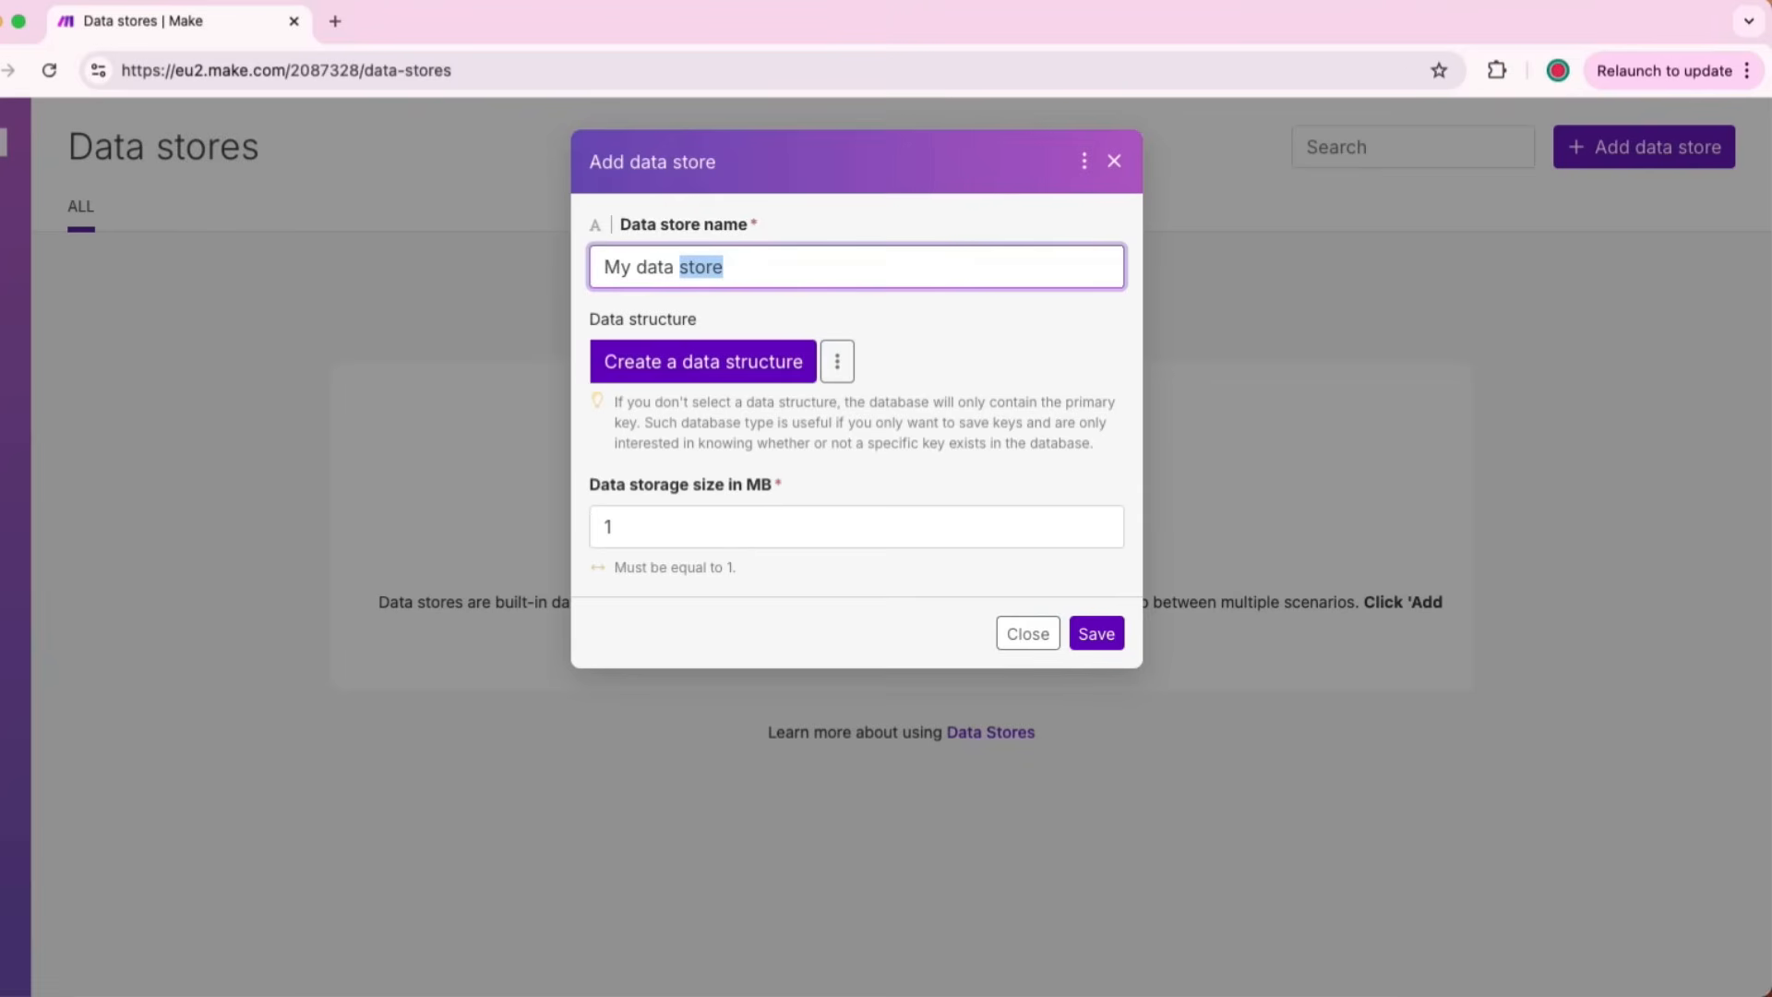
Step: Name the new data store "Inventory Data Store"
text(Inventor)
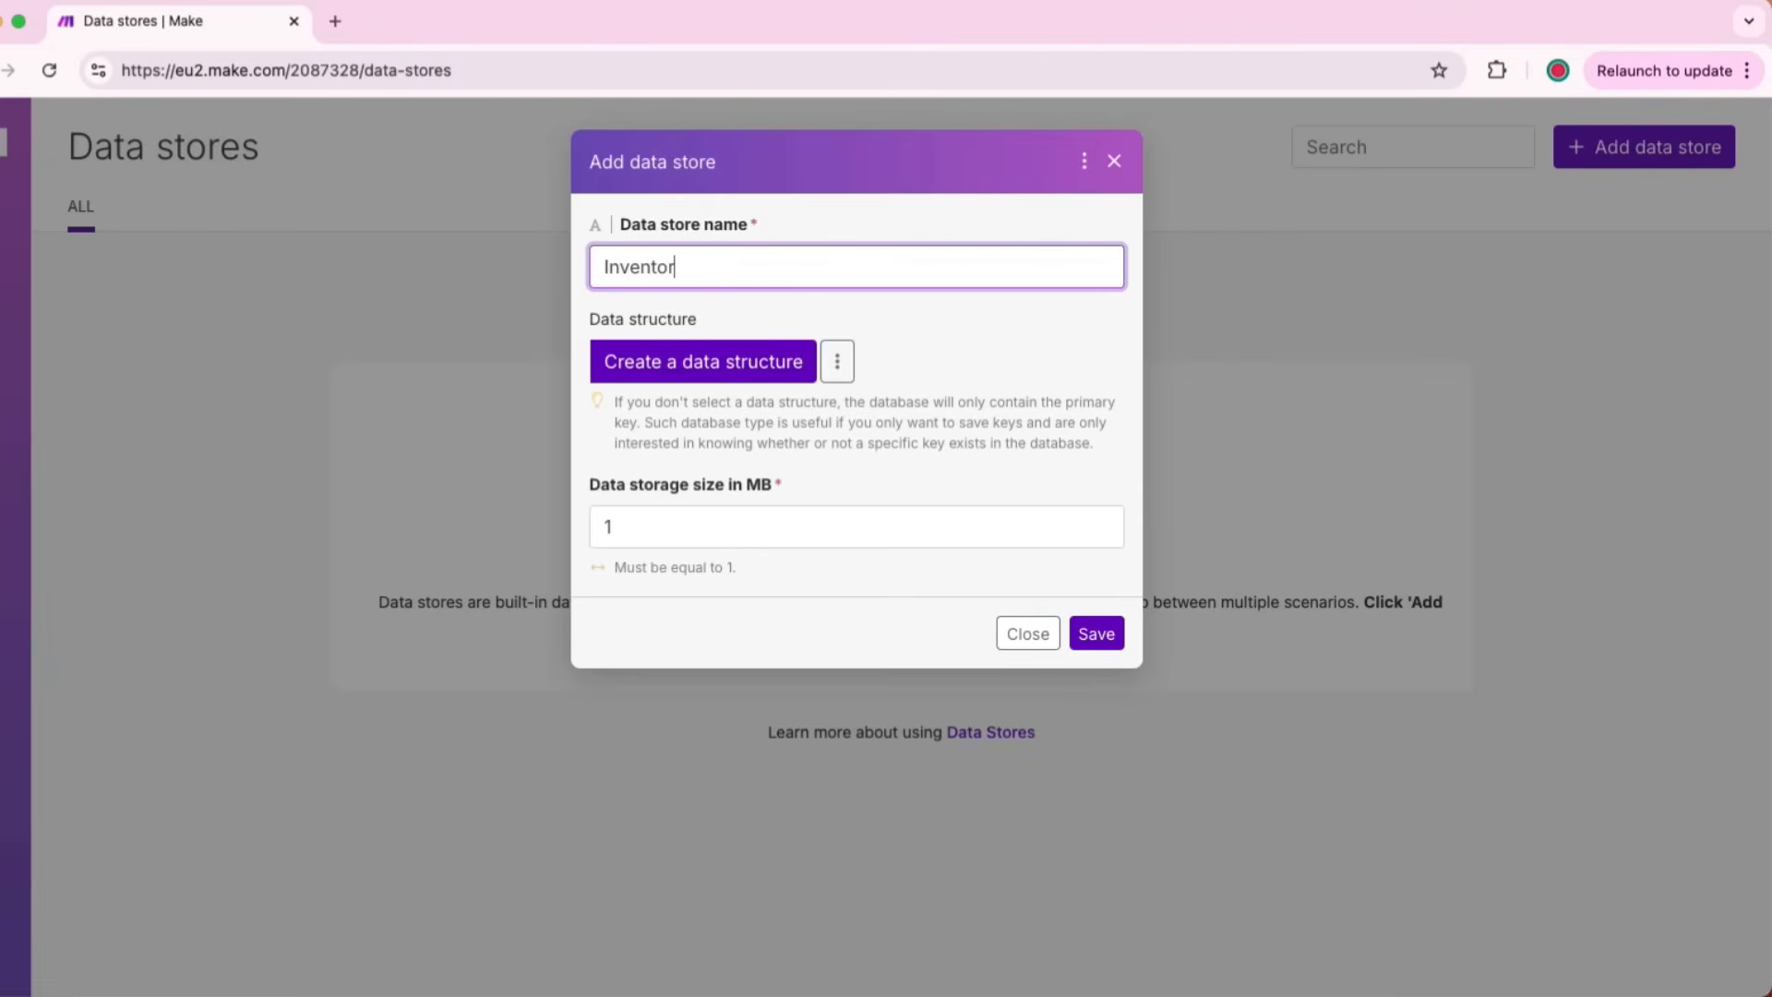
text(y Data Sotre)
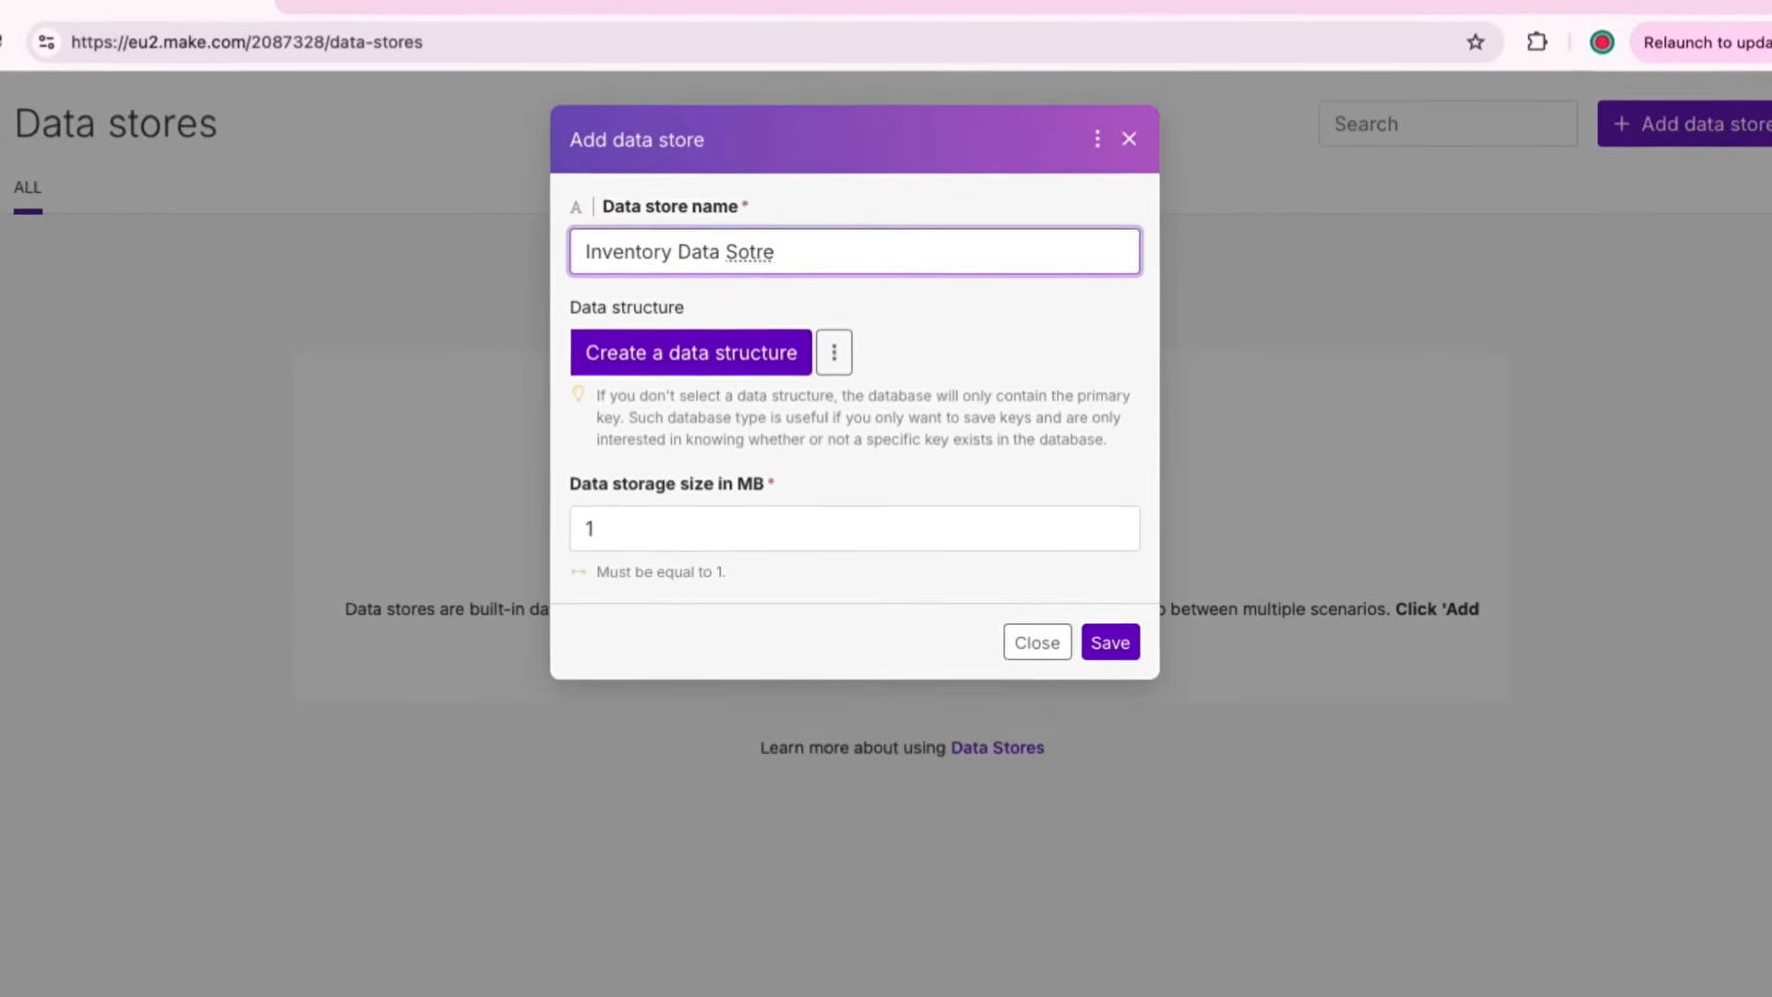
key(BackSpace)
key(BackSpace)
key(BackSpace)
key(BackSpace)
text(tore)
Step: Create a new data structure for the data store and name it "Inventory Data Structure"
click(659, 329)
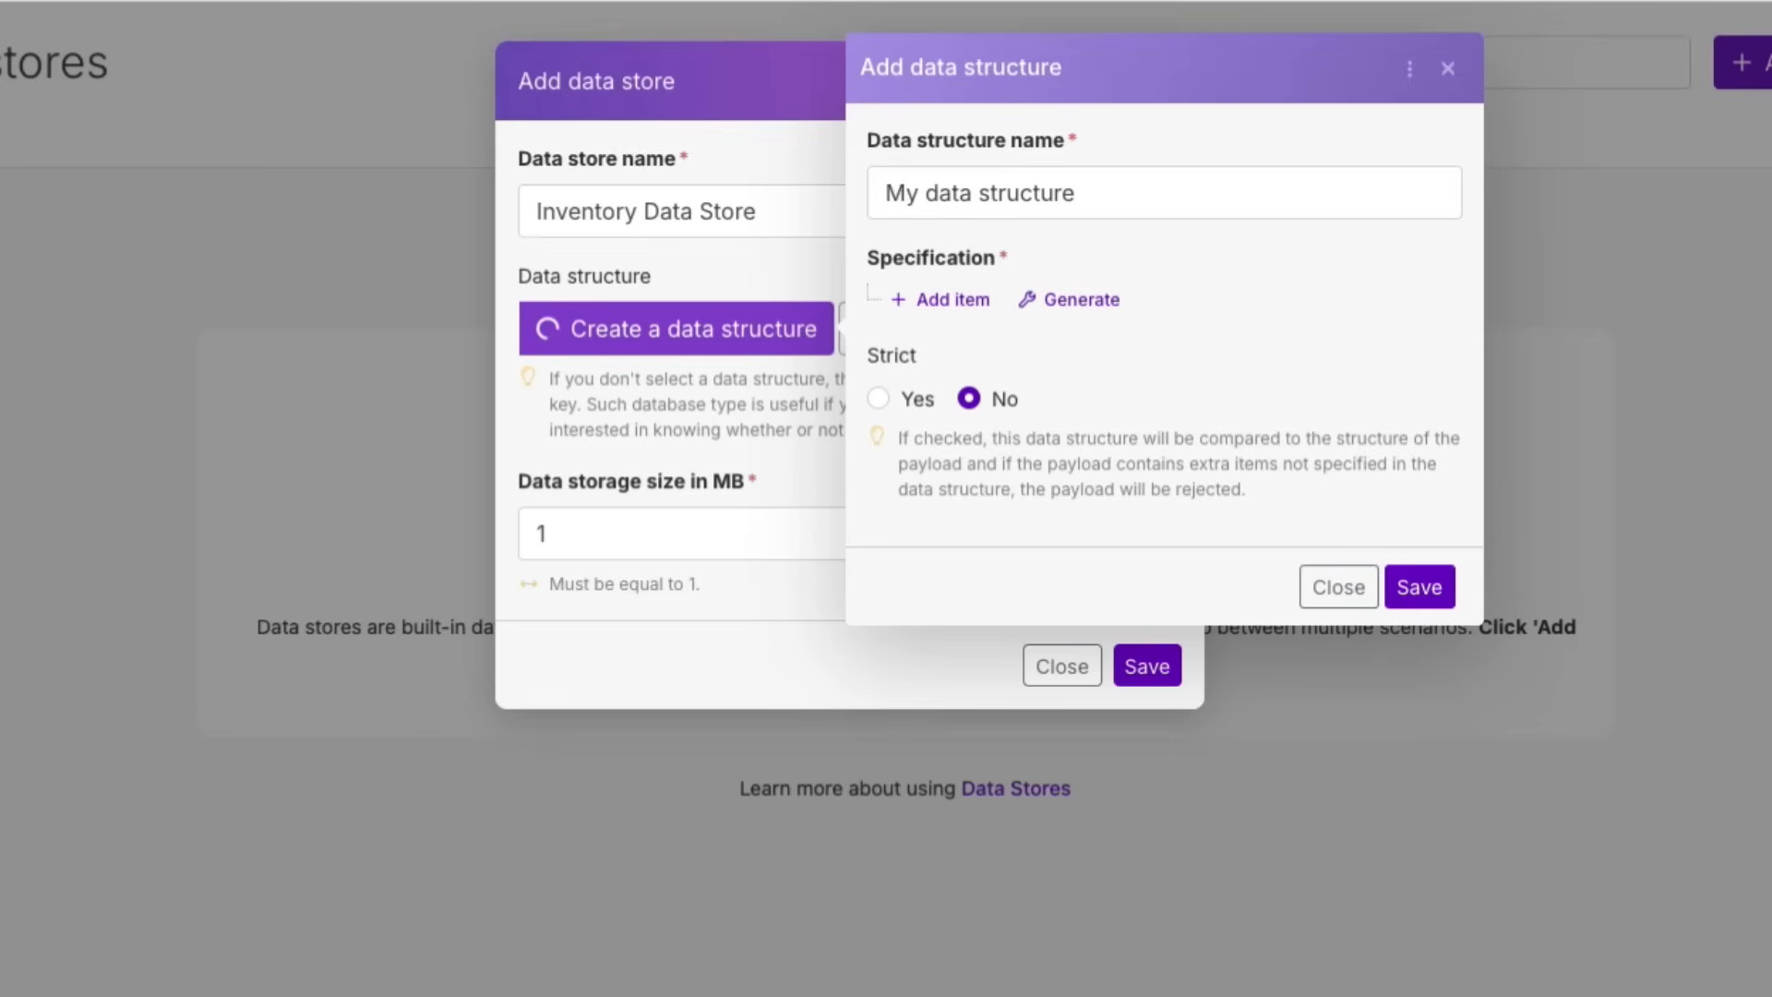
double_click(1026, 193)
key(ctrl+a)
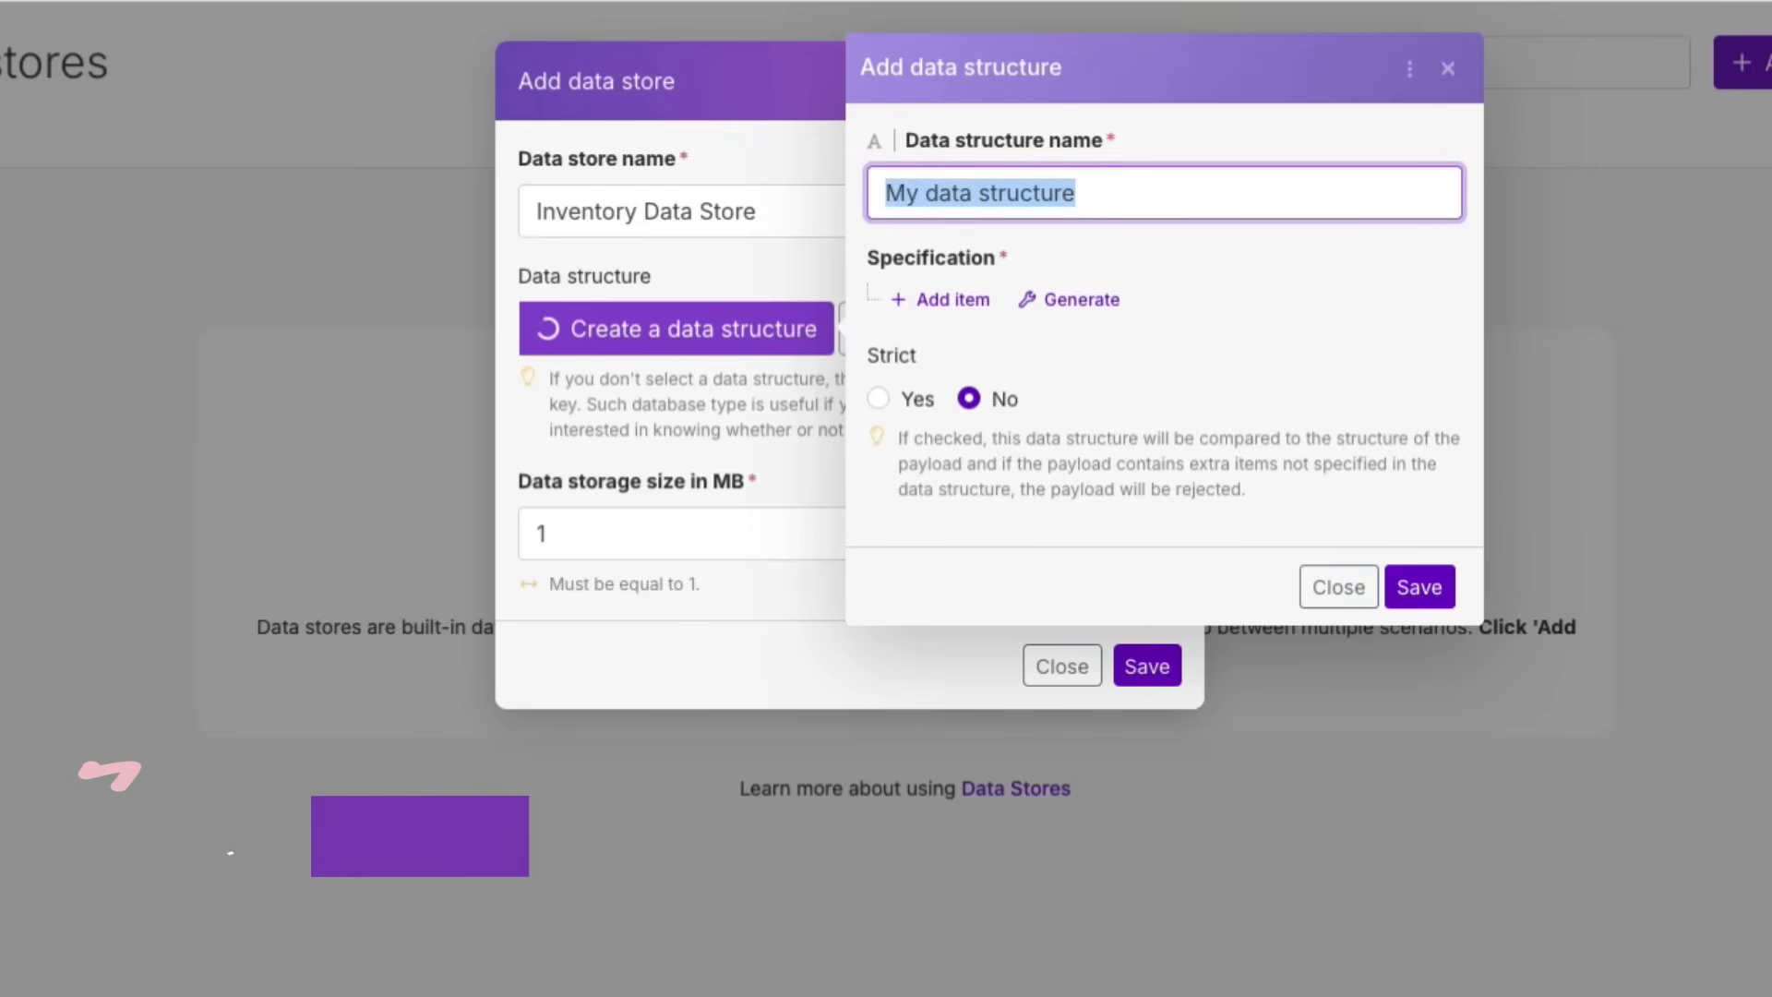
text(Inventory )
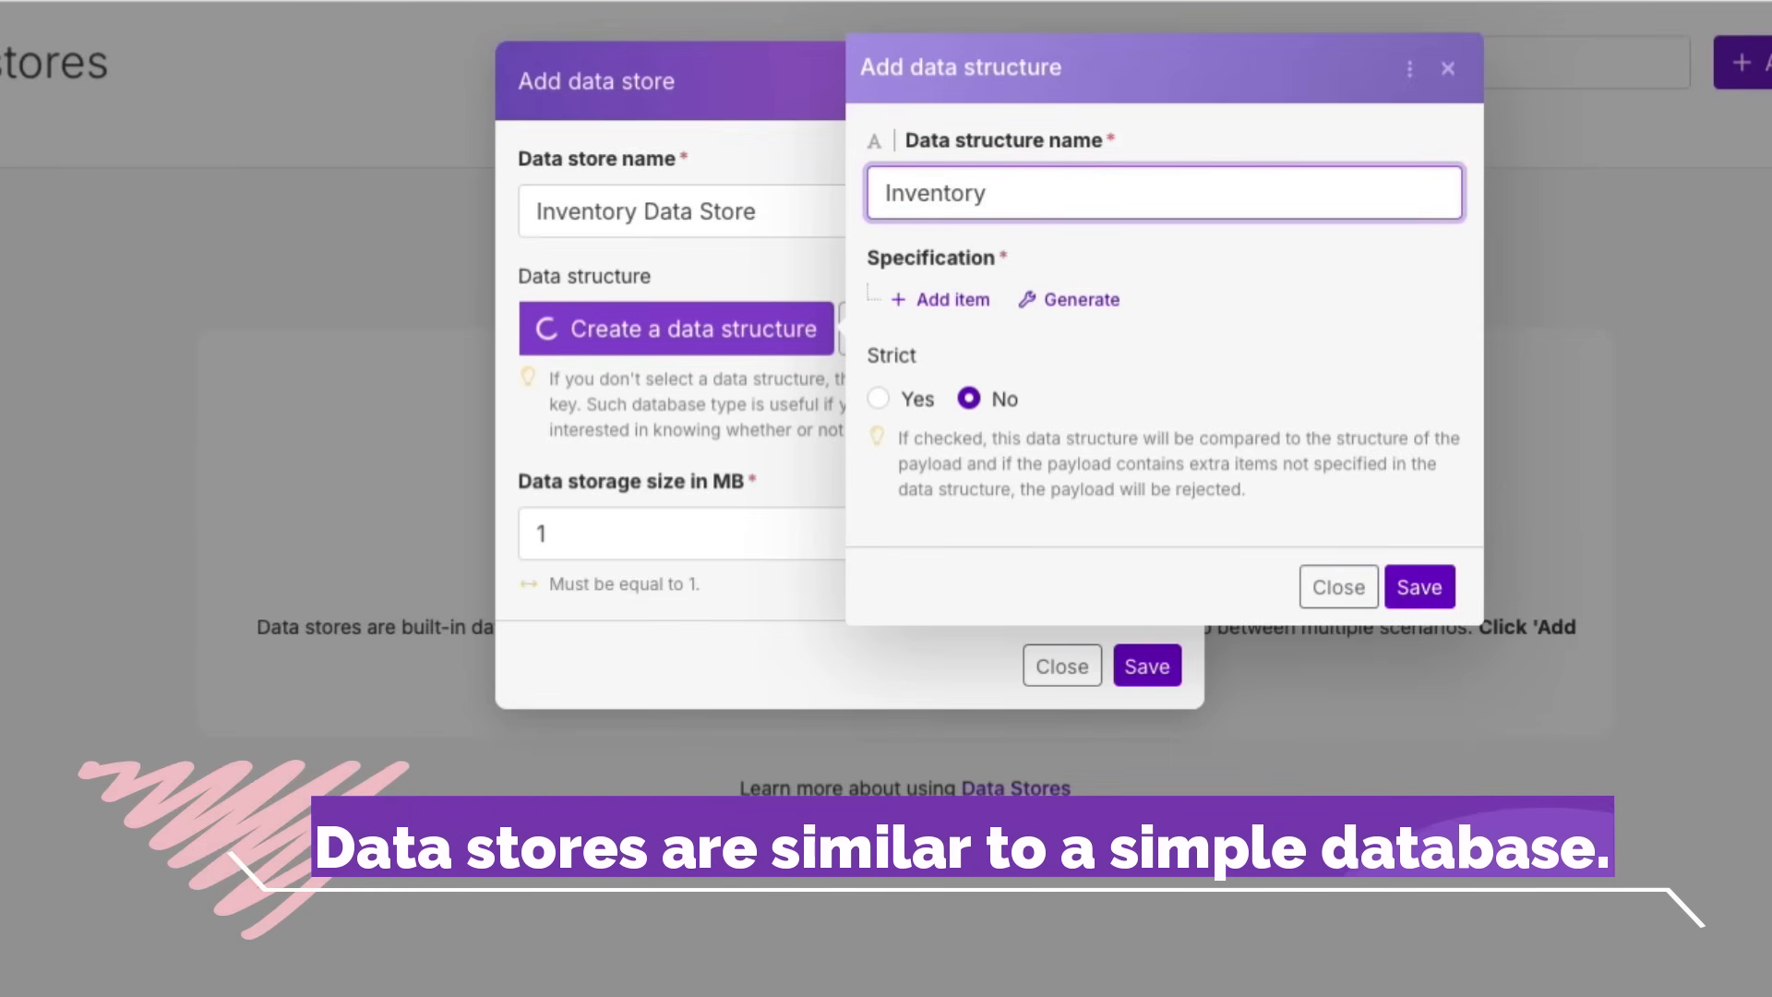
text(Data St)
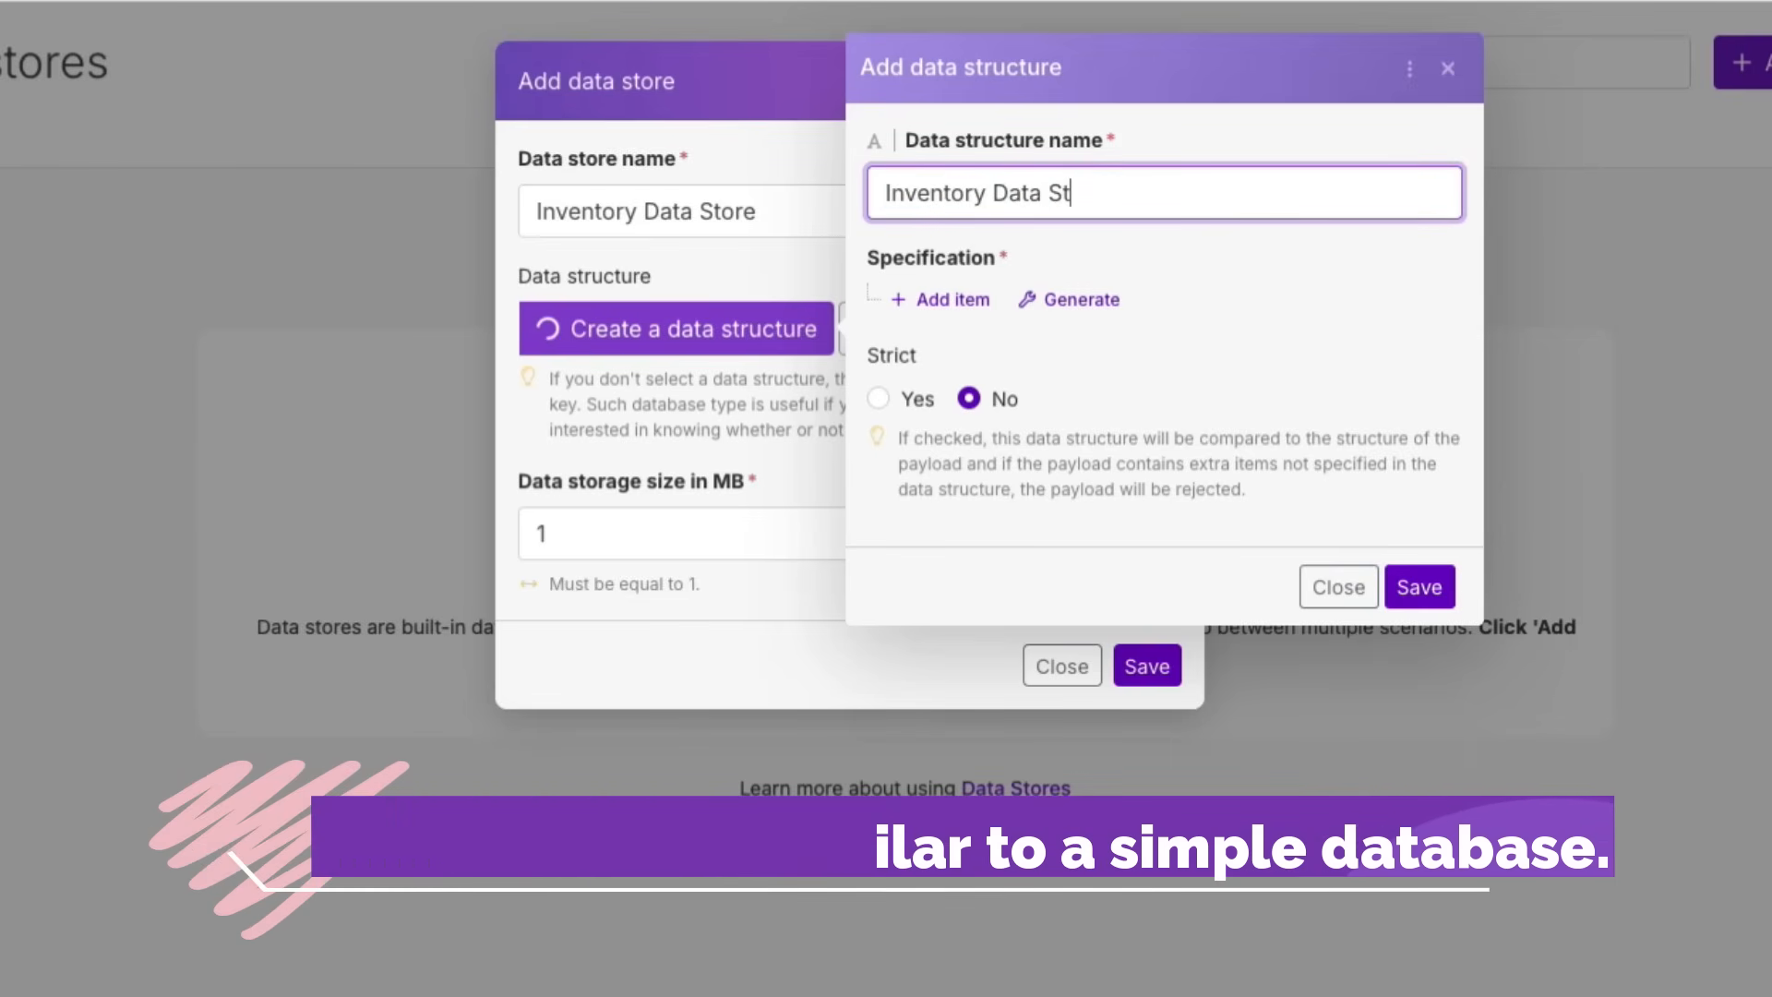
text(ructure)
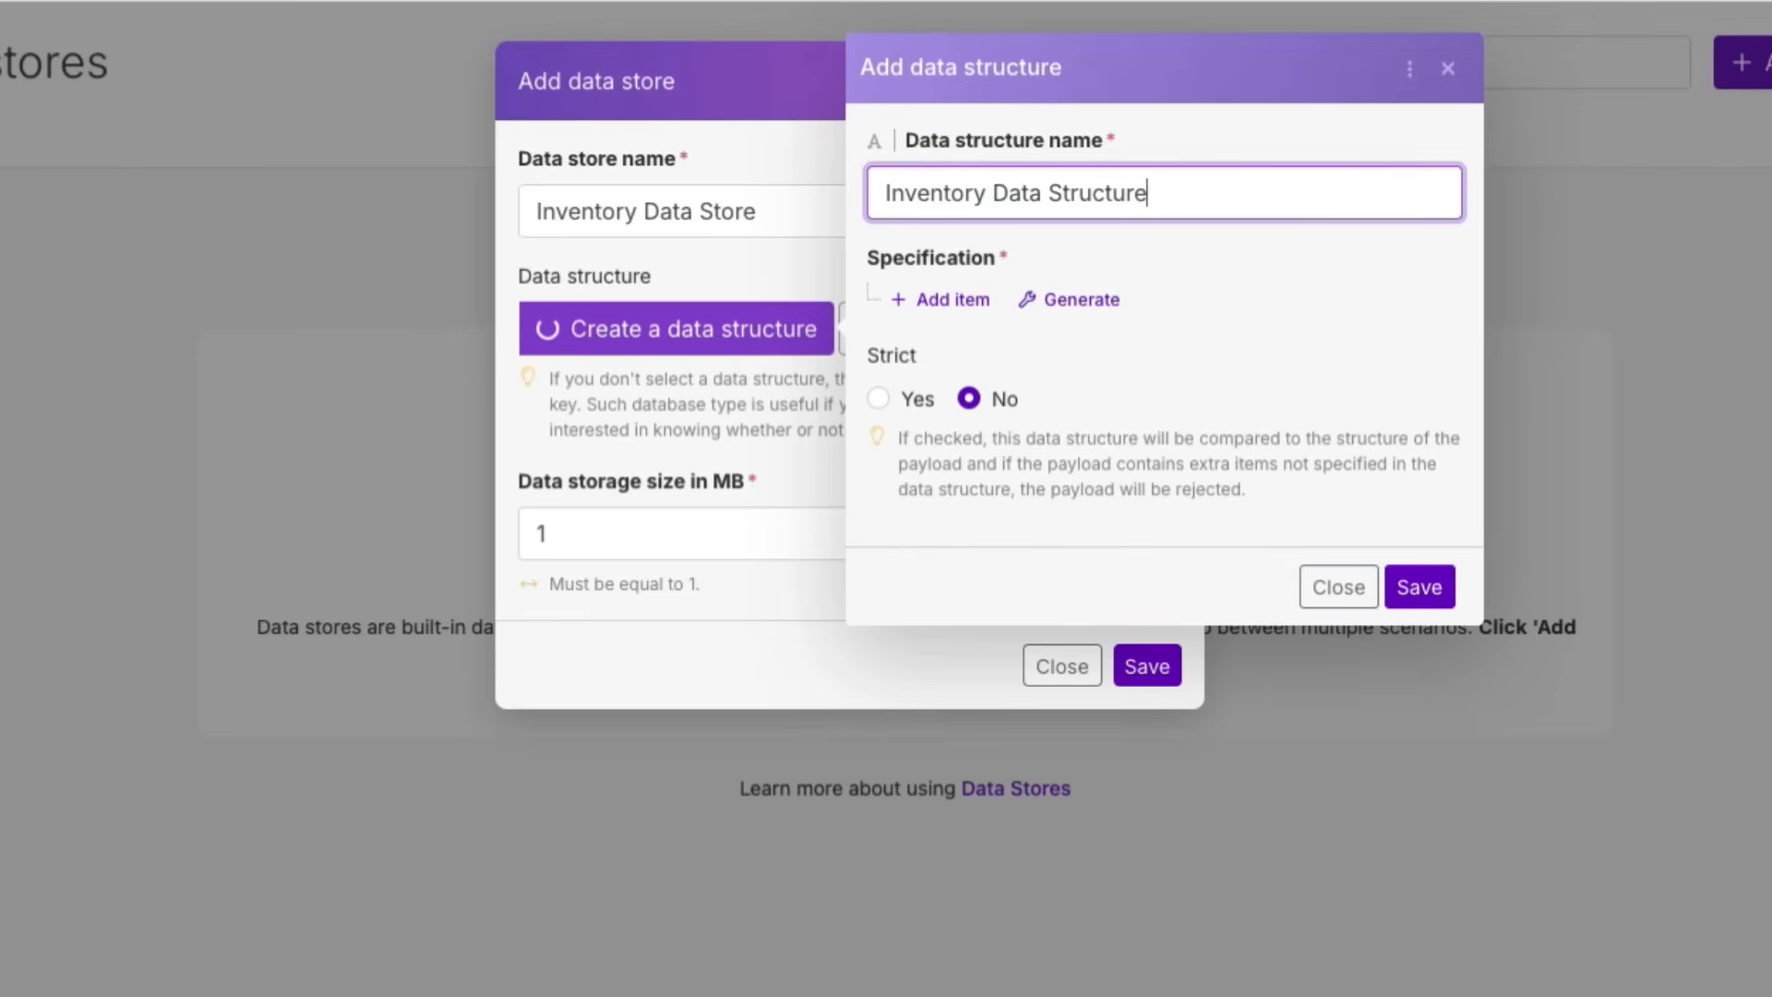
key(Tab)
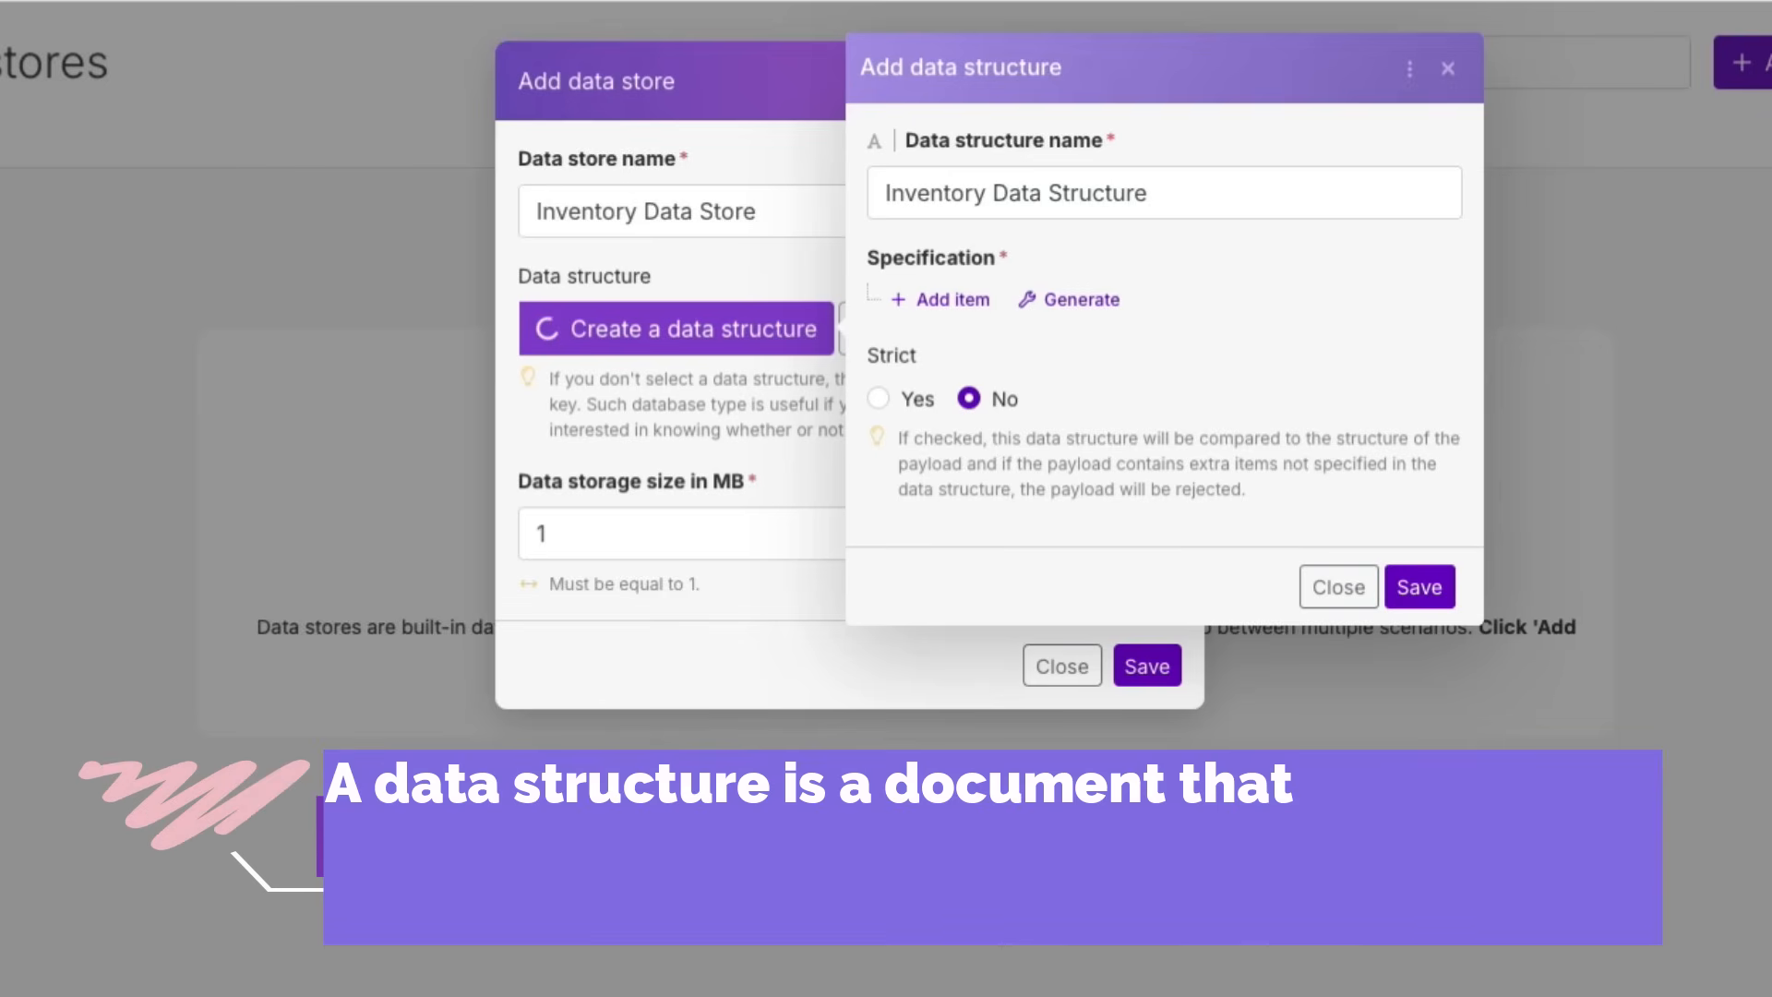
click(1146, 192)
Step: Add the first item to the data structure's specification, named "id" with type Text
click(941, 300)
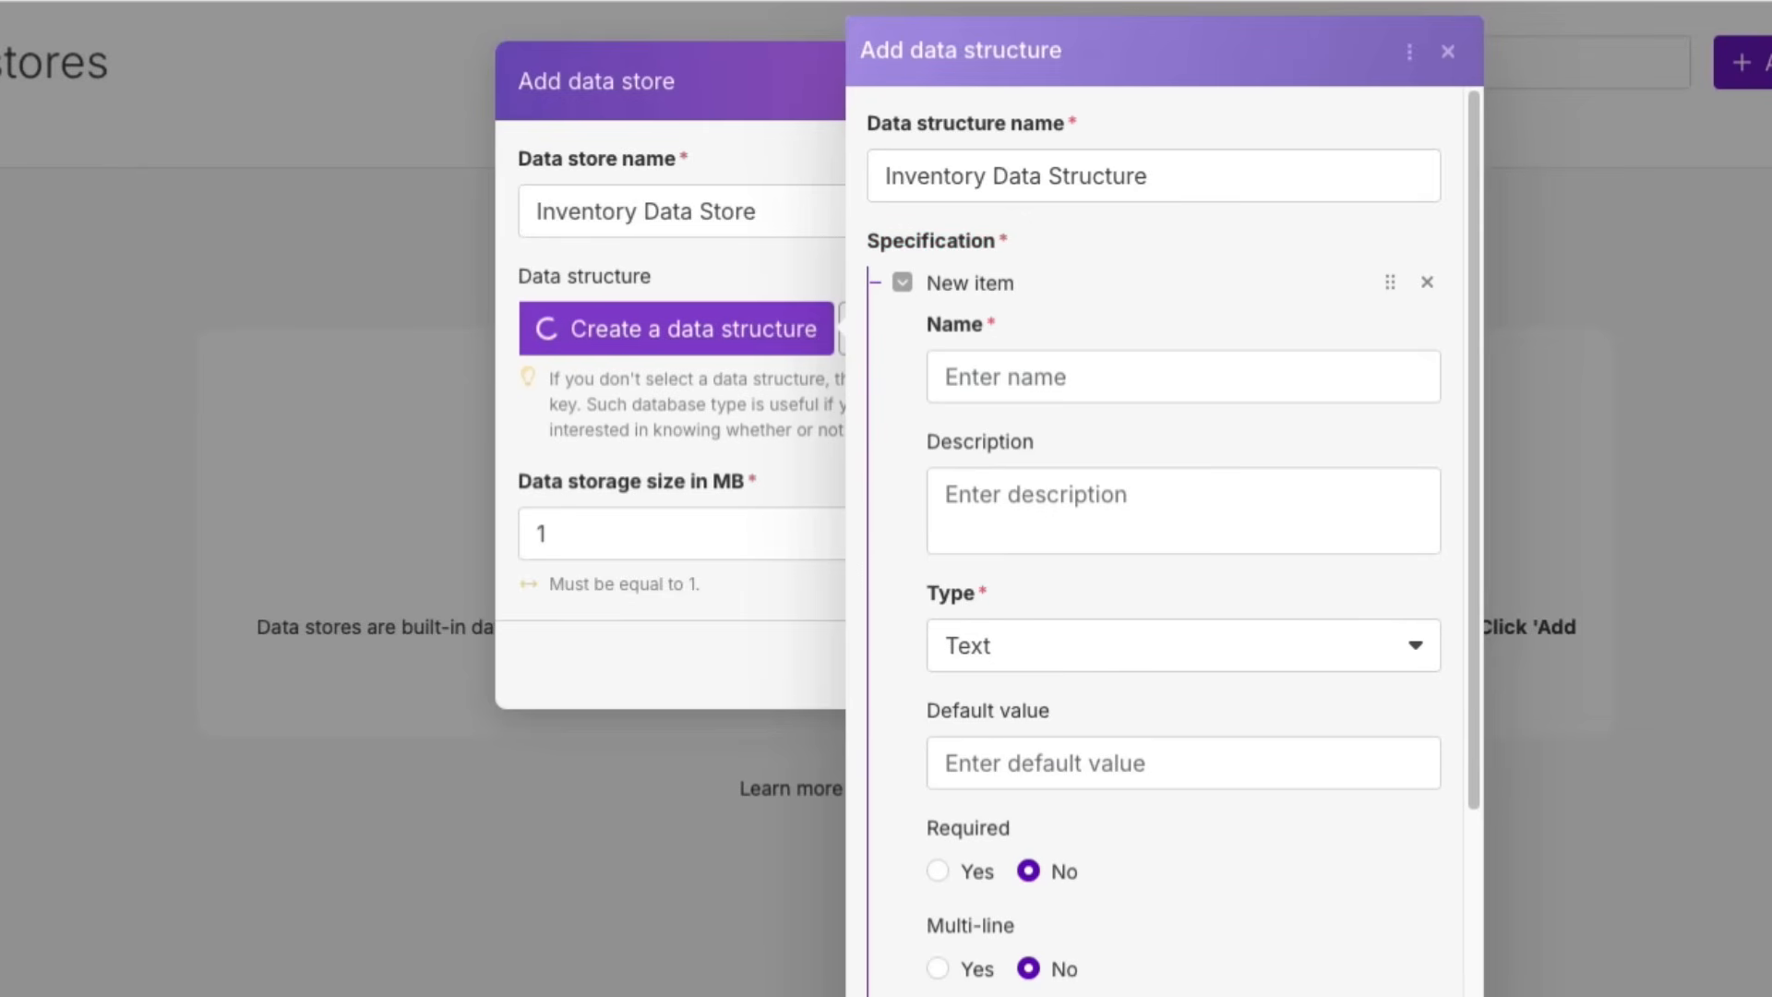
scroll(1172, 535, down, 1)
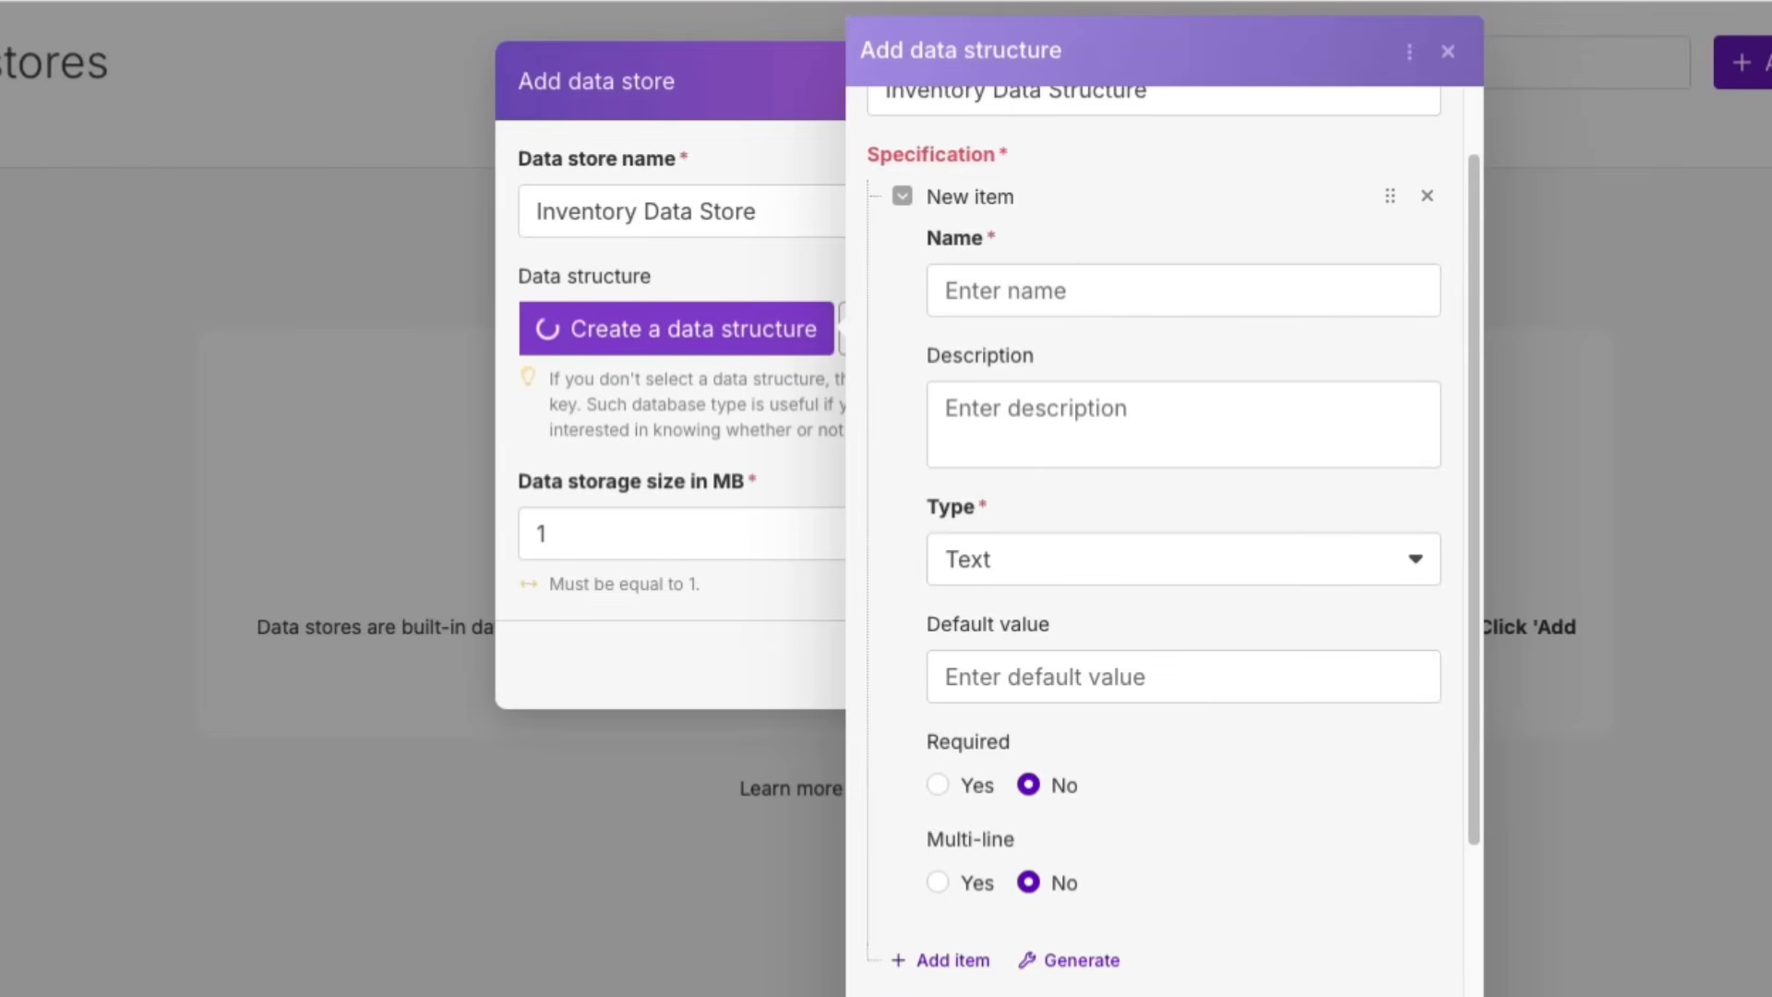
click(1107, 291)
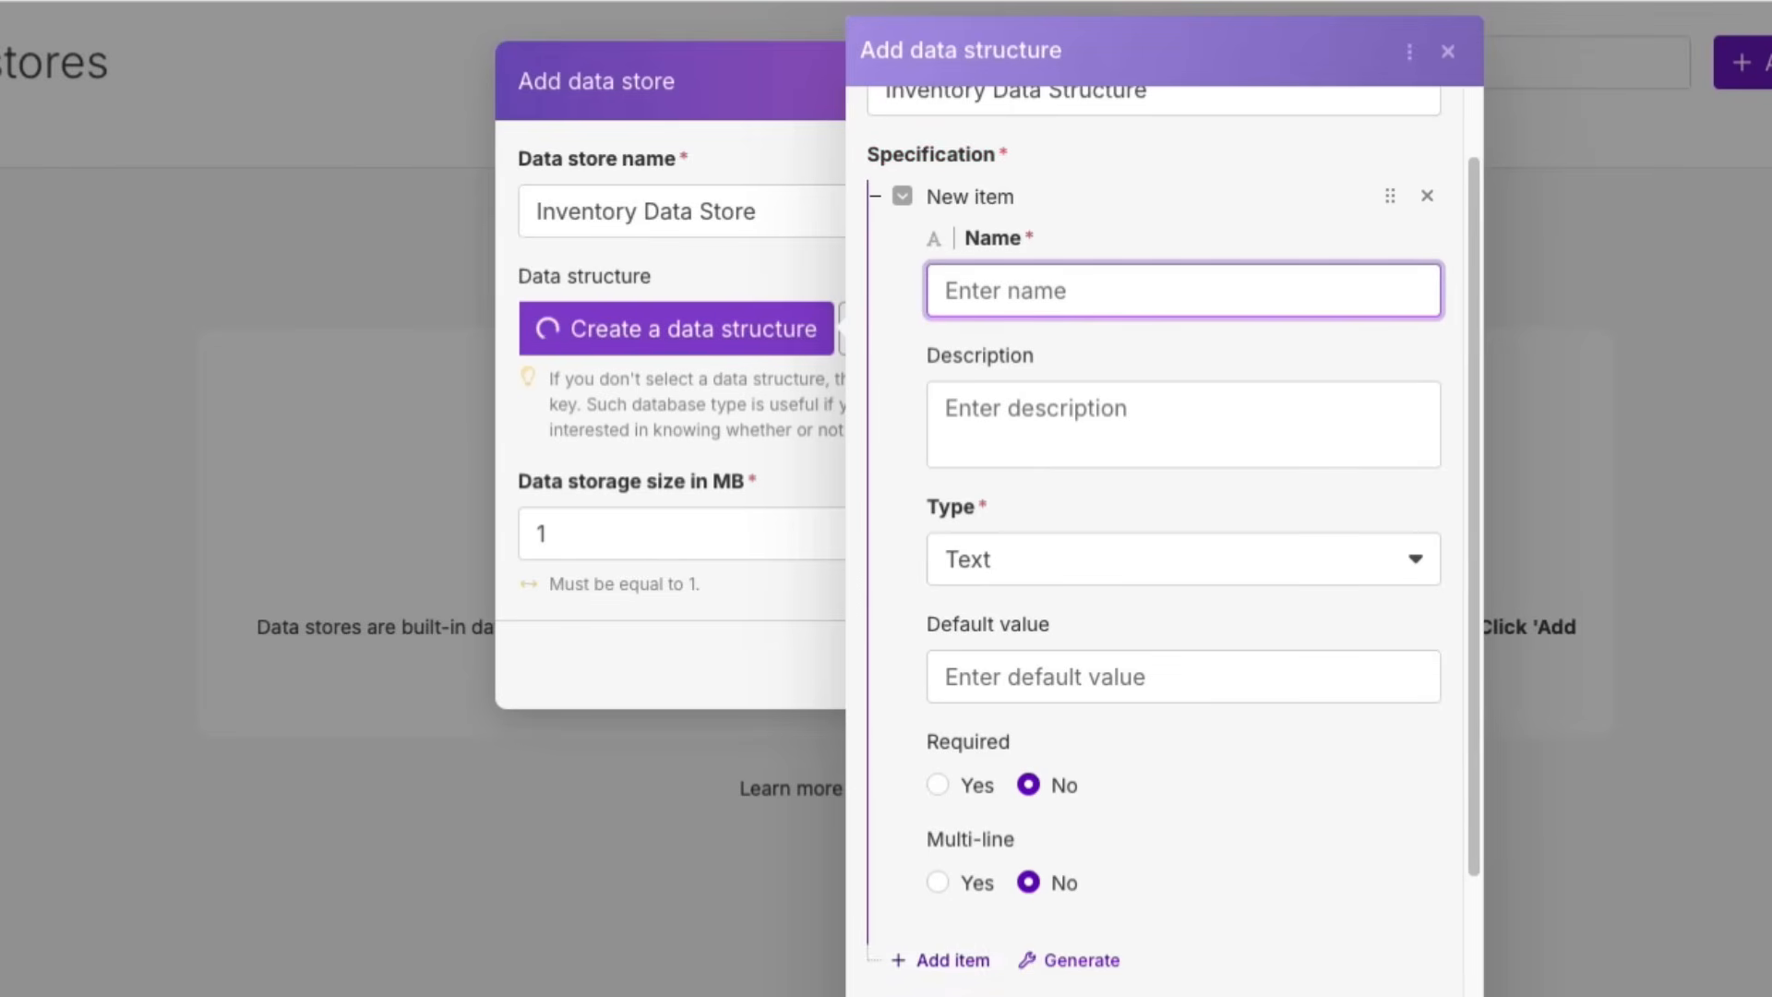
text(name)
key(Tab)
key(Tab)
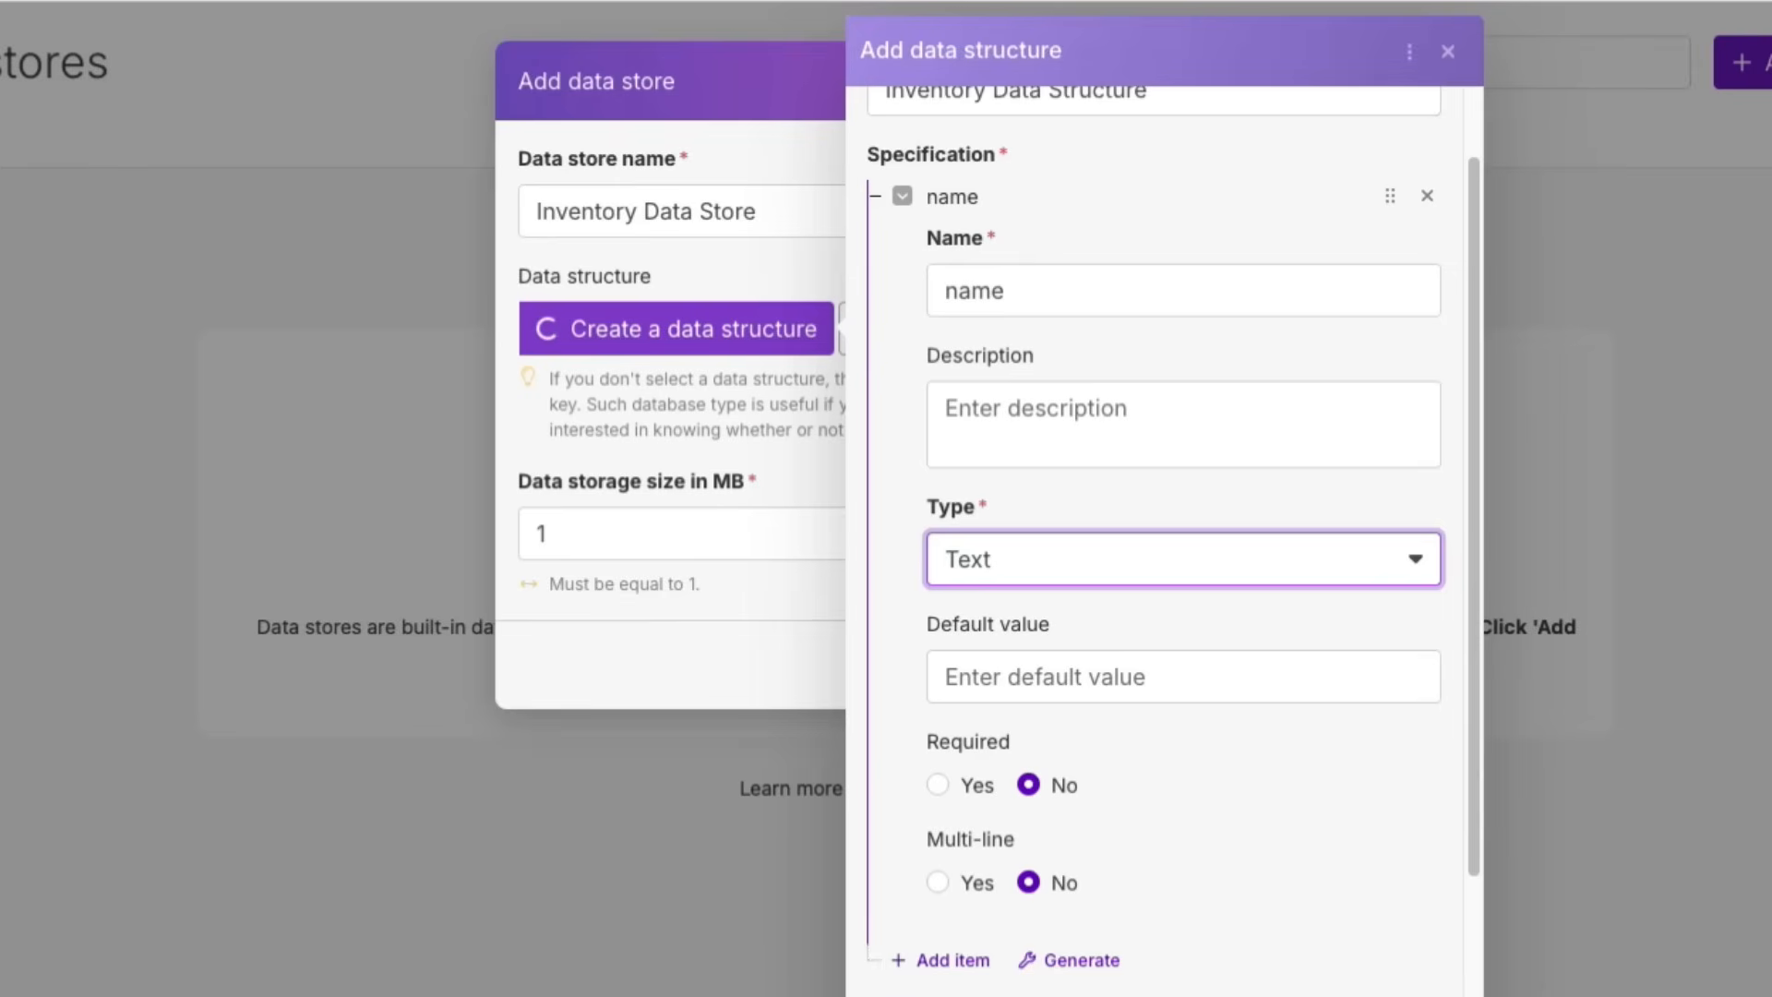
key(shift+Tab)
key(shift+Tab)
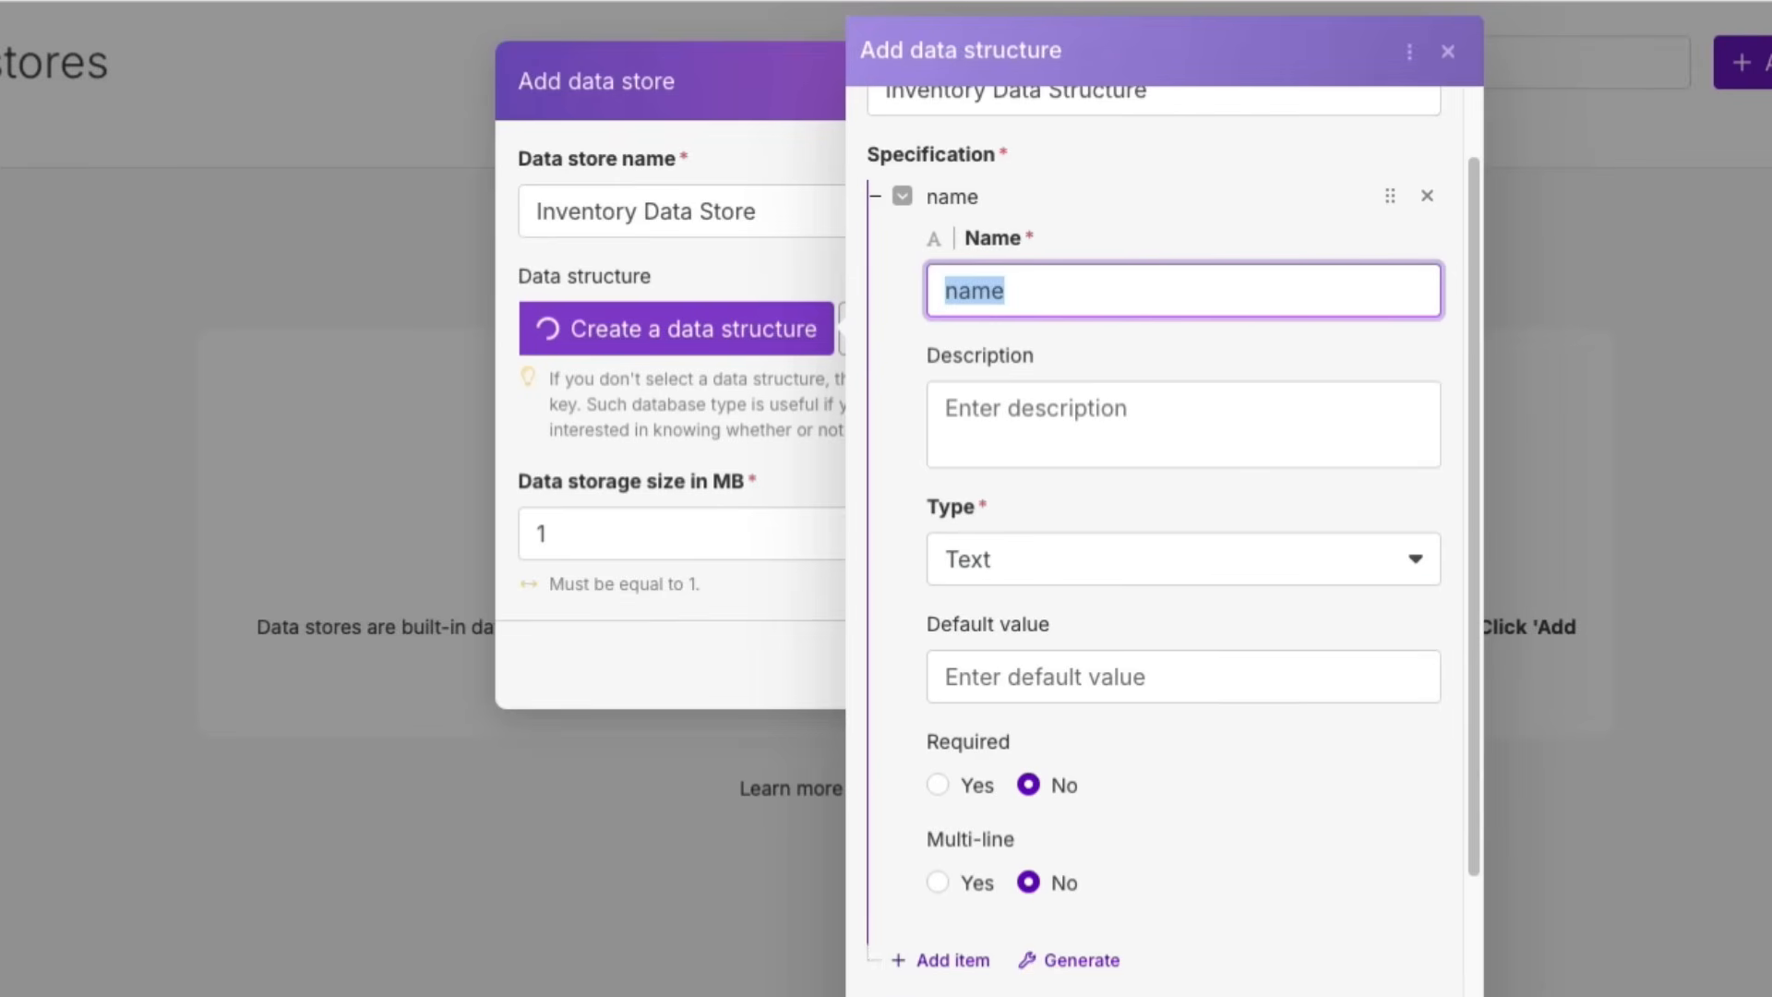
text(id)
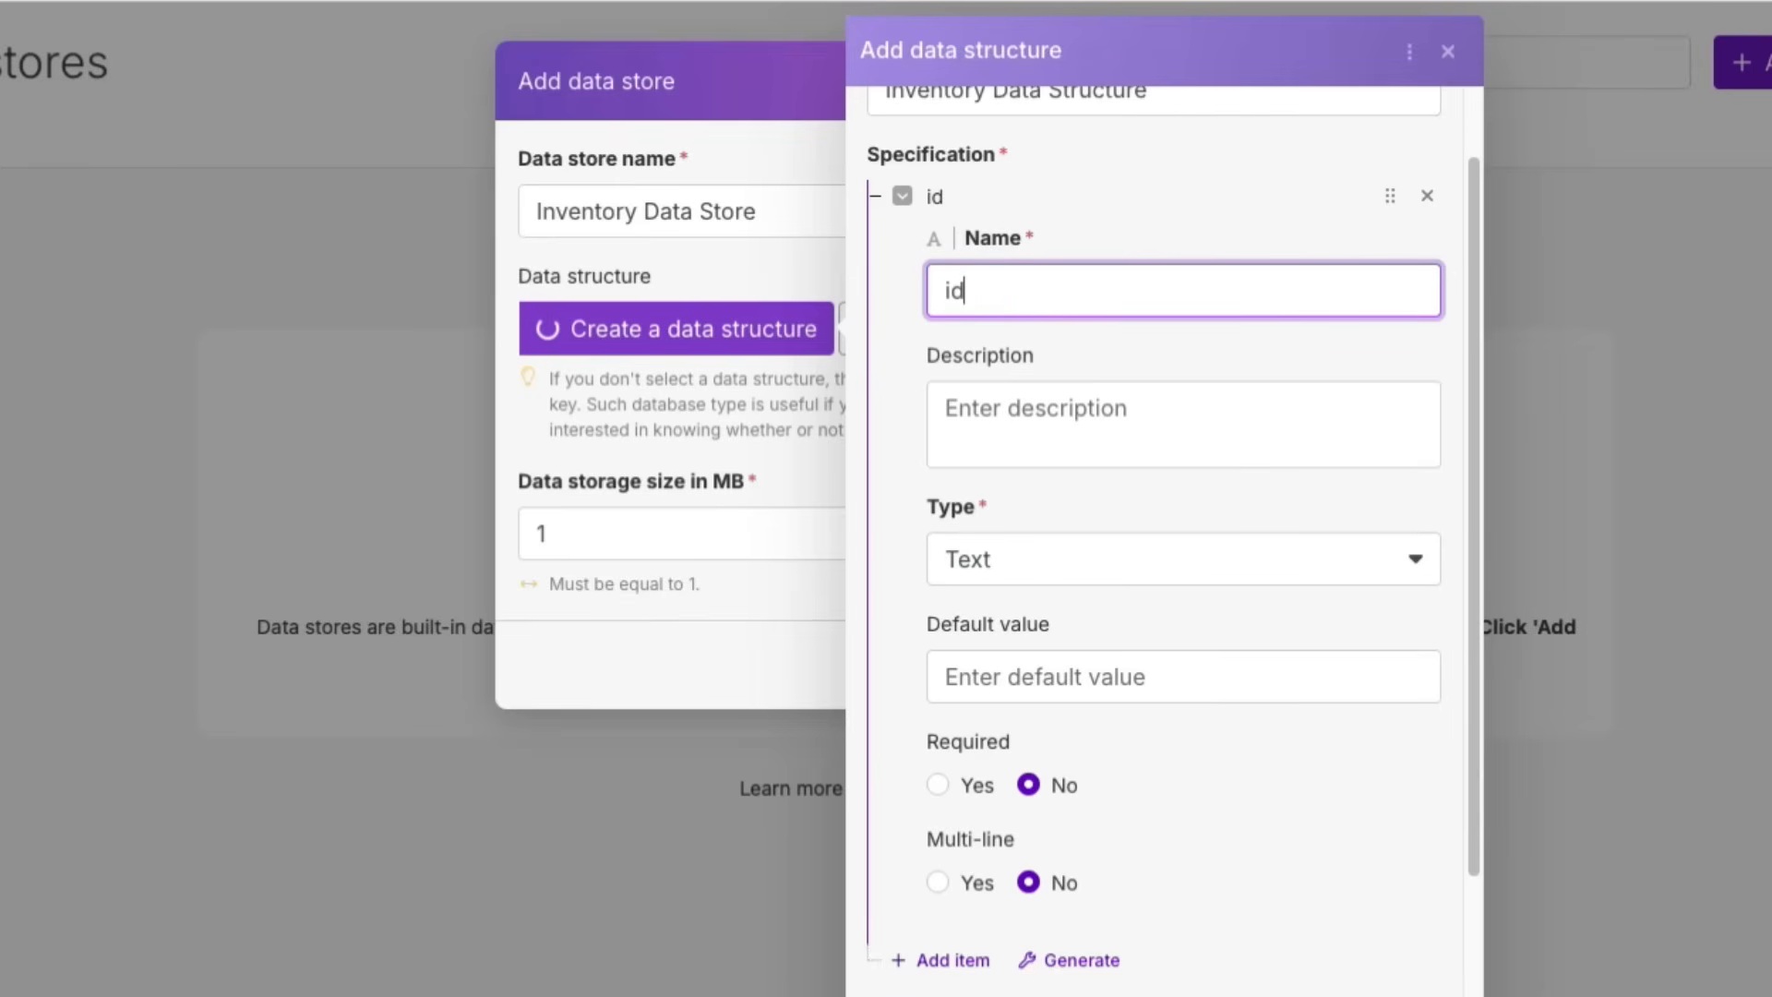
click(1413, 557)
key(Return)
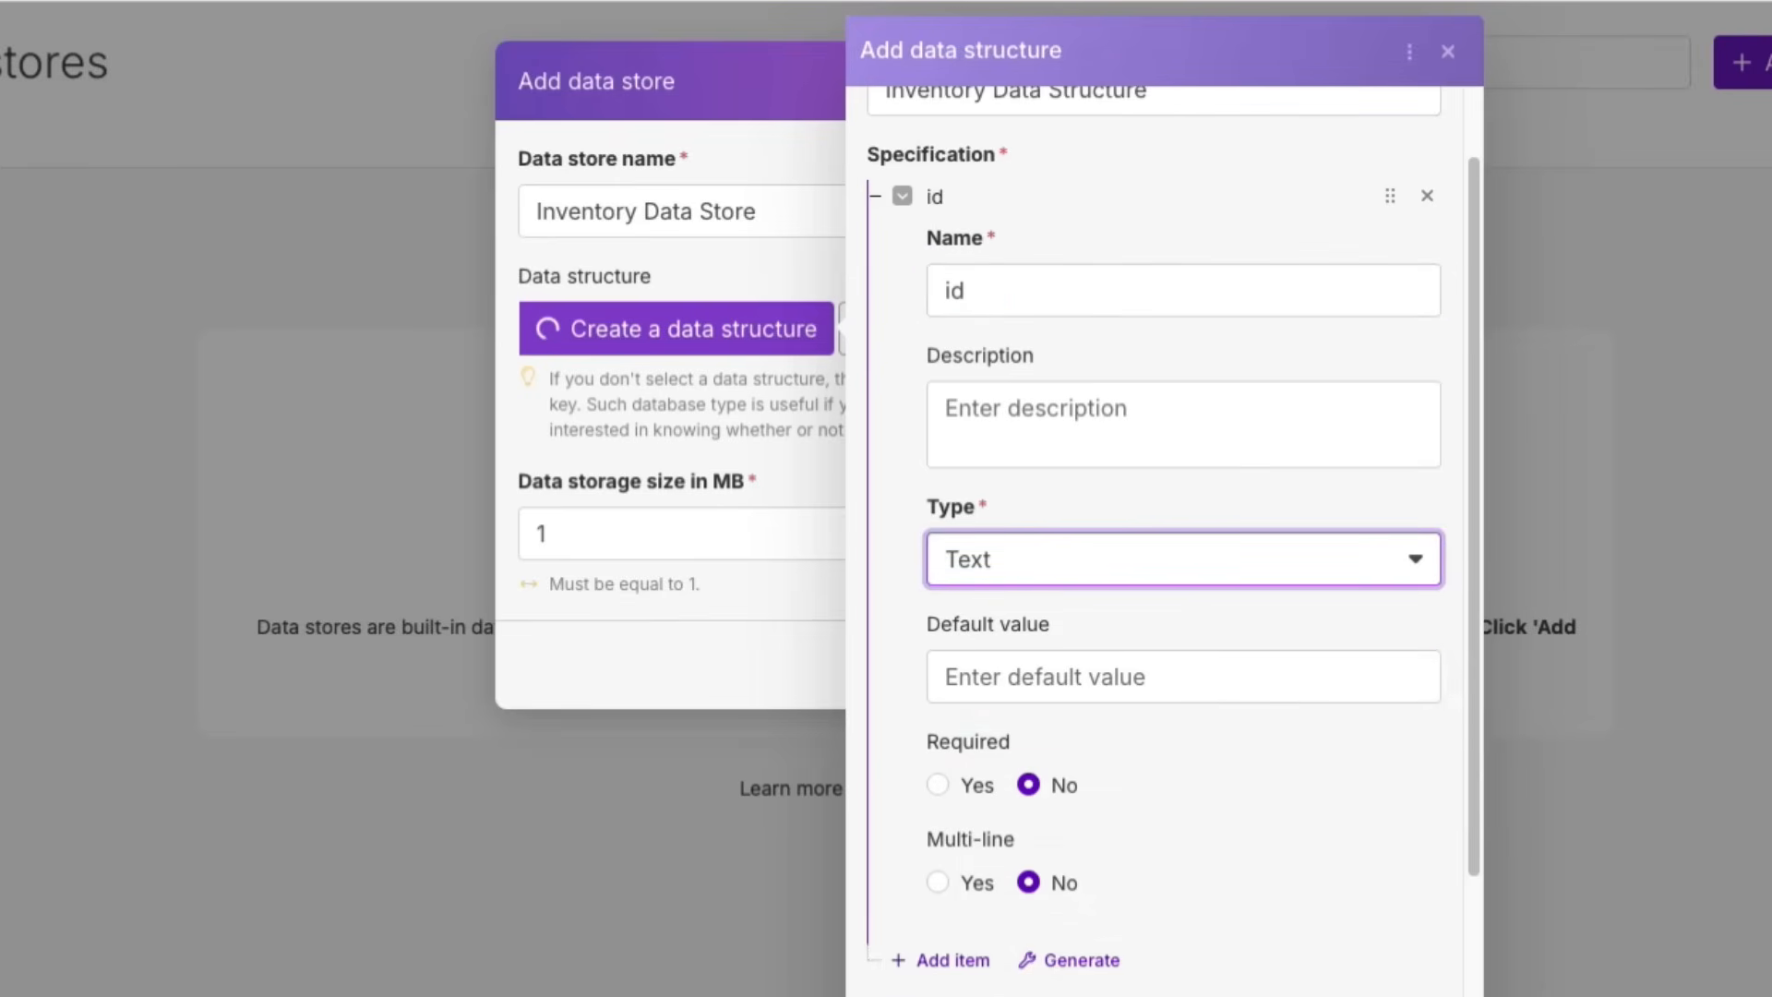
Step: Add a second specification item below "id" and name it "name"
scroll(1163, 544, down, 2)
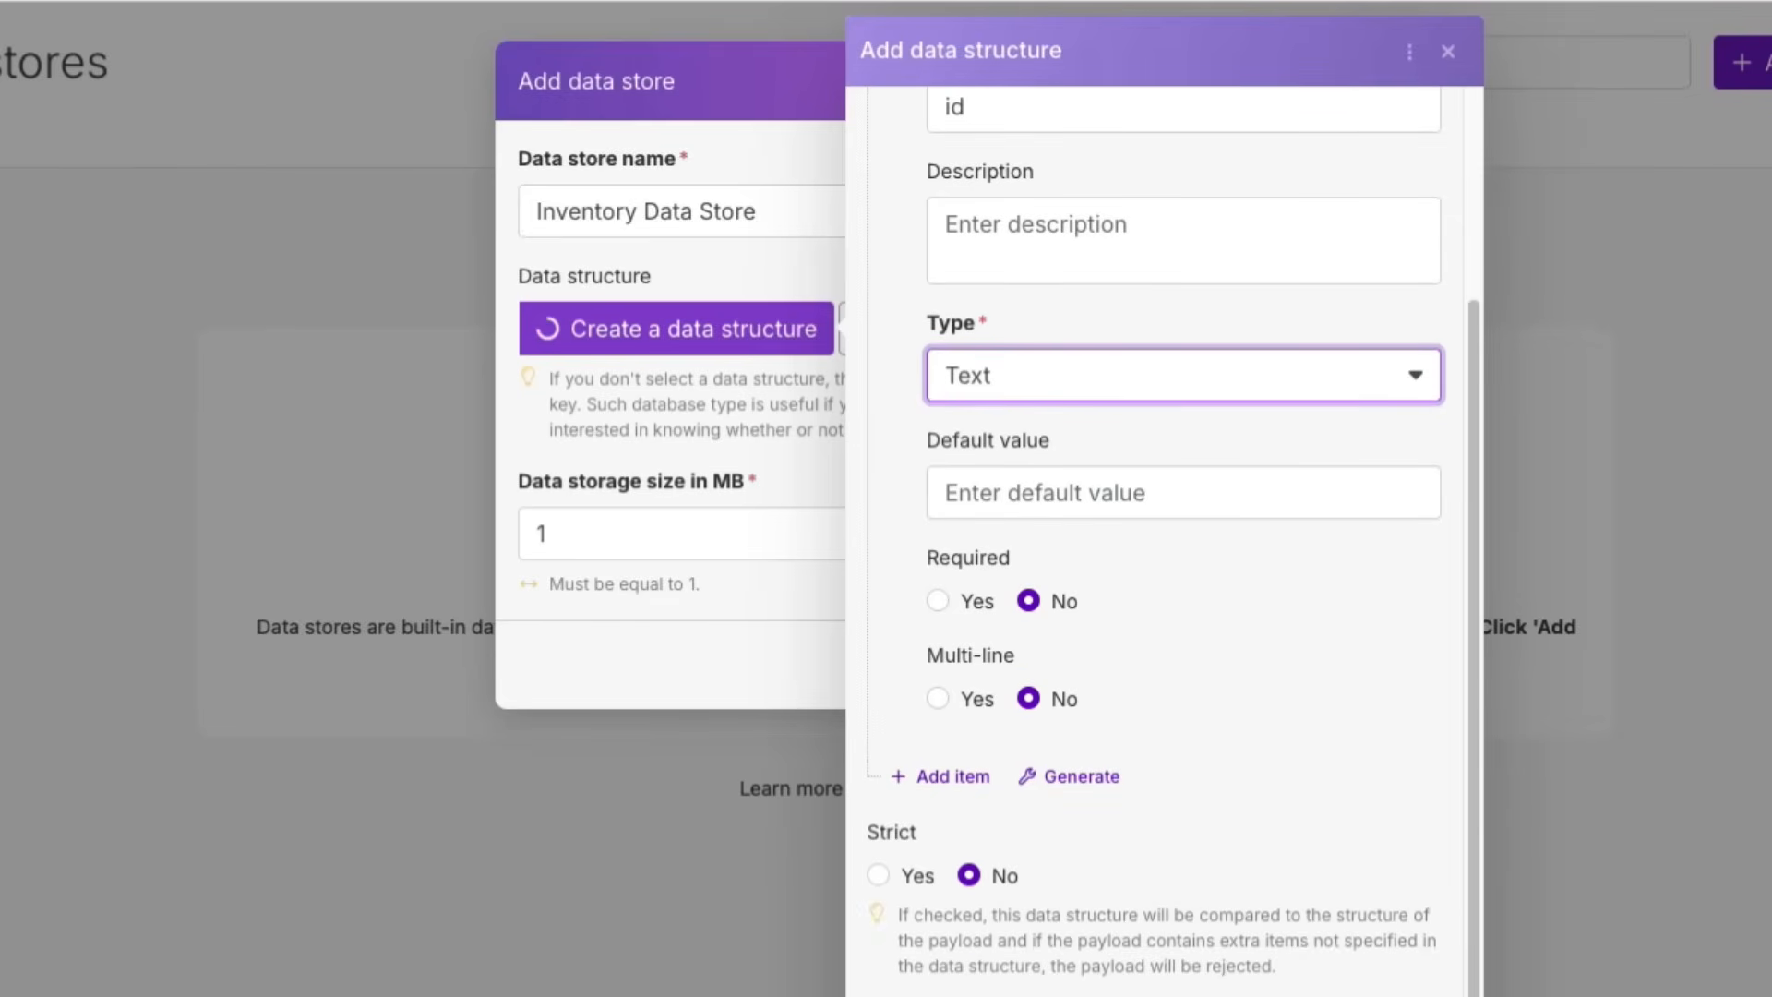
click(941, 777)
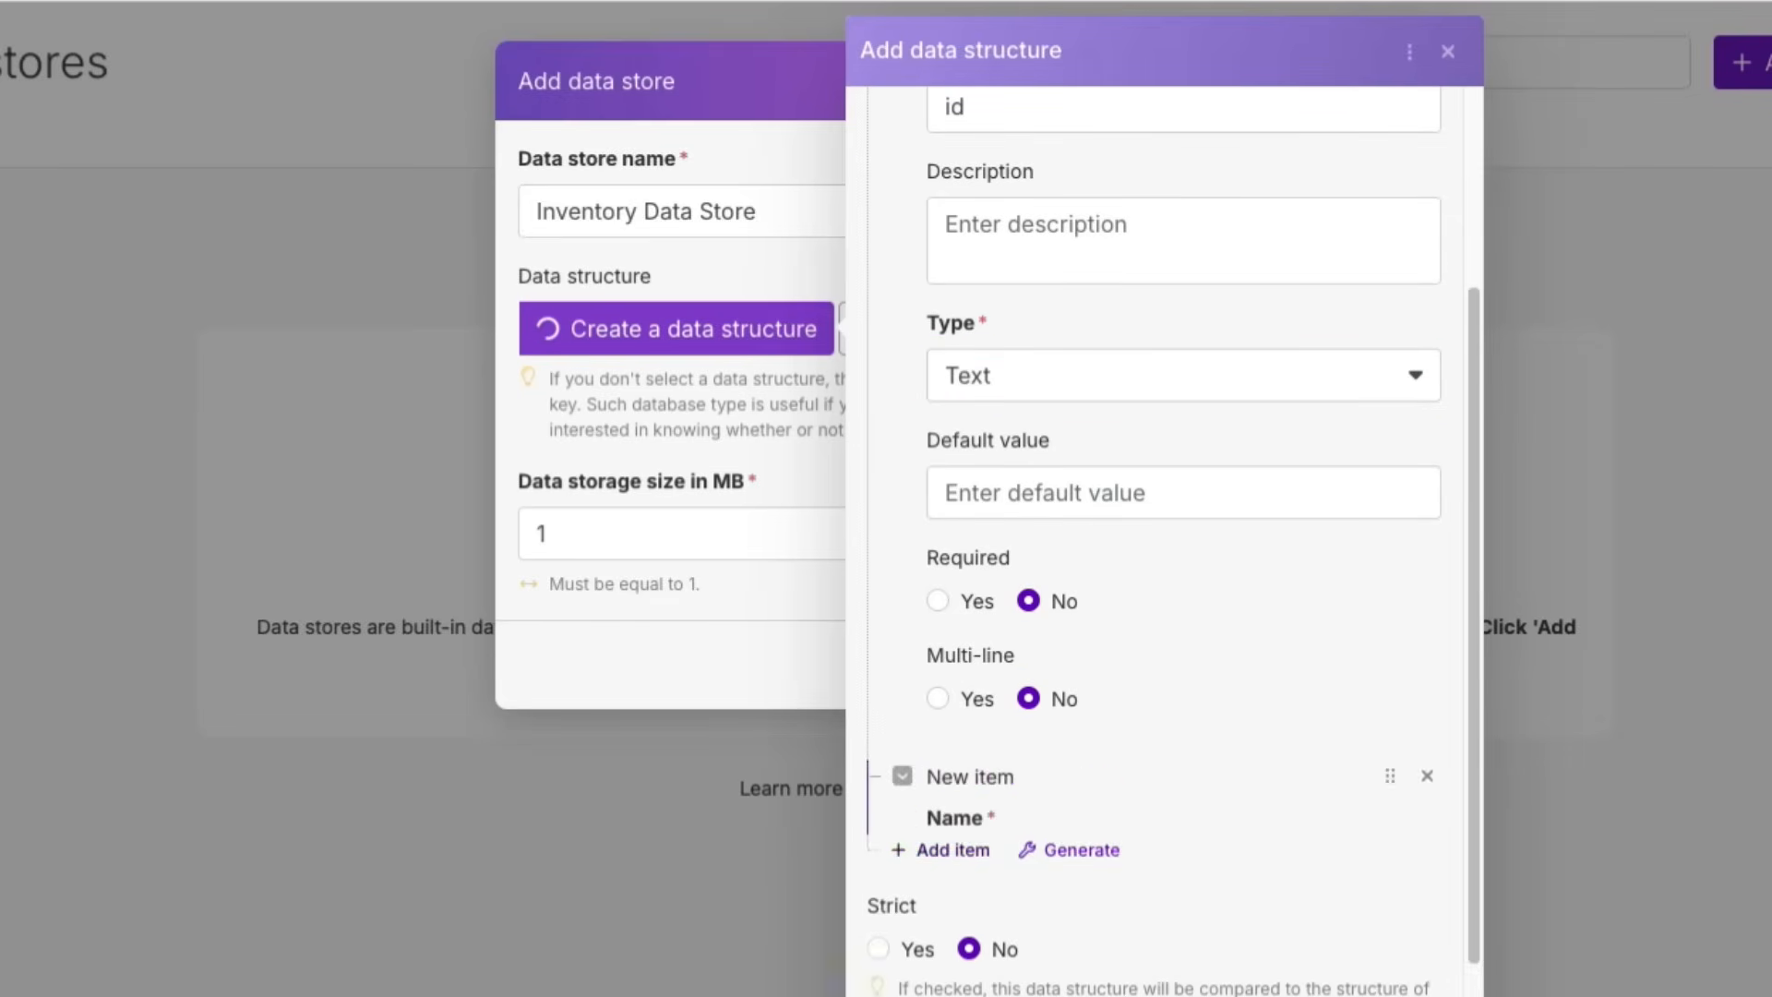
scroll(1183, 544, down, 4)
click(1183, 463)
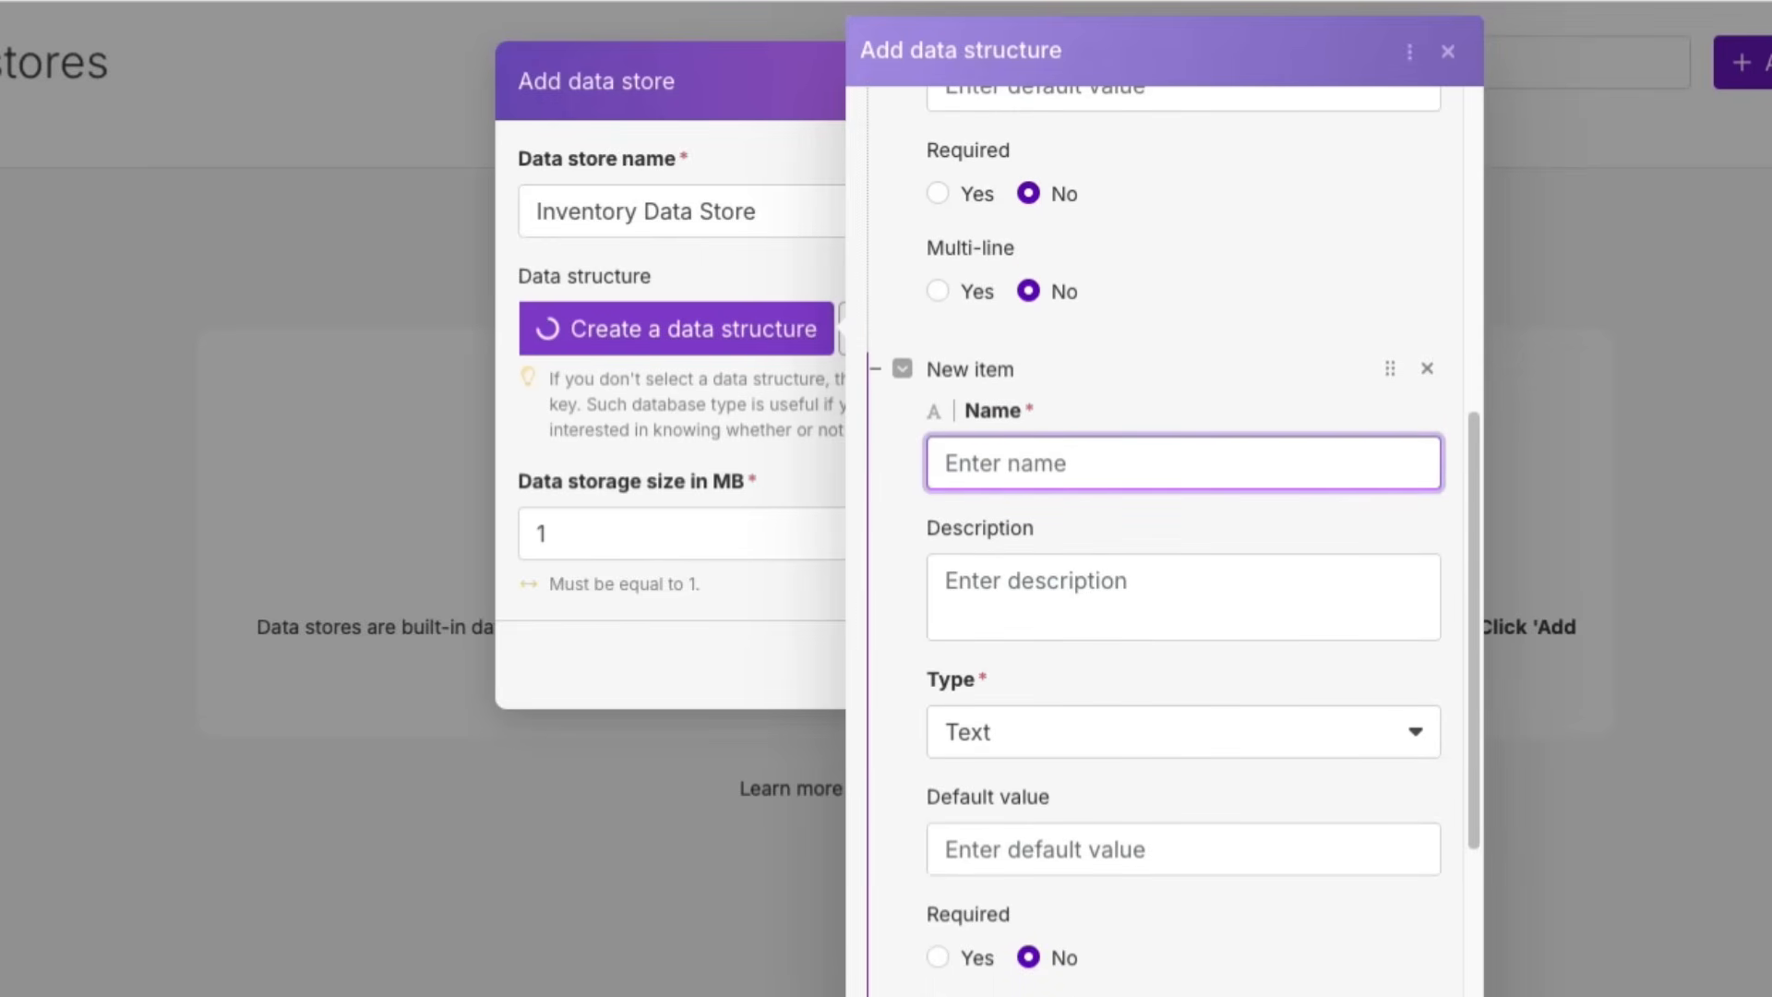
text(n)
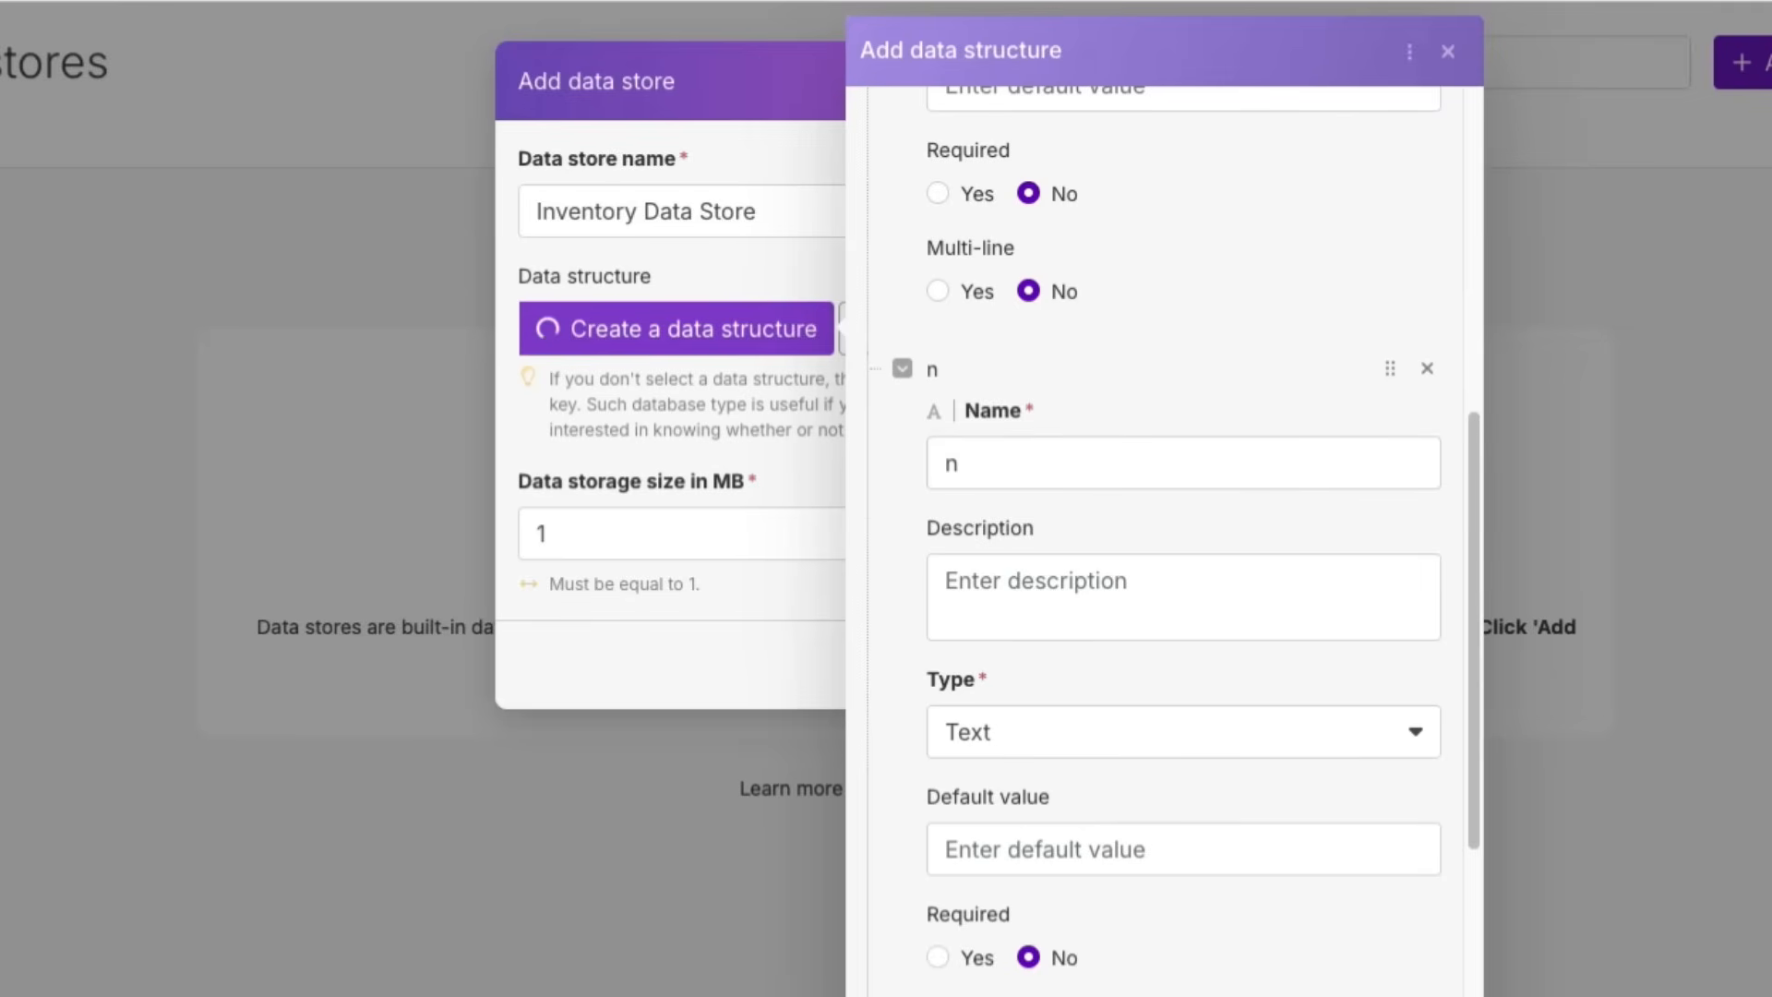
click(960, 464)
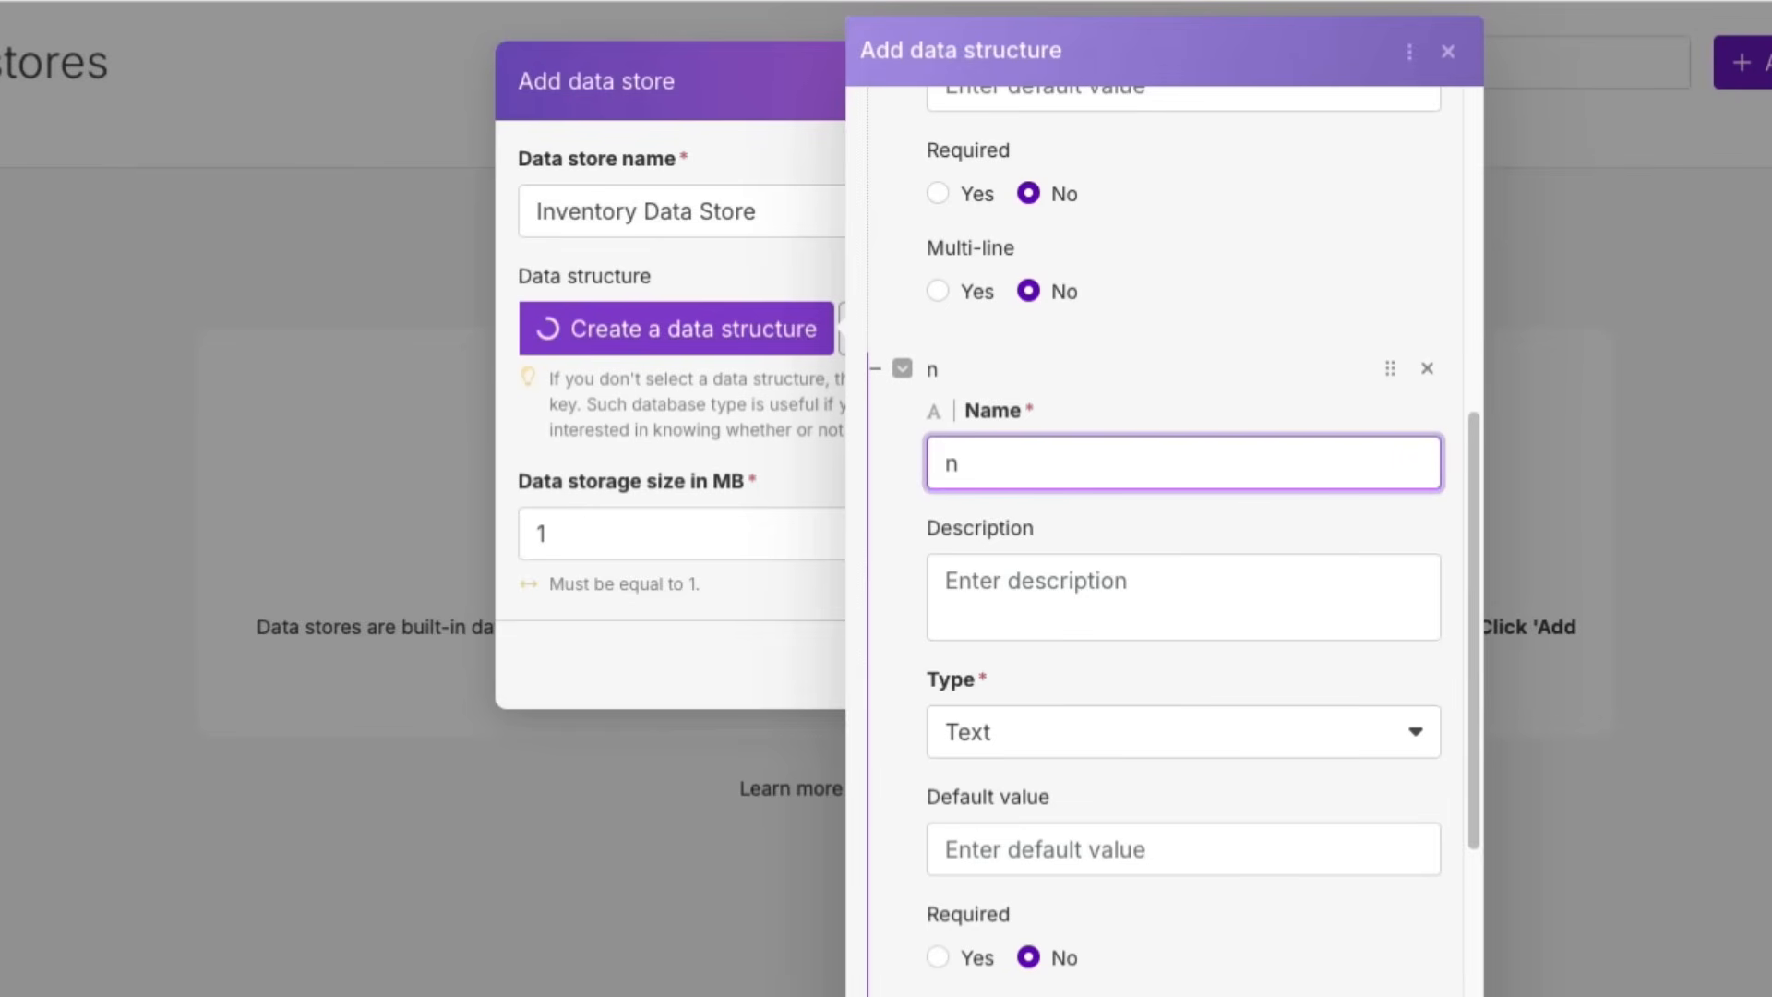
text(ame)
Step: Add a third specification item to the data structure, named "description"
scroll(1164, 554, down, 3)
click(945, 813)
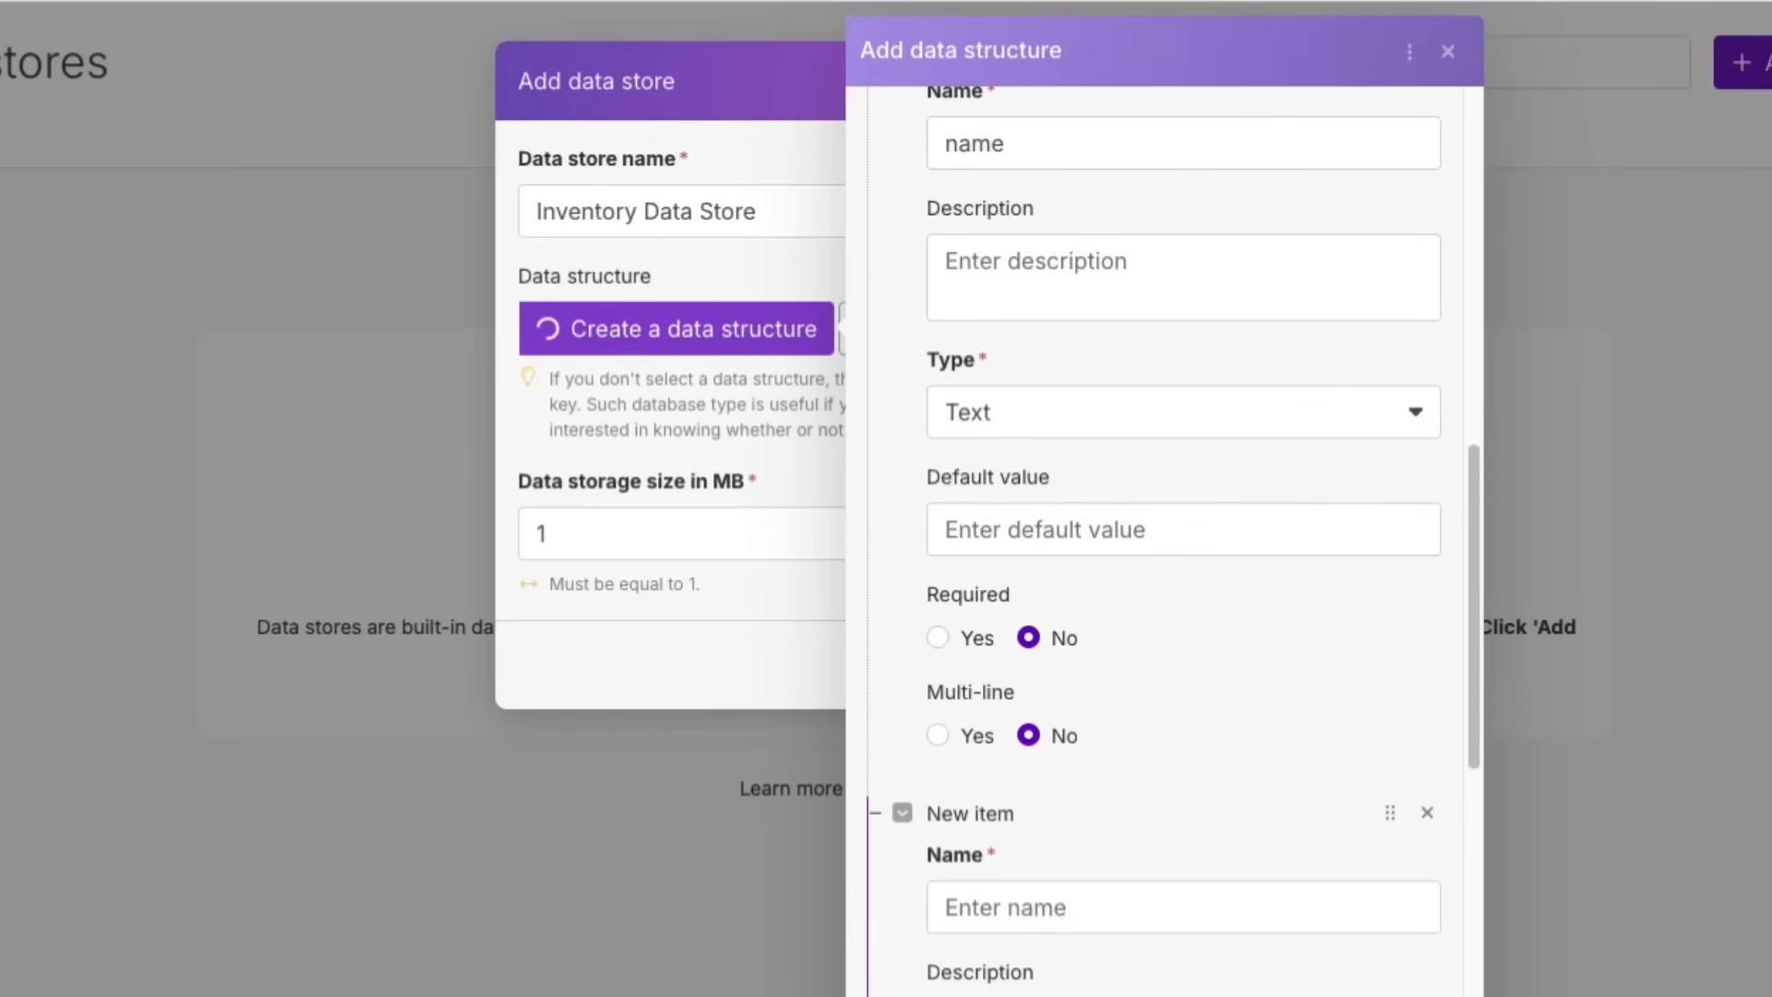
click(1182, 907)
text(description)
Step: Add another specification item after "description" and name it "type"
scroll(1164, 554, down, 8)
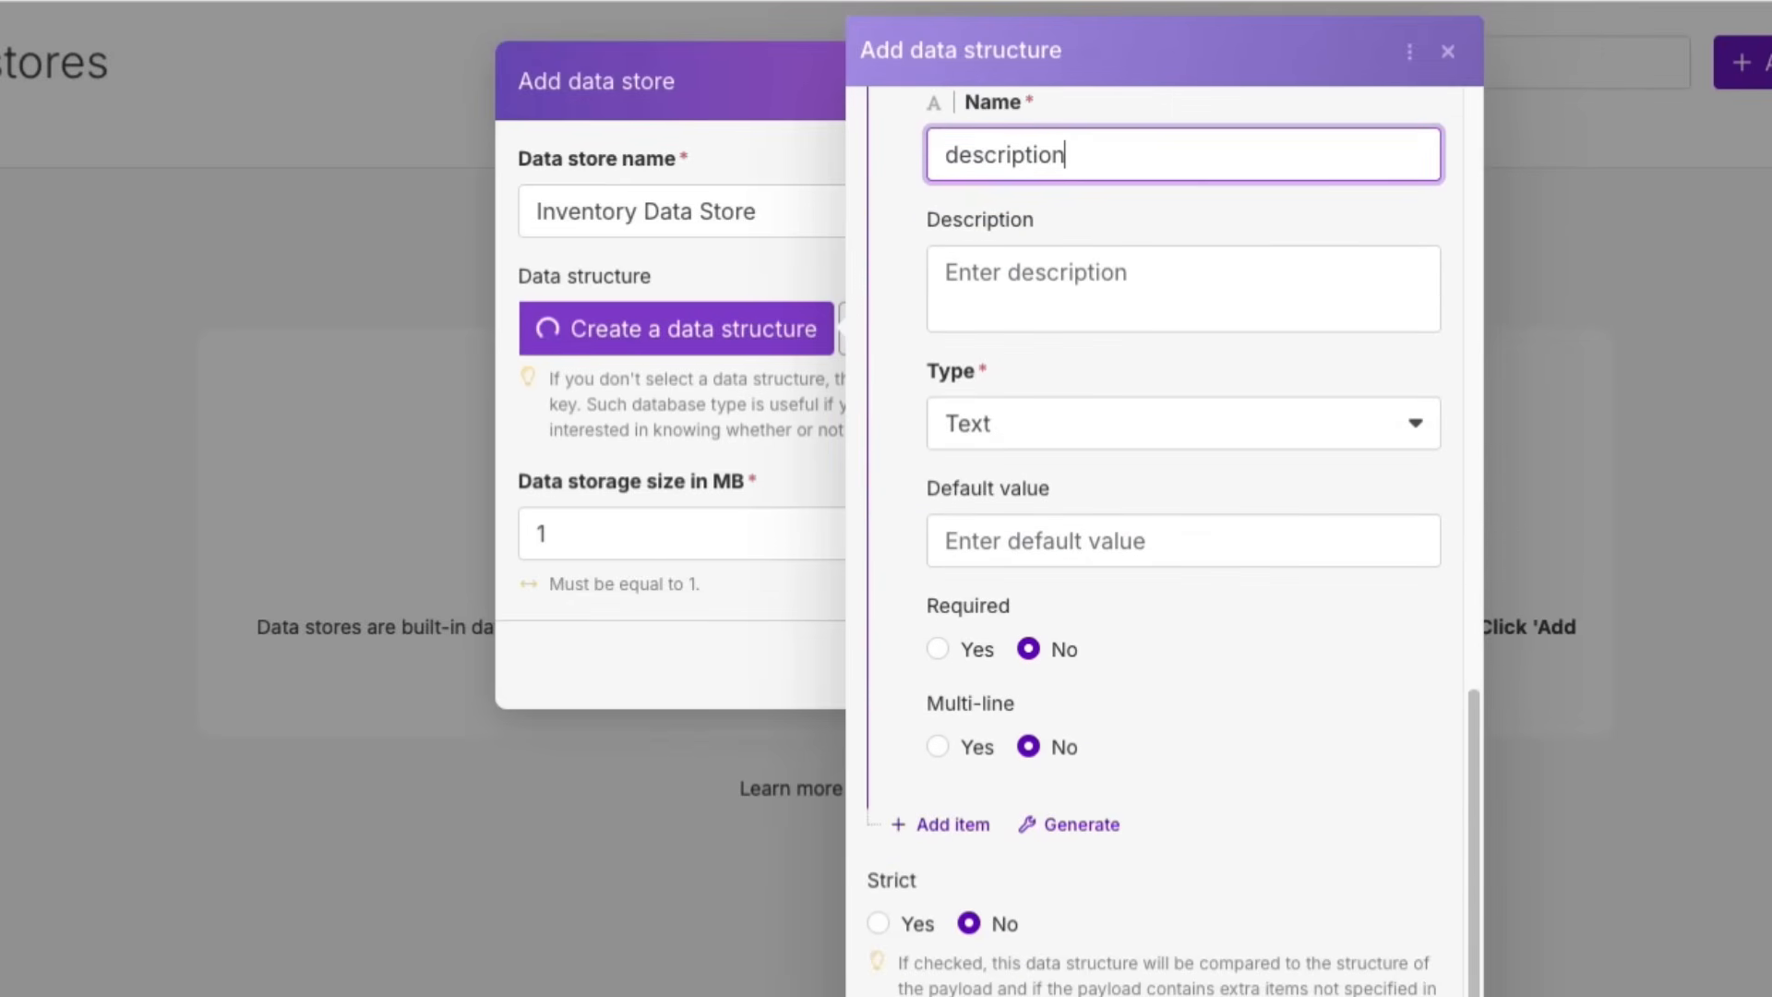
click(953, 824)
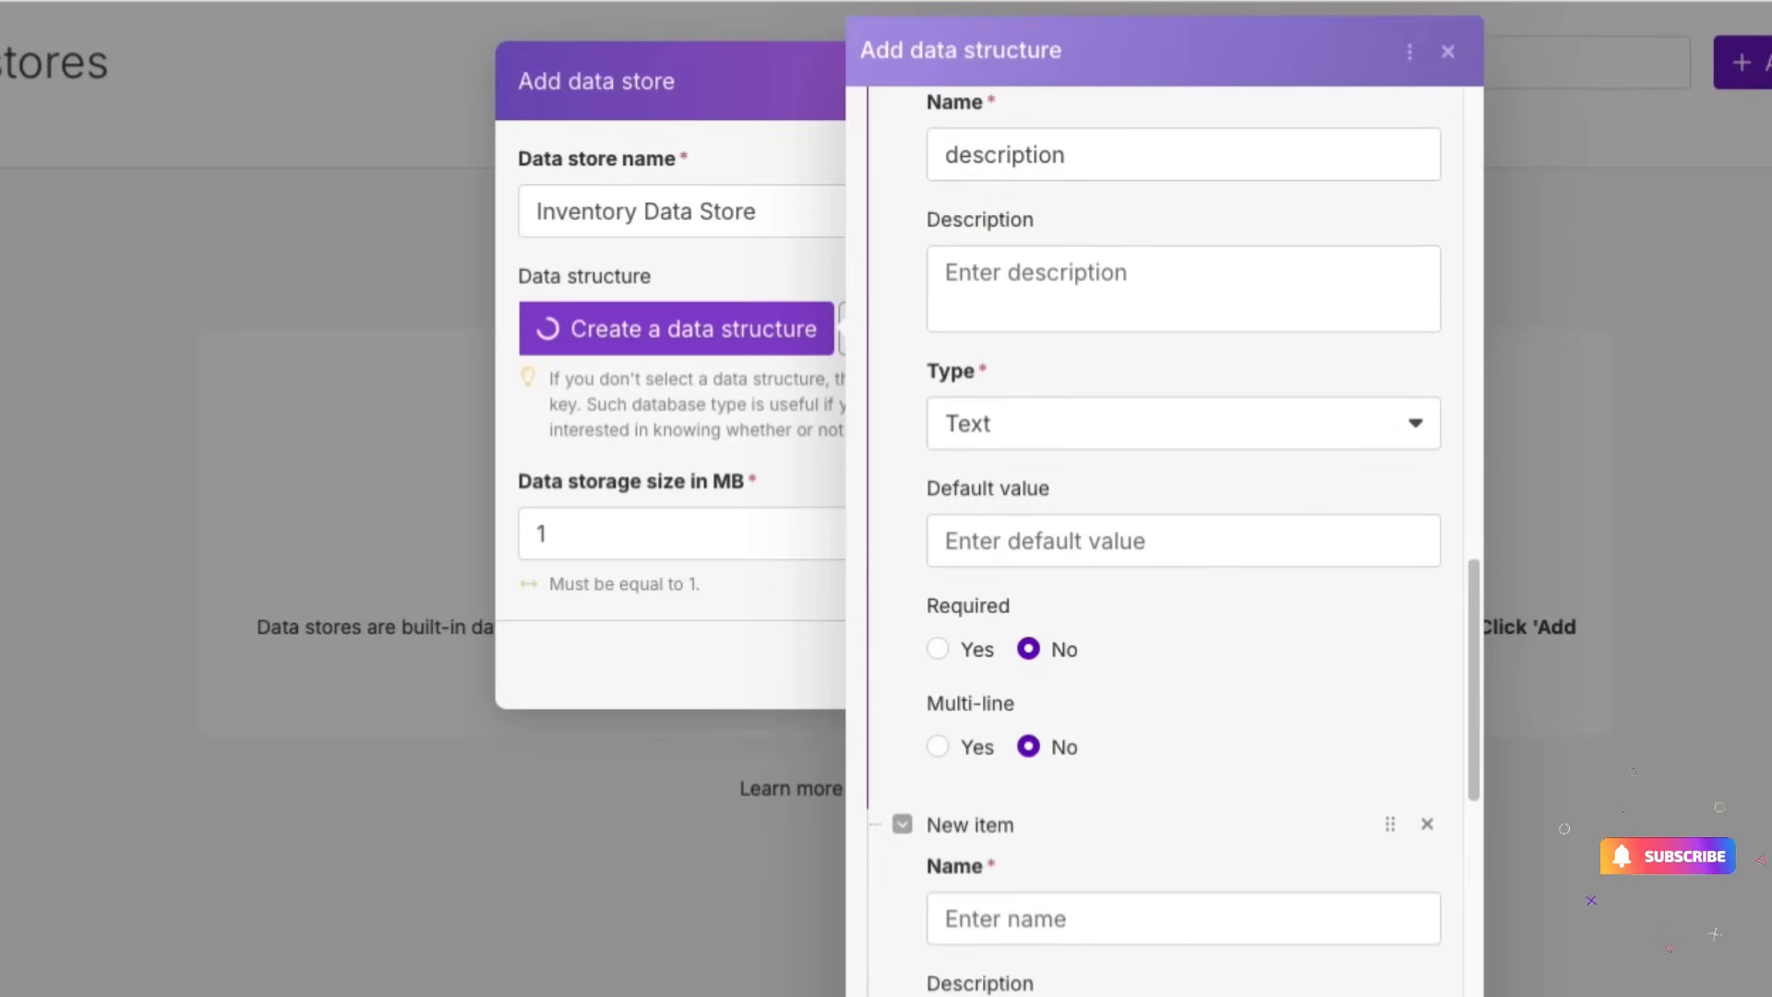
scroll(1164, 739, down, 4)
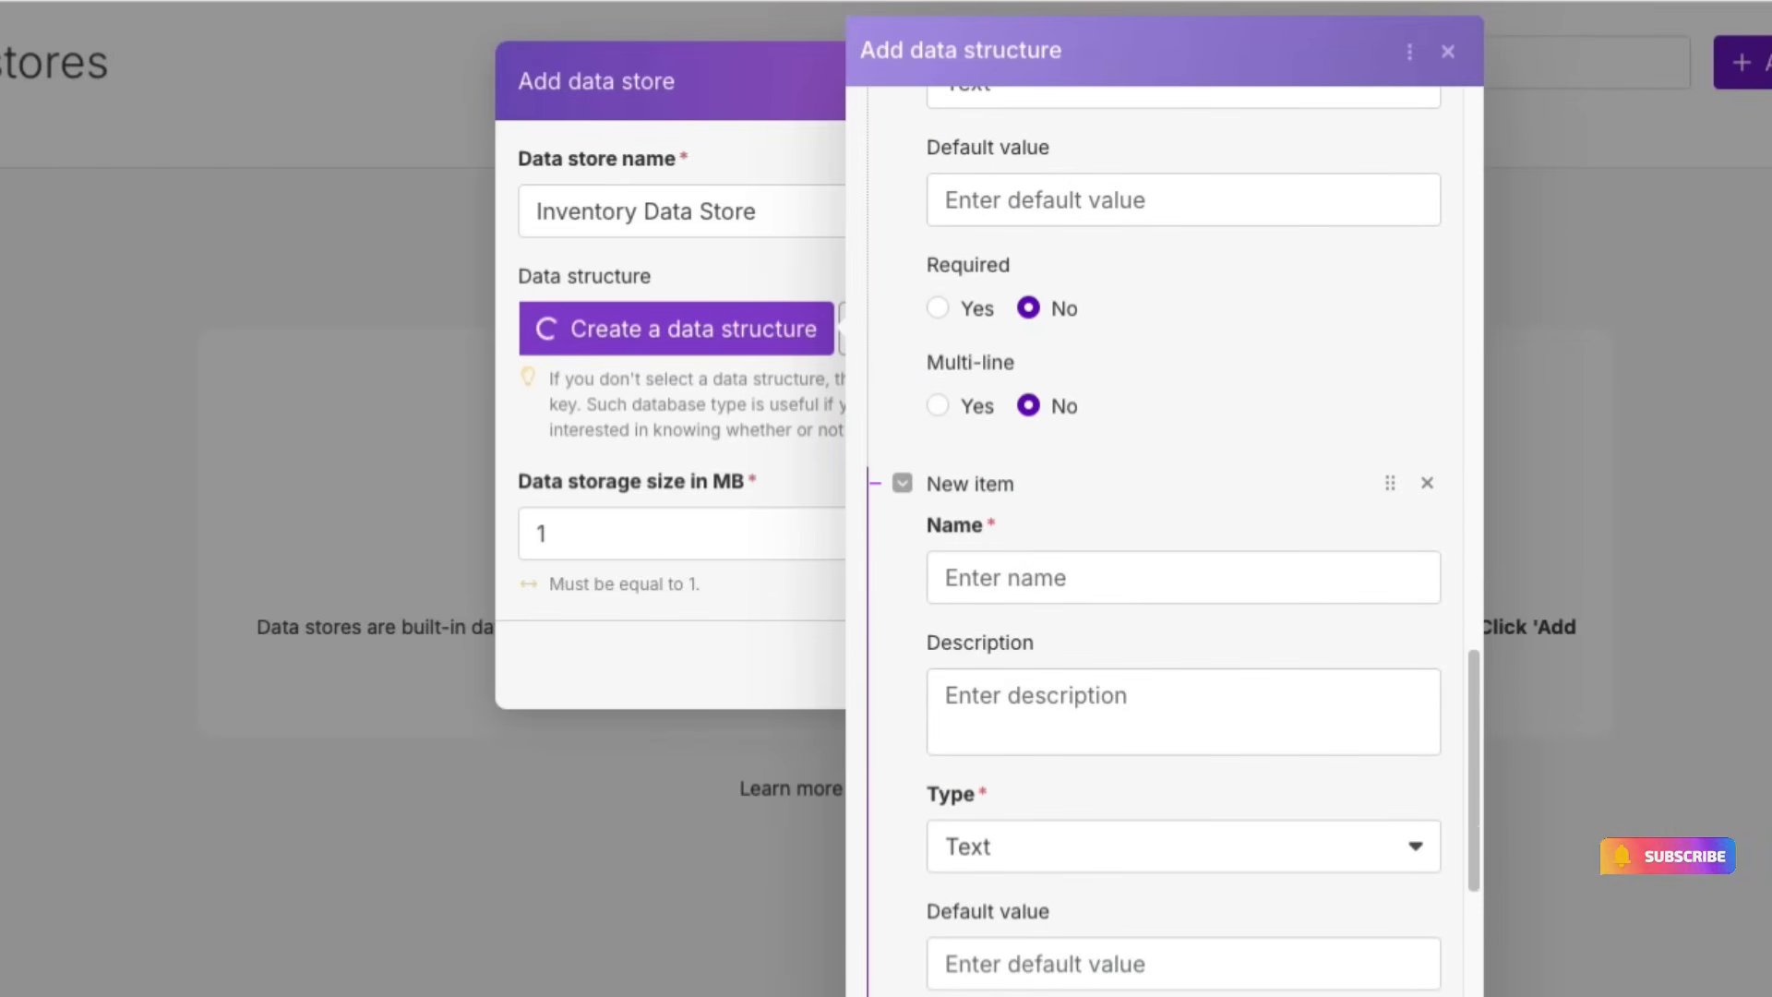
click(1061, 577)
text(type)
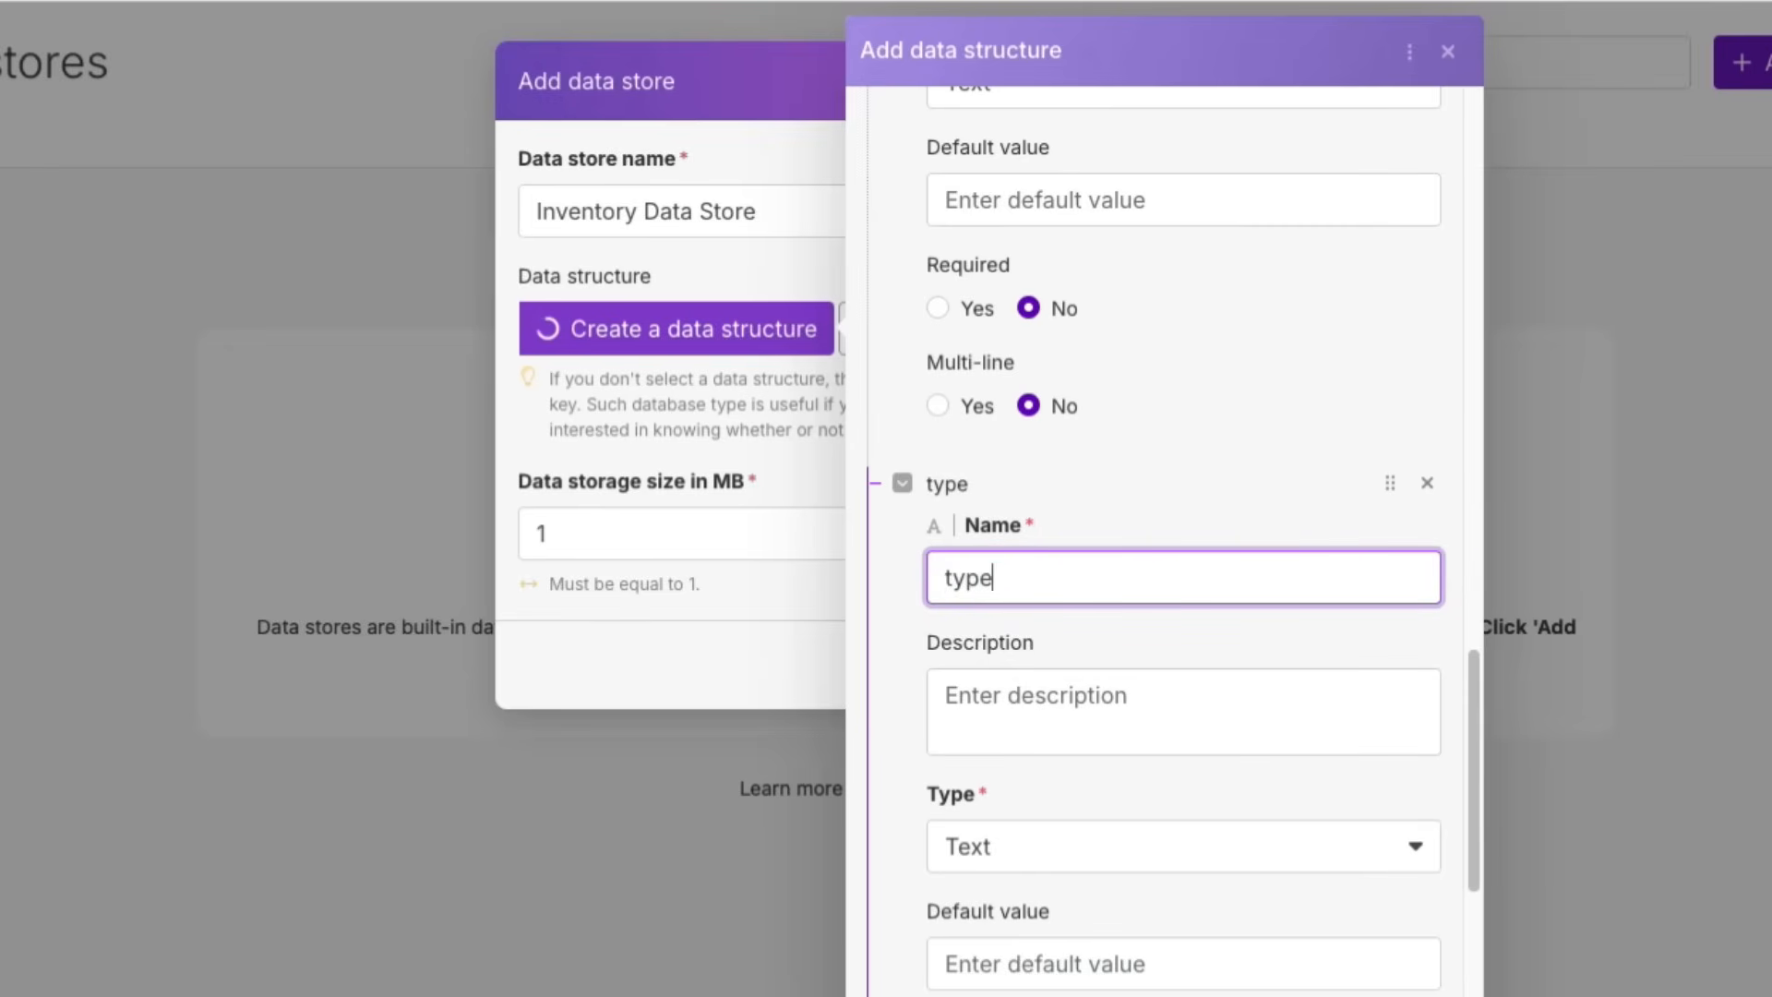
Step: Add a specification item named "unit" after the "type" item
scroll(1164, 540, down, 5)
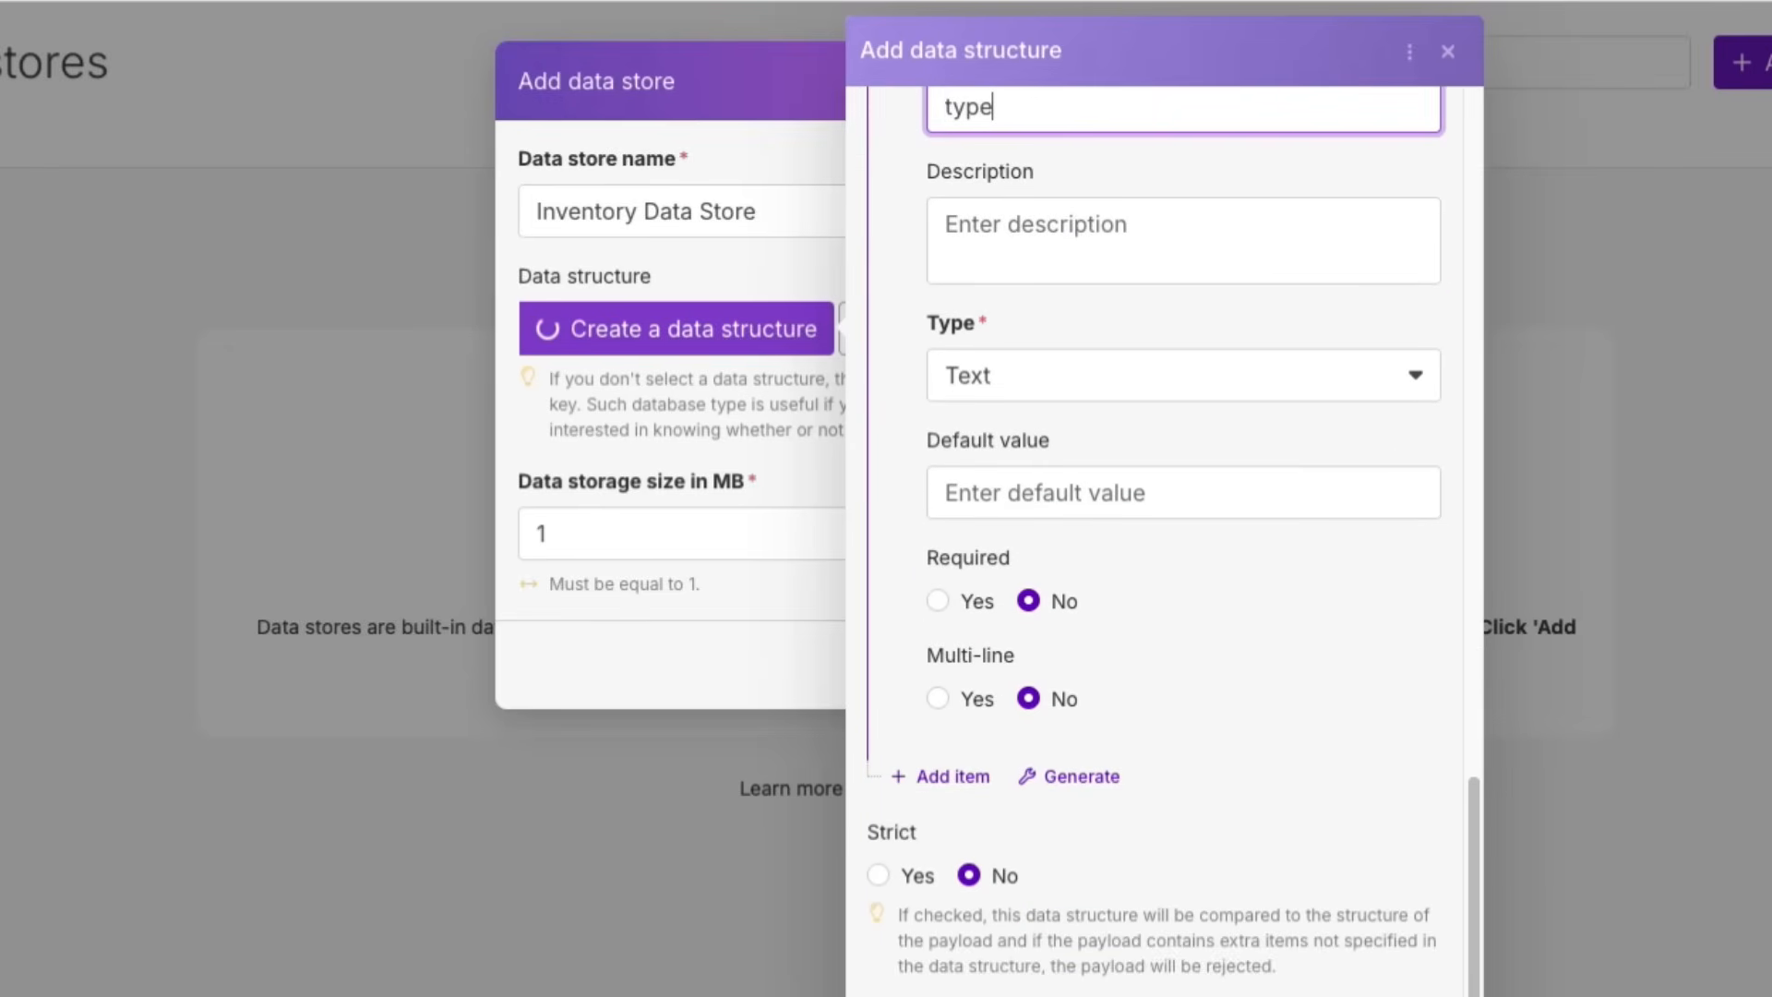
click(941, 776)
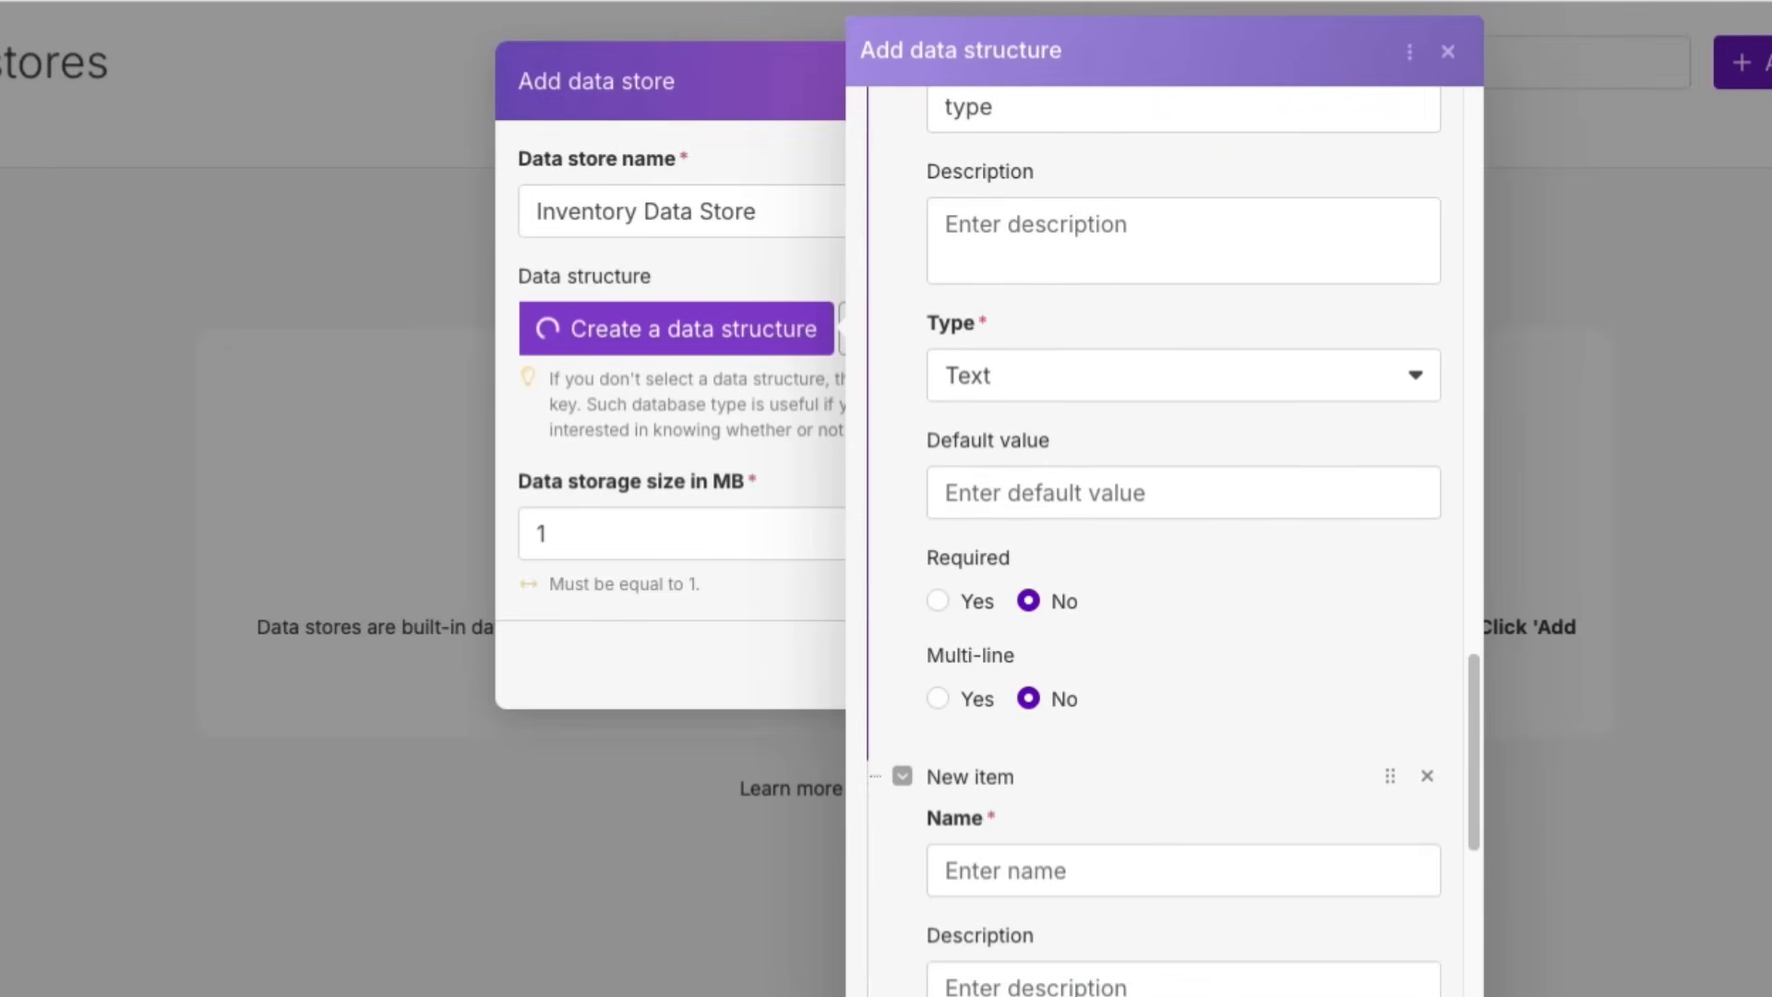
scroll(951, 812, down, 7)
click(1108, 192)
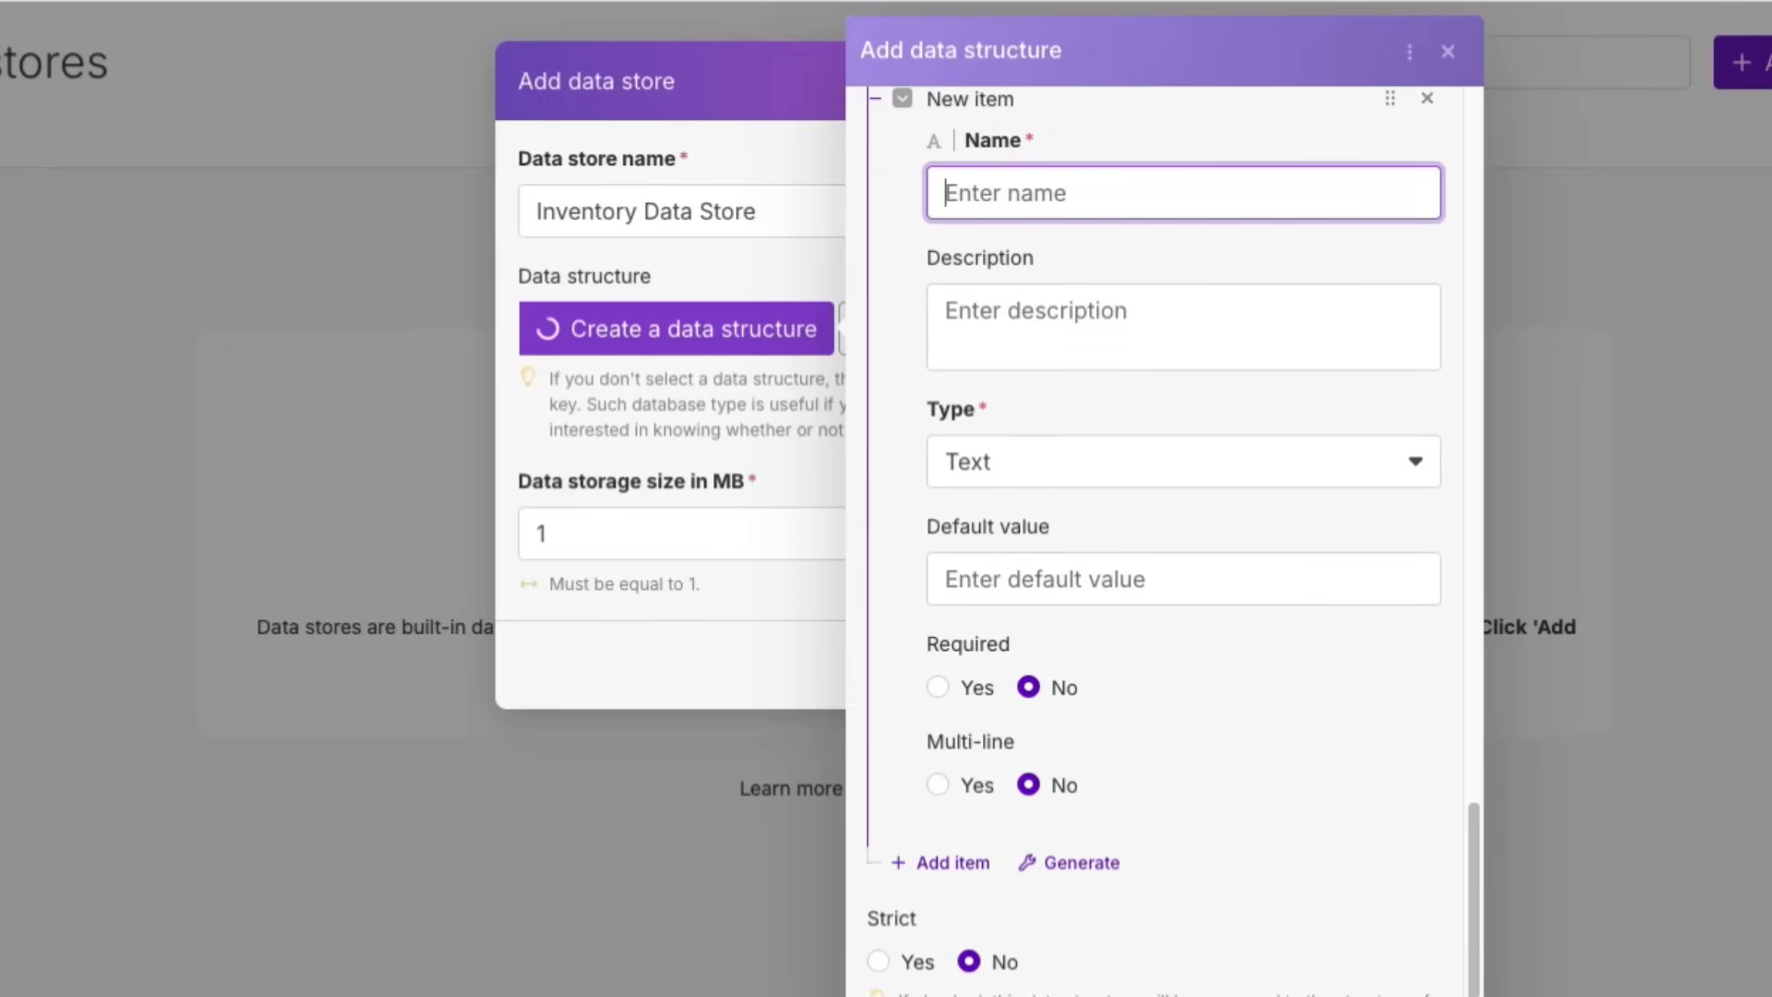
text(unit)
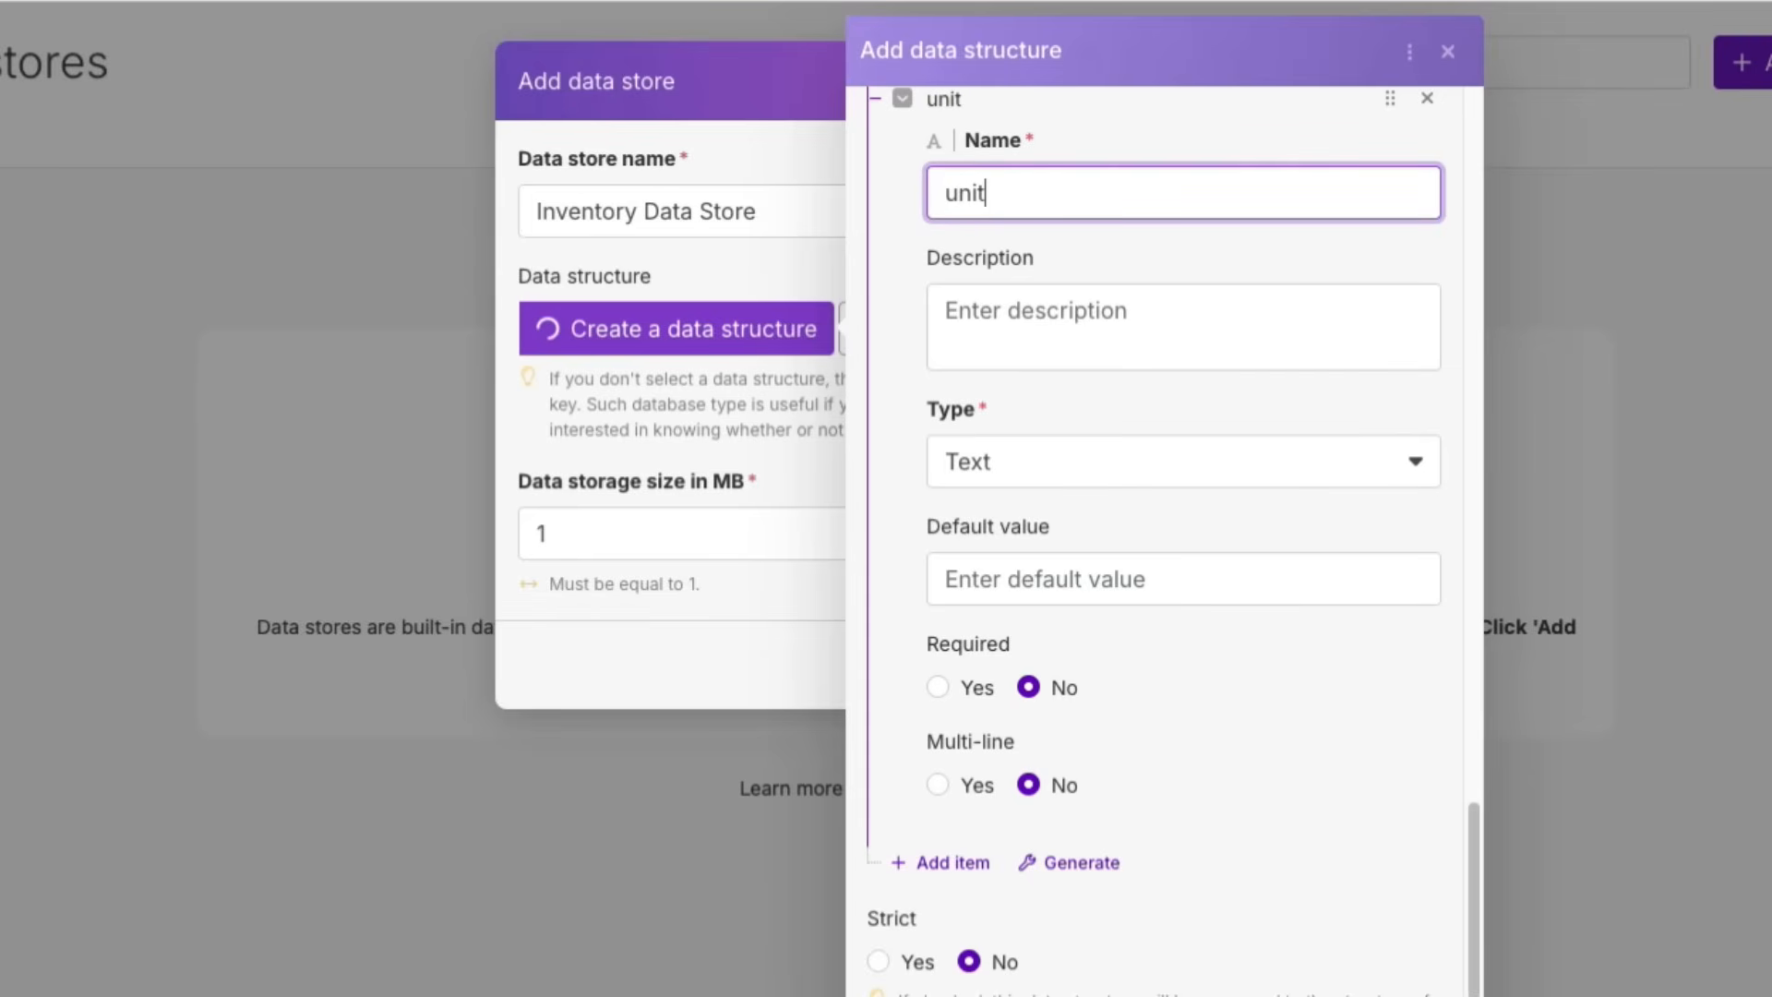
Step: Add a specification item named "variant" after "unit" and set its type to Array
scroll(1163, 507, down, 1)
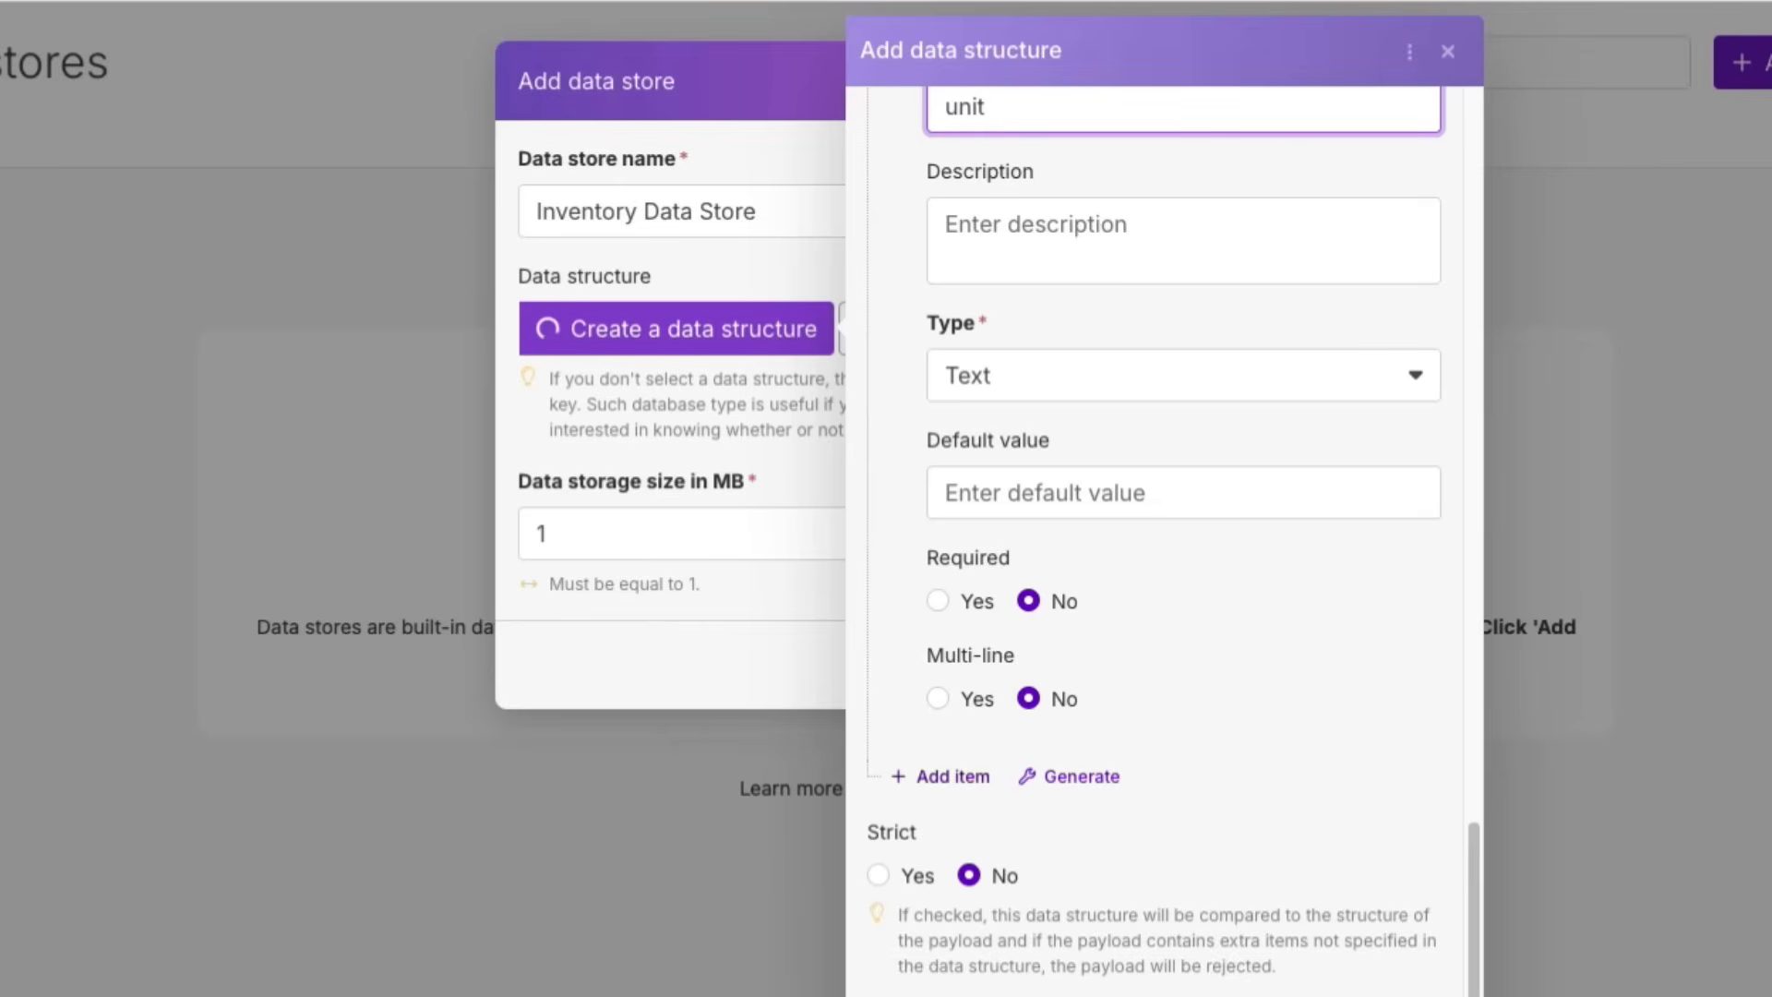
click(941, 776)
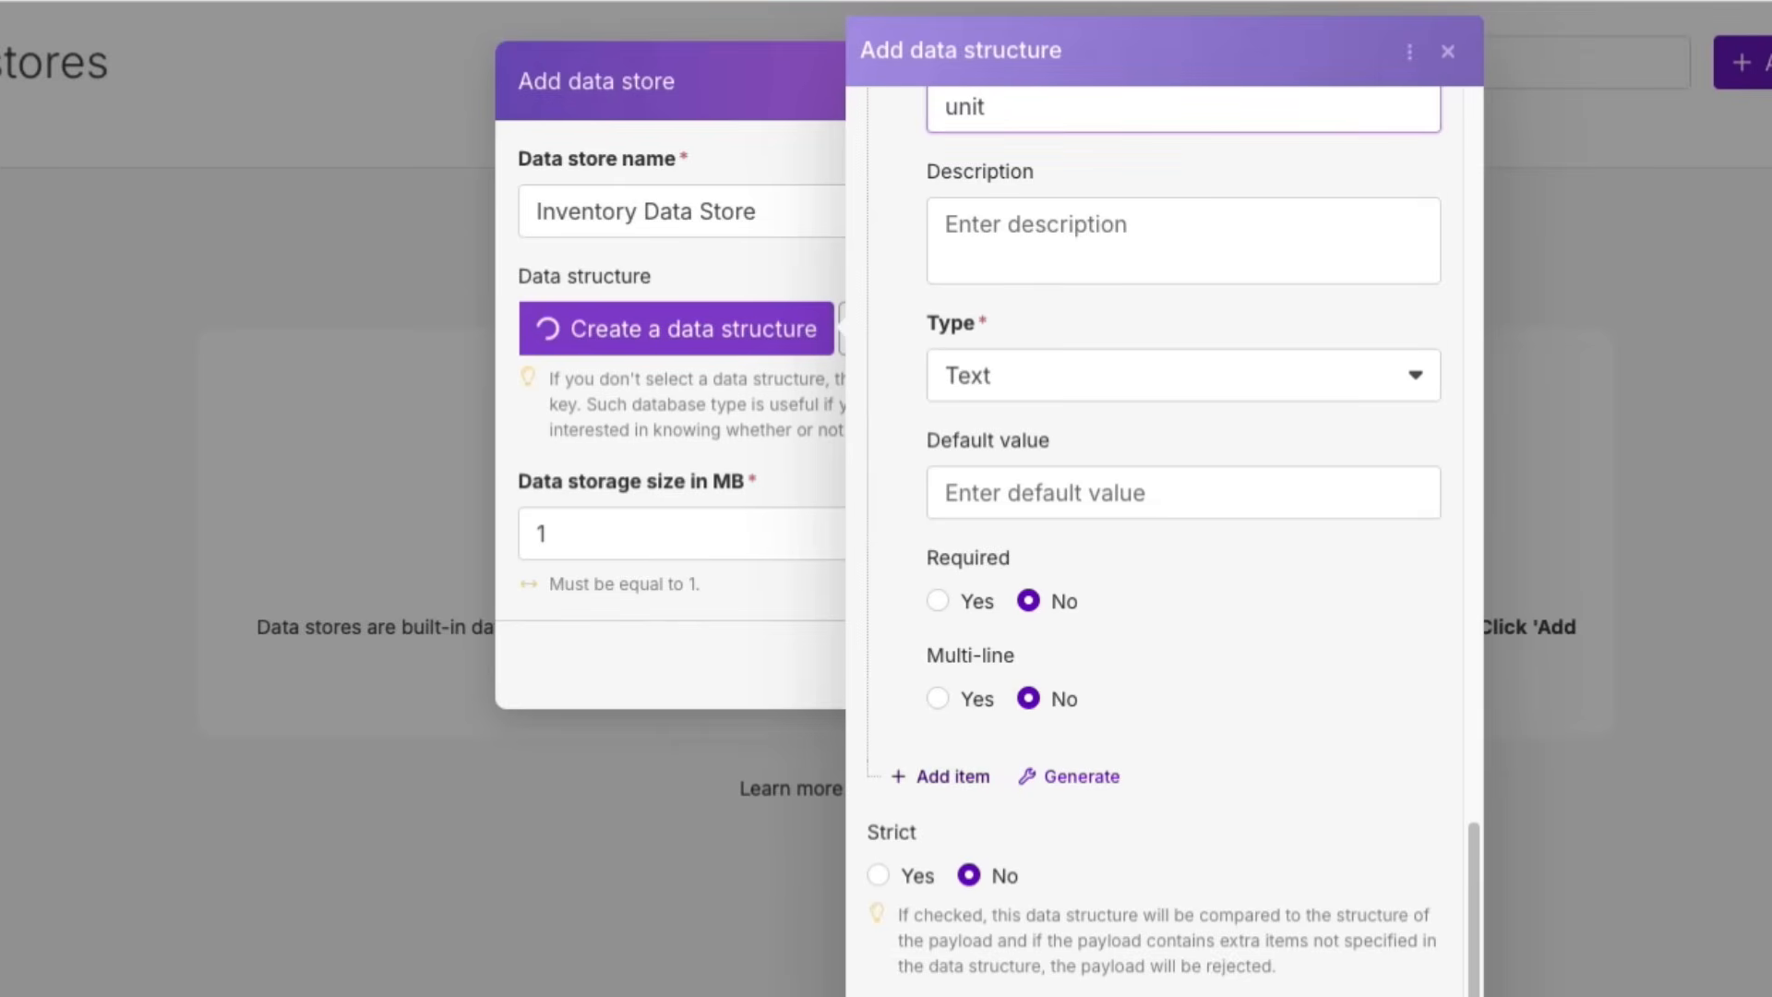
click(951, 776)
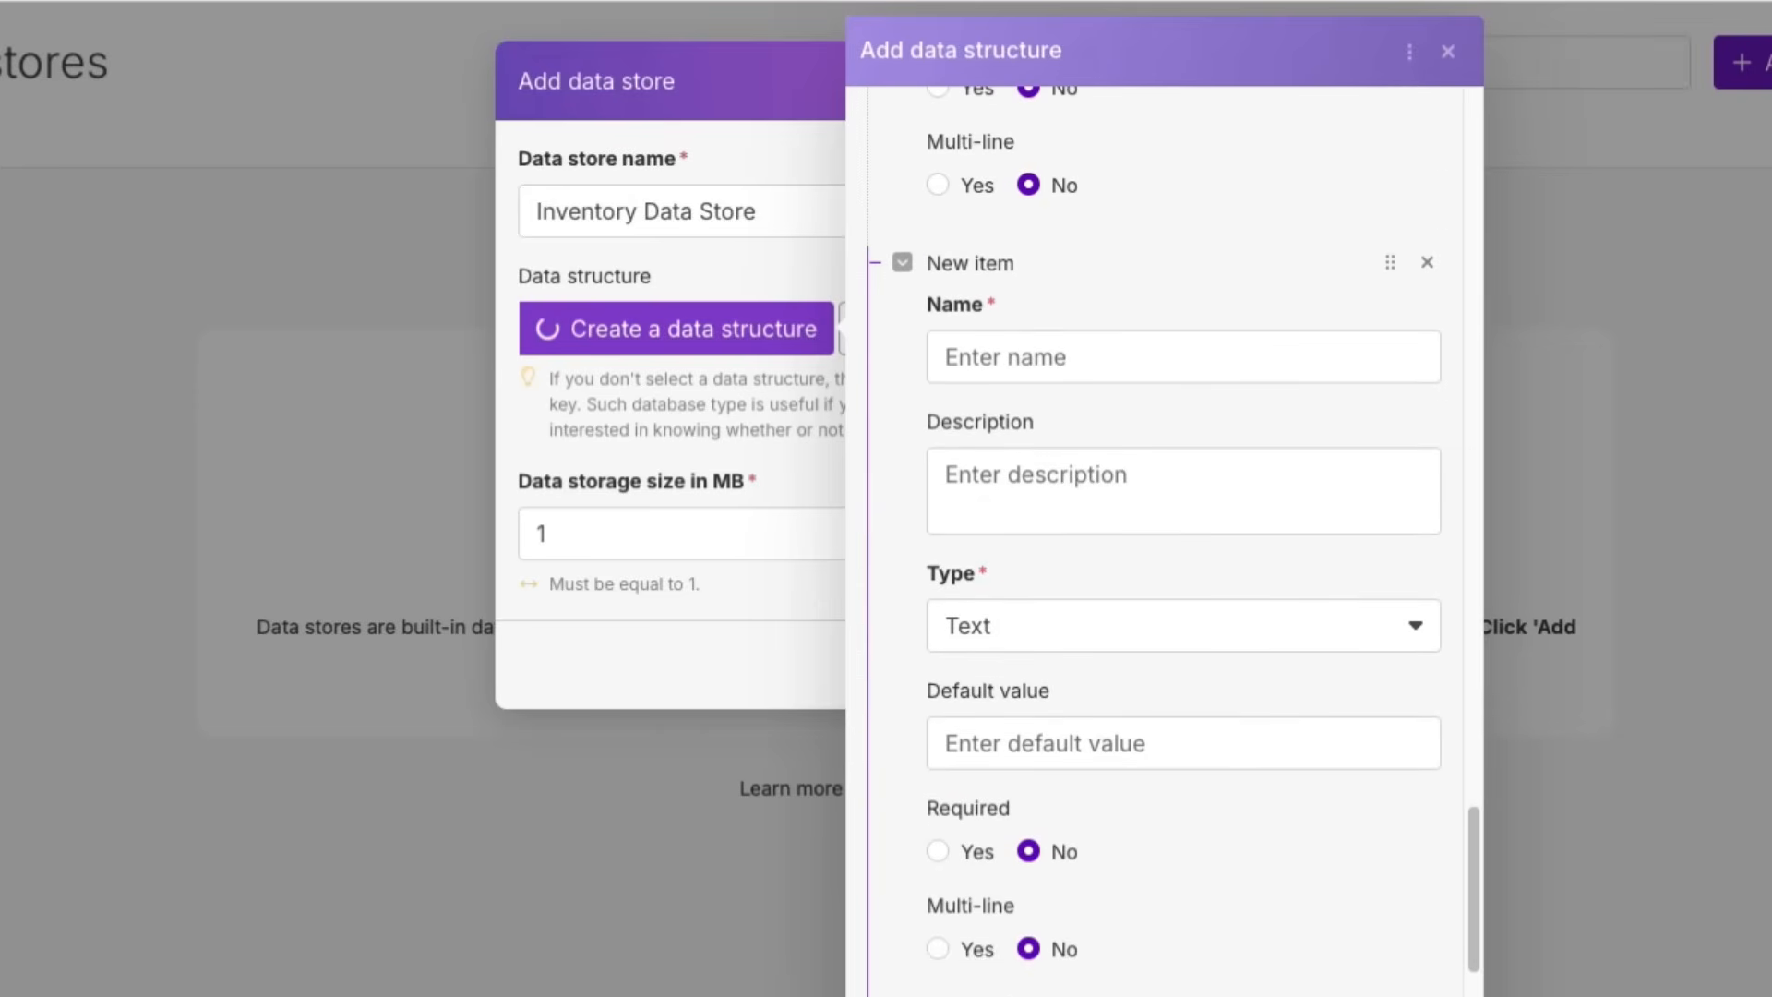
click(1015, 357)
text(variant)
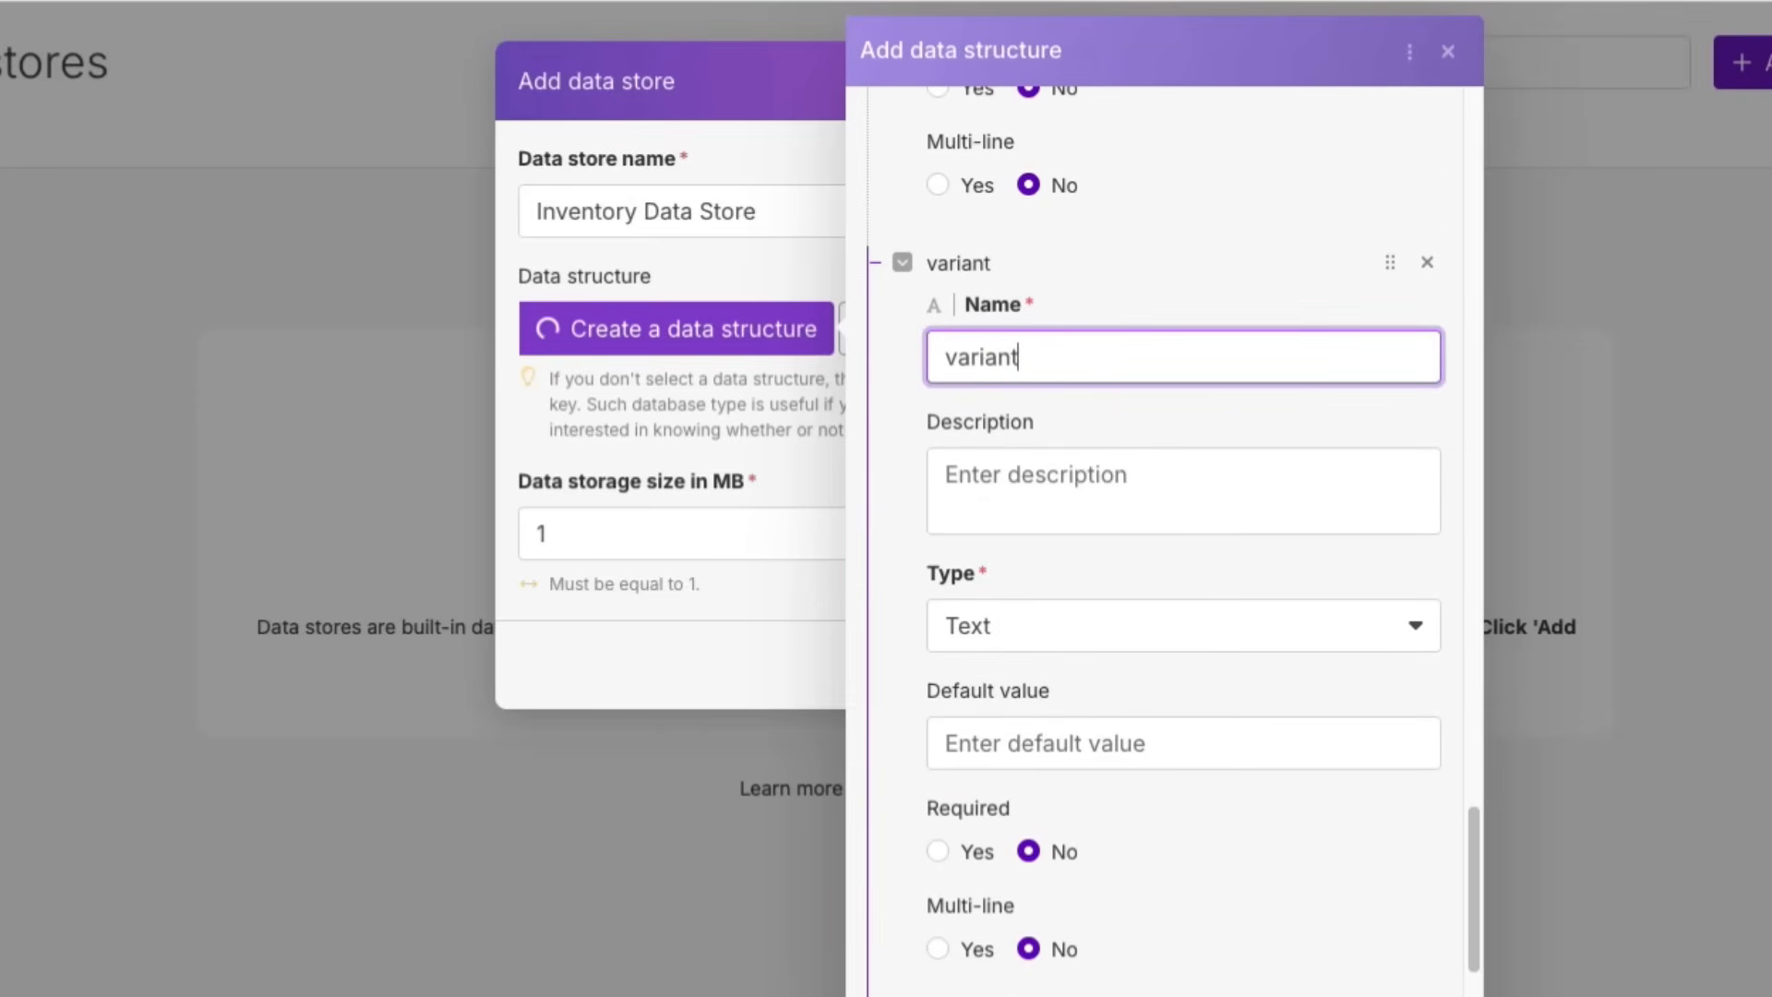
click(1183, 626)
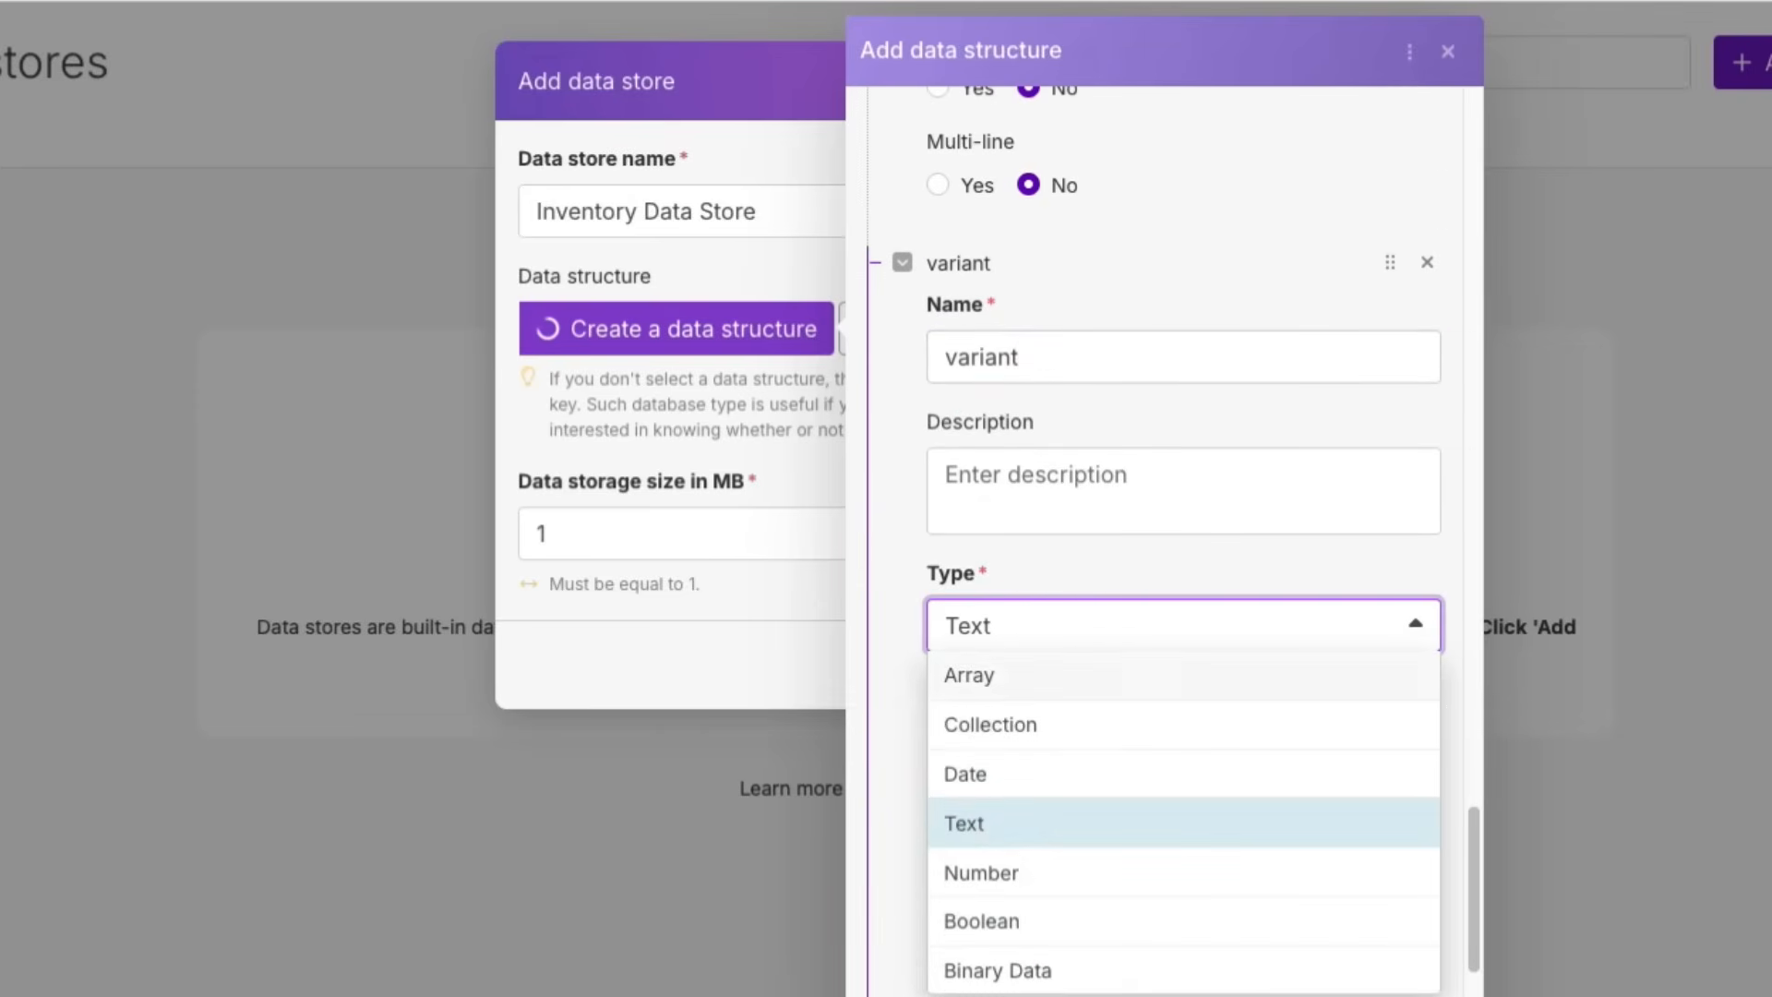
click(969, 673)
scroll(1174, 540, down, 5)
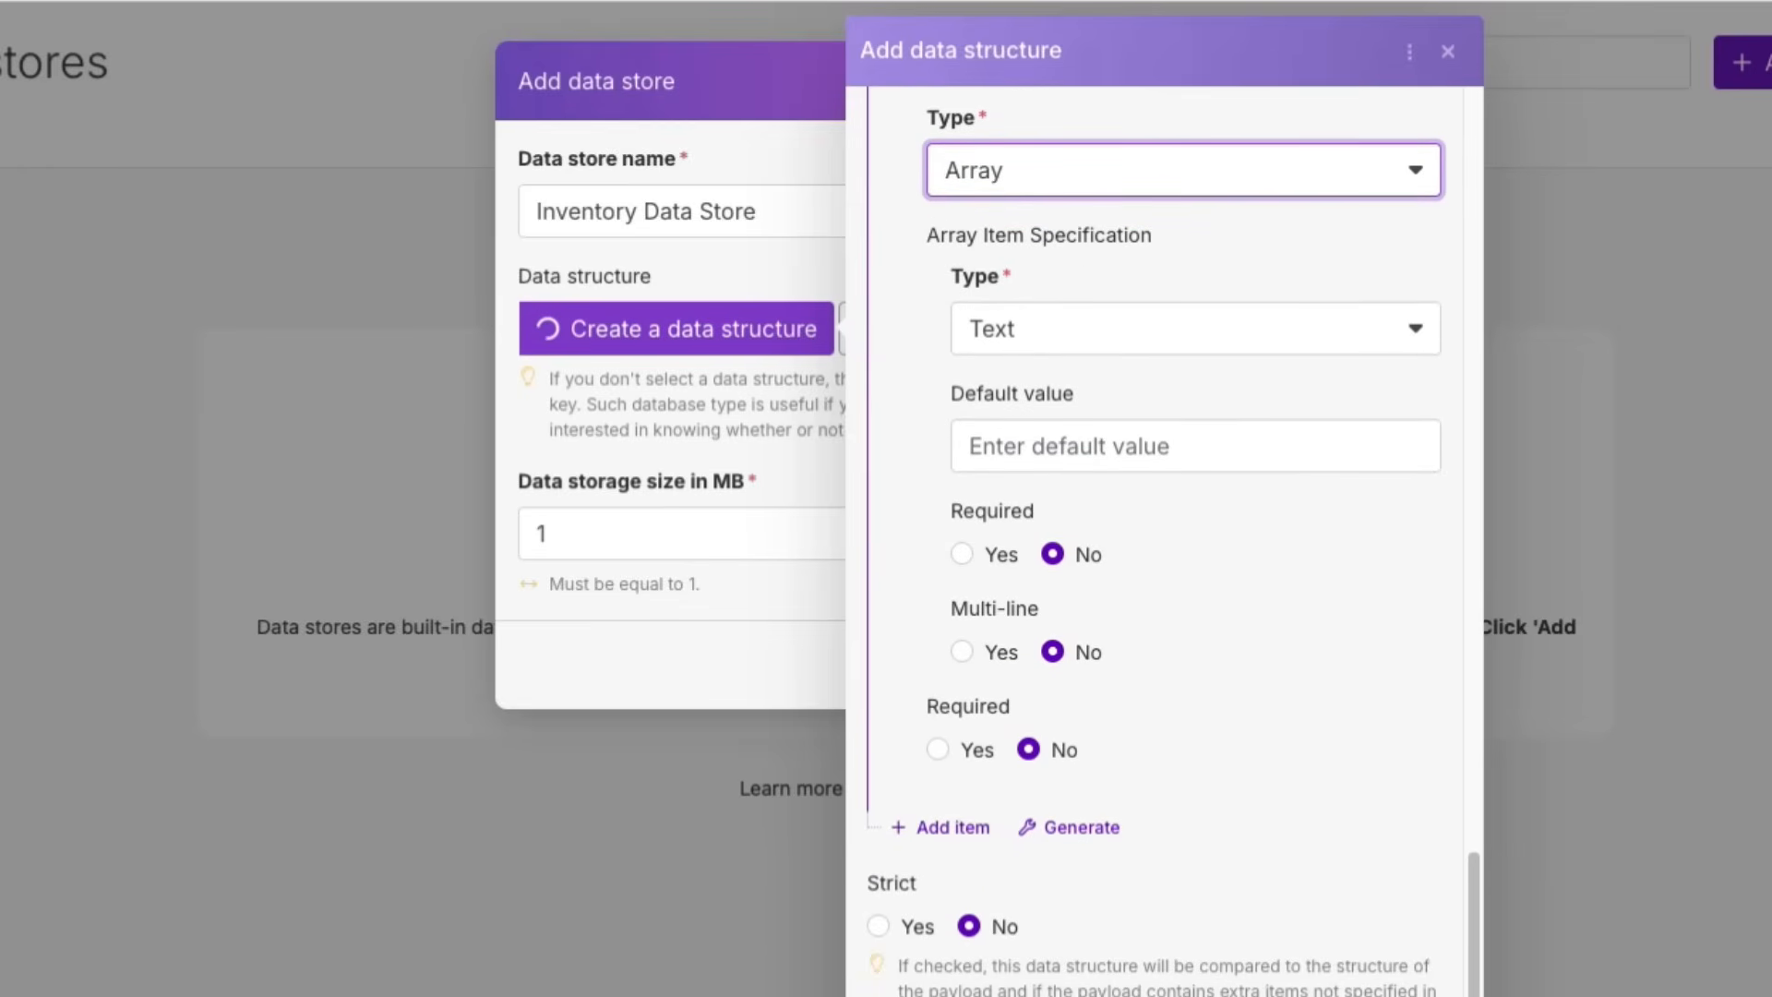
Step: Set the array item type of the "variant" field to Collection
scroll(1157, 541, down, 1)
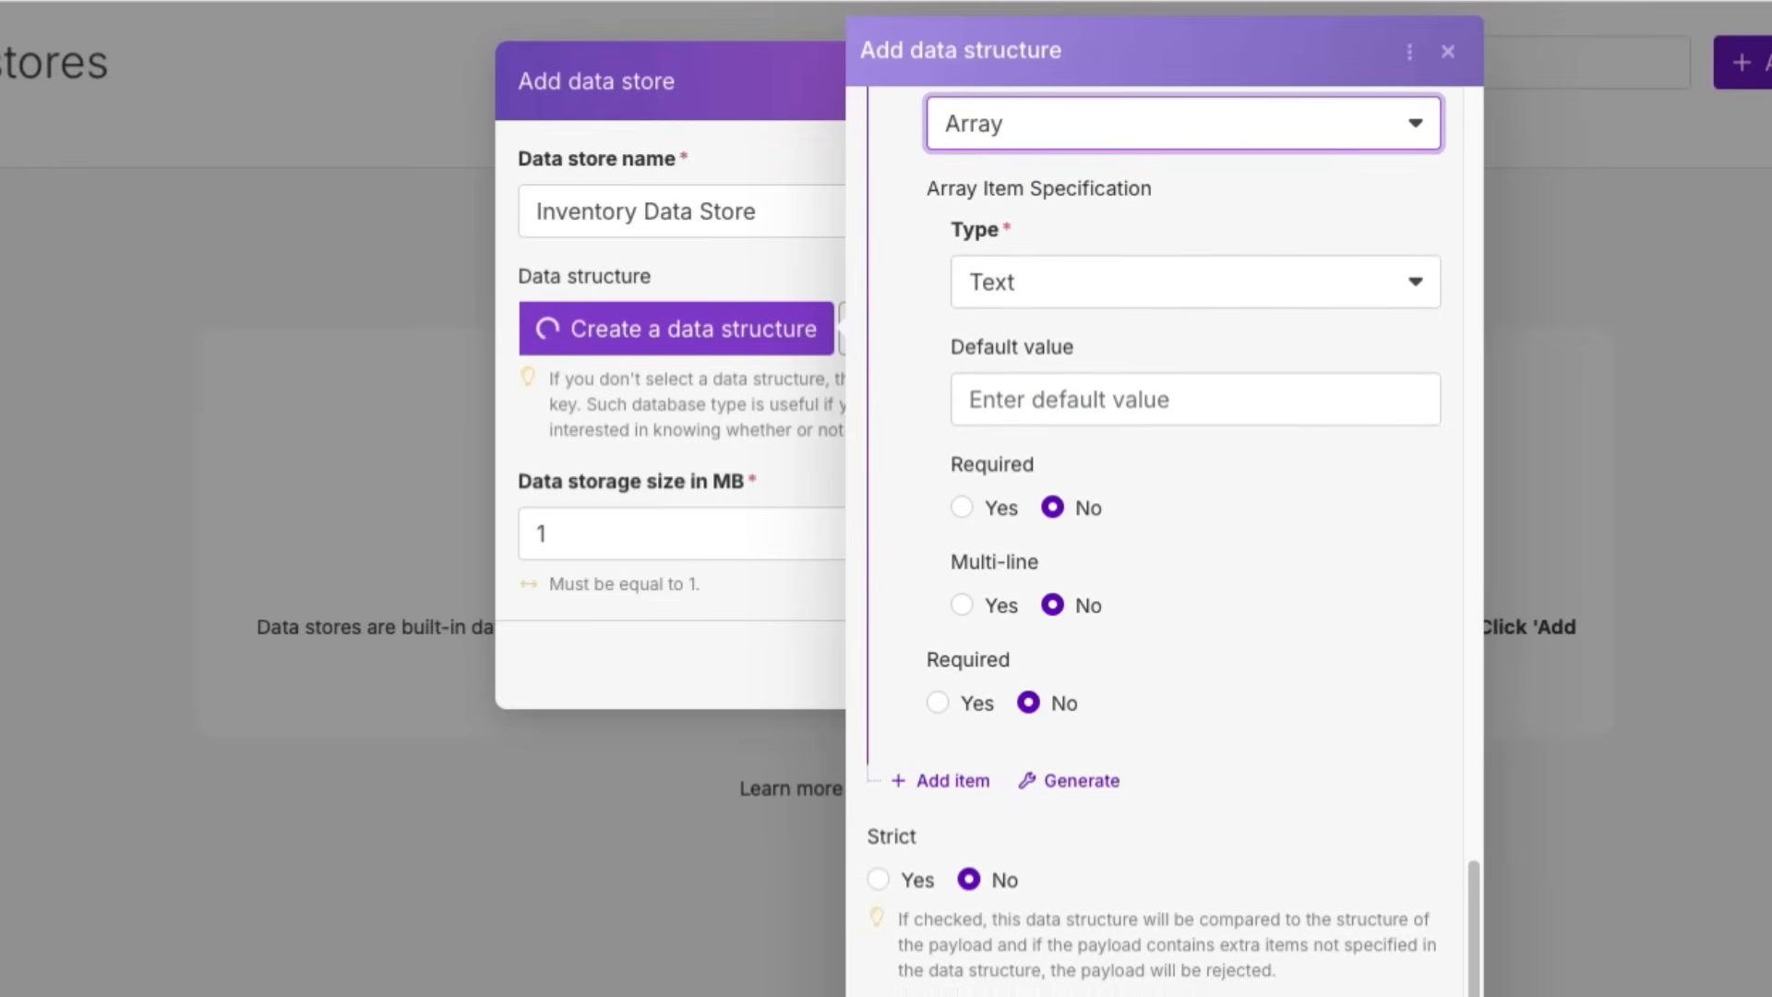
click(1195, 292)
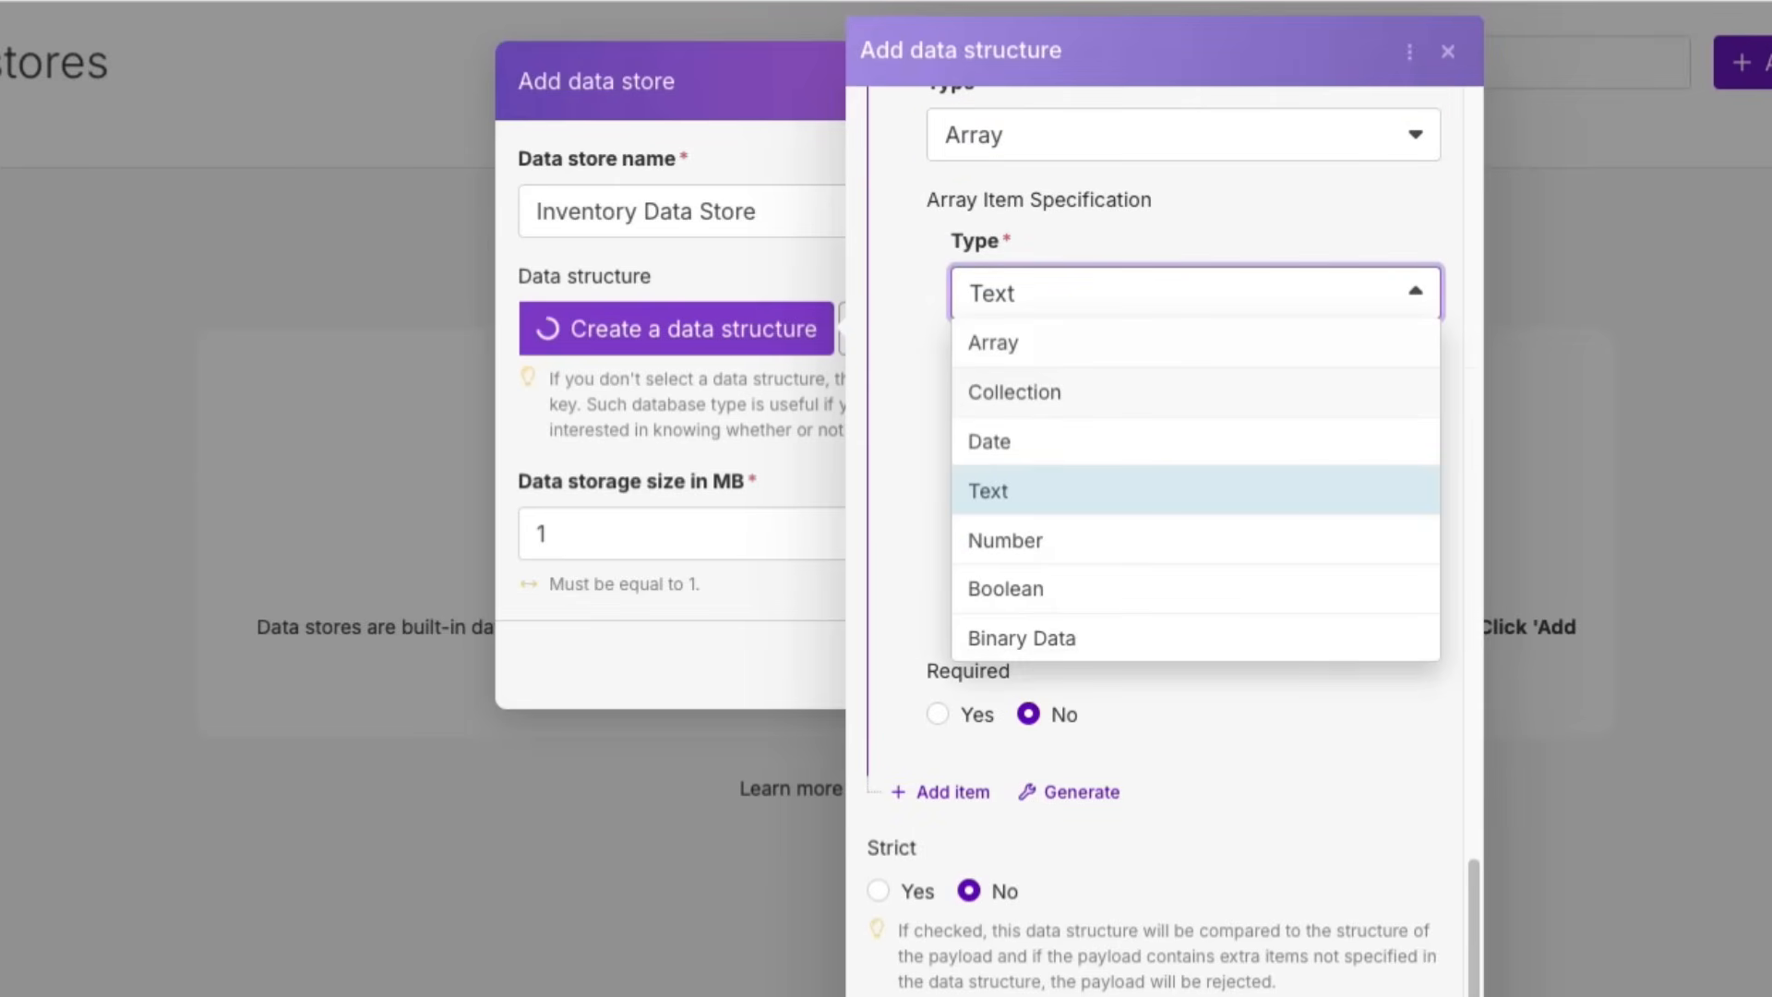
click(1015, 391)
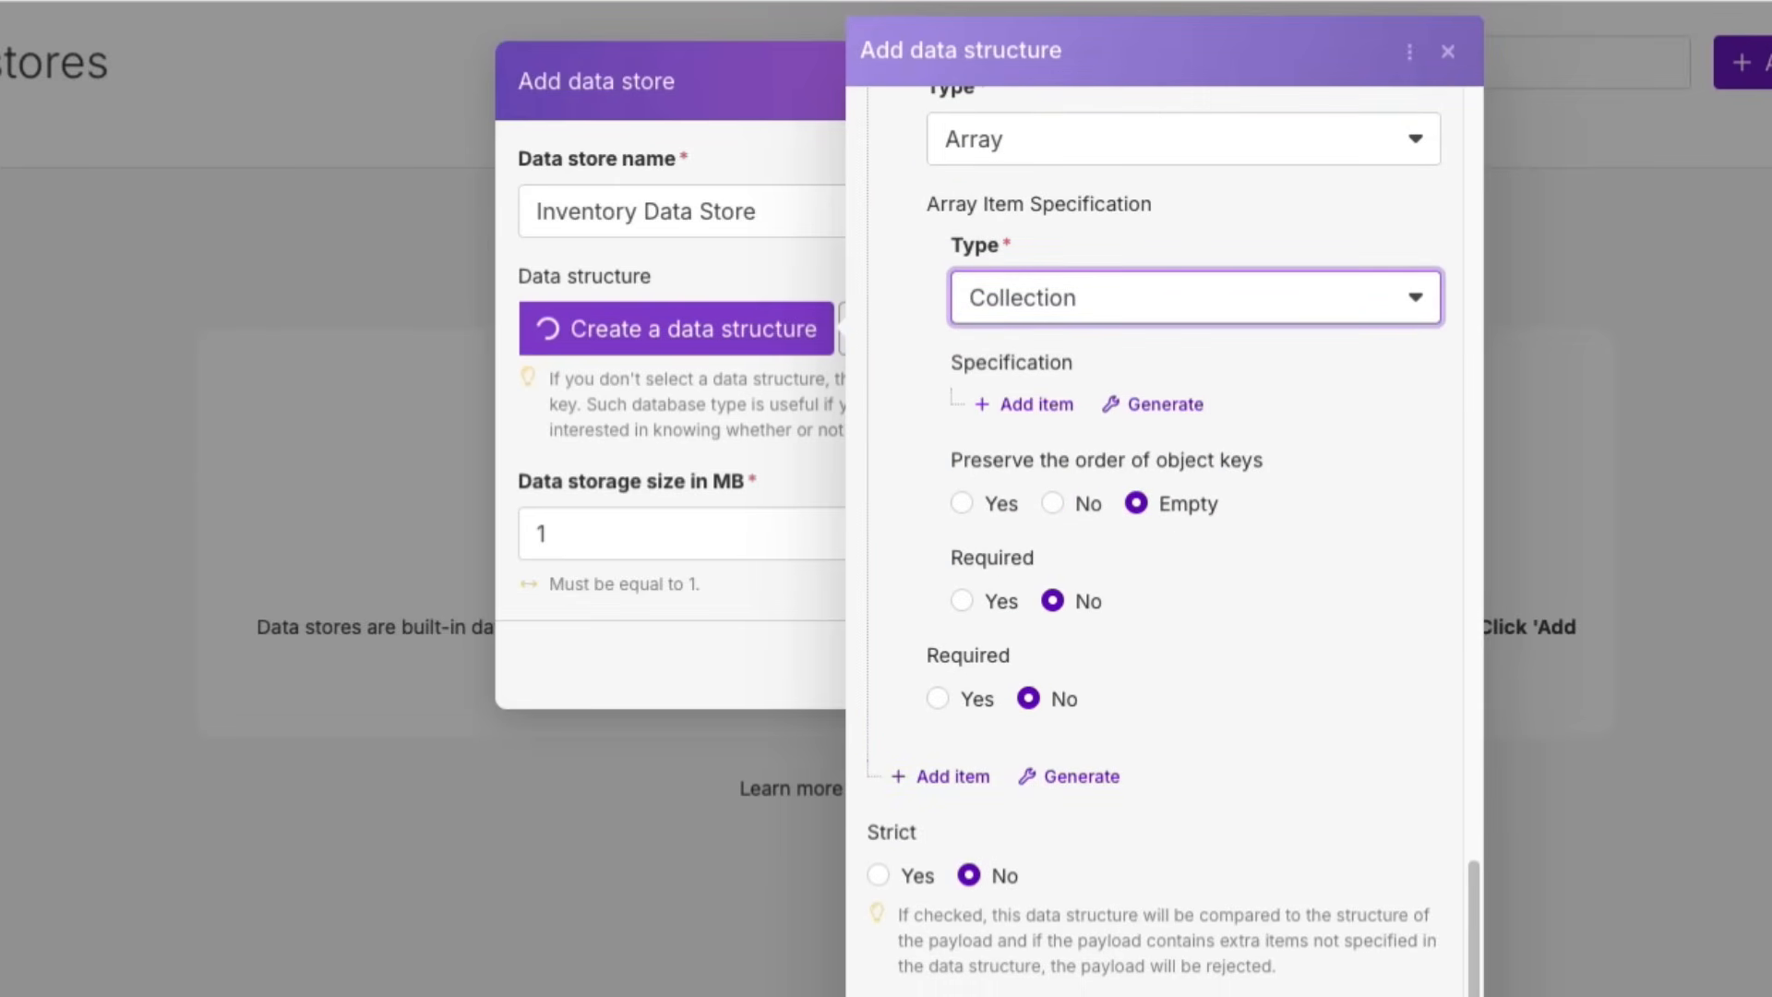
click(1026, 404)
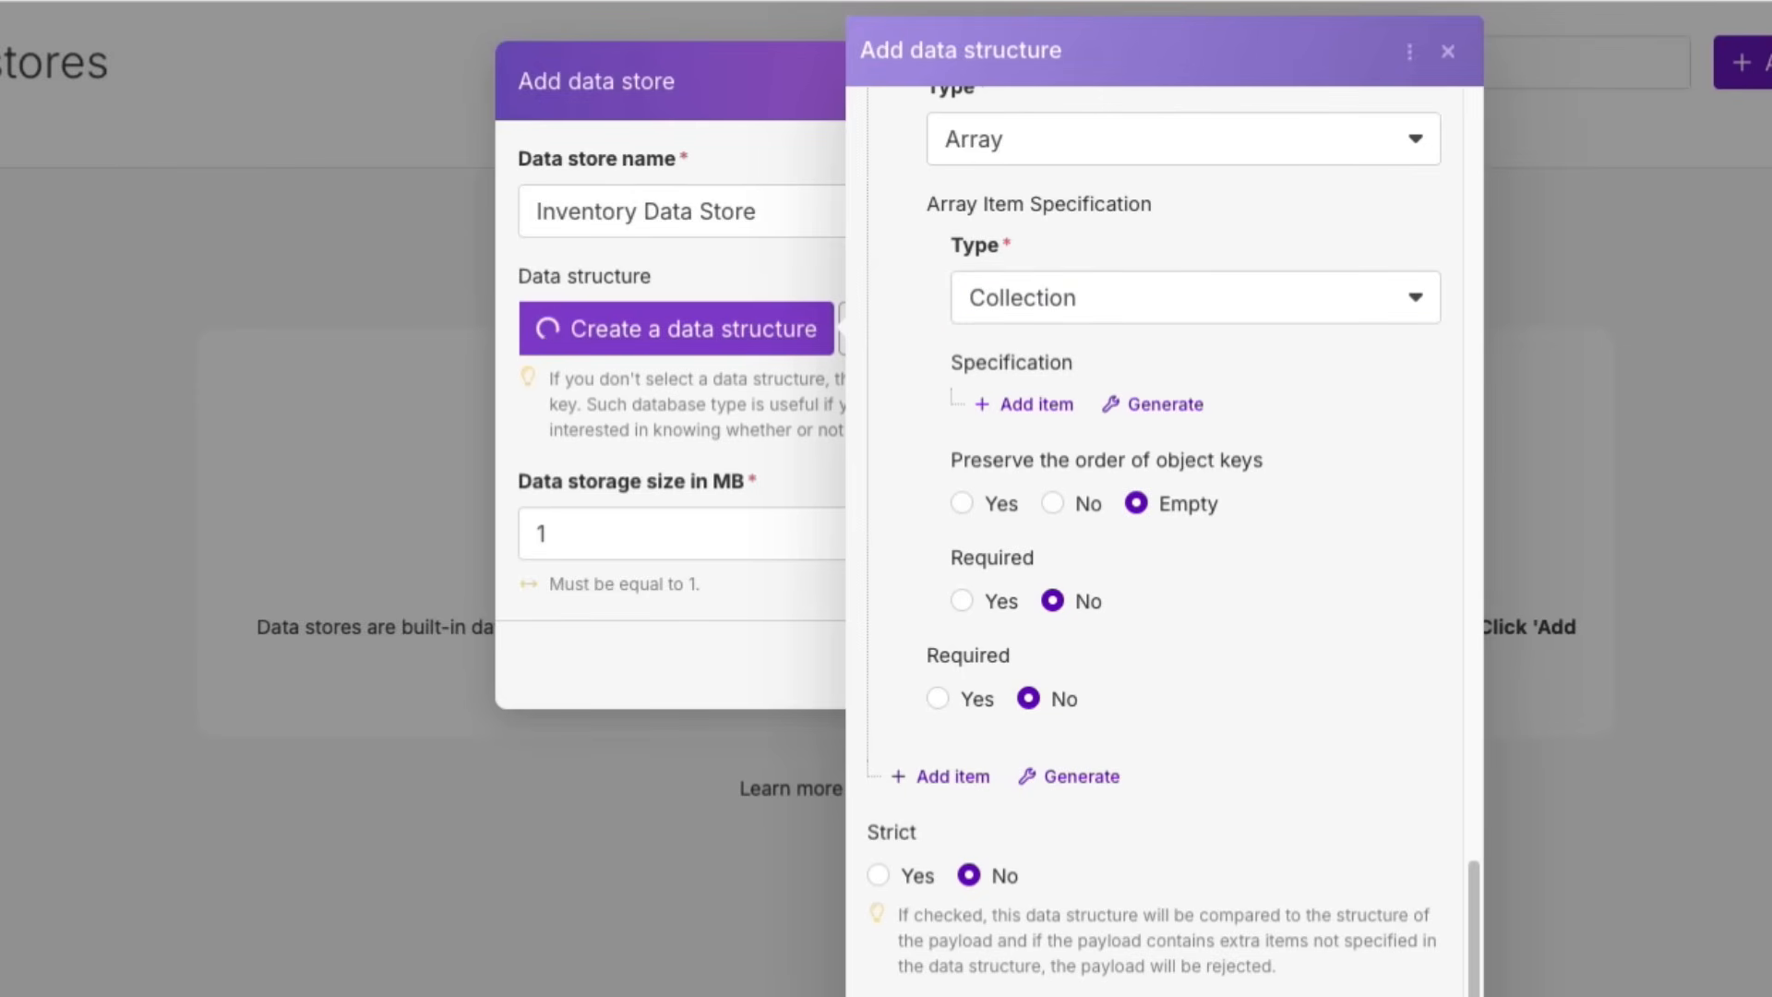
click(1195, 298)
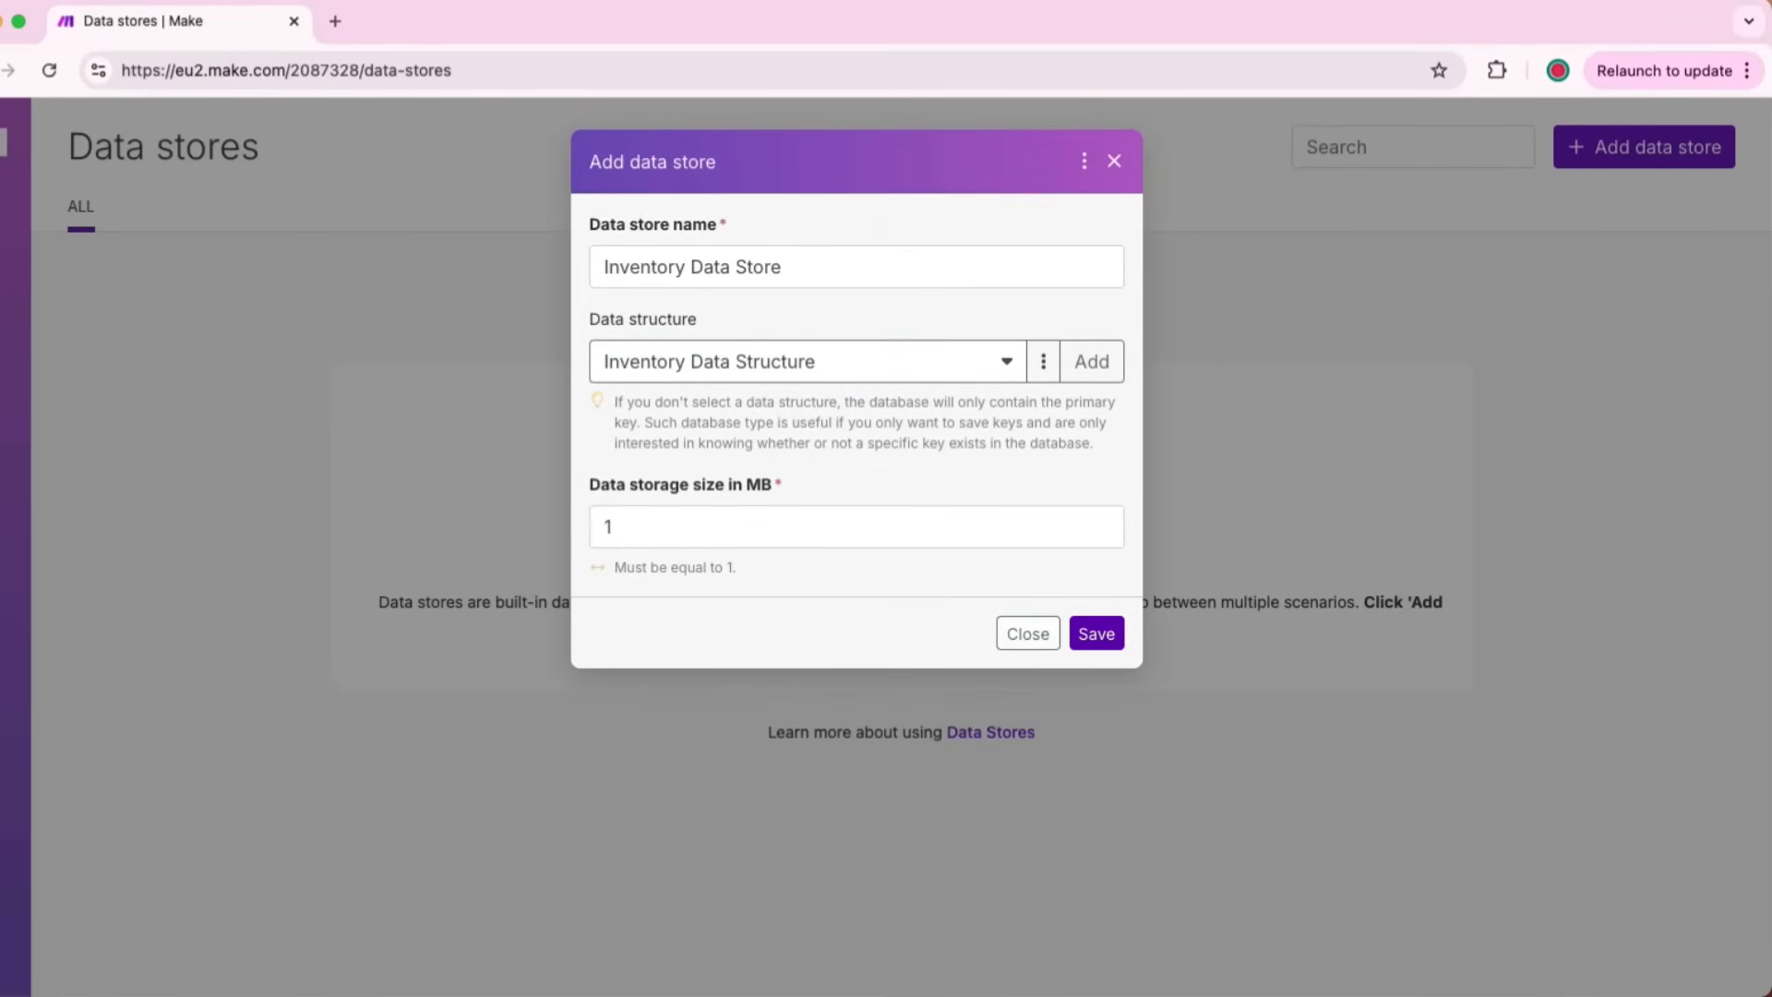
Step: Save the new Inventory Data Store with Inventory Data Structure and open it to browse its records
click(1096, 633)
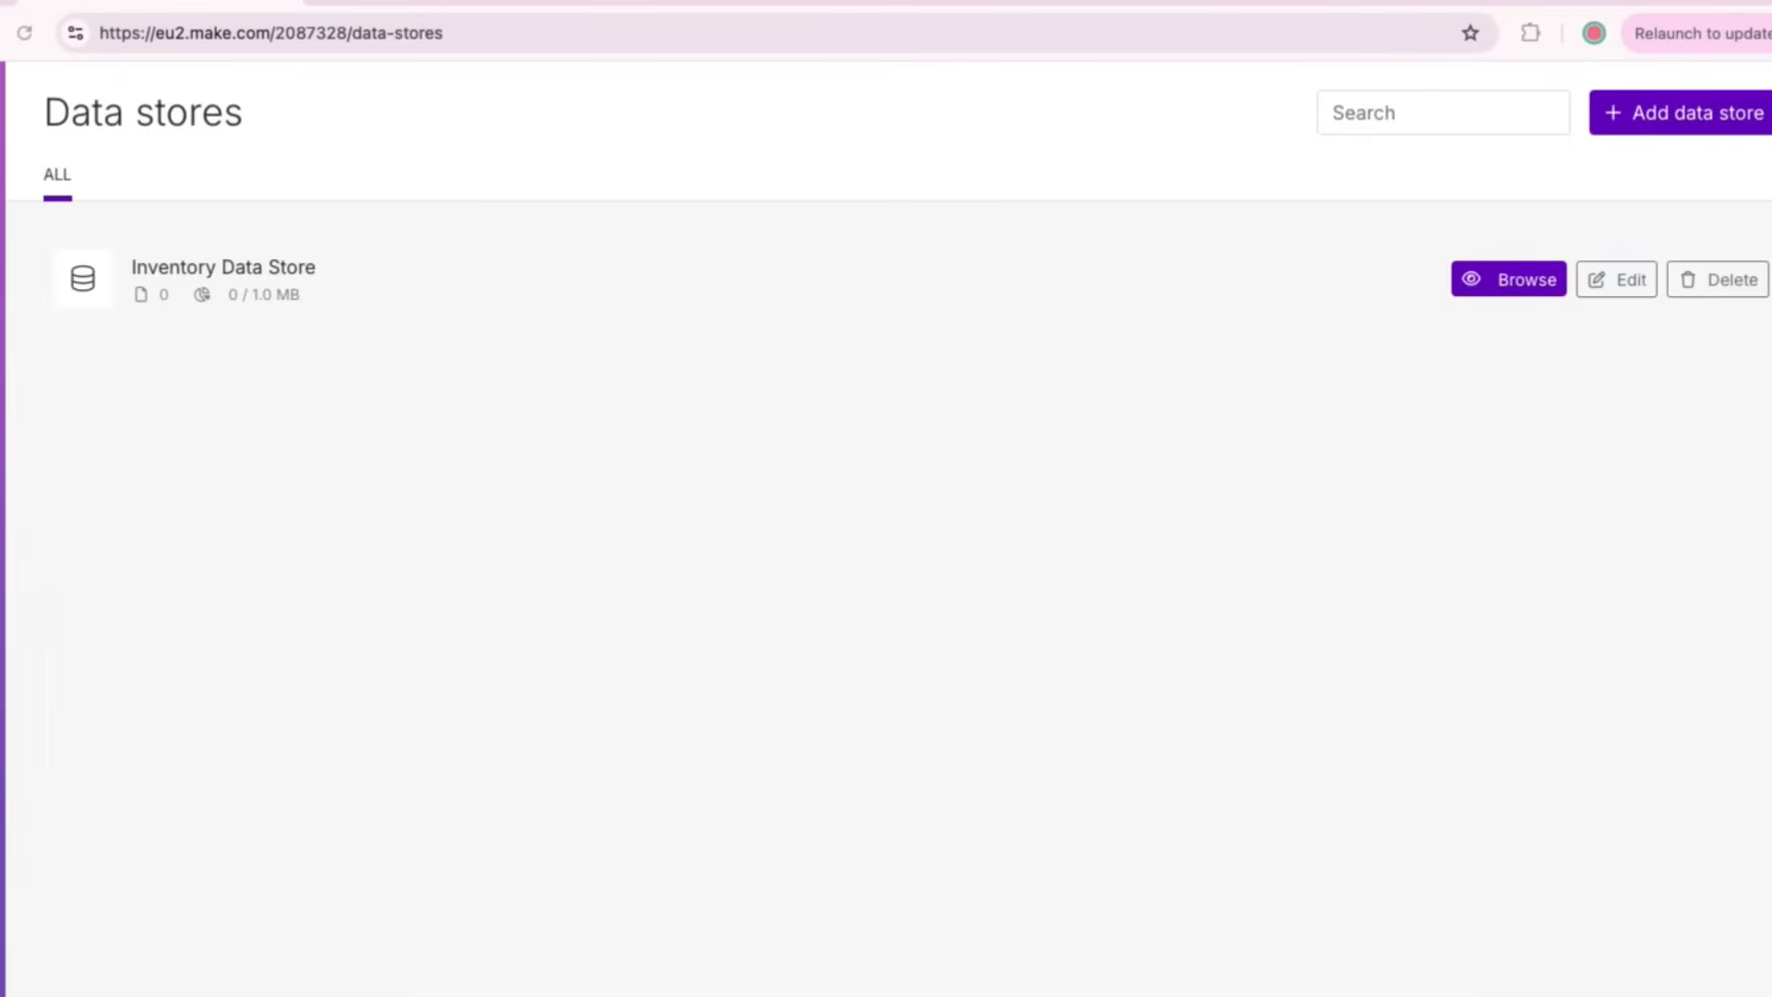
click(1504, 279)
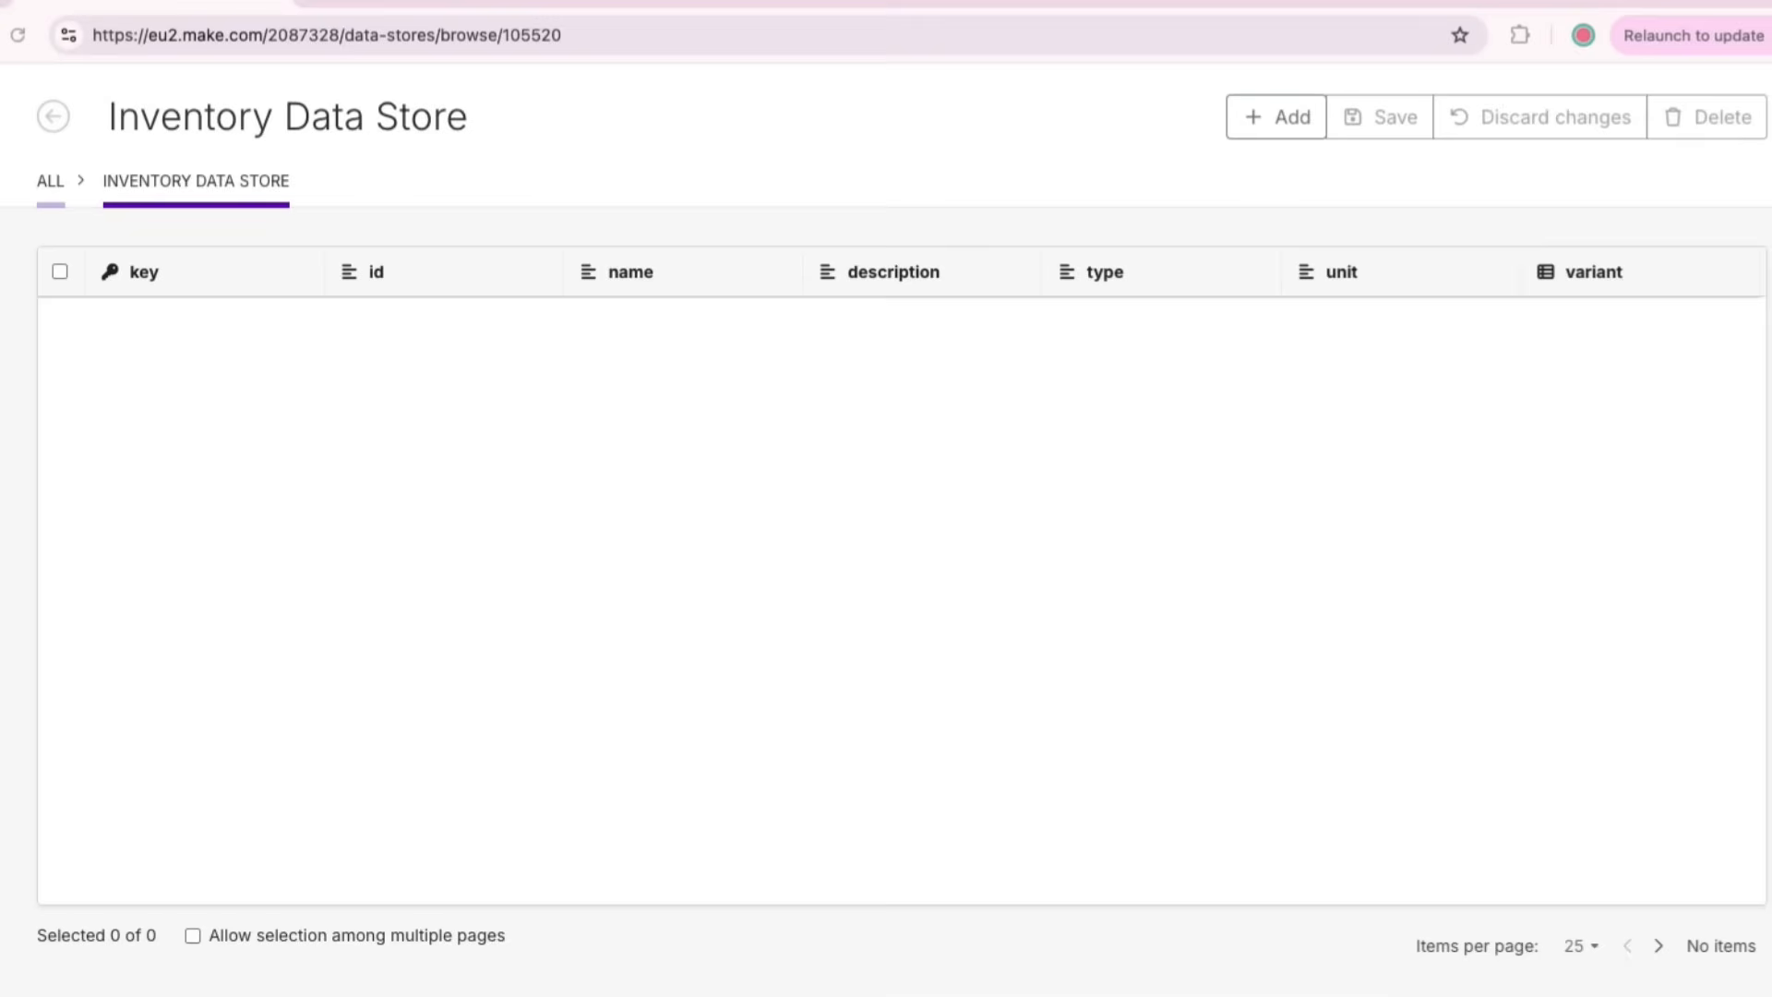
Step: Add a record to the data store with id 1 and name "t-shirt"
click(1276, 116)
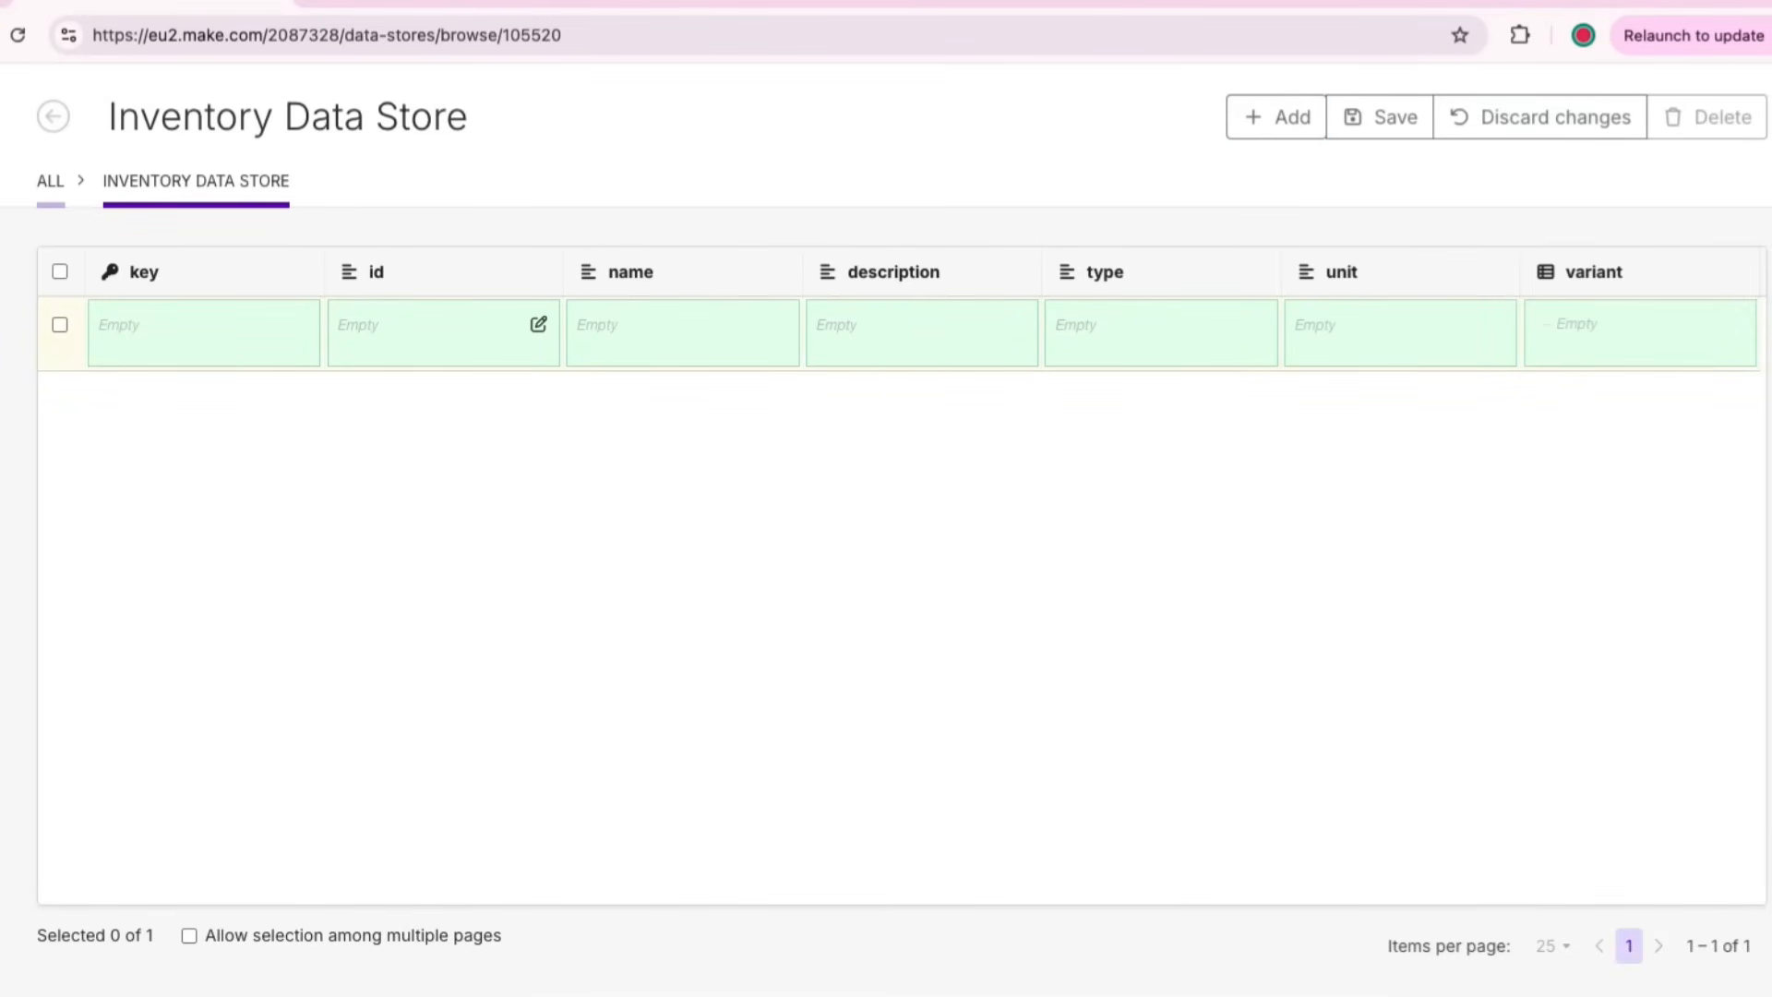
click(443, 331)
text(1)
key(Return)
click(683, 330)
text(t-shirt)
key(Return)
Step: Enter "casual and comfortable cotton t-shirt" as the description of the t-shirt record
click(921, 333)
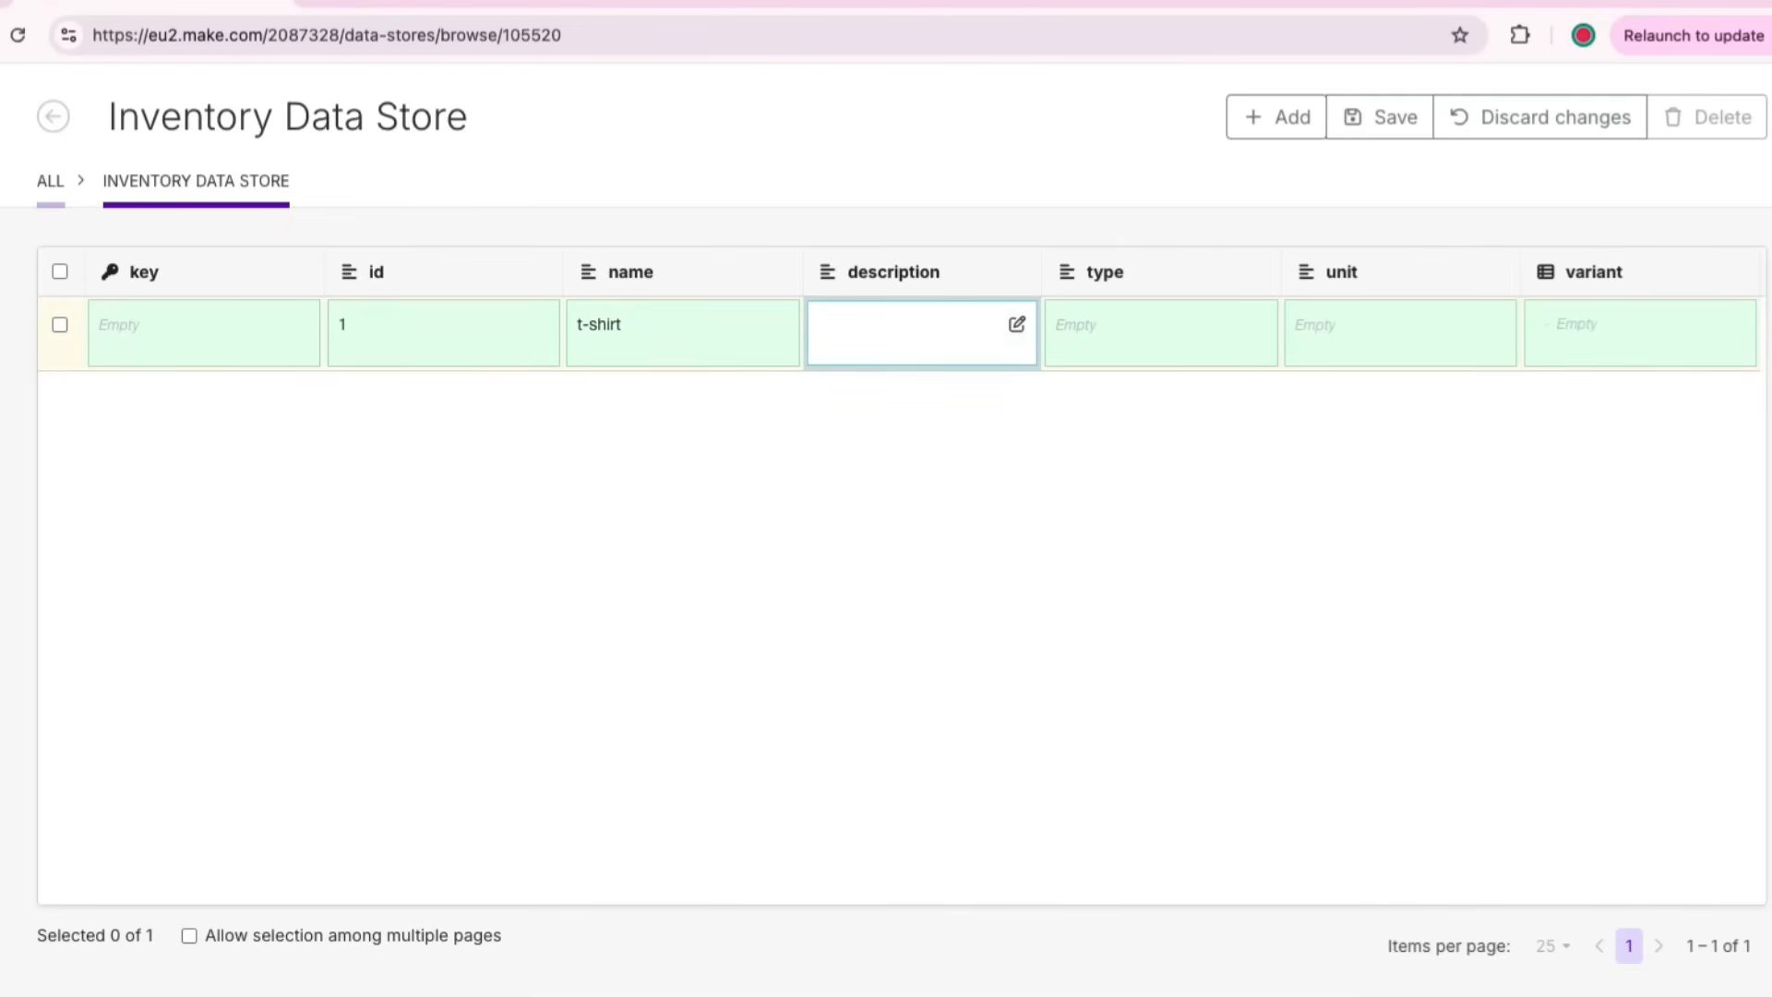
text(casual and comfortable)
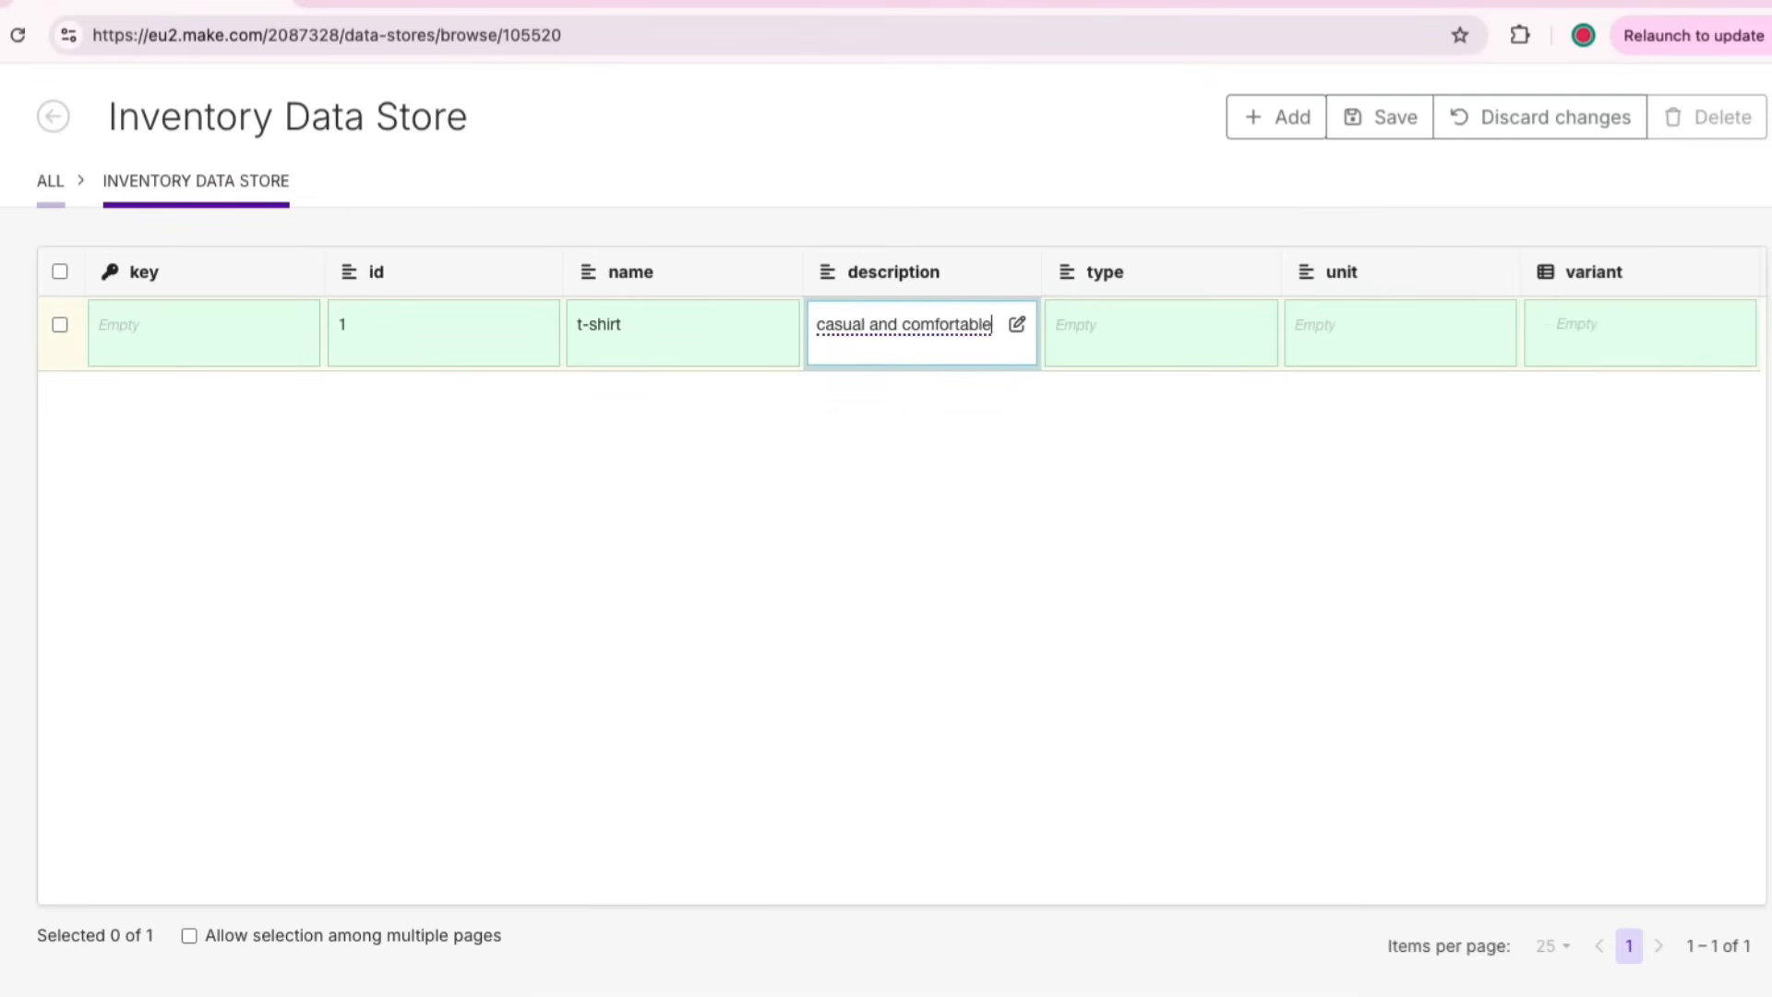
text( cotton t)
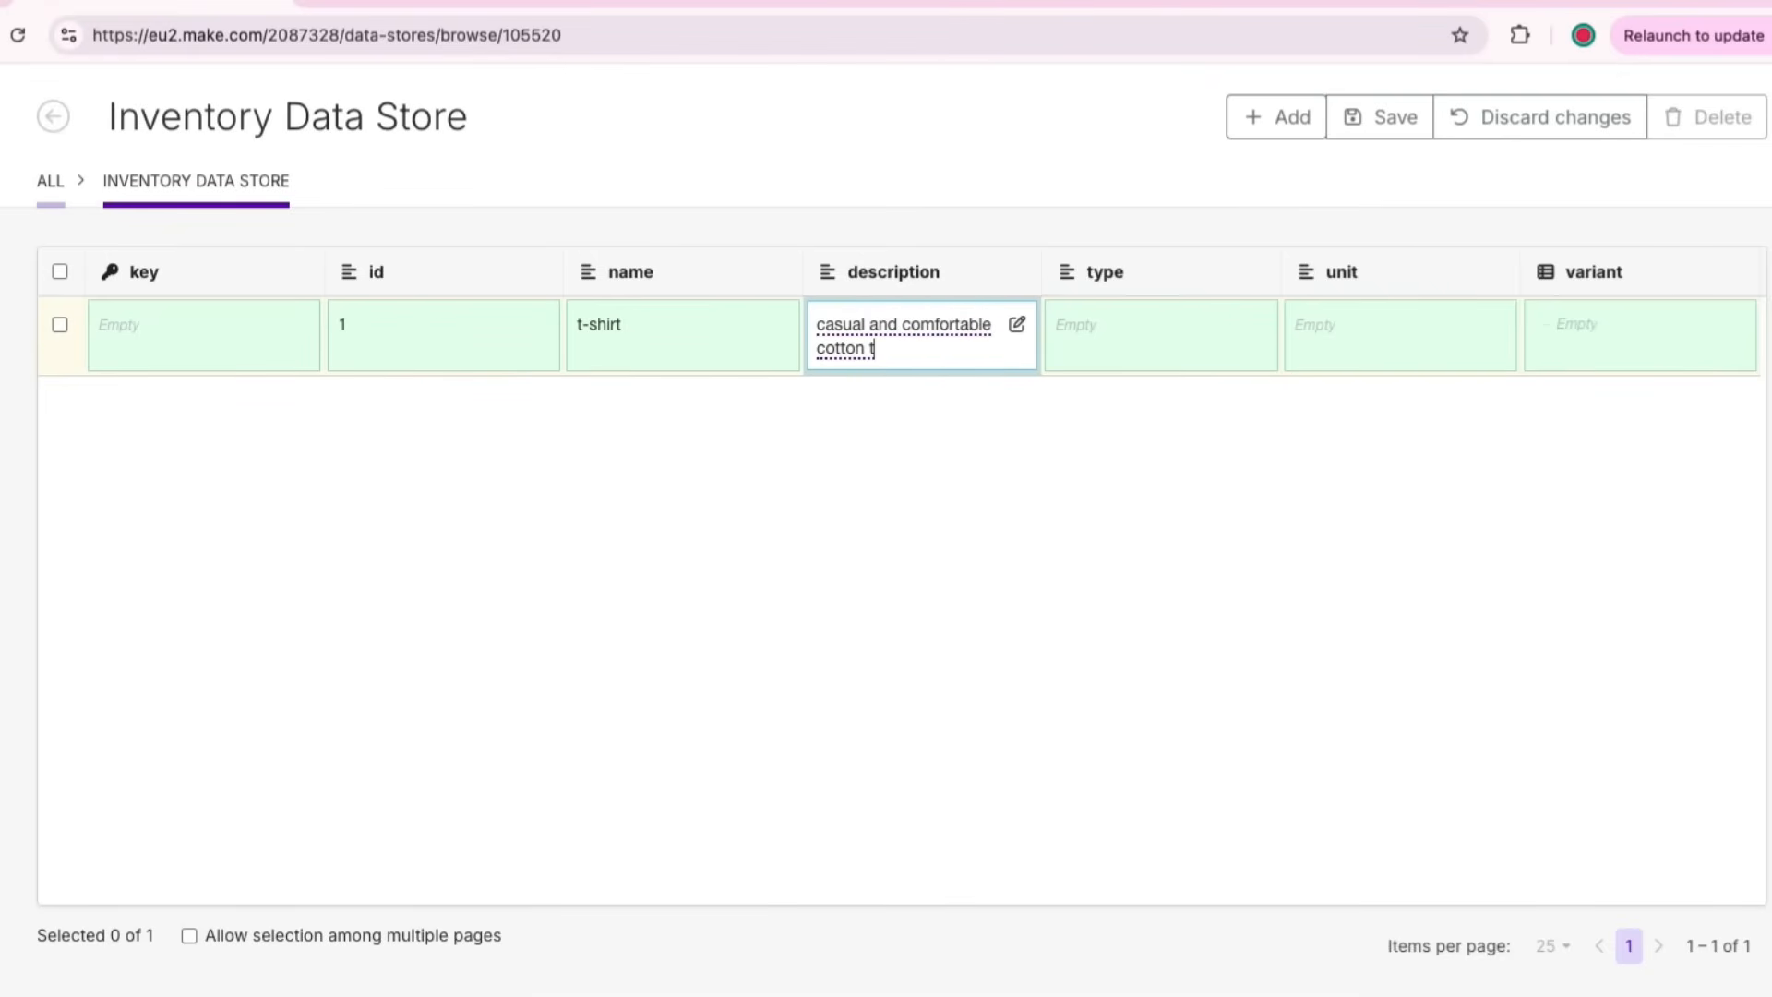
text(-shirt)
key(Return)
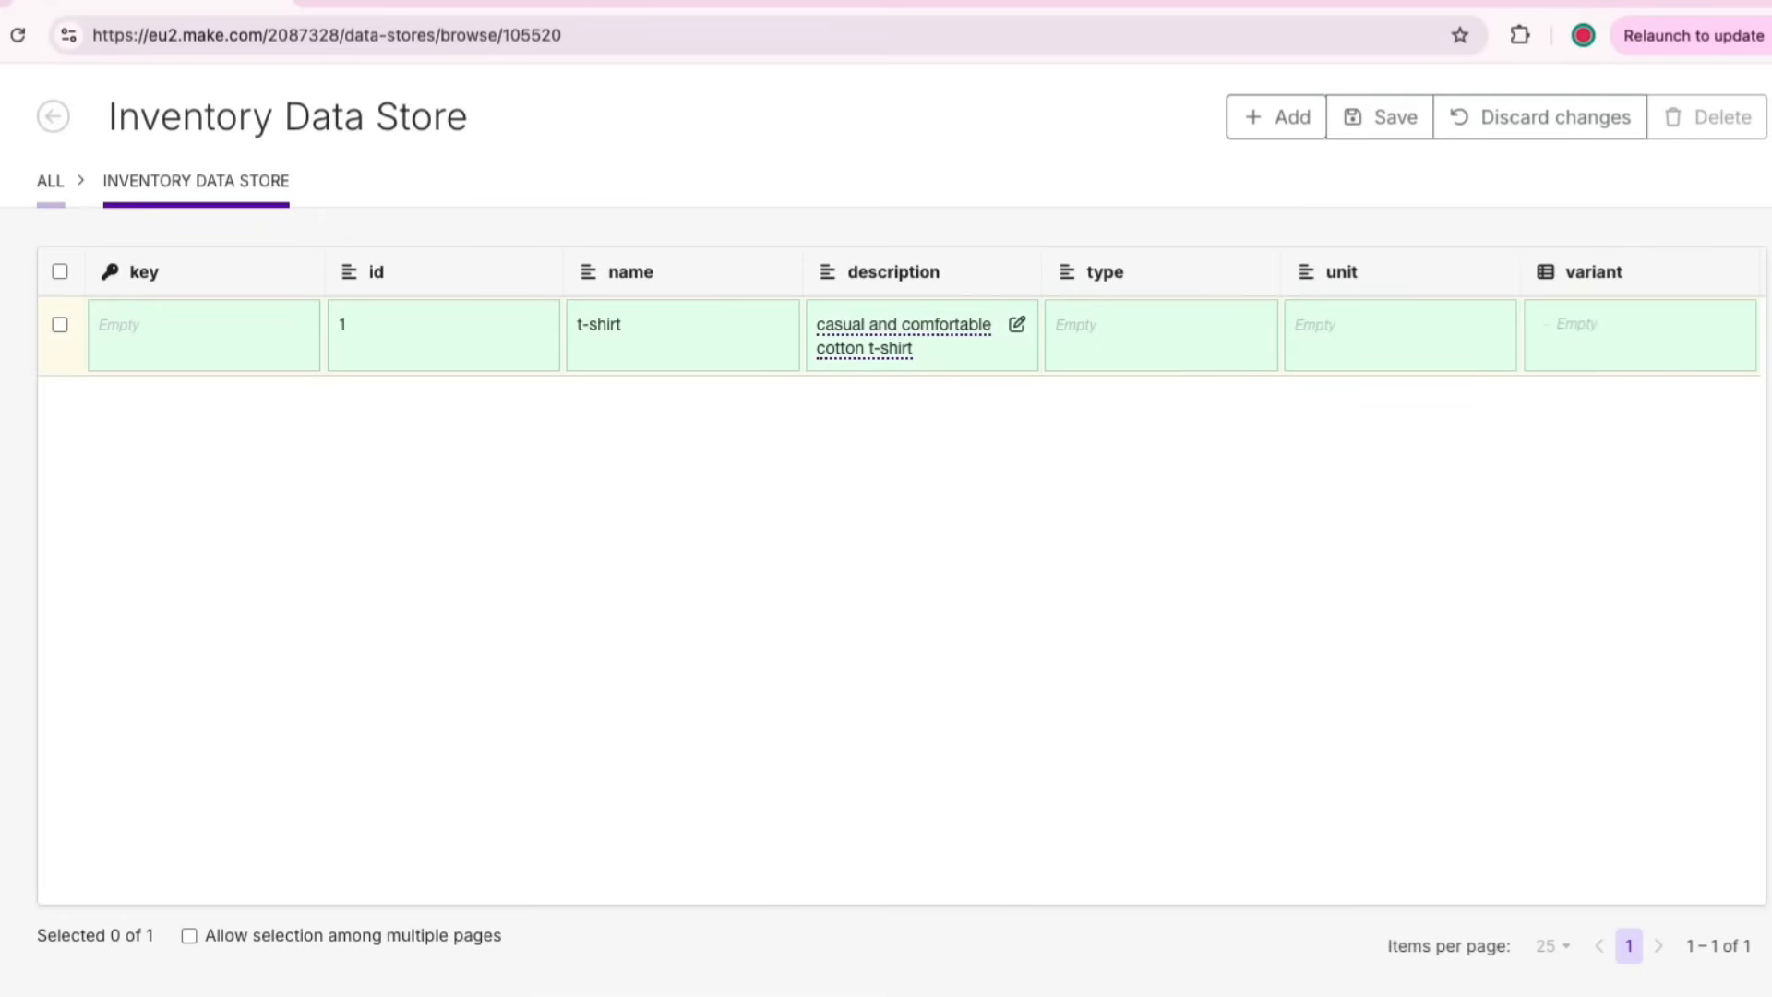
Step: Set the t-shirt record's type to "clothes" and its unit to "piece"
click(1161, 335)
key(Return)
click(1161, 335)
text(col)
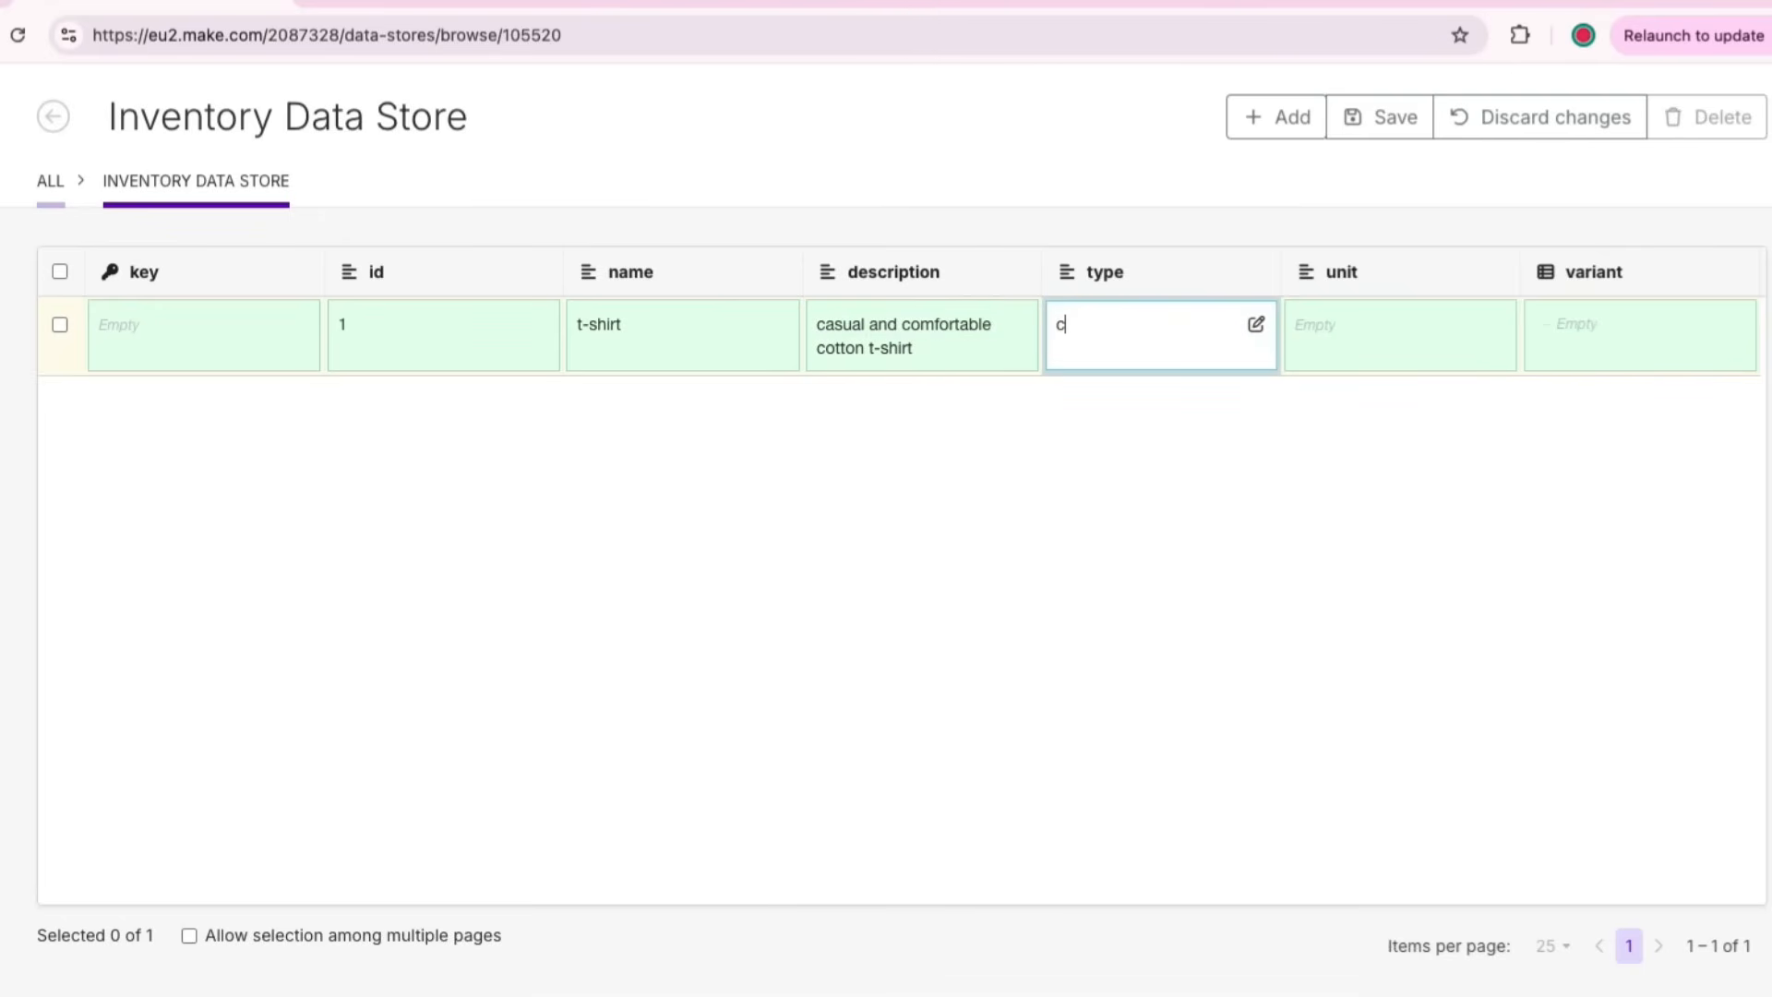
key(BackSpace)
key(BackSpace)
text(lothes)
key(Return)
click(1400, 334)
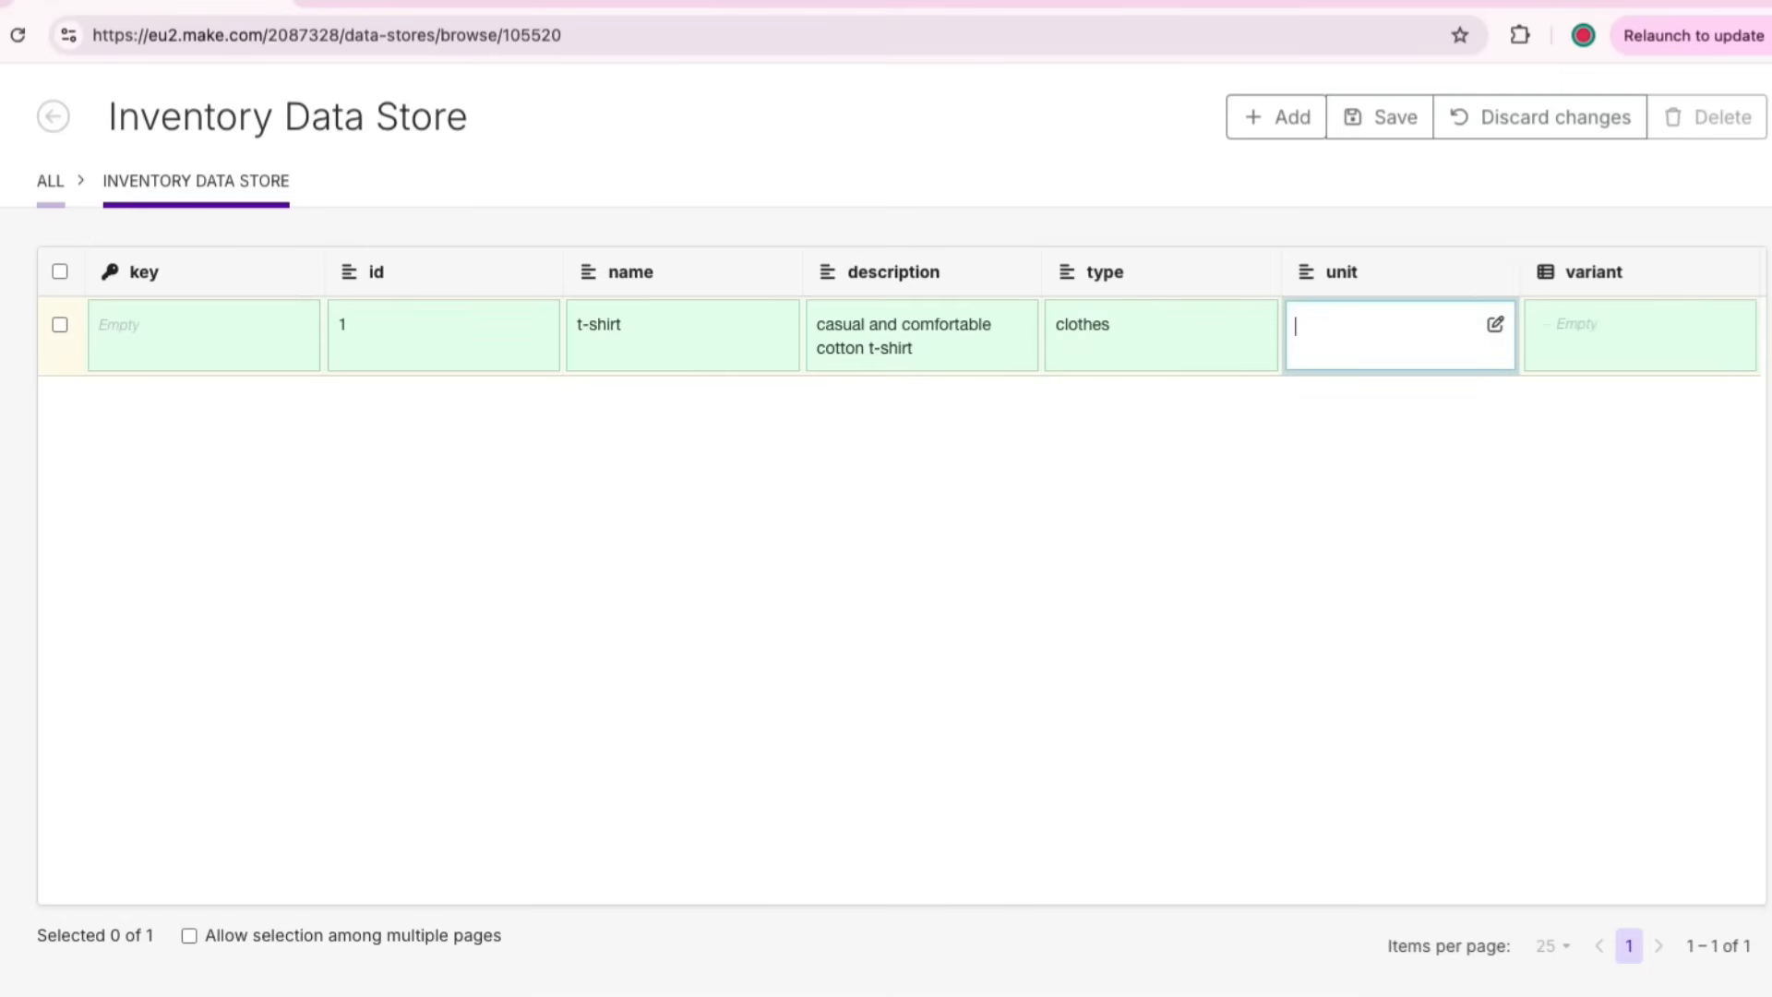
text(ece)
click(1513, 489)
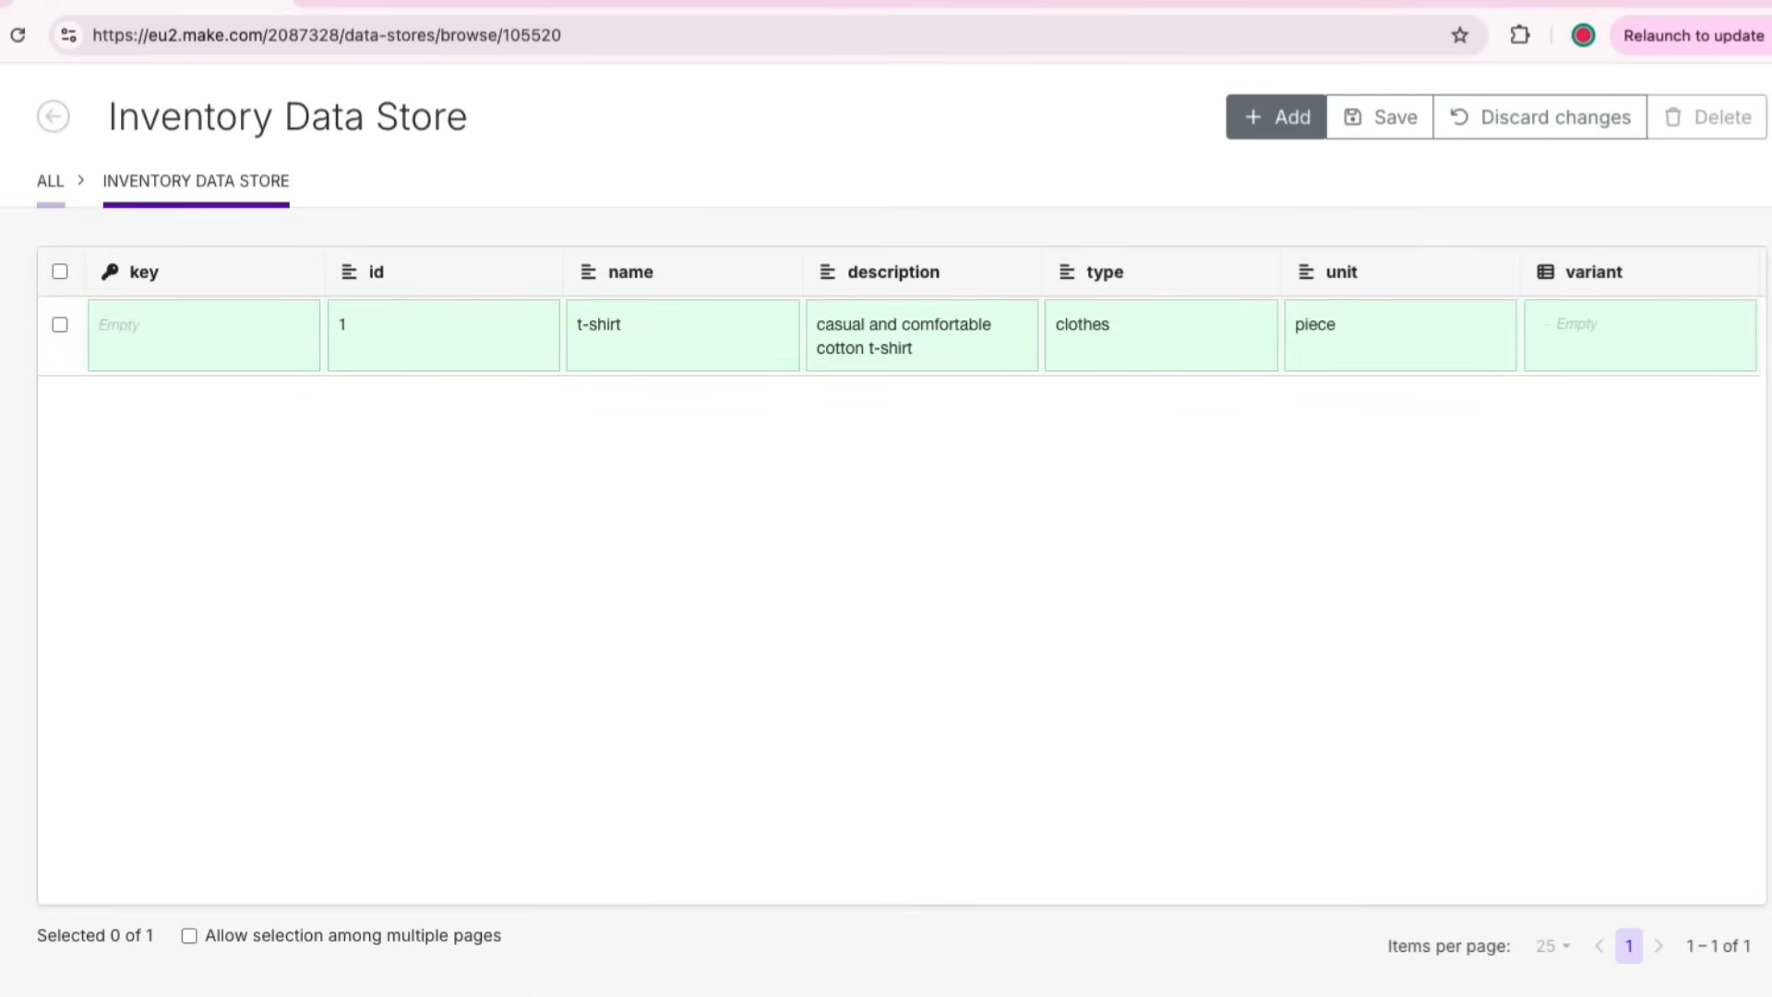
Step: Add a second record with id 2 and name "jeans"
click(1279, 116)
click(442, 412)
text(2)
click(683, 411)
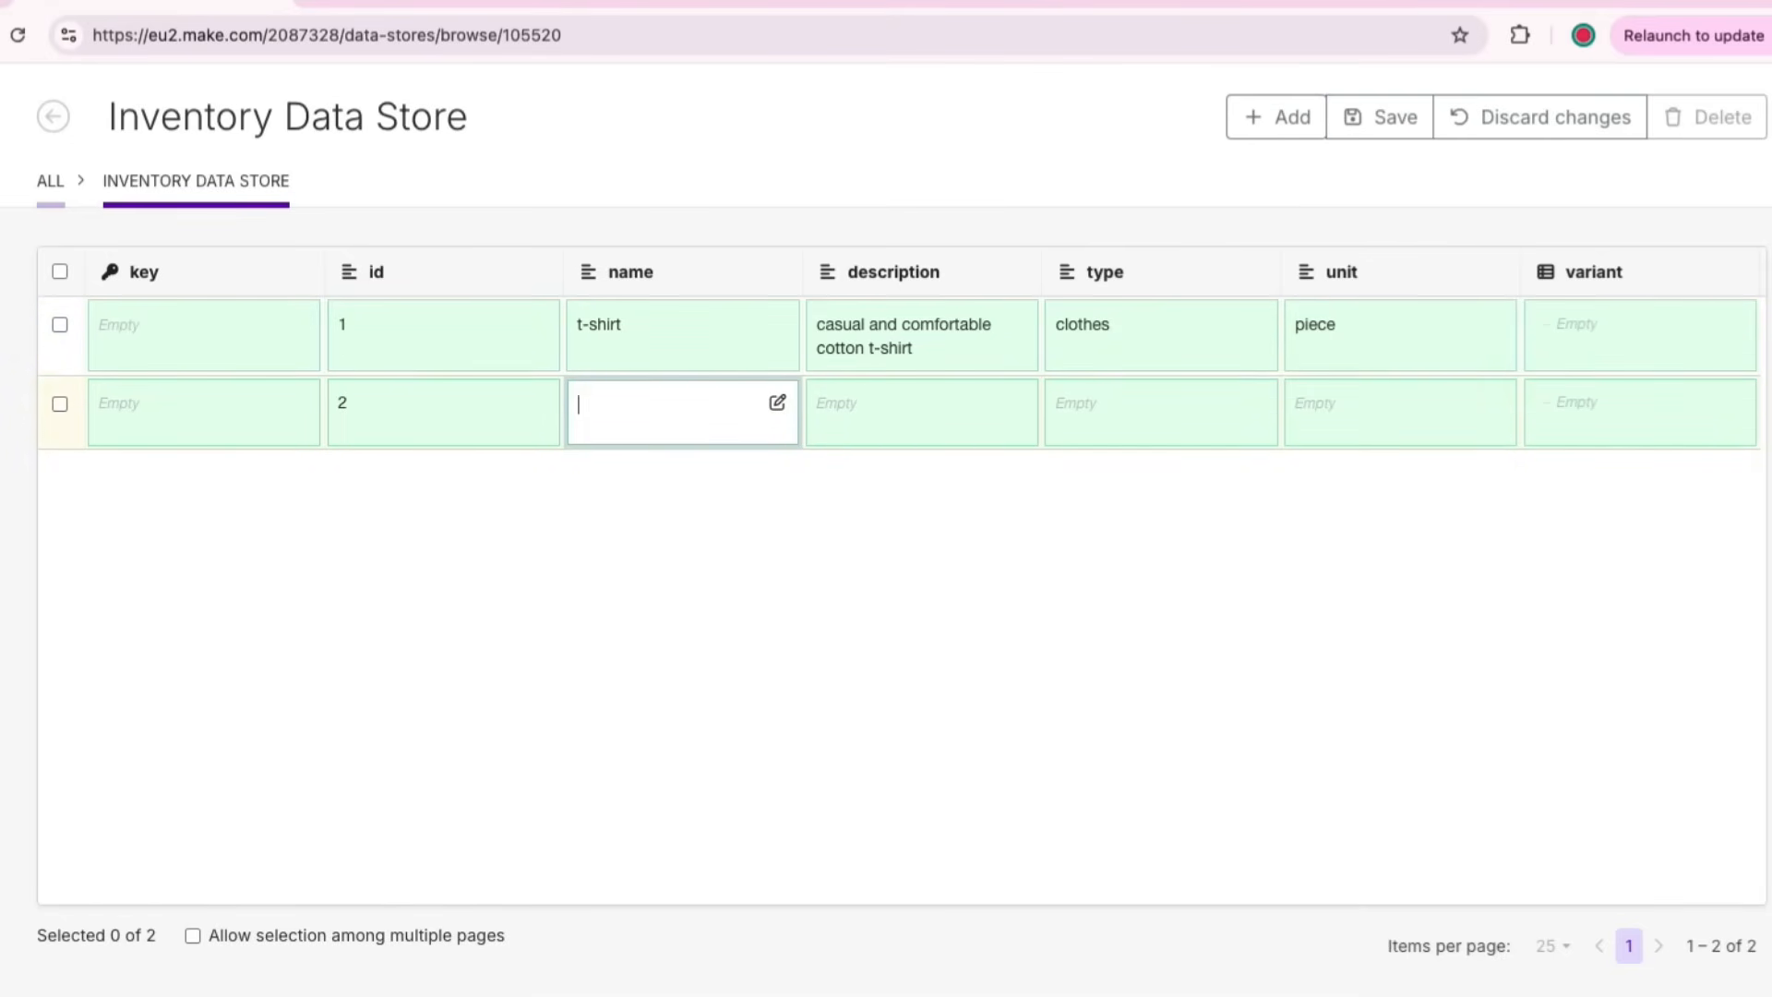
text(jeans)
key(Tab)
key(Tab)
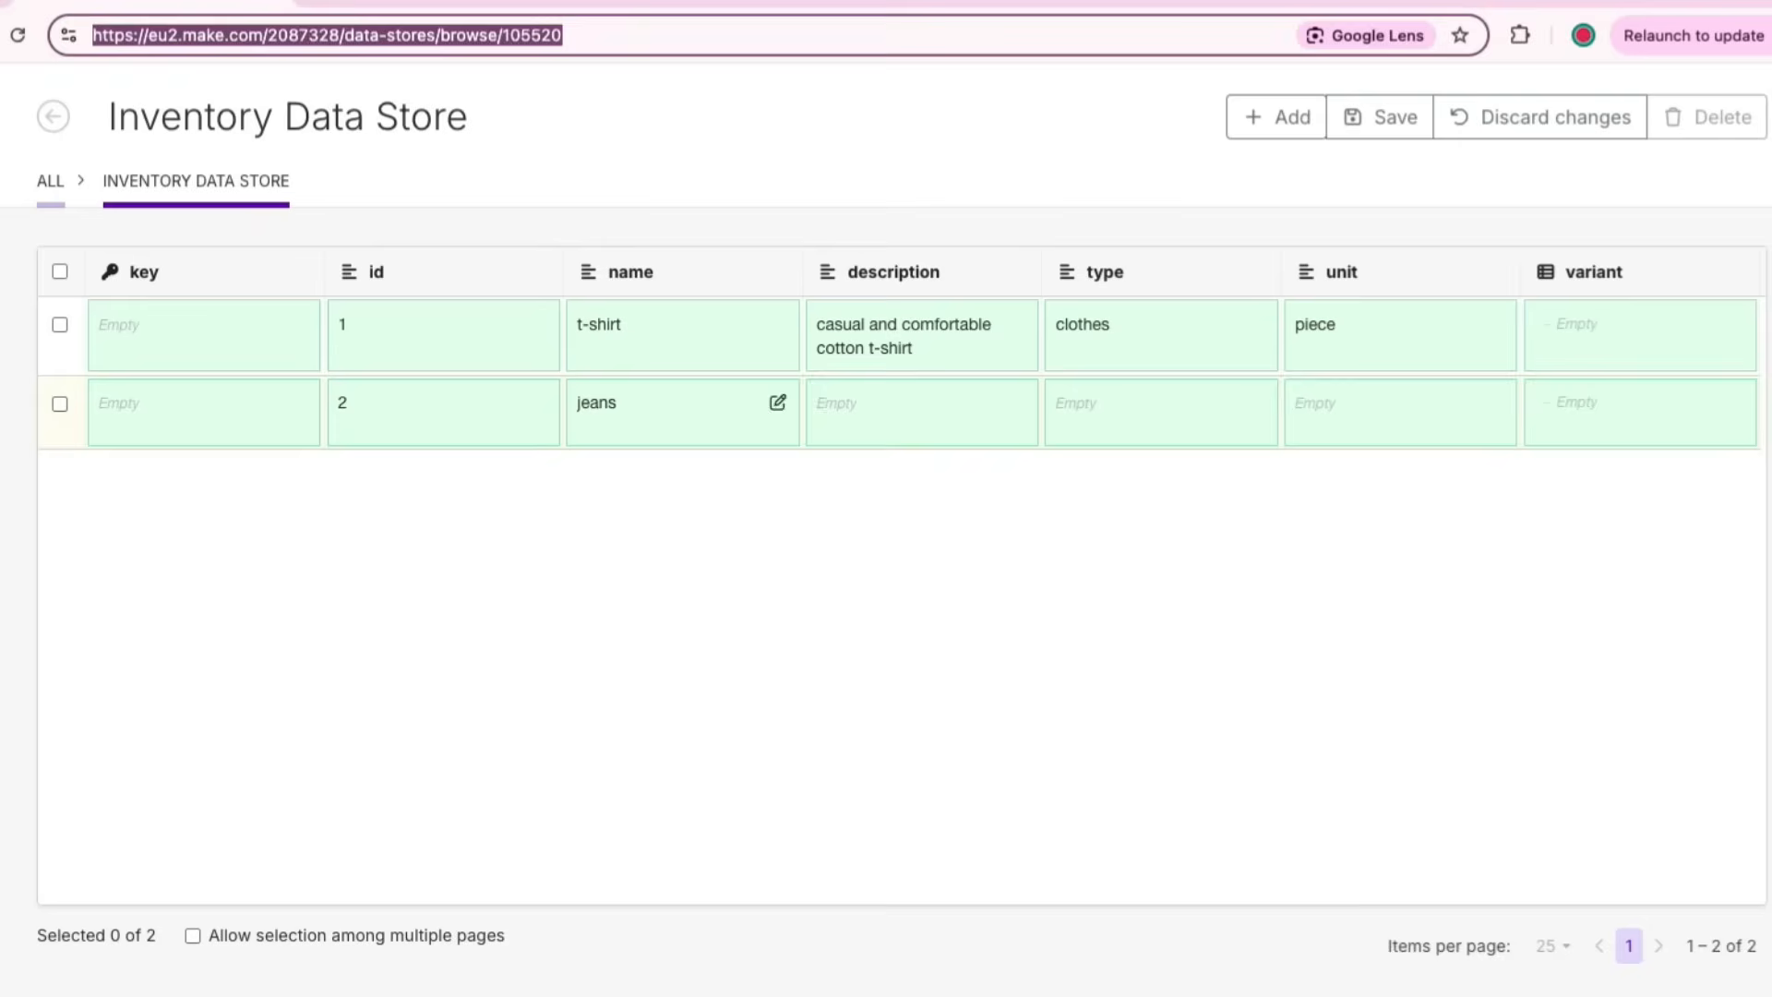
Step: Enter "classic denim jeans for a cool casual look" as the description of the jeans record
click(921, 412)
text(classic d)
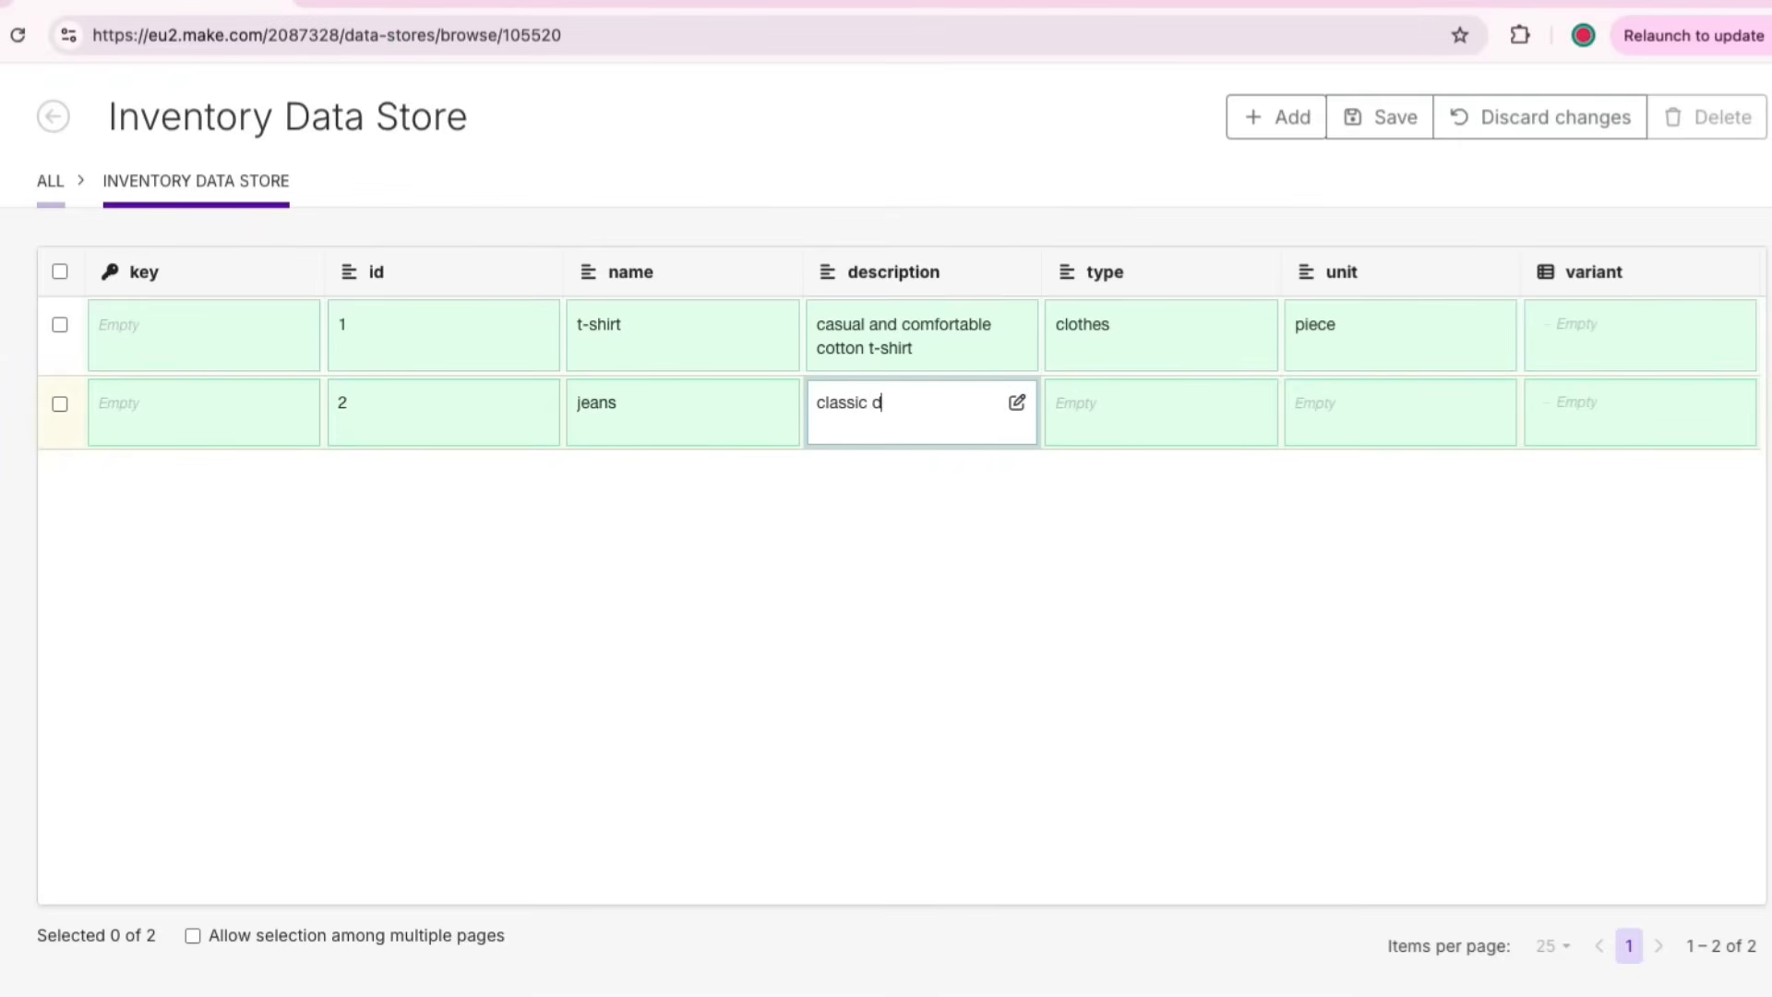
text(enim jeans f)
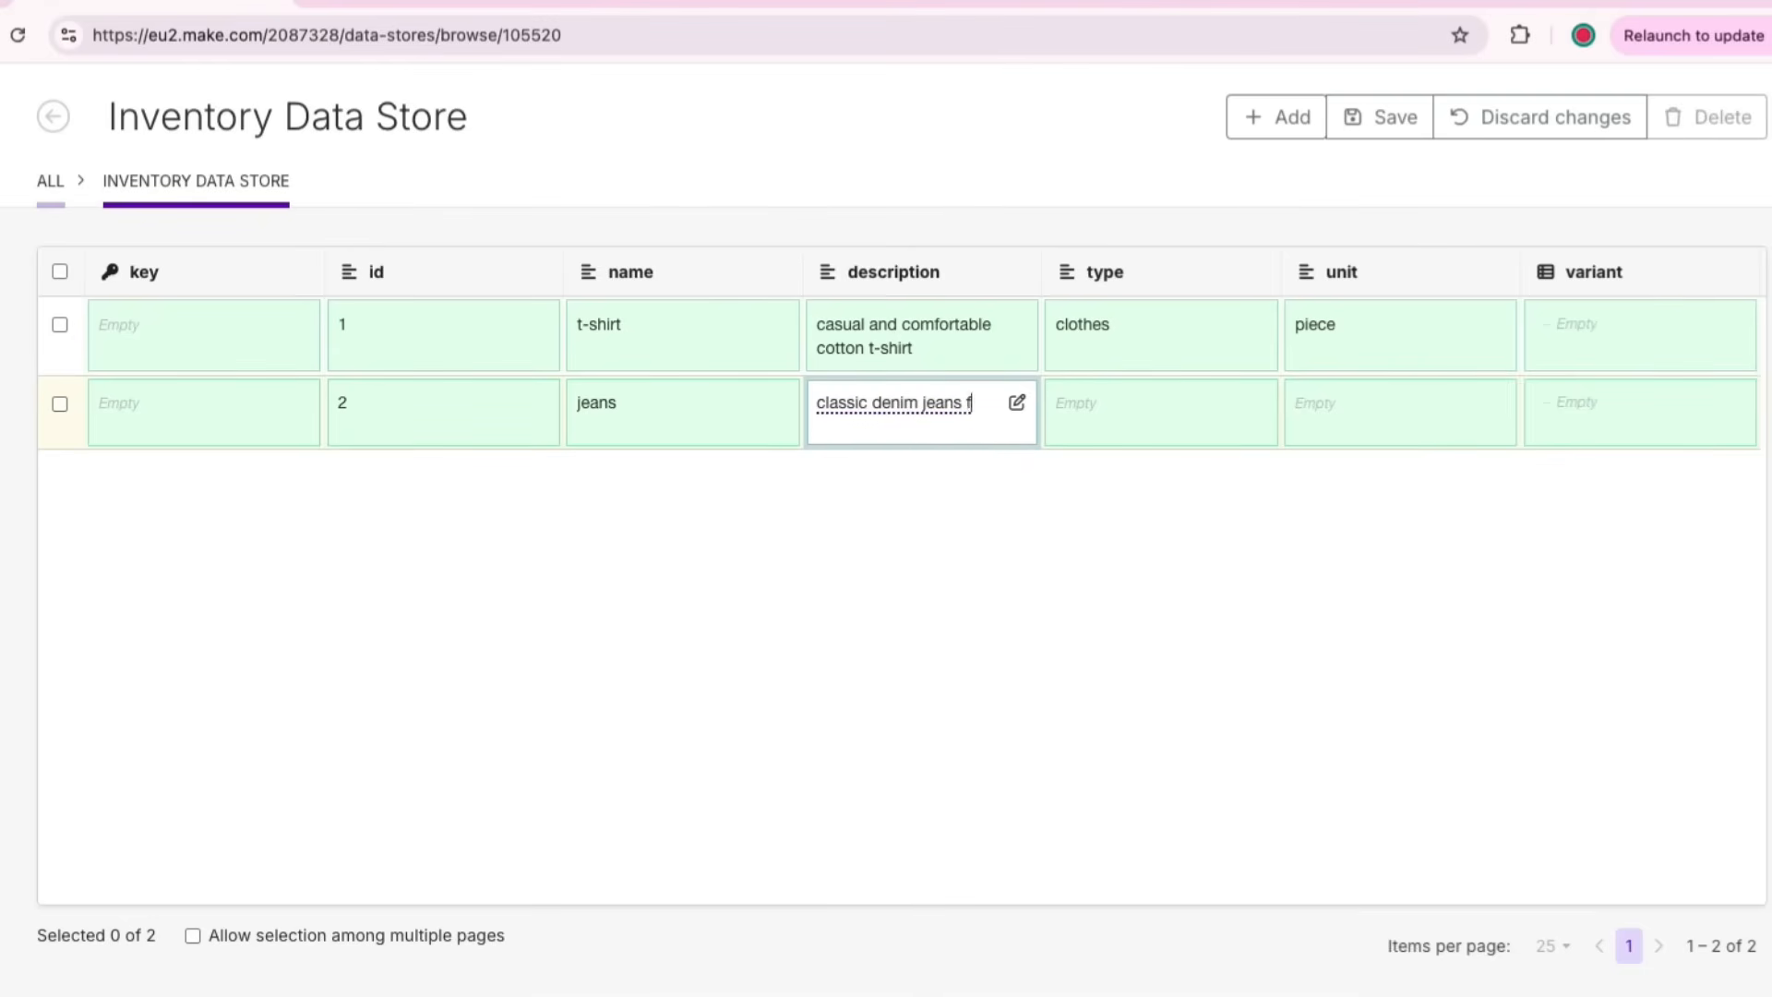
text(or a cool ca)
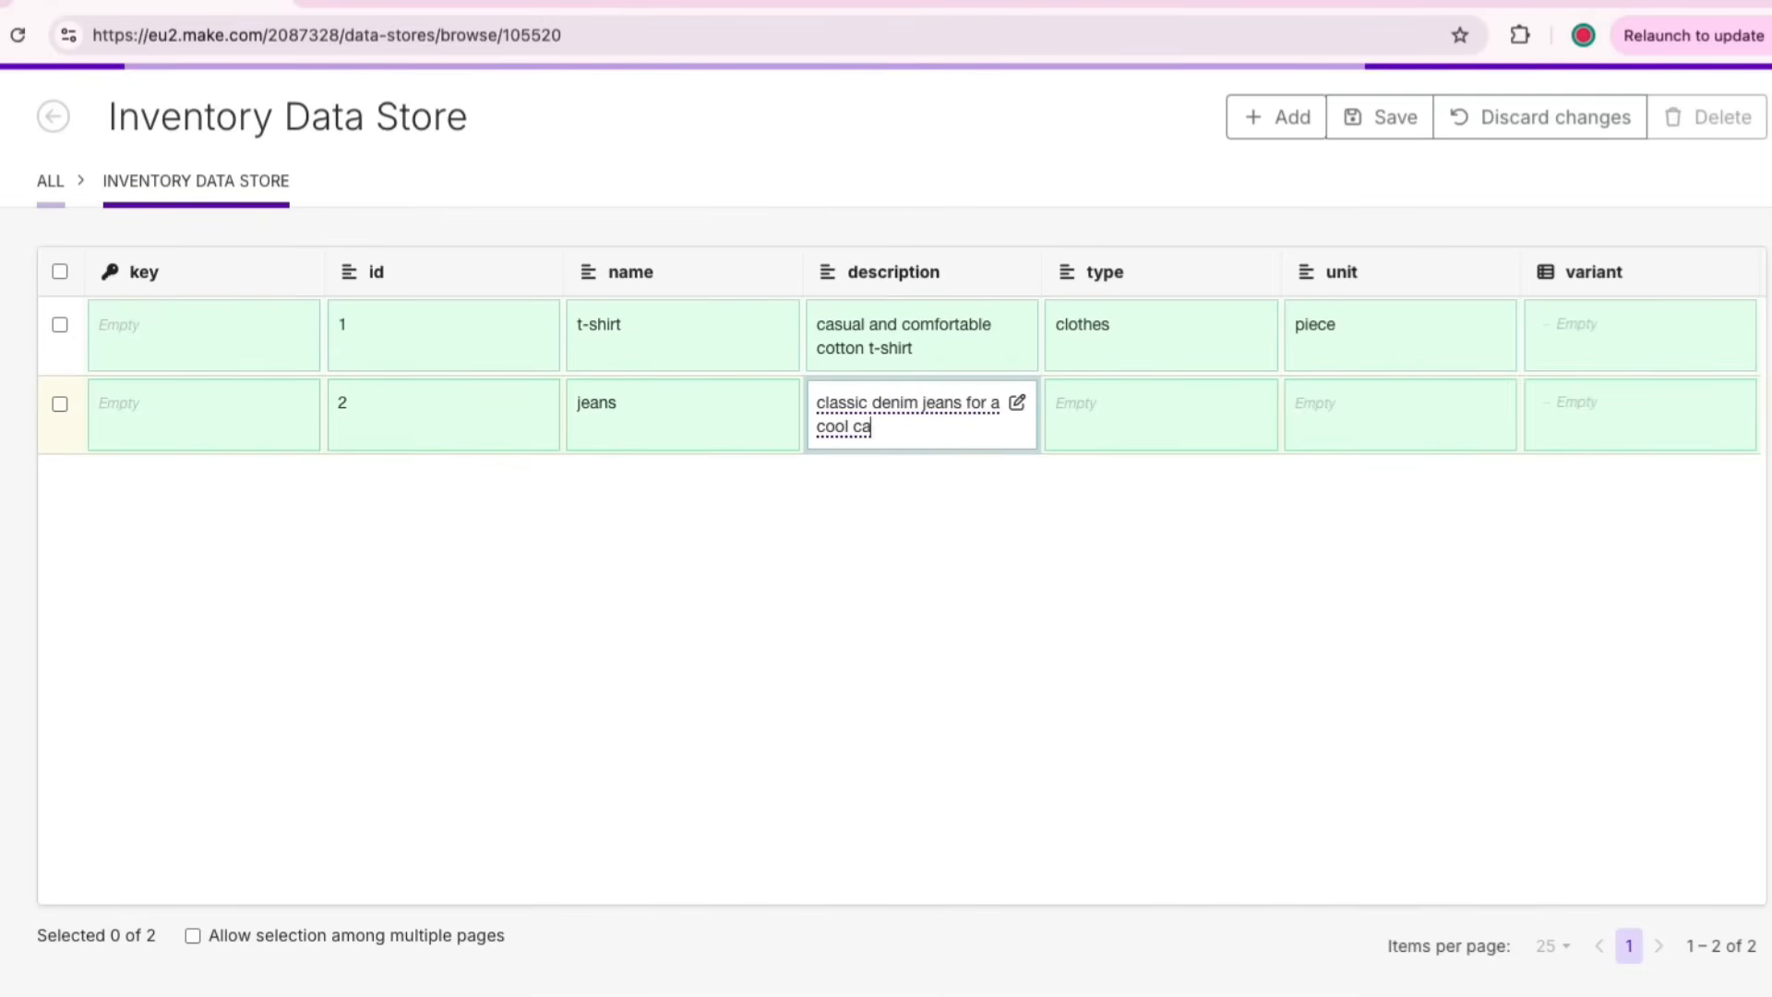
text(sual look)
Step: Set the jeans record's type to "clothes" and its unit to "piece"
key(Tab)
text(clothes)
key(Tab)
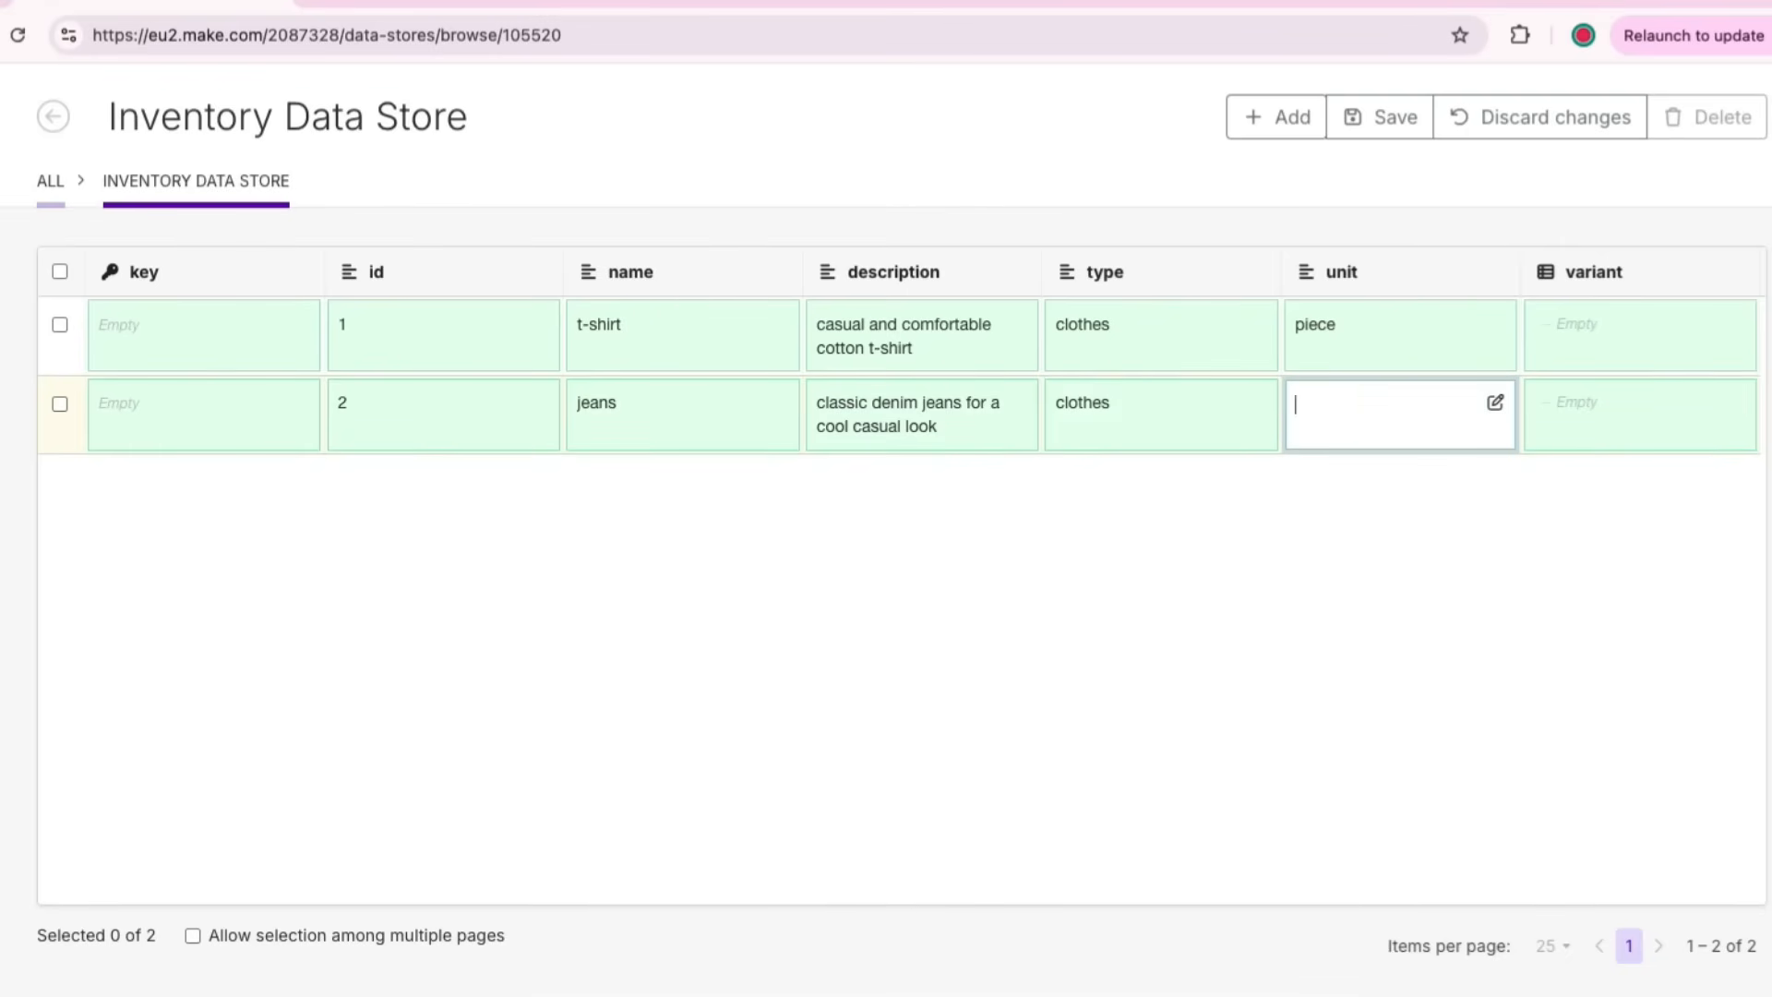
text(piece)
key(Tab)
click(1027, 321)
Step: Try to add items to the variant array of the t-shirt record
click(1734, 324)
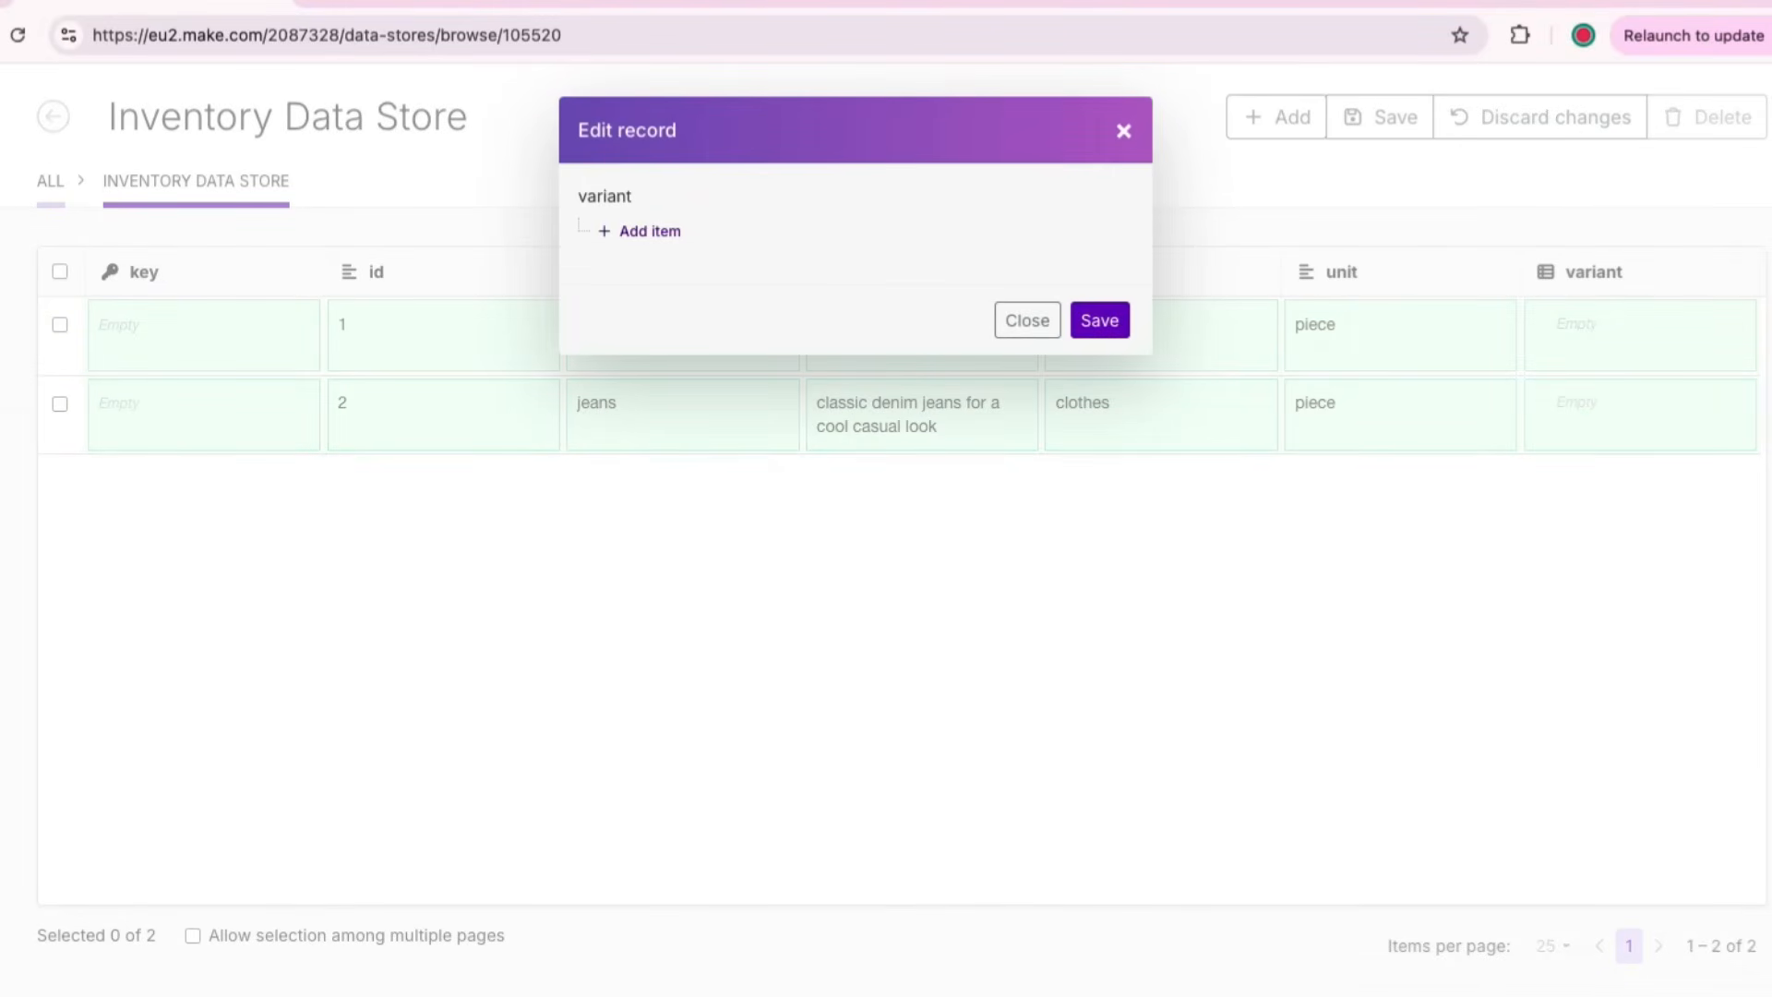
click(650, 231)
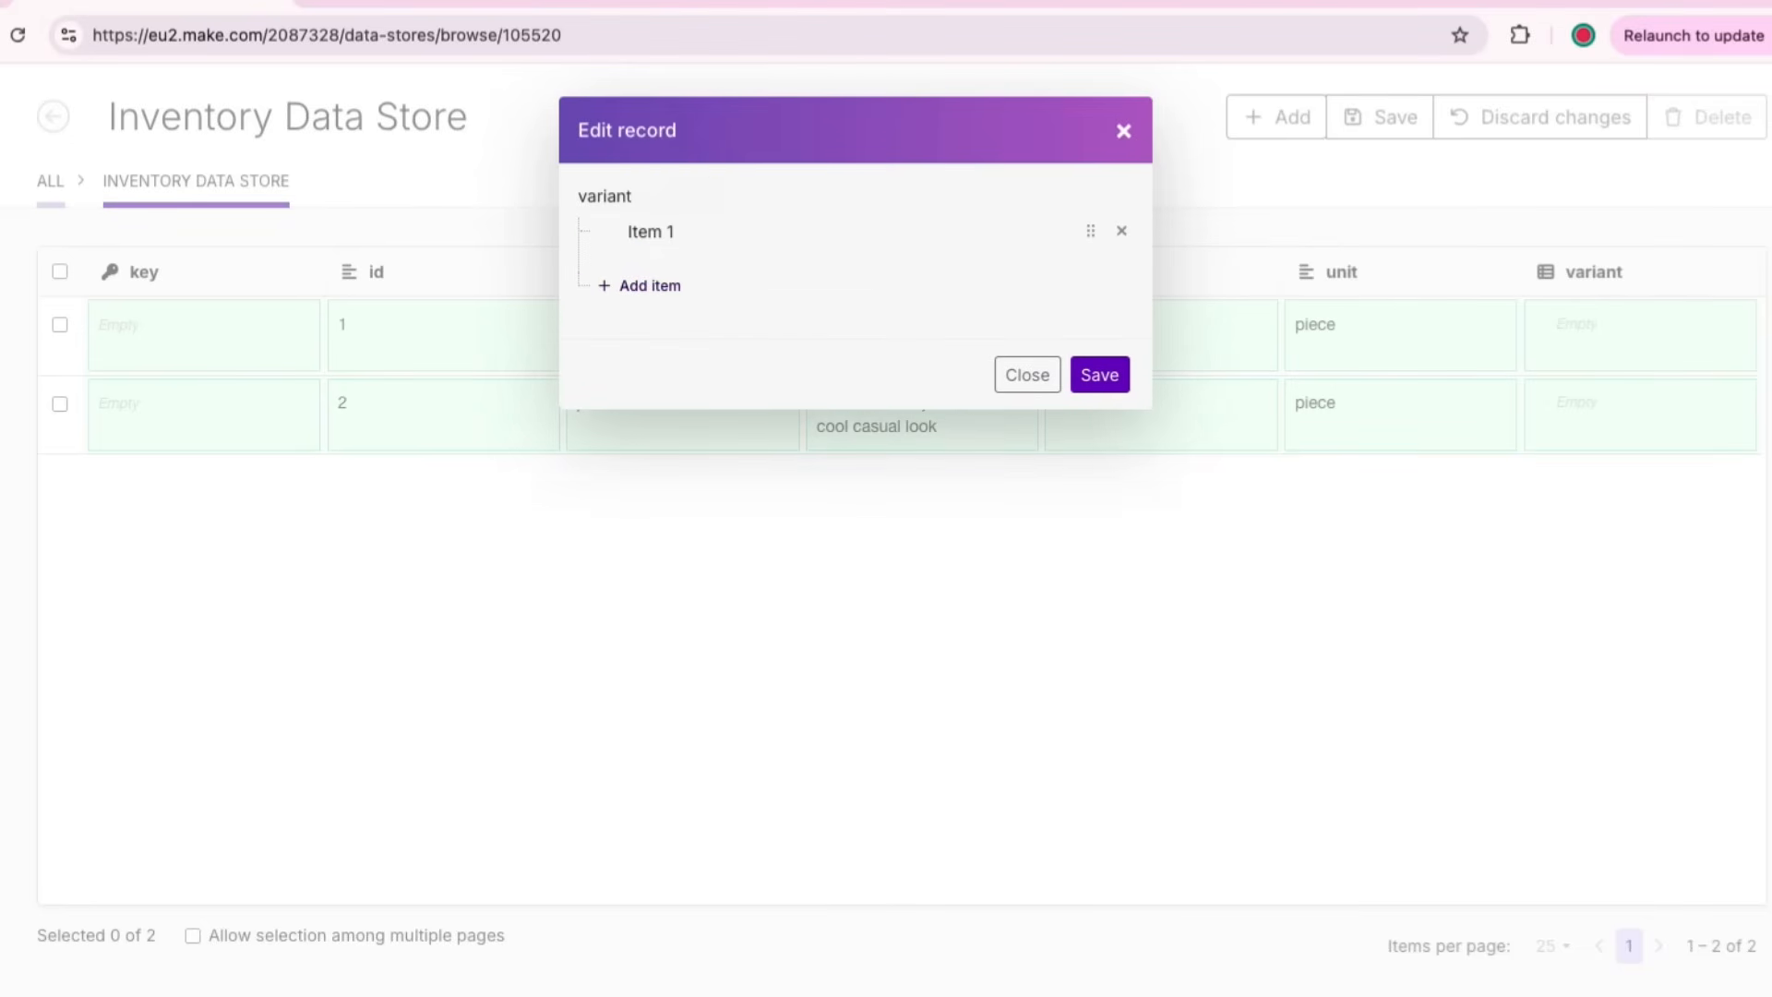
click(649, 285)
click(650, 340)
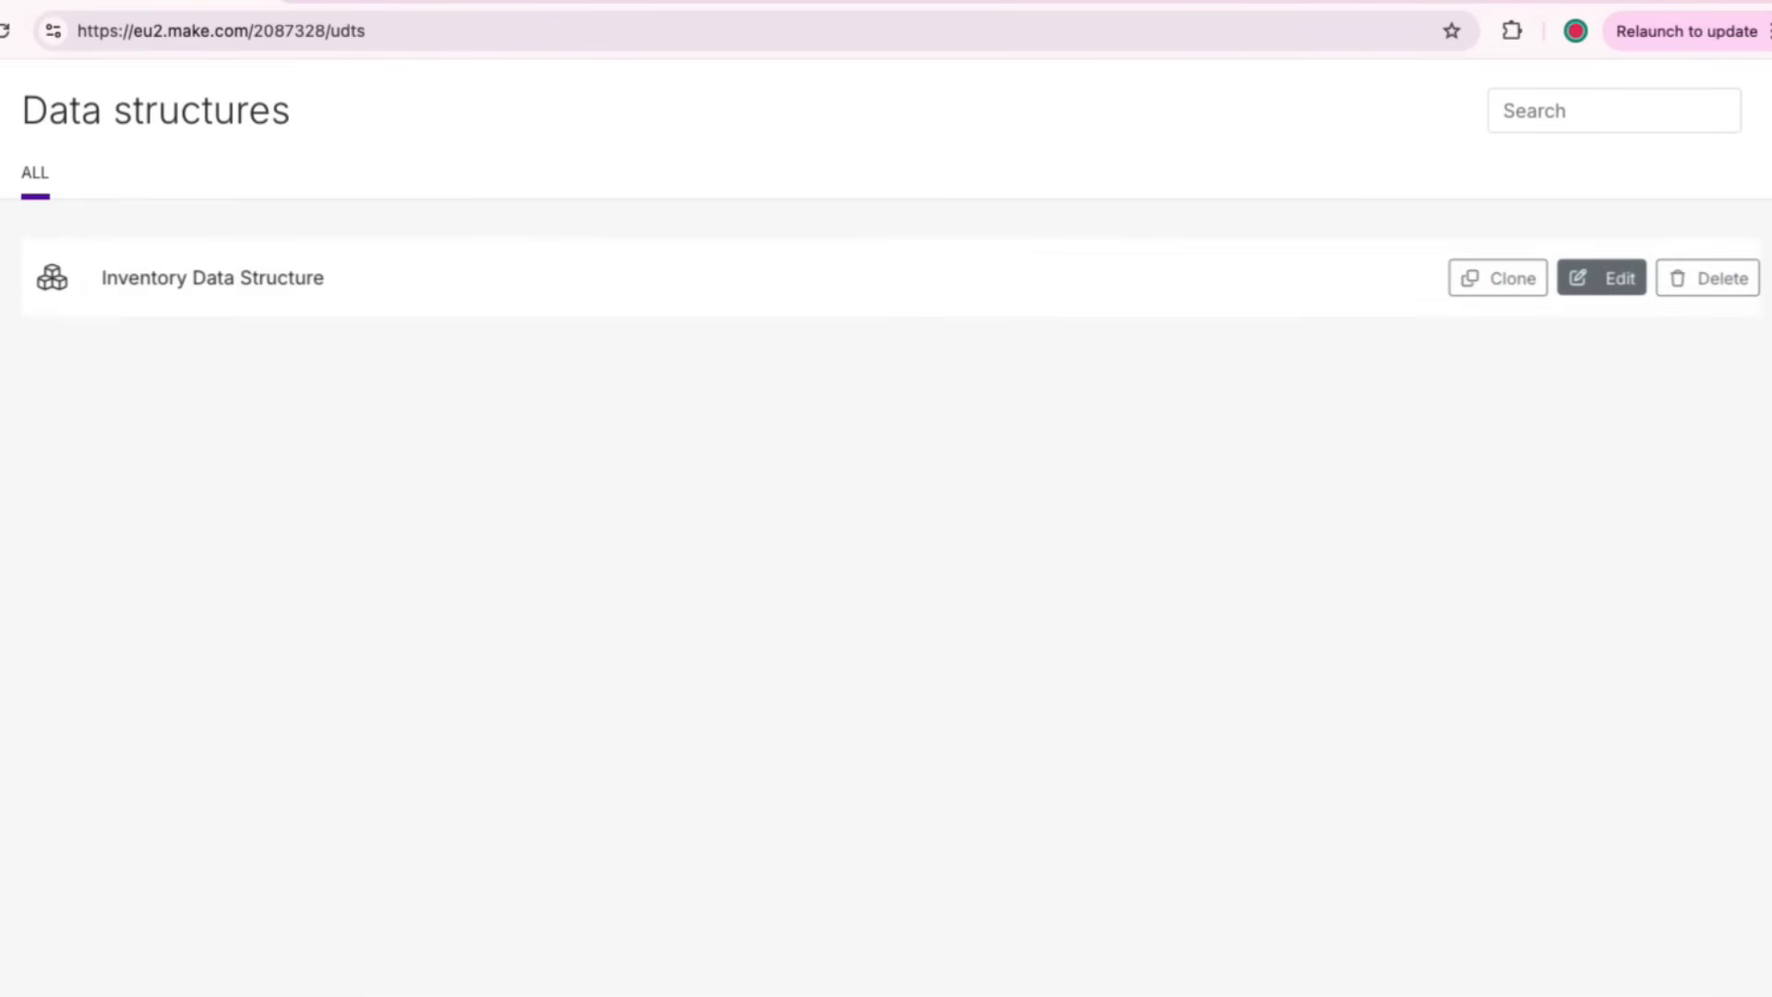
Step: Open Inventory Data Structure for editing and collapse its specification items from id through variant
click(1595, 278)
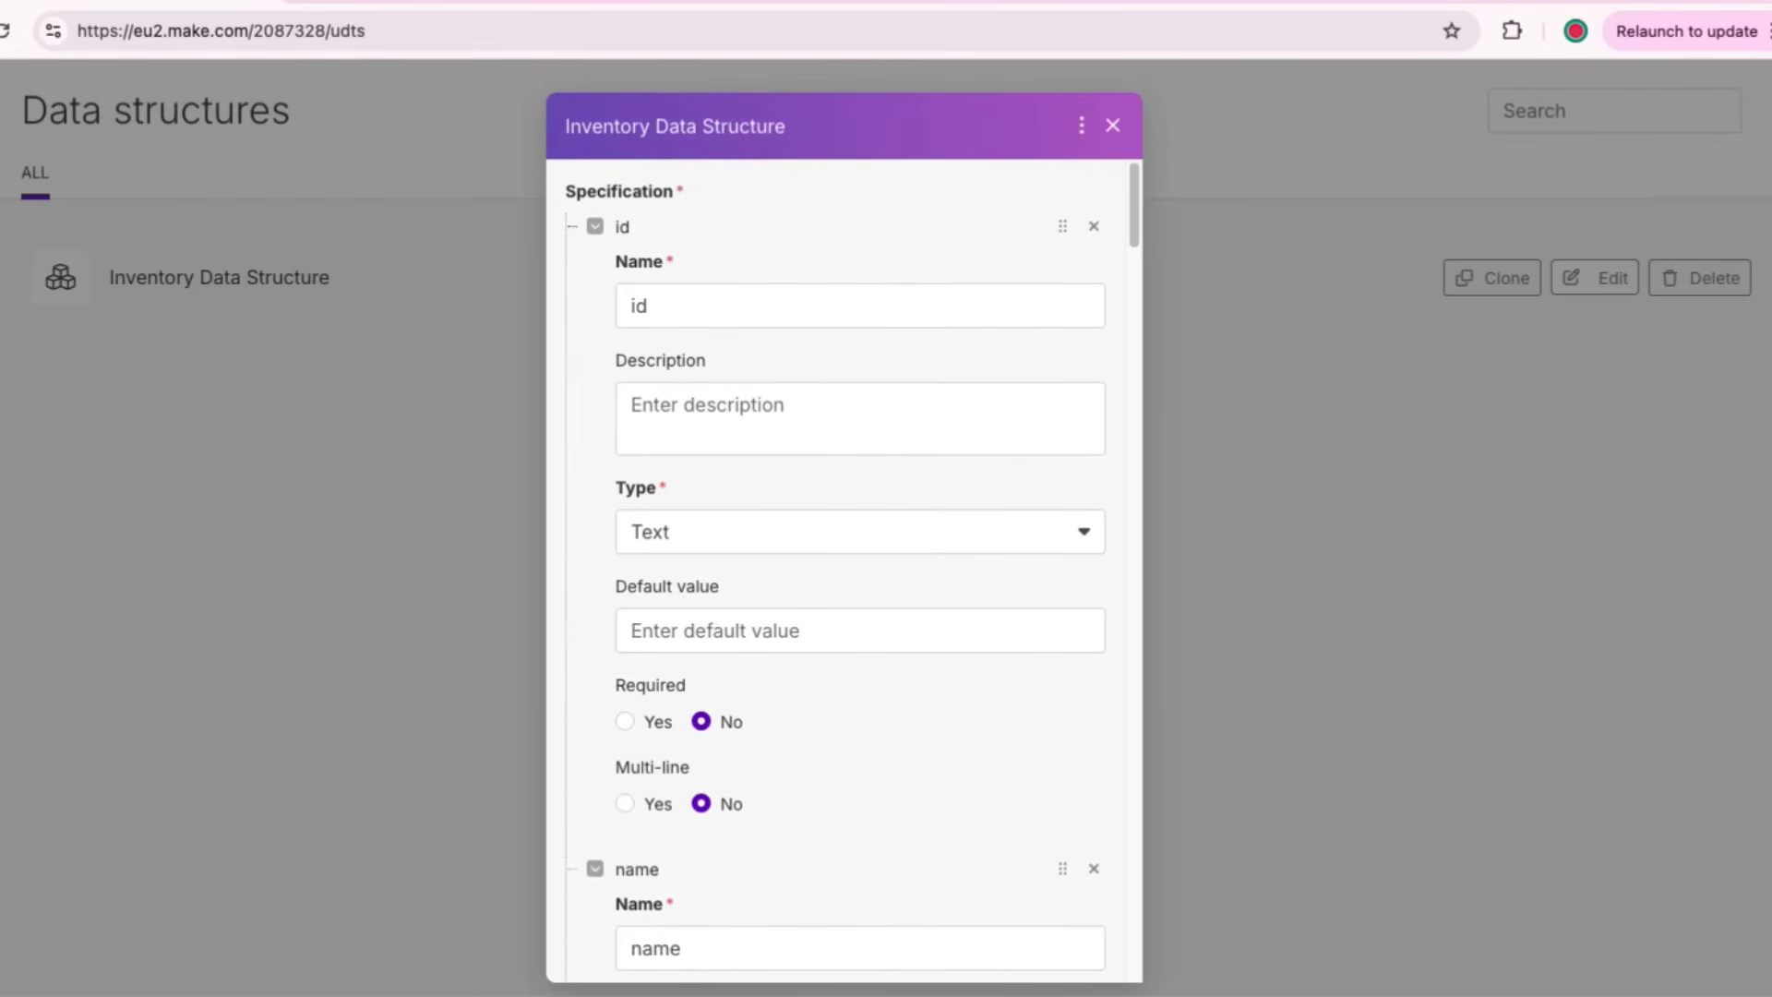
click(595, 225)
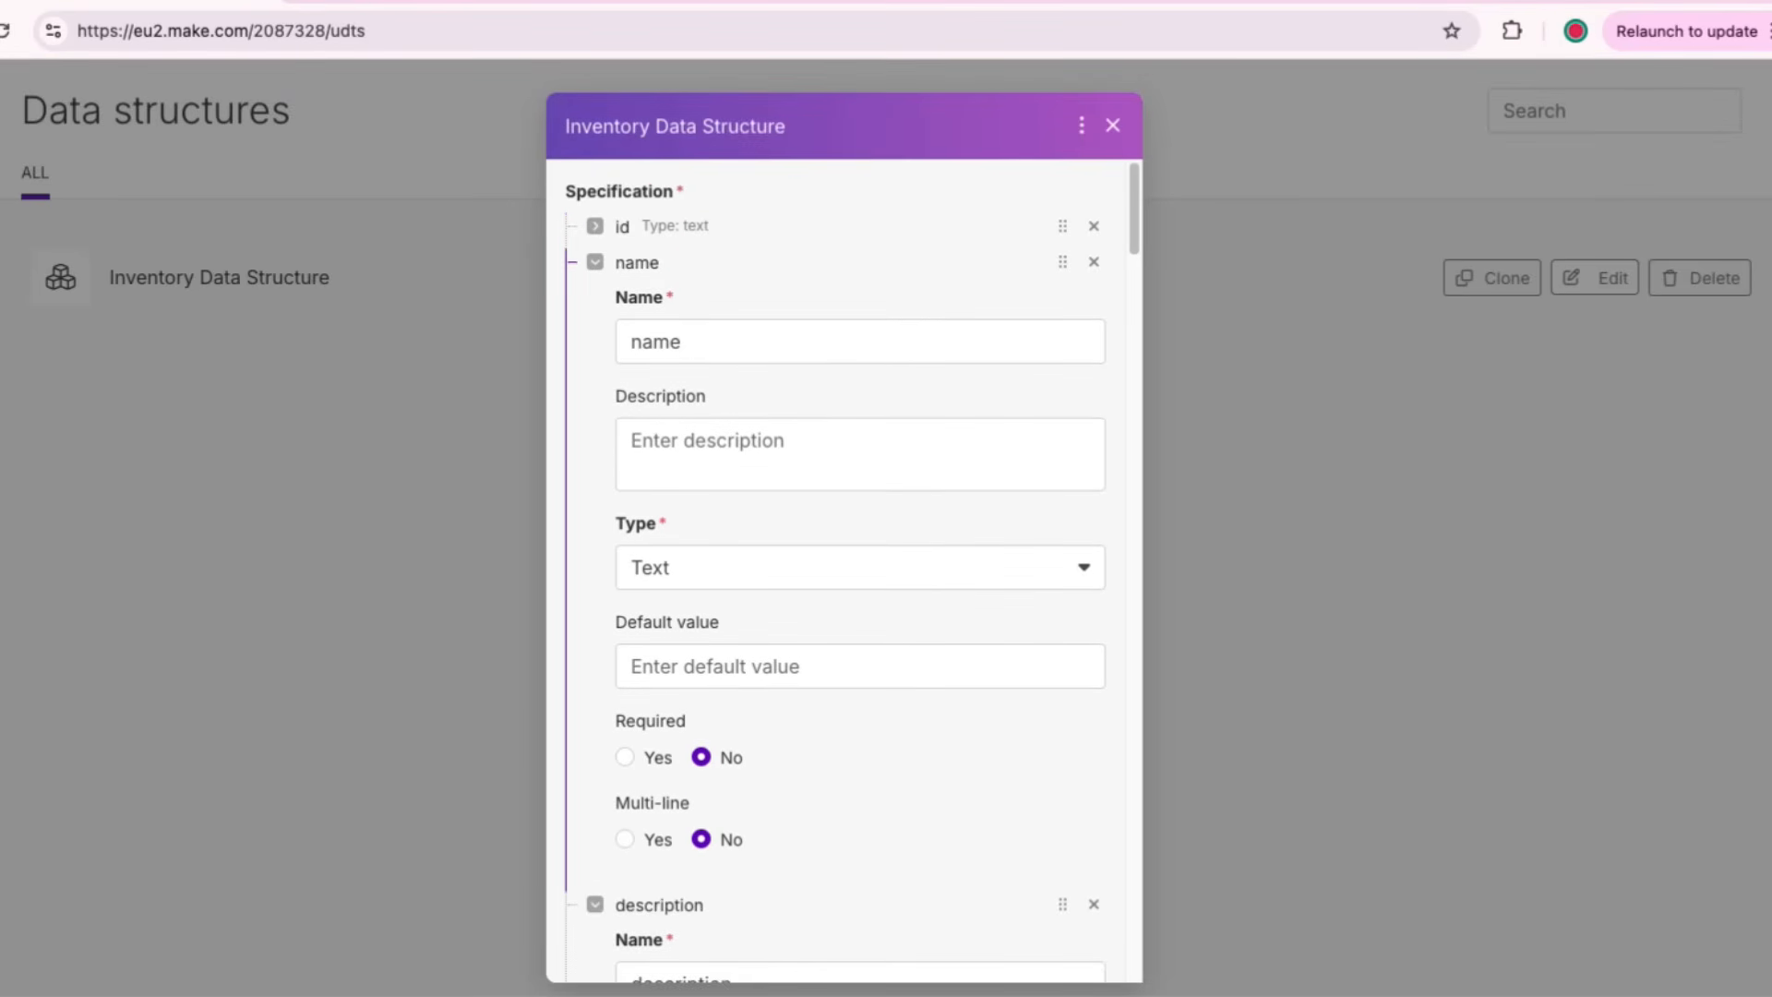
click(595, 262)
click(595, 298)
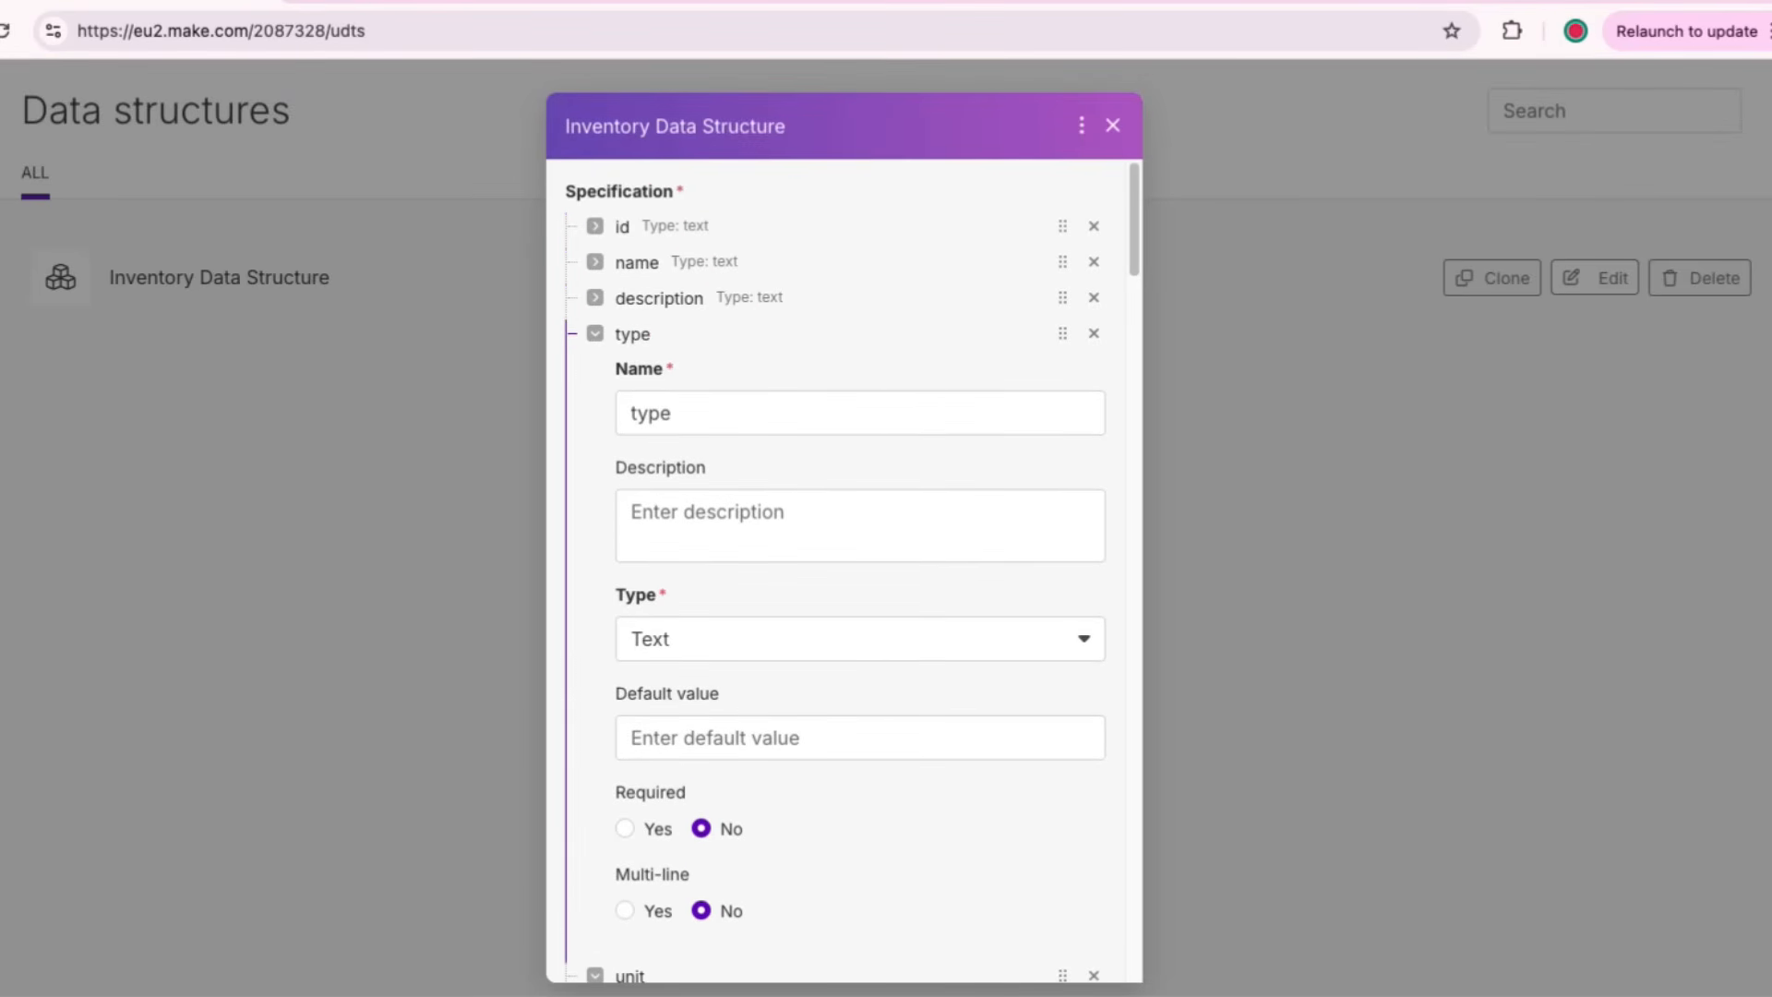
click(595, 333)
click(595, 370)
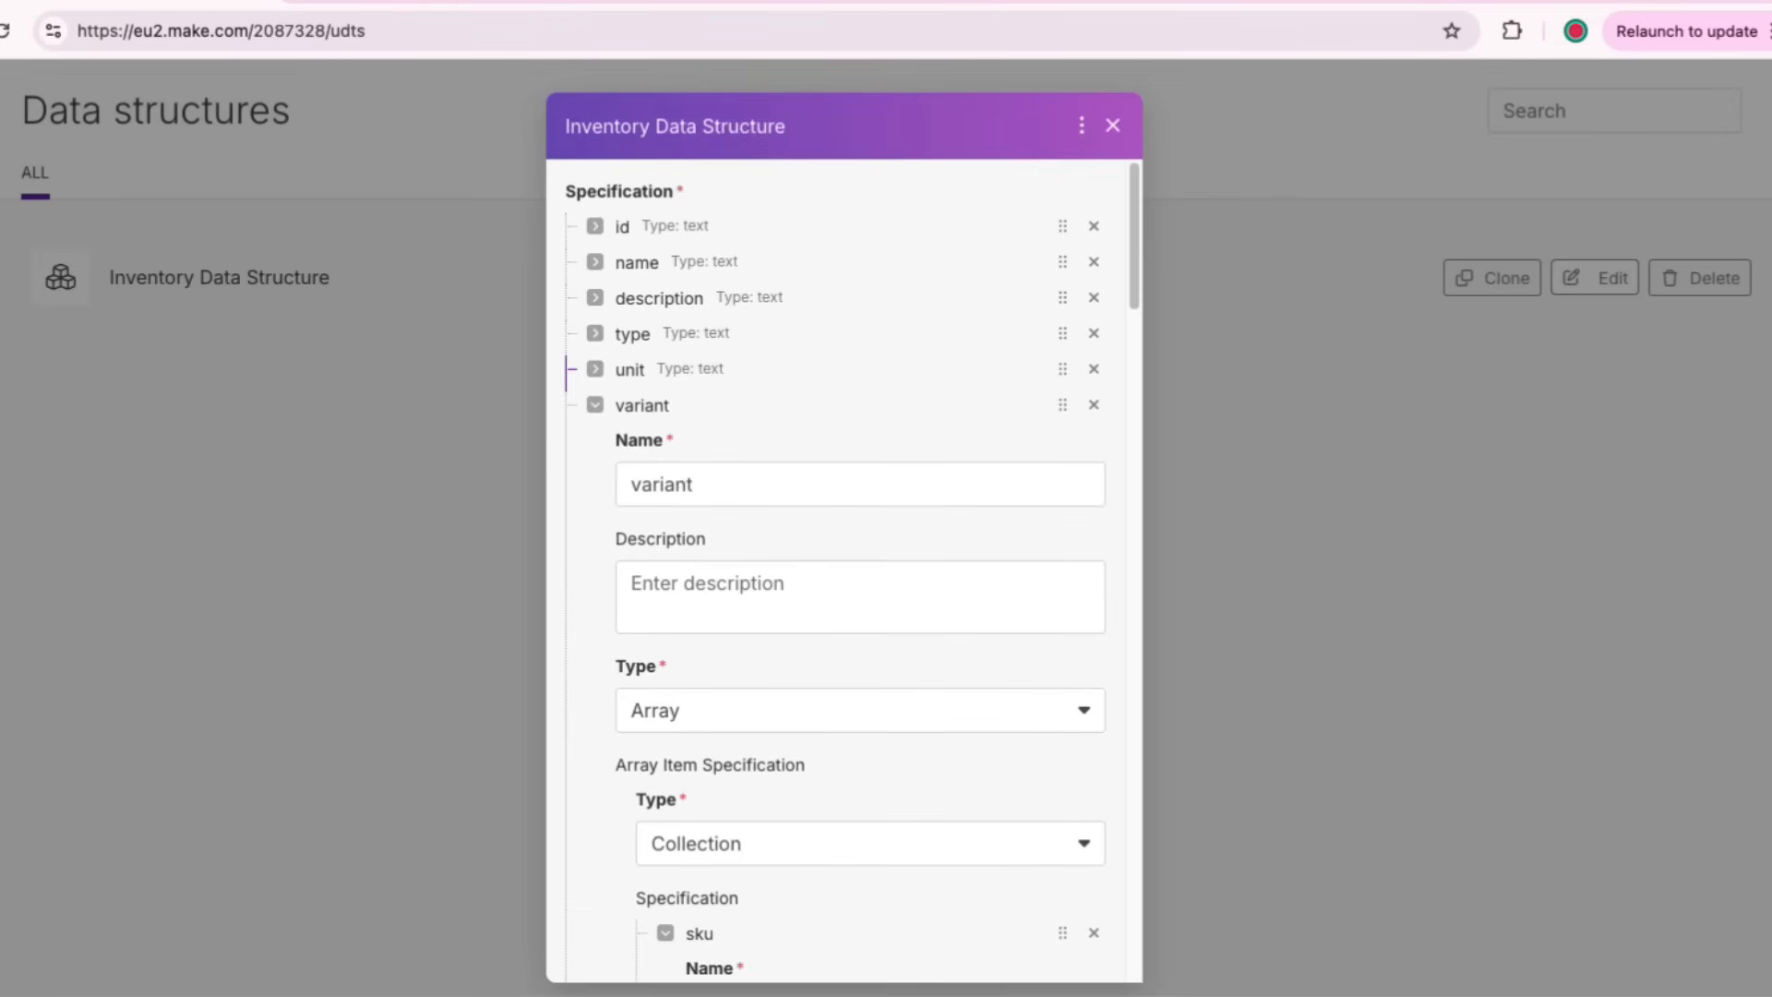
click(595, 405)
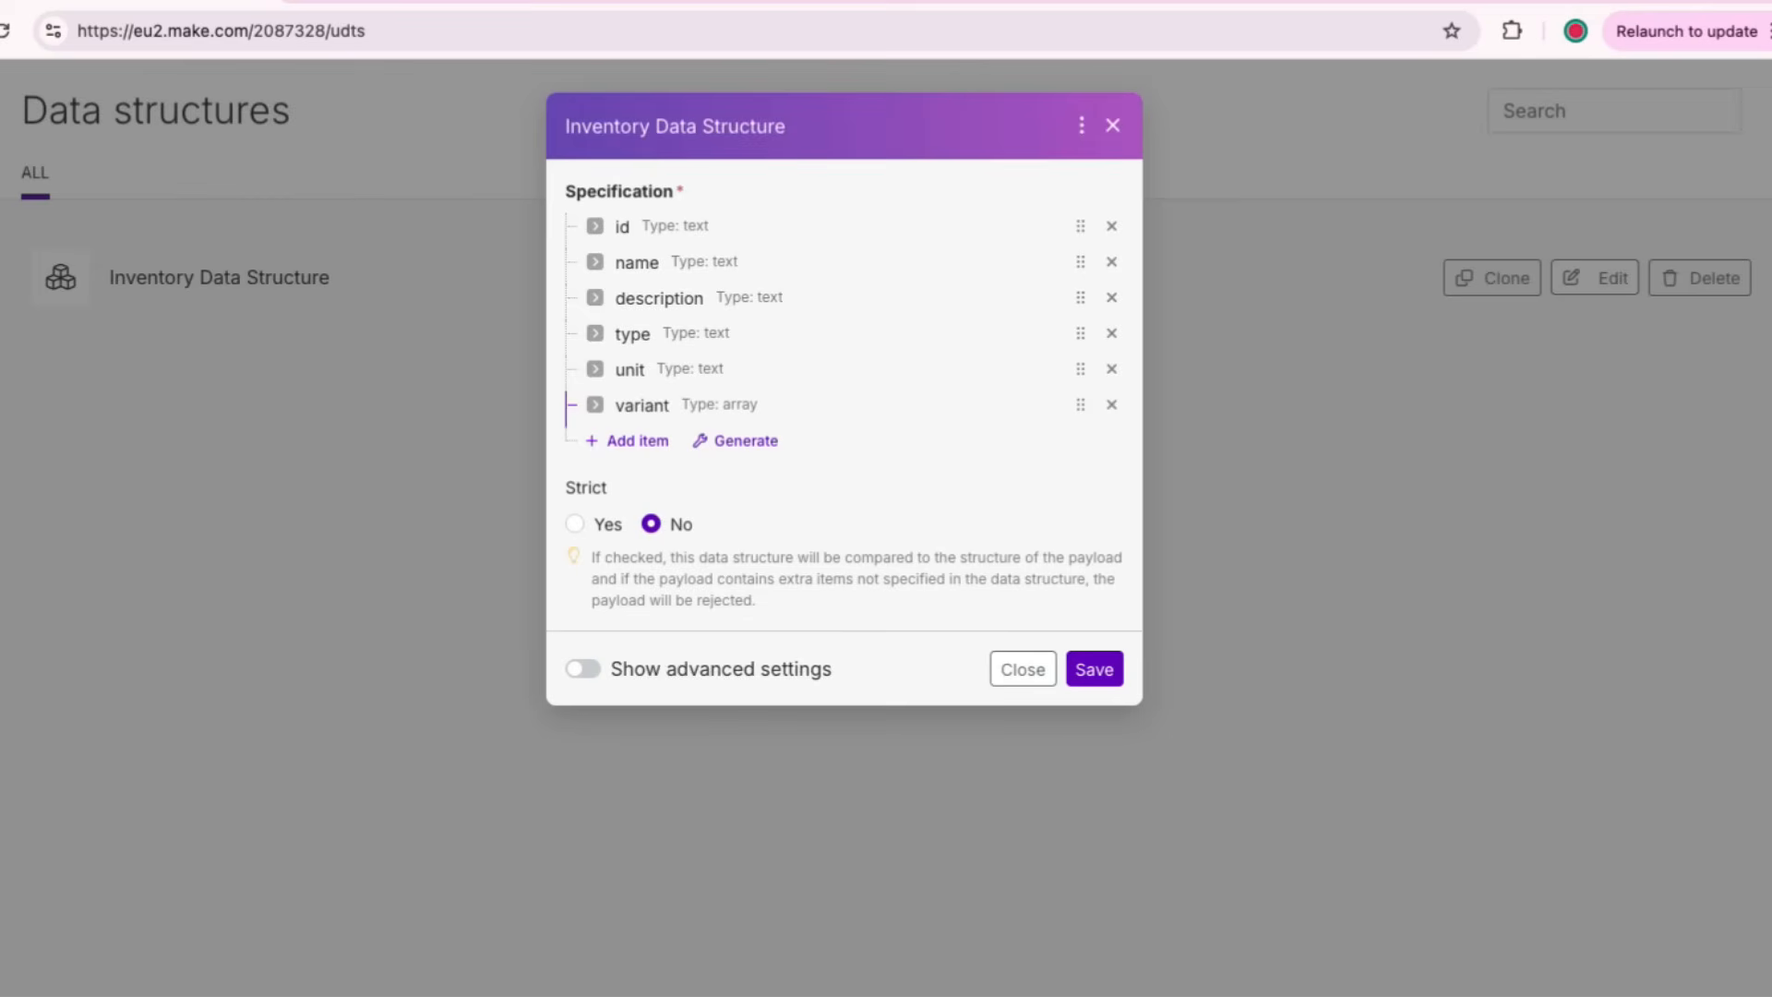
Step: Expand the variant array and collapse its sku, colour, size, price and quantity items to review the collection's structure, then close the dialog
click(595, 405)
scroll(845, 572, down, 6)
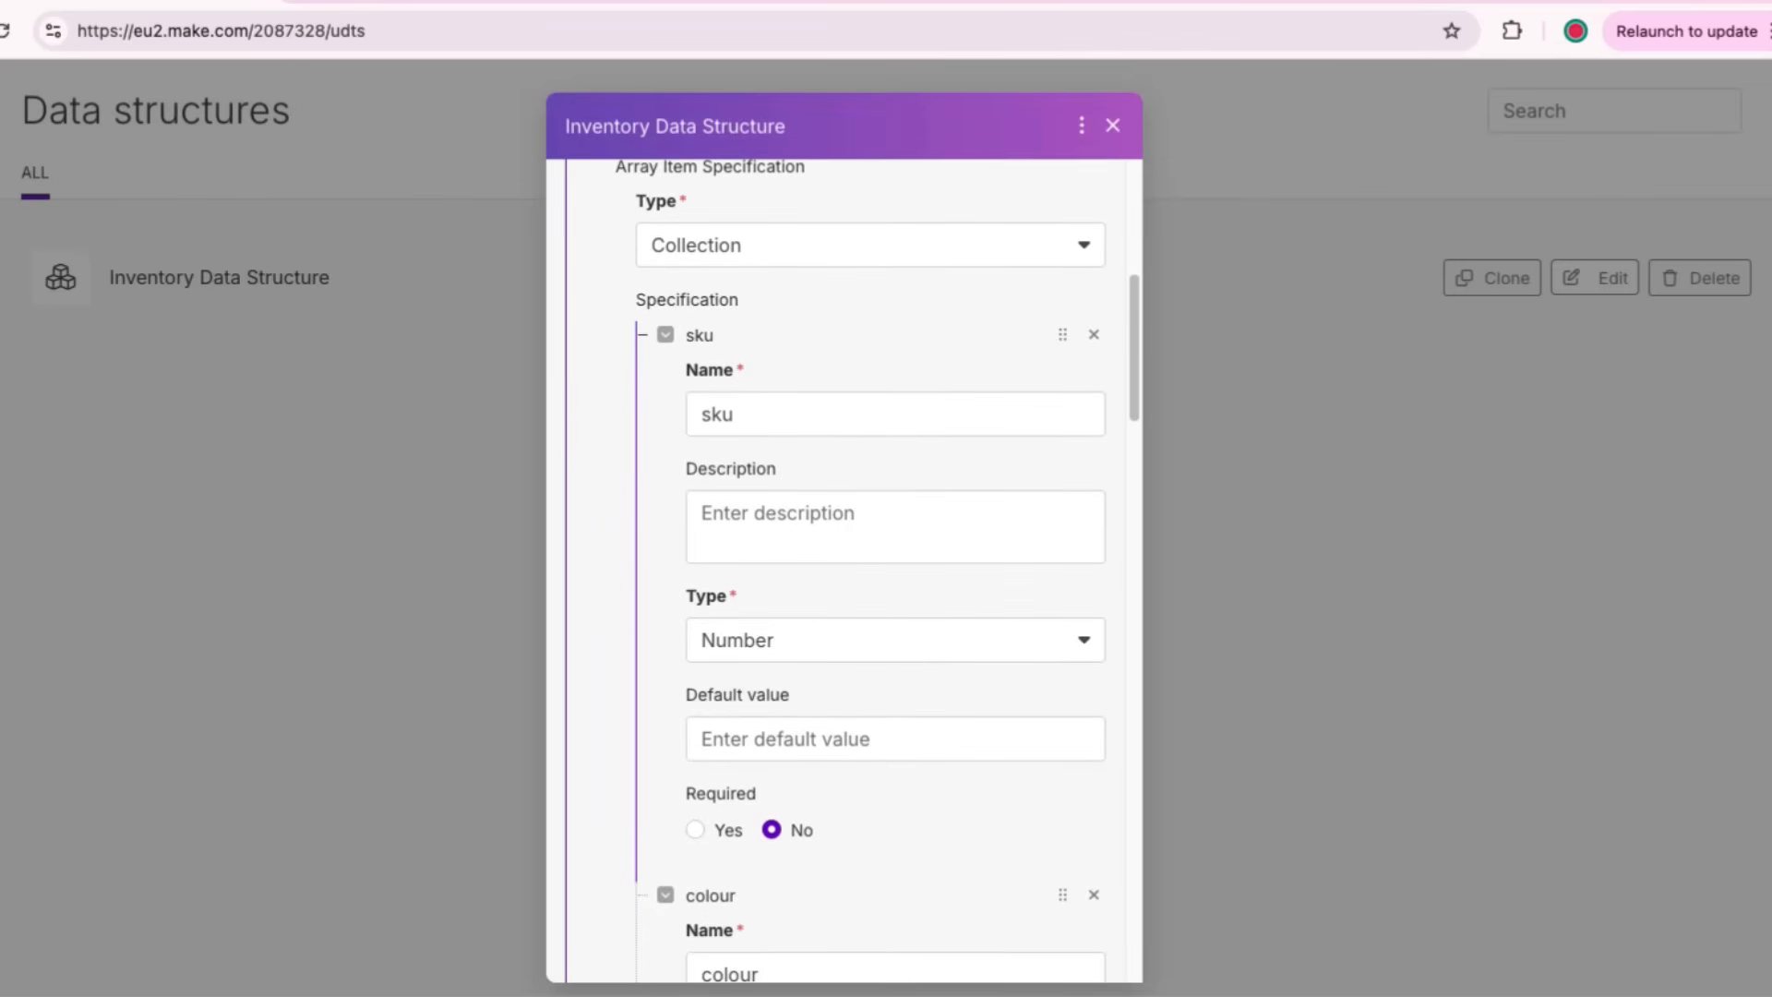
click(665, 335)
click(665, 370)
click(665, 406)
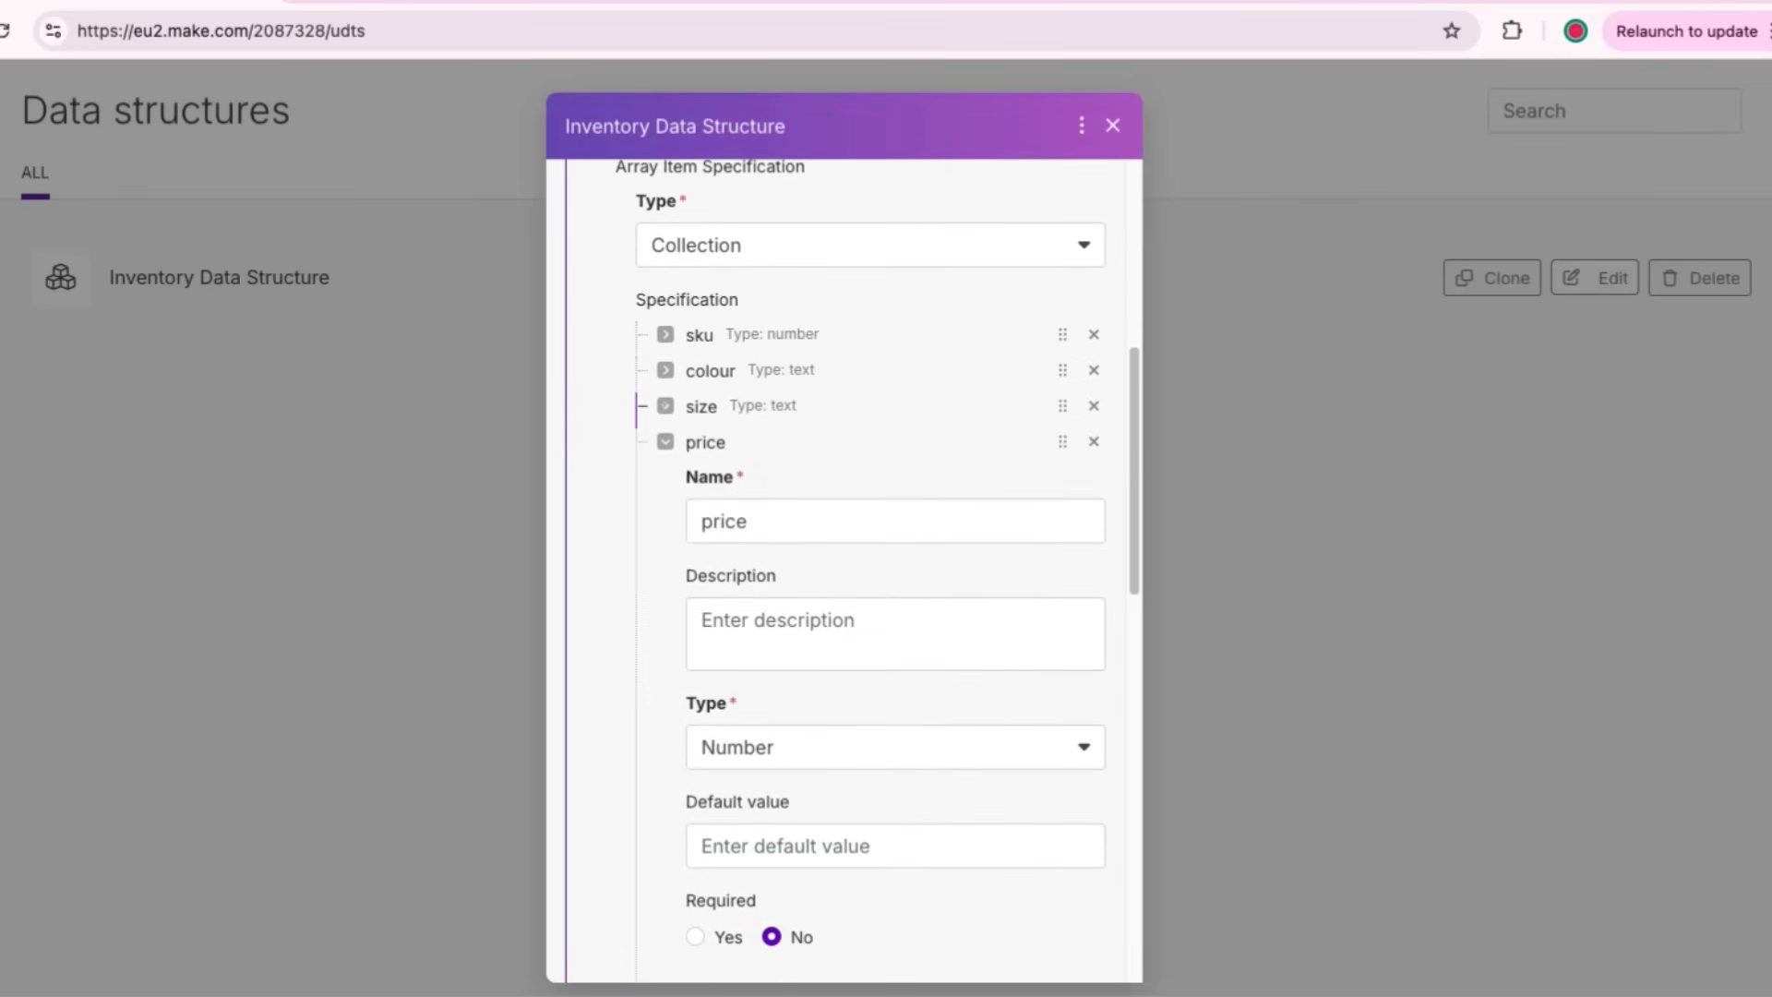
click(665, 442)
click(666, 477)
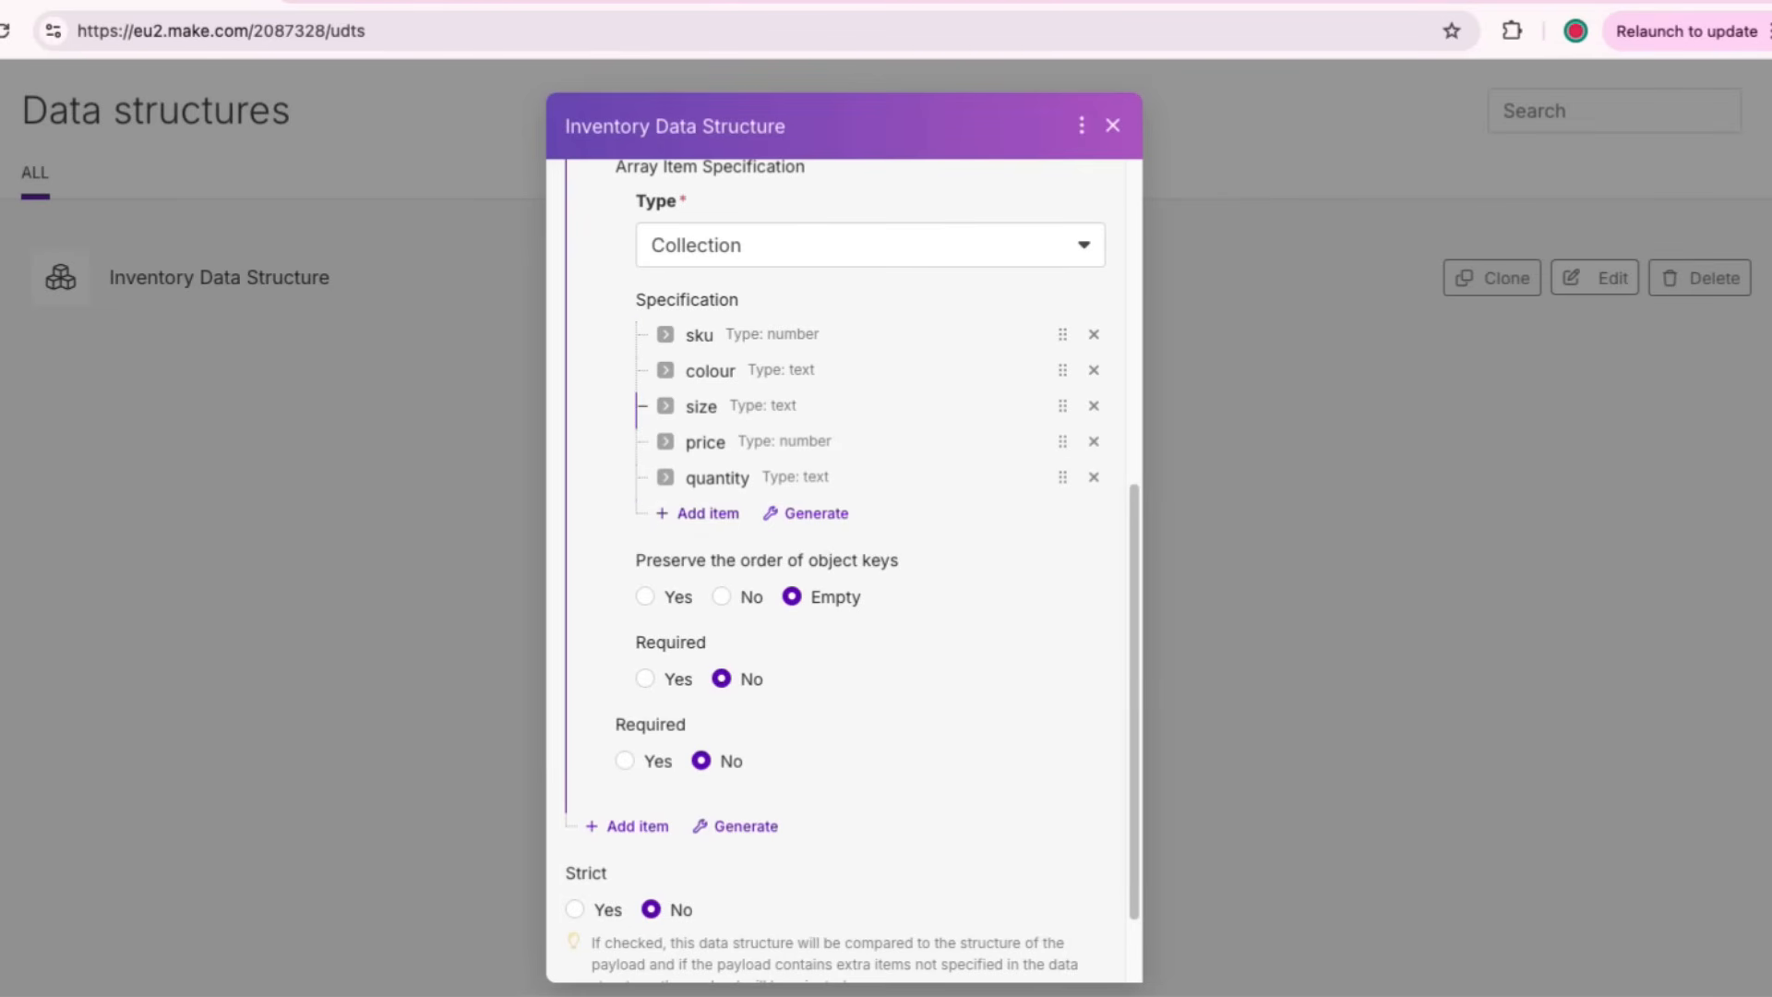
scroll(831, 572, down, 2)
scroll(845, 573, up, 1)
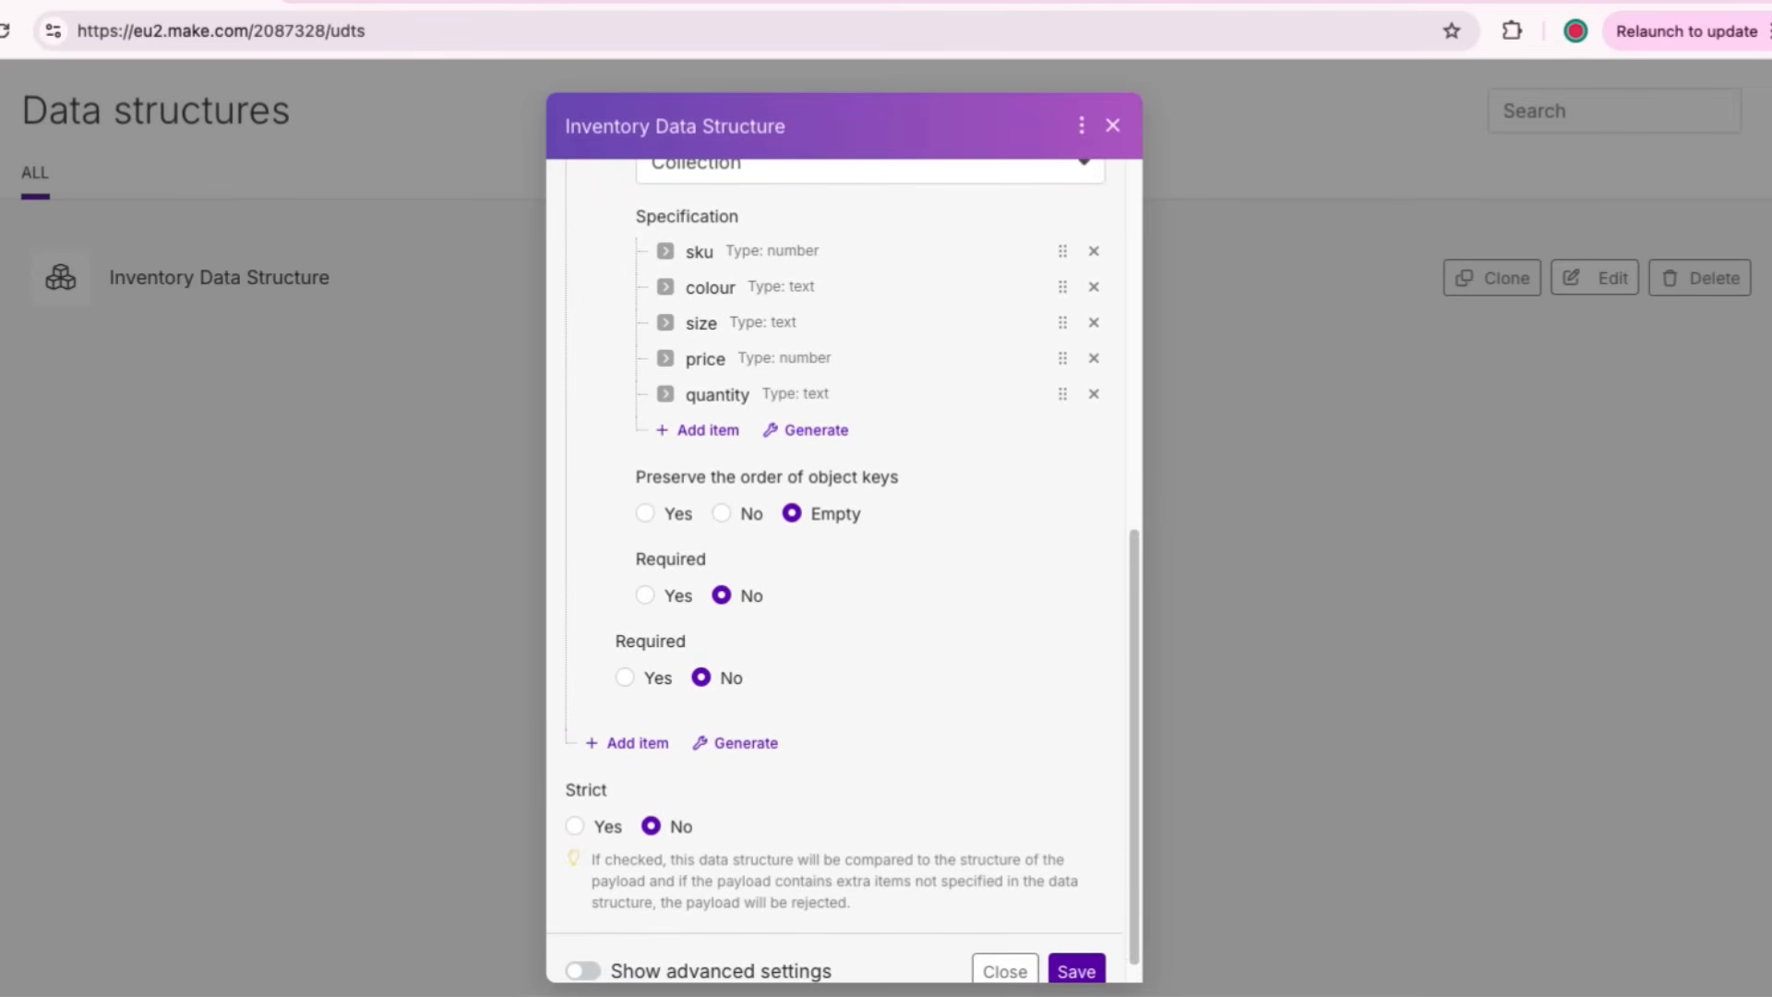
key(Escape)
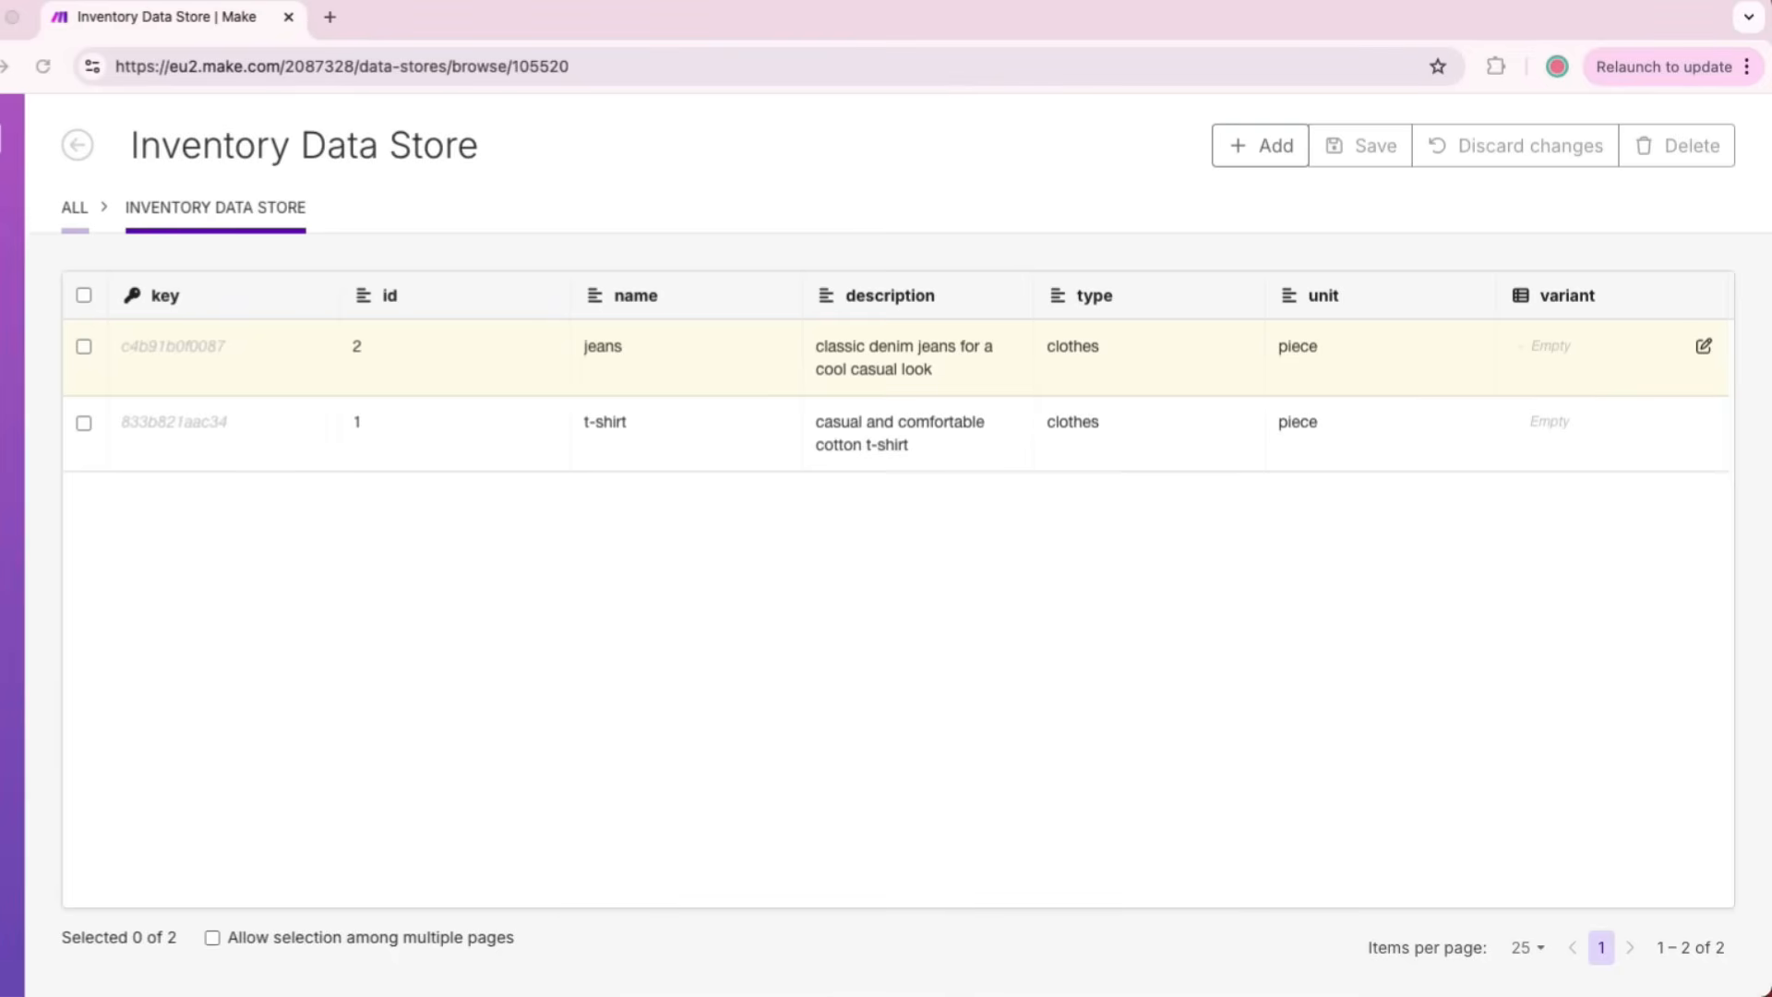
Step: Add a variant item to the jeans record with sku 91034, colour blue, size M, price 45 and quantity 75, and save it
click(1704, 345)
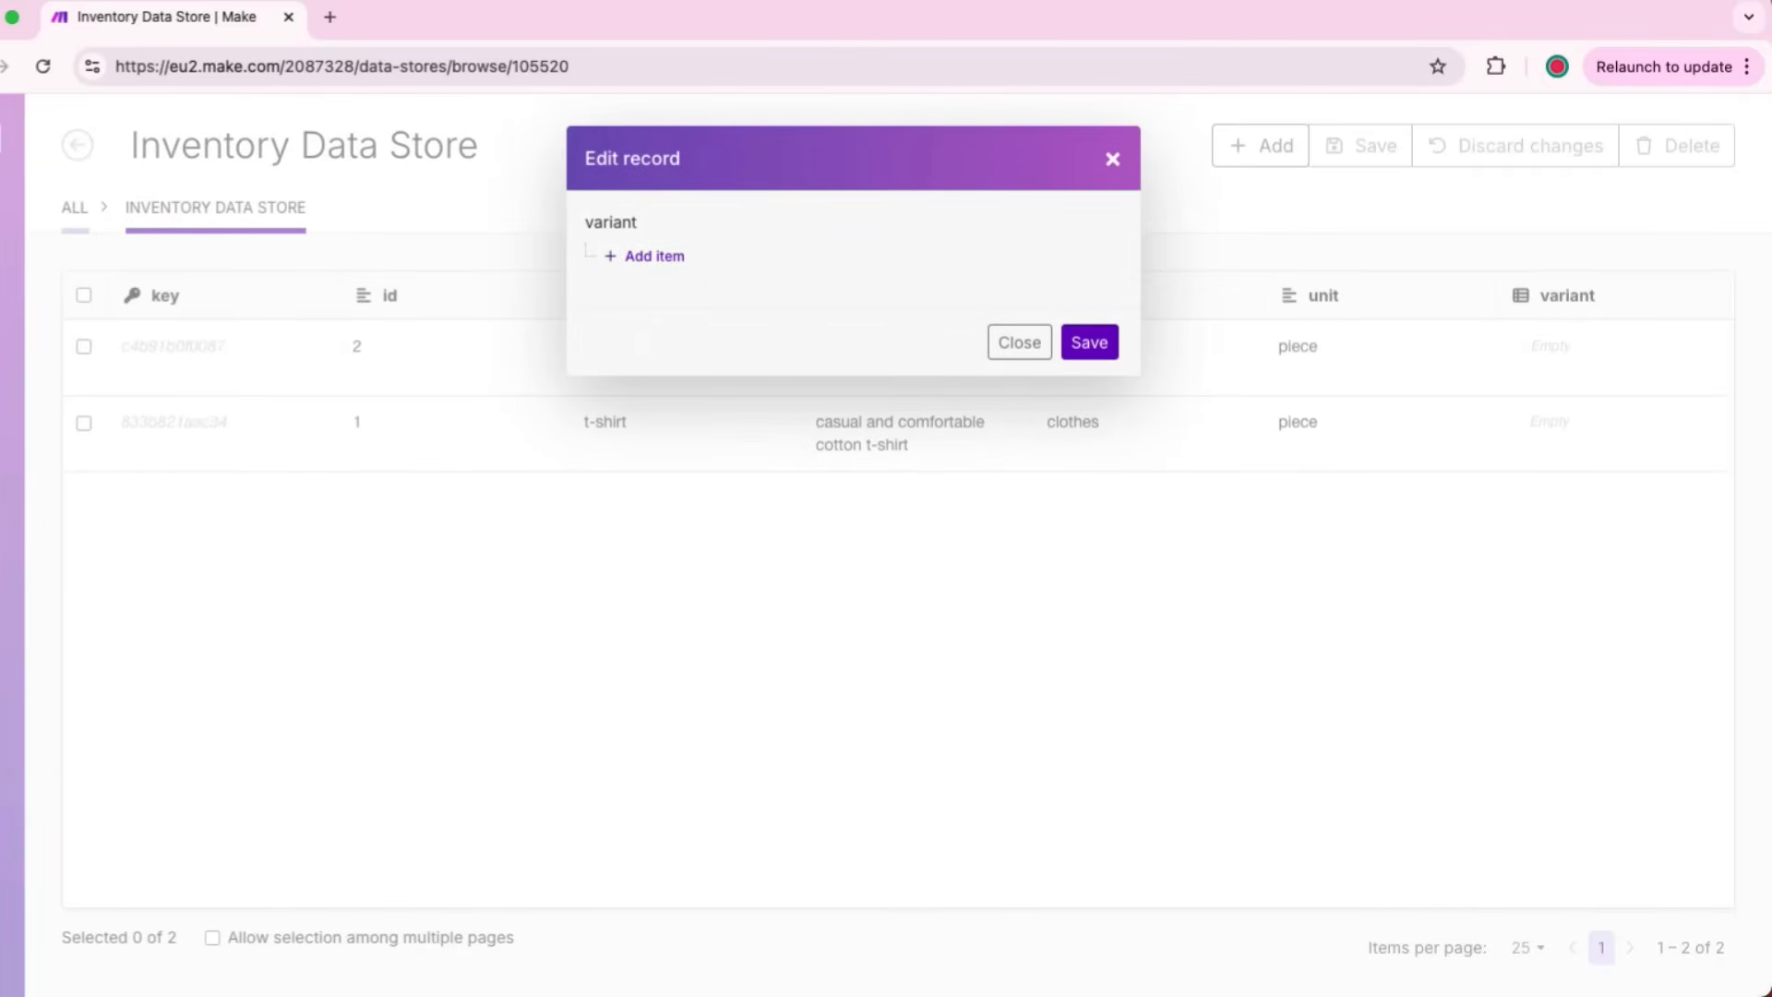
click(654, 257)
click(719, 333)
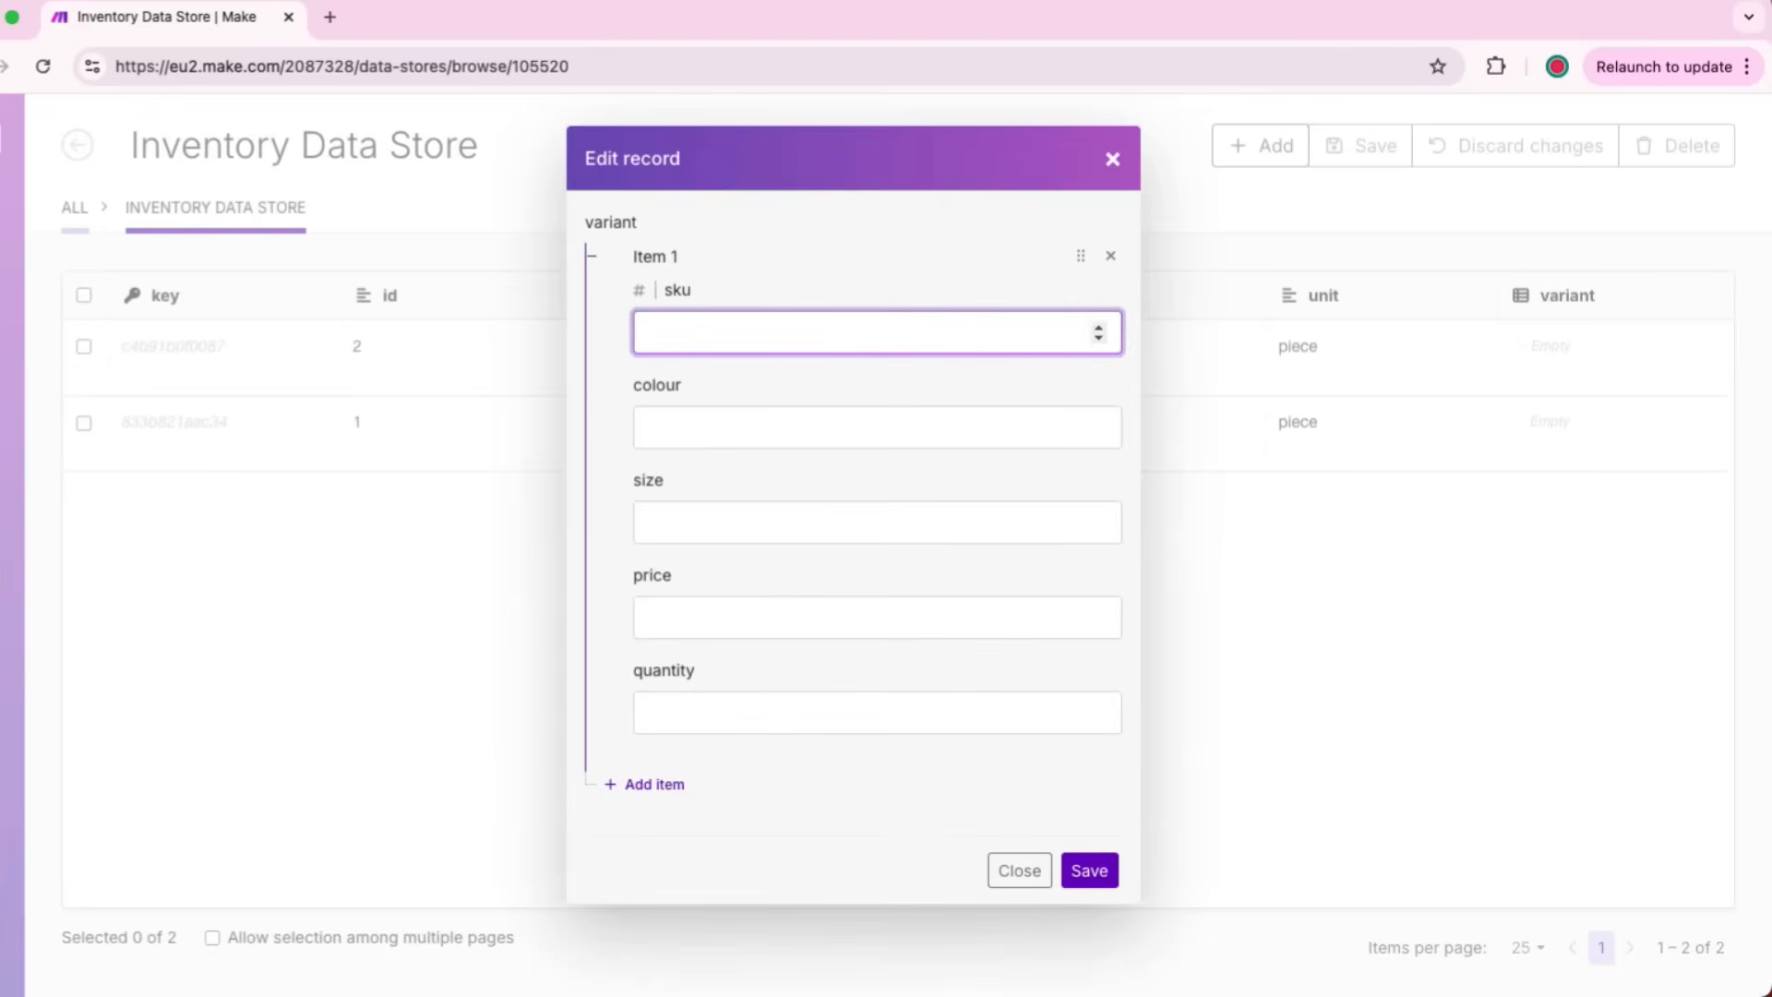
text(91034)
key(Tab)
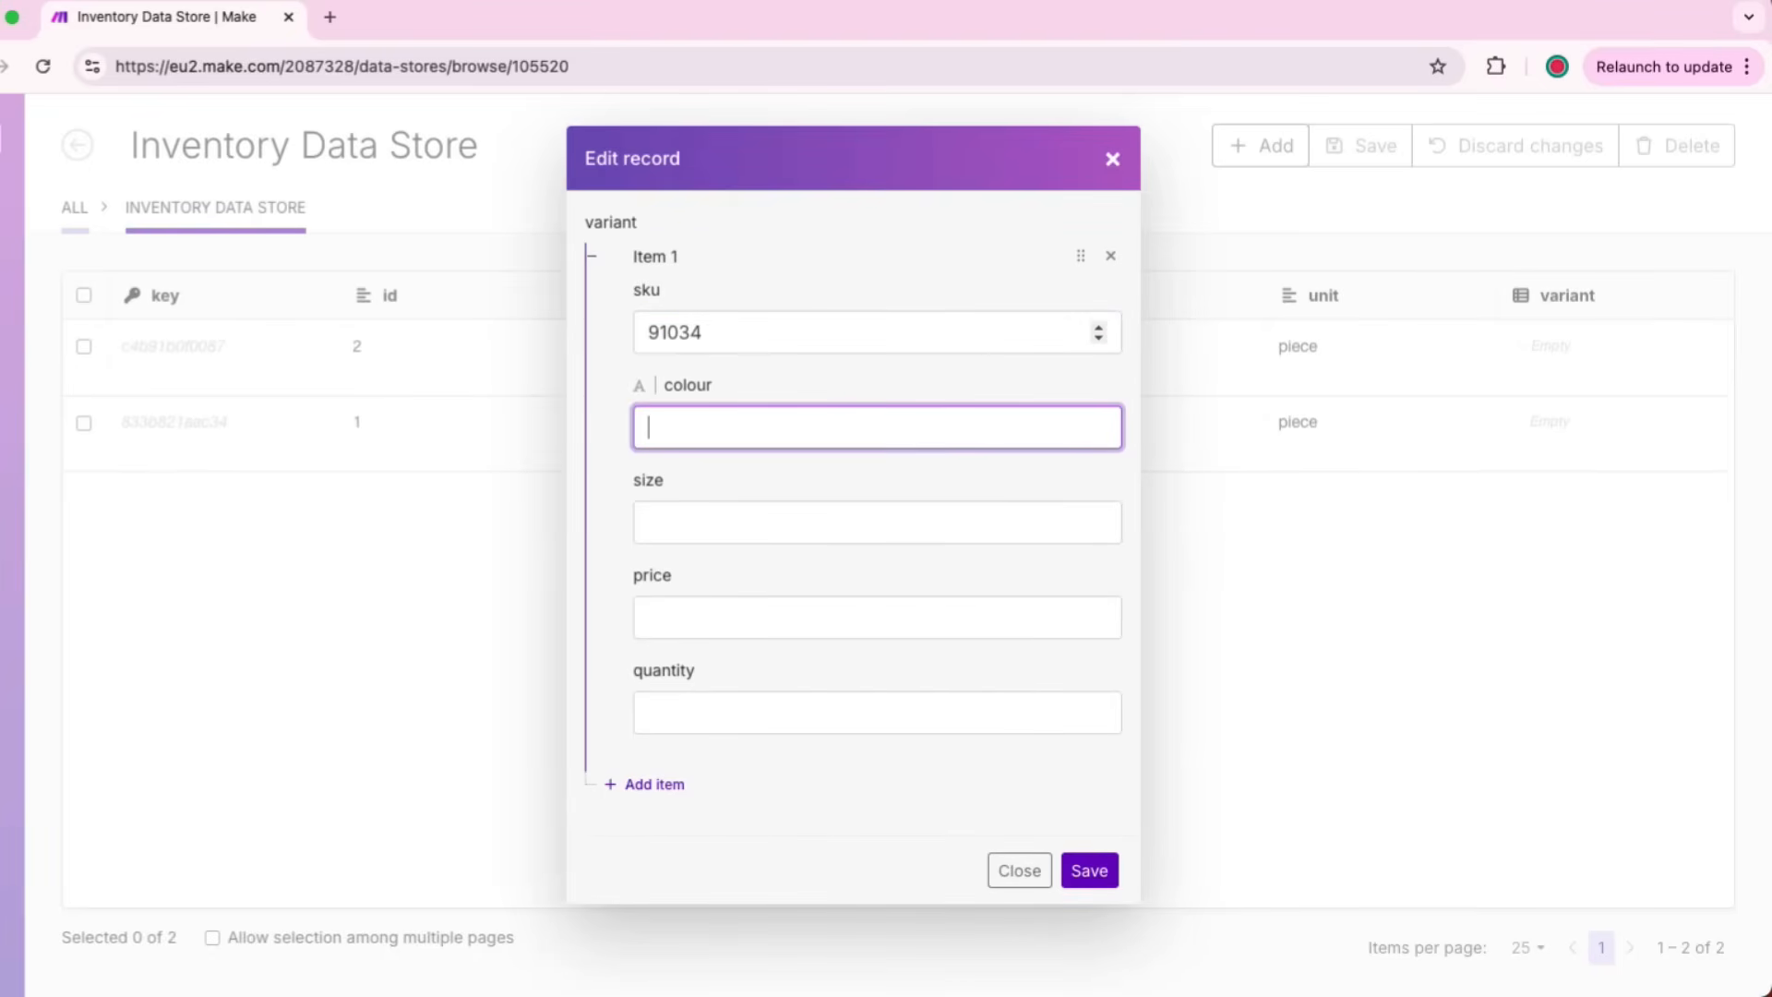
text(blue)
key(Tab)
text(M)
key(Tab)
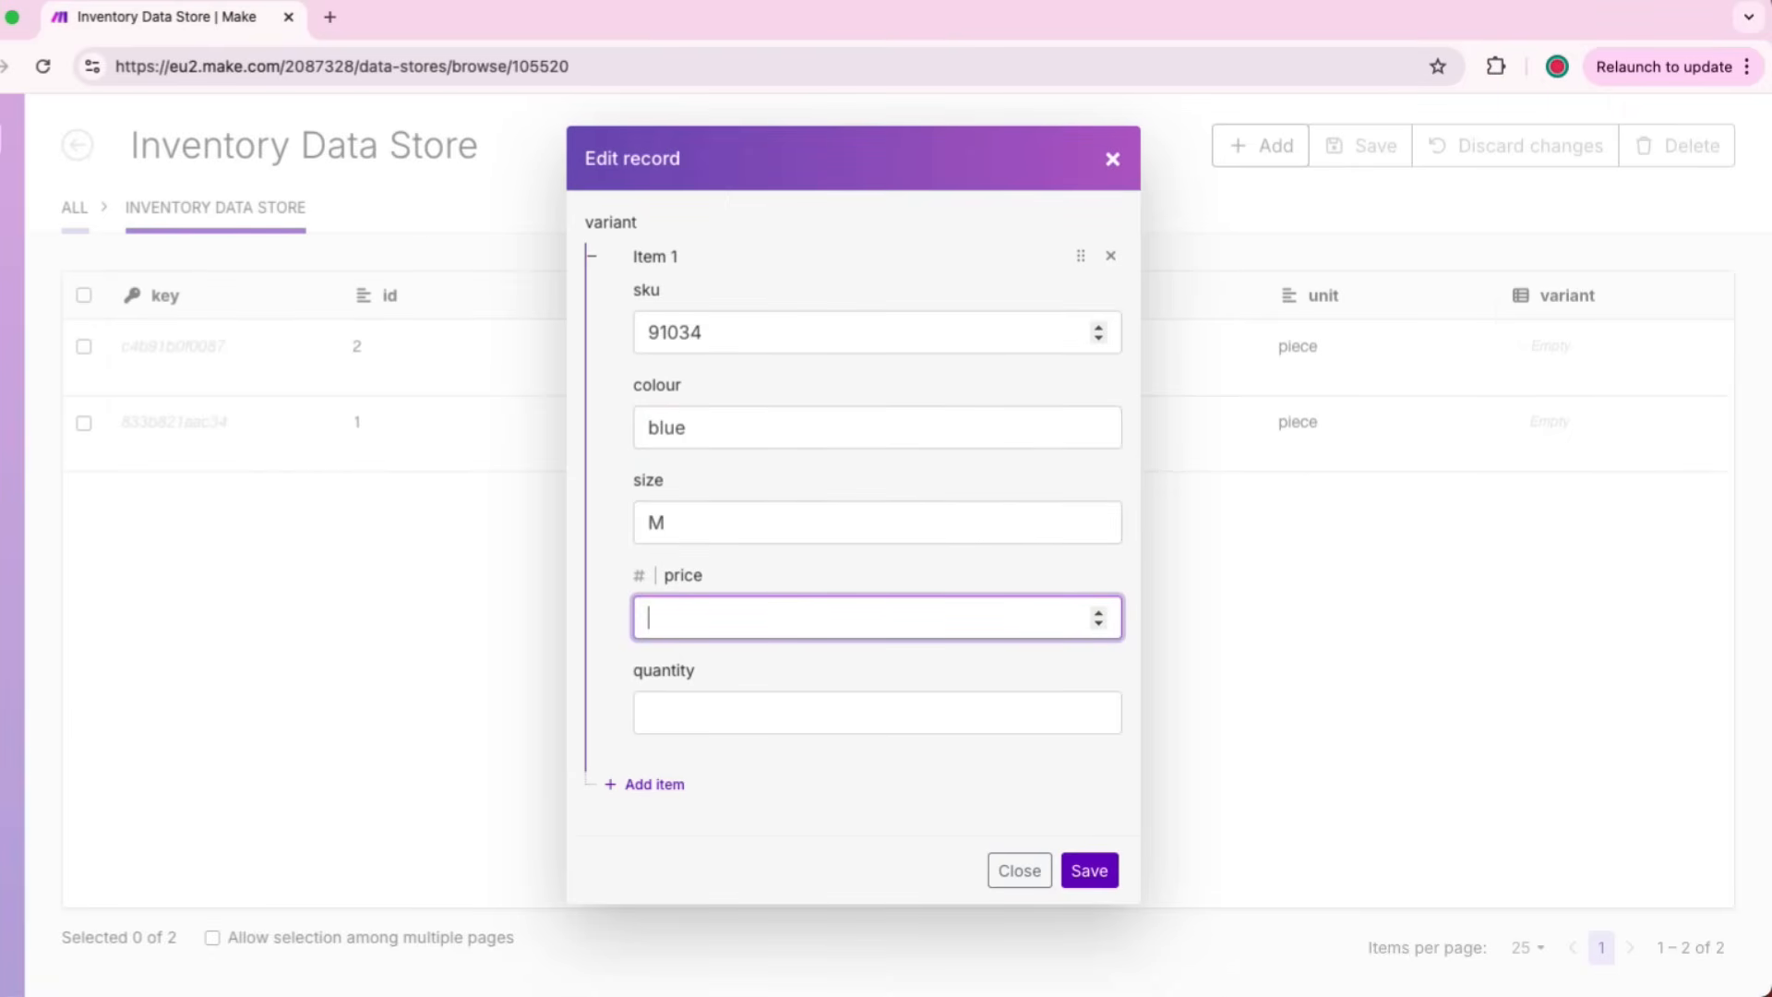
text(45)
key(Tab)
text(75)
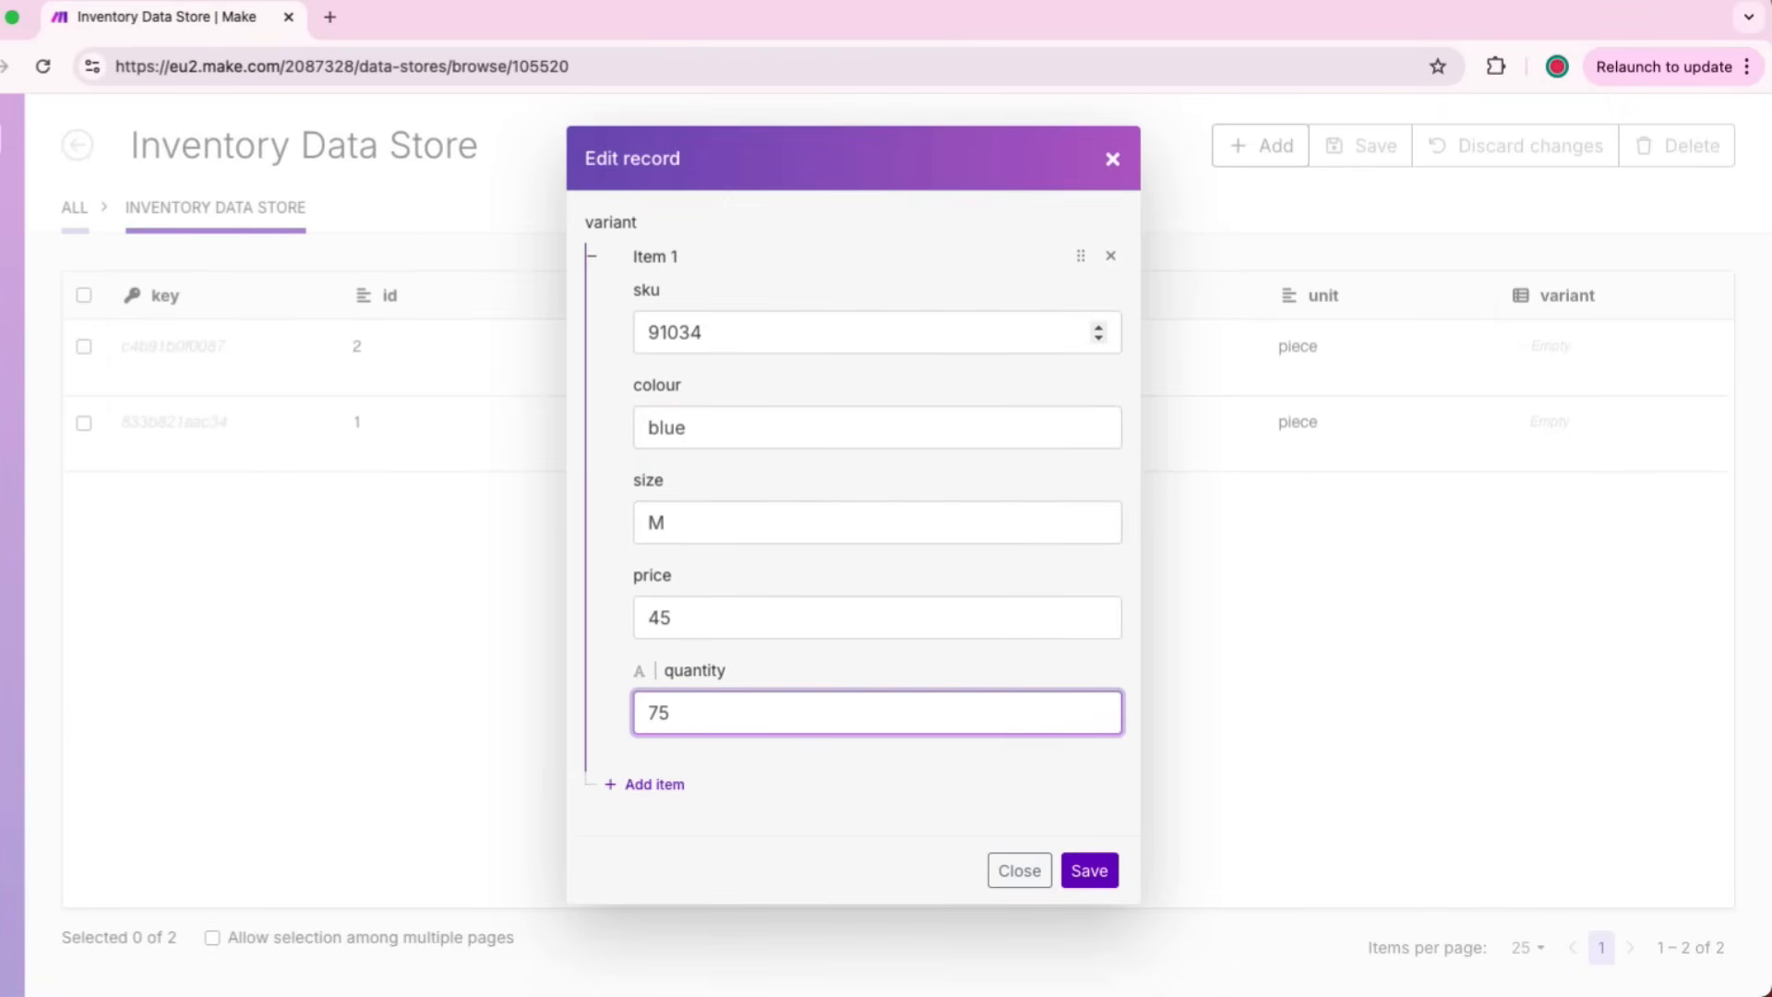
click(1089, 870)
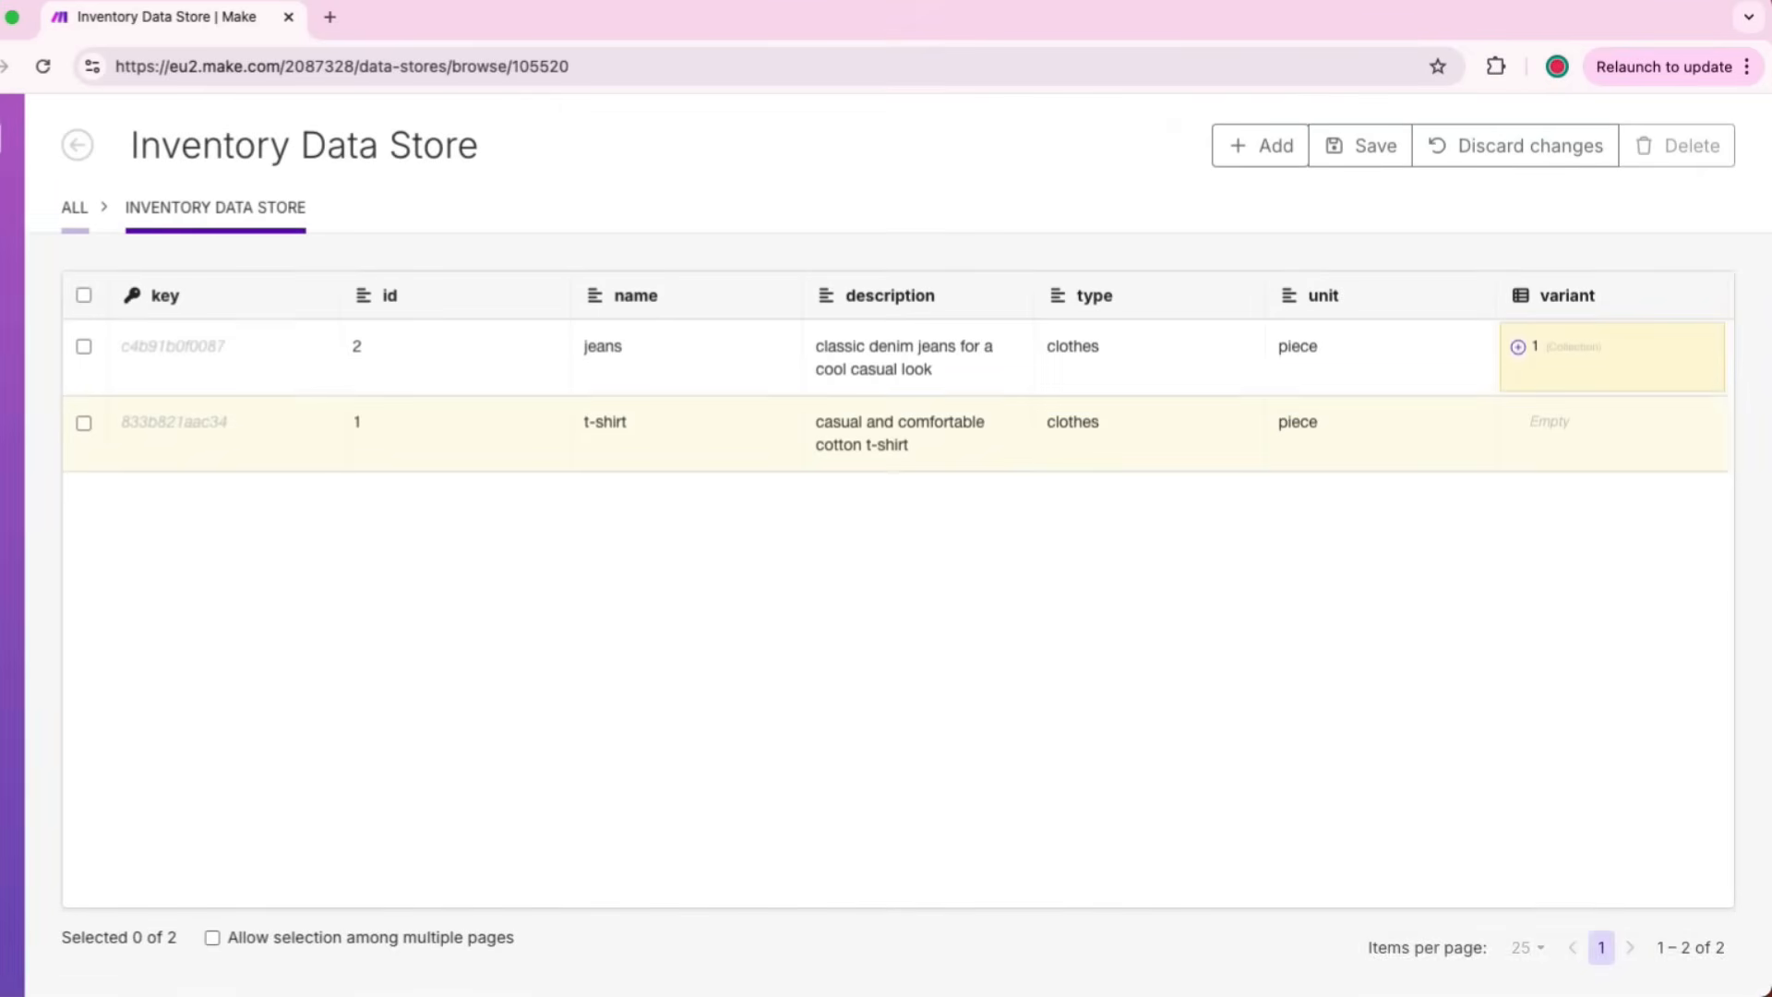
Step: Add a variant item to the t-shirt record with sku 9889, colour red, size S, price 45 and quantity 35, and save it
click(1703, 422)
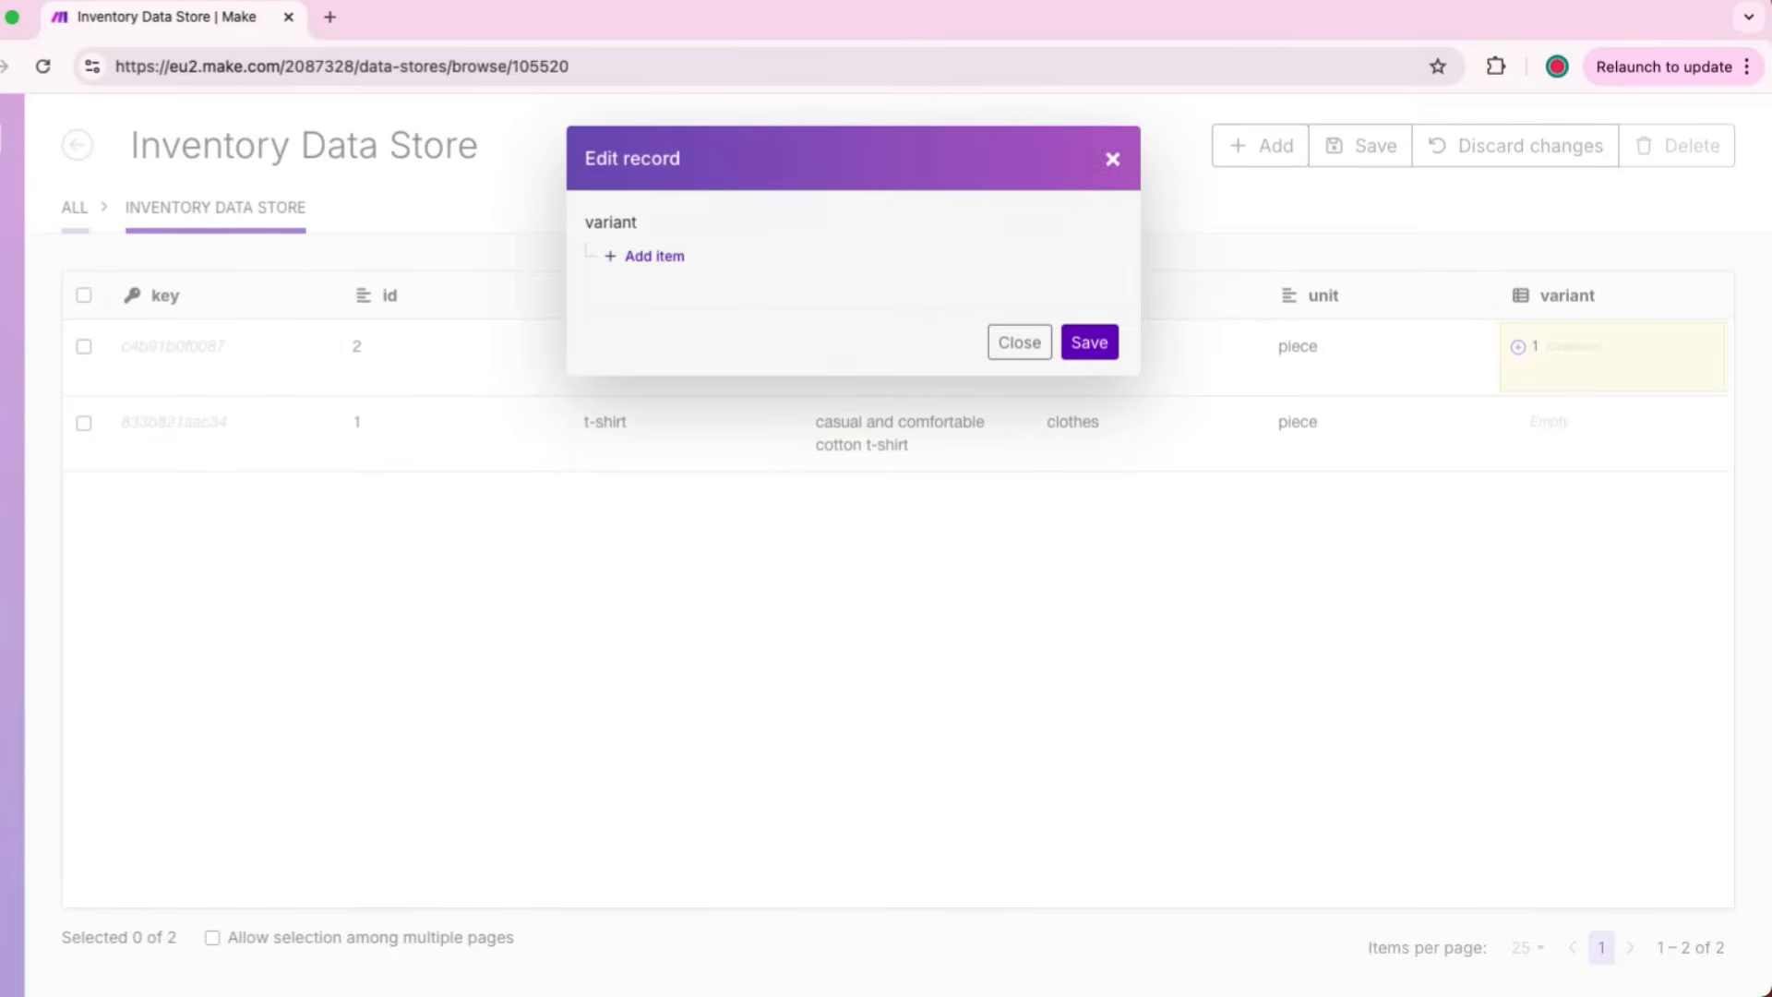
click(653, 257)
click(739, 332)
text(9889)
key(Tab)
text(red)
key(Tab)
text(S)
key(Tab)
text(45)
key(Tab)
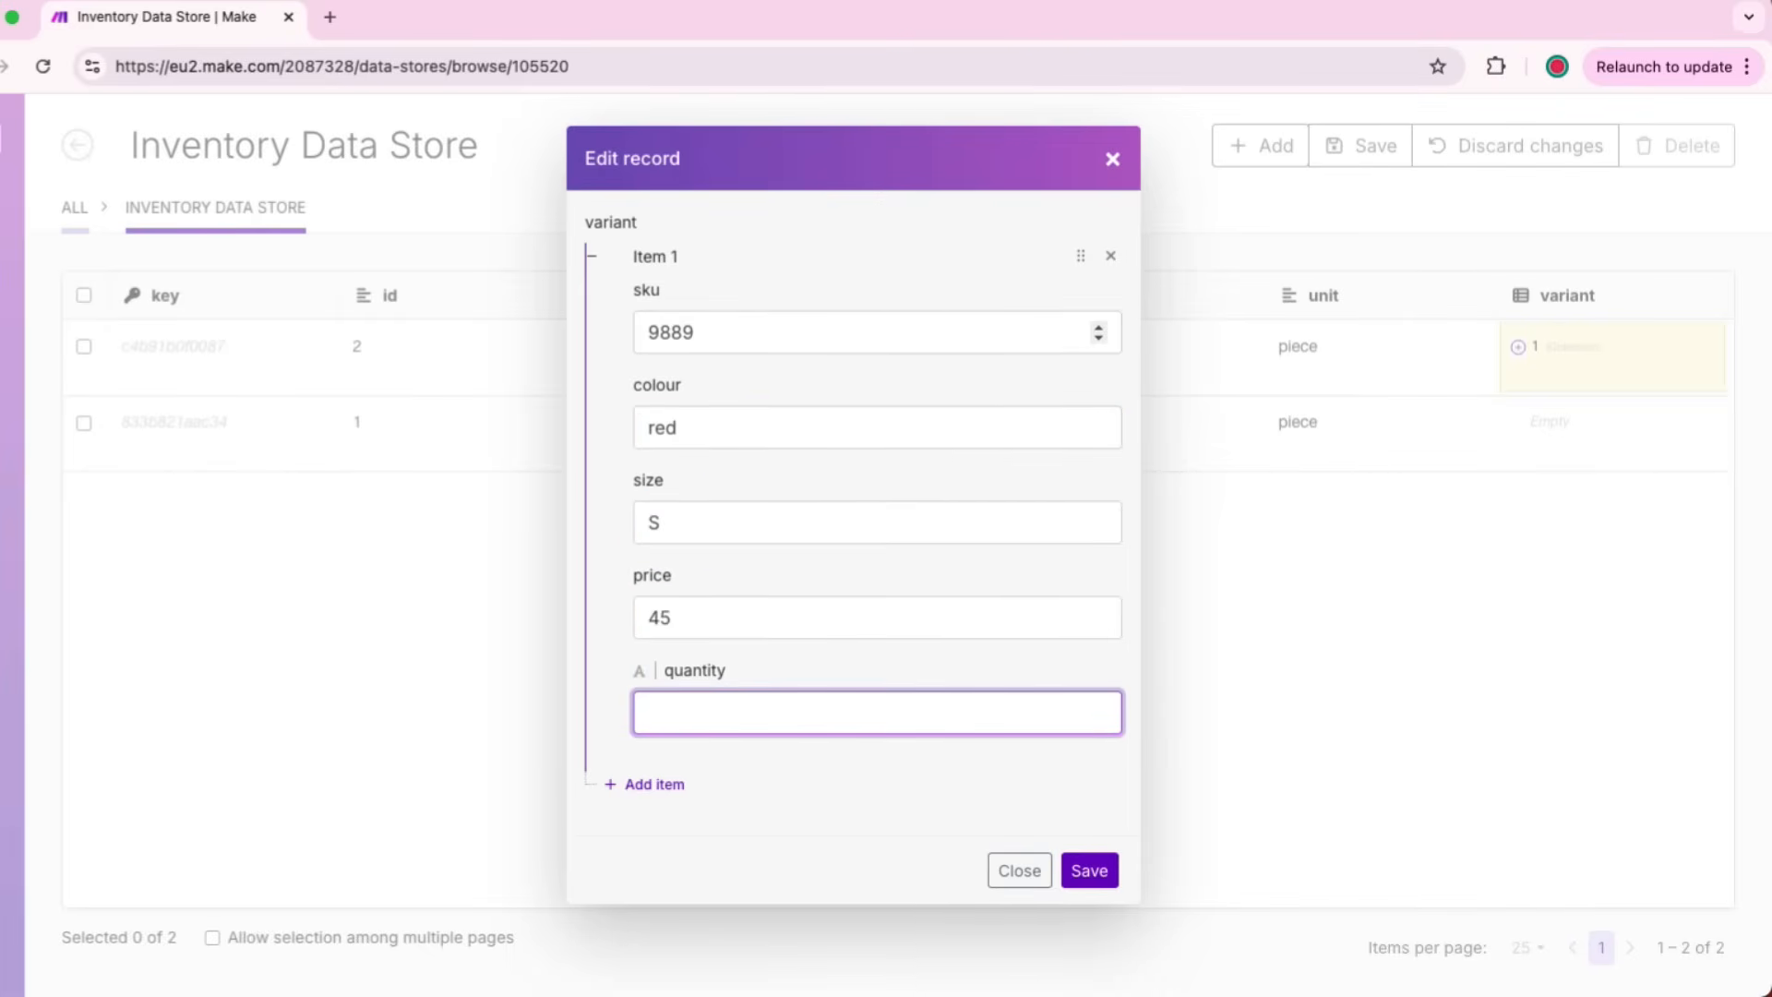
text(35)
key(Return)
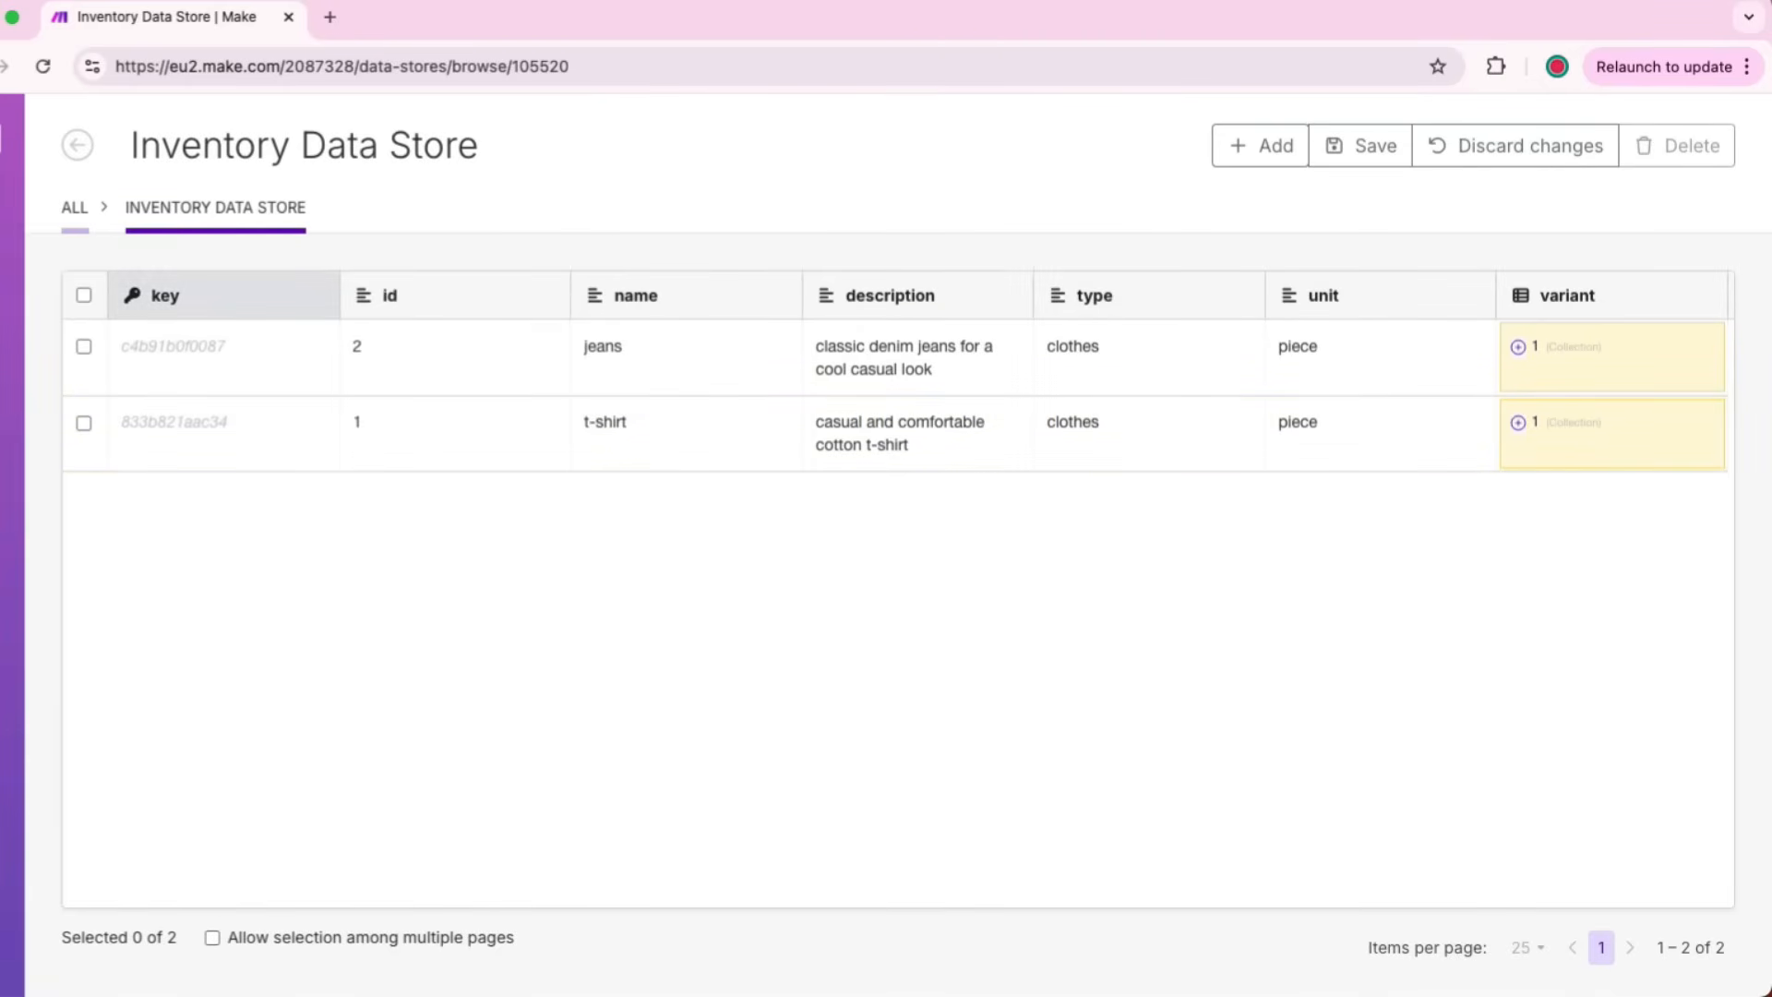
Step: Select both records in the data store and delete them
click(83, 294)
click(144, 333)
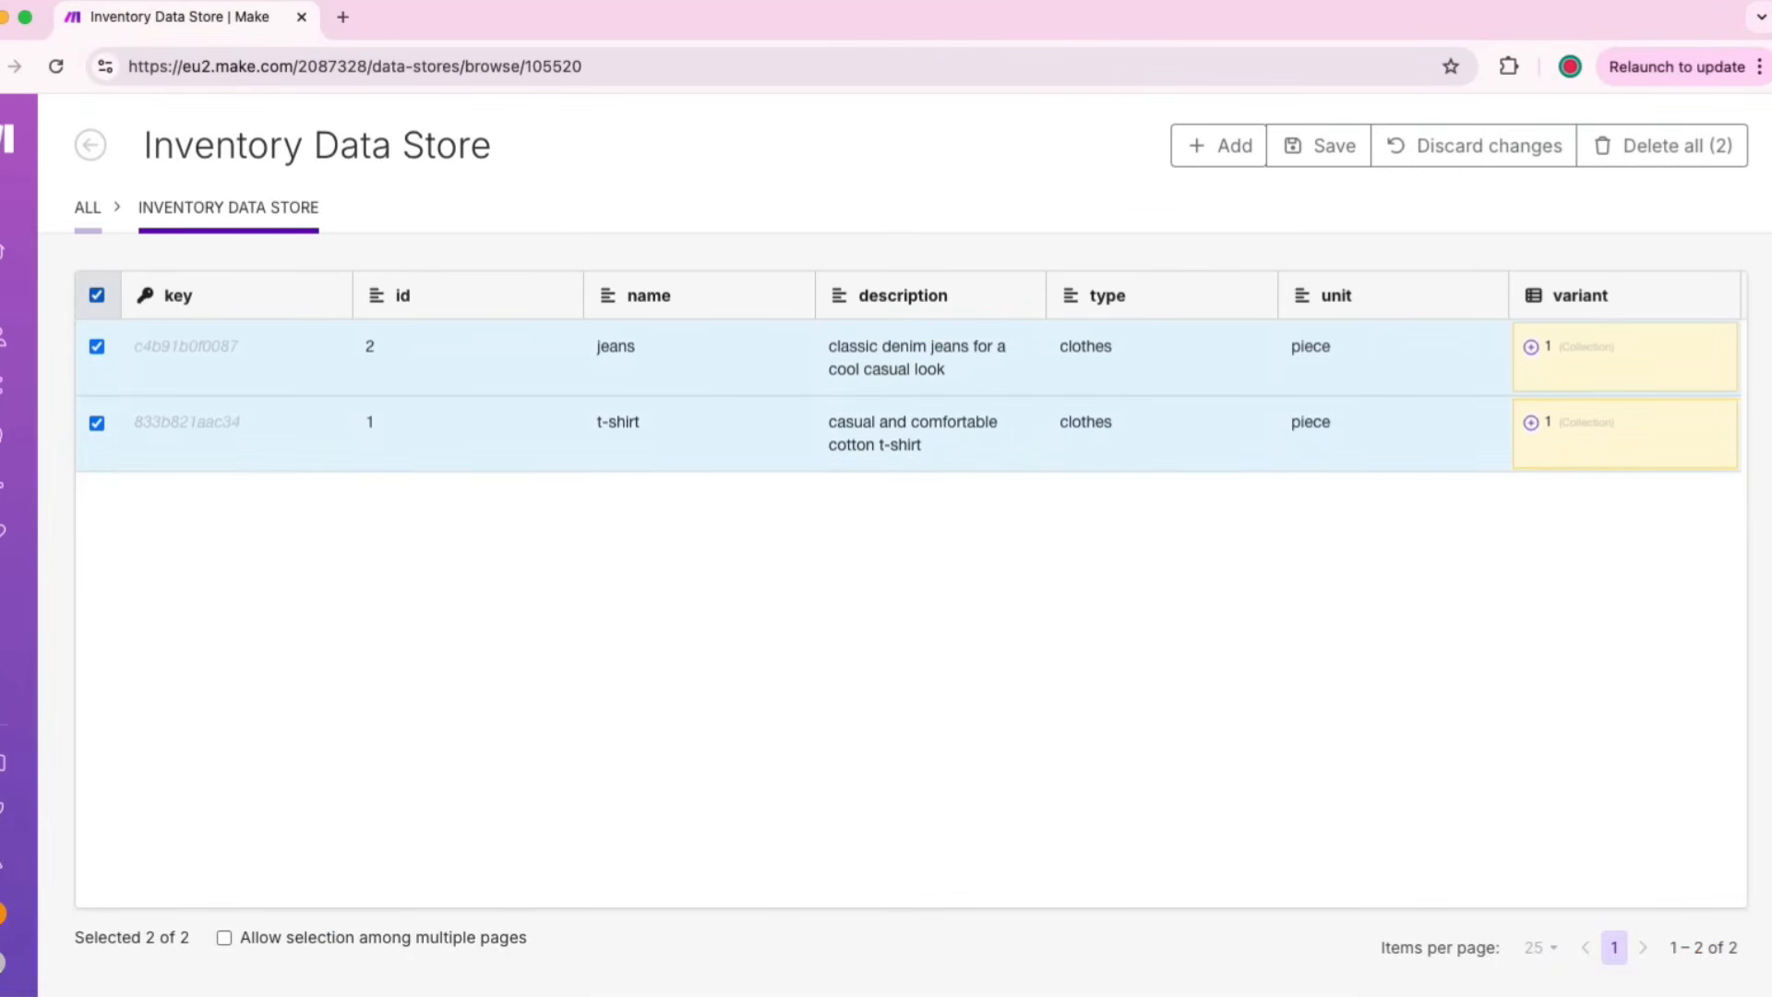
click(1661, 145)
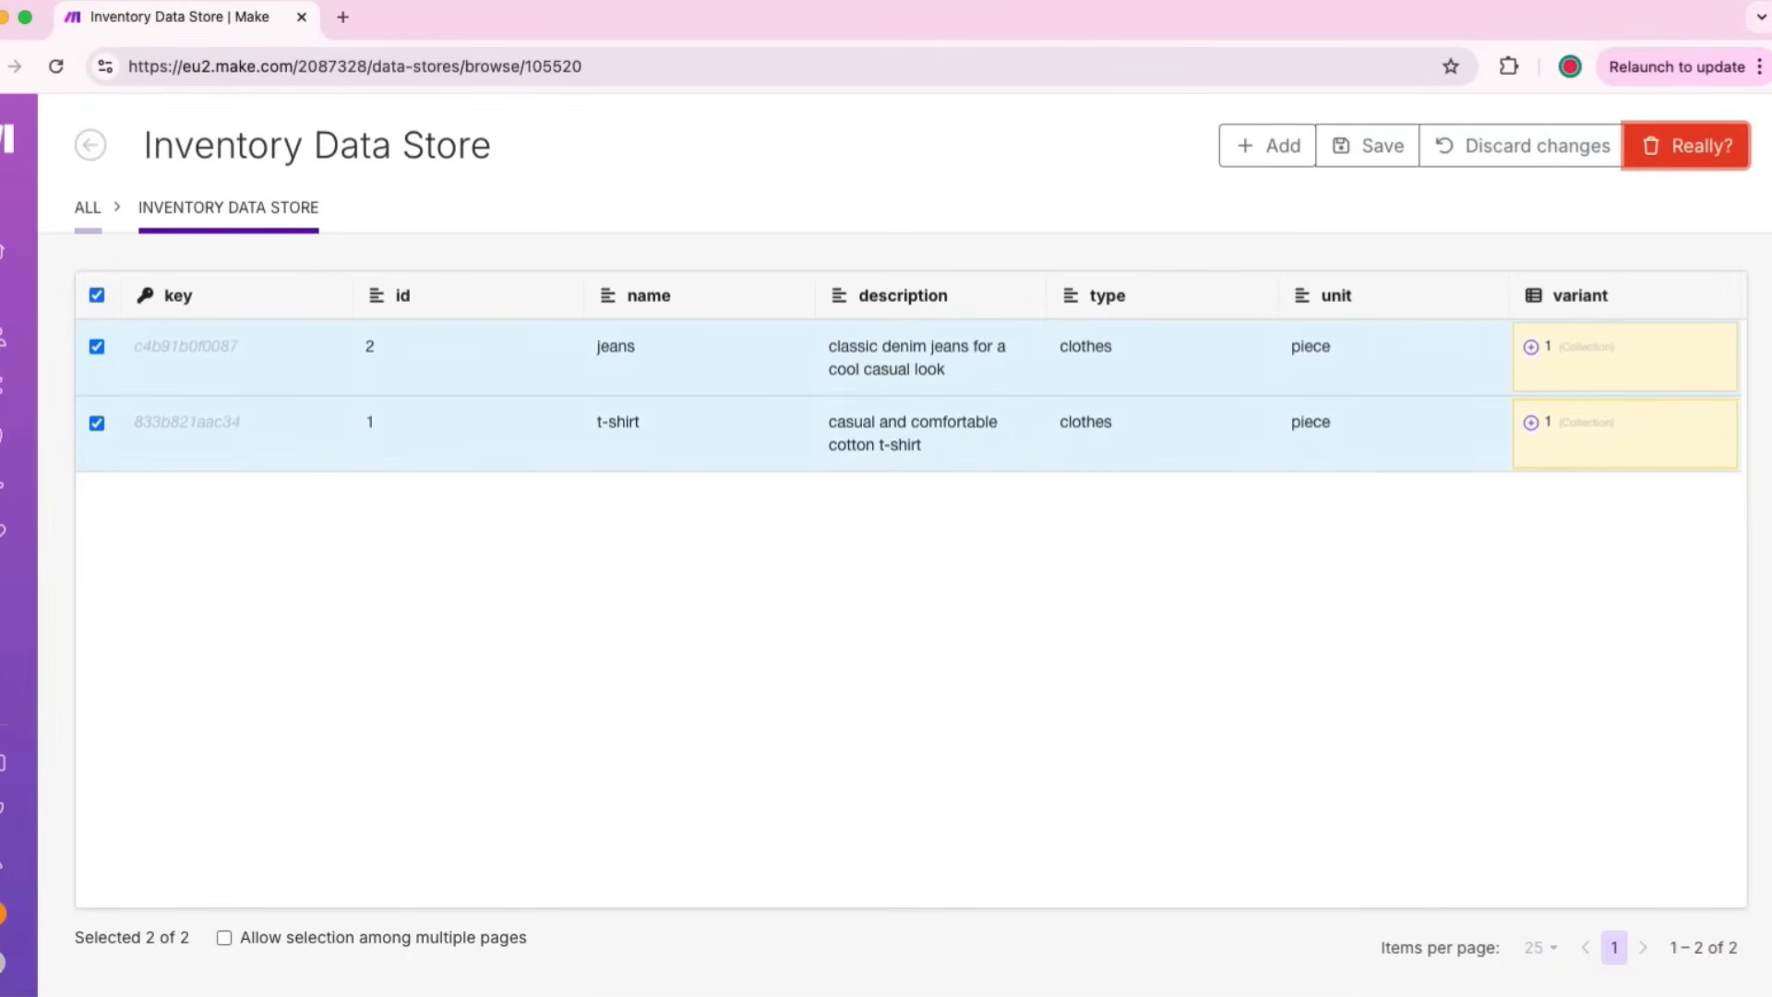
click(1675, 145)
click(1099, 287)
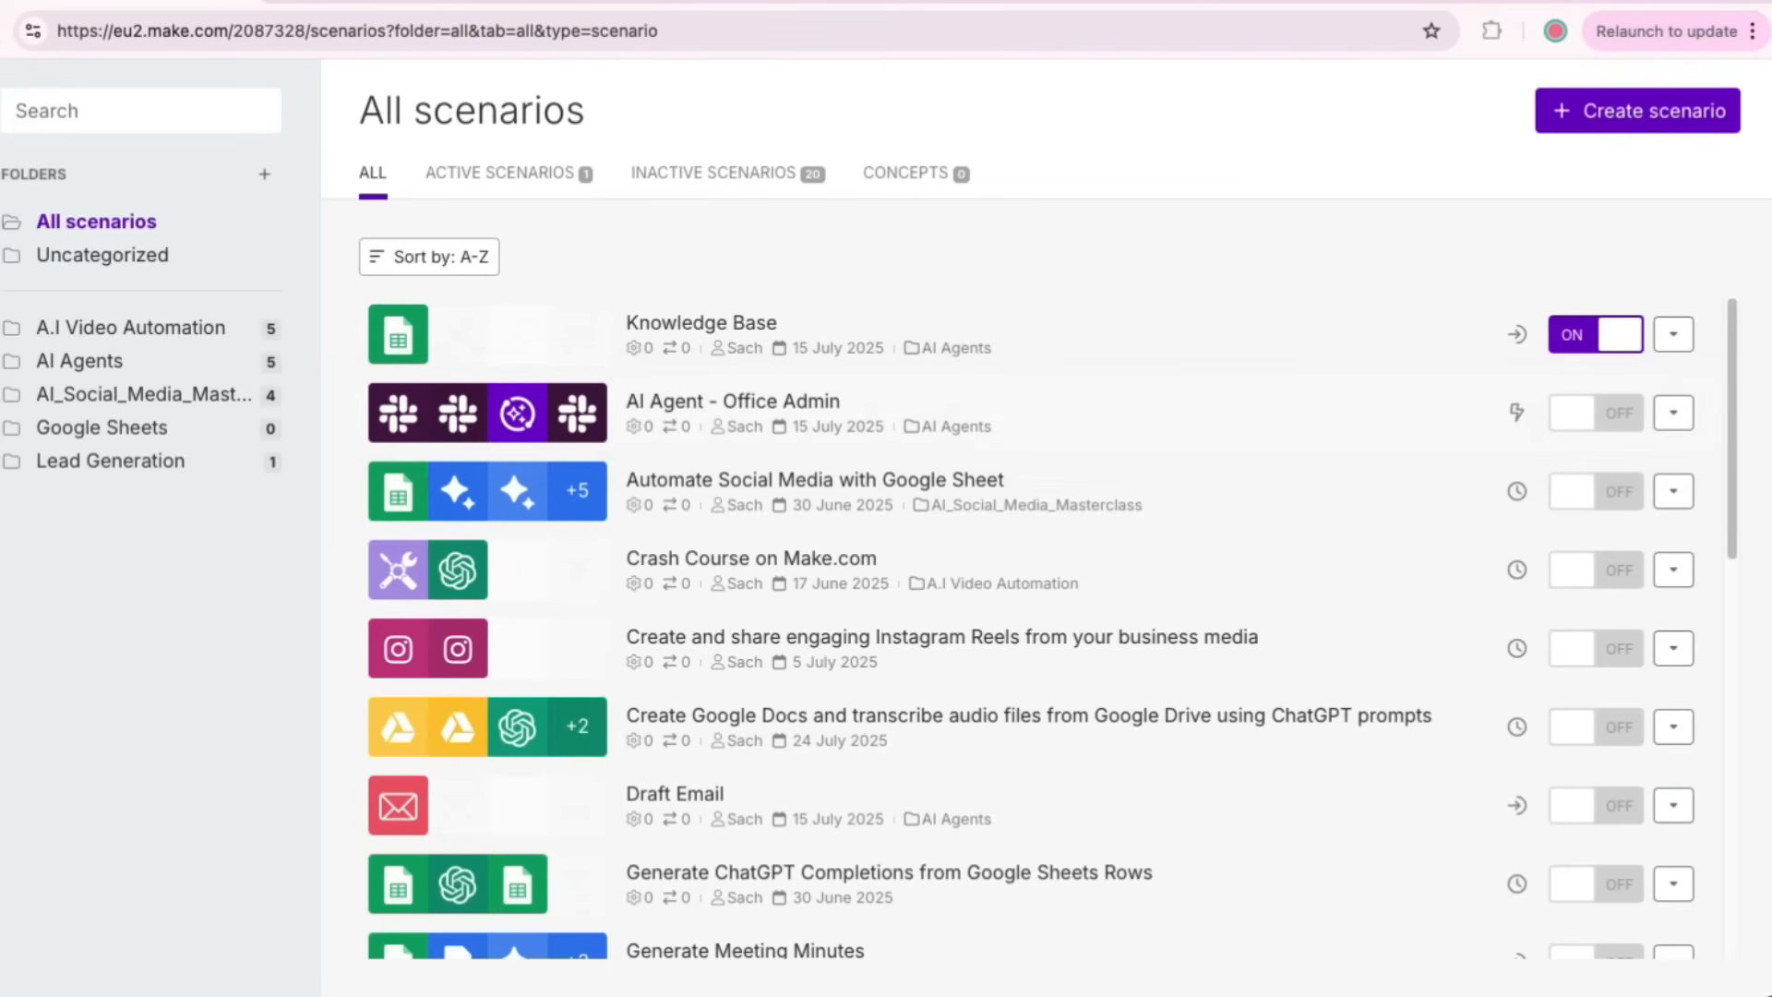
Step: Create a new scenario that starts with a Data store Search records module
click(1638, 111)
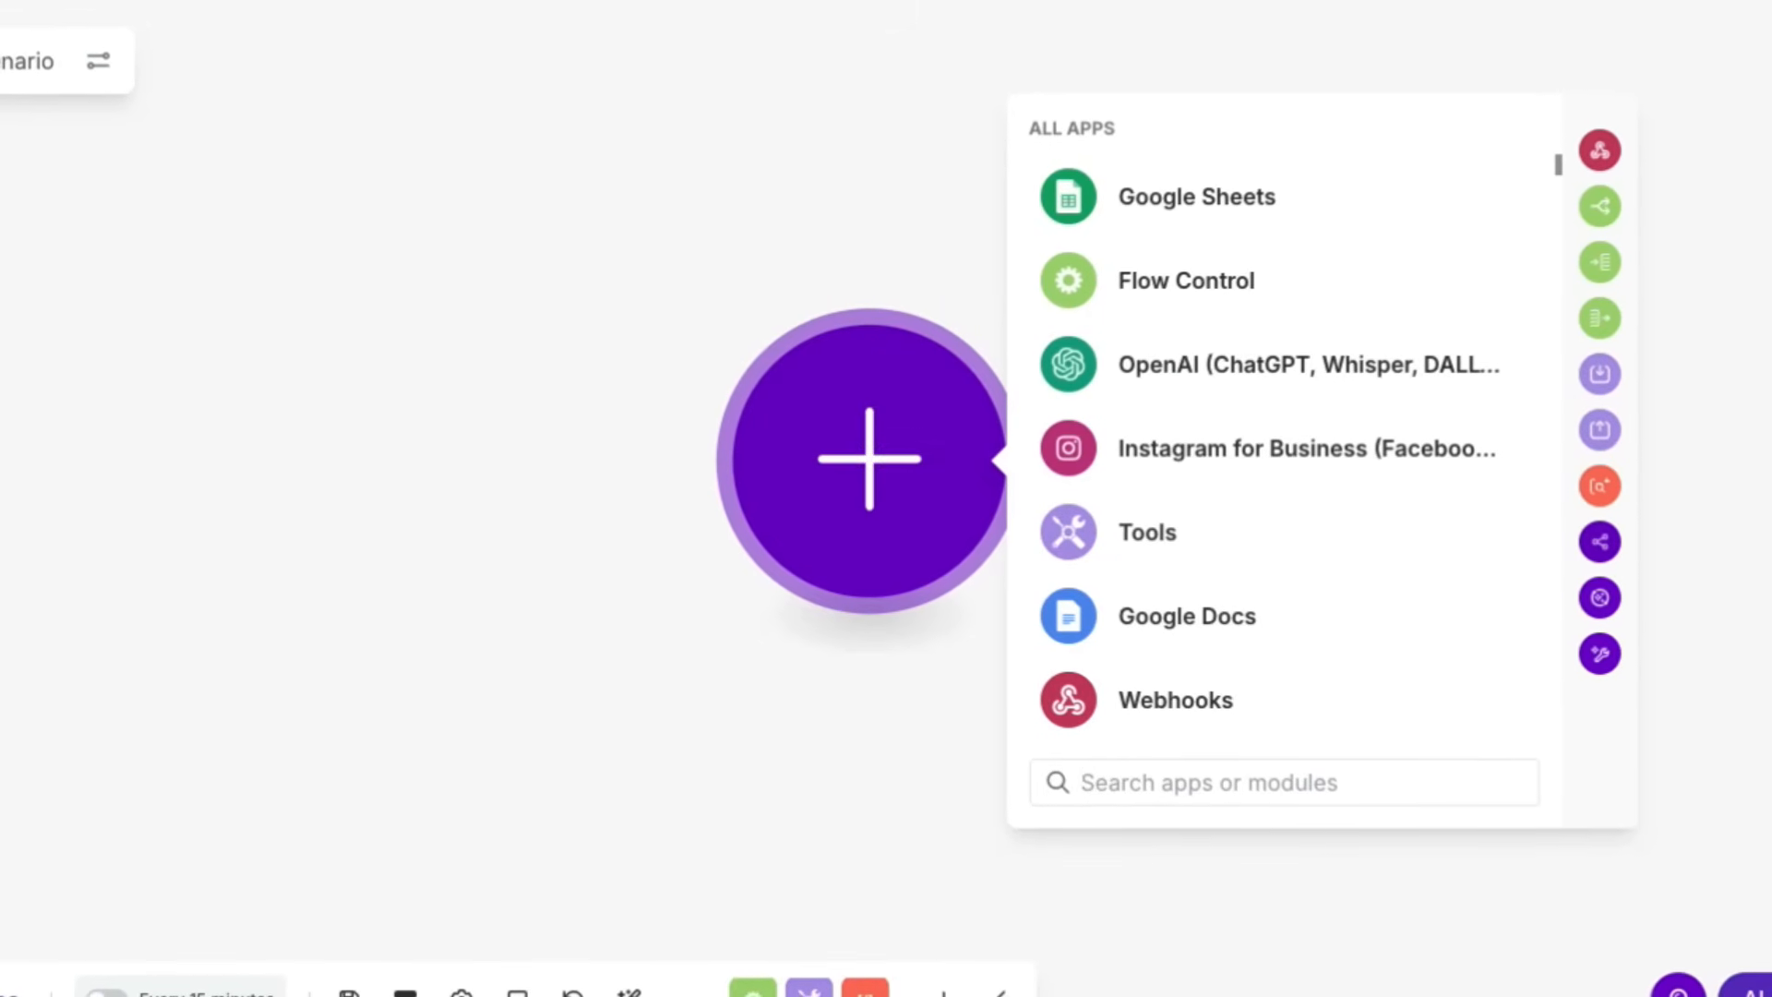
text(data)
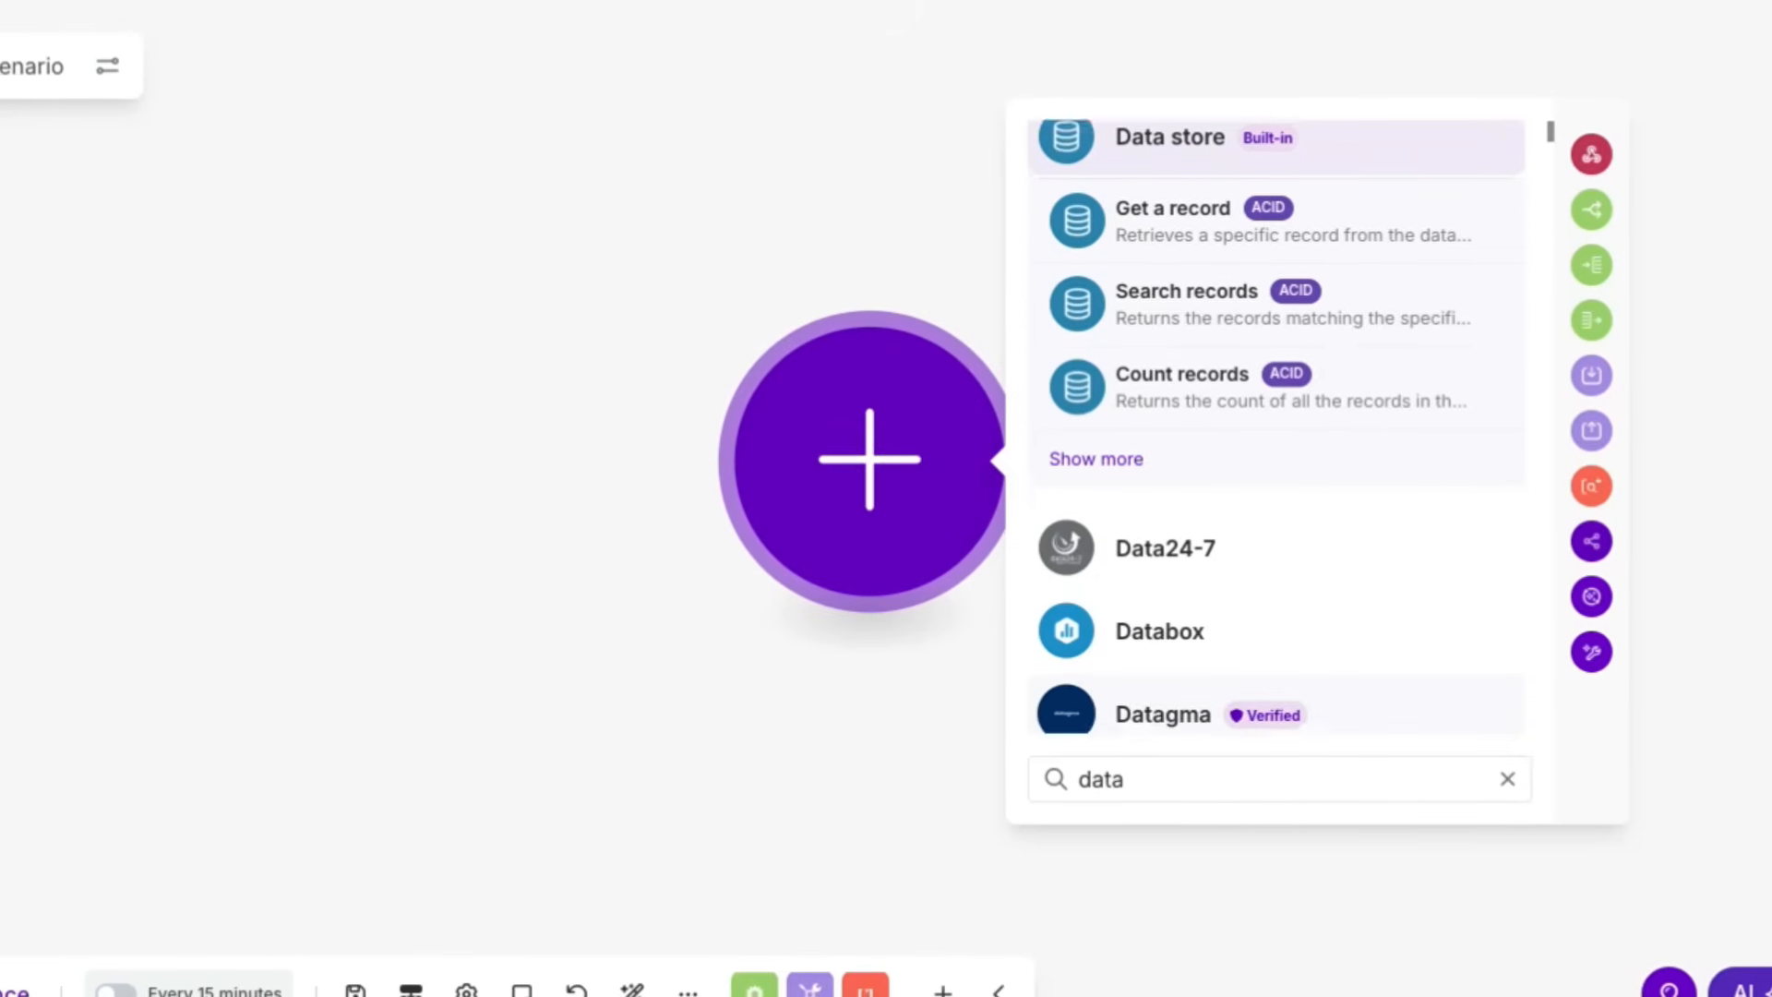
click(1186, 295)
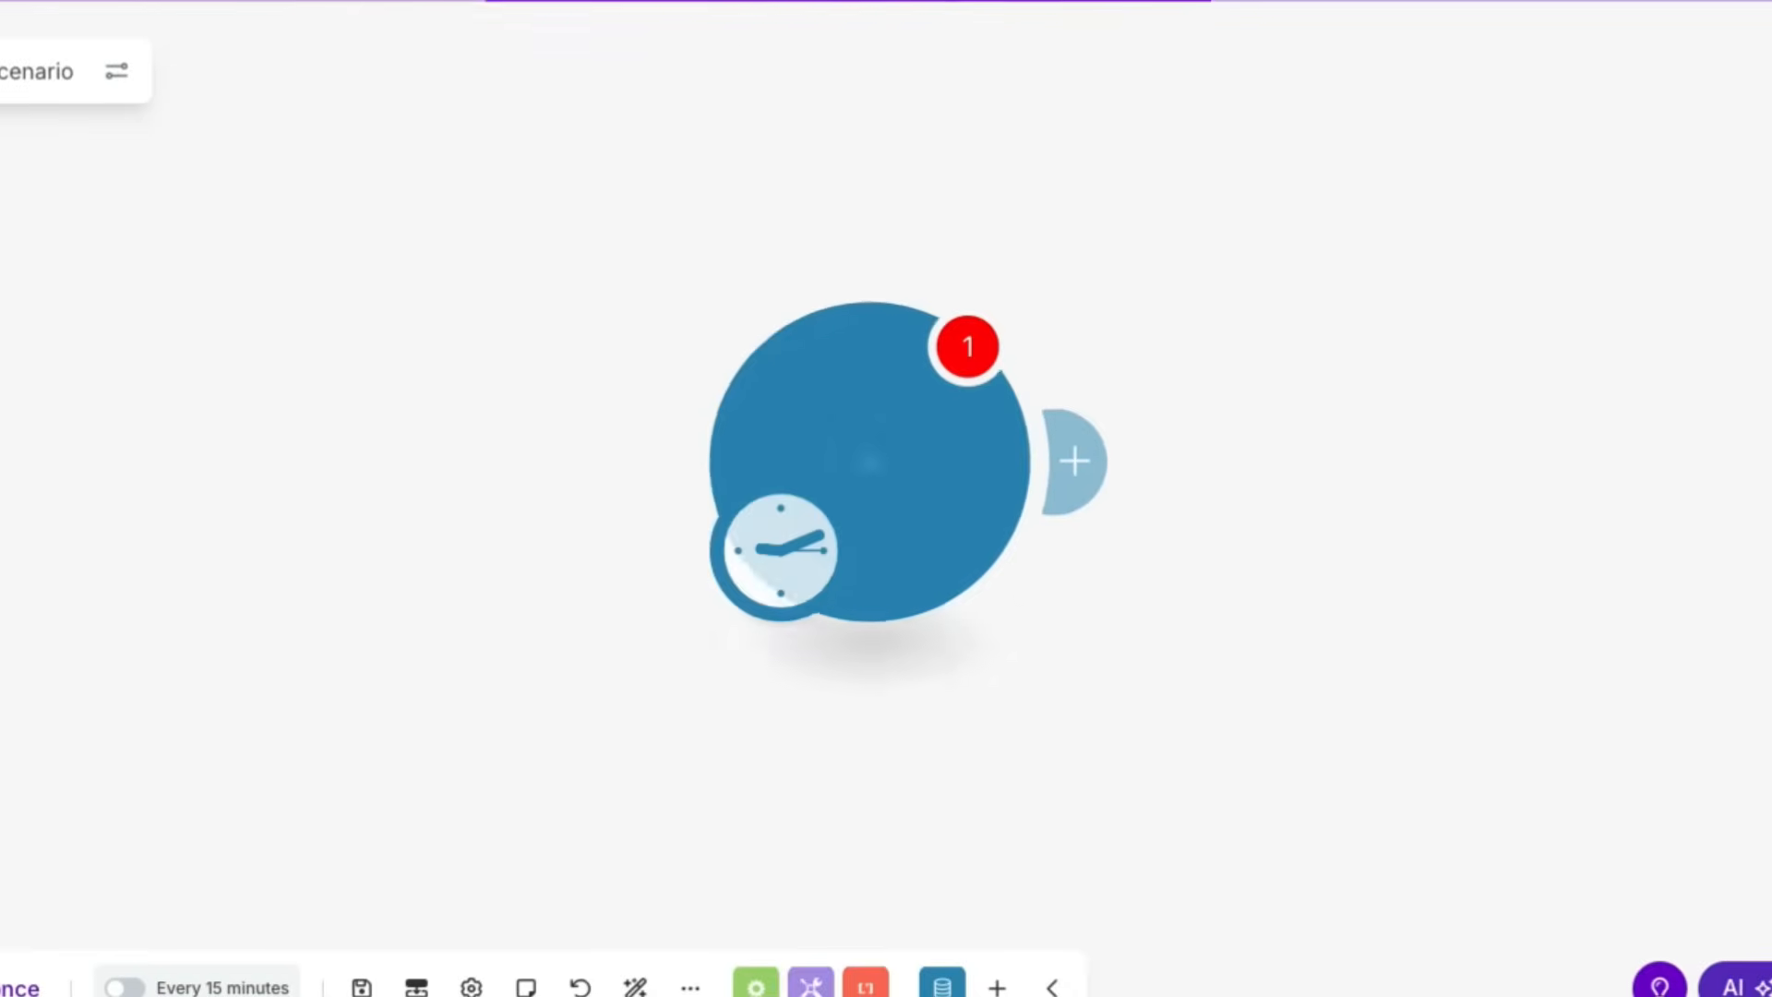
Step: Rename the scenario Inventory Alert and choose Inventory Data Store as the Search records module's data store
click(2, 72)
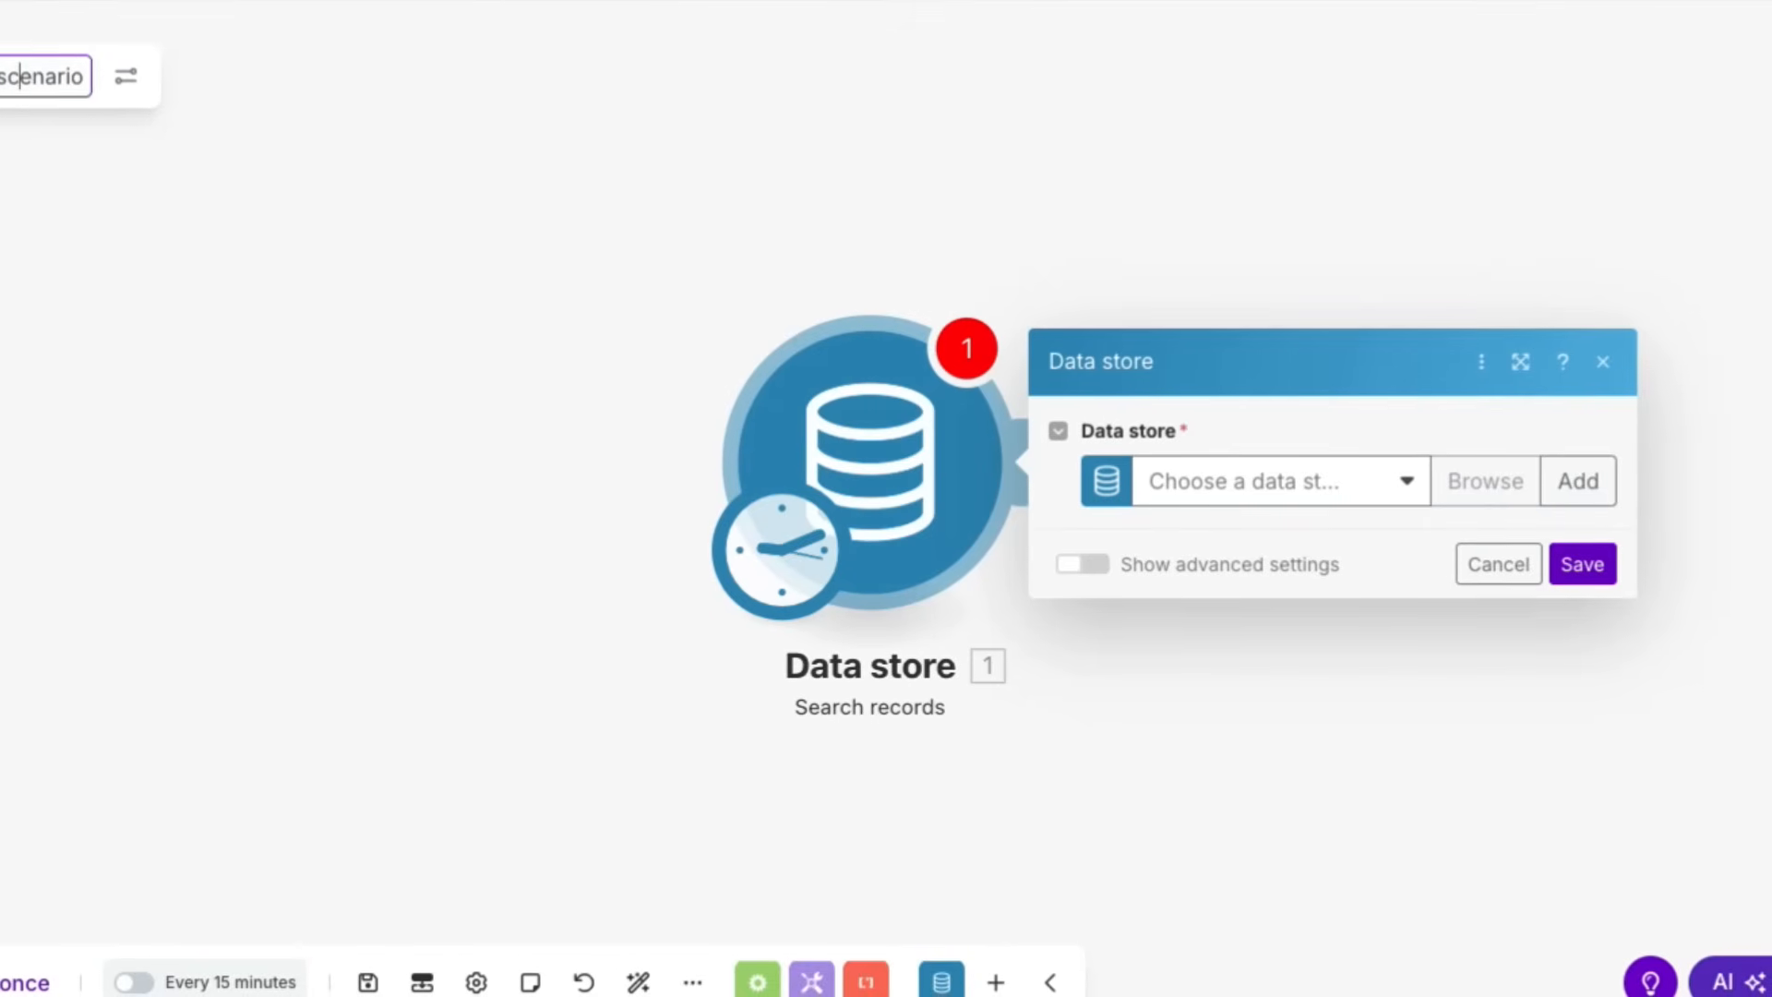
key(ctrl+a)
key(BackSpace)
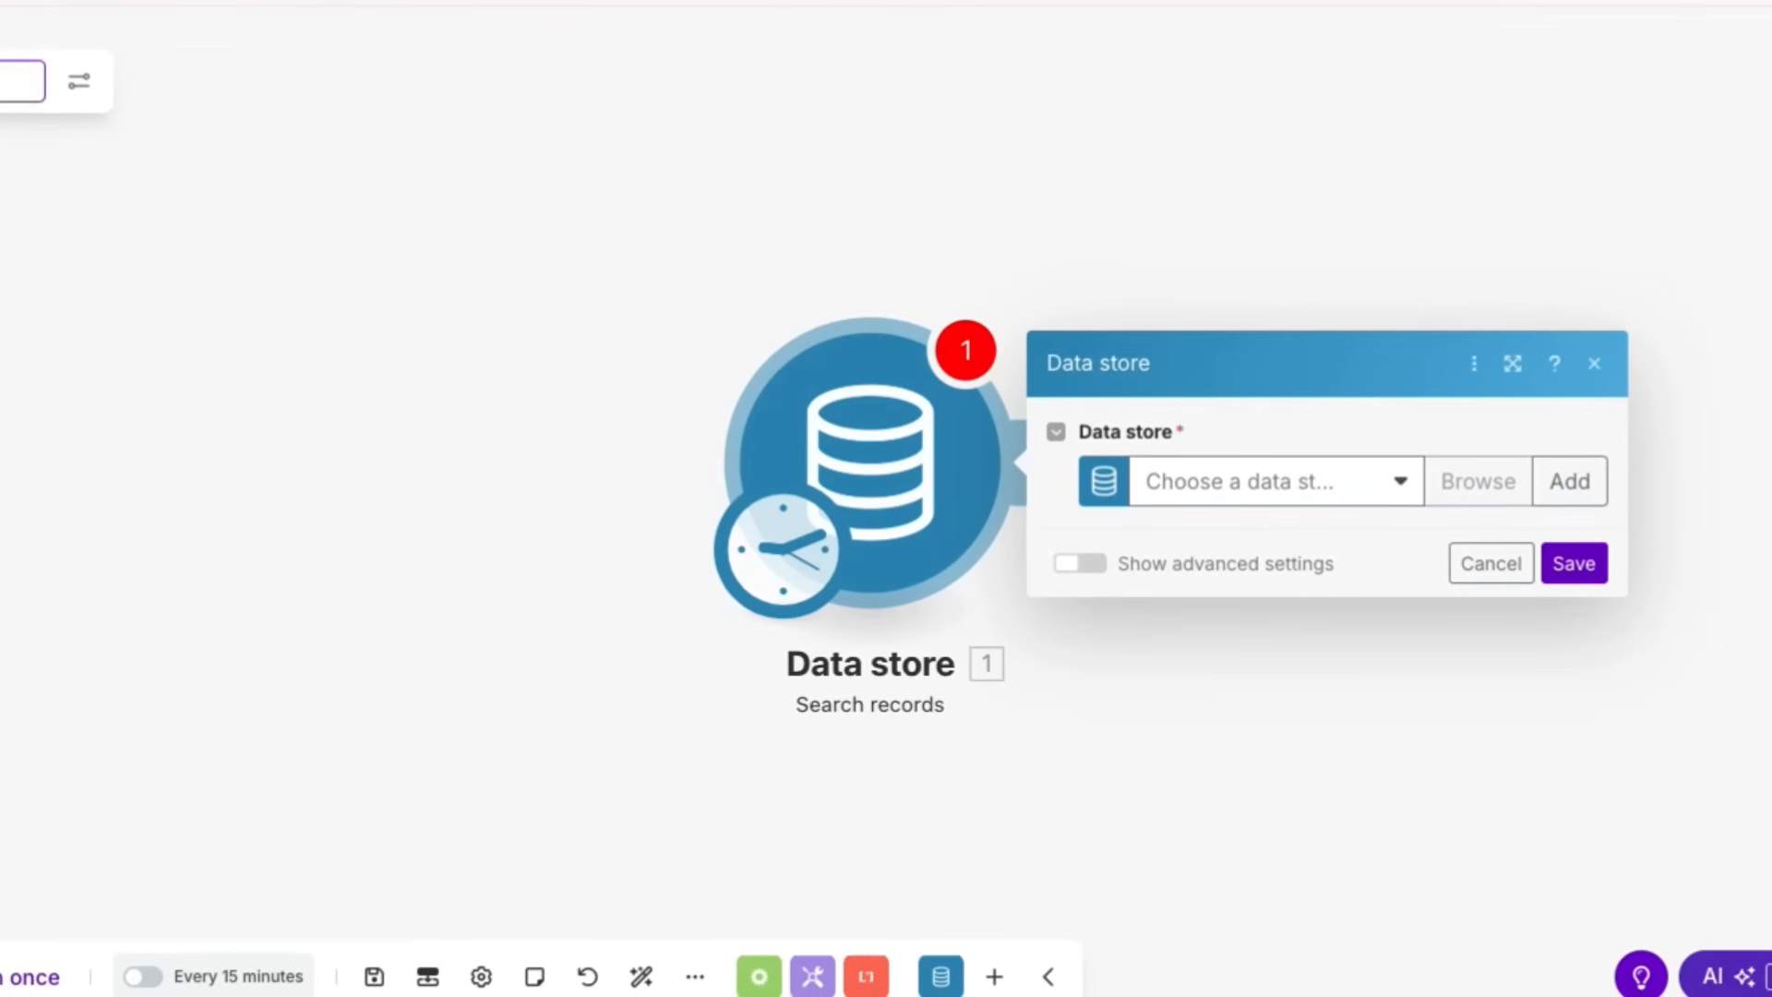
text(Inventory Alert)
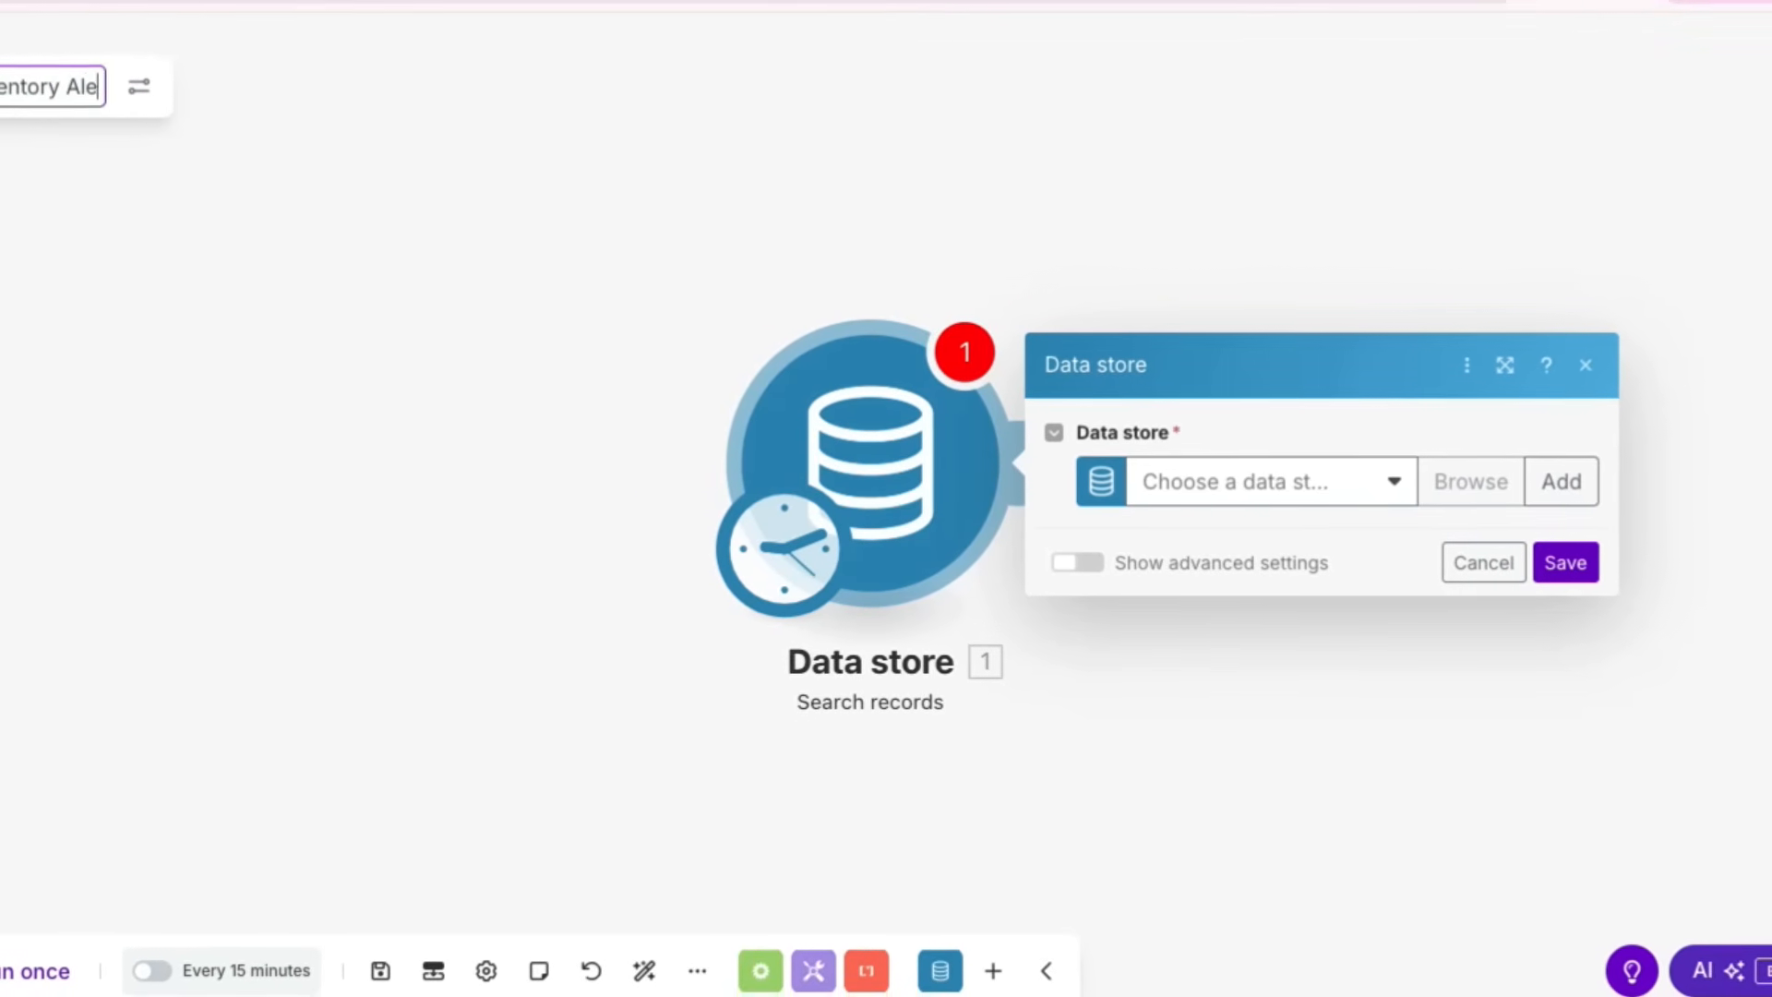
click(1269, 481)
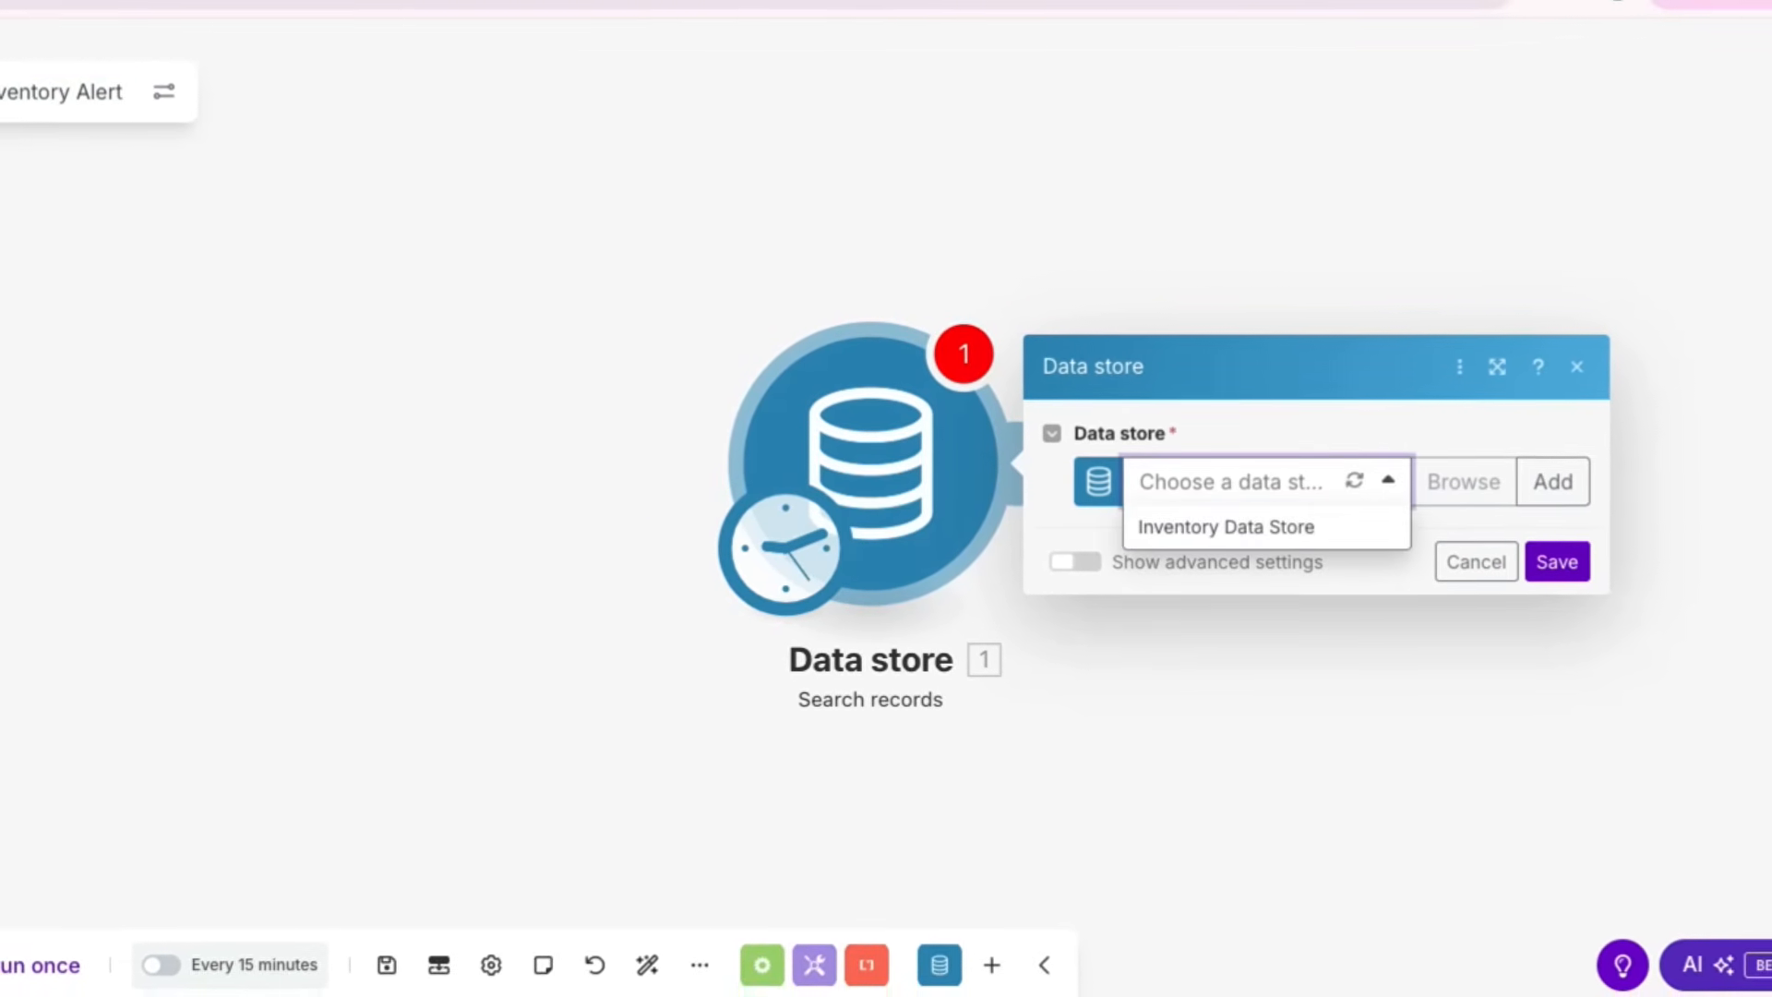
click(1225, 527)
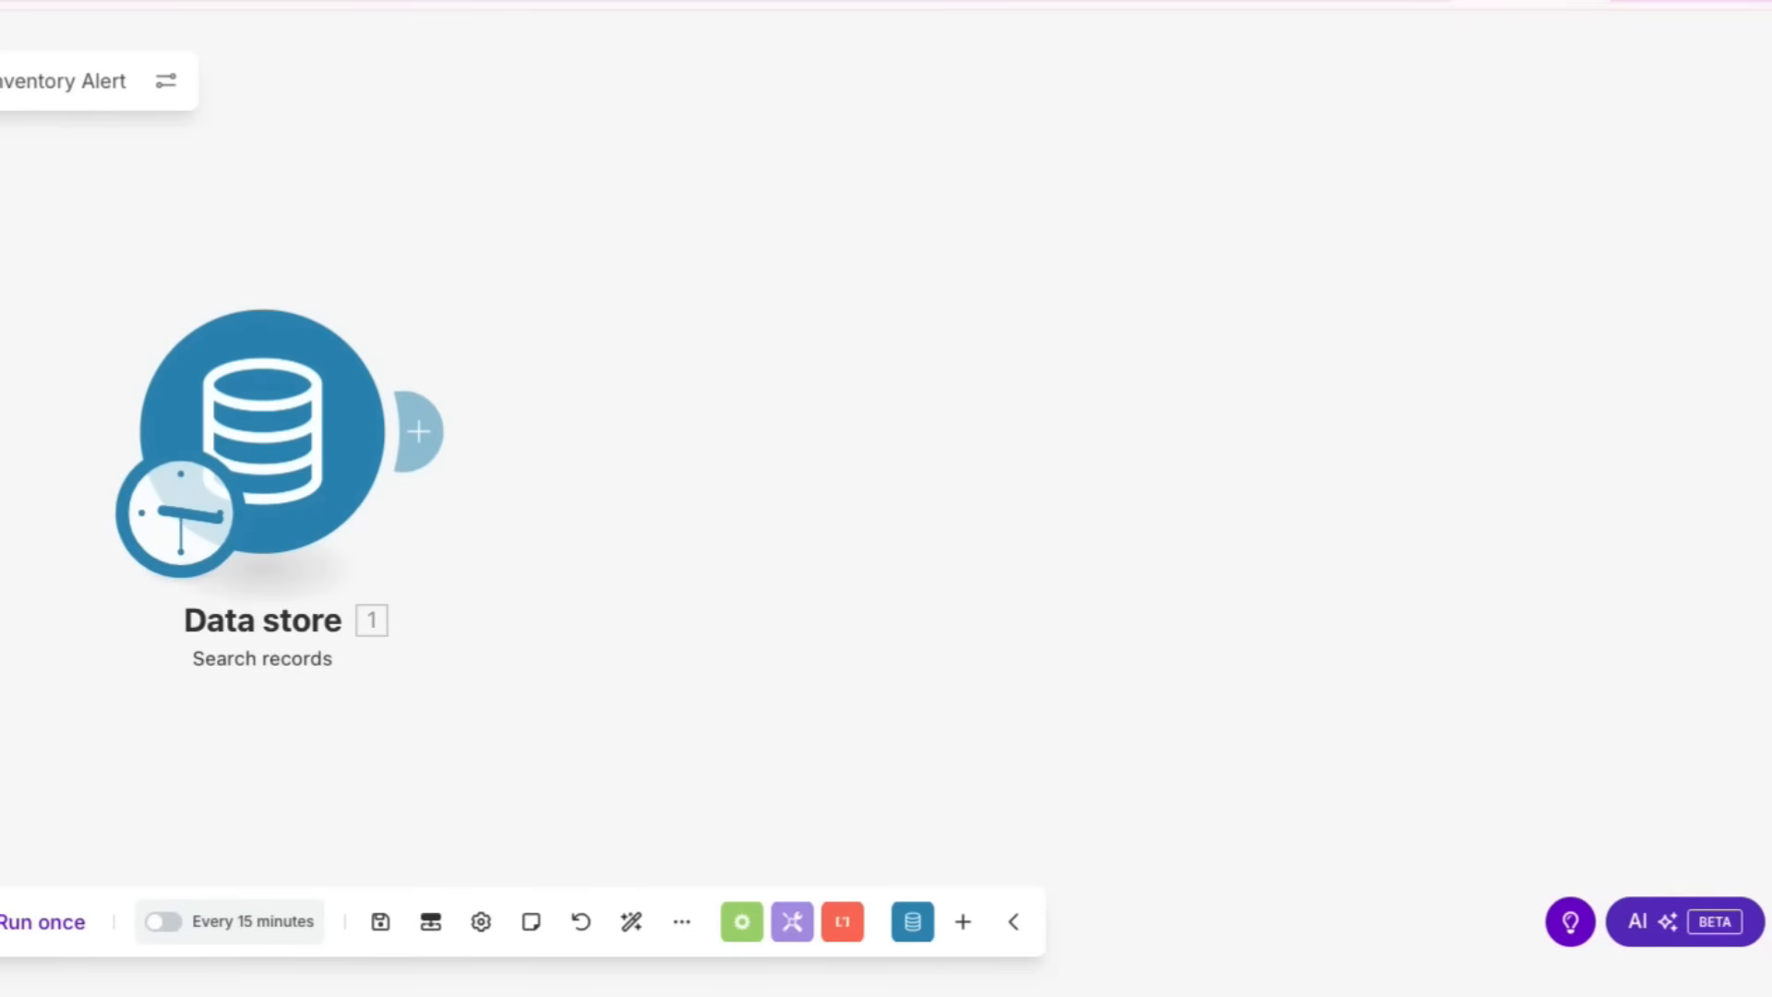
Step: Add a Flow Control Router after the Data store module
click(418, 430)
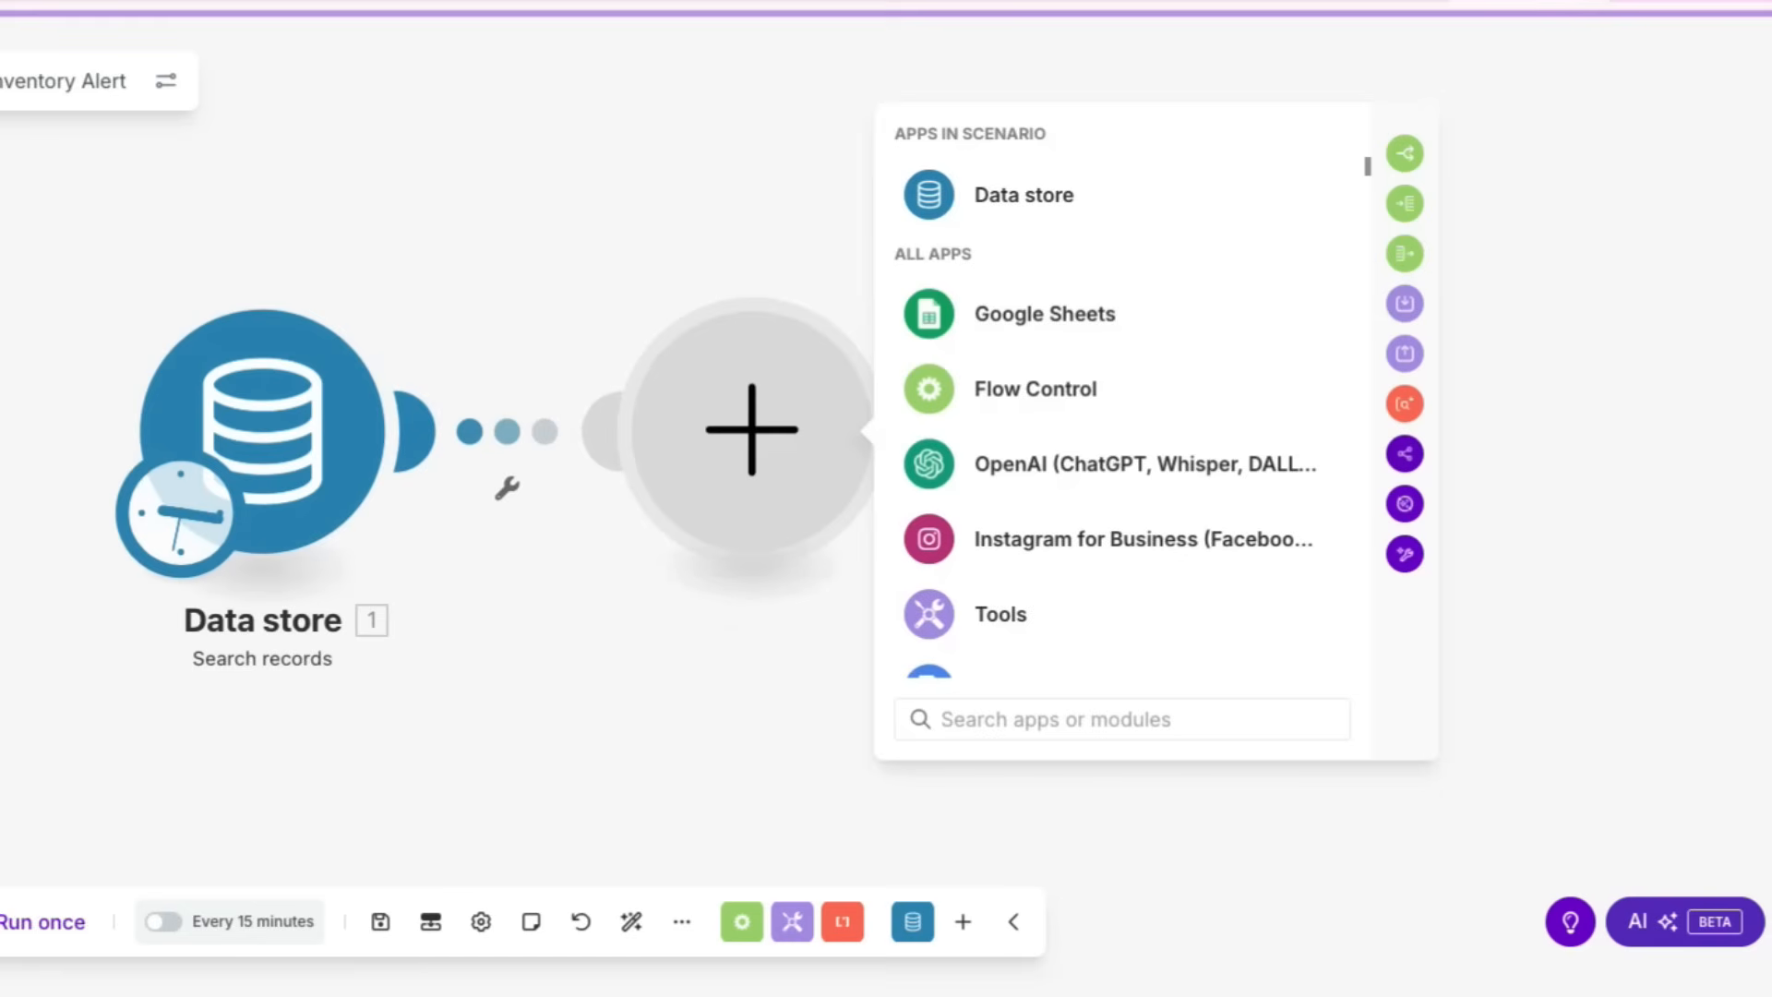
text(R)
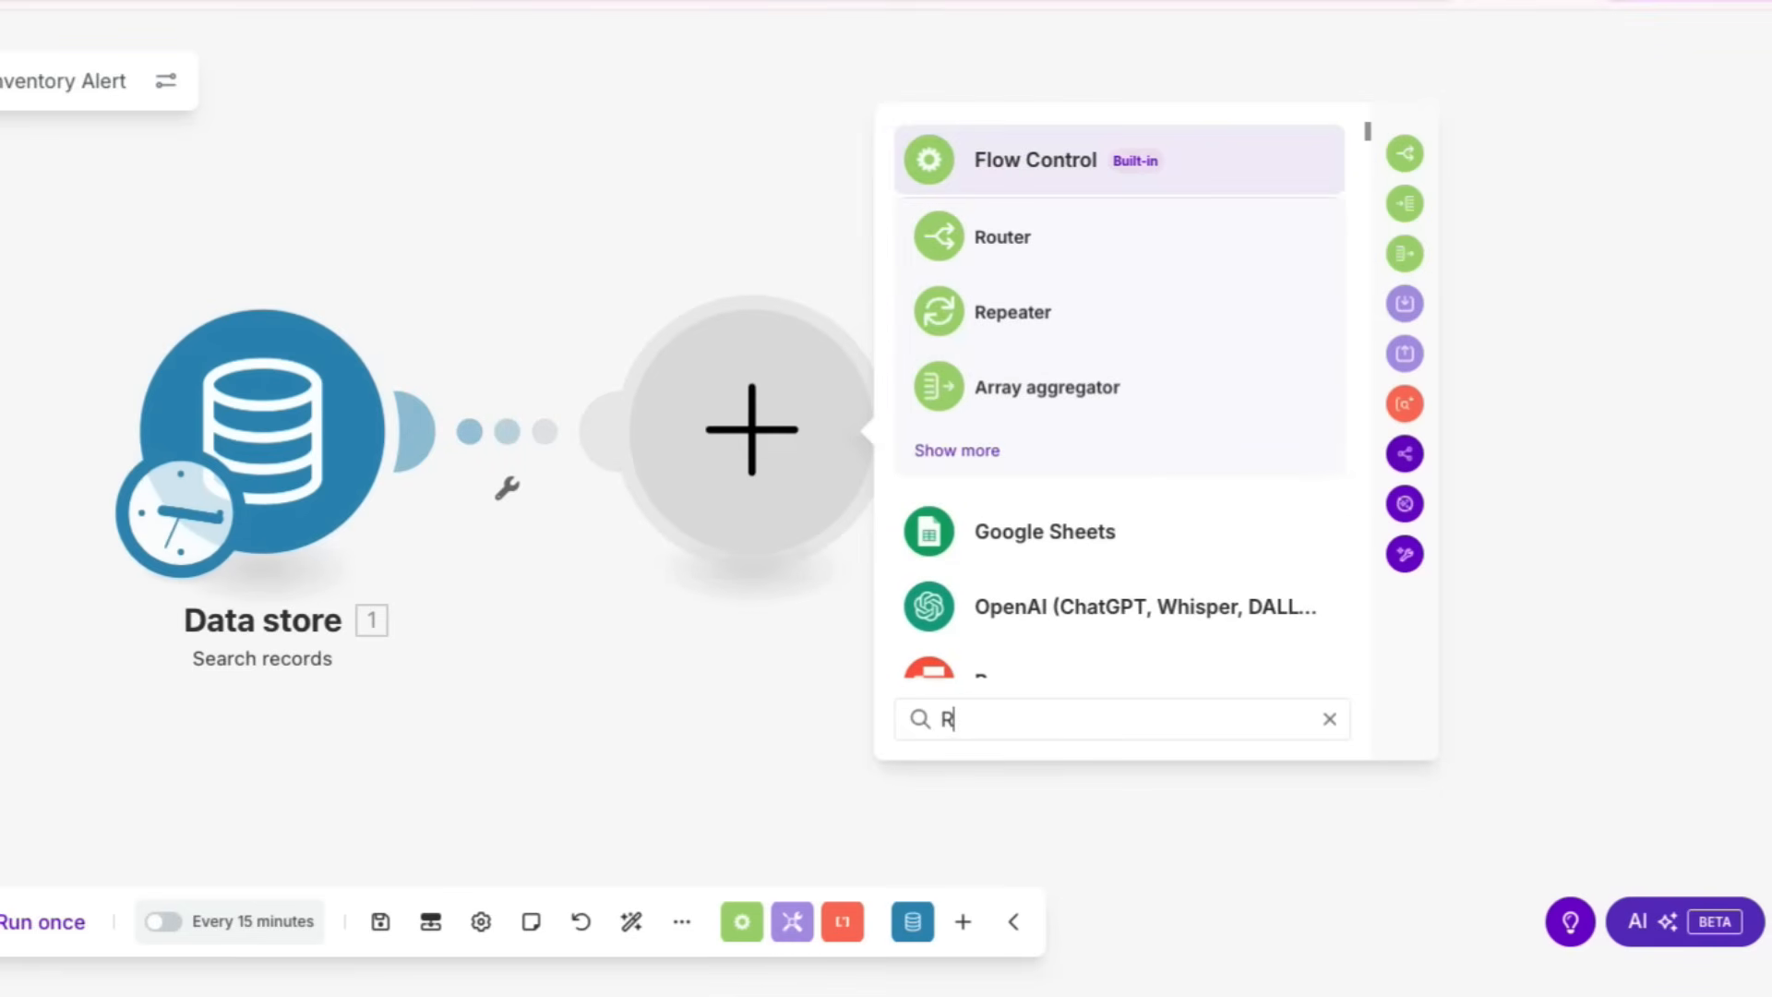
text(outer)
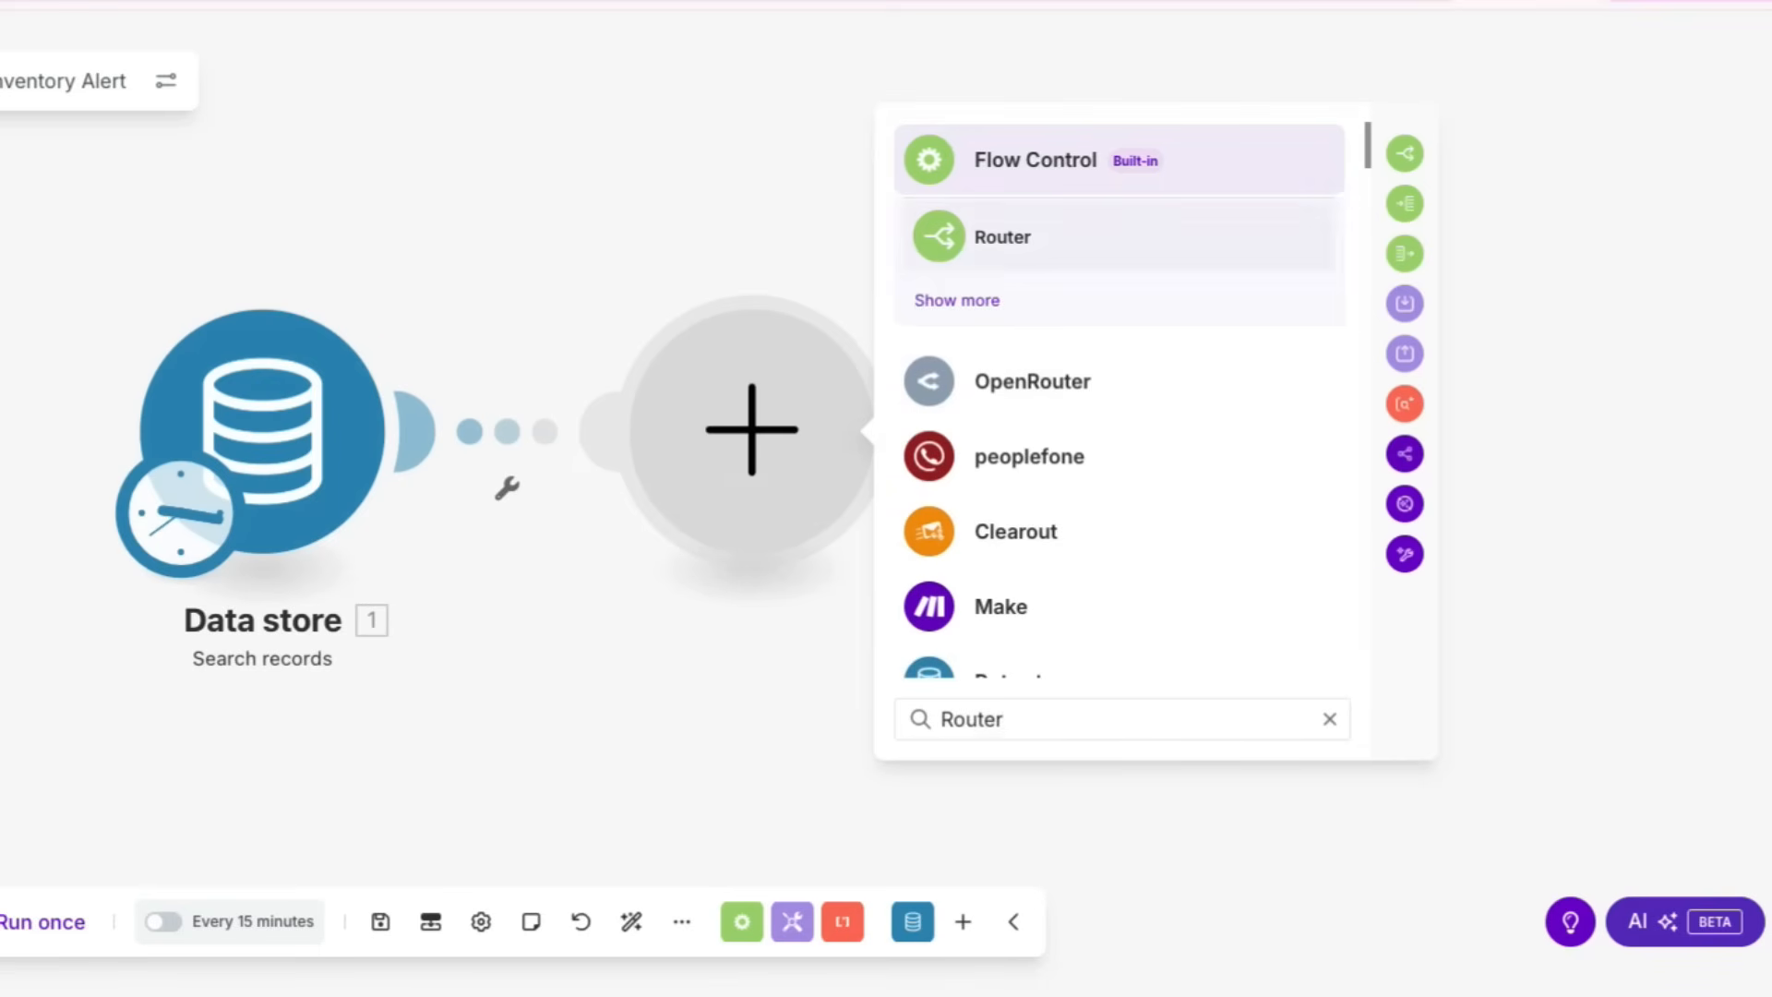
click(1118, 238)
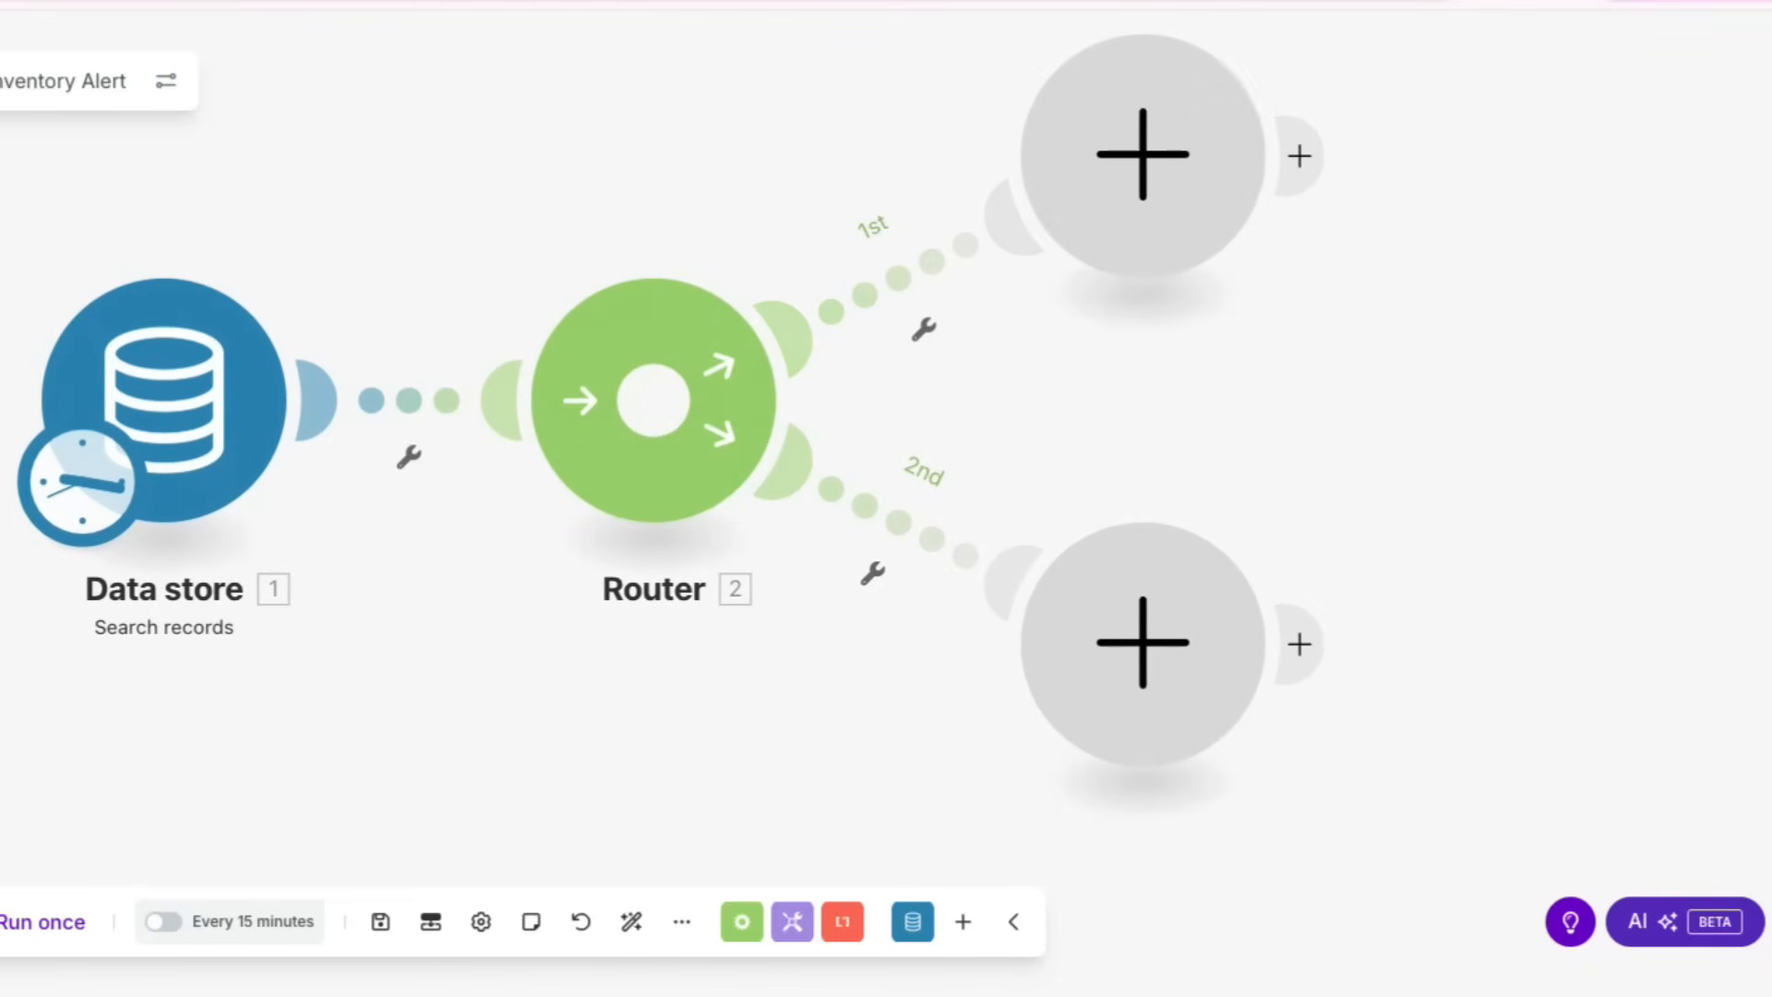
Step: Set up a filter on the router's first route with the label "Check Total Quantity"
right_click(901, 280)
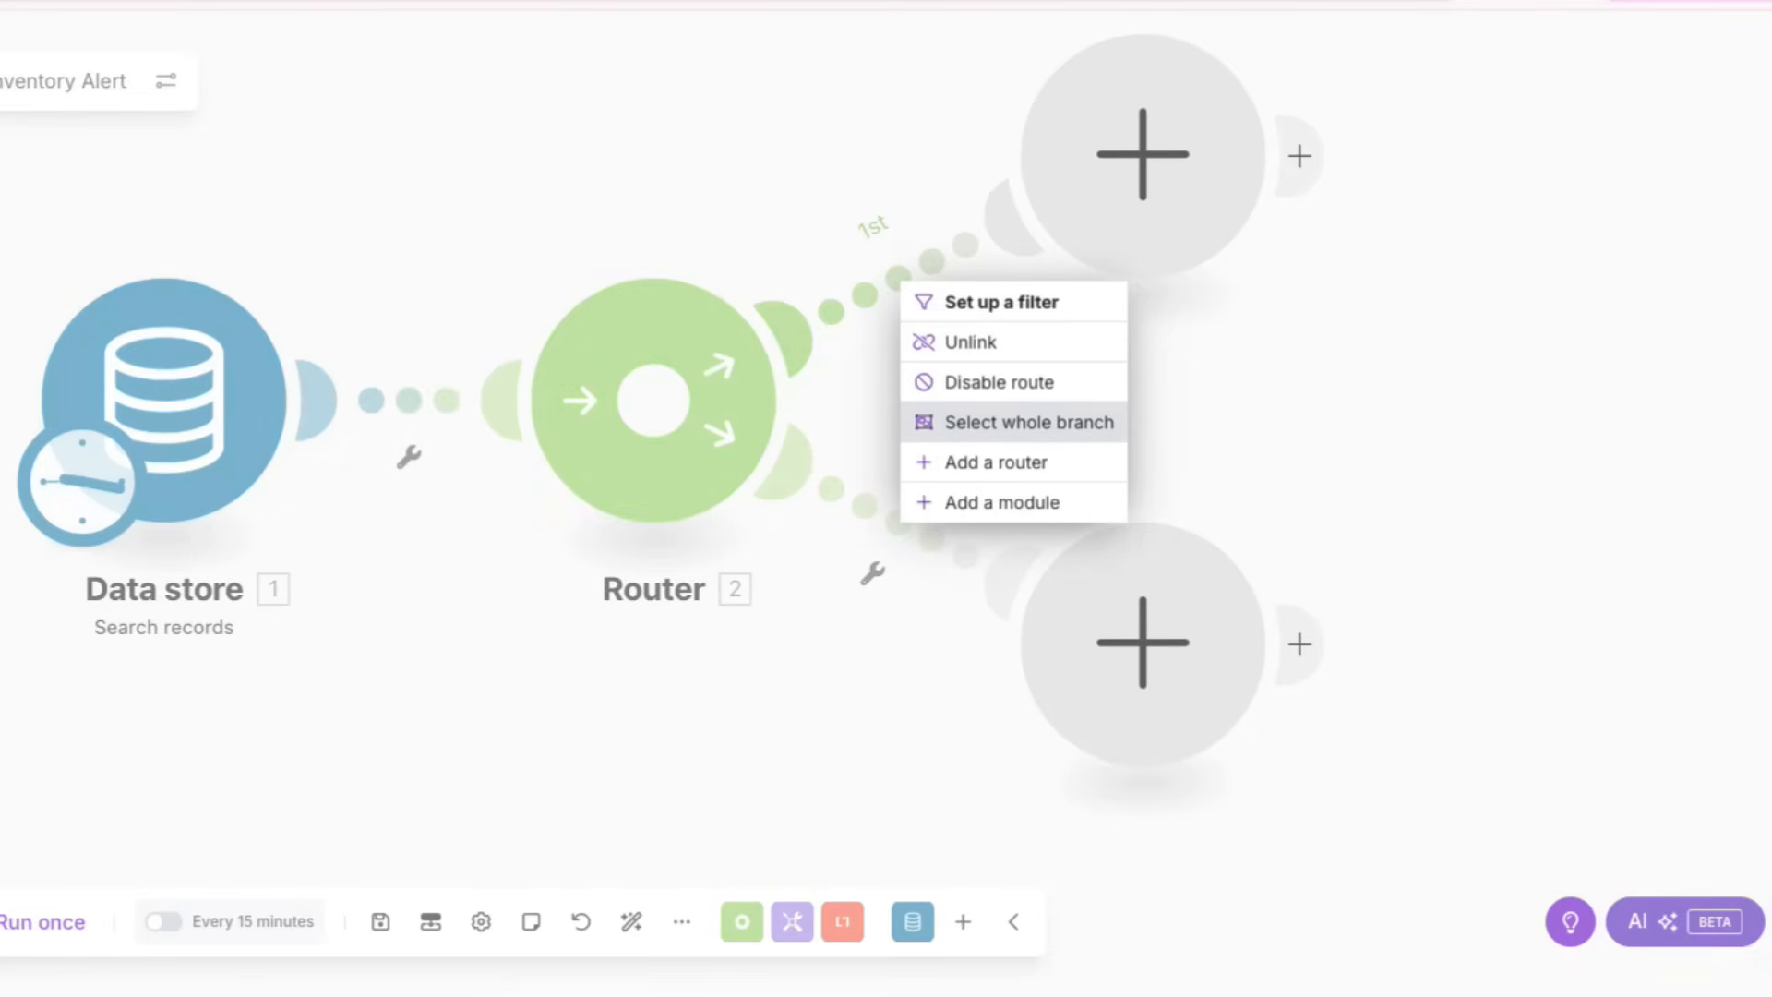
click(1001, 302)
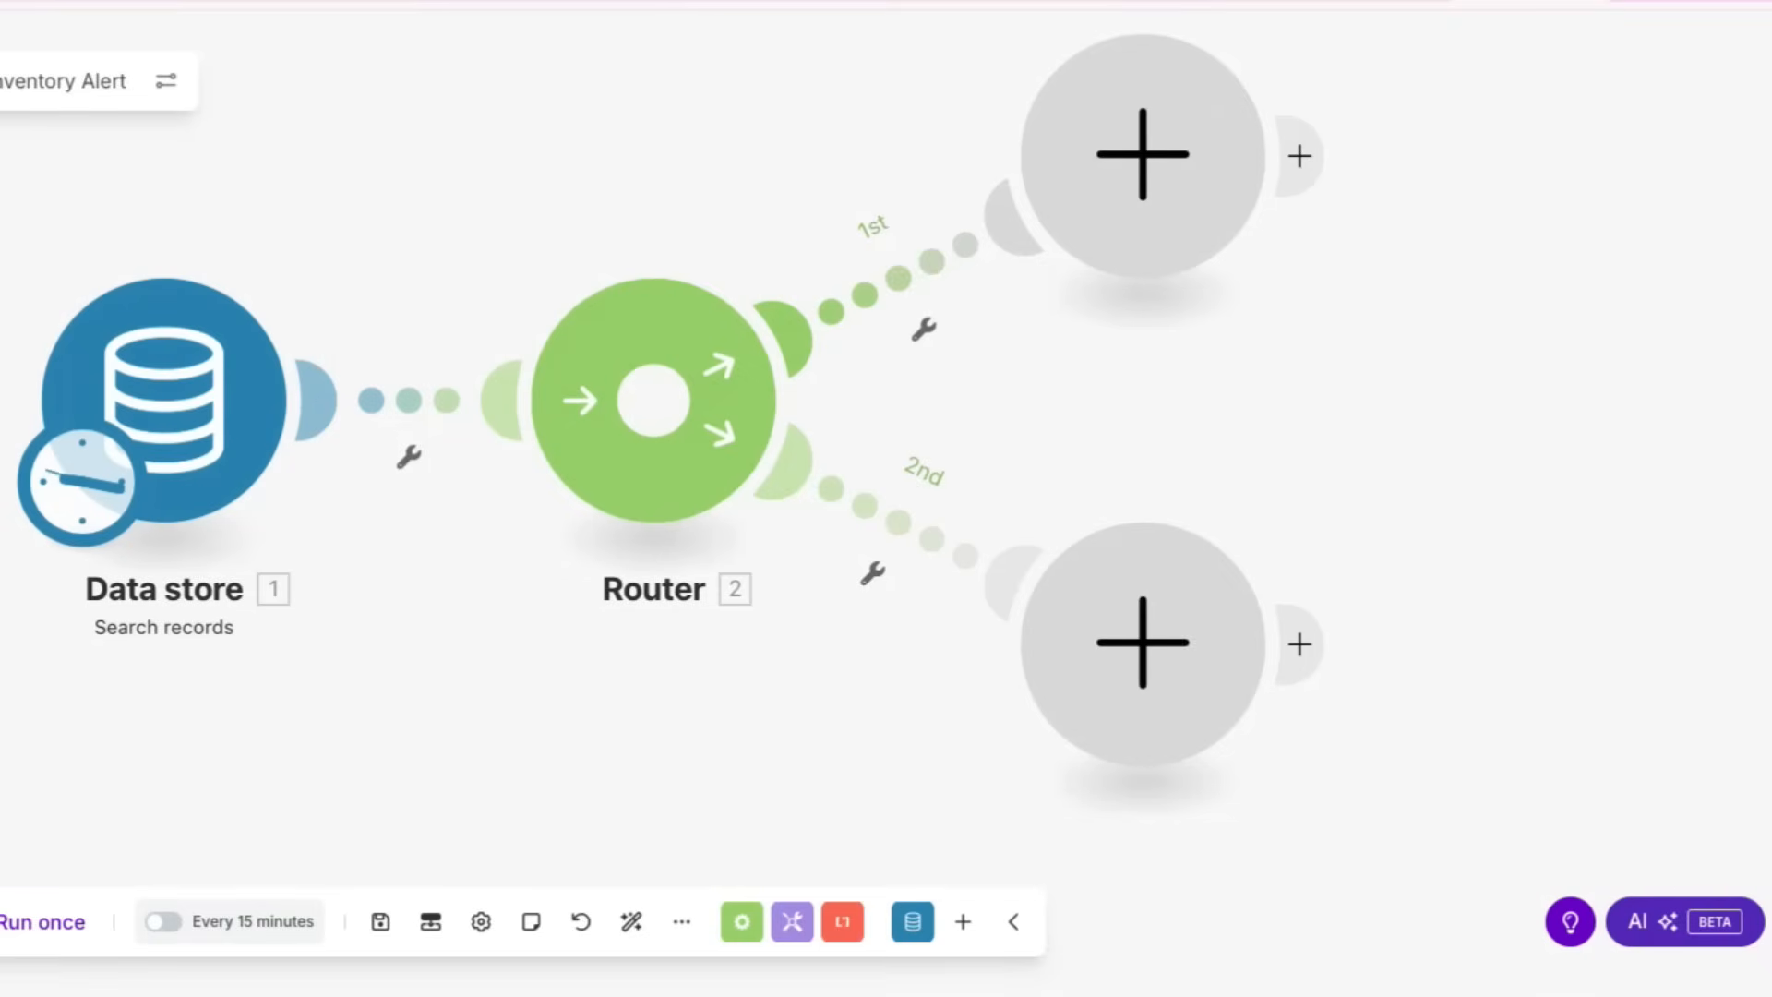
click(1260, 164)
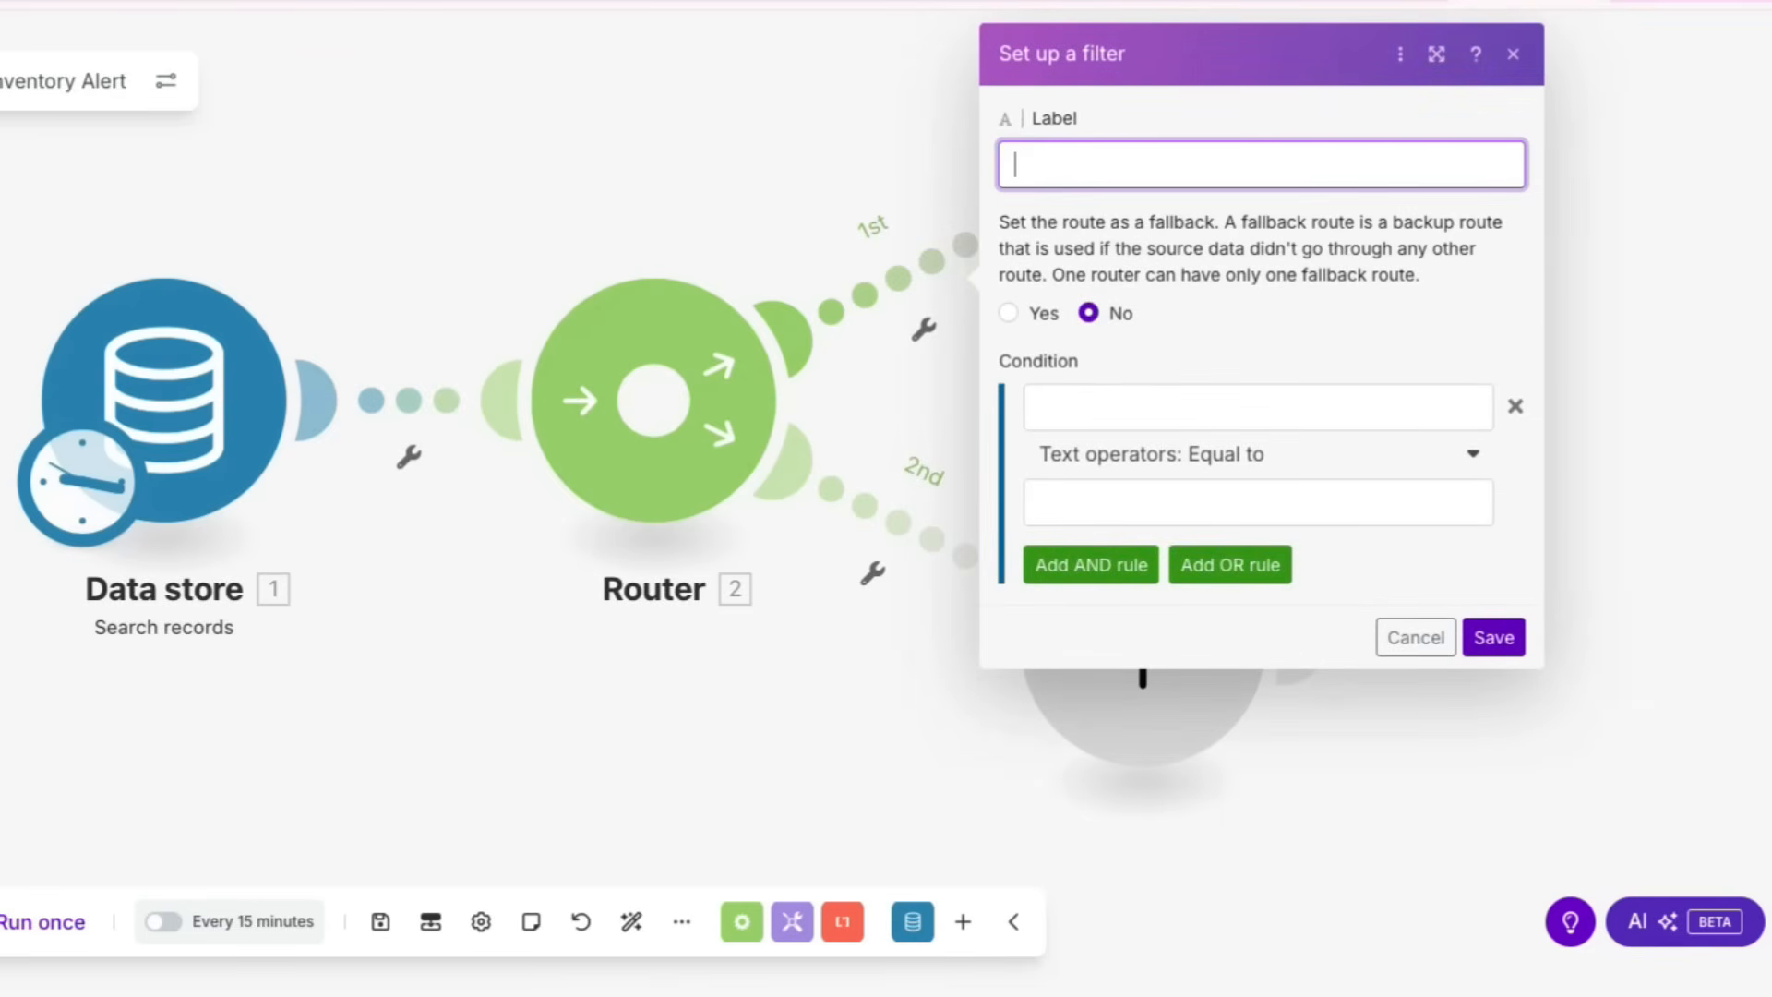
text(Check Lo)
key(BackSpace)
key(BackSpace)
text(To)
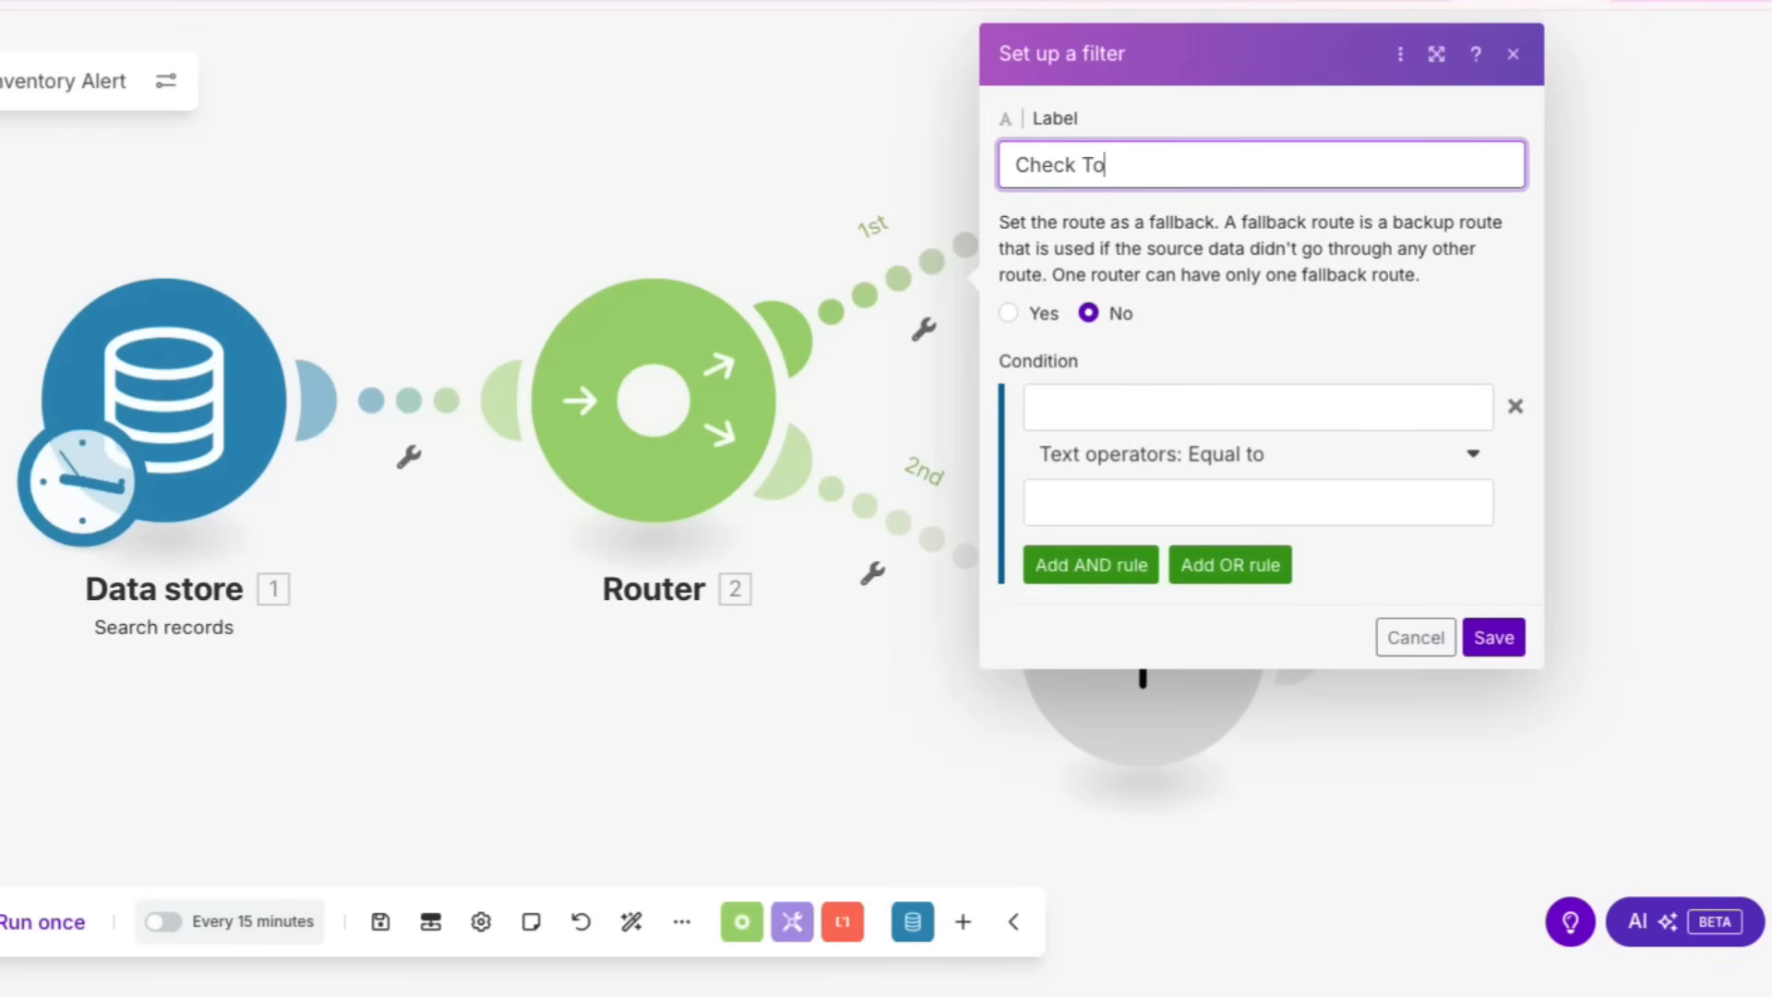
text(tal Quantity)
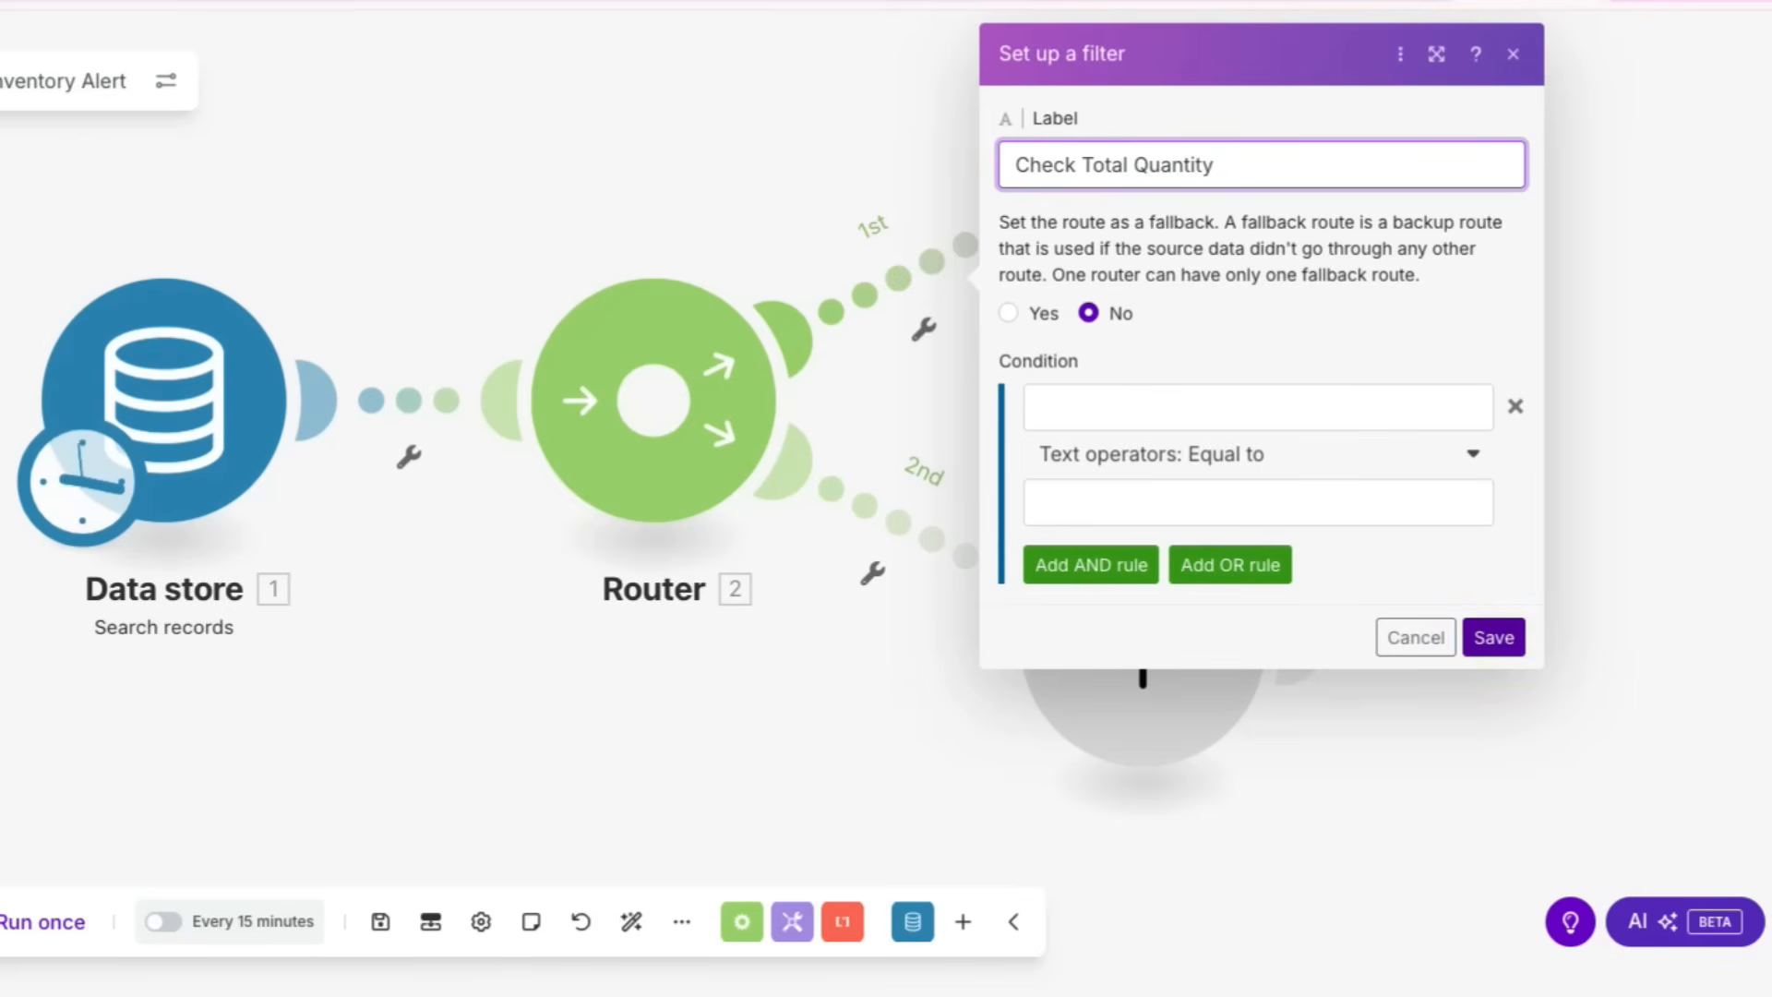
key(Return)
Step: Set up a filter on the router's second route with the label "Check individual quantity"
click(873, 572)
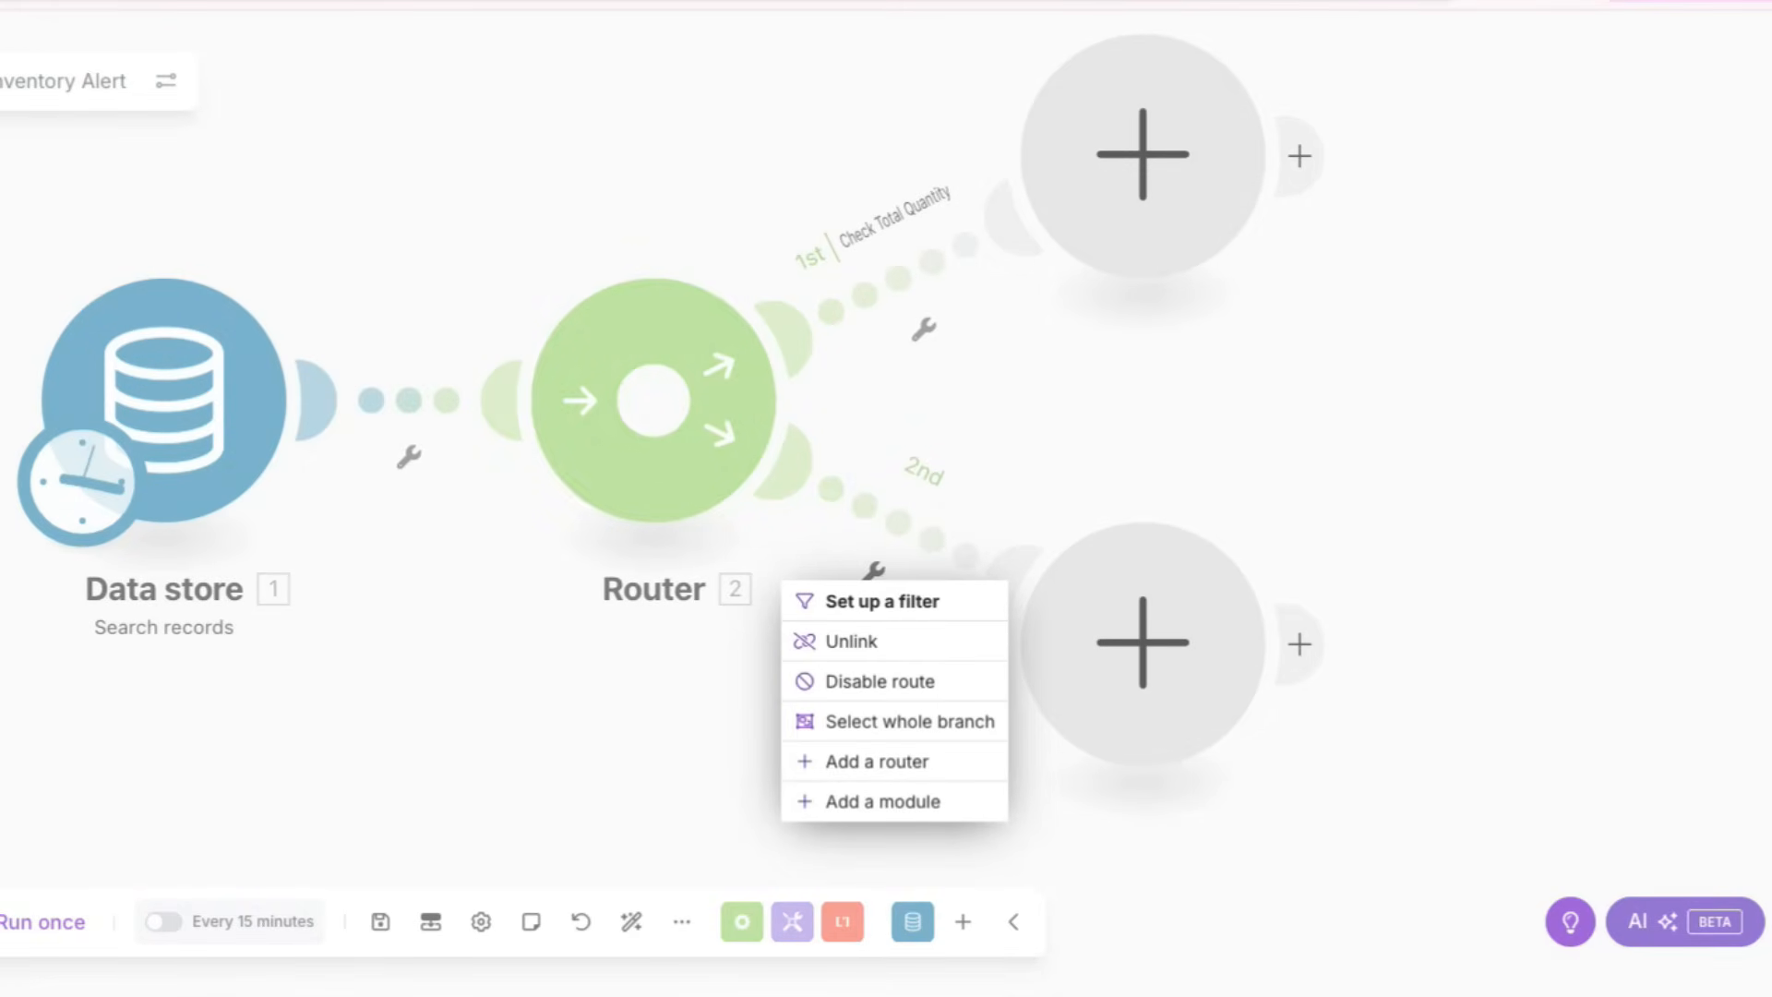
click(881, 600)
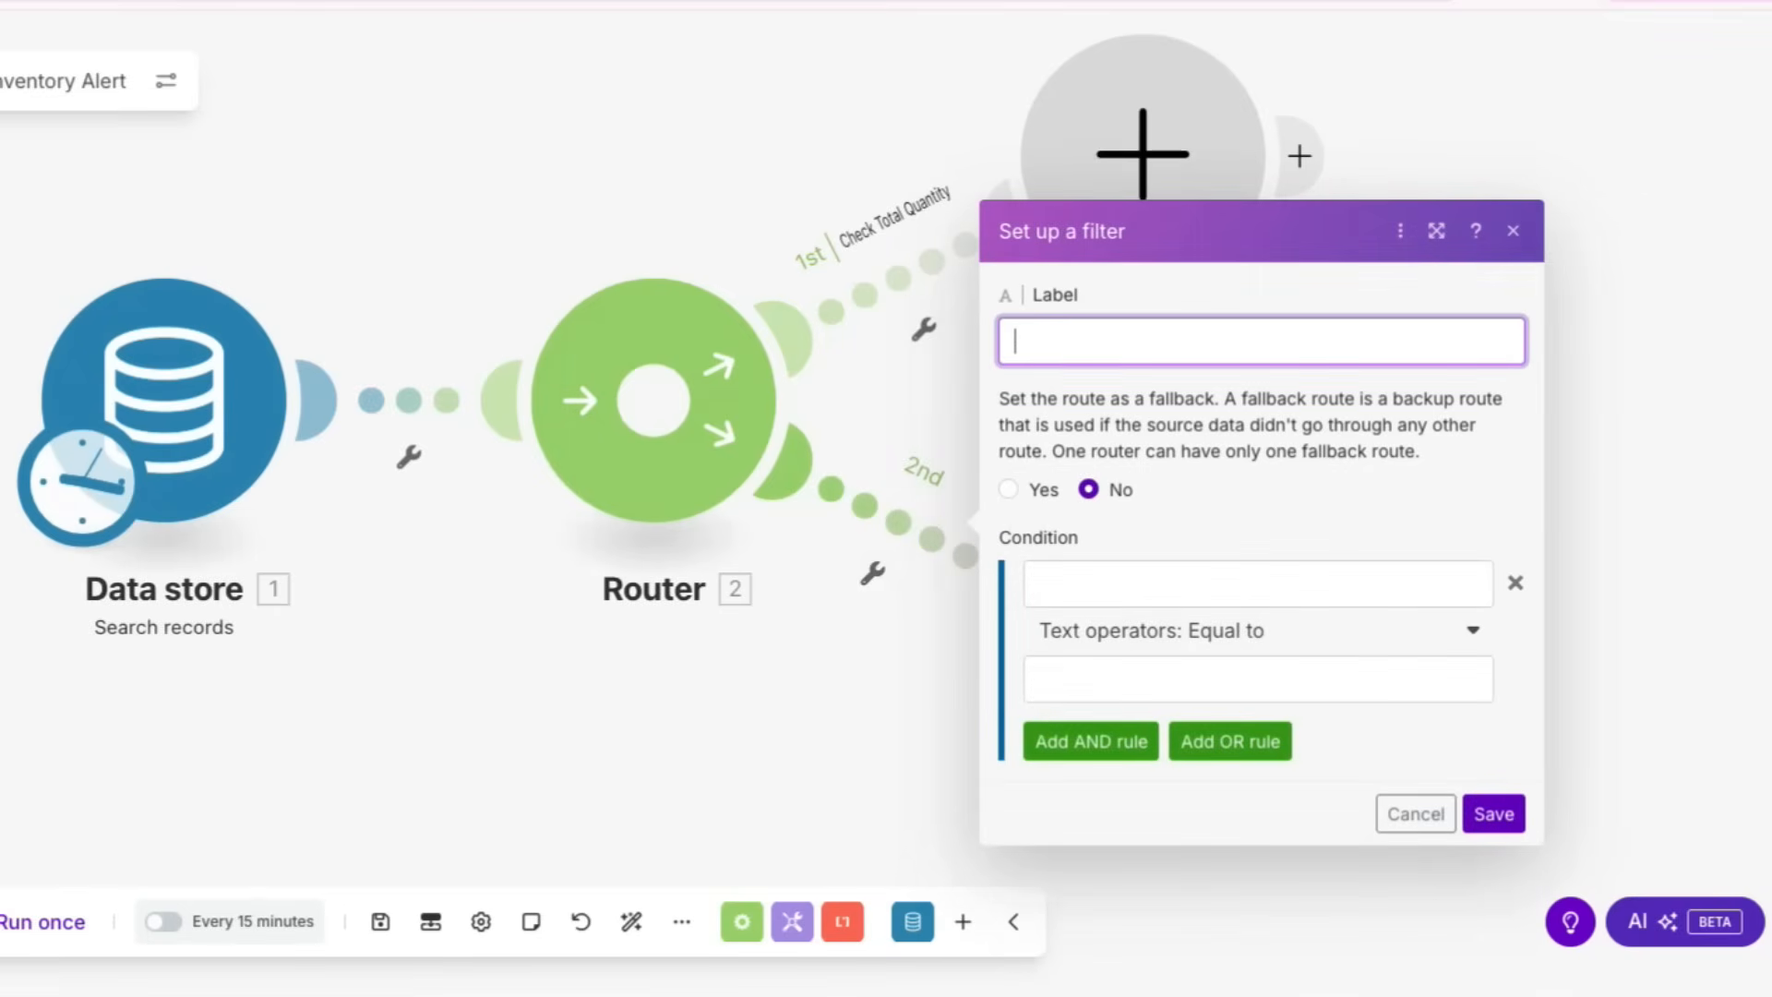
text(Check individual quantity)
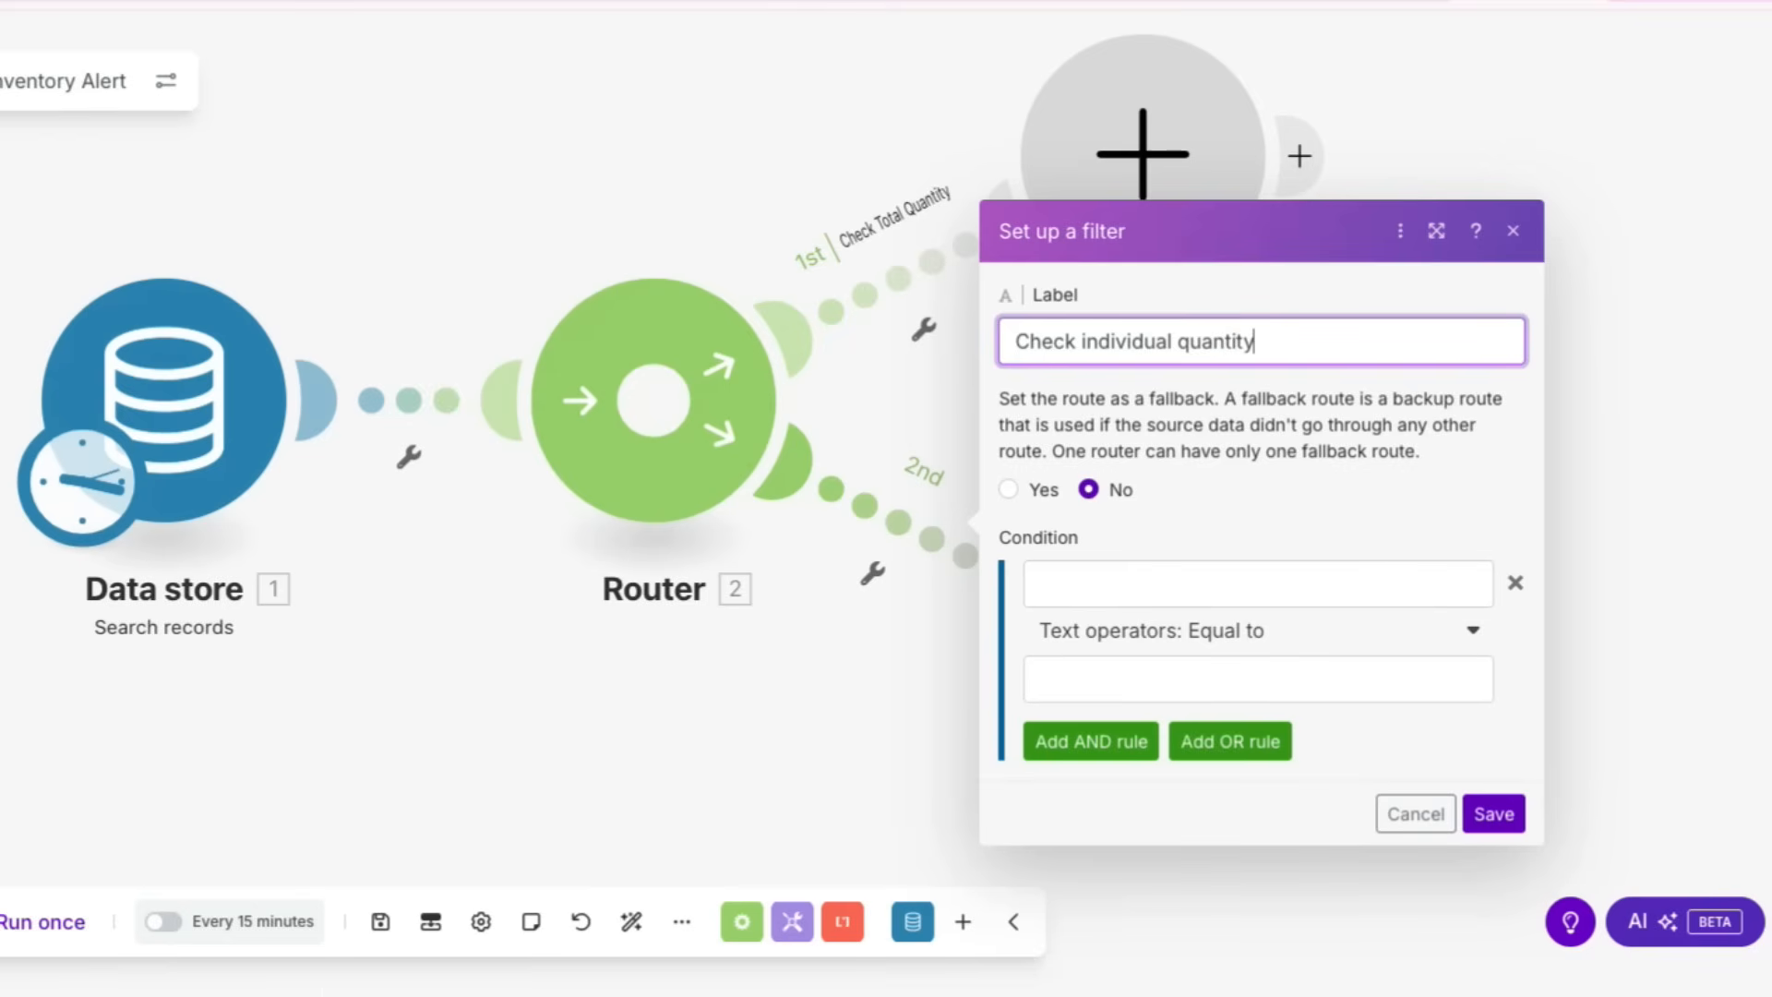
key(Return)
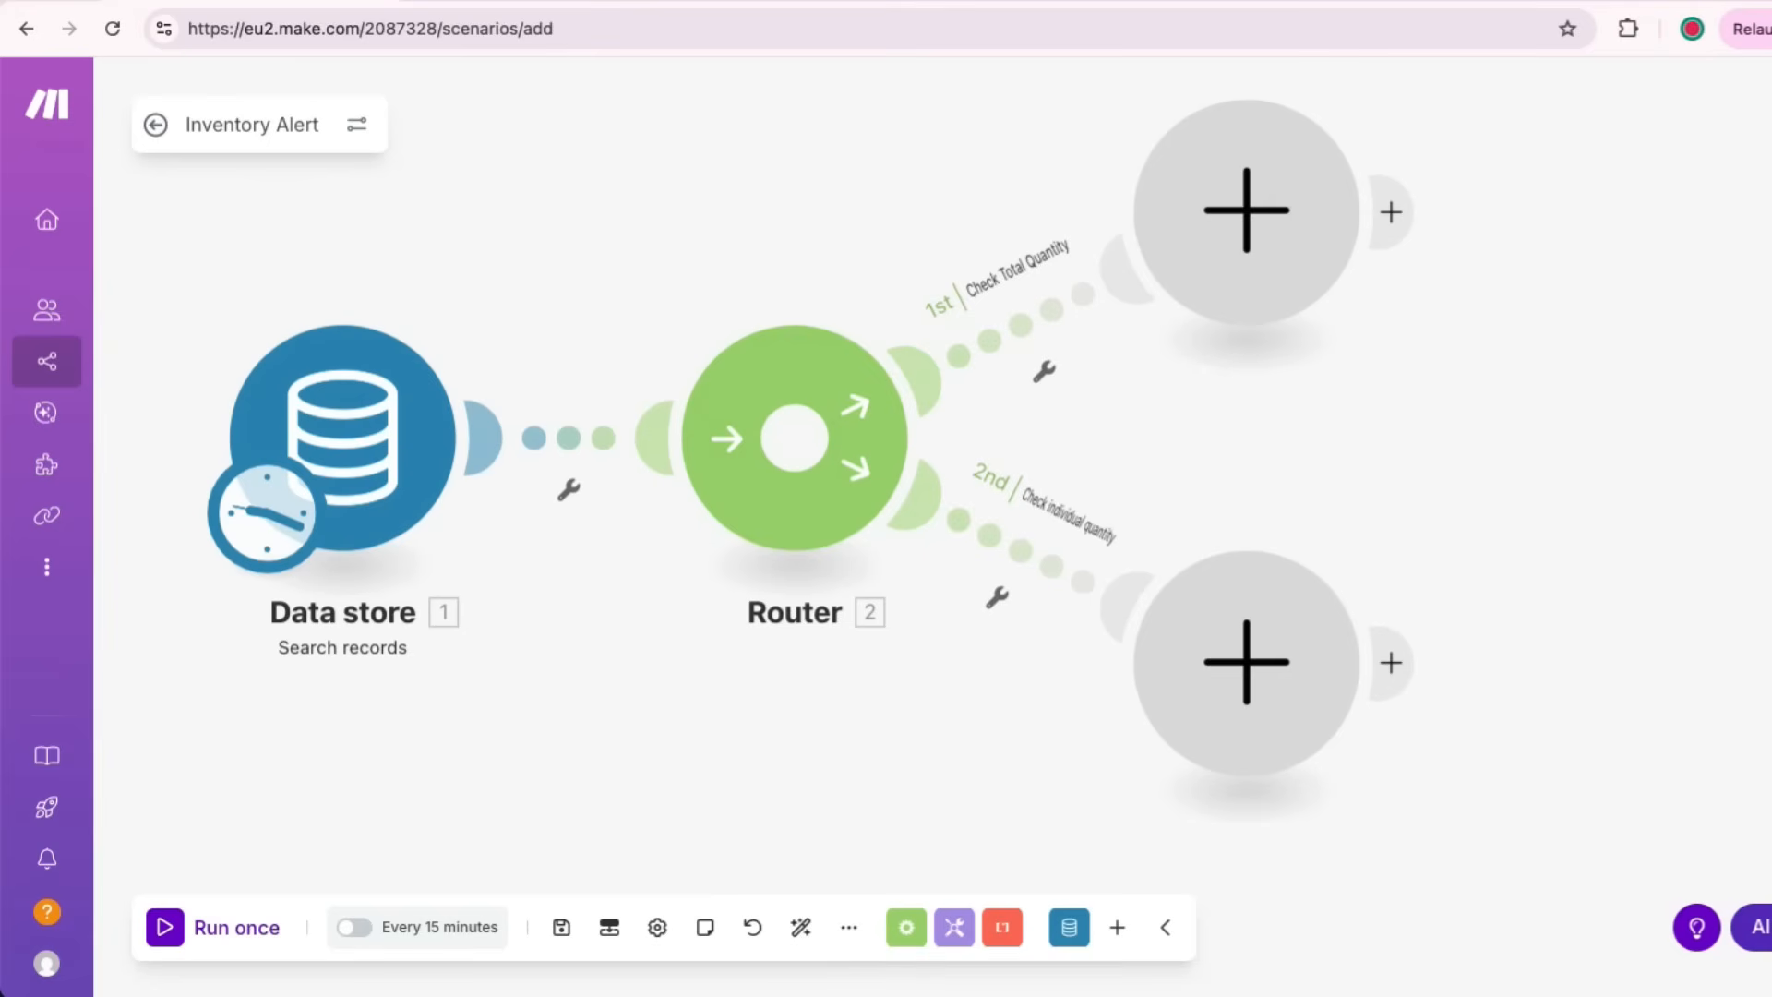
Step: Add a Flow Control Iterator on the router's first route and map its Array to the data store record's variant[] array
click(1246, 211)
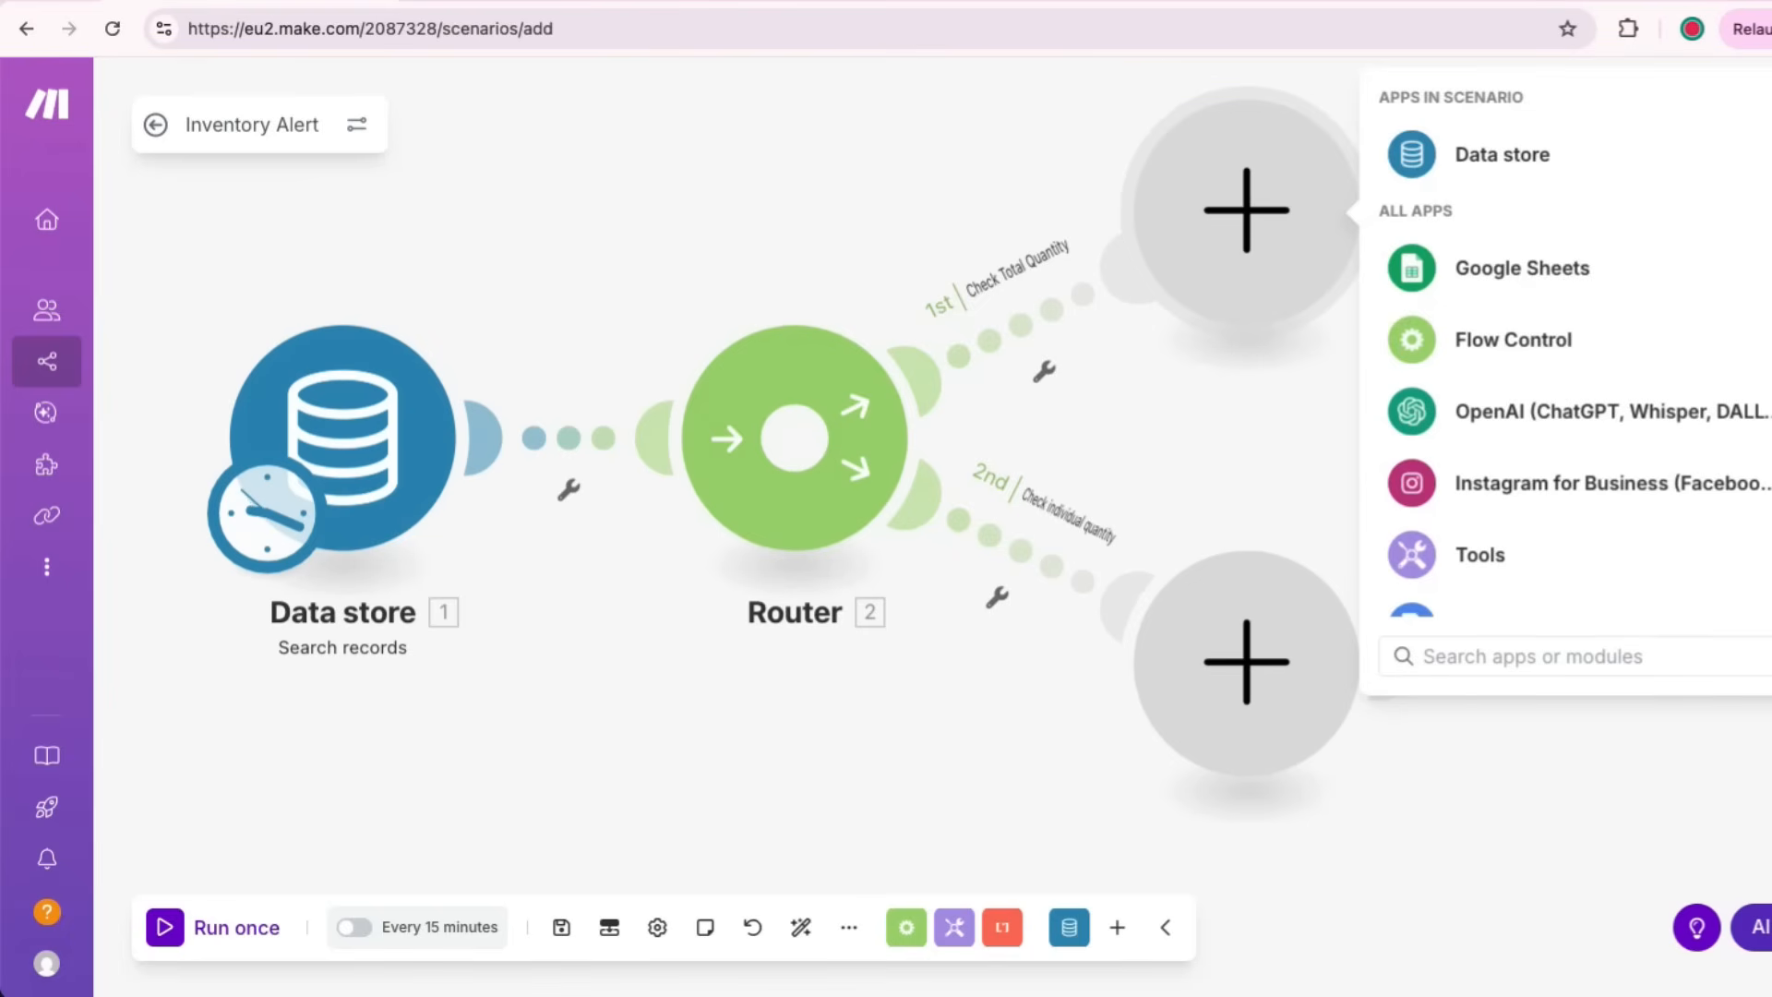
text(itera)
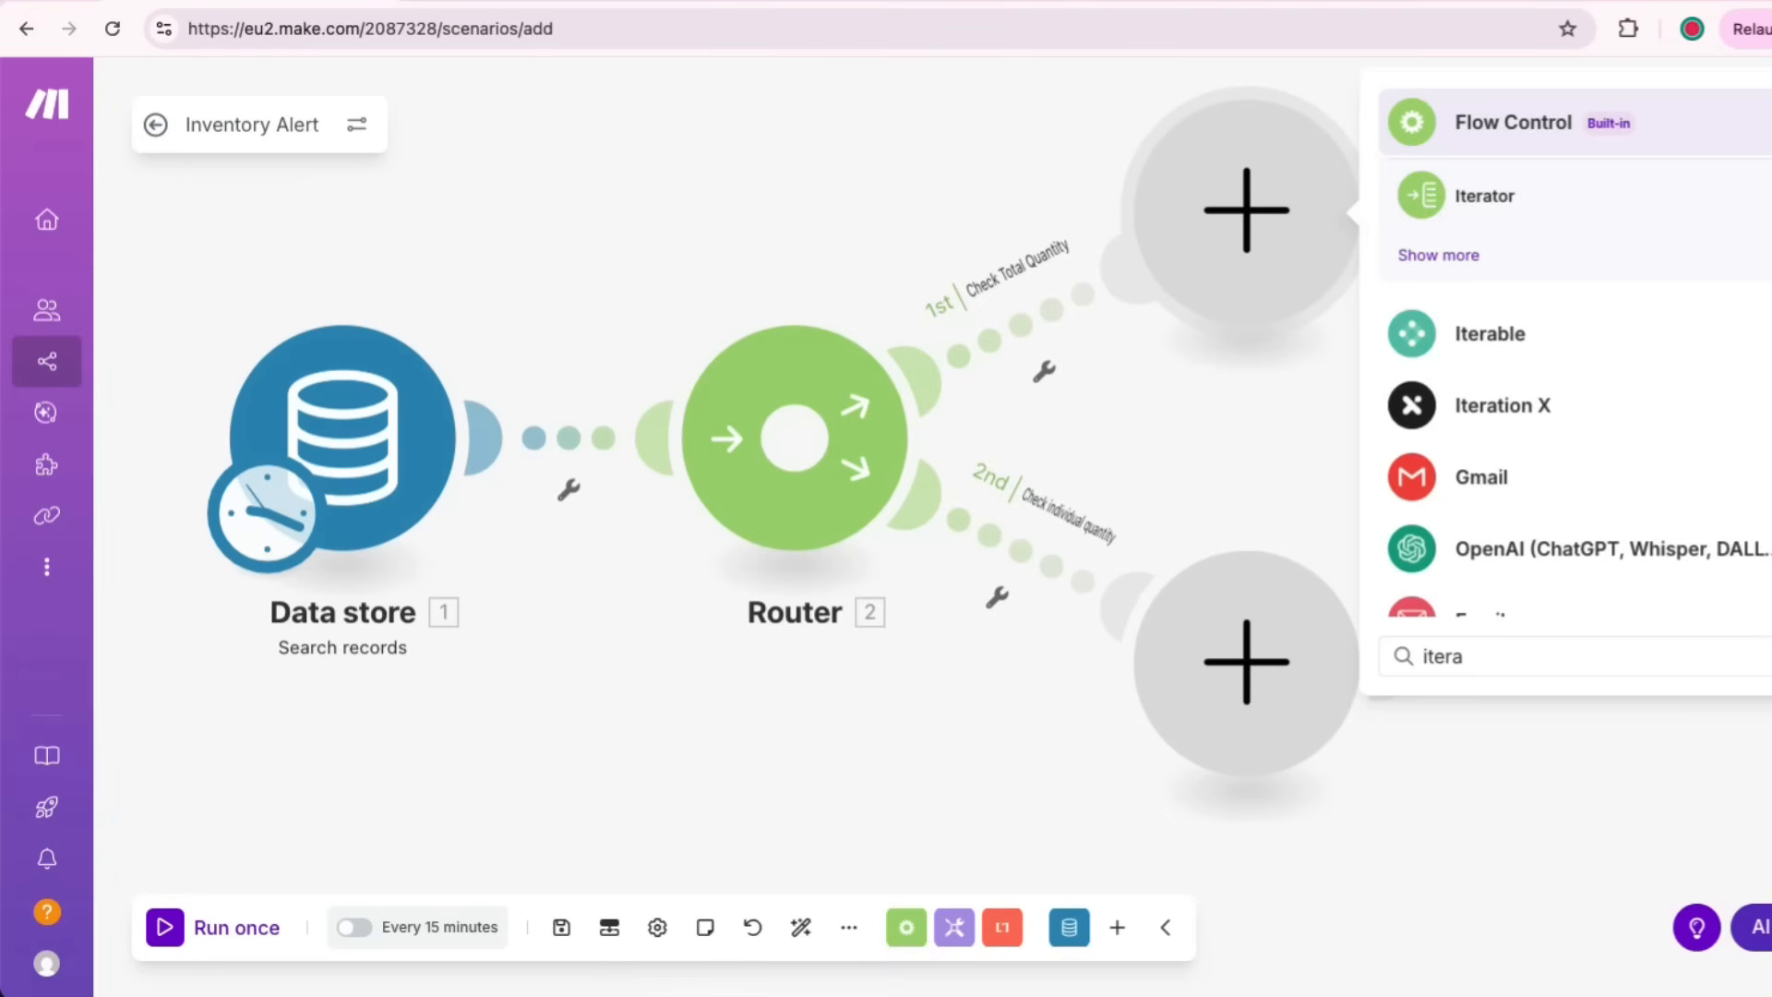
click(1484, 196)
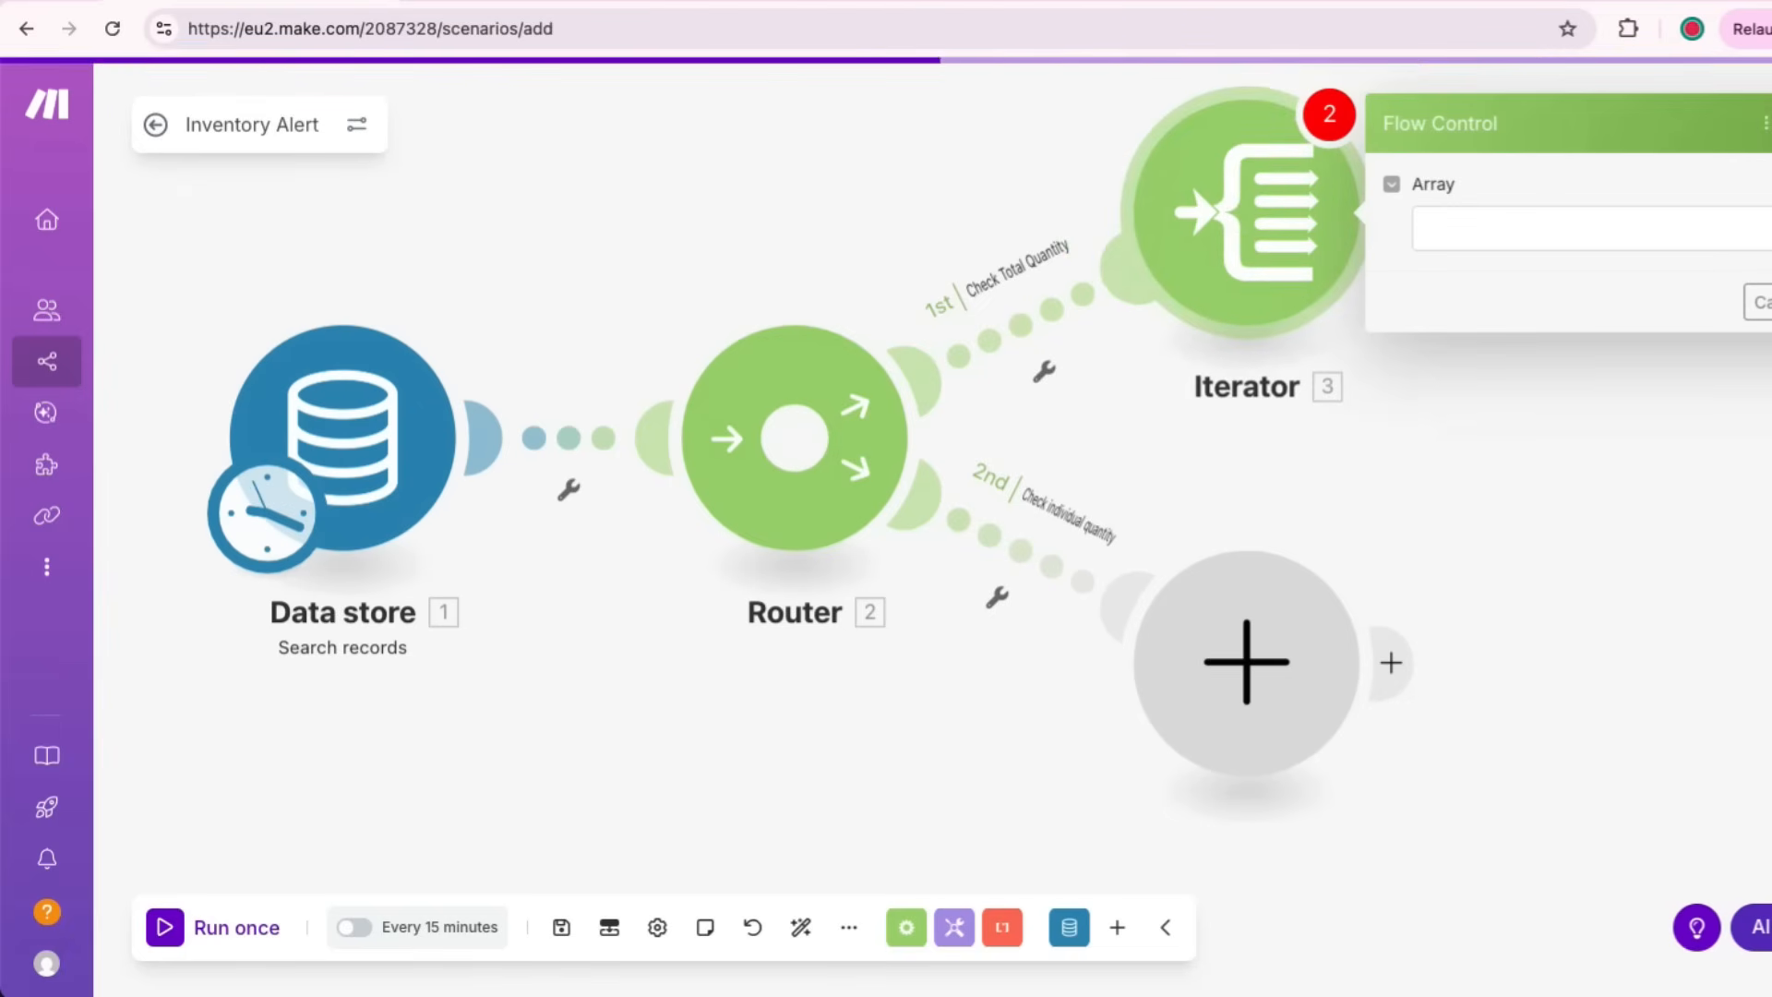
click(1441, 229)
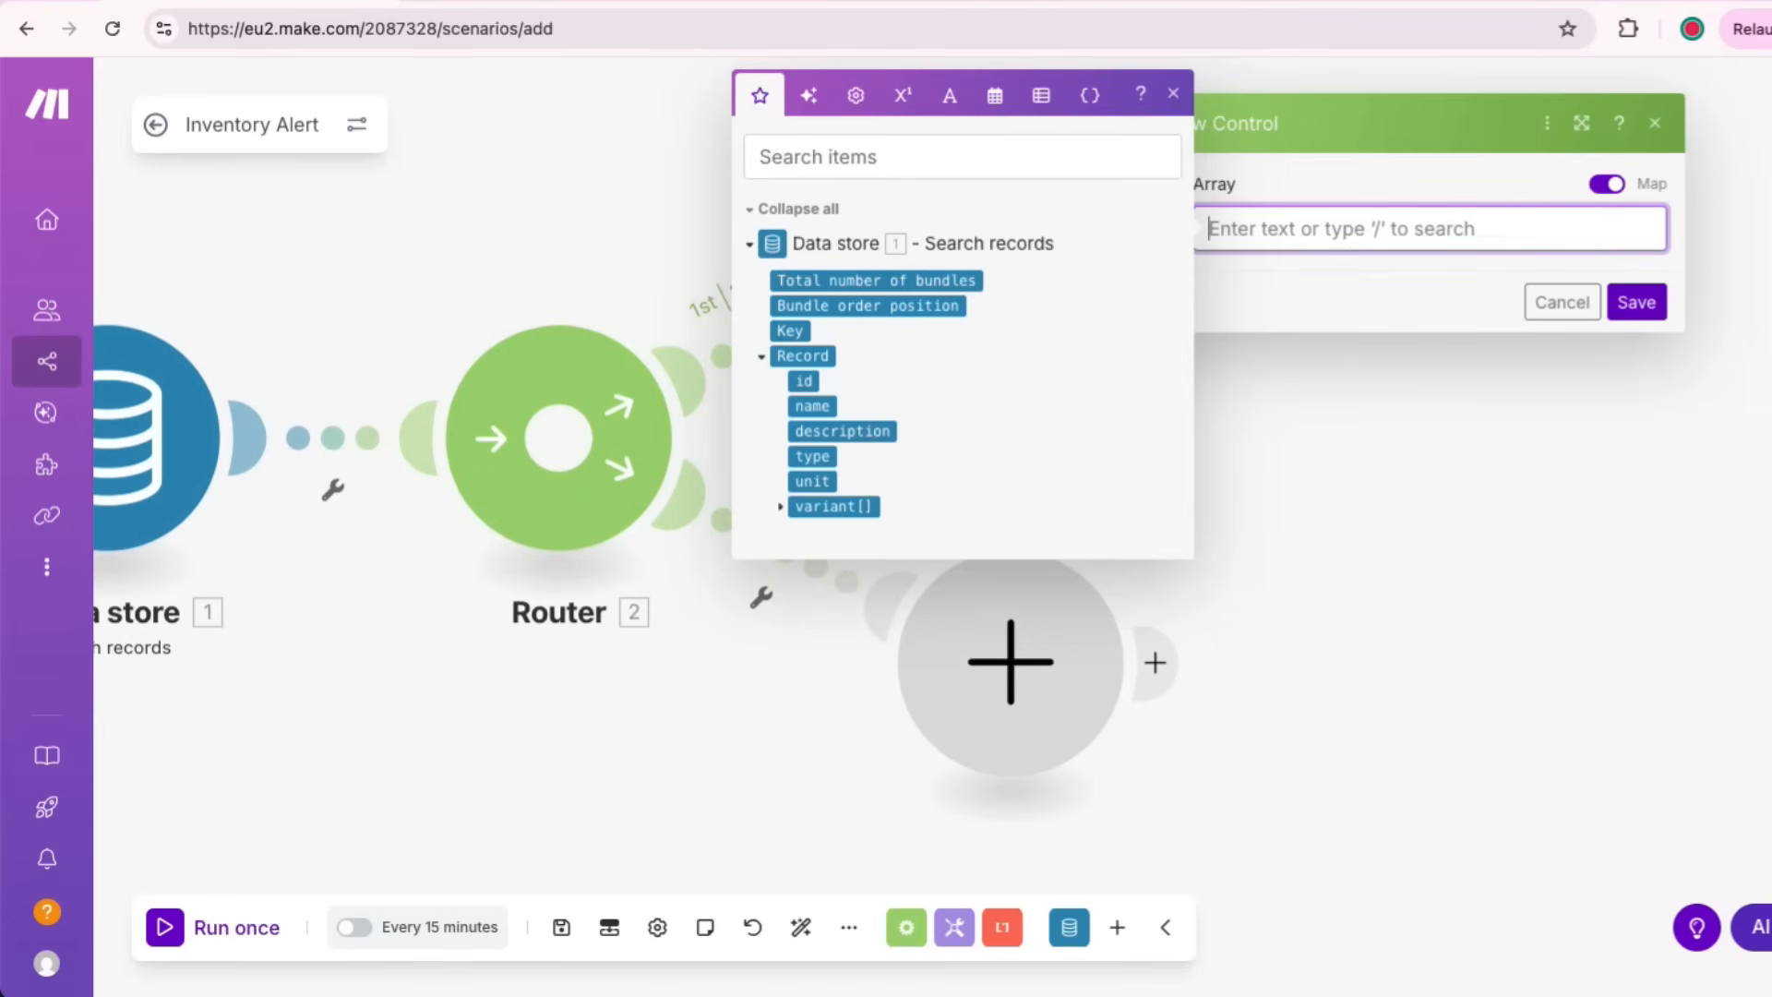
click(780, 507)
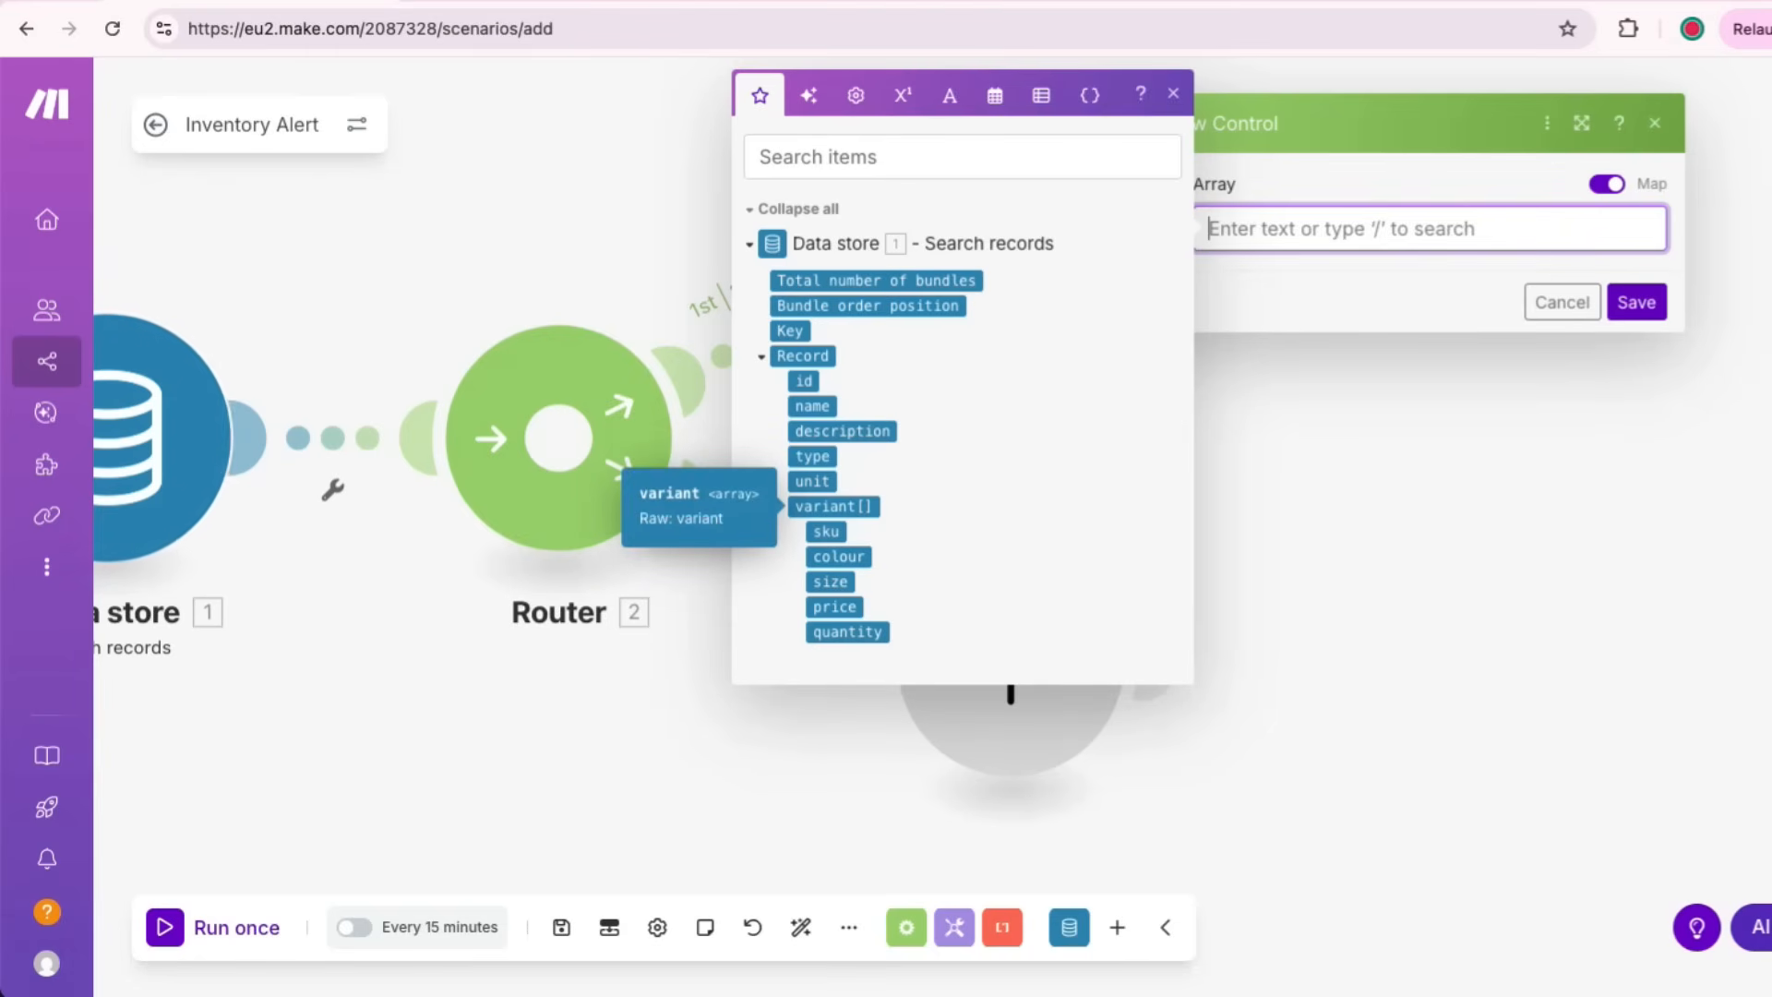
click(832, 506)
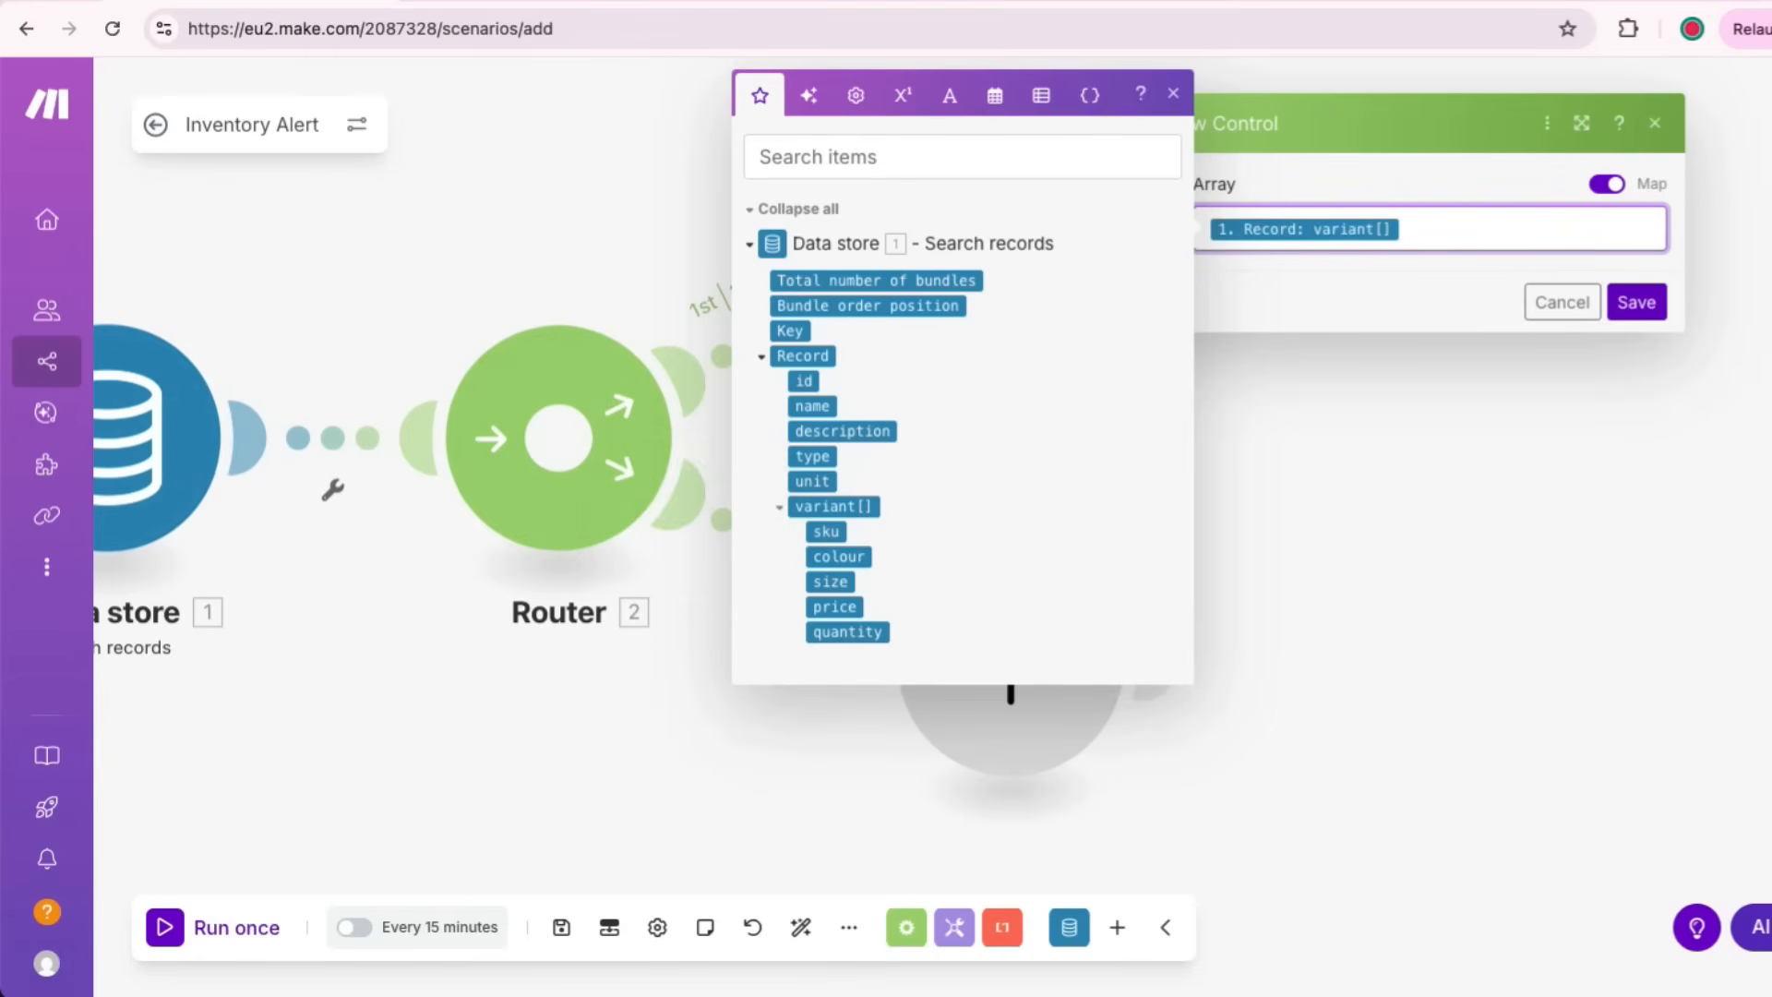
click(1477, 302)
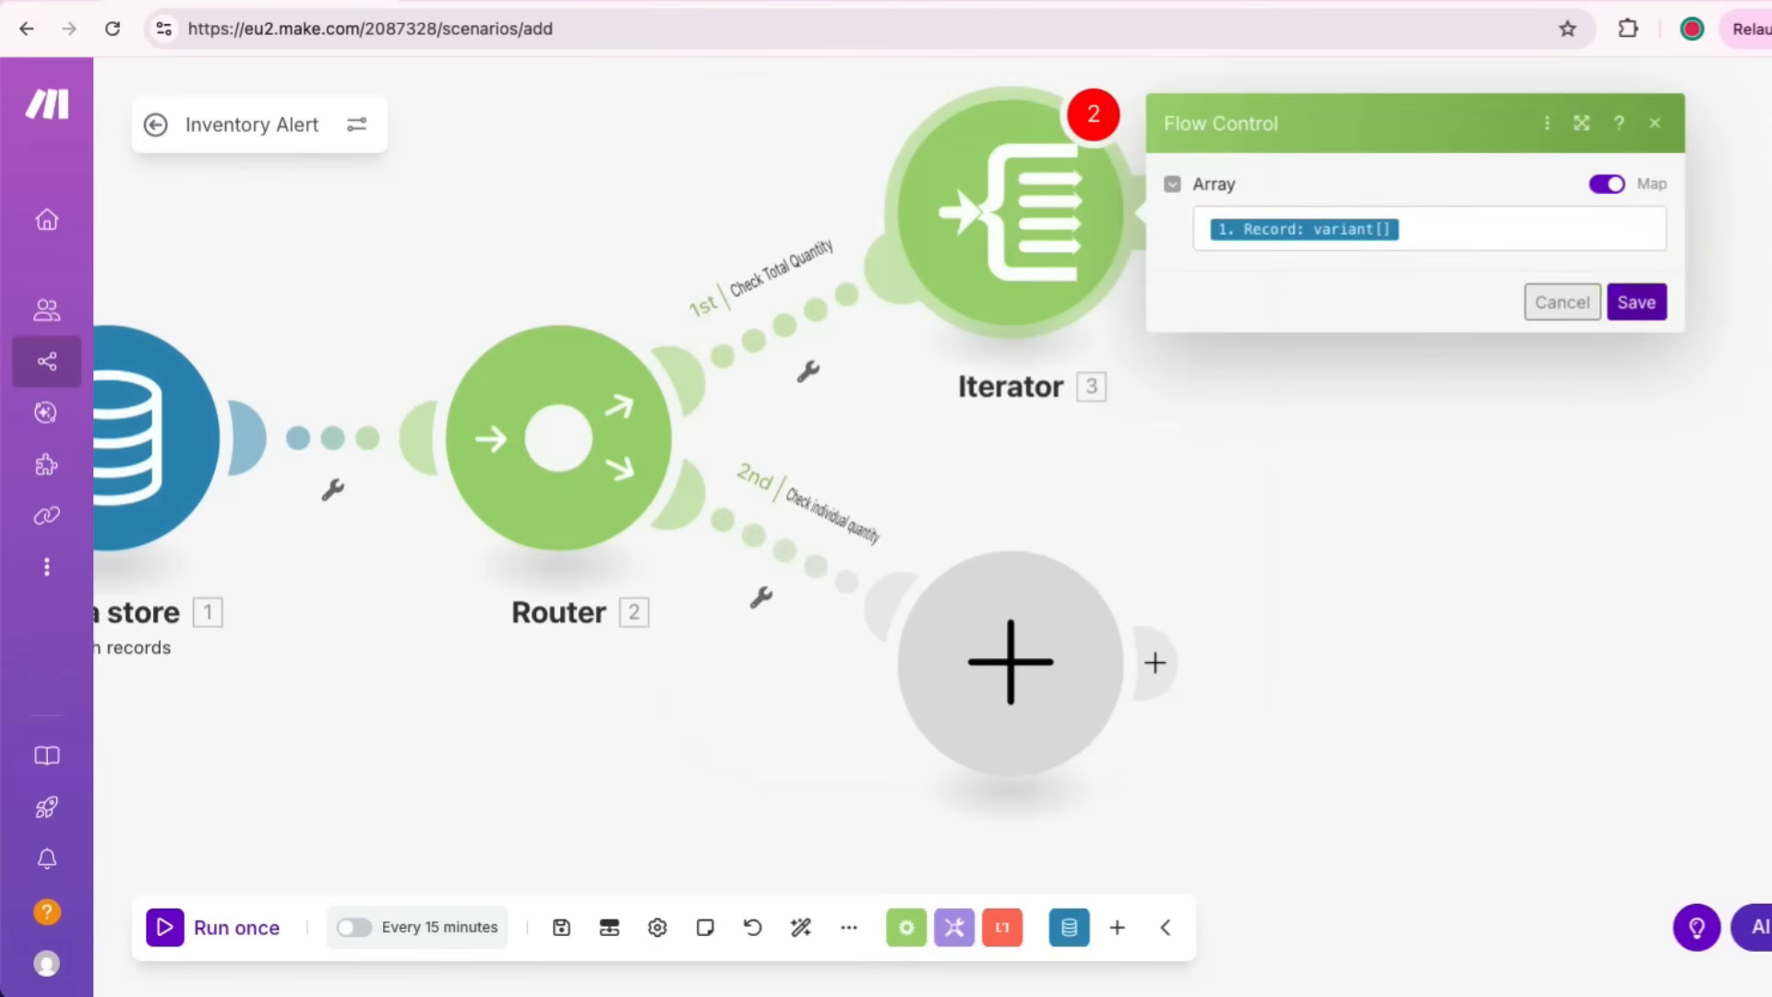
click(1635, 303)
click(1024, 217)
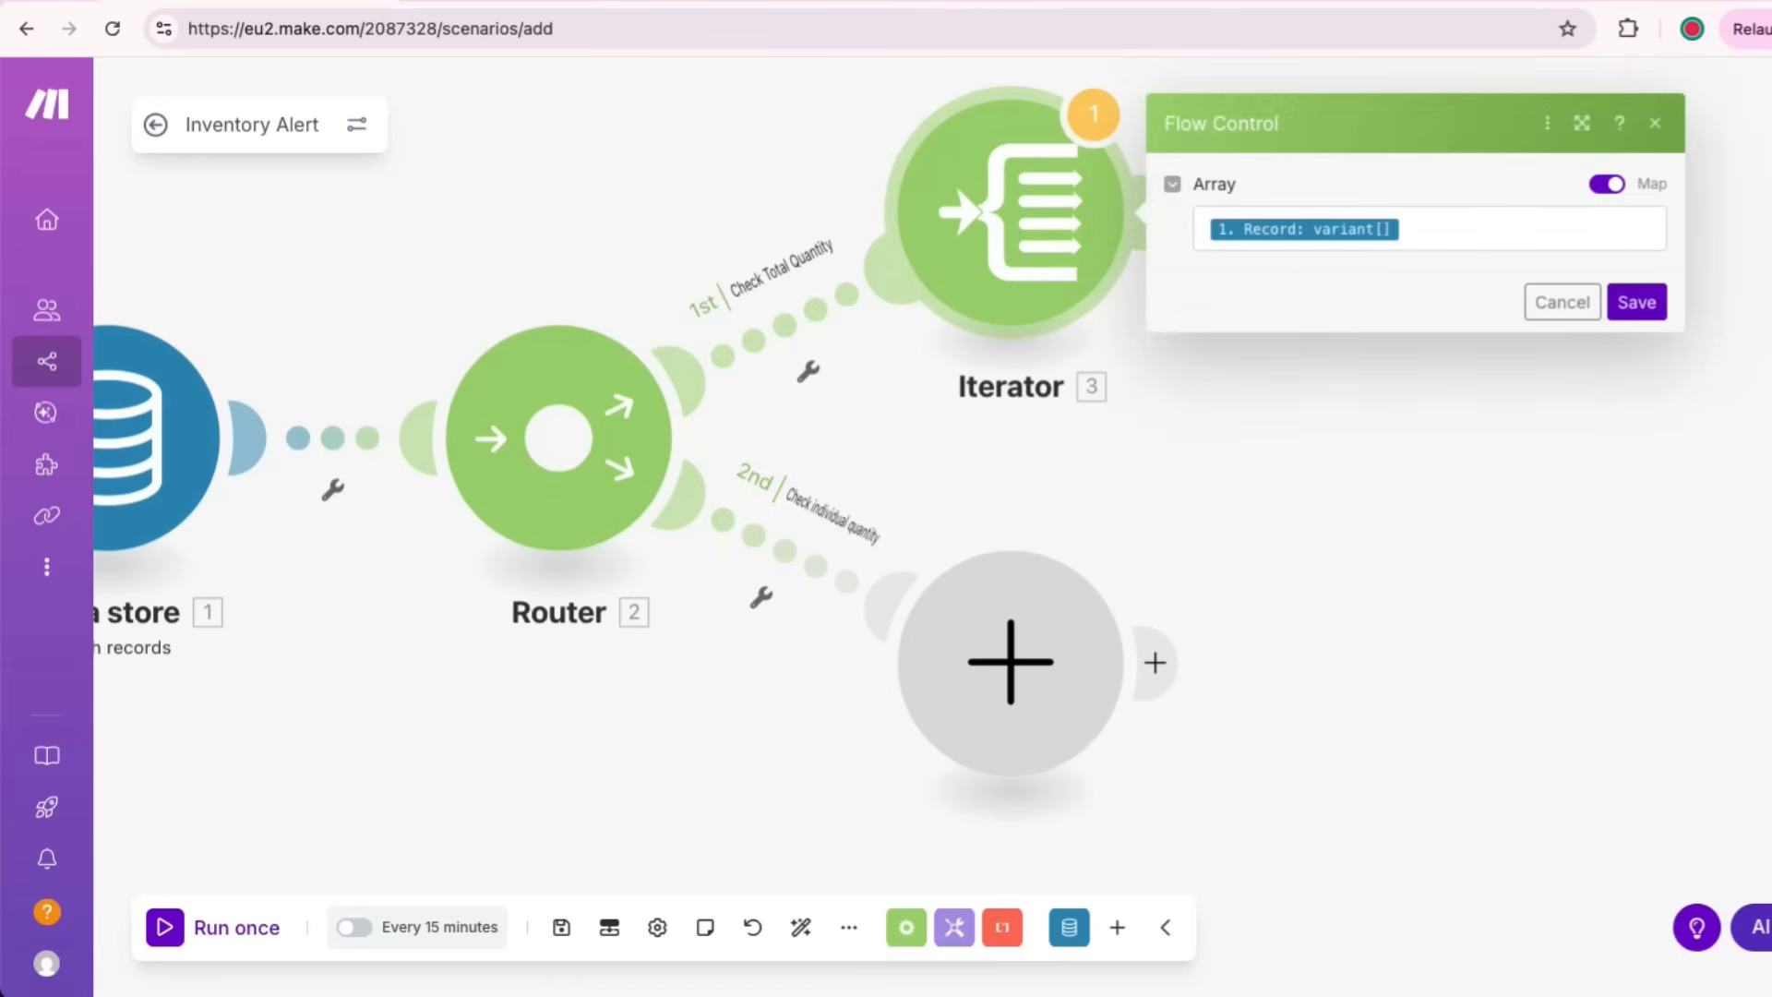
click(1636, 303)
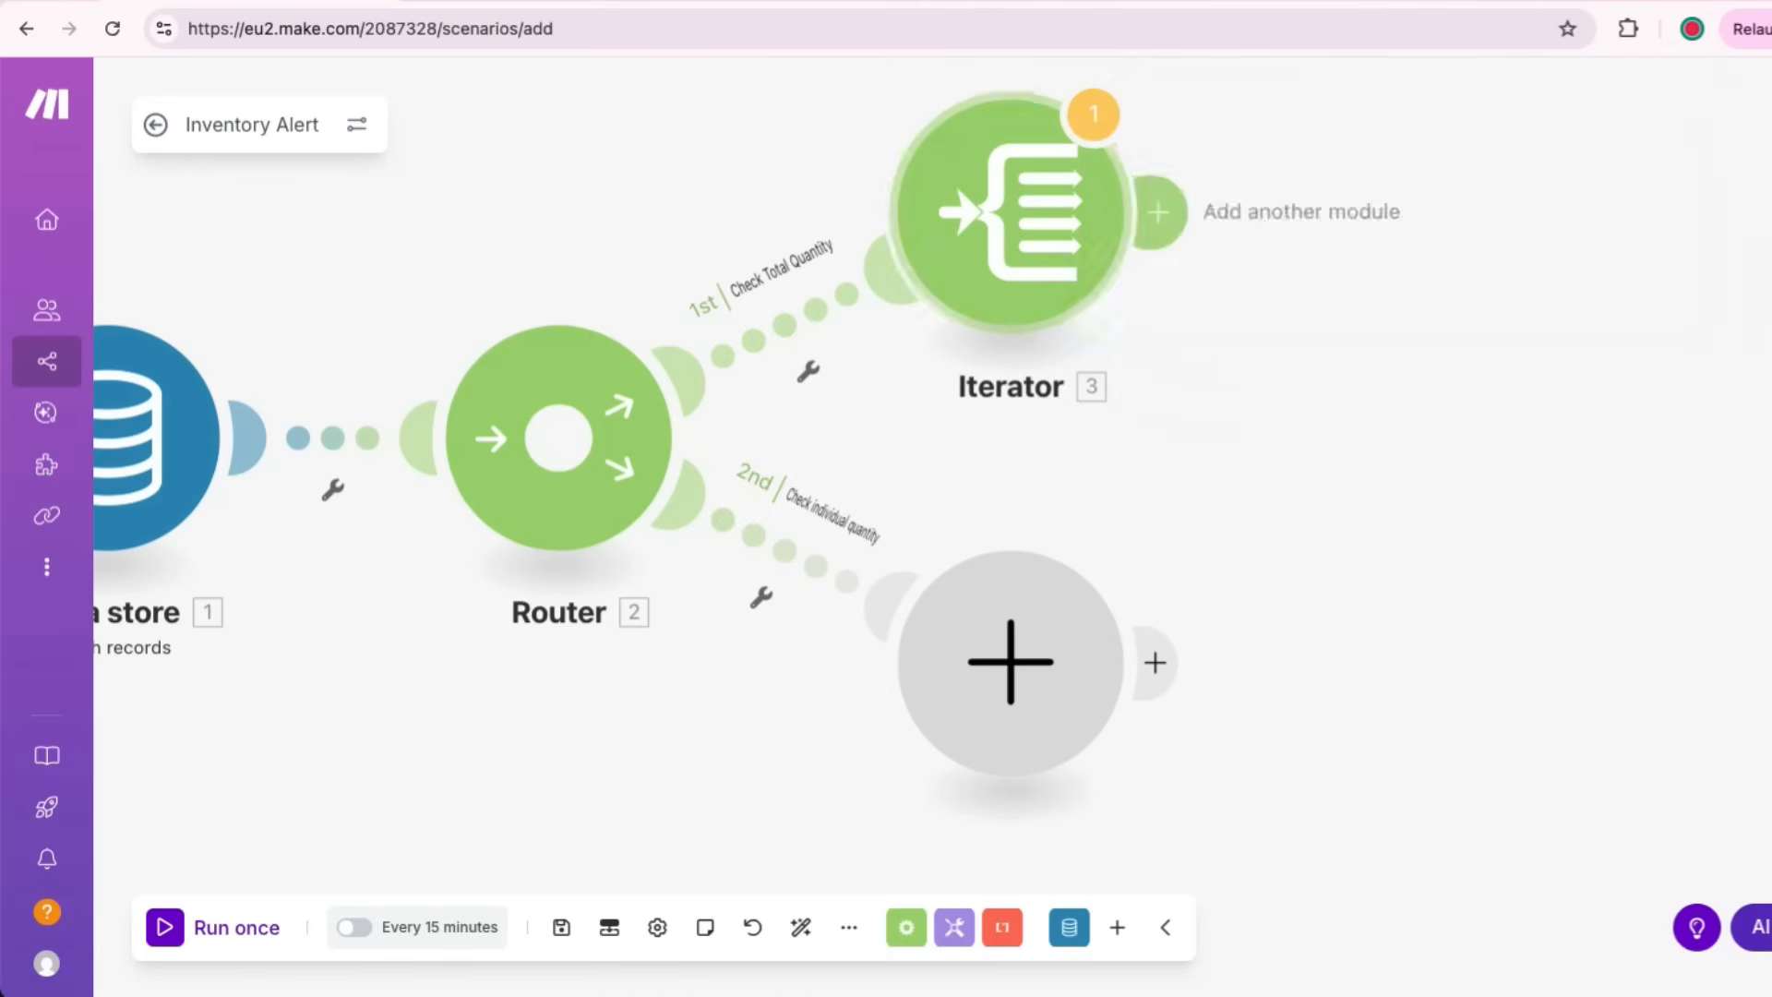
Step: Rename the Iterator module "Iterate through each variant"
right_click(1063, 254)
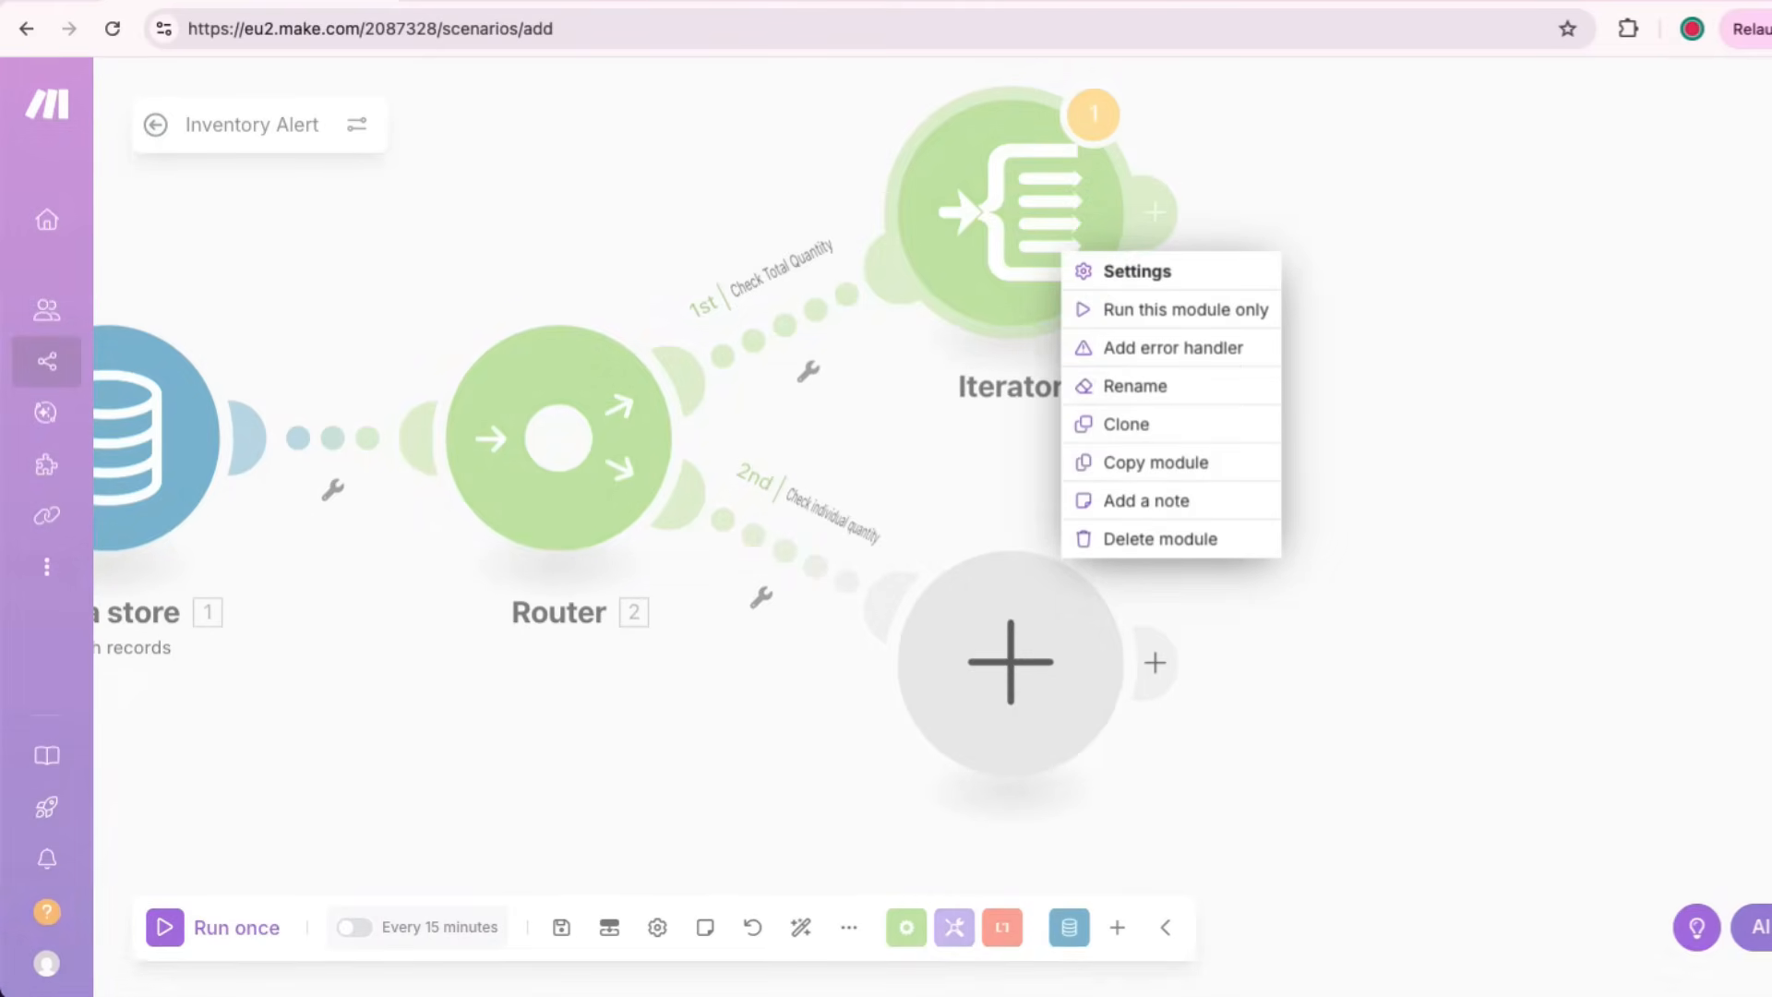
click(1135, 386)
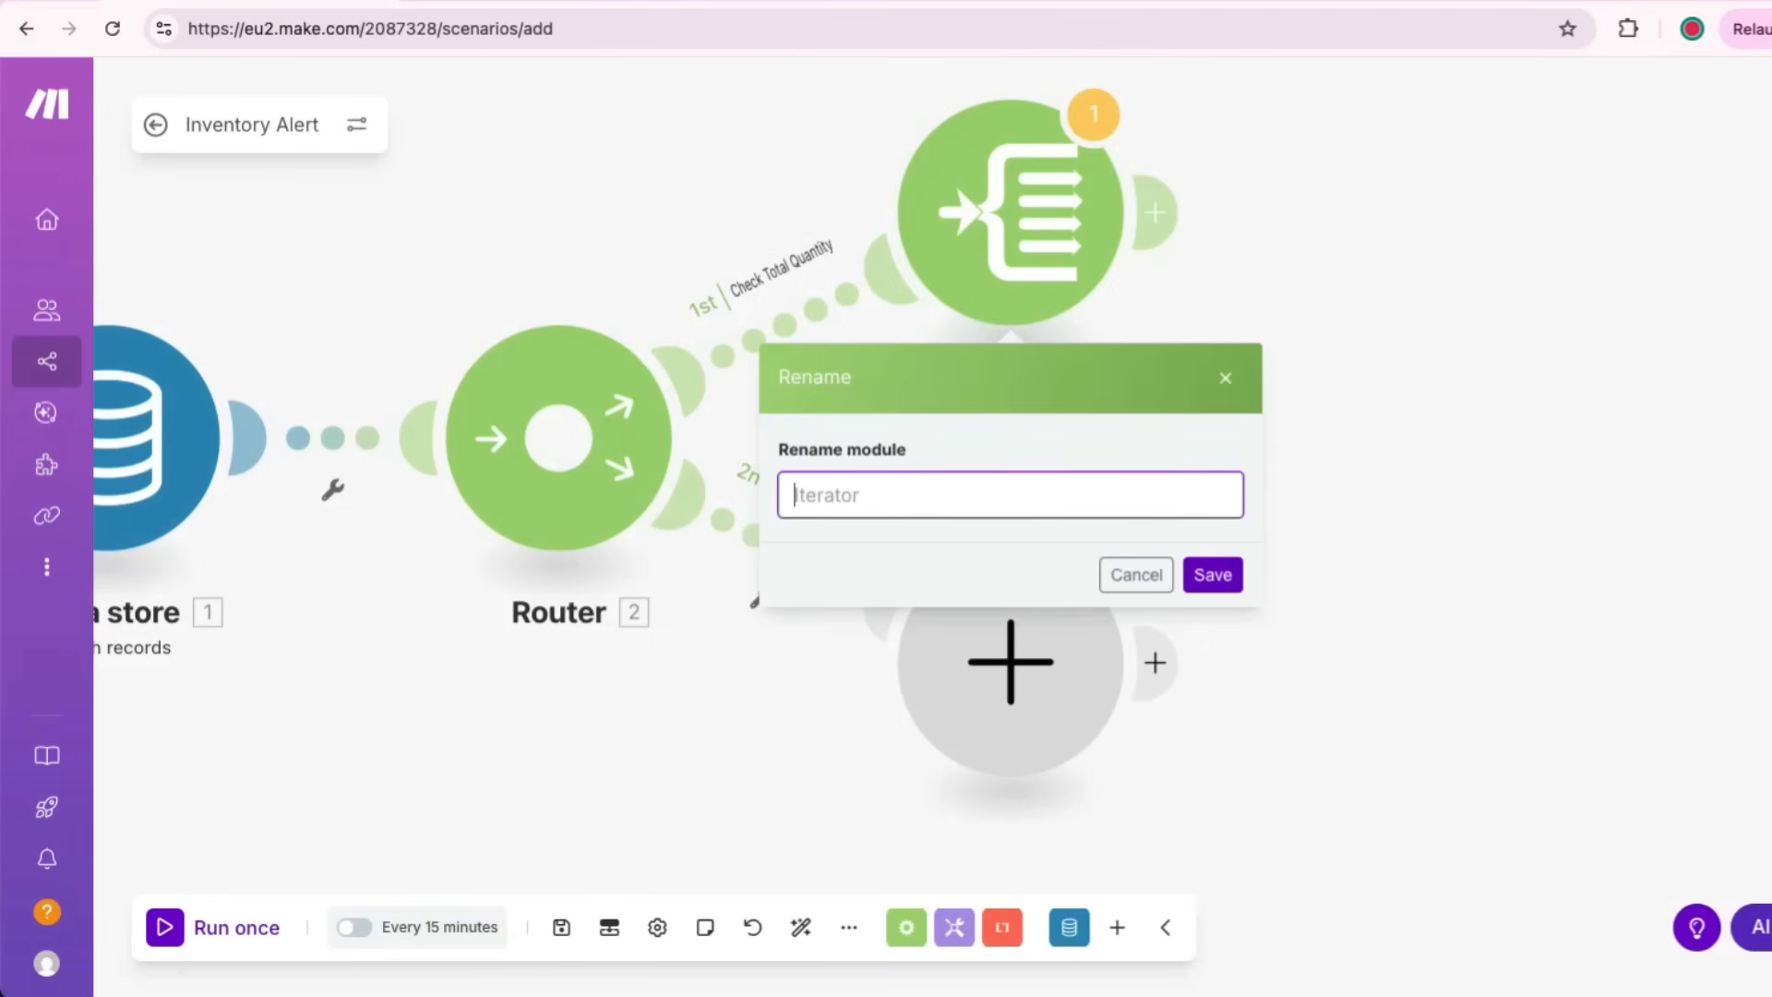
text(Iterate through e)
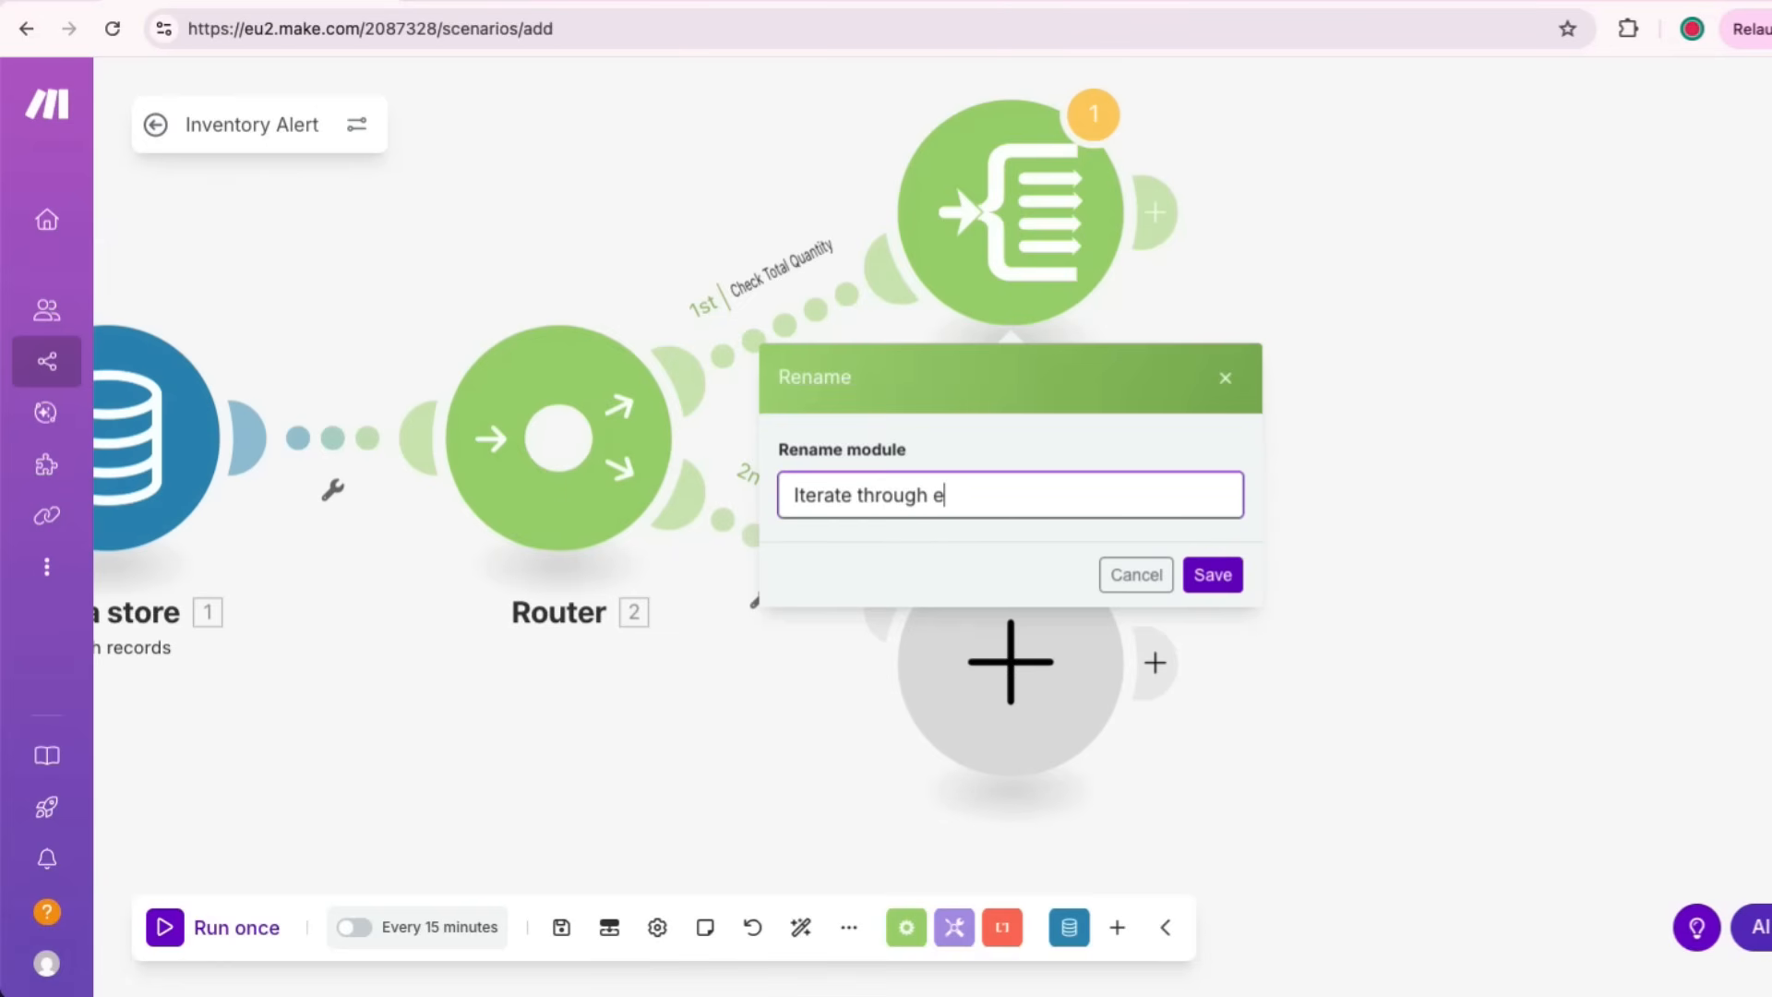
text(ach variant)
key(Return)
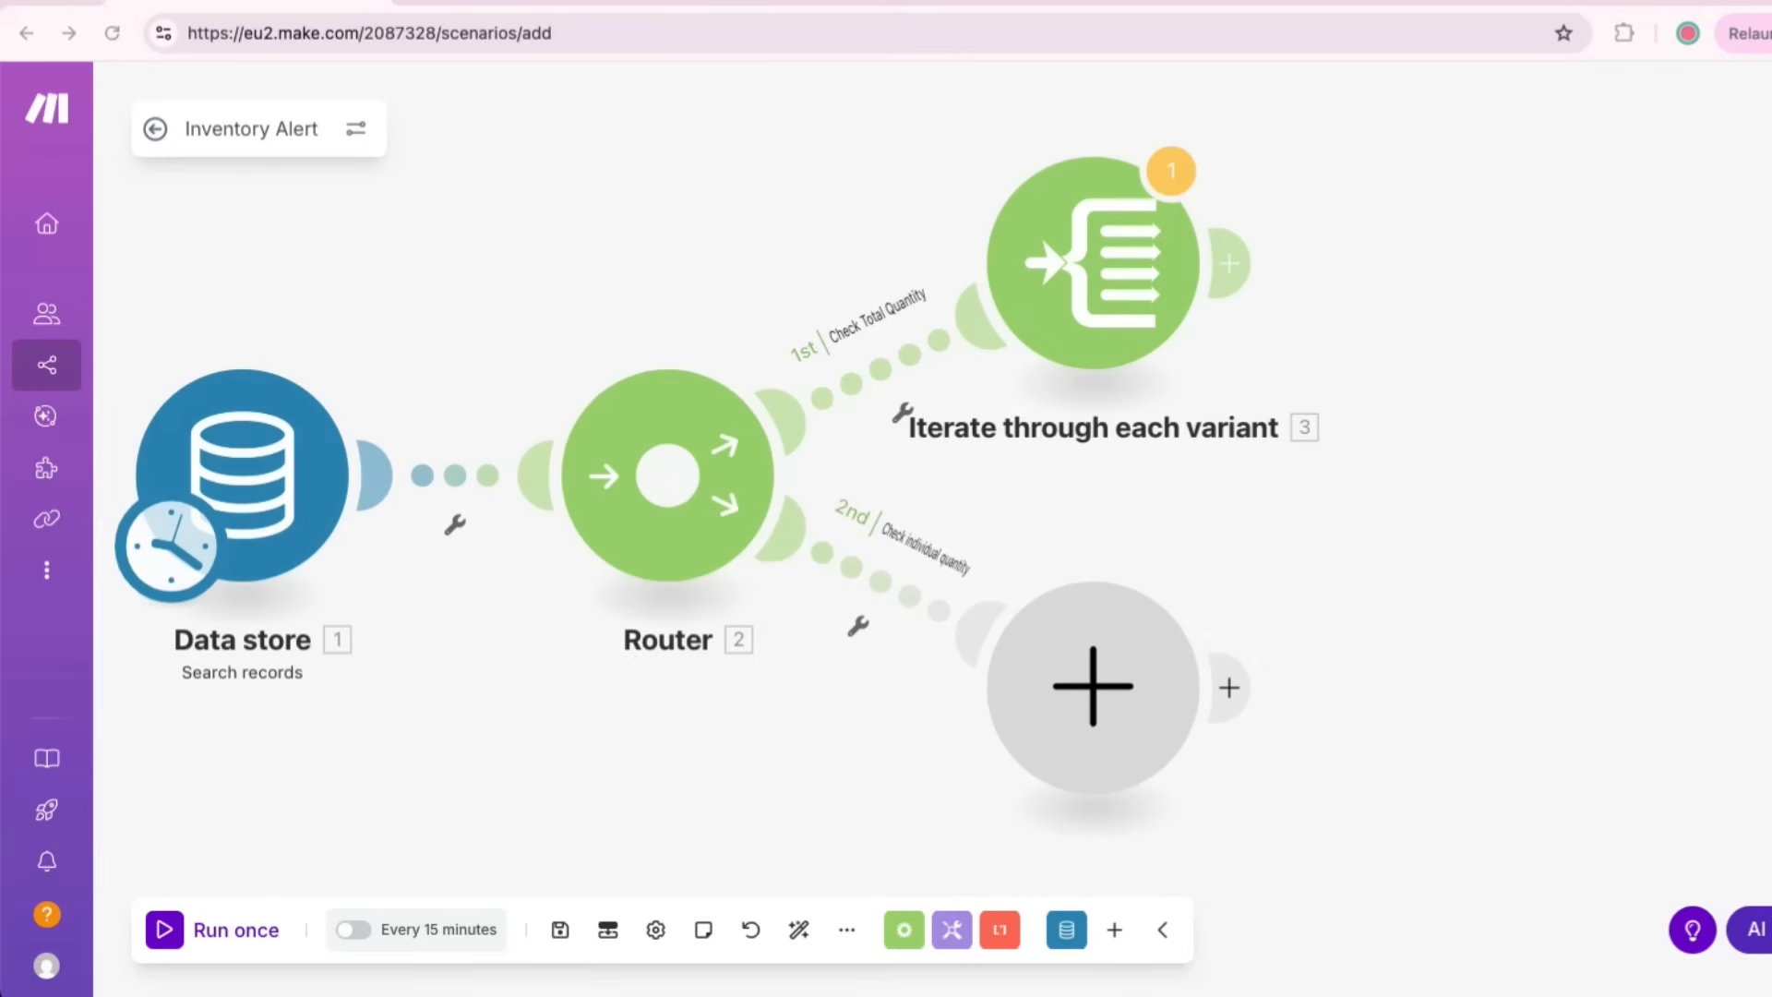
Step: Add a Tools Numeric aggregator module after the Iterate through each variant module
click(1229, 261)
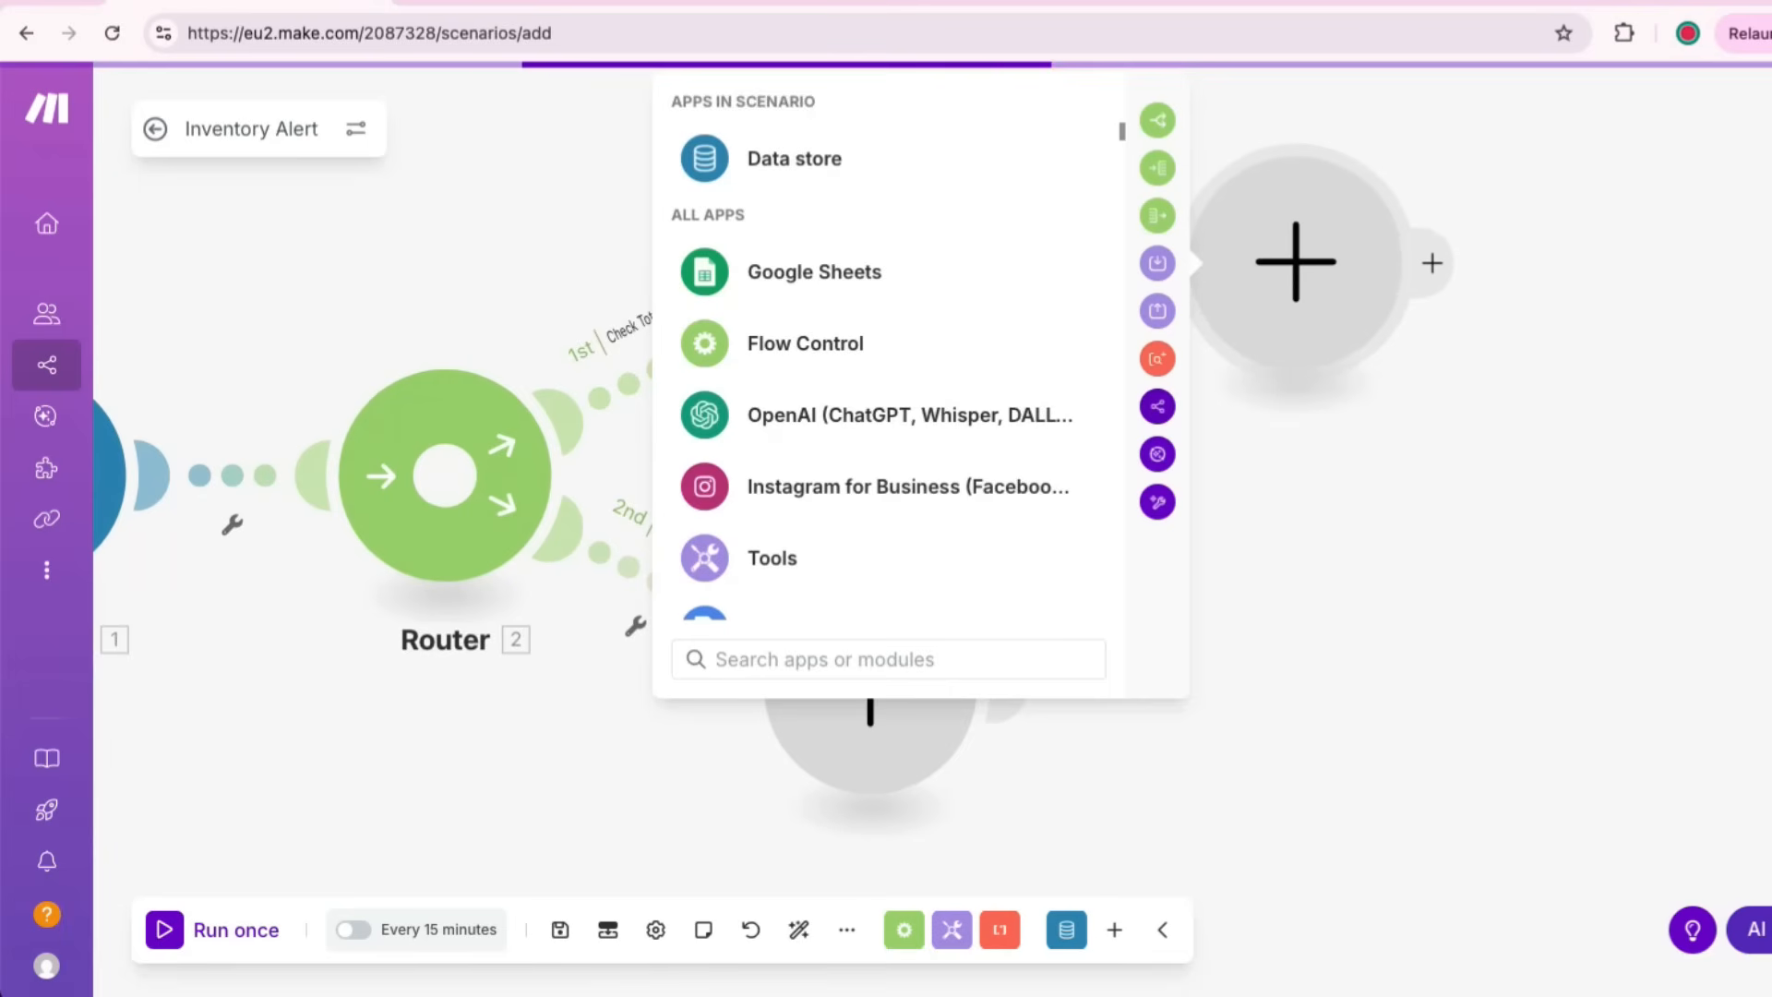
click(771, 558)
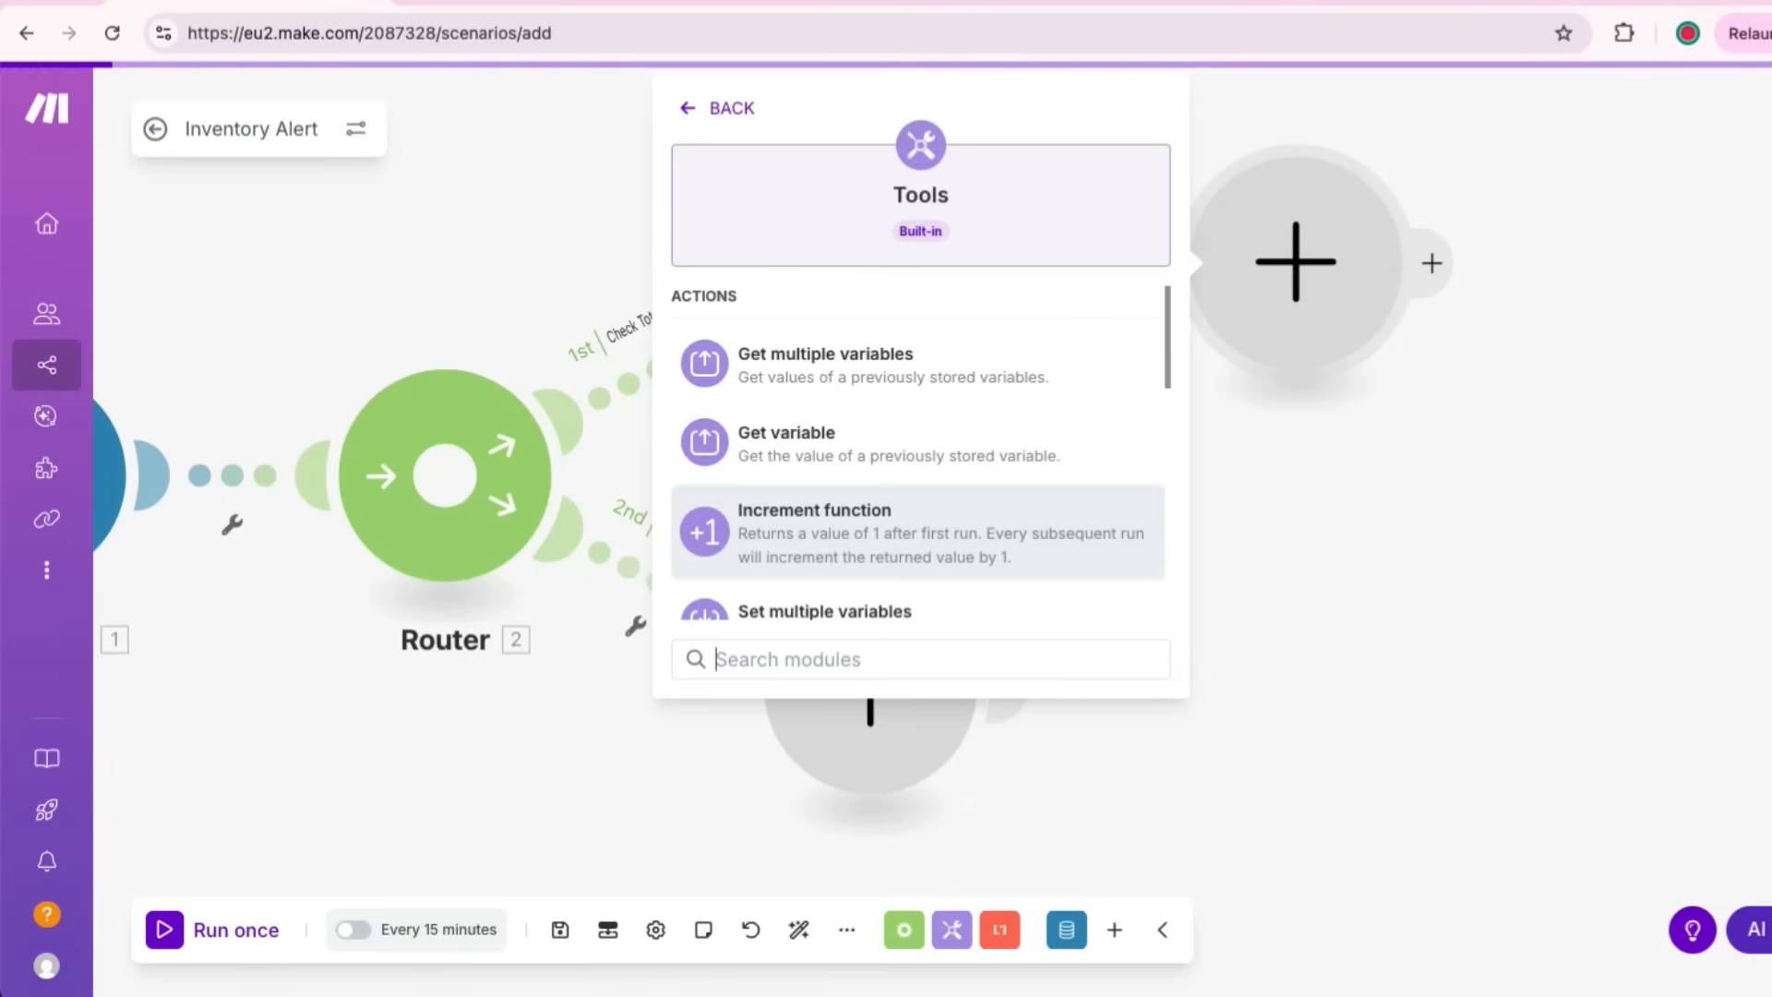
scroll(920, 462, down, 5)
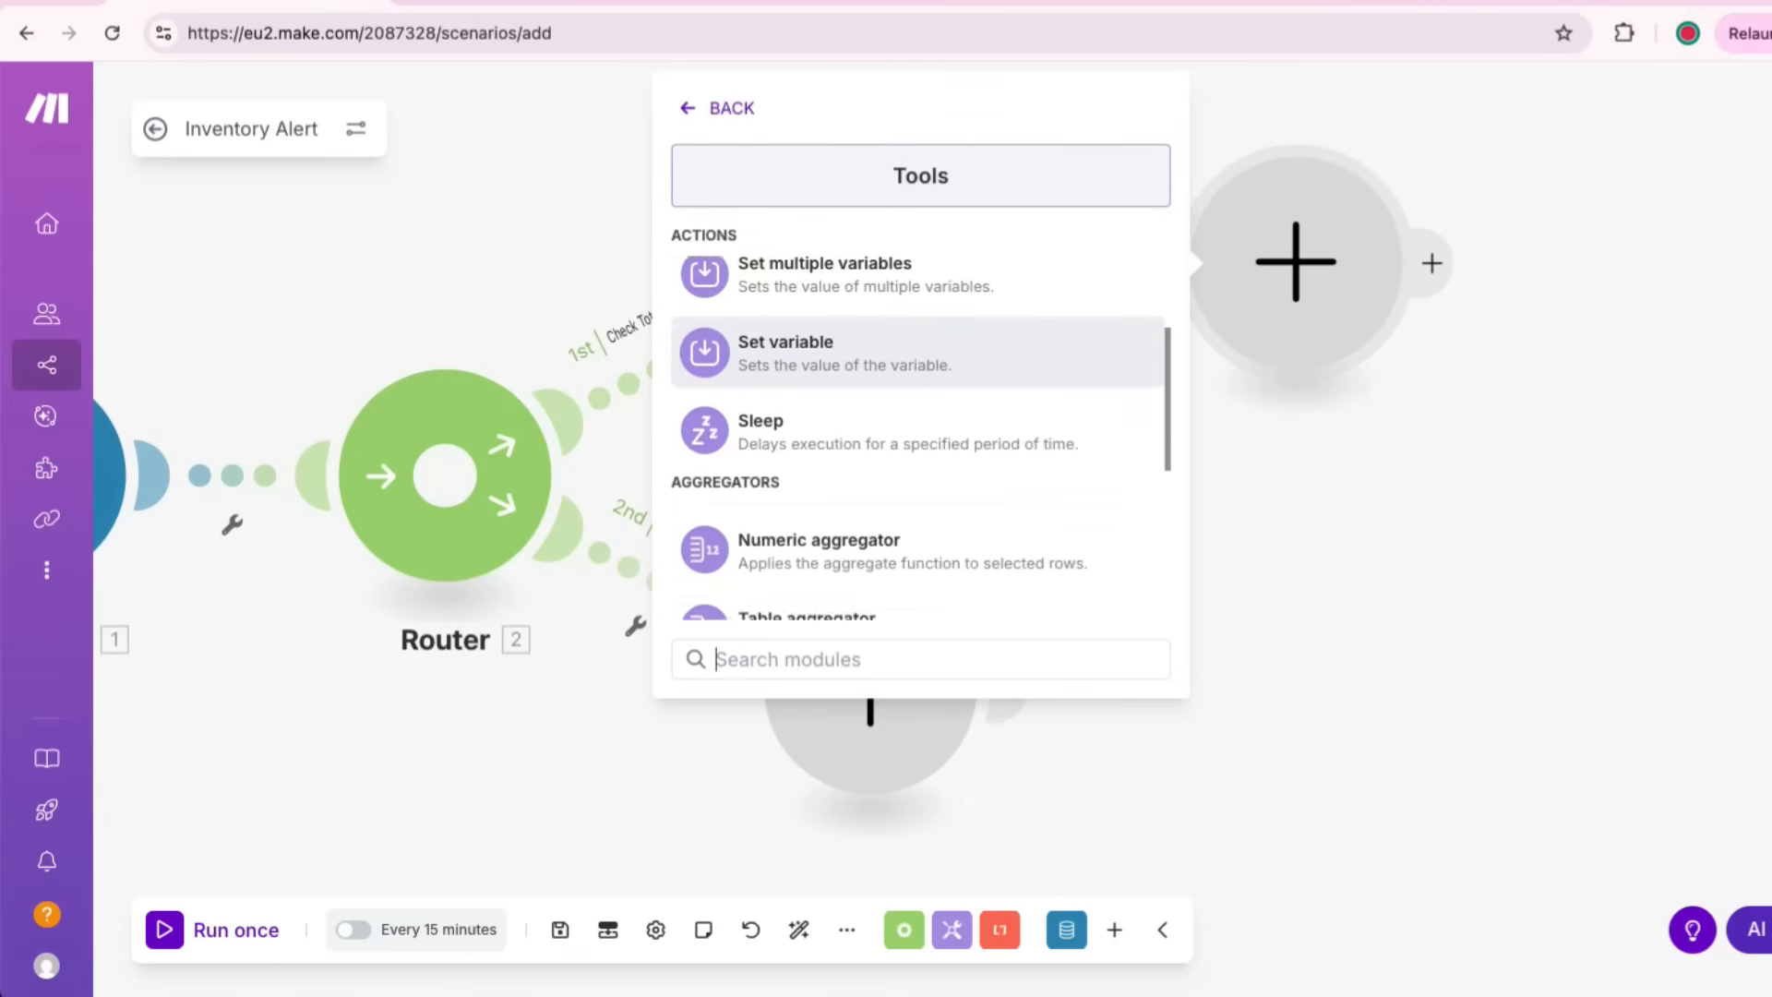
click(913, 417)
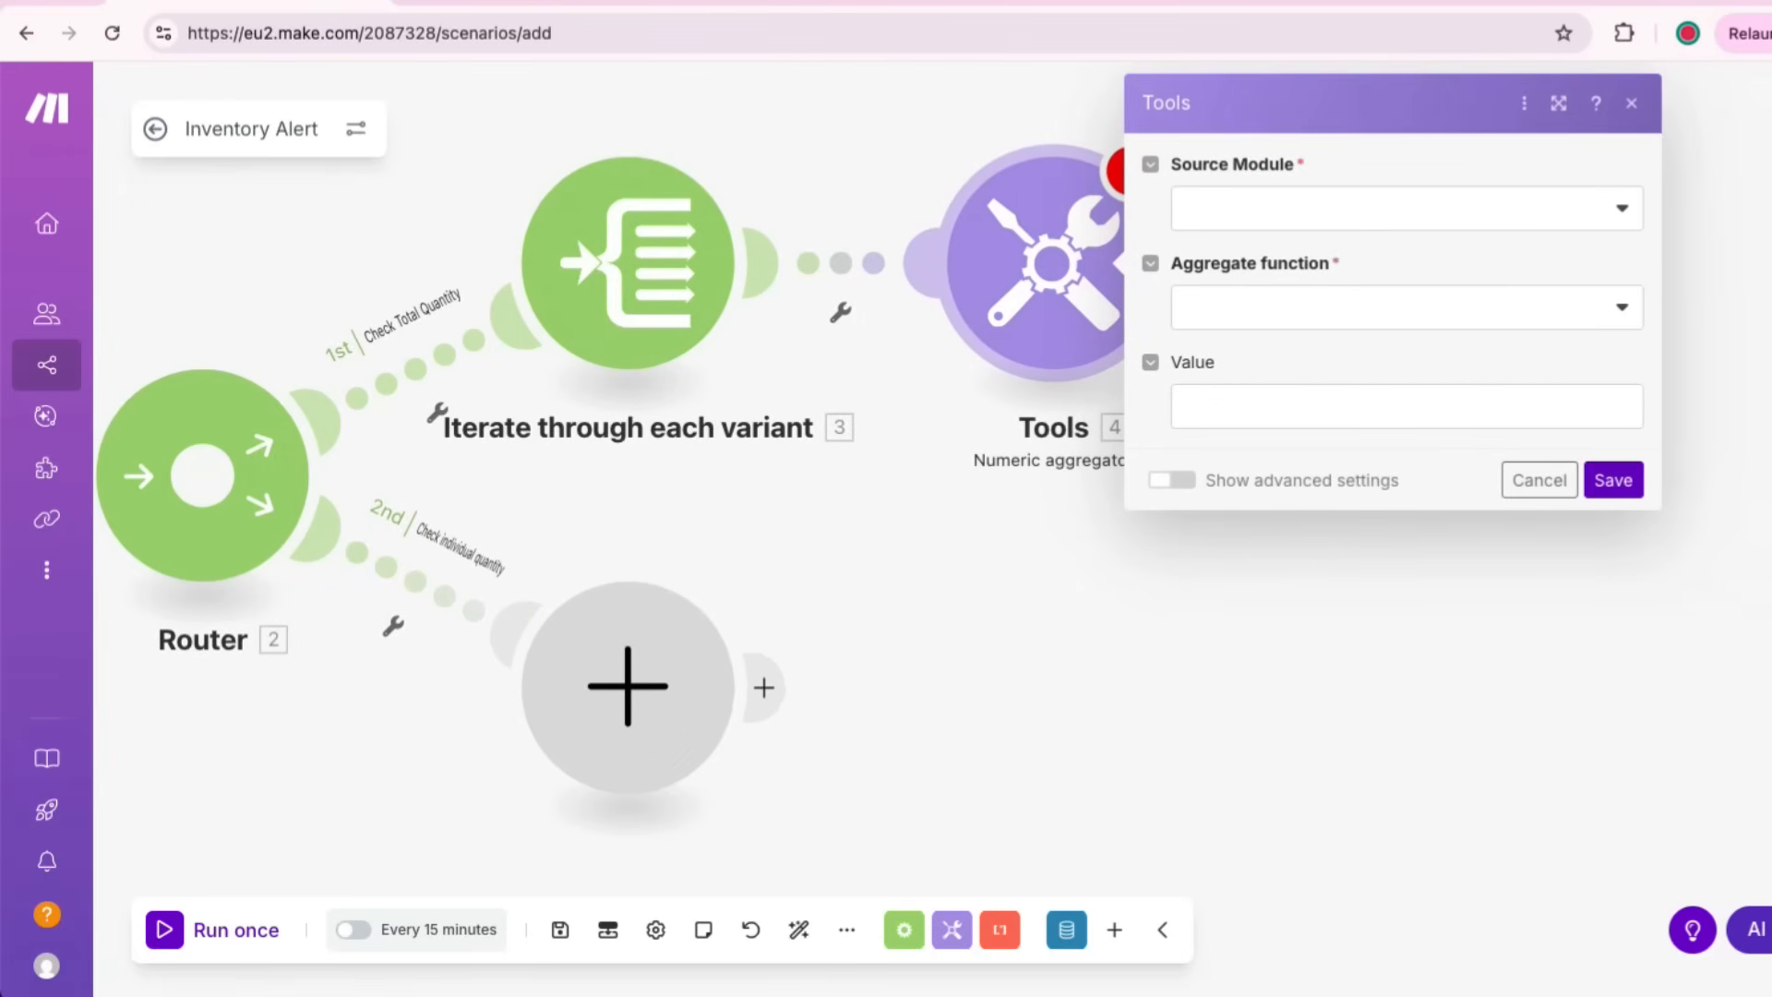
Step: Configure the Numeric aggregator with source module Iterate through each variant, function SUM and the iterator's quantity as value, and save it
click(1407, 208)
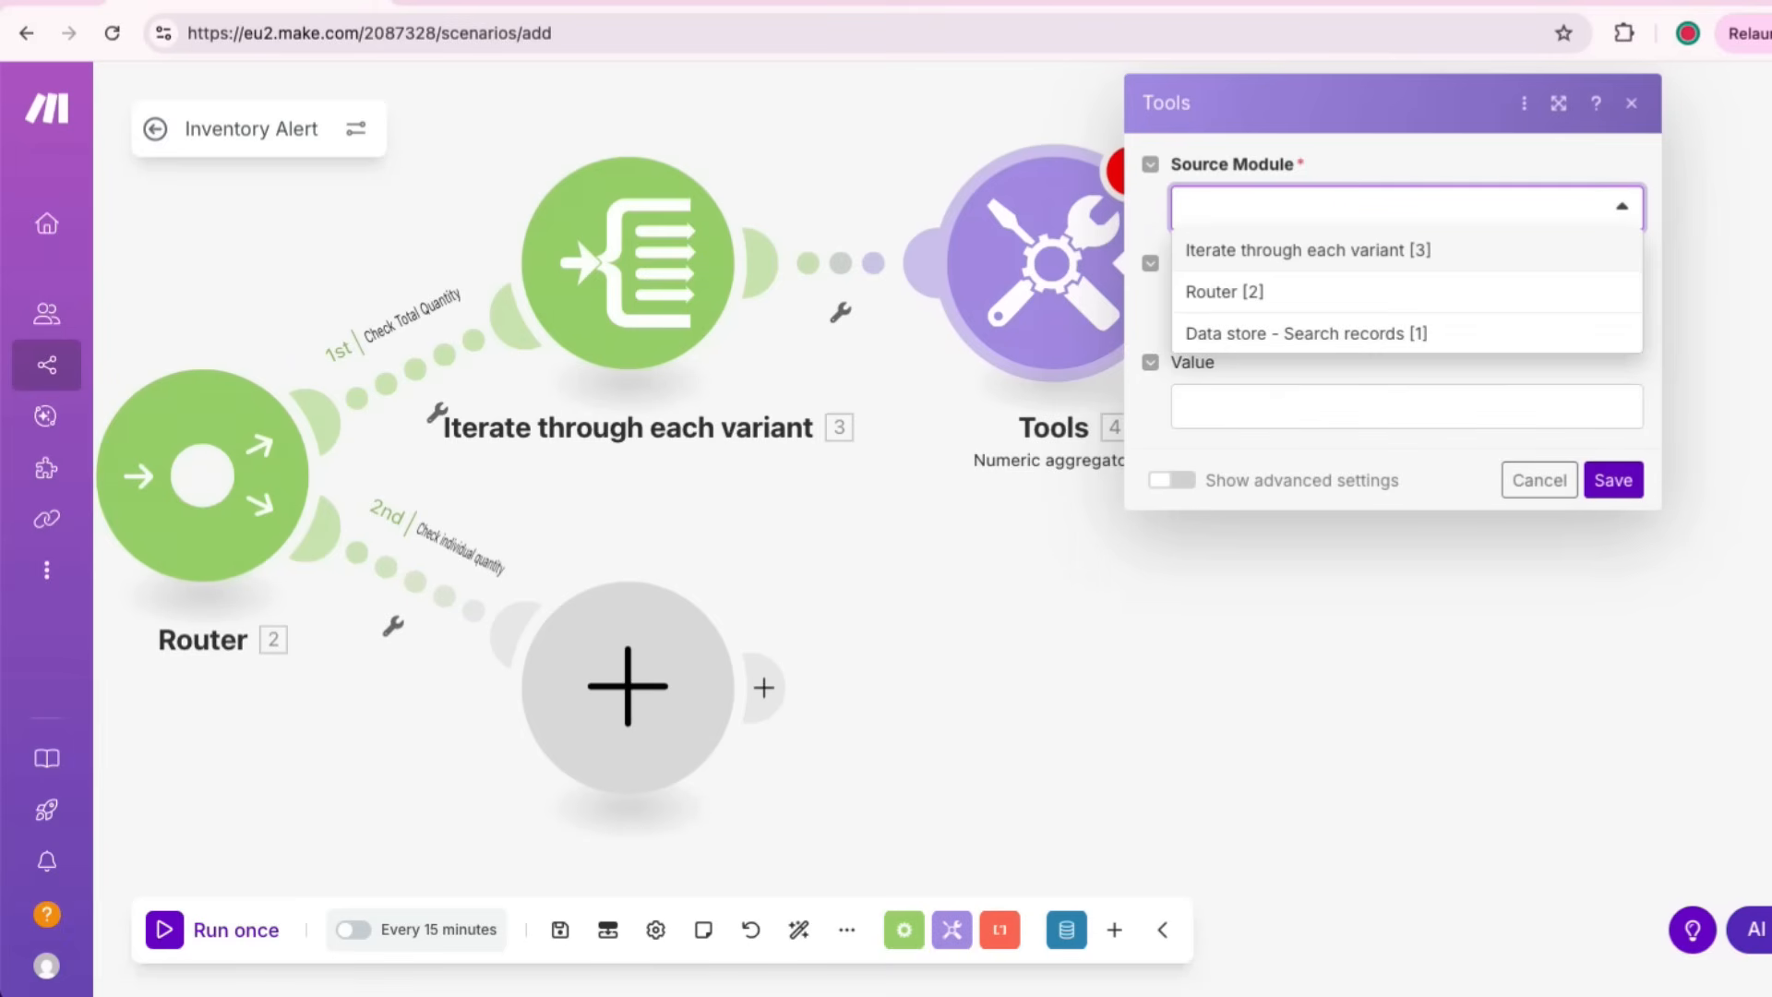
click(1307, 250)
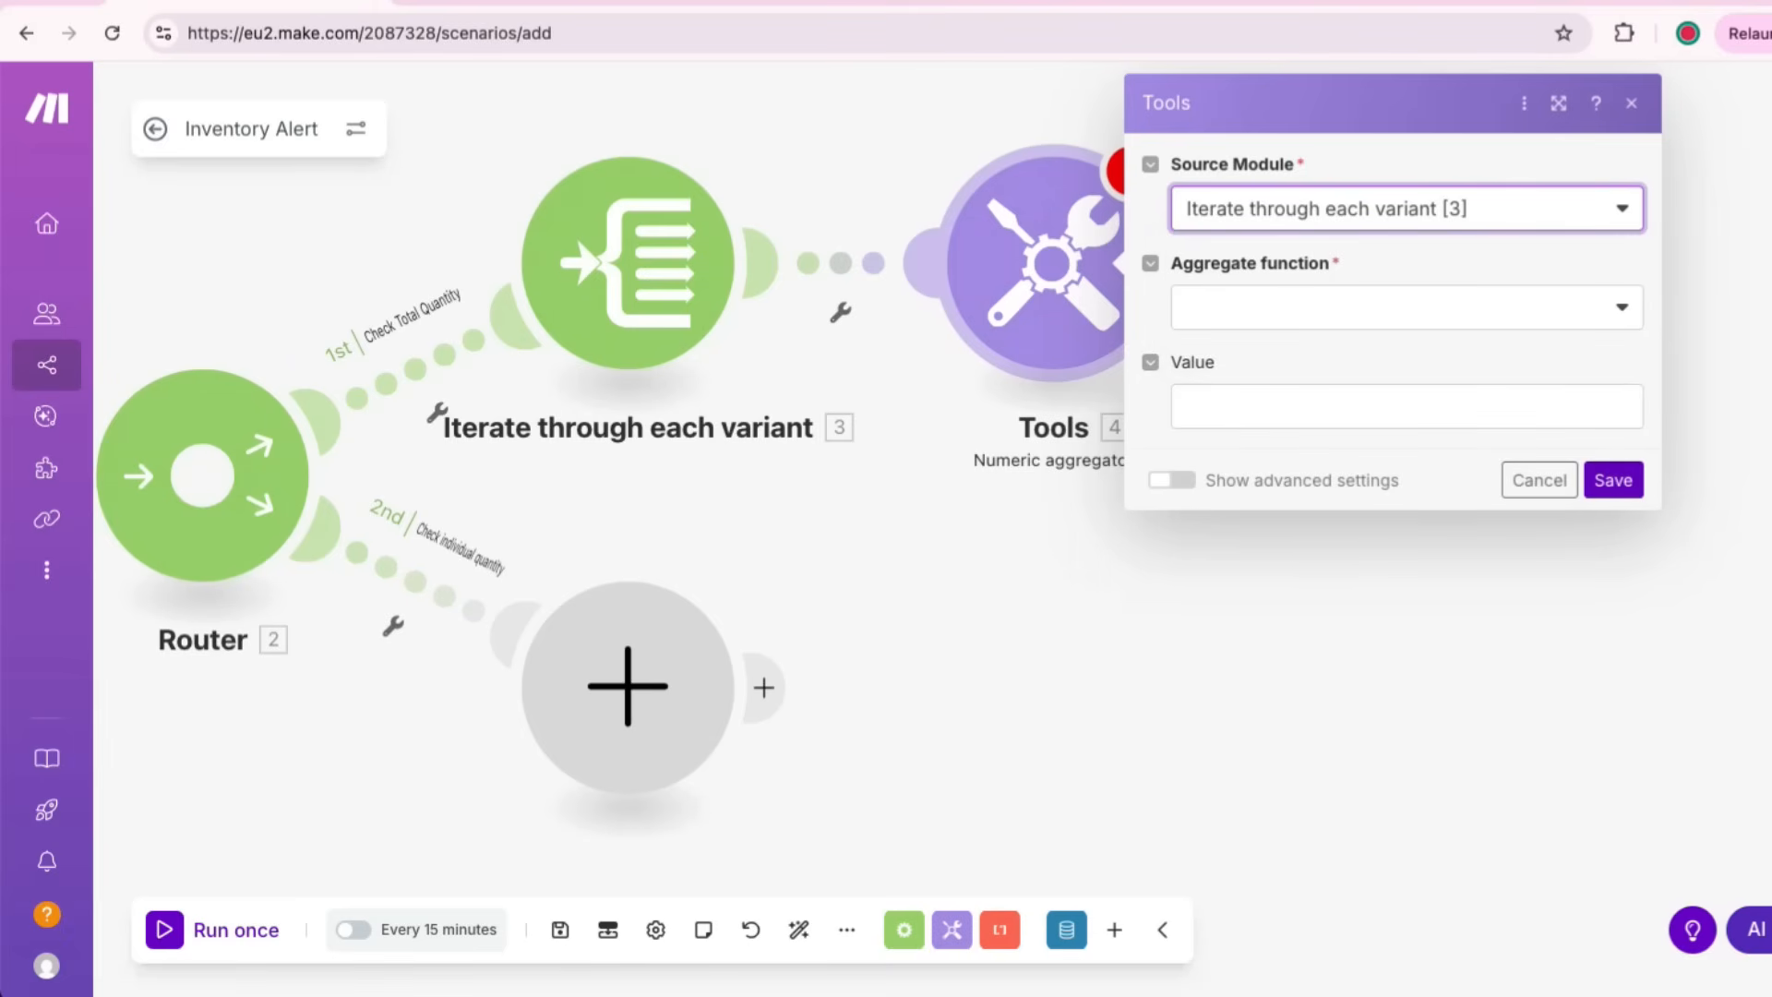
click(1406, 308)
click(1204, 390)
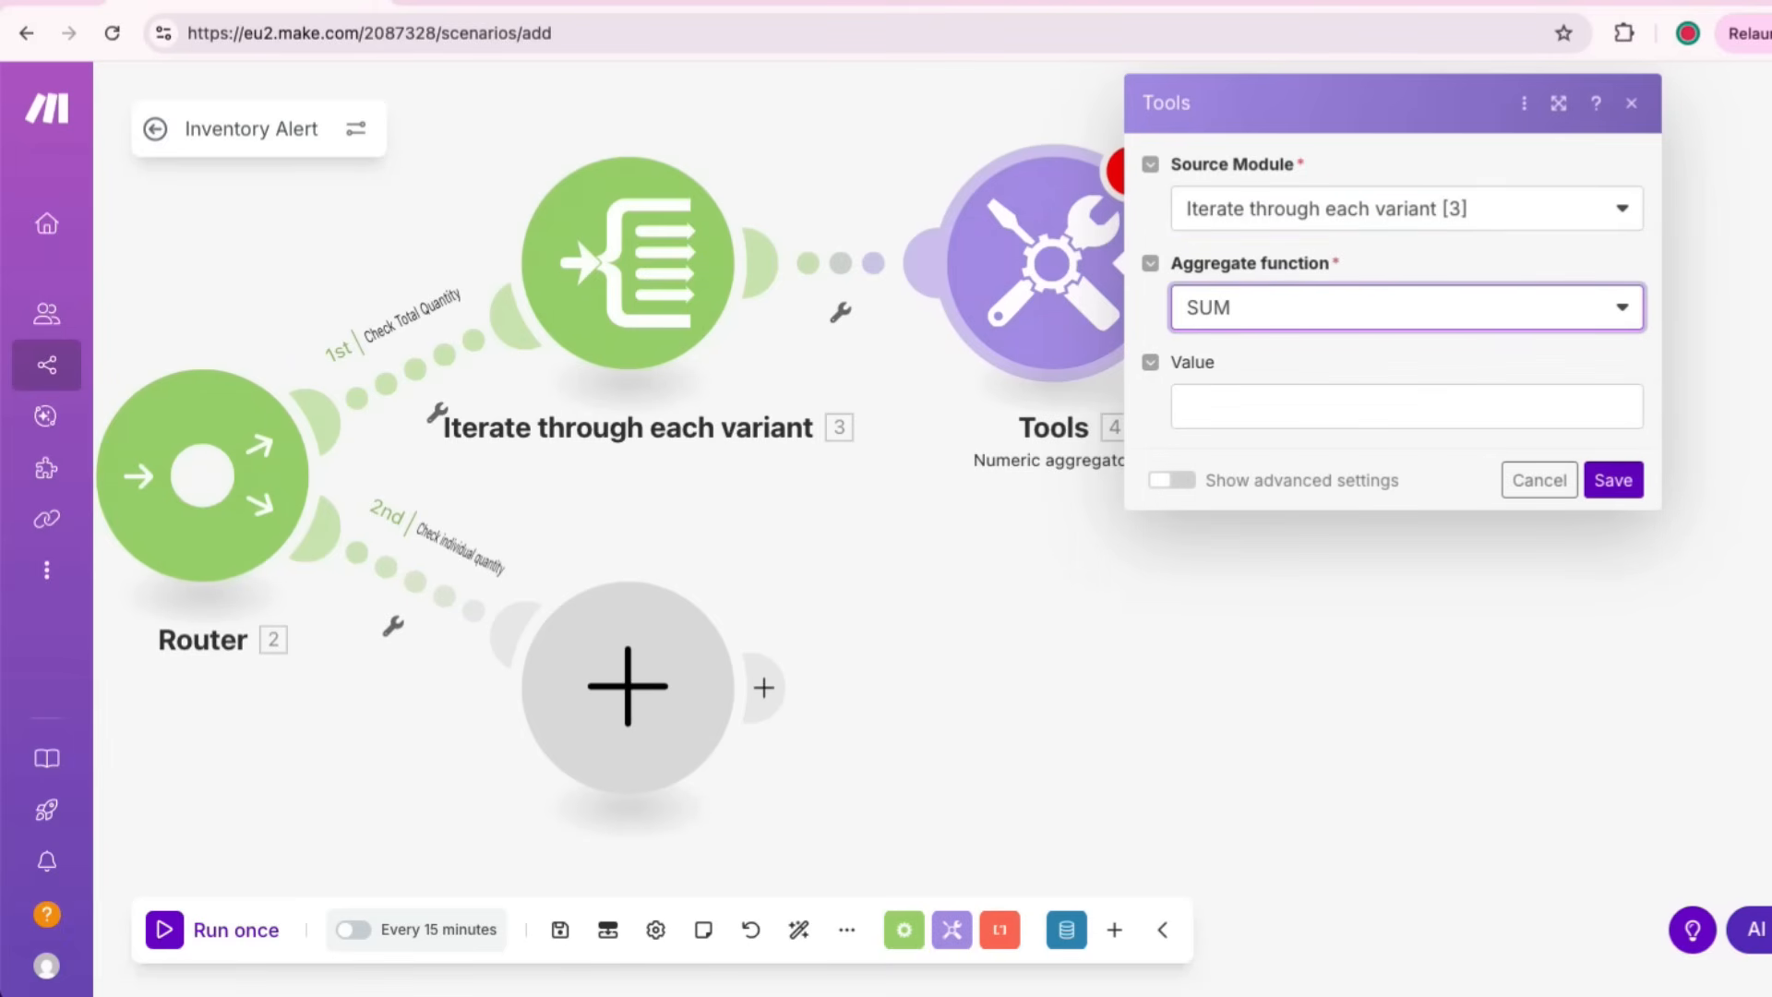
click(1407, 407)
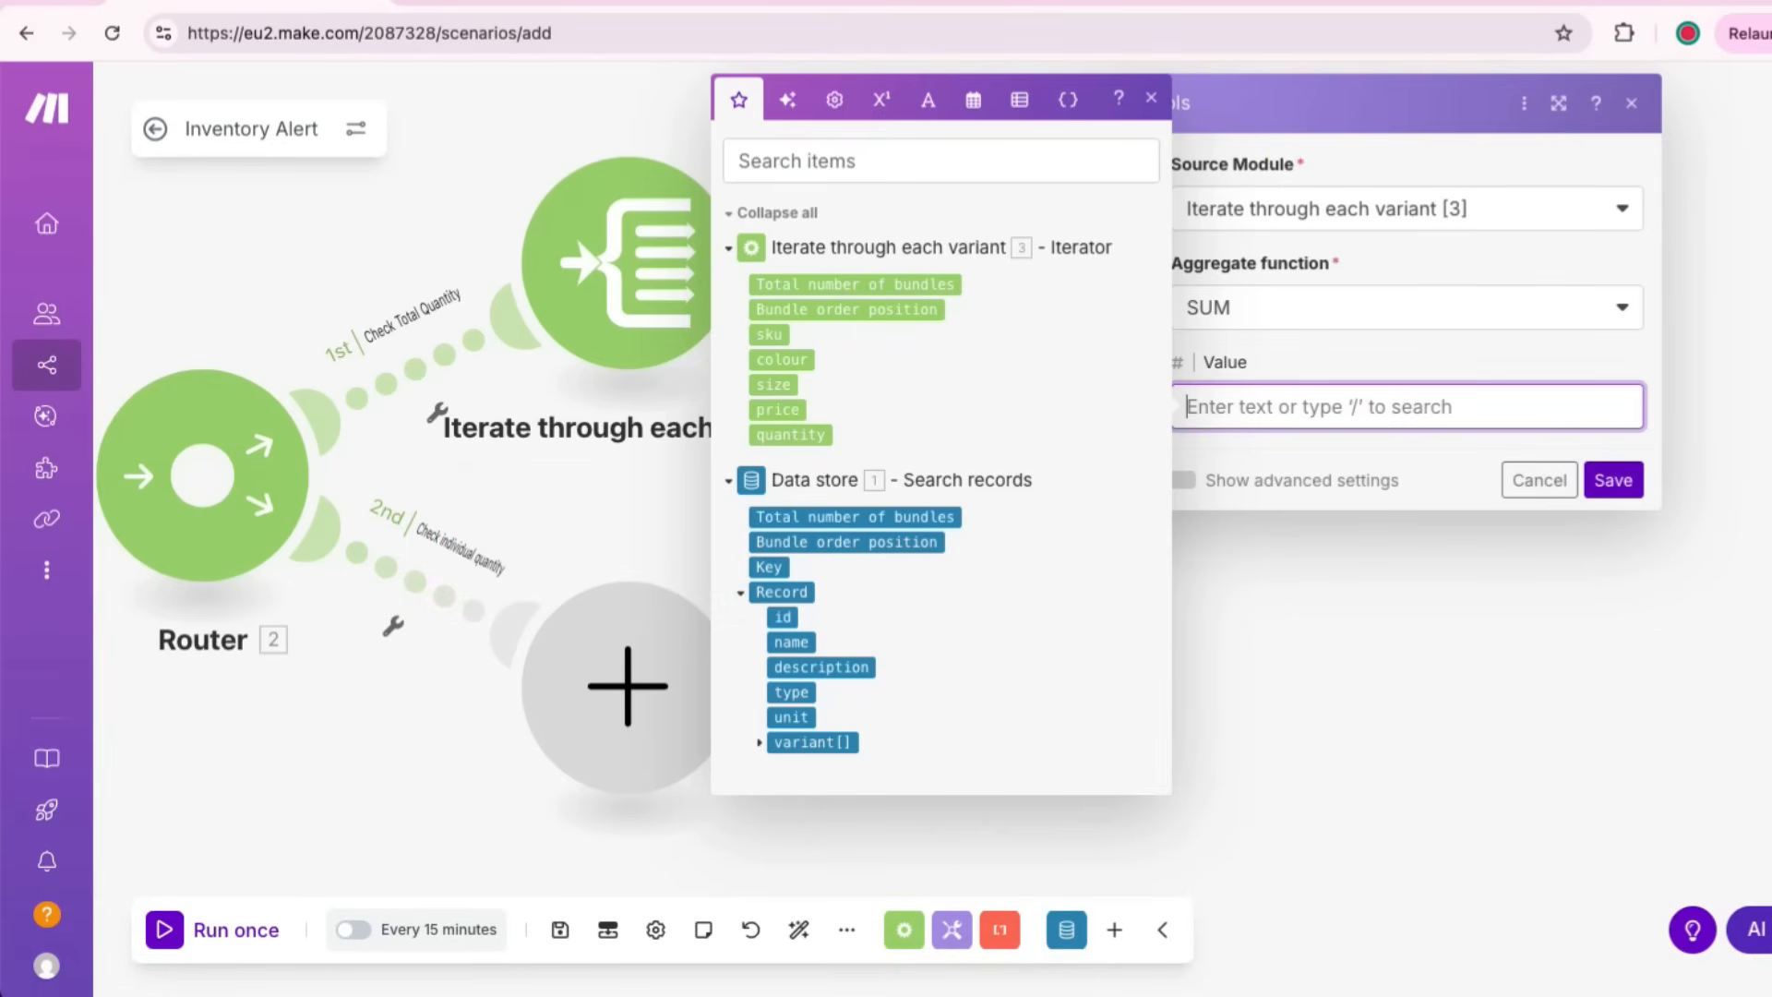
click(790, 434)
click(1151, 98)
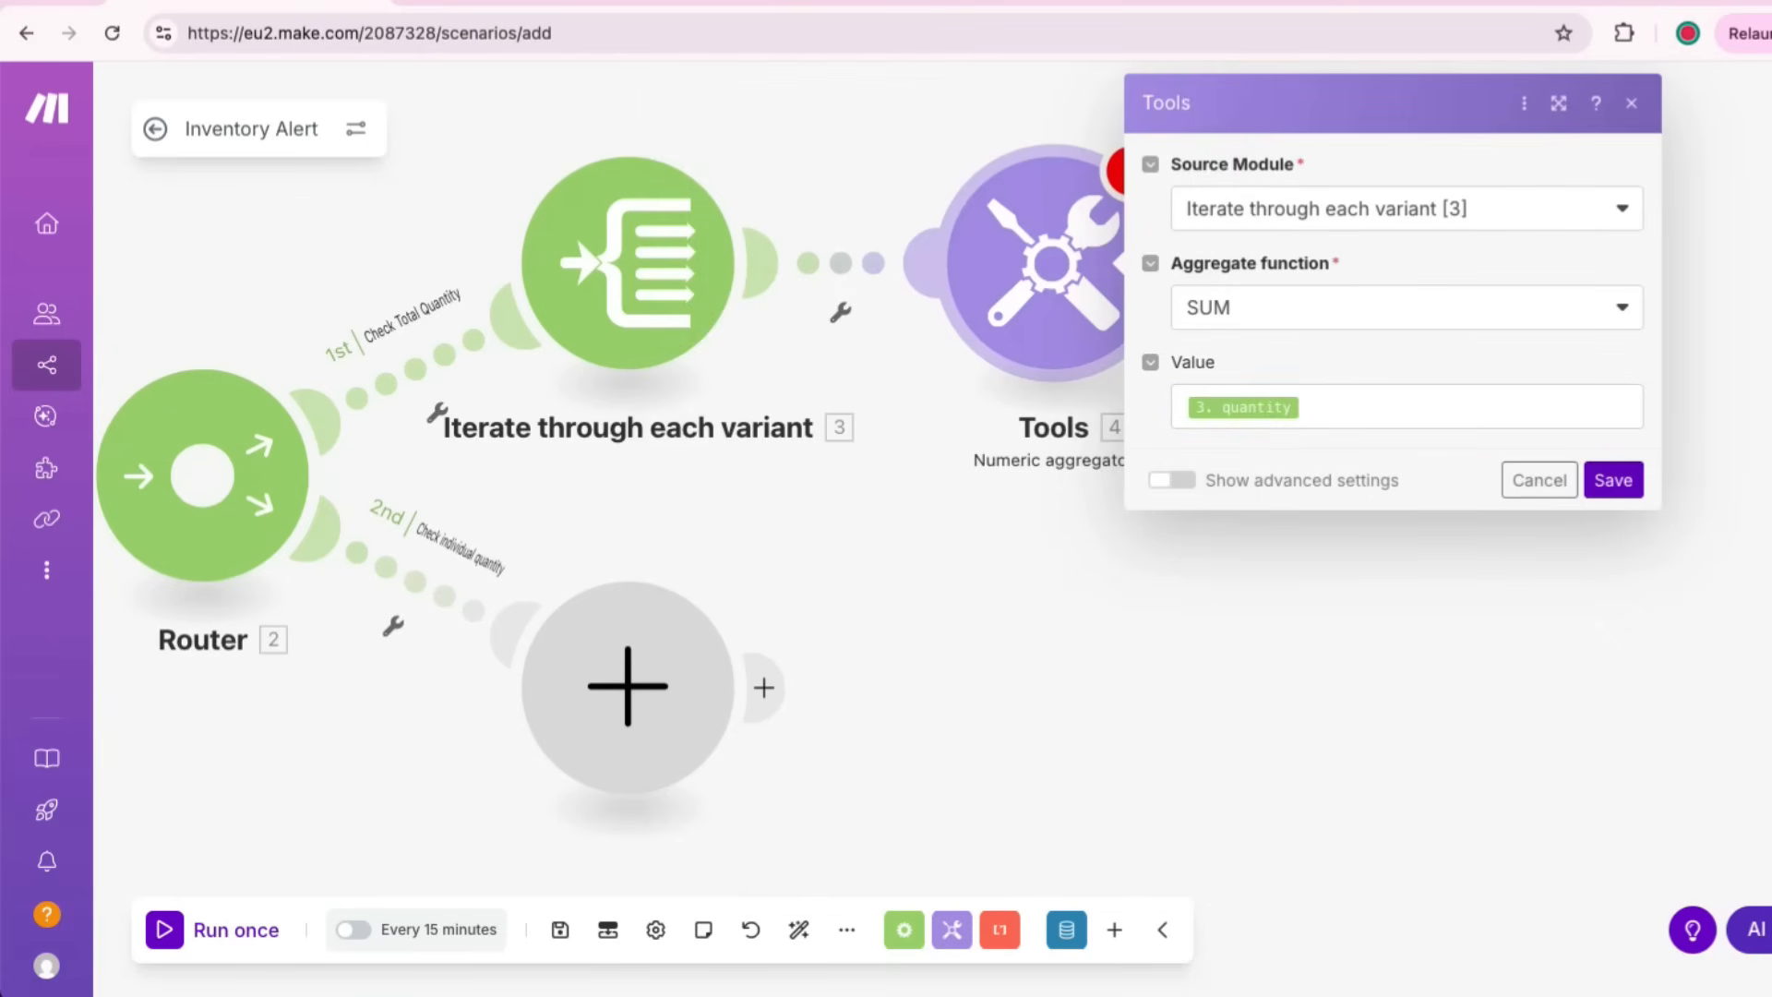
click(1613, 479)
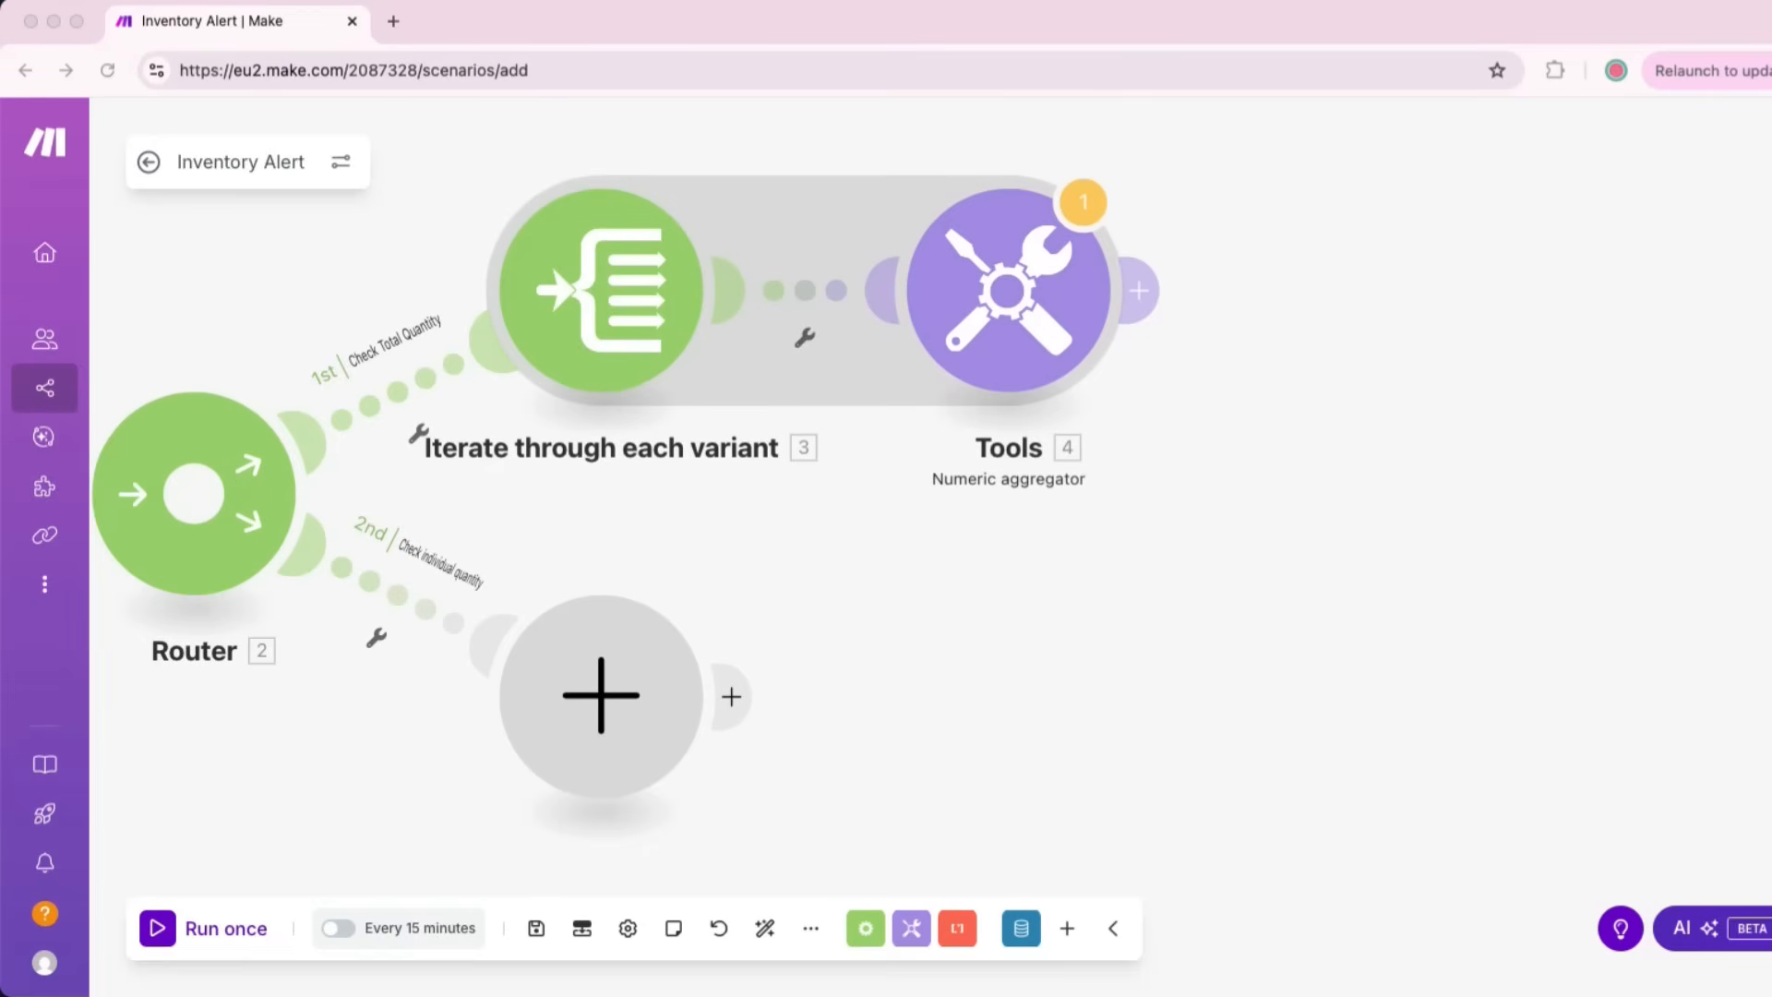
Step: Add a Tools Set variable module after the Numeric aggregator
click(1139, 290)
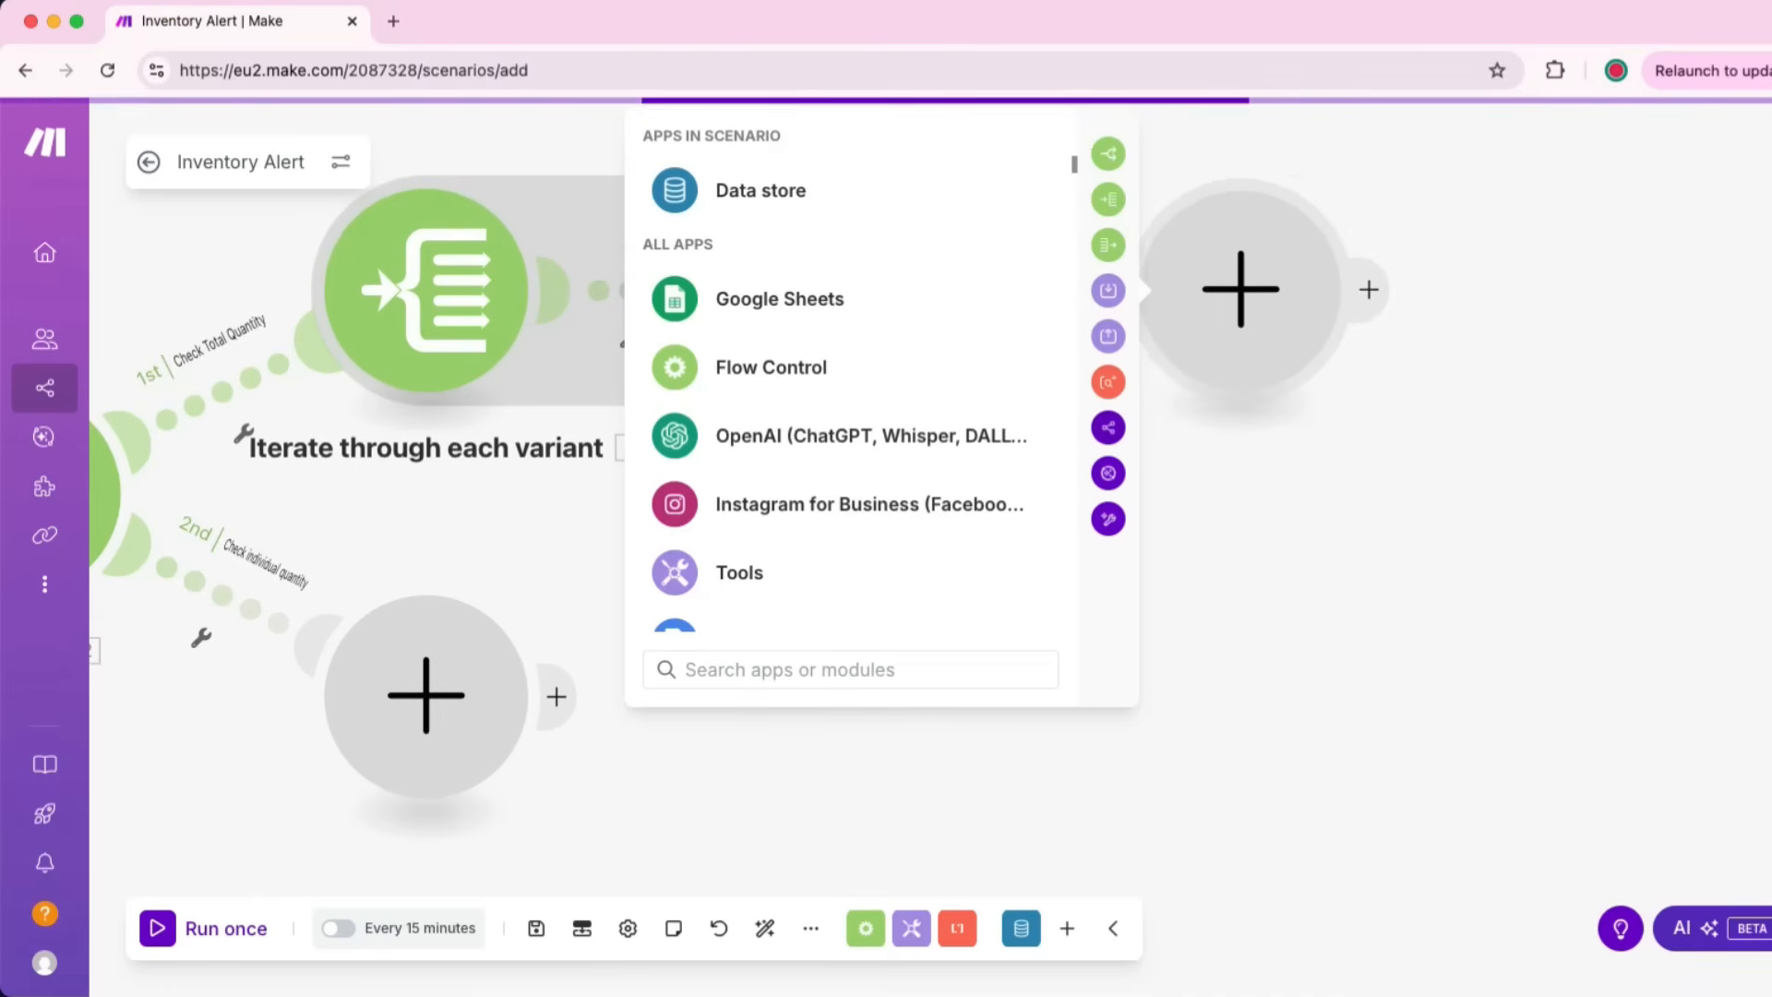
text(tools)
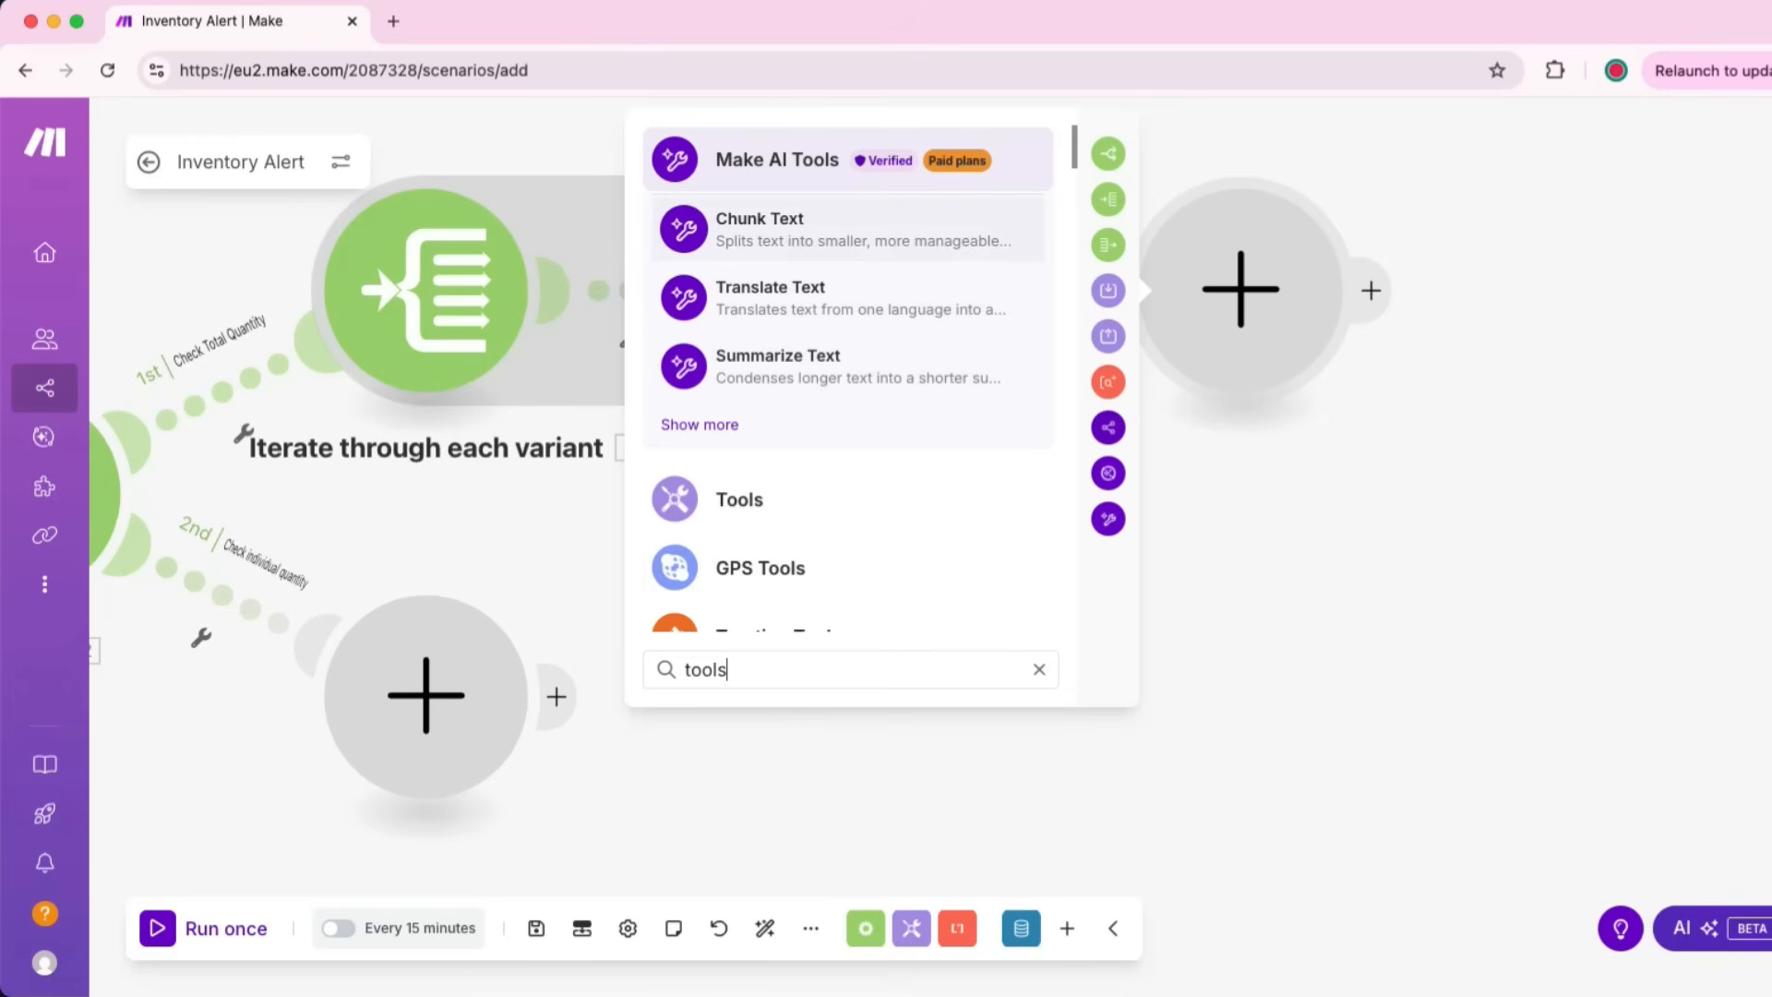
click(683, 499)
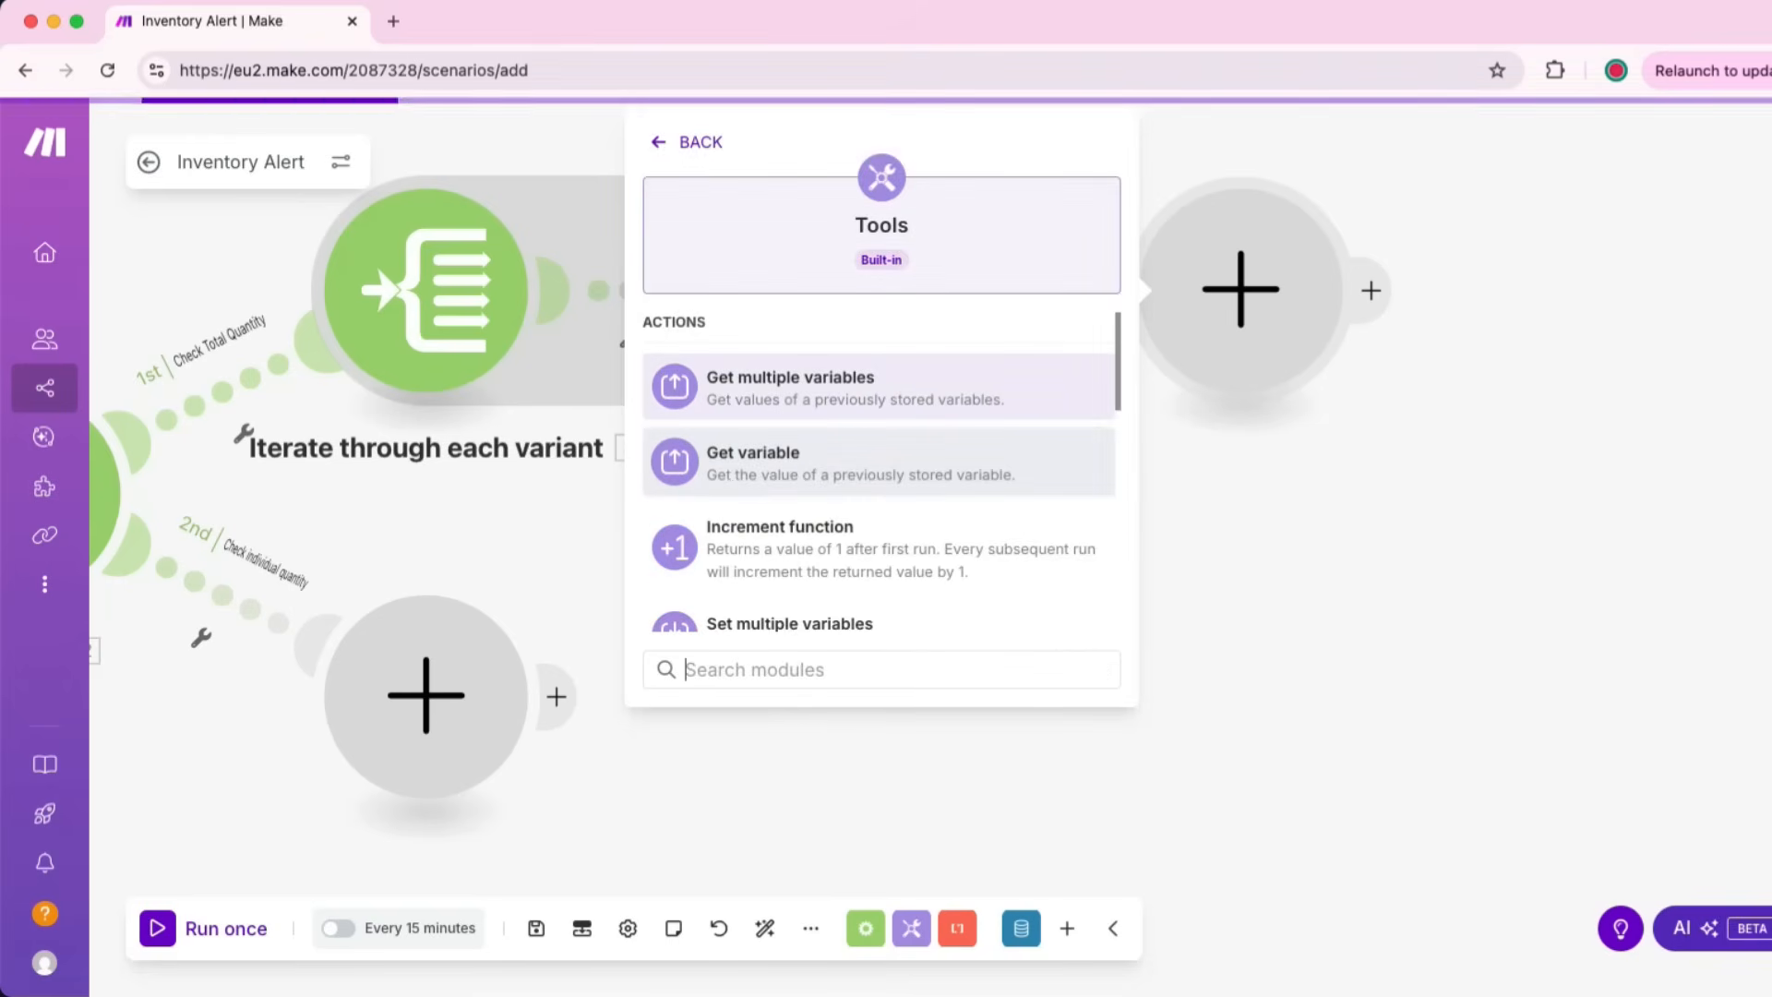
scroll(877, 462, down, 4)
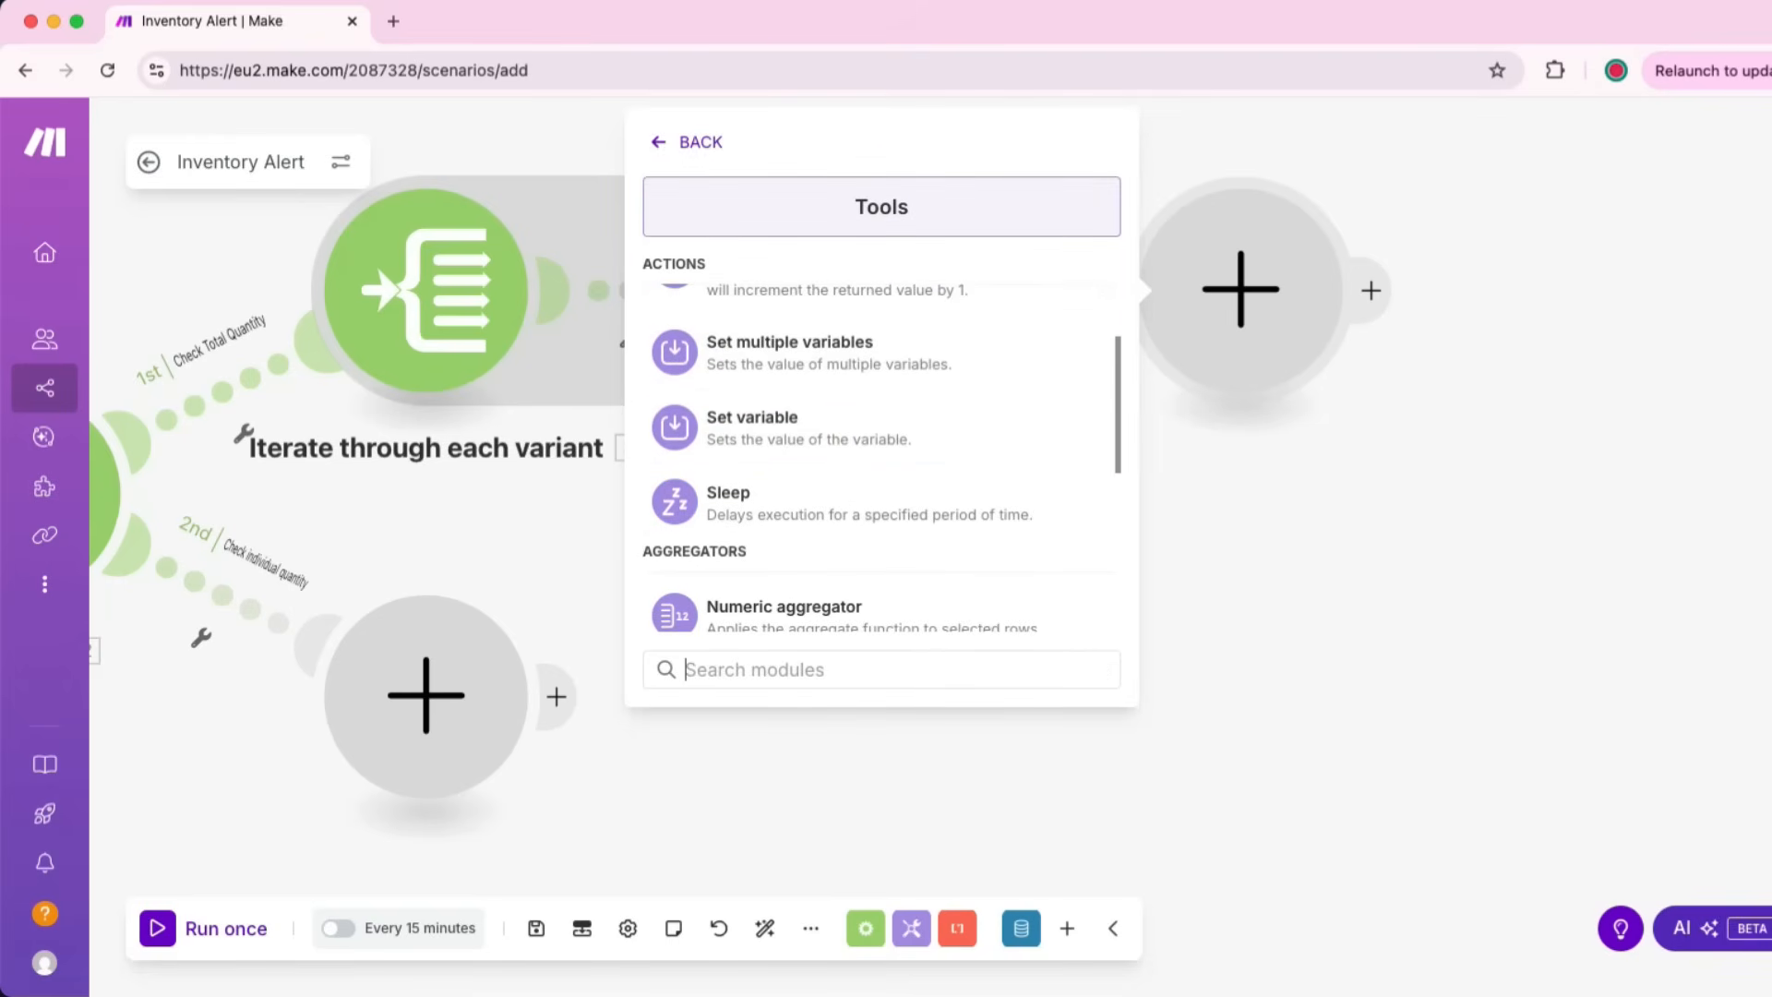
click(784, 428)
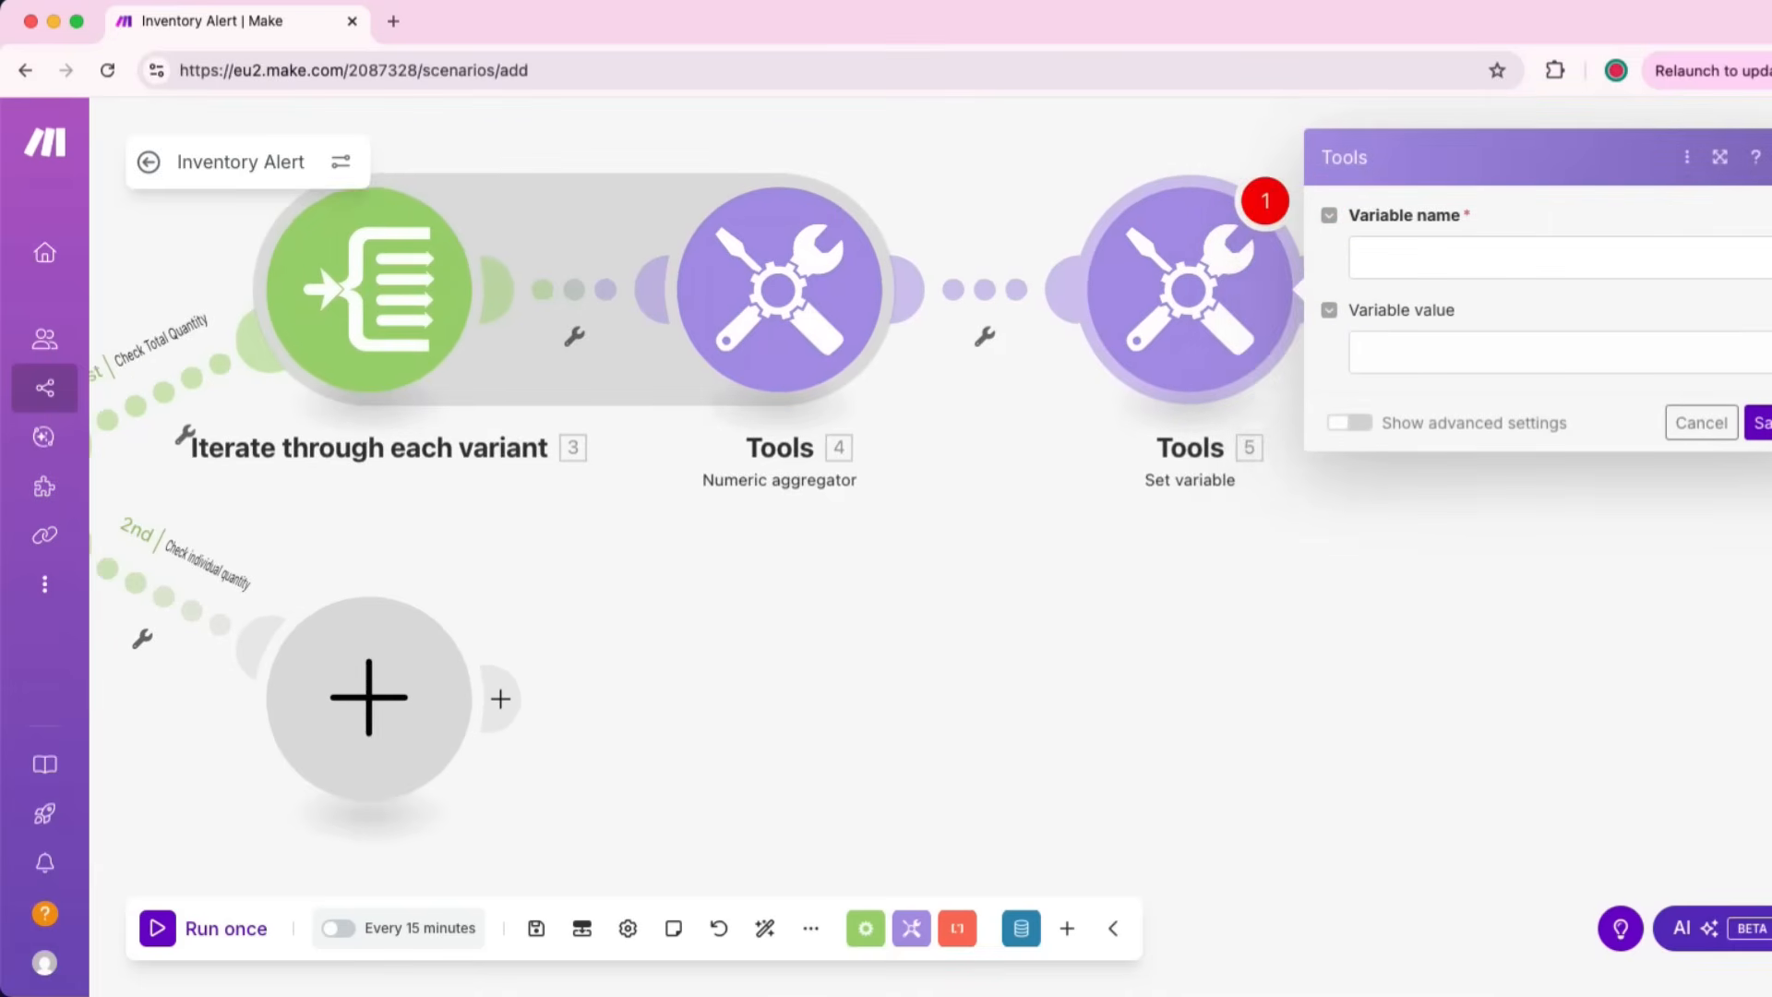
Step: Name the variable "Total quantity warning" and set its lifetime to One cycle in the advanced settings
click(1476, 257)
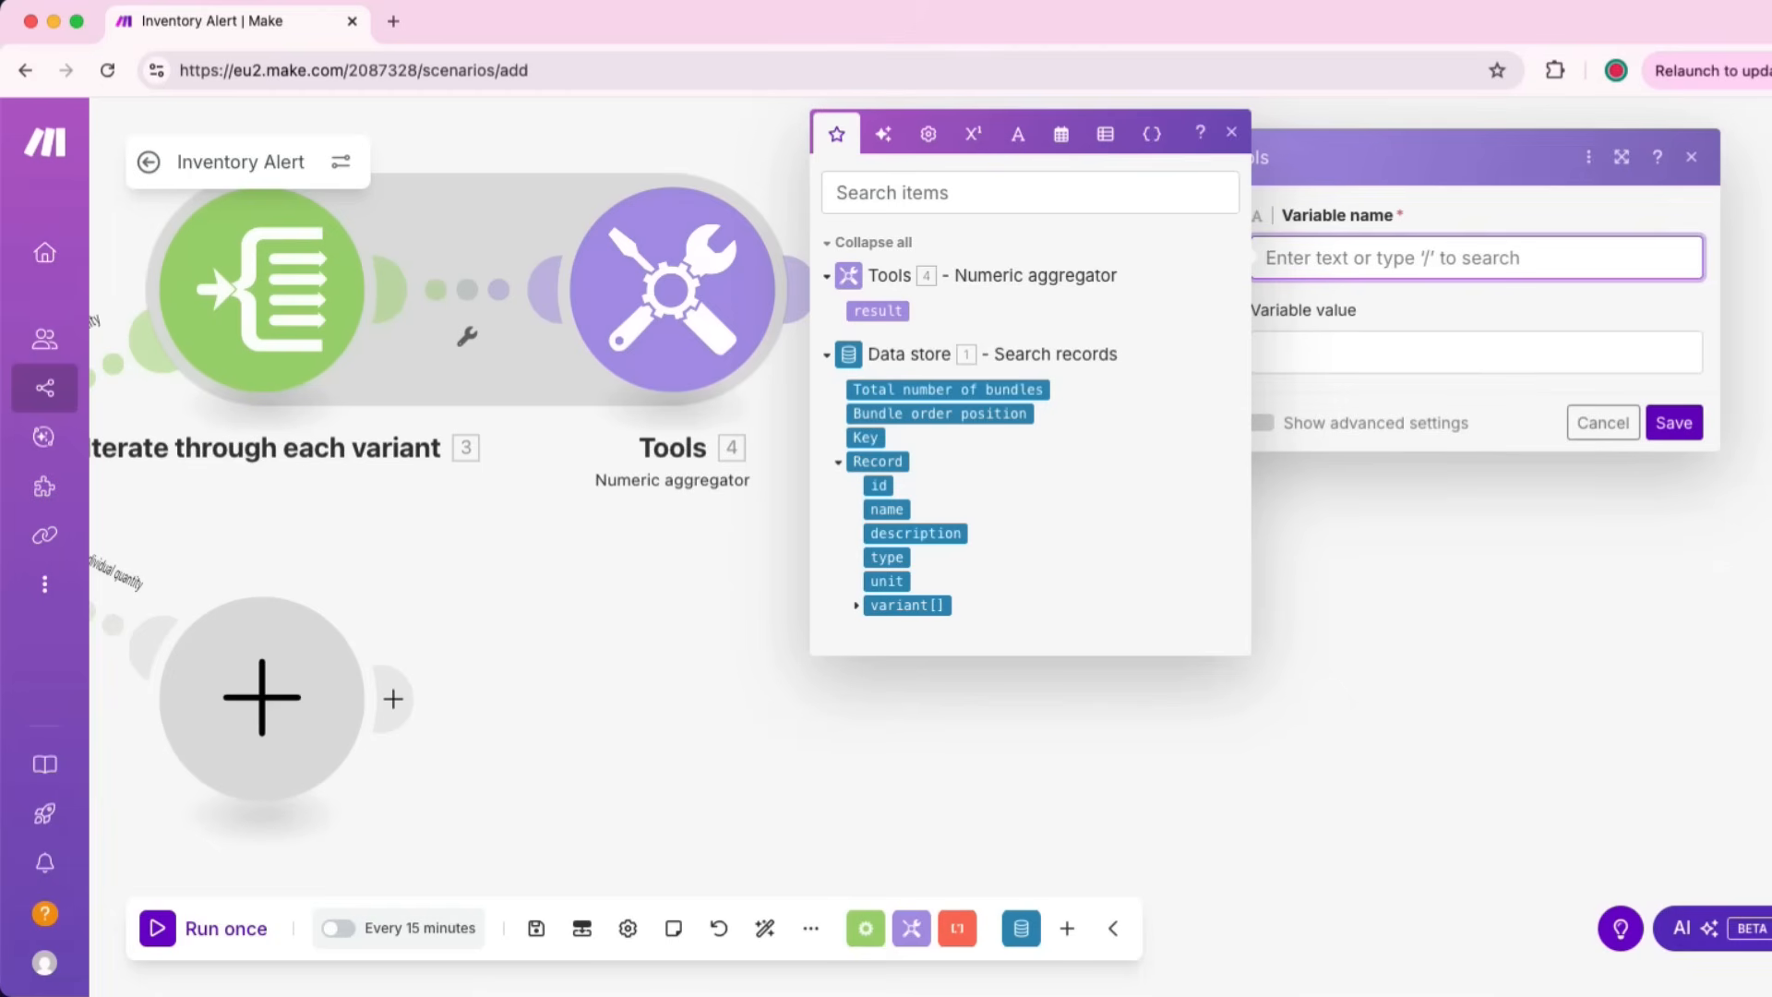
text(Total)
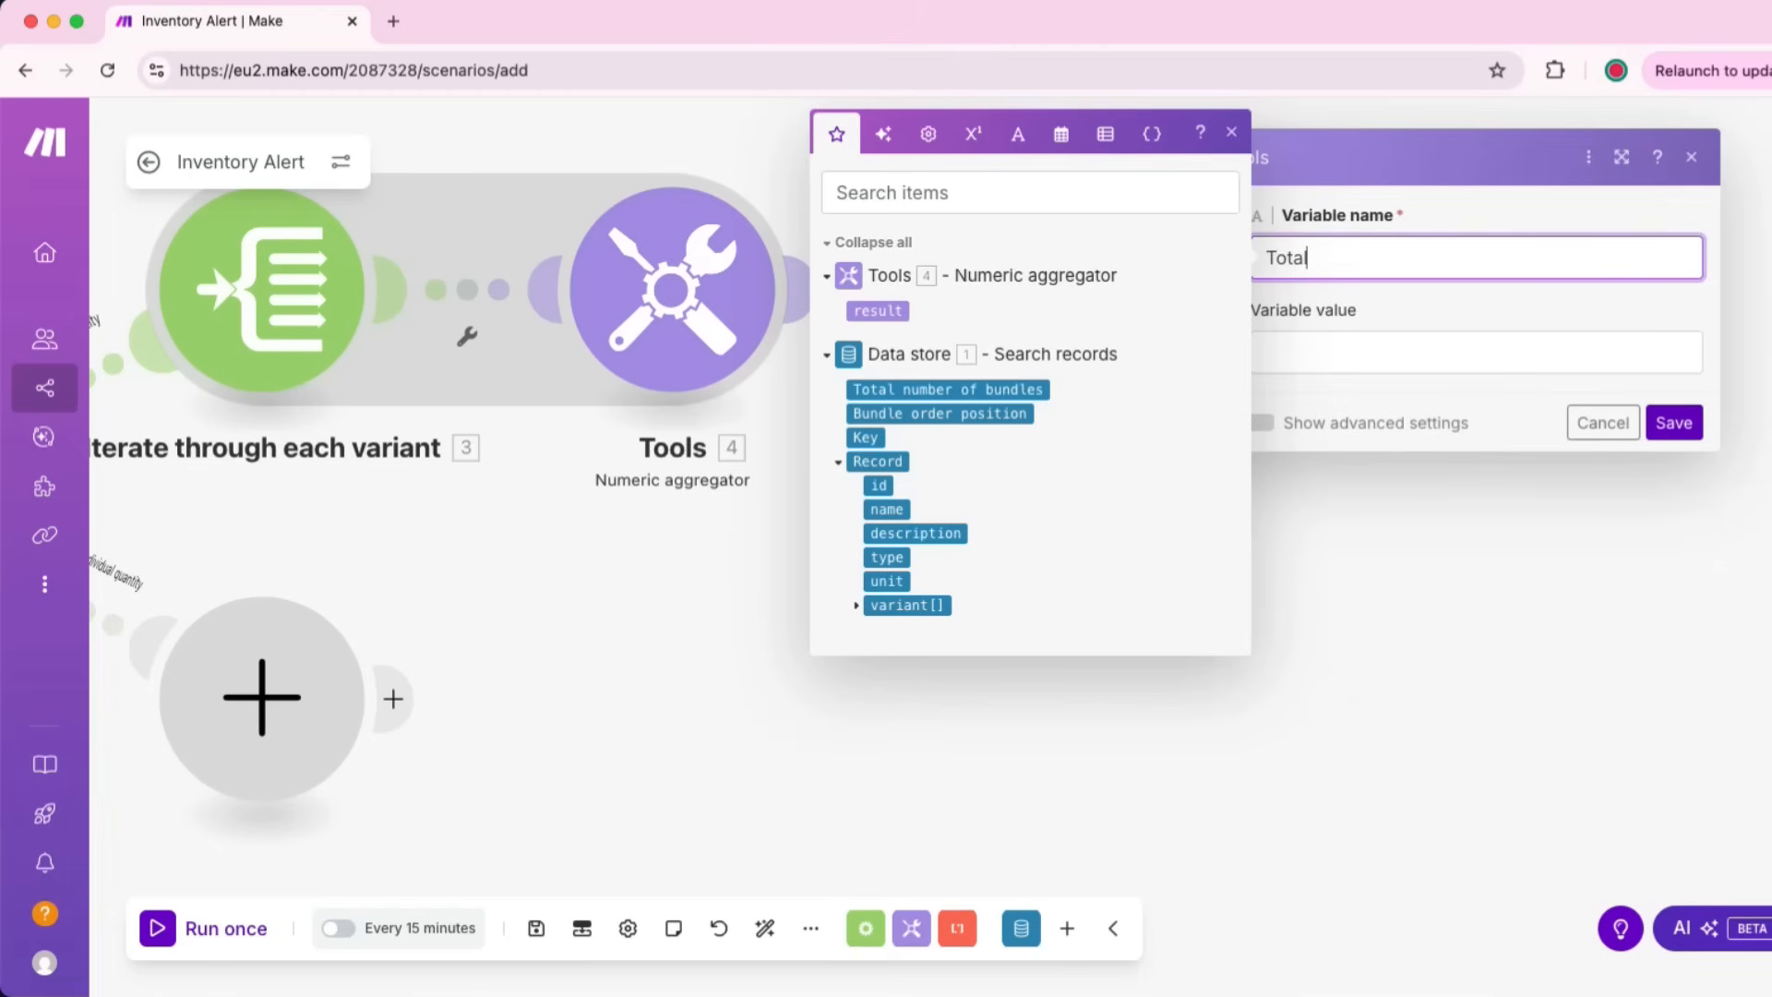
text( quantity warnning)
key(BackSpace)
key(BackSpace)
key(BackSpace)
key(BackSpace)
text(ing)
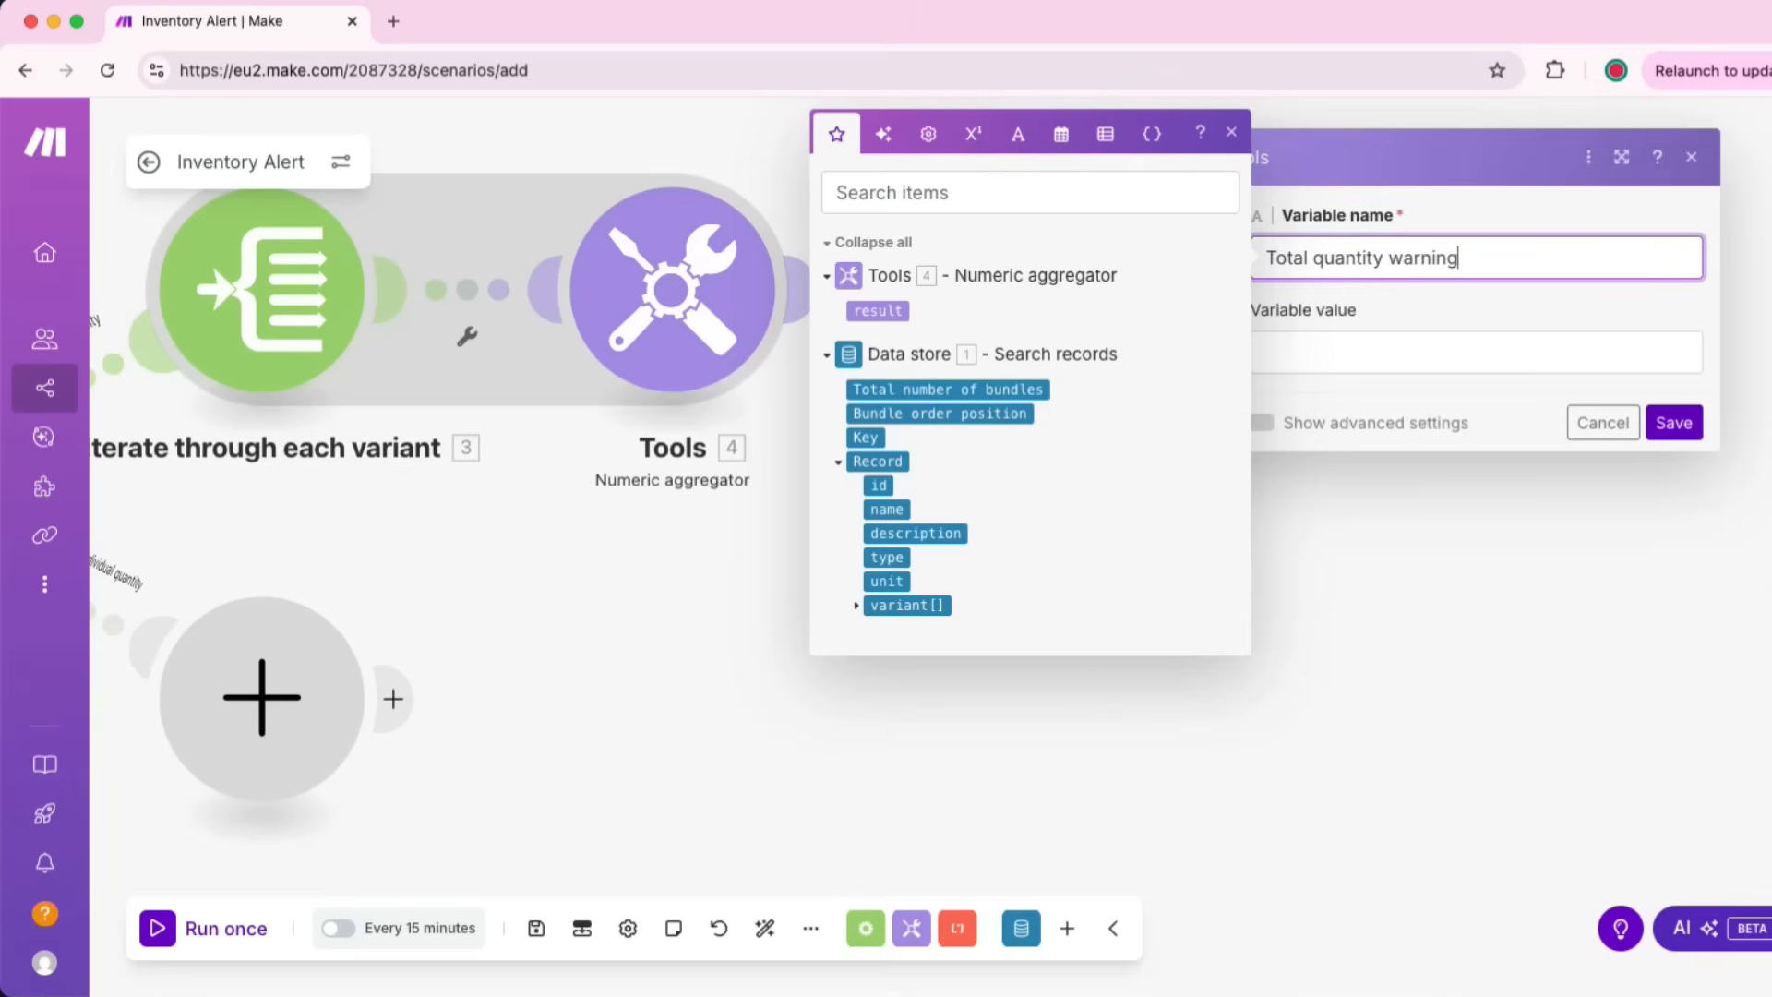
click(1251, 420)
click(1476, 333)
click(1304, 372)
Step: Set the variable value to "Total quantity for product ID = [Record: id] ([Record: name]) is lower than 50! Current = [Numeric aggregator result]" and save the module
click(1476, 427)
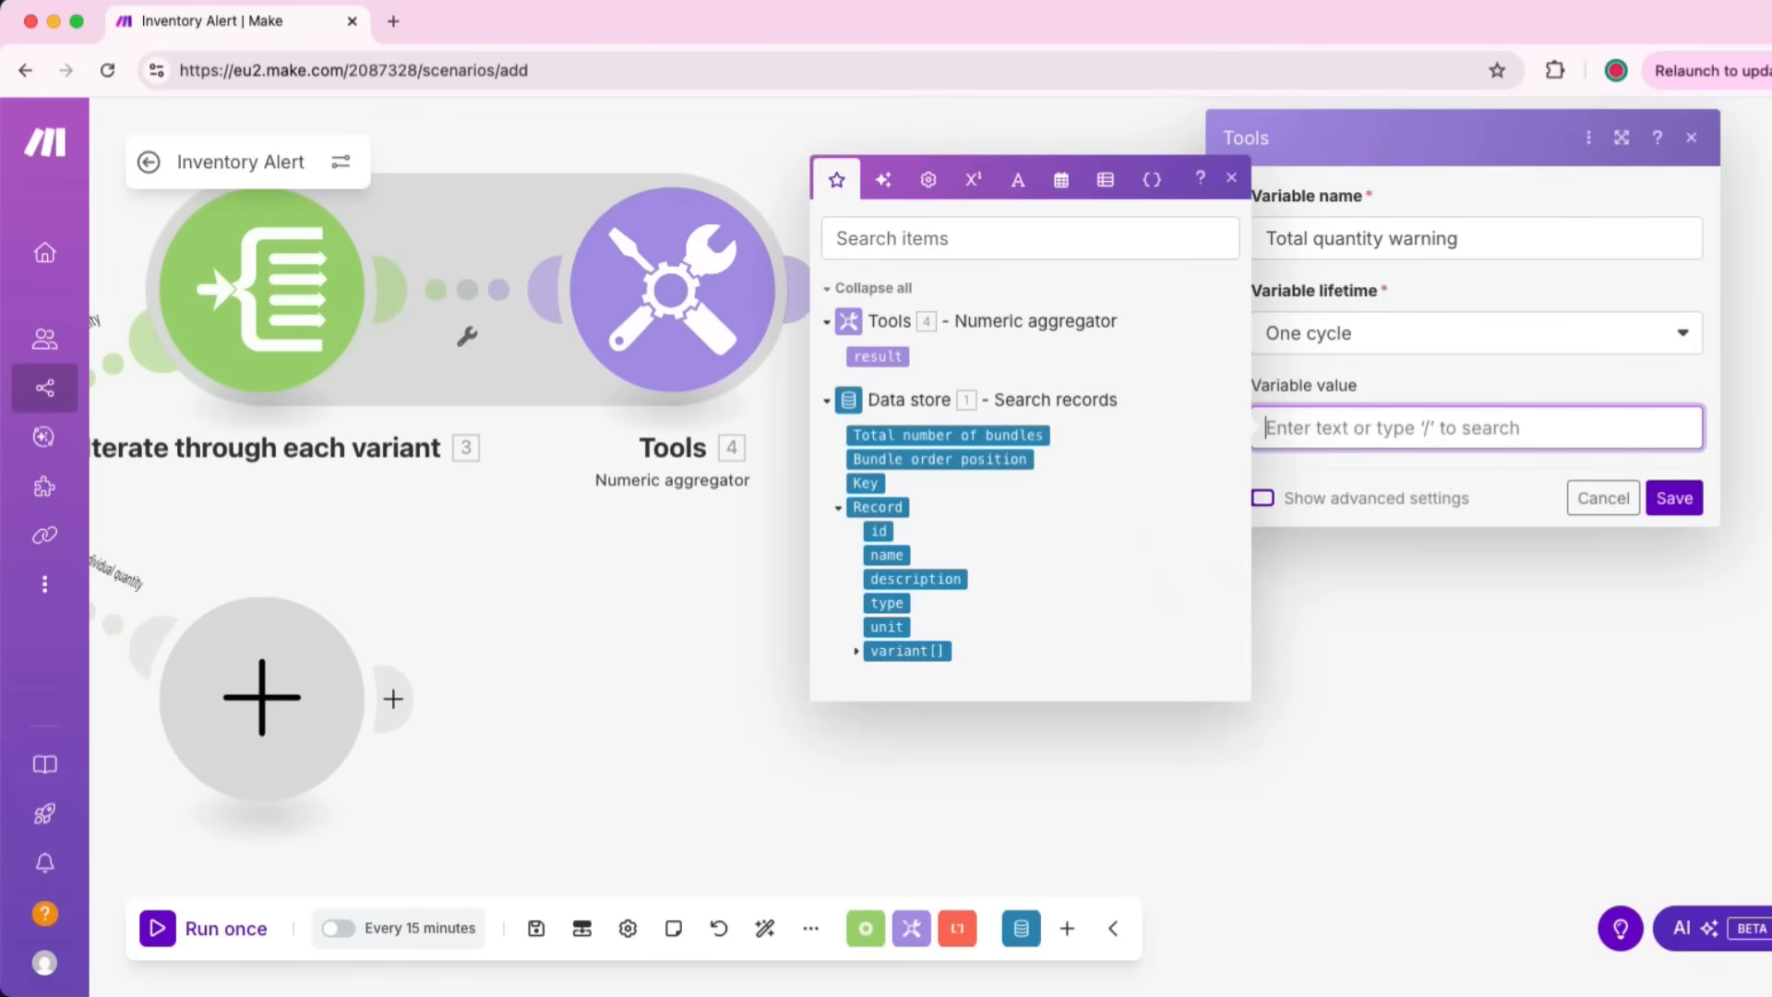
text(Tota)
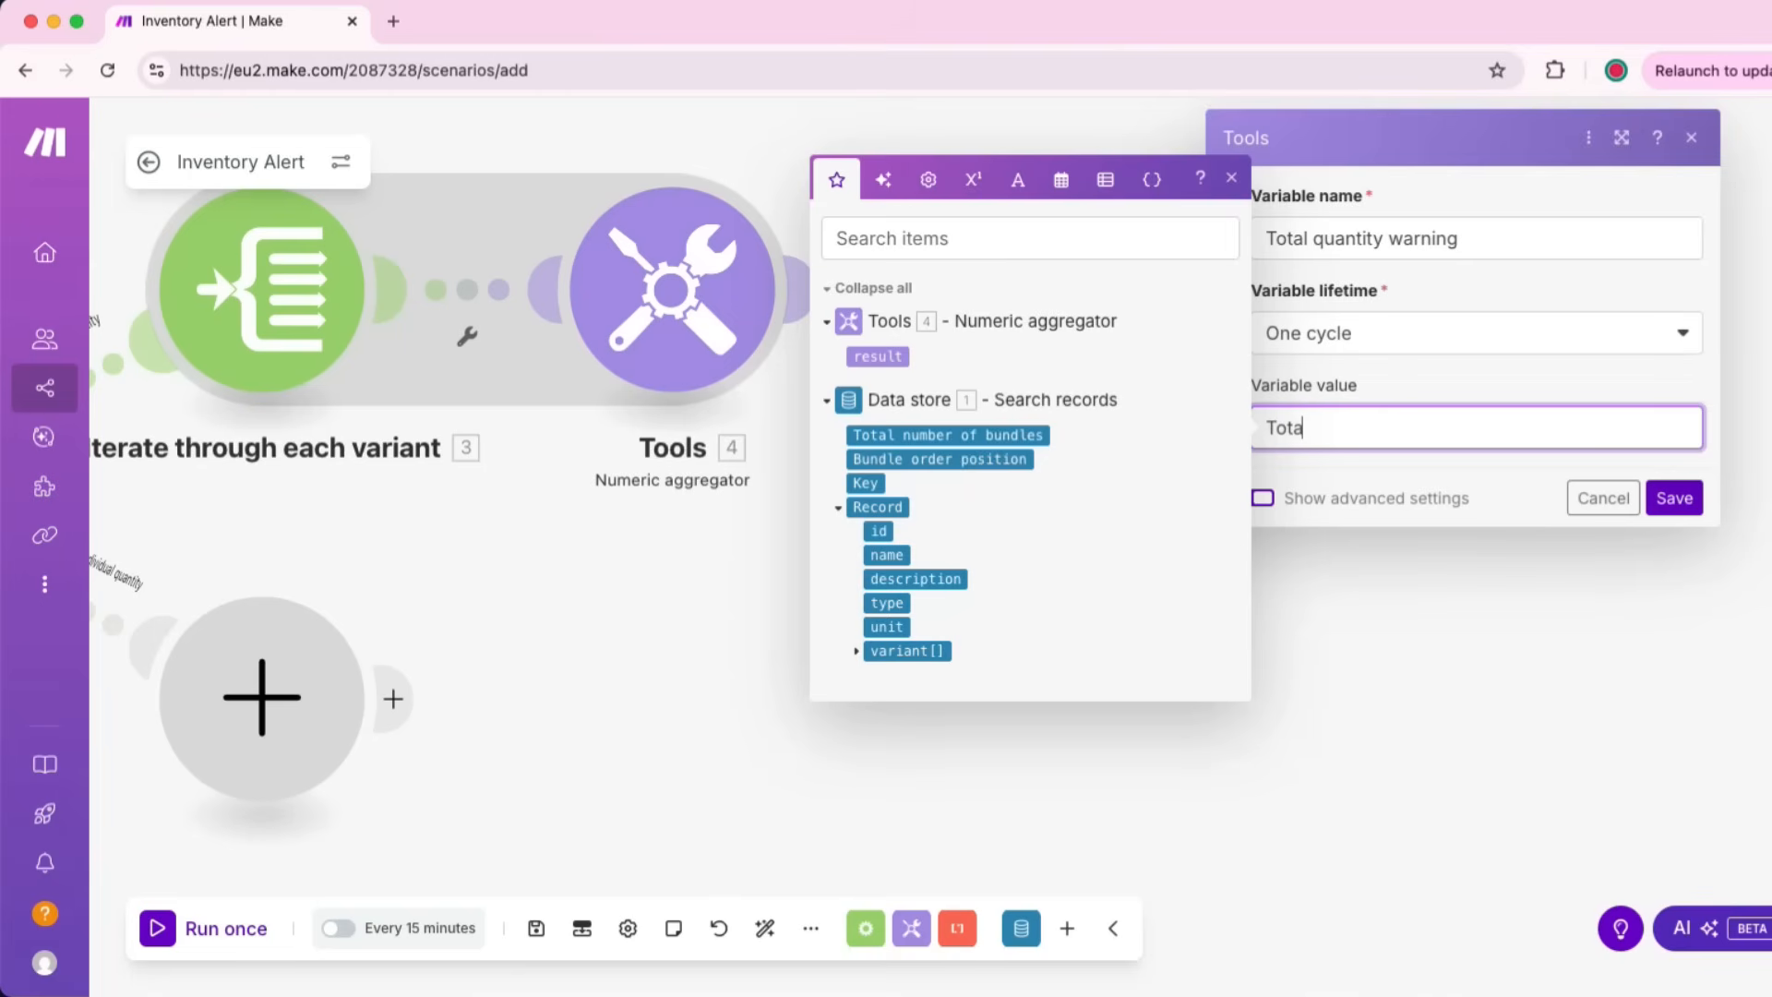
text(l quantity for product )
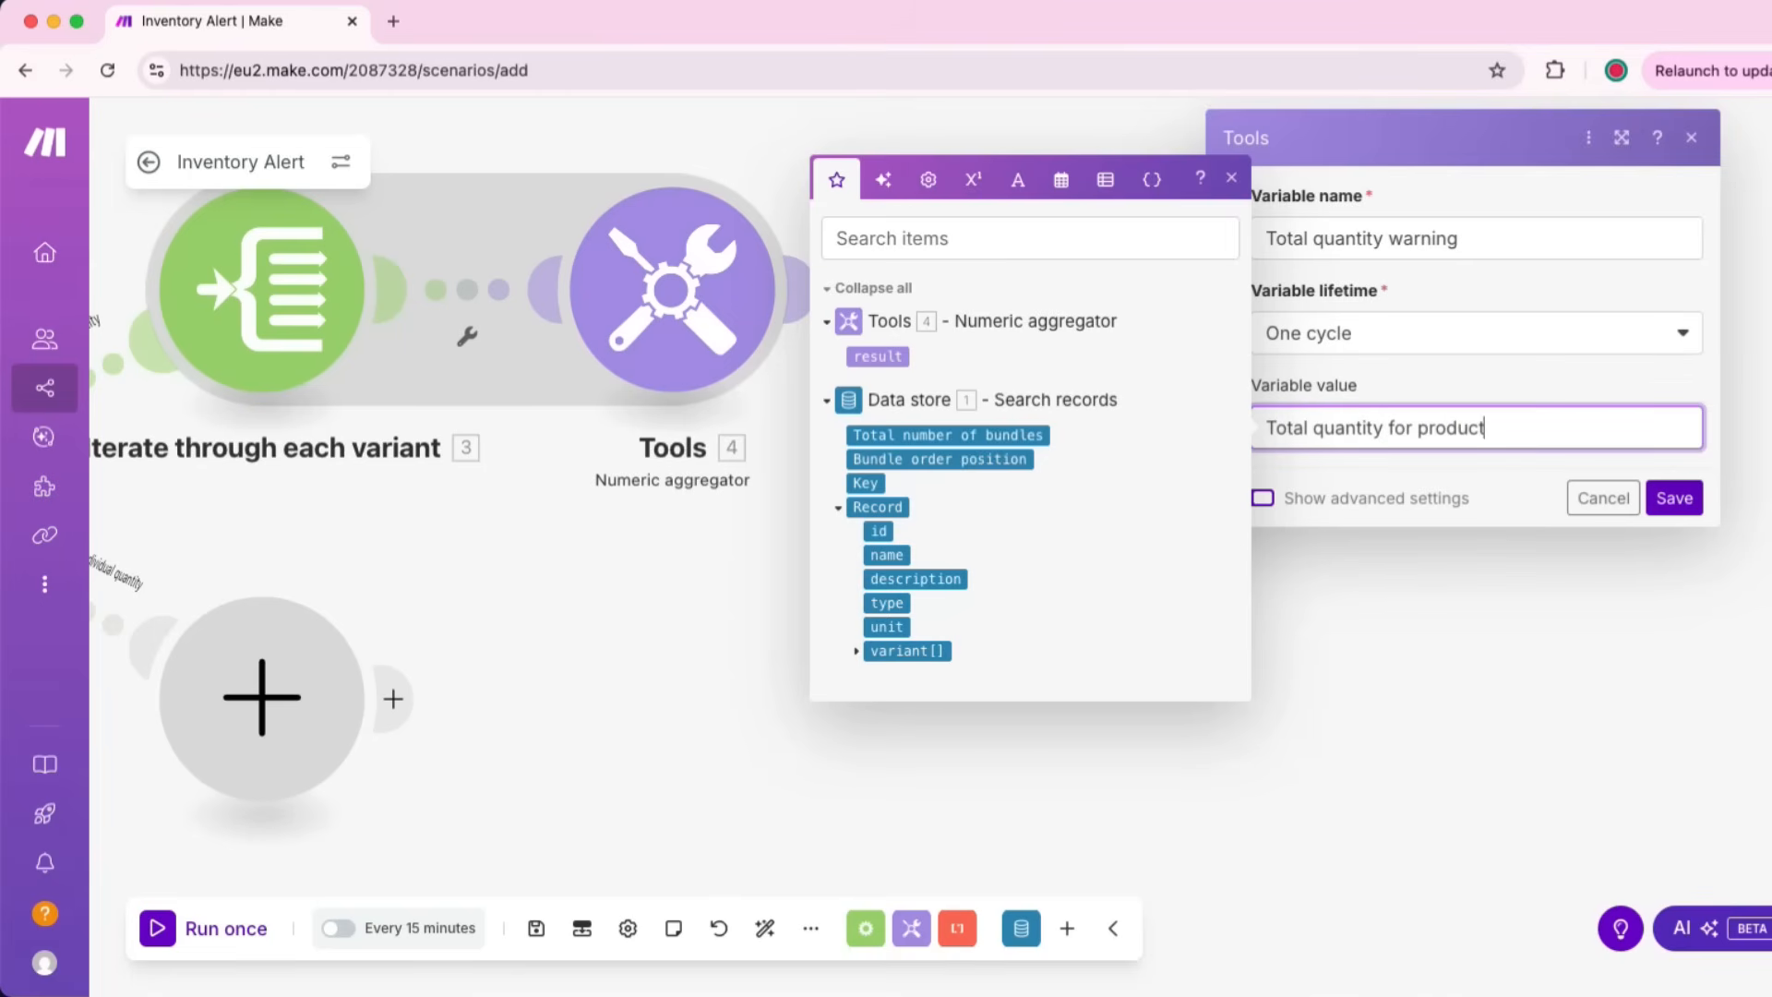
text(ID =)
click(878, 530)
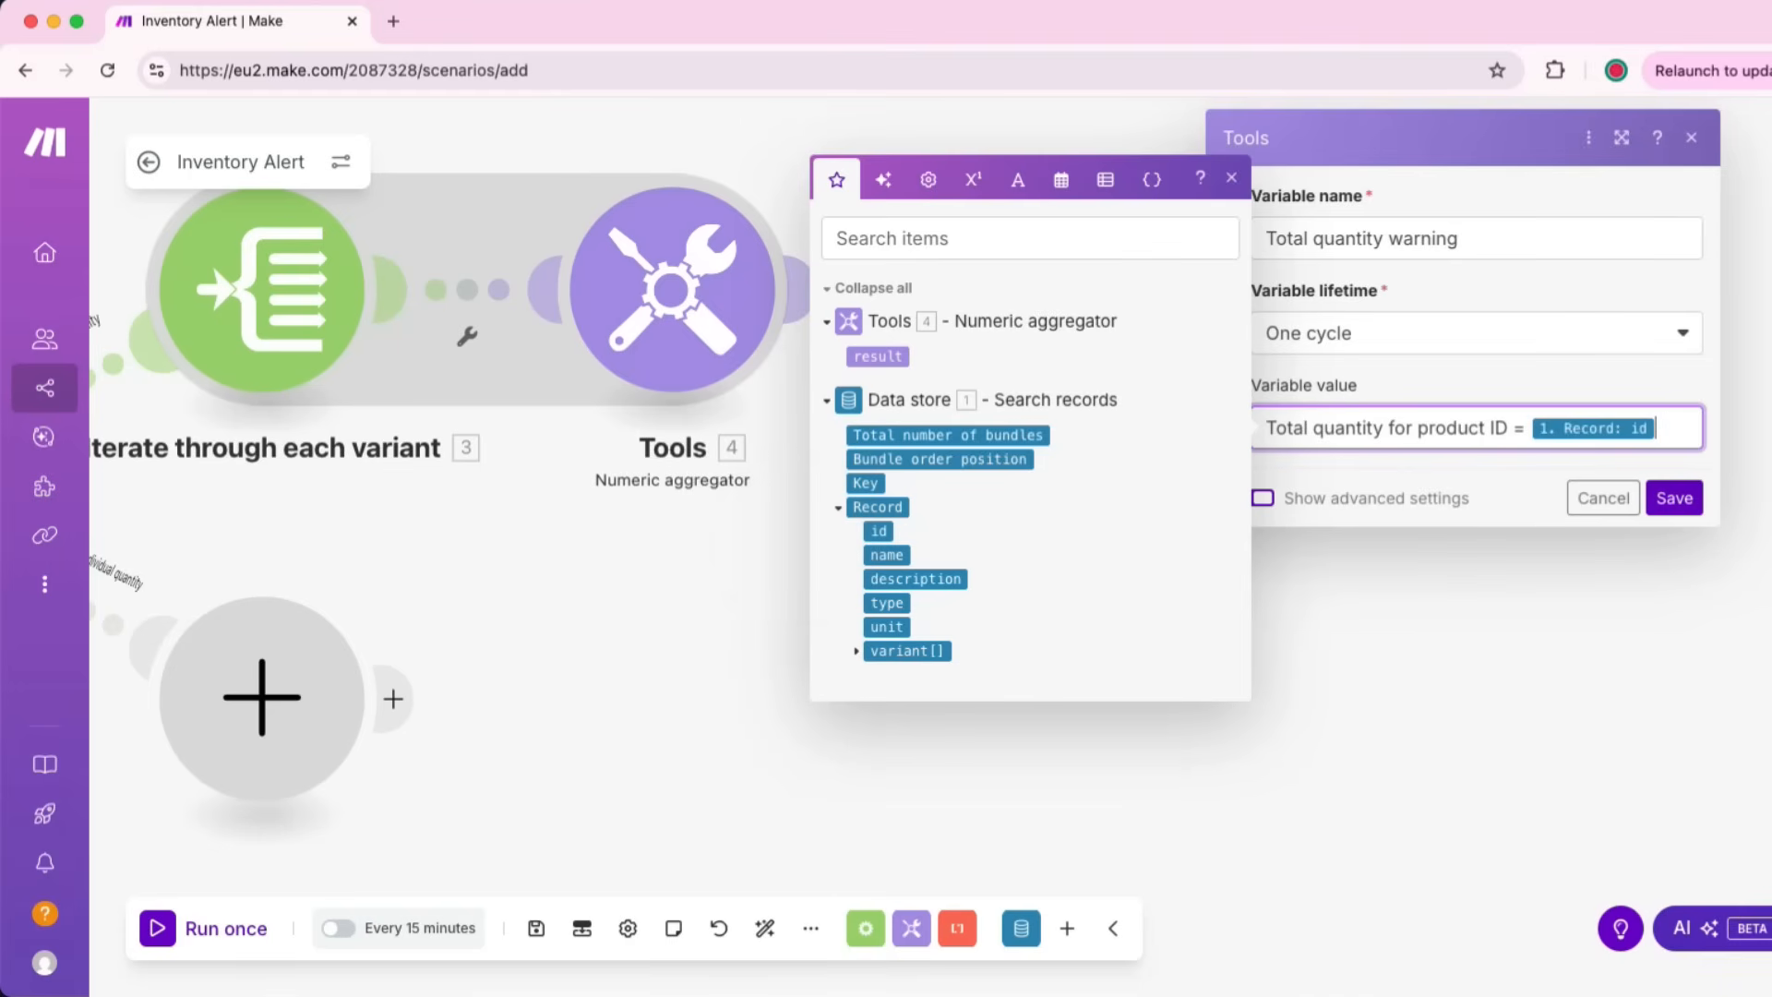
text(()
click(886, 554)
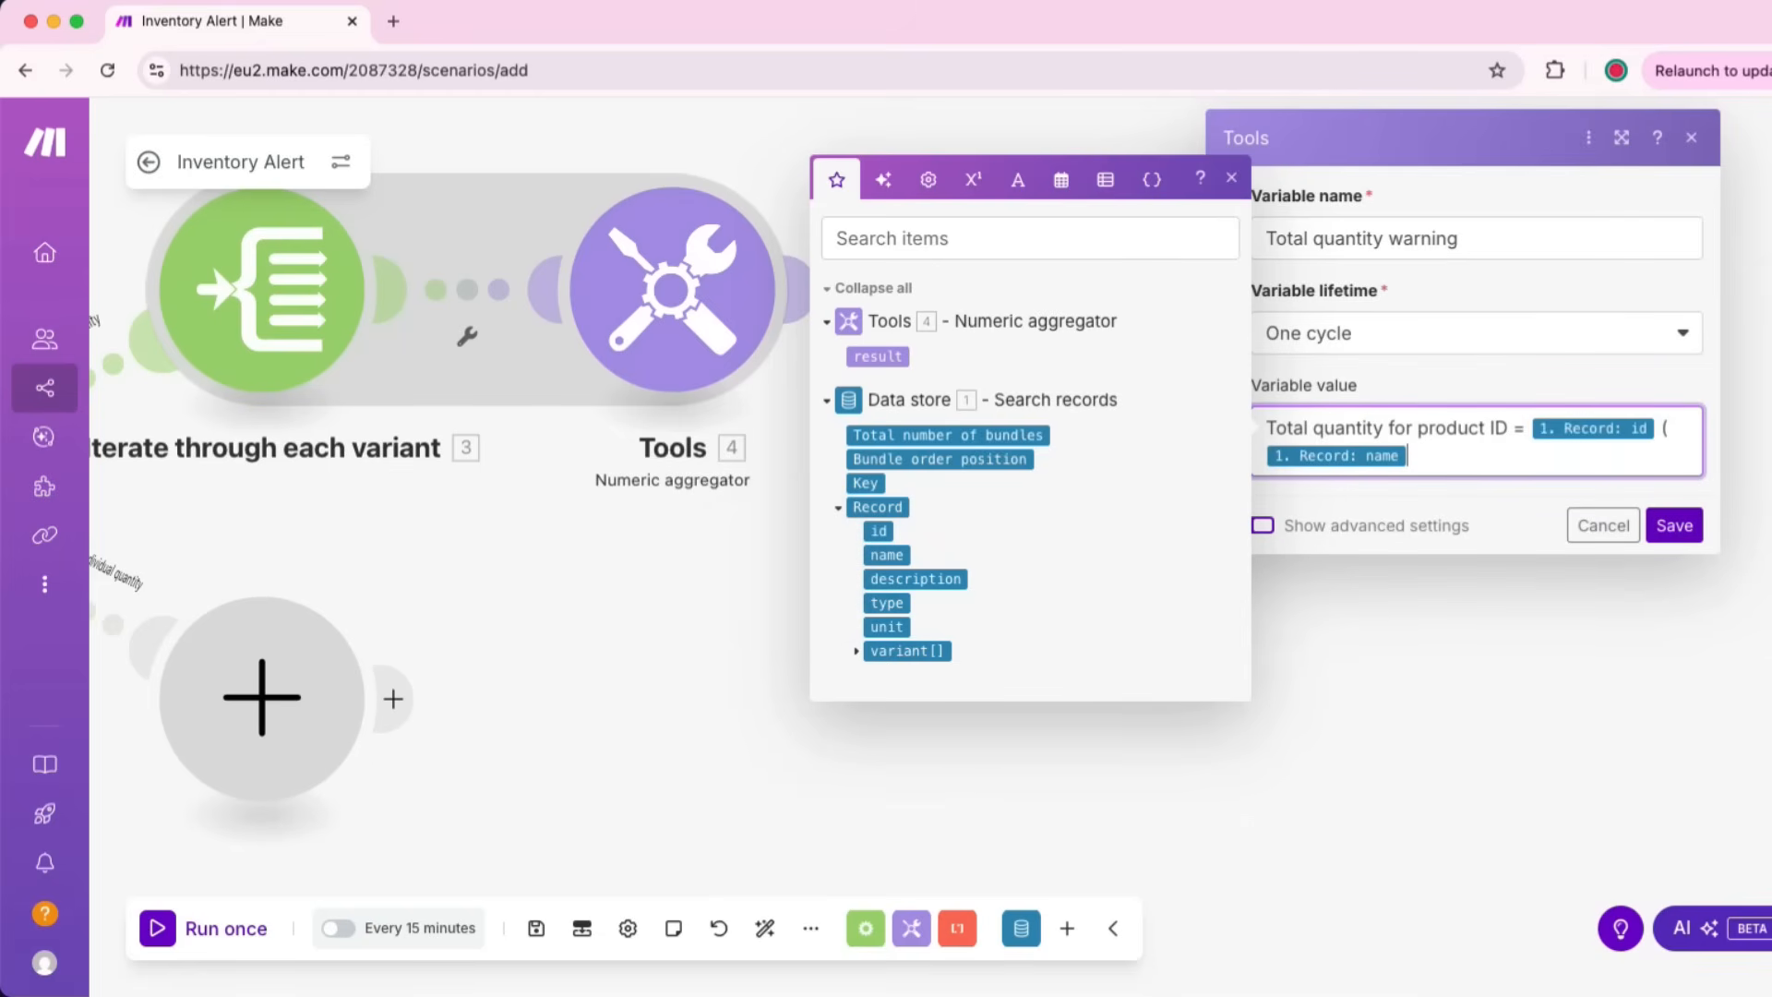
text() is lower than 50! Curr)
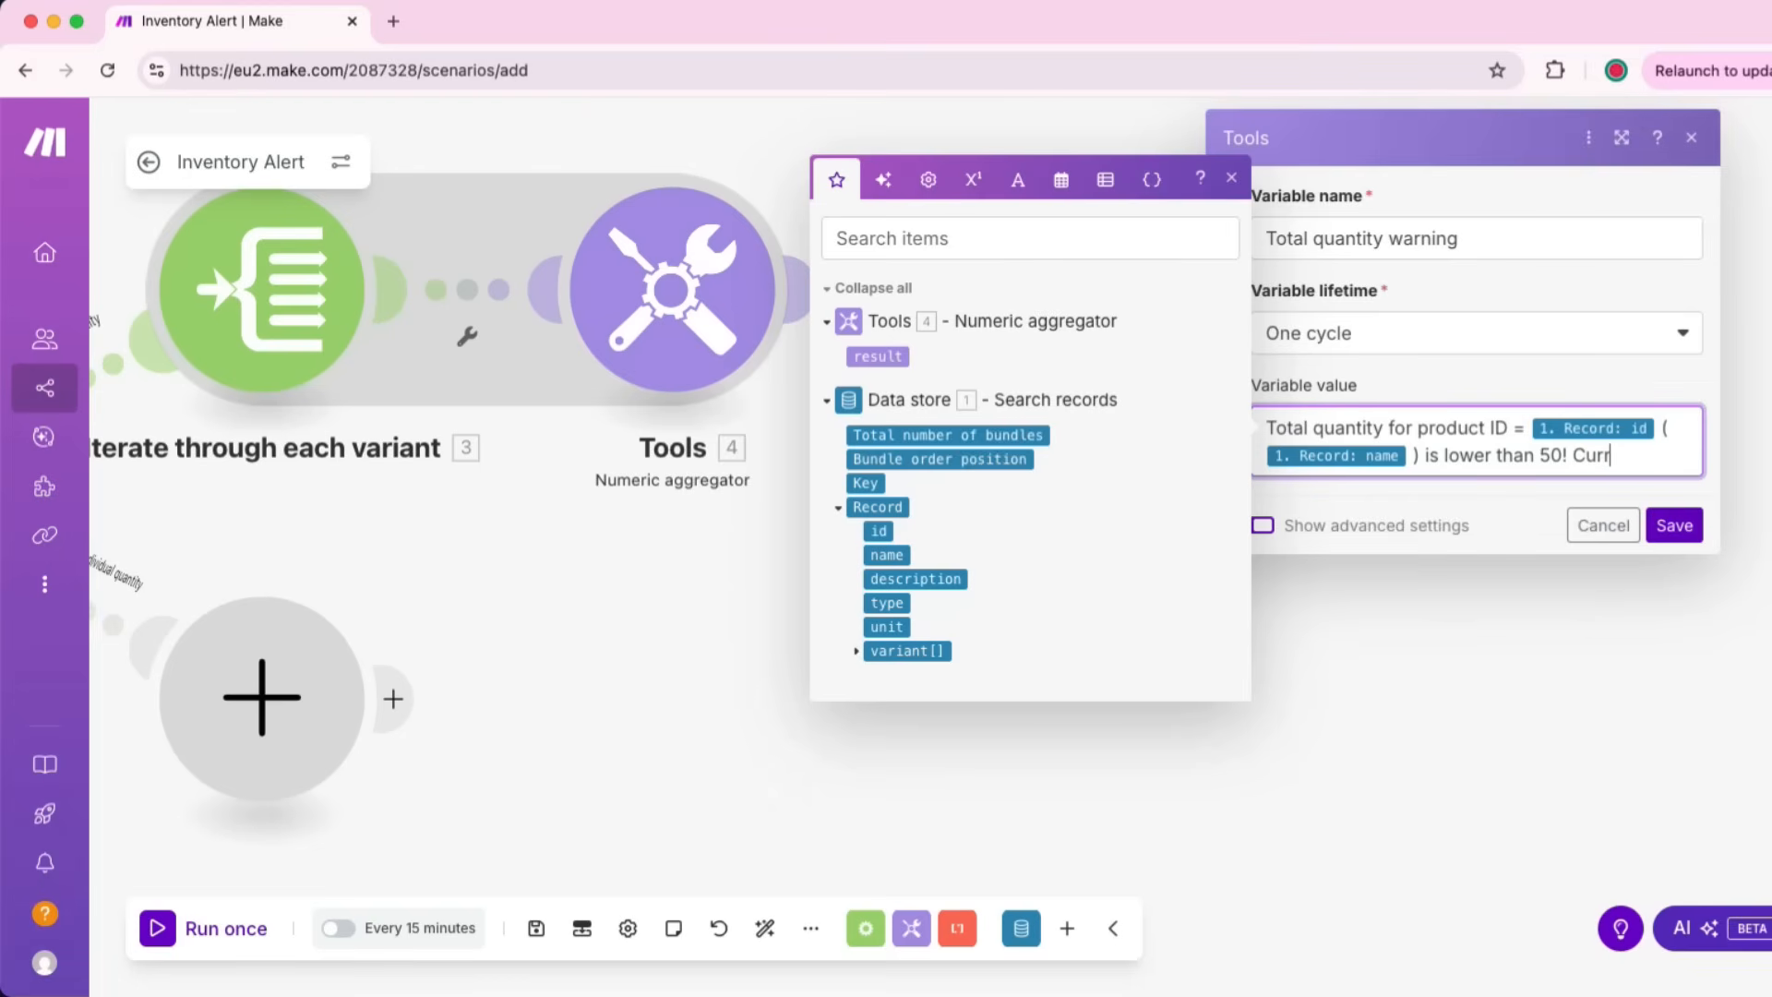
text(ent =)
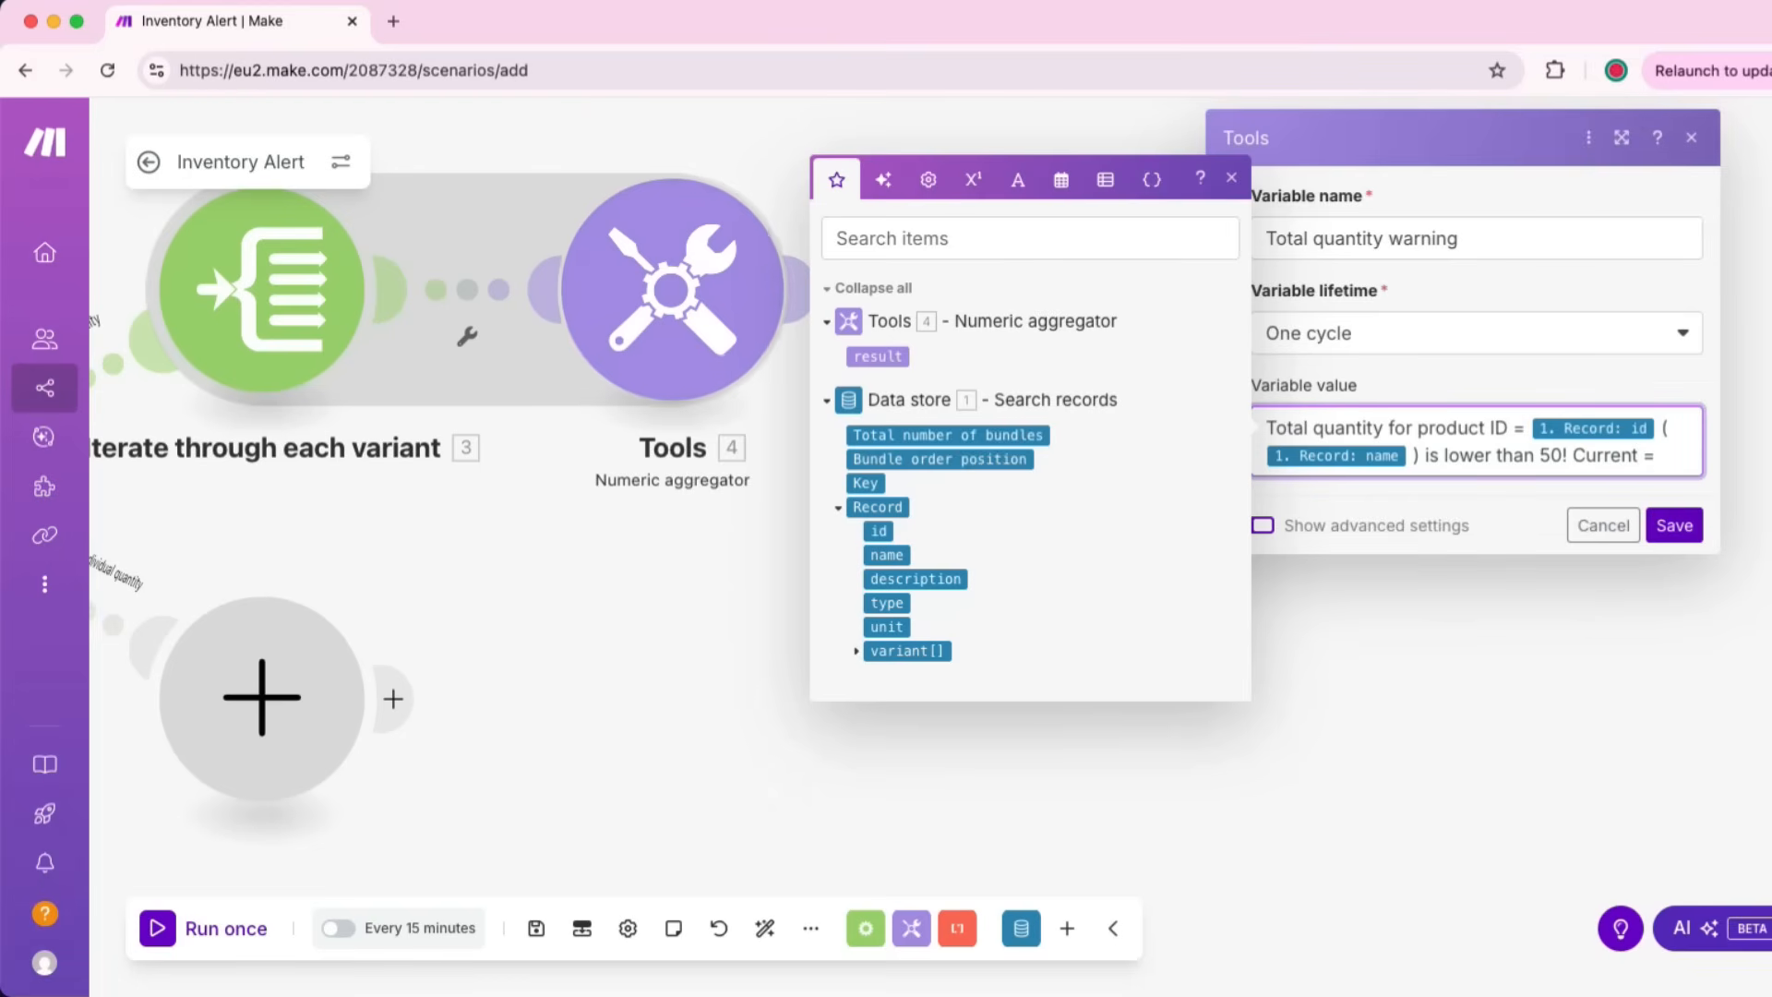
click(877, 357)
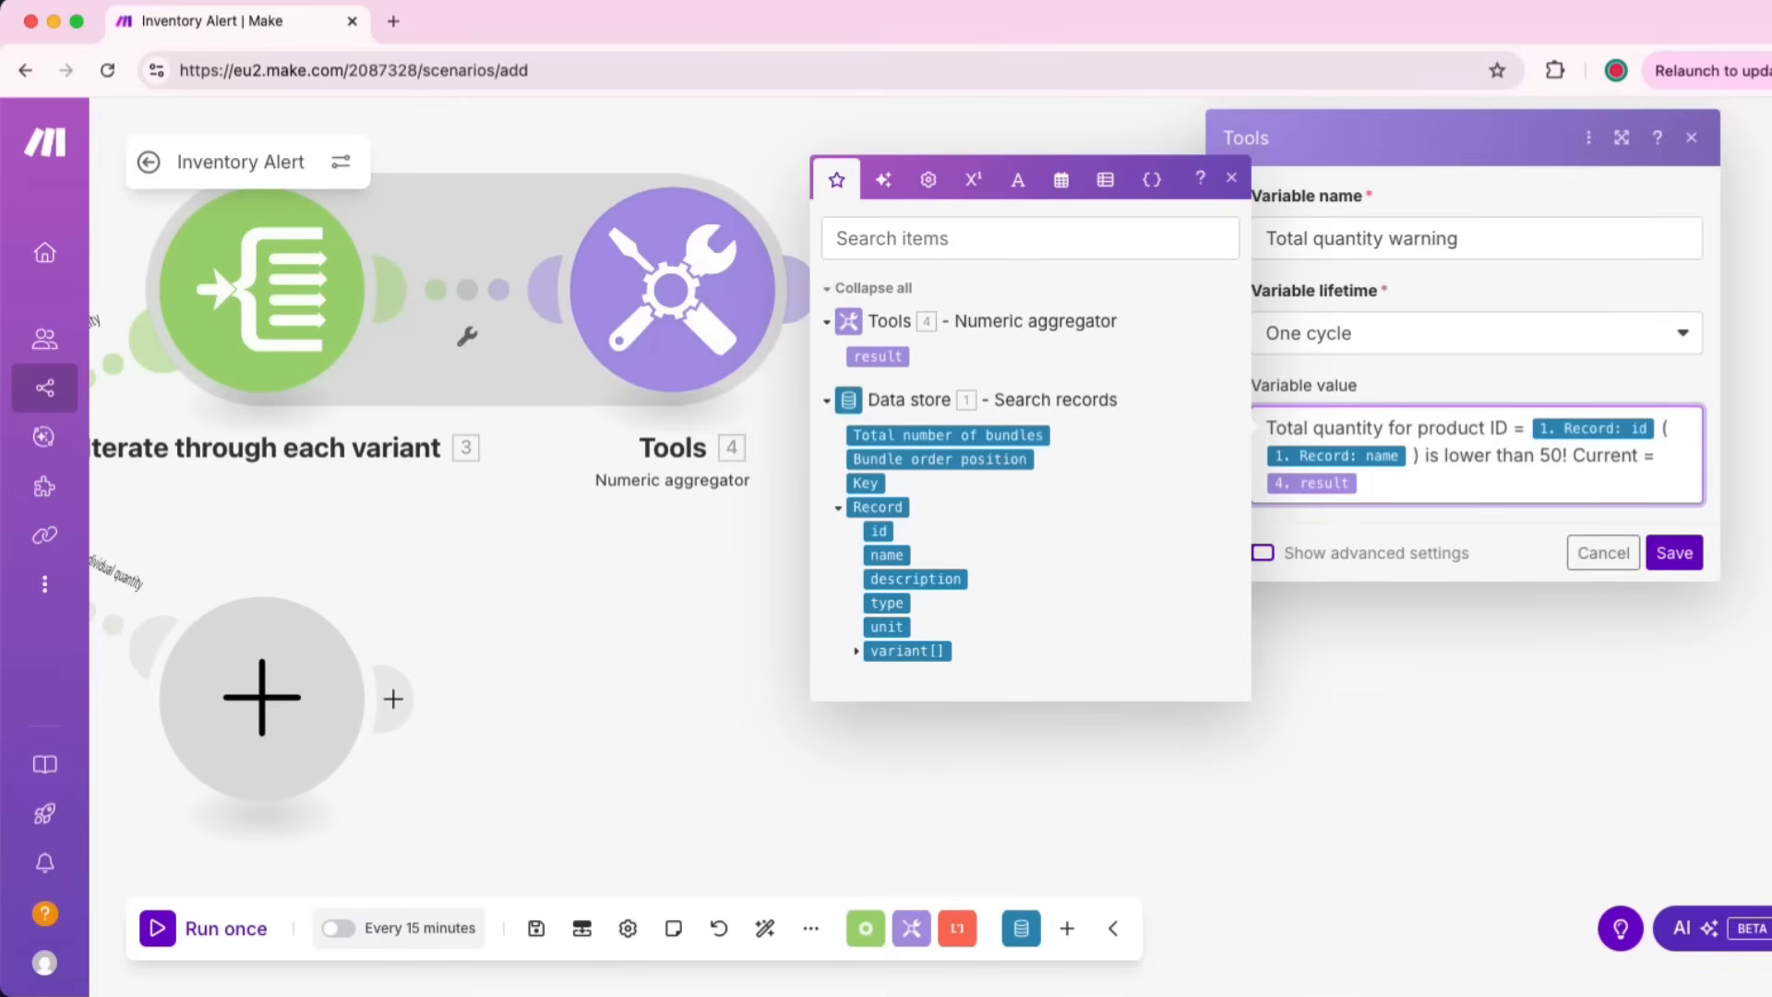
click(1674, 552)
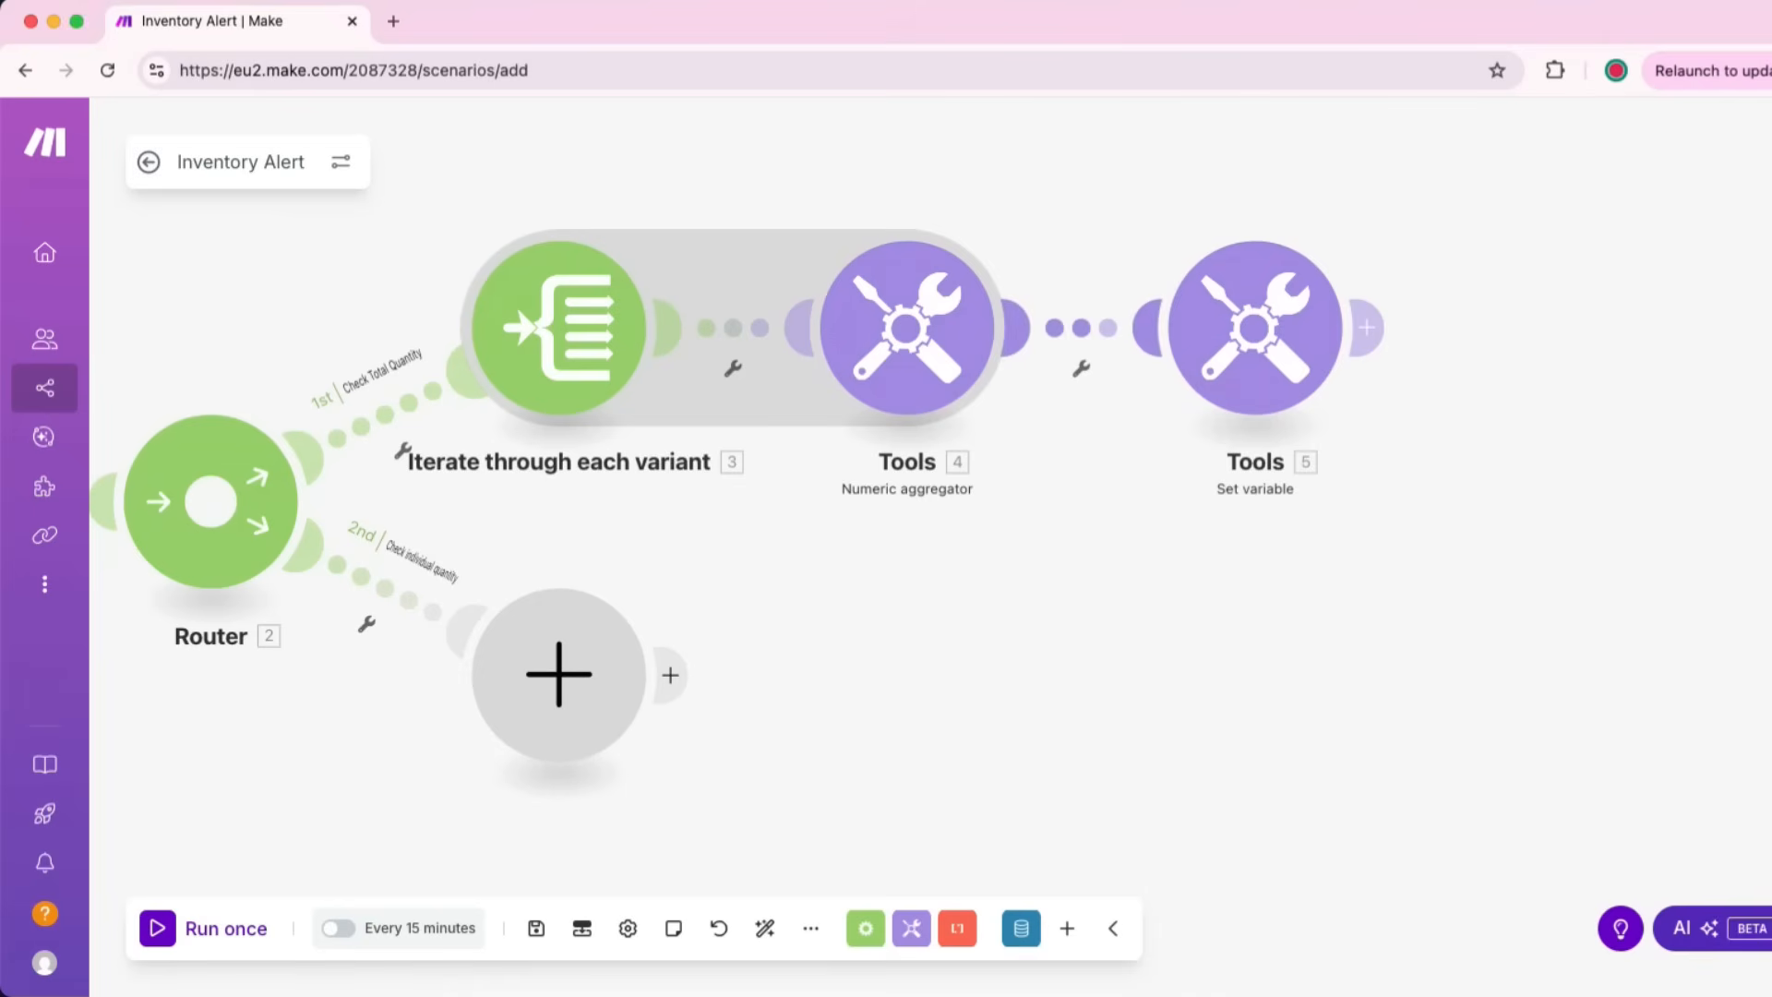
Step: Set up a filter labelled "less than or equal to 50?" between the Numeric aggregator and Set variable, comparing the aggregator's result with 50, and save it
right_click(1083, 333)
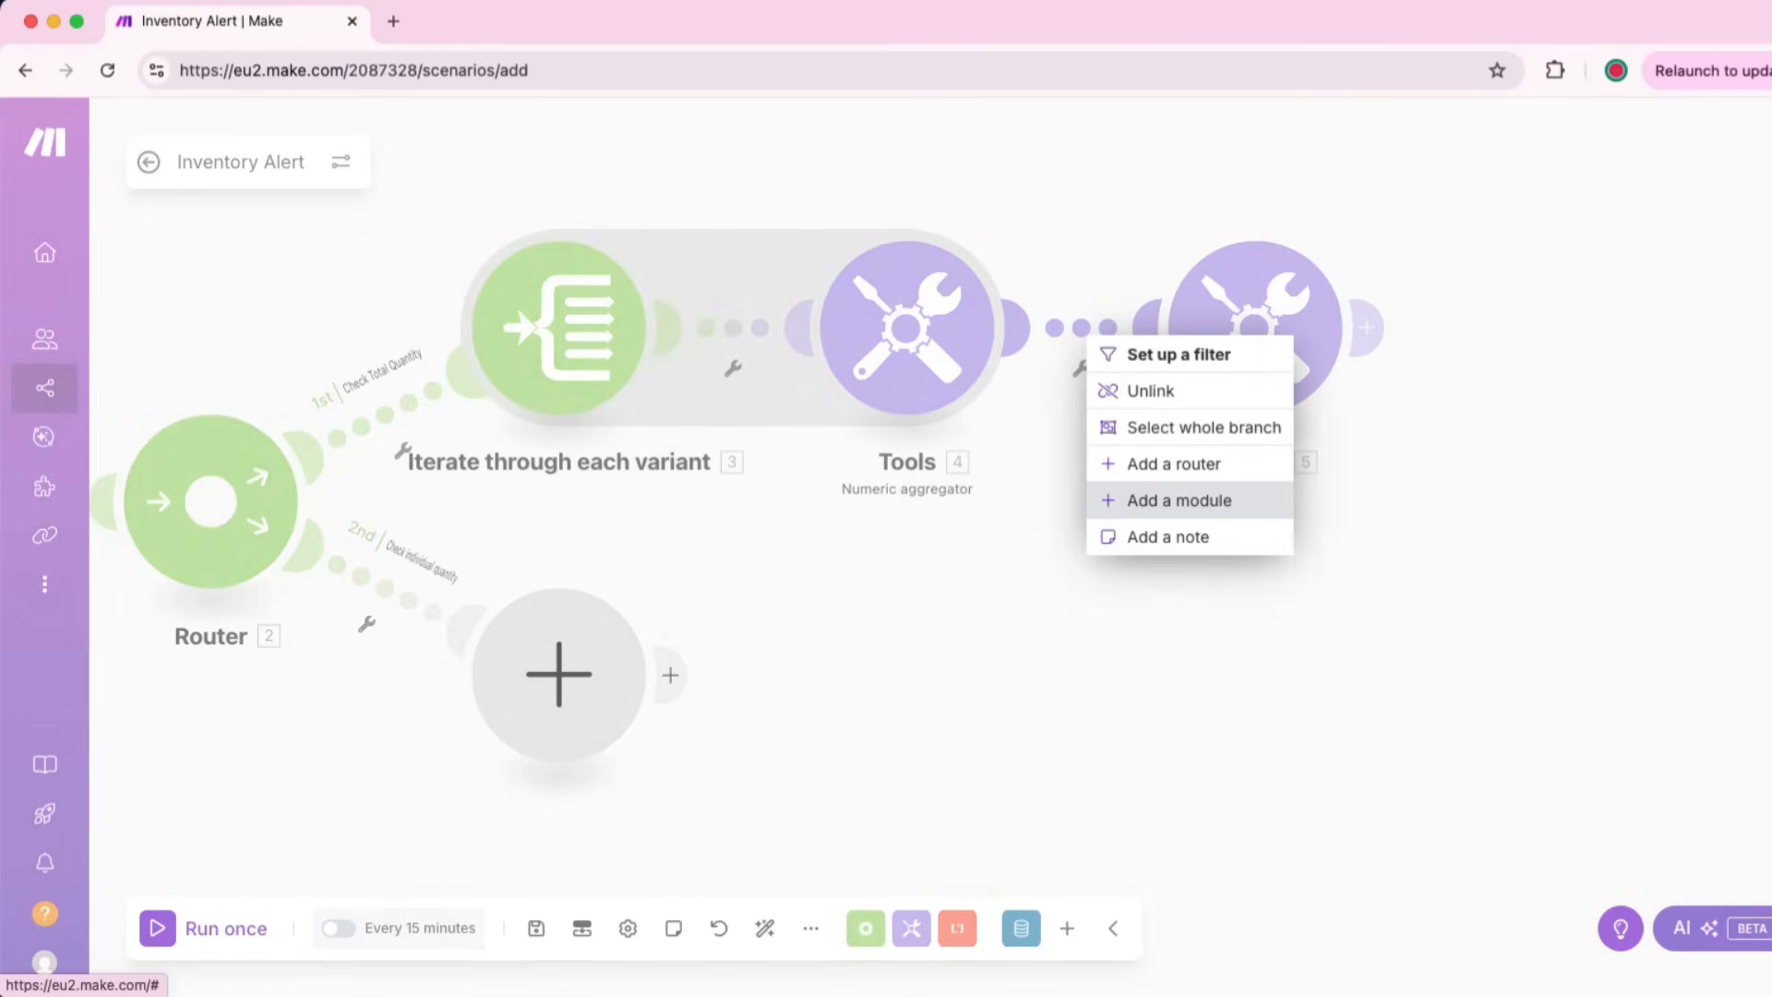
click(1179, 354)
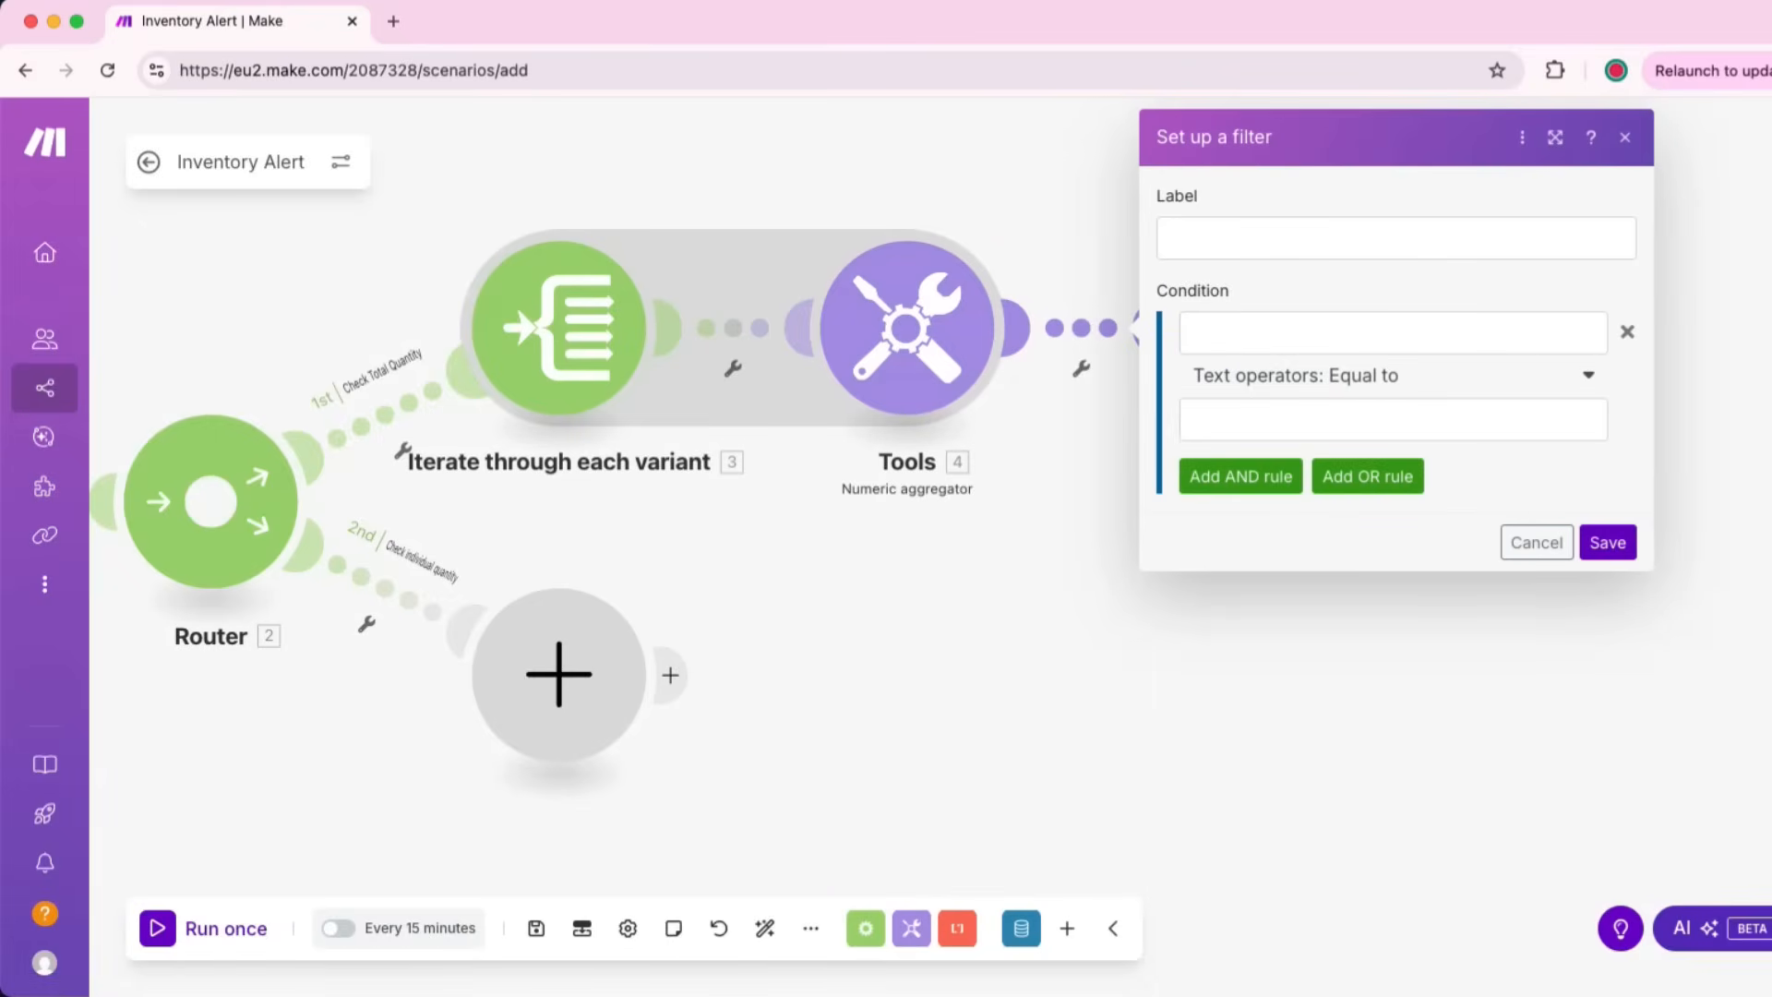
text(less than or equal to 50)
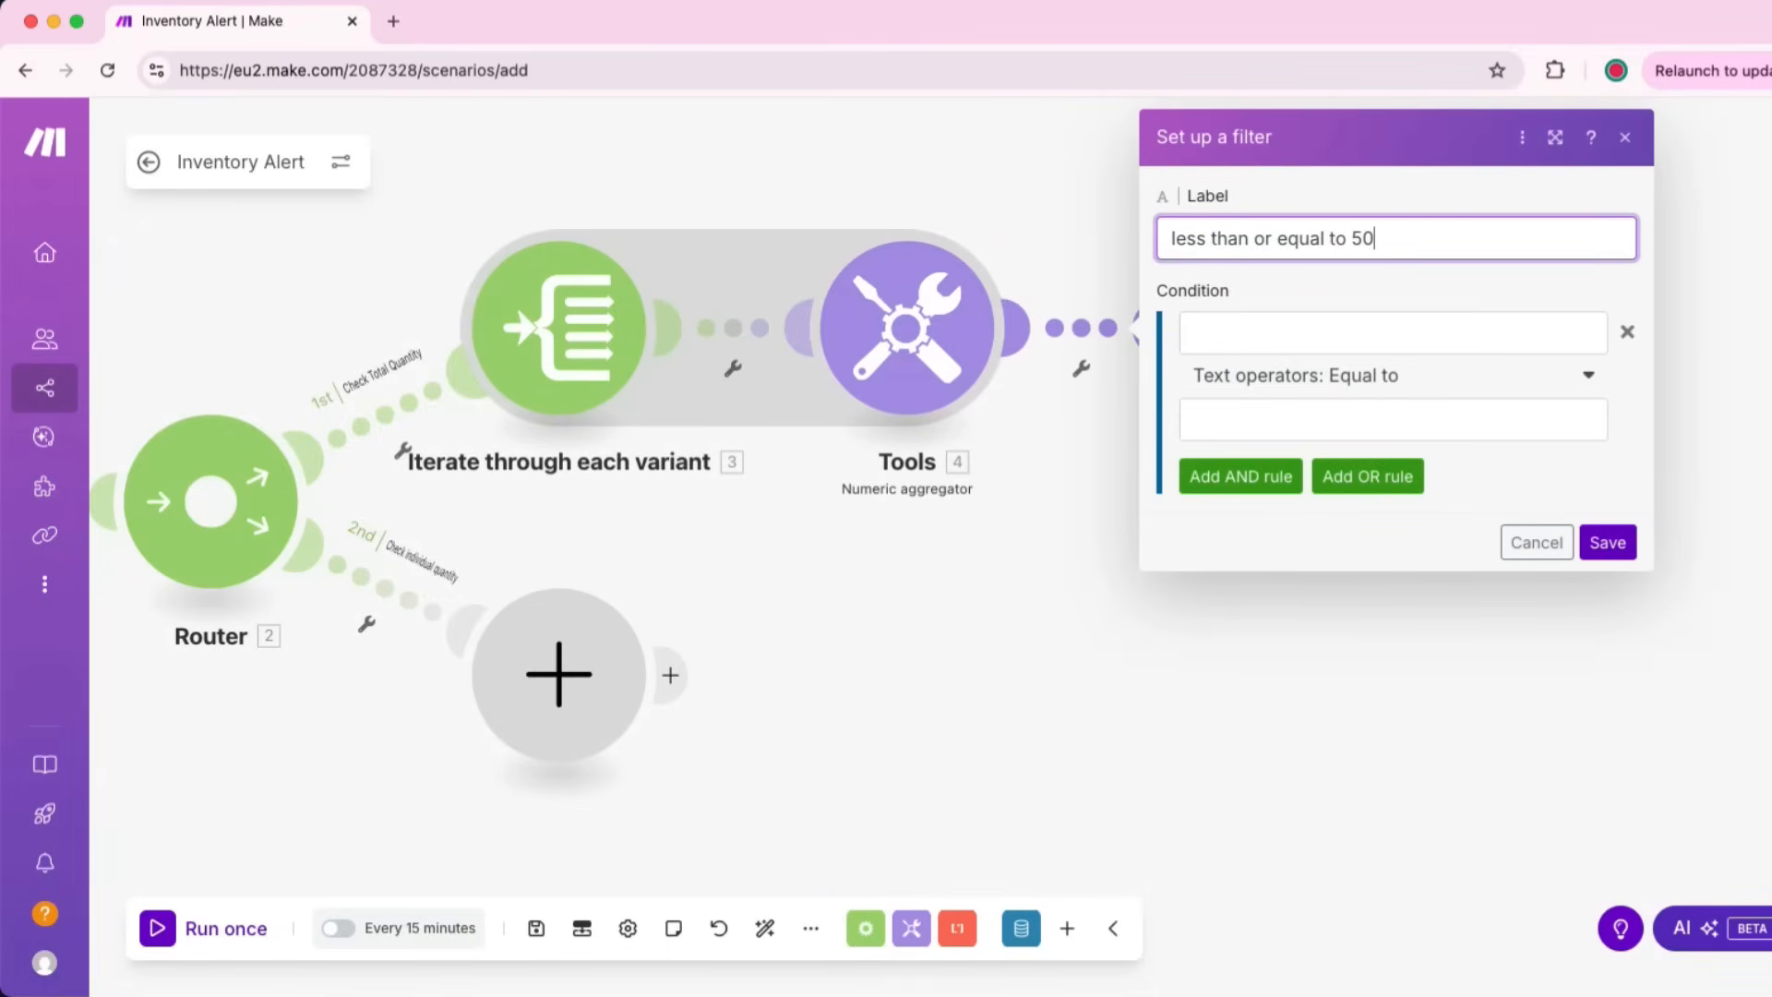
text(?)
click(1393, 333)
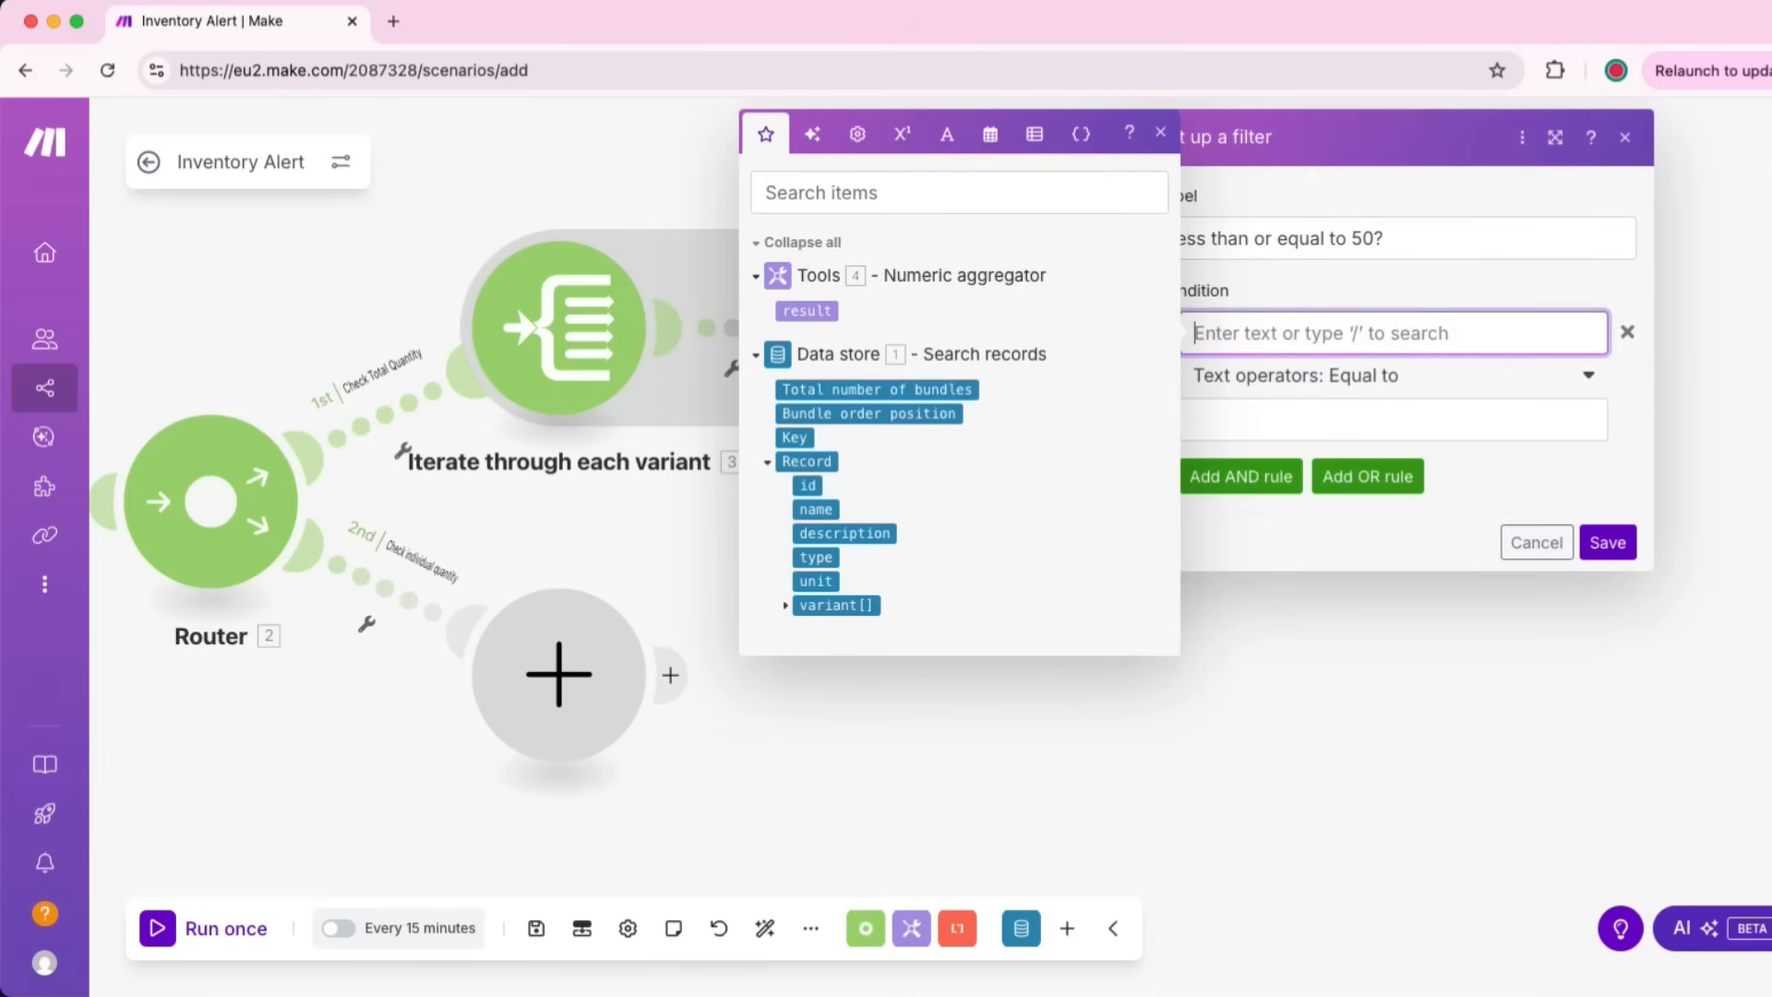
click(807, 310)
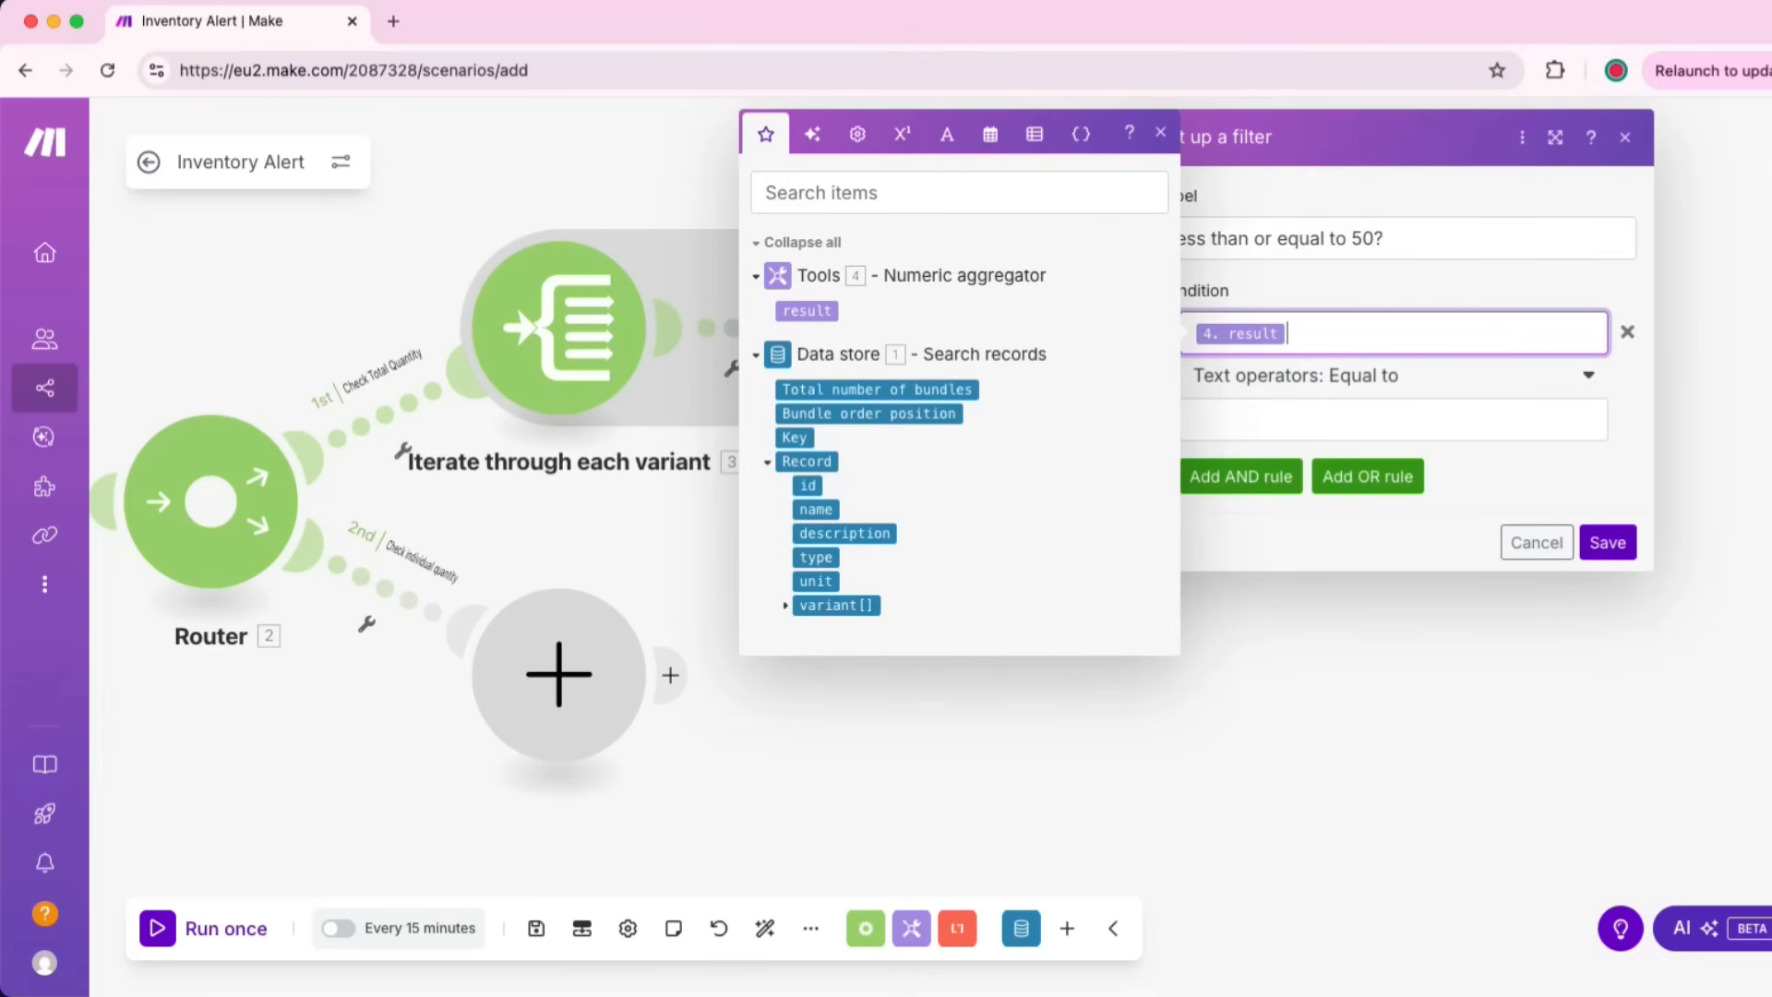
click(1292, 420)
text(50)
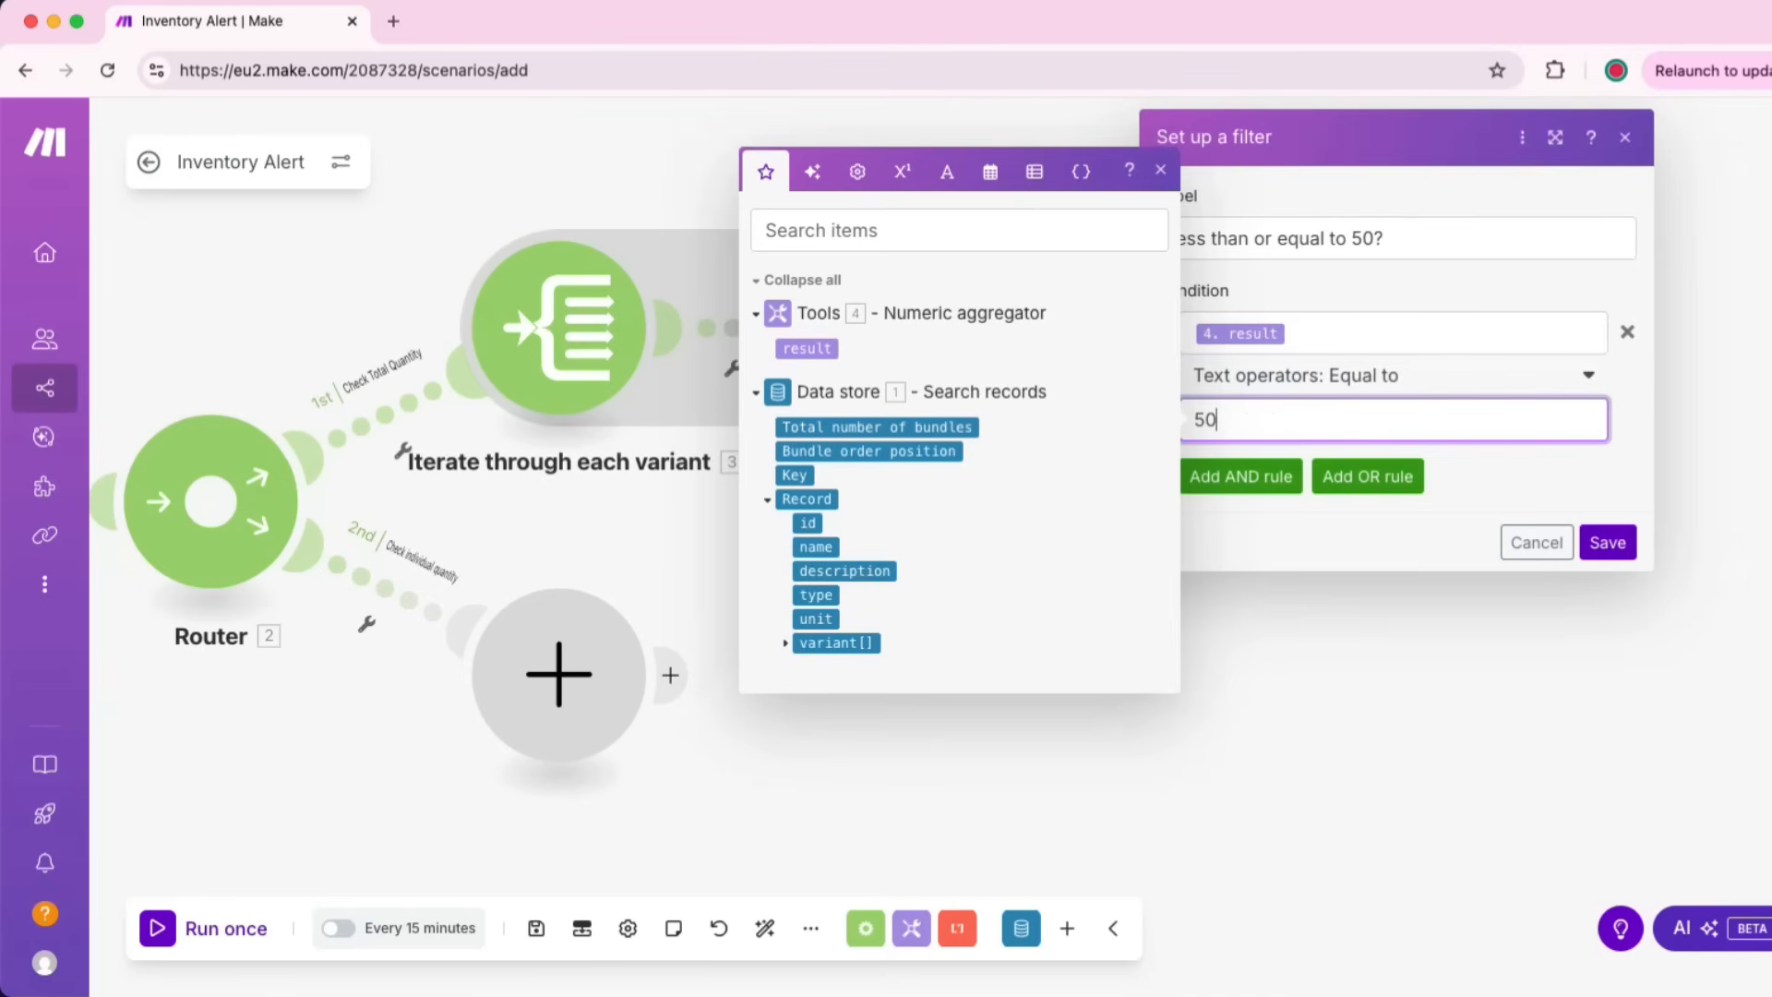
click(1608, 543)
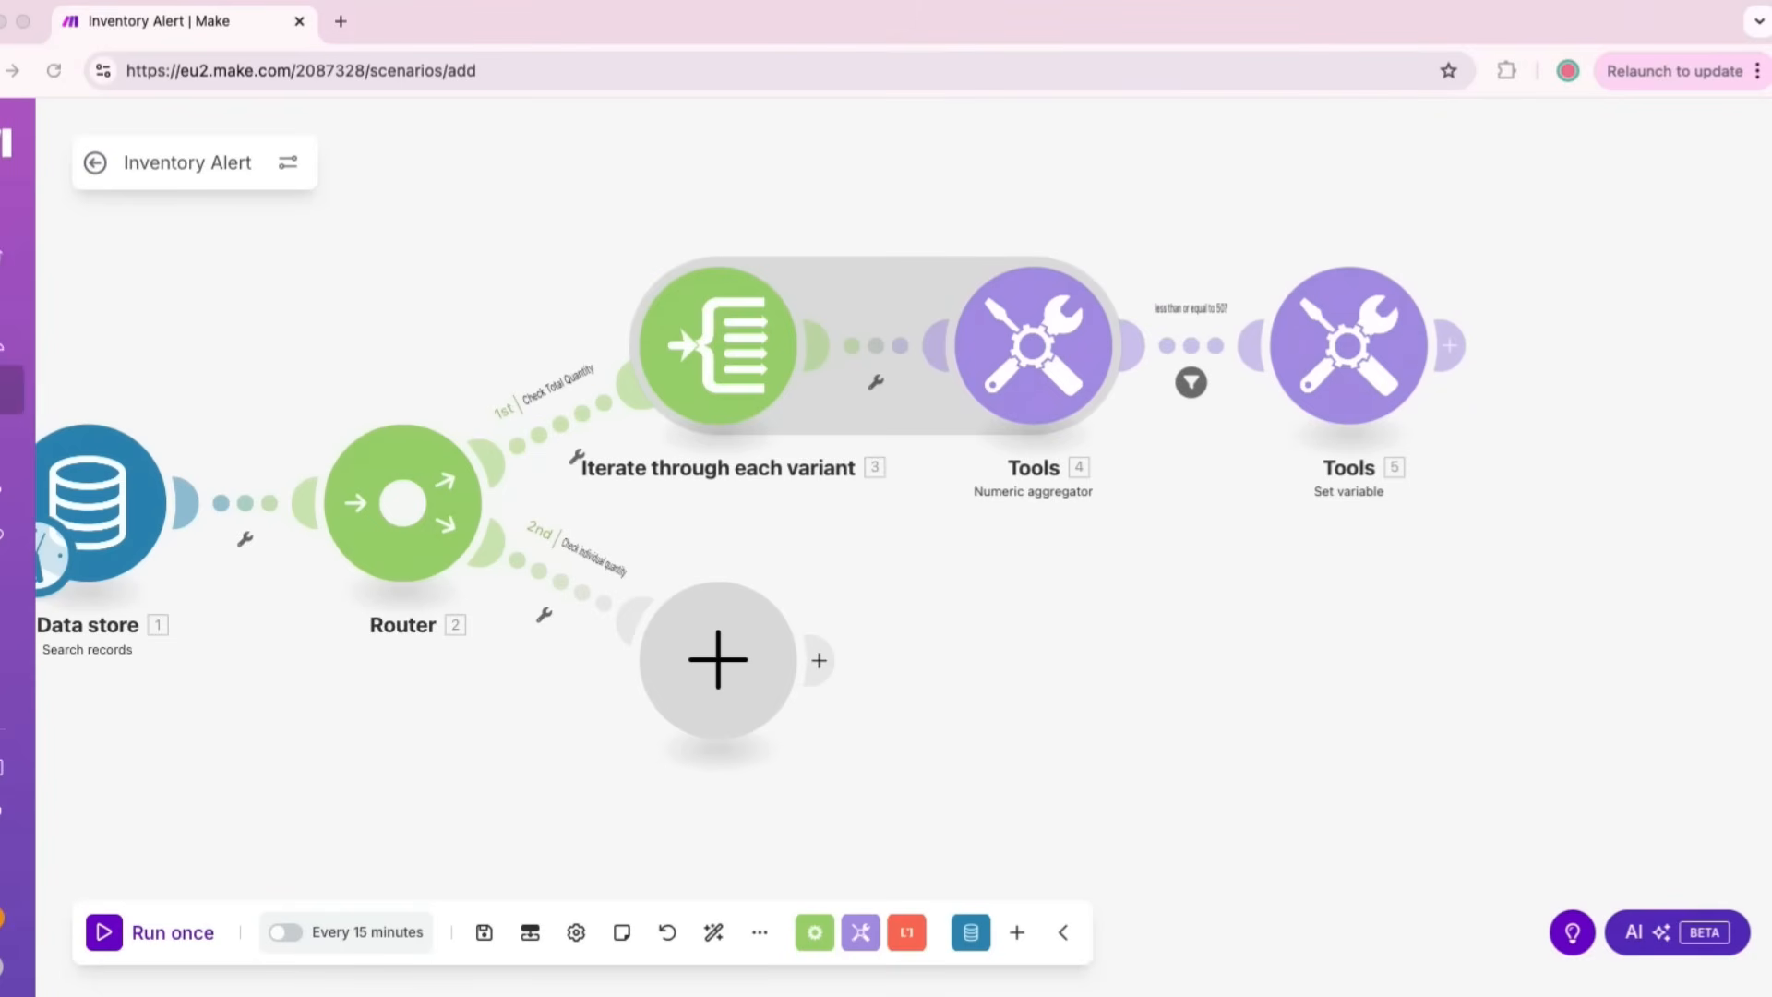
Step: Add a Flow Control Iterator module to the router's second route, Check individual quantity
click(718, 660)
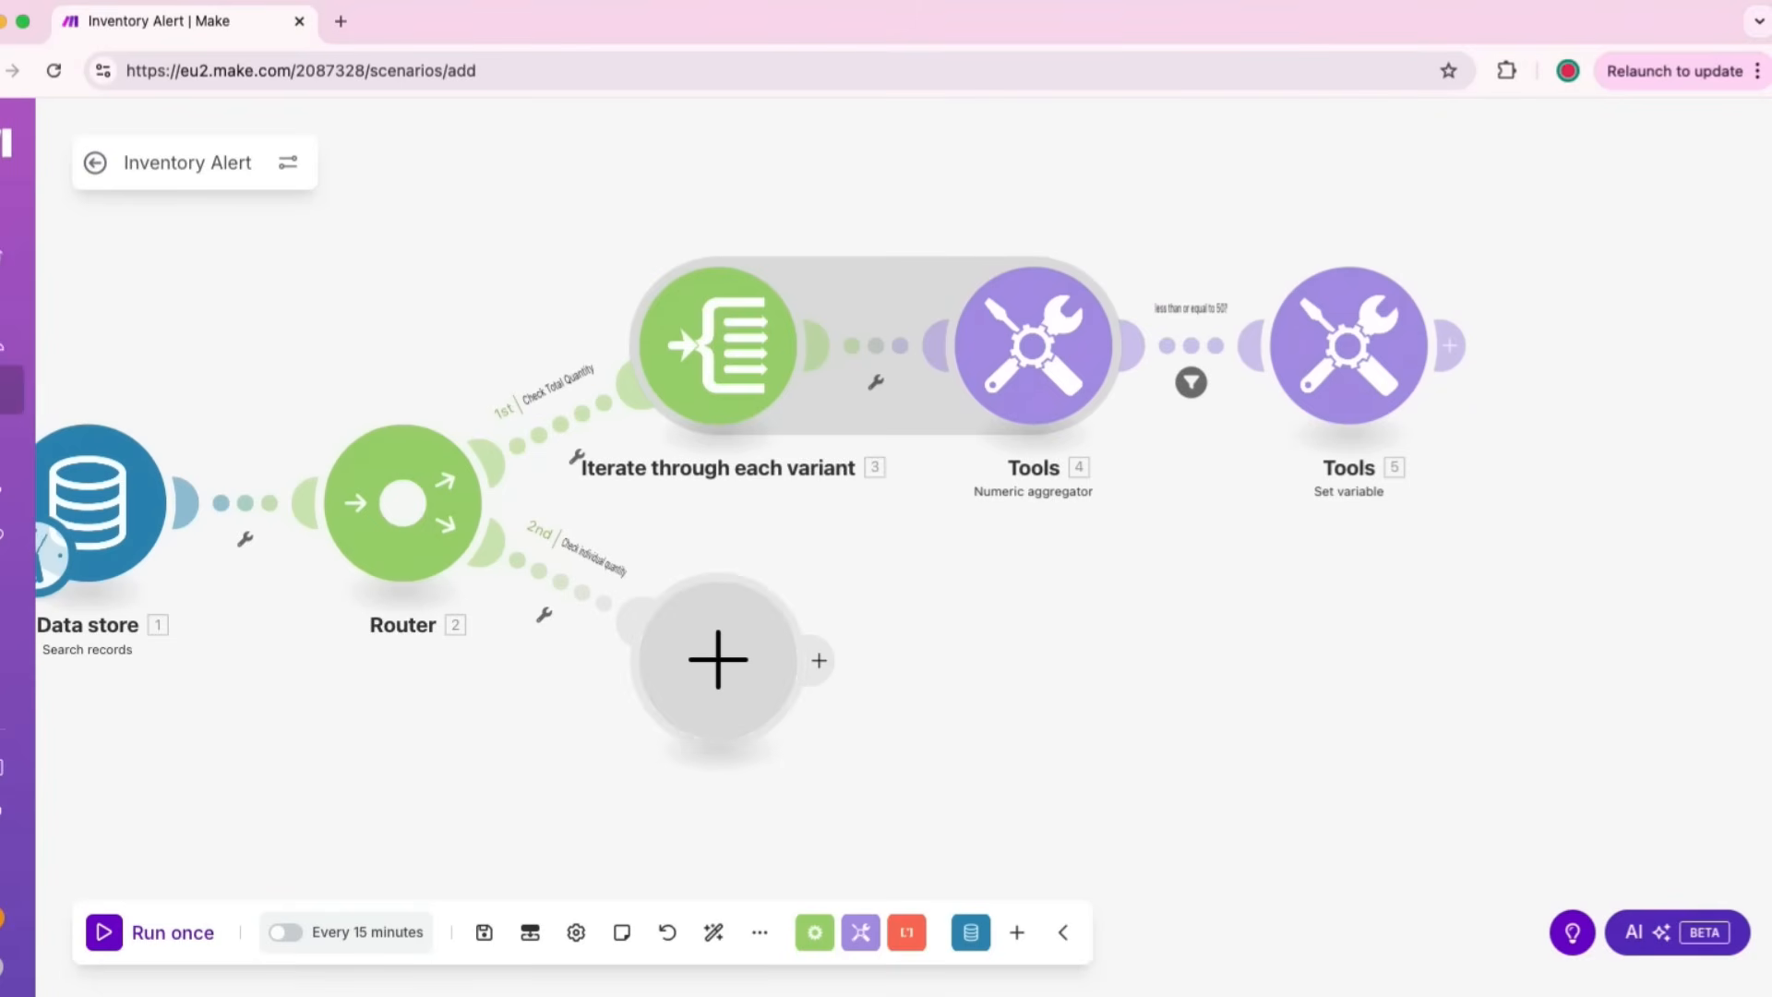
click(718, 660)
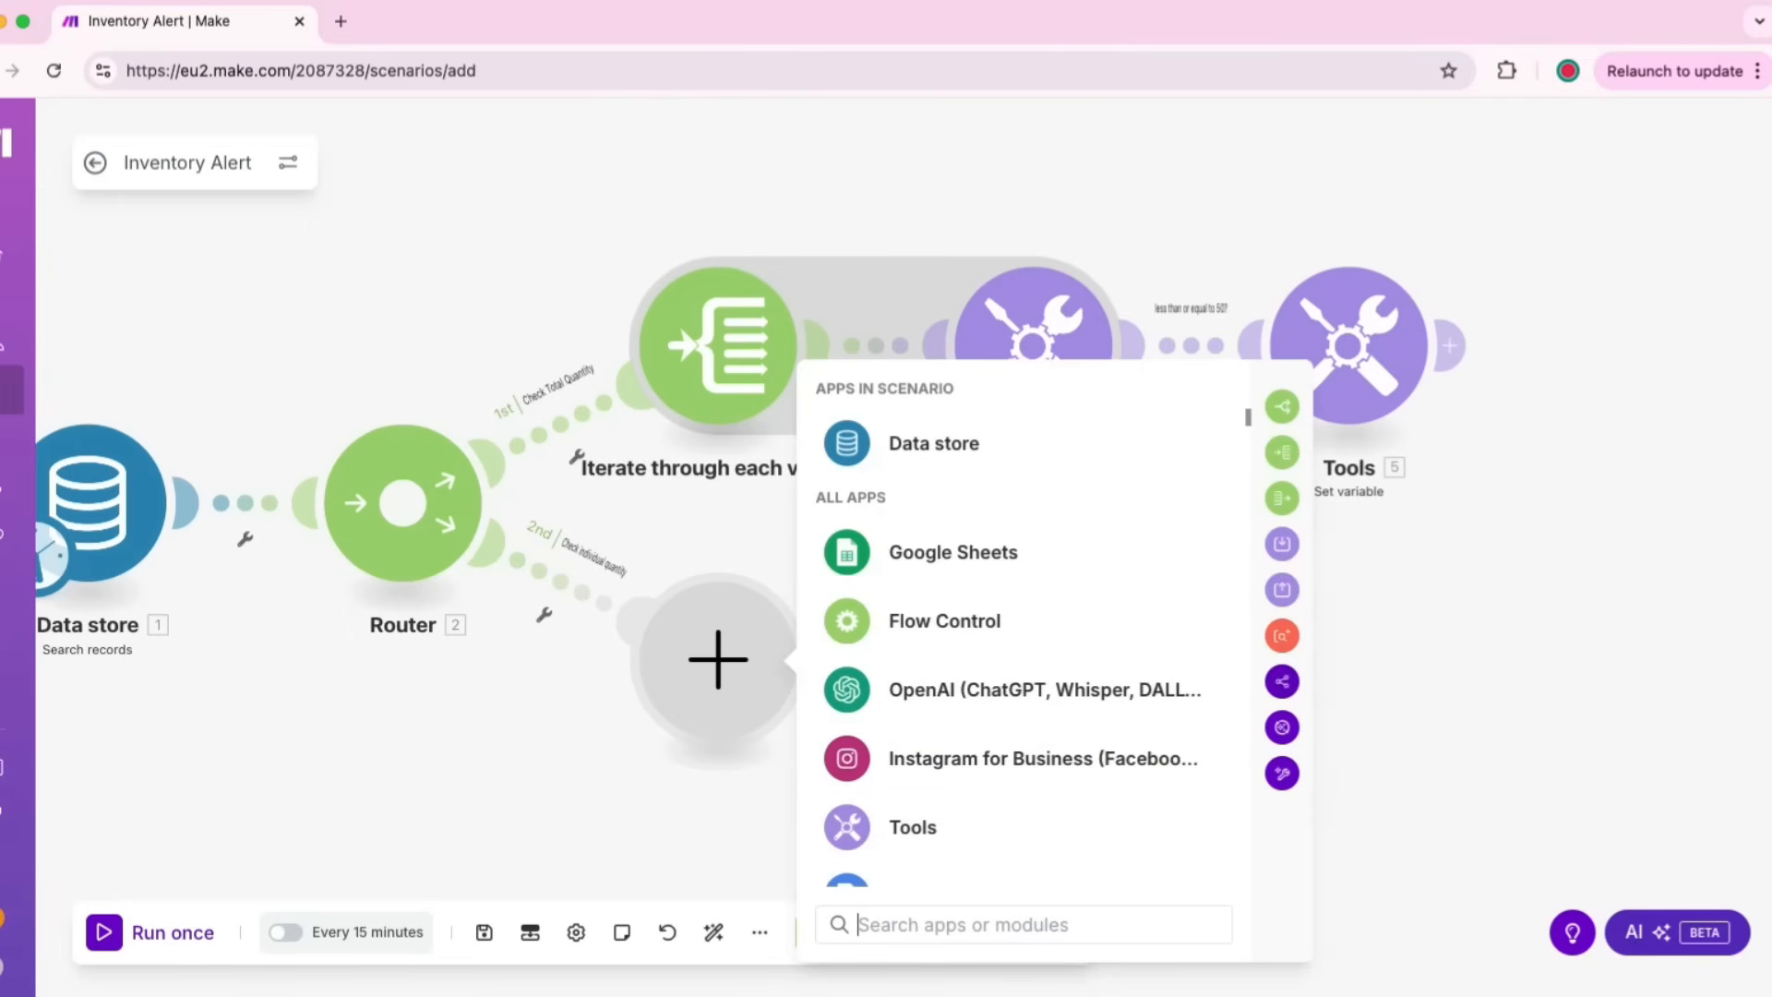
text(iter)
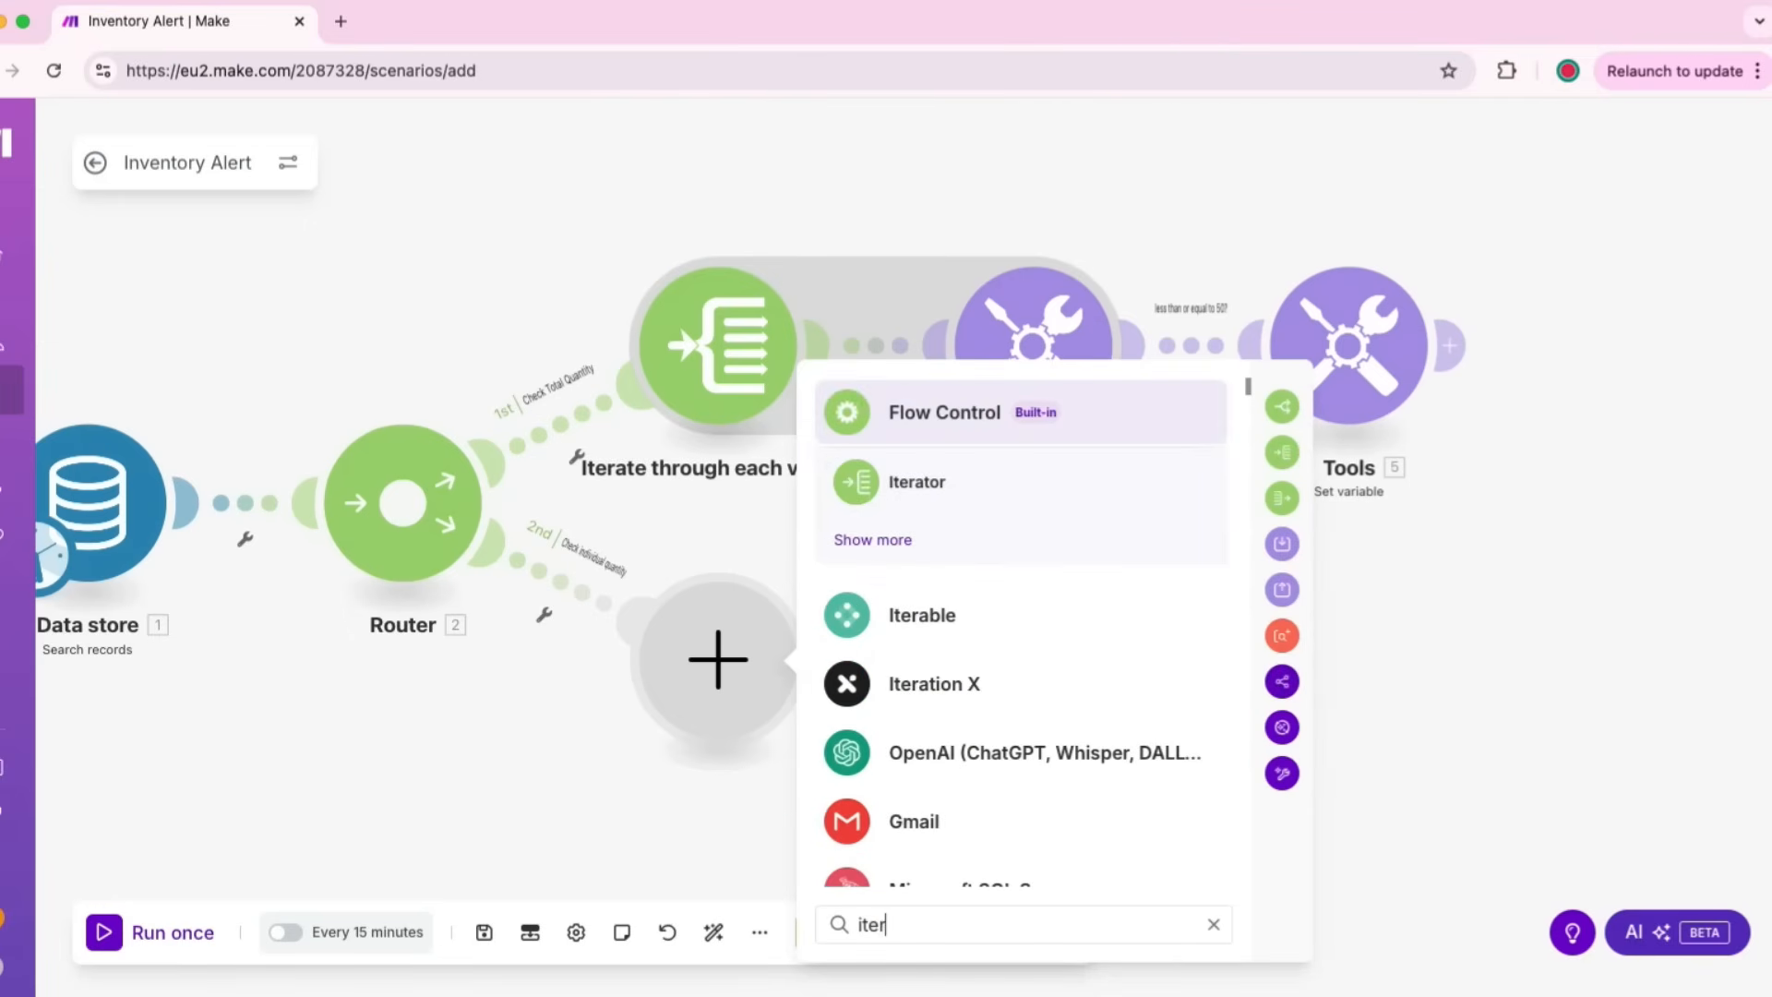
click(916, 481)
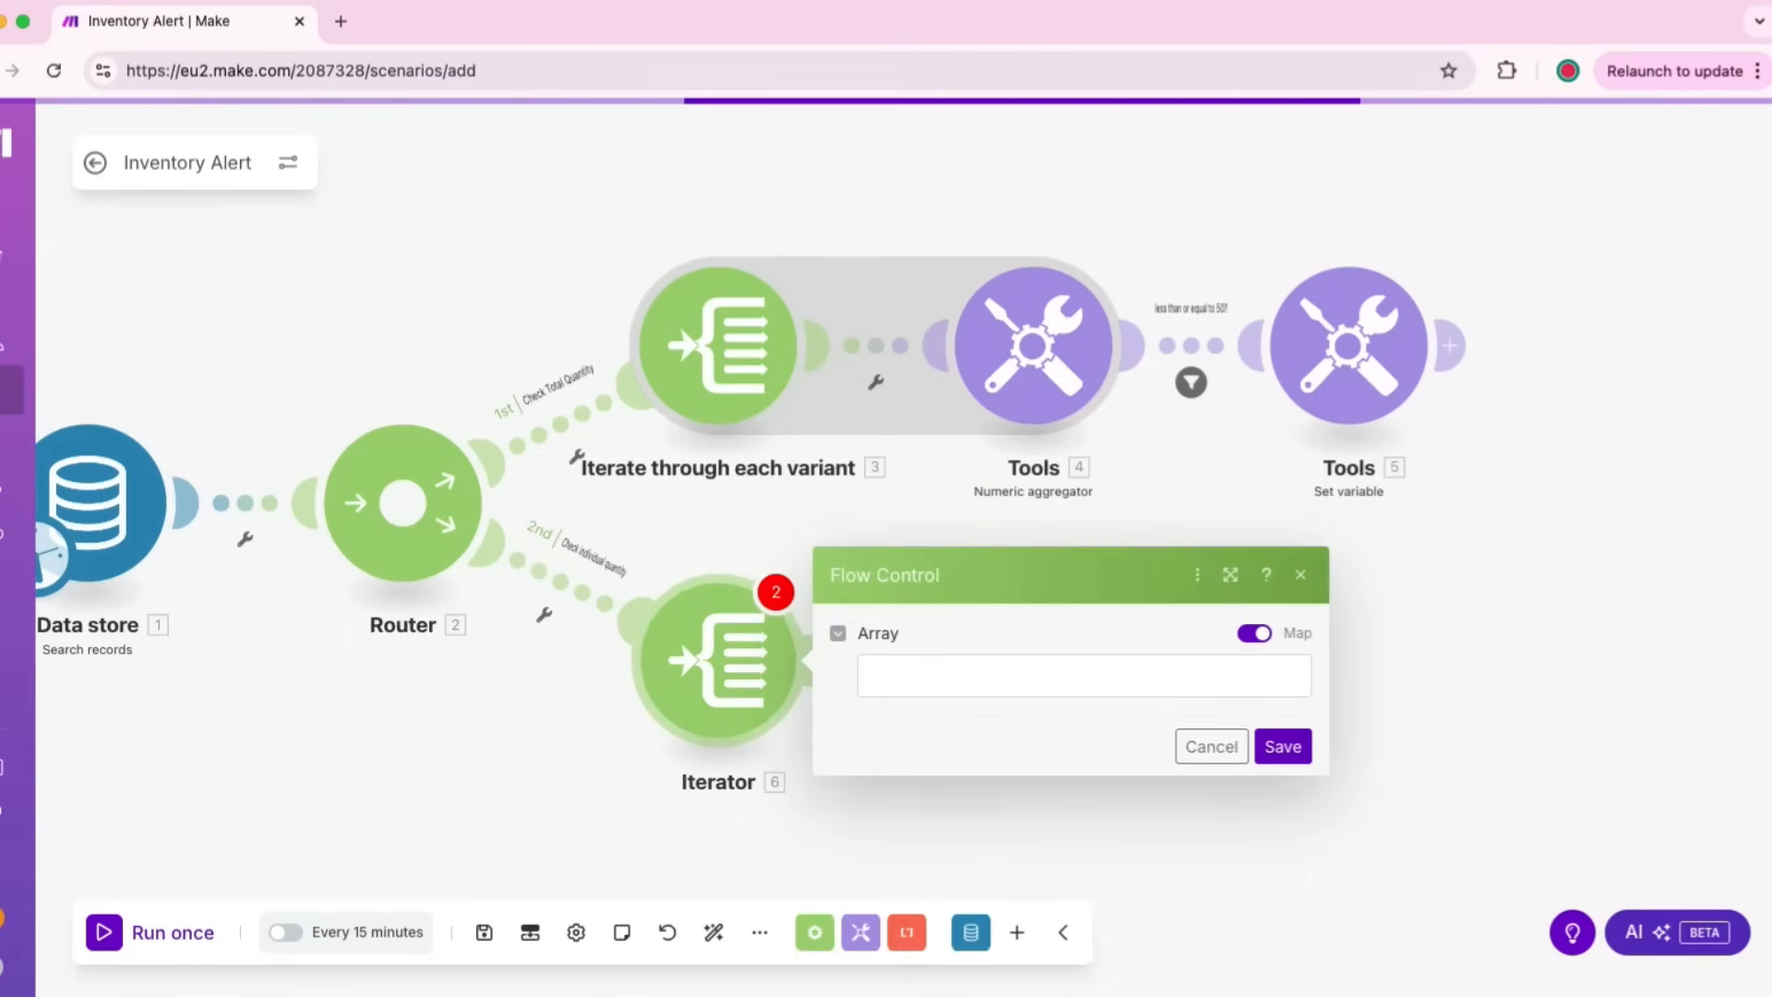
Step: Map the Search records variant[] array as the new Iterator's array and save it
click(1084, 675)
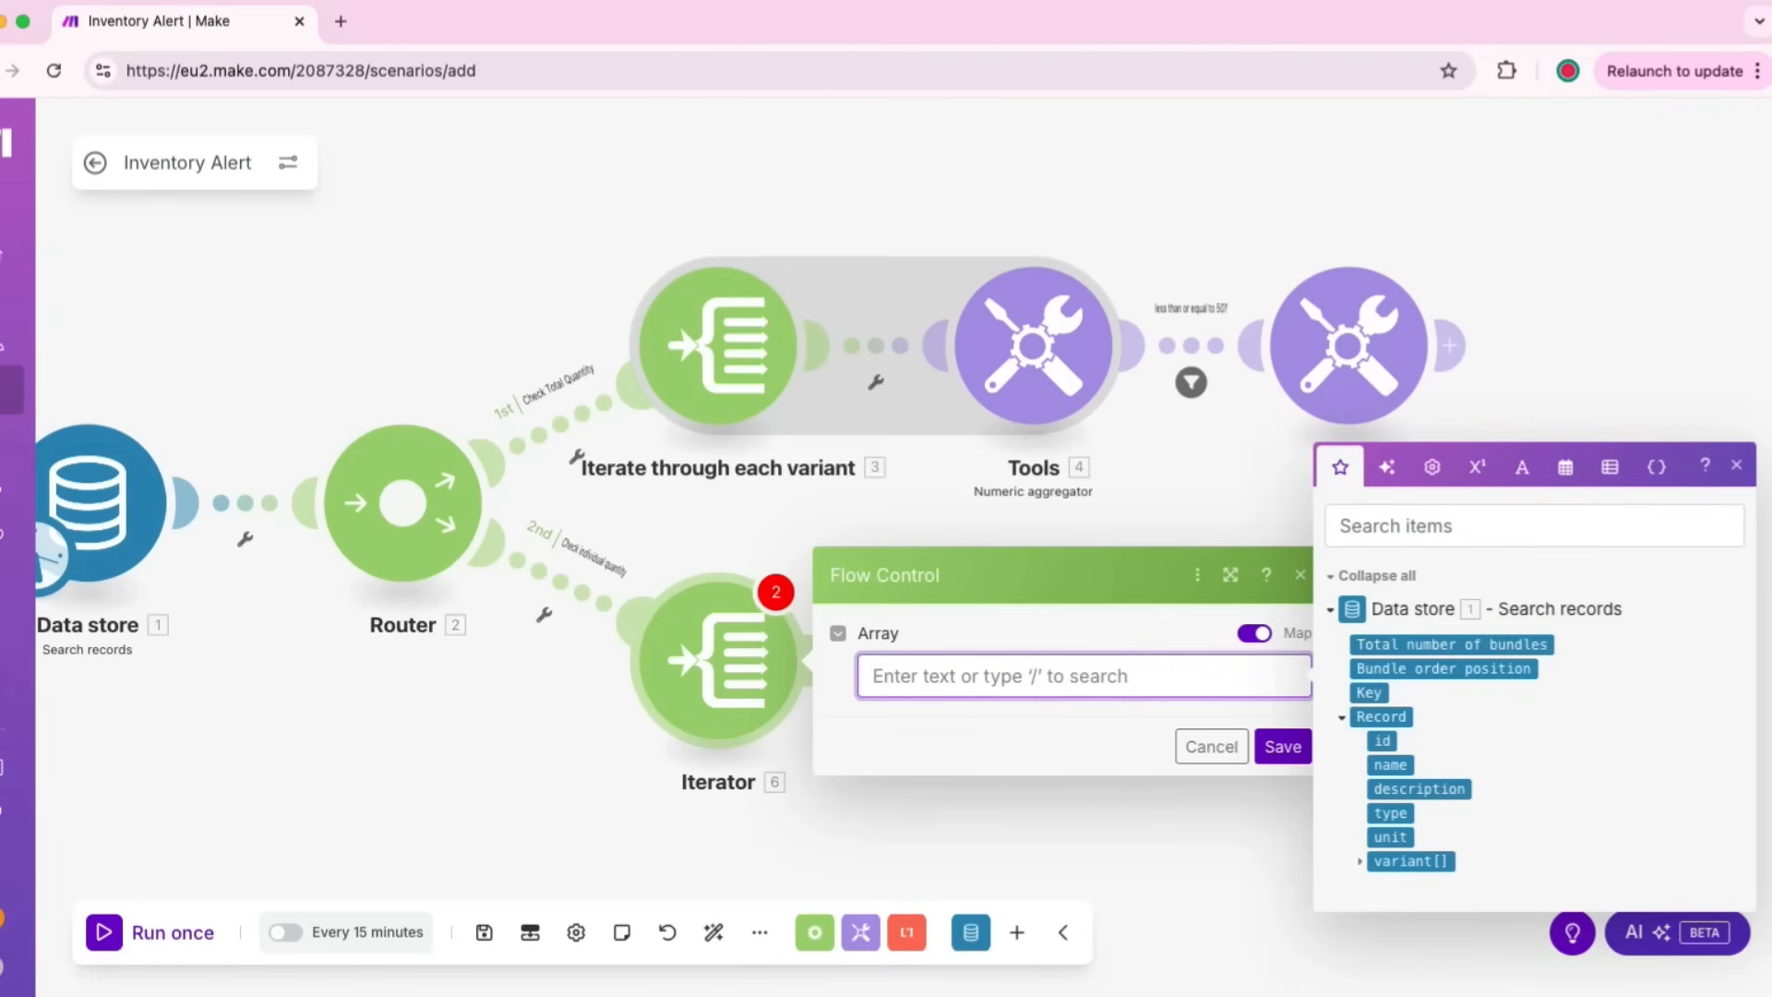
click(1359, 860)
click(1409, 799)
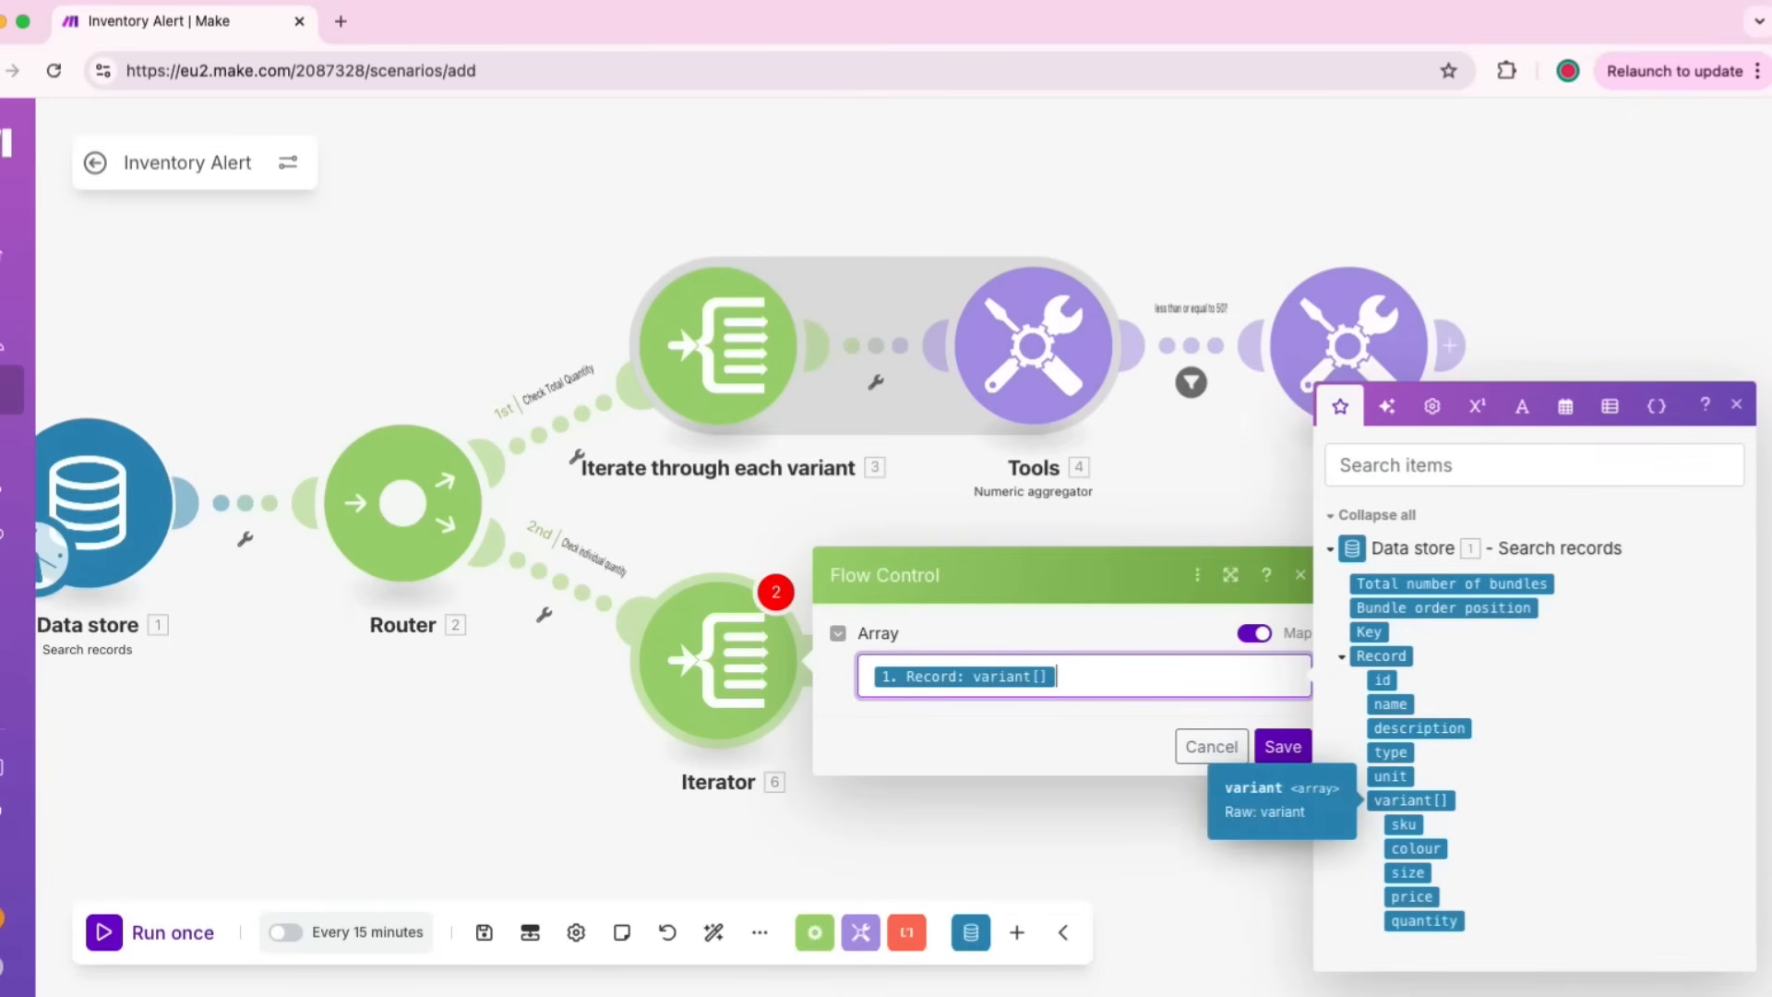
click(1103, 743)
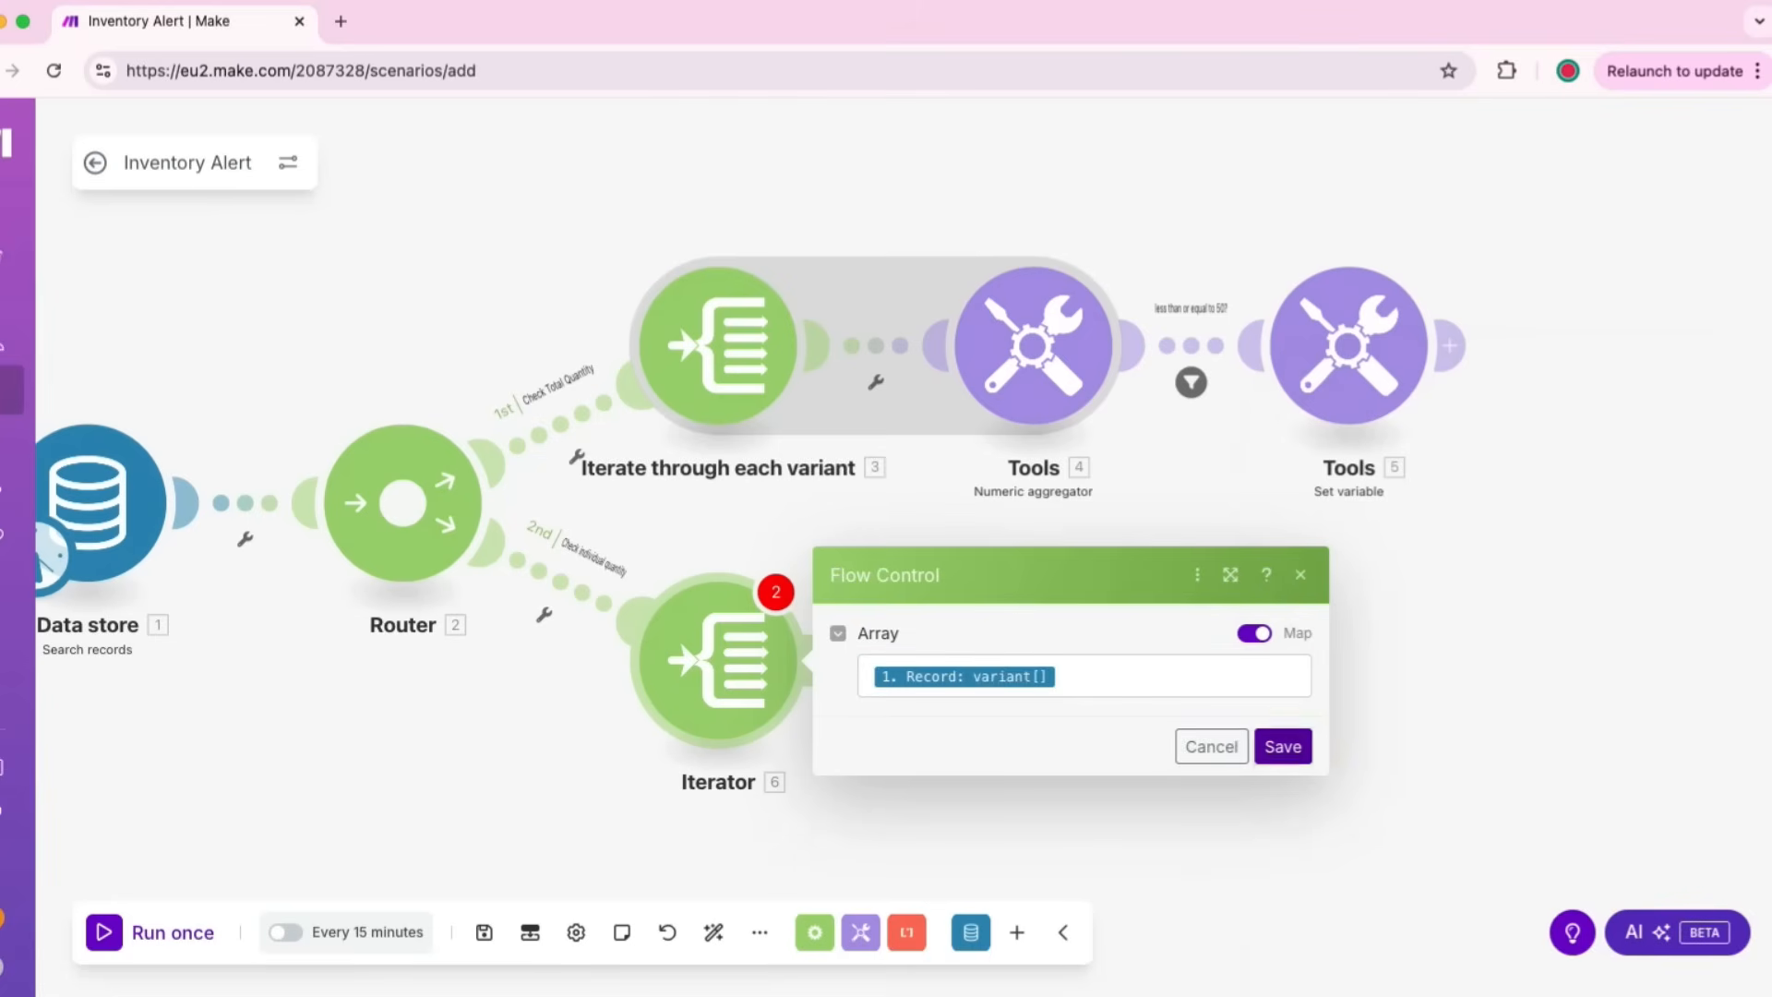
click(1282, 744)
scroll(1125, 453, down, 1)
scroll(1126, 452, up, 1)
scroll(1126, 452, down, 1)
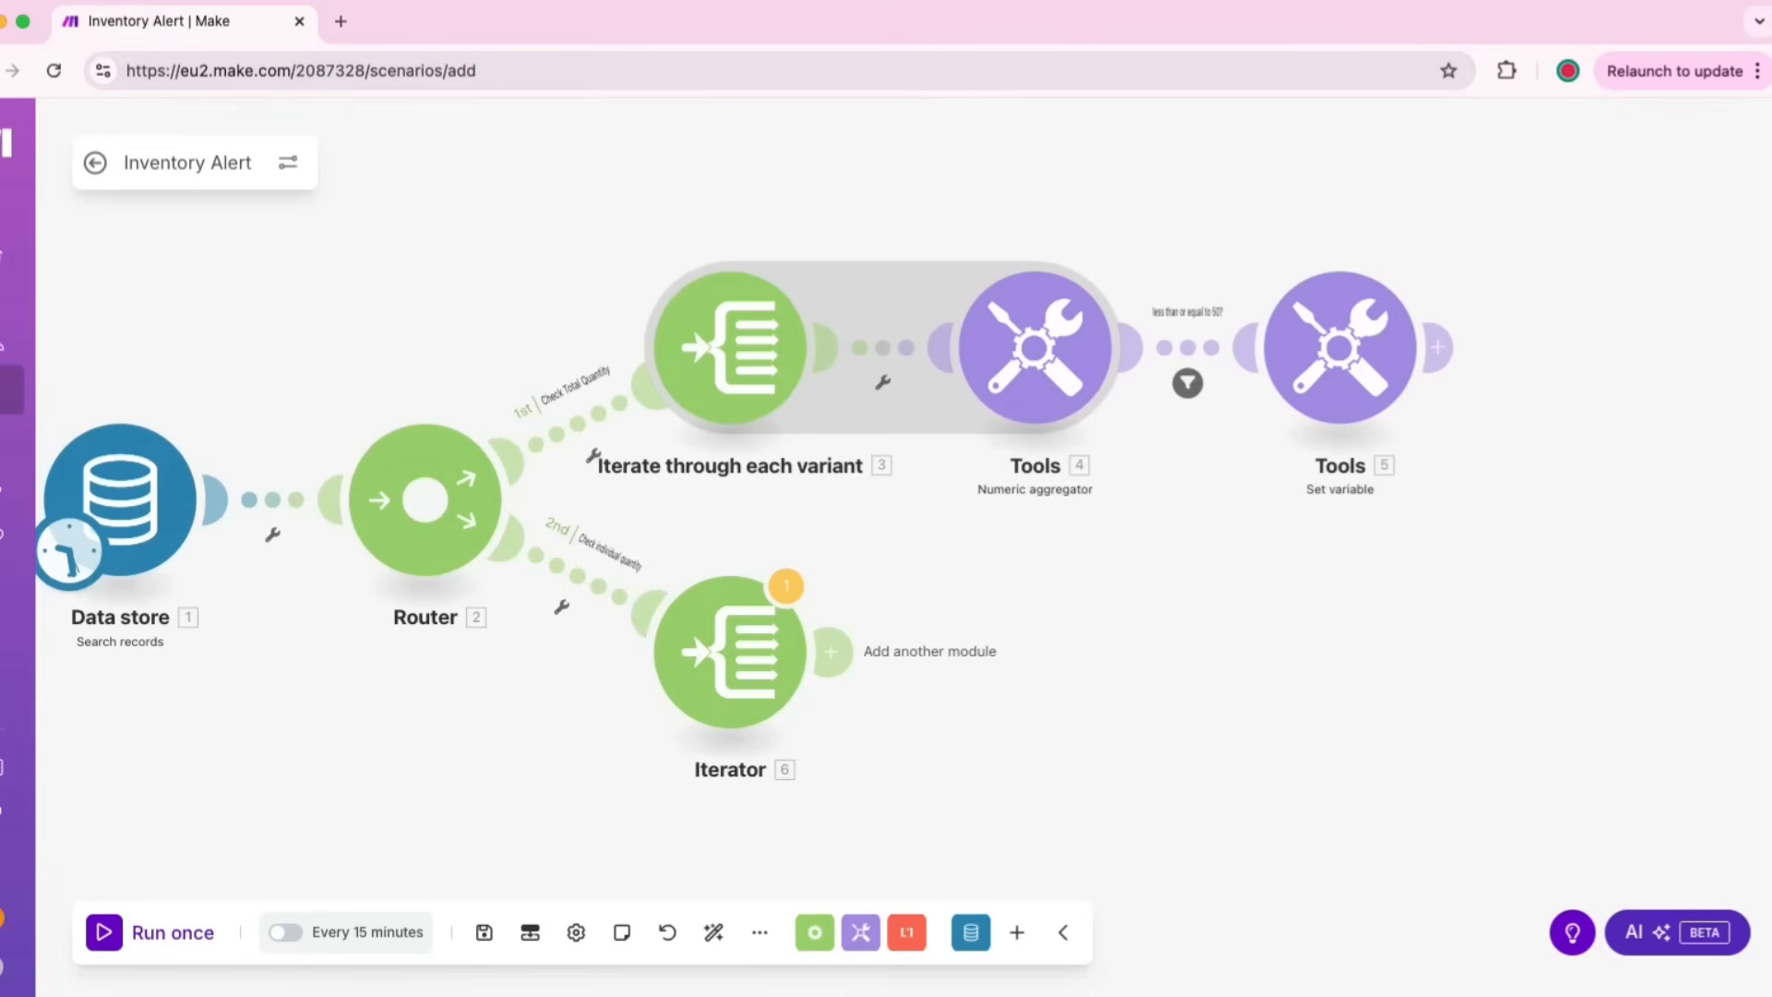
Step: Add a Tools Set variable module after the Iterator on the second route
click(880, 646)
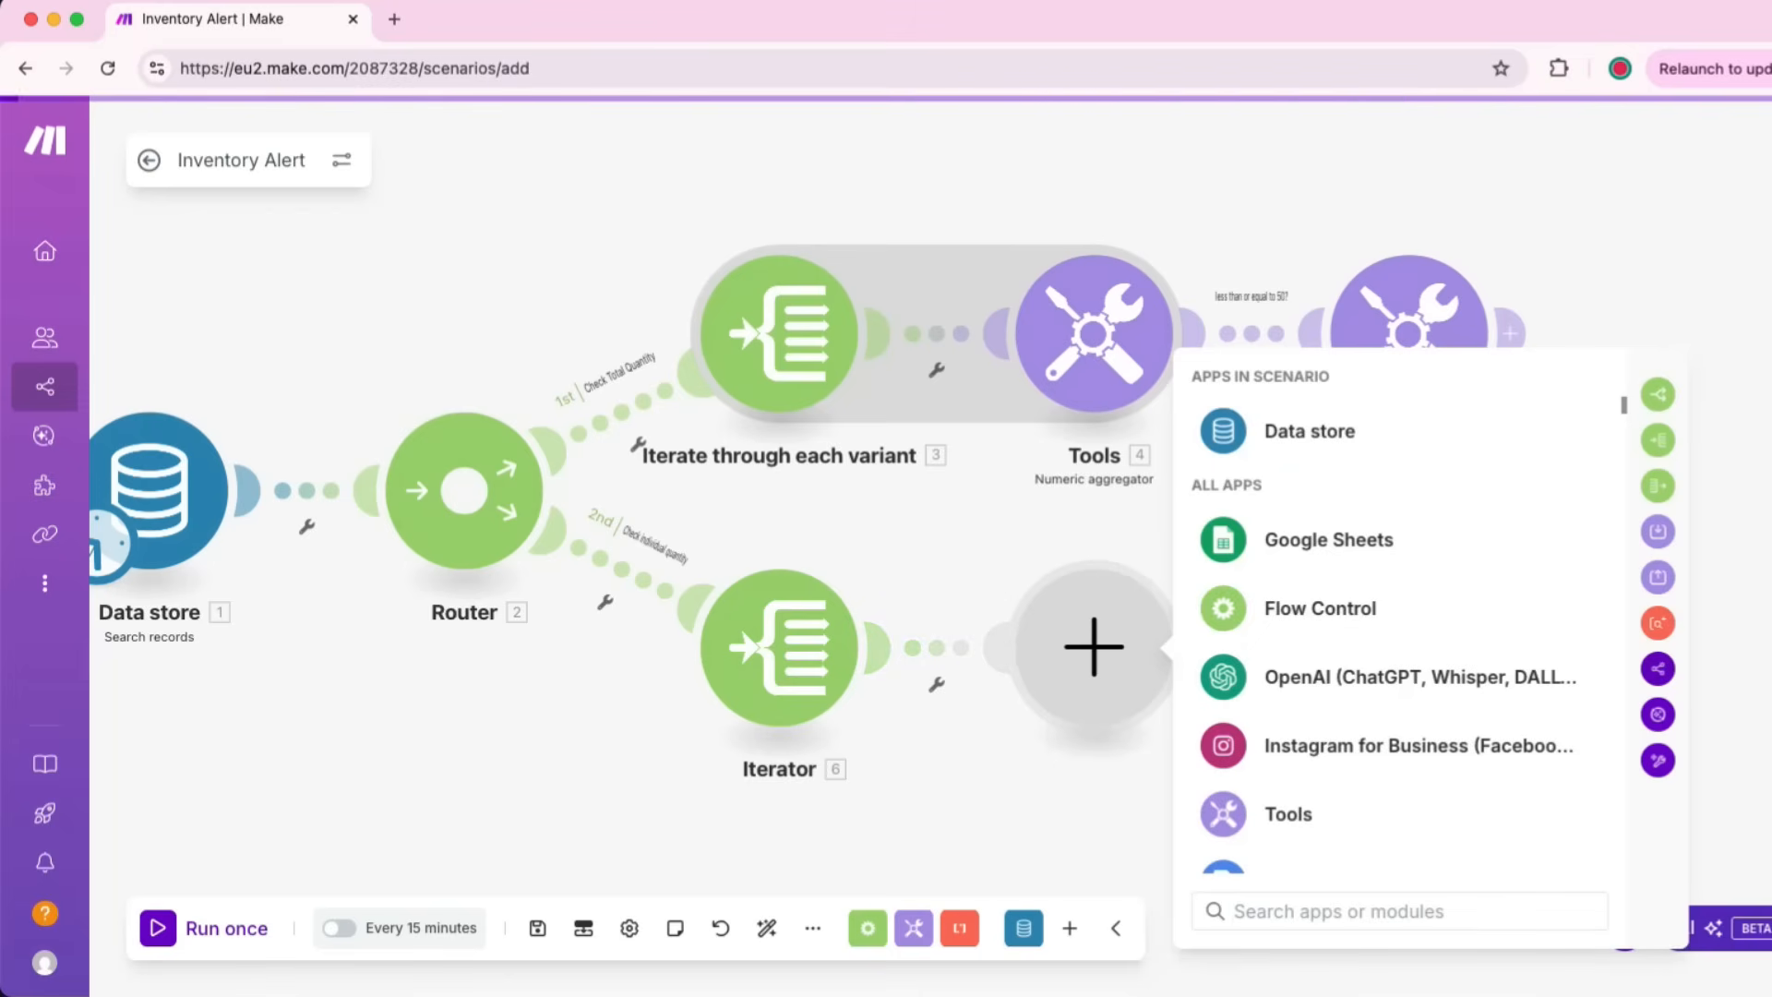
click(1274, 811)
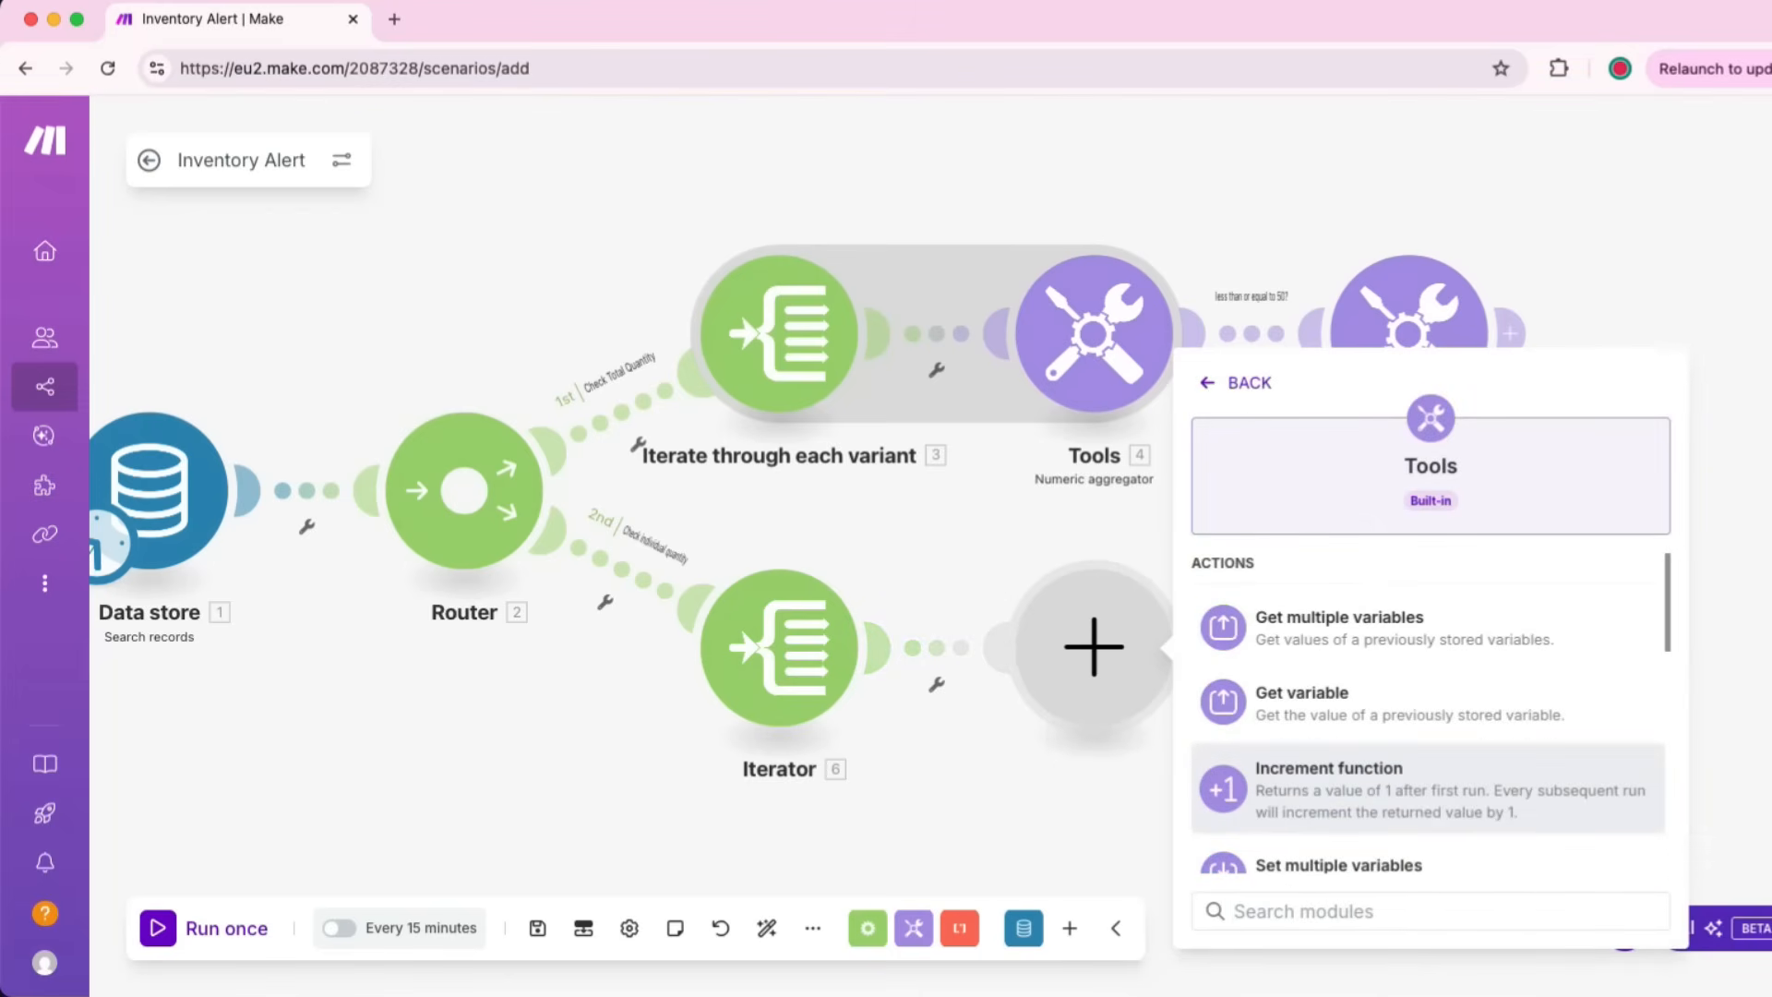
scroll(1310, 700, down, 3)
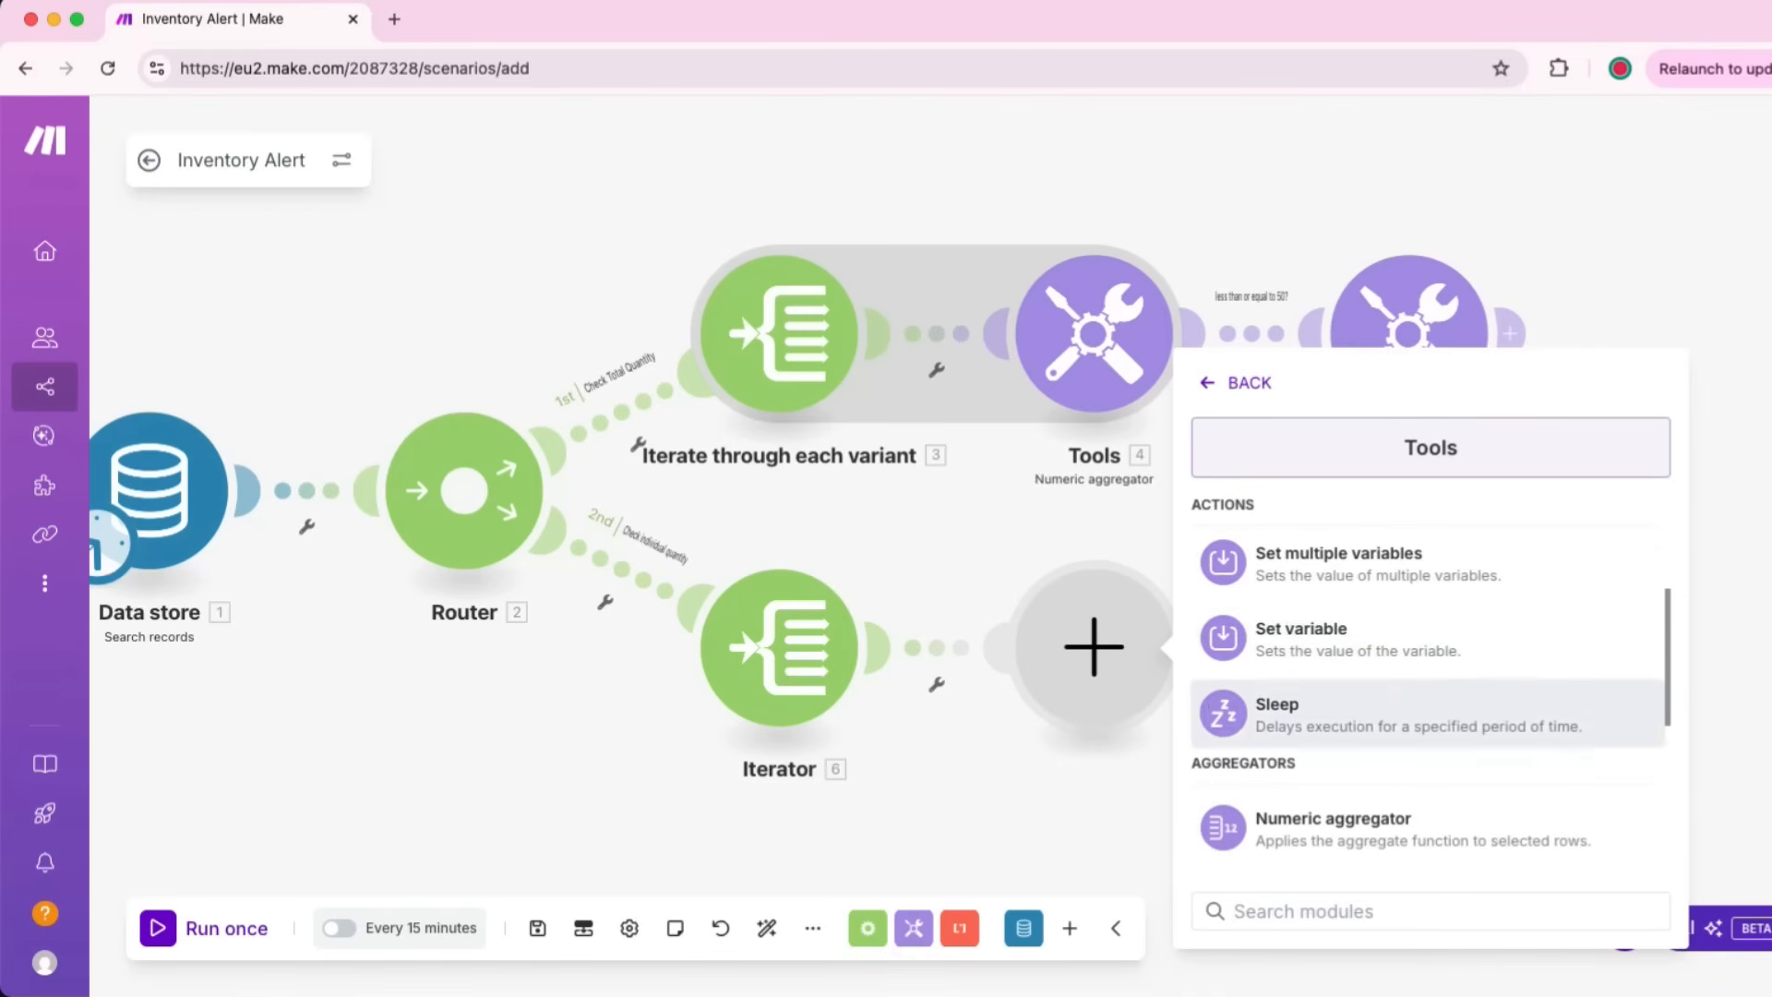
click(1306, 639)
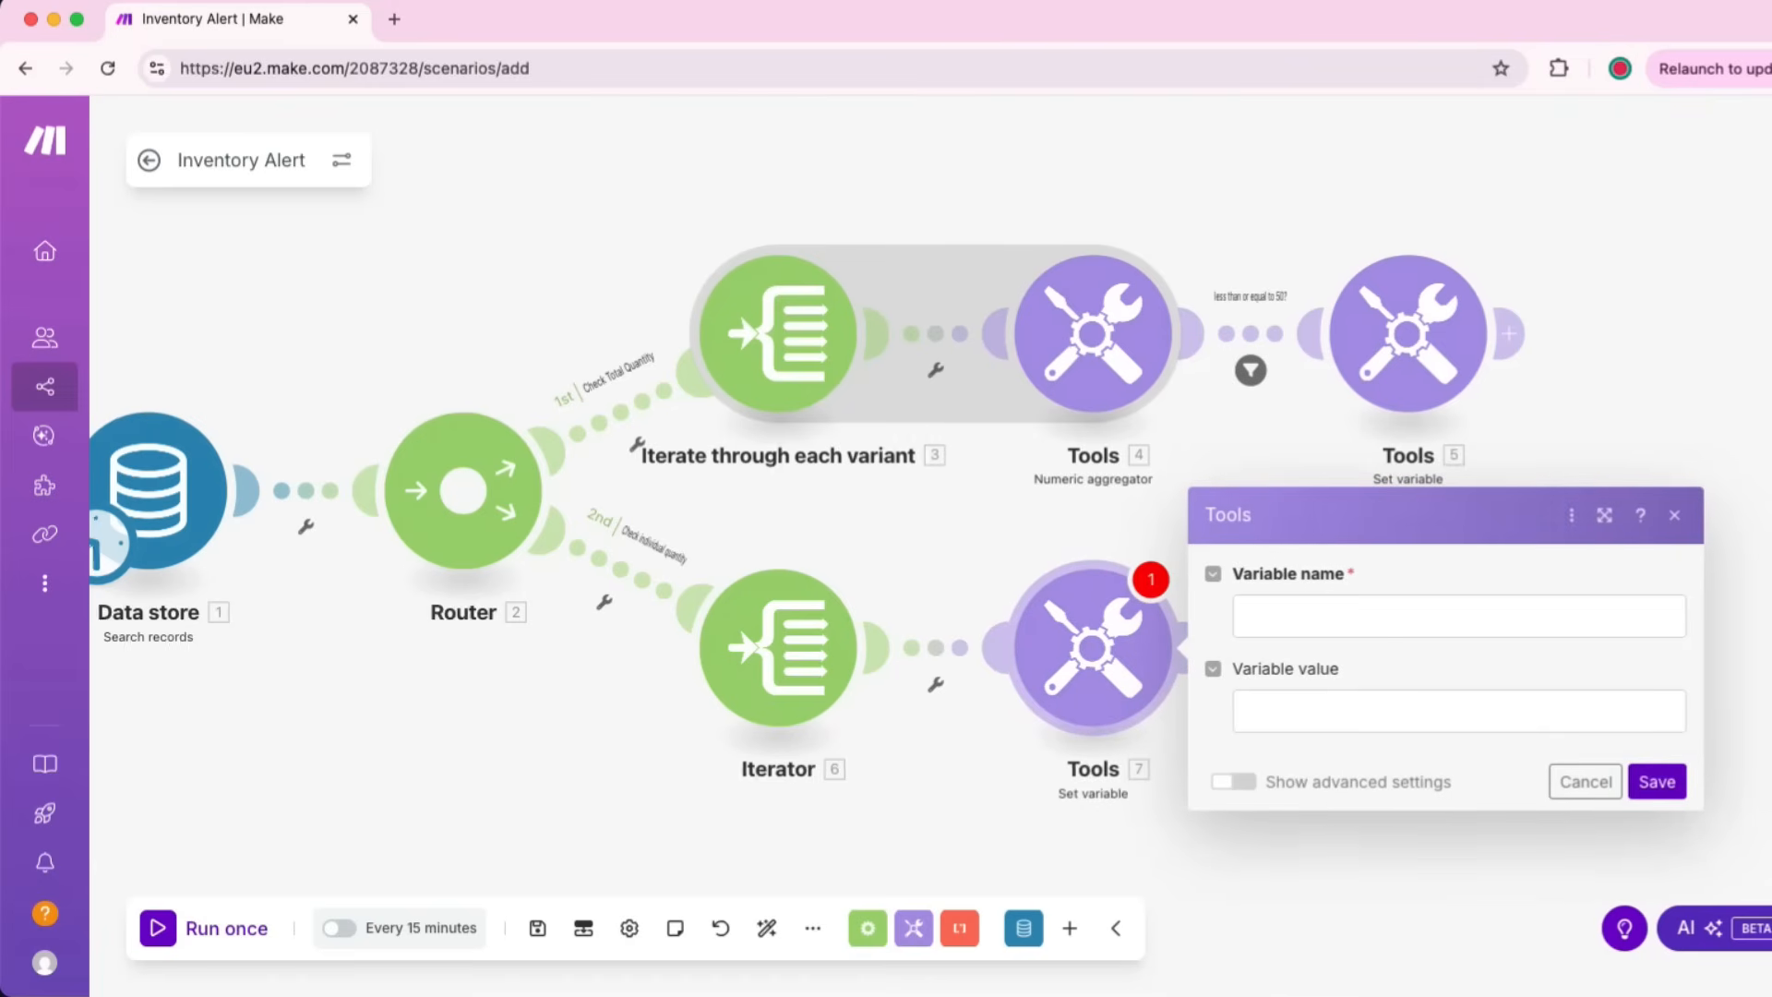
Step: Name the variable "individual quantity warning" and show the module's advanced settings
click(1107, 613)
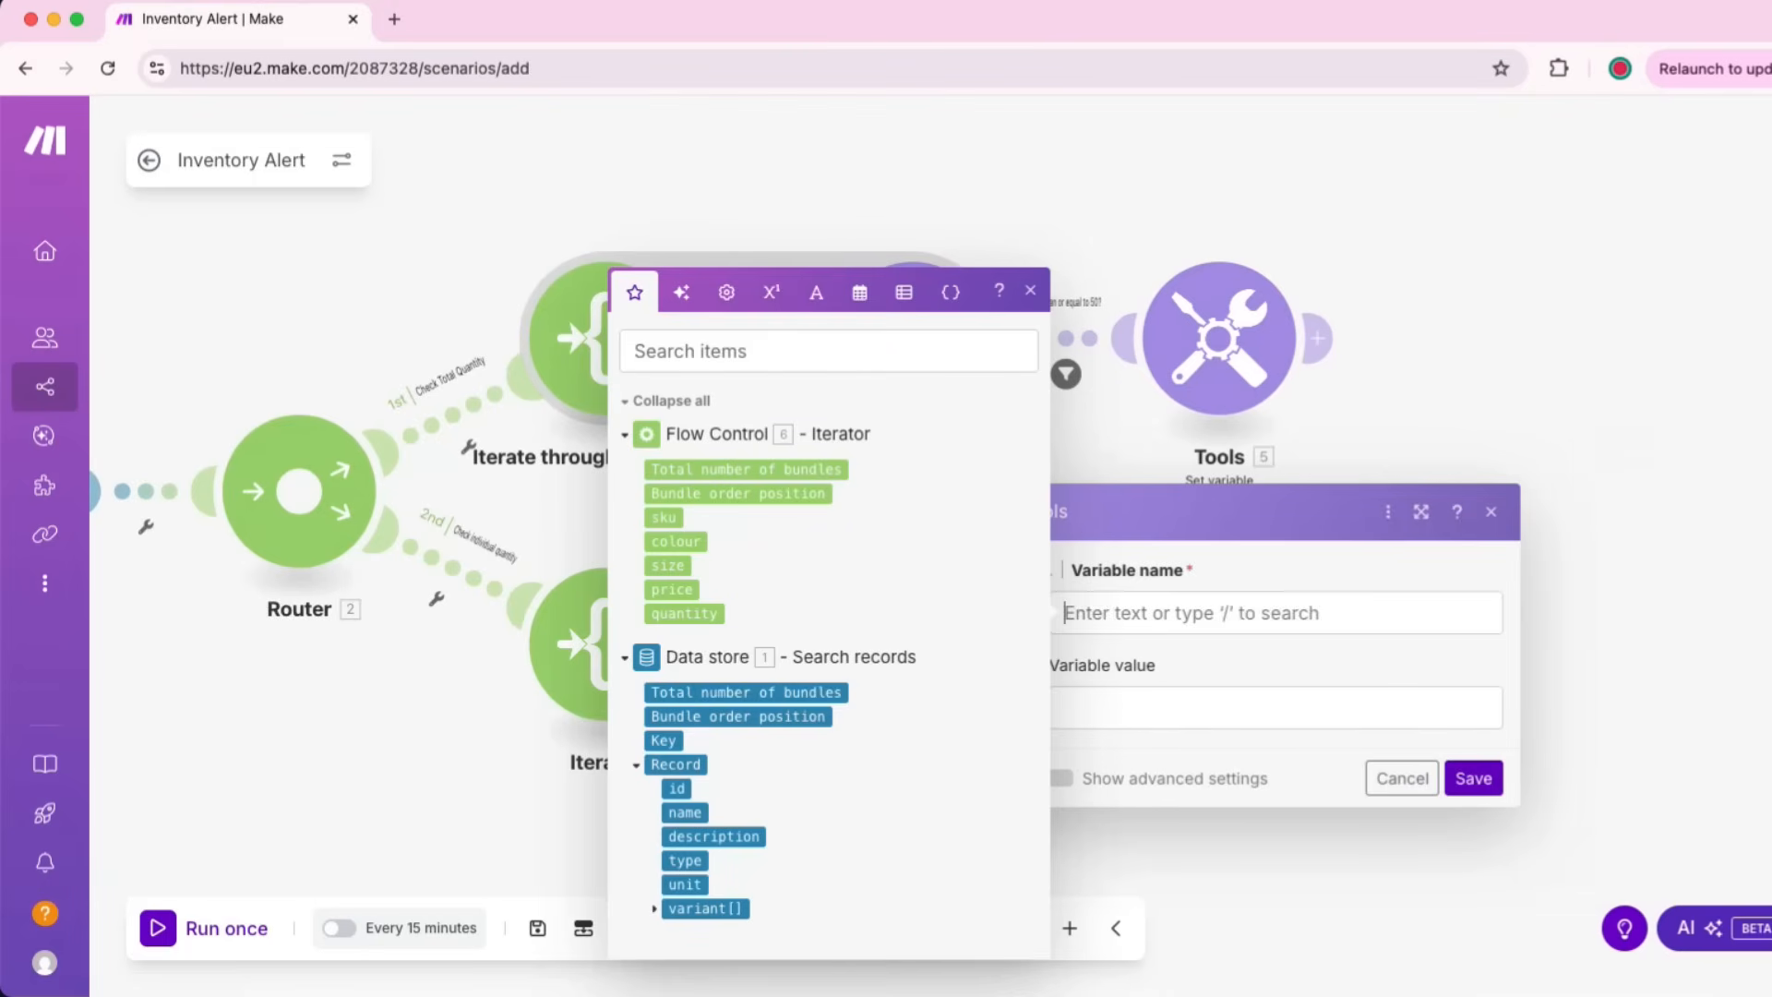
text(individual quantity warning)
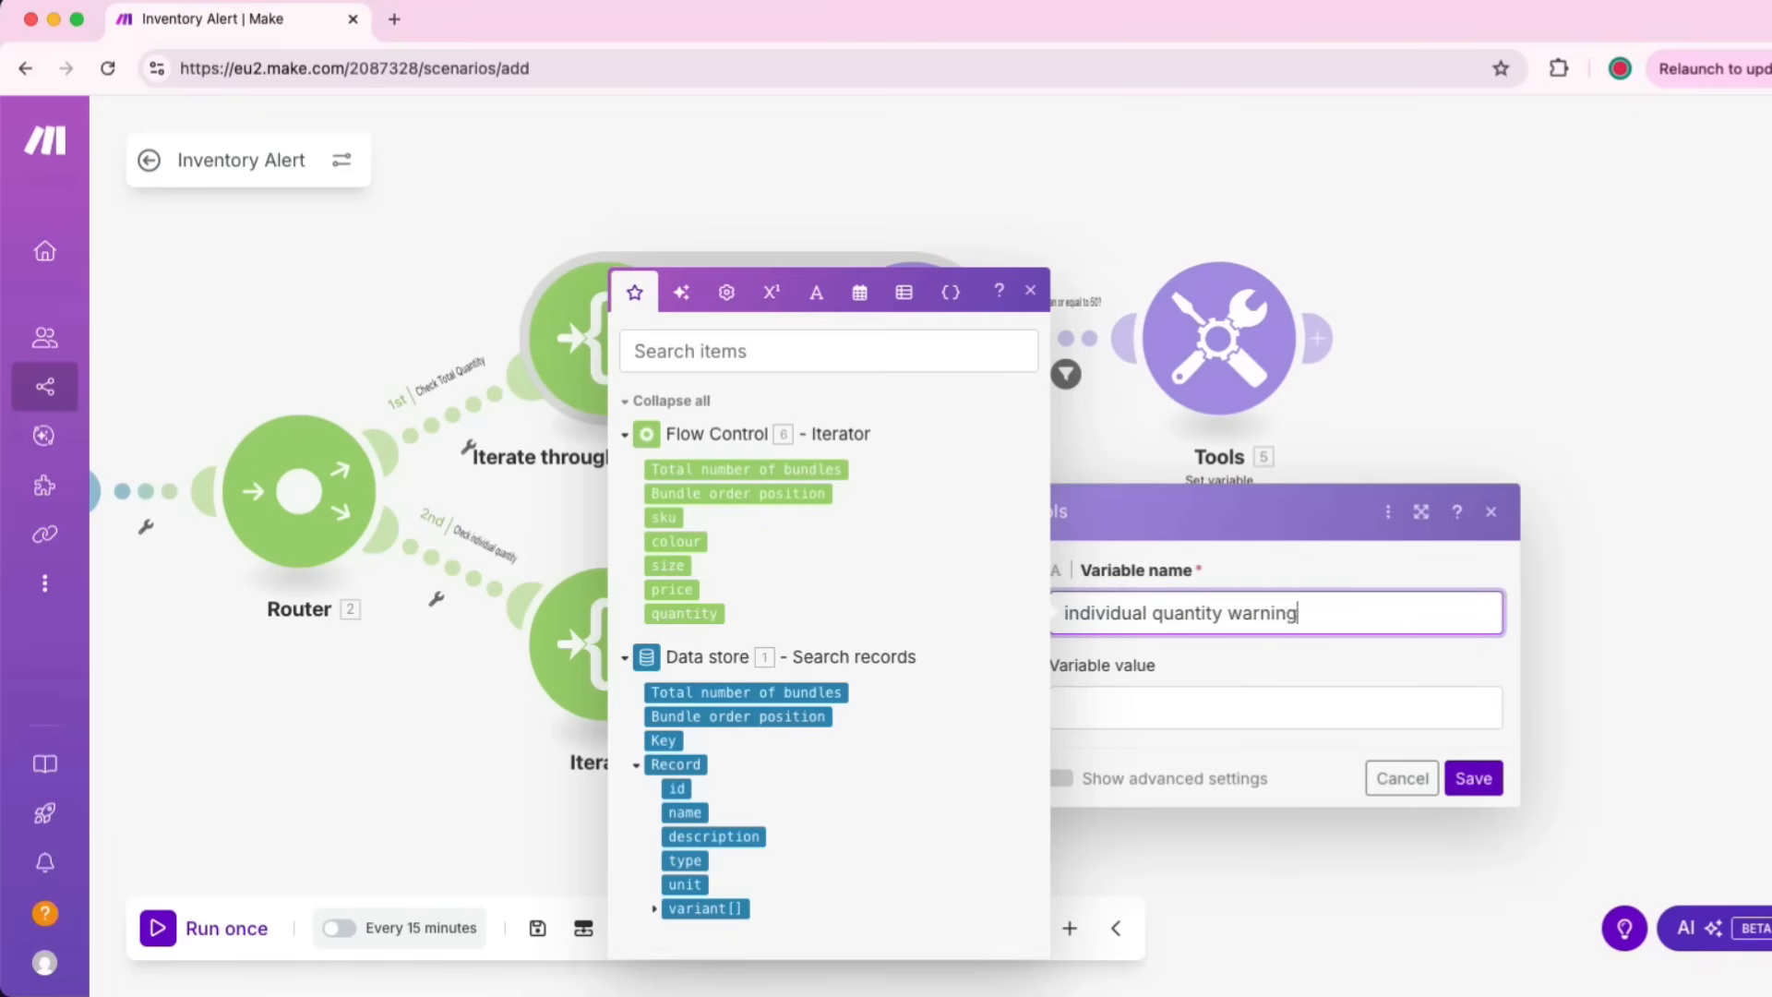
click(1276, 708)
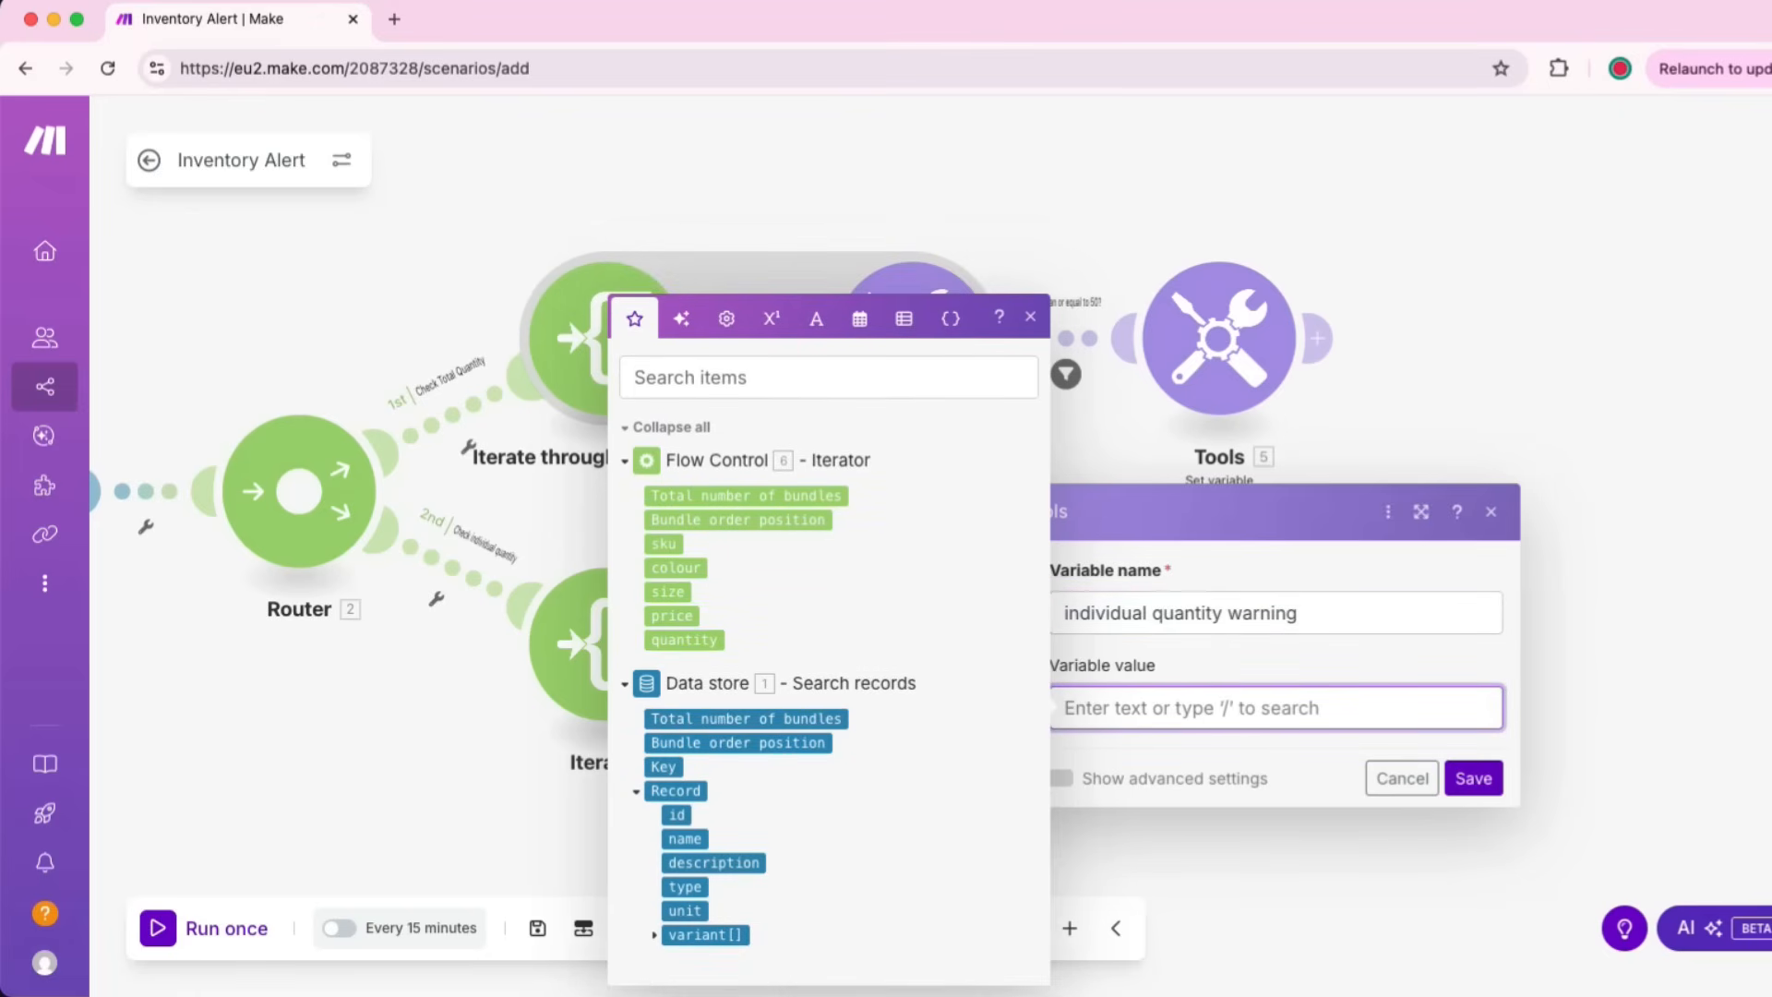
key(Escape)
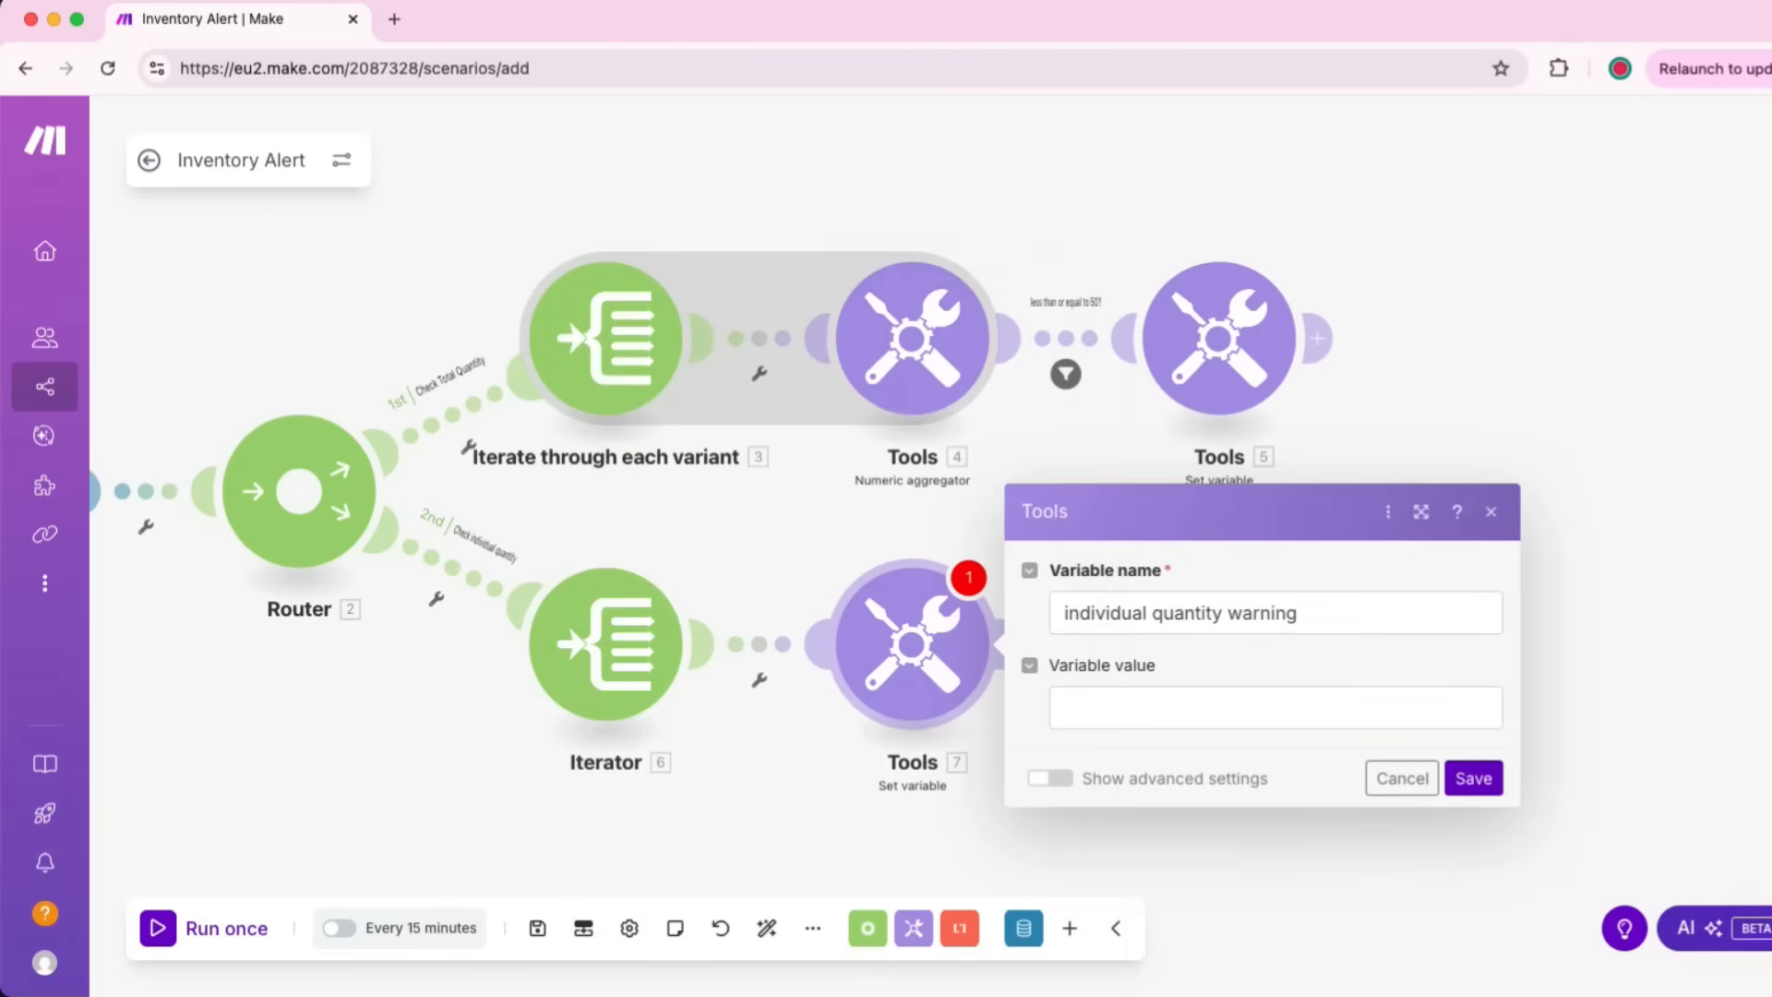
click(1049, 778)
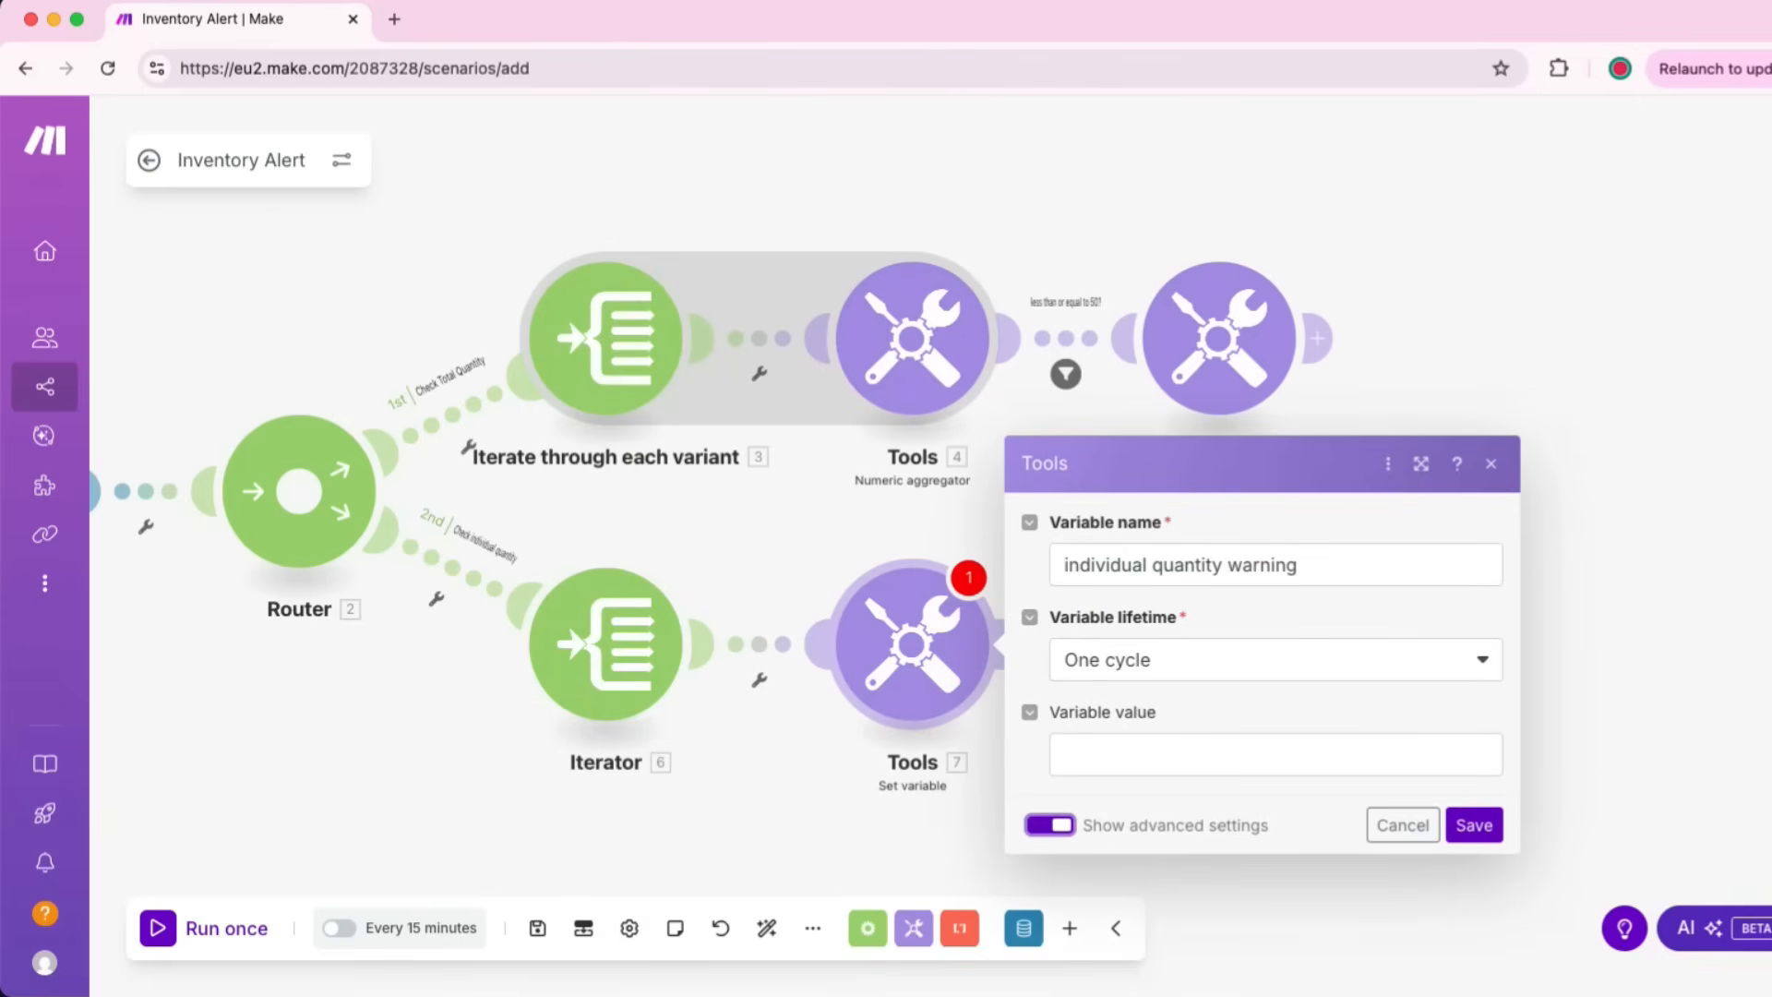
Step: Start the variable value with "Individual quantity for product id=", the Record id, "(", the Record name, "- variant sku =" and the Iterator's sku
click(1276, 755)
text(Individual quantity for product id=)
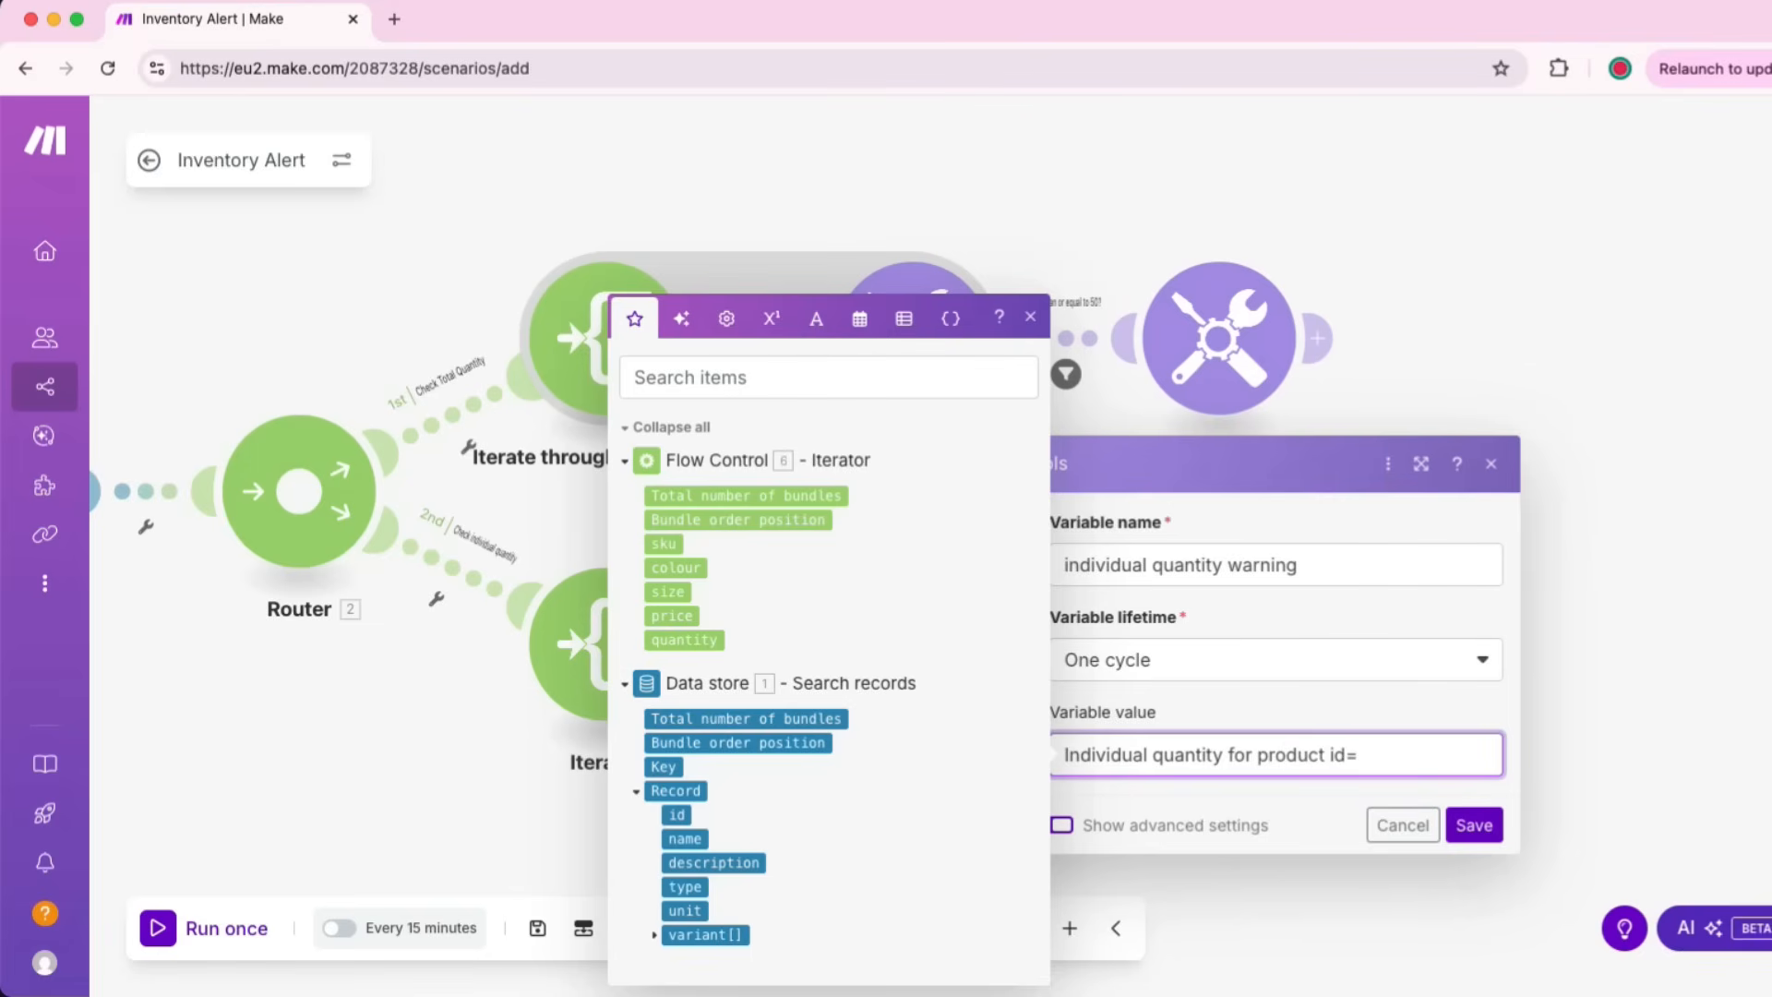
click(676, 814)
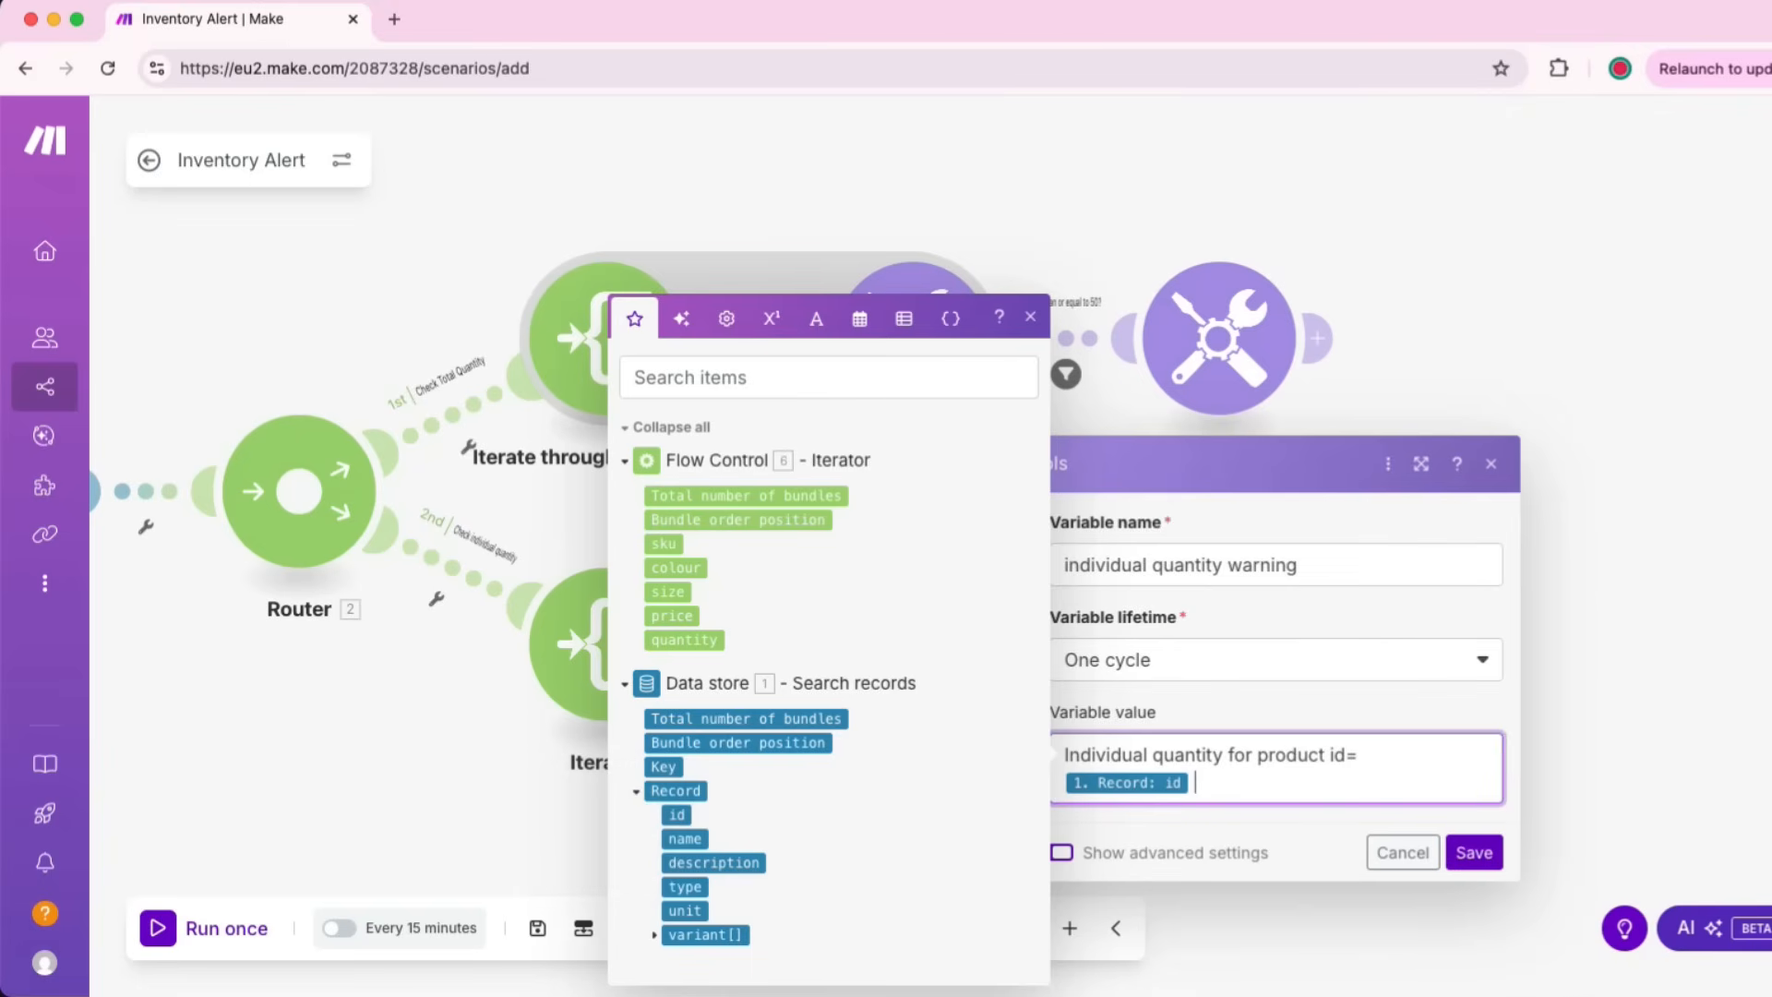
text(()
click(684, 839)
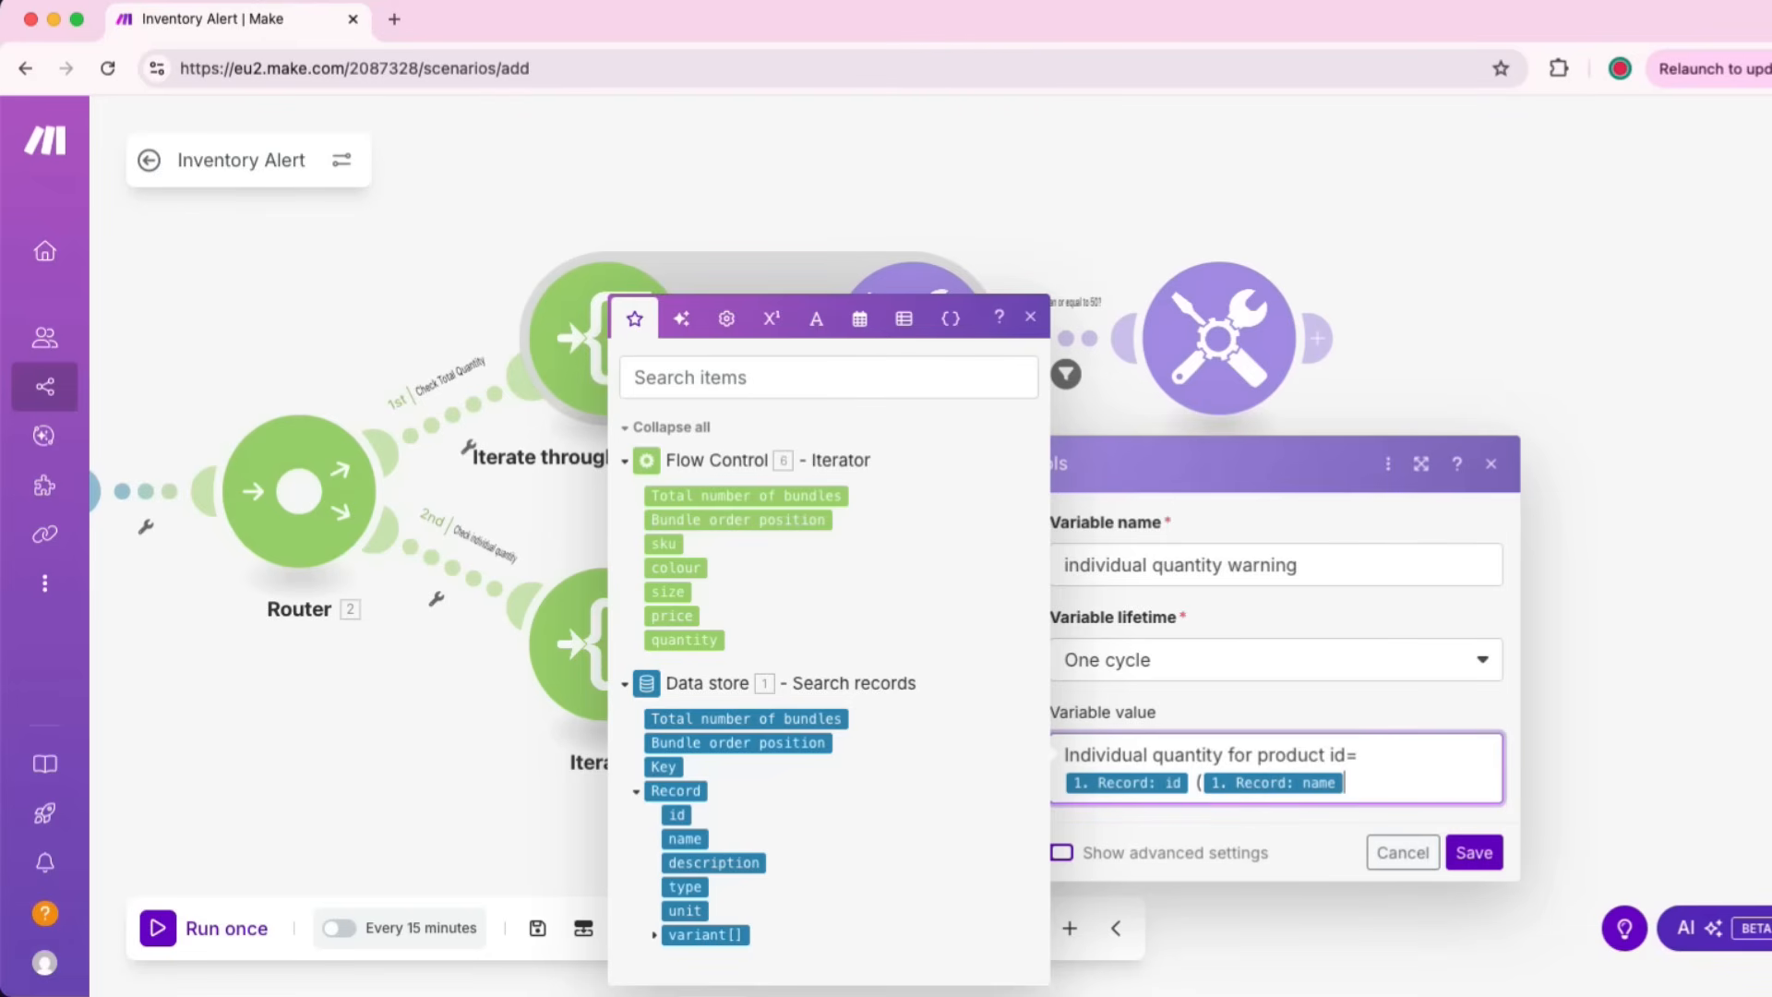
text(- variant sku =)
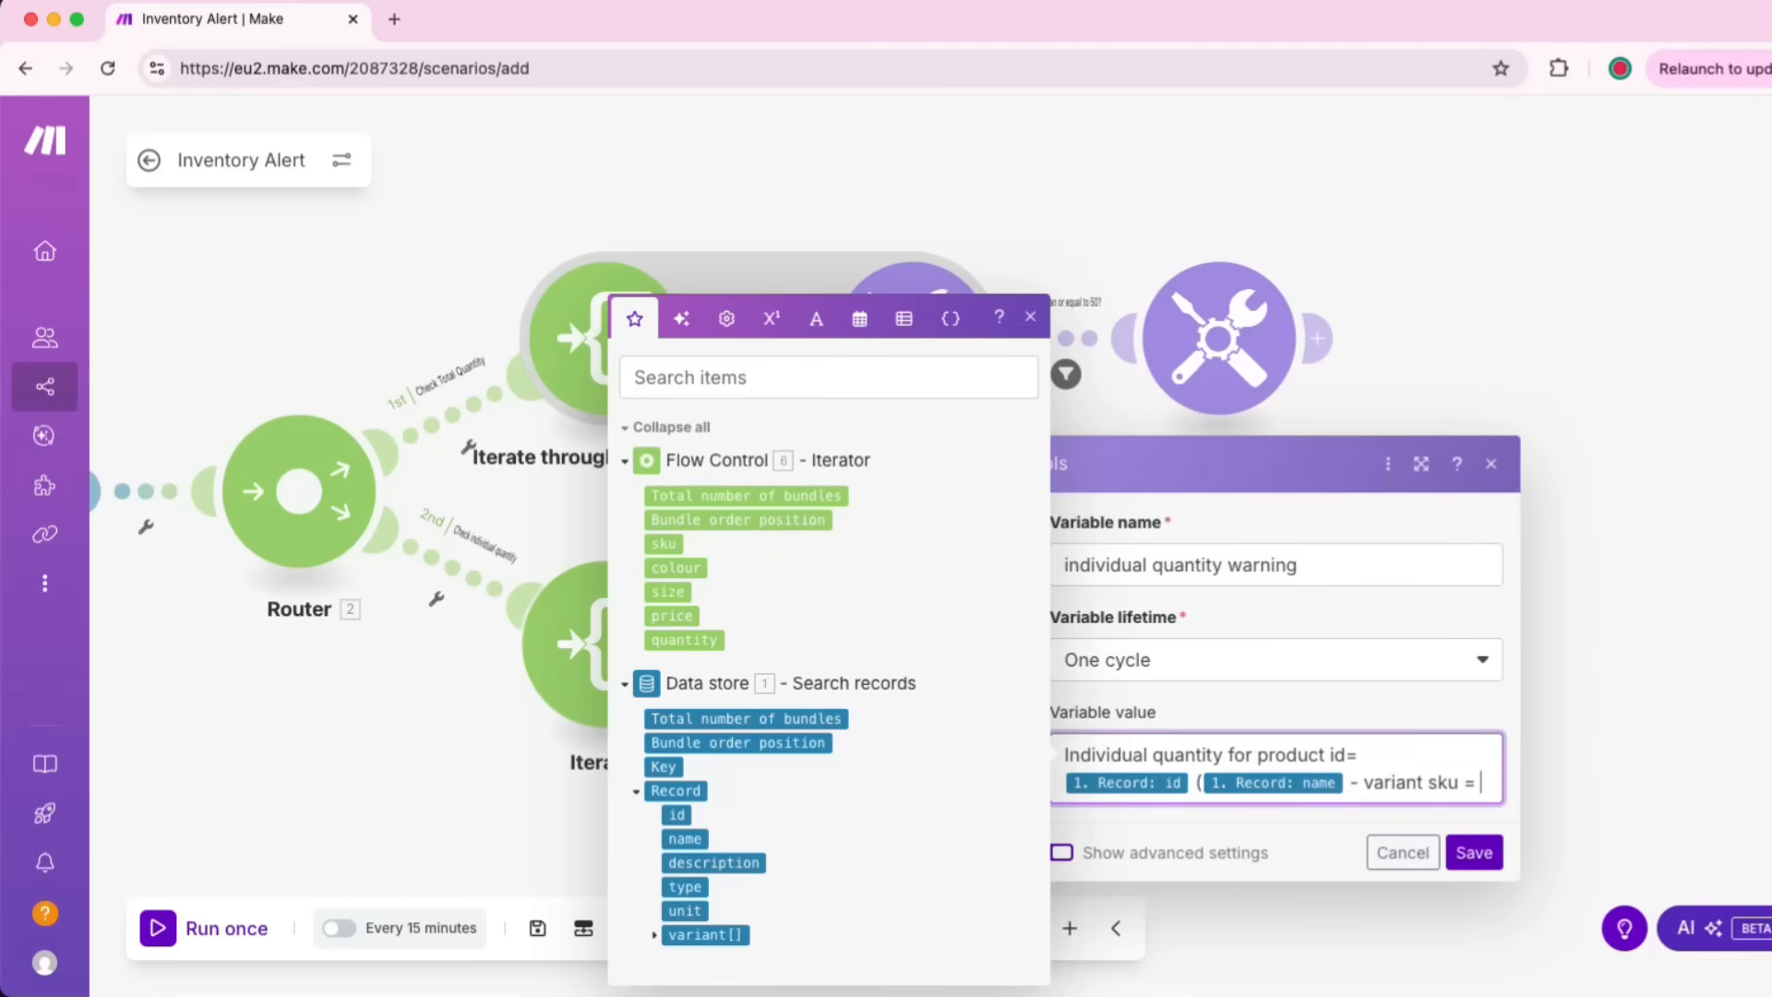
click(663, 544)
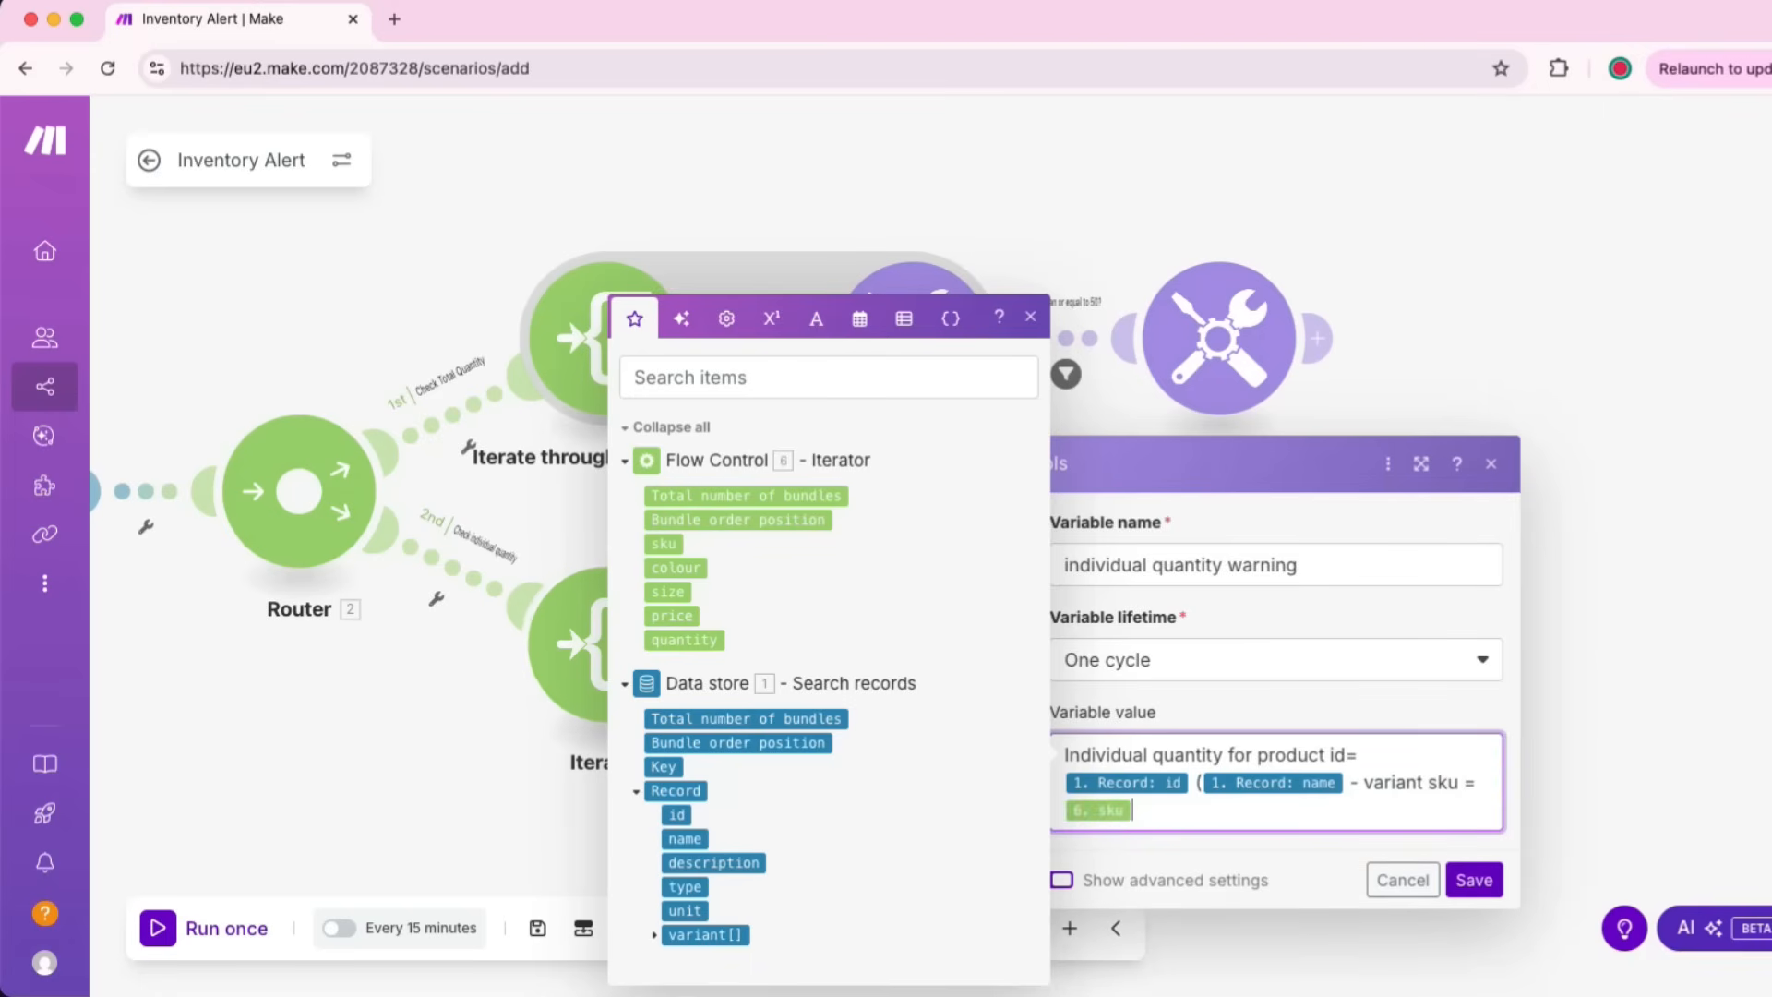
Step: Complete the variable value with ") is 5 or less! (current =", the Iterator's quantity and ")", and save the Set variable module
text() is 5 or less)
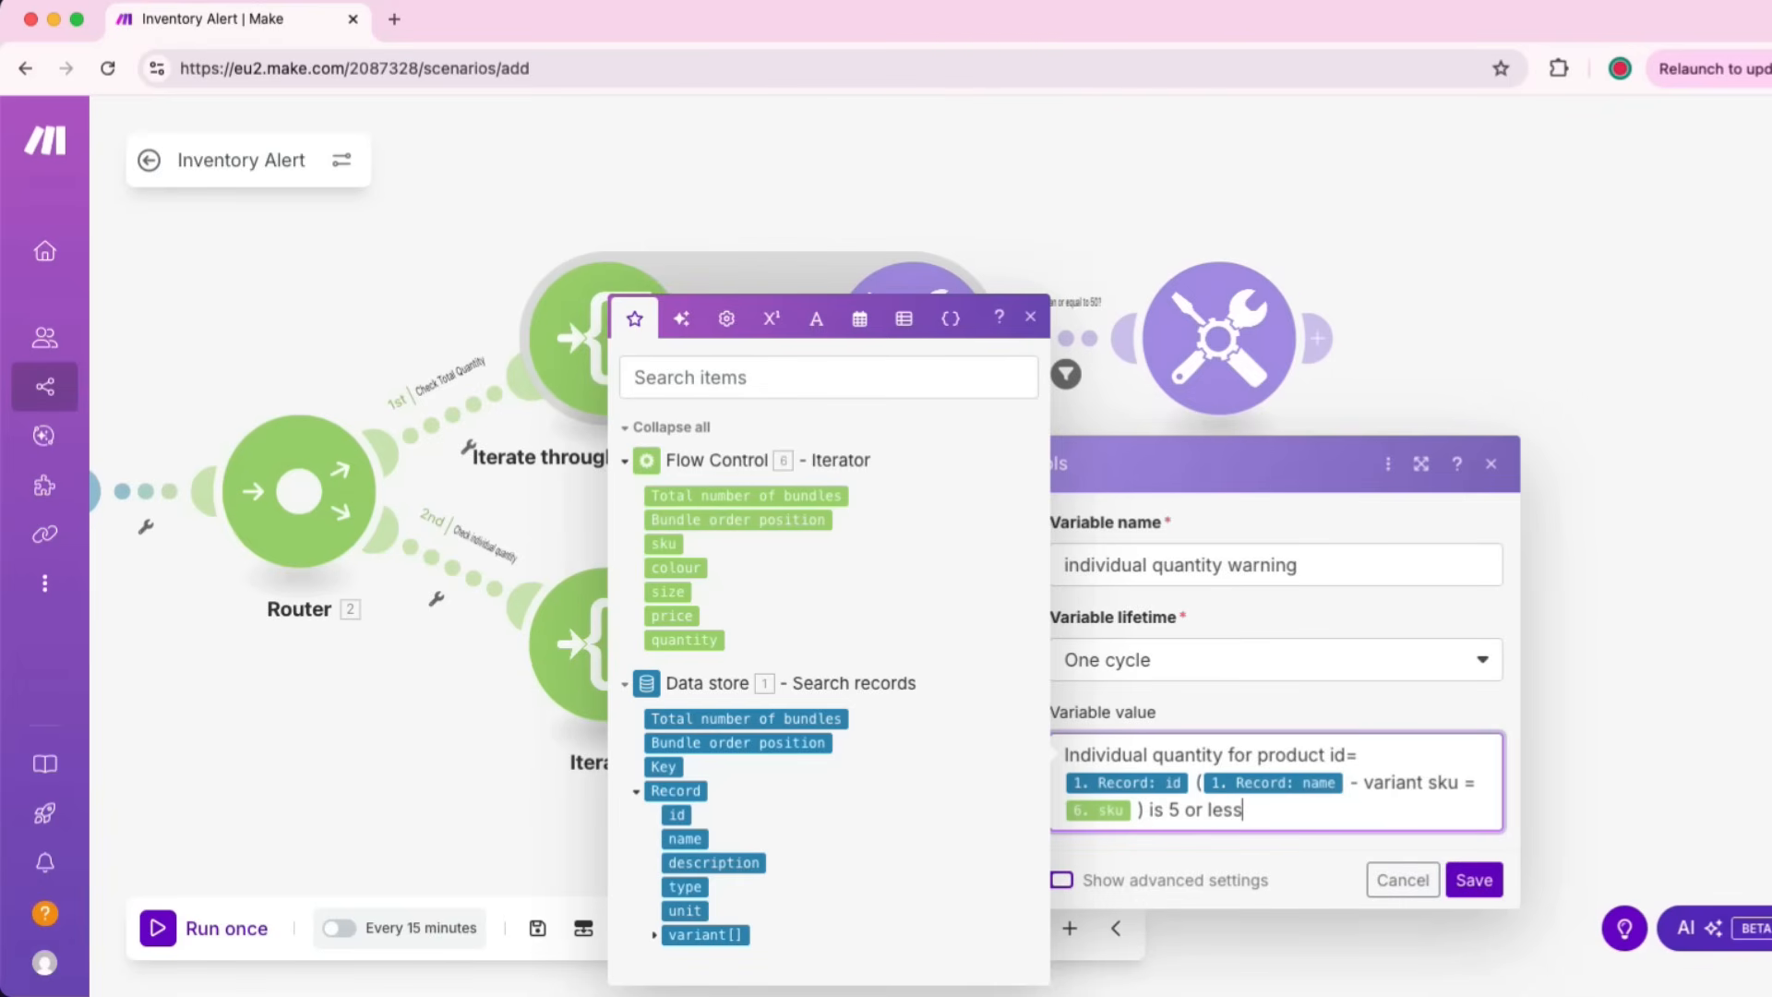
text(! (current =)
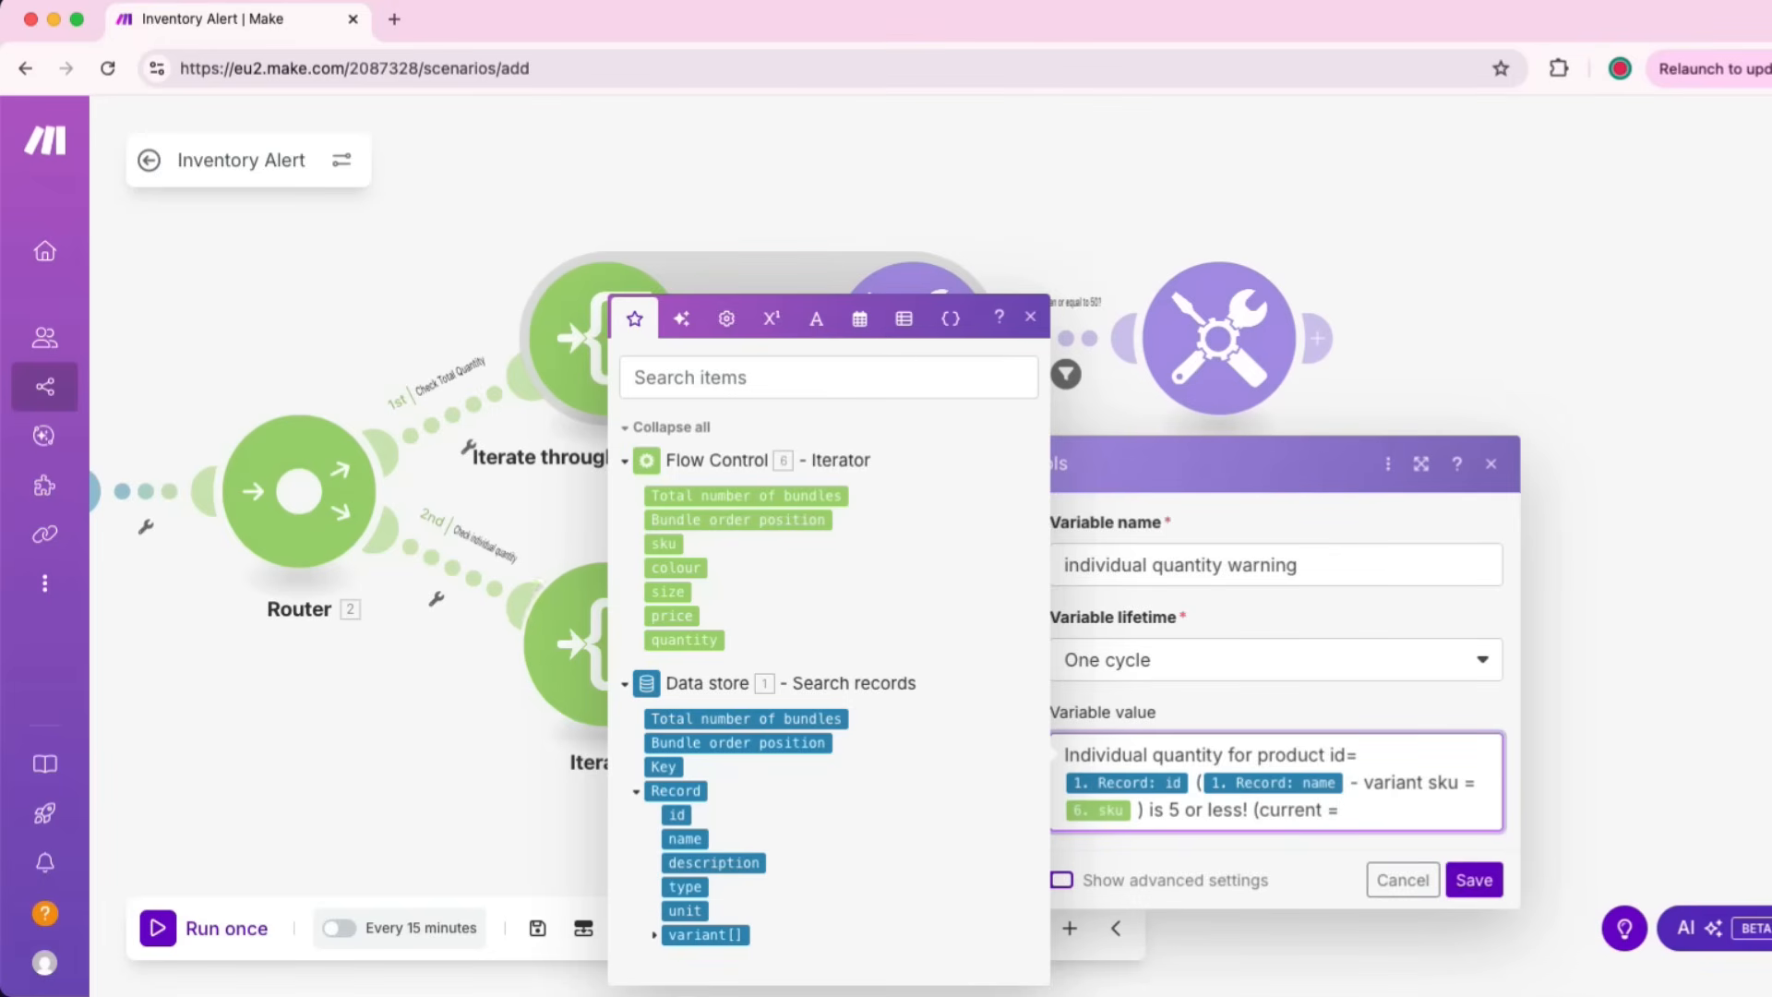
click(684, 639)
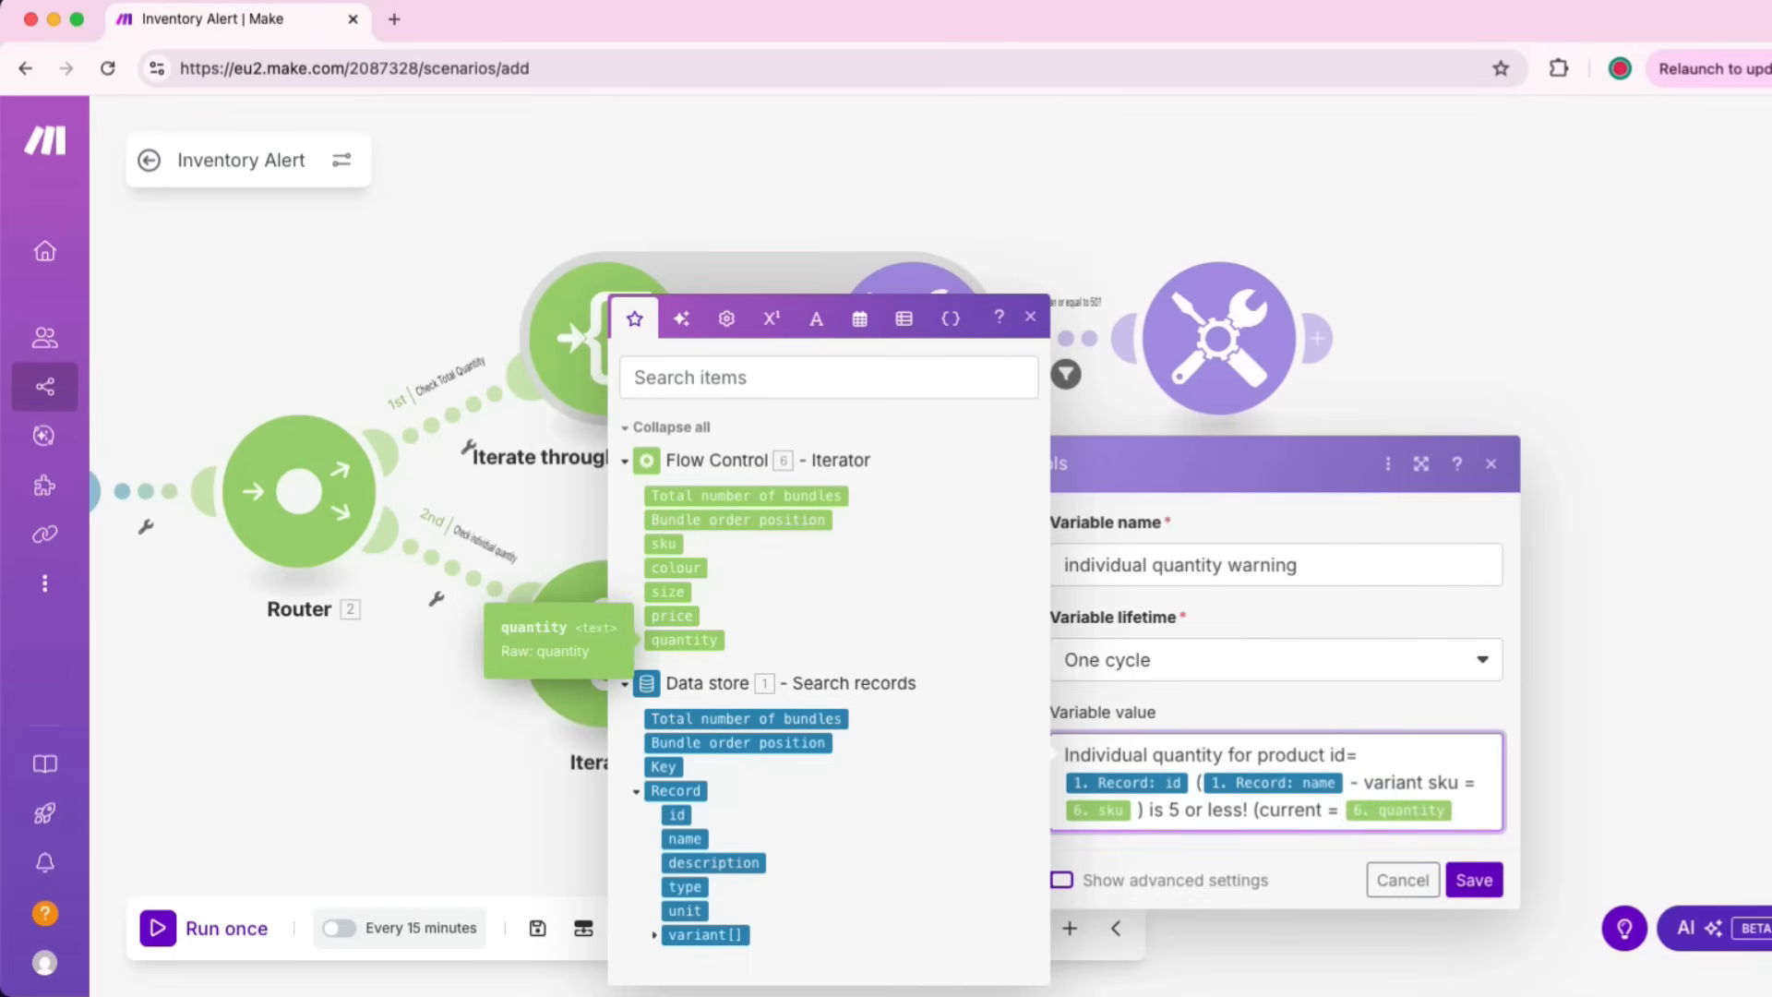
text())
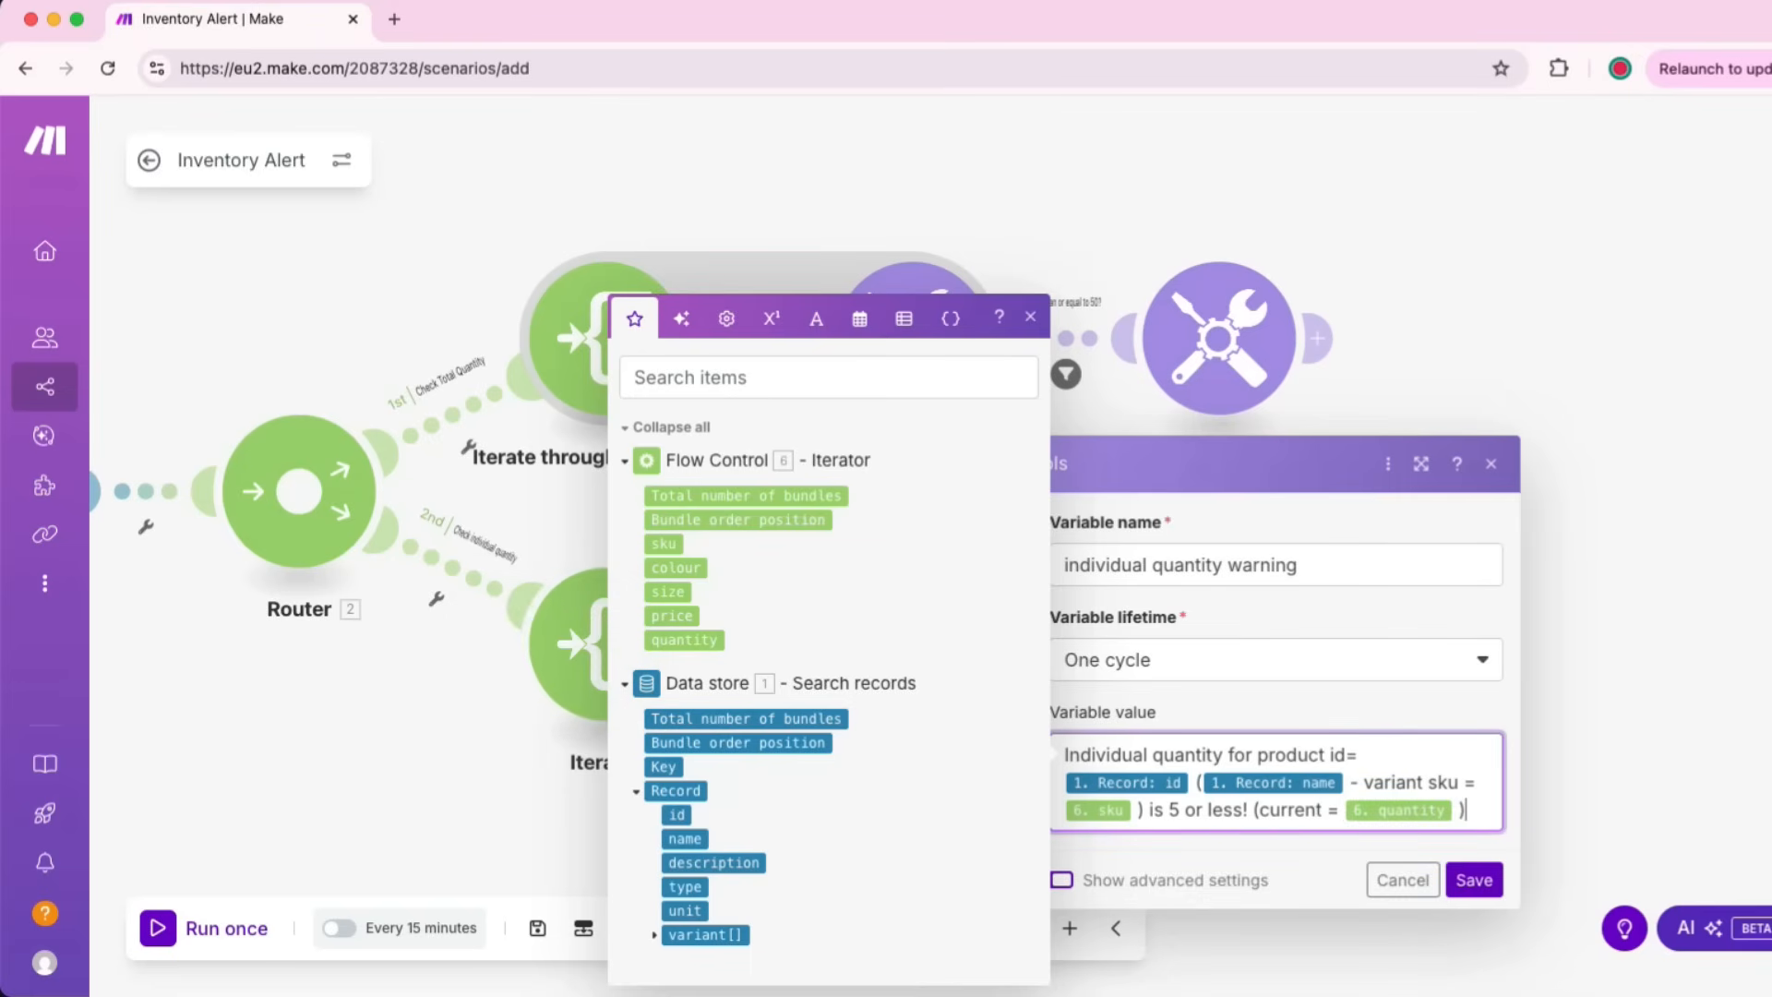
click(1318, 853)
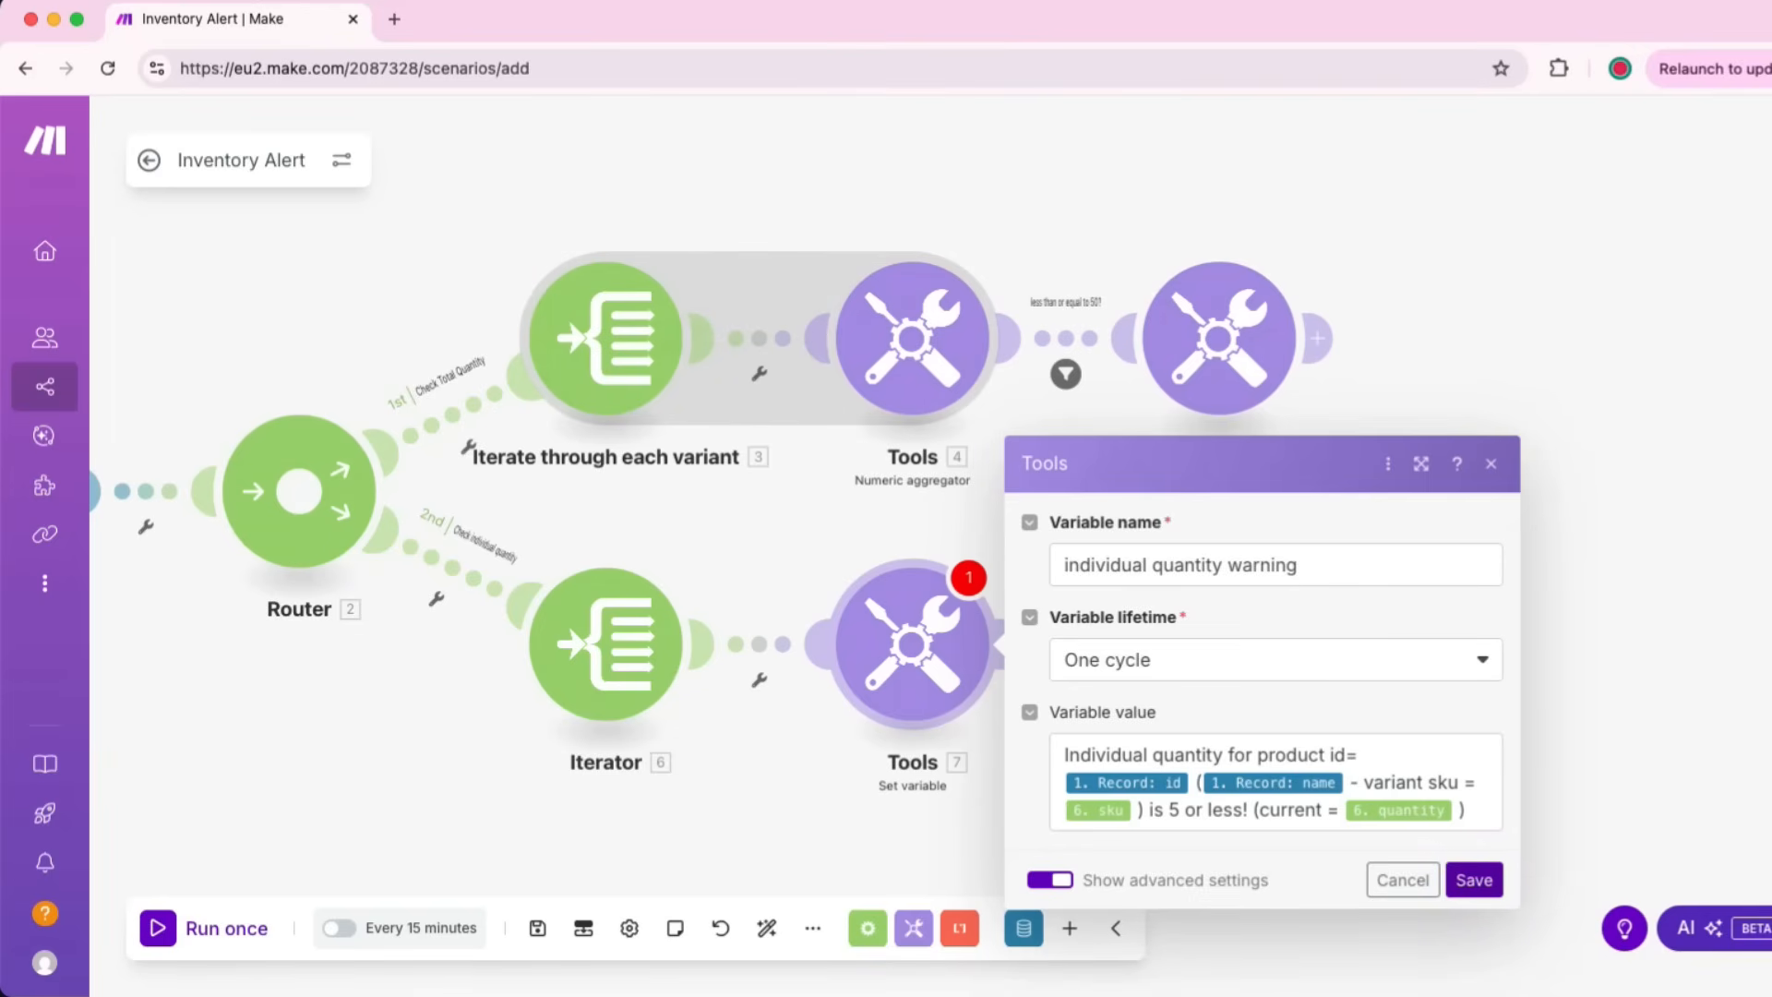
click(1474, 879)
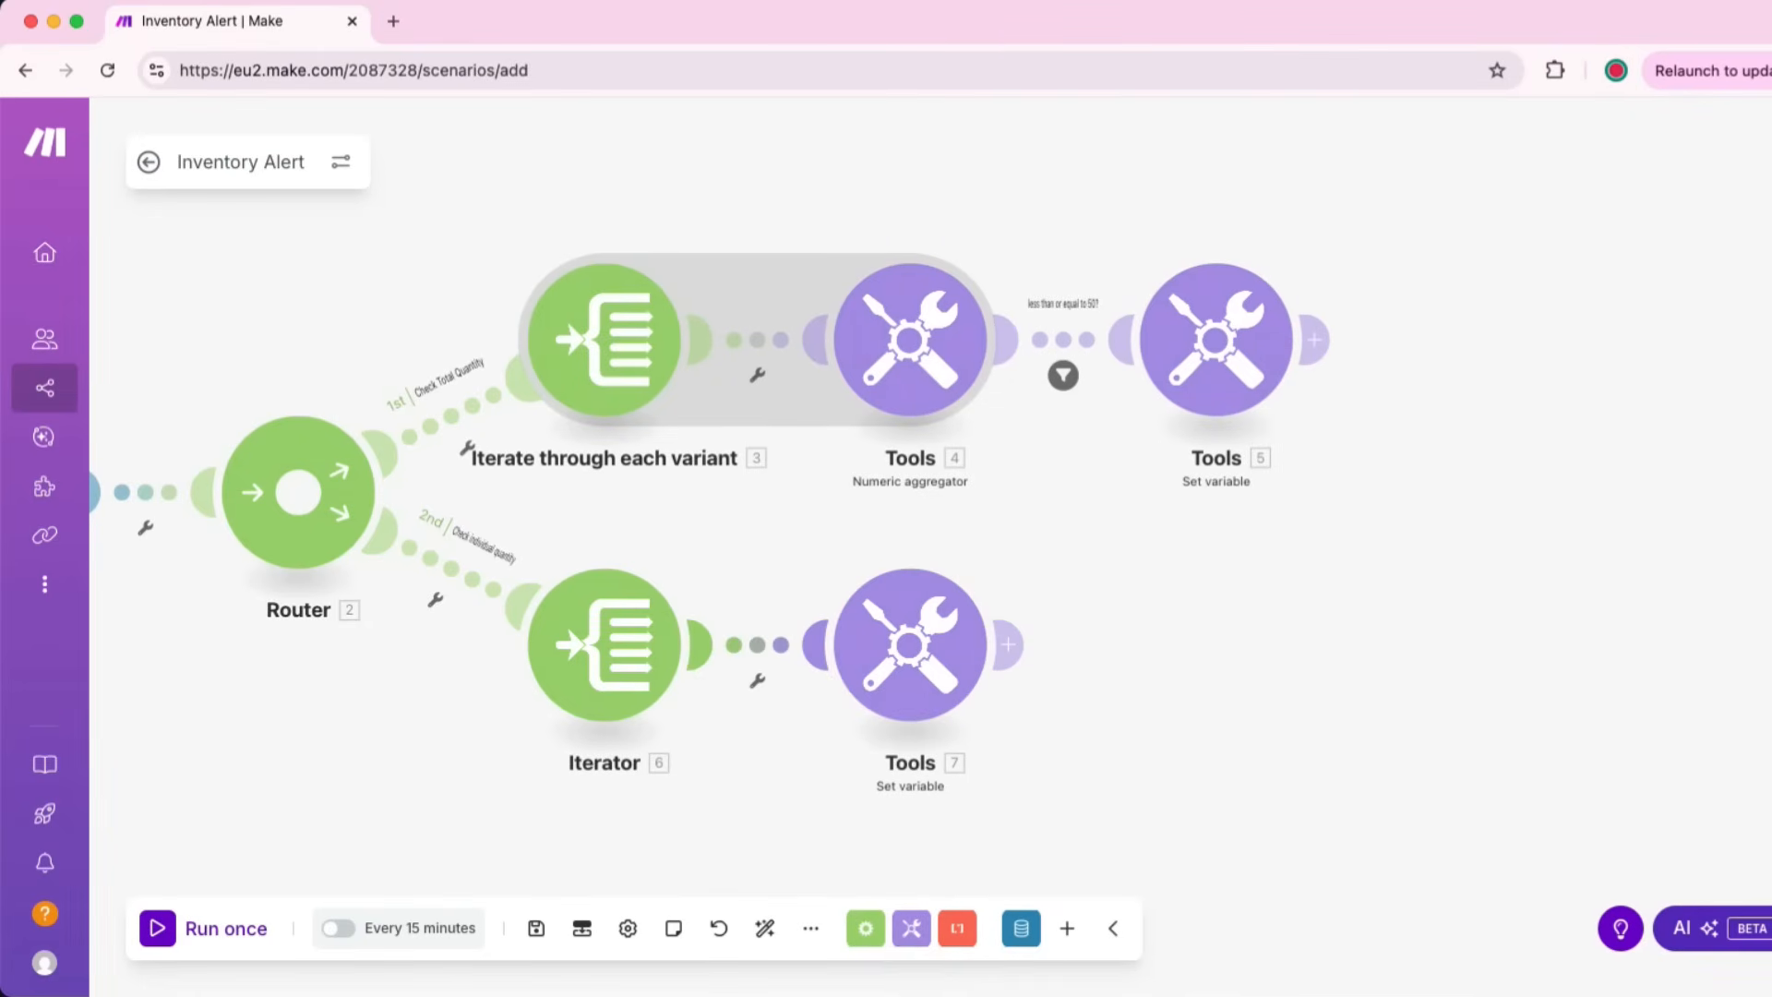
Step: Add a filter labelled "less than 5?" between the second Iterator and Set variable, comparing the Iterator's quantity with 5 using Equal to, and save it
right_click(766, 646)
click(835, 671)
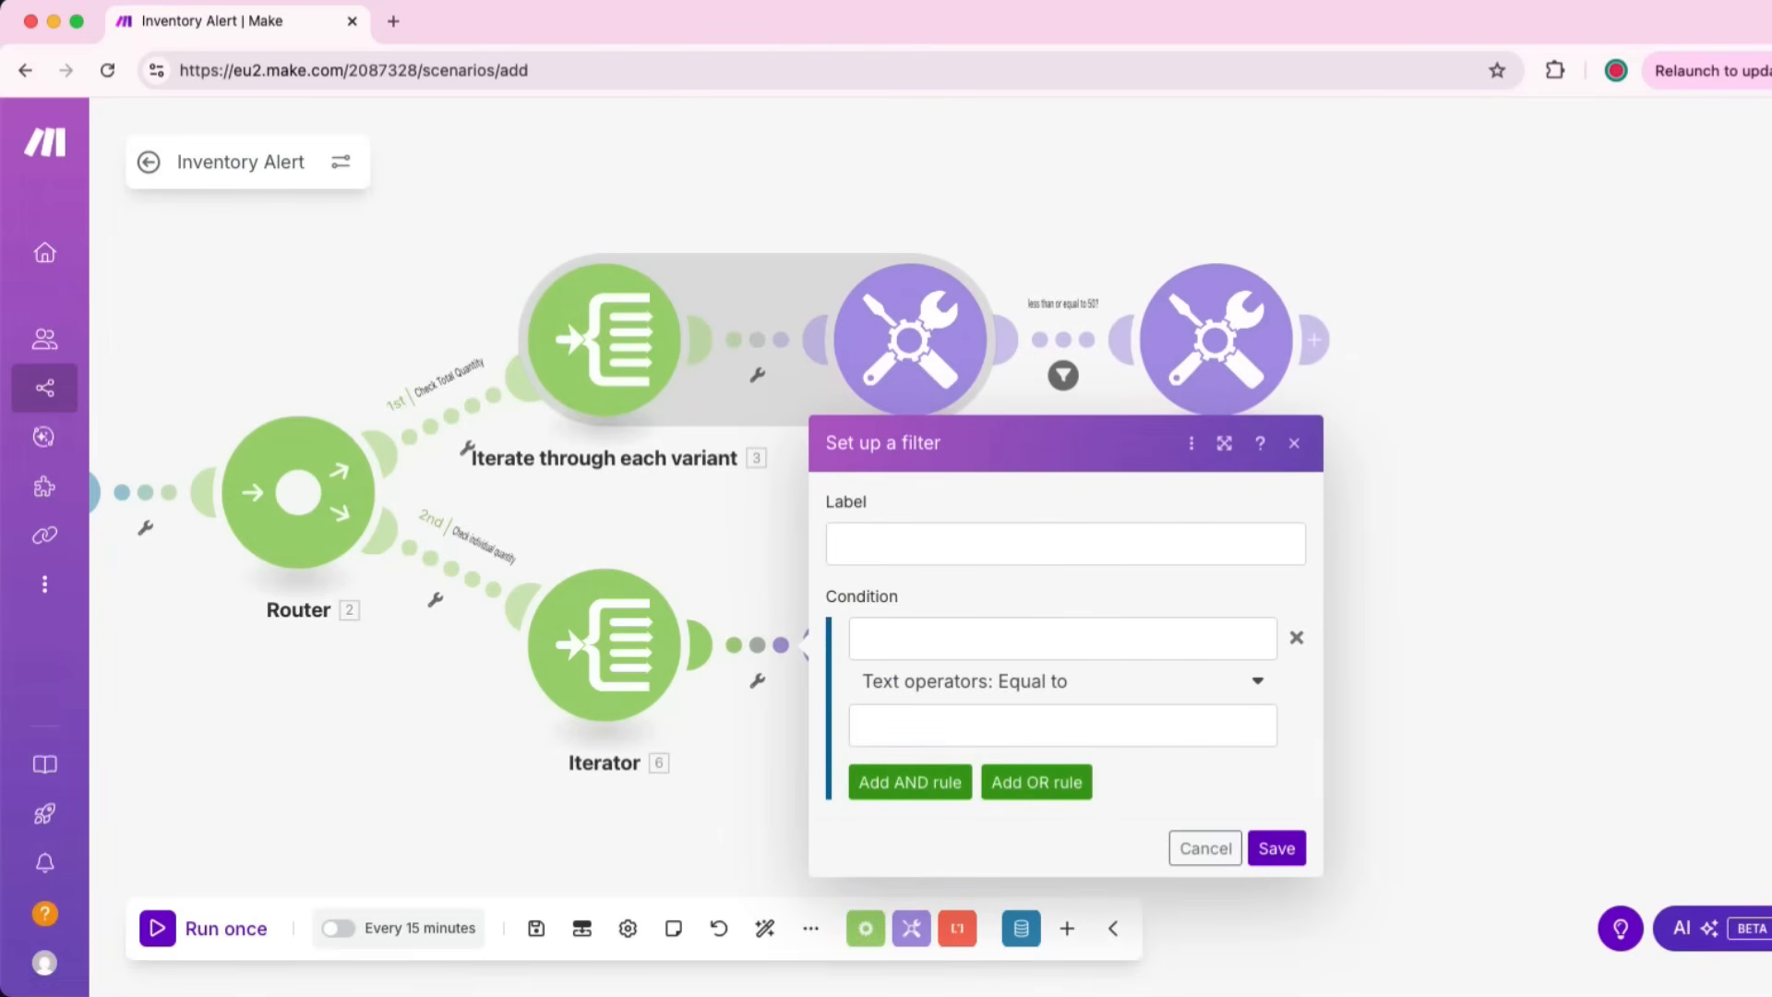
text(less than 5?)
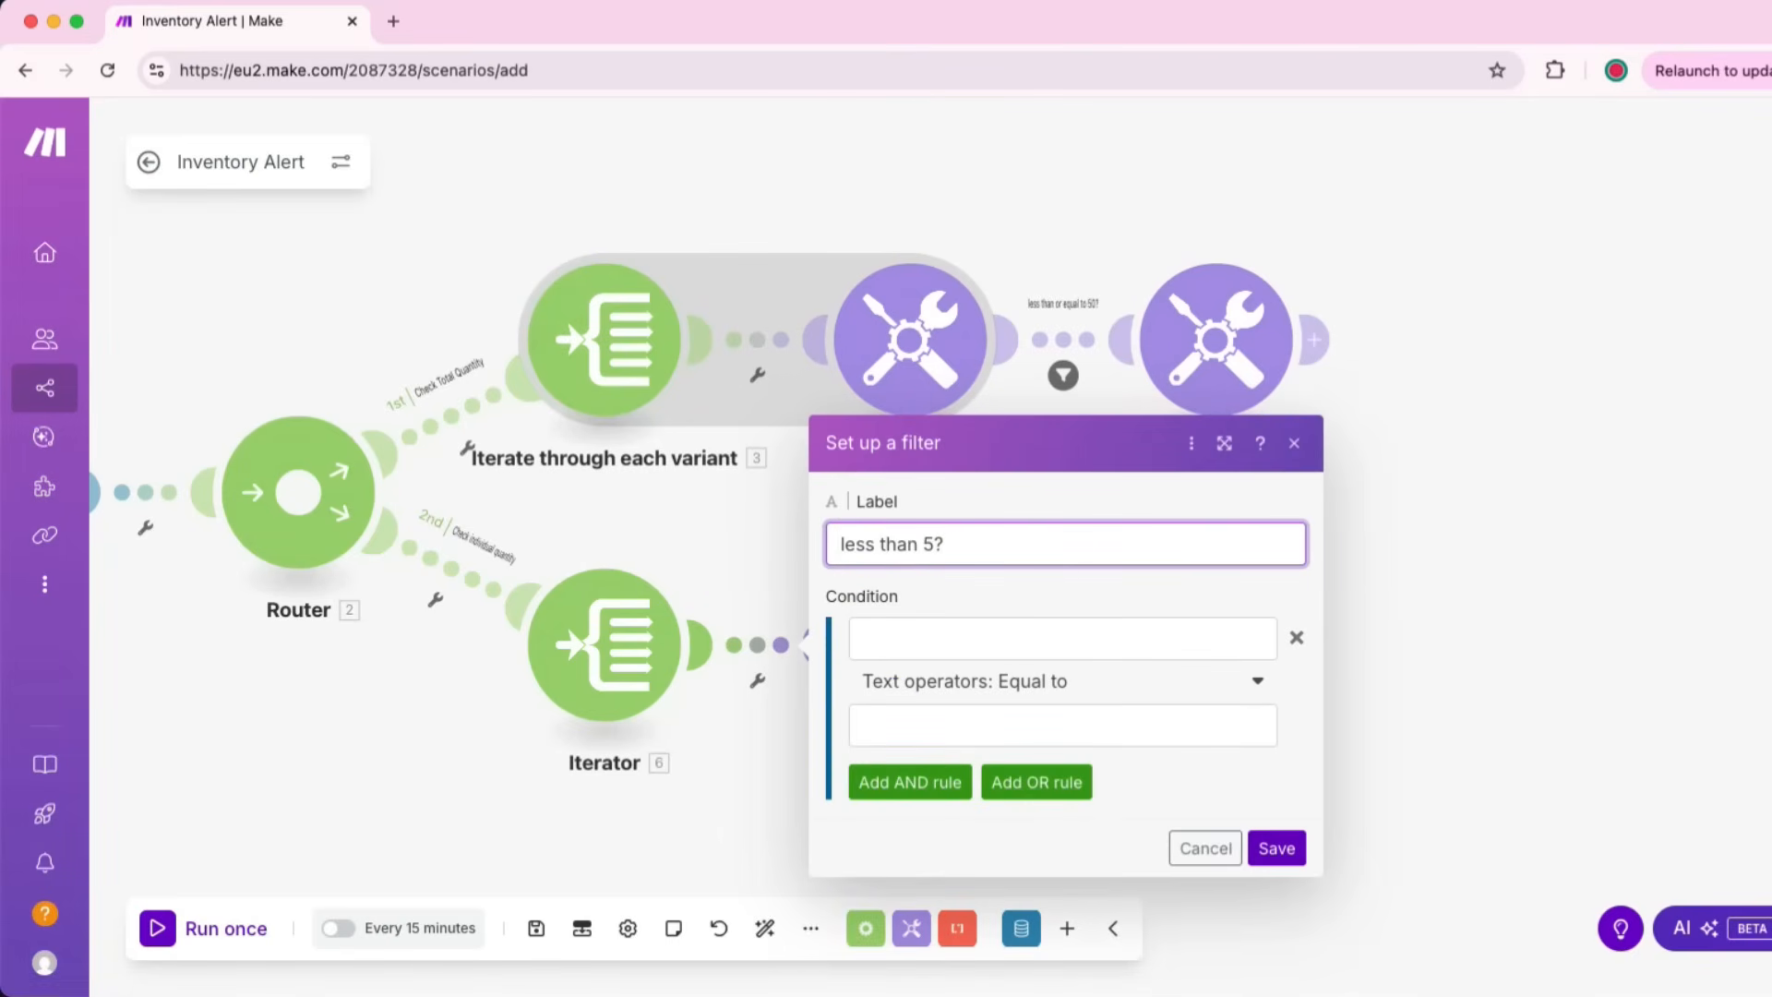
click(1061, 638)
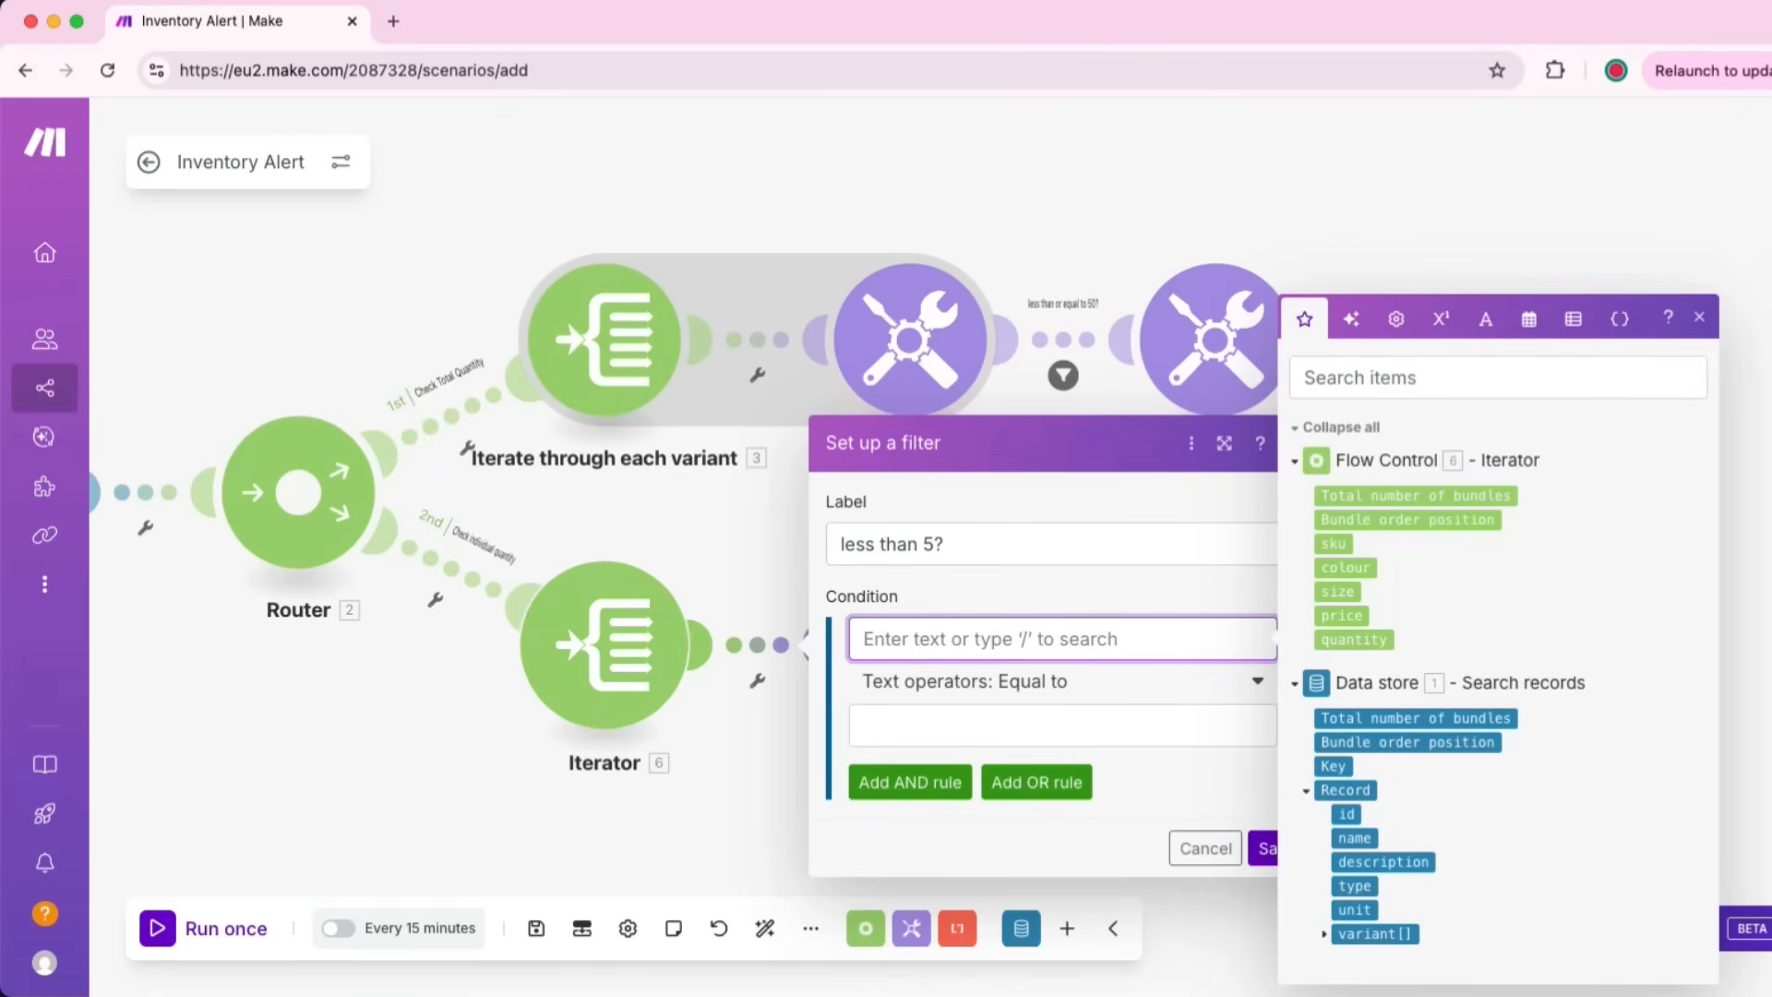
click(1353, 639)
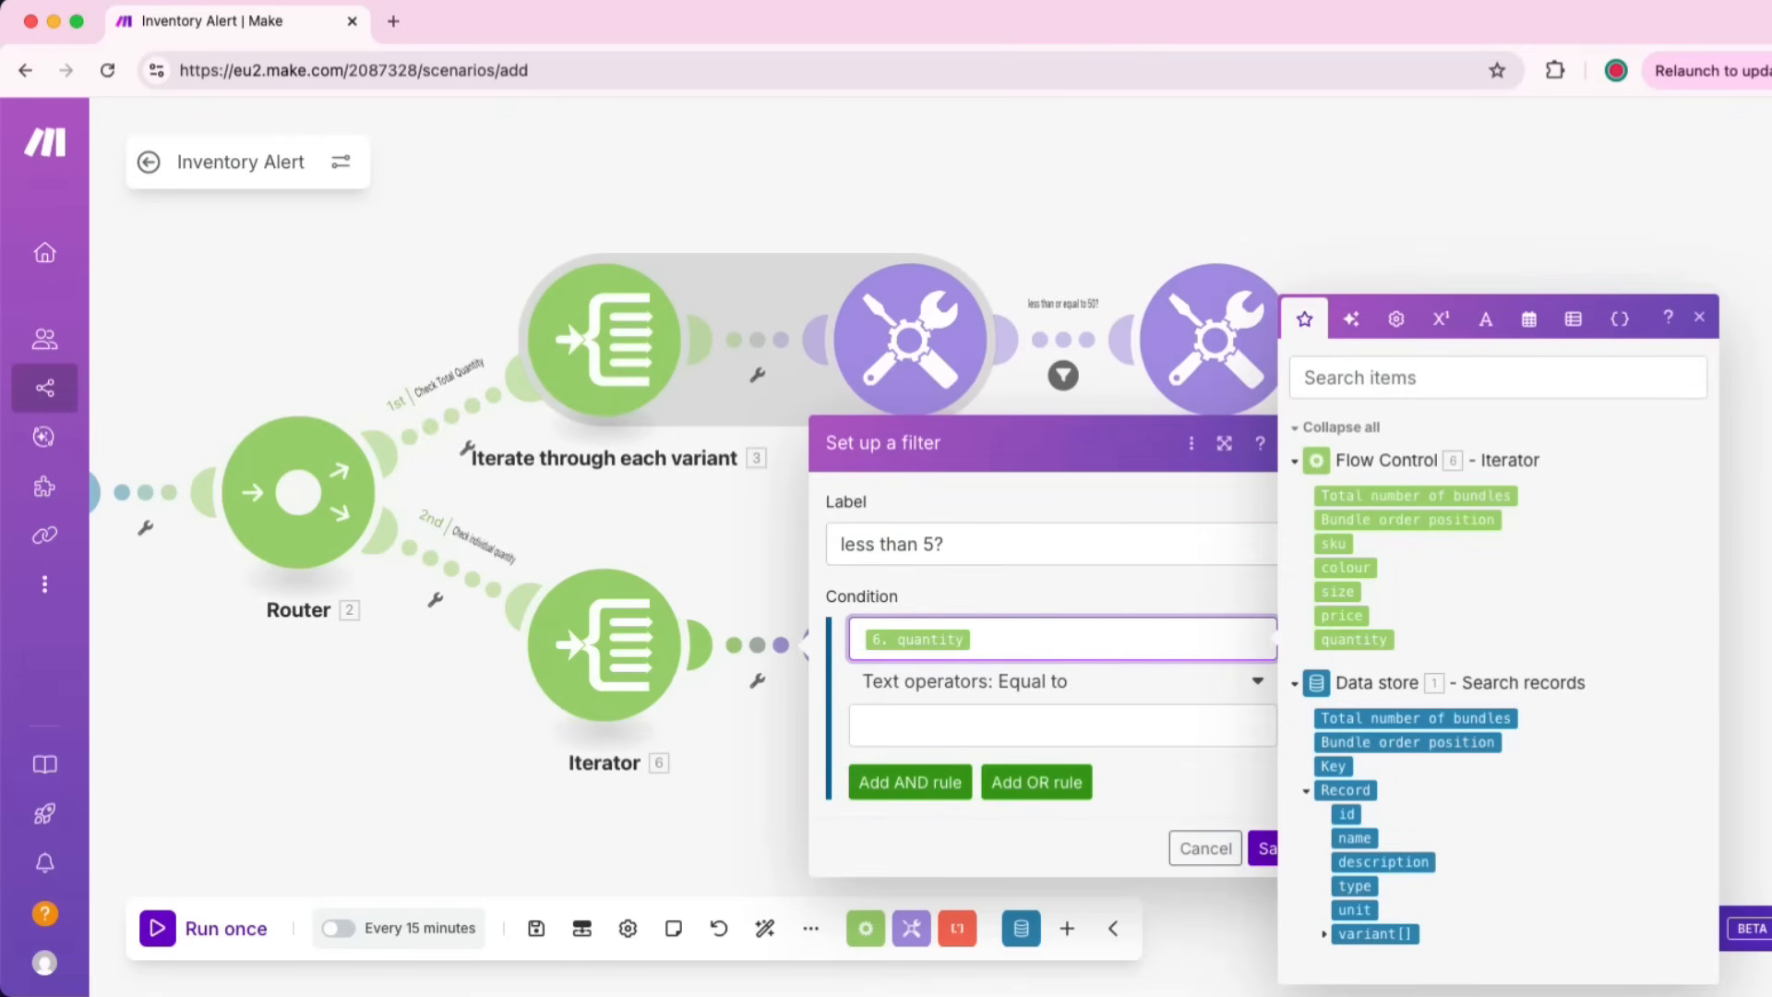
click(1061, 725)
text(5)
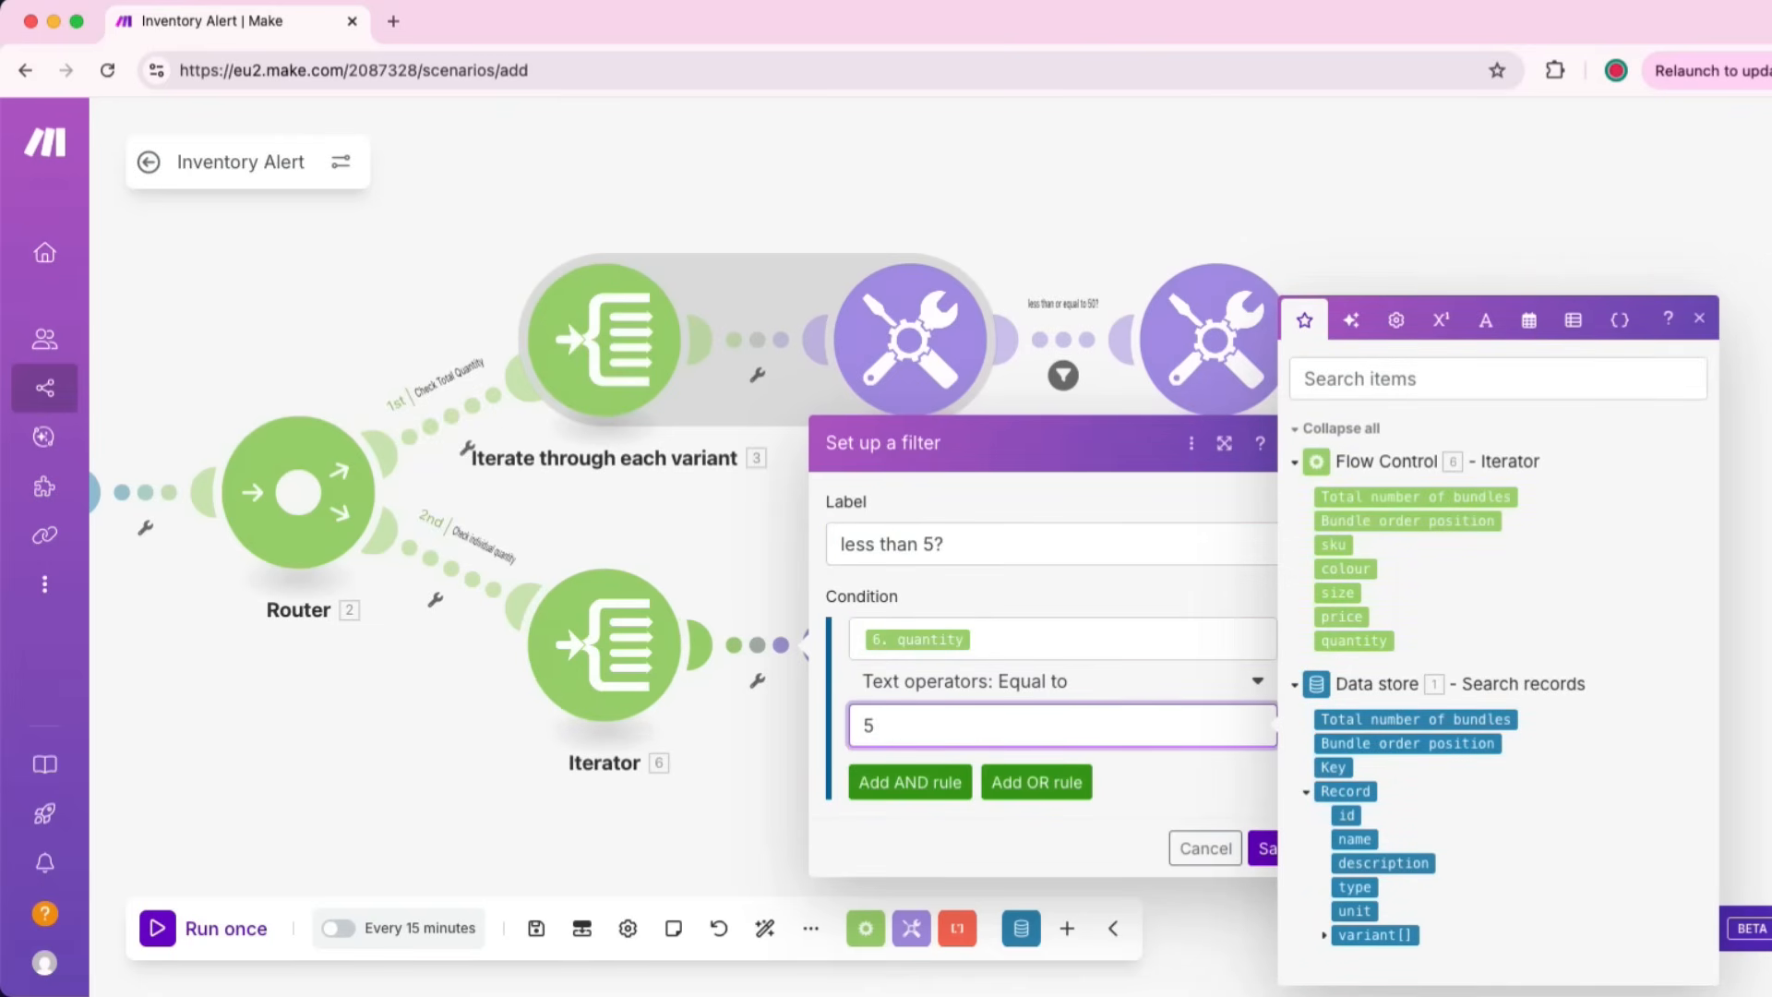
key(Escape)
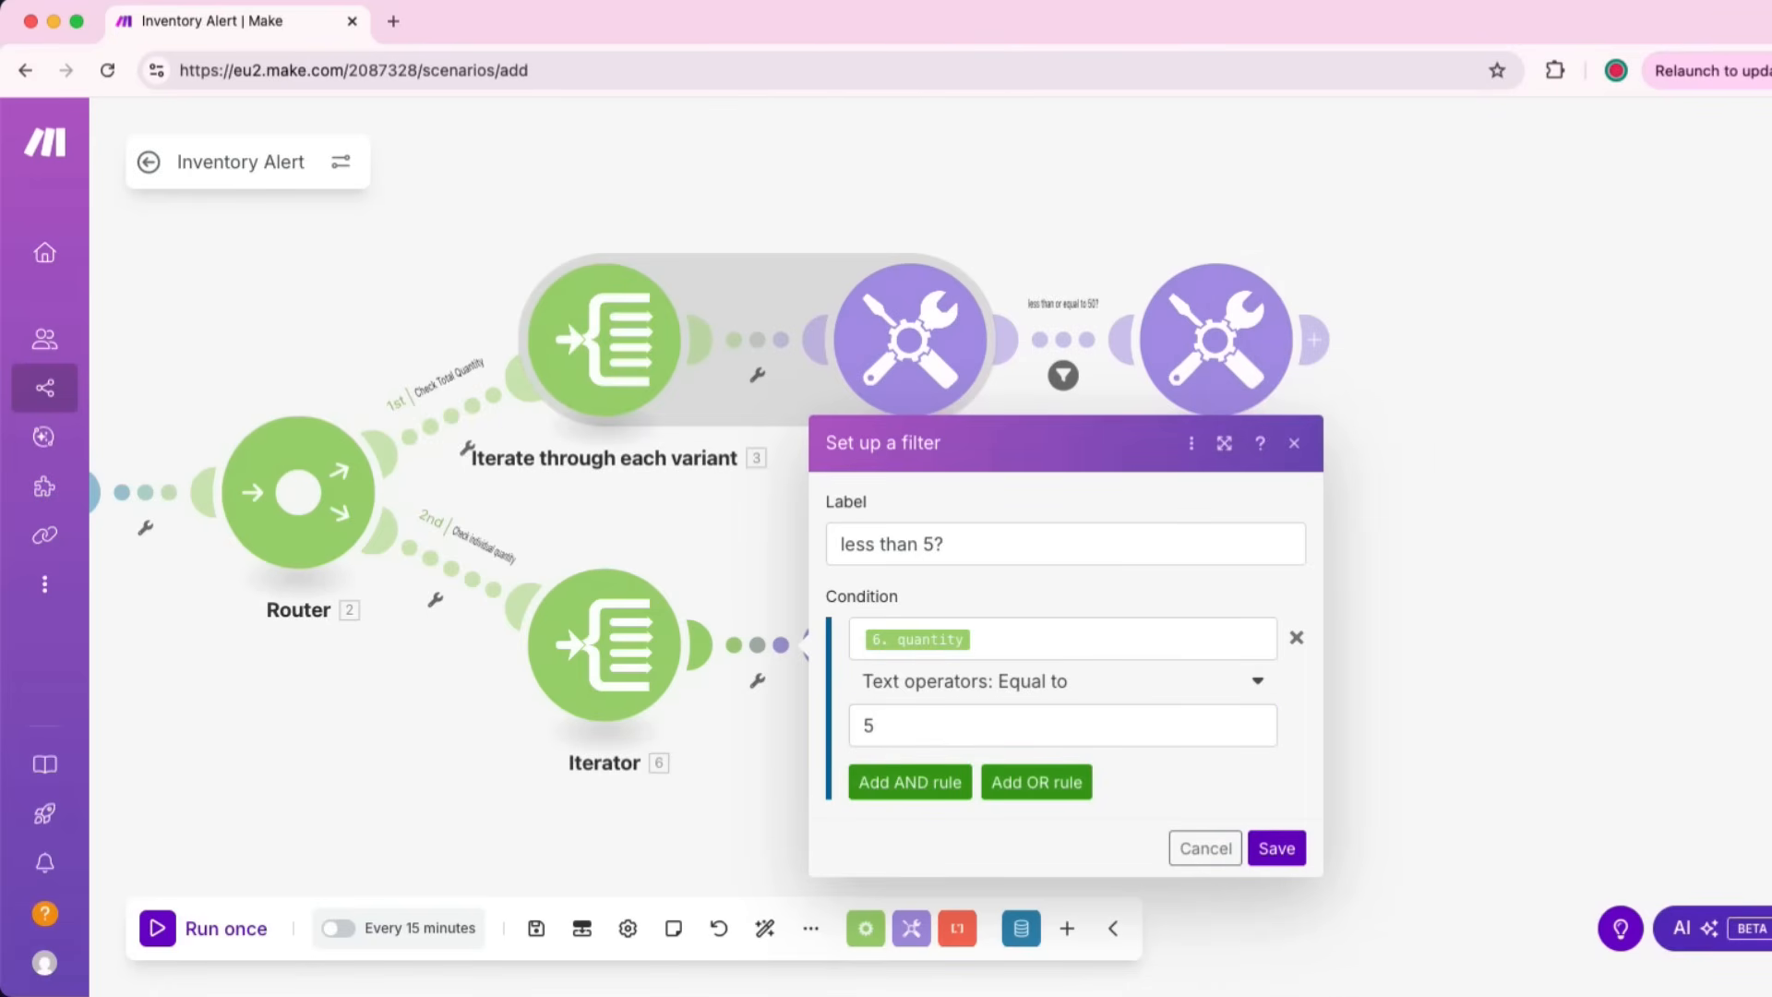
click(1276, 847)
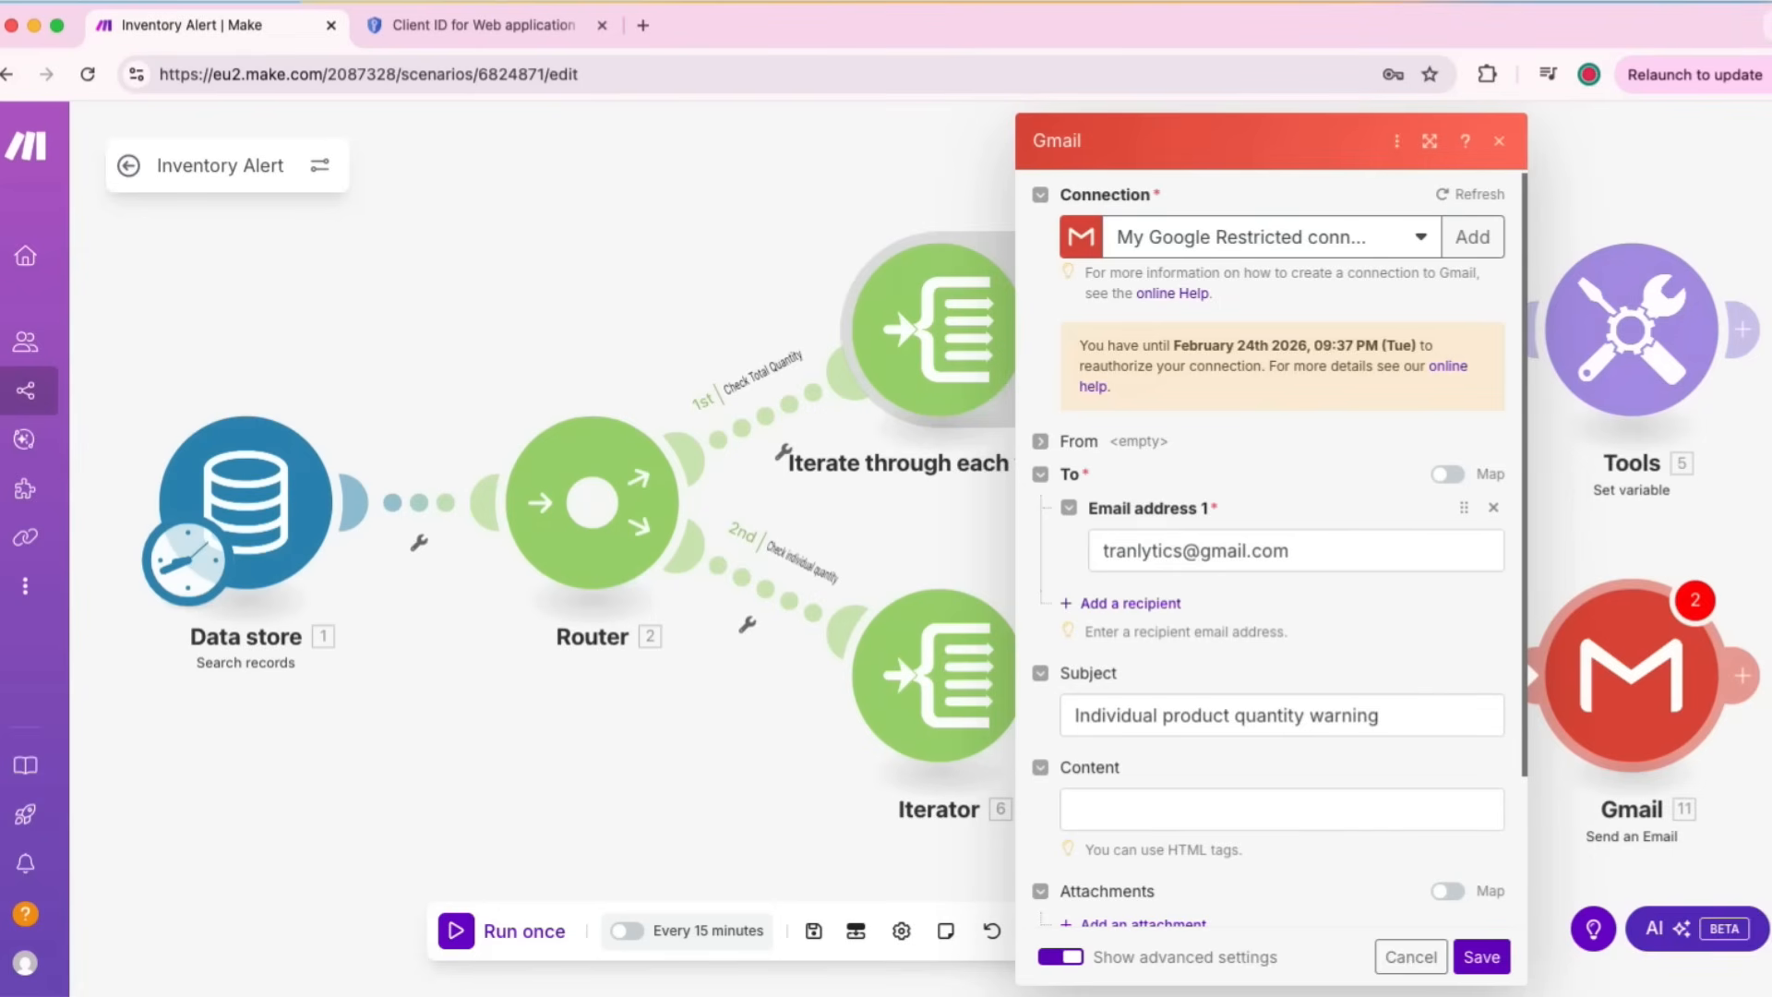
Step: Select My Google Restricted connection as the connection of the Gmail Send an Email module
click(1272, 237)
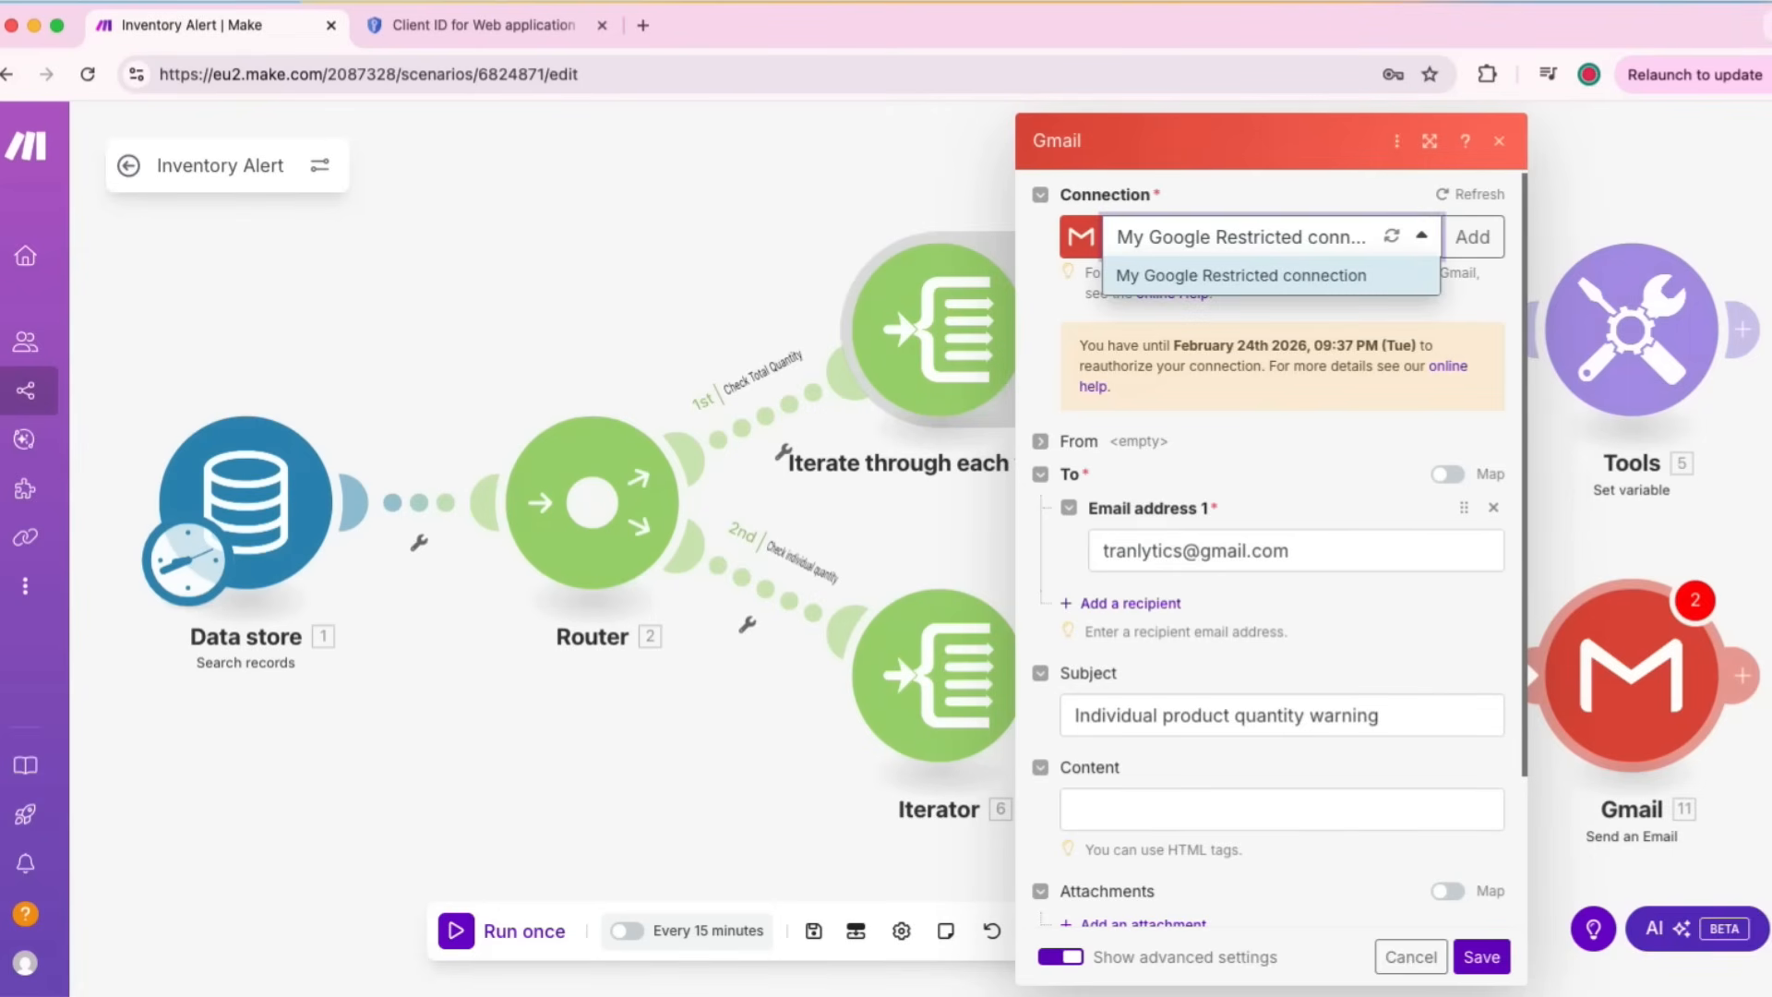
click(1263, 275)
scroll(1273, 553, down, 4)
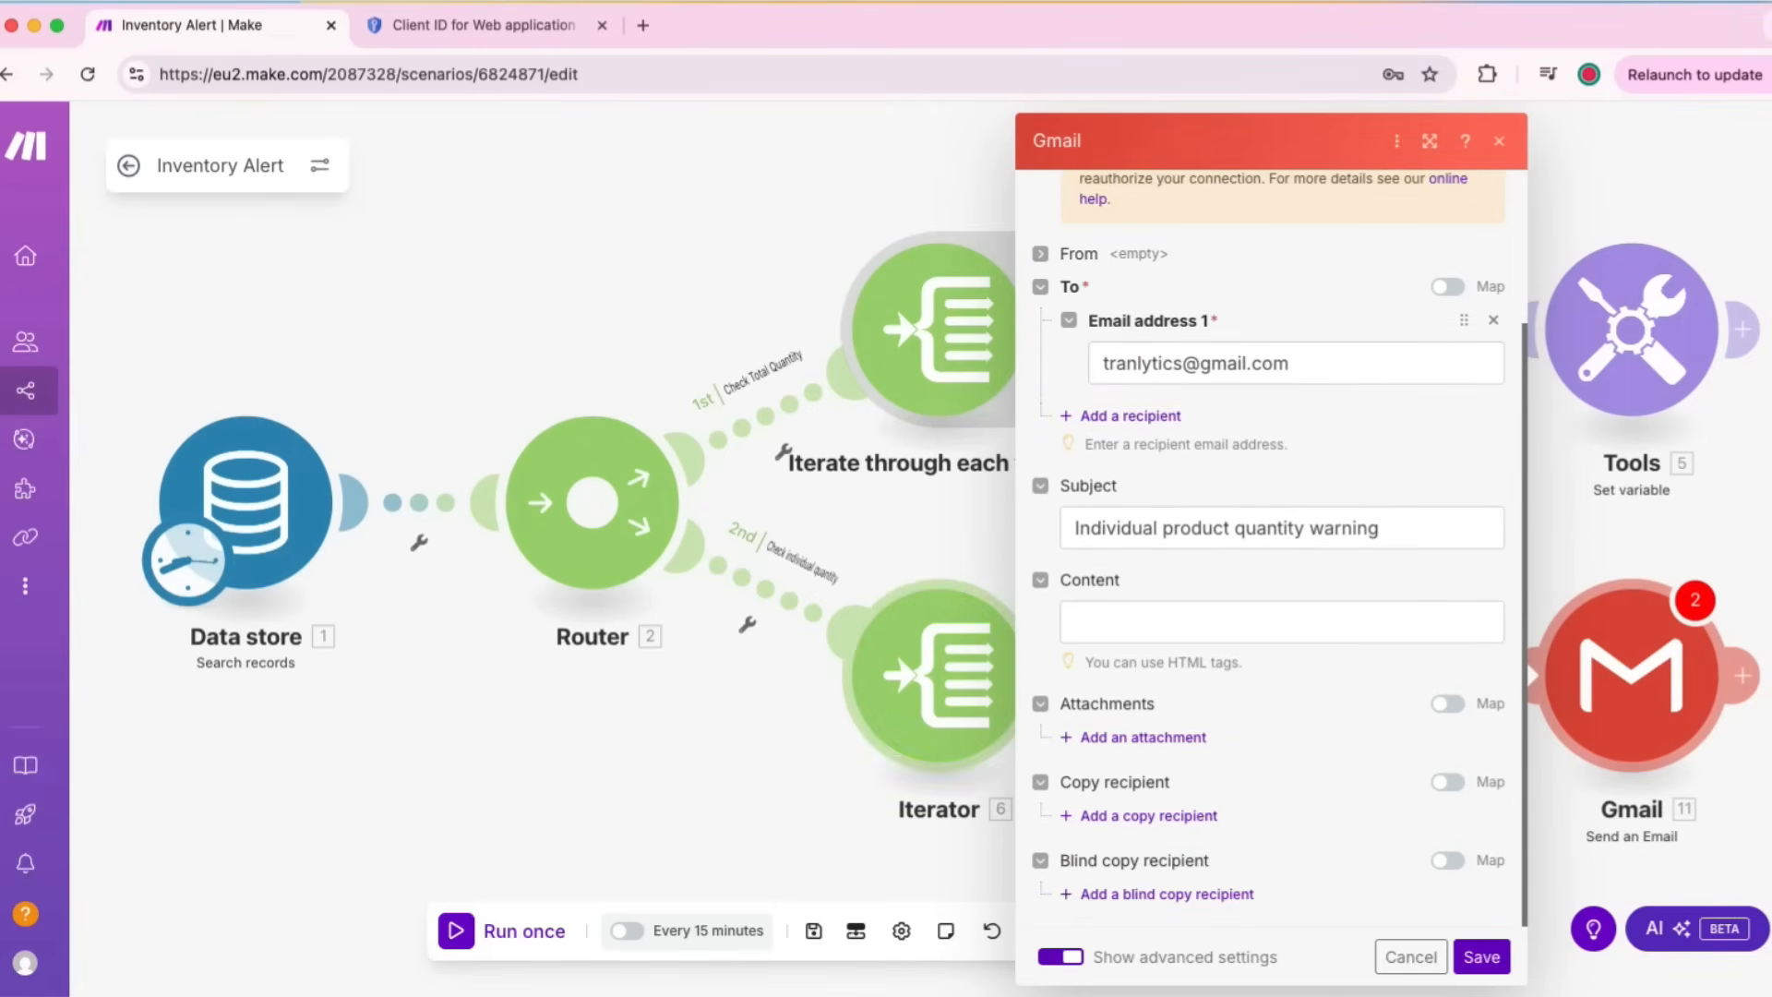
scroll(964, 735, down, 1)
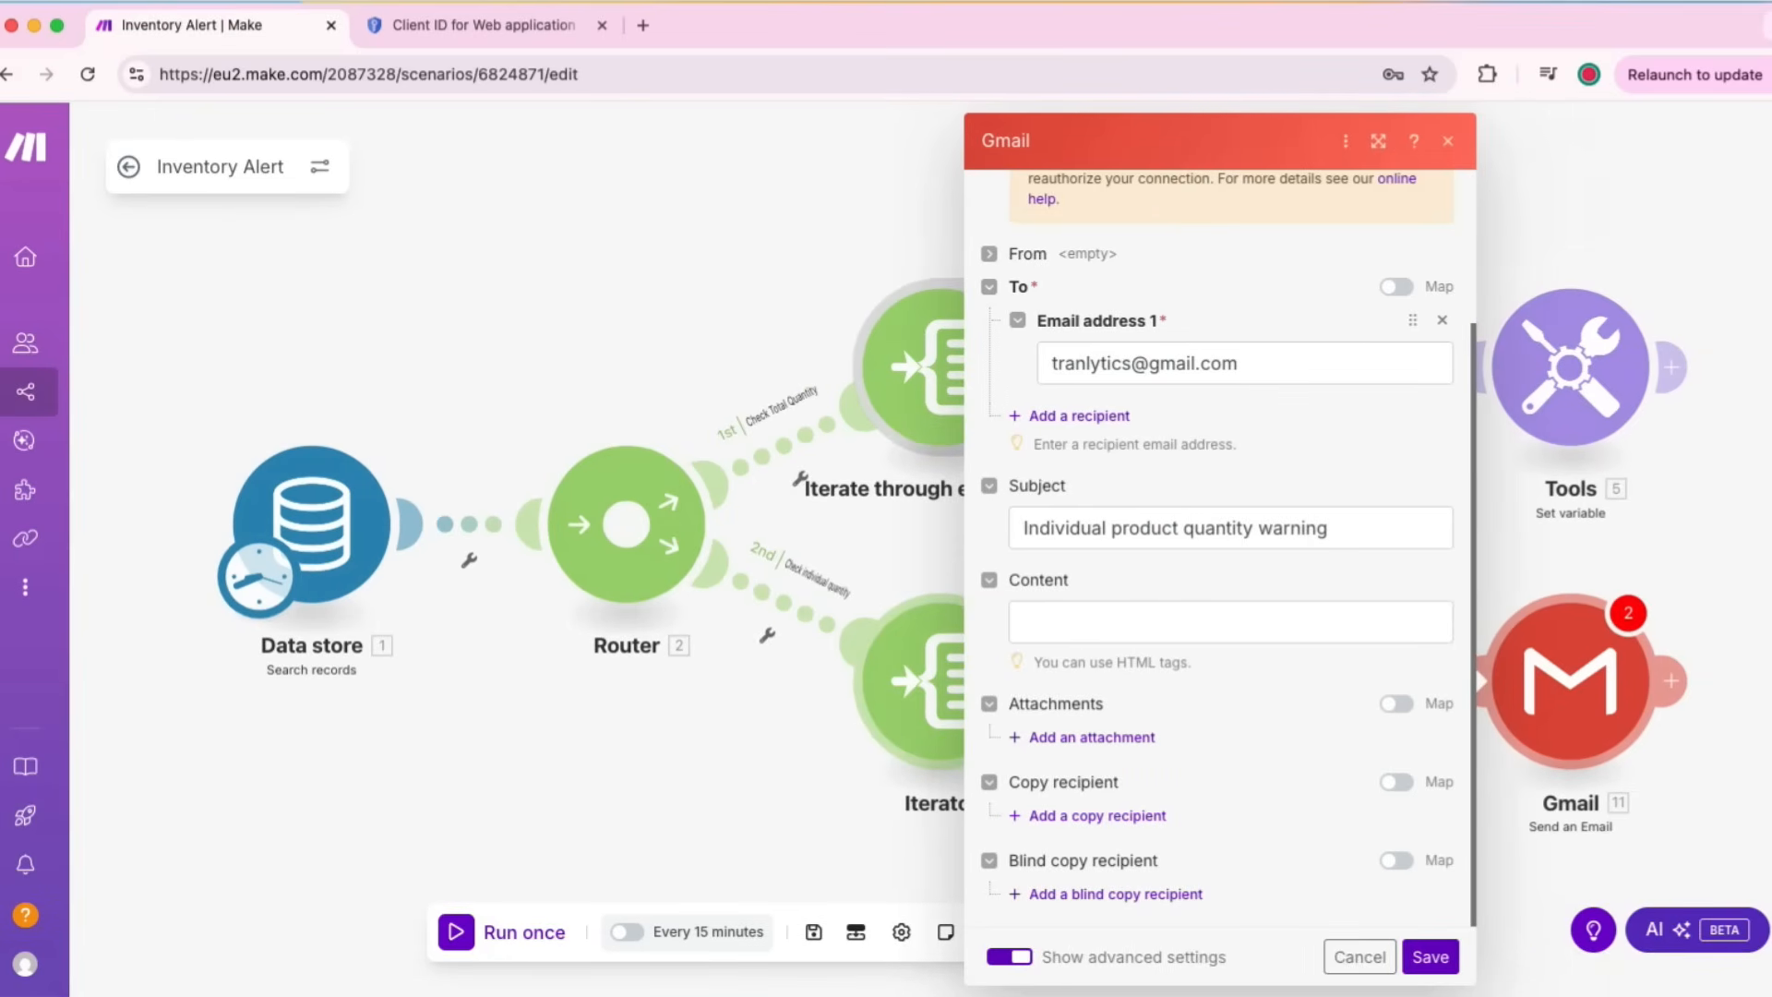
click(1041, 528)
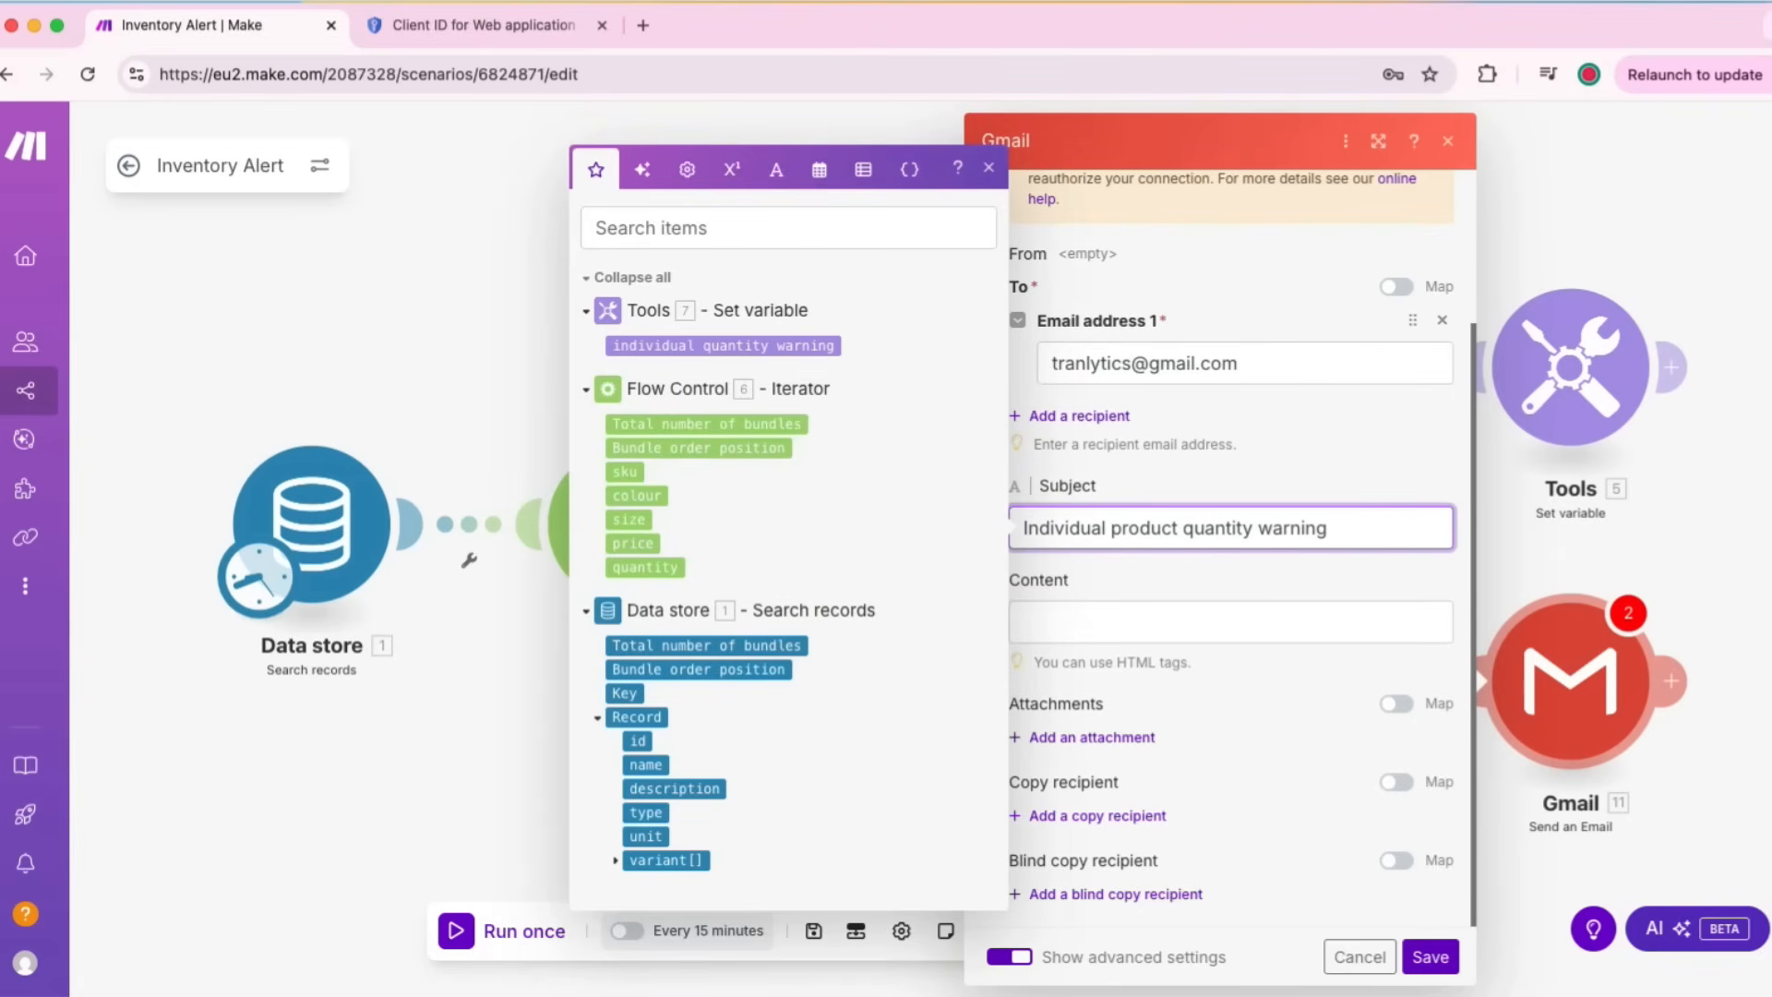
key(super+Tab)
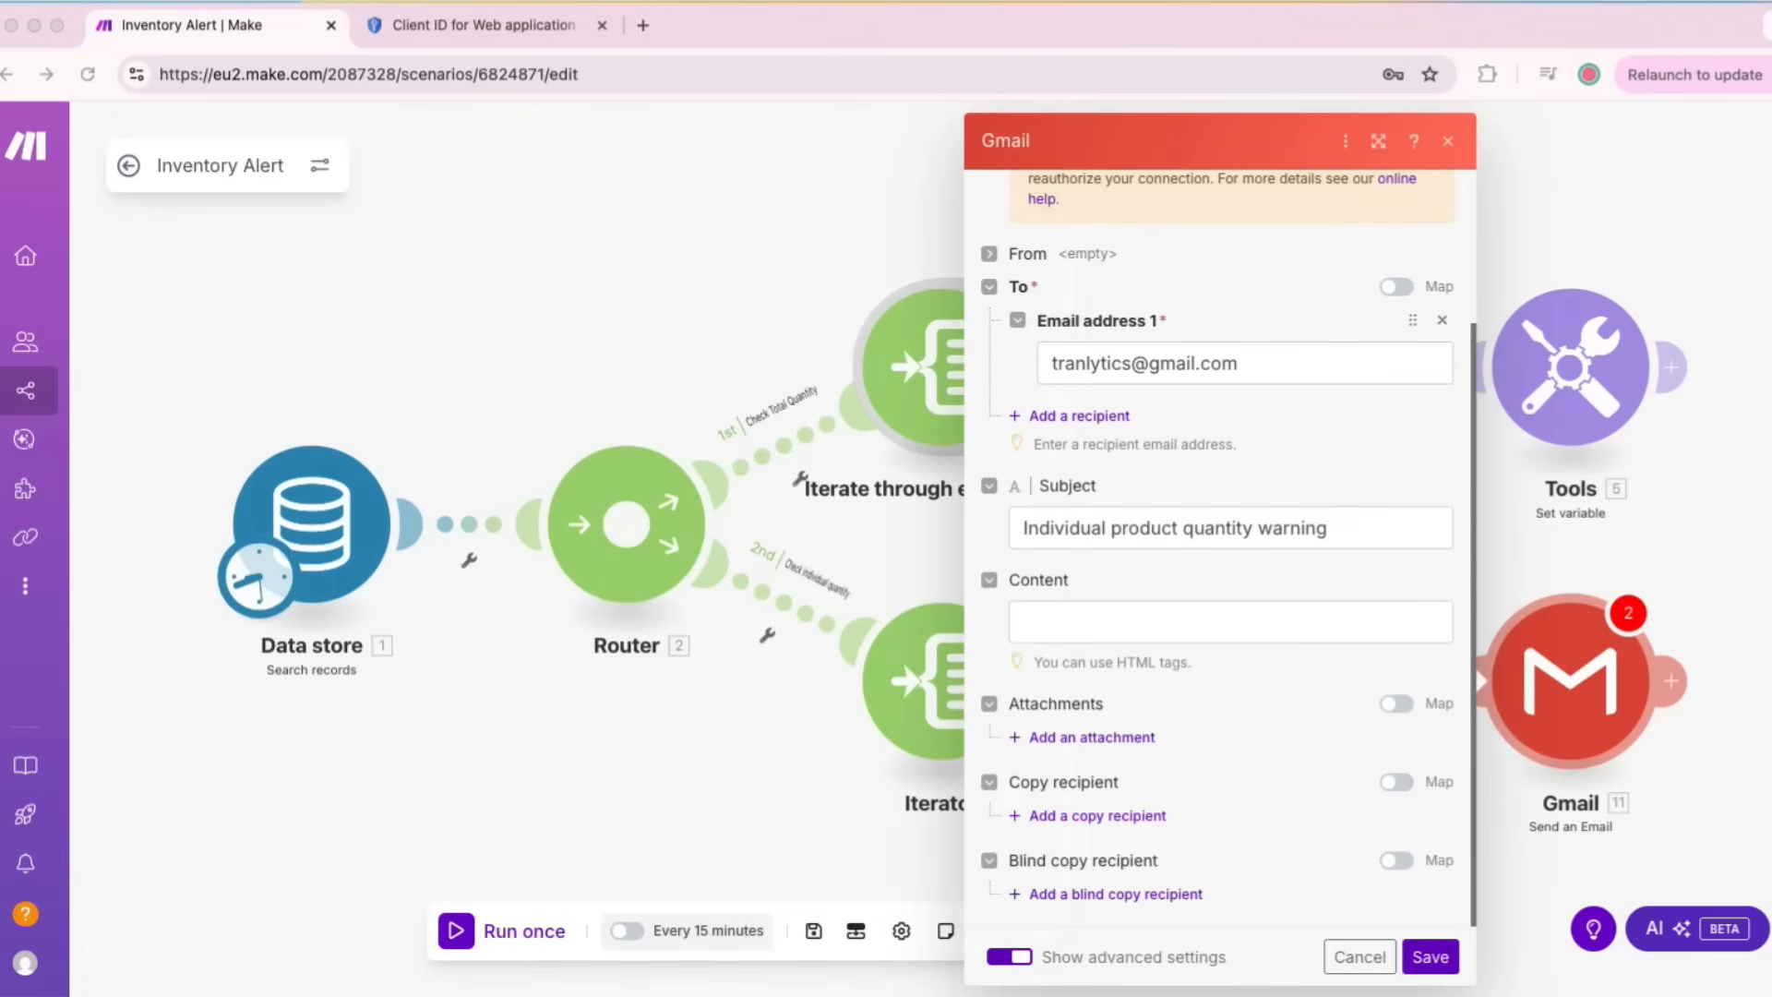
key(super+Tab)
Step: Fill the email content with "Hello!" followed by the individual quantity warning variable on a new line
click(1144, 621)
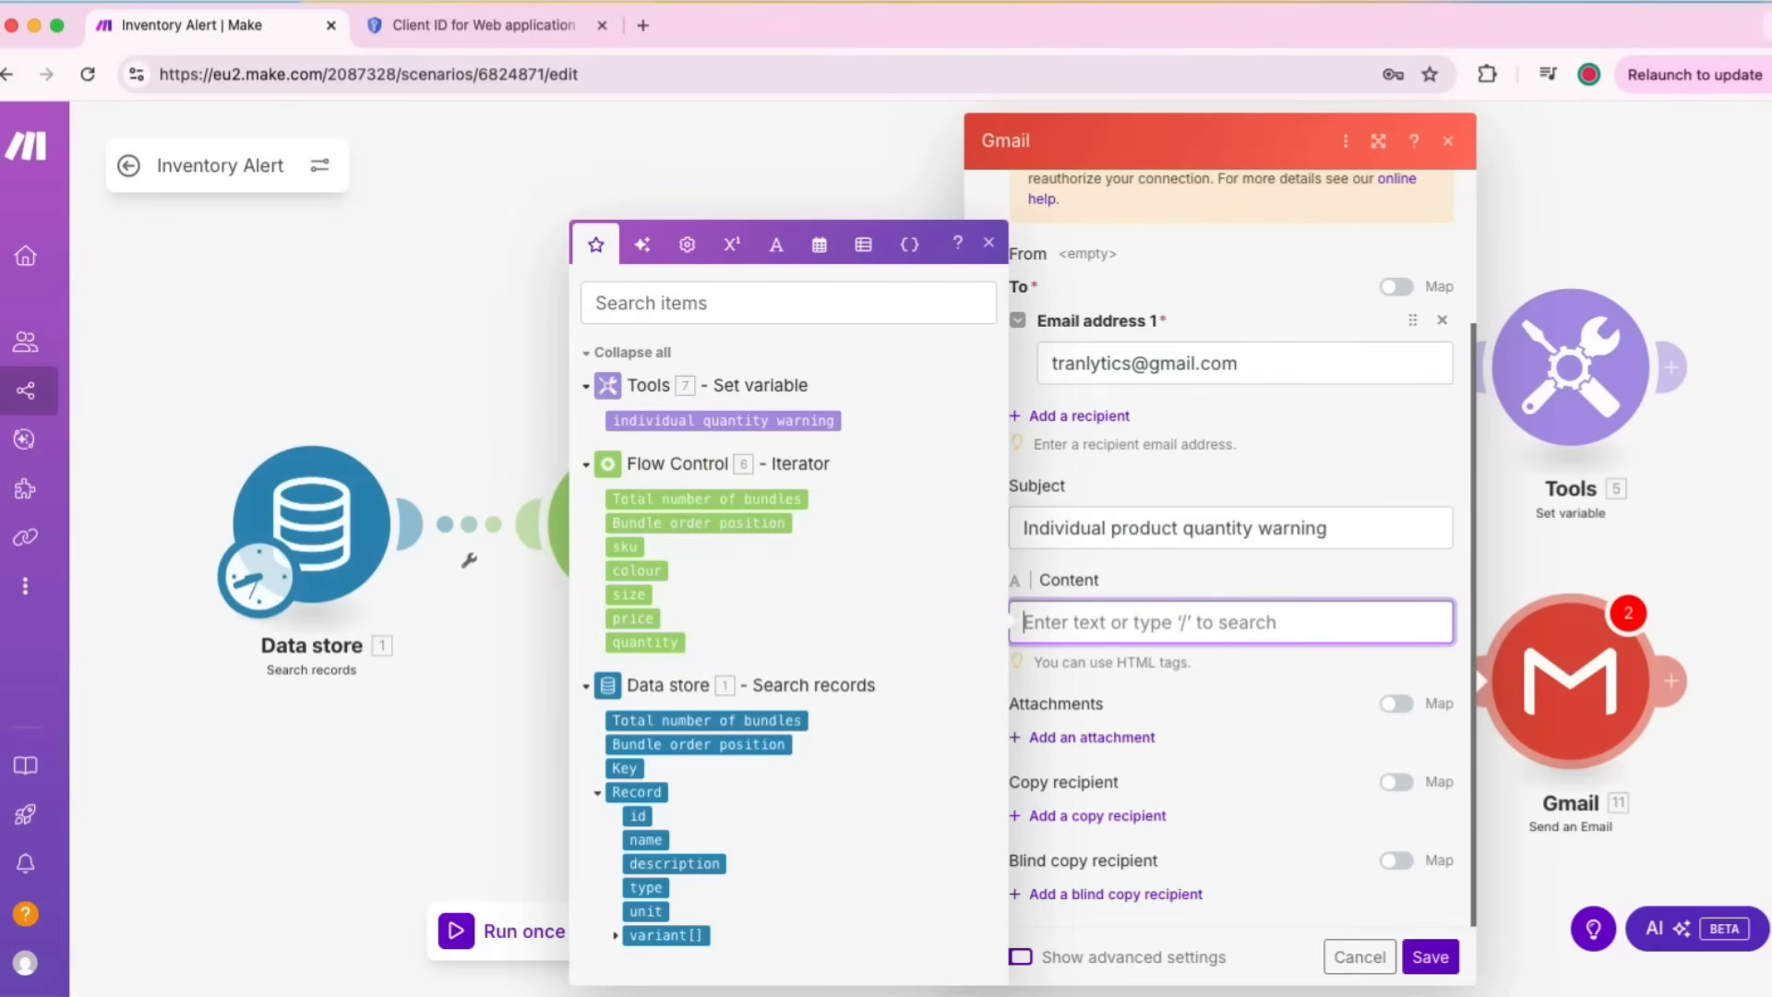
text(Hello)
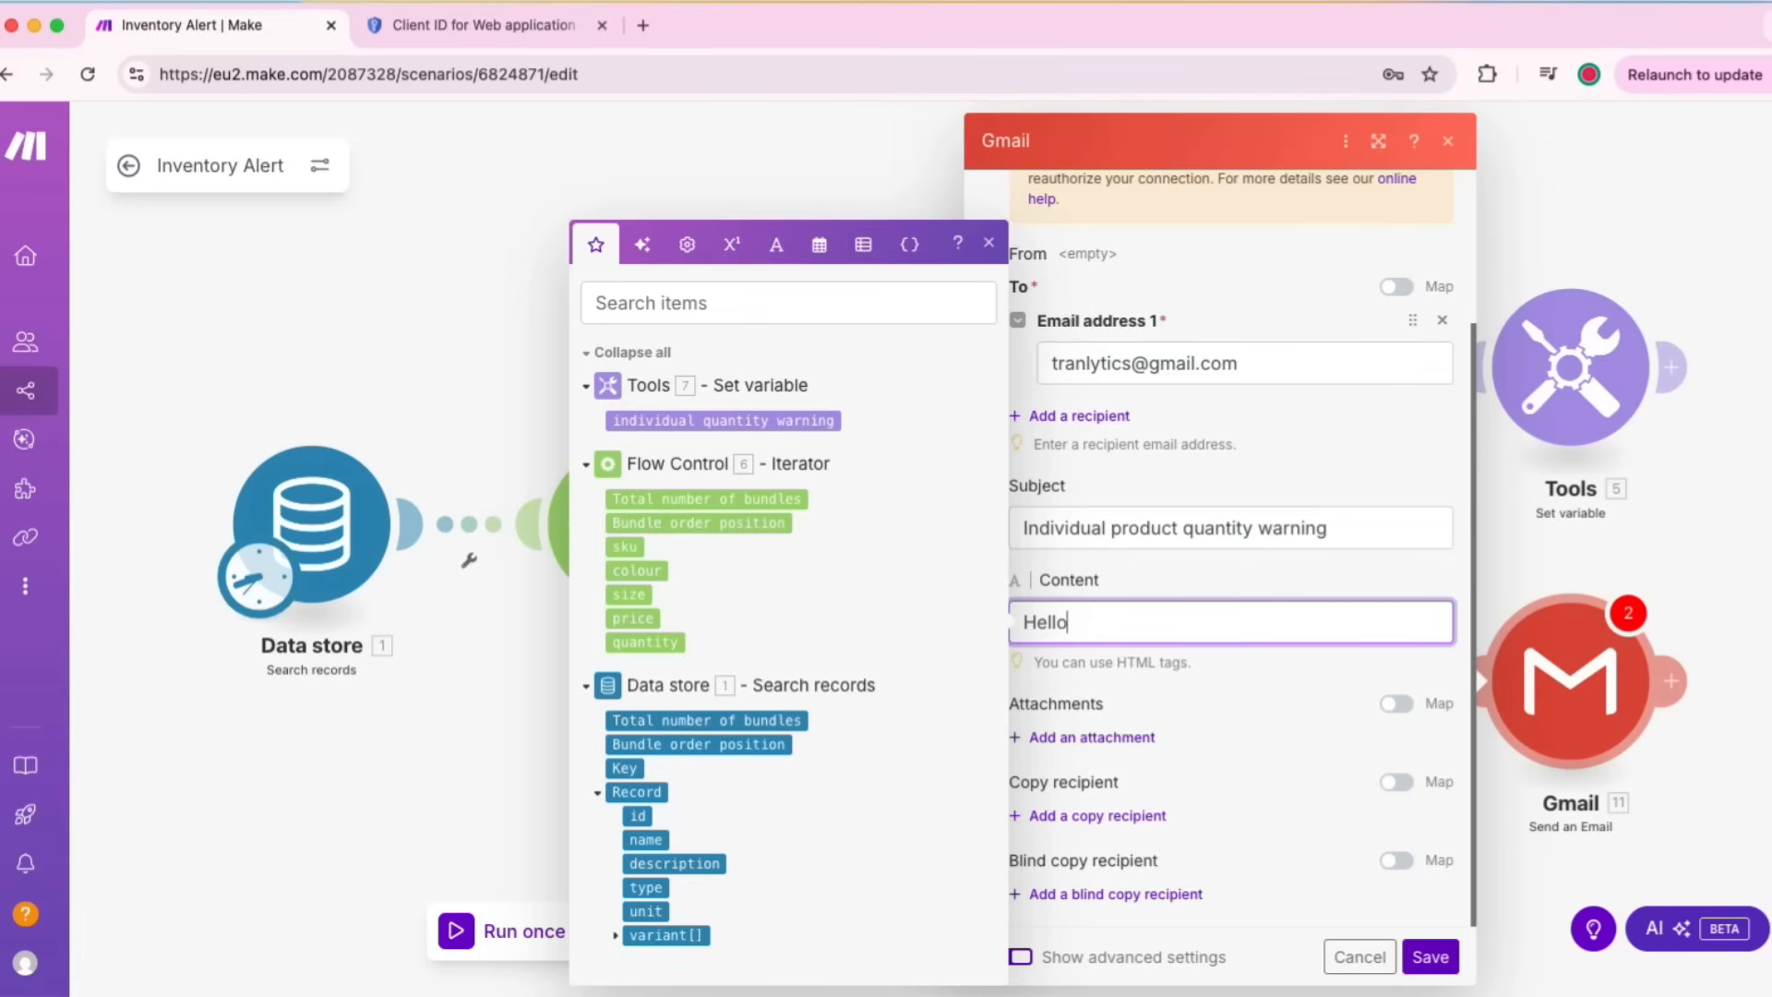
text(!)
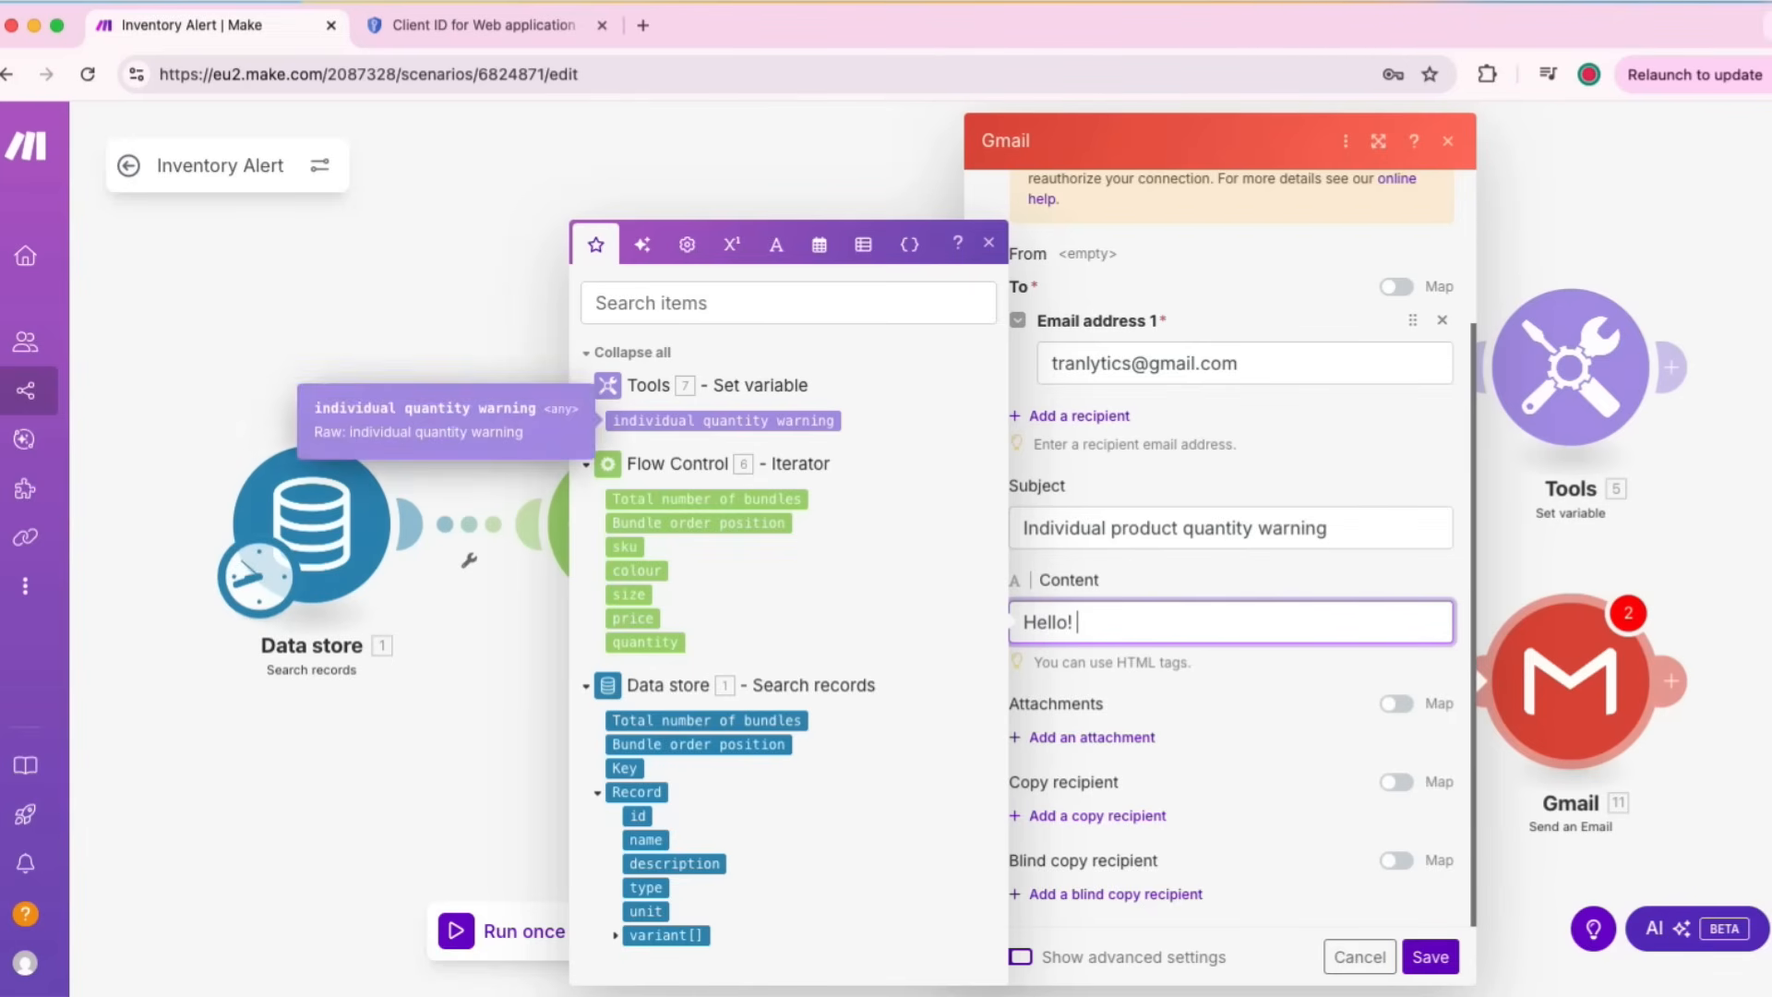
click(723, 420)
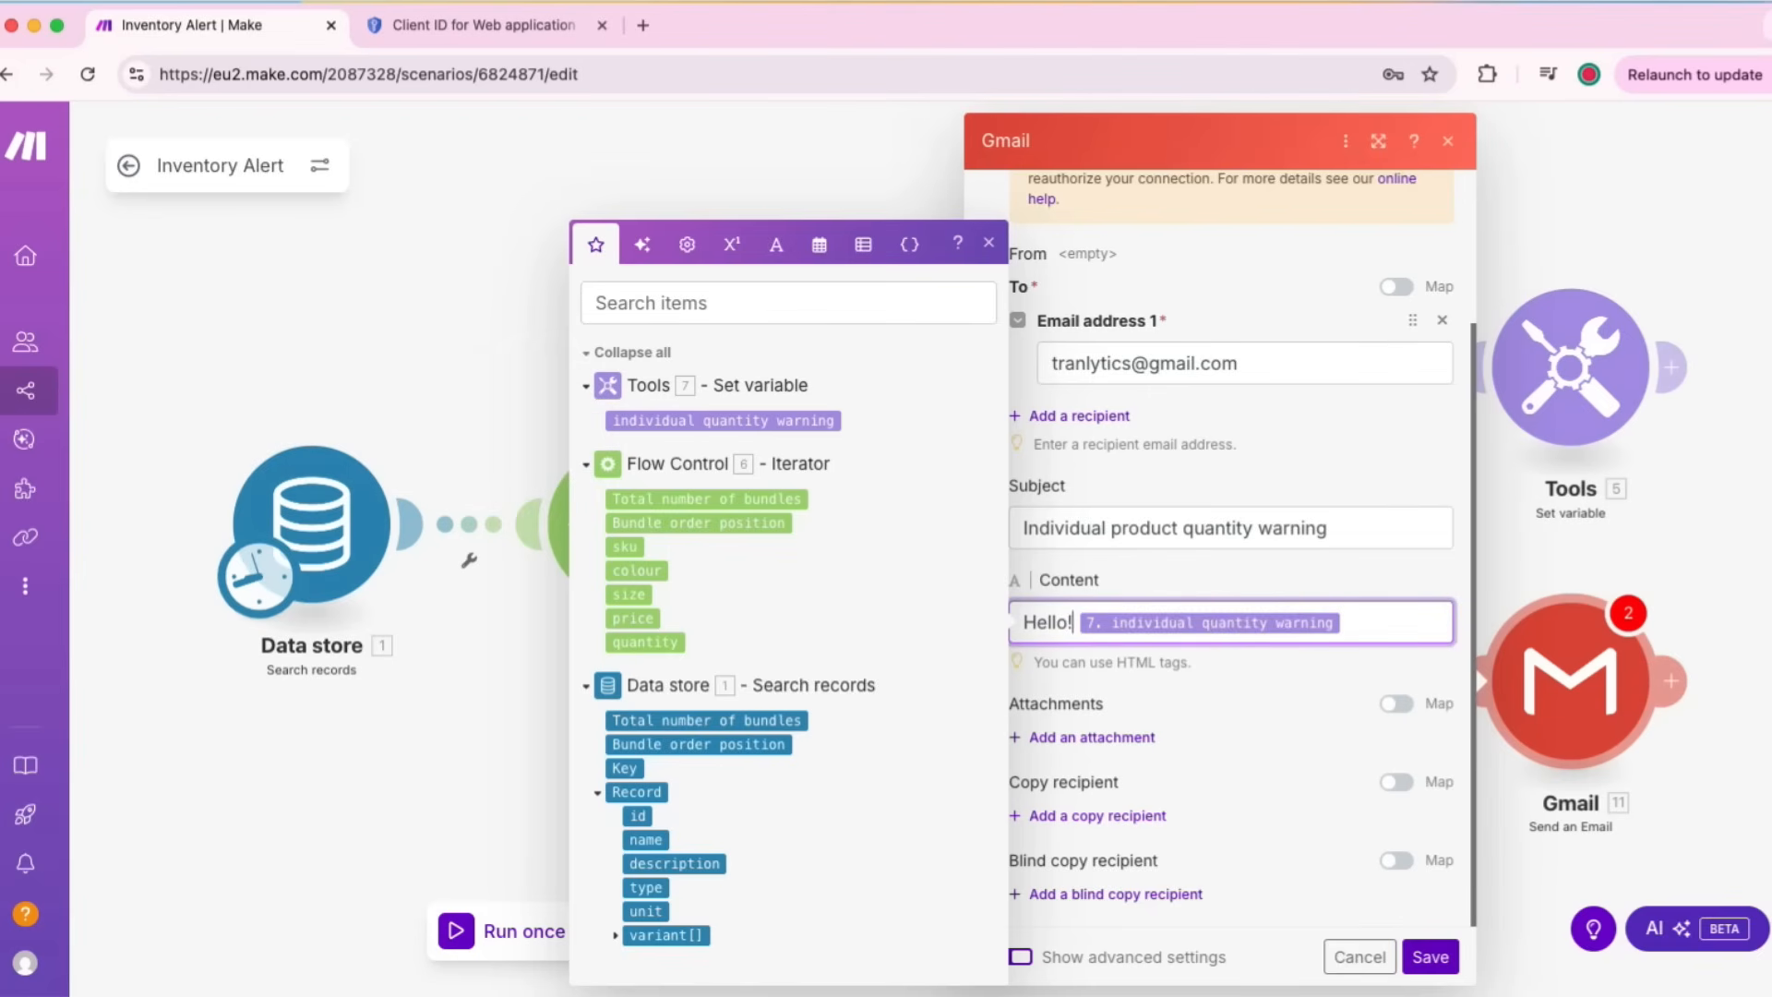
click(1078, 623)
key(Return)
key(Right)
key(BackSpace)
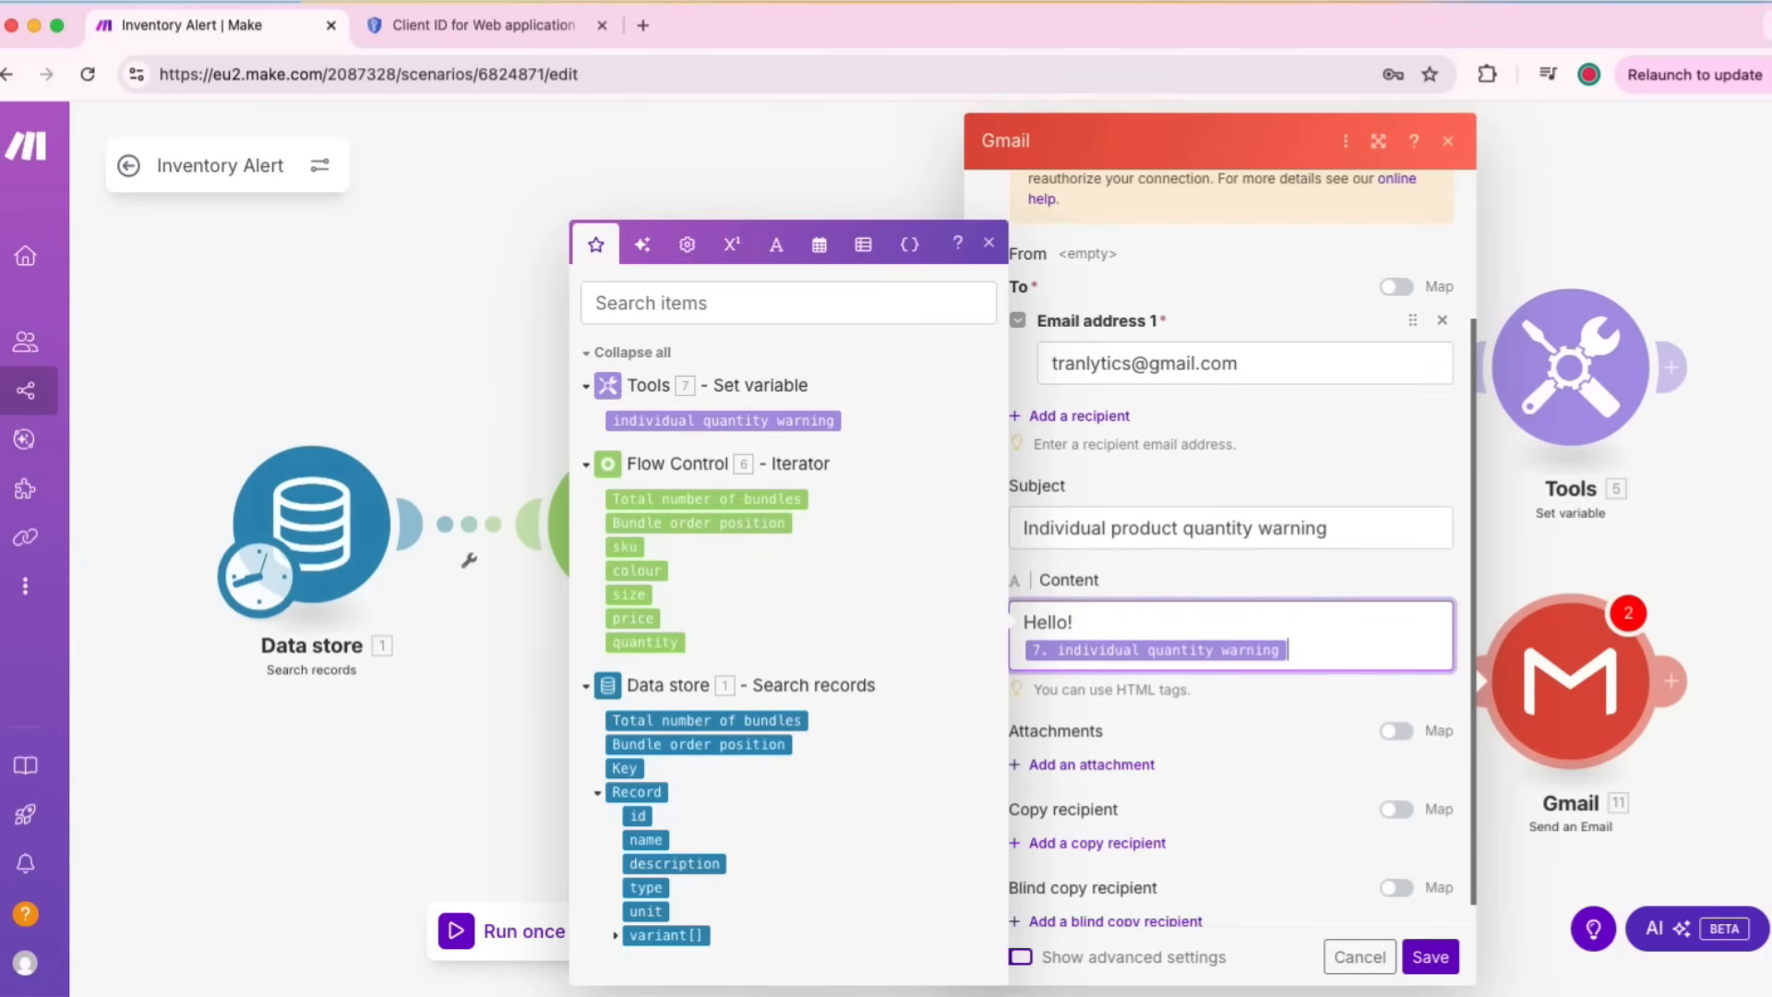
Step: Leave a blank line below the warning variable in the email content and begin a line with "Please click"
key(Return)
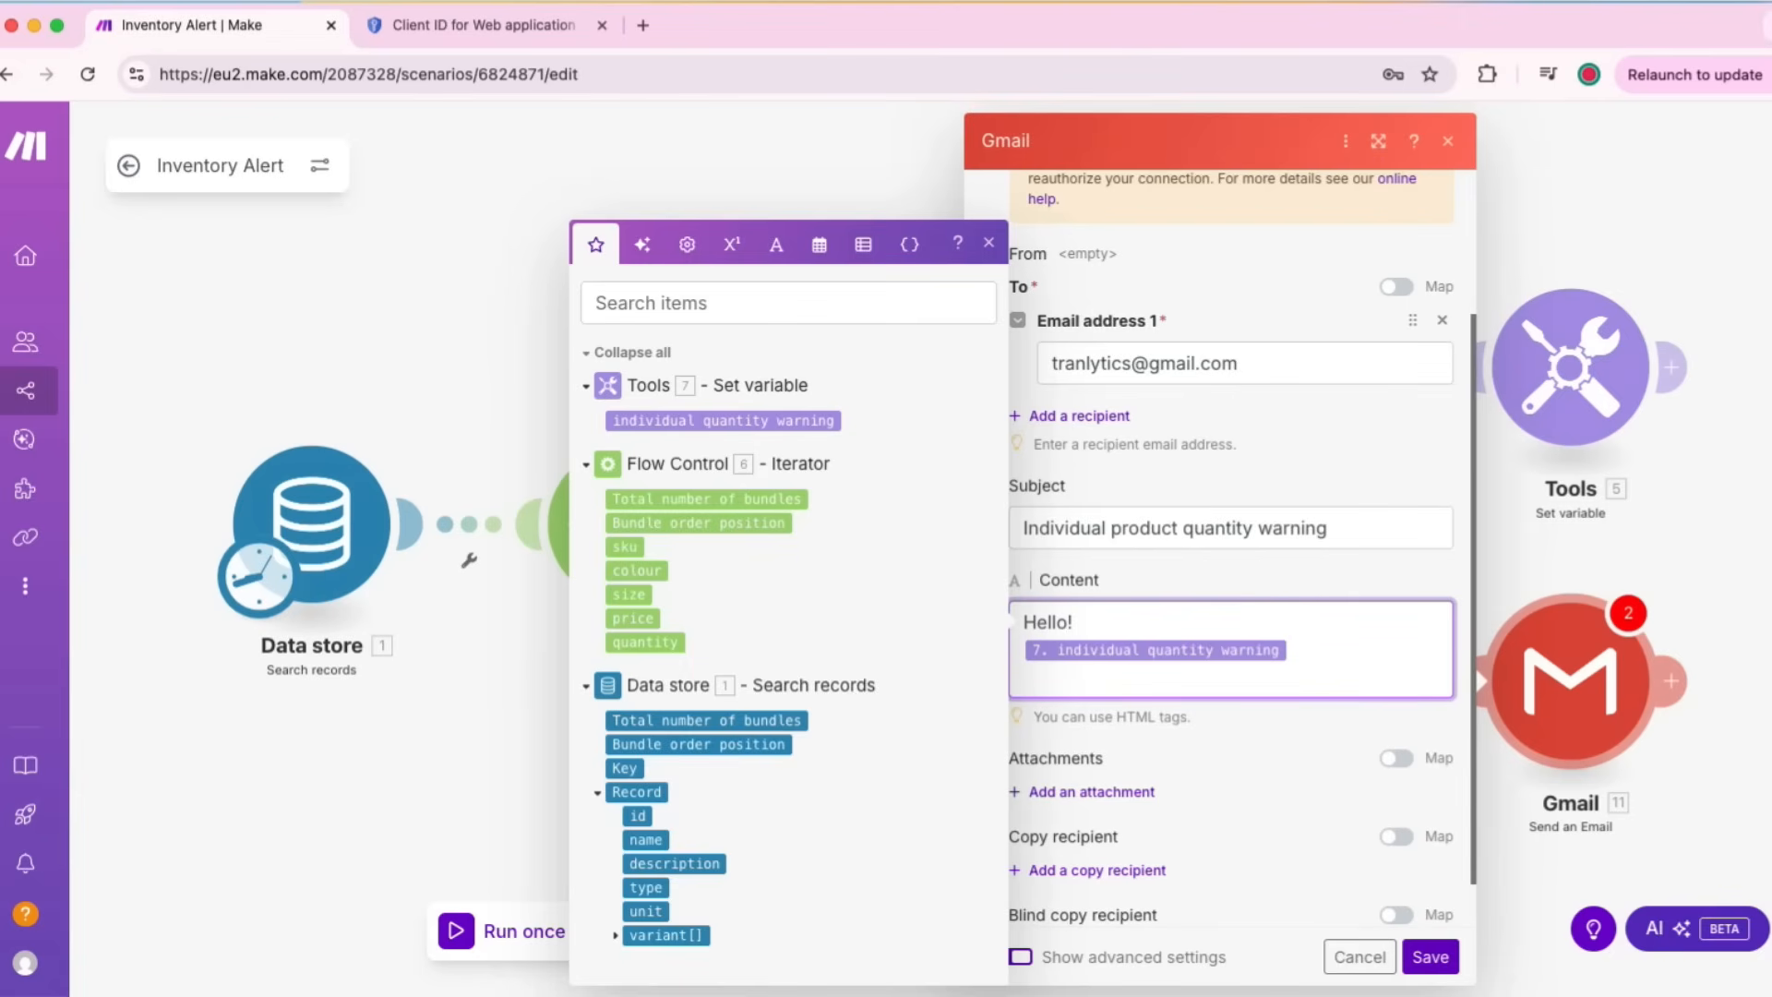
key(Return)
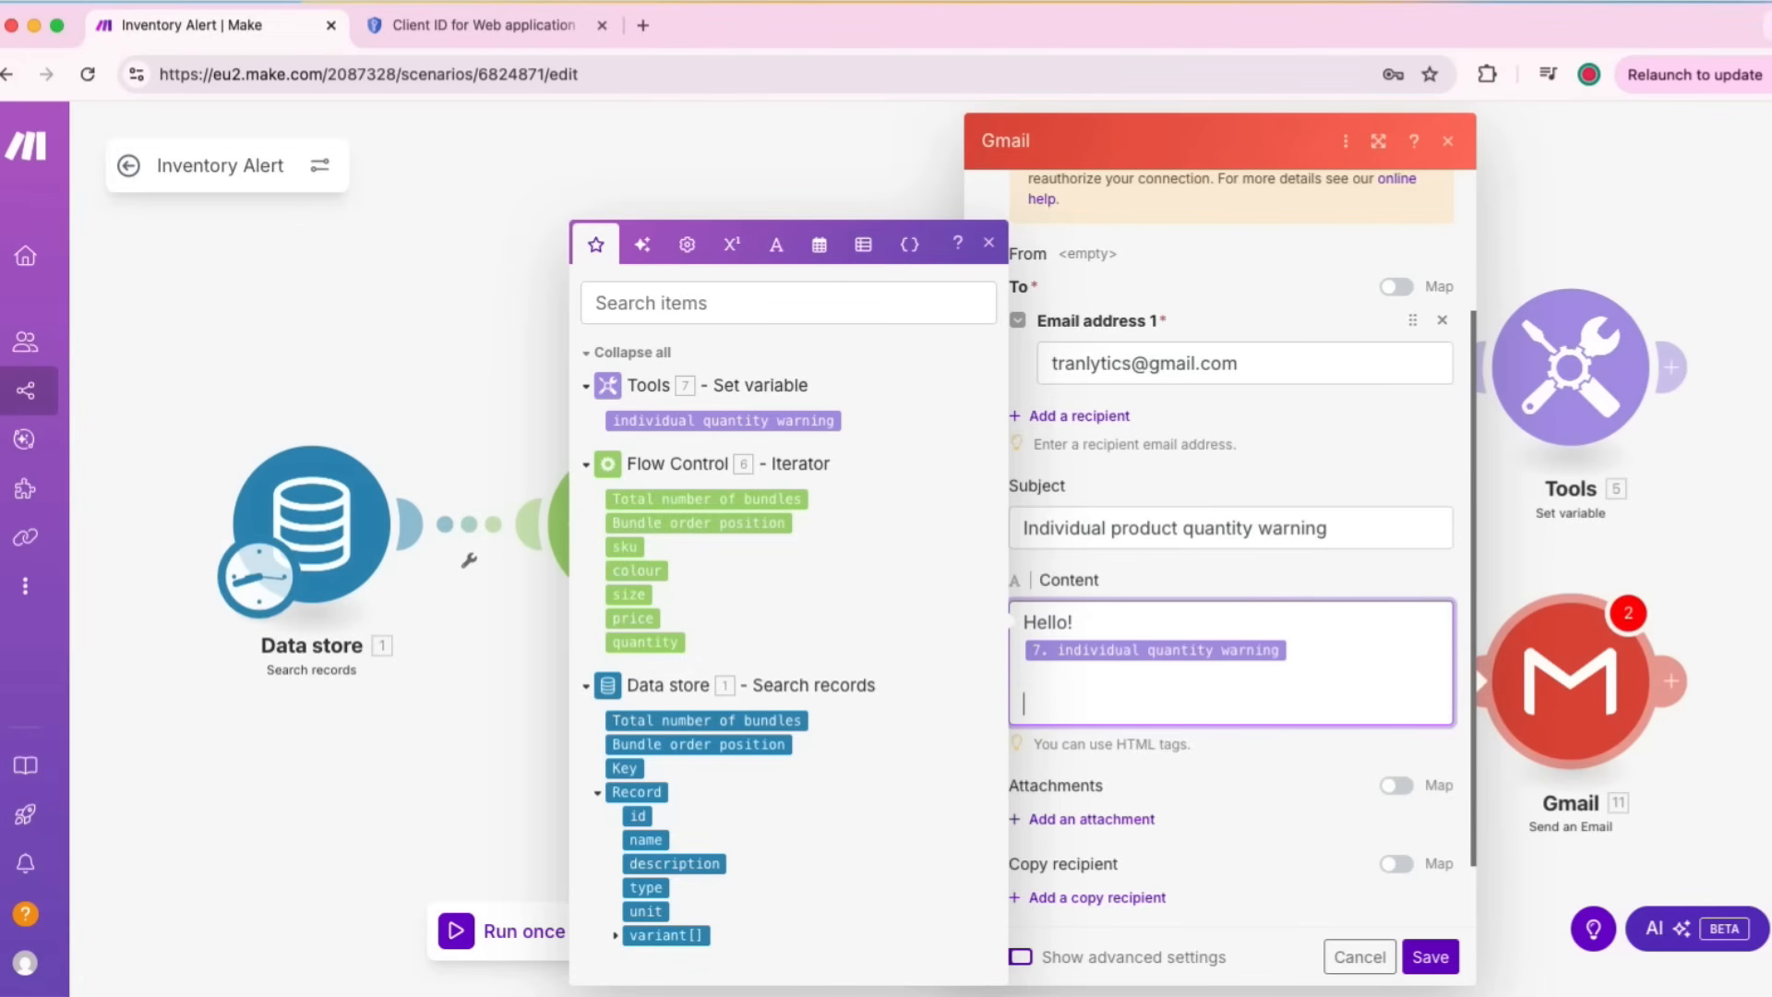
text(Please click)
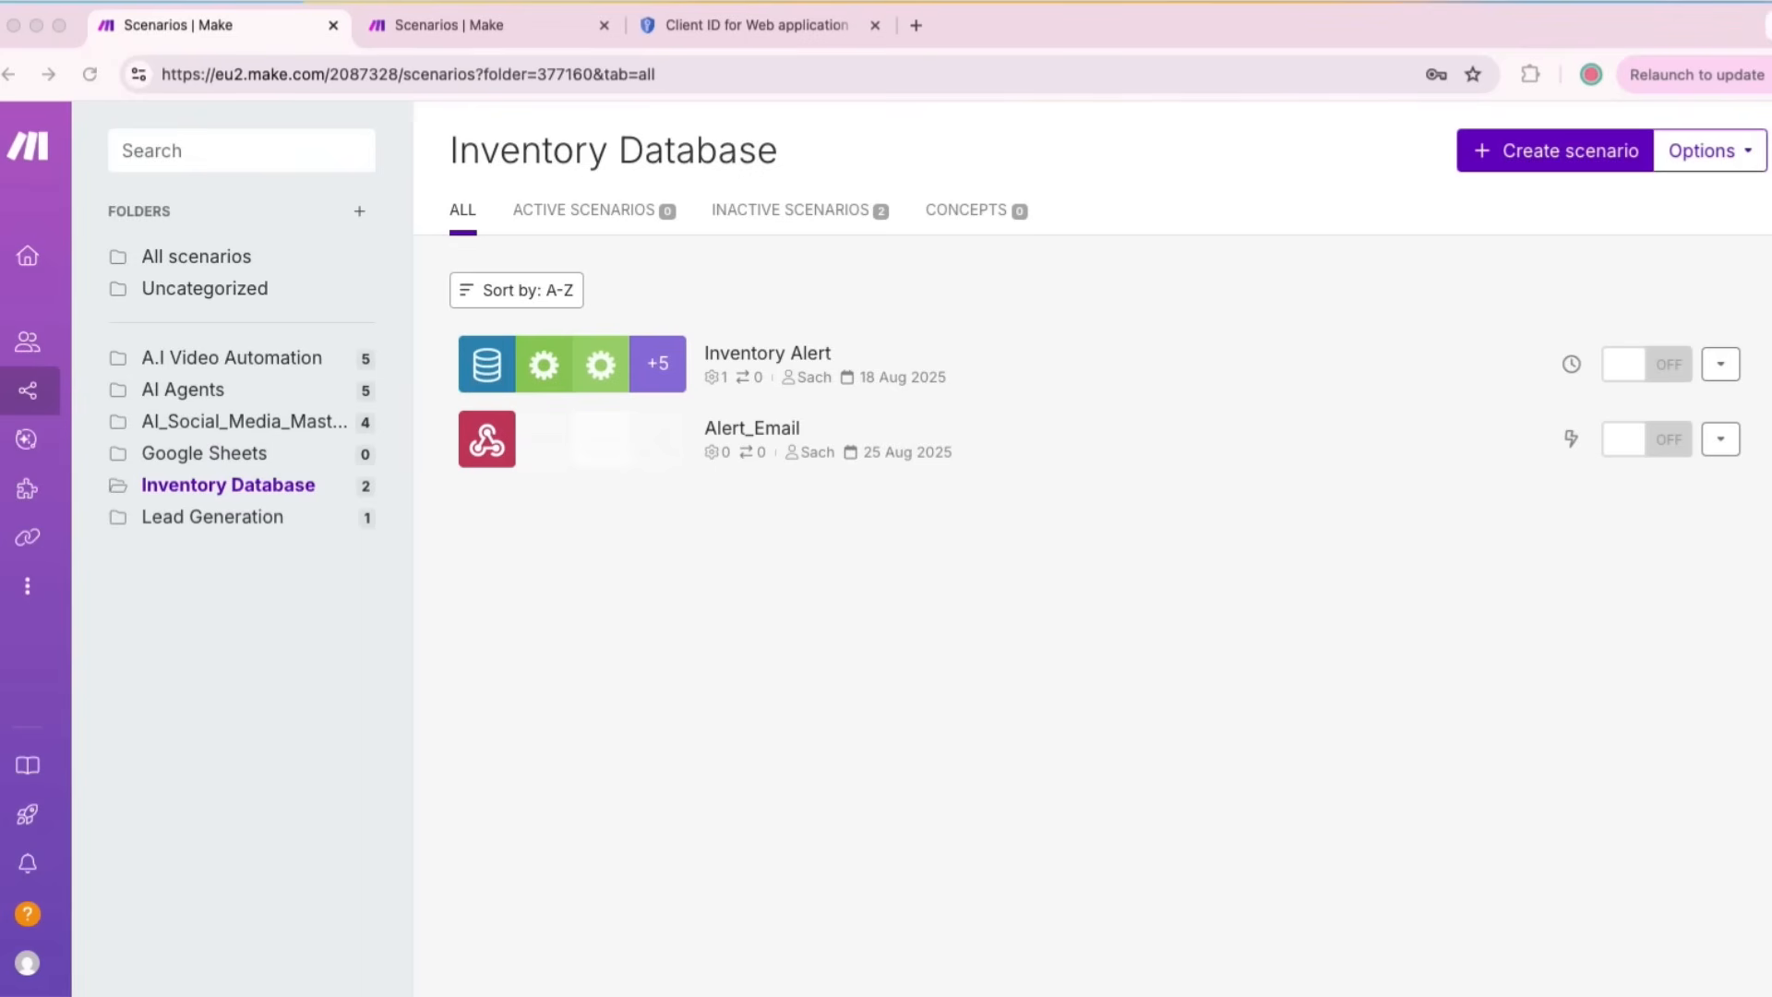
Step: Create a new scenario in the Inventory Database folder and name it "Inject Data"
click(1554, 151)
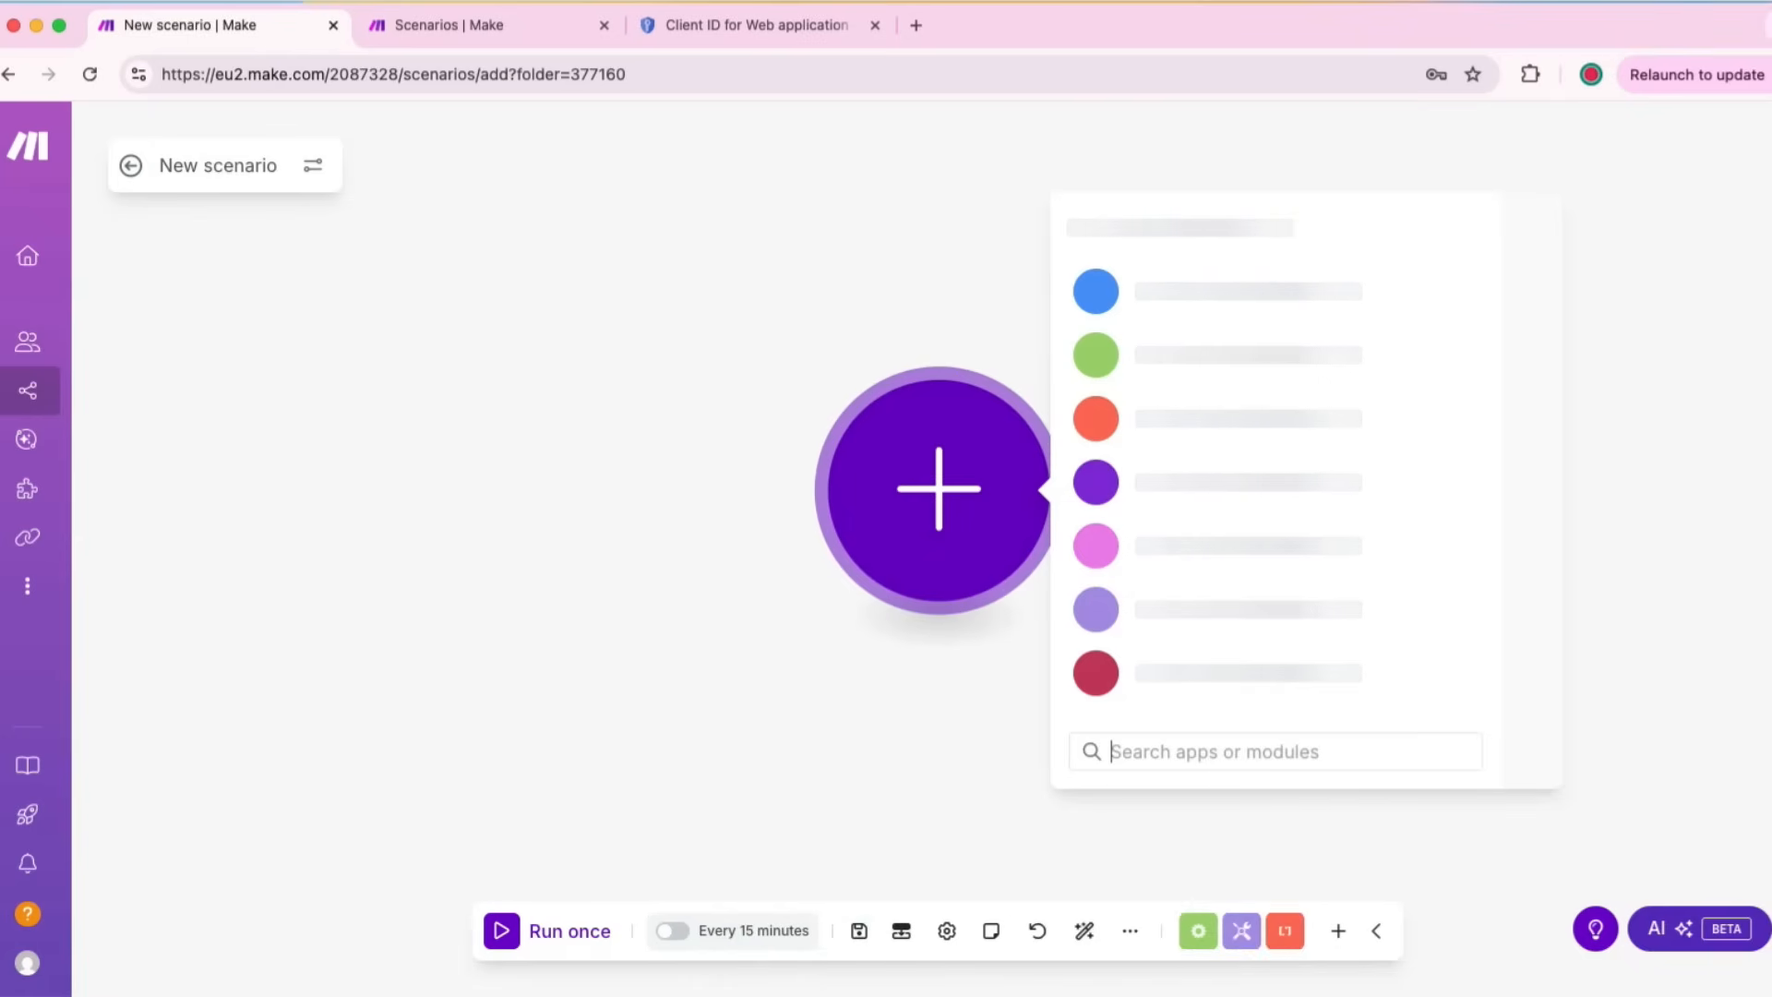
click(213, 166)
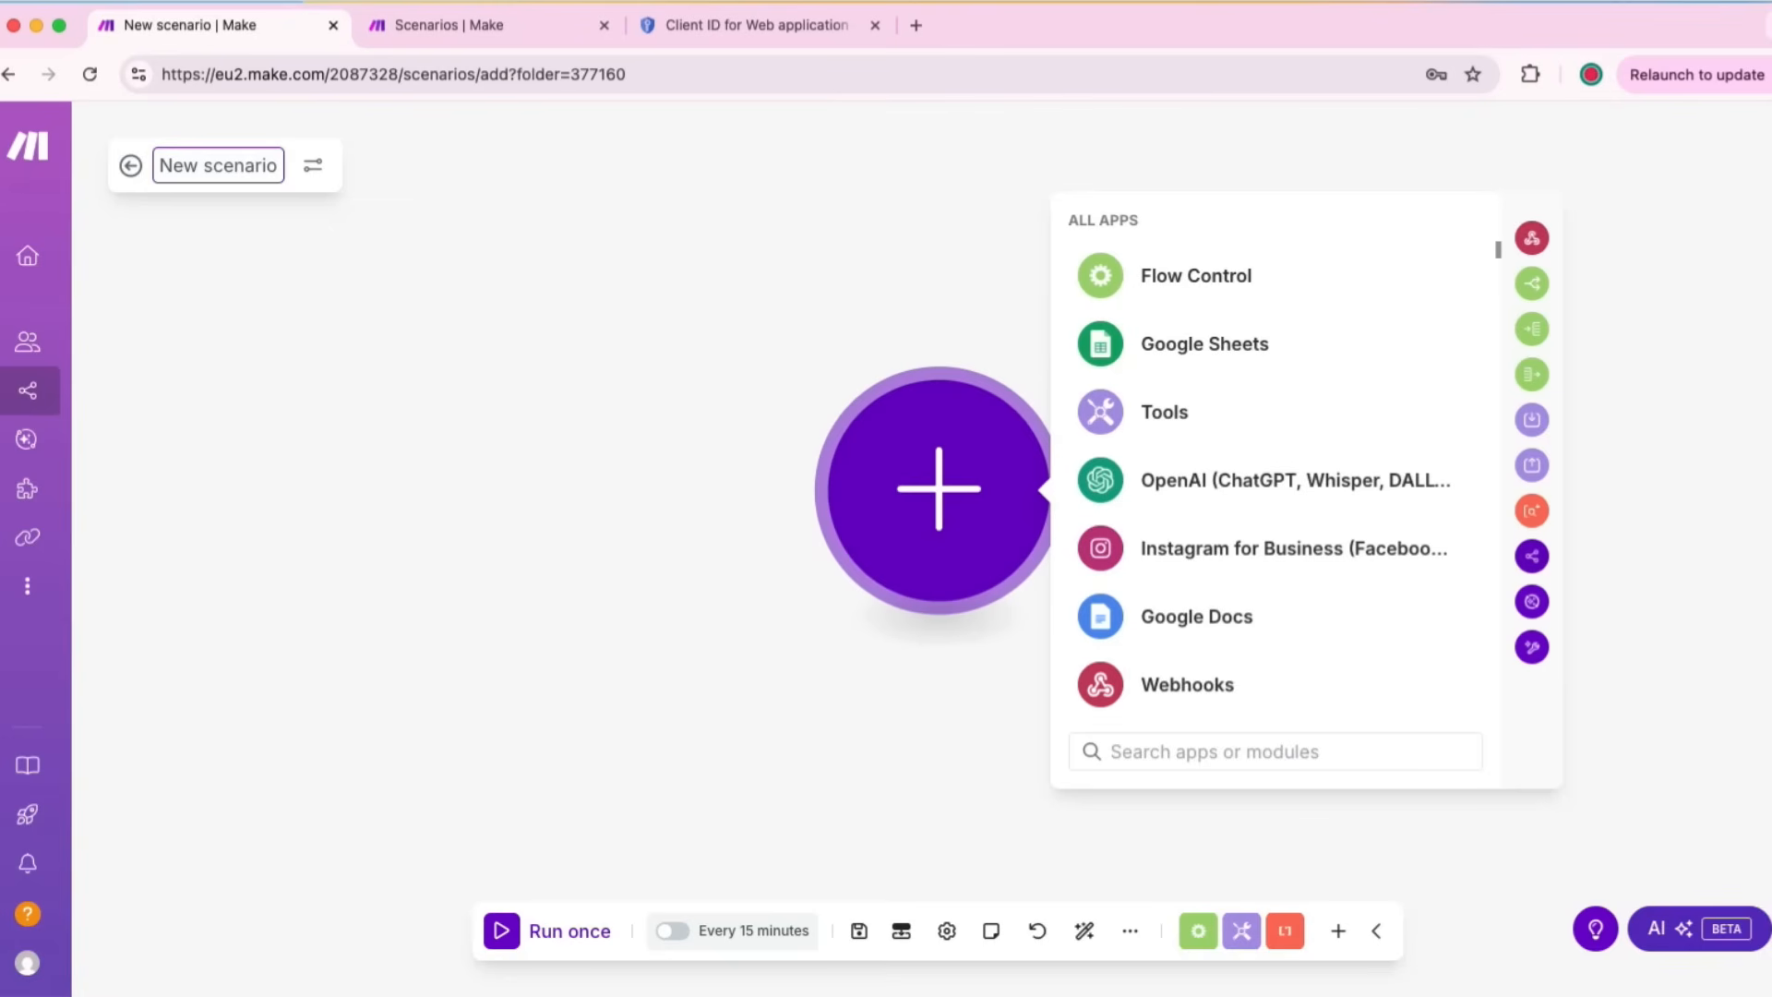
double_click(213, 166)
triple_click(214, 166)
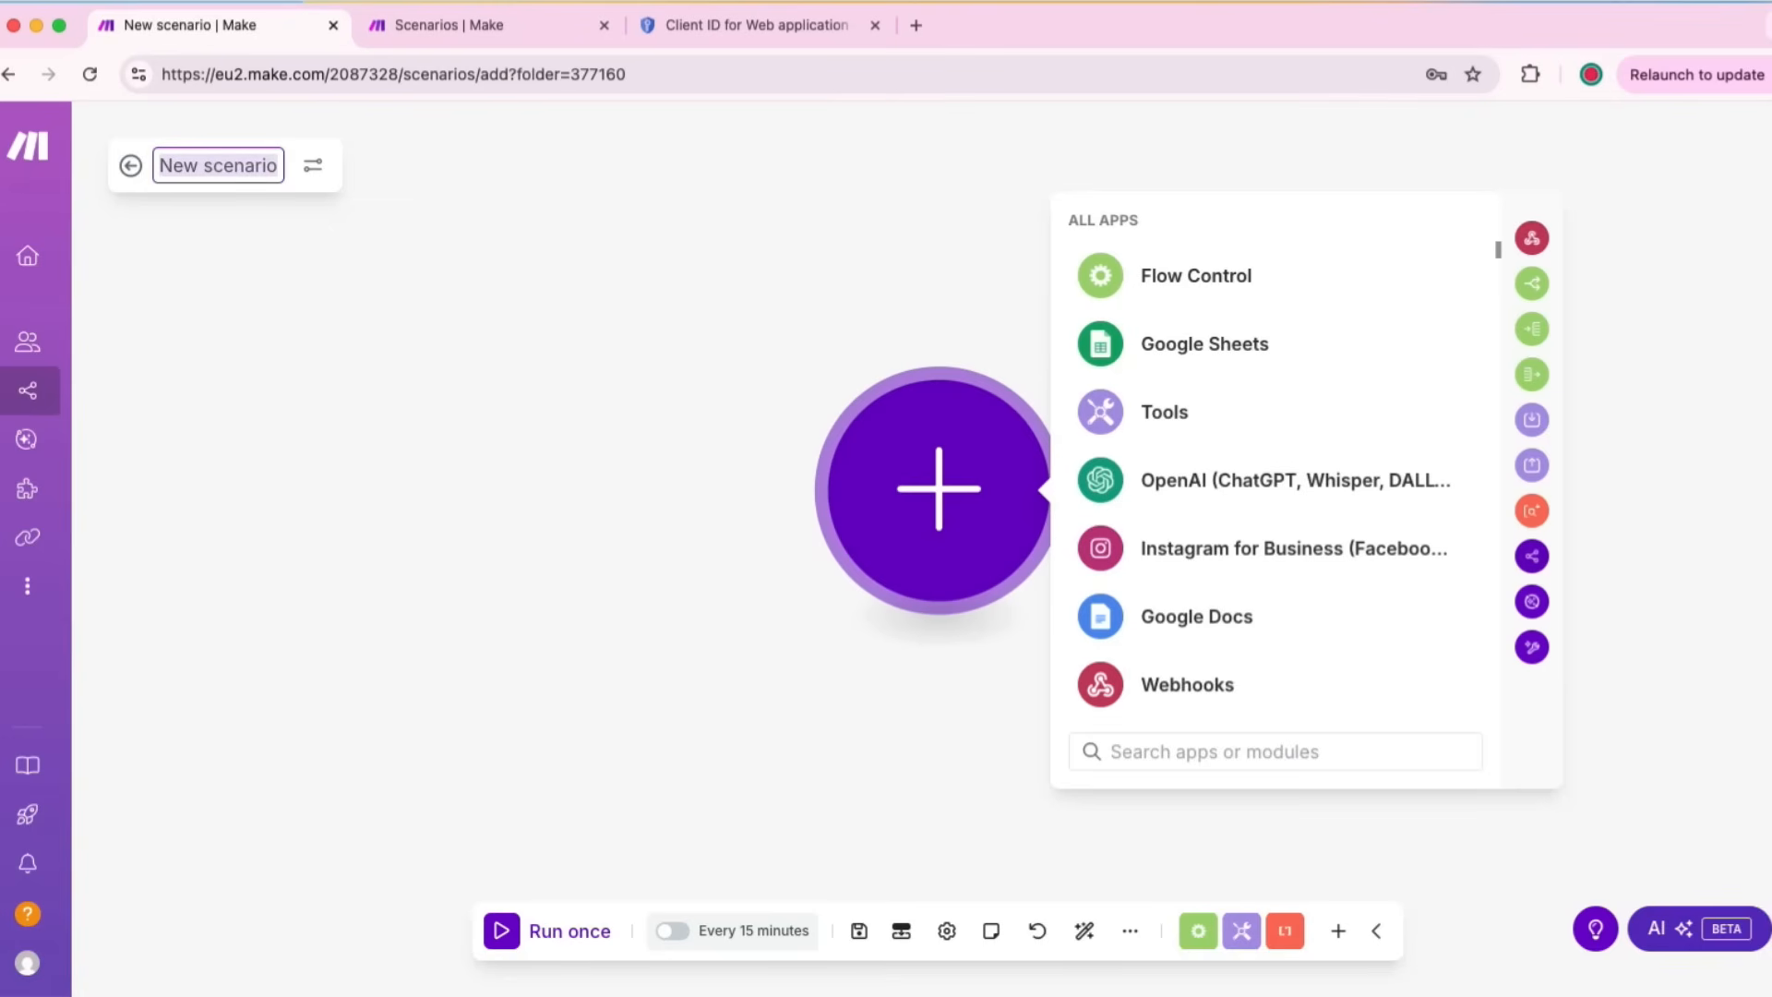
text(Inject Data)
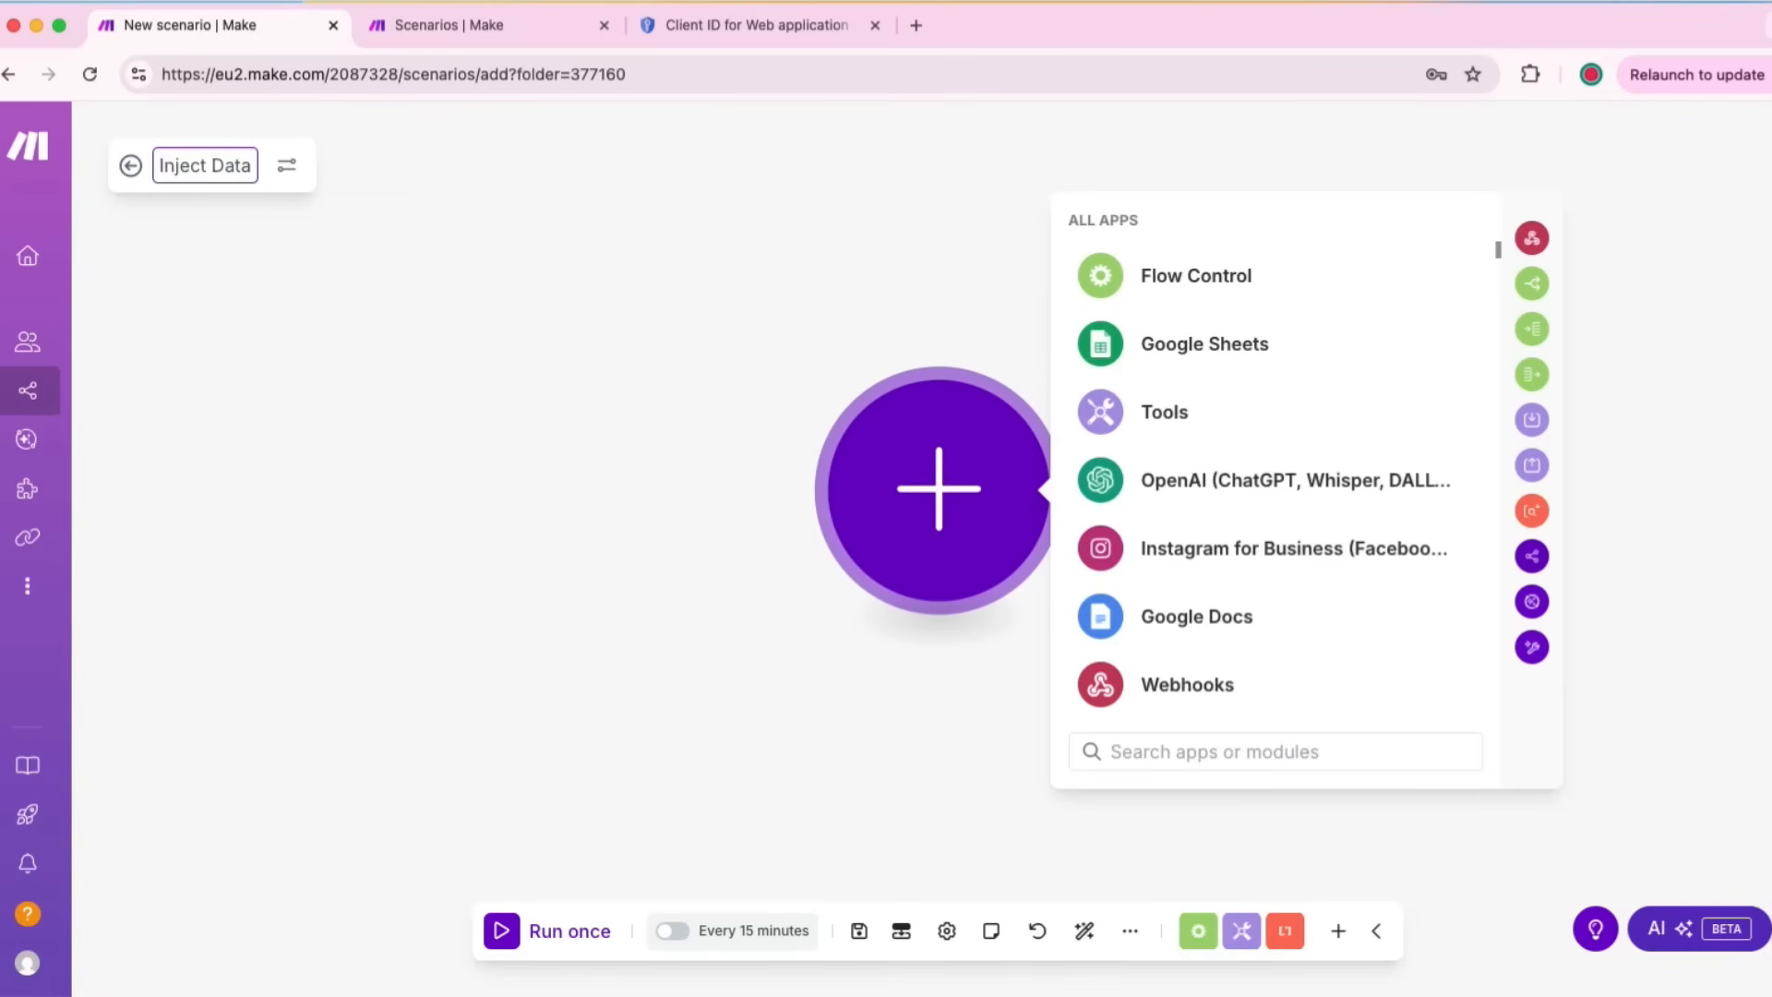
Step: Add a JSON Parse JSON module as the first module of the Inject Data scenario
click(692, 369)
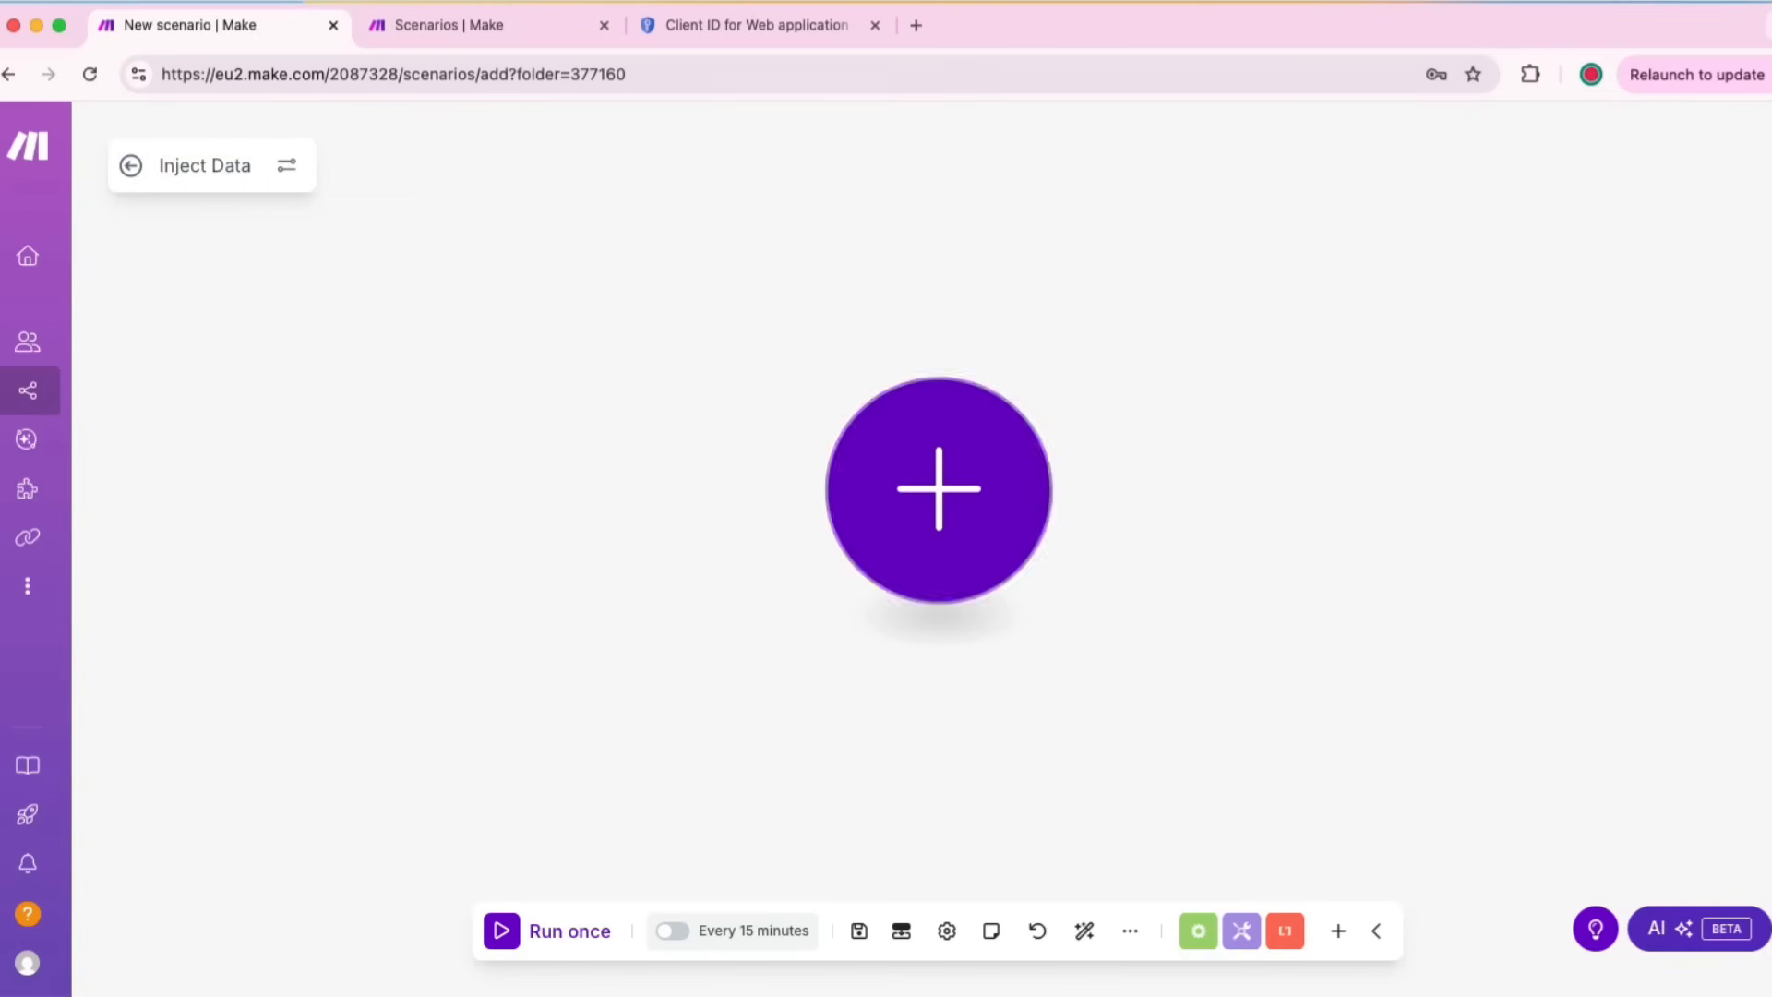
click(938, 489)
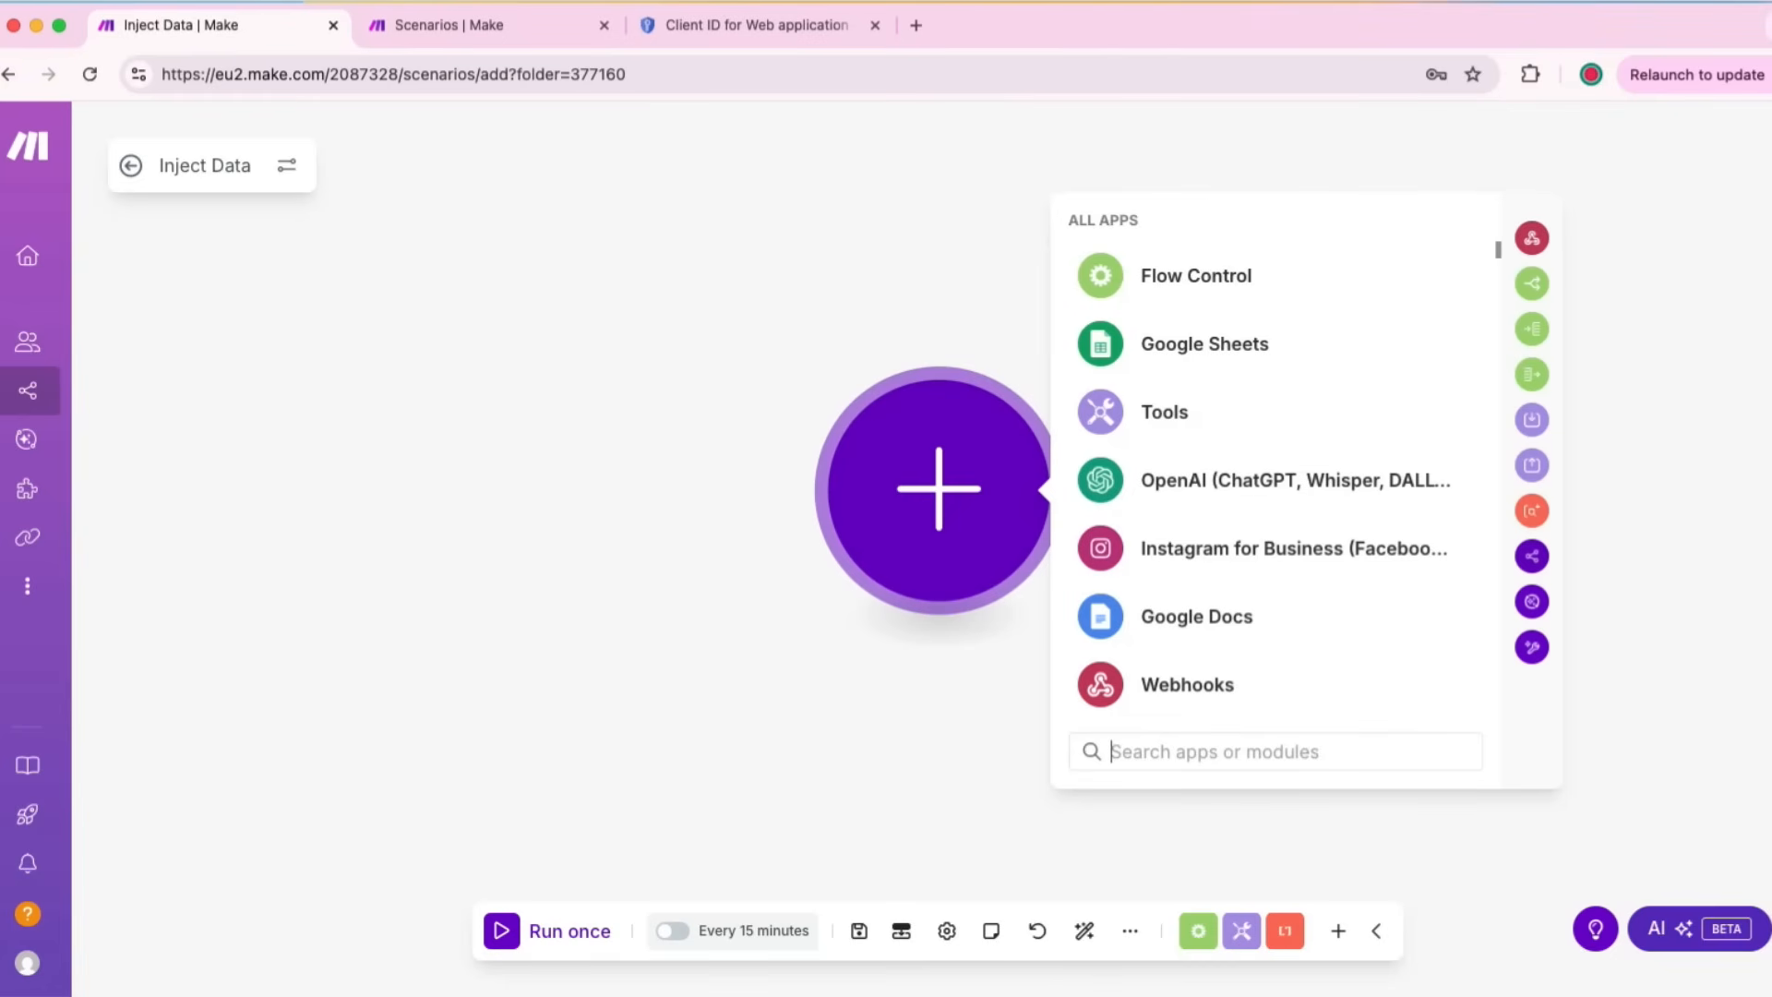
text(jSON)
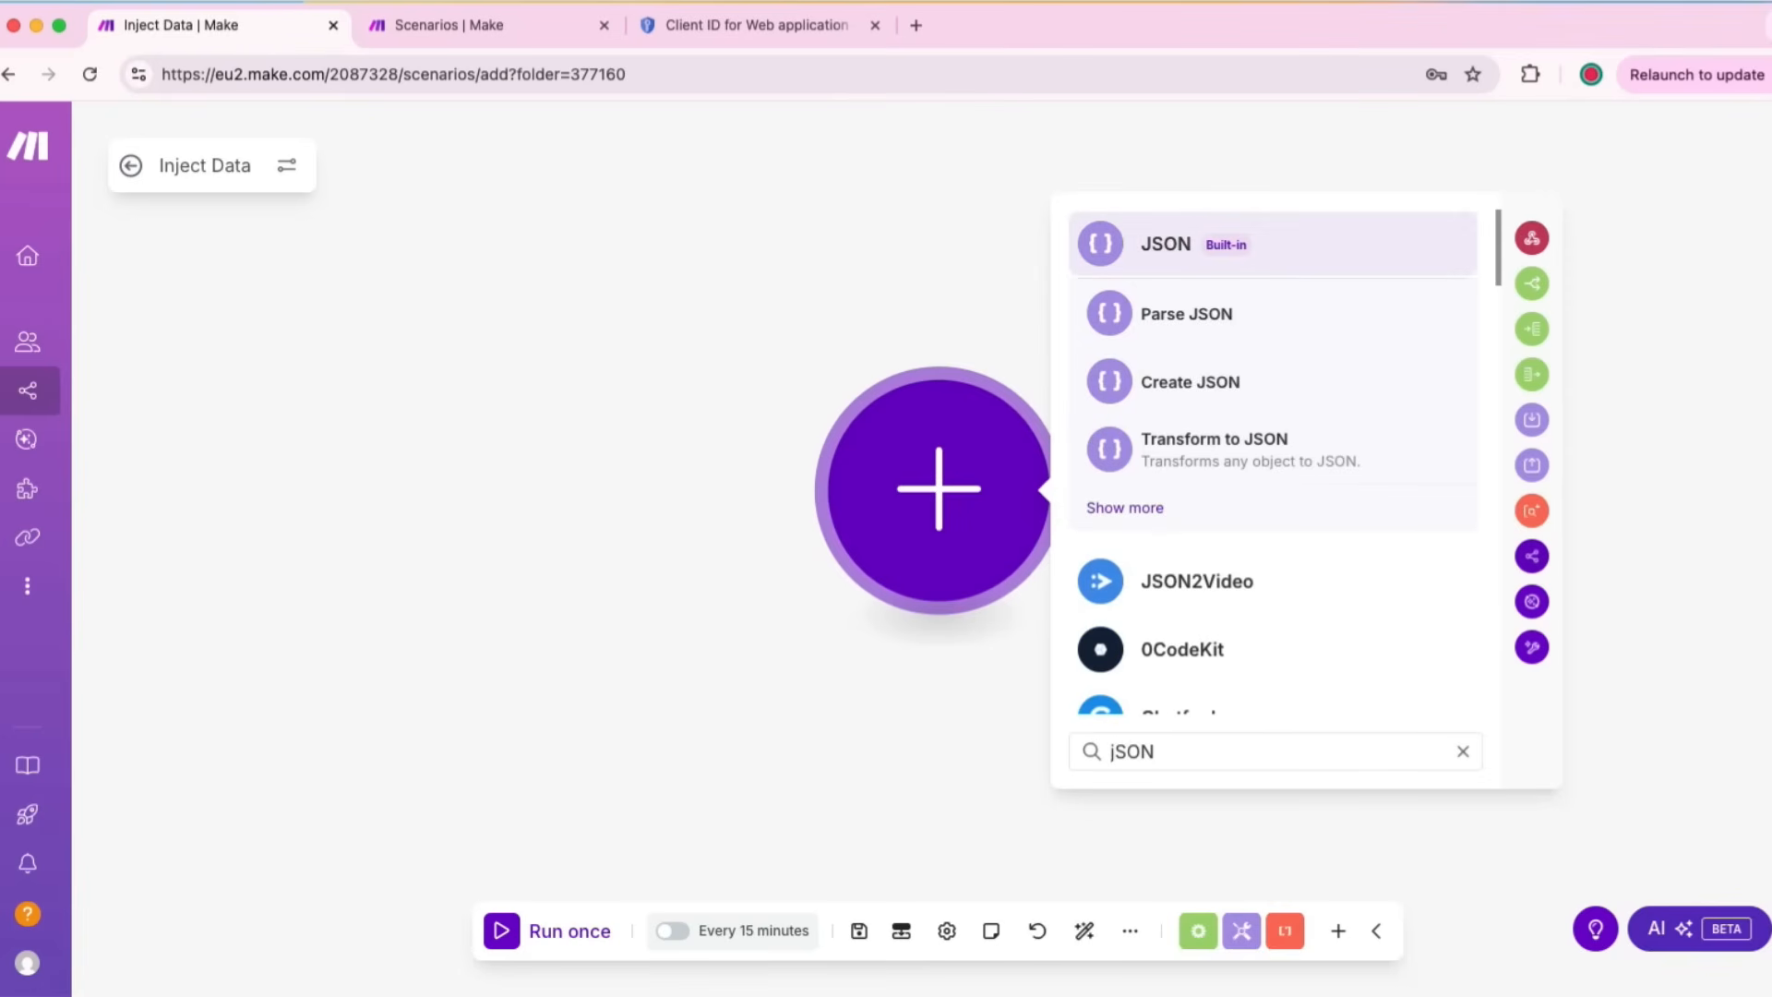
key(Down)
key(Return)
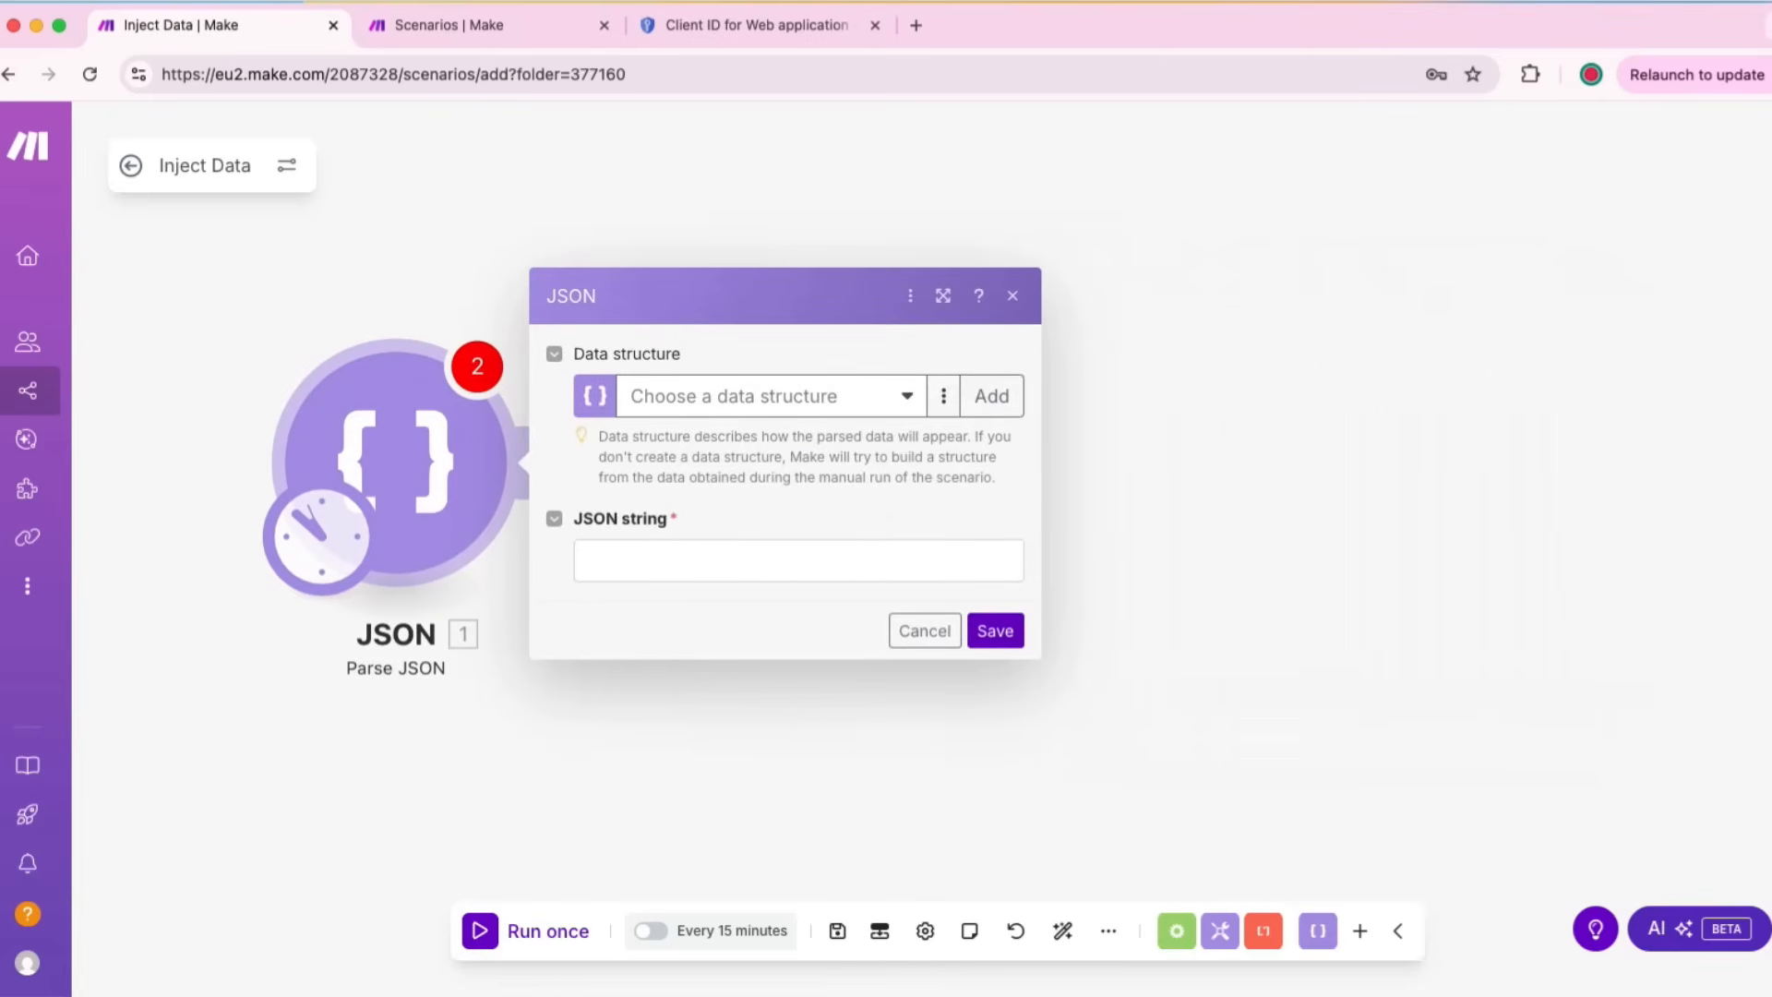
Step: Paste the copied product array, with each variant's SKU, color, size, price and quantity, as the Parse JSON module's JSON string and save the module
key(super+Tab)
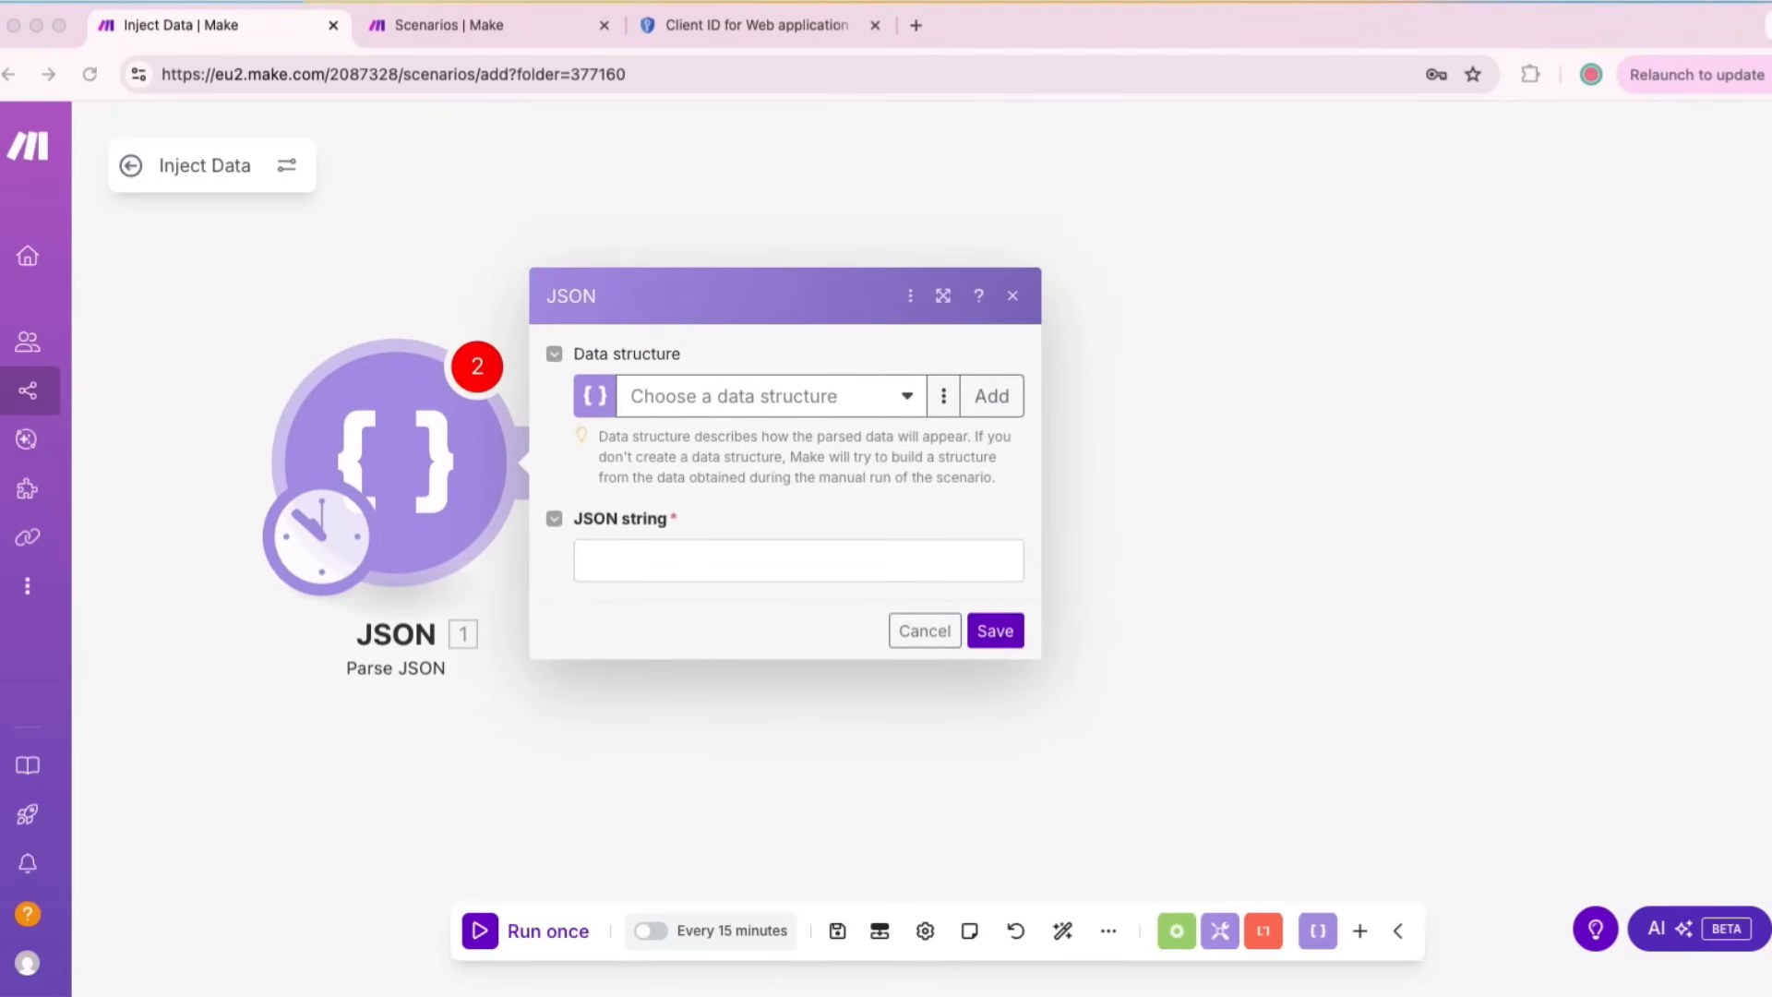
key(super+Tab)
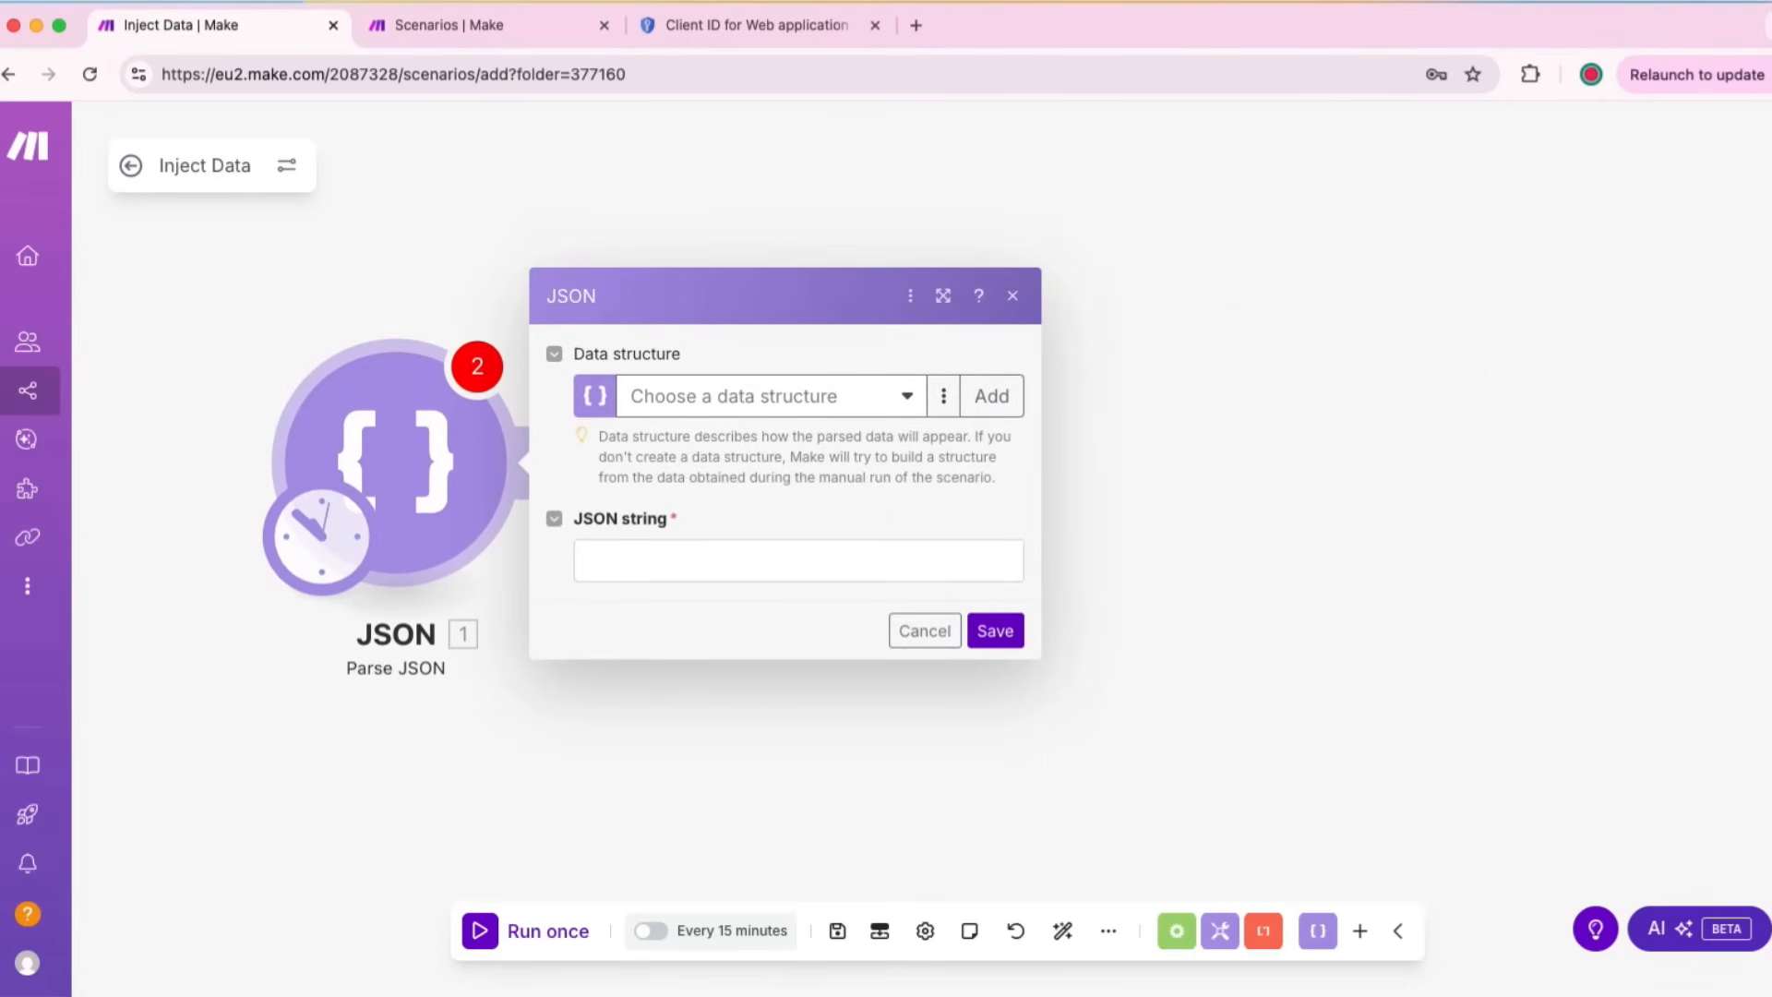
click(798, 561)
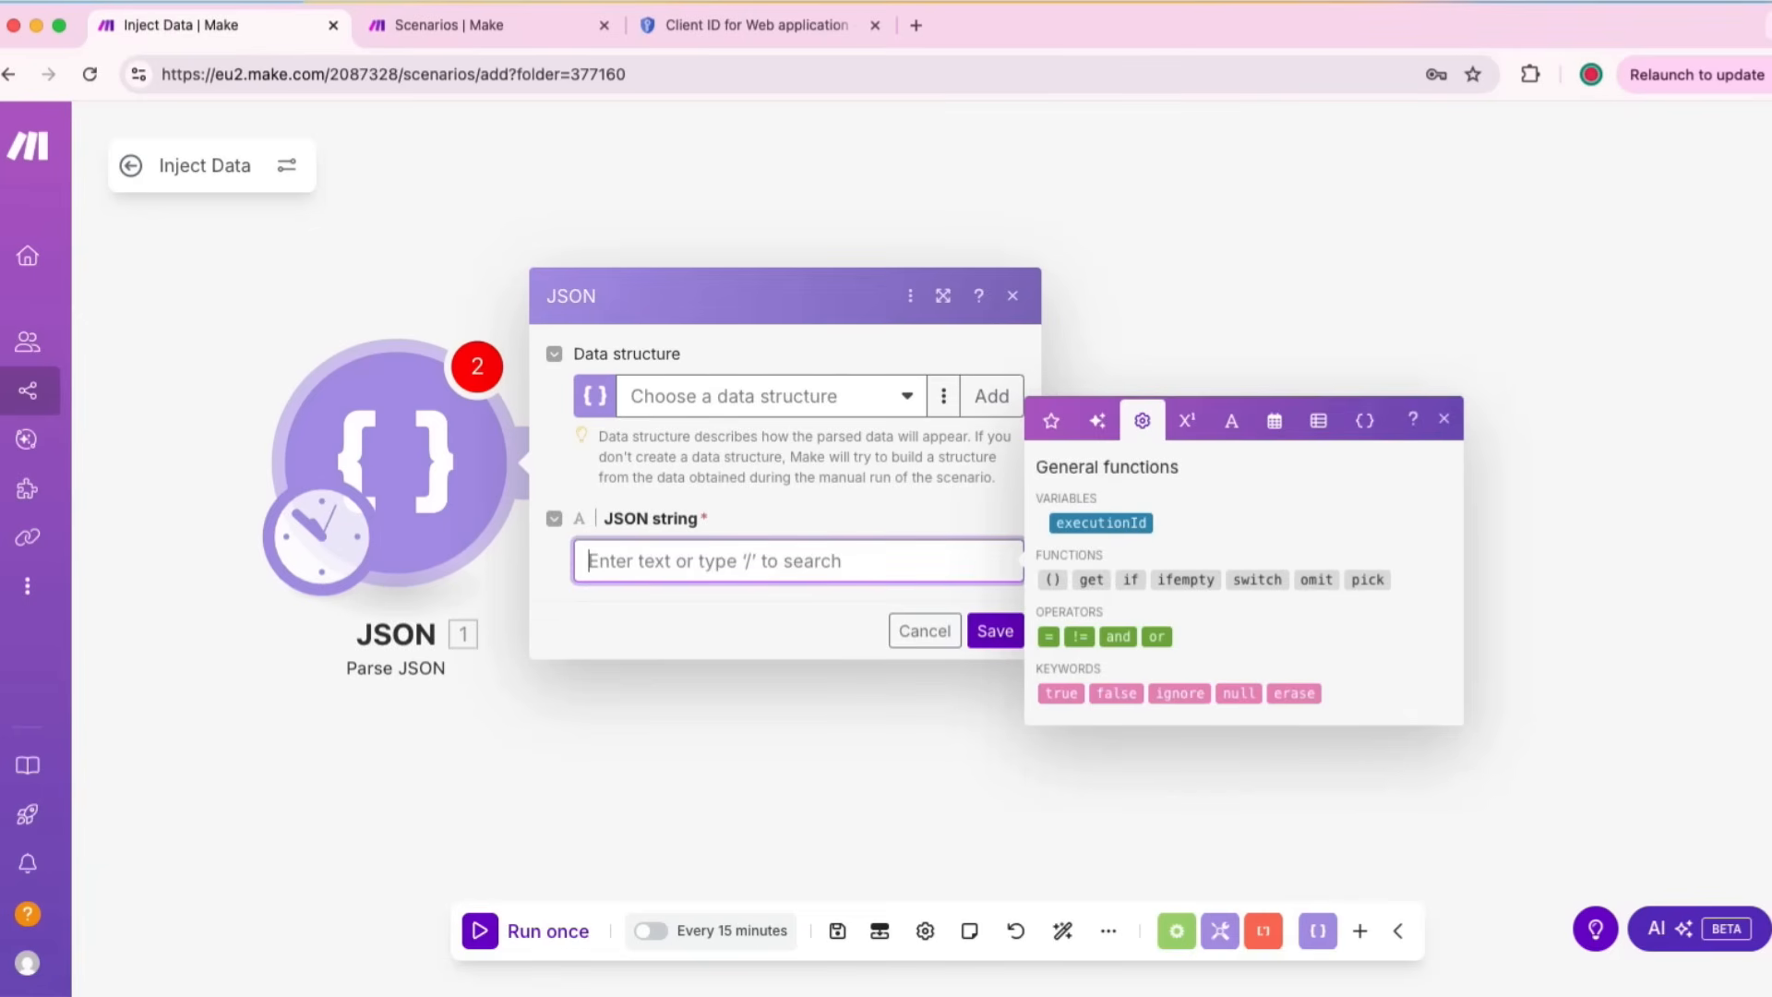
key(super+v)
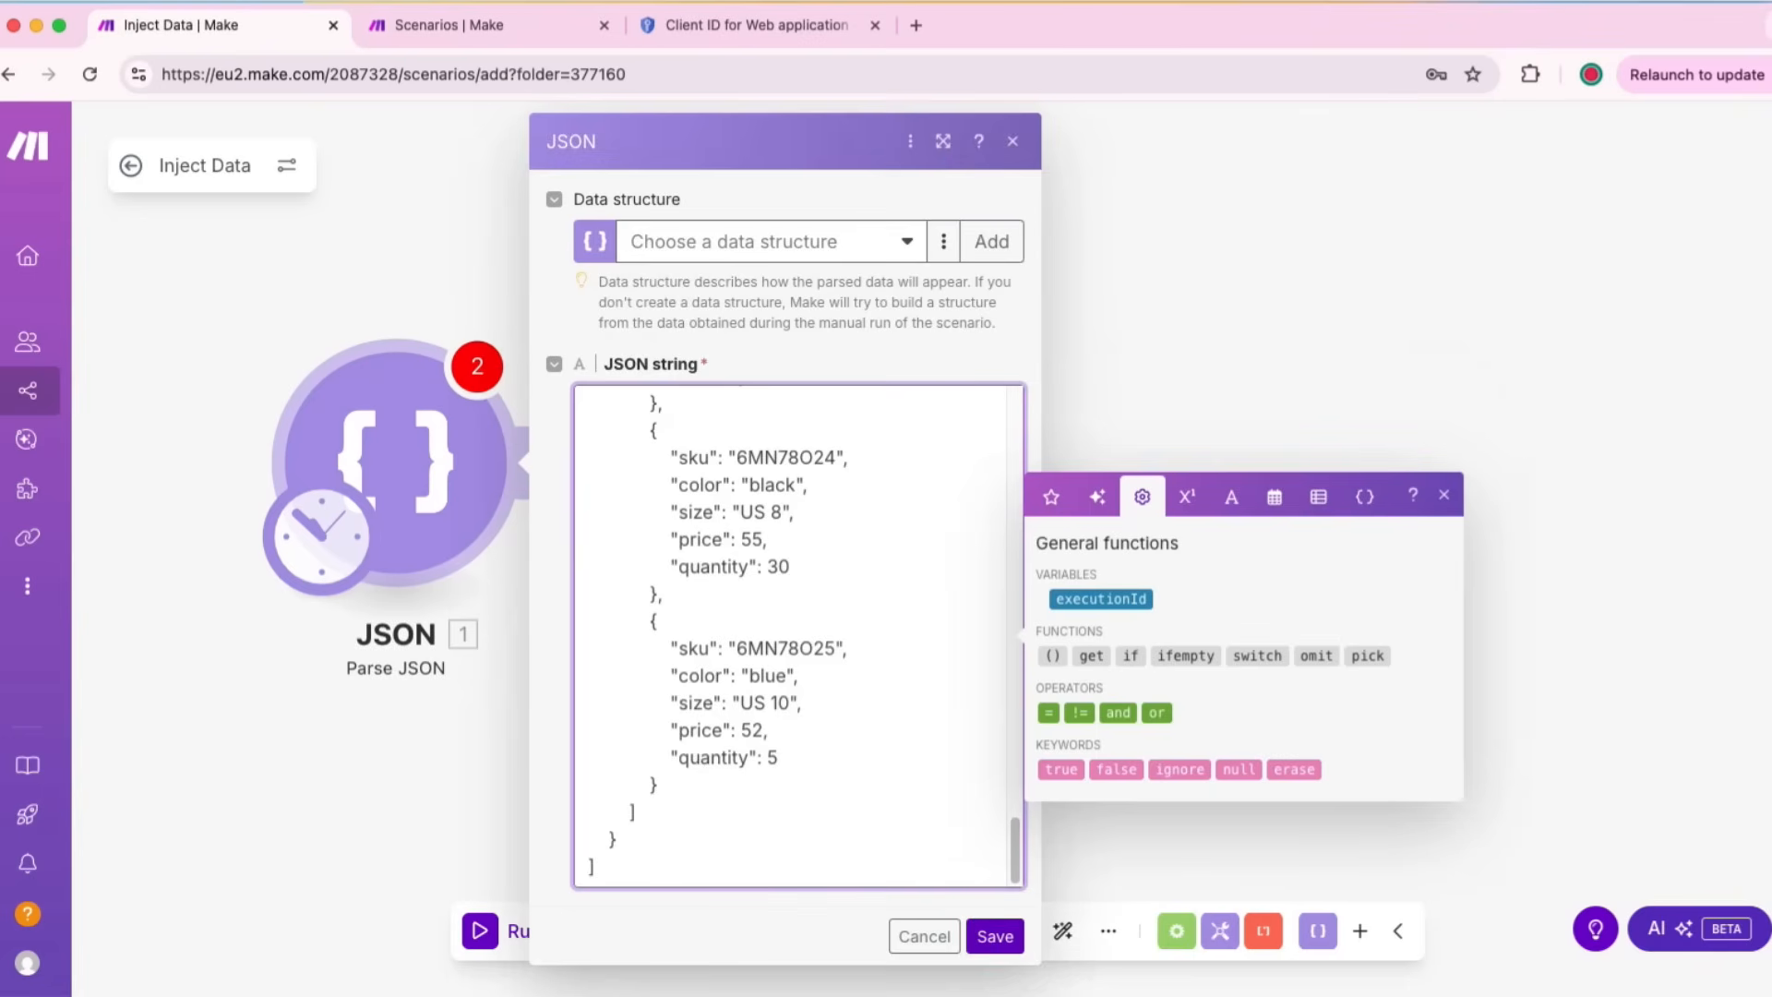
scroll(798, 636, up, 10)
scroll(798, 637, up, 10)
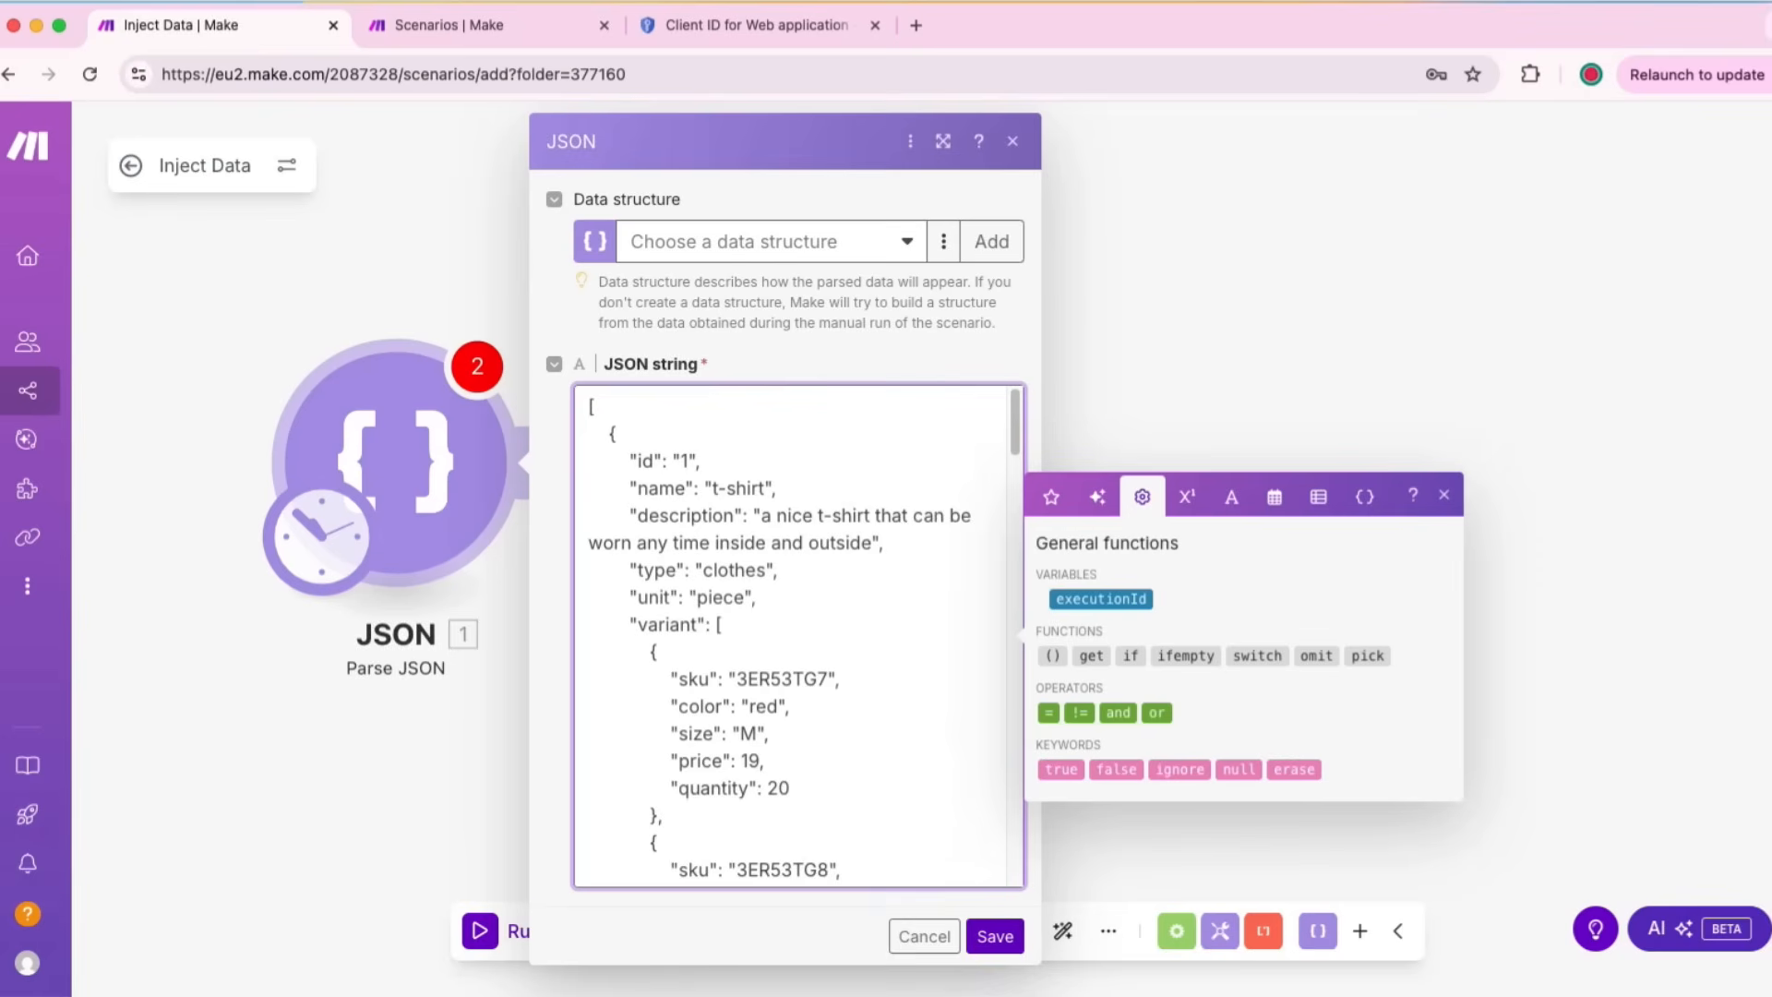
scroll(798, 637, down, 2)
scroll(798, 637, down, 8)
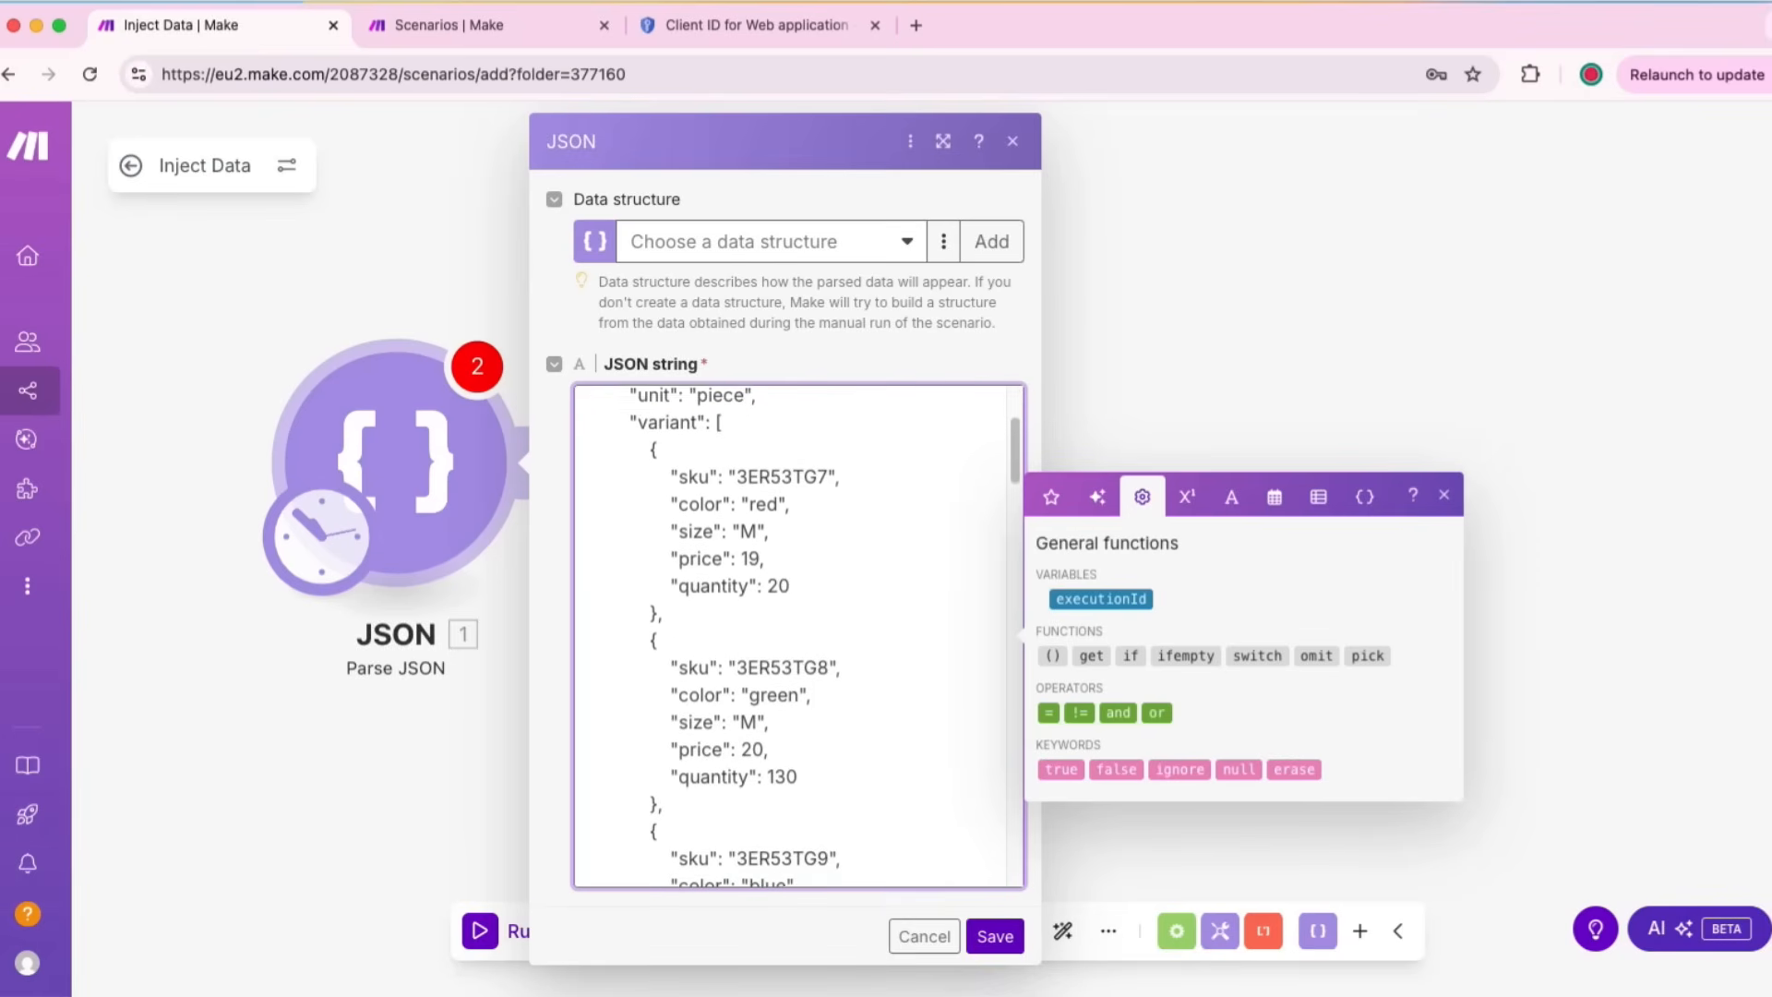
scroll(798, 636, down, 8)
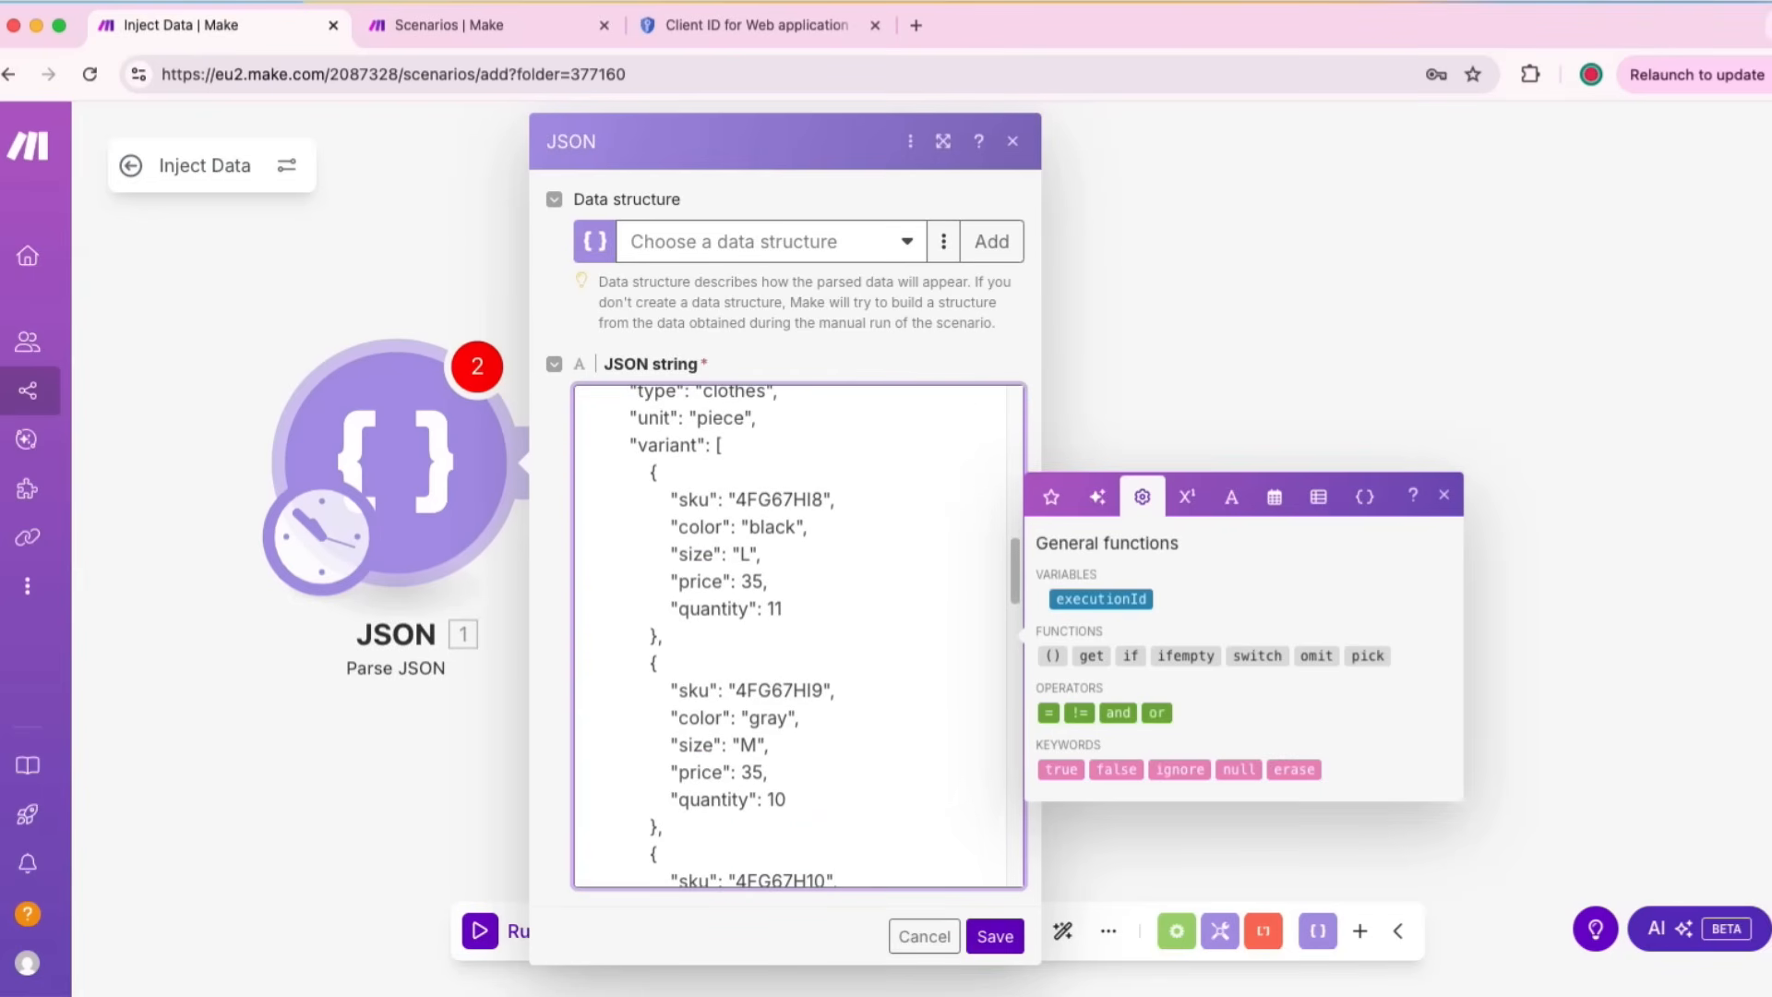
scroll(798, 636, down, 1)
click(995, 936)
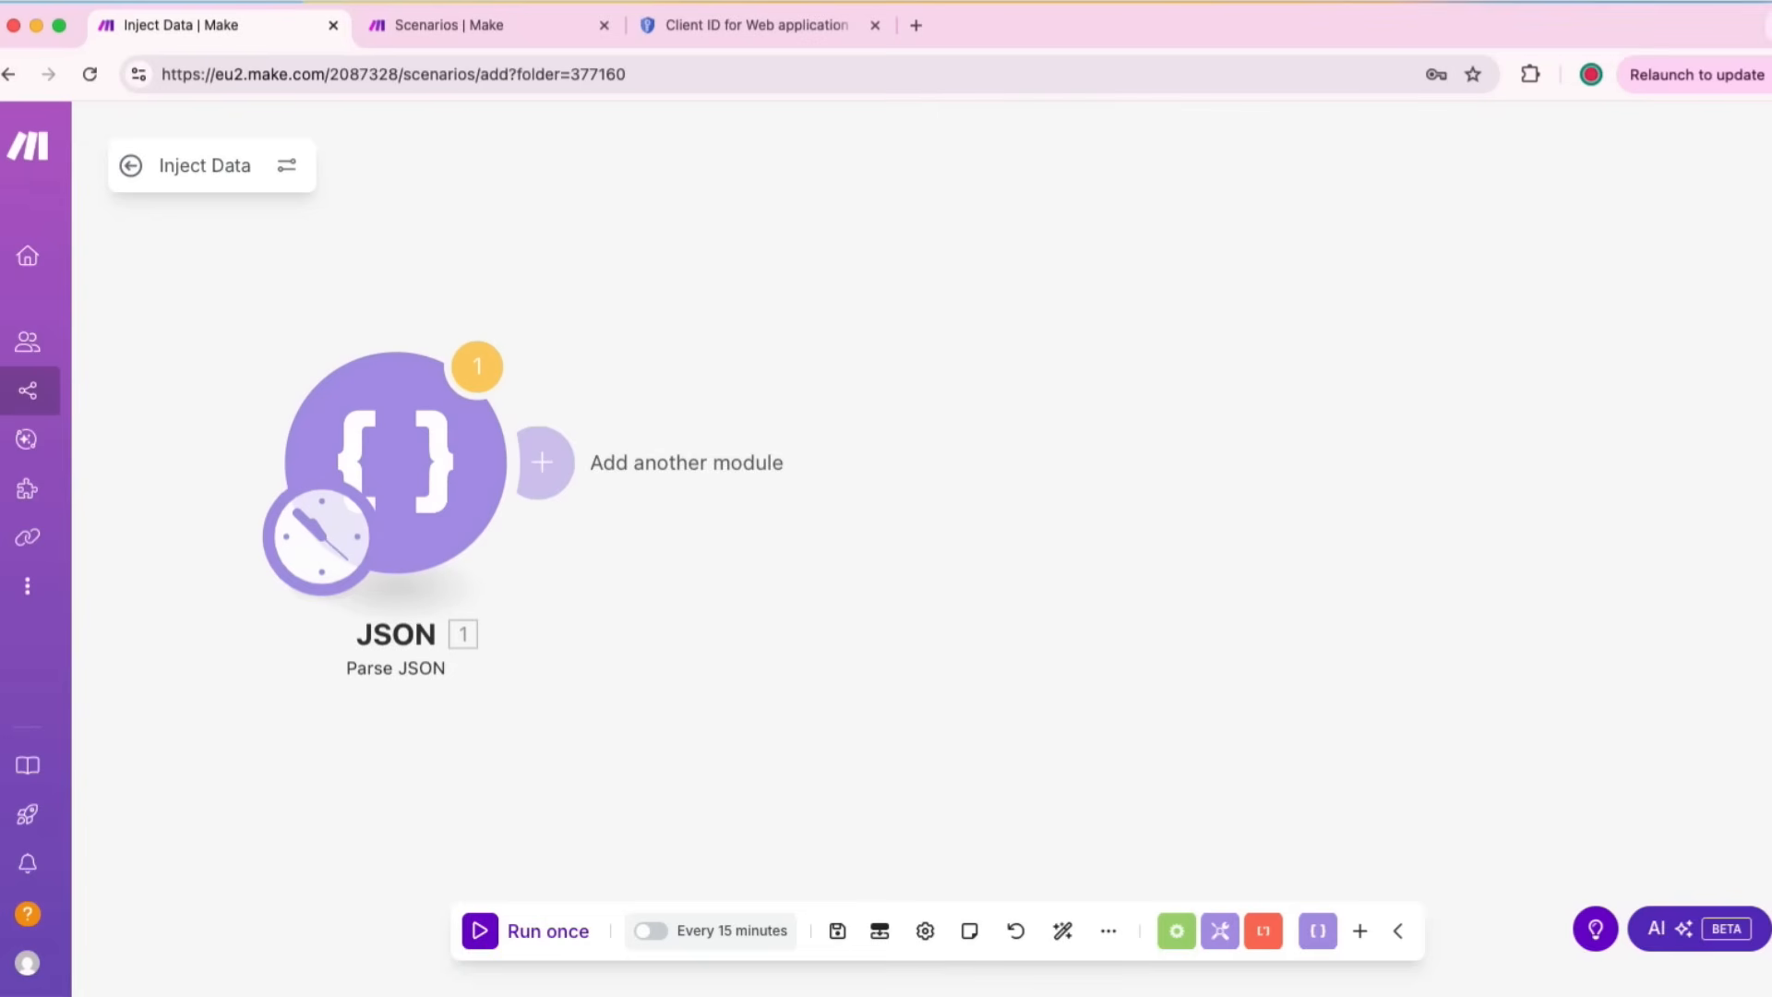
key(super+Tab)
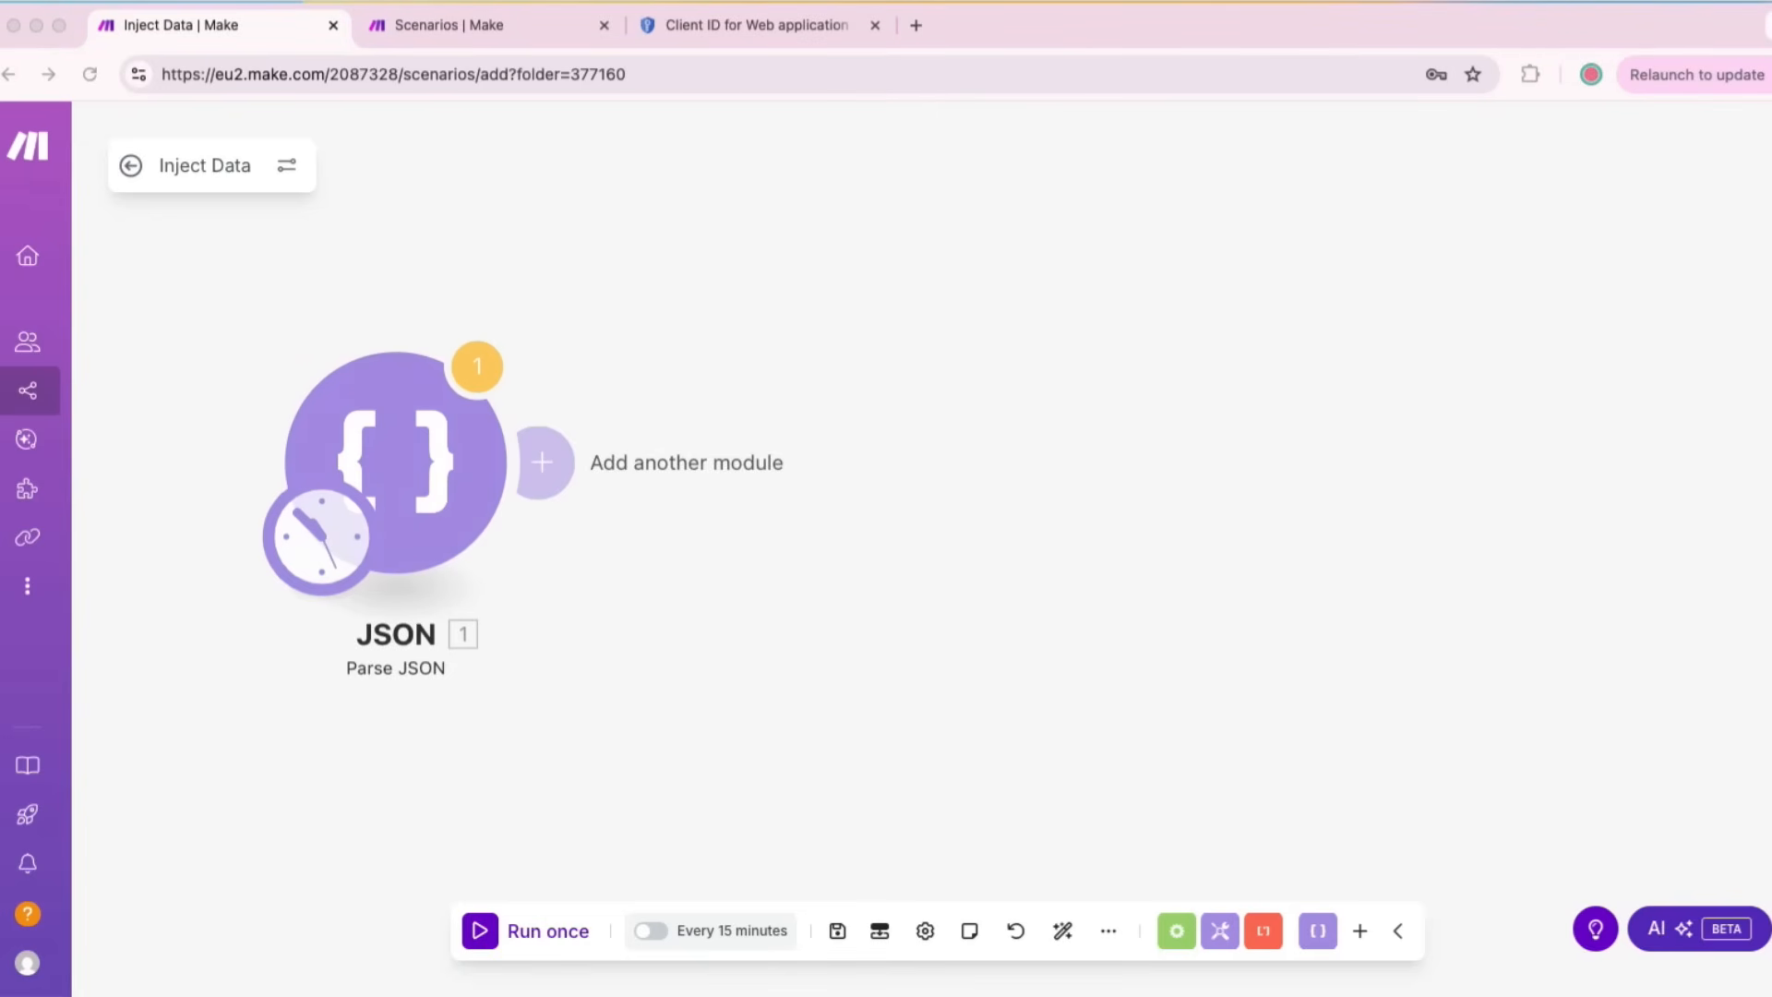
Step: Run only the Parse JSON module, ignoring warnings and saving anyway
right_click(427, 465)
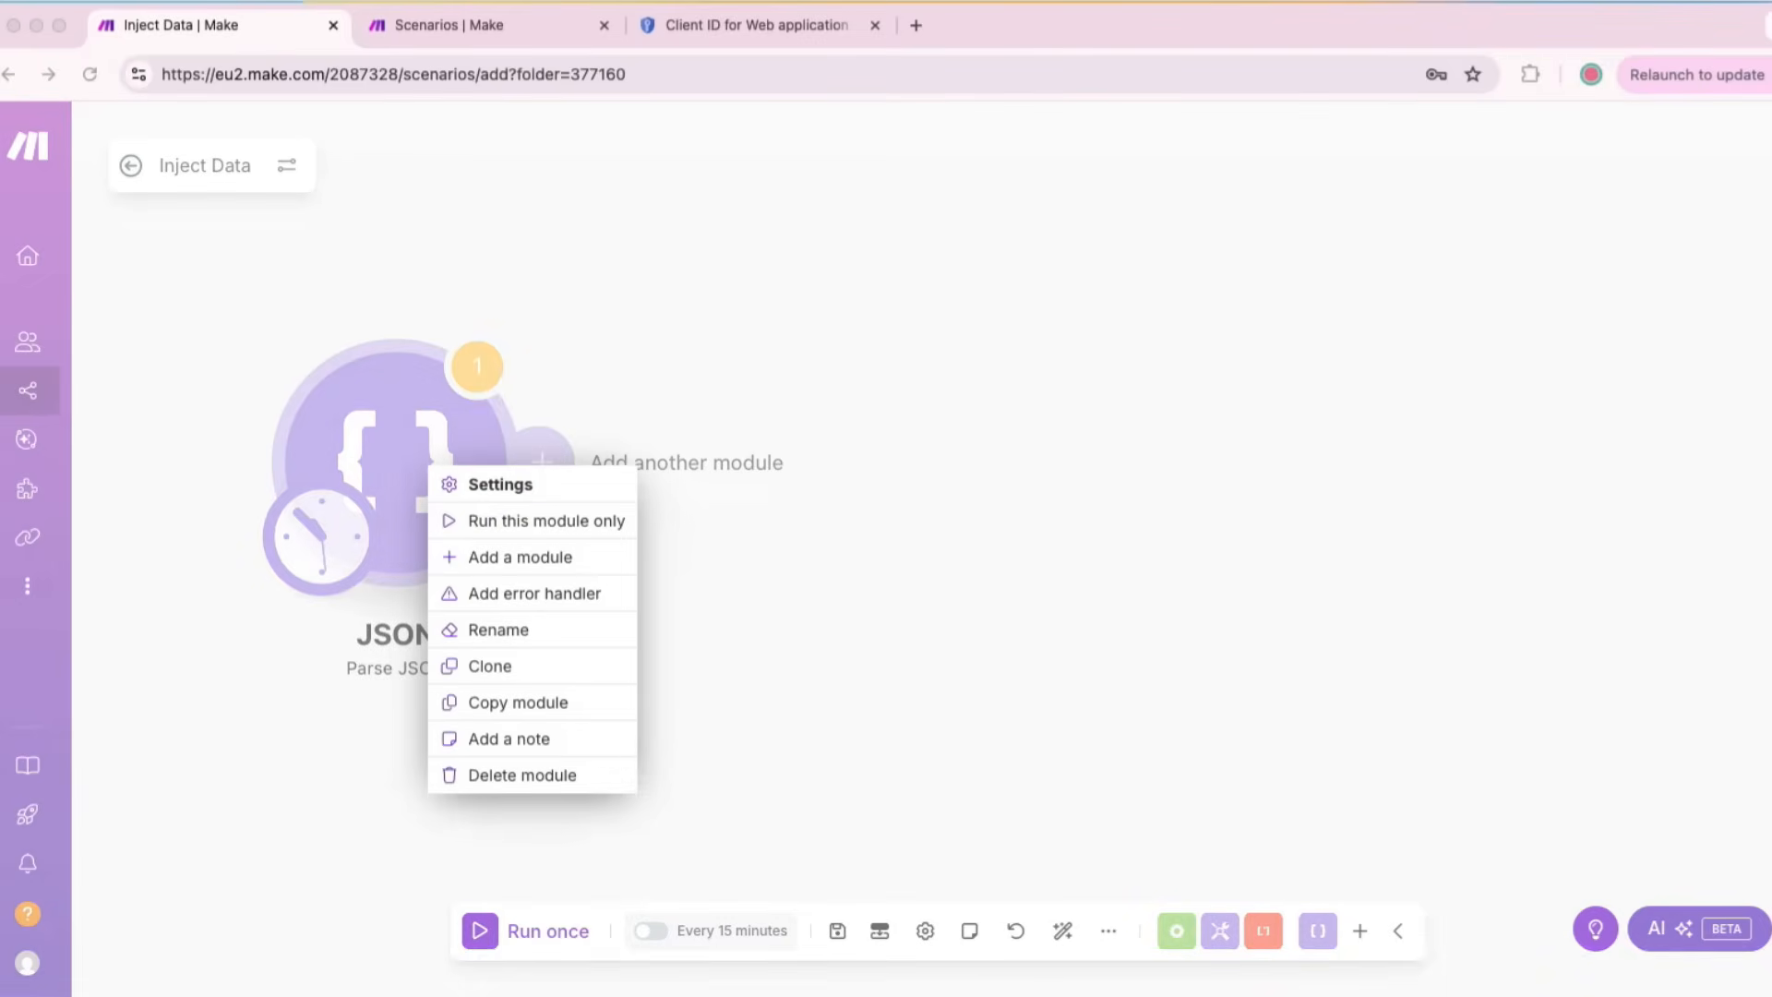
click(517, 520)
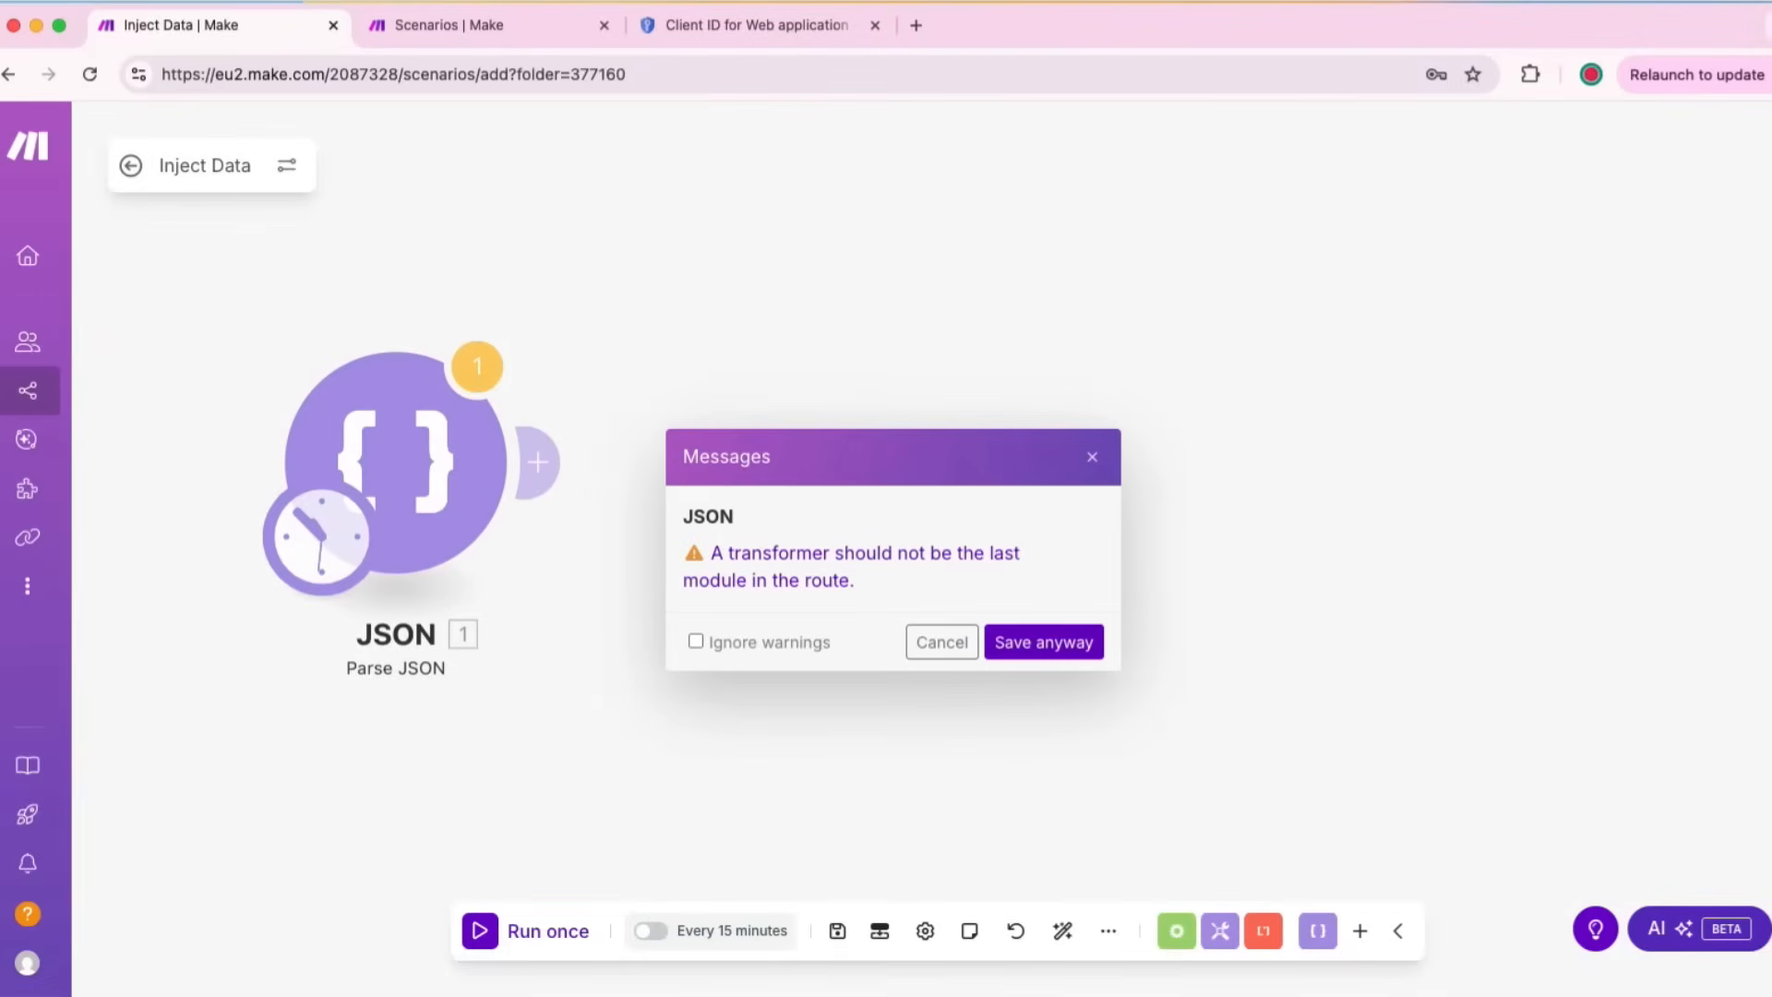
click(695, 640)
click(1043, 641)
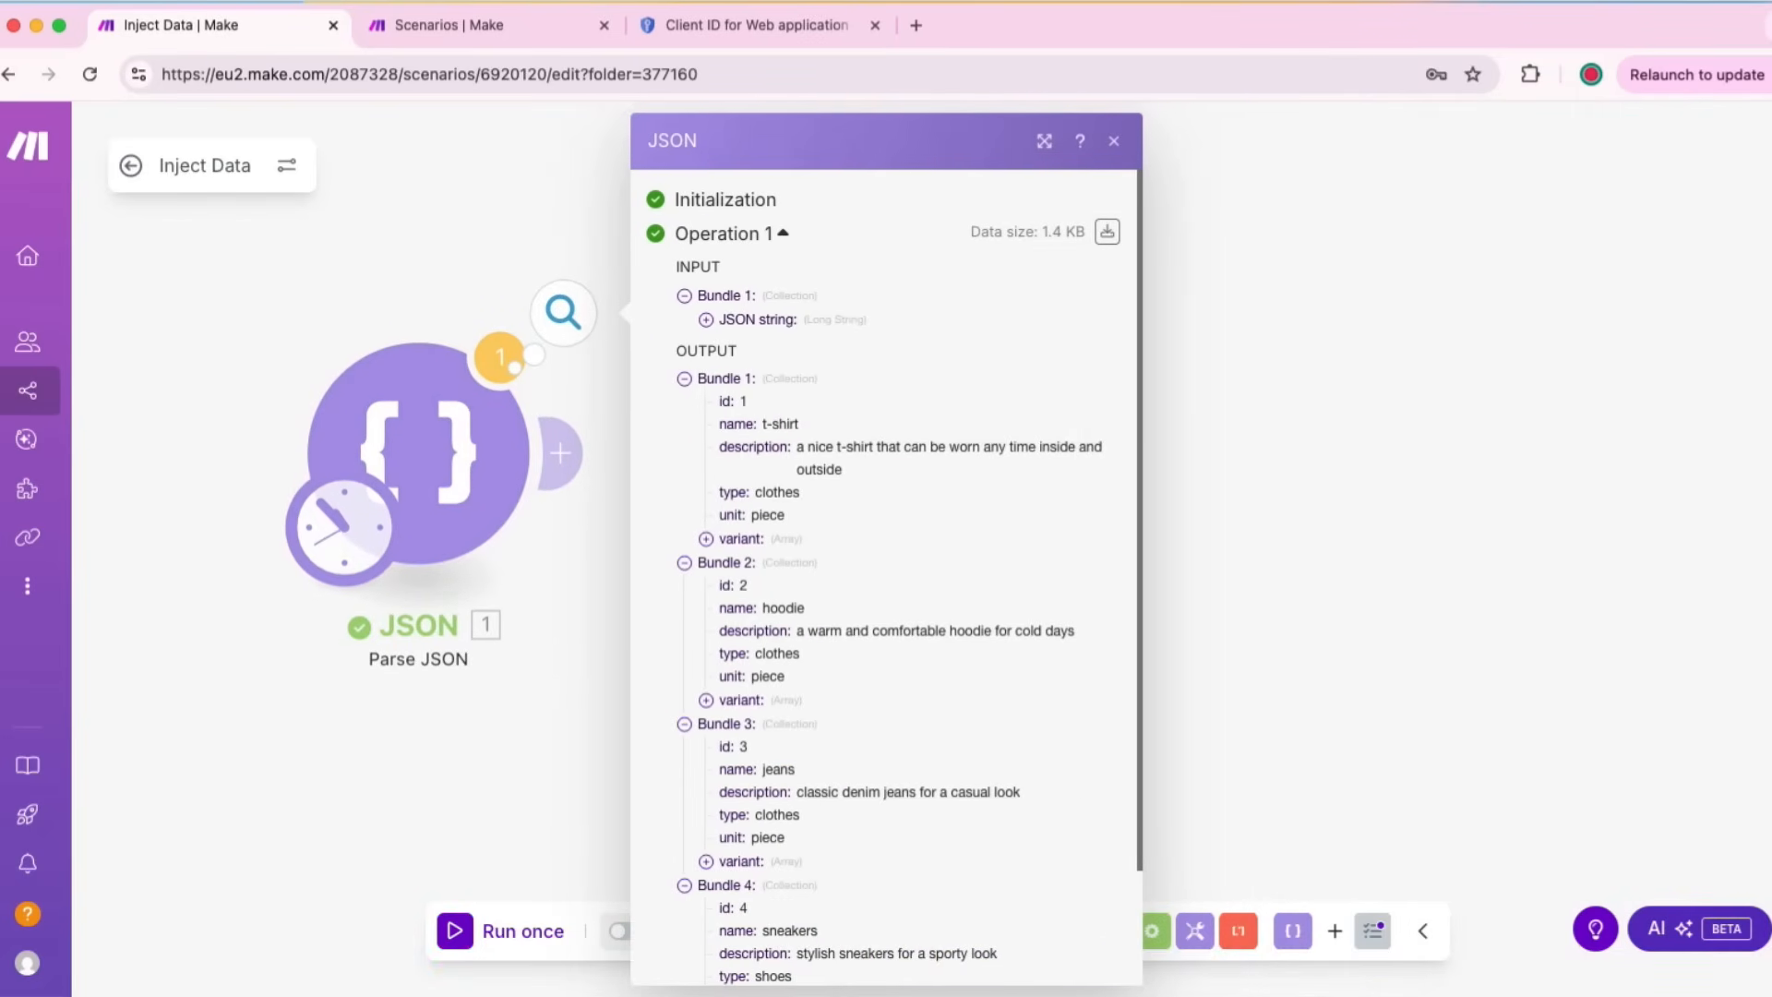
Step: Examine the Parse JSON output bundles, including all three variants of the hoodie, and close the results
scroll(886, 577, down, 2)
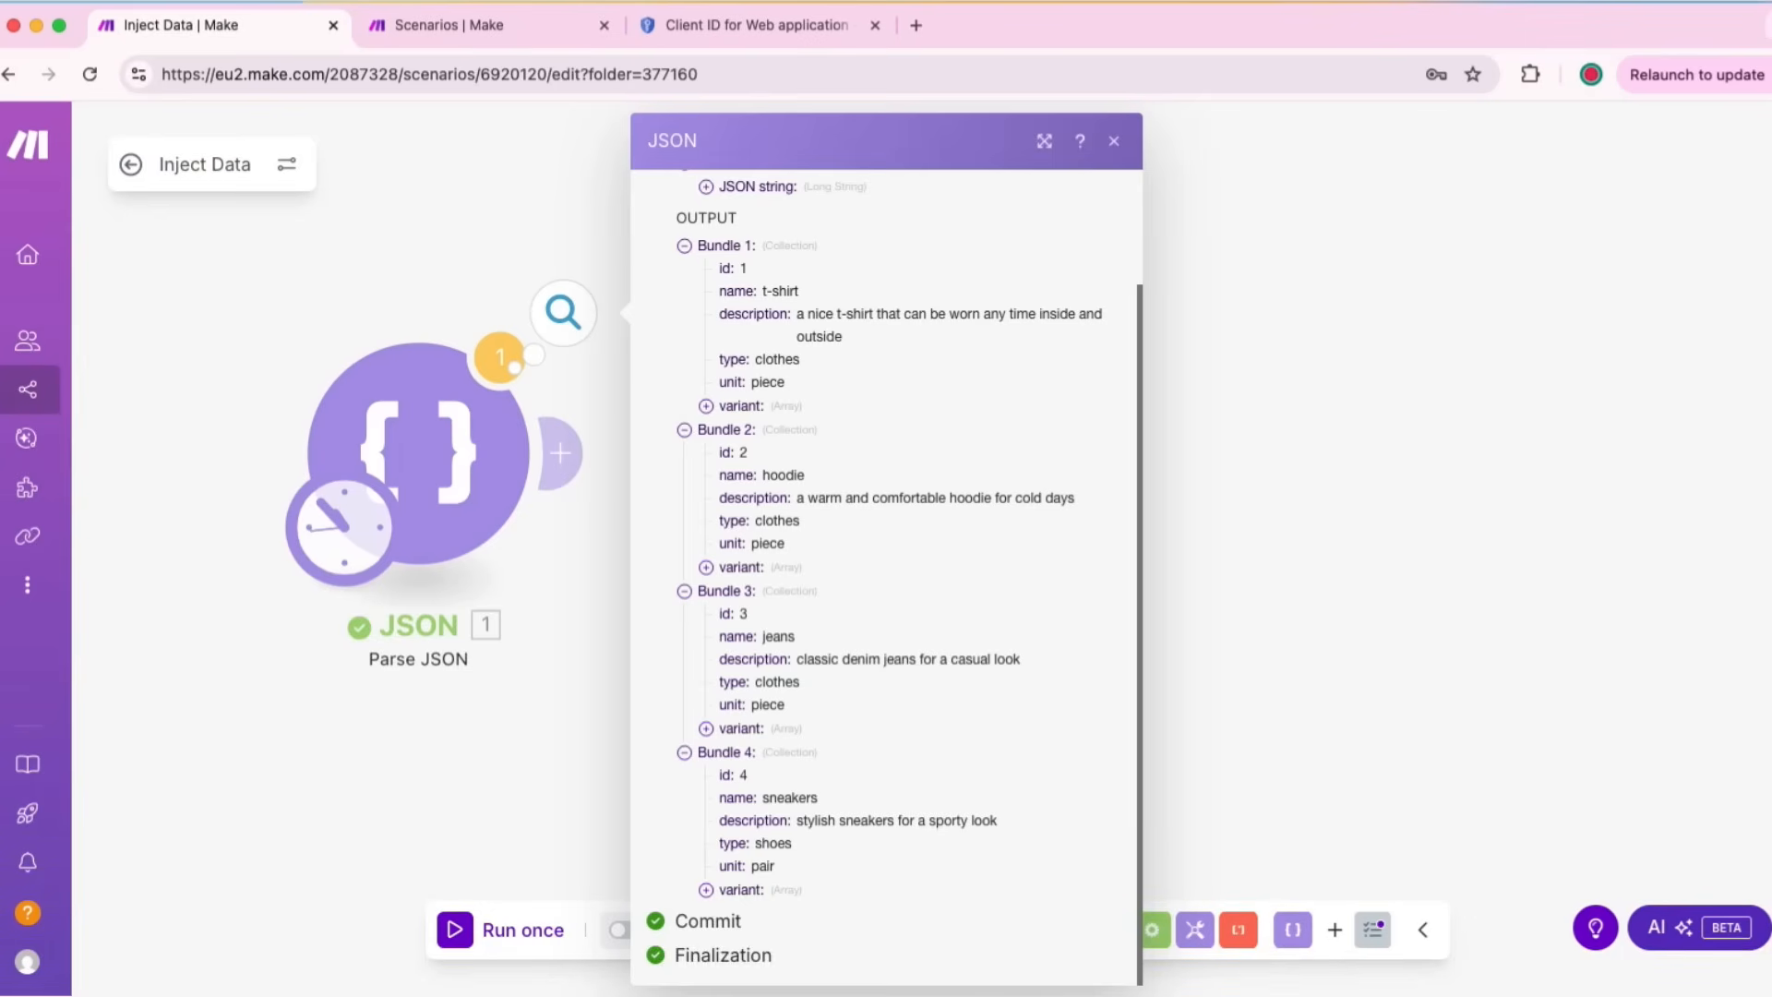
click(706, 567)
click(727, 590)
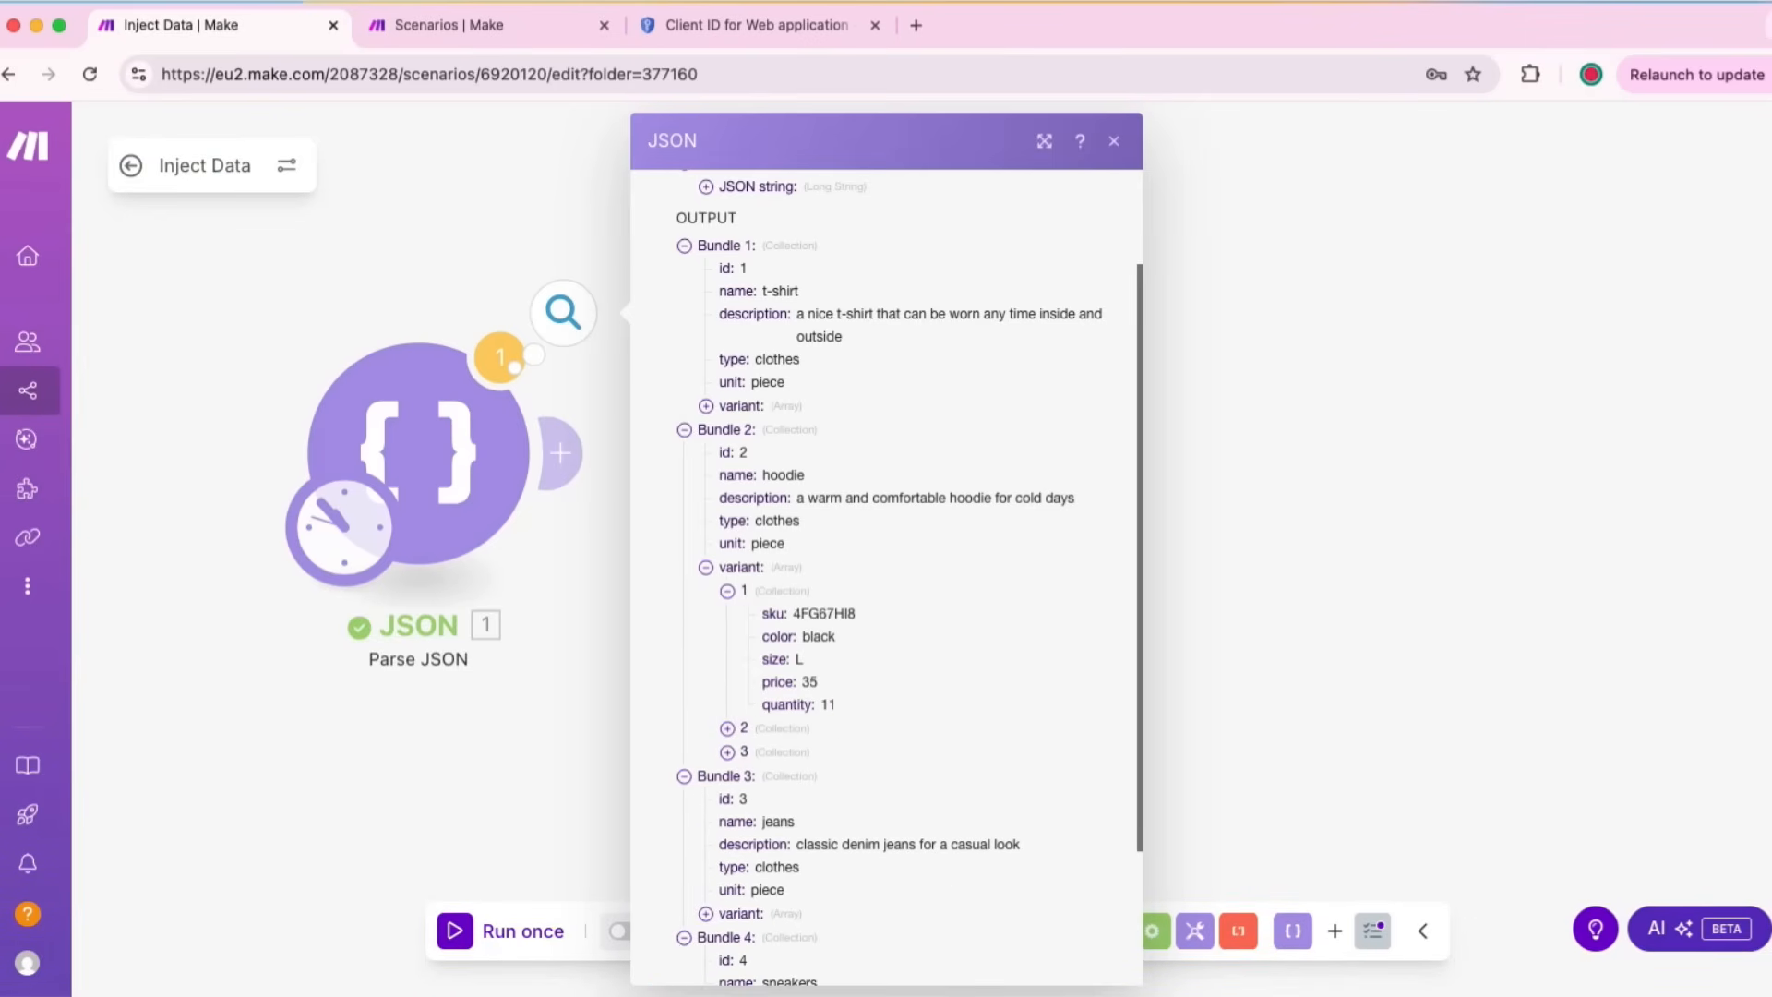
click(727, 728)
scroll(886, 572, down, 1)
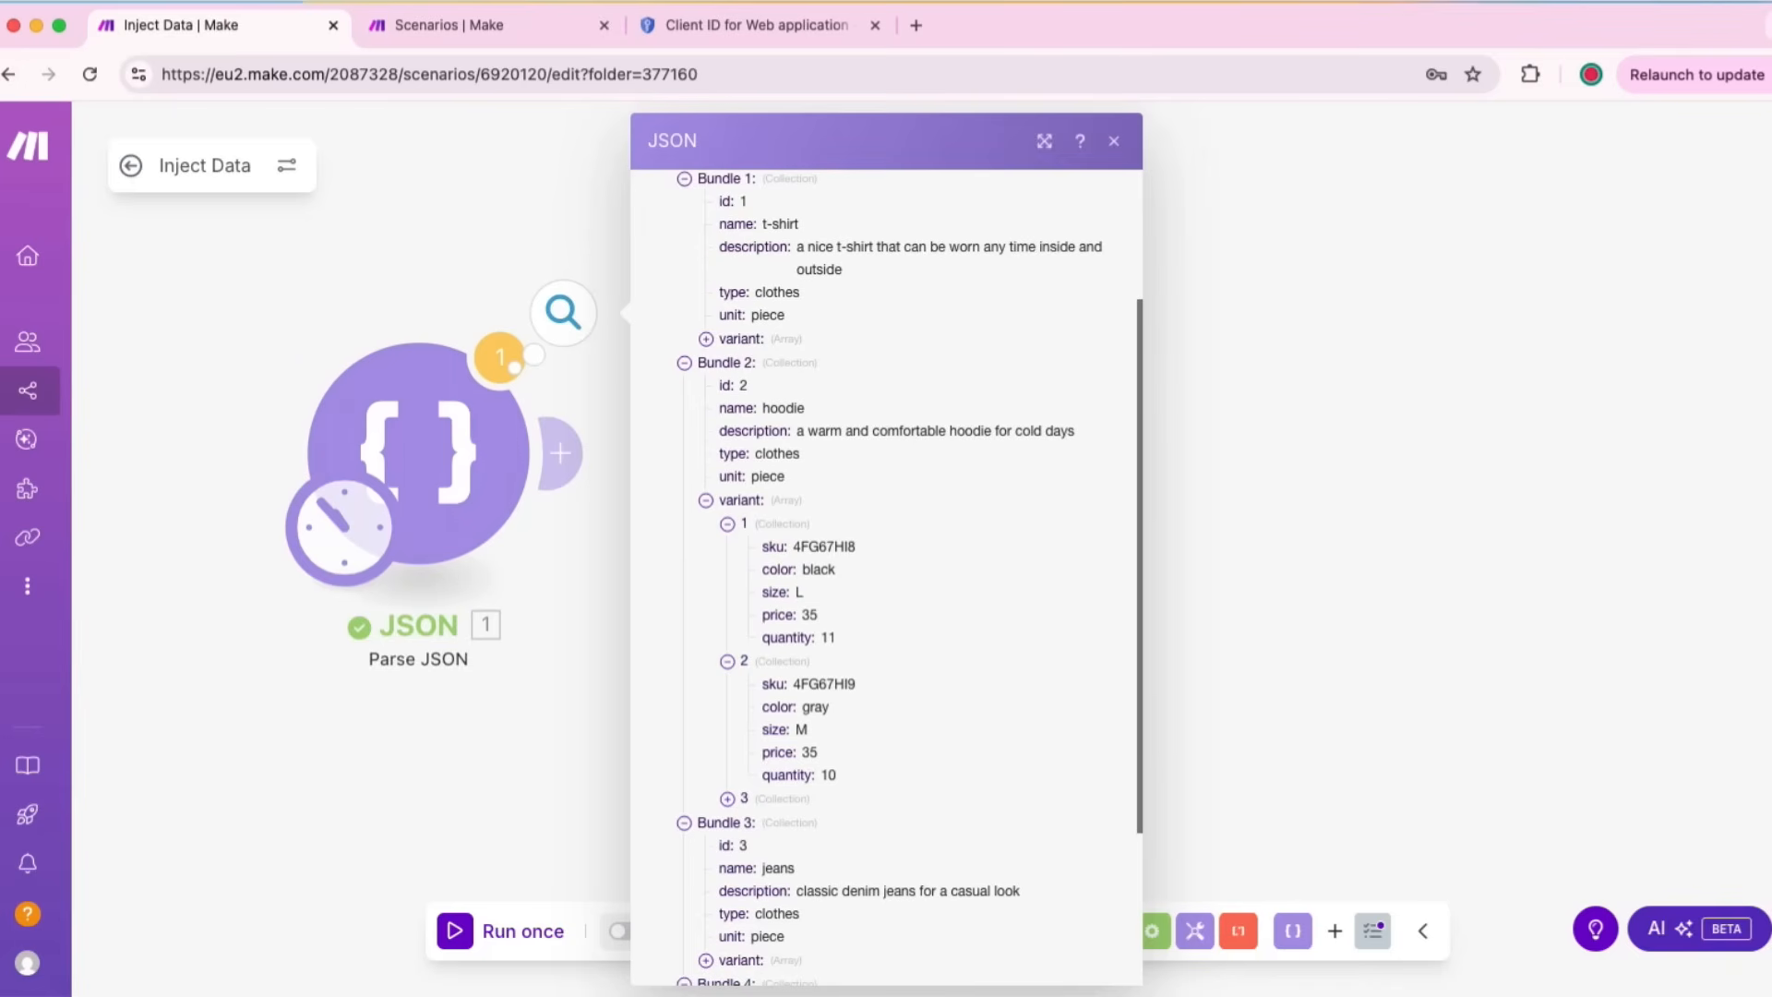
scroll(909, 578, down, 2)
click(727, 666)
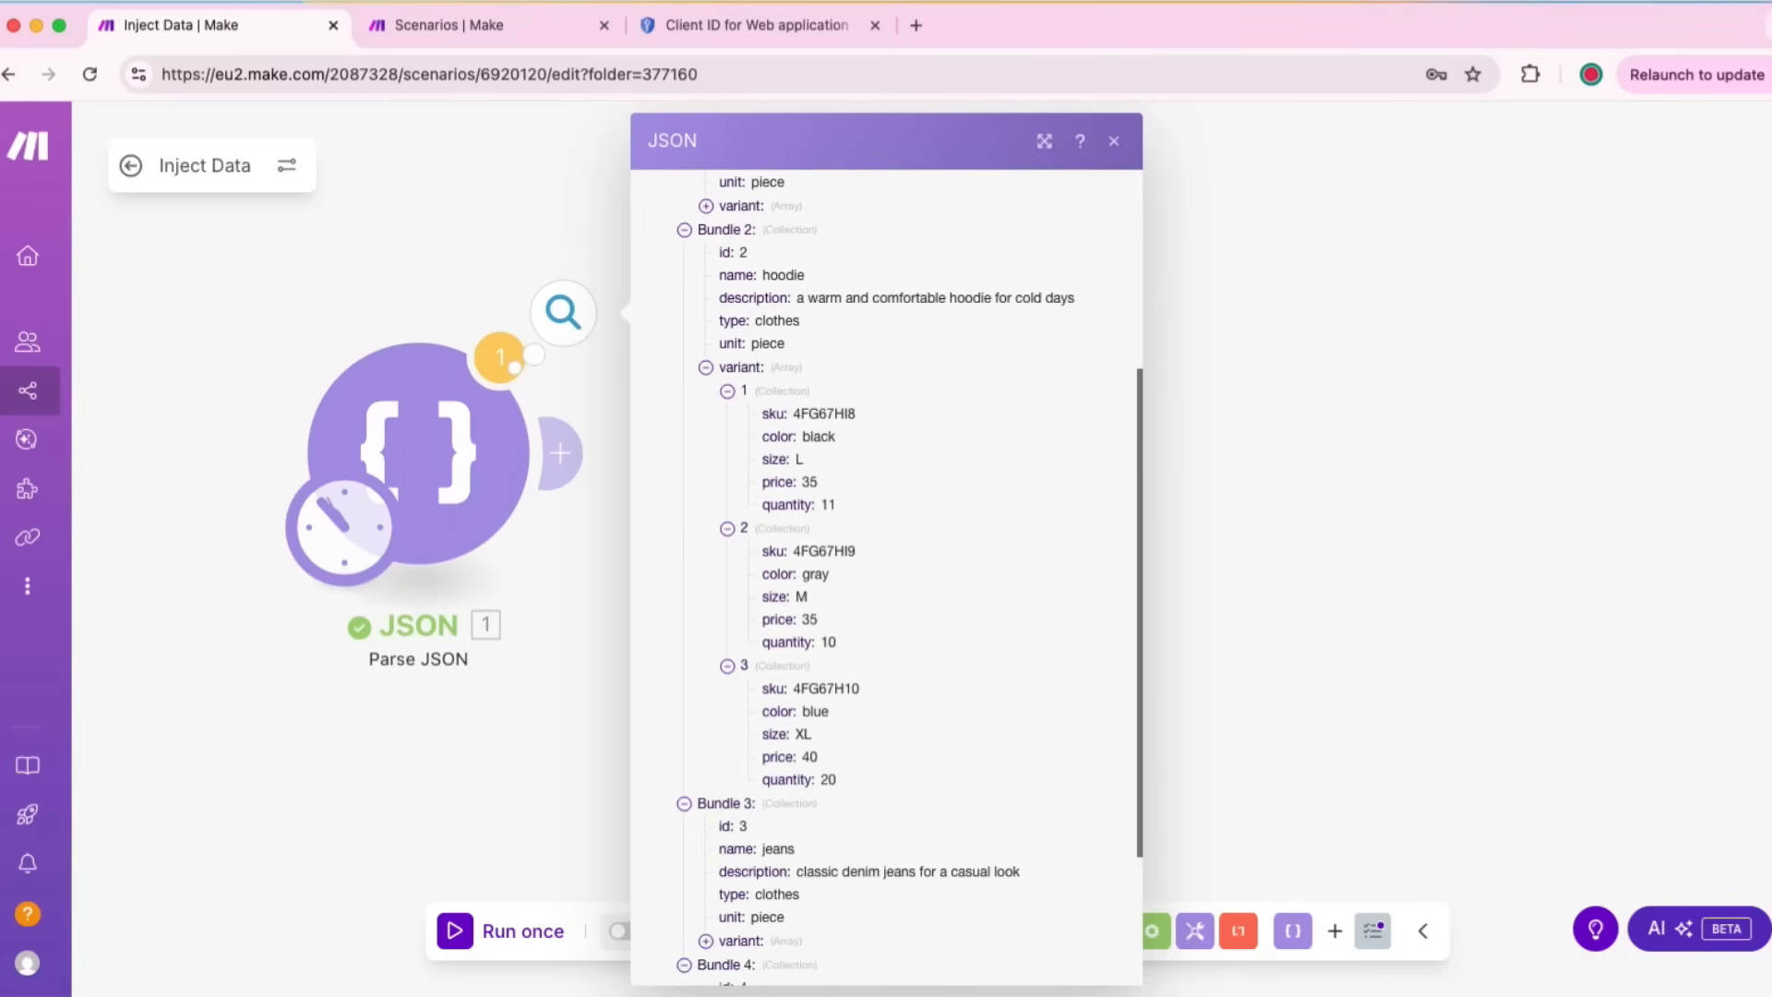
scroll(885, 572, down, 1)
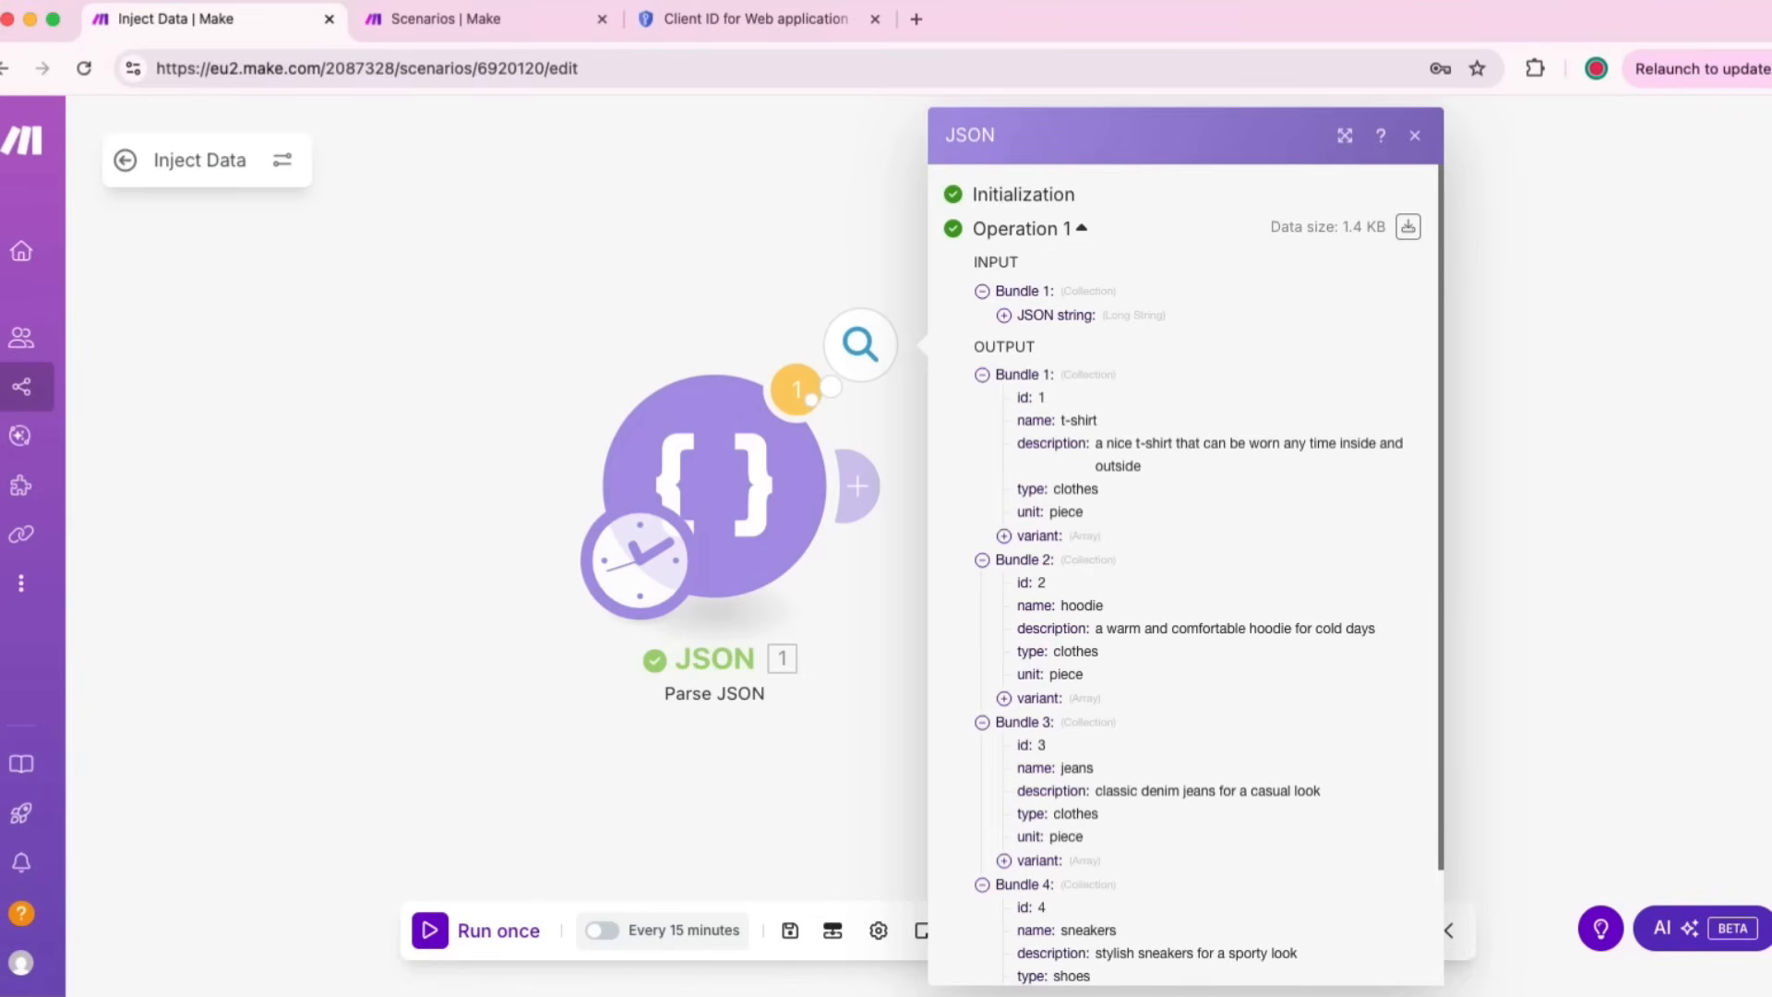
key(Escape)
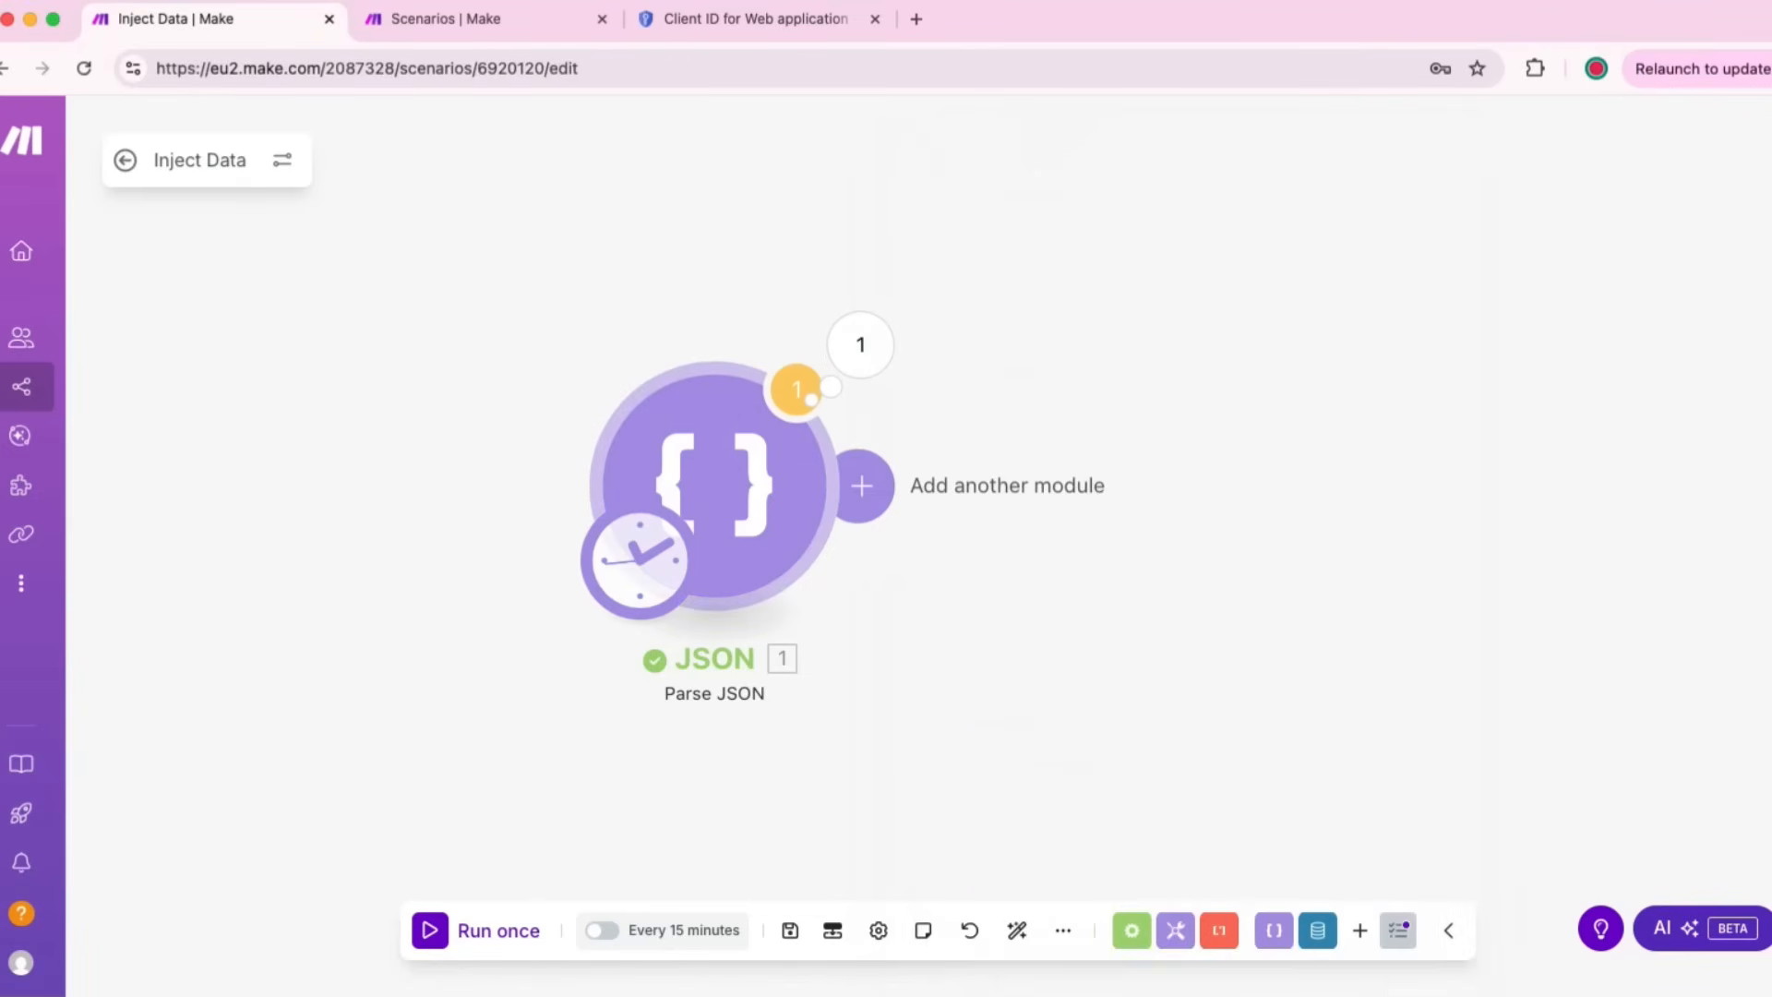
Step: Add a Data store "Add/replace a record" module after Parse JSON and select the Inventory Data Store
click(861, 485)
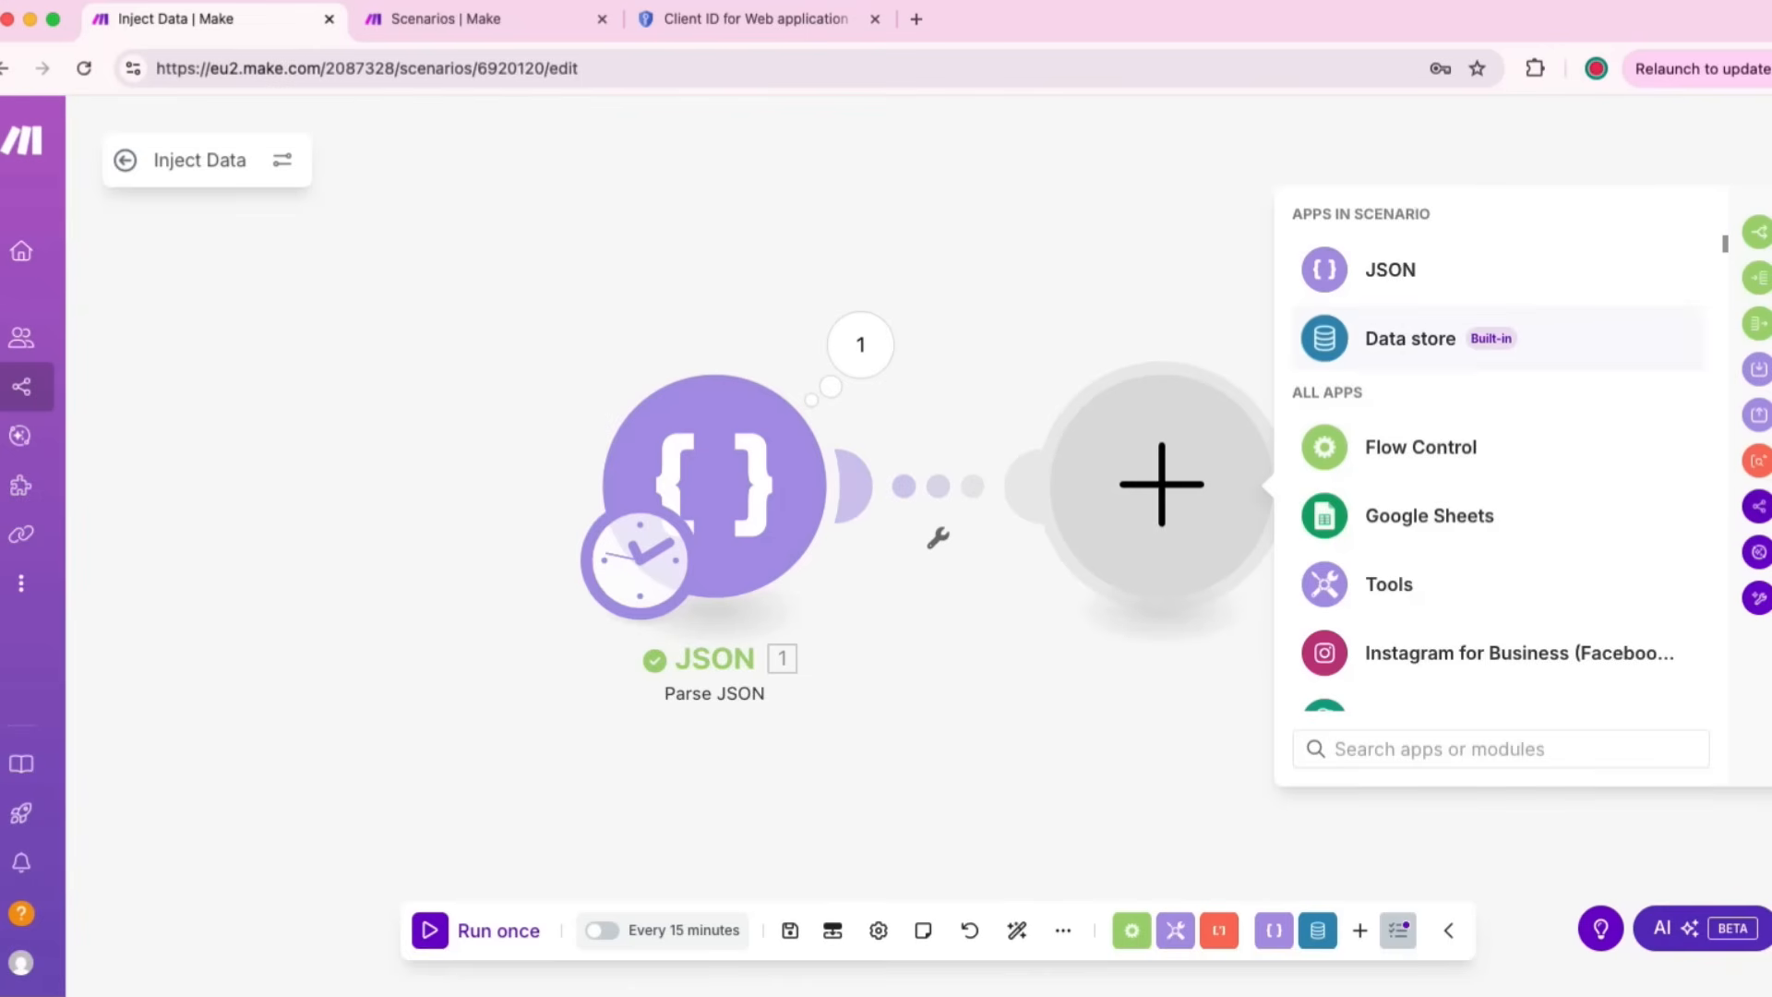
click(1404, 336)
click(1437, 468)
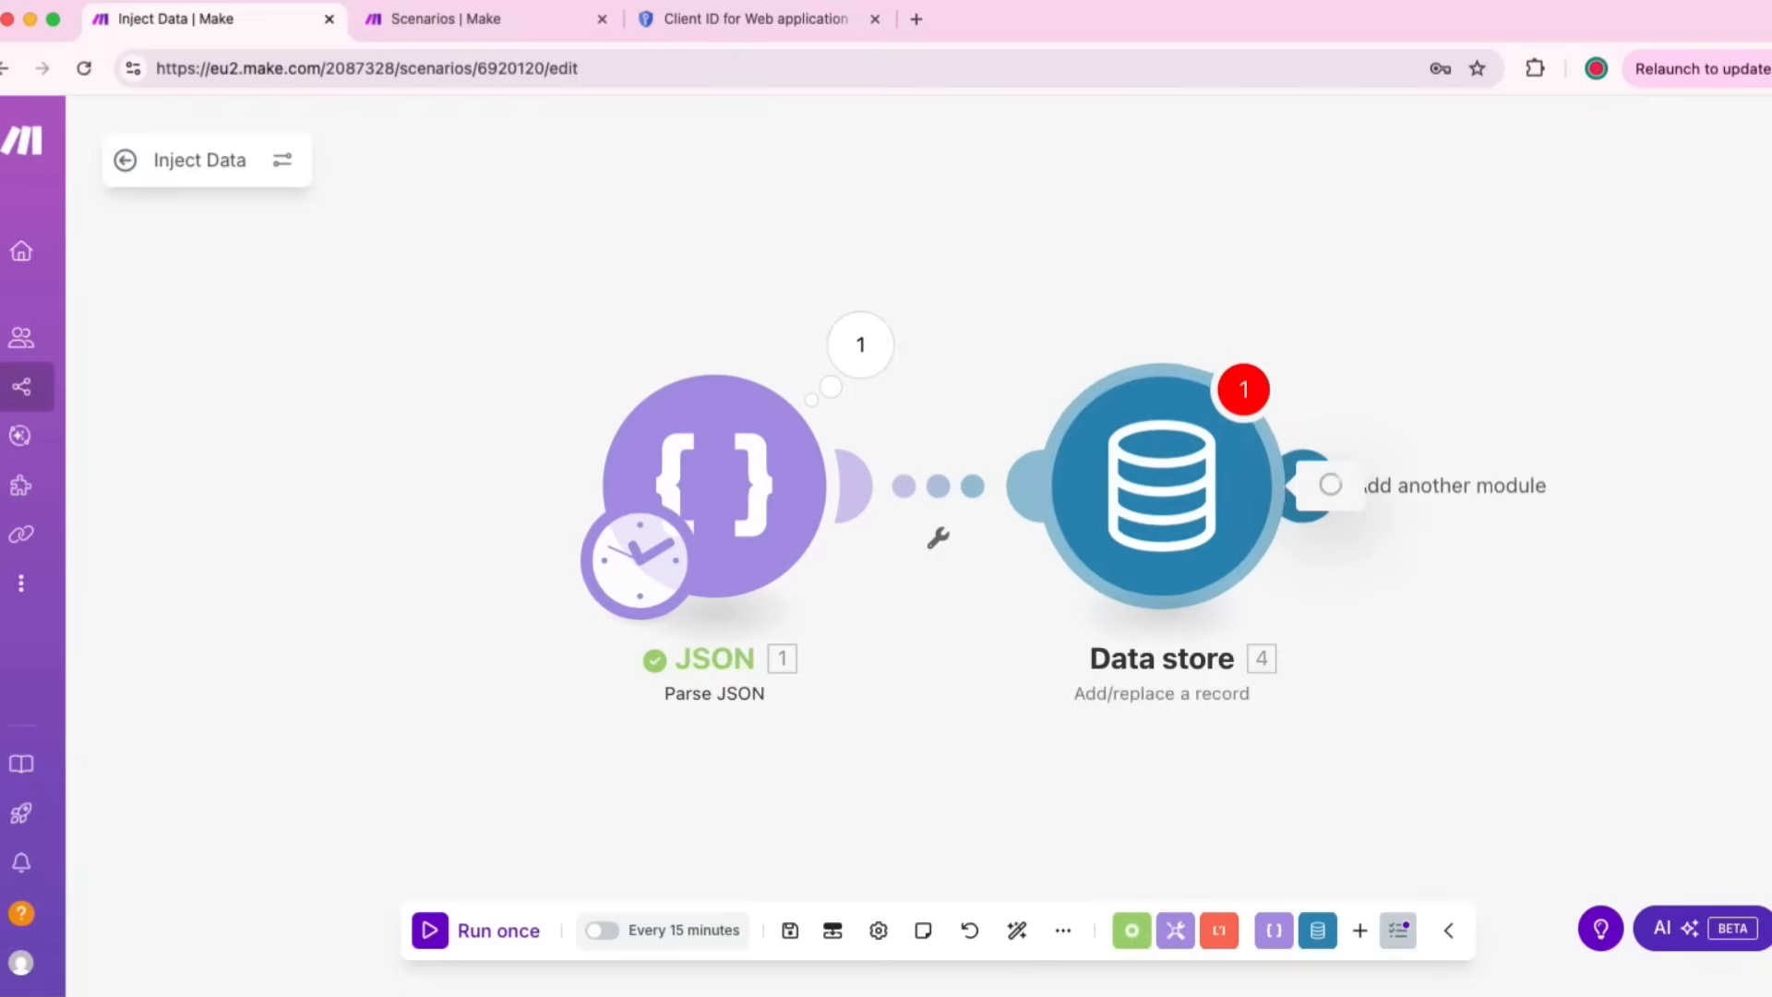
click(1497, 502)
click(1463, 542)
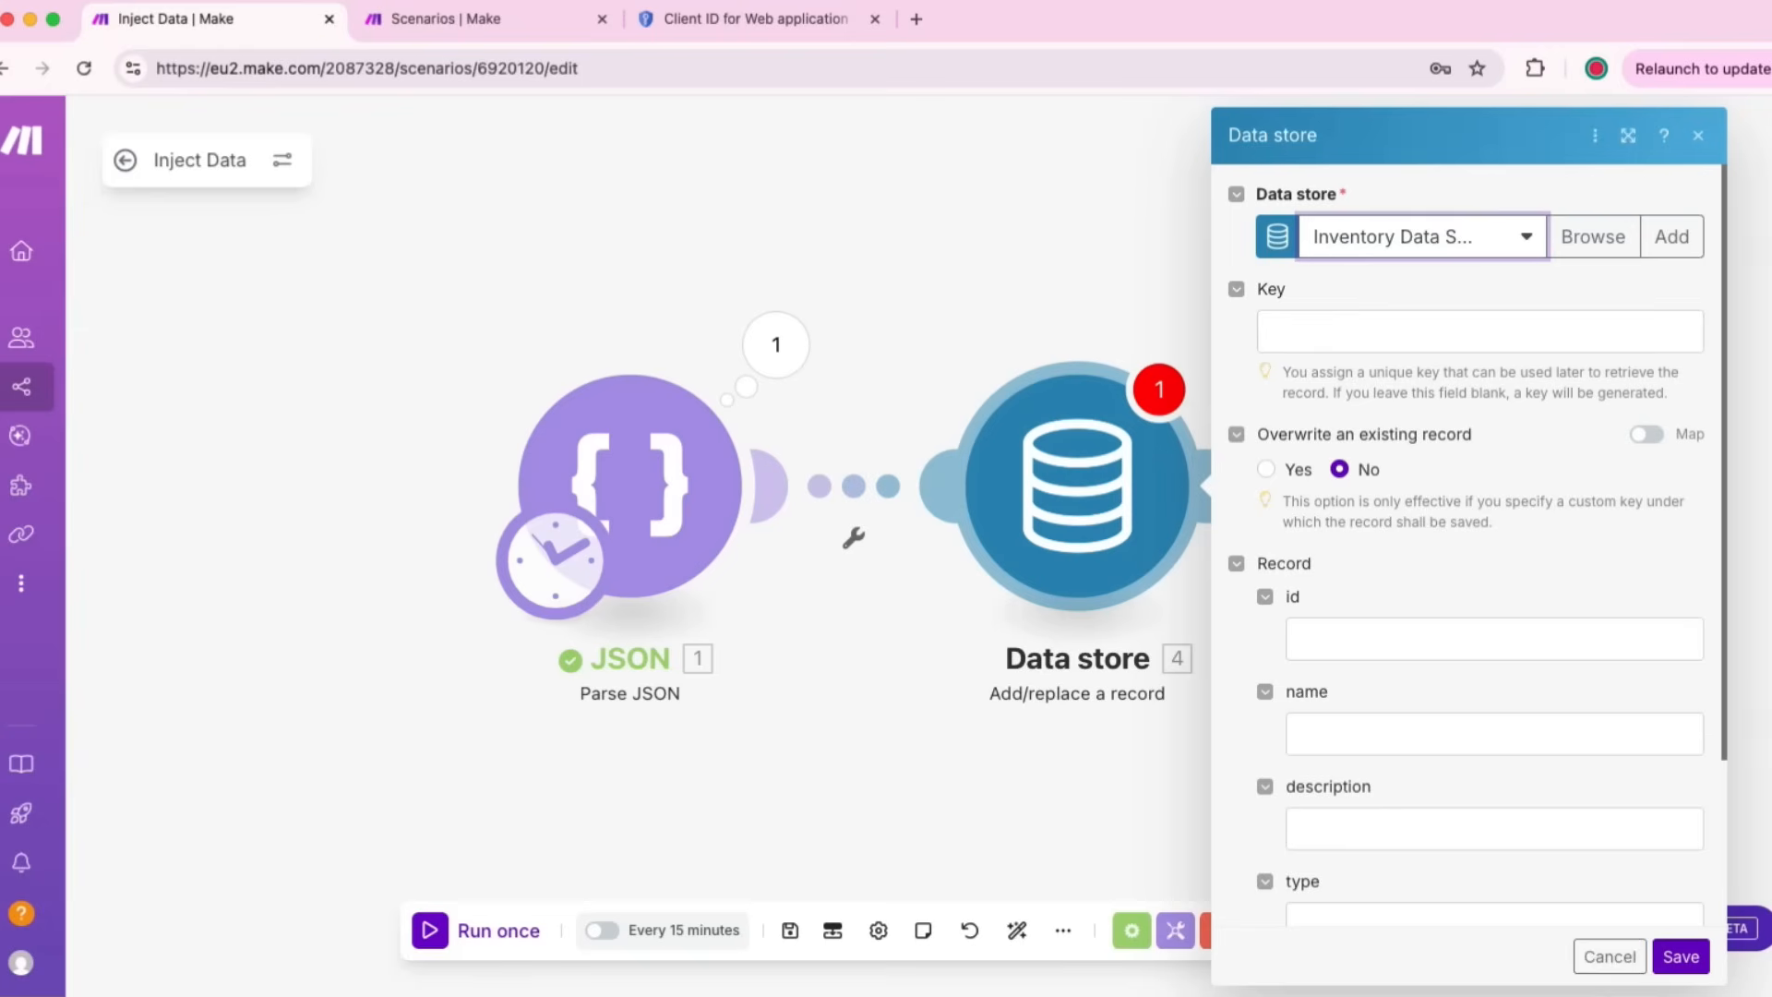
Step: Map the record key to the JSON id and set overwriting an existing record to Yes
click(1477, 330)
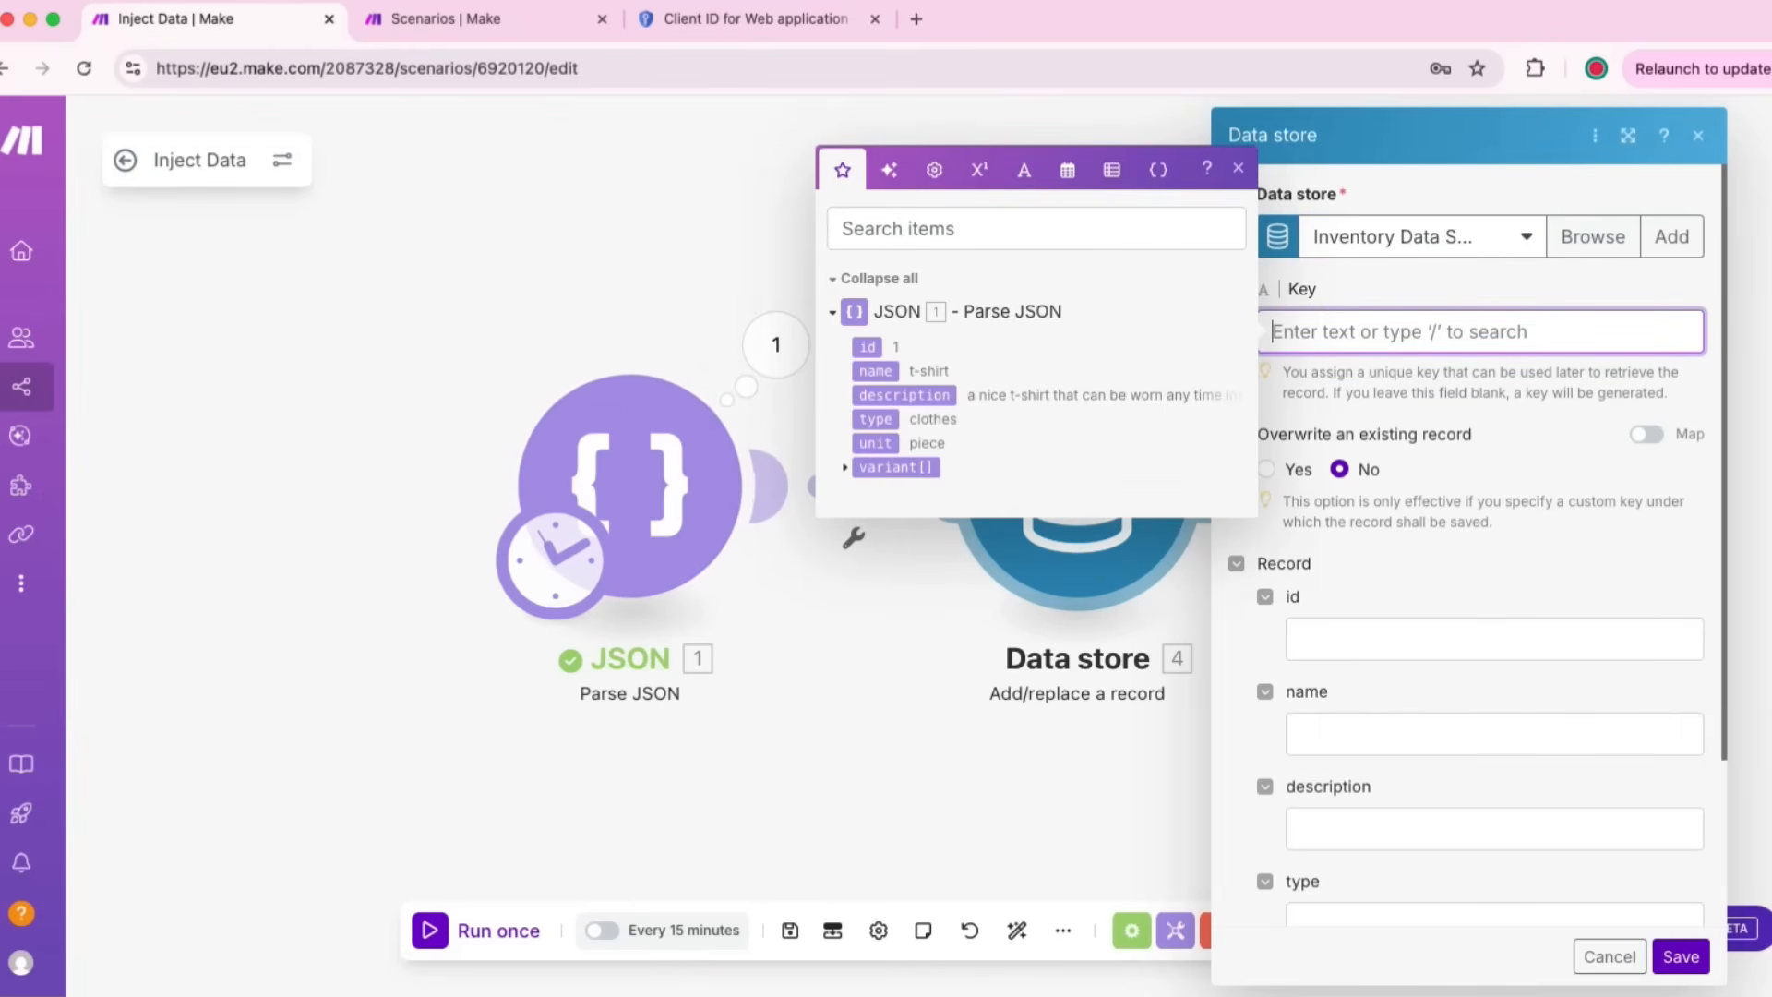
click(867, 346)
click(1522, 452)
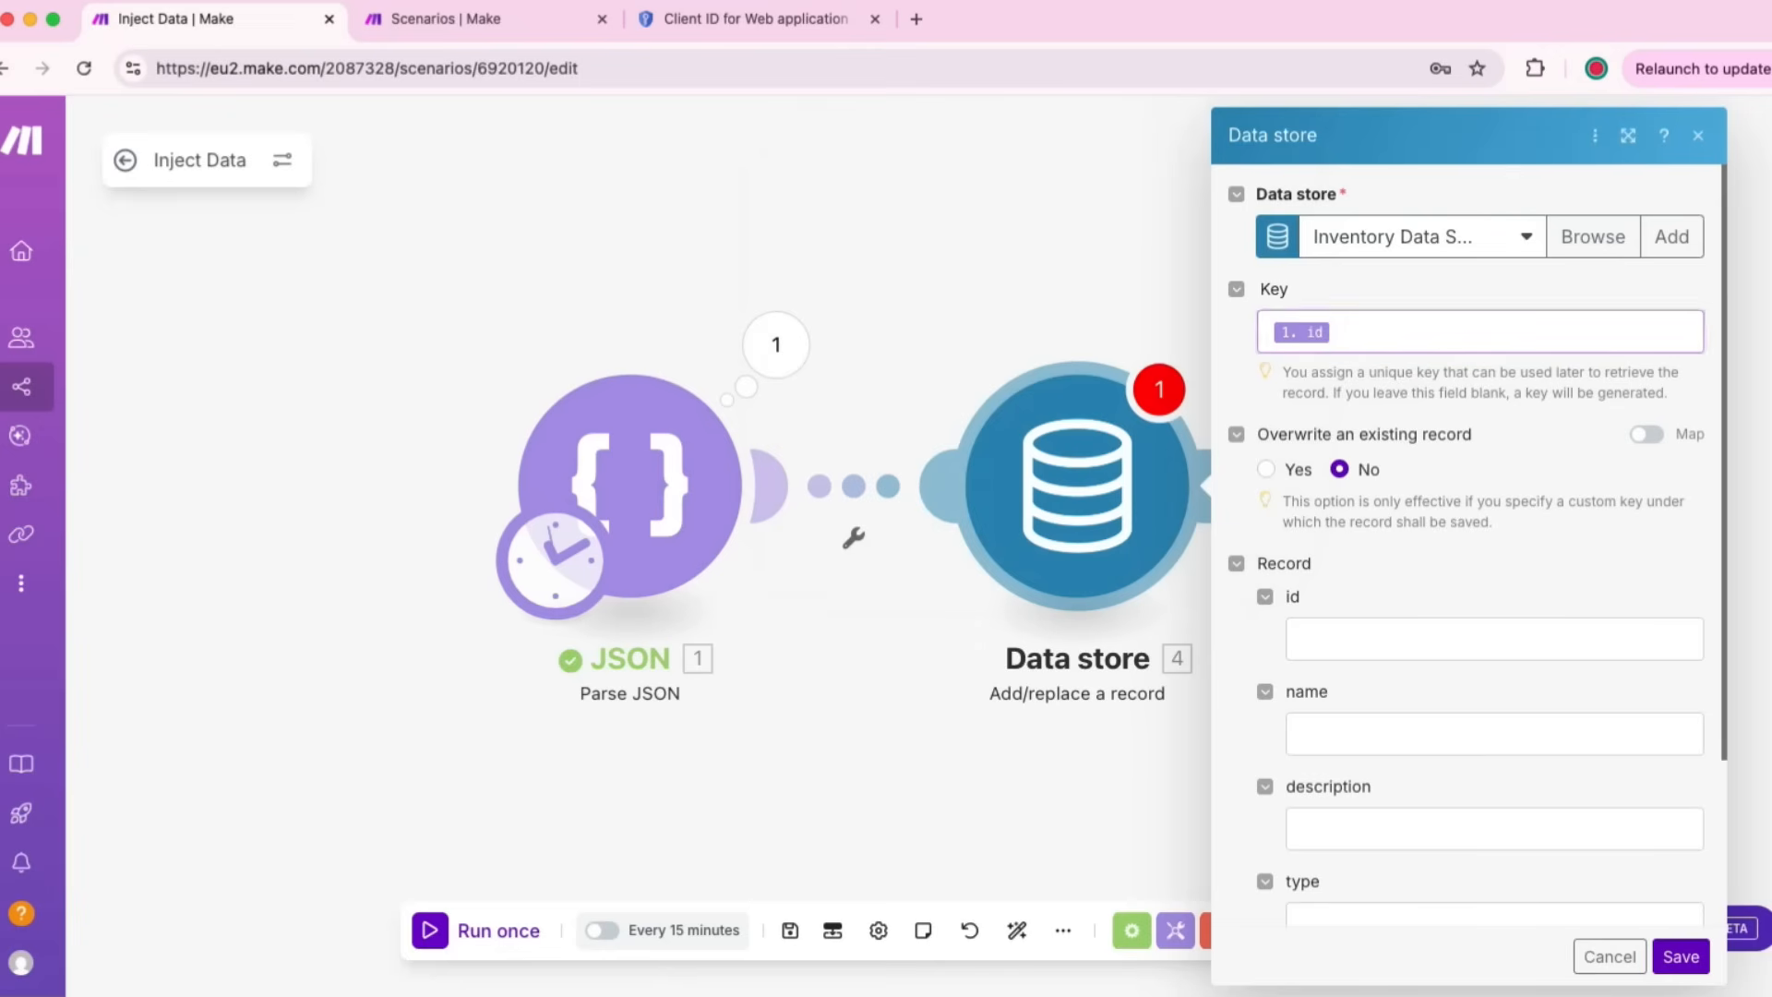
click(1266, 468)
Step: Map the record's id, name and description fields to the matching Parse JSON values
scroll(1476, 553, down, 3)
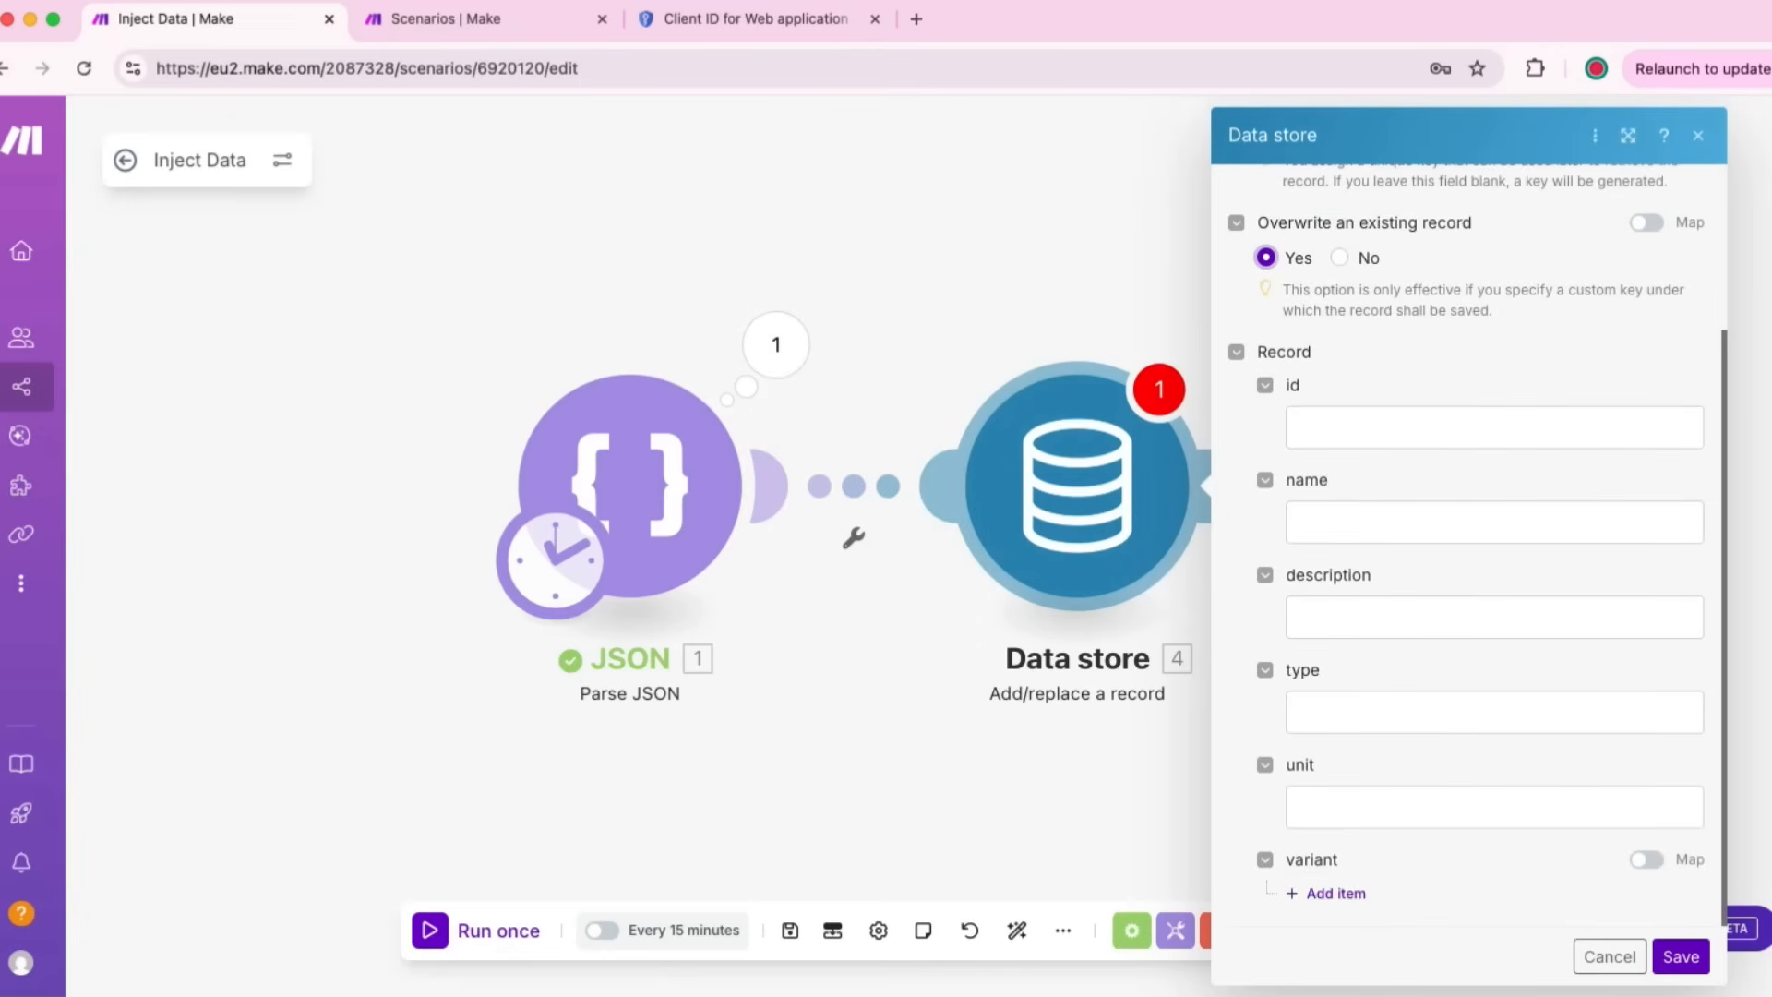
click(1493, 428)
click(895, 443)
click(1493, 522)
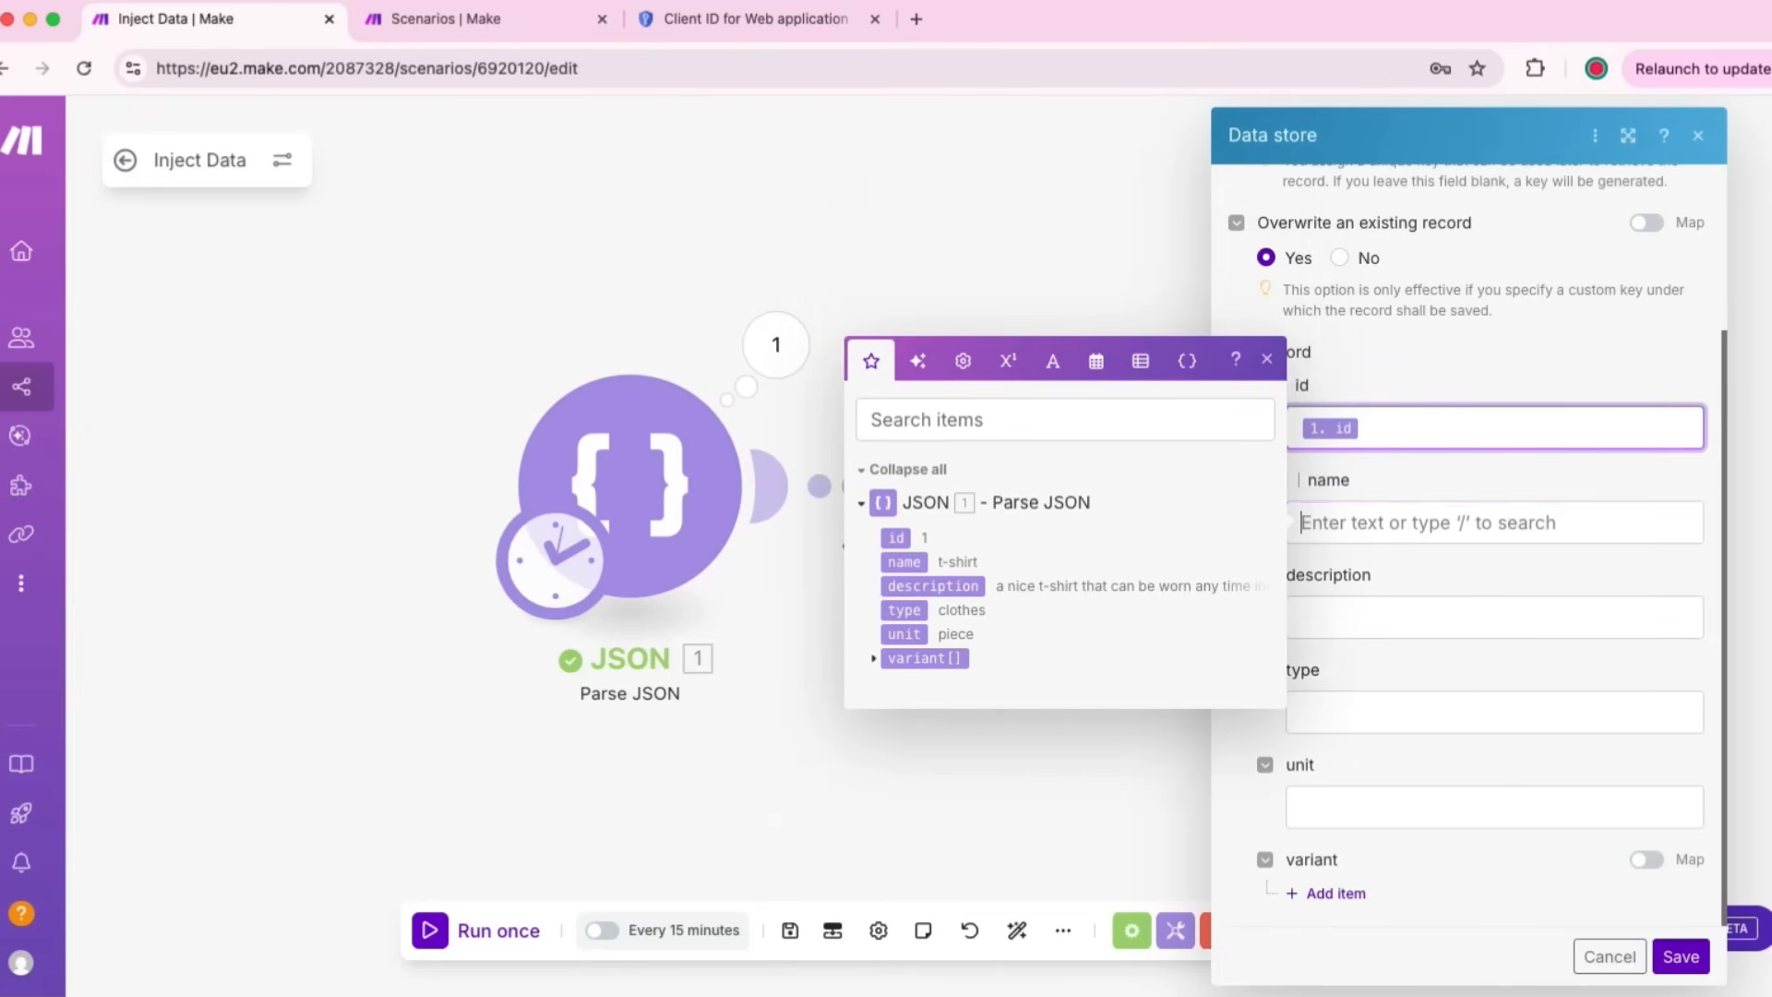
click(904, 562)
click(1493, 617)
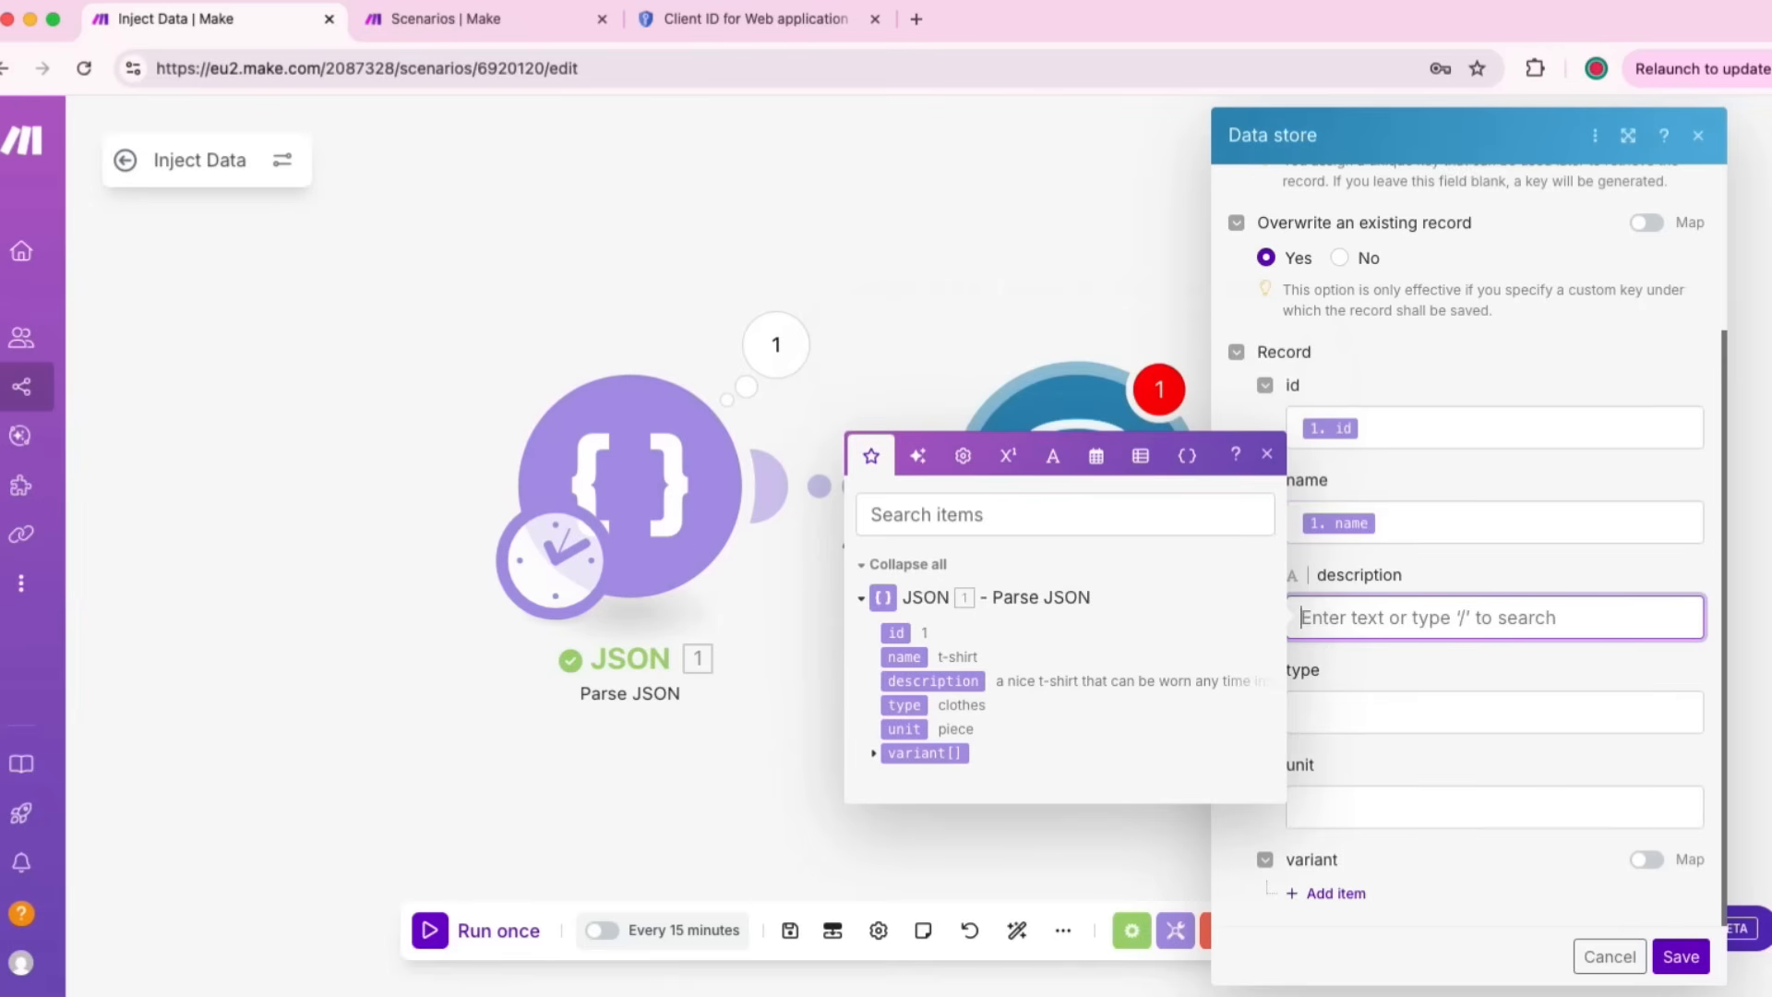
click(932, 681)
Step: Map the record's type and unit fields to the matching Parse JSON values
click(1493, 712)
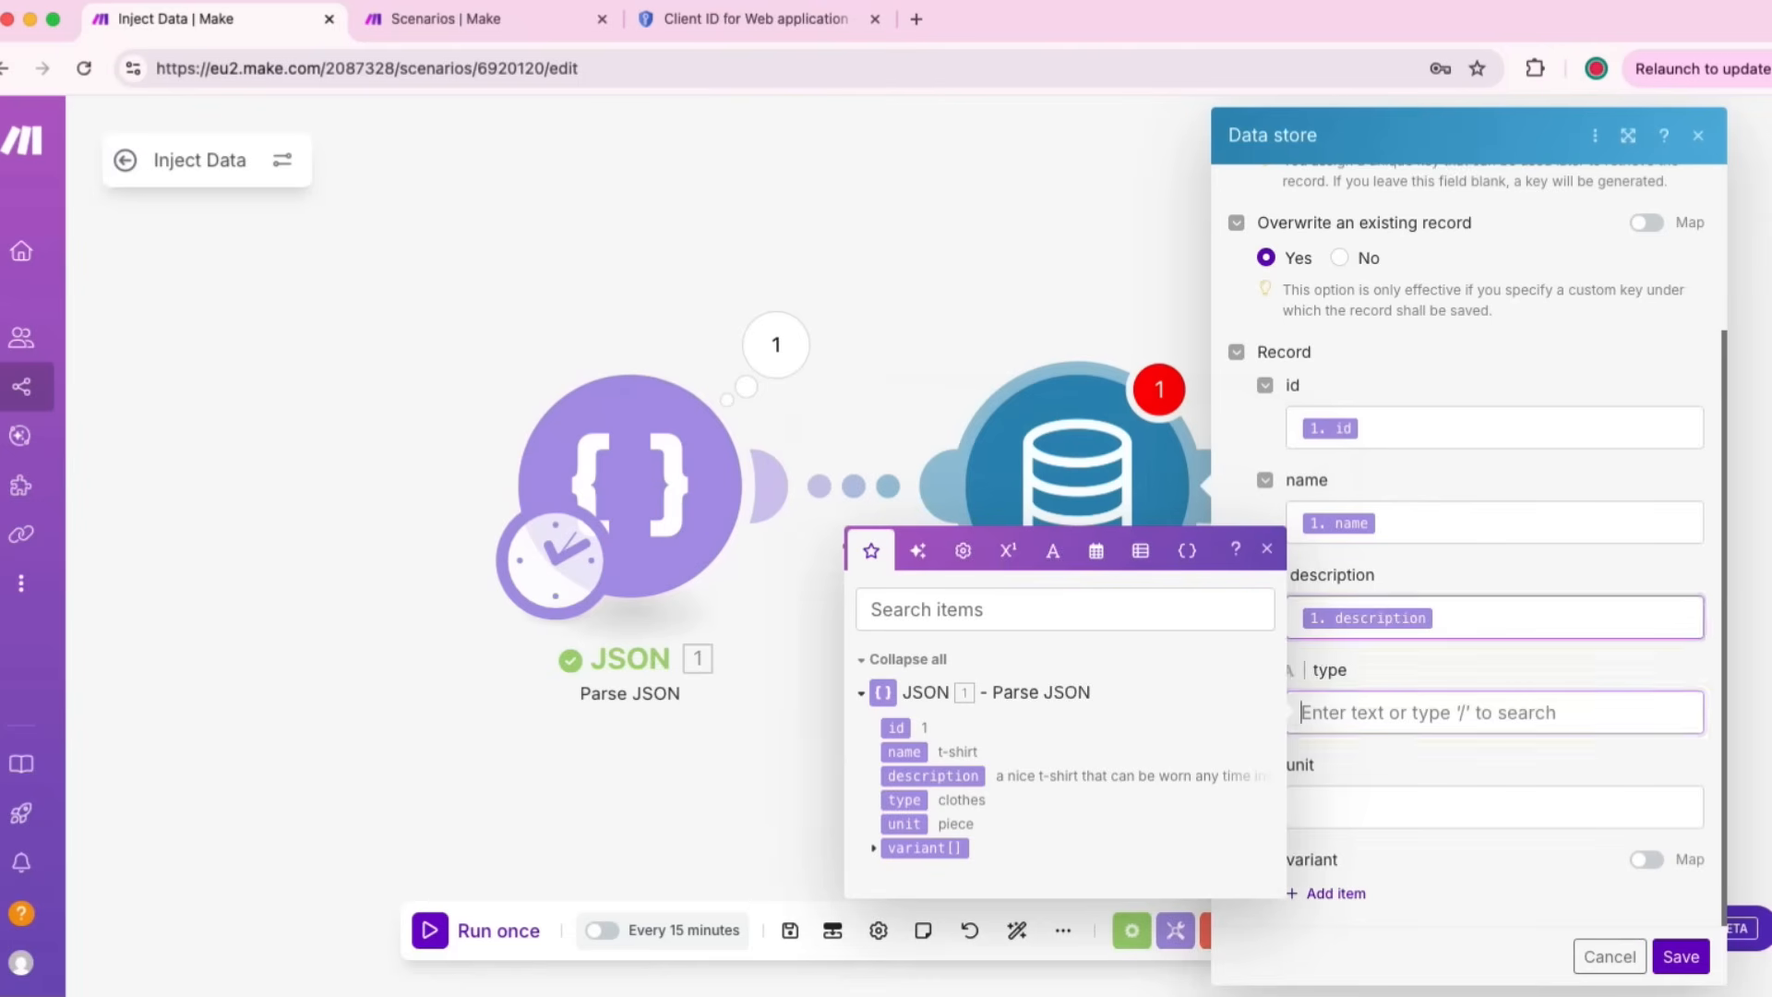
click(904, 799)
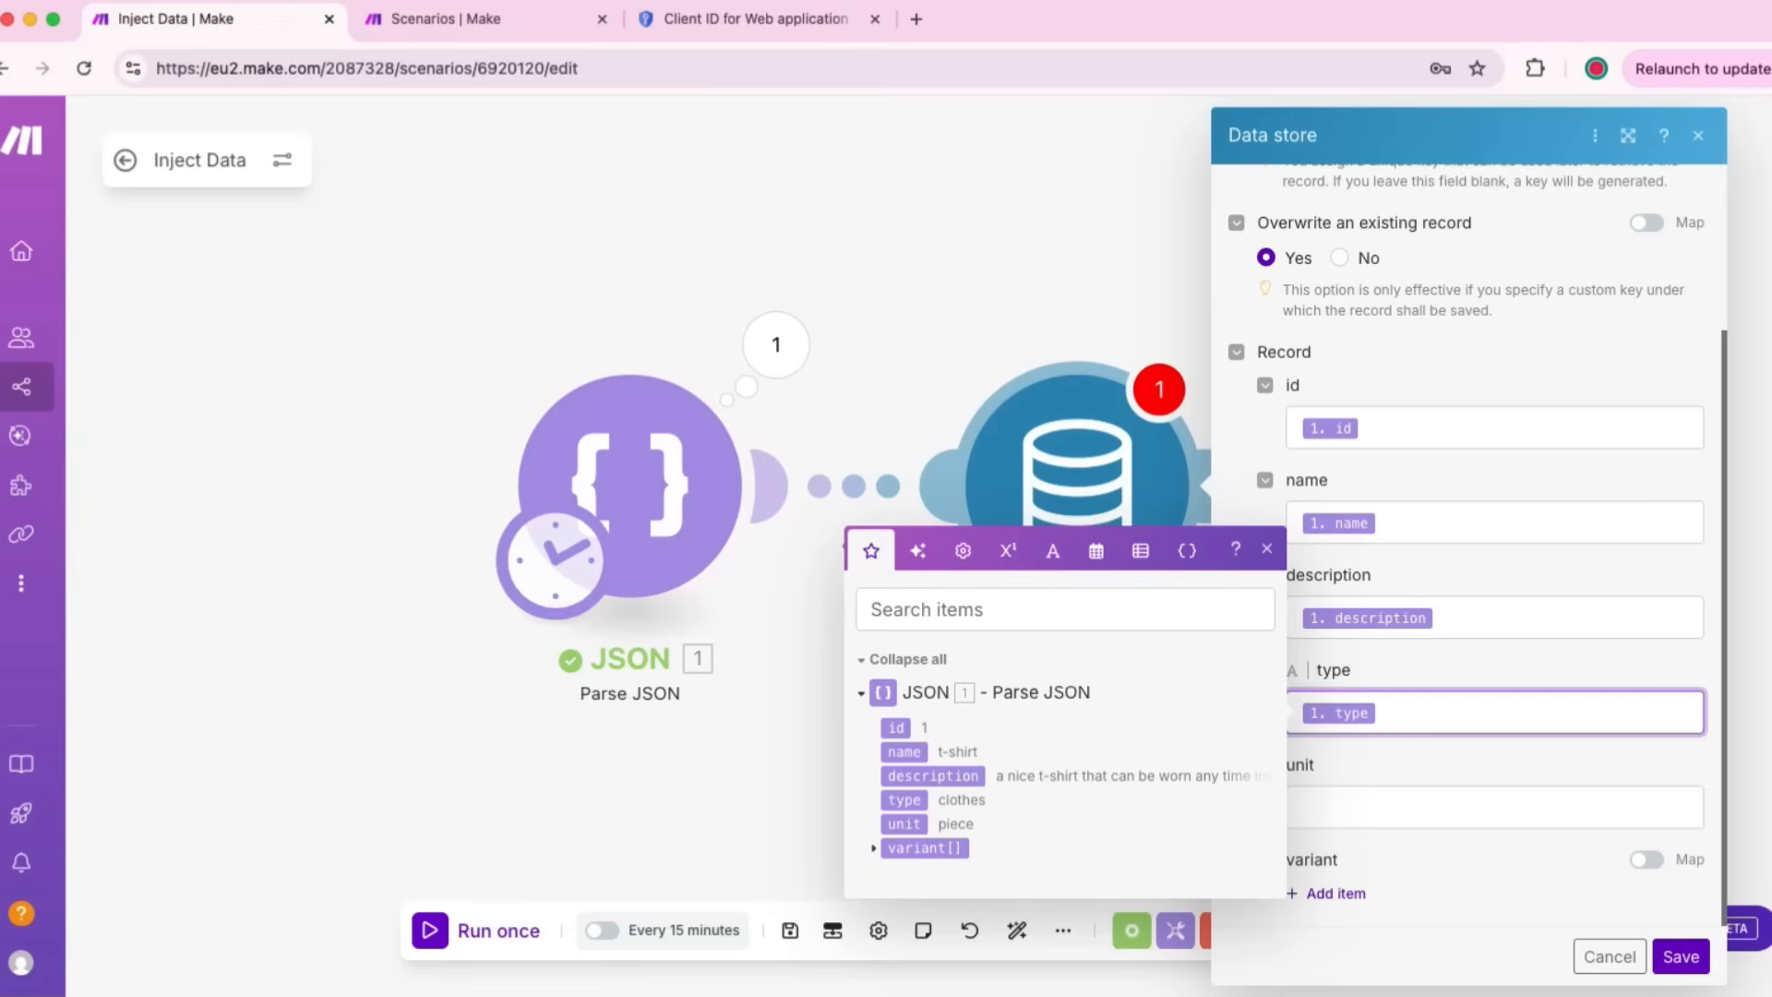
click(1493, 807)
click(904, 910)
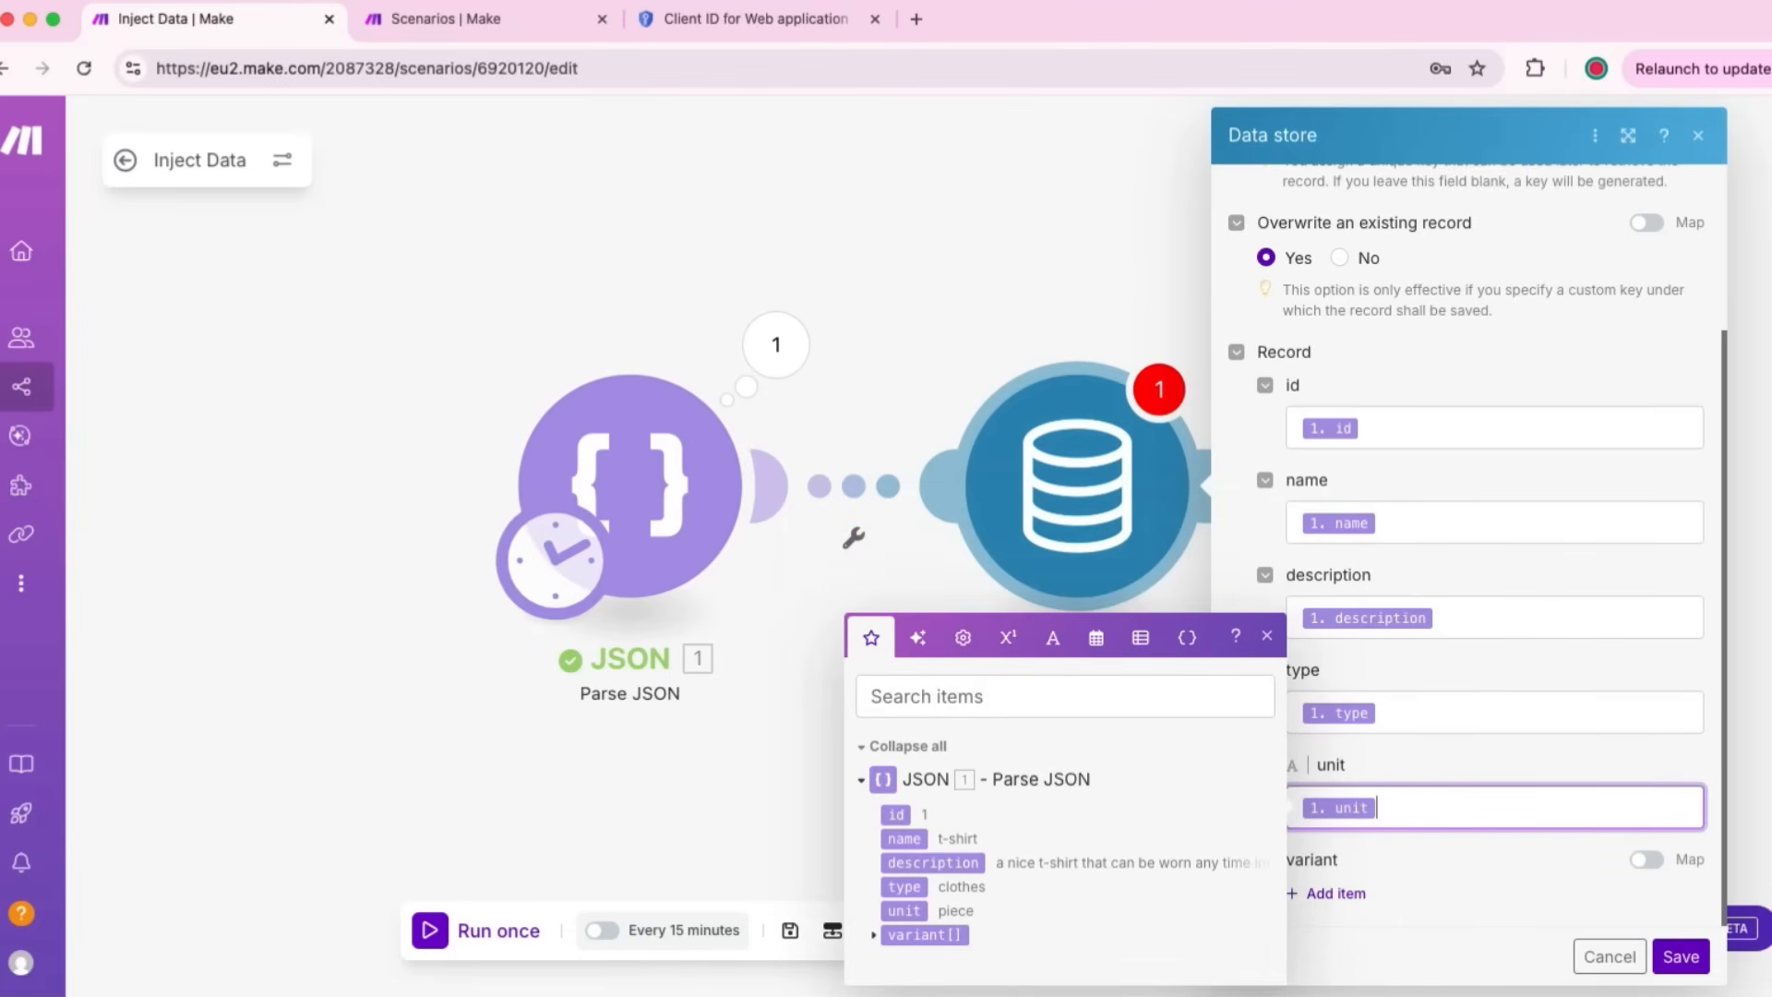
click(1266, 636)
Step: Enable mapping for the variant field, map it to the JSON variant[] array, and save the module settings
click(1646, 860)
scroll(1493, 830, down, 1)
click(1493, 885)
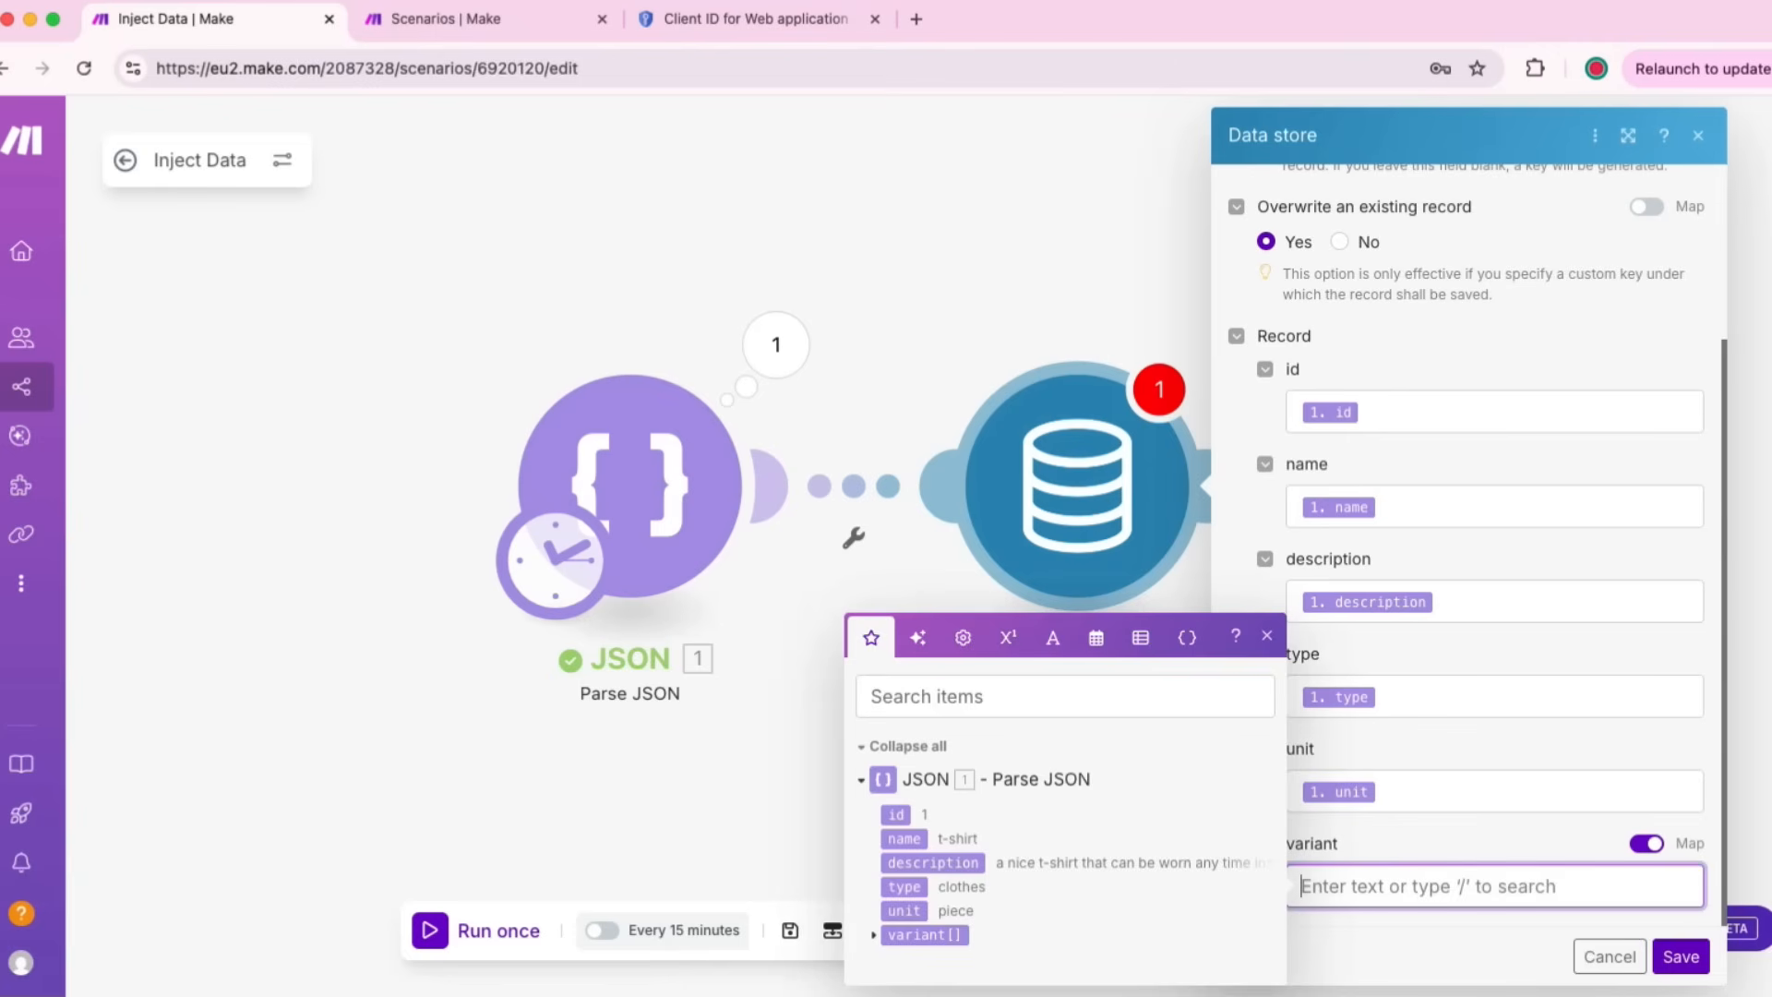
click(925, 934)
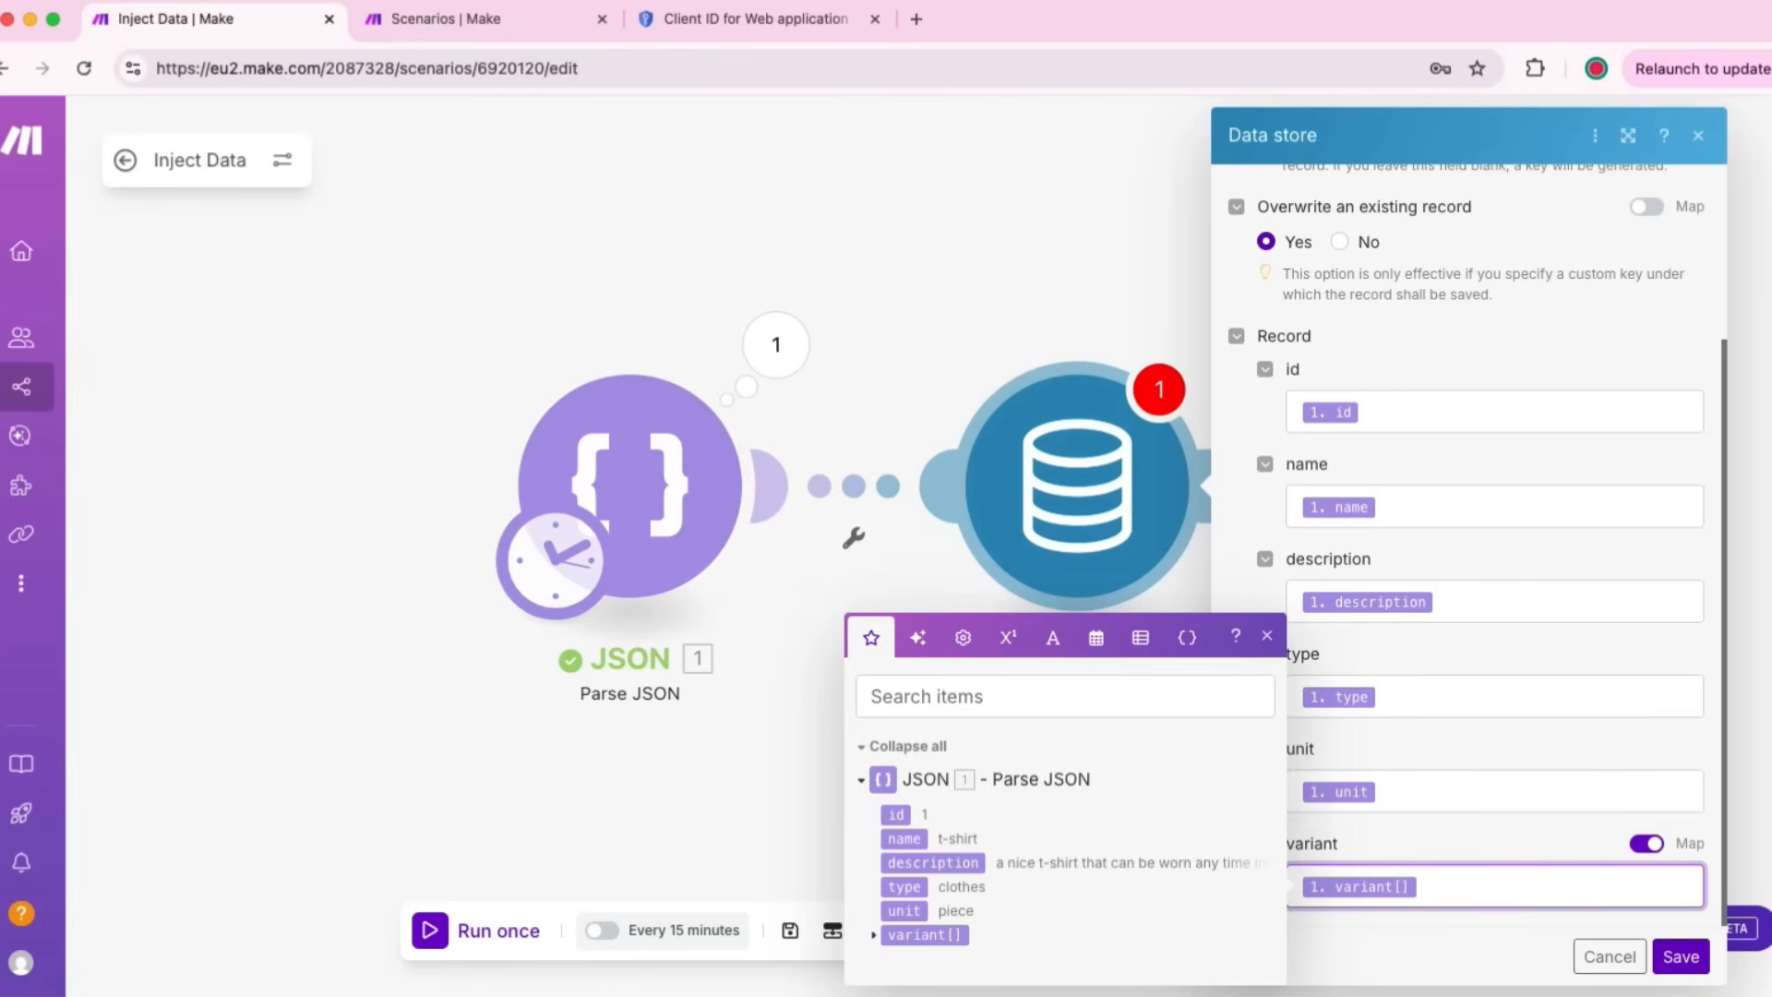
key(Escape)
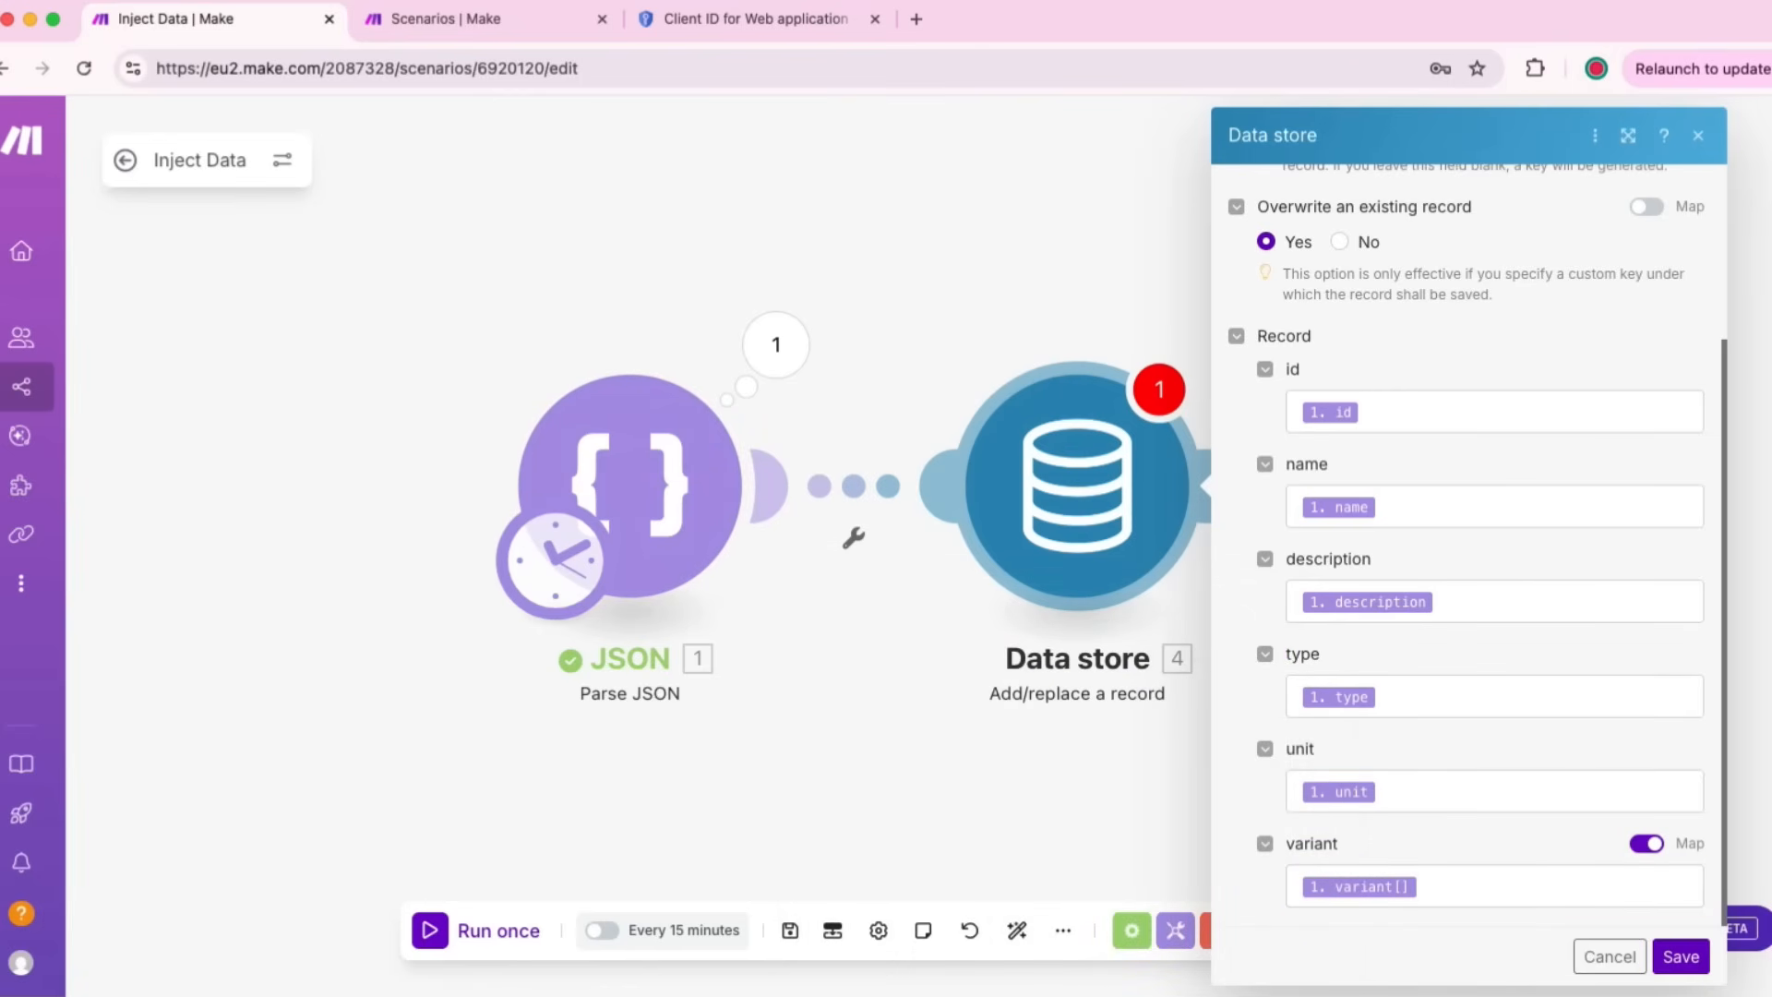
click(1680, 956)
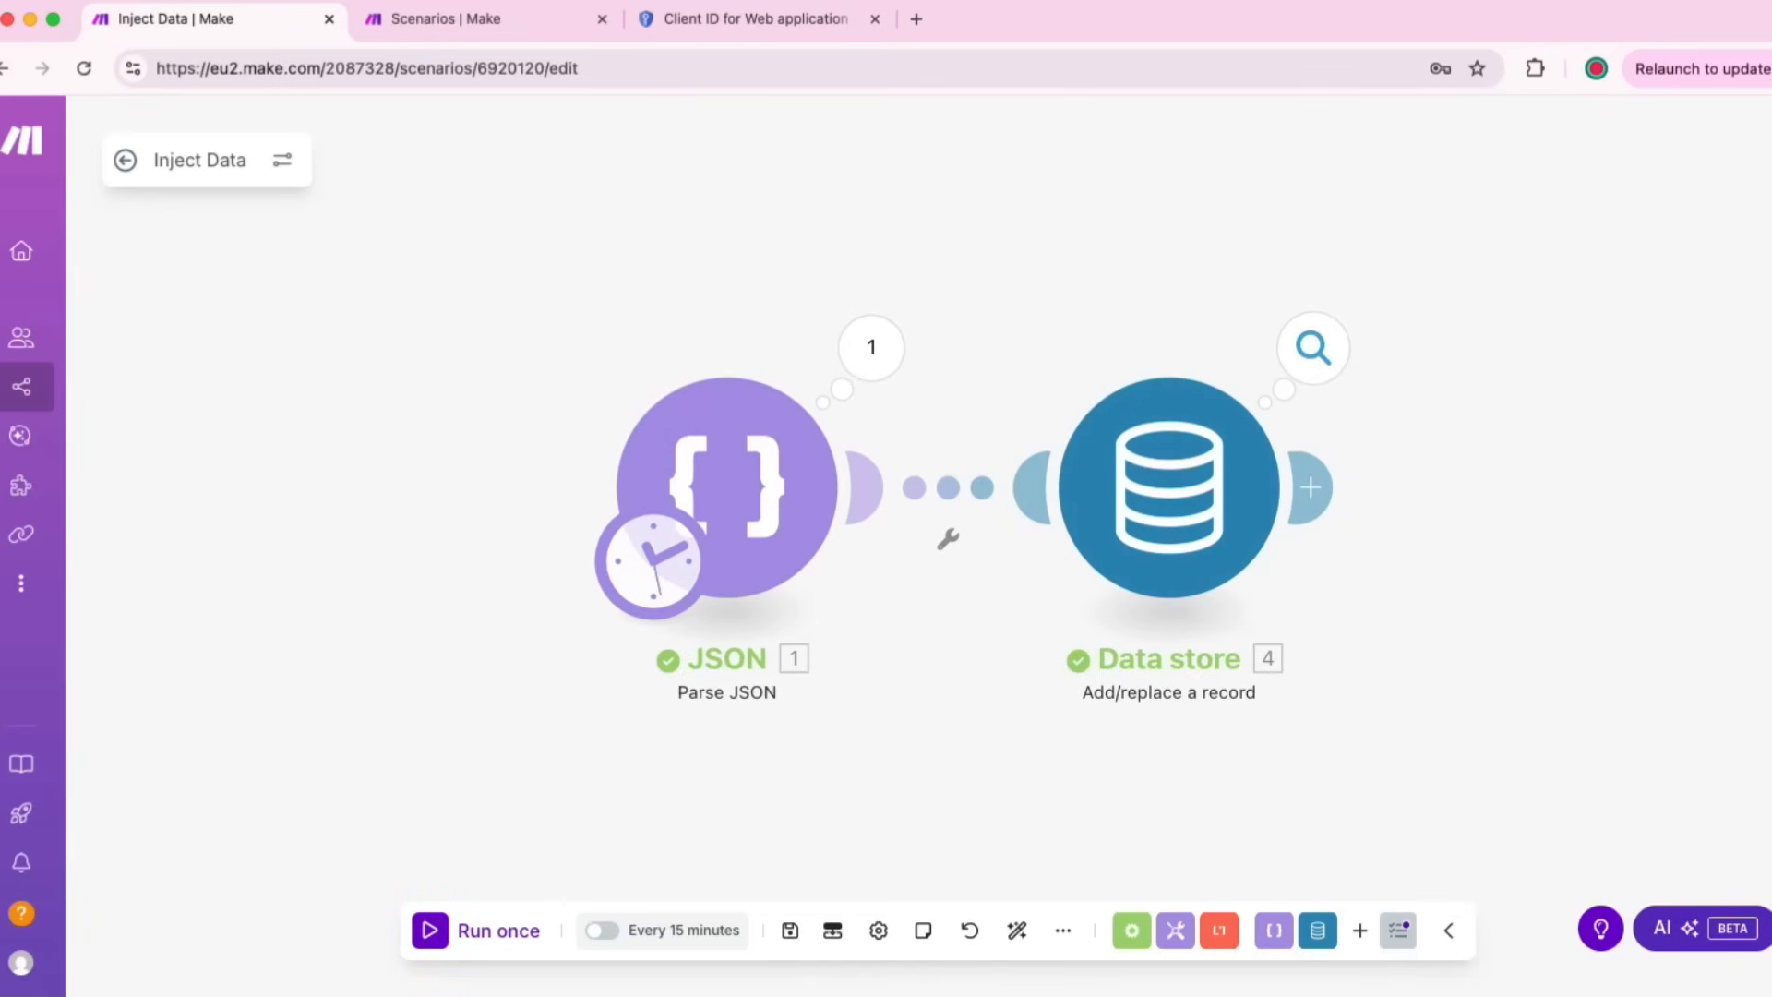
Step: Inspect the Data store run results for Operations 1 to 4, including the first operation's record, and close them
click(1313, 348)
click(825, 292)
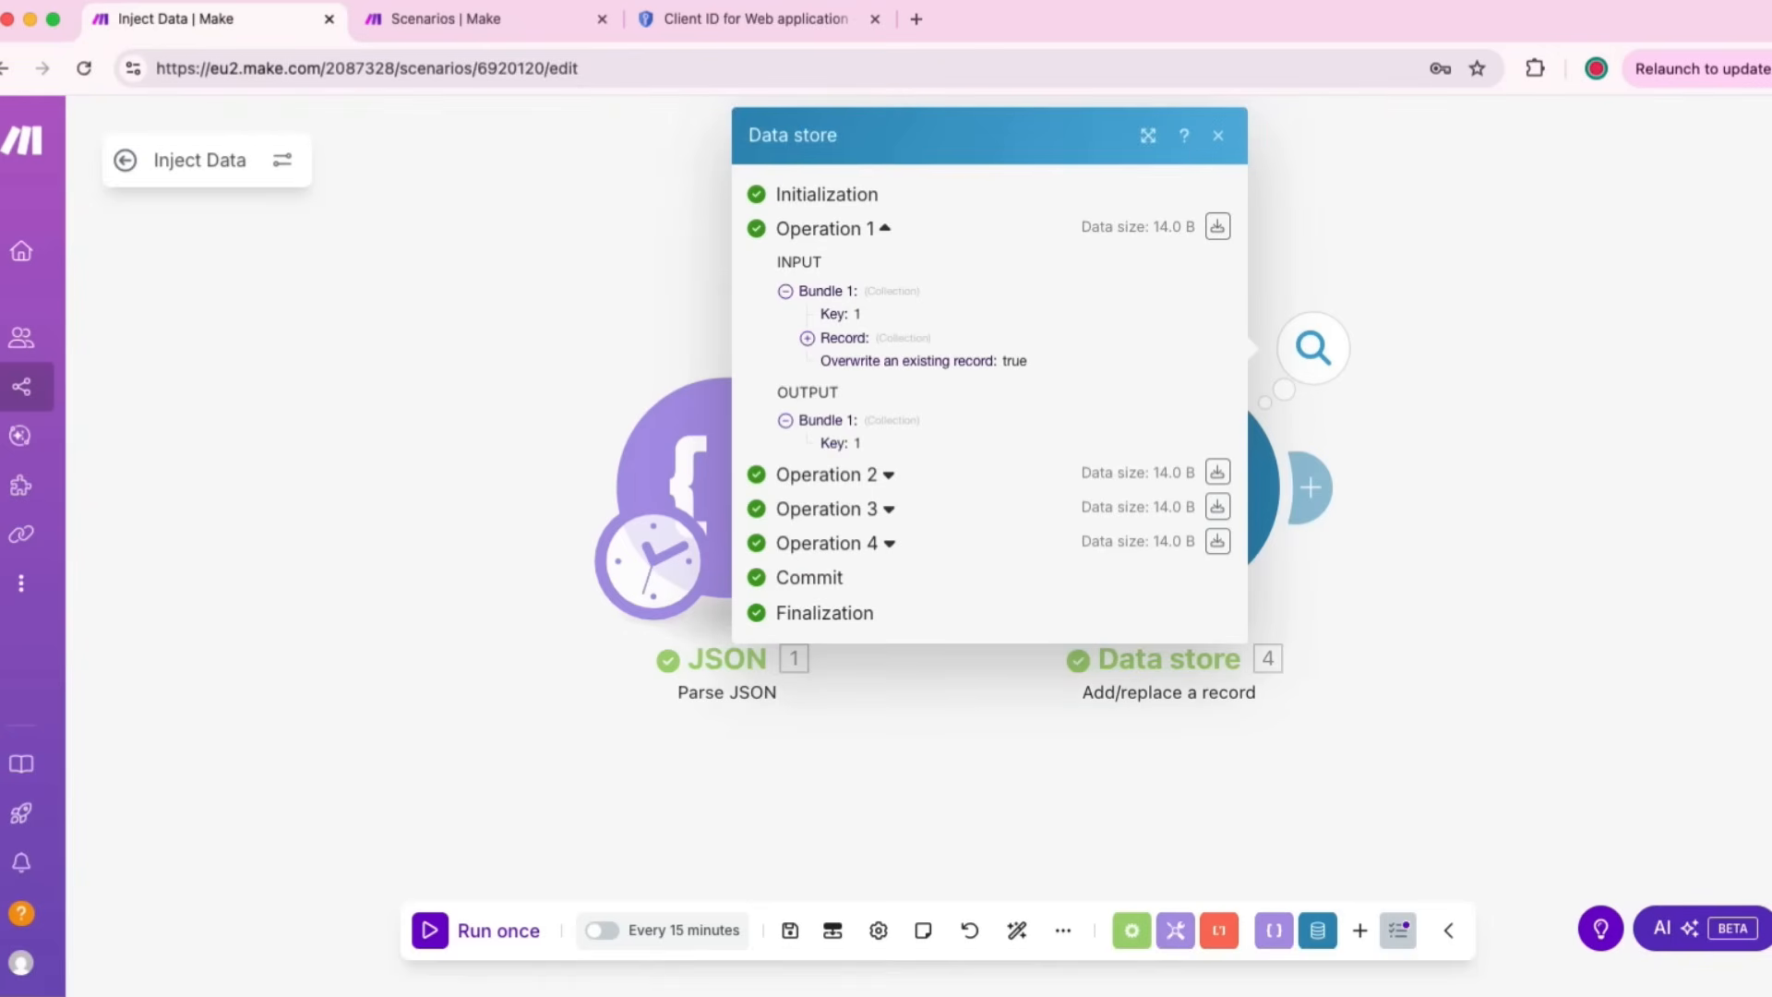
click(835, 338)
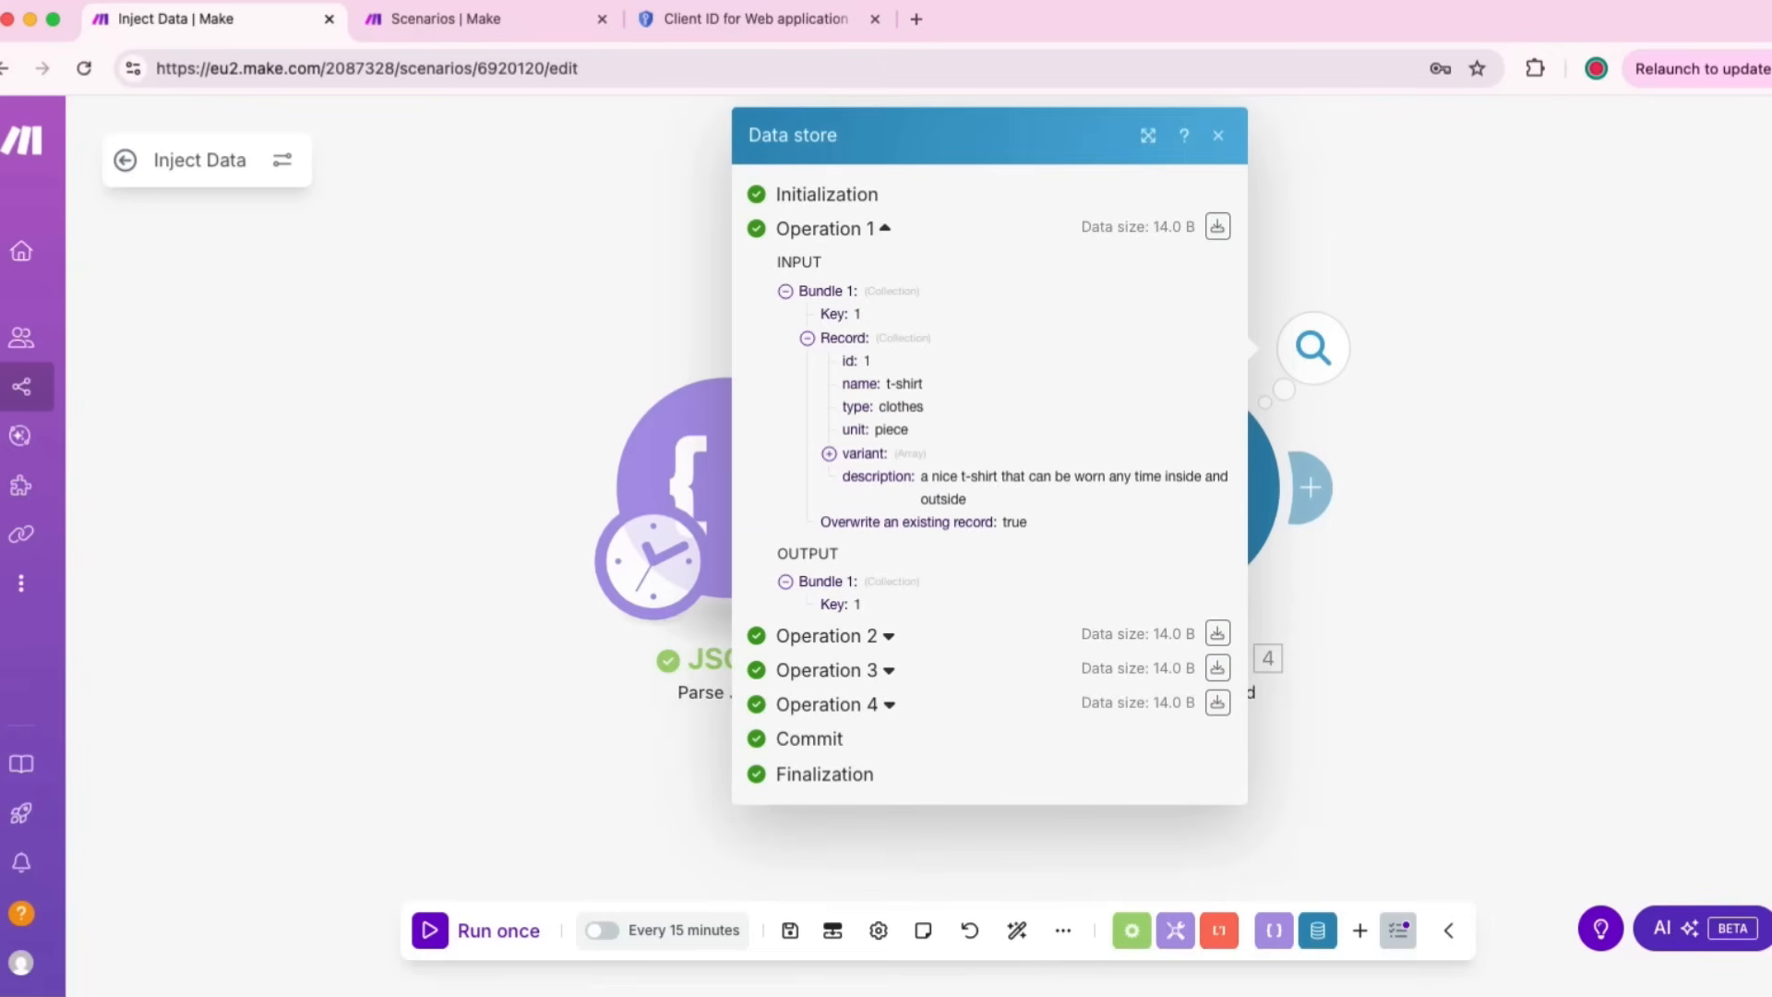
click(826, 636)
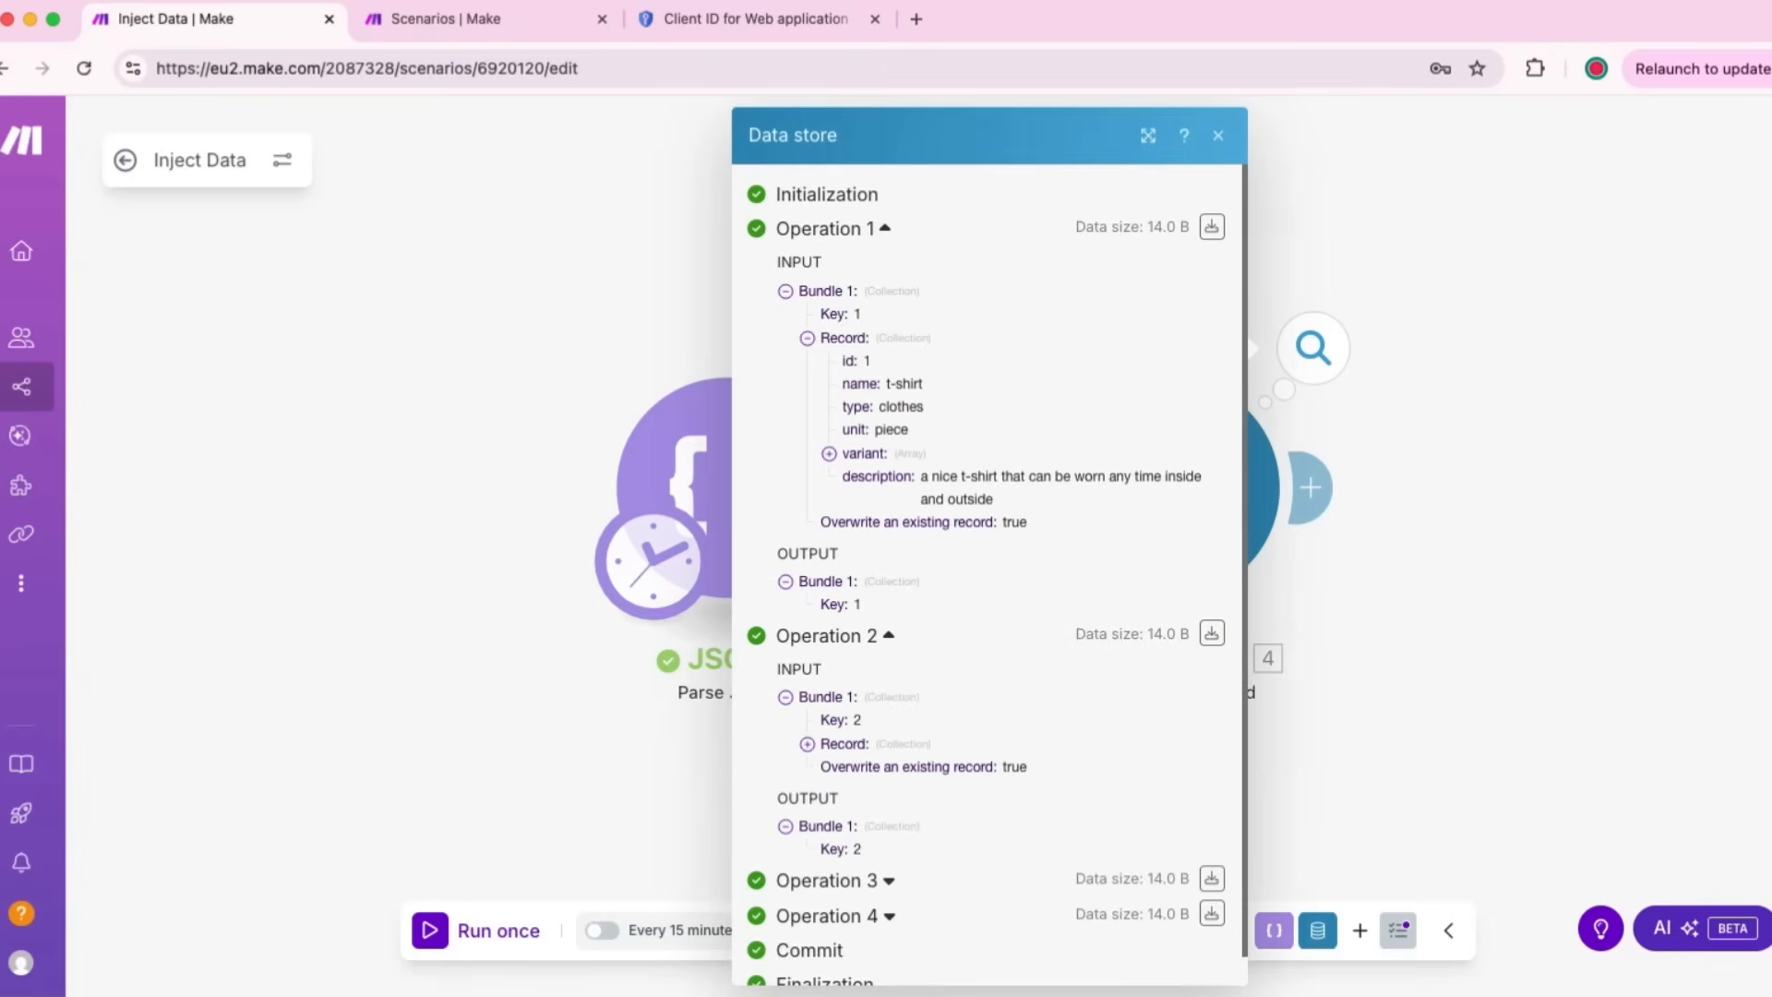
scroll(987, 572, down, 1)
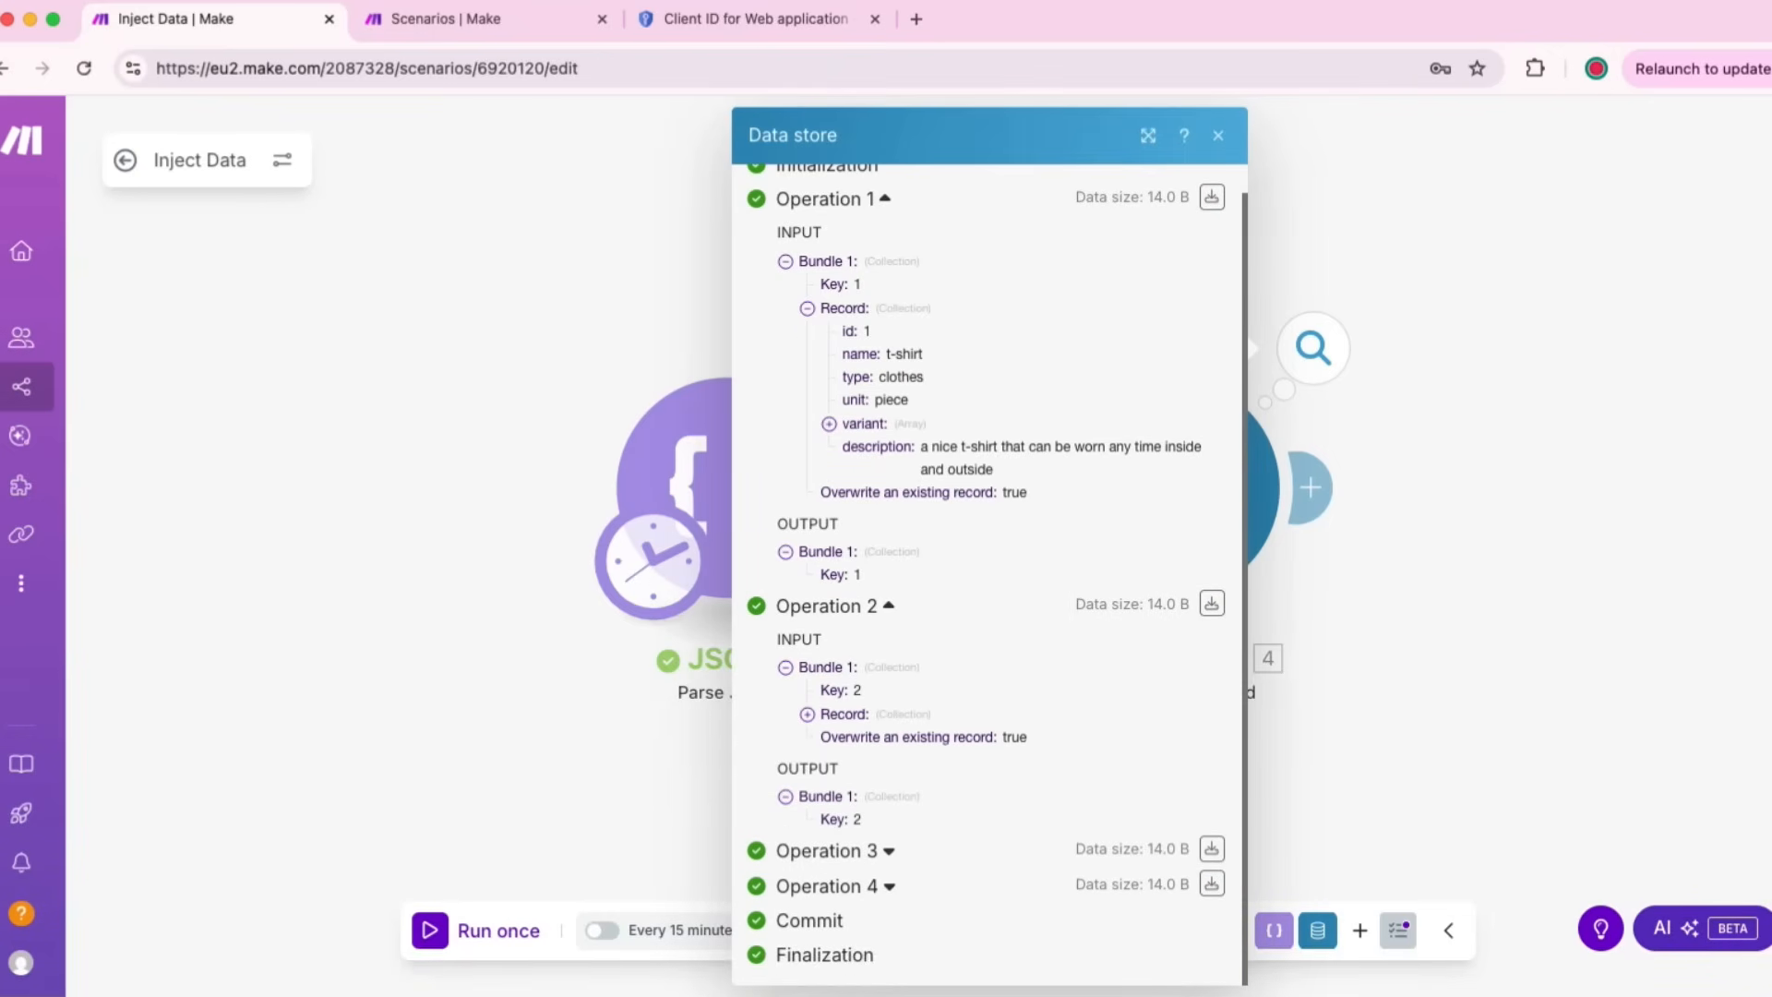
click(825, 850)
scroll(988, 572, down, 3)
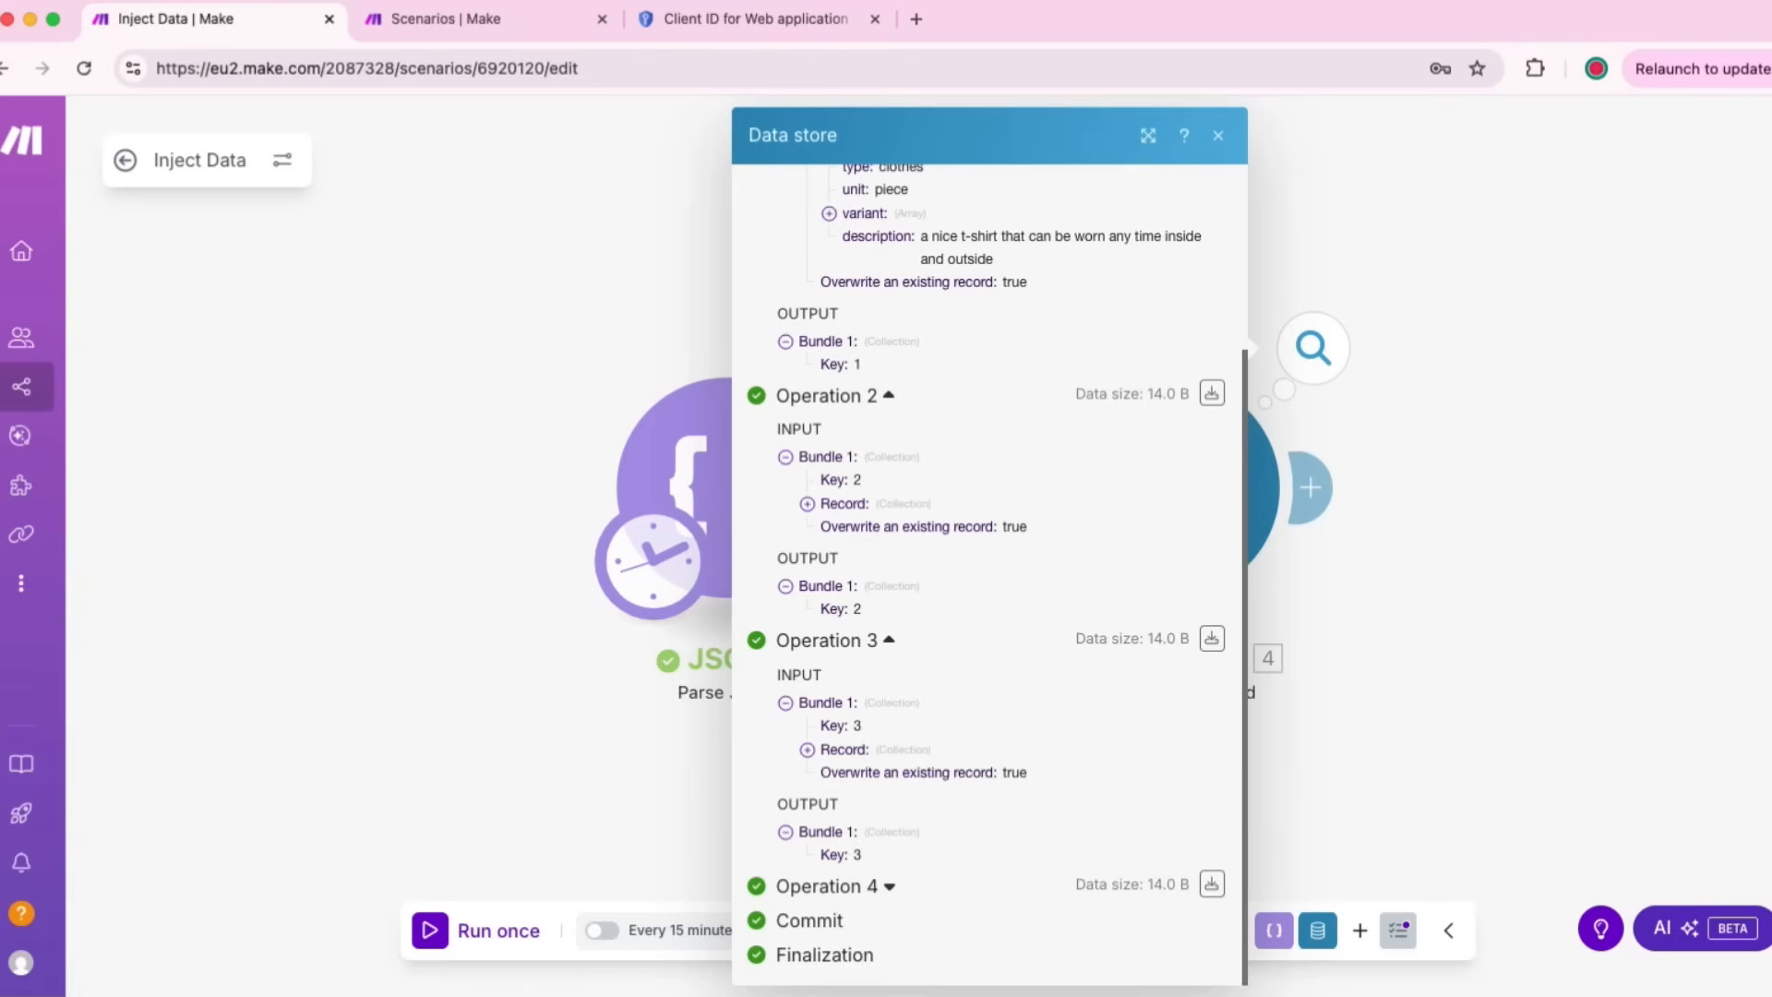
click(826, 885)
scroll(987, 572, down, 3)
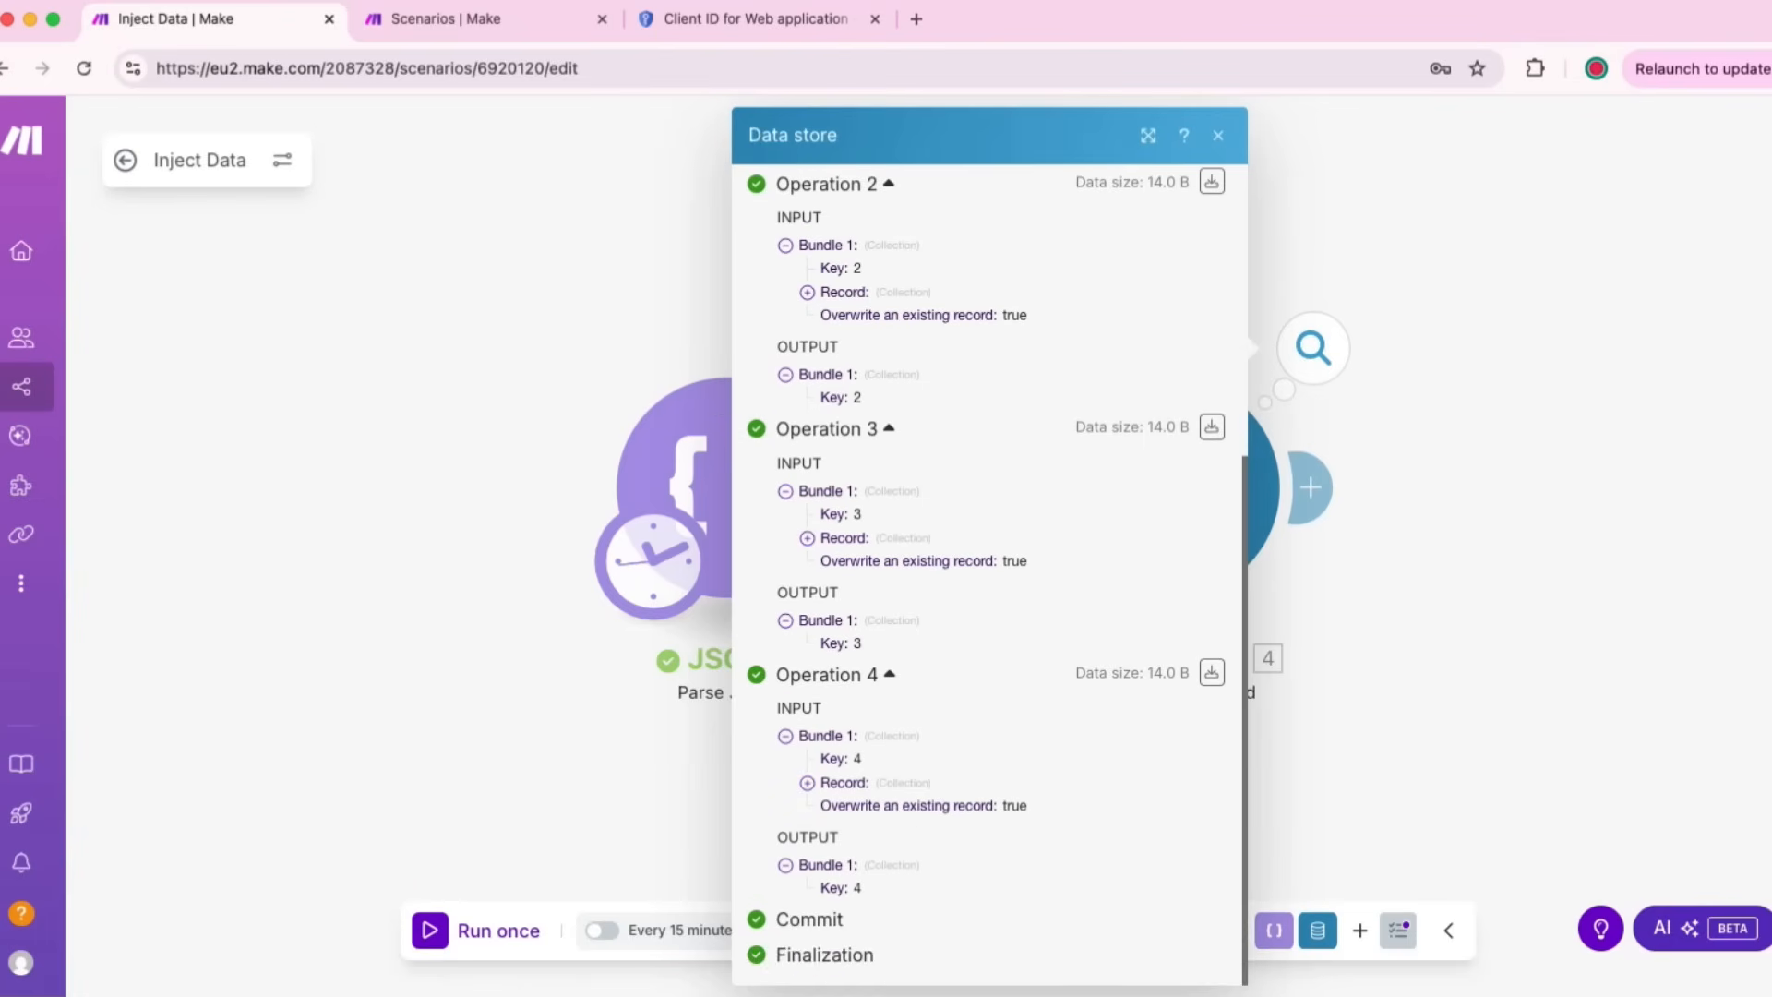
click(1218, 135)
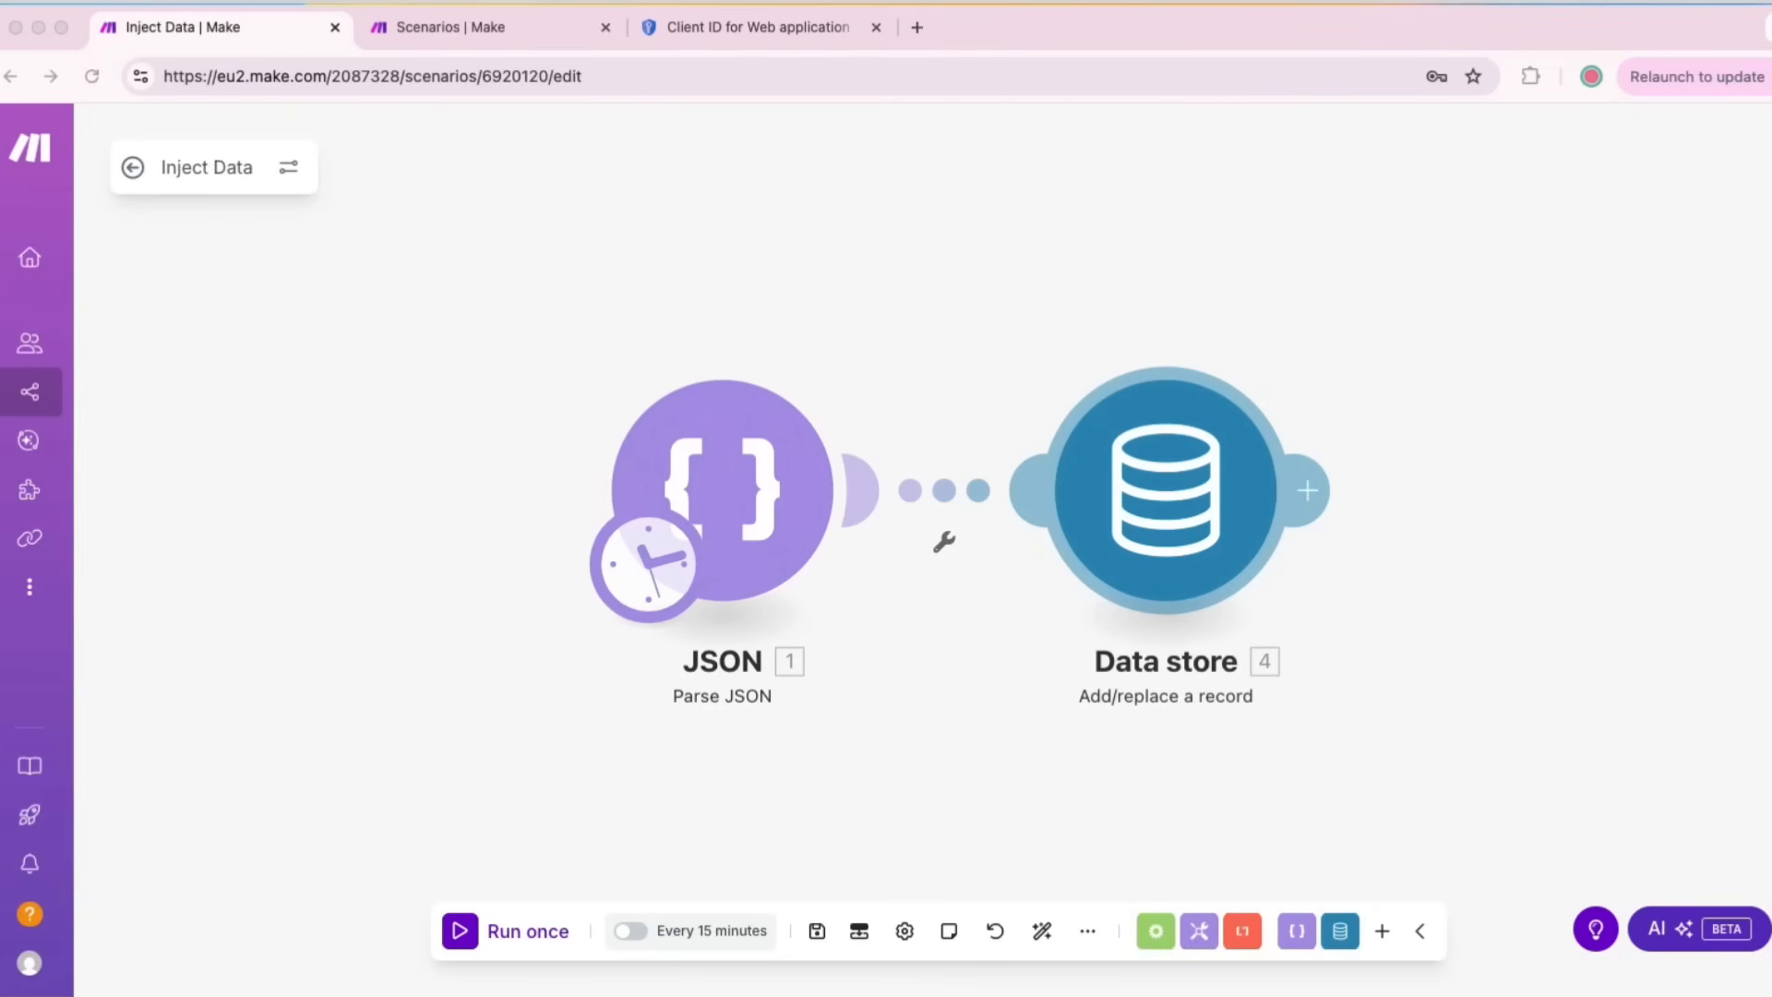
Step: Browse the records of the Inventory Data Store and expand the t-shirt's first variant
click(29, 587)
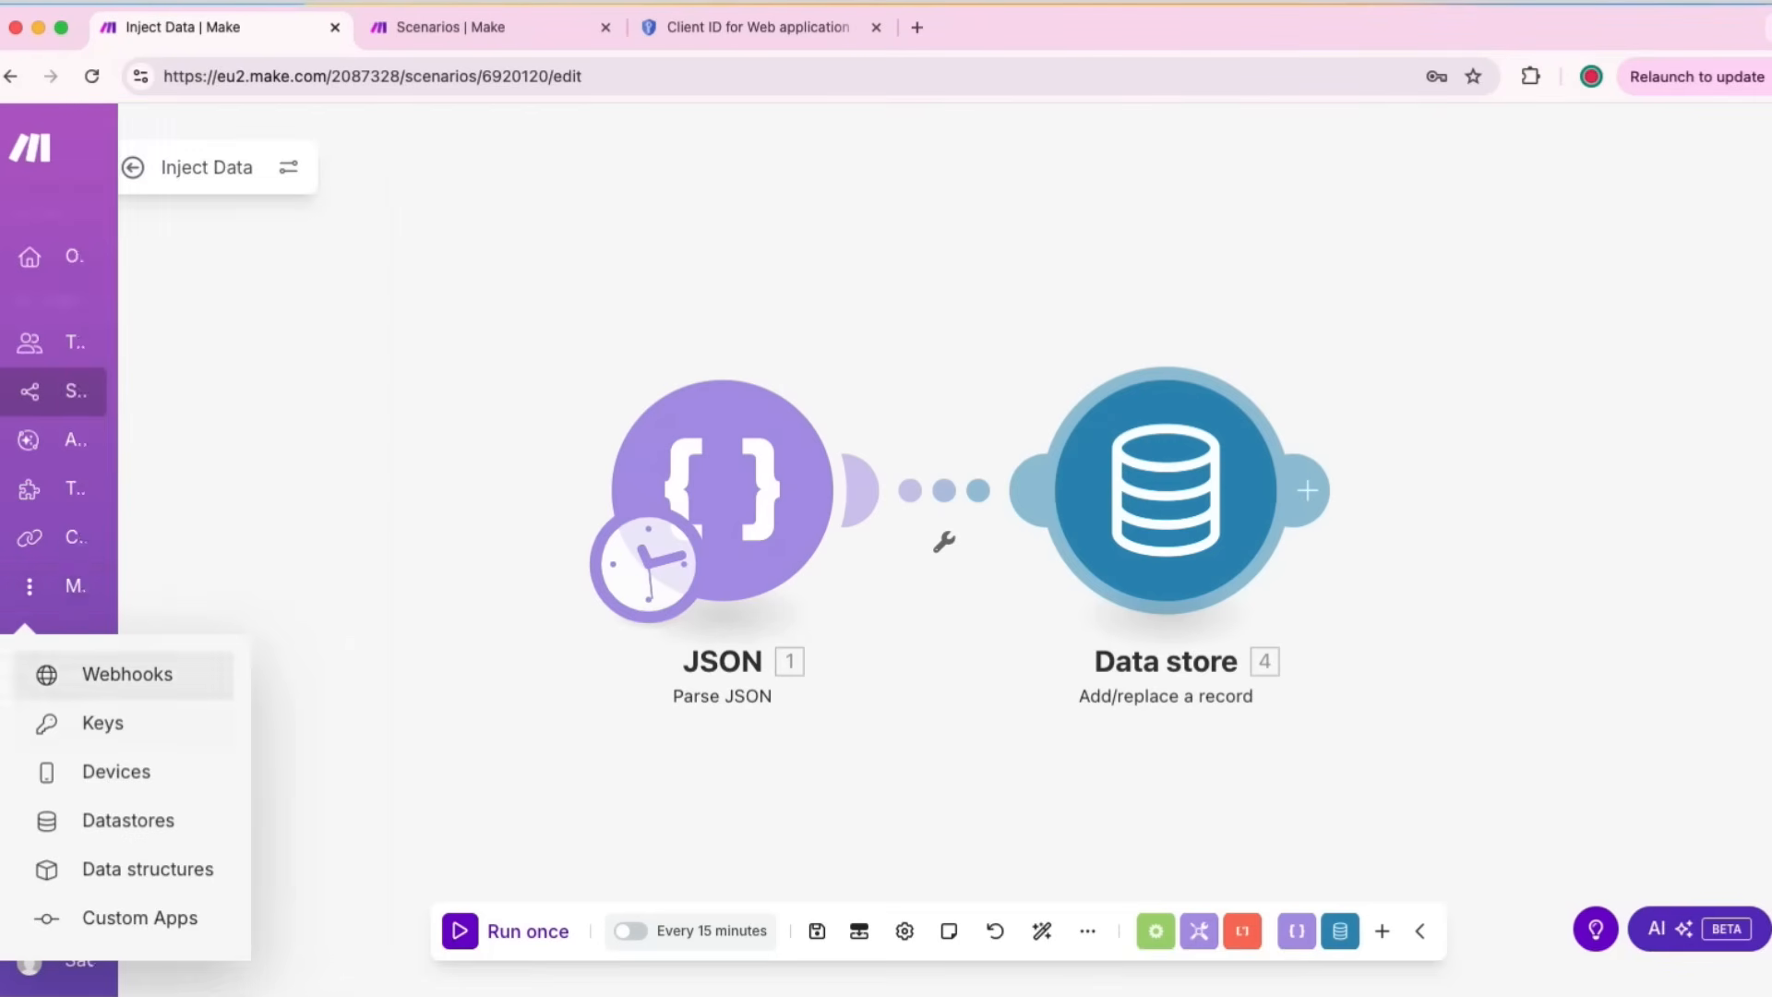
click(128, 820)
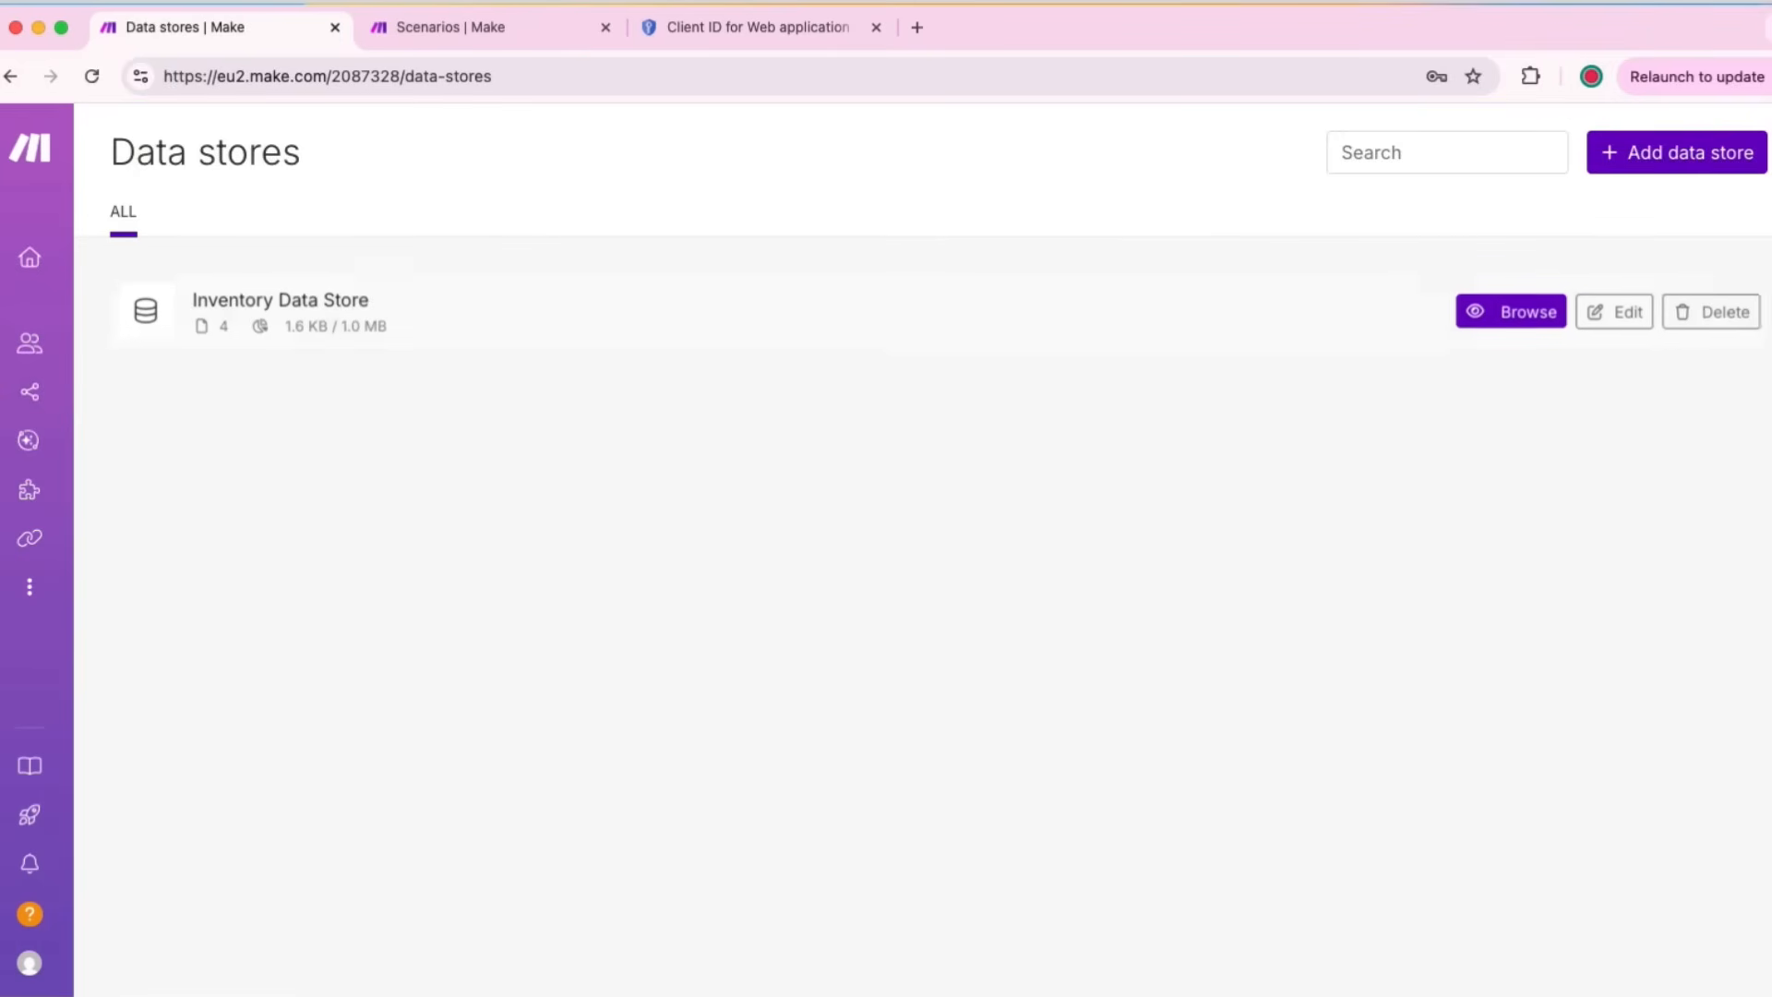
click(1514, 312)
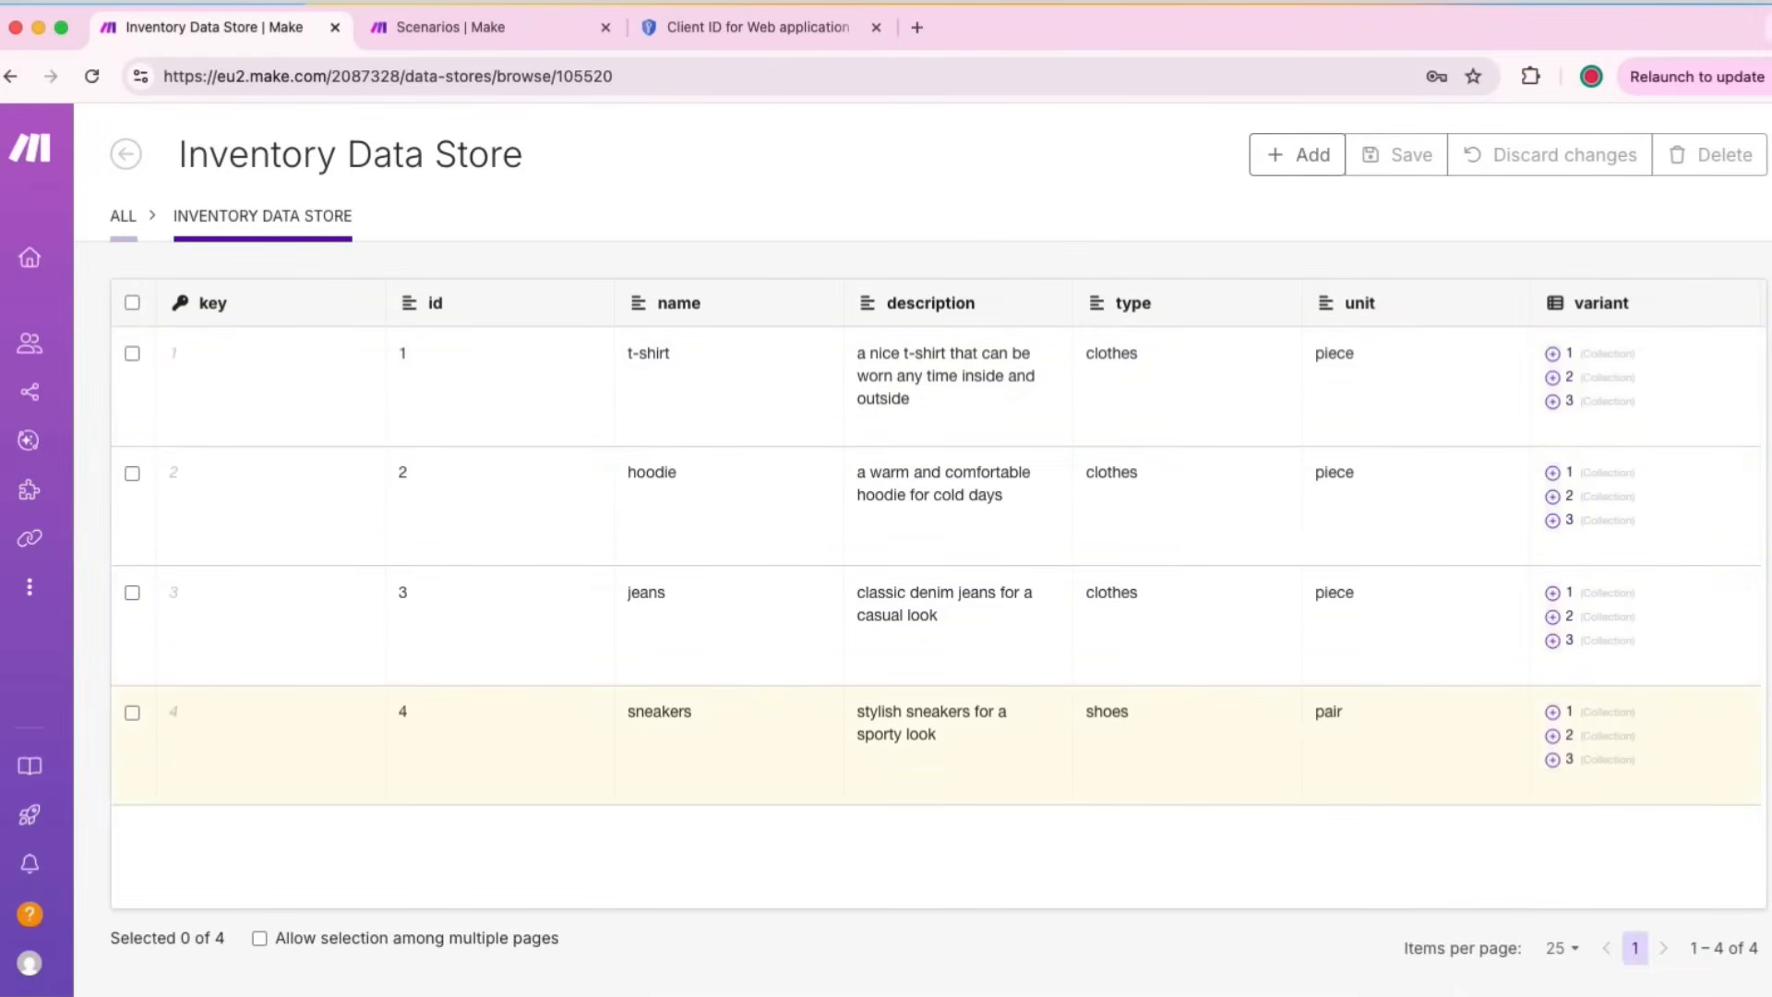
click(1552, 354)
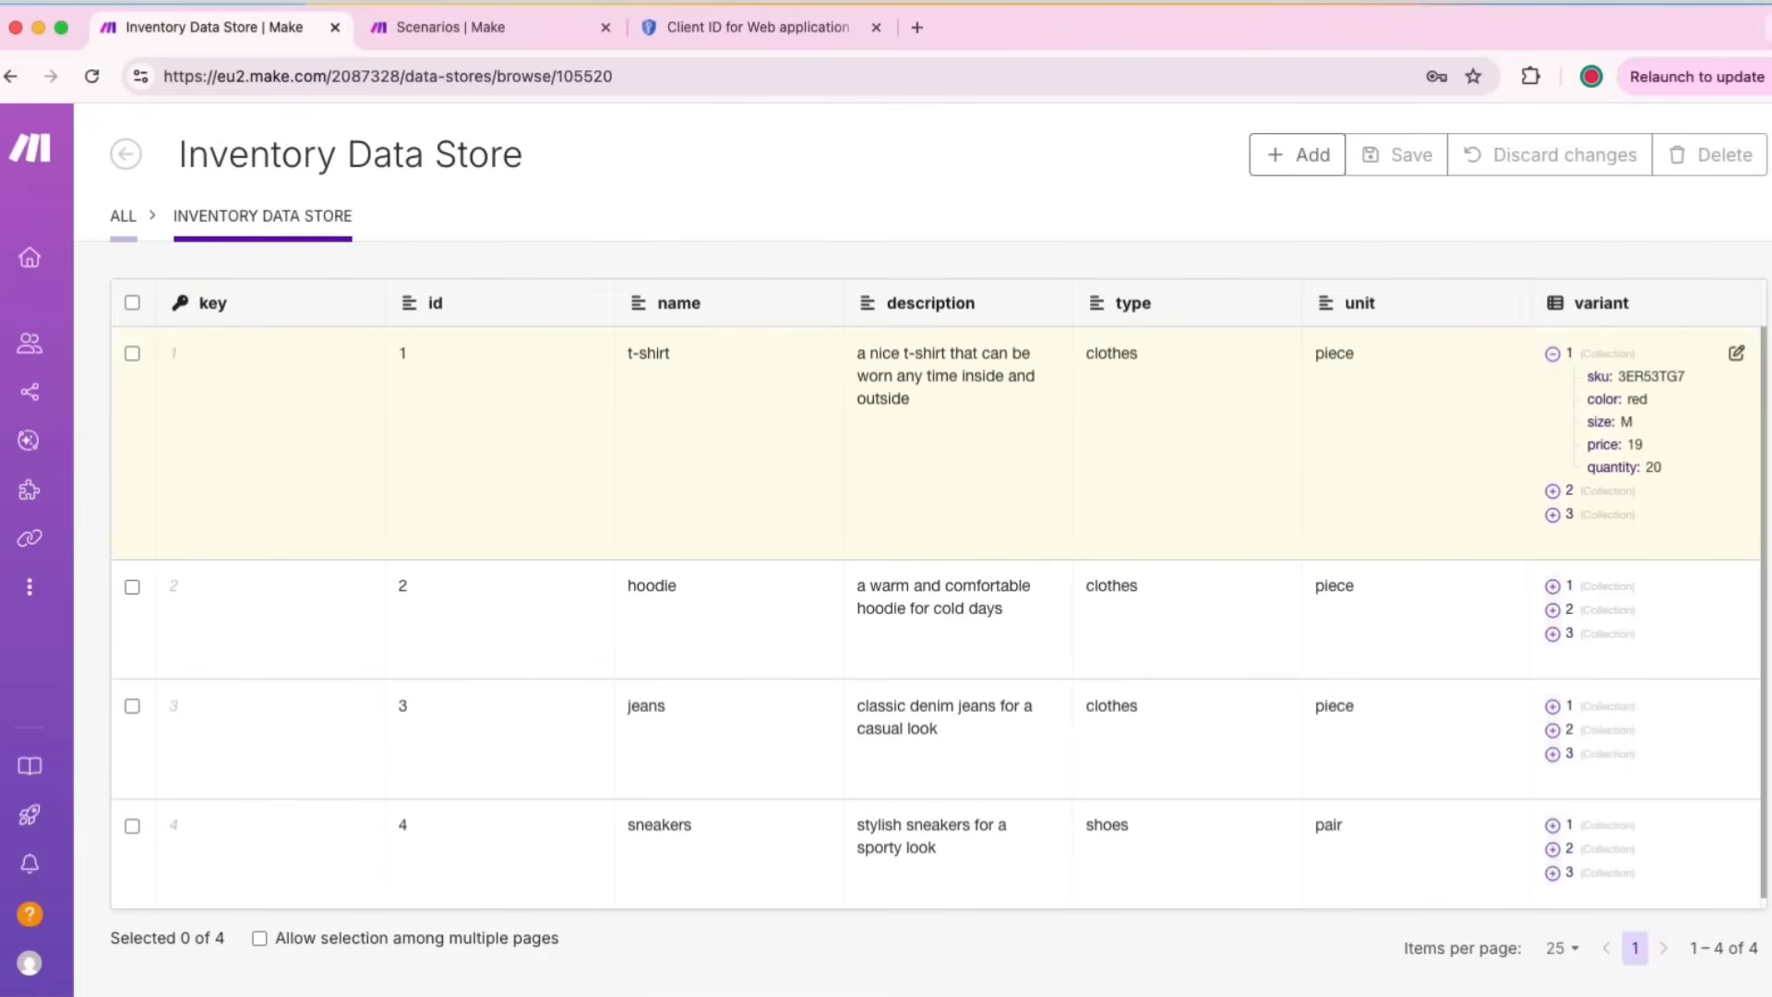
Step: Examine the t-shirt's second and third variants and the hoodie's first two variants, and collapse the expanded variants
click(1552, 491)
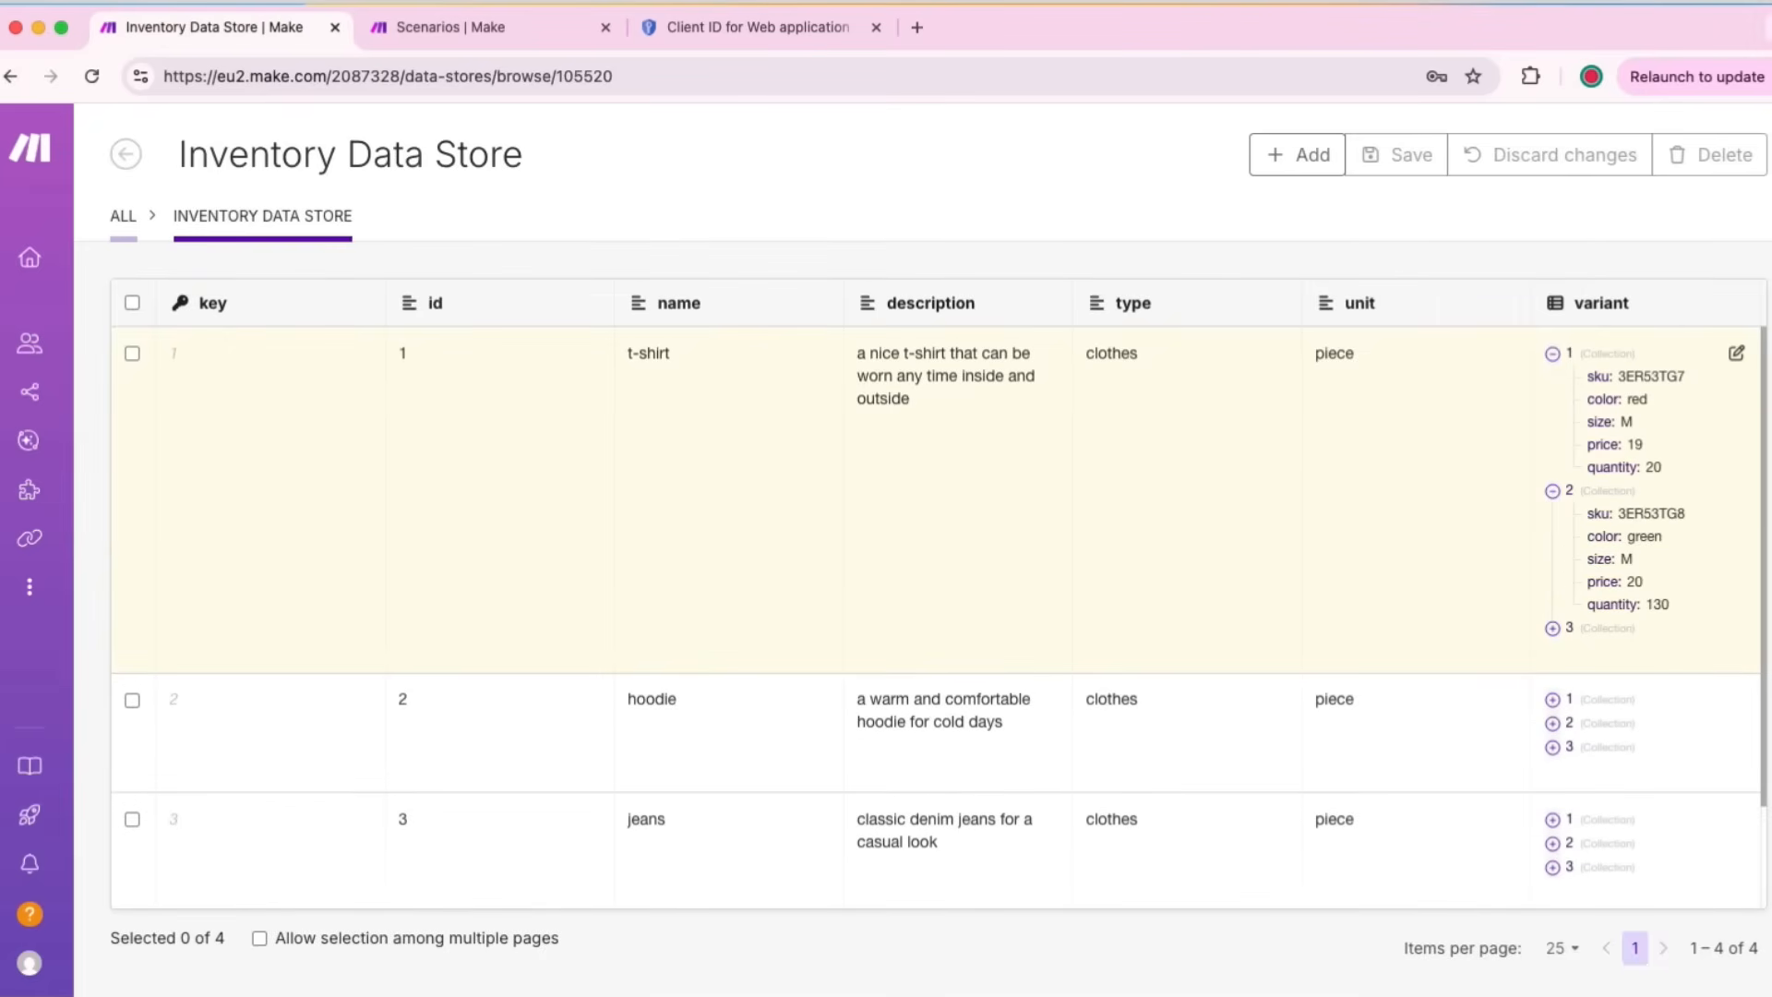
click(1552, 628)
scroll(1552, 554, down, 3)
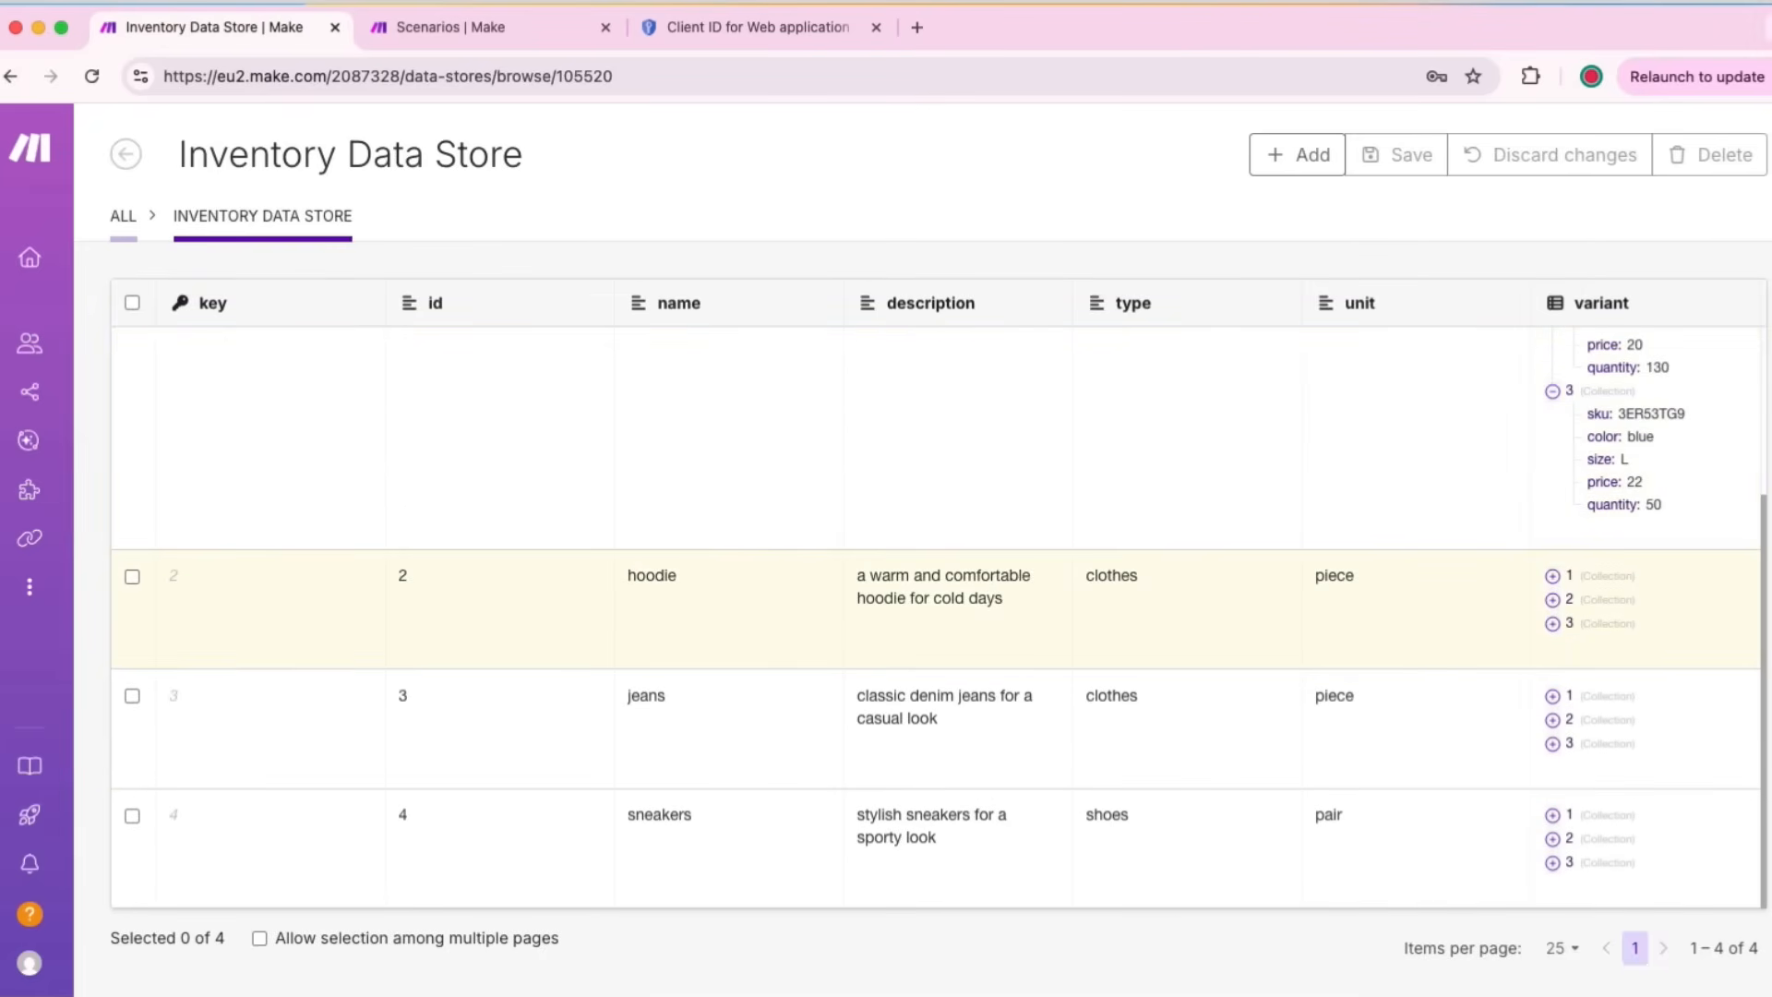
click(1552, 575)
click(1552, 713)
scroll(1200, 443, up, 3)
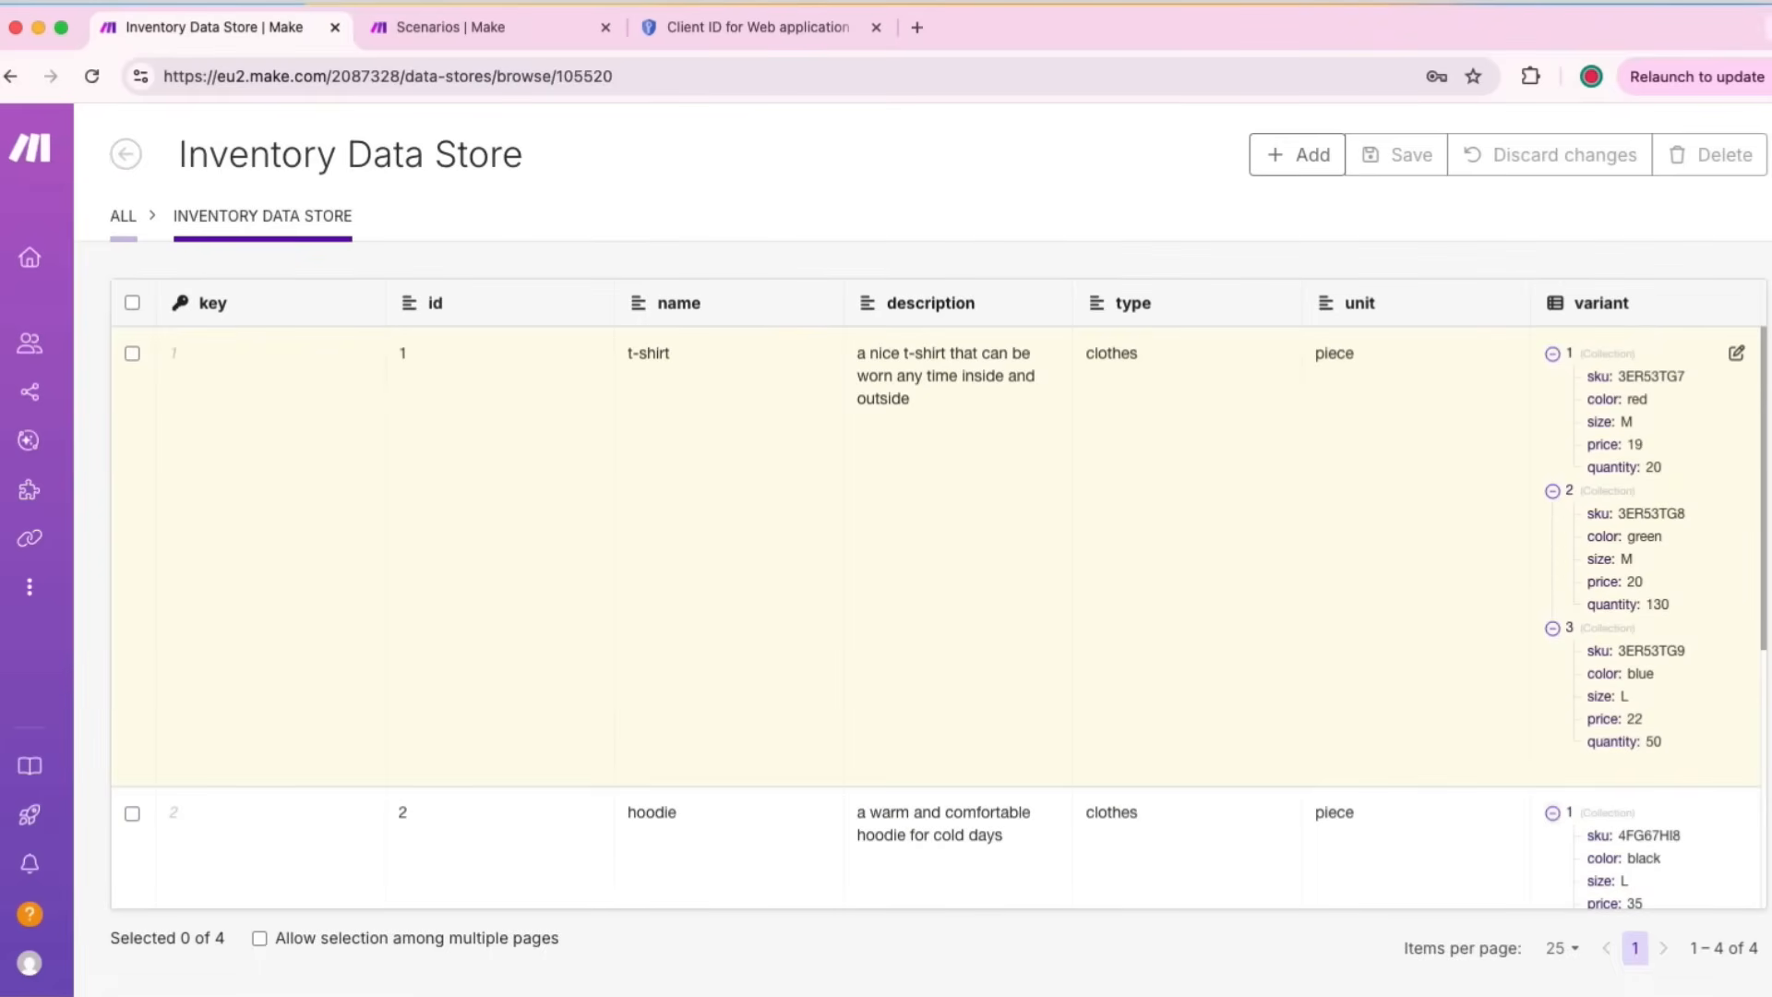
click(1552, 354)
click(1552, 377)
click(1552, 402)
click(1552, 472)
click(1552, 496)
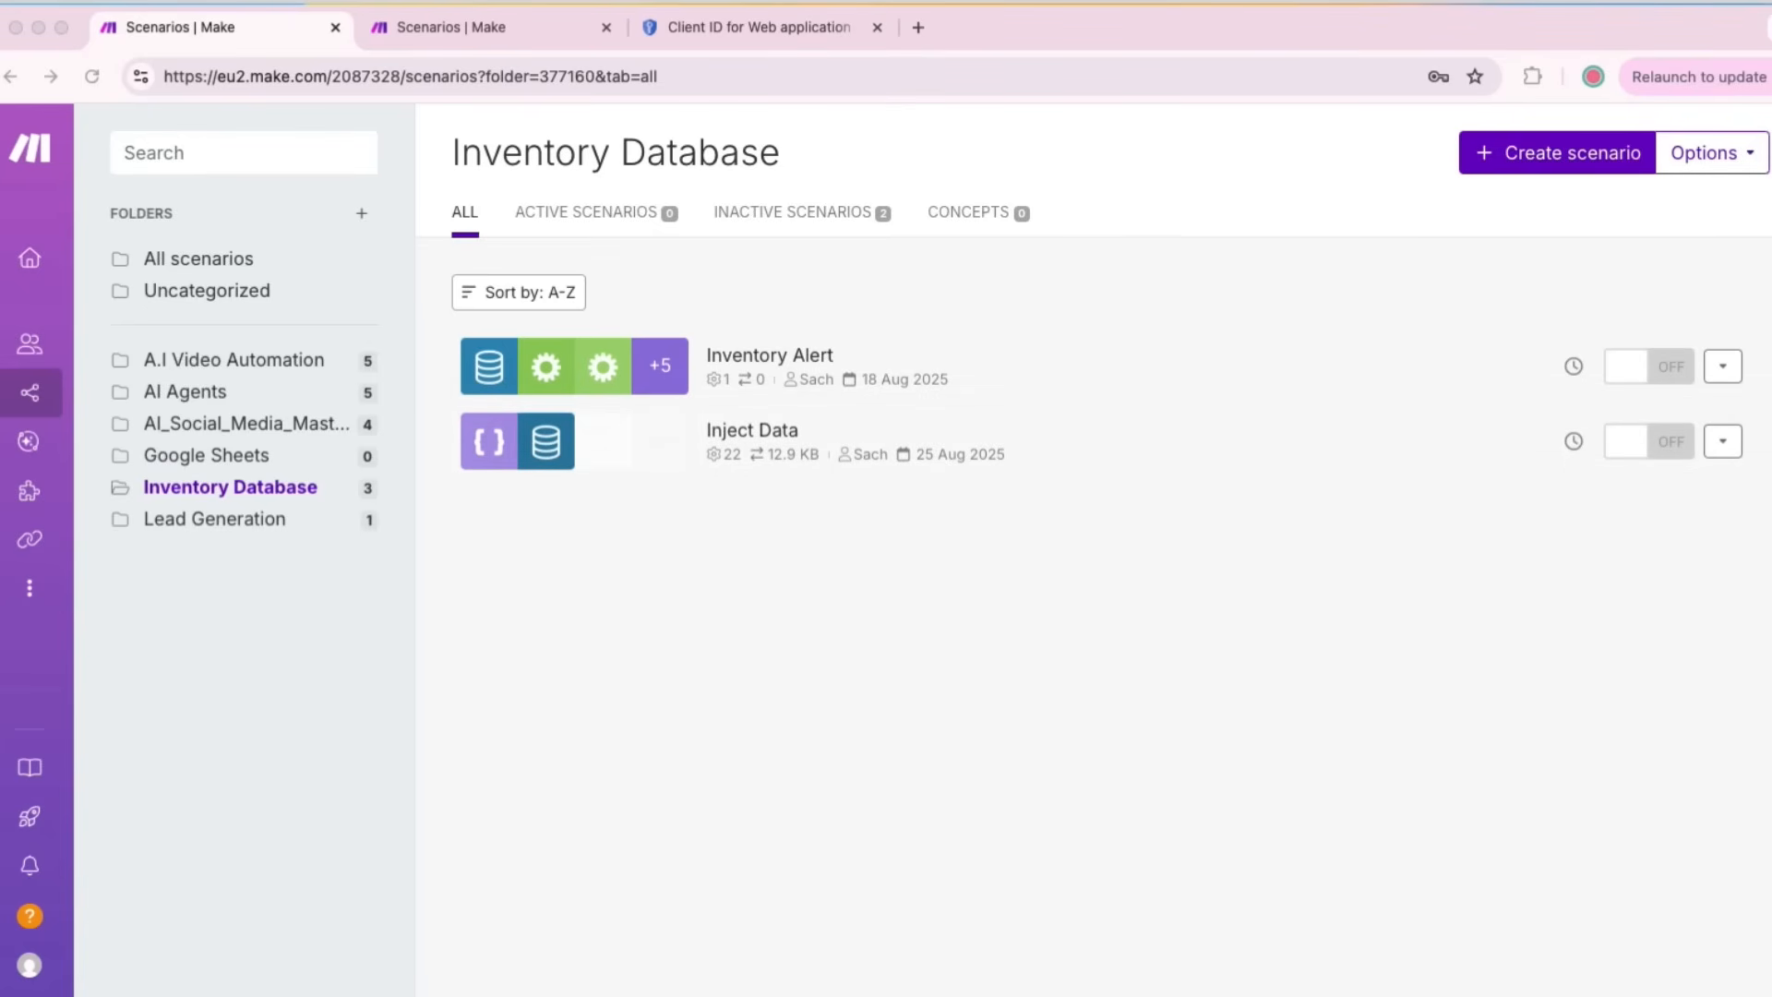
Step: Create a new scenario in the Inventory Database folder and name it Alert_Email_Webhook
click(1557, 153)
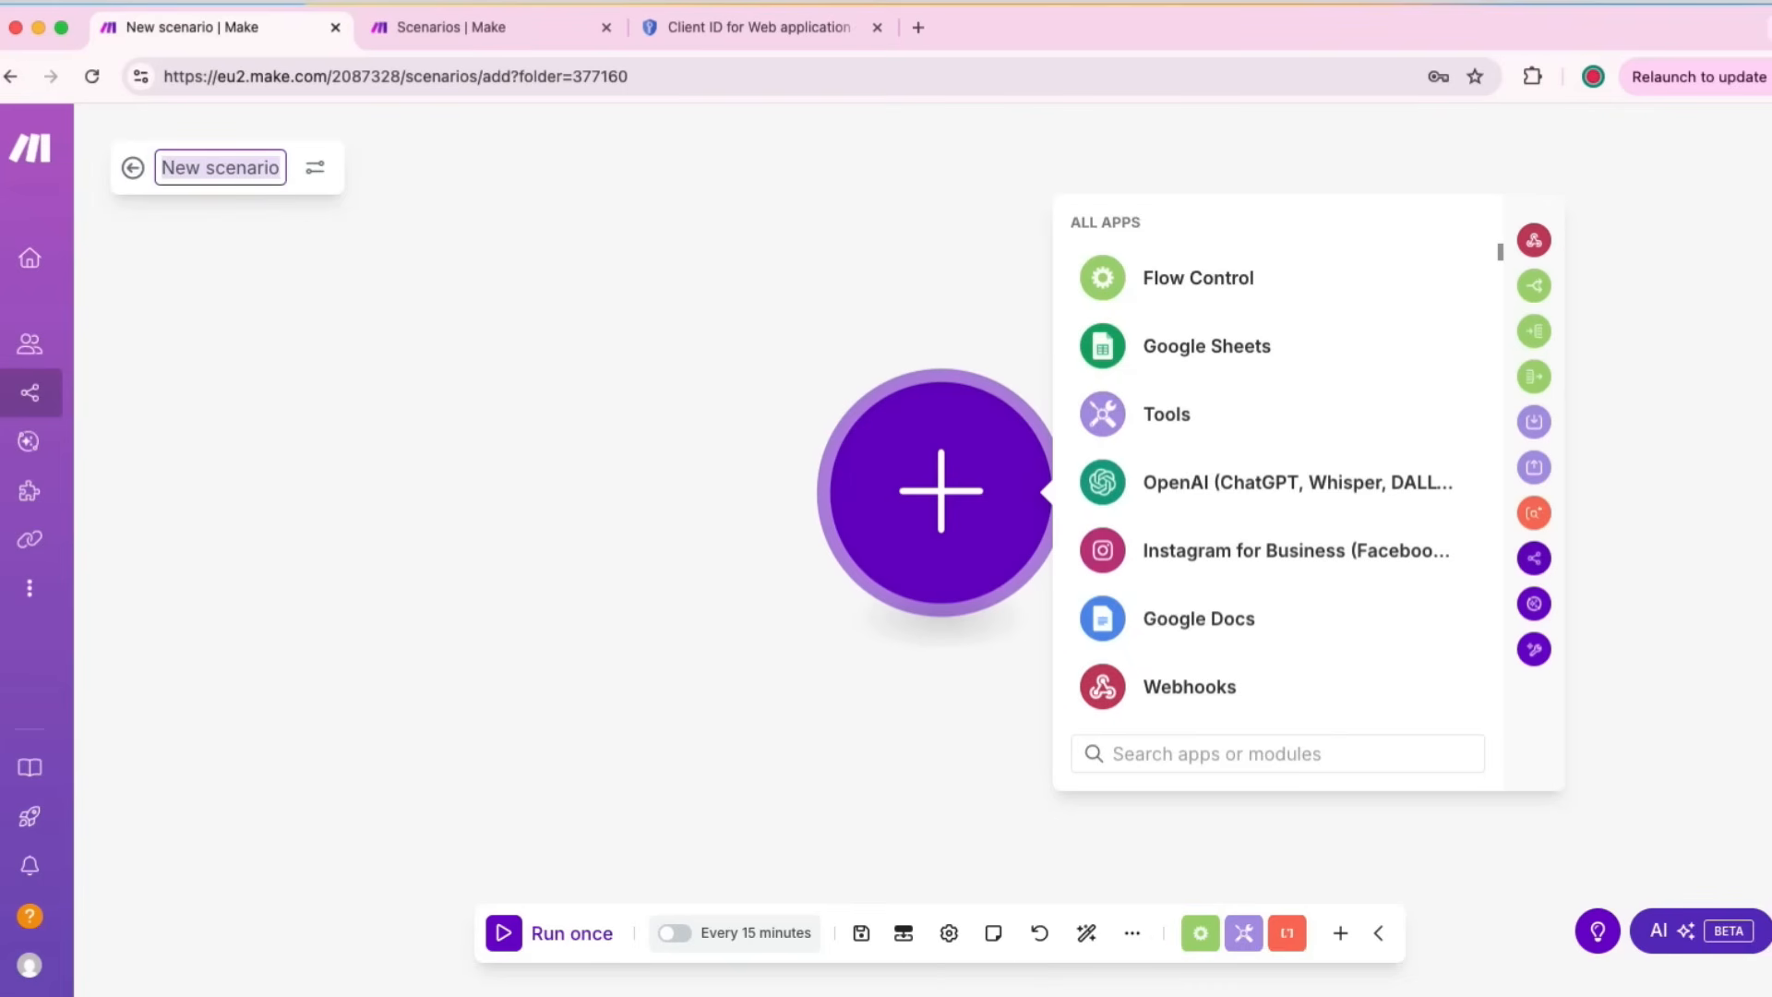
text(Alert)
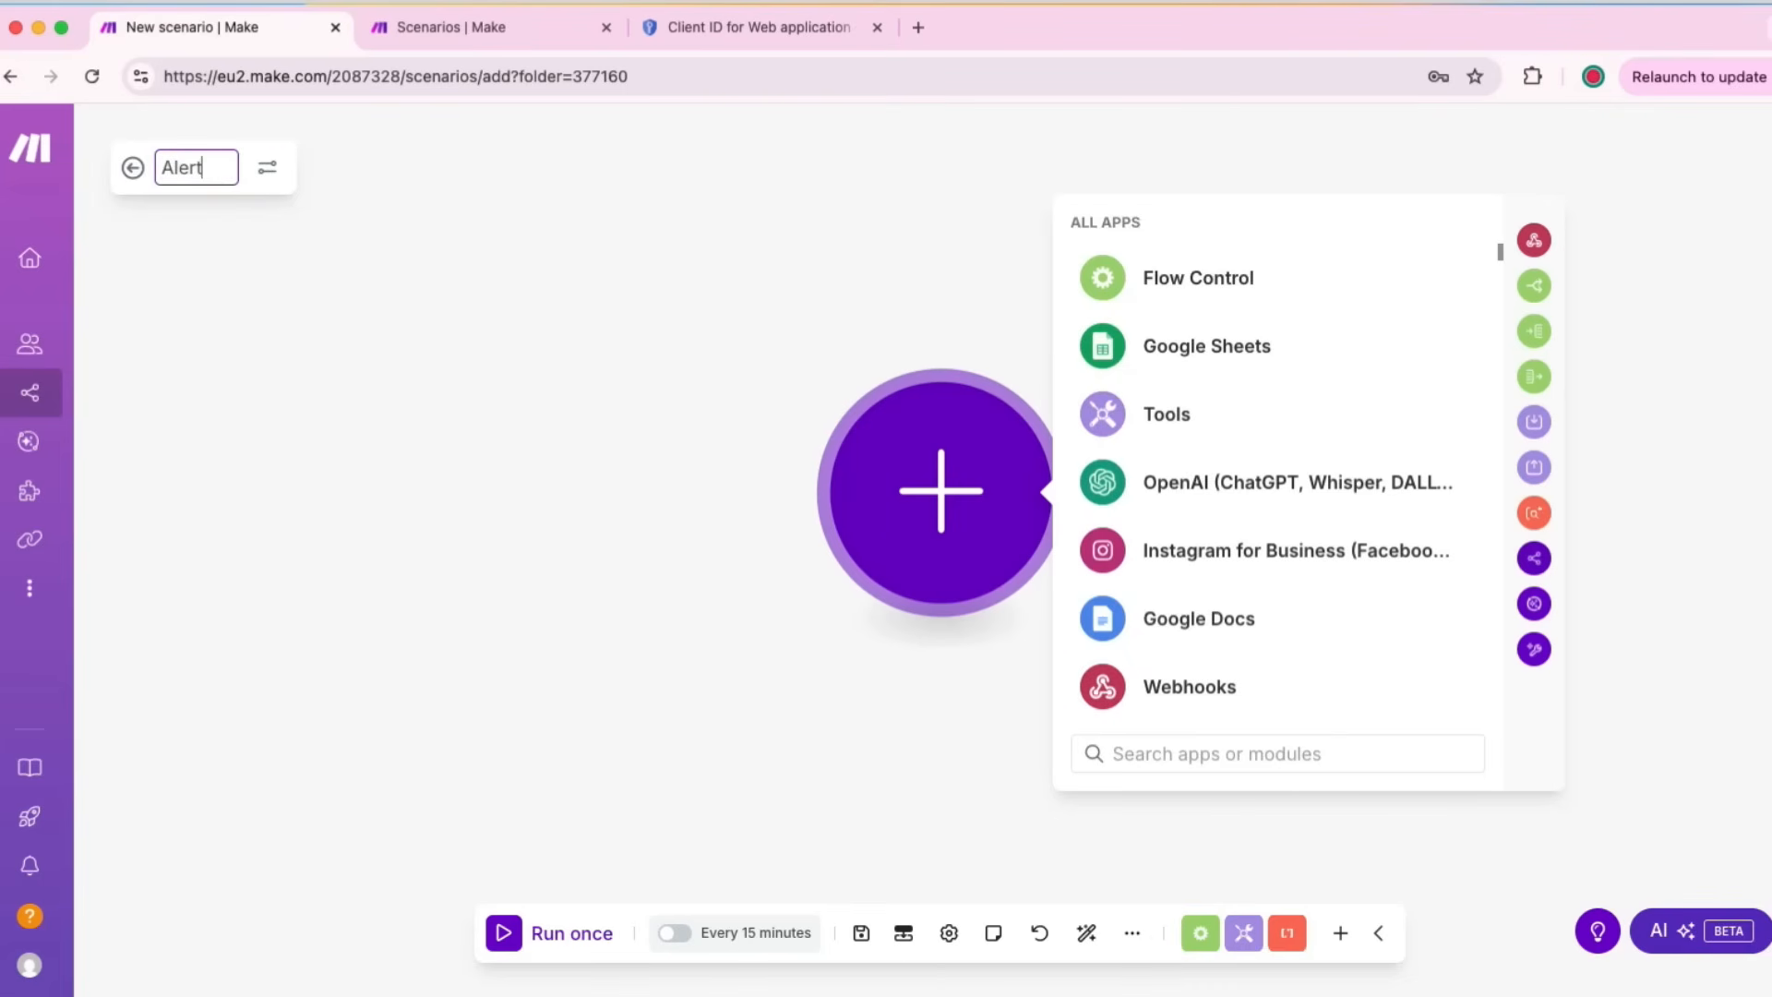
text(_Email_web)
key(BackSpace)
key(BackSpace)
key(BackSpace)
text(W)
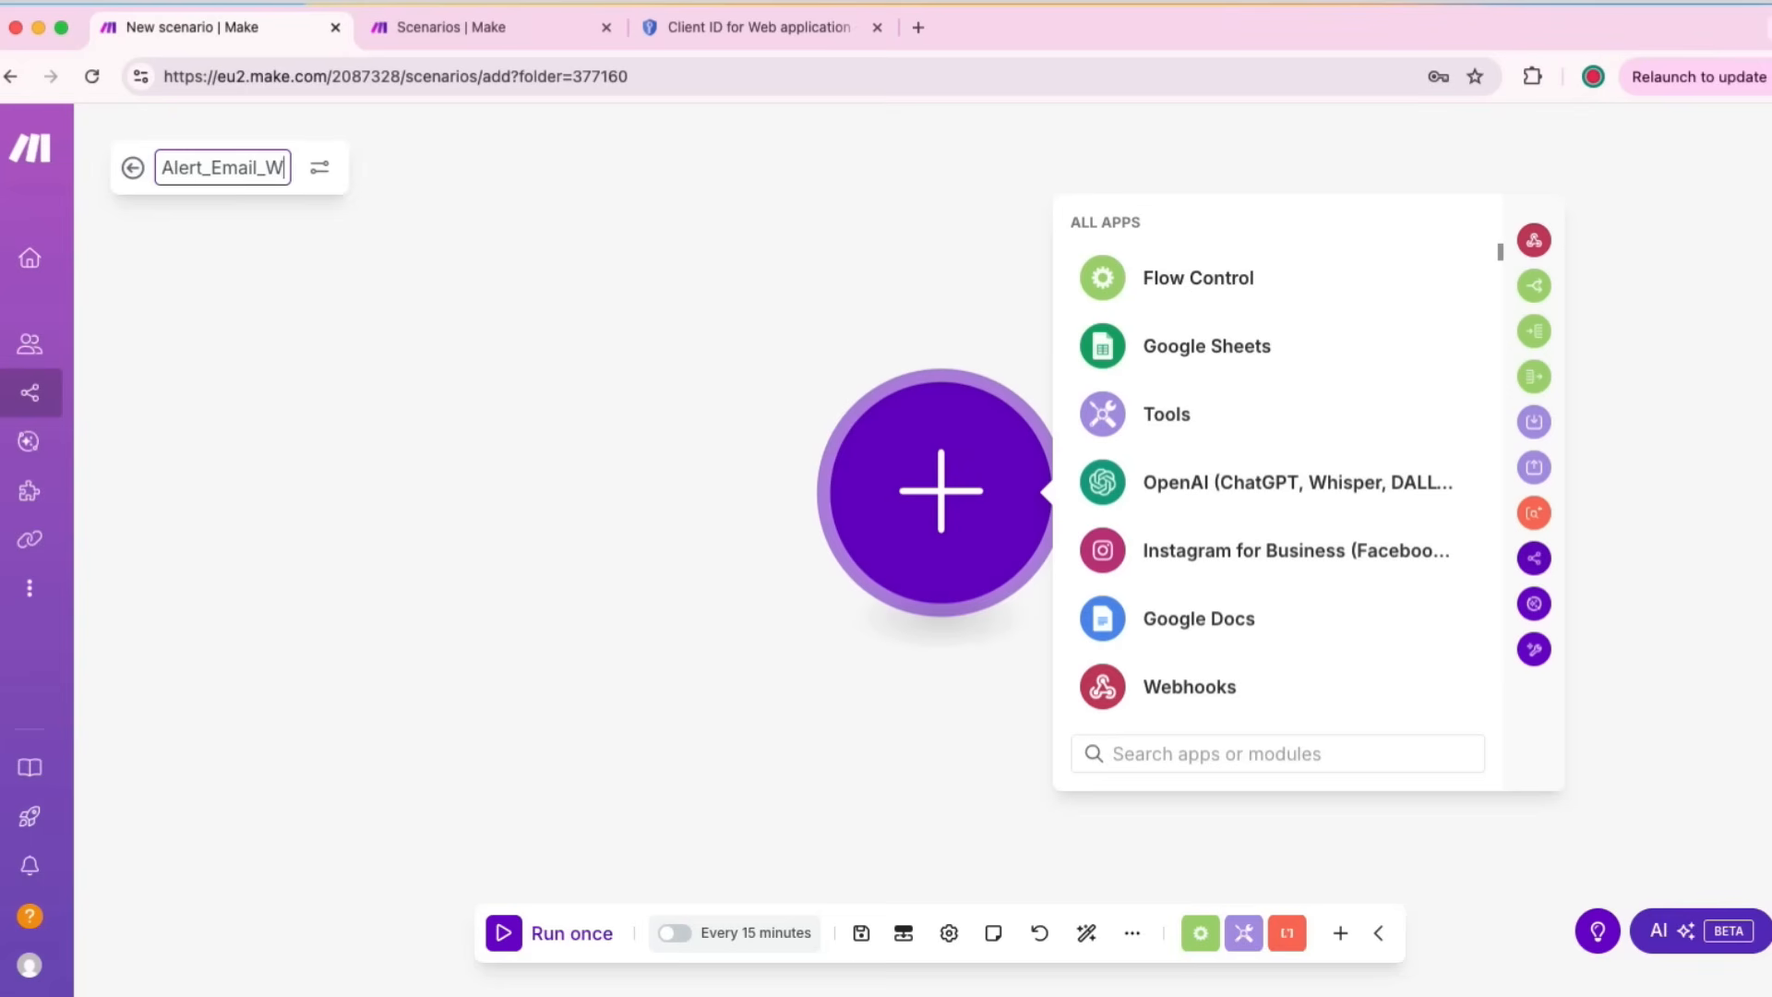
text(ebhook)
key(Return)
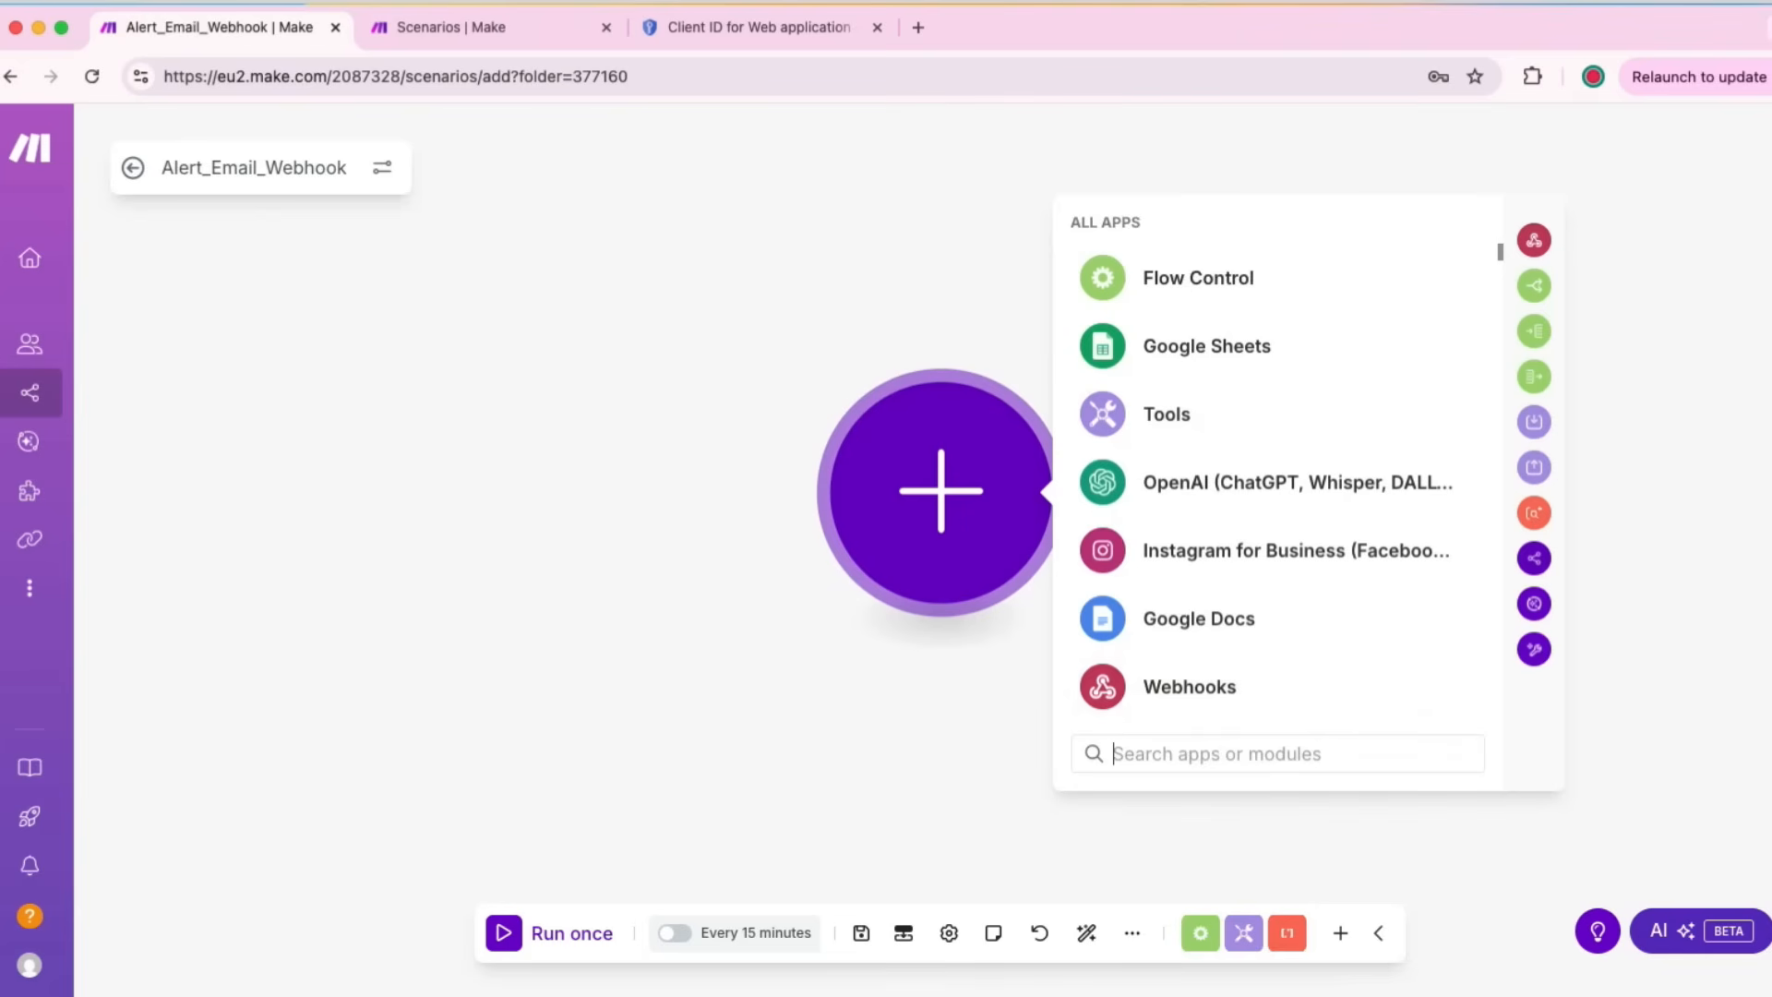
Step: Add a Webhooks Custom webhook trigger as the scenario's first module
click(1190, 686)
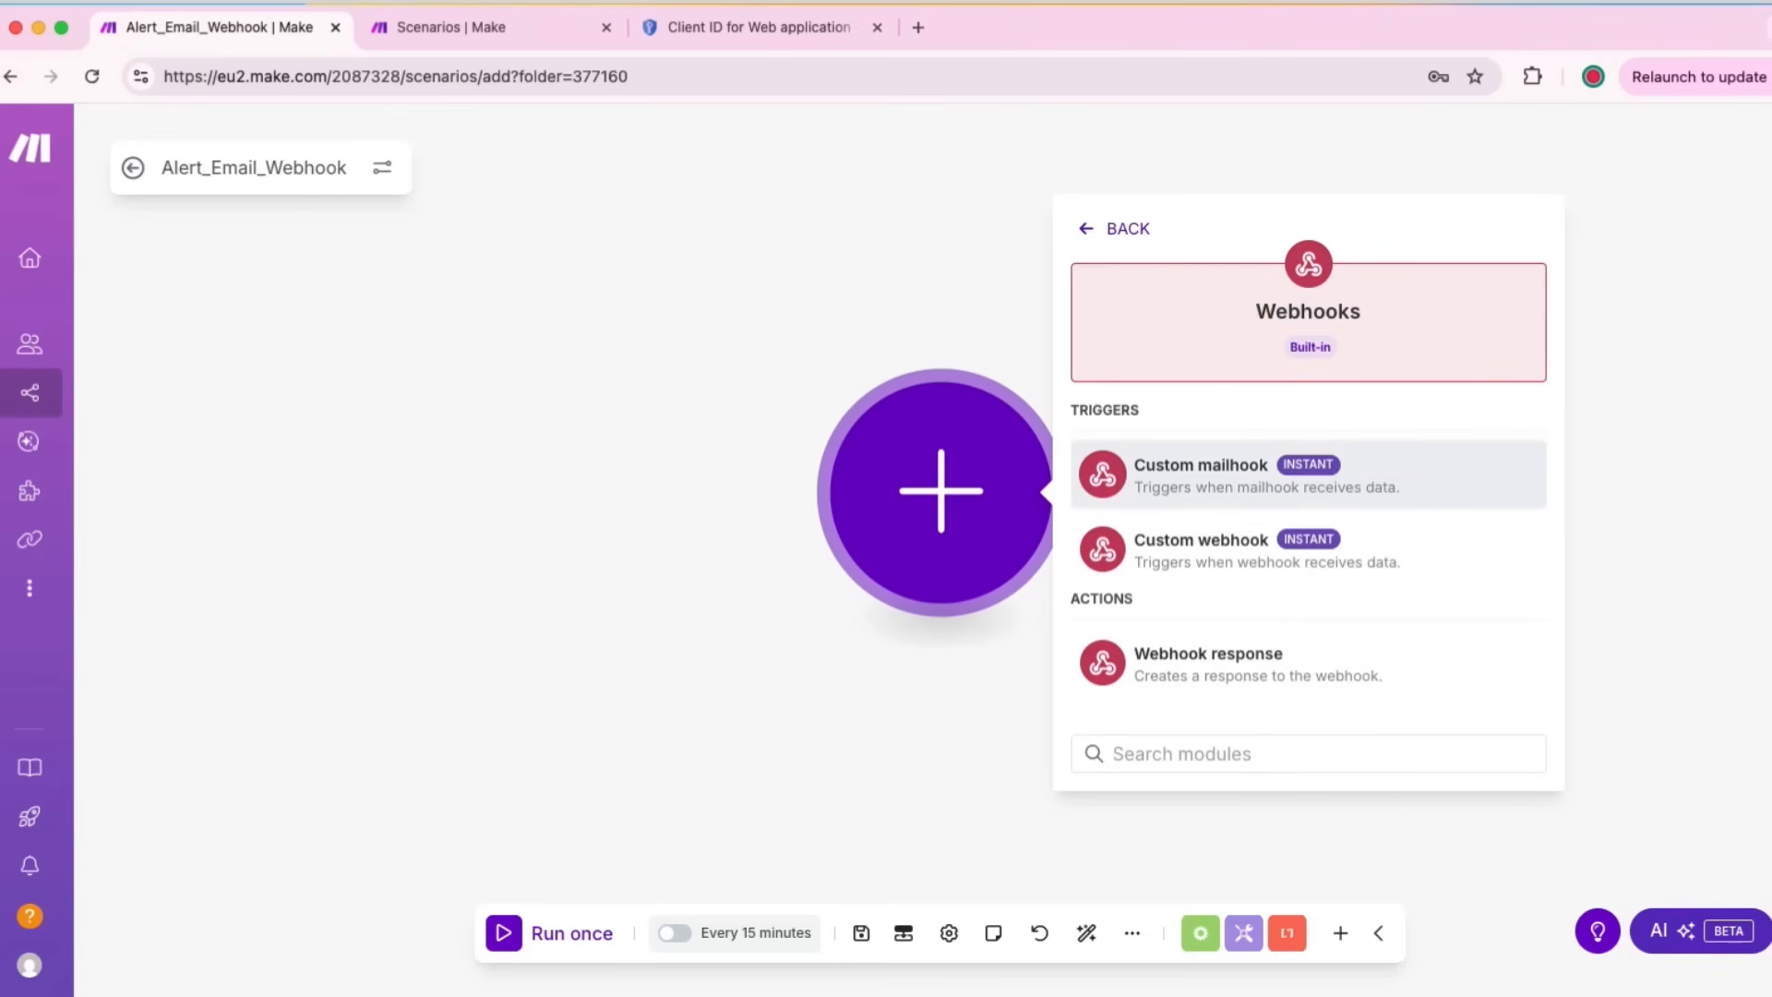
click(1237, 550)
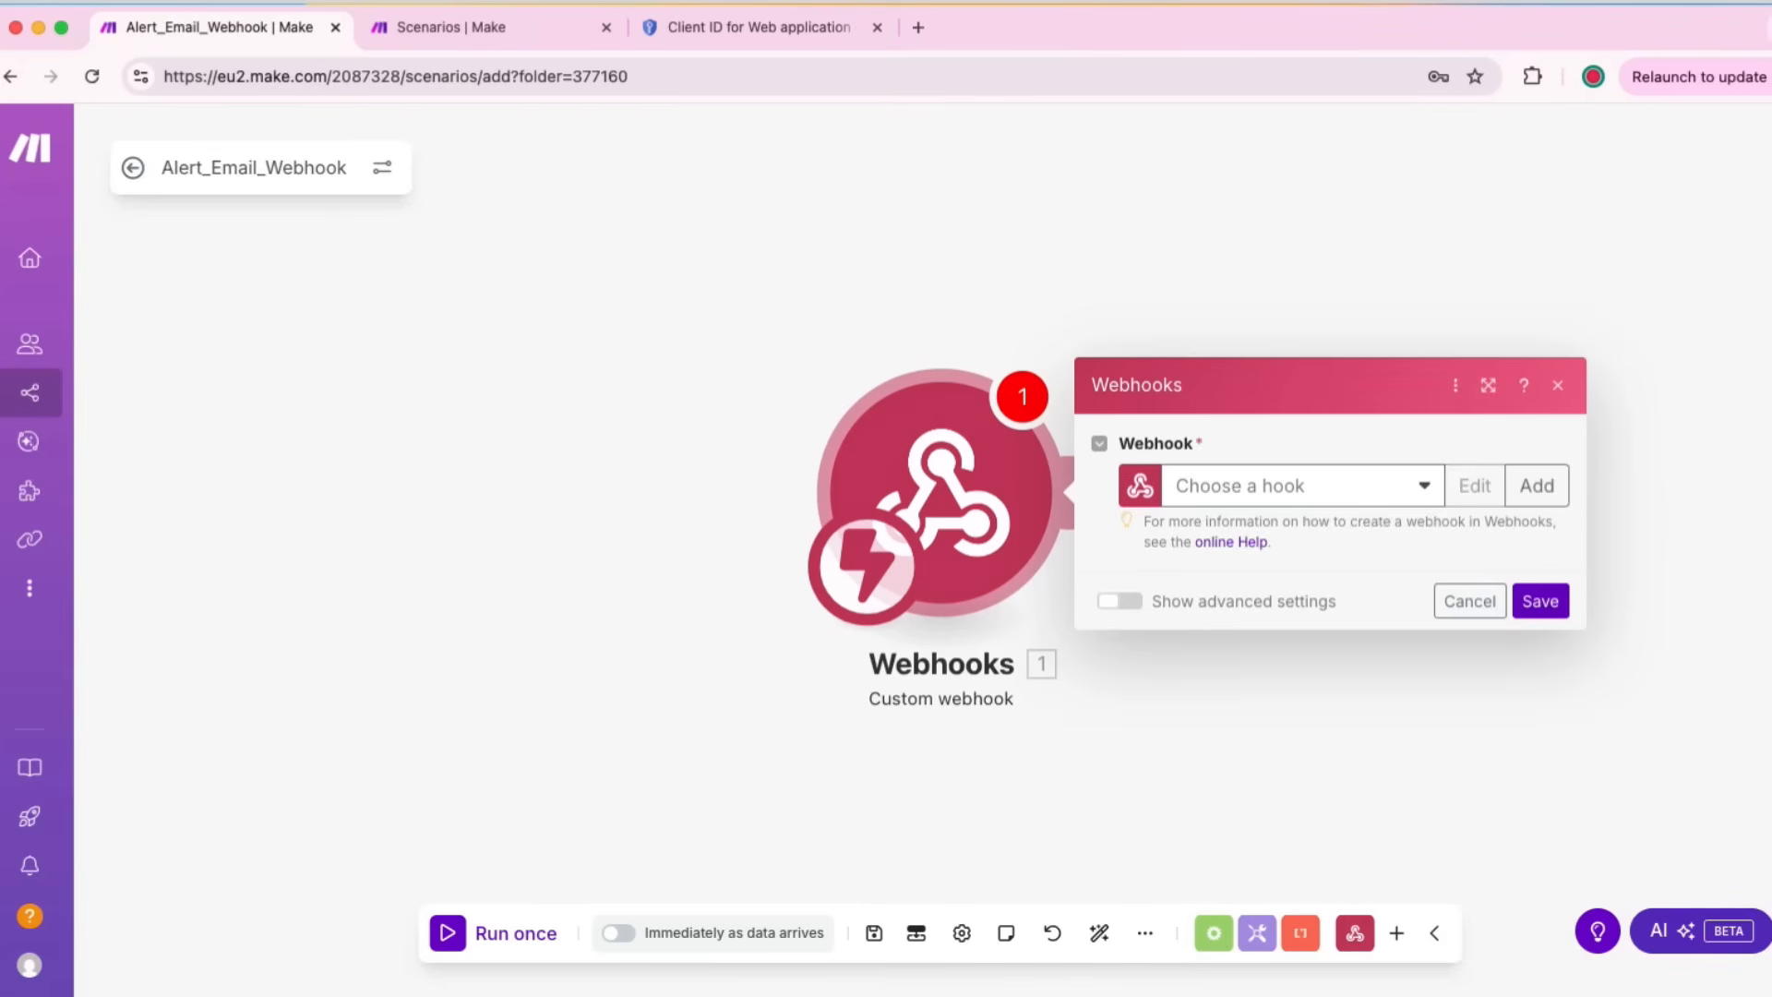
click(1302, 486)
click(1302, 485)
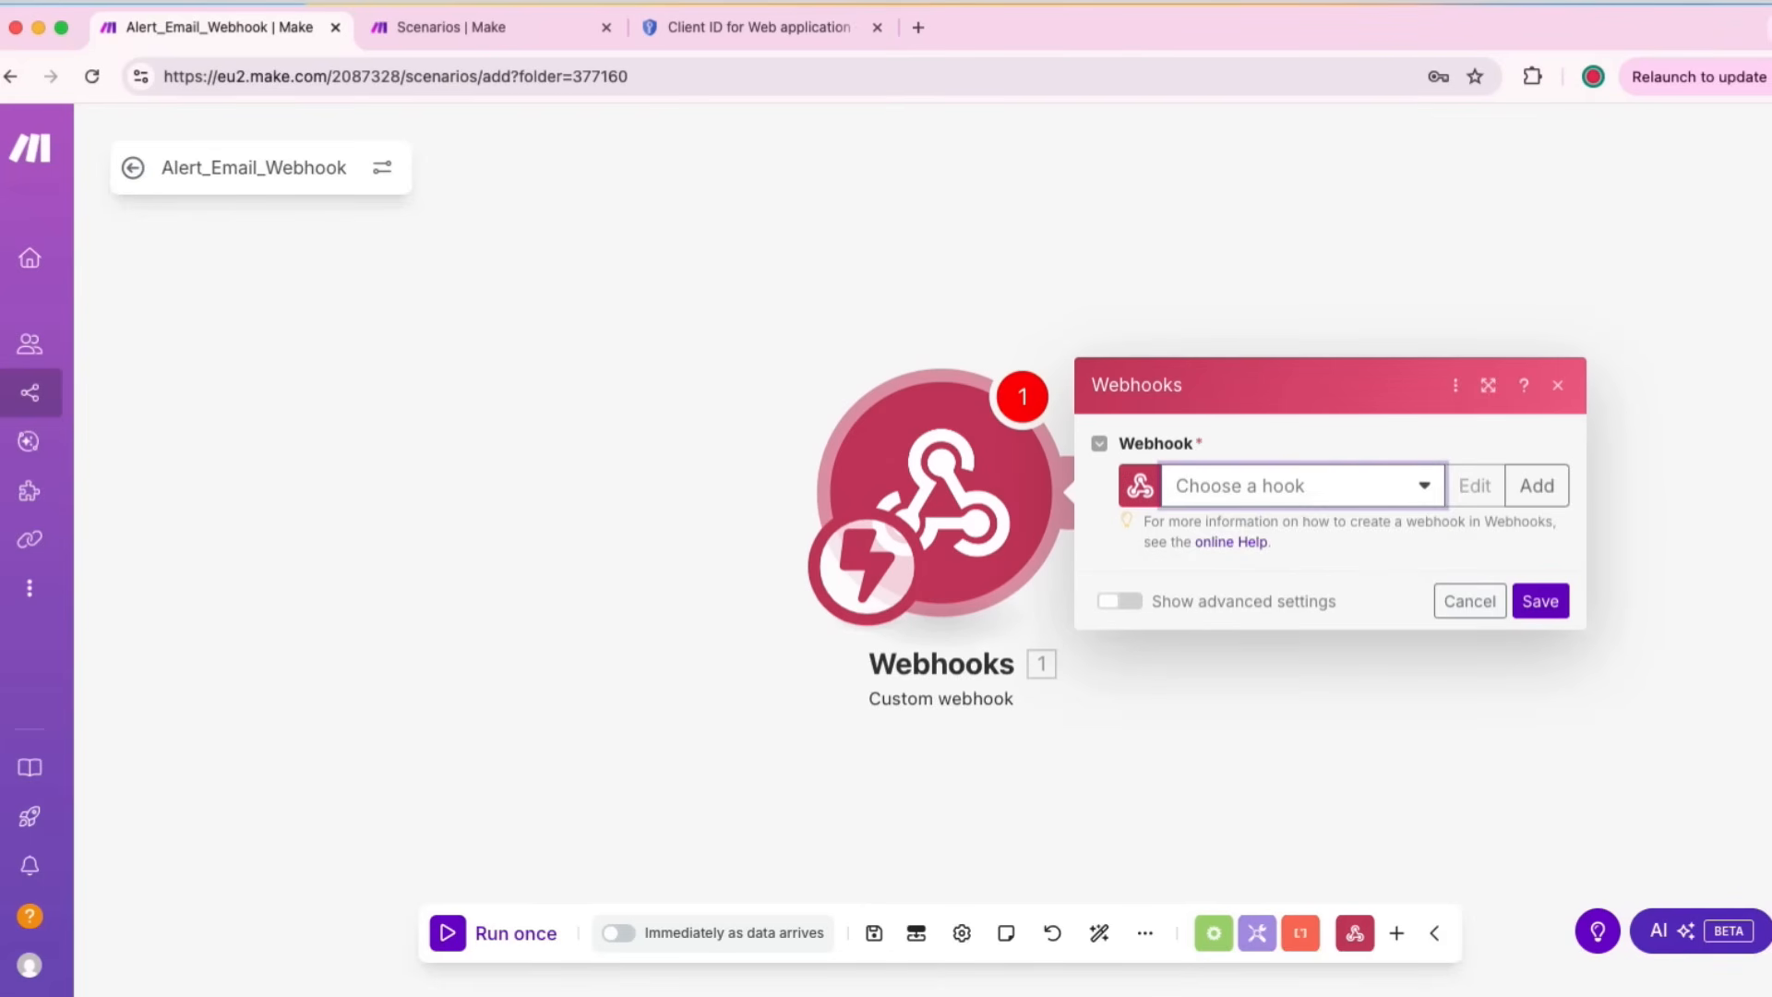
click(1536, 485)
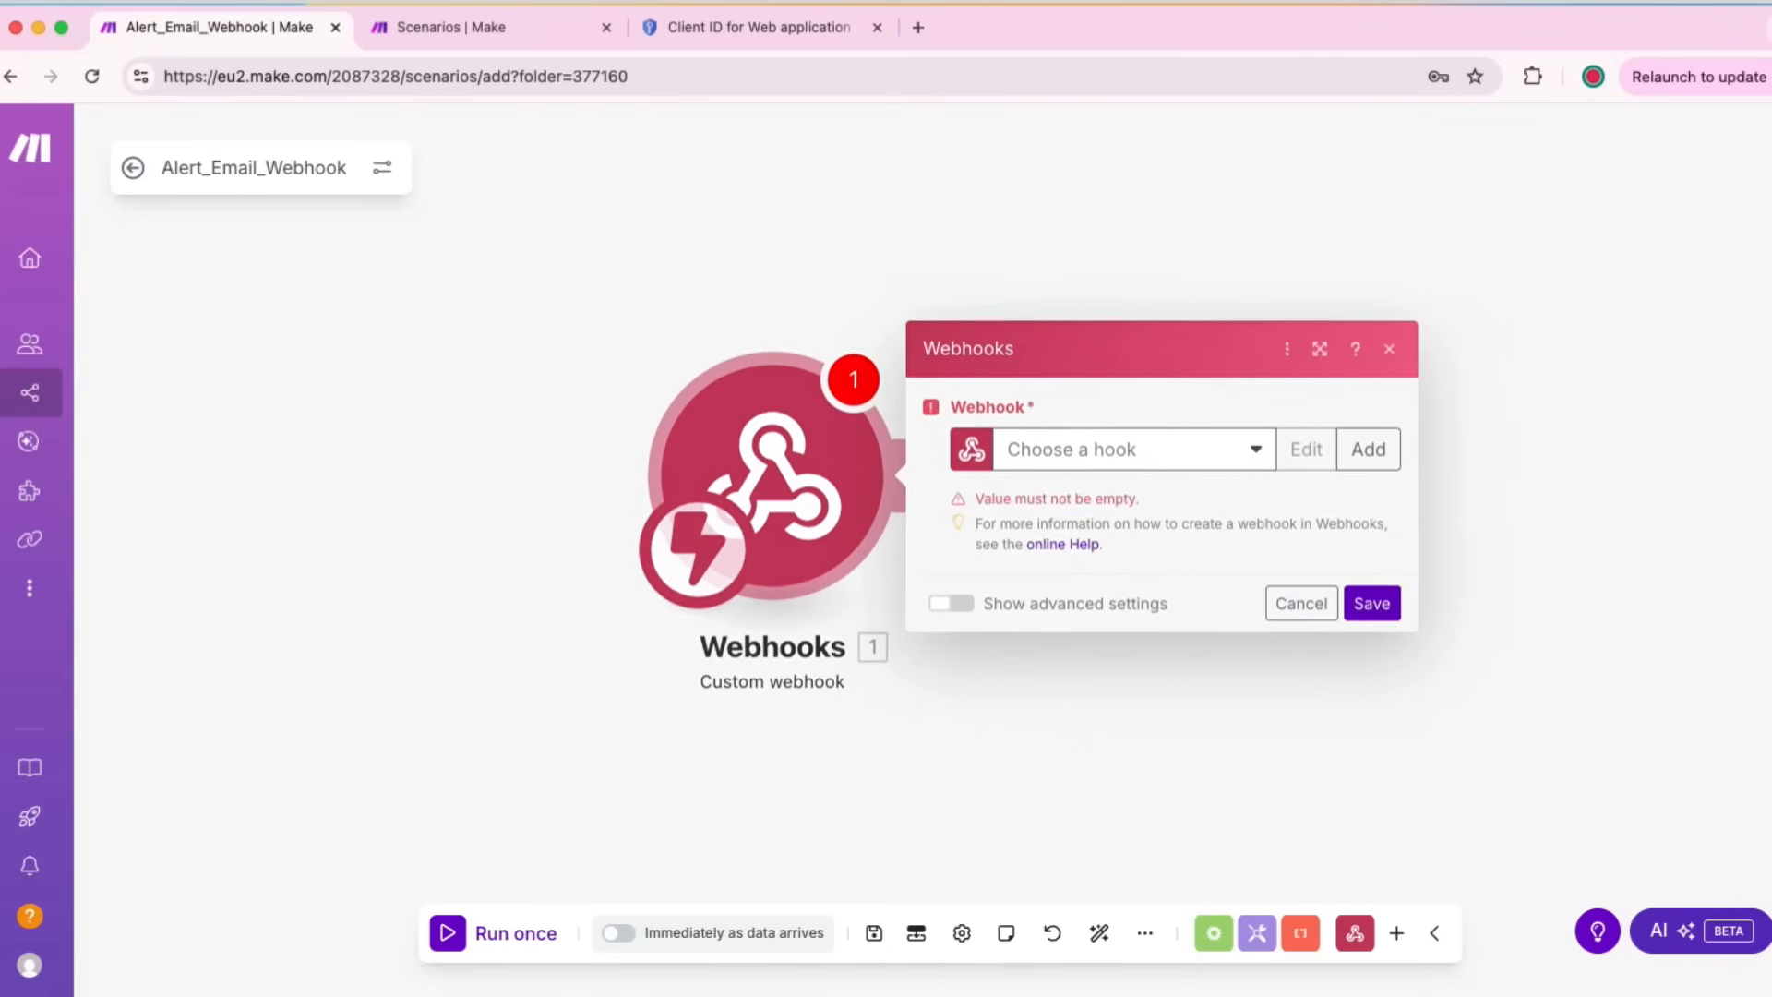
click(1289, 596)
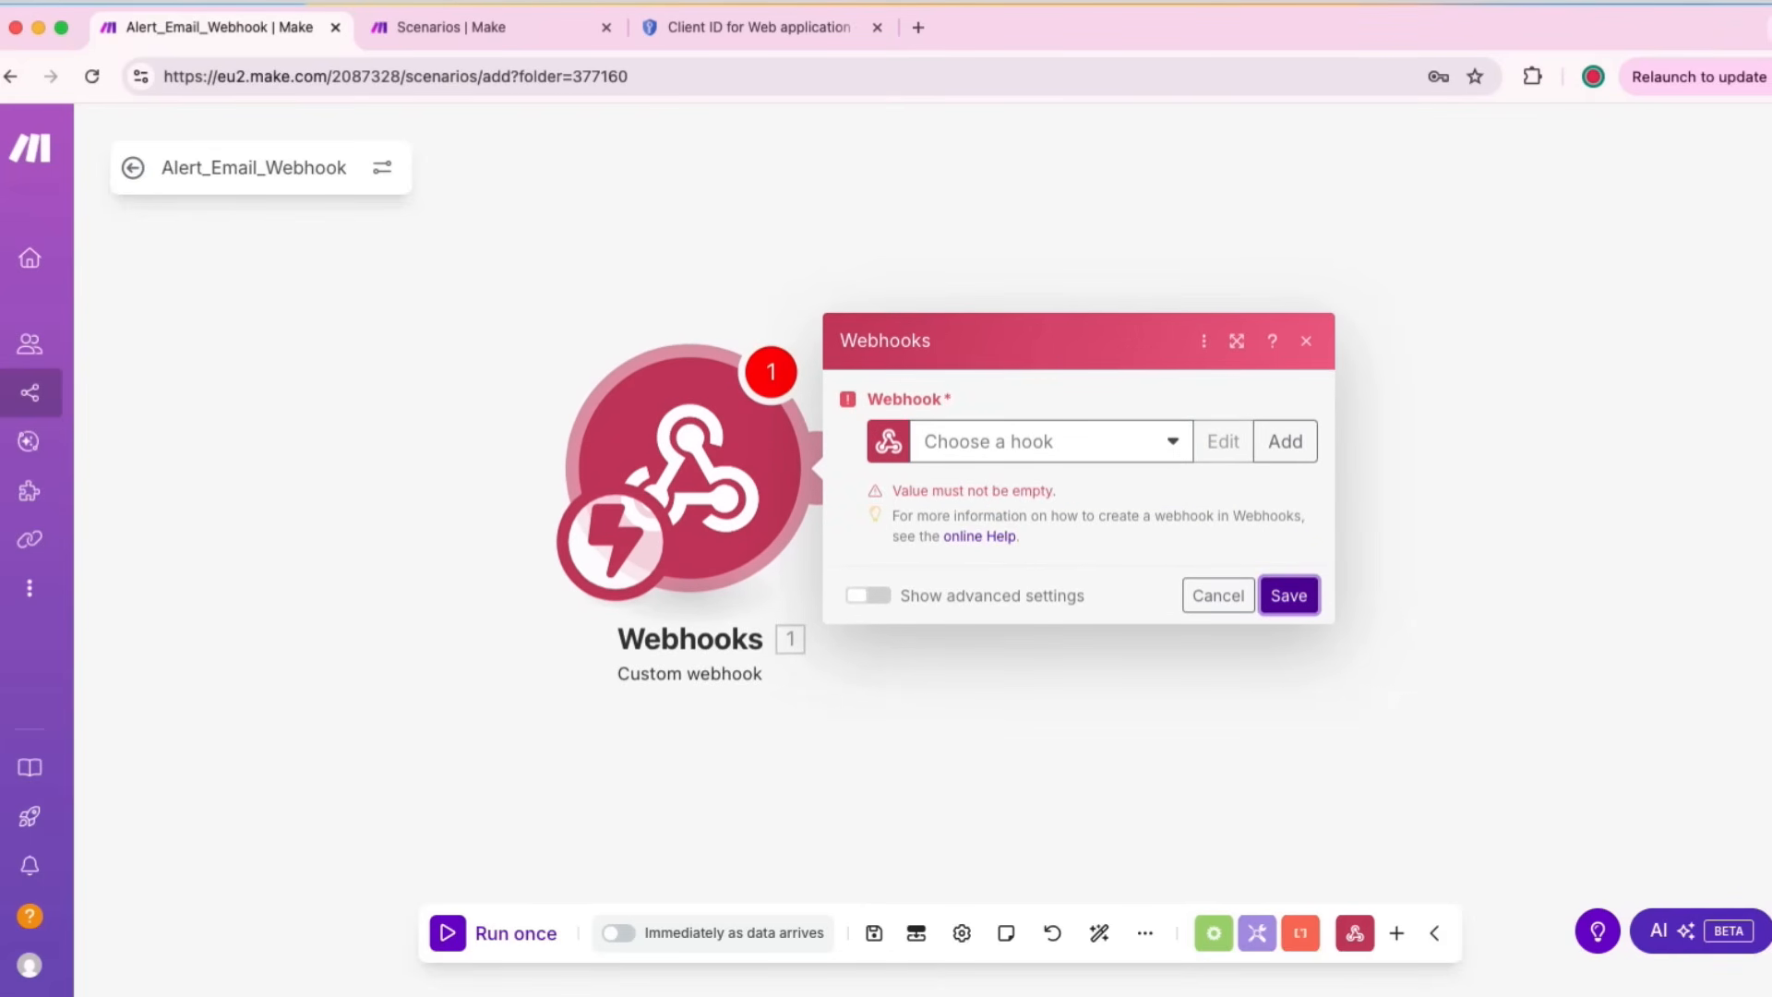
click(1052, 441)
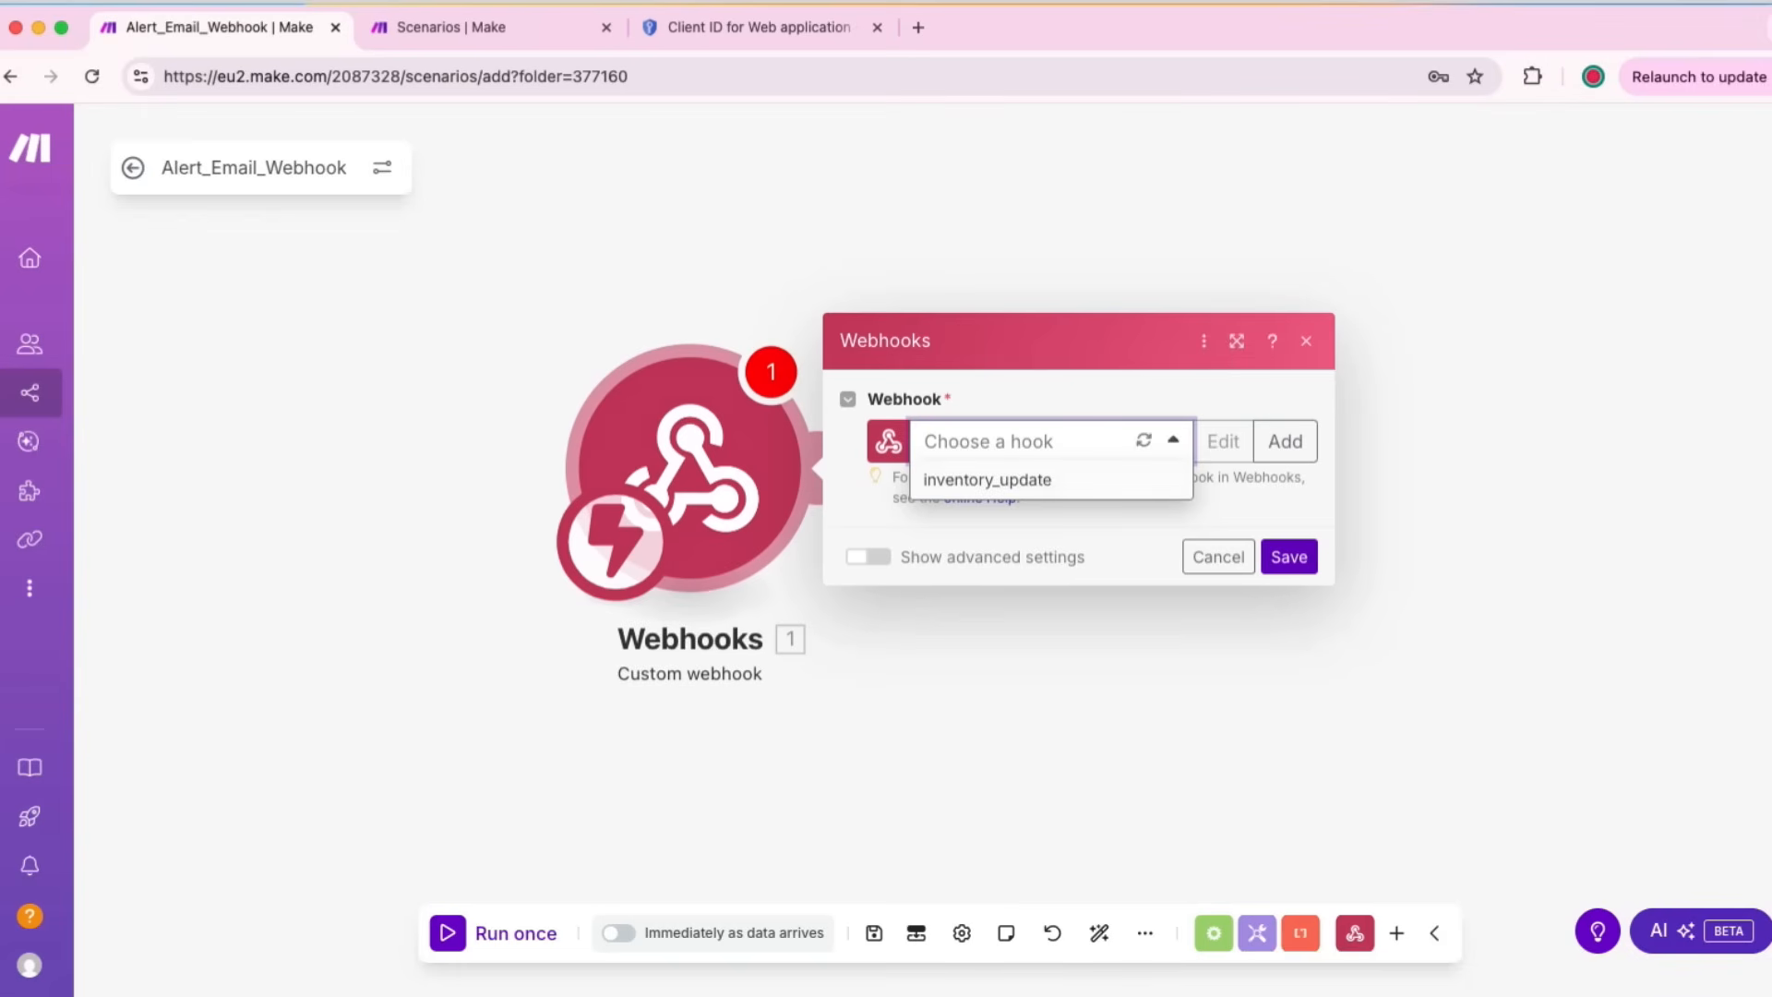
click(1286, 441)
Step: With advanced settings shown, create a webhook named Inventory_Web_Hook for the trigger, copy its address, and save the module
click(863, 595)
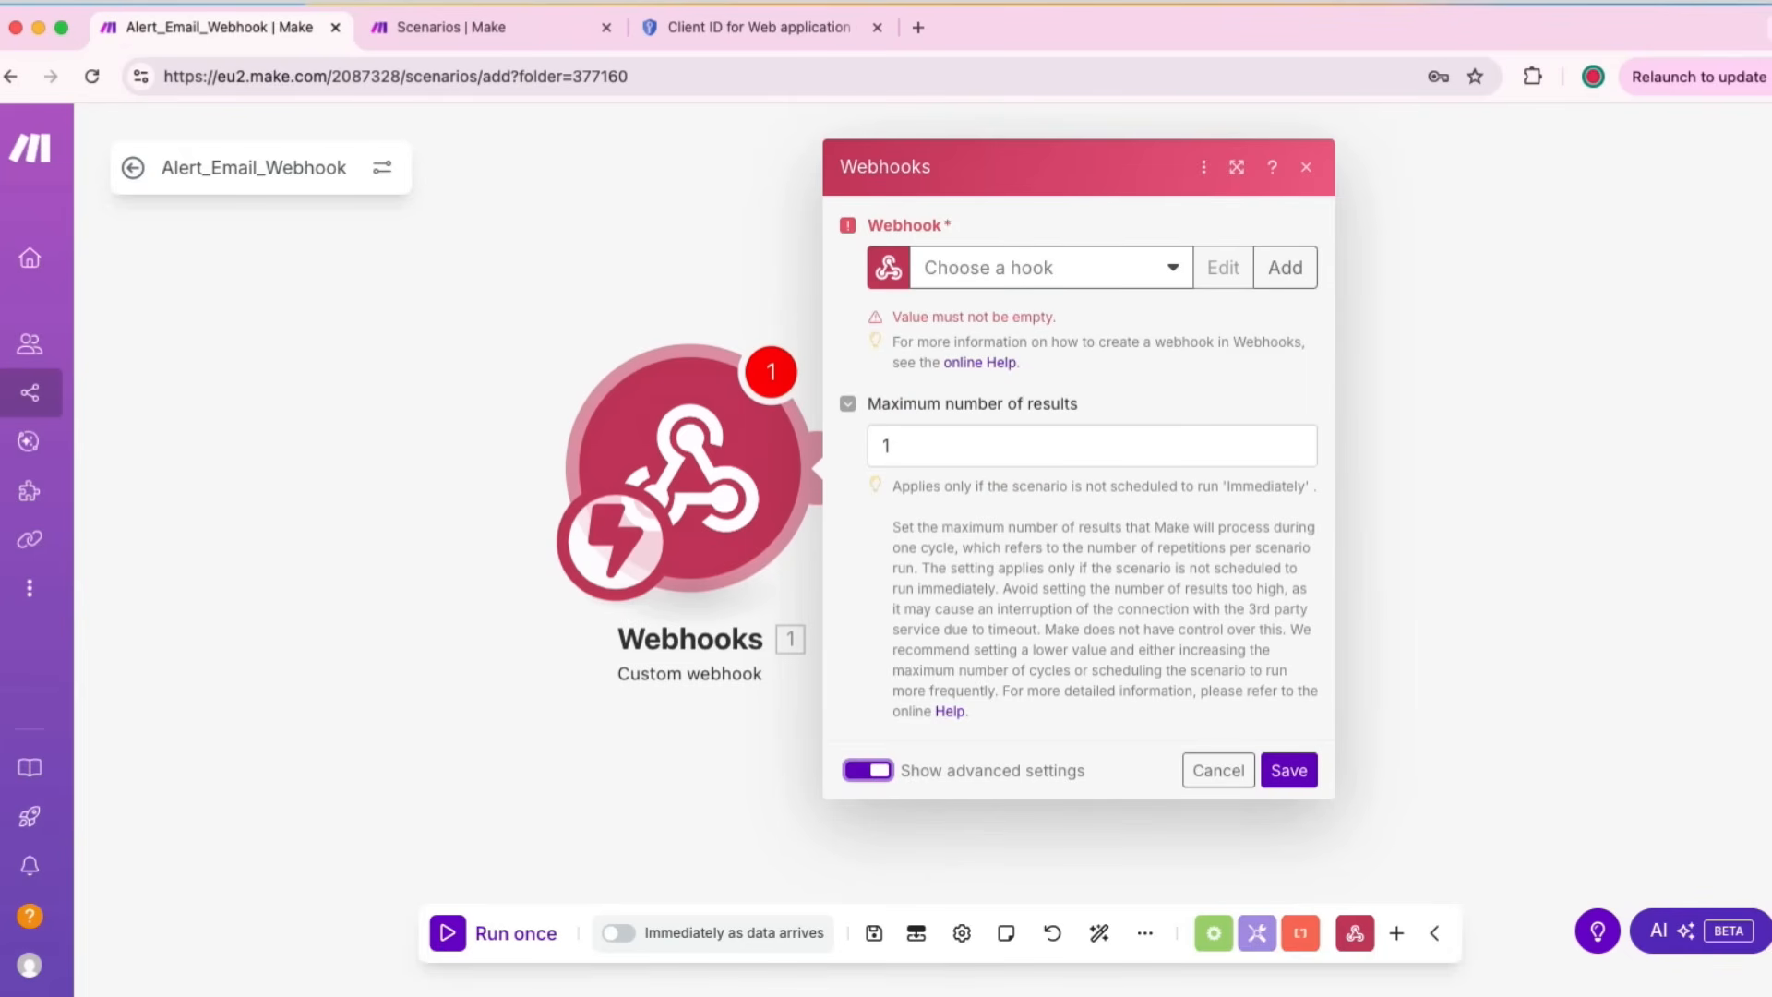
click(1285, 267)
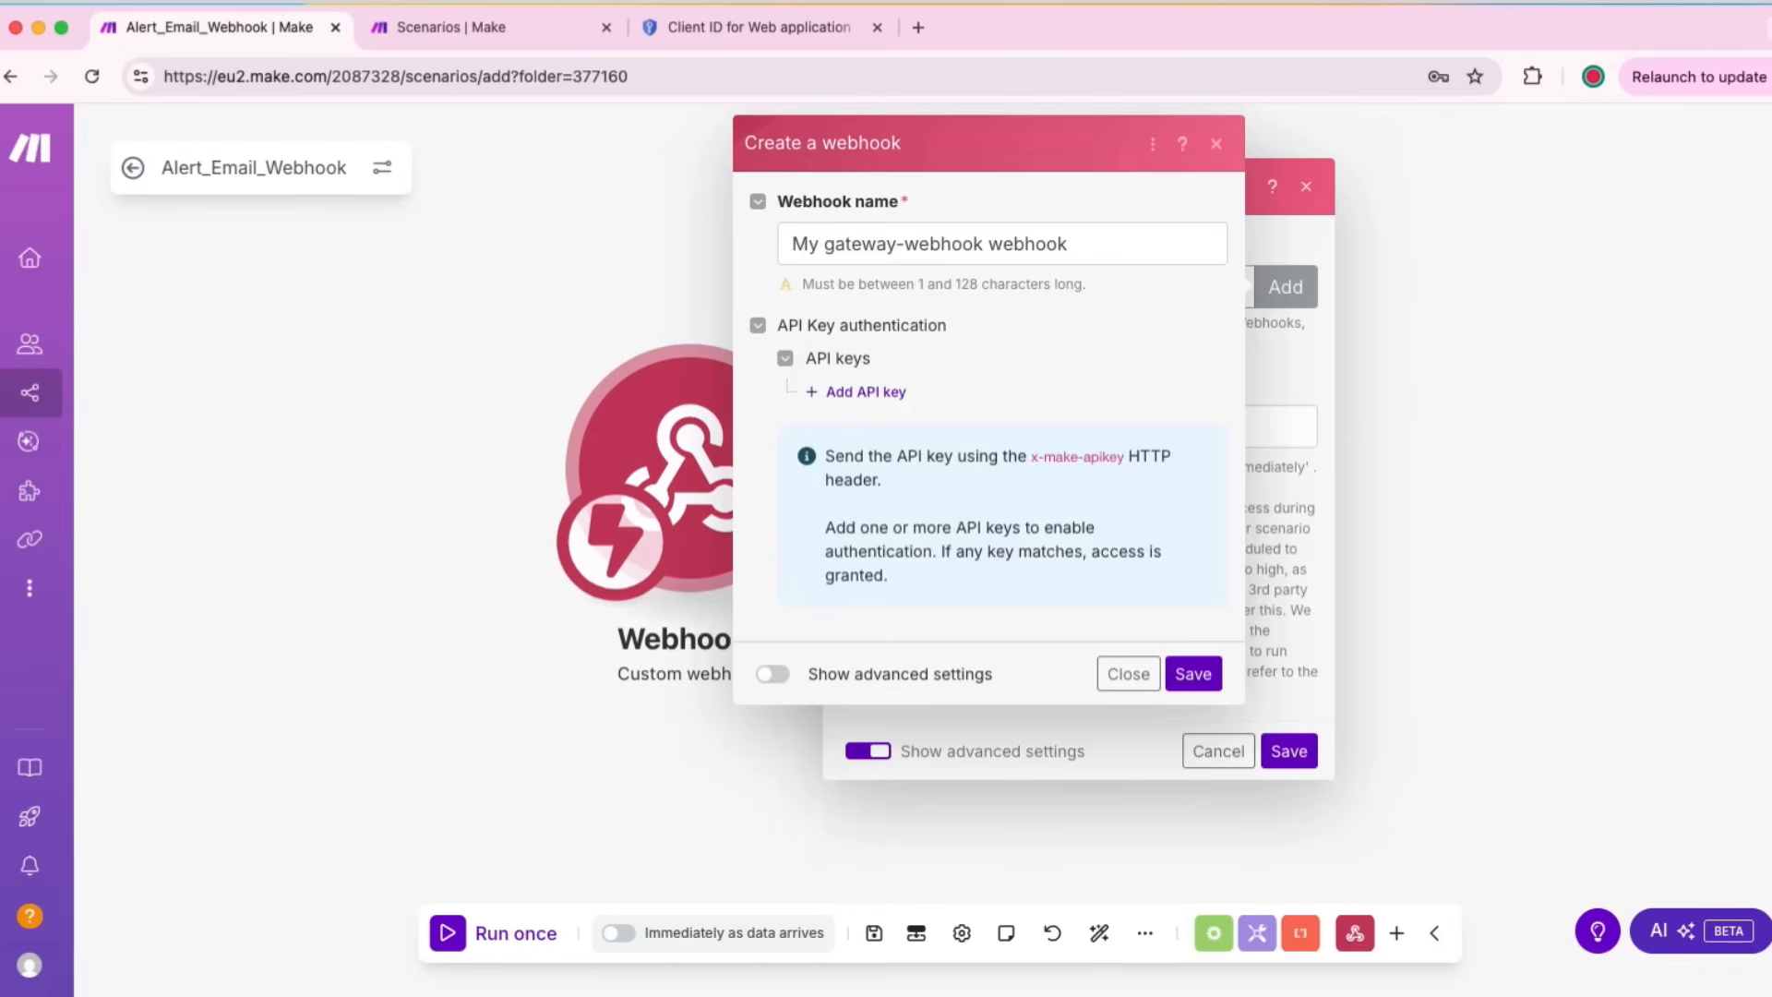
triple_click(1046, 244)
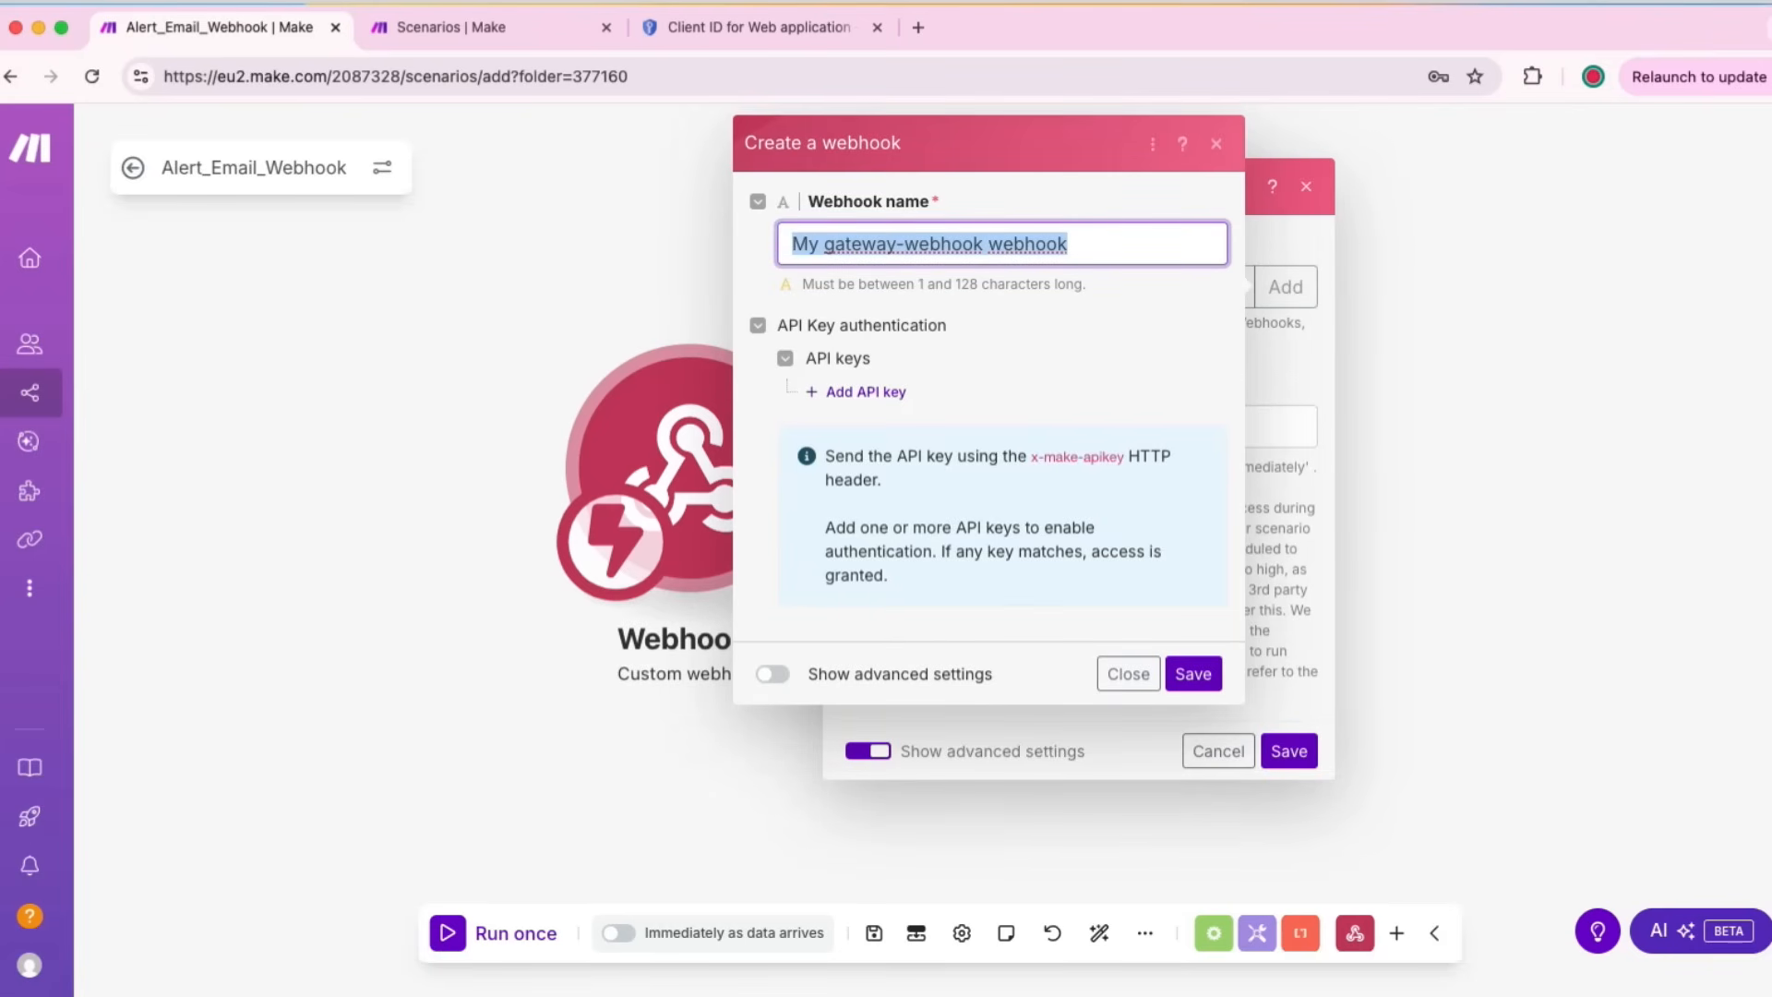
key(BackSpace)
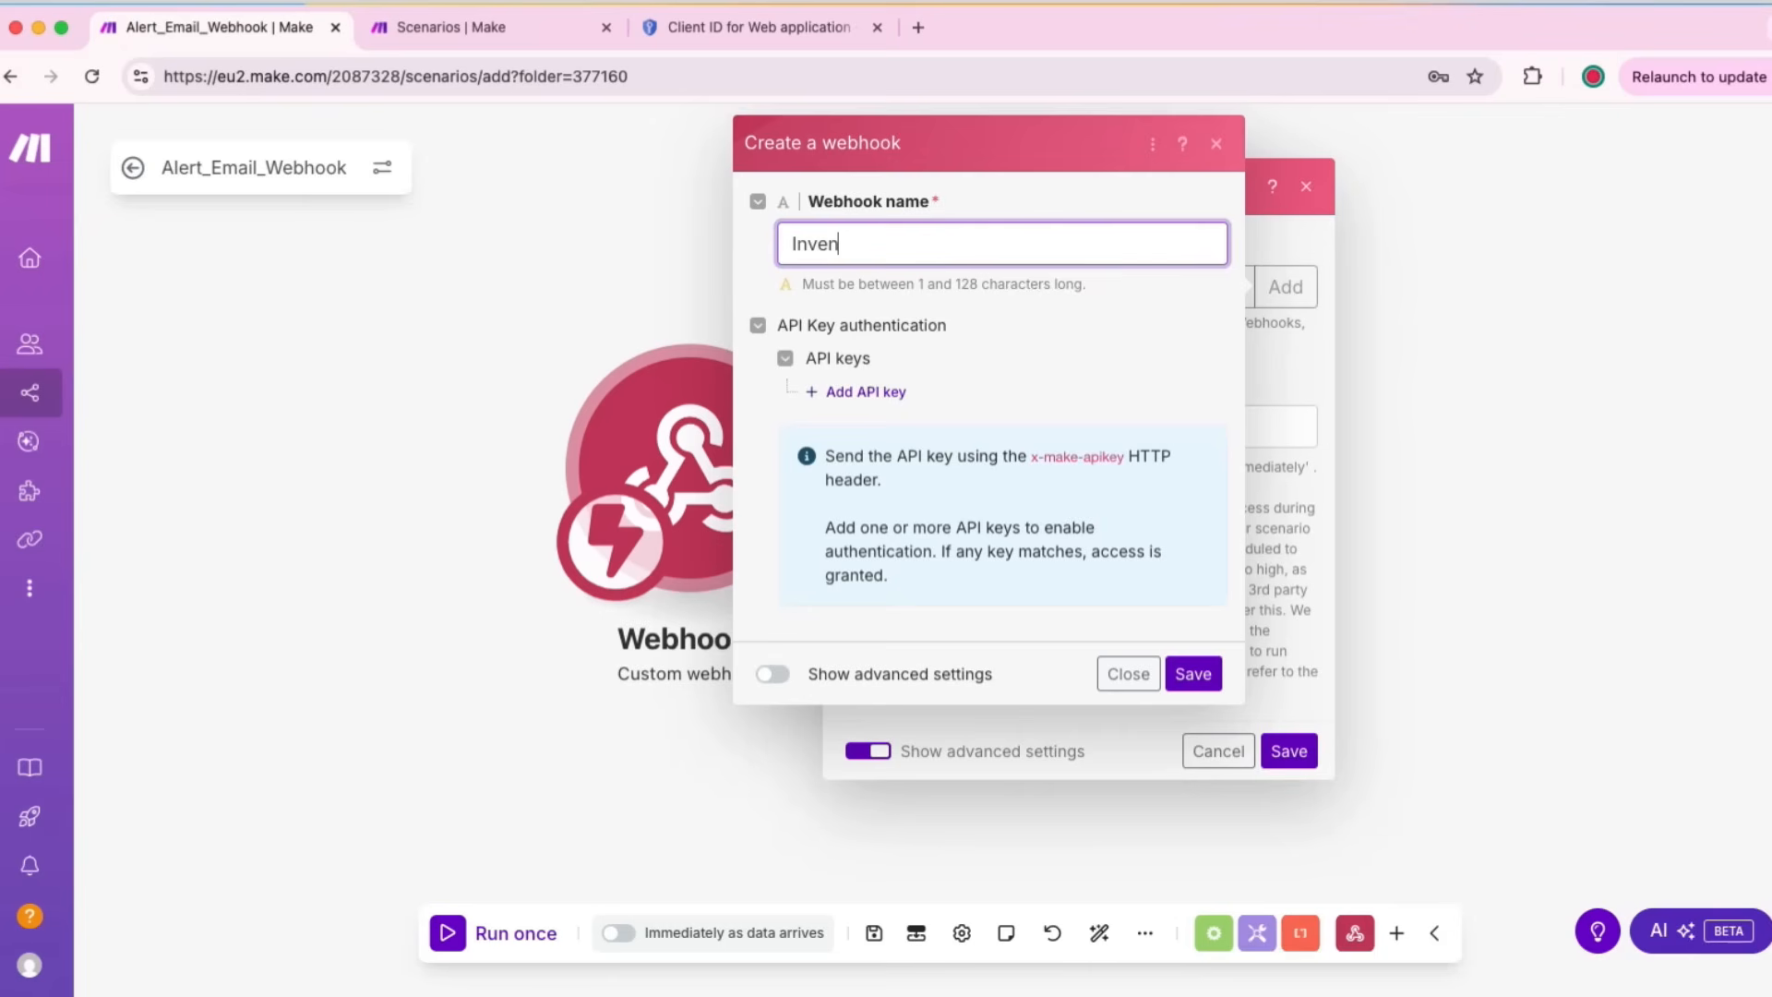
text(Inventory_Web_Hook)
click(1192, 674)
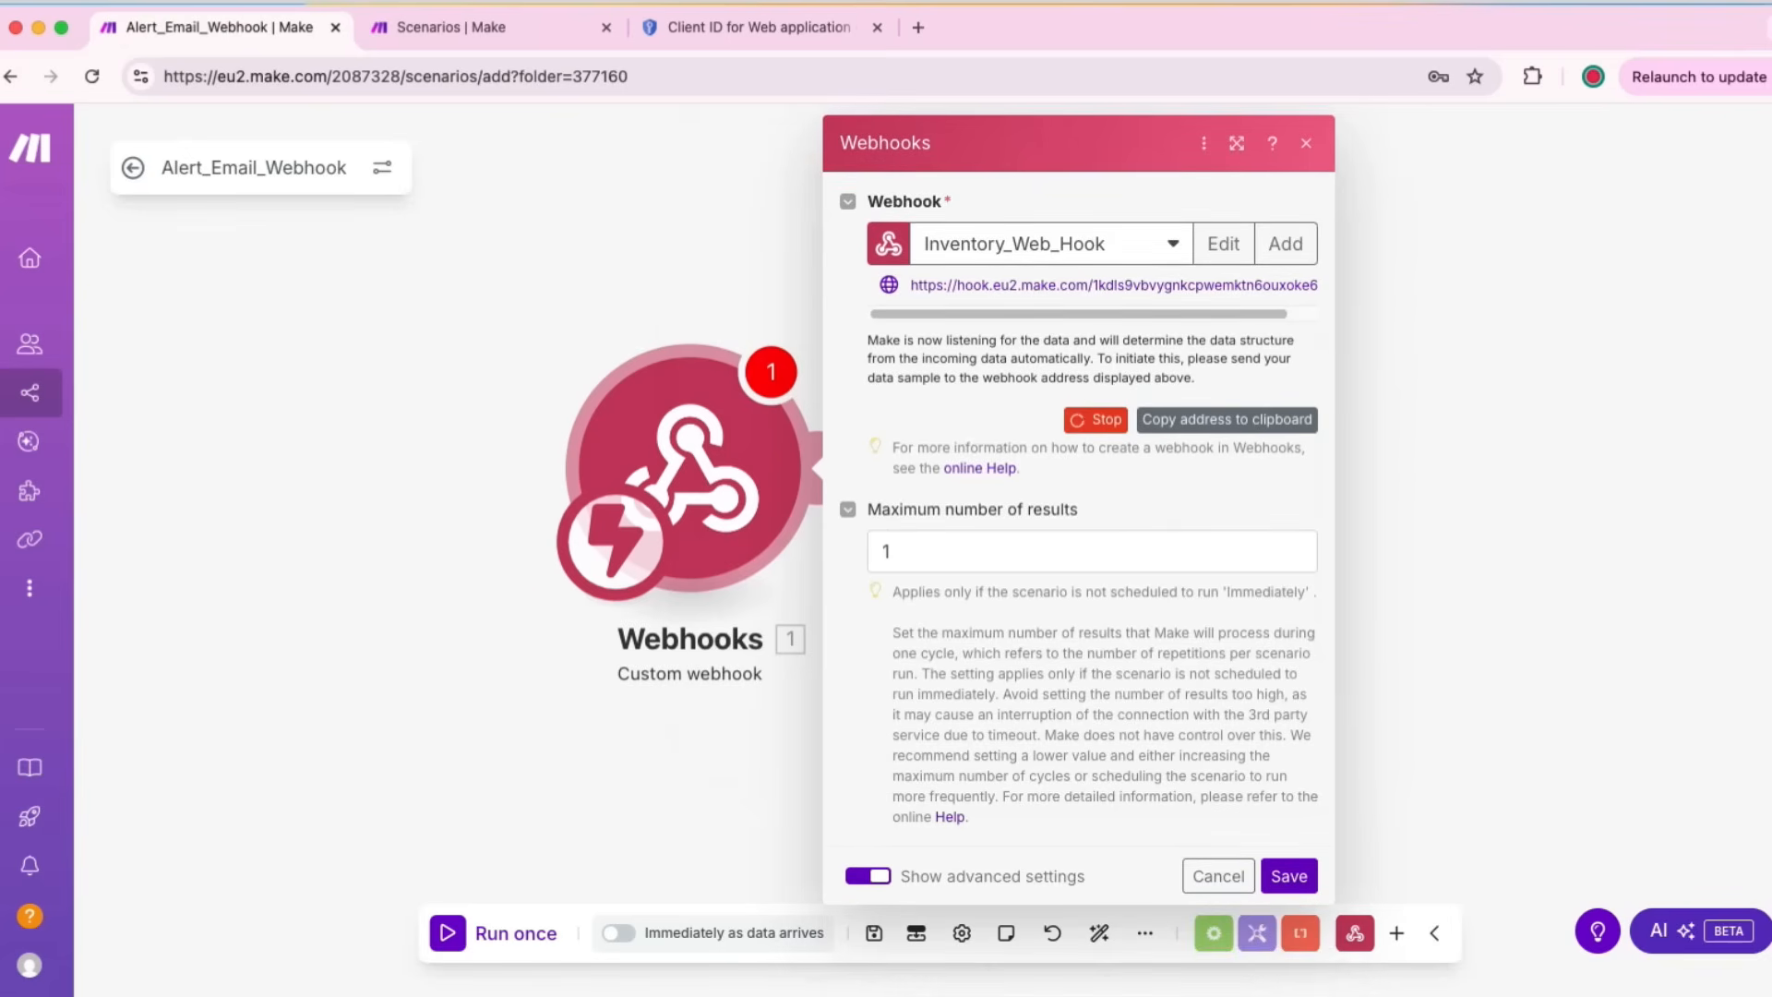
click(1228, 420)
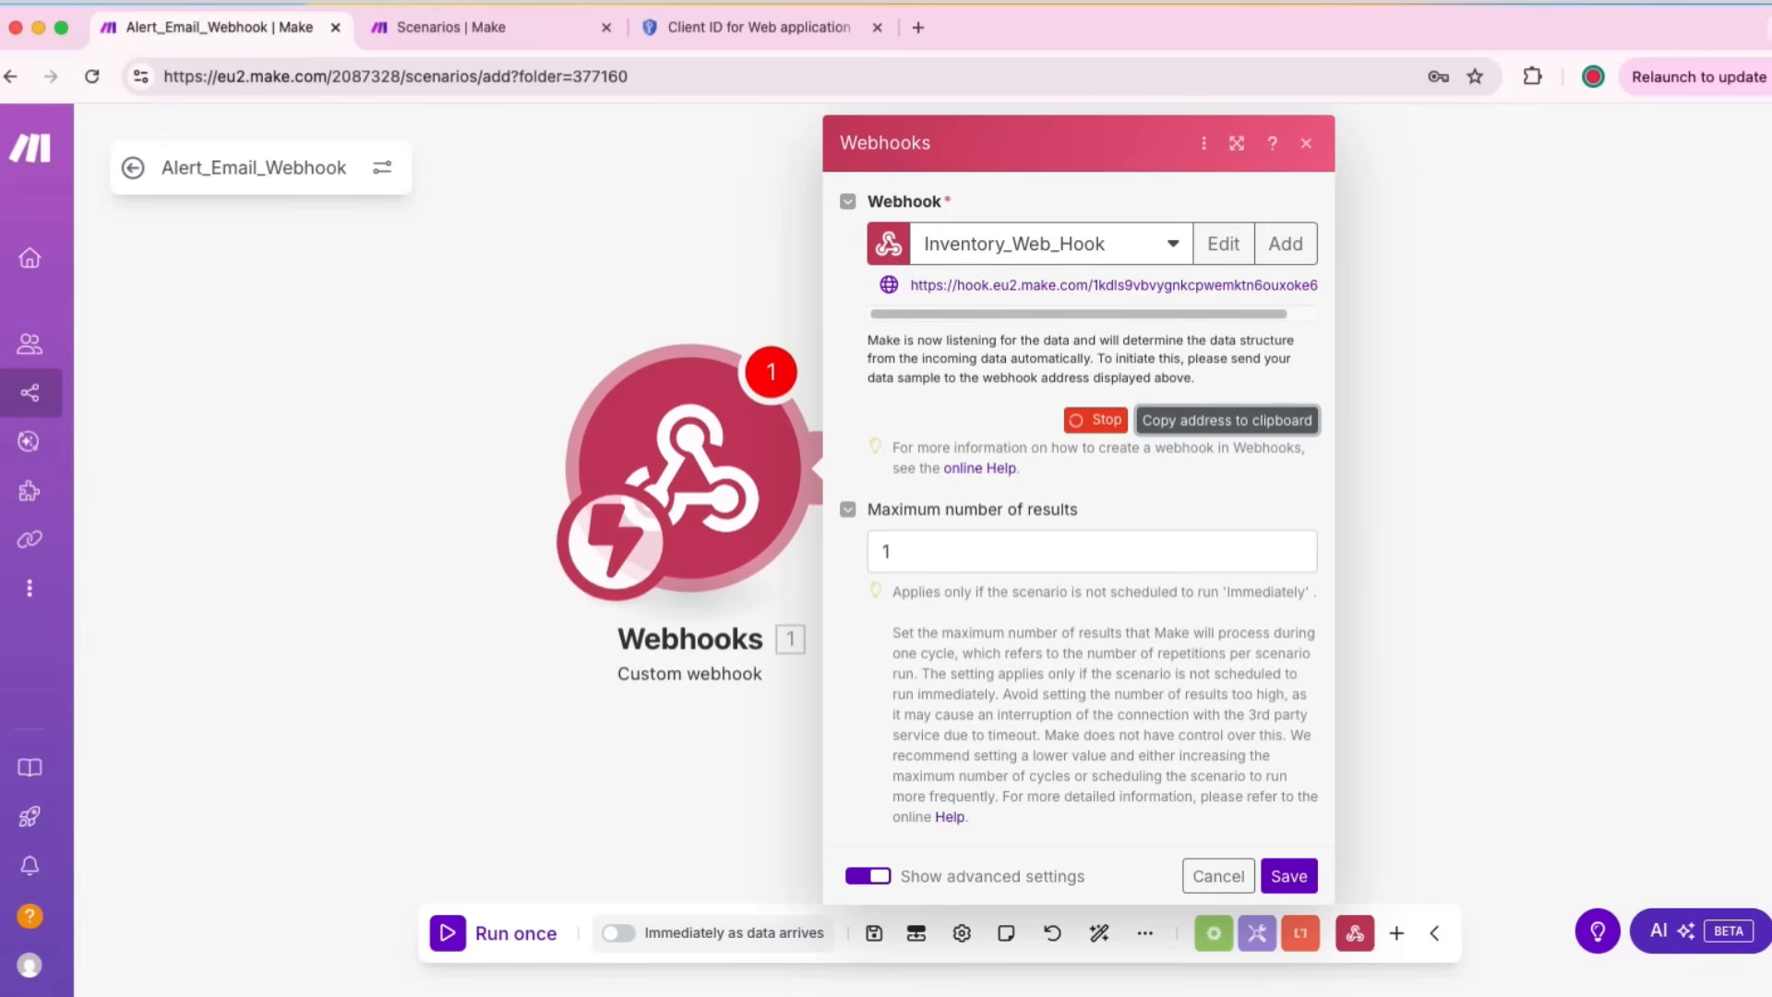
click(1288, 874)
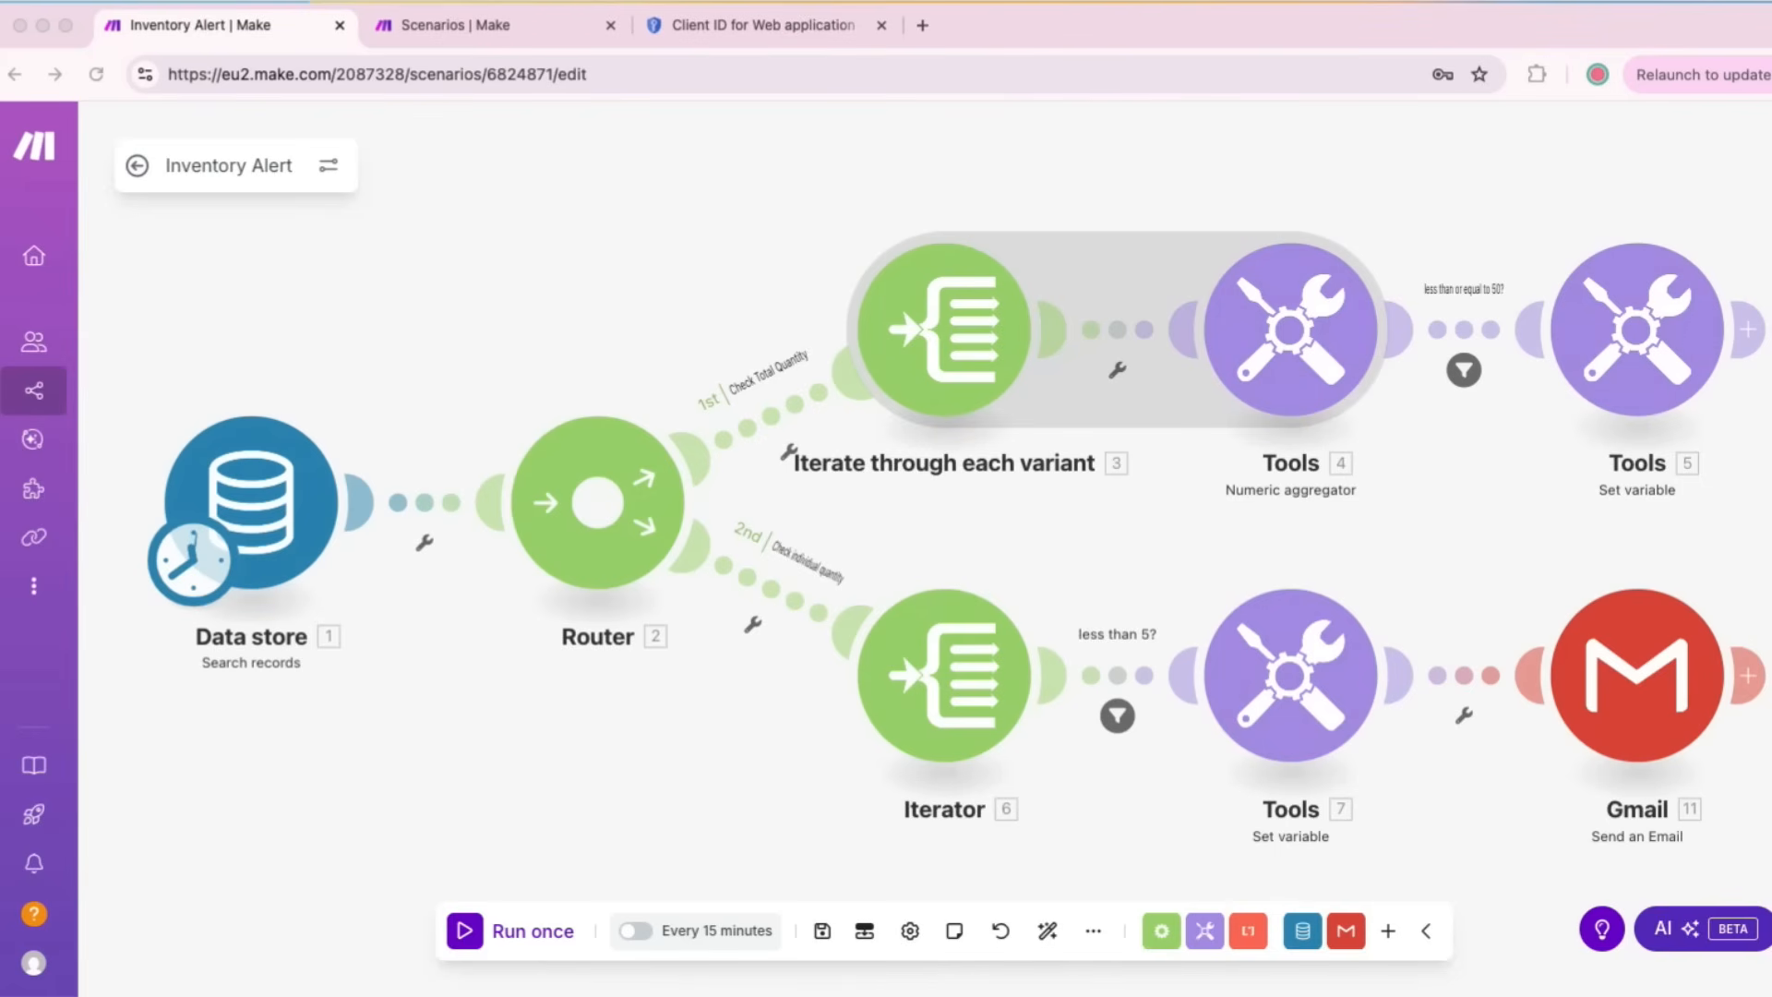
Step: Check the webhook address and its key, id and sku parameters in the Gmail module's email content, and save the module
click(1636, 676)
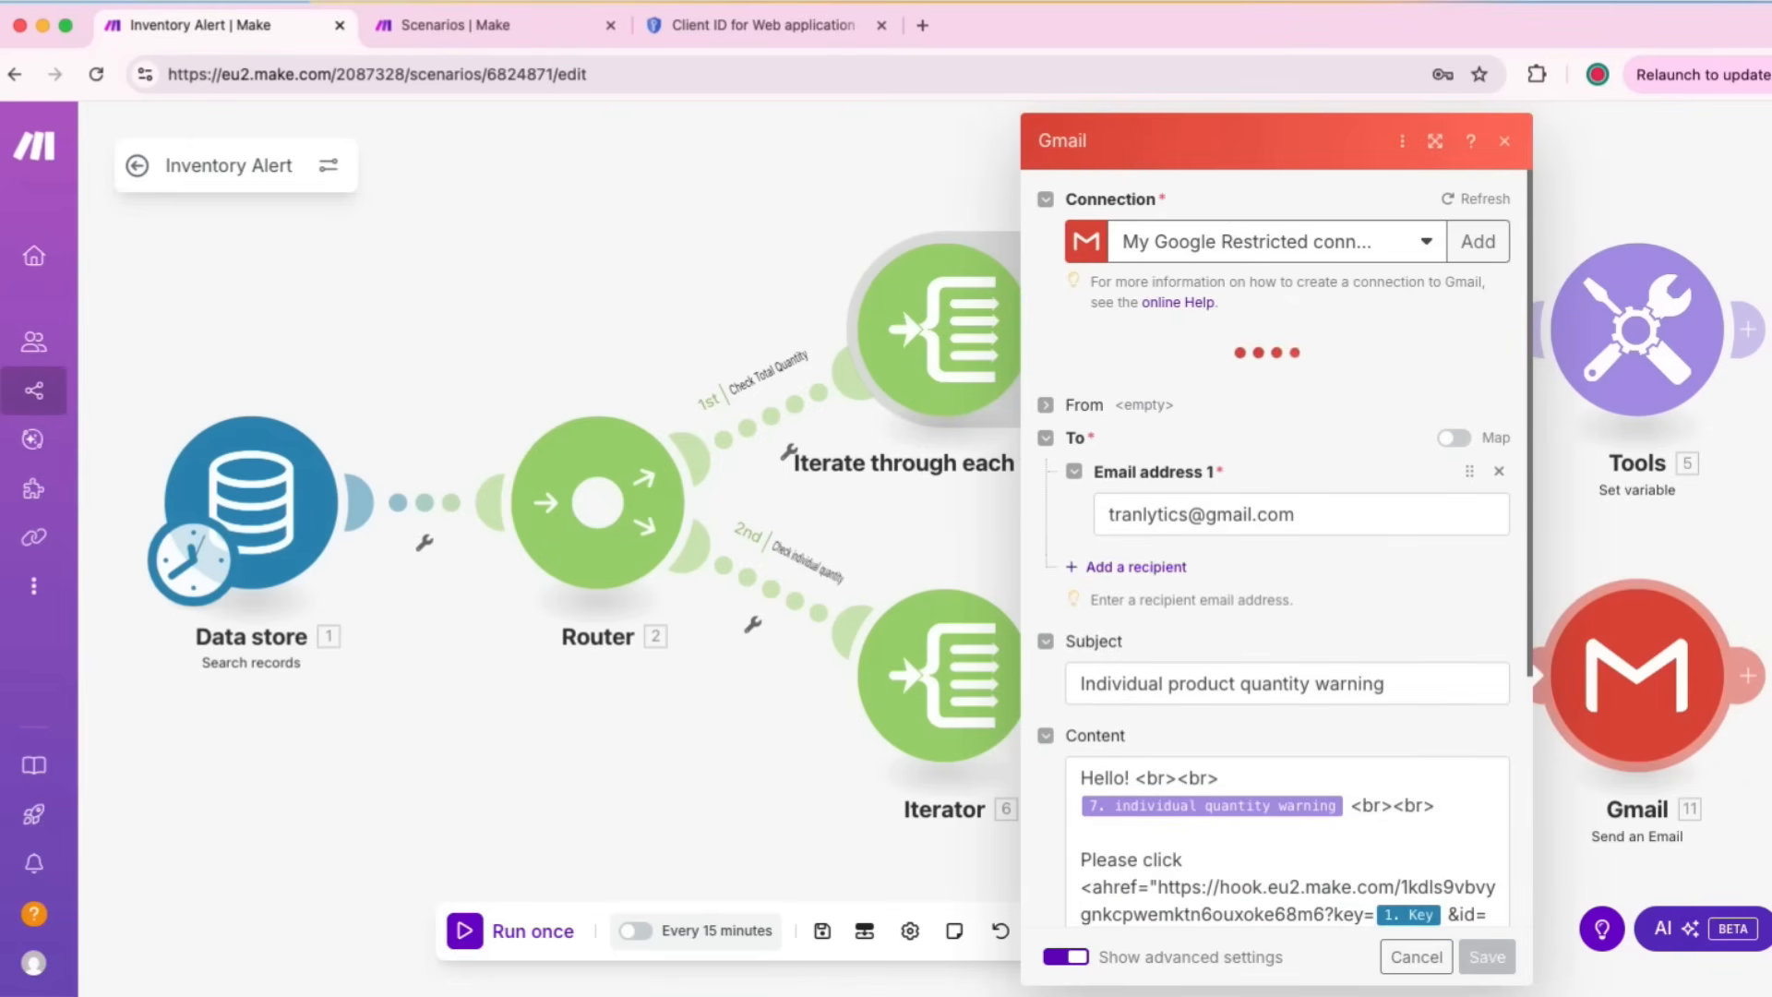
scroll(1276, 549, down, 5)
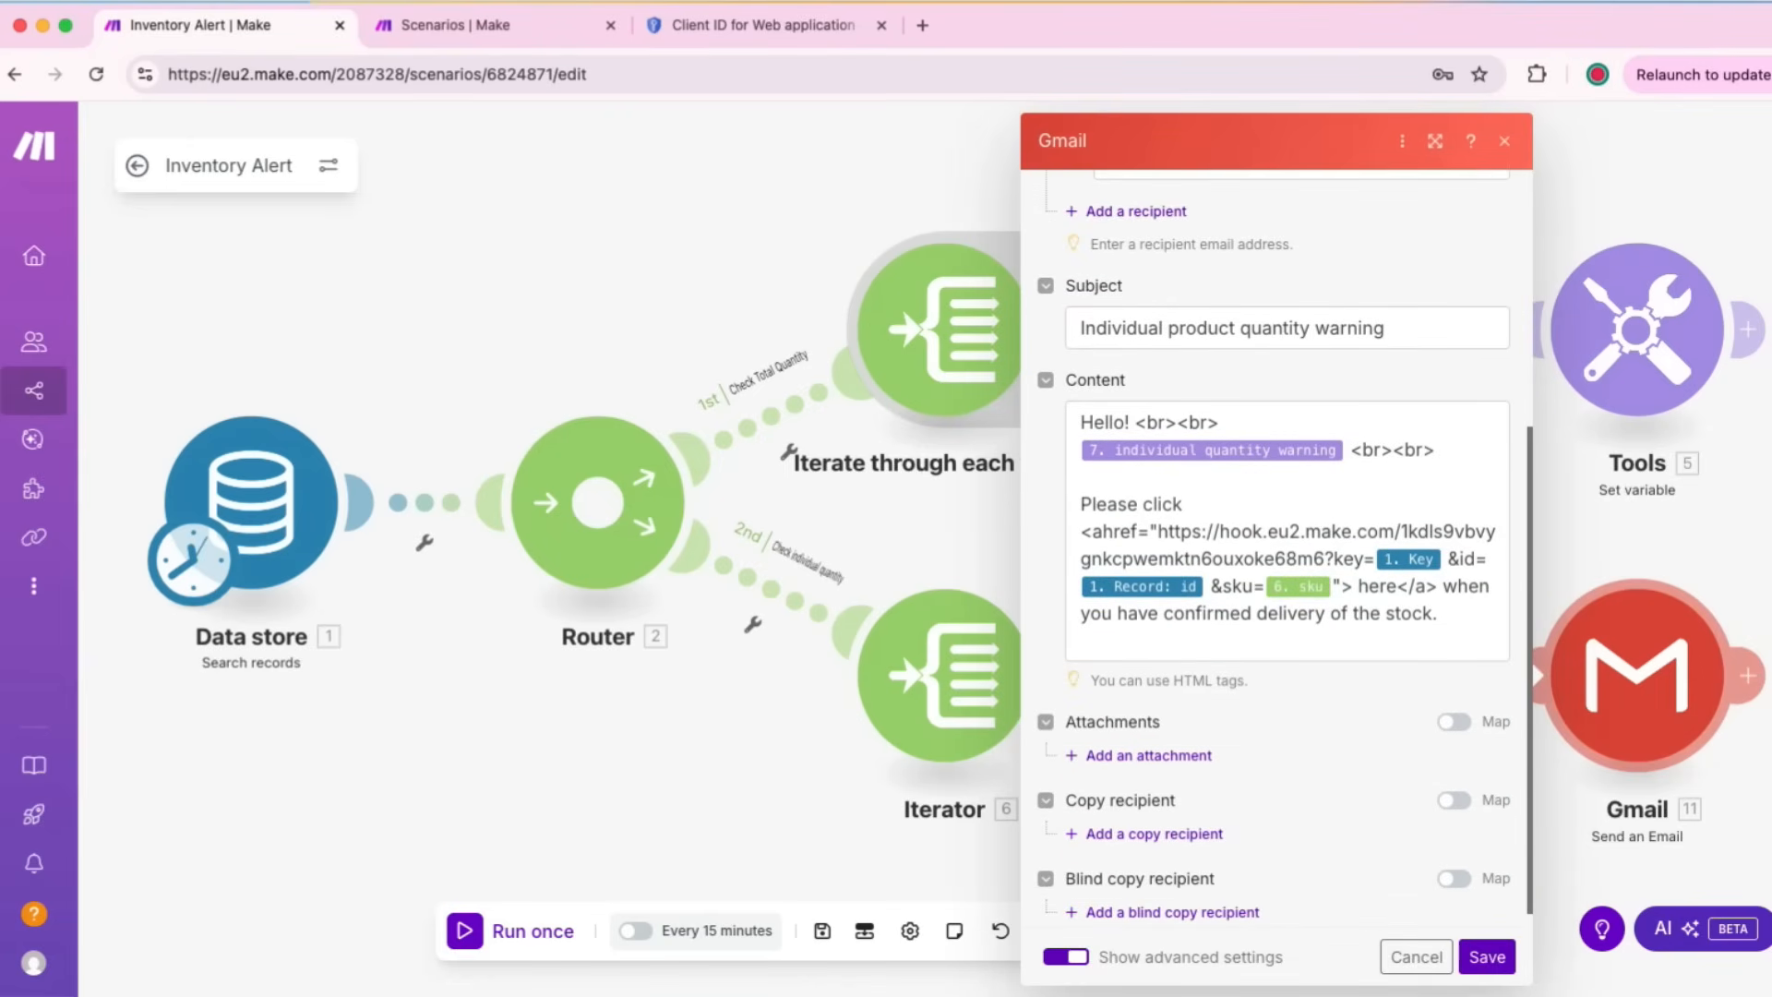
scroll(1276, 549, down, 1)
drag(1324, 541, 1181, 513)
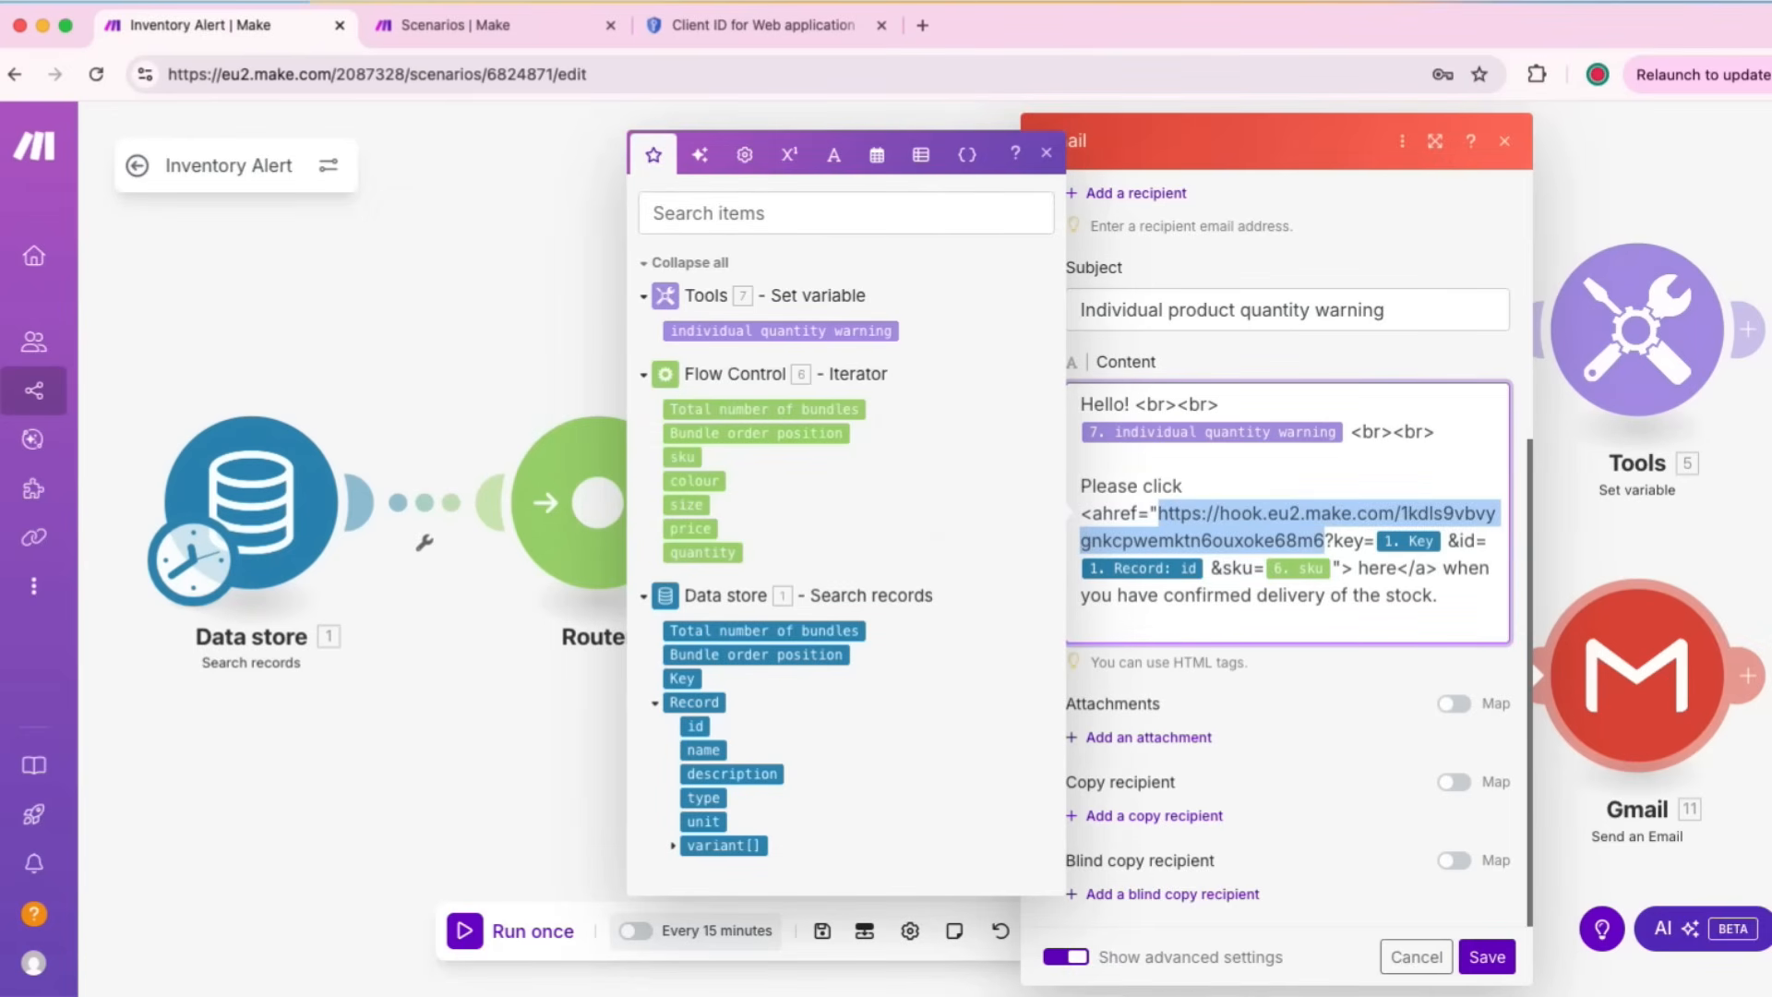
click(1081, 621)
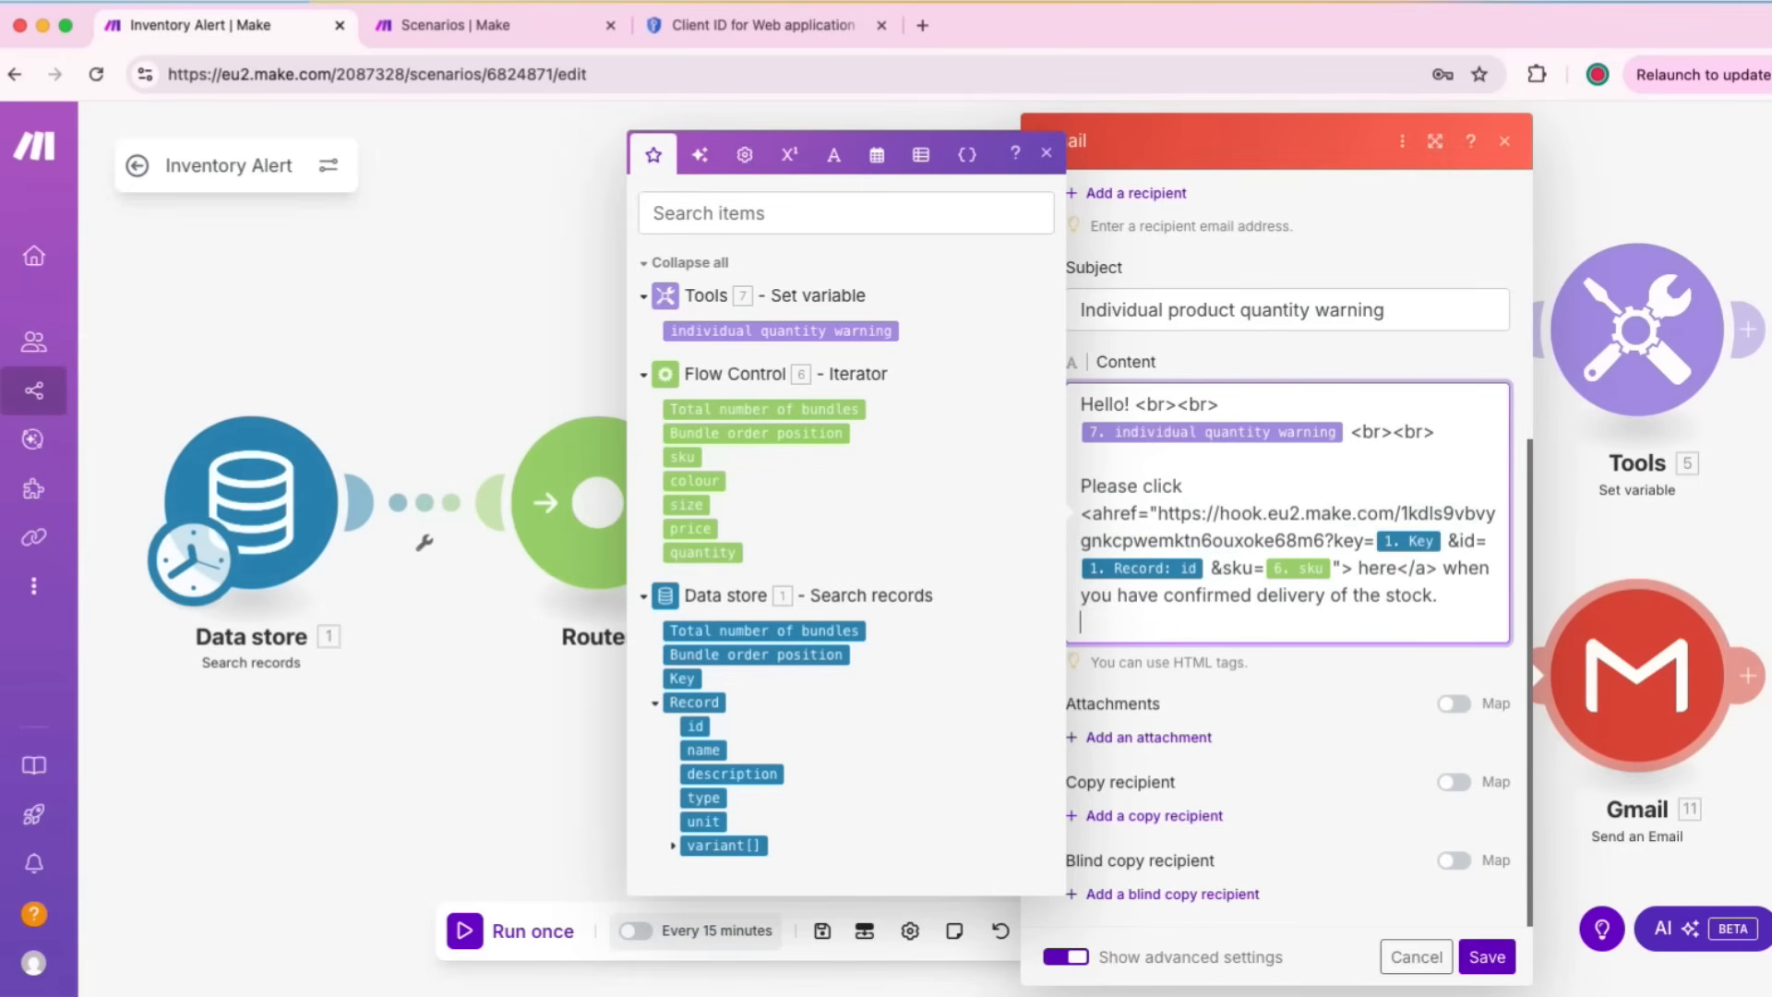
click(1486, 957)
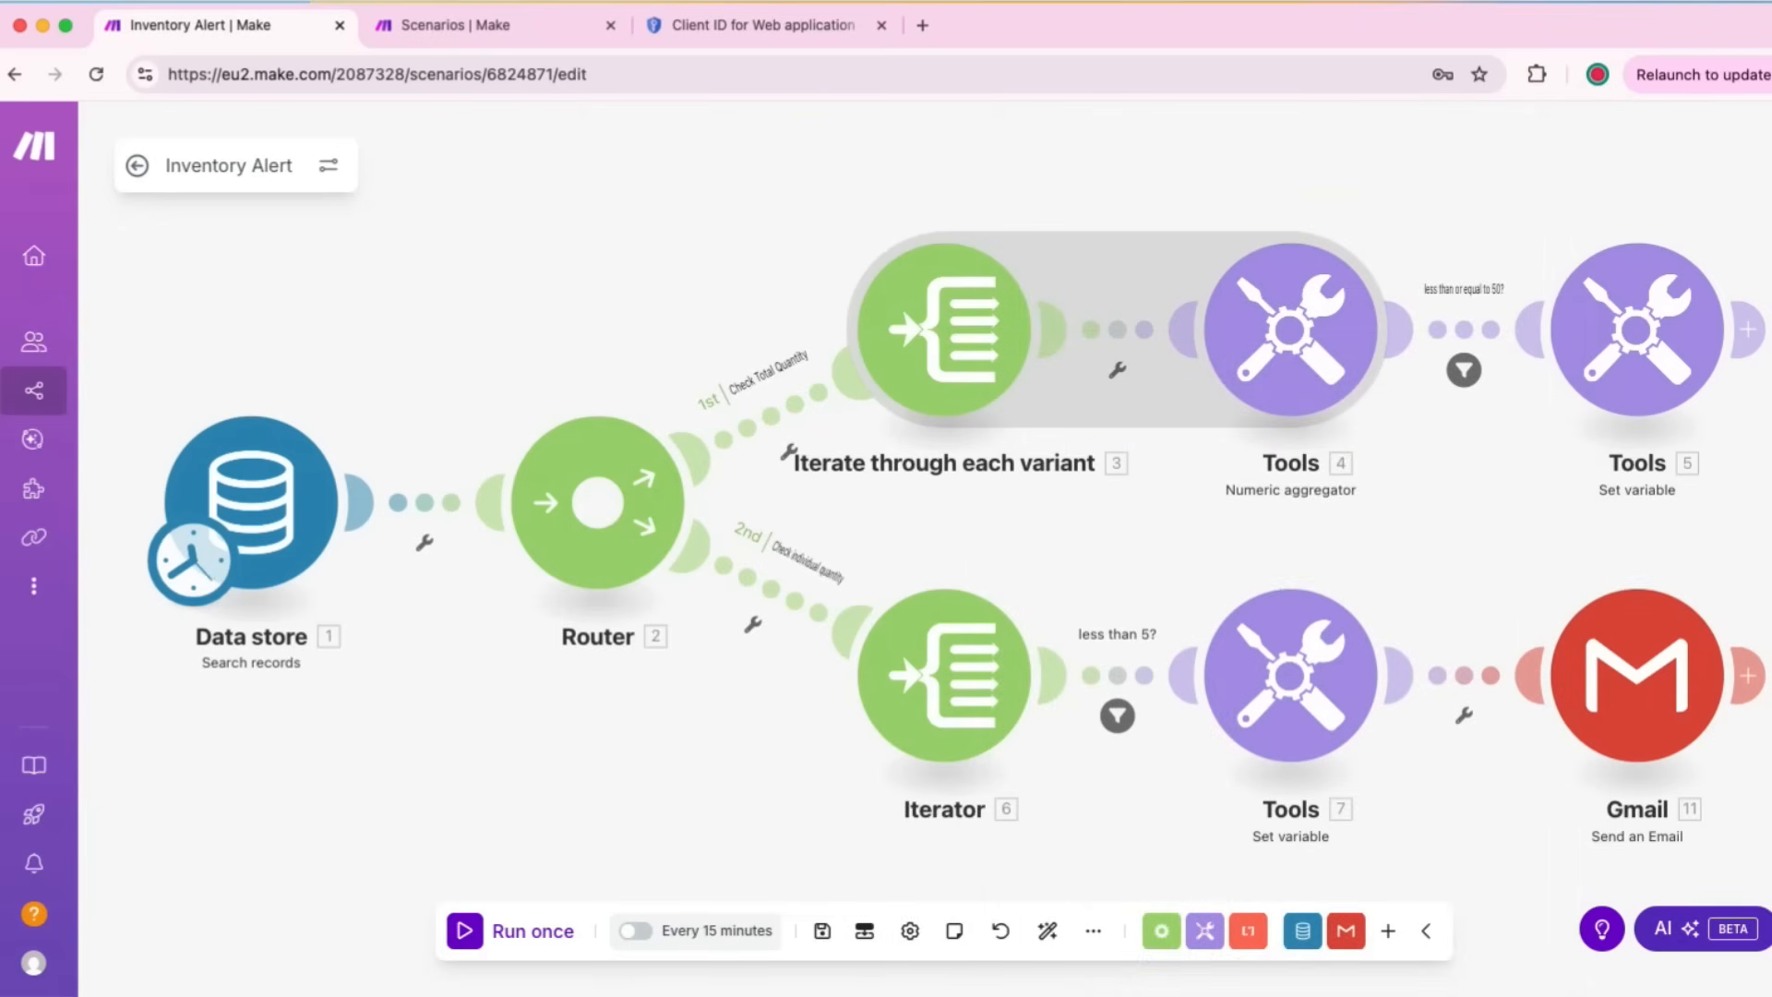
Step: Run the Inventory Alert scenario once and inspect the Gmail module's Operation 1 results
click(464, 930)
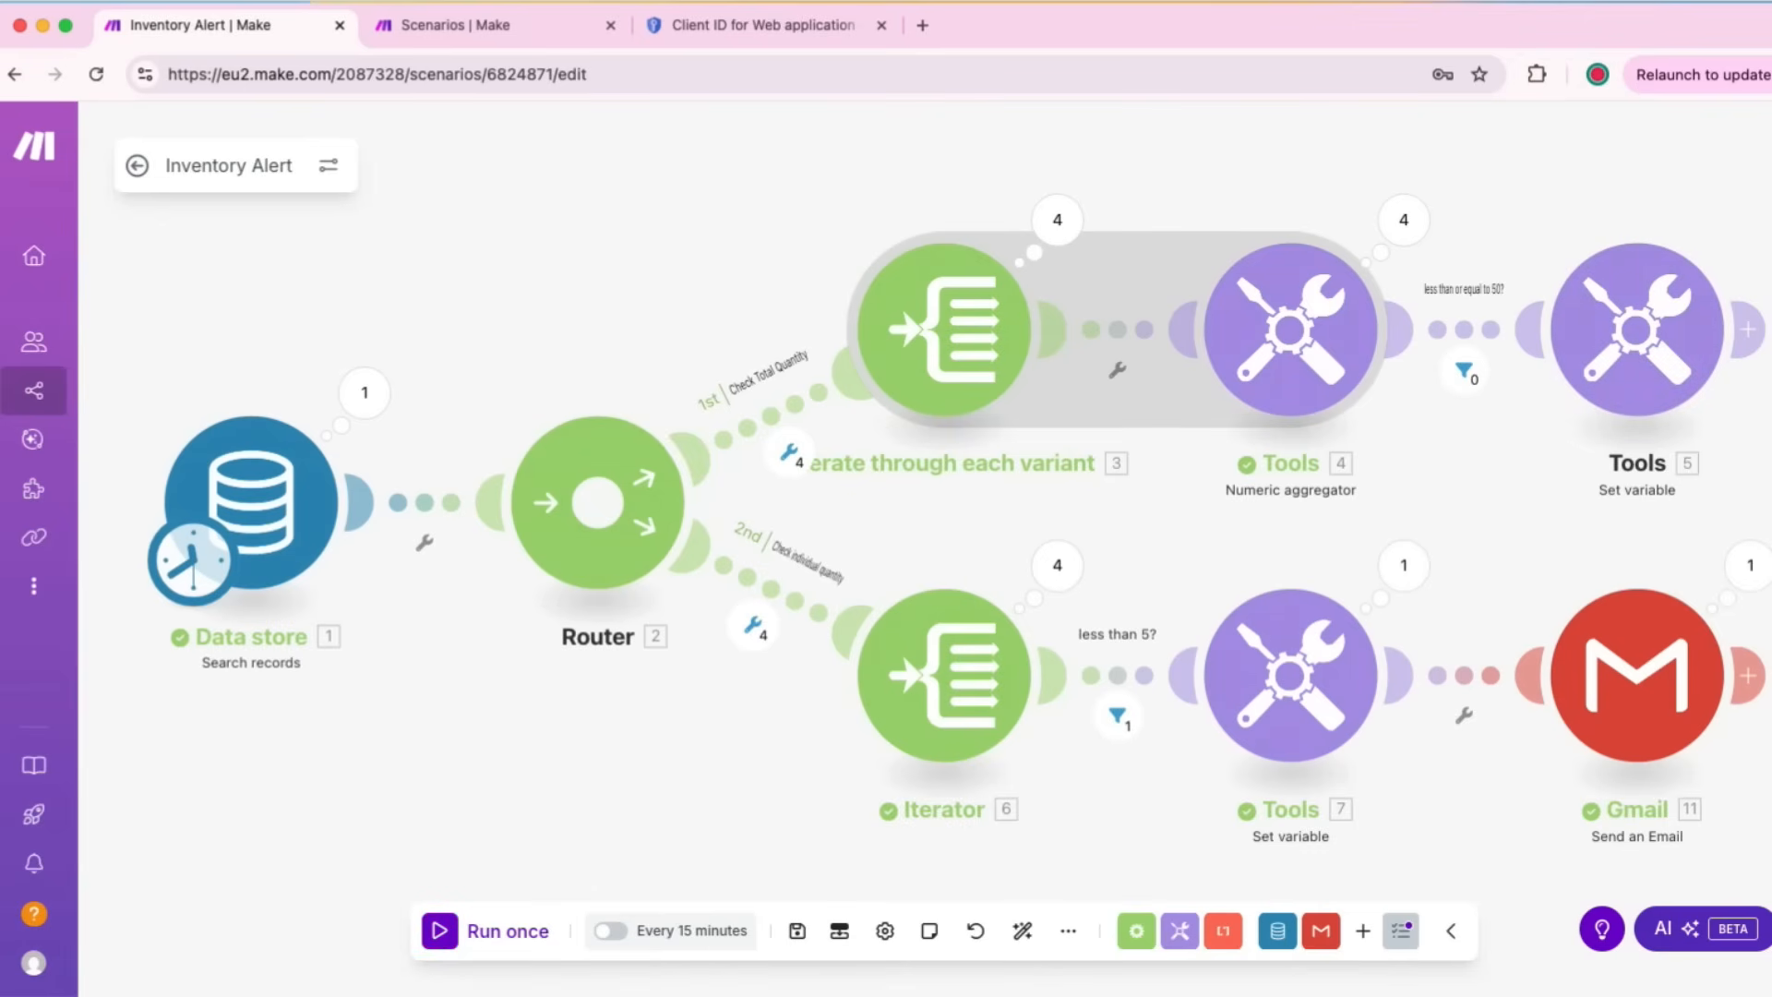
click(1749, 565)
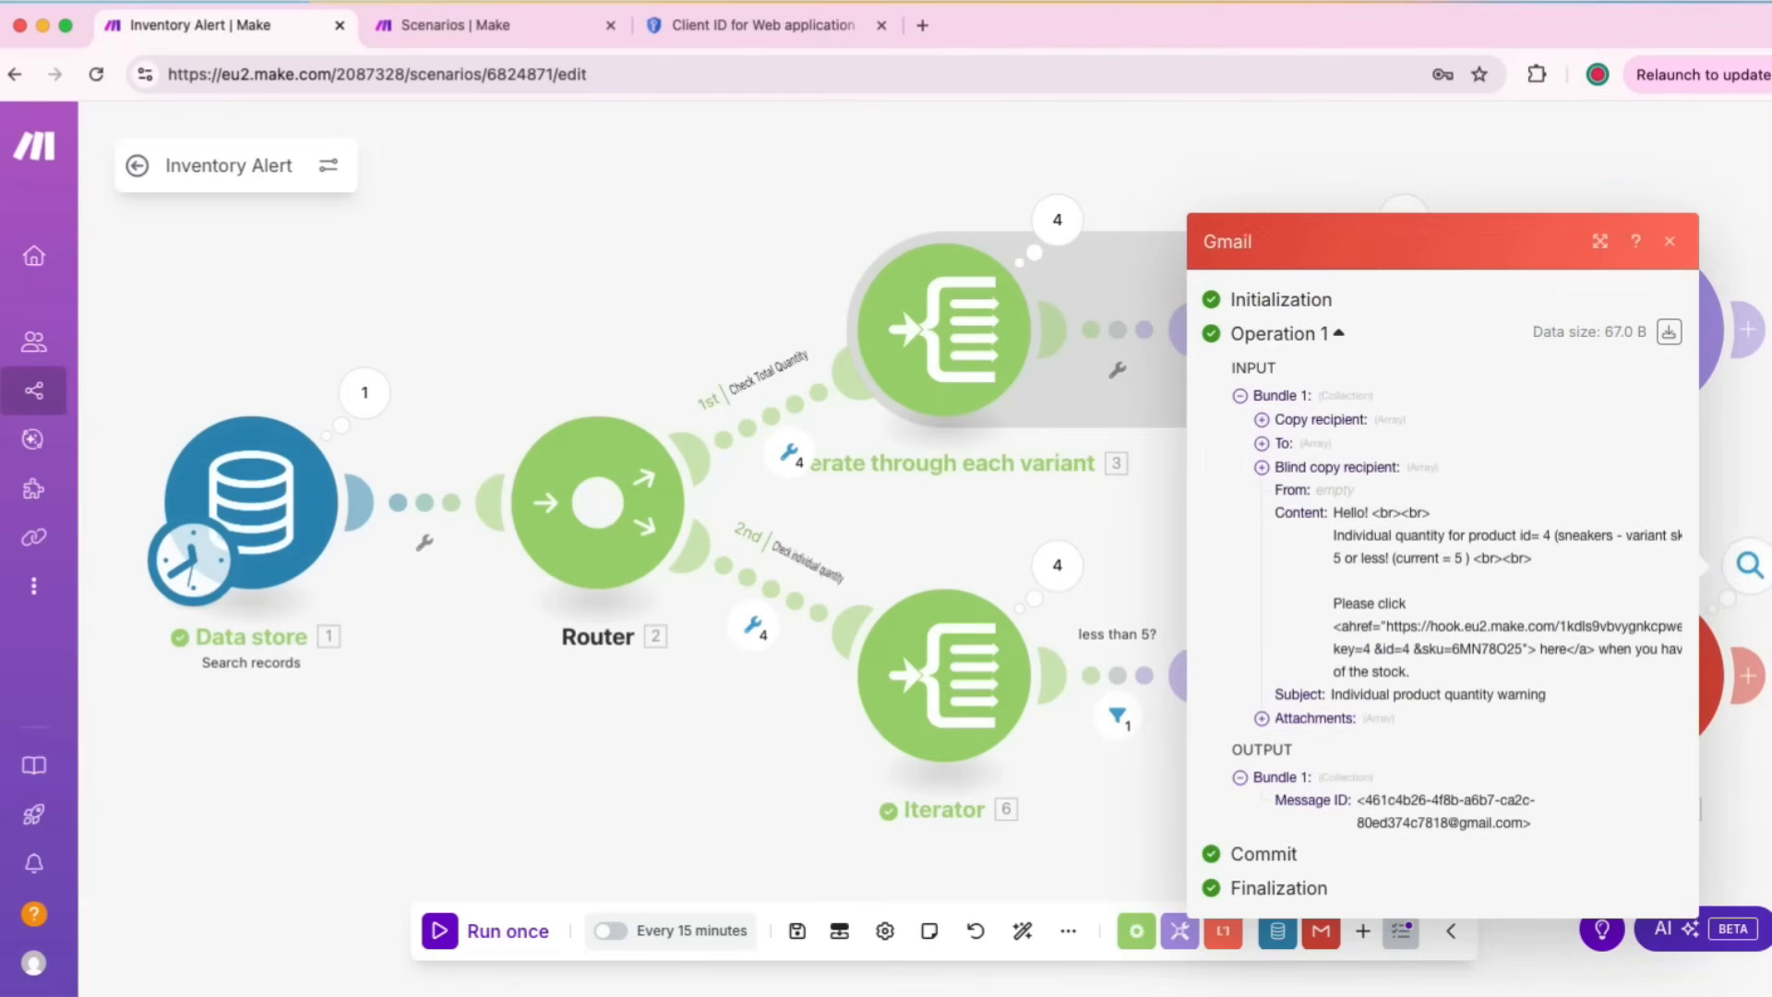
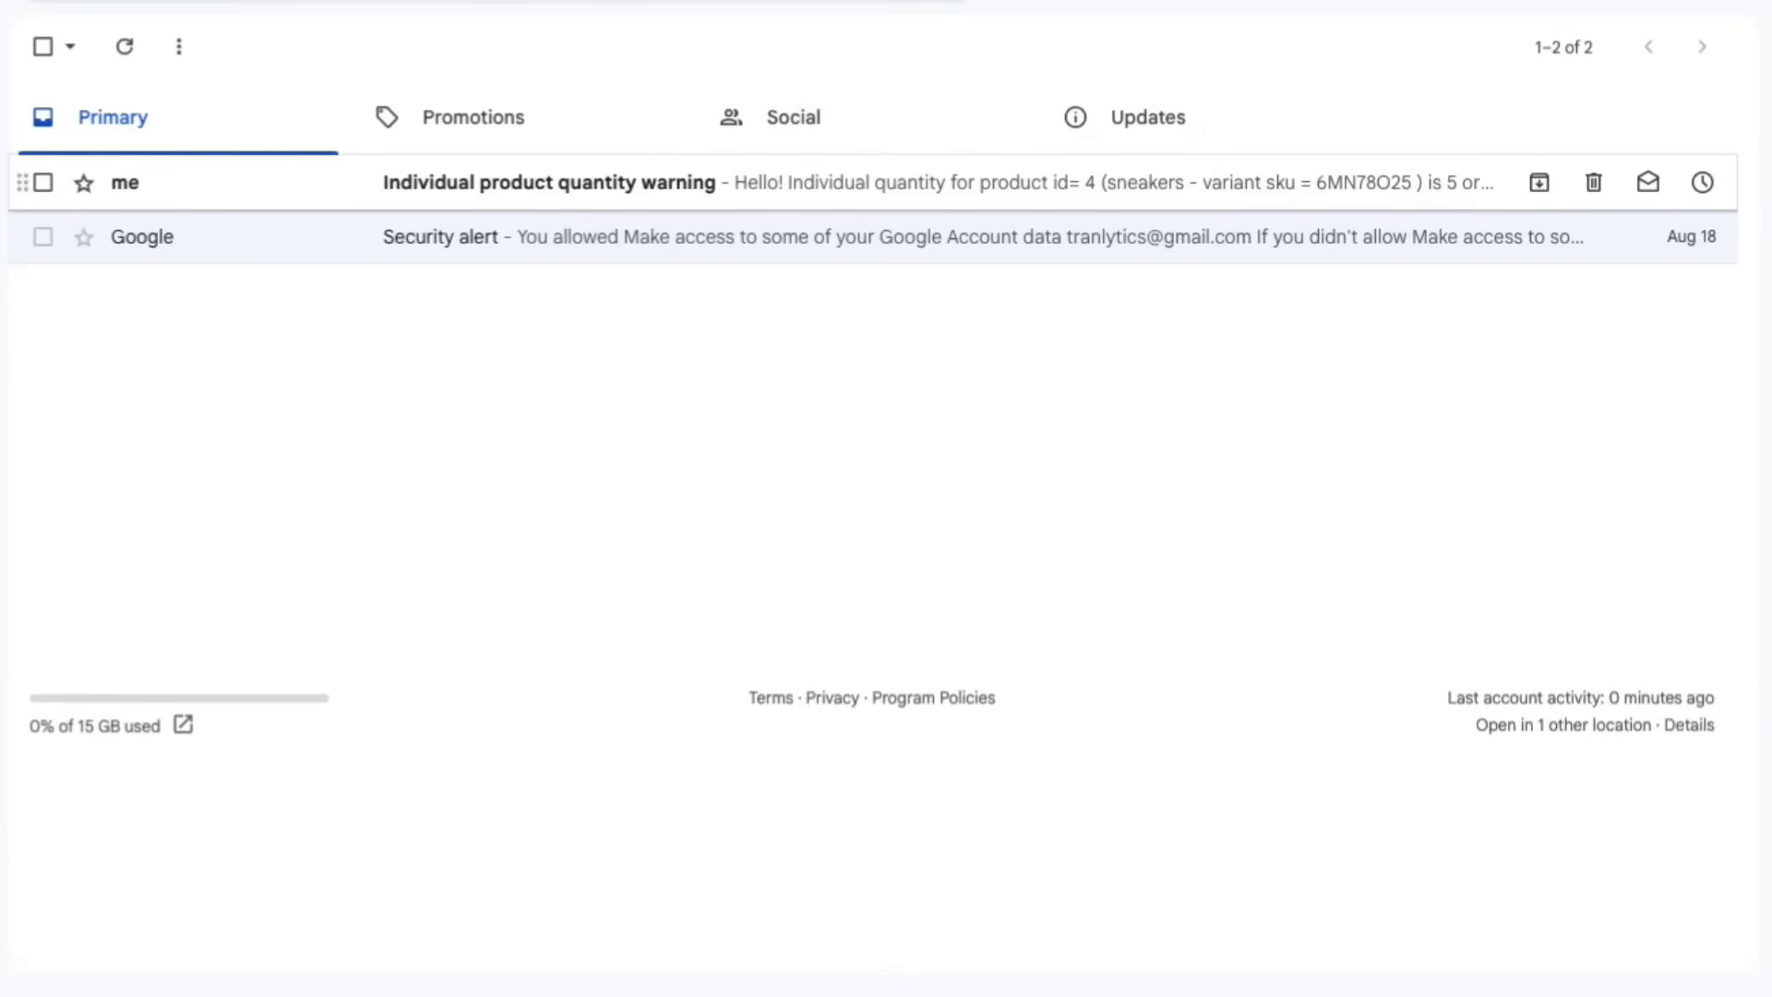
Step: In Gmail, open the "Individual product quantity warning" email and follow its "here" link for confirming stock delivery
click(793, 182)
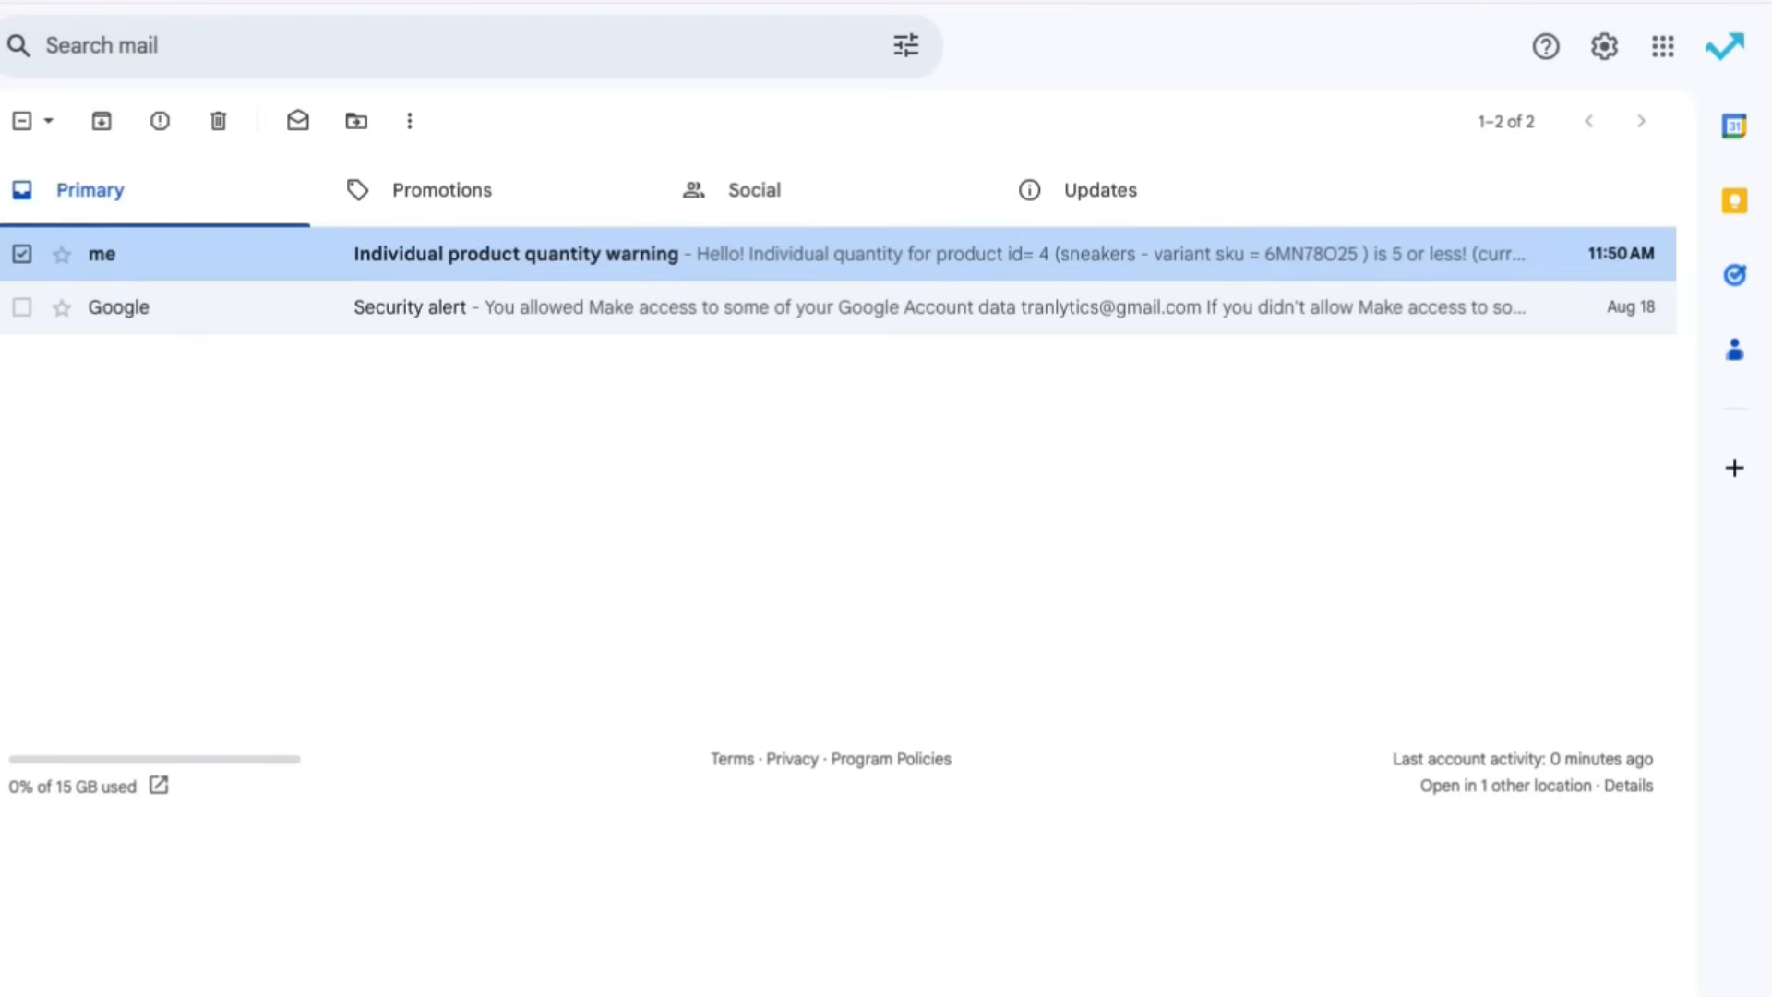
click(516, 253)
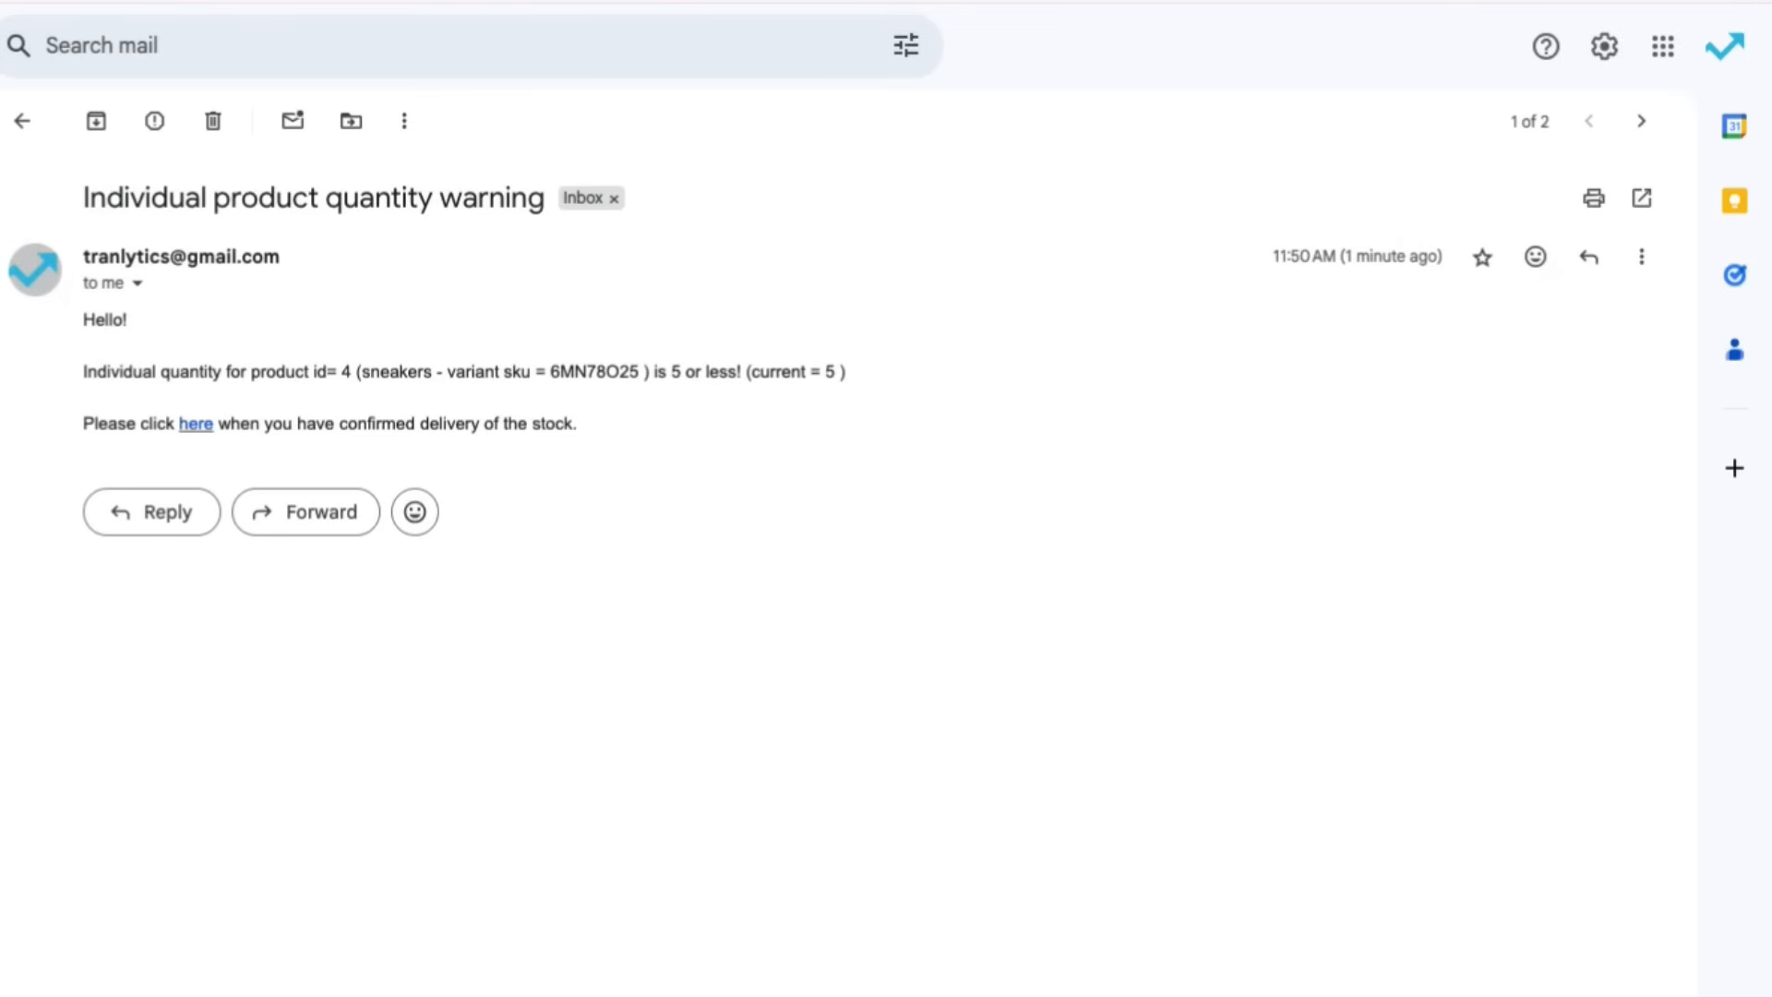
click(196, 423)
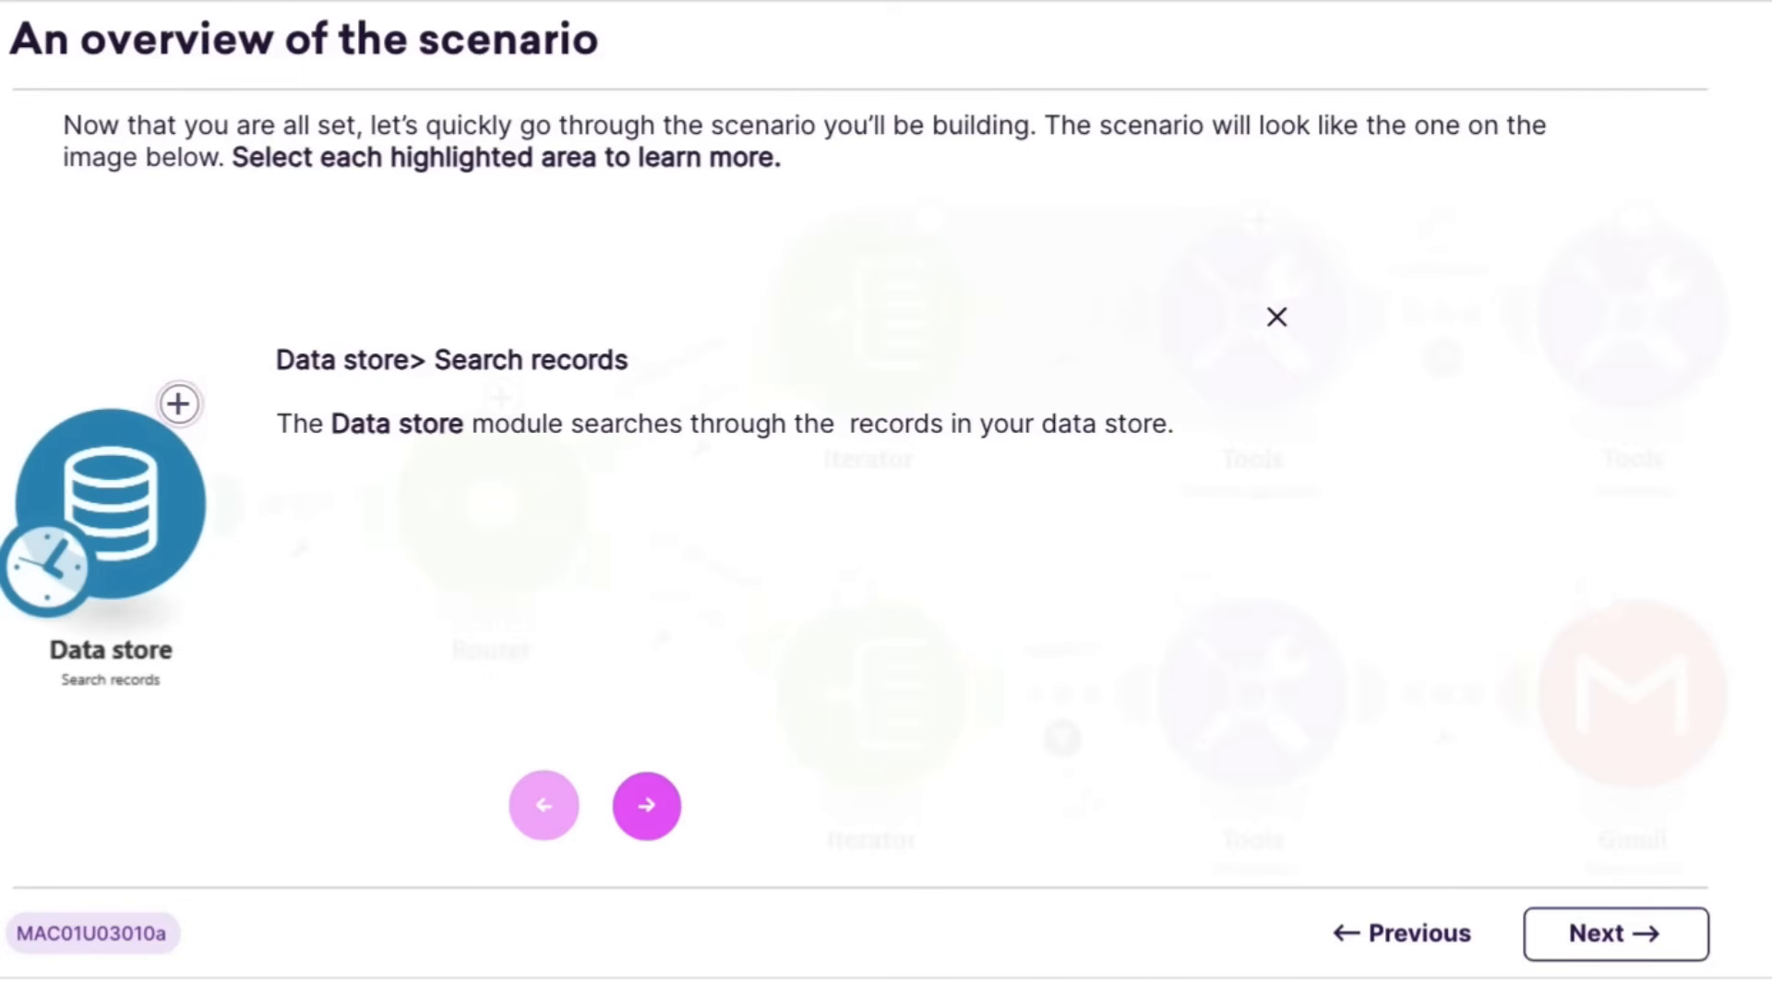
key(Right)
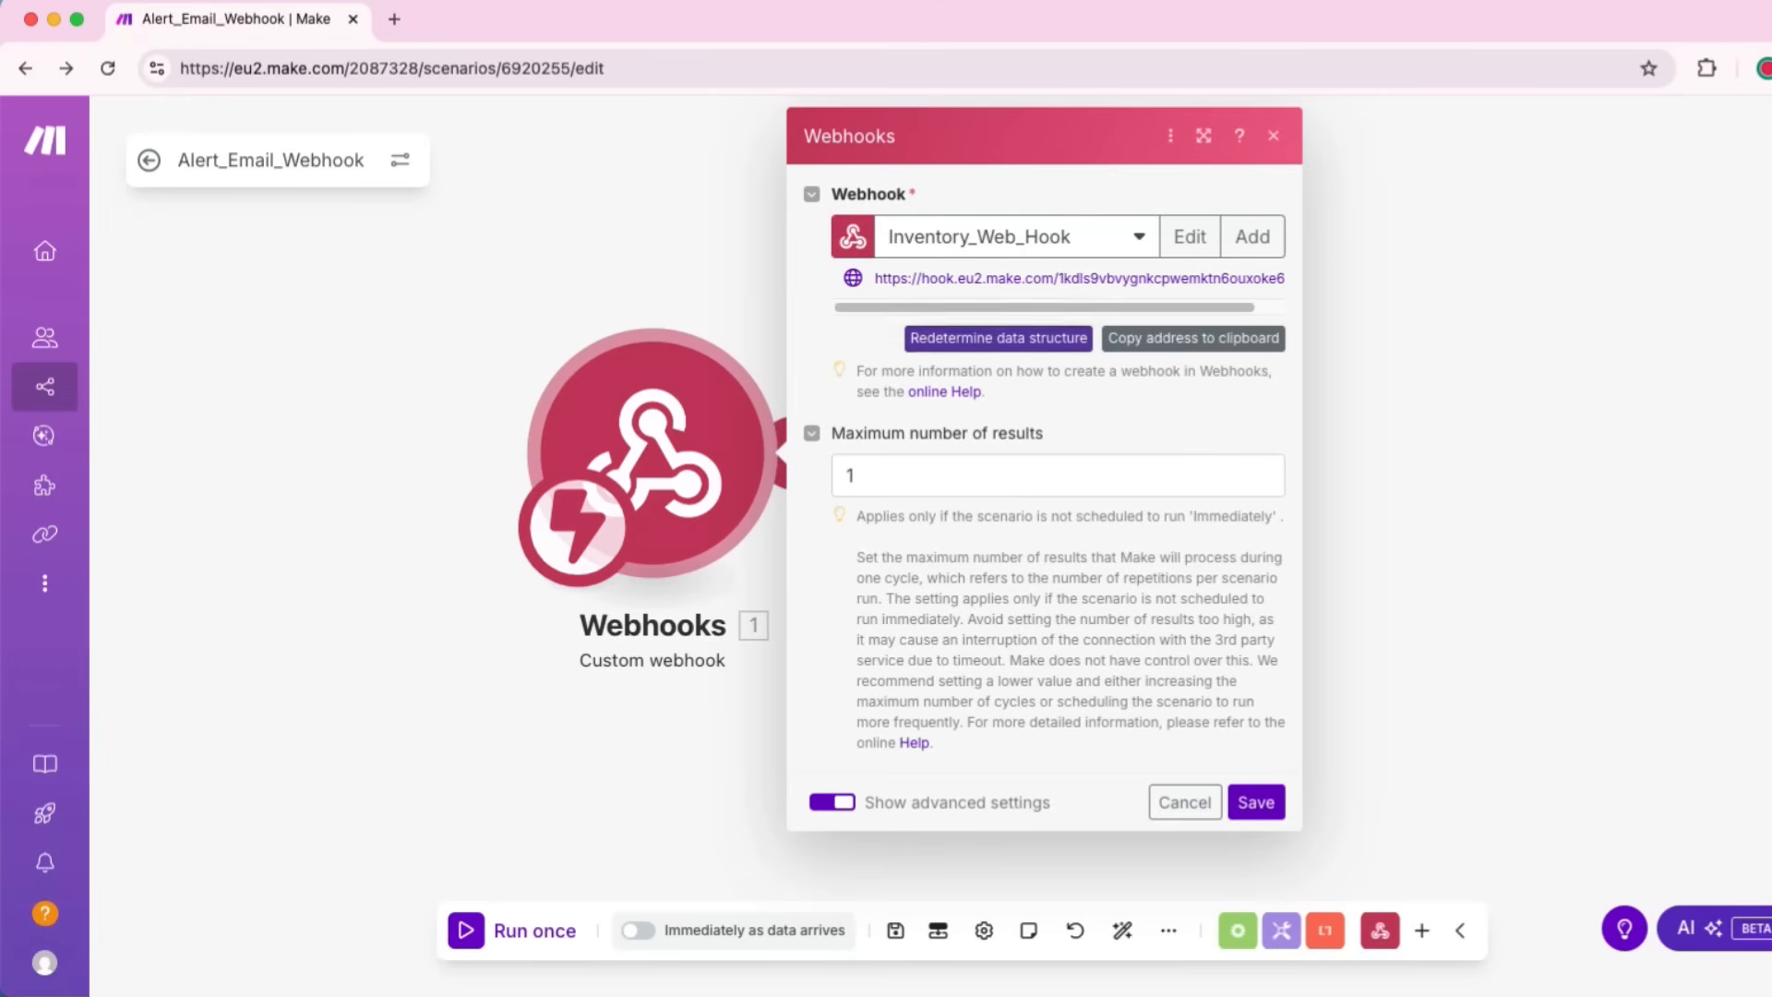
Step: Start redetermining the data structure of Inventory_Web_Hook and save the Webhooks module
click(999, 338)
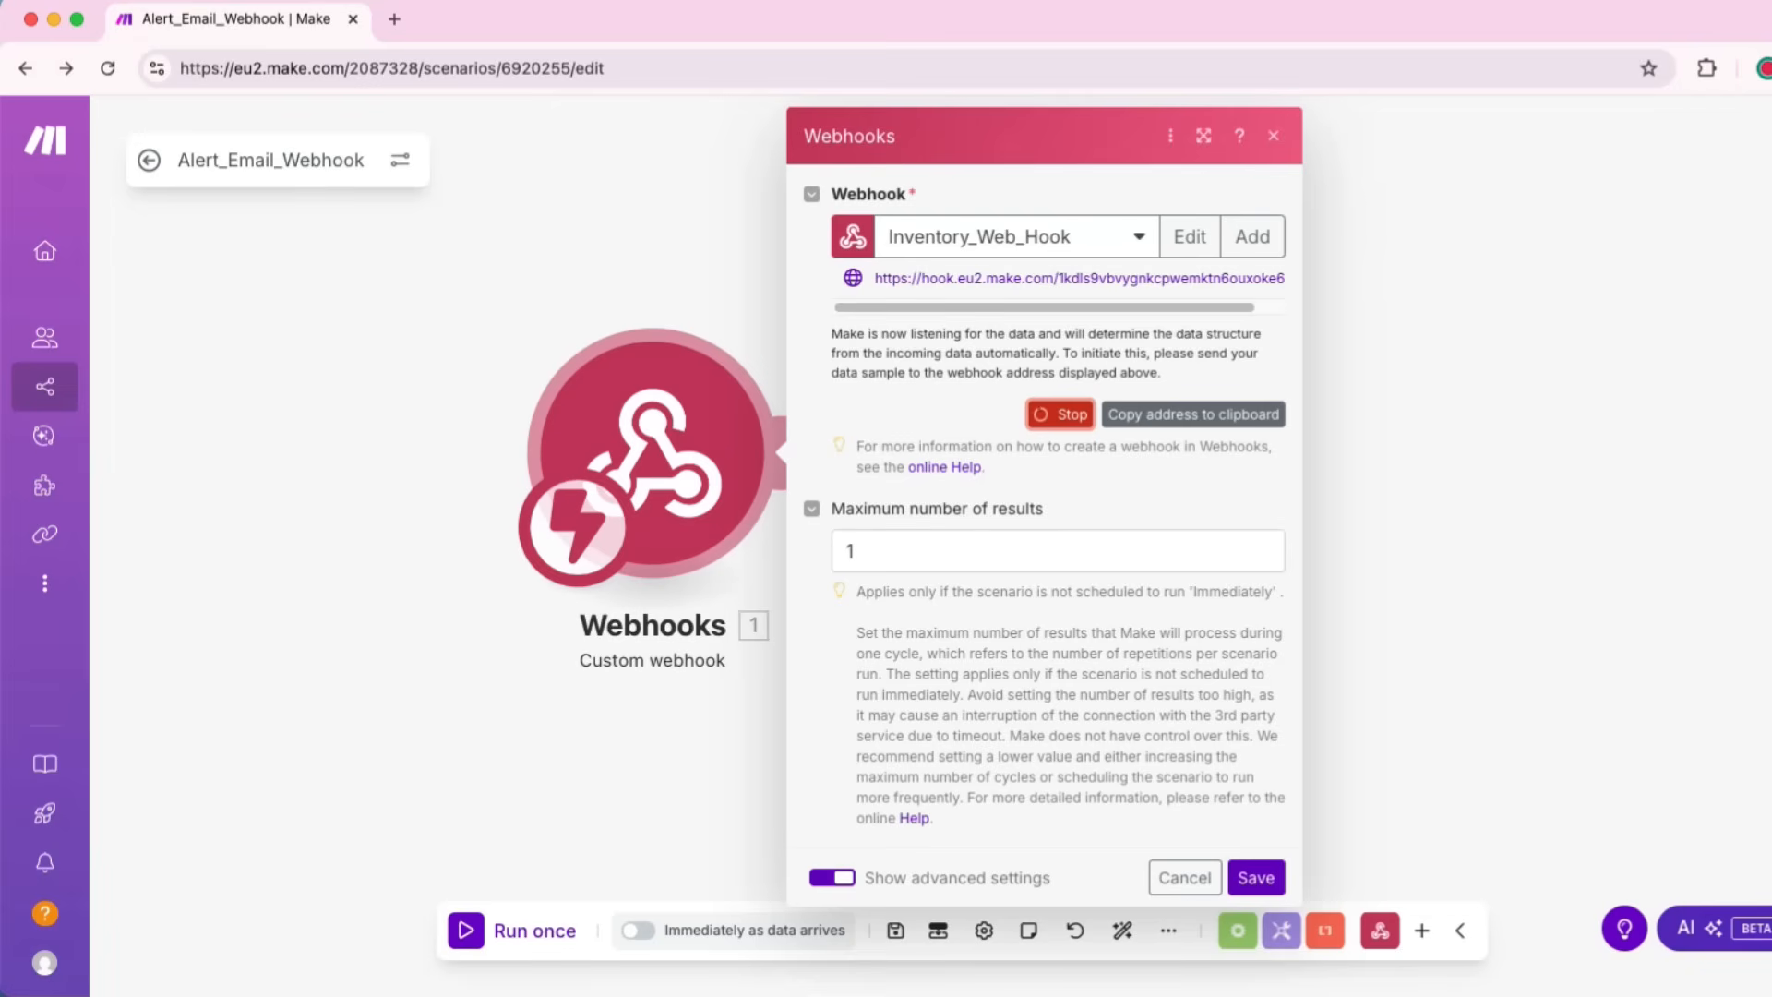
key(super+Tab)
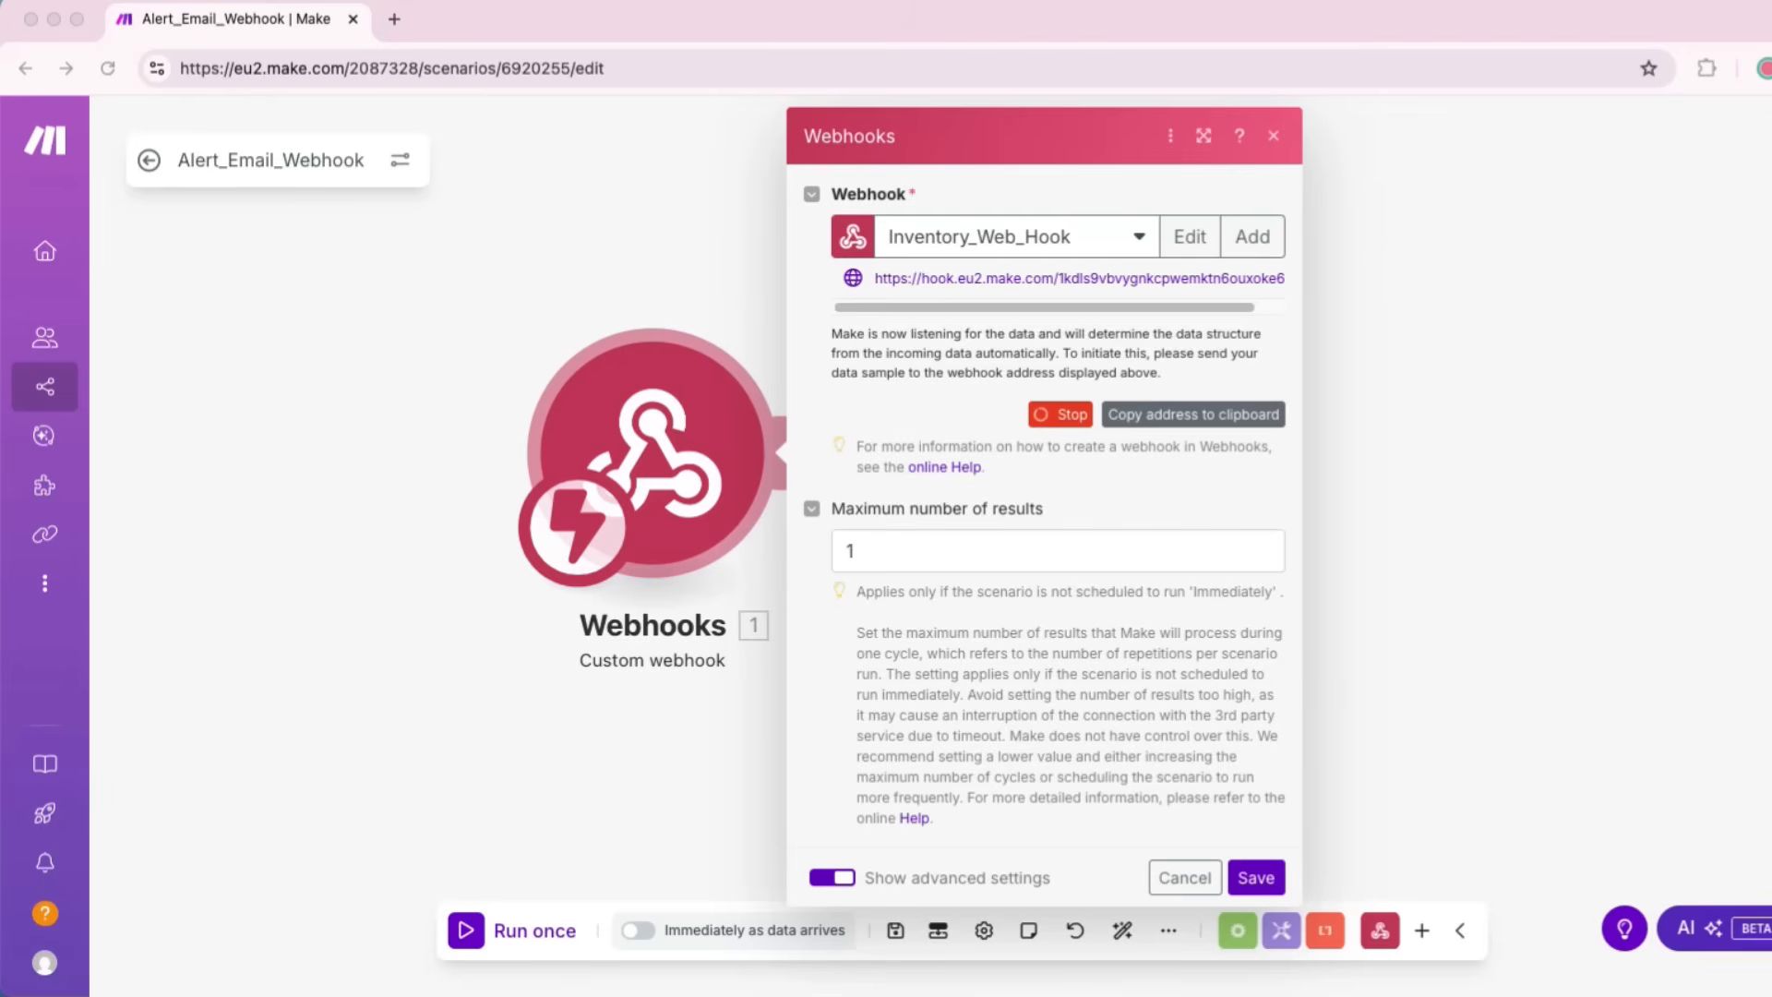
click(1256, 878)
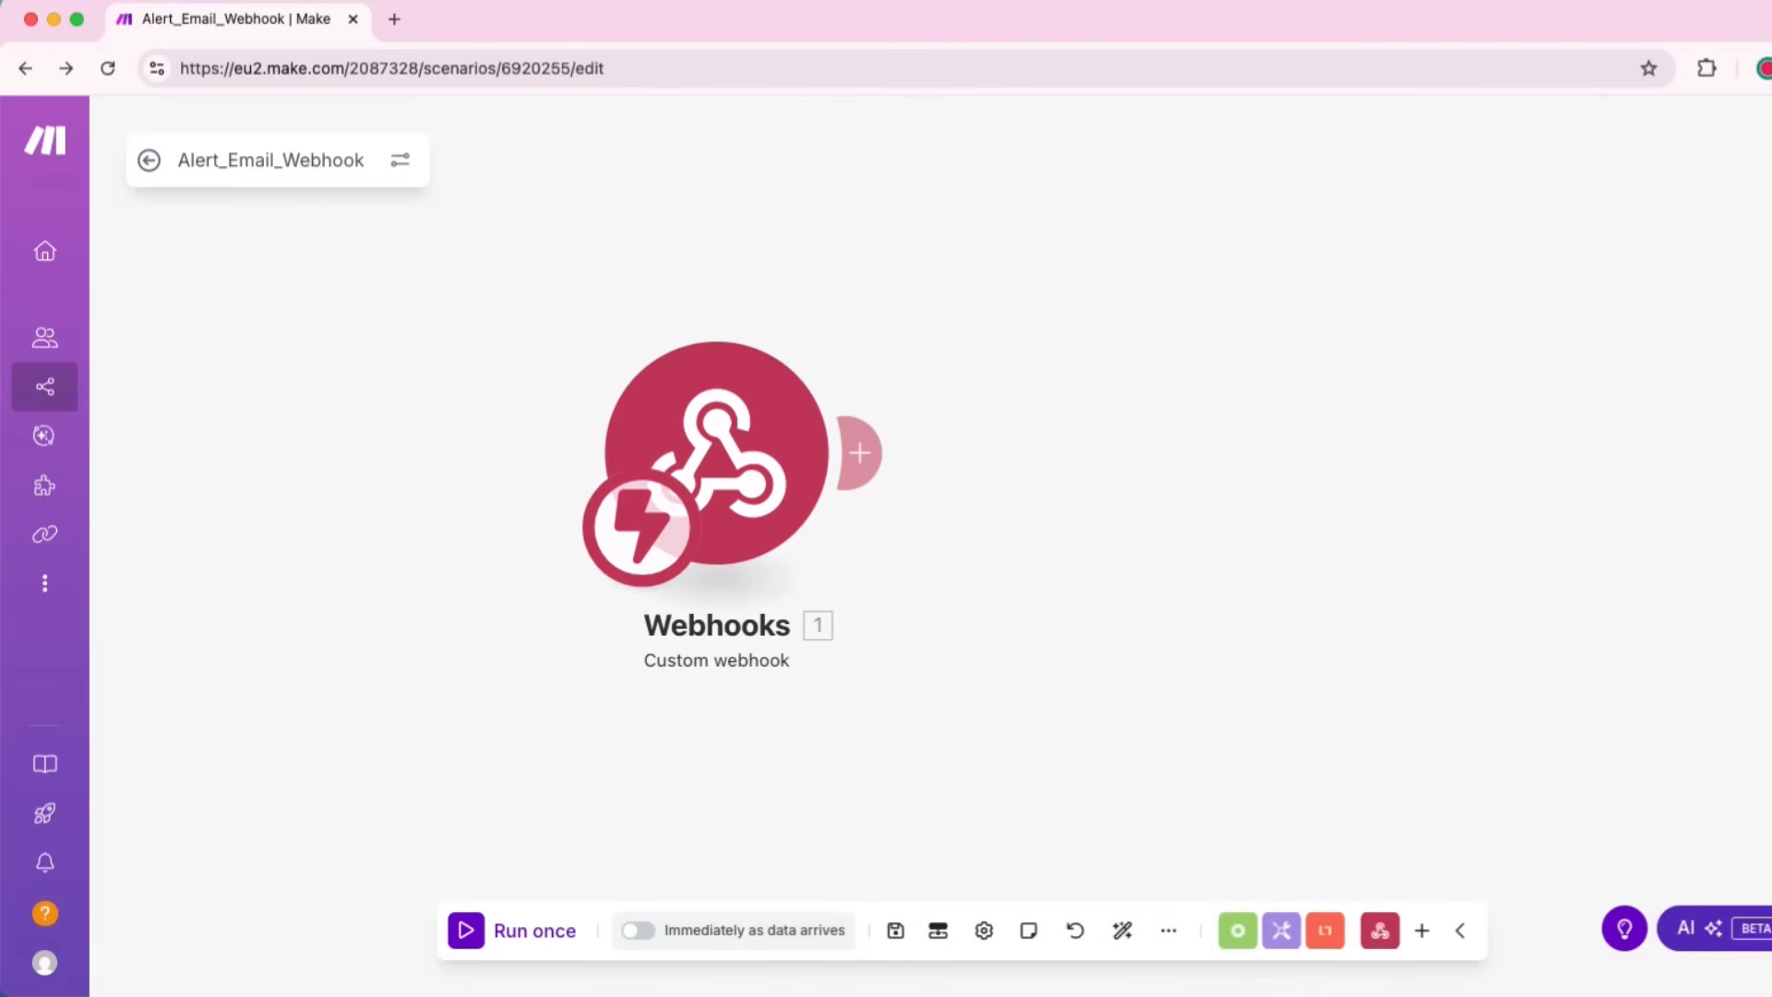
Step: Save the Alert_Email_Webhook scenario's changes and open the Inventory Alert scenario from the Inventory Database folder
click(66, 386)
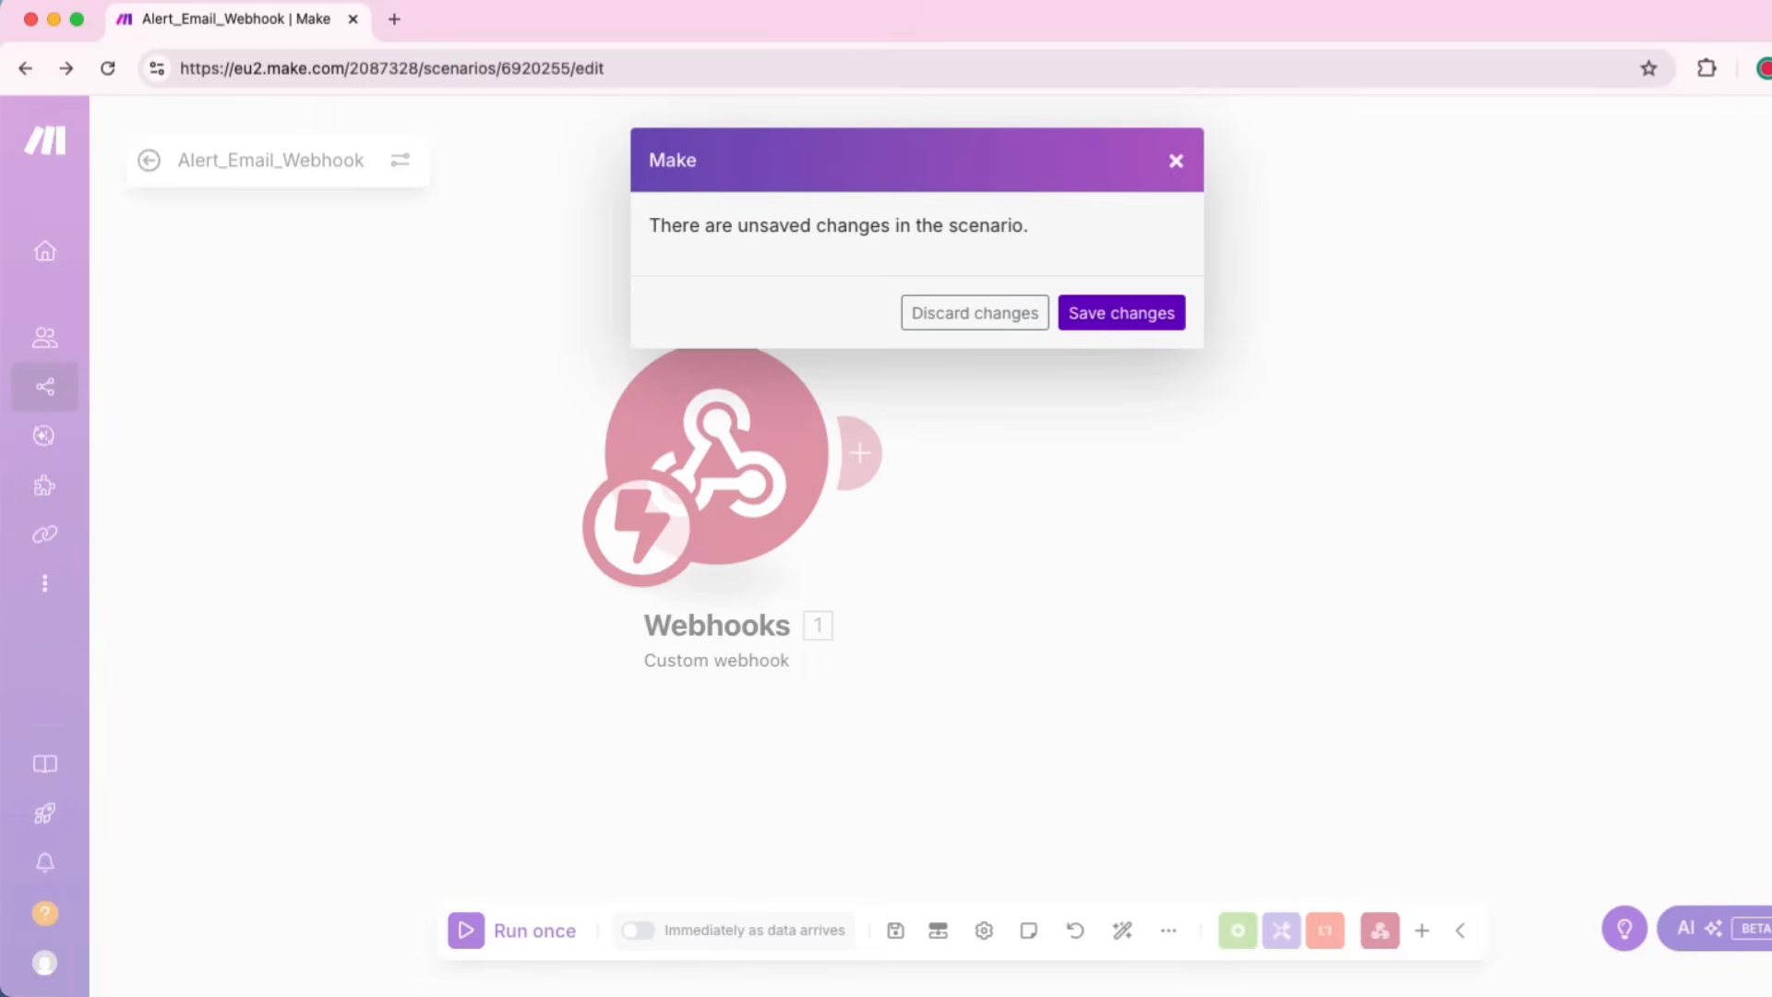
click(1121, 313)
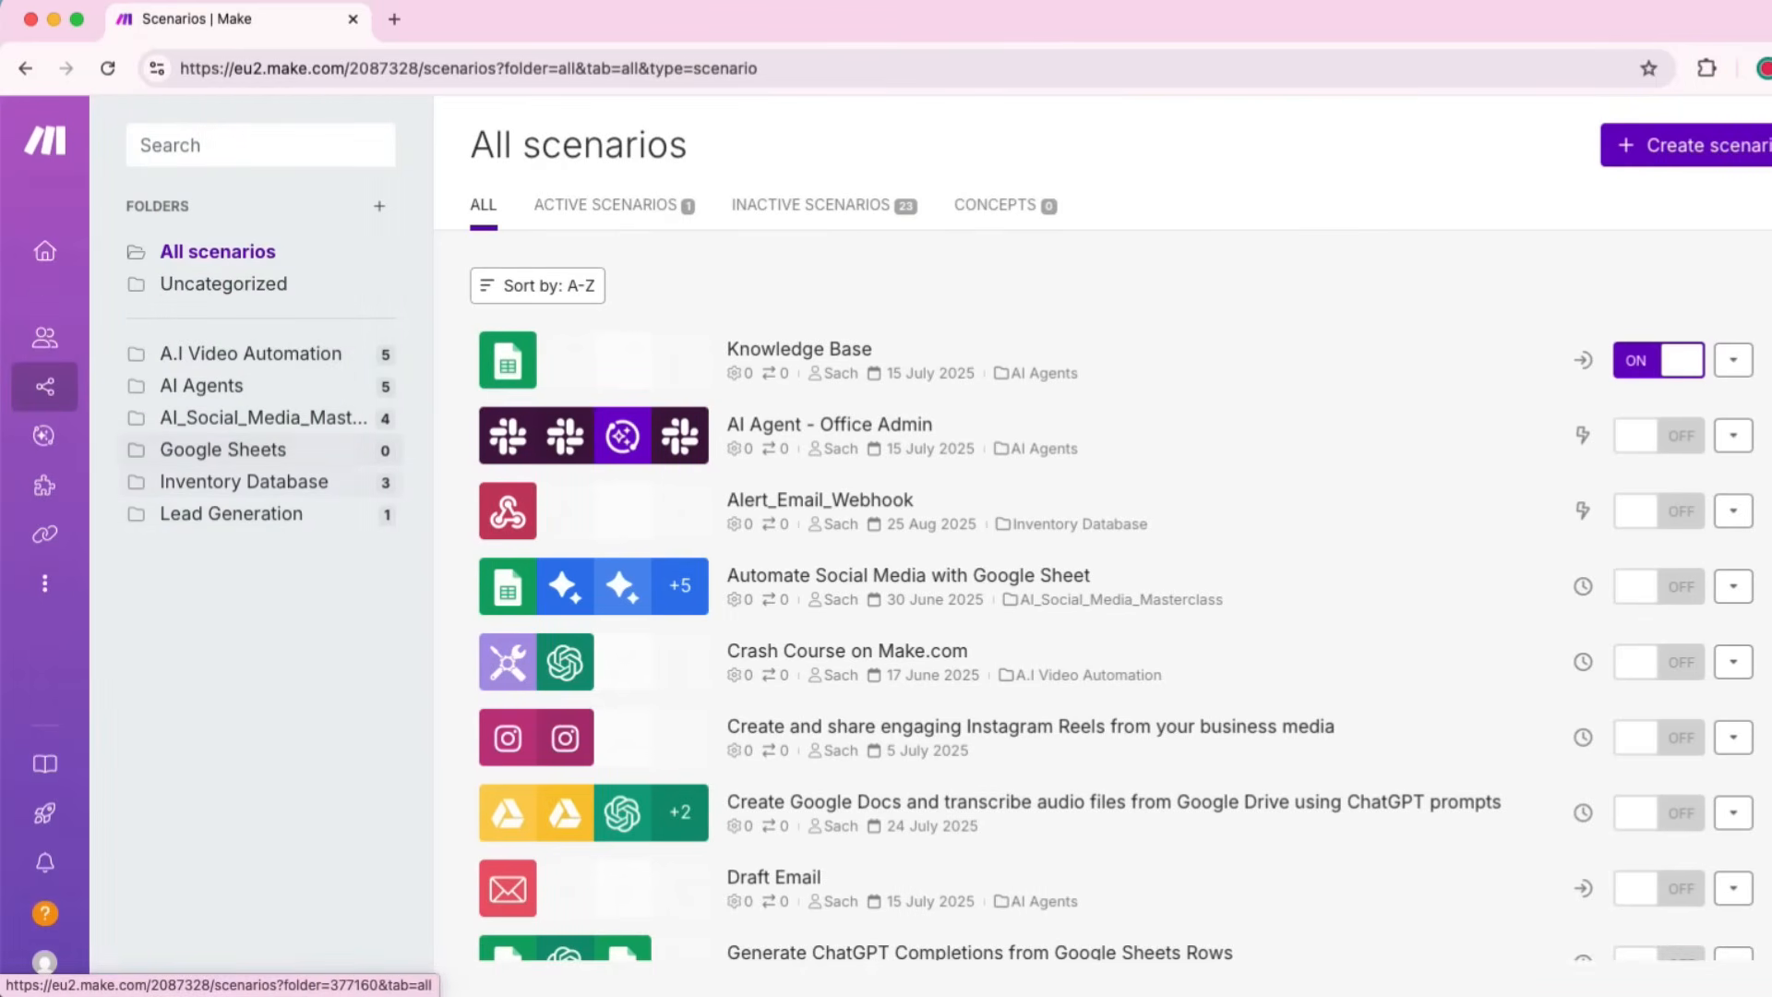
click(244, 480)
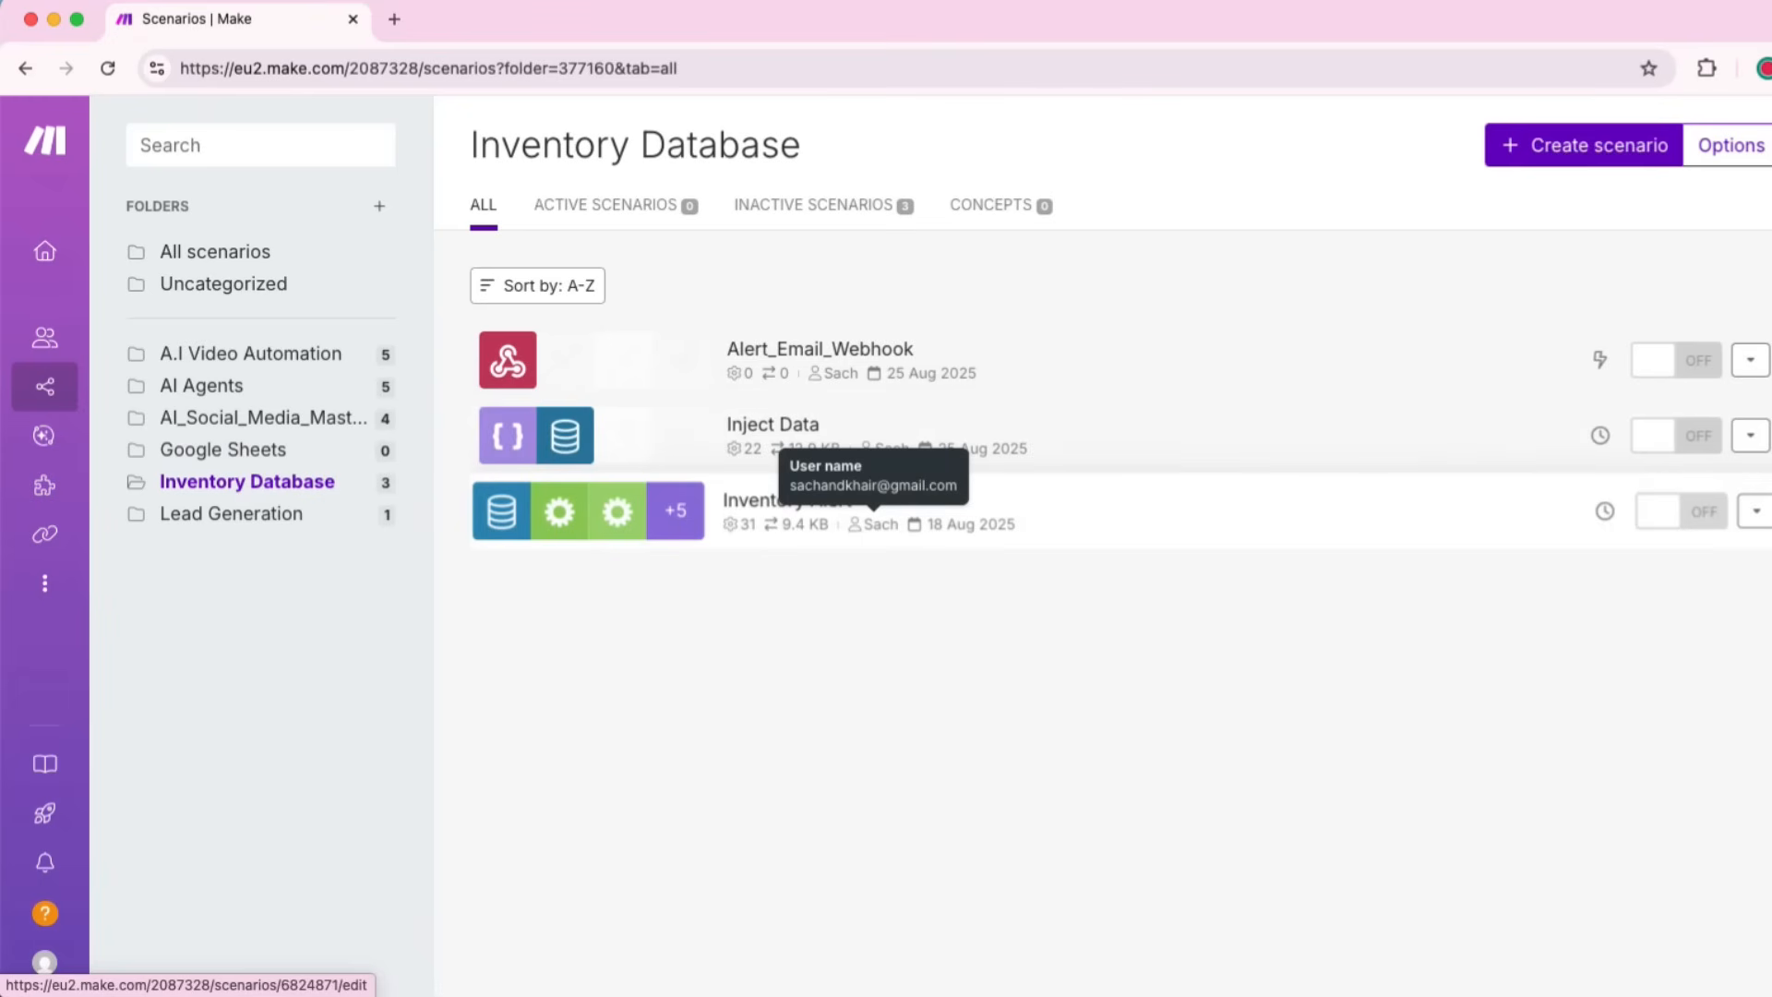
click(787, 500)
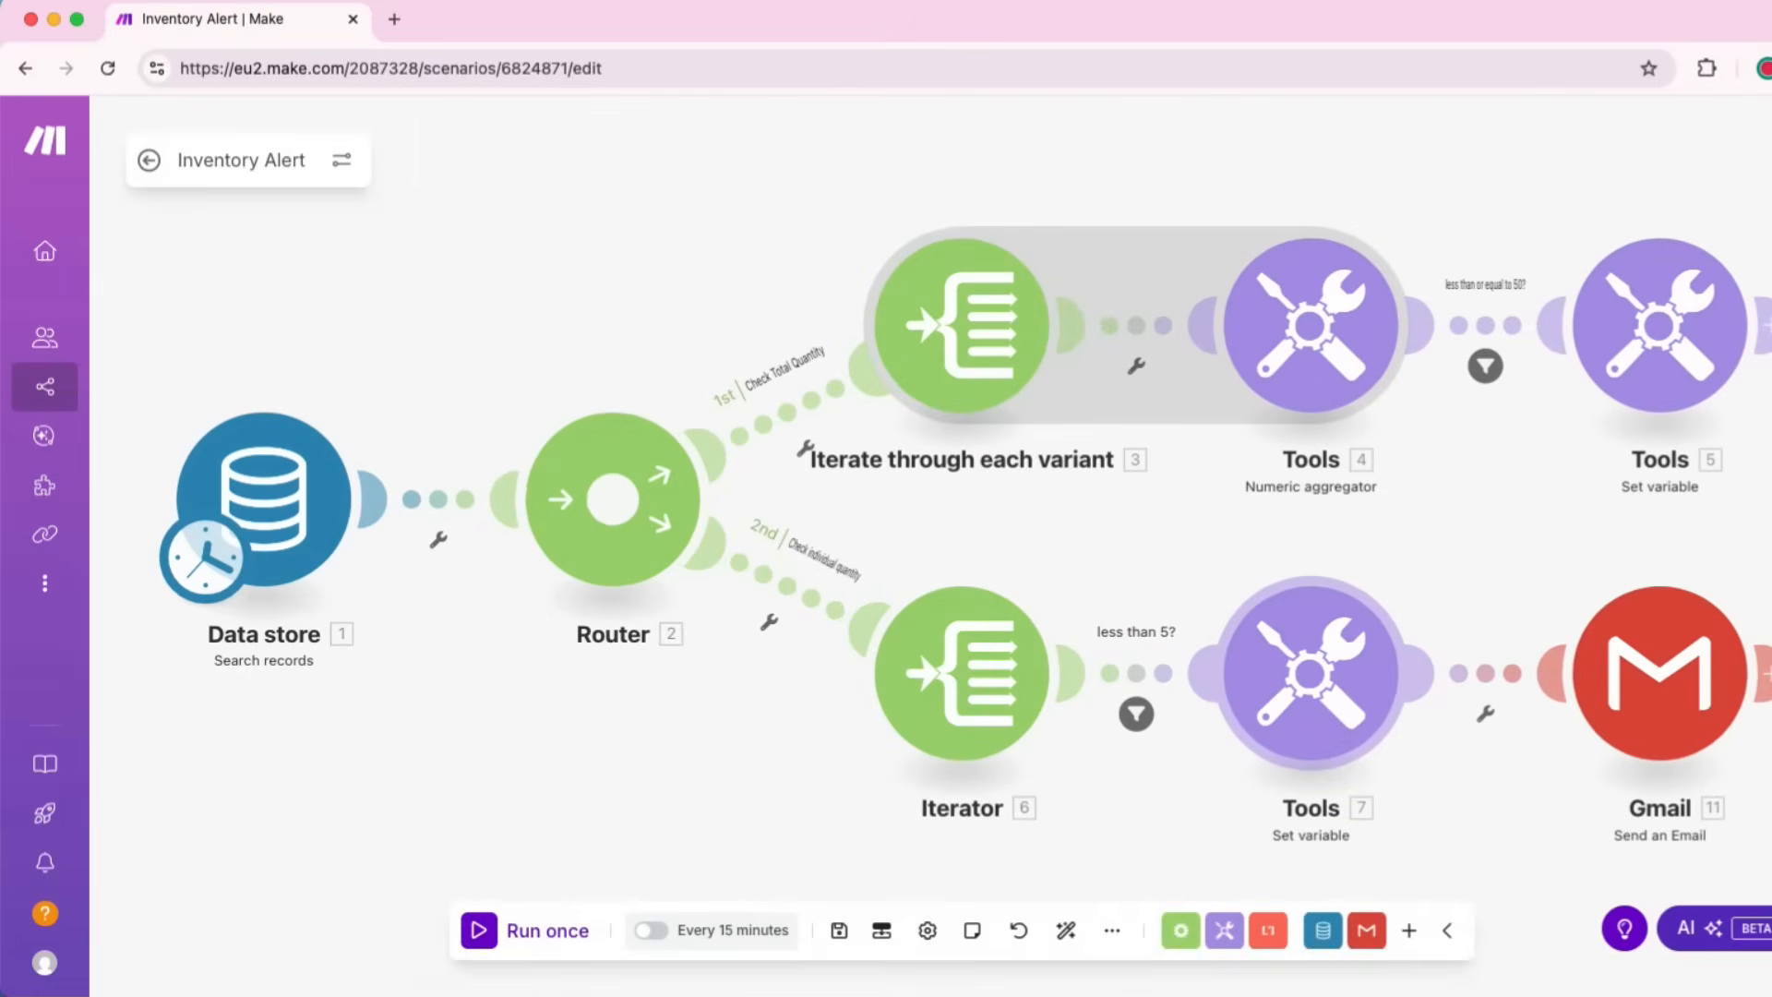
Step: Review the webhook link and its key, id and sku parameters in the Inventory Alert scenario's Gmail content, and close the module
drag(1514, 535, 1451, 536)
scroll(1562, 684, right, 2)
scroll(1562, 685, down, 3)
scroll(1568, 683, up, 1)
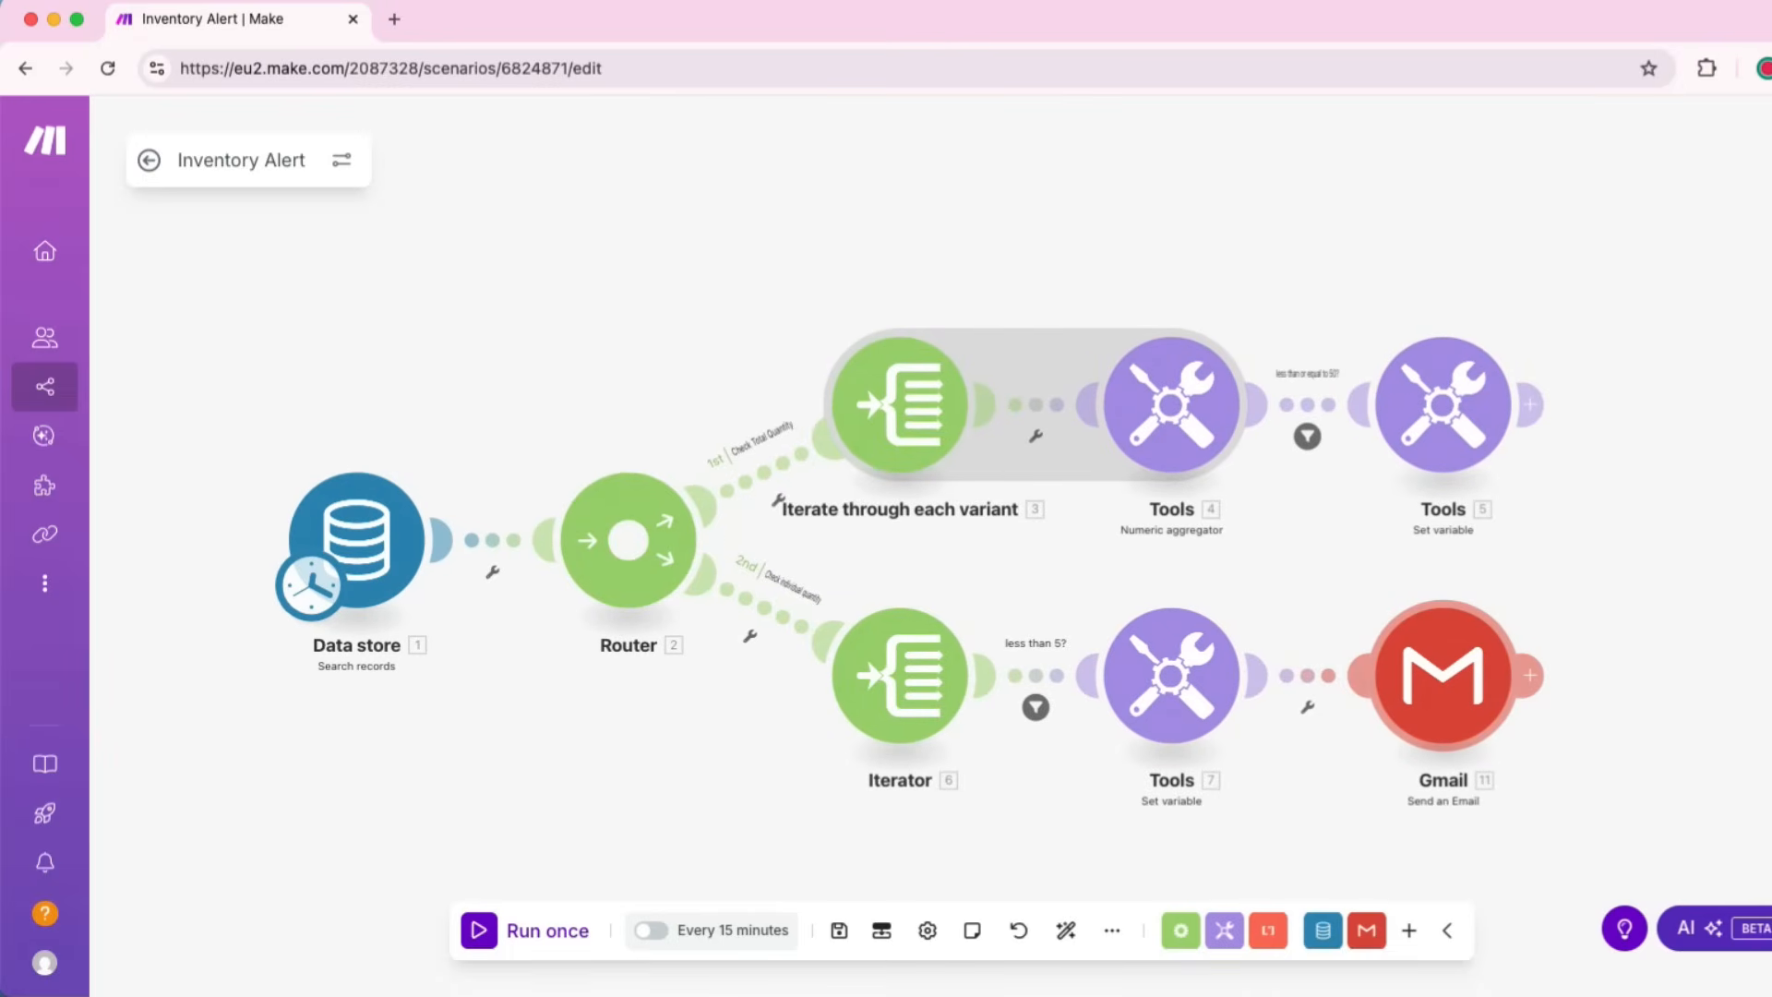
click(1439, 674)
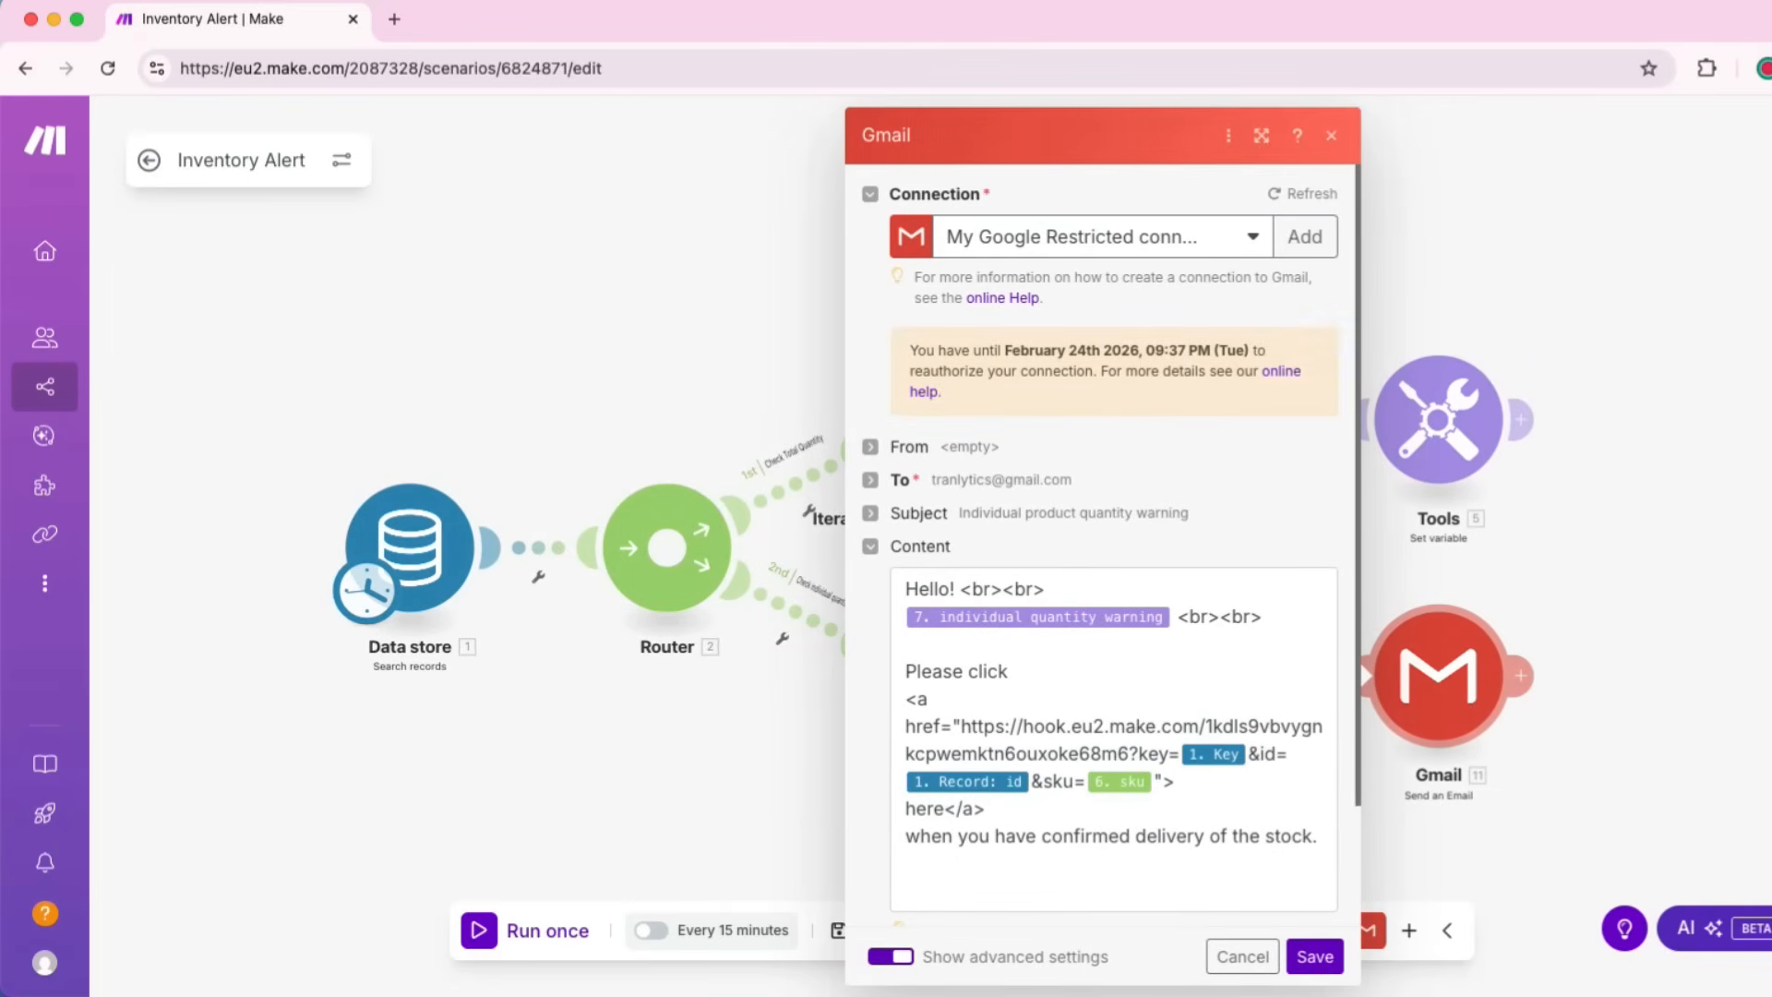
scroll(1102, 544, down, 3)
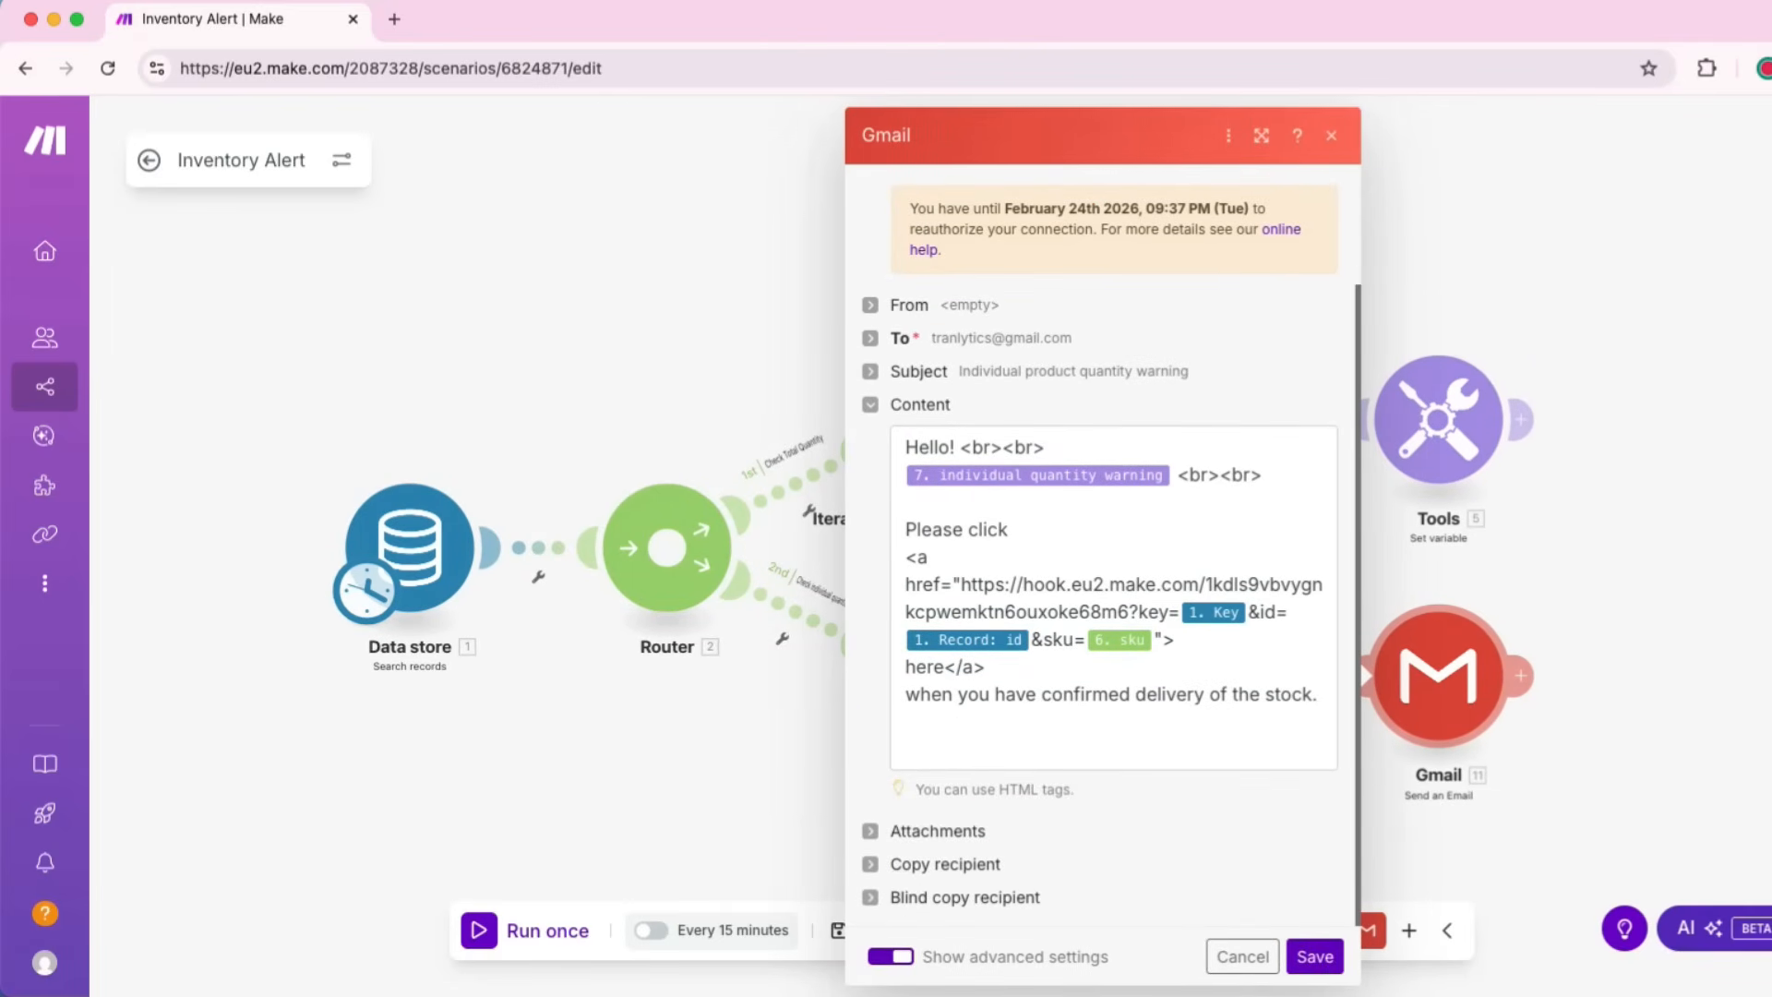
key(Escape)
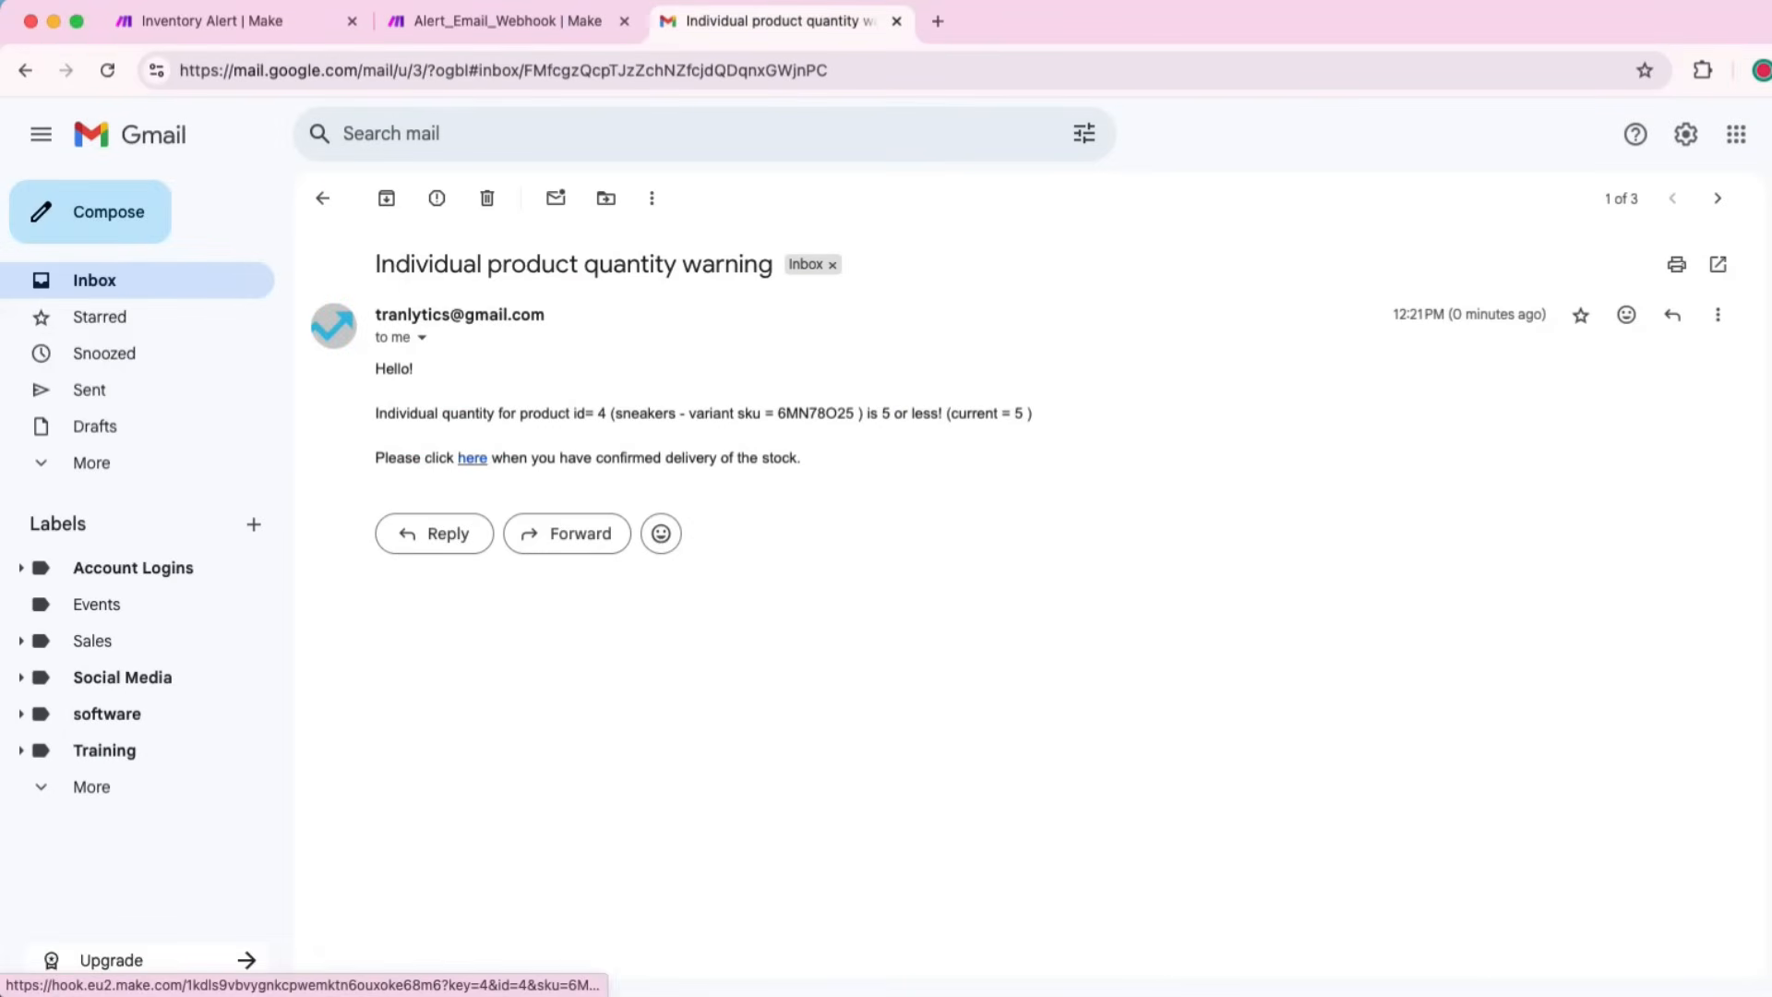
Step: Follow the "here" link in the quantity warning email to send sample data to the webhook, and save the Webhooks module in Alert_Email_Webhook
click(471, 457)
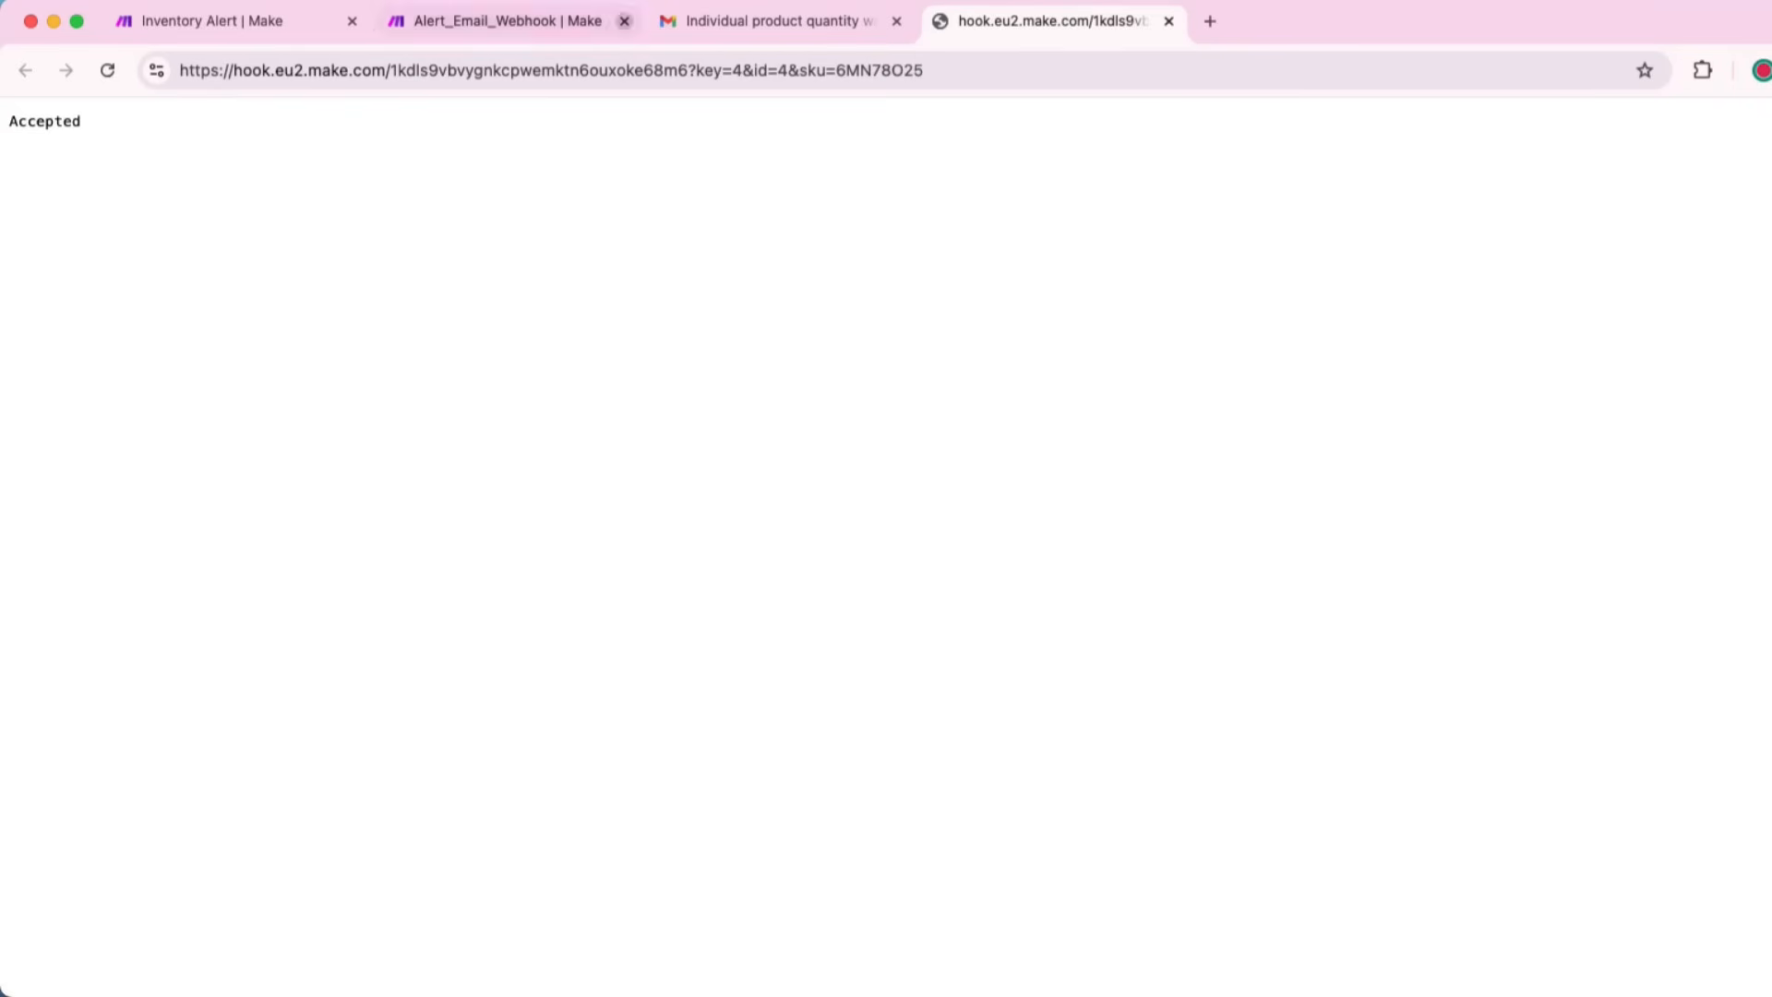
click(508, 20)
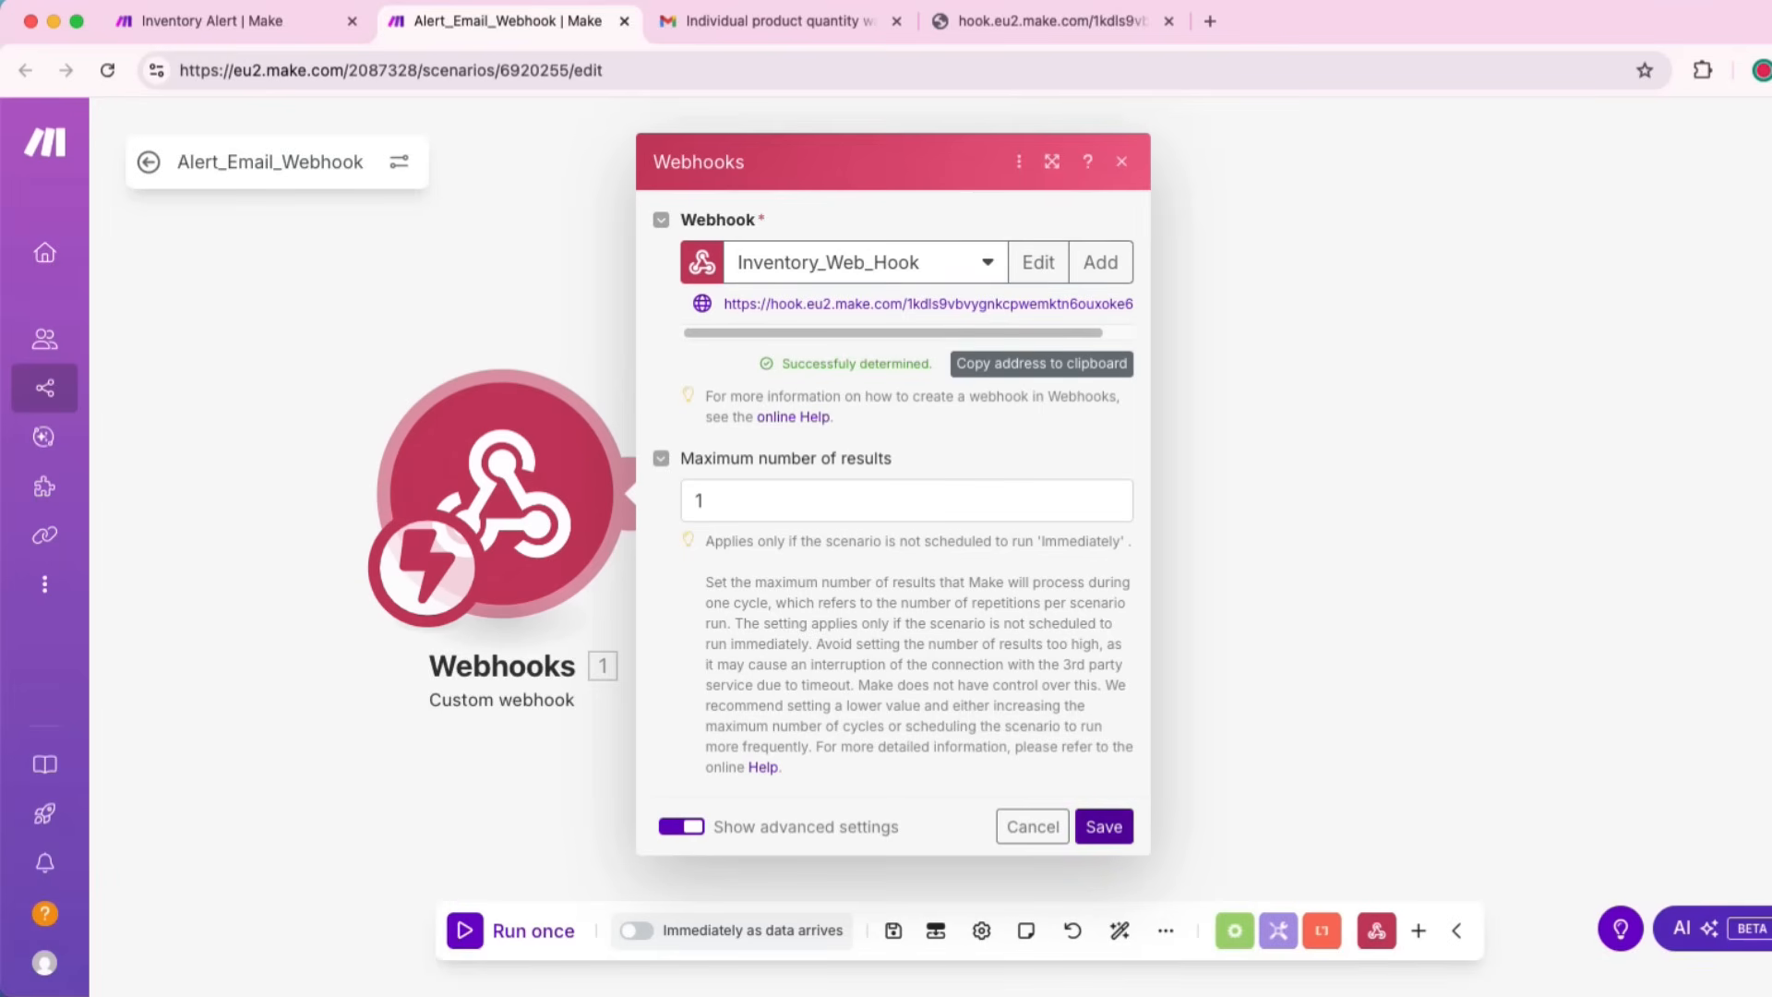
click(1104, 827)
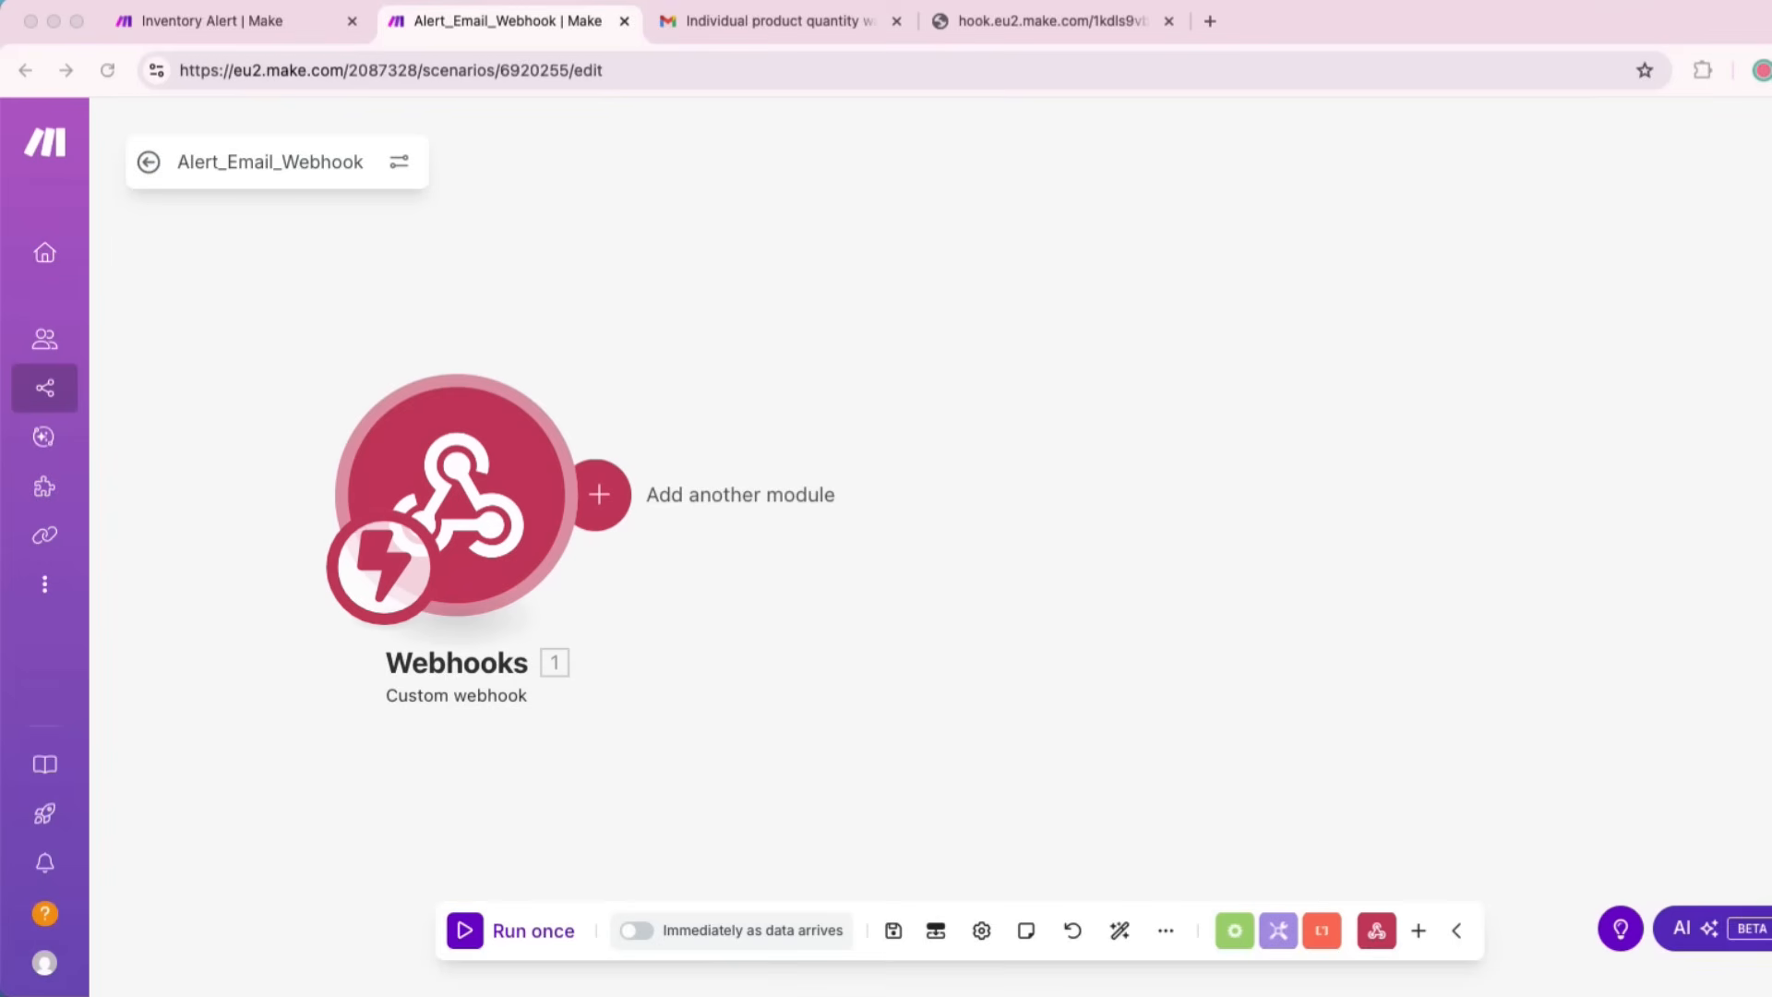
Step: Add a Data store "Search records" module after the Webhooks module and select the inventory data store
click(598, 494)
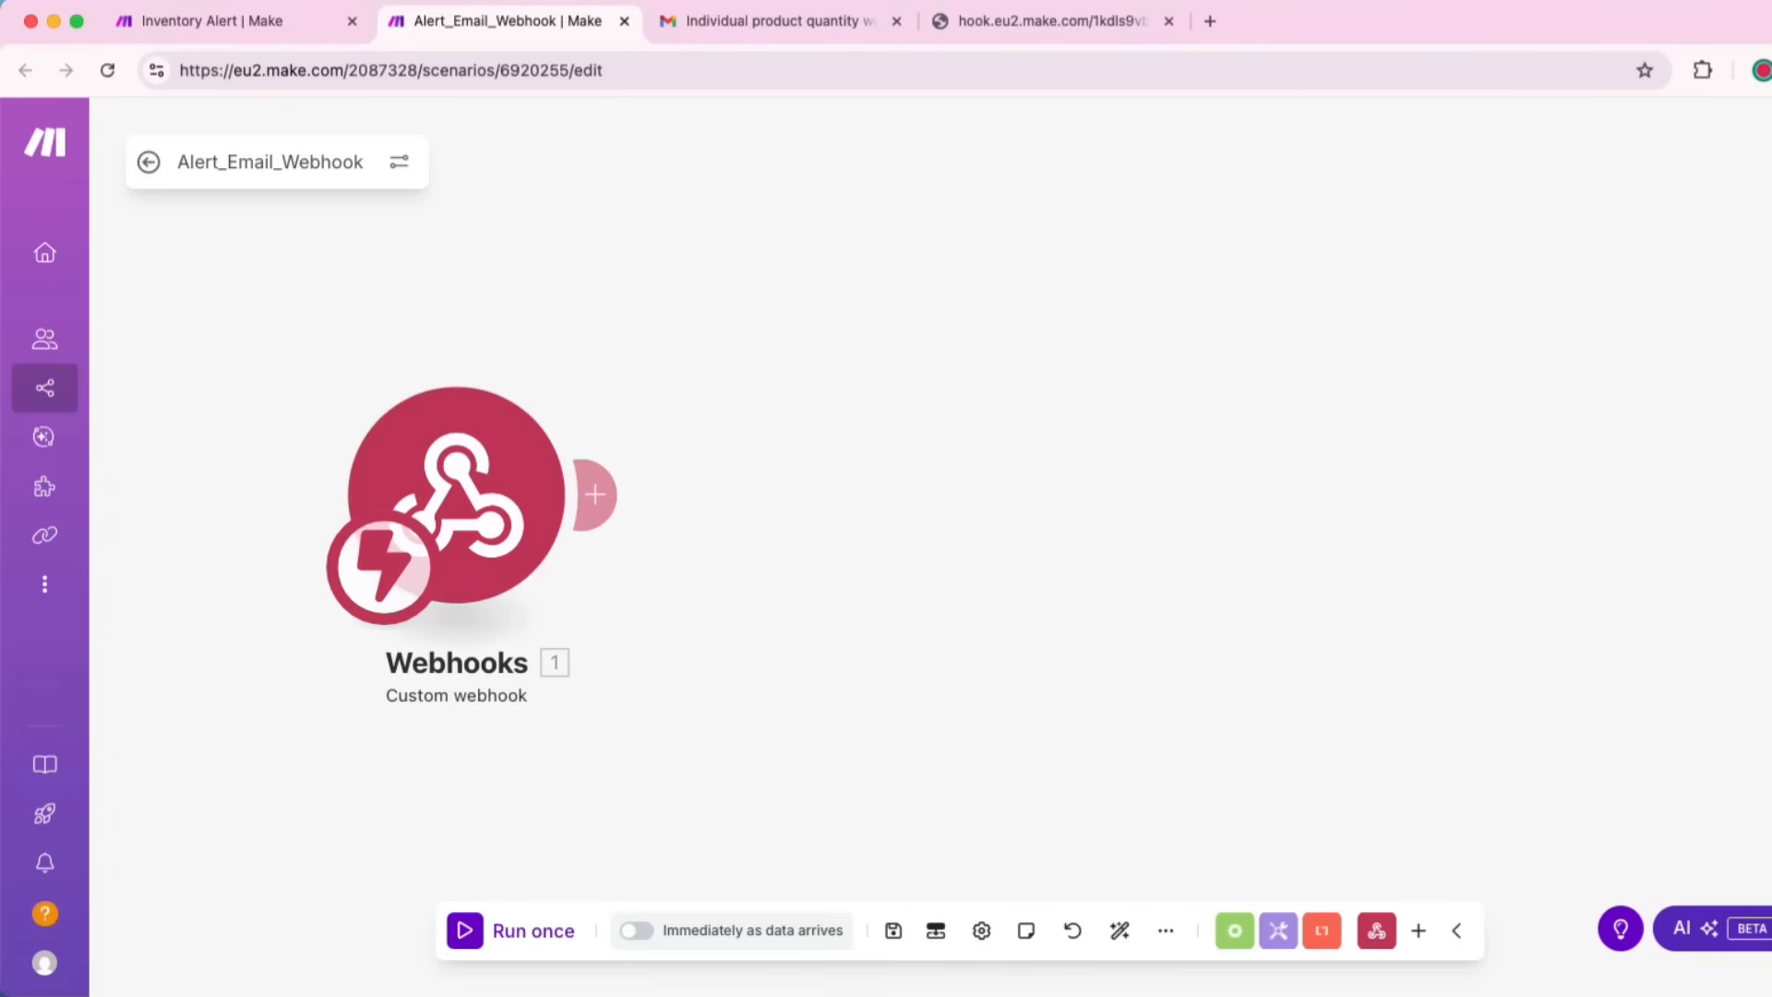
click(598, 494)
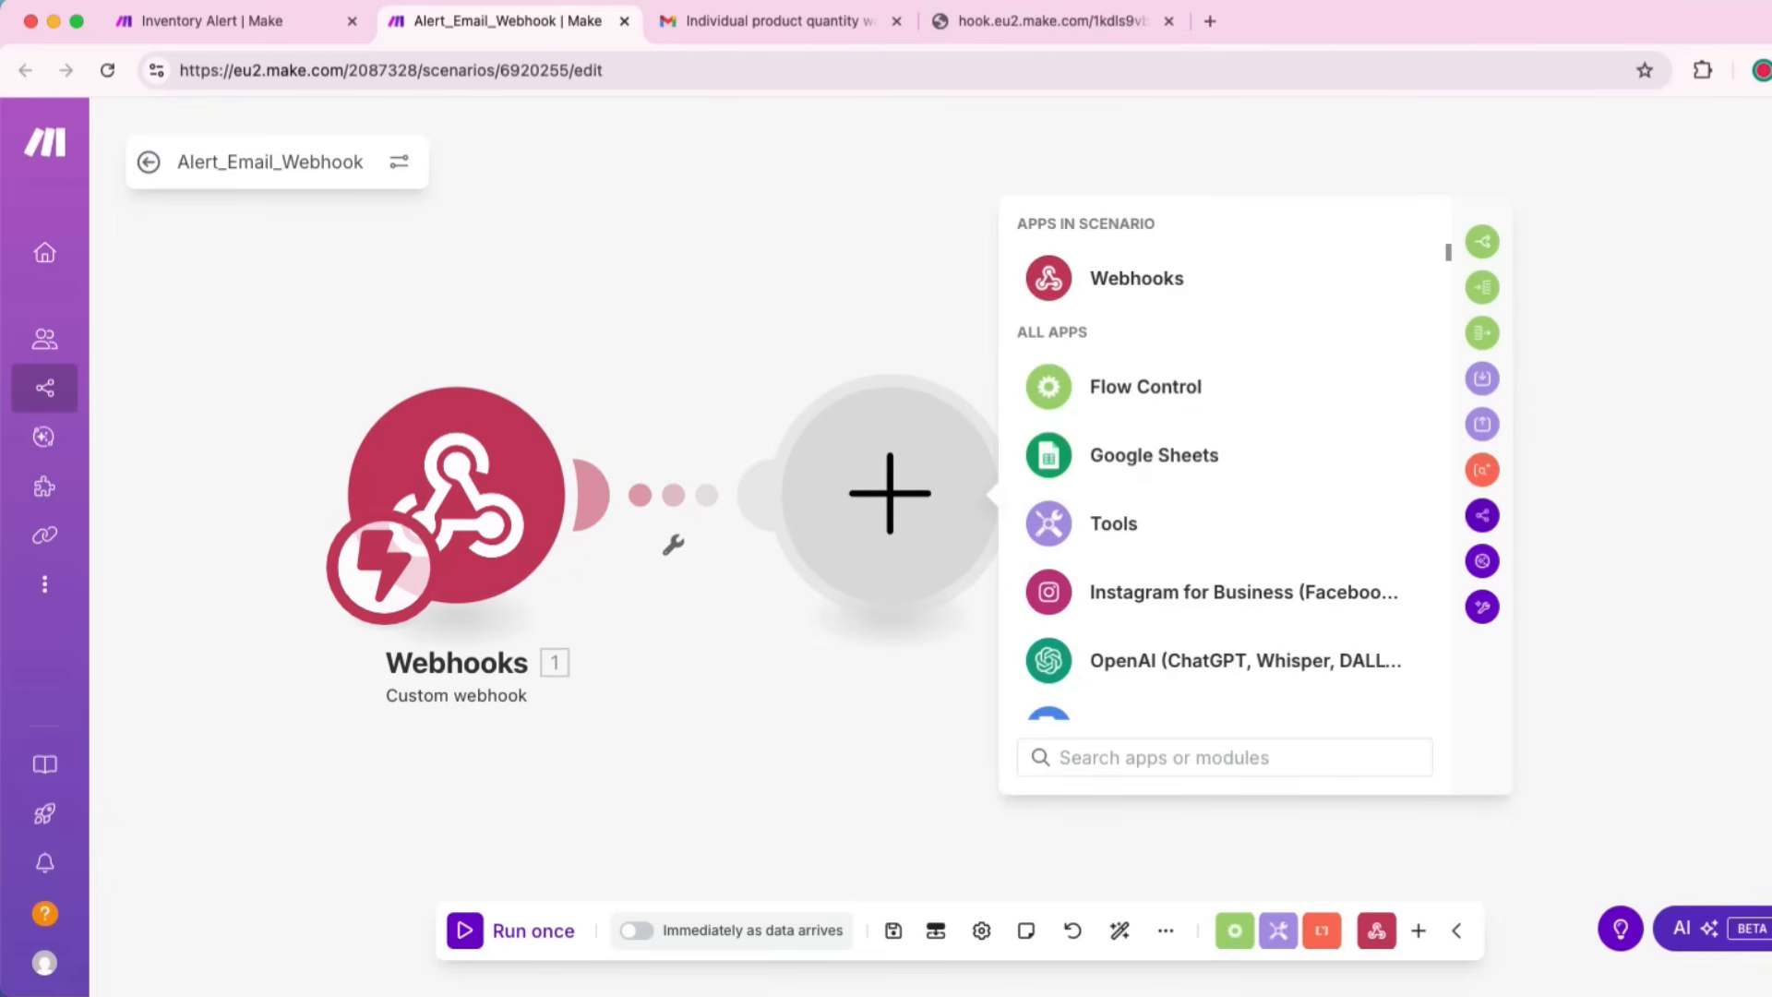
text(data store)
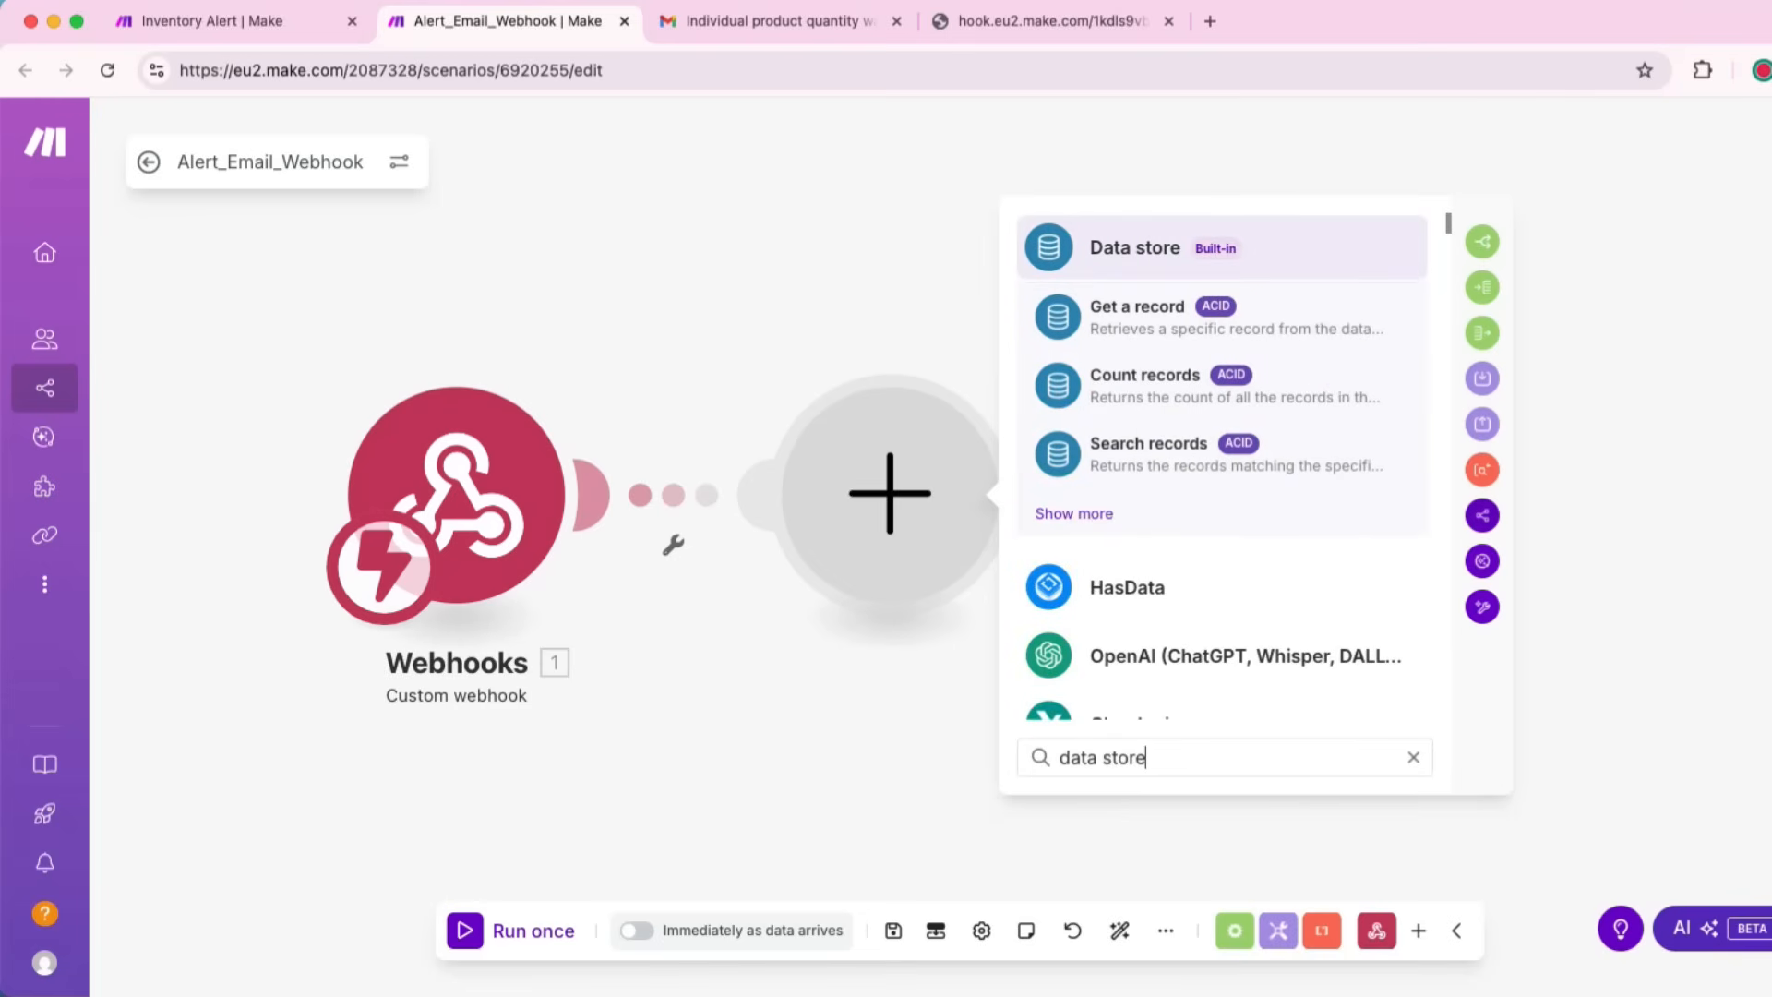
click(1134, 248)
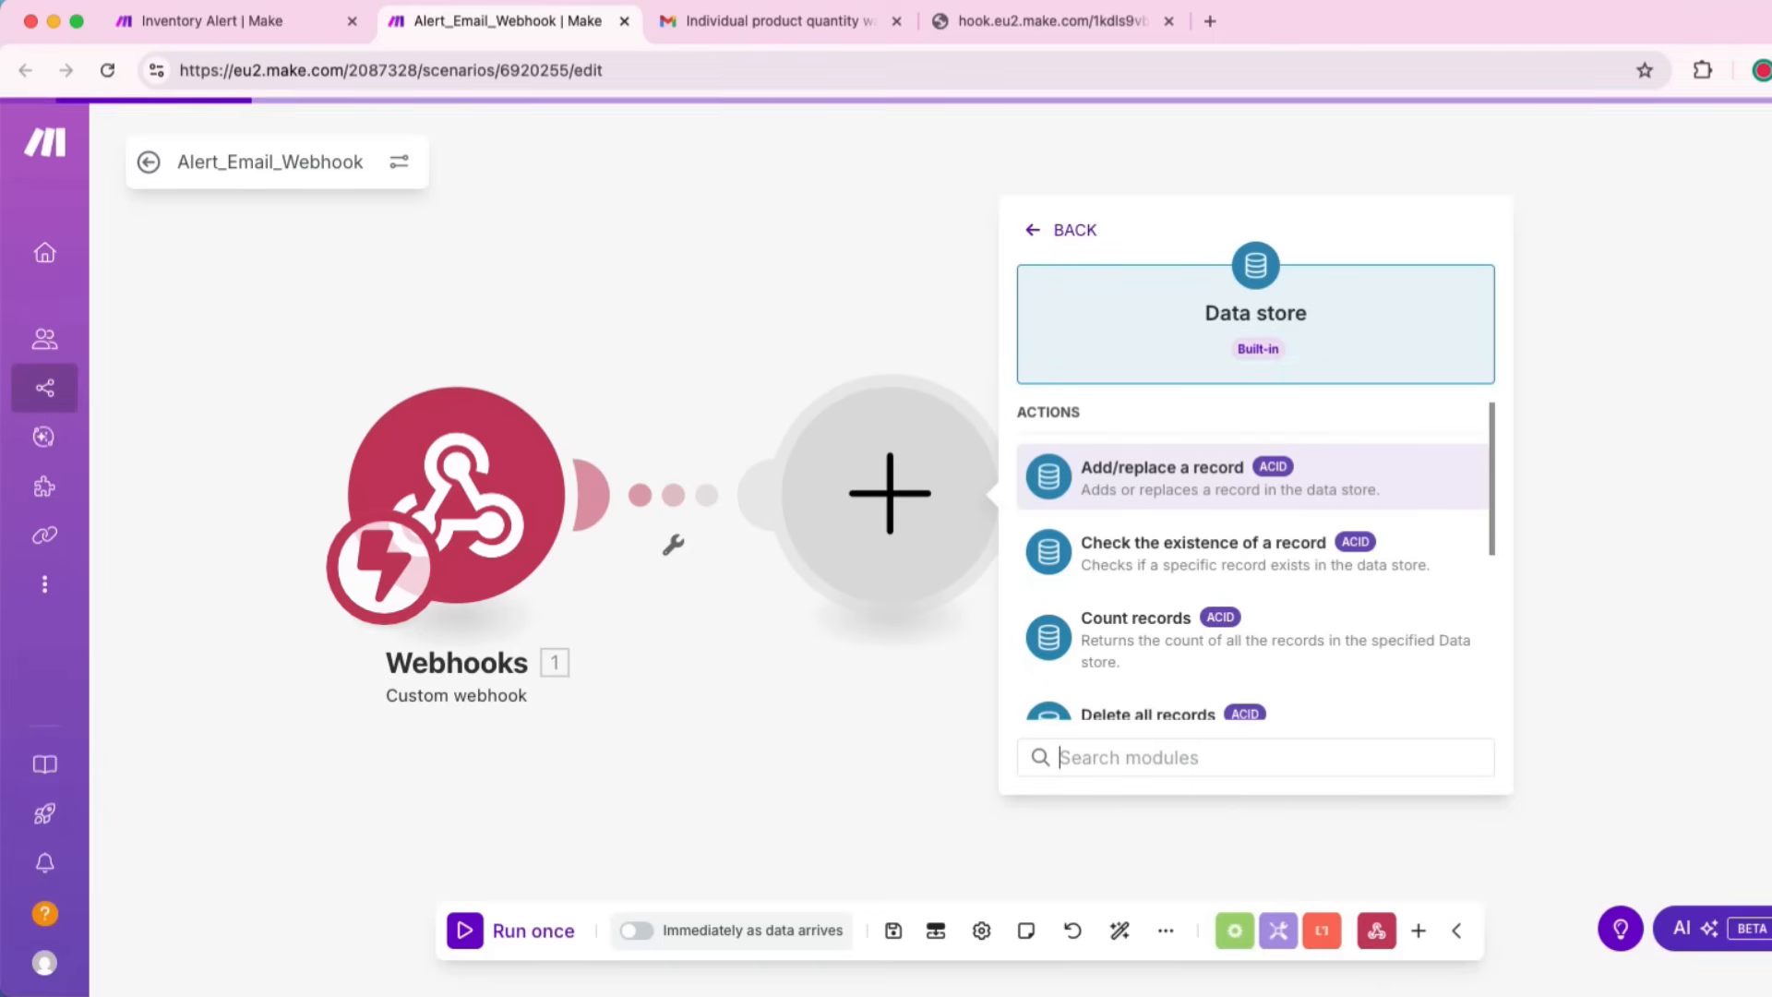
scroll(1252, 517, down, 5)
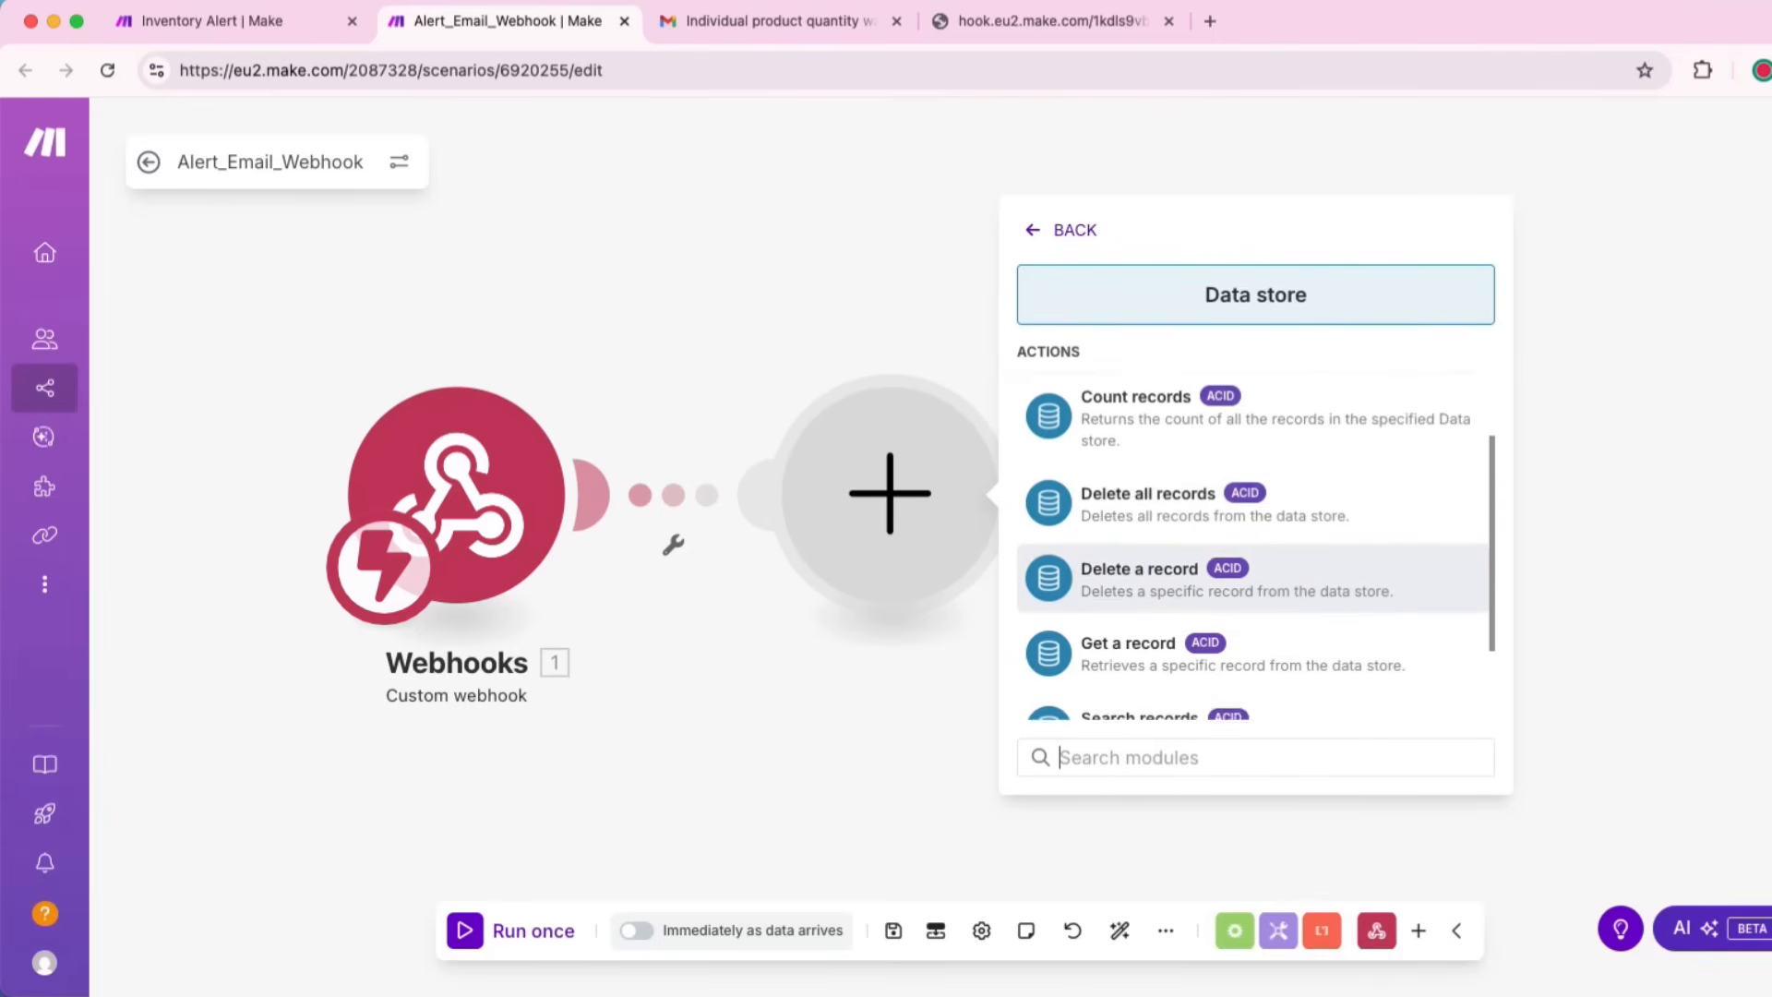
click(1139, 605)
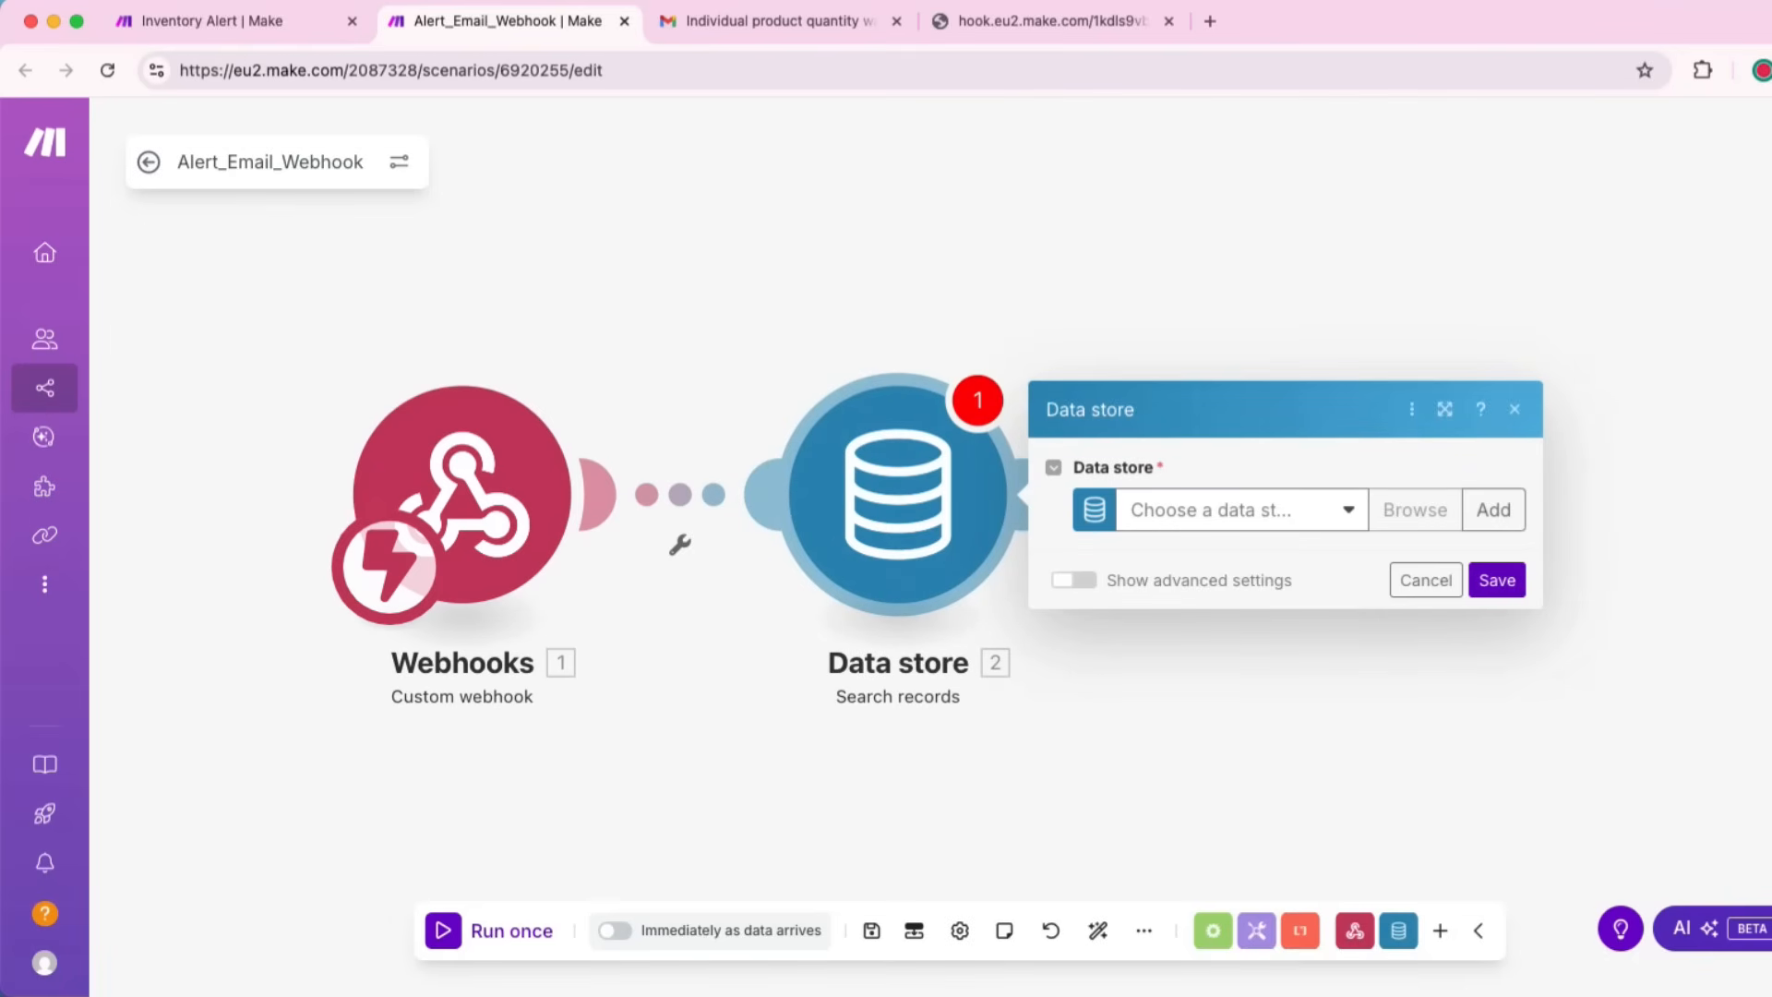
click(1206, 550)
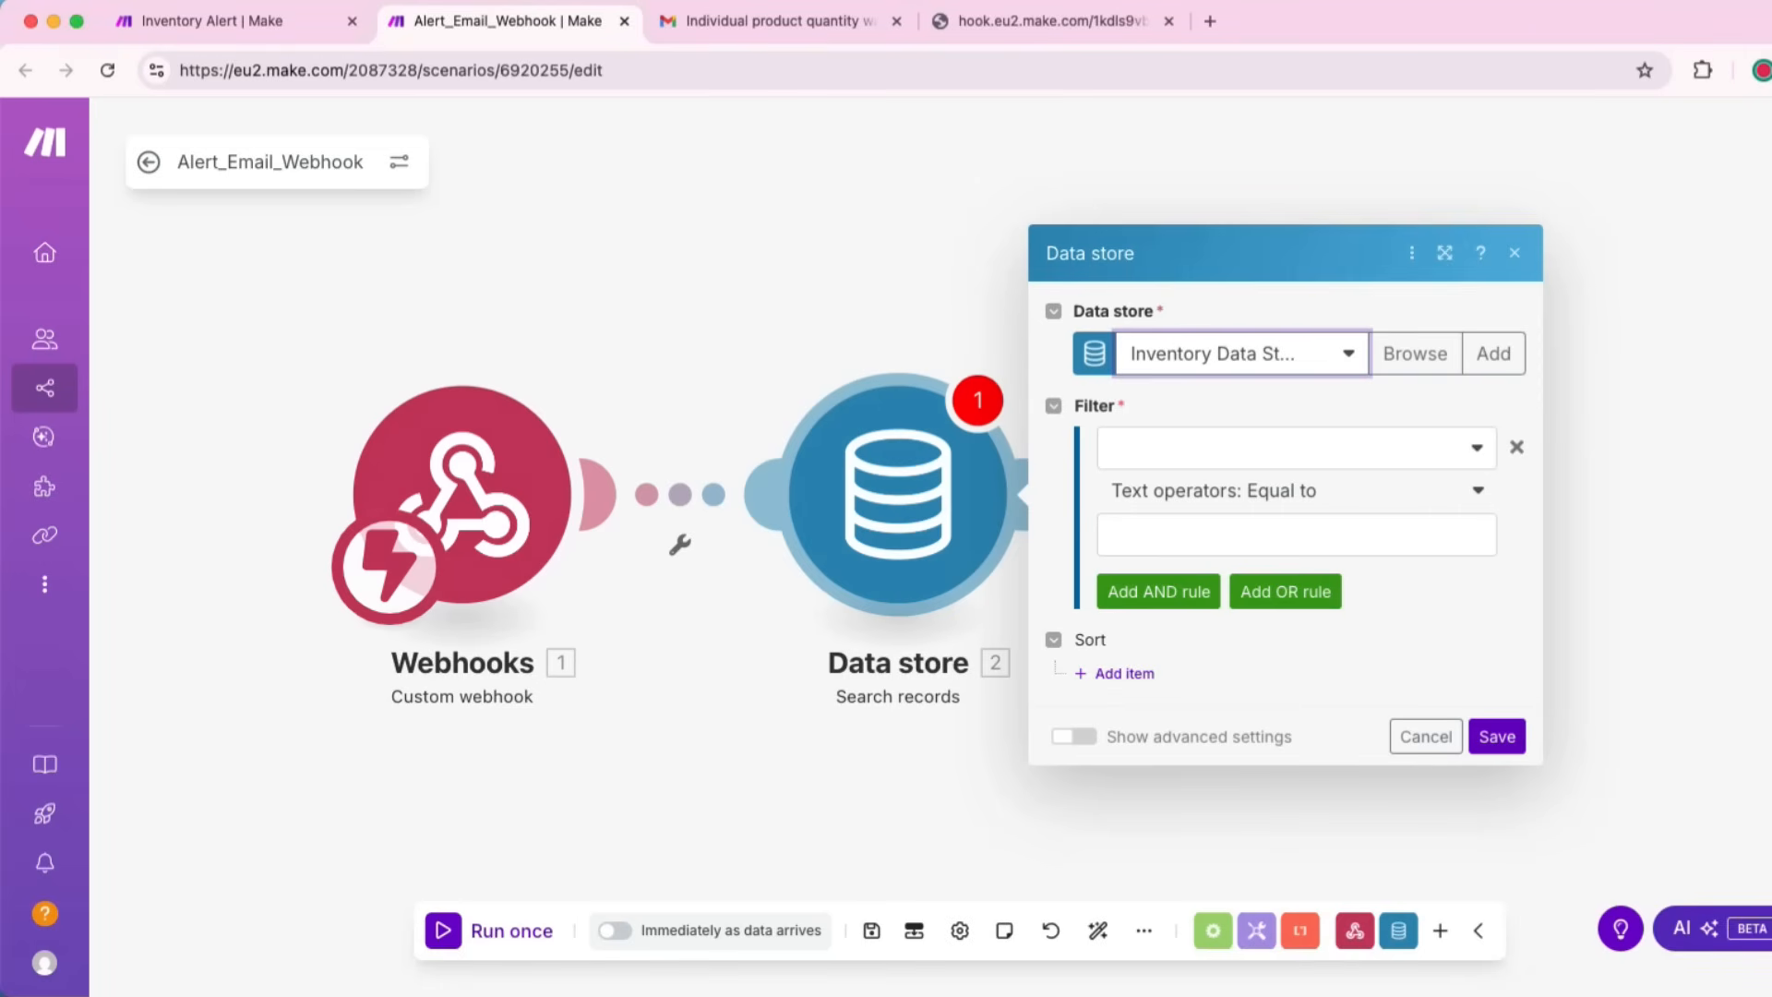
Step: Filter the record search for id, text operator Equal to, the webhook's id value, and save the module
click(1296, 448)
click(1296, 489)
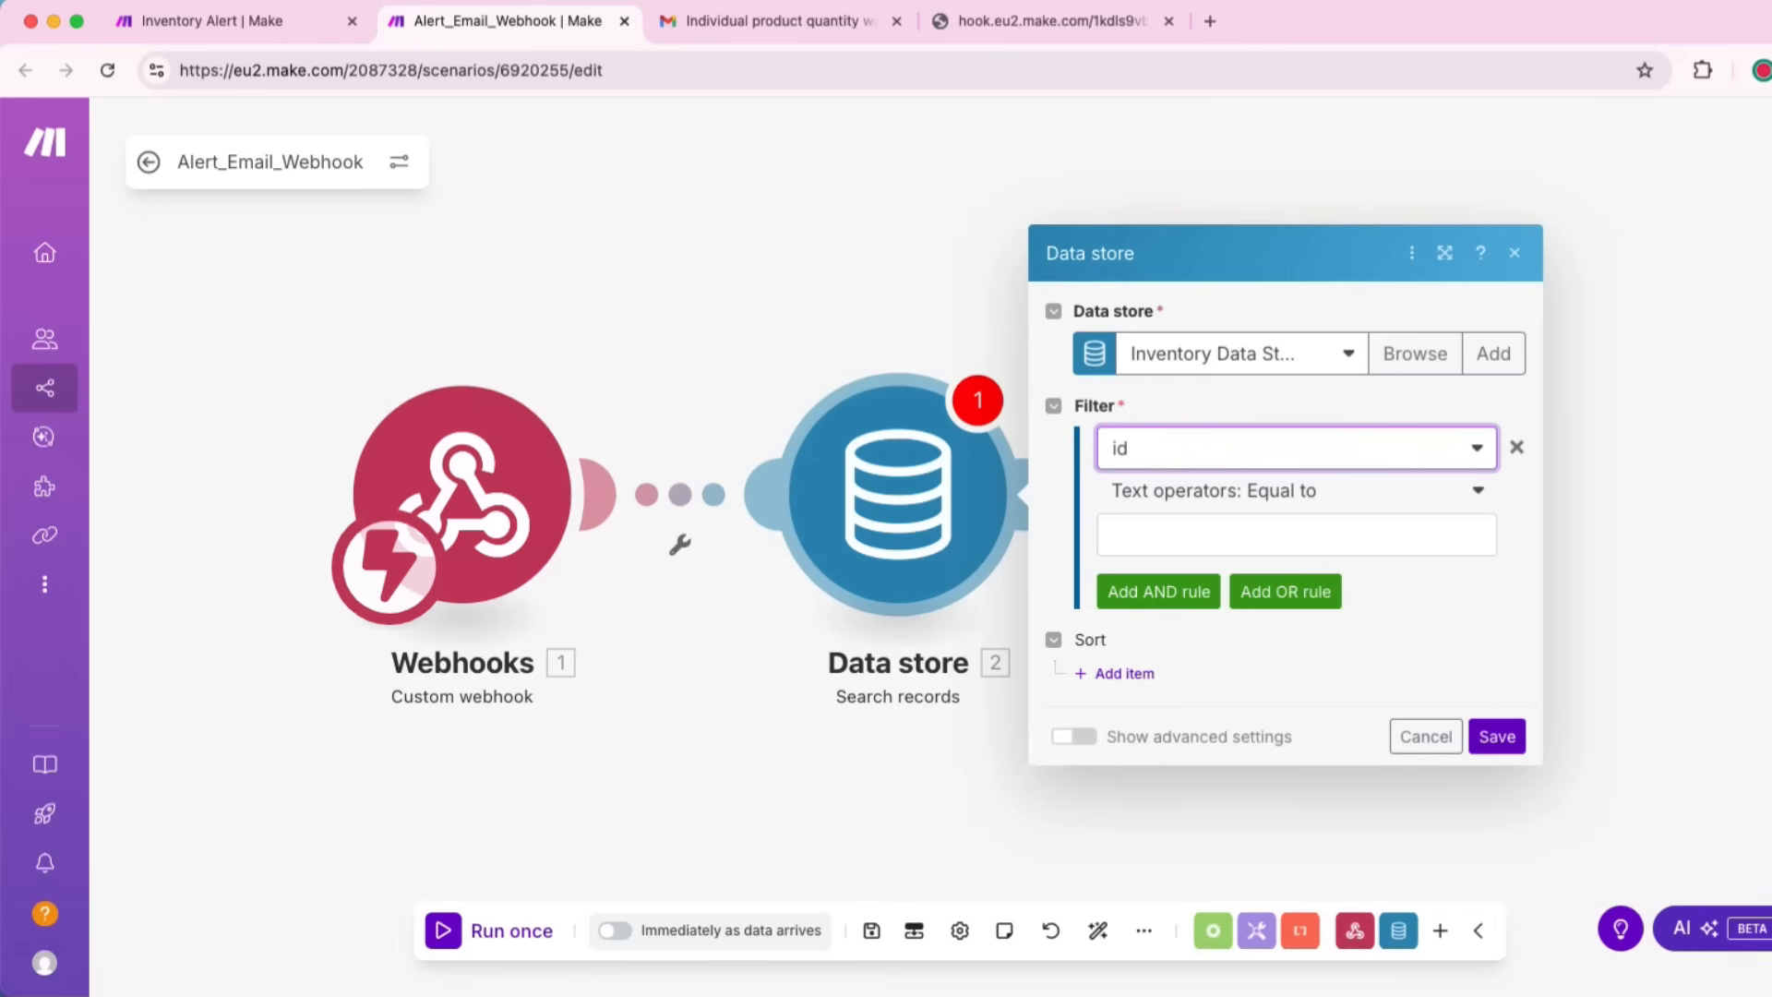
click(1295, 535)
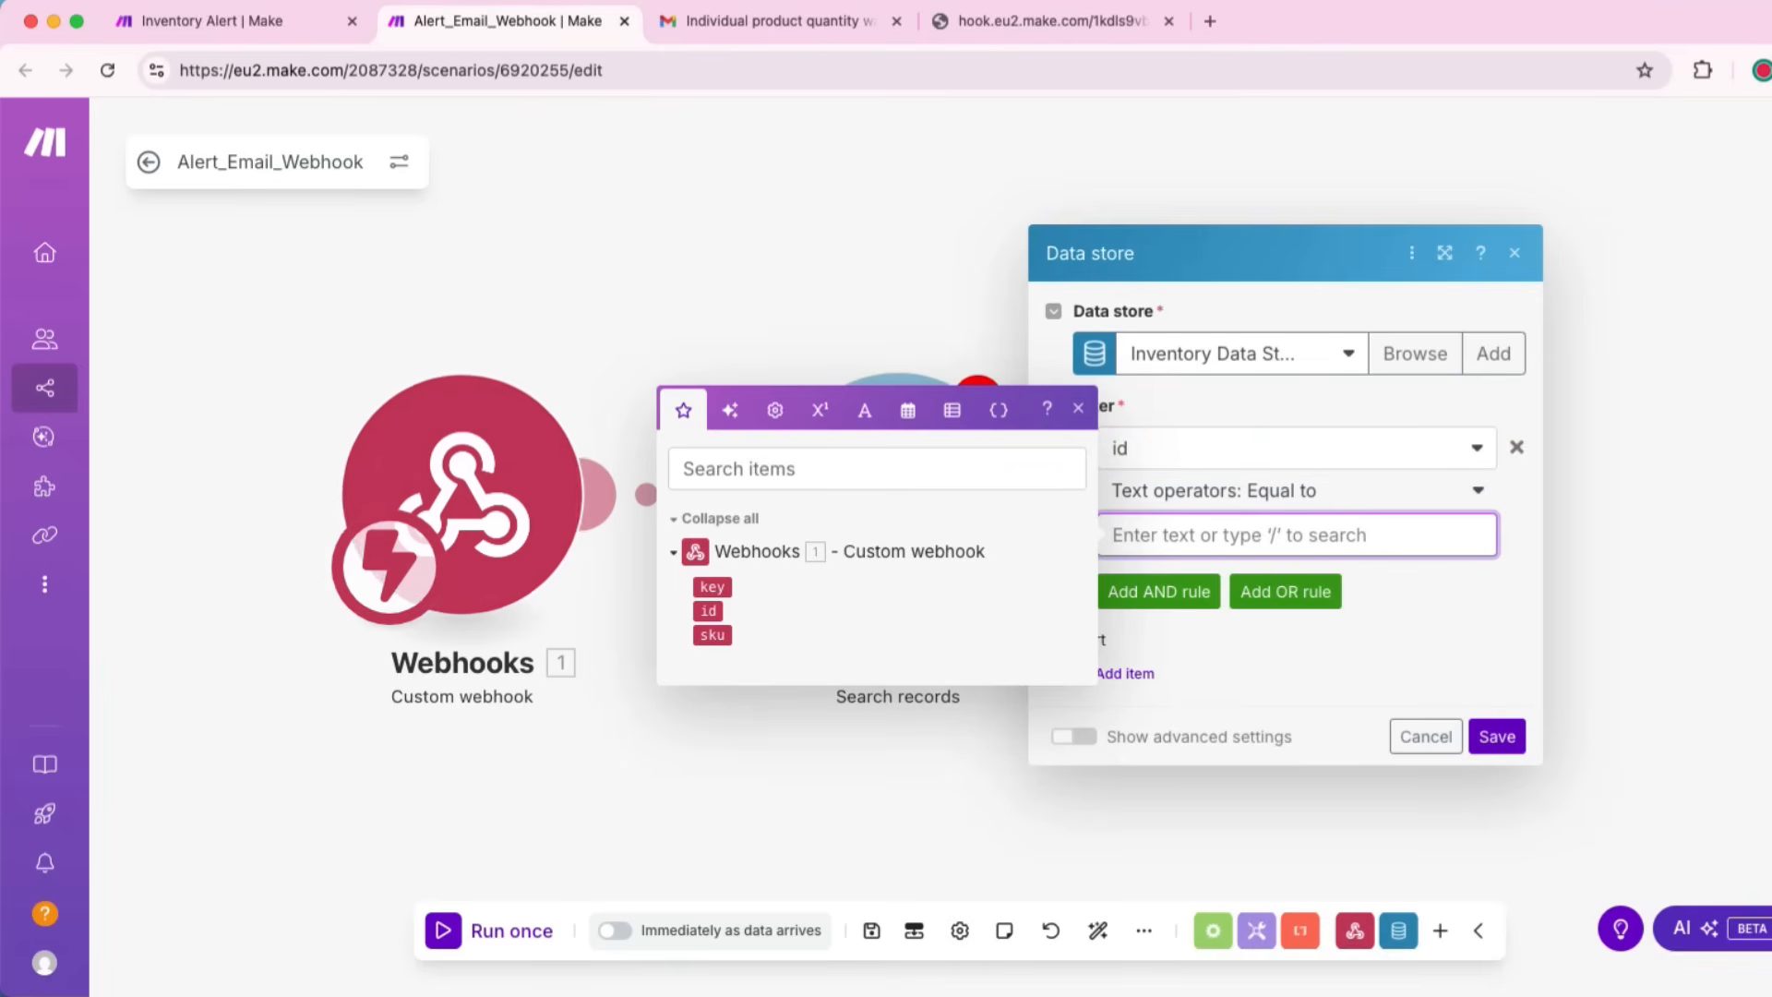
click(708, 611)
click(1421, 609)
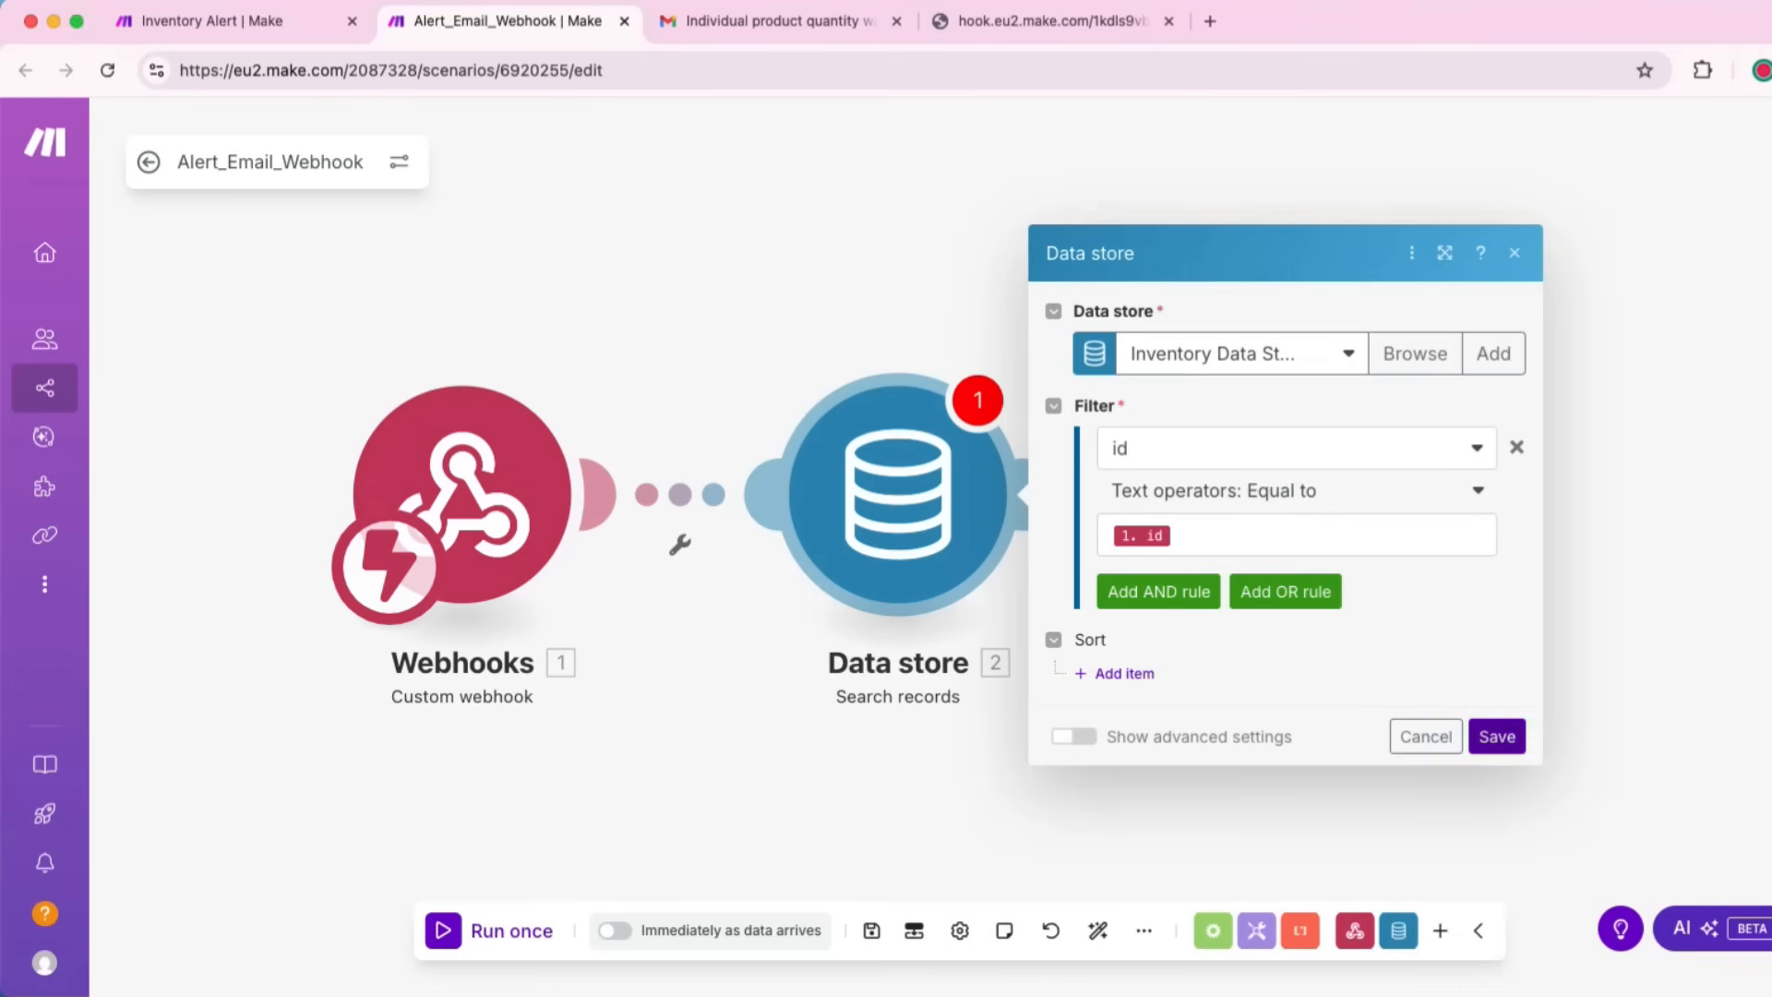
click(1497, 737)
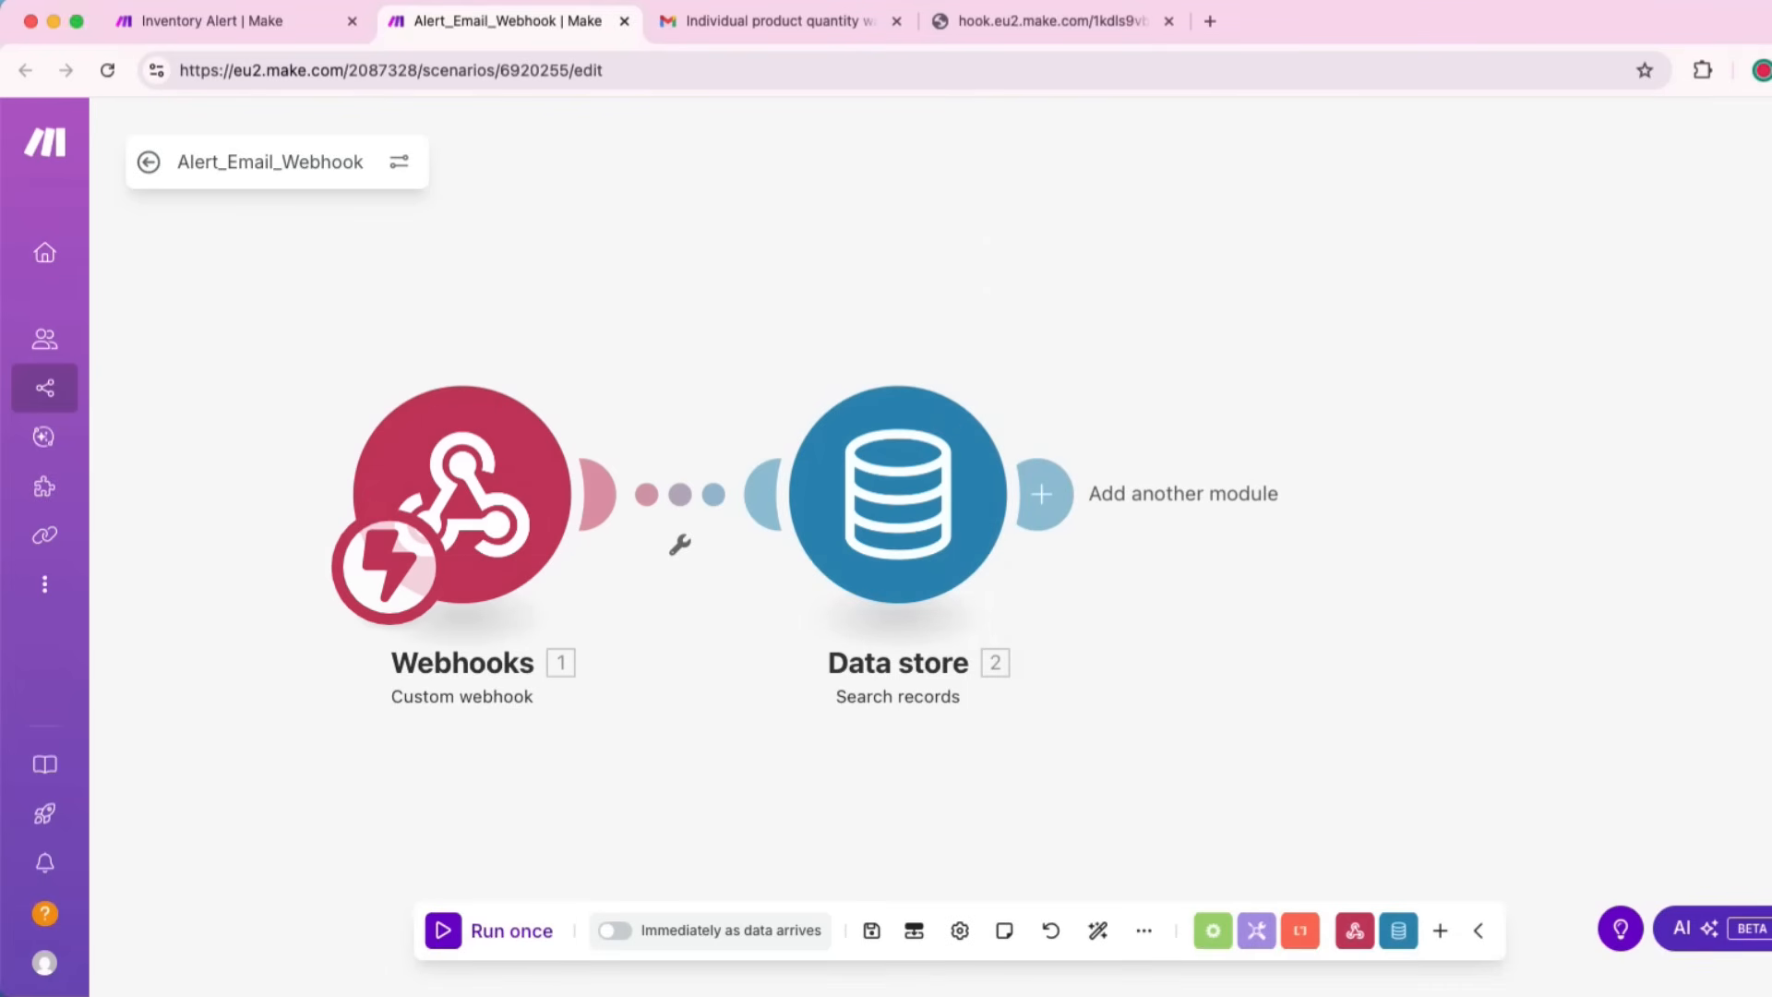
Step: Add an Iterator from Flow Control after the Data store module and open its Array value for editing
click(1040, 494)
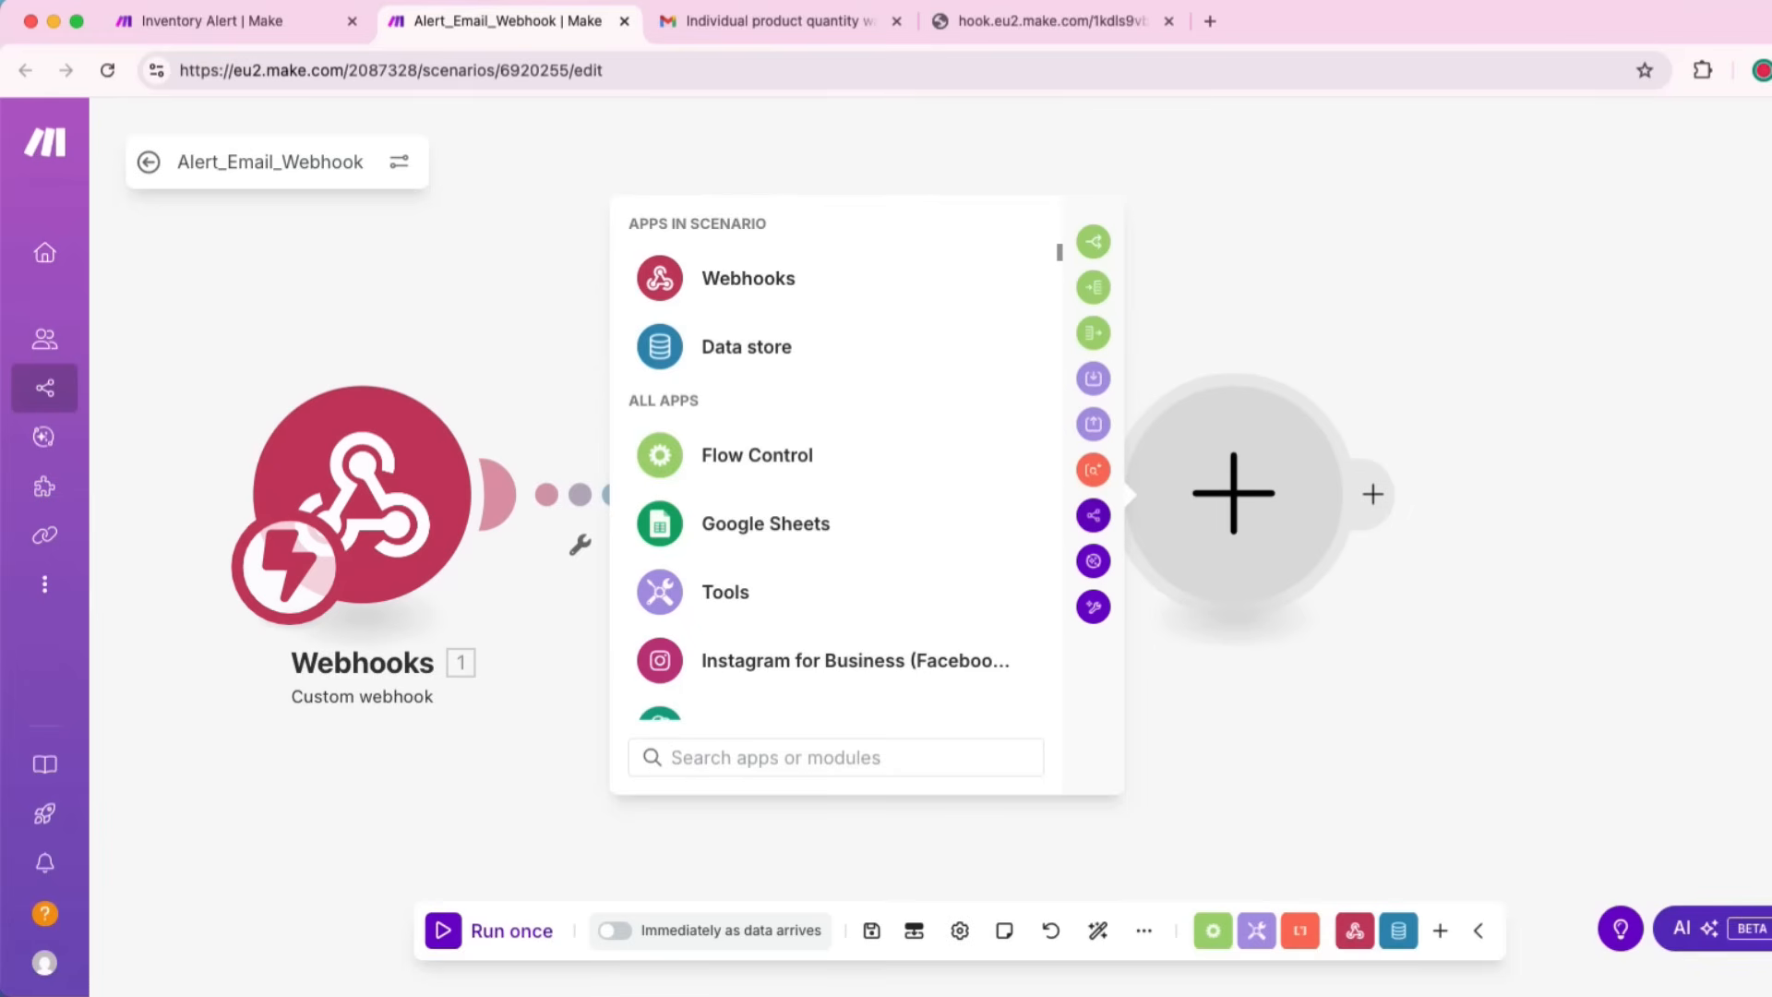
text(iterator)
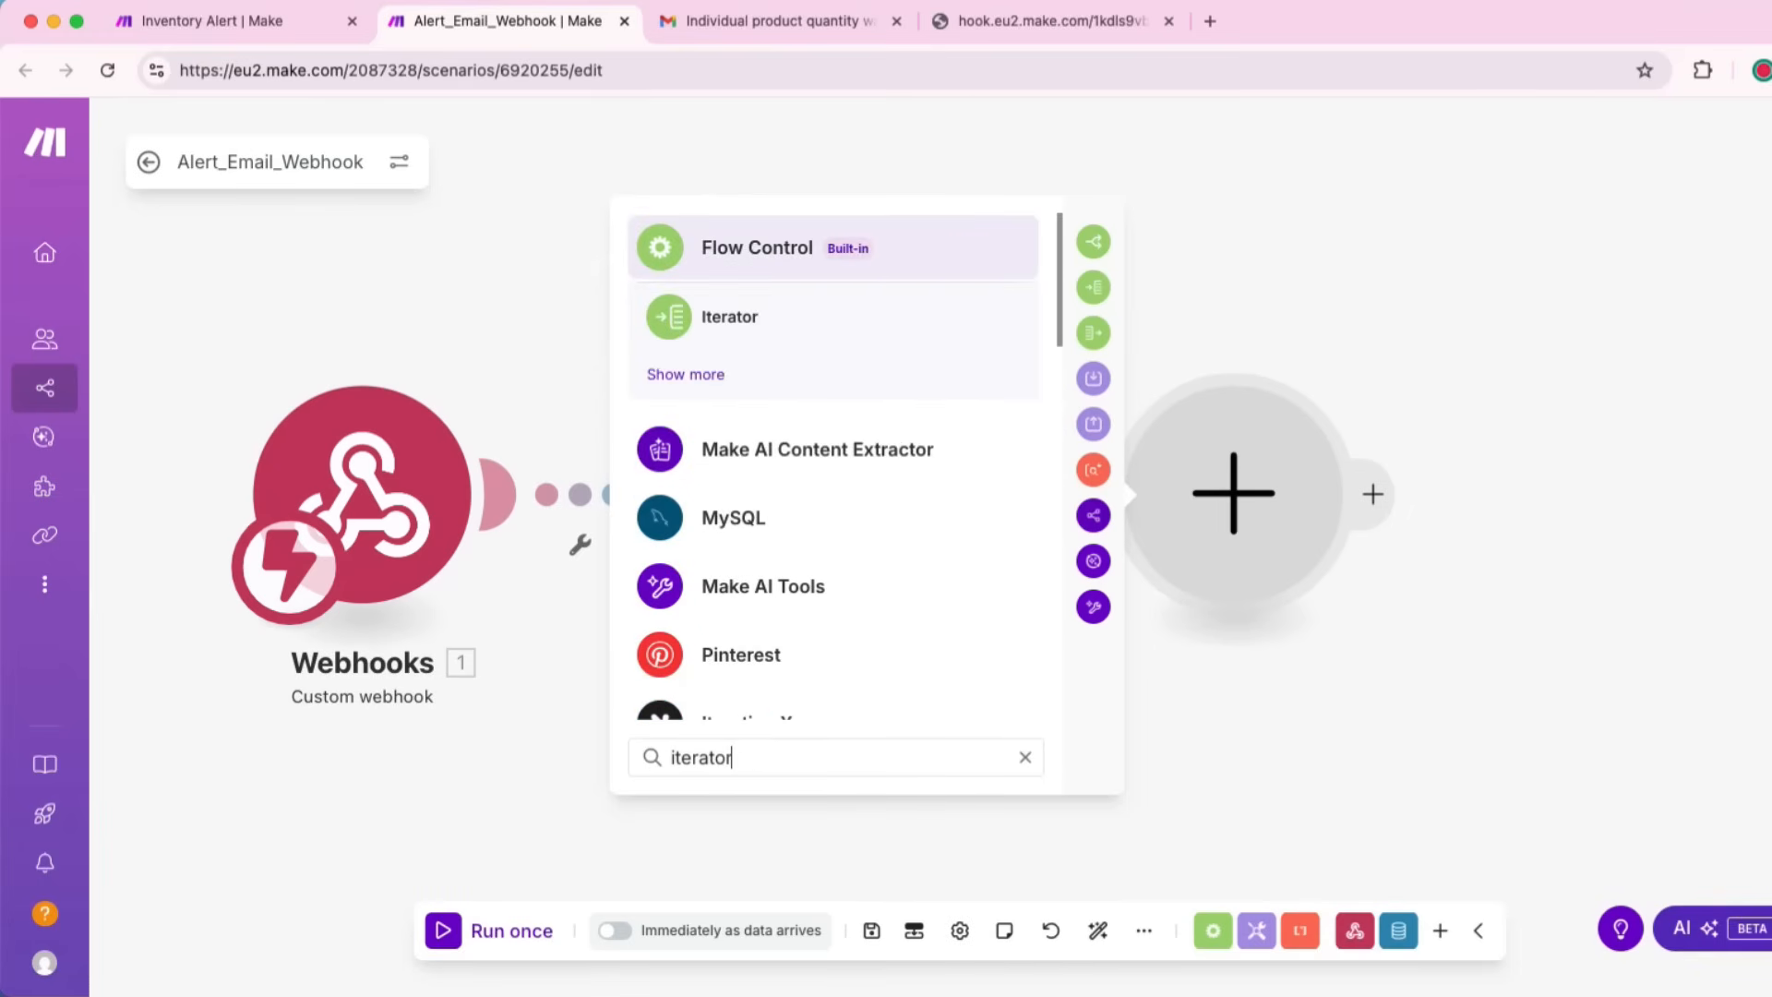
click(757, 316)
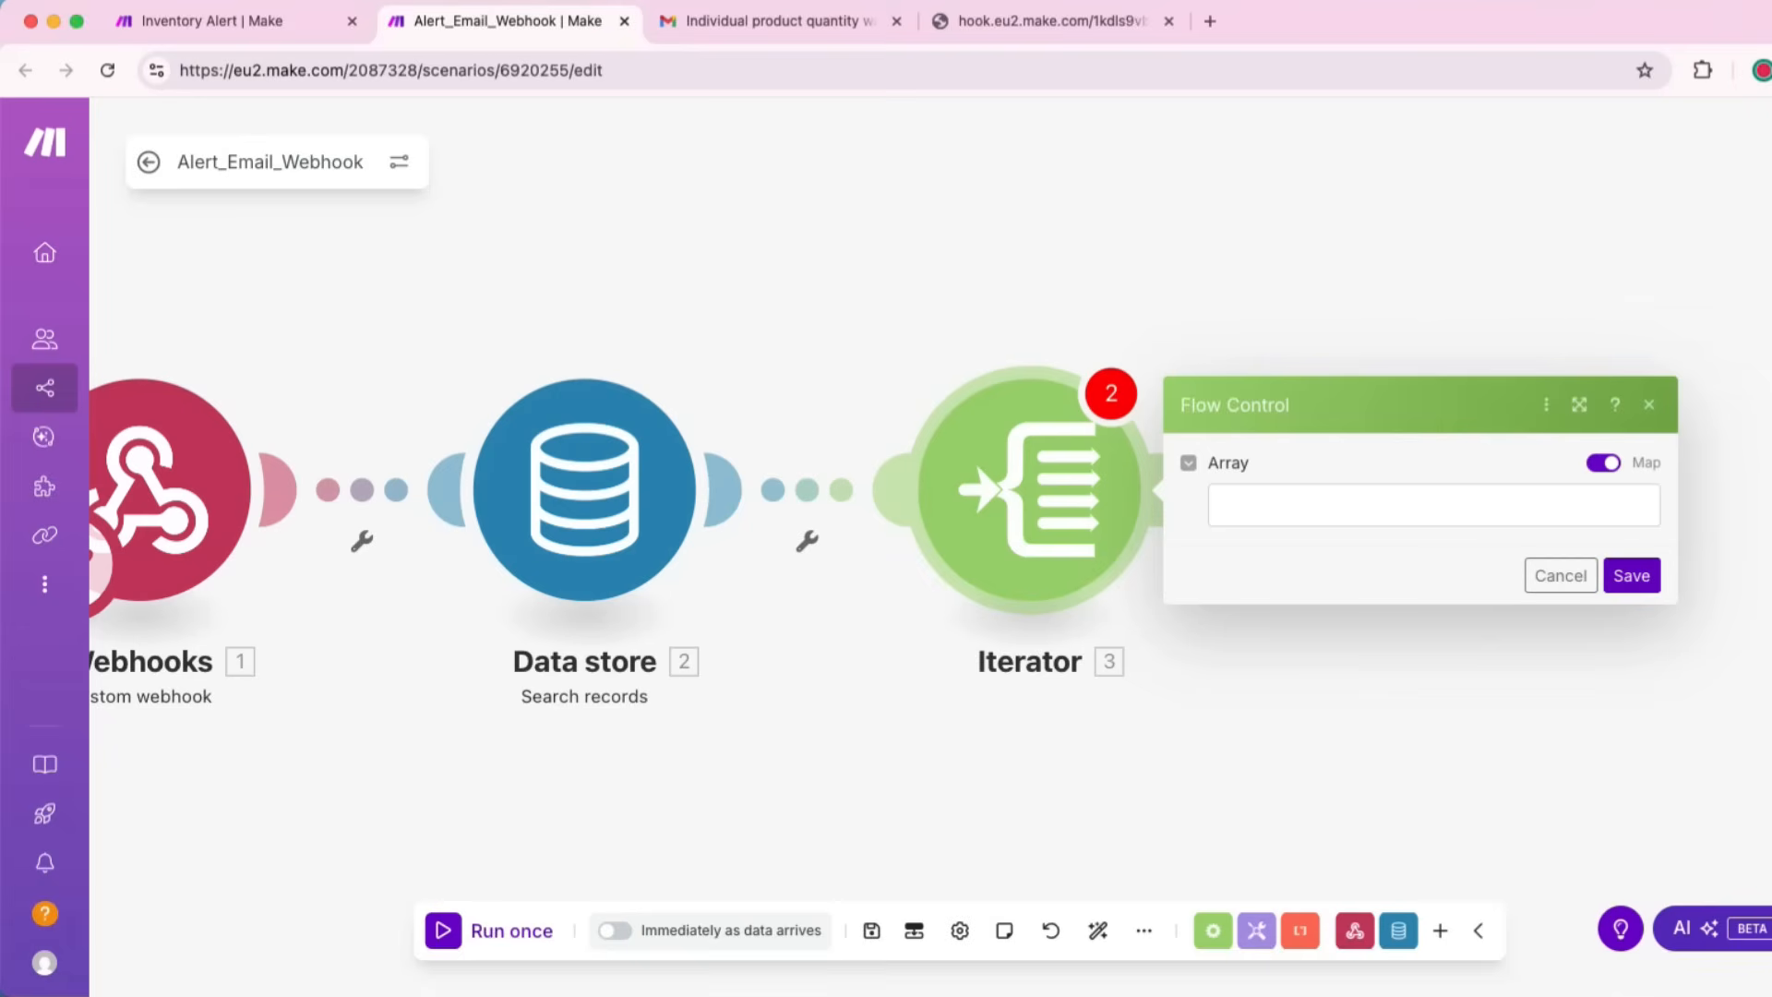
click(1433, 504)
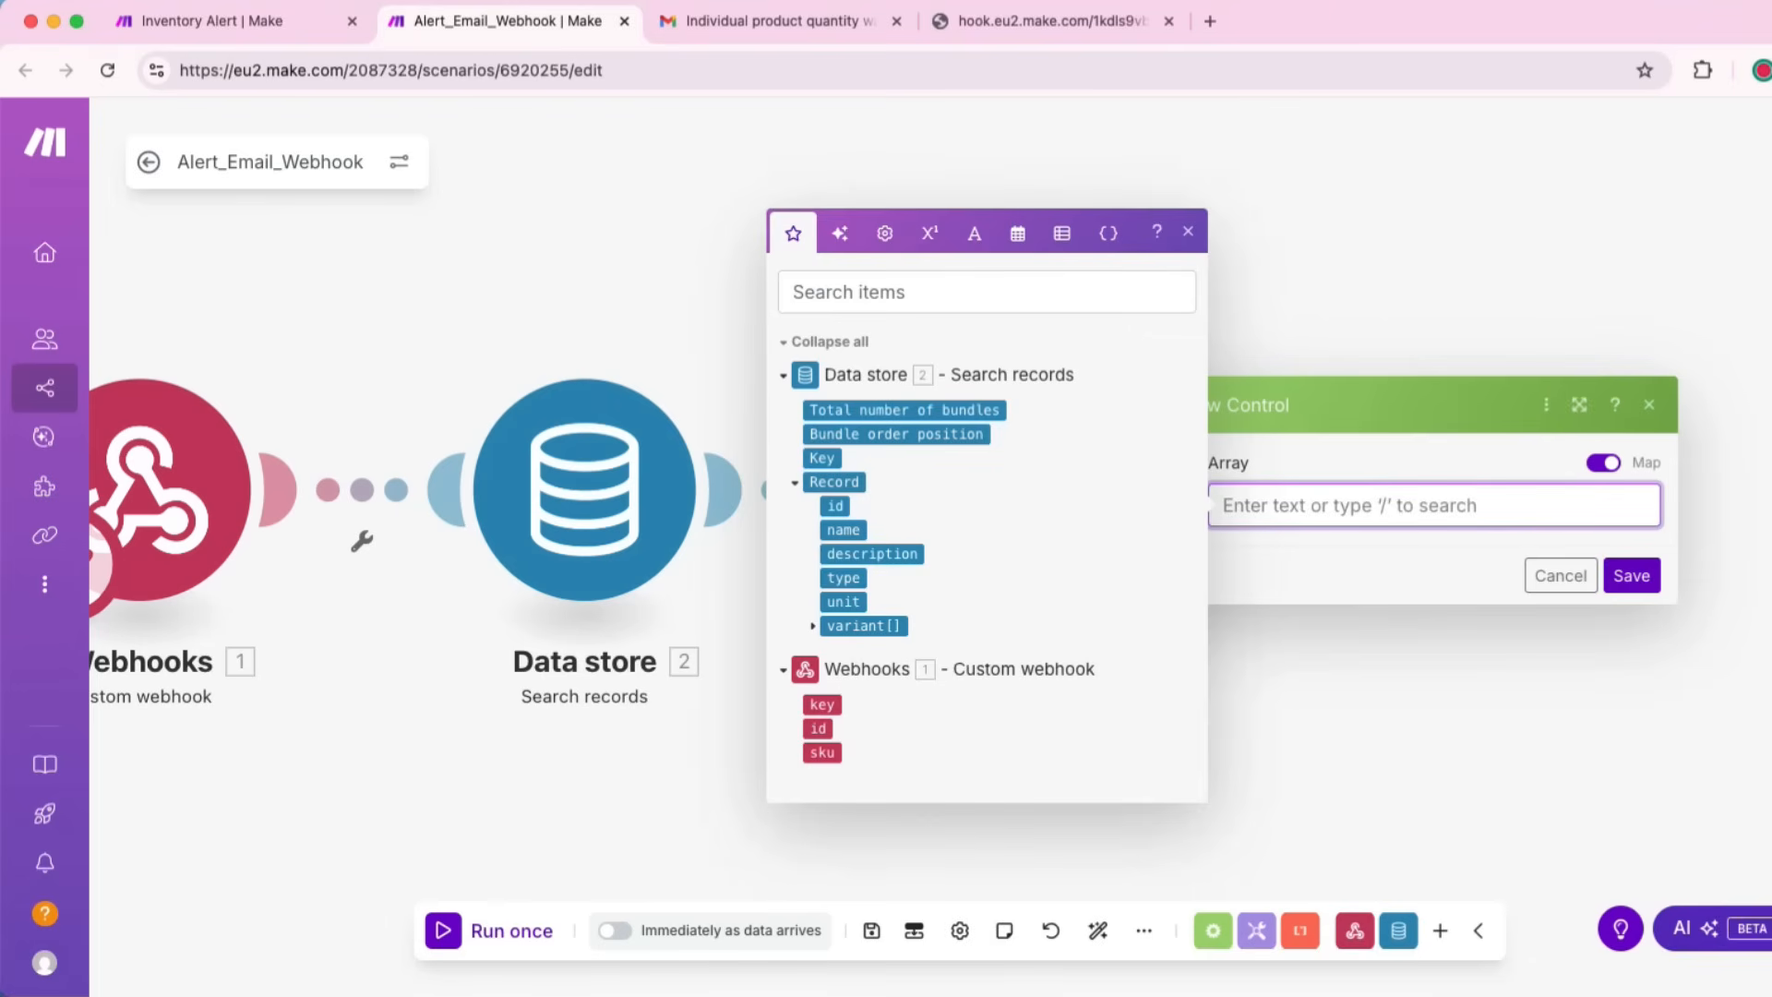
click(833, 481)
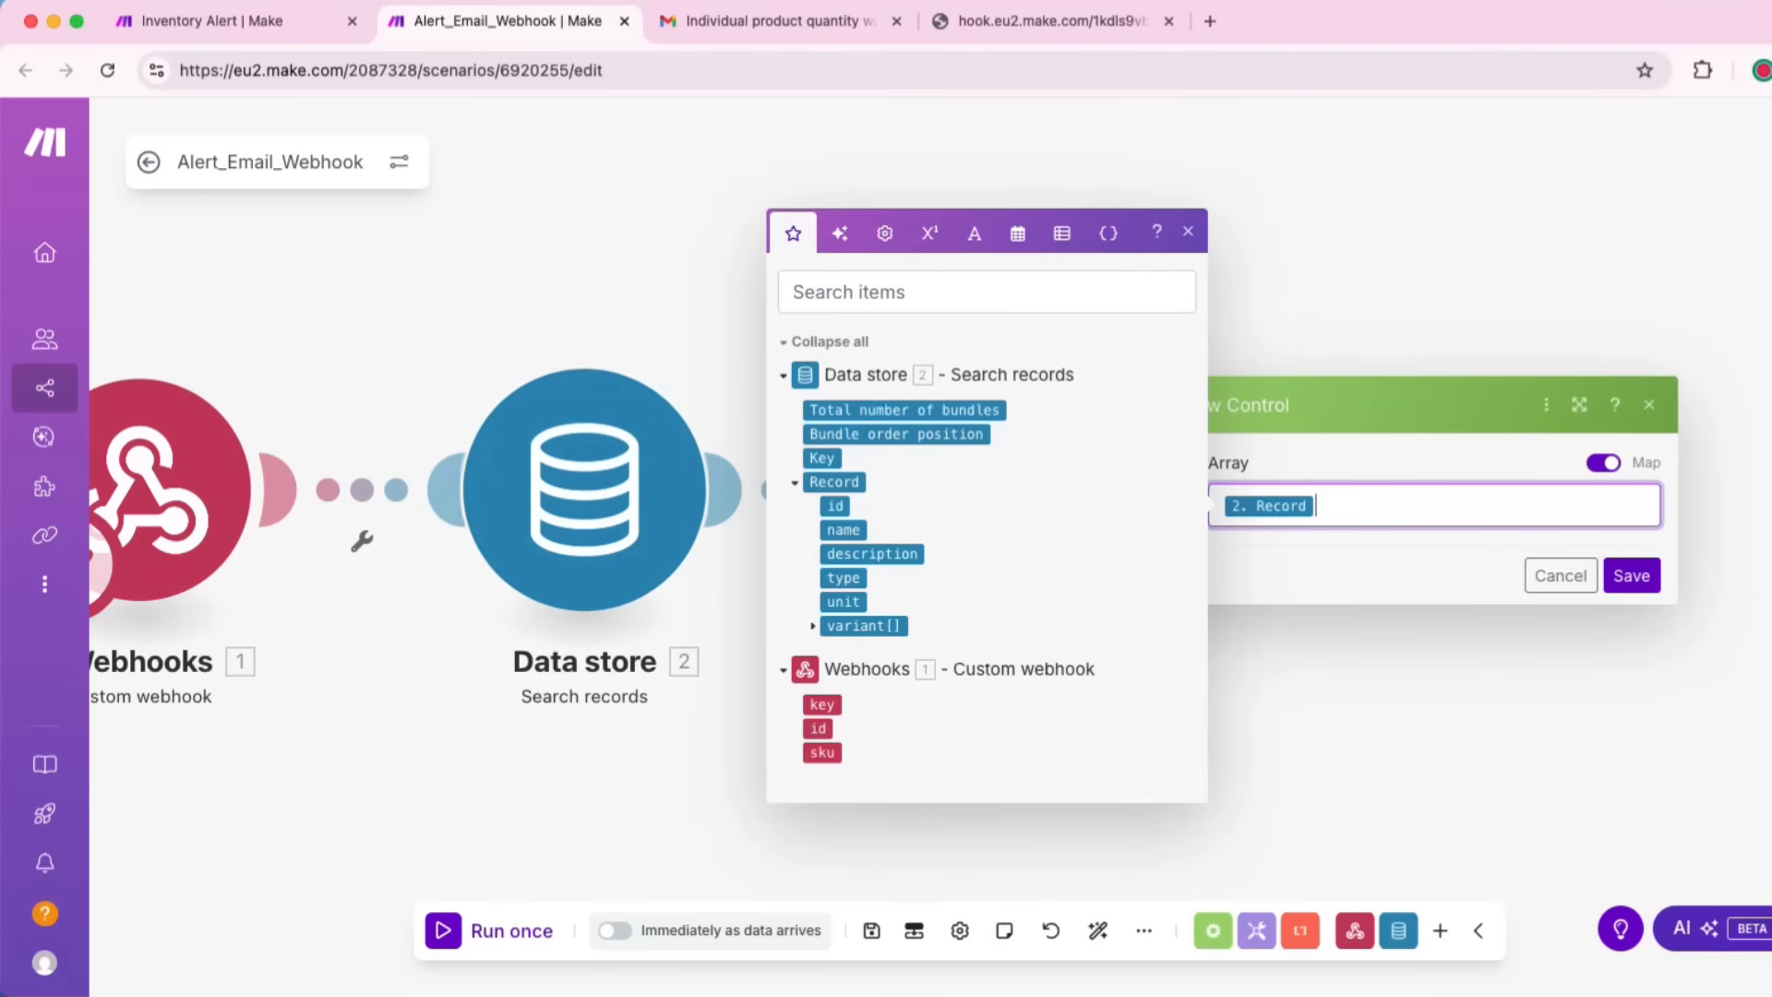
click(863, 626)
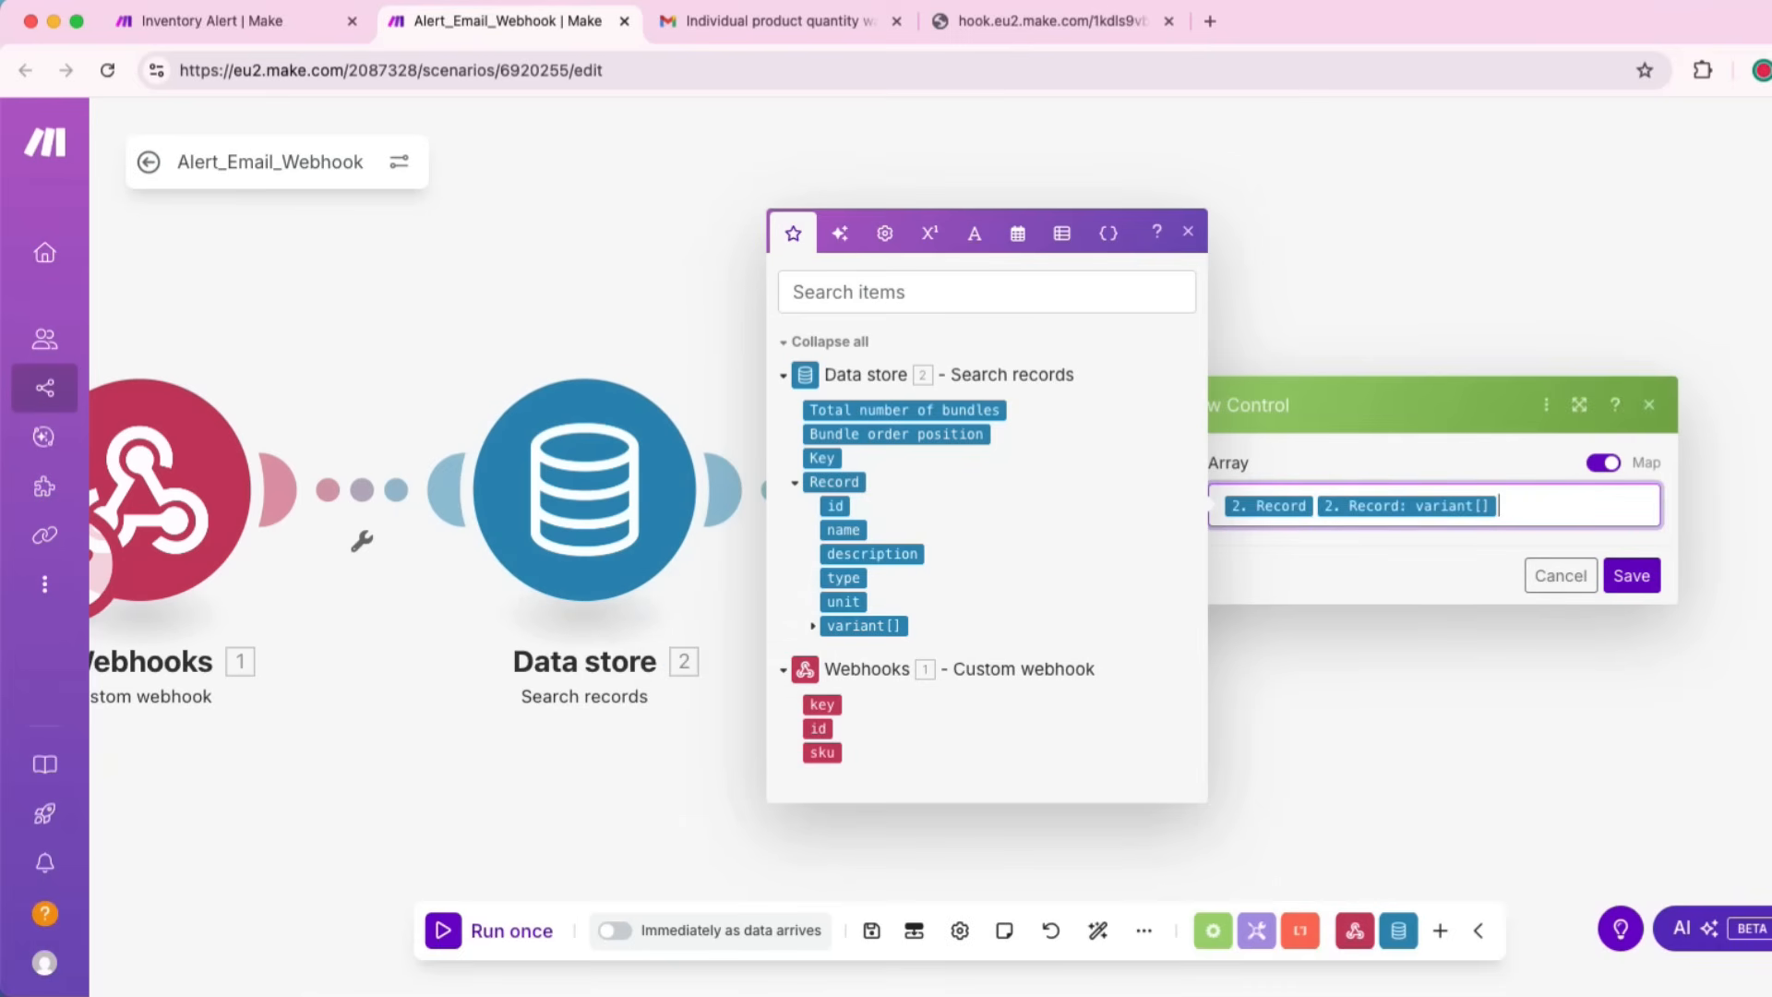
key(super+a)
key(BackSpace)
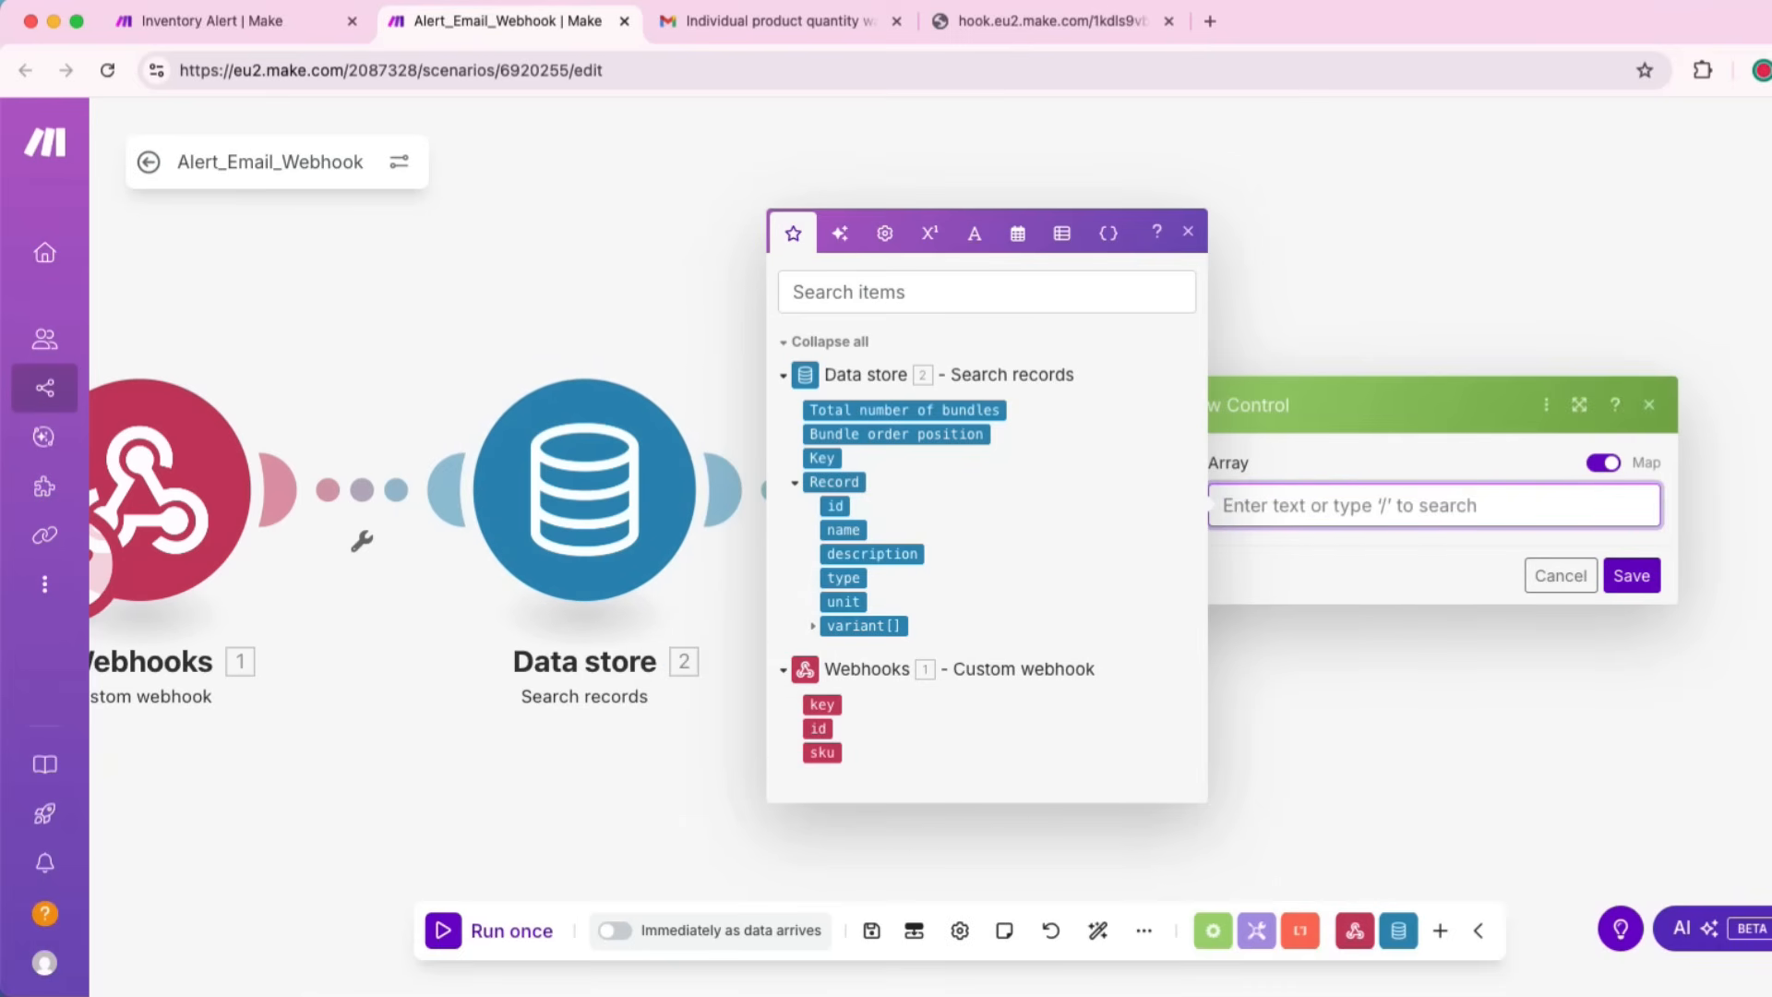
Step: Map the data store record's variant[] as the Iterator's array, save the module and reopen its settings
click(863, 626)
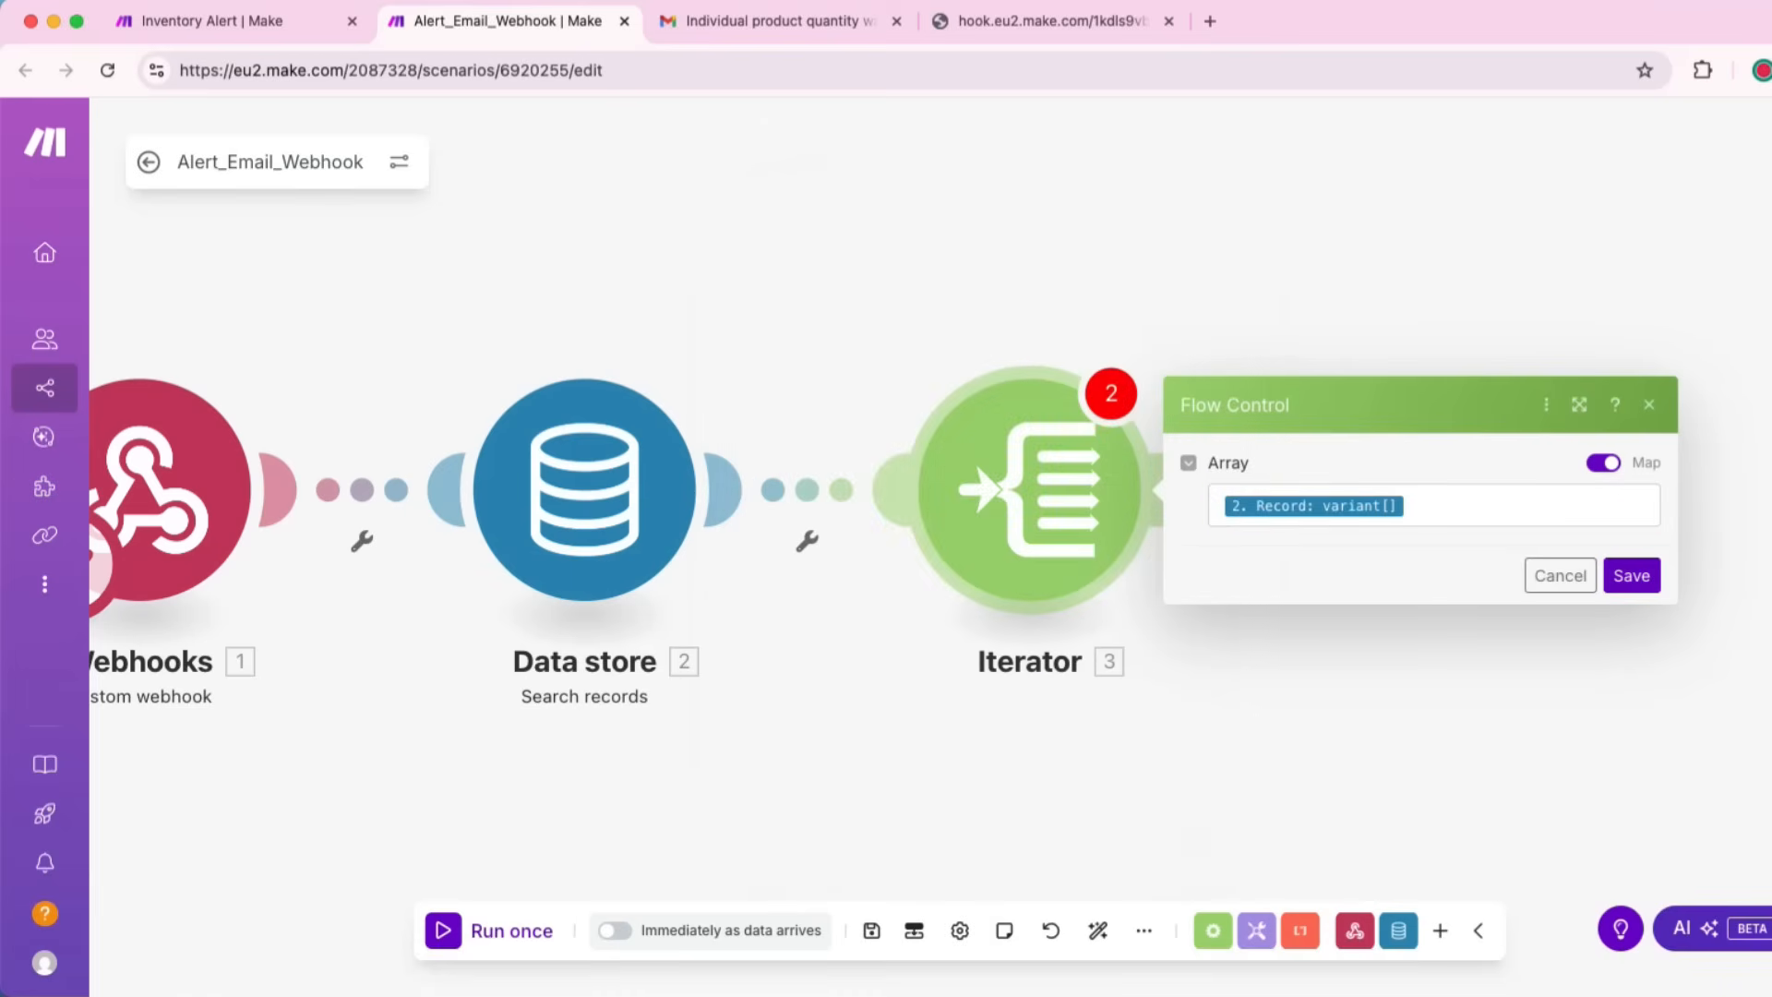
click(1631, 575)
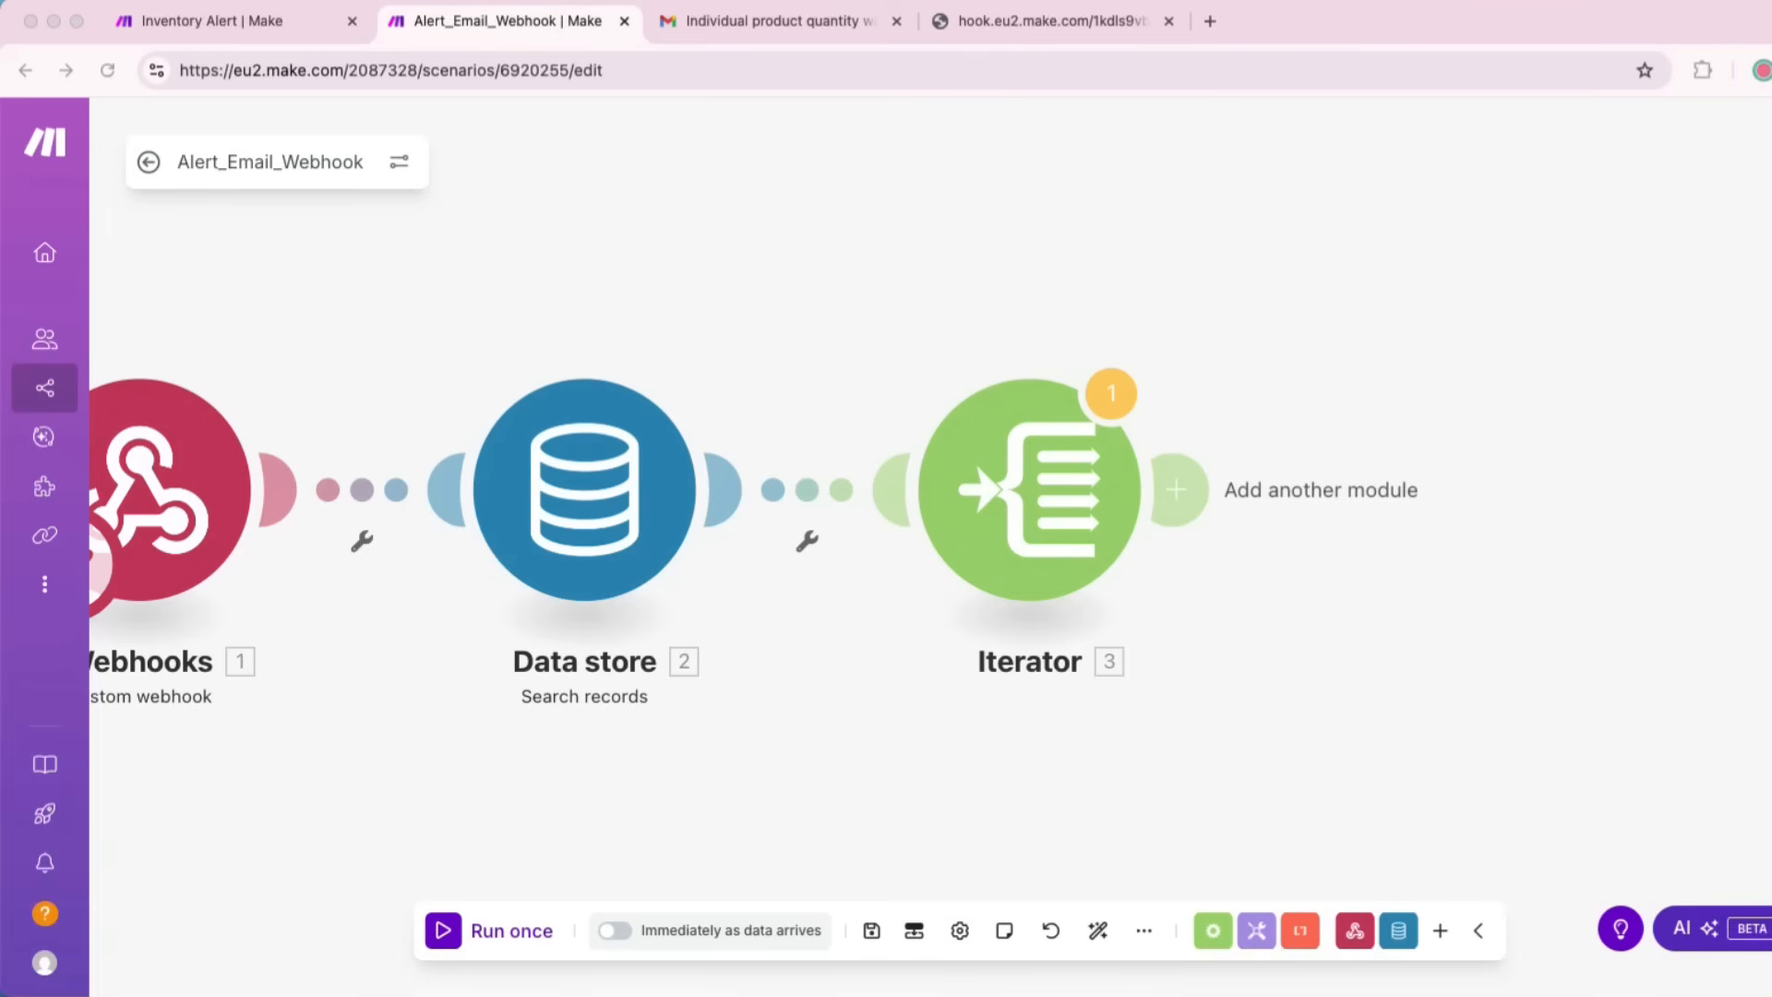
click(1029, 490)
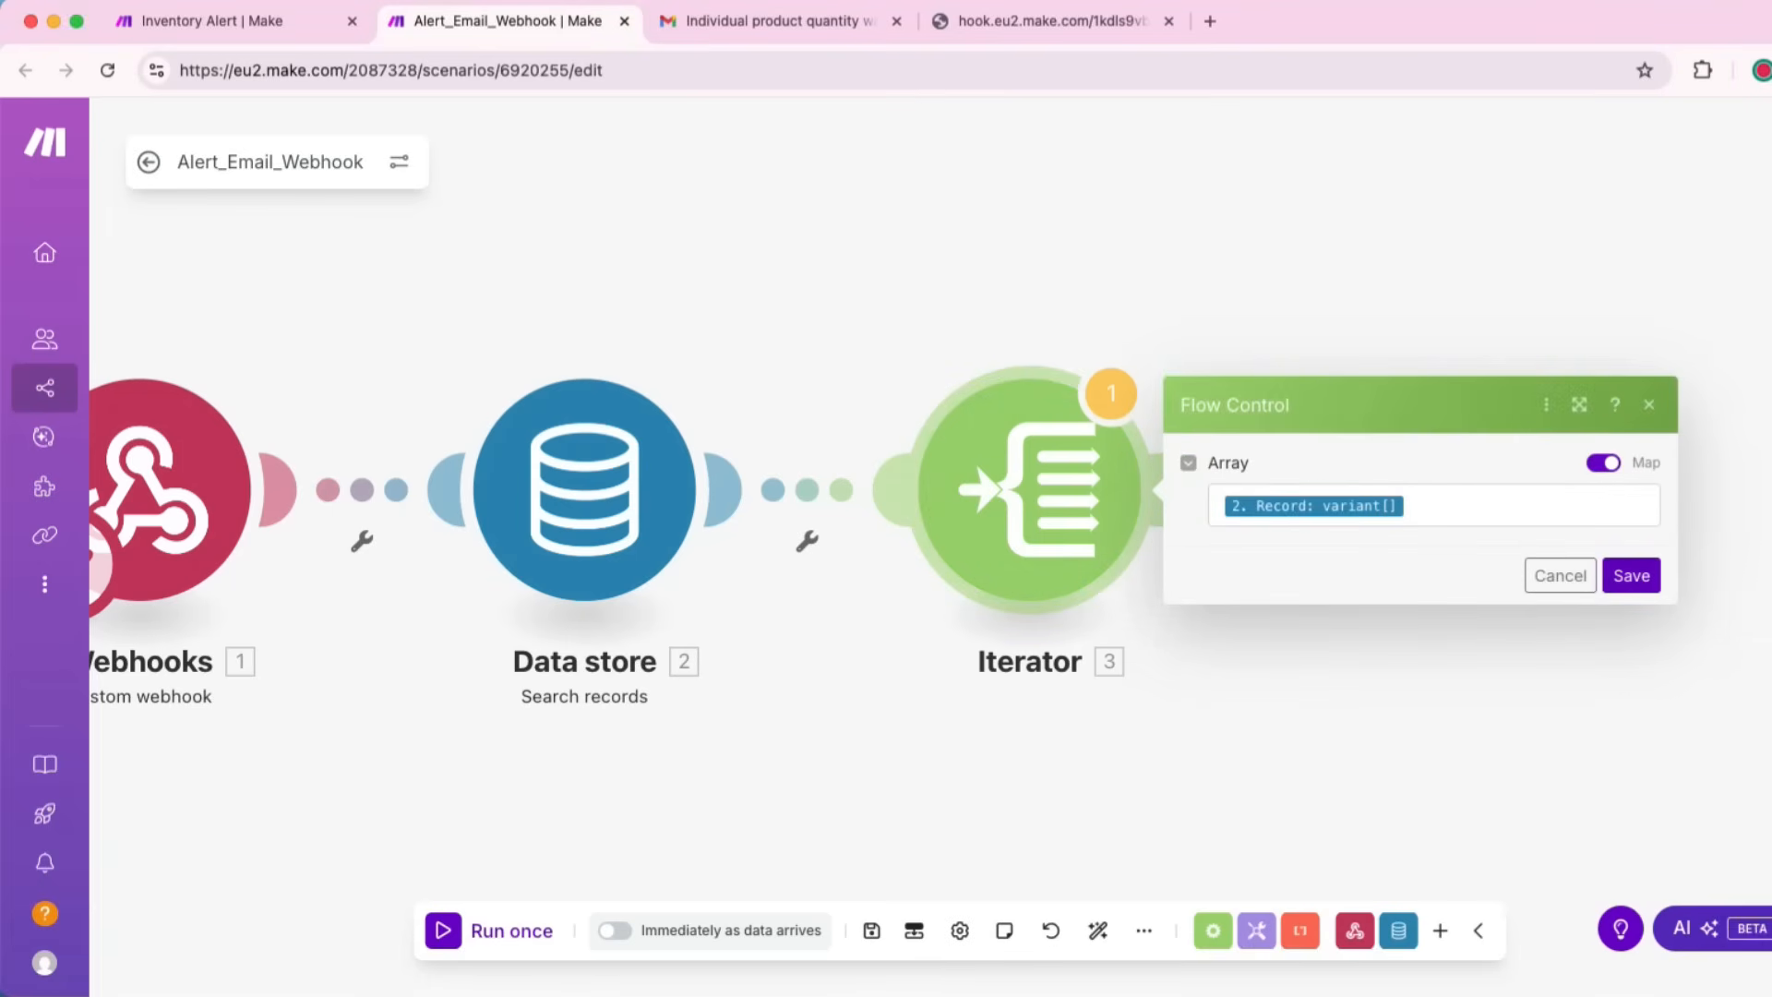
Step: Save the Iterator settings and add a Flow Control Array aggregator module after the Iterator
click(1630, 575)
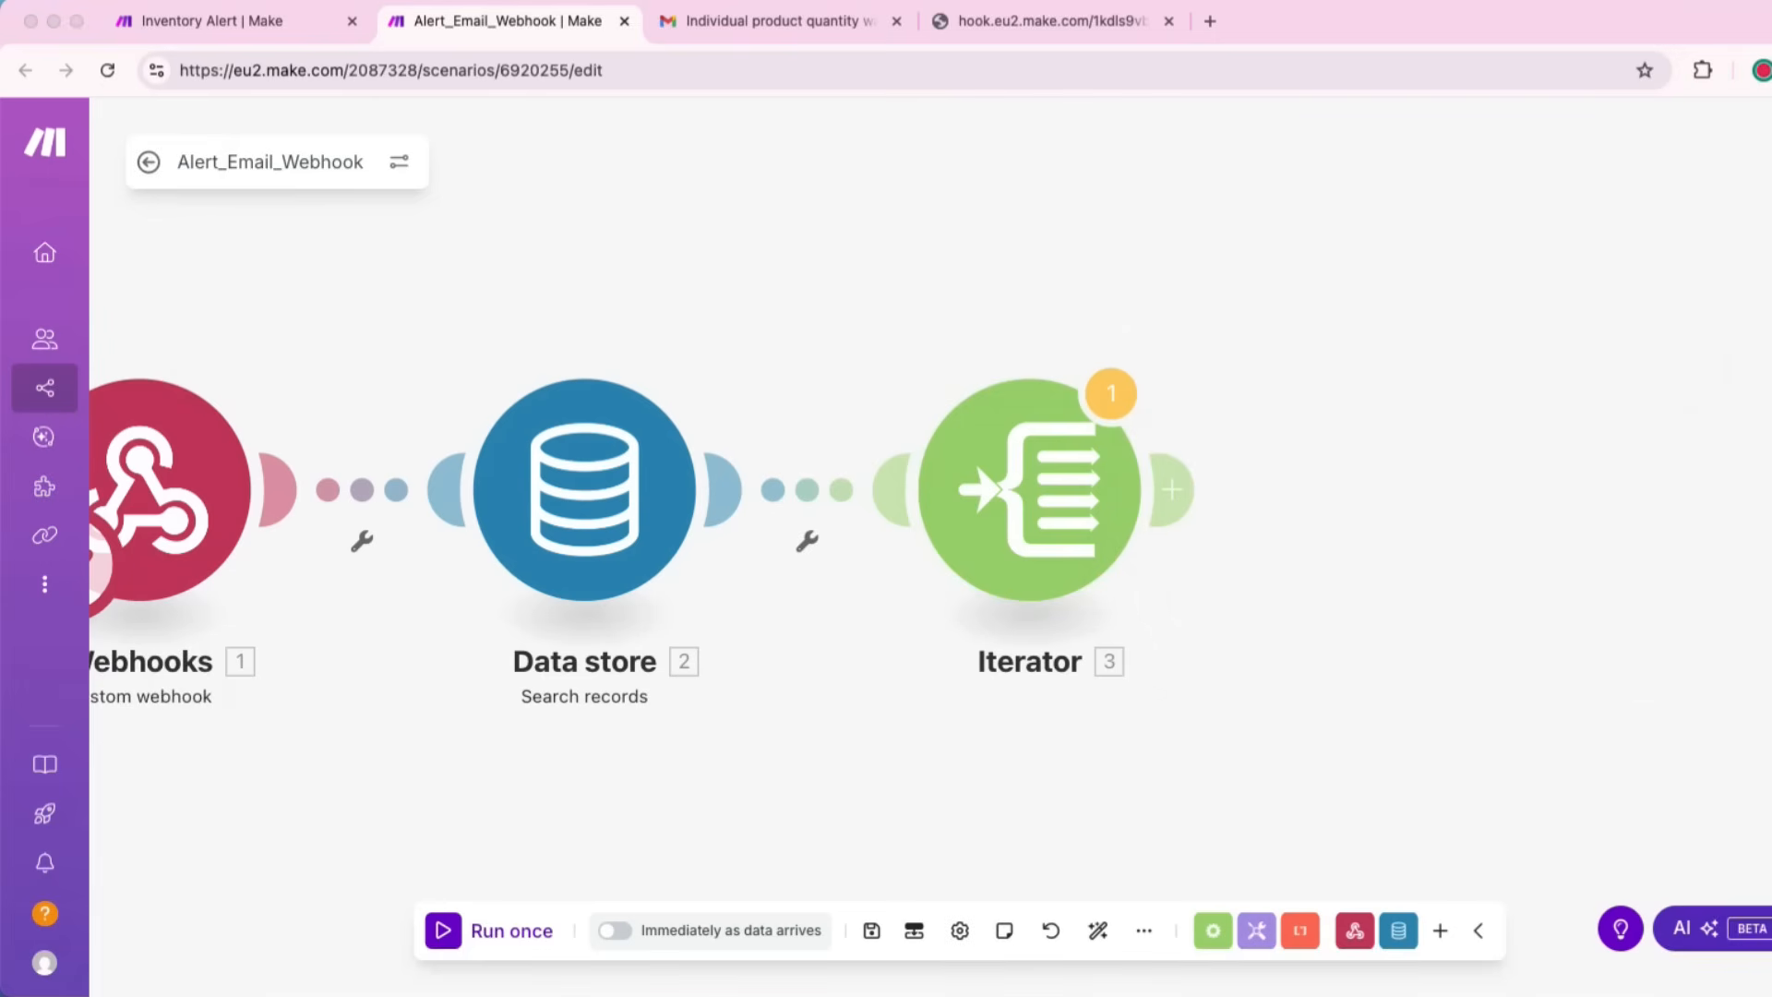
scroll(1144, 604, left, 1)
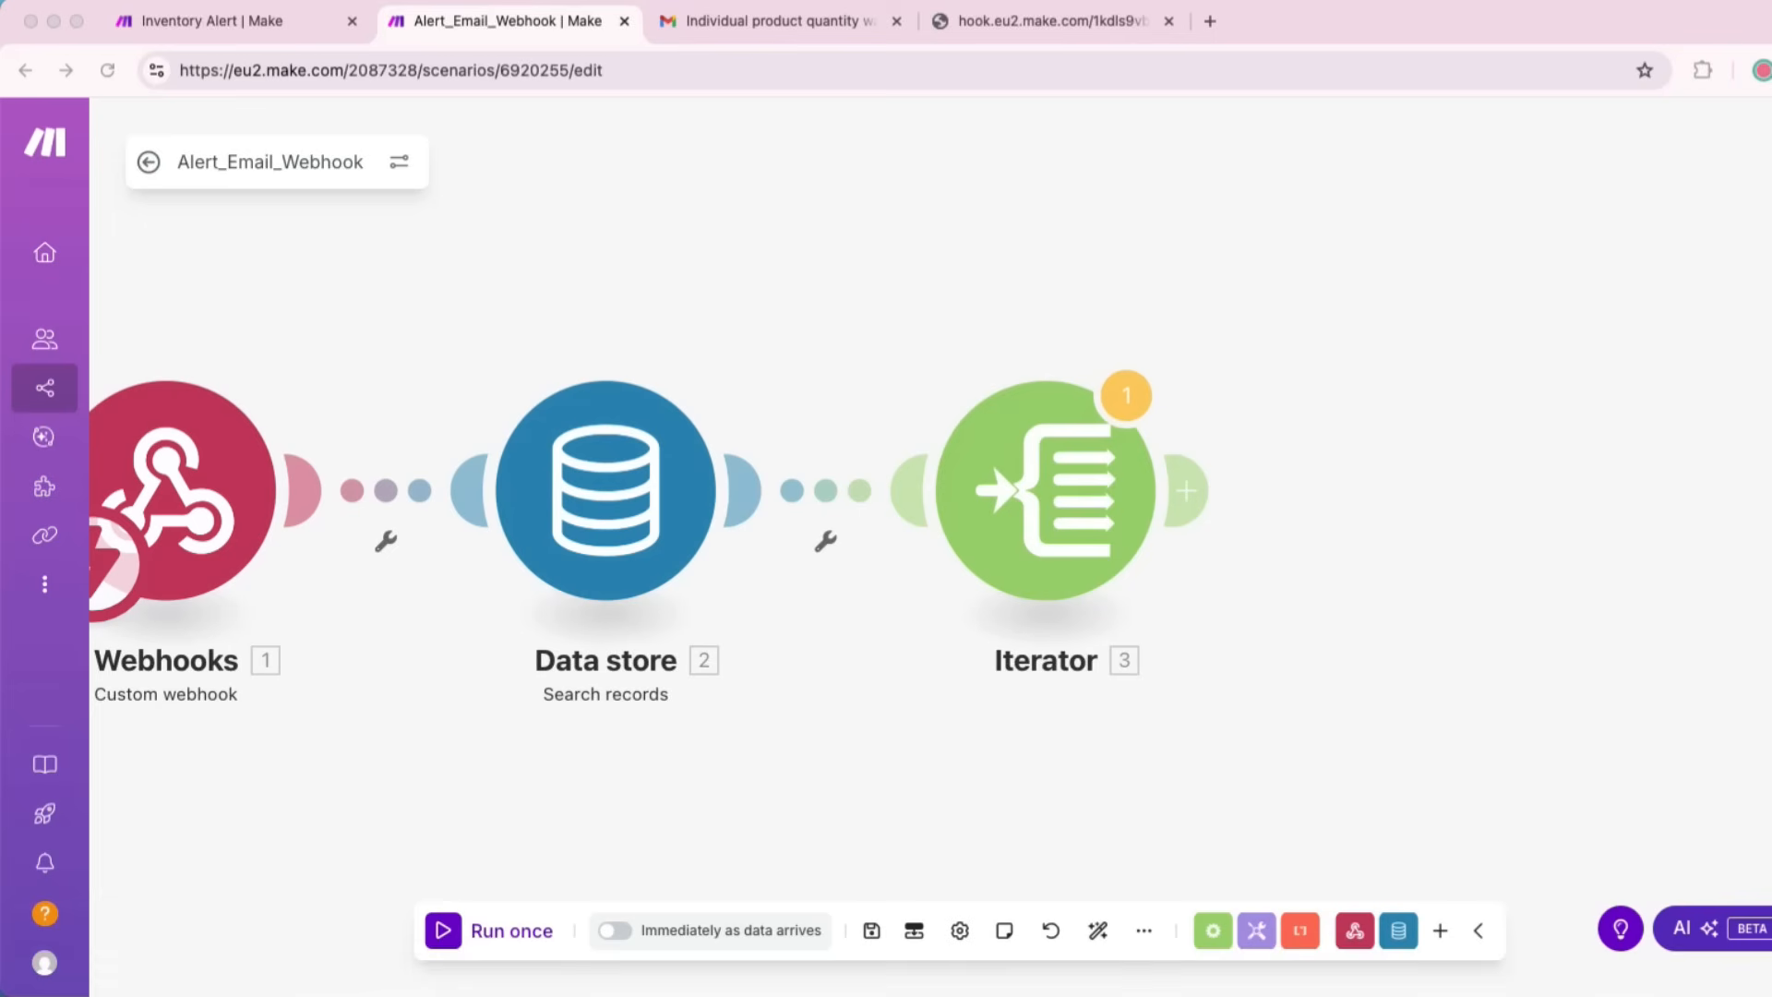
scroll(1144, 604, right, 3)
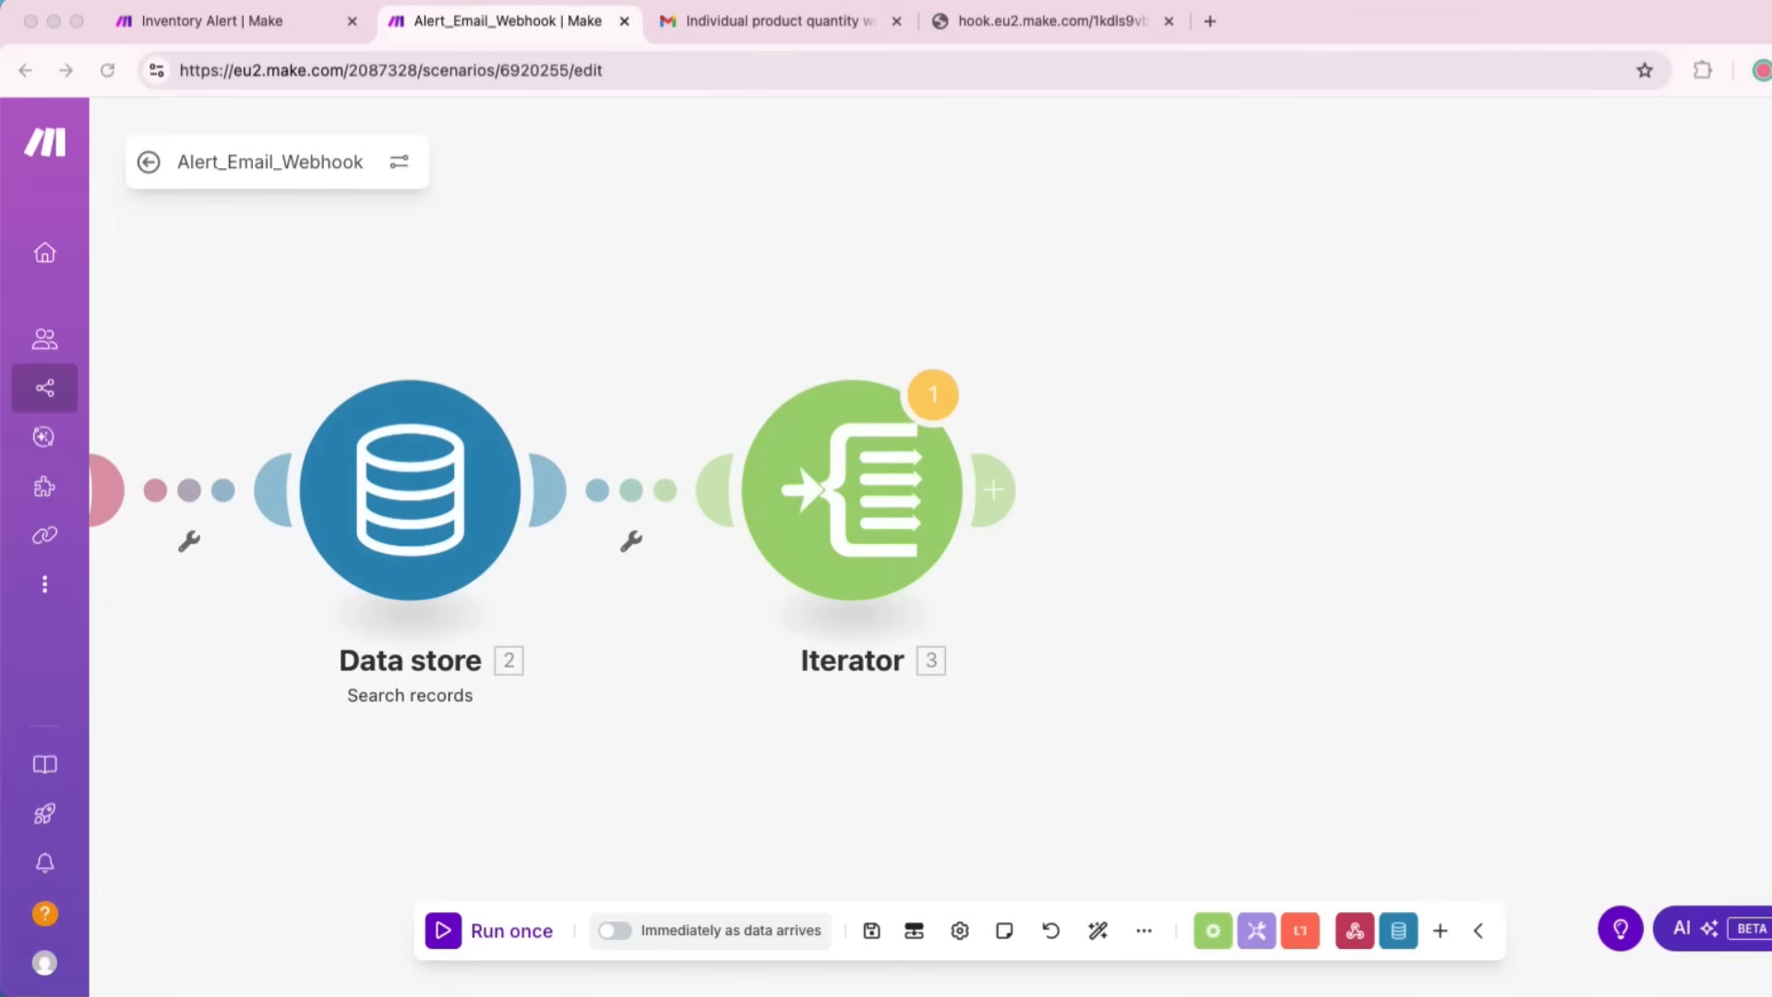
scroll(646, 507, left, 3)
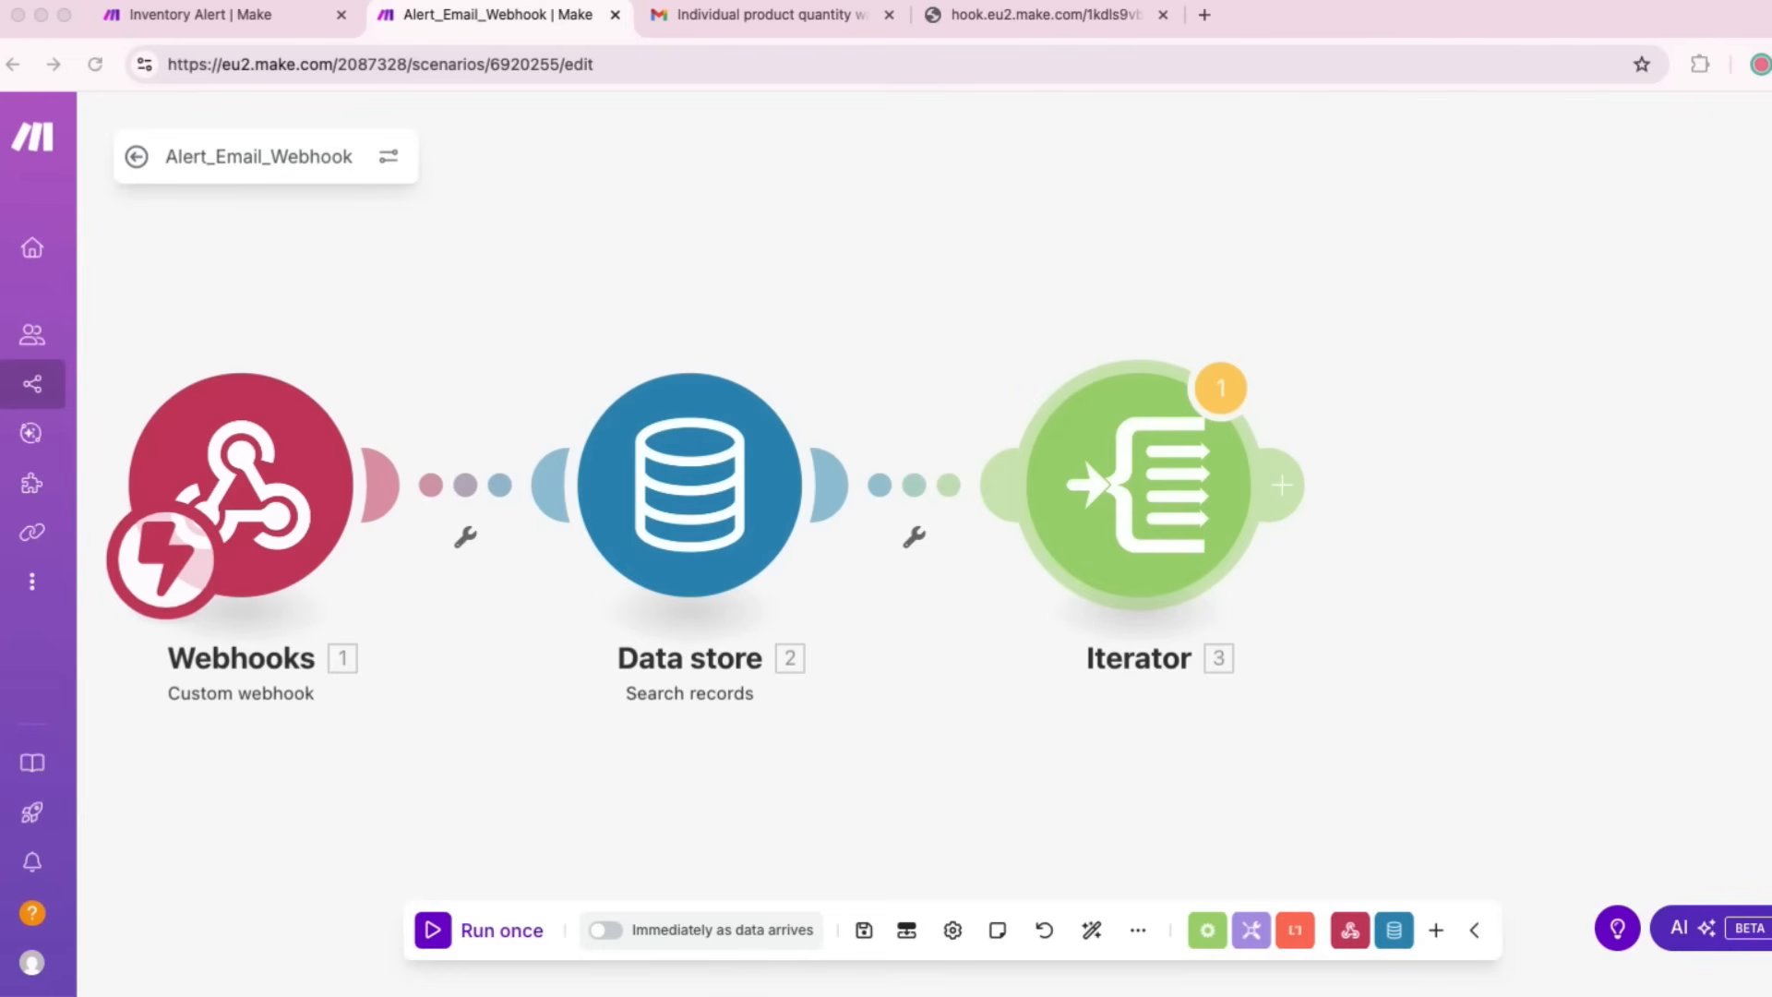
click(1281, 484)
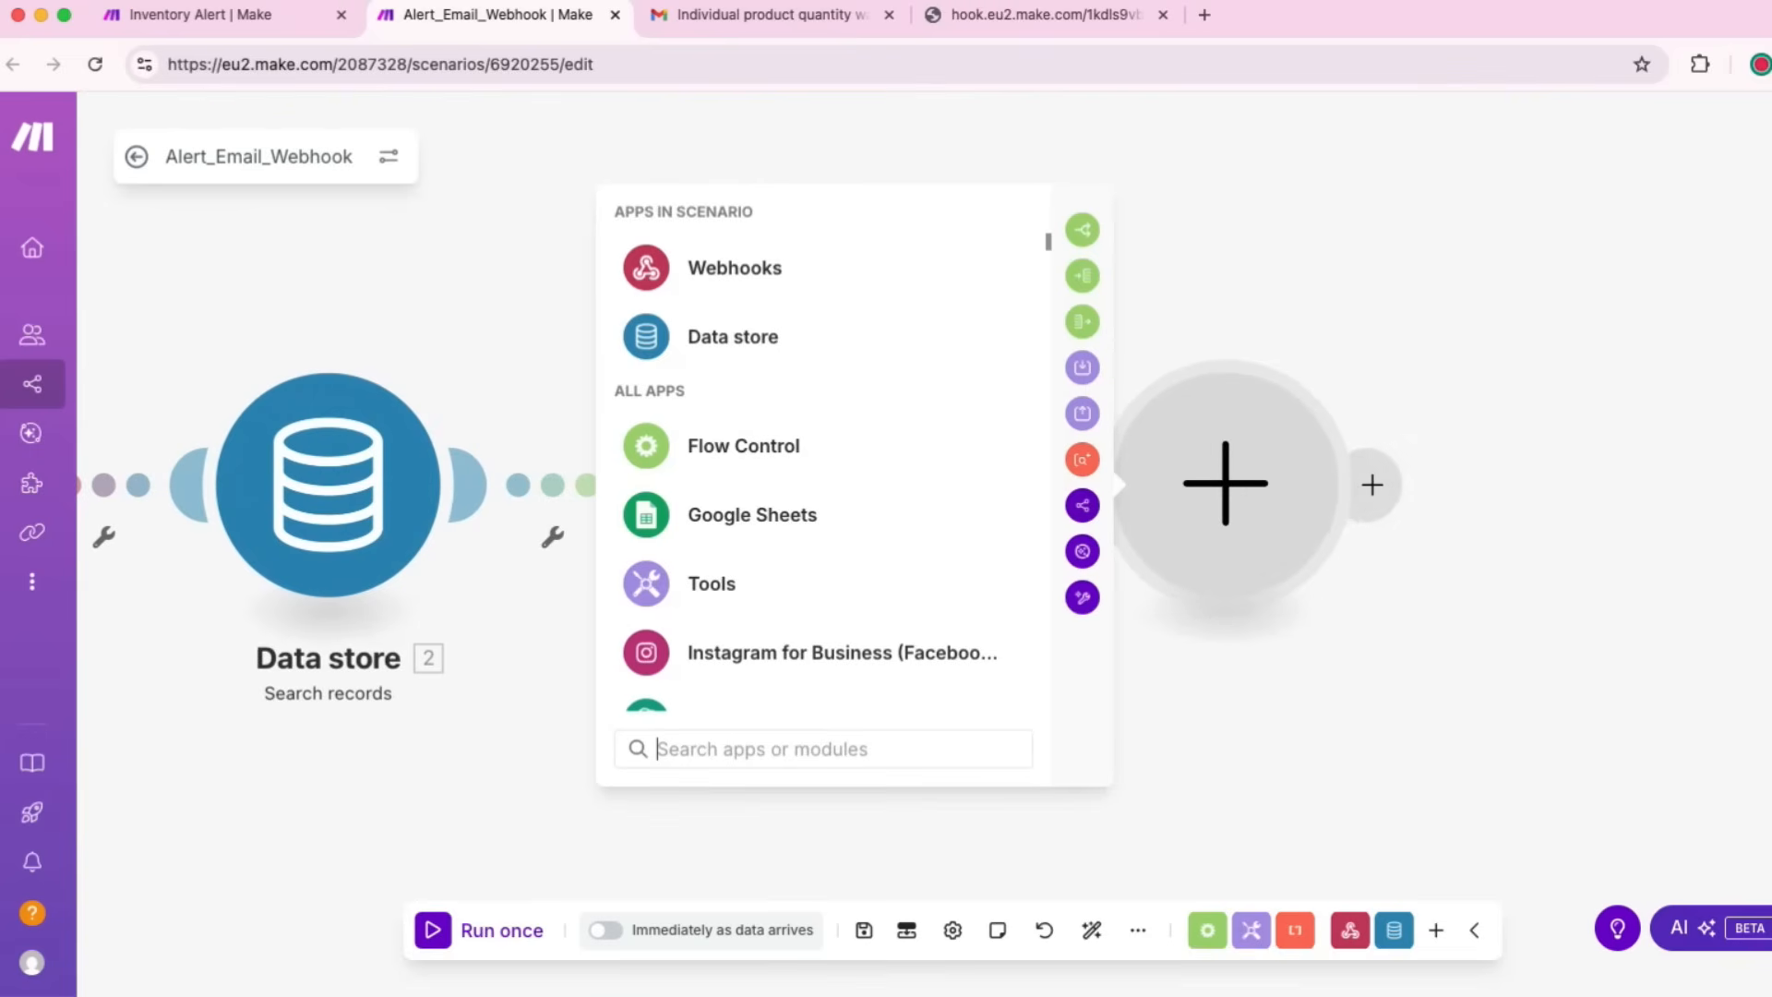
text(a)
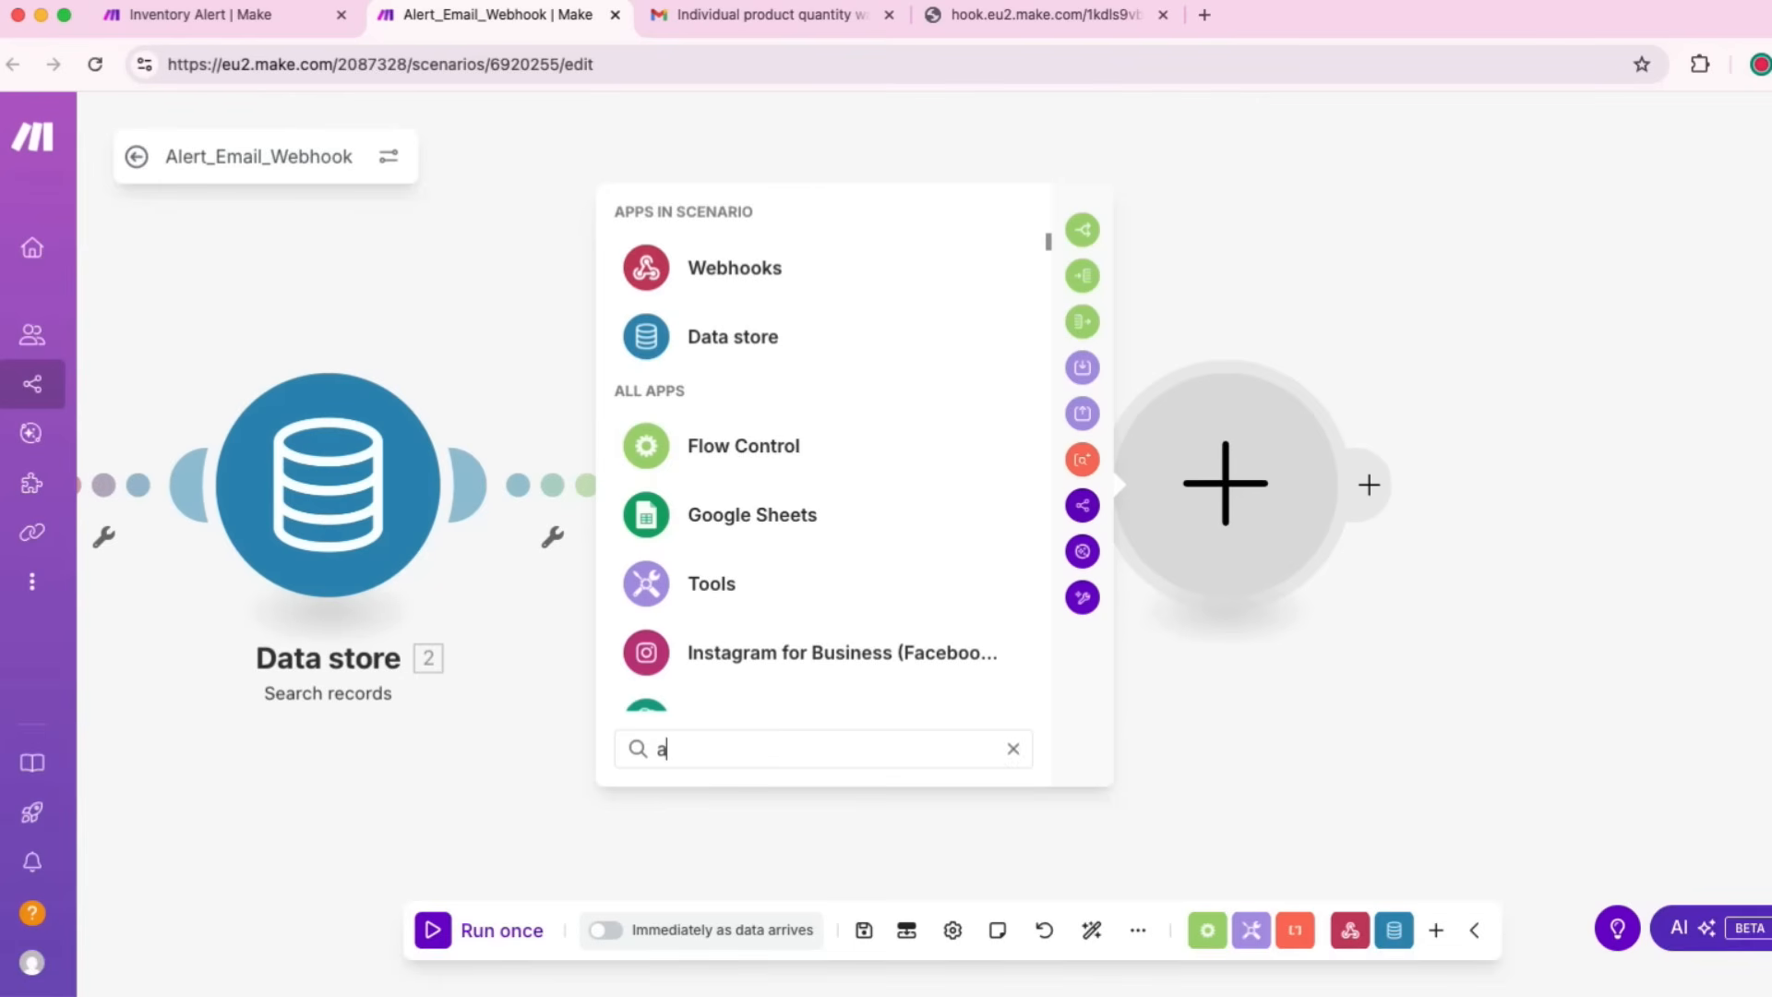
text(gg)
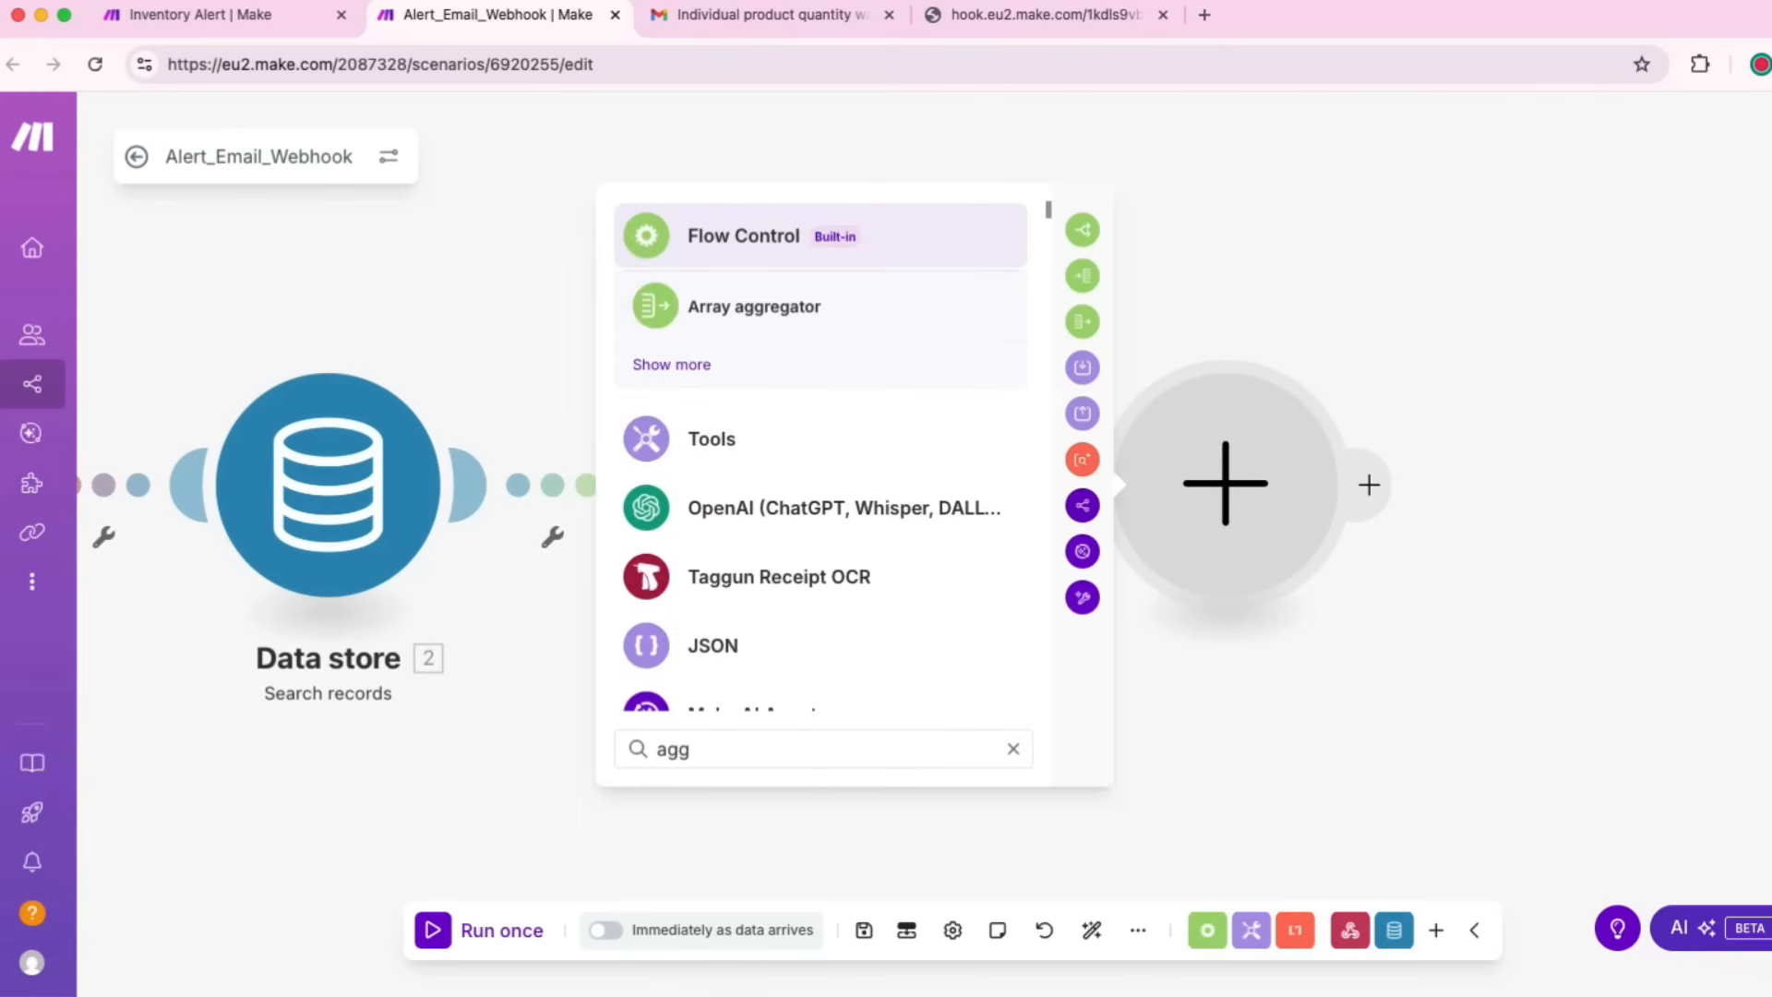
click(674, 303)
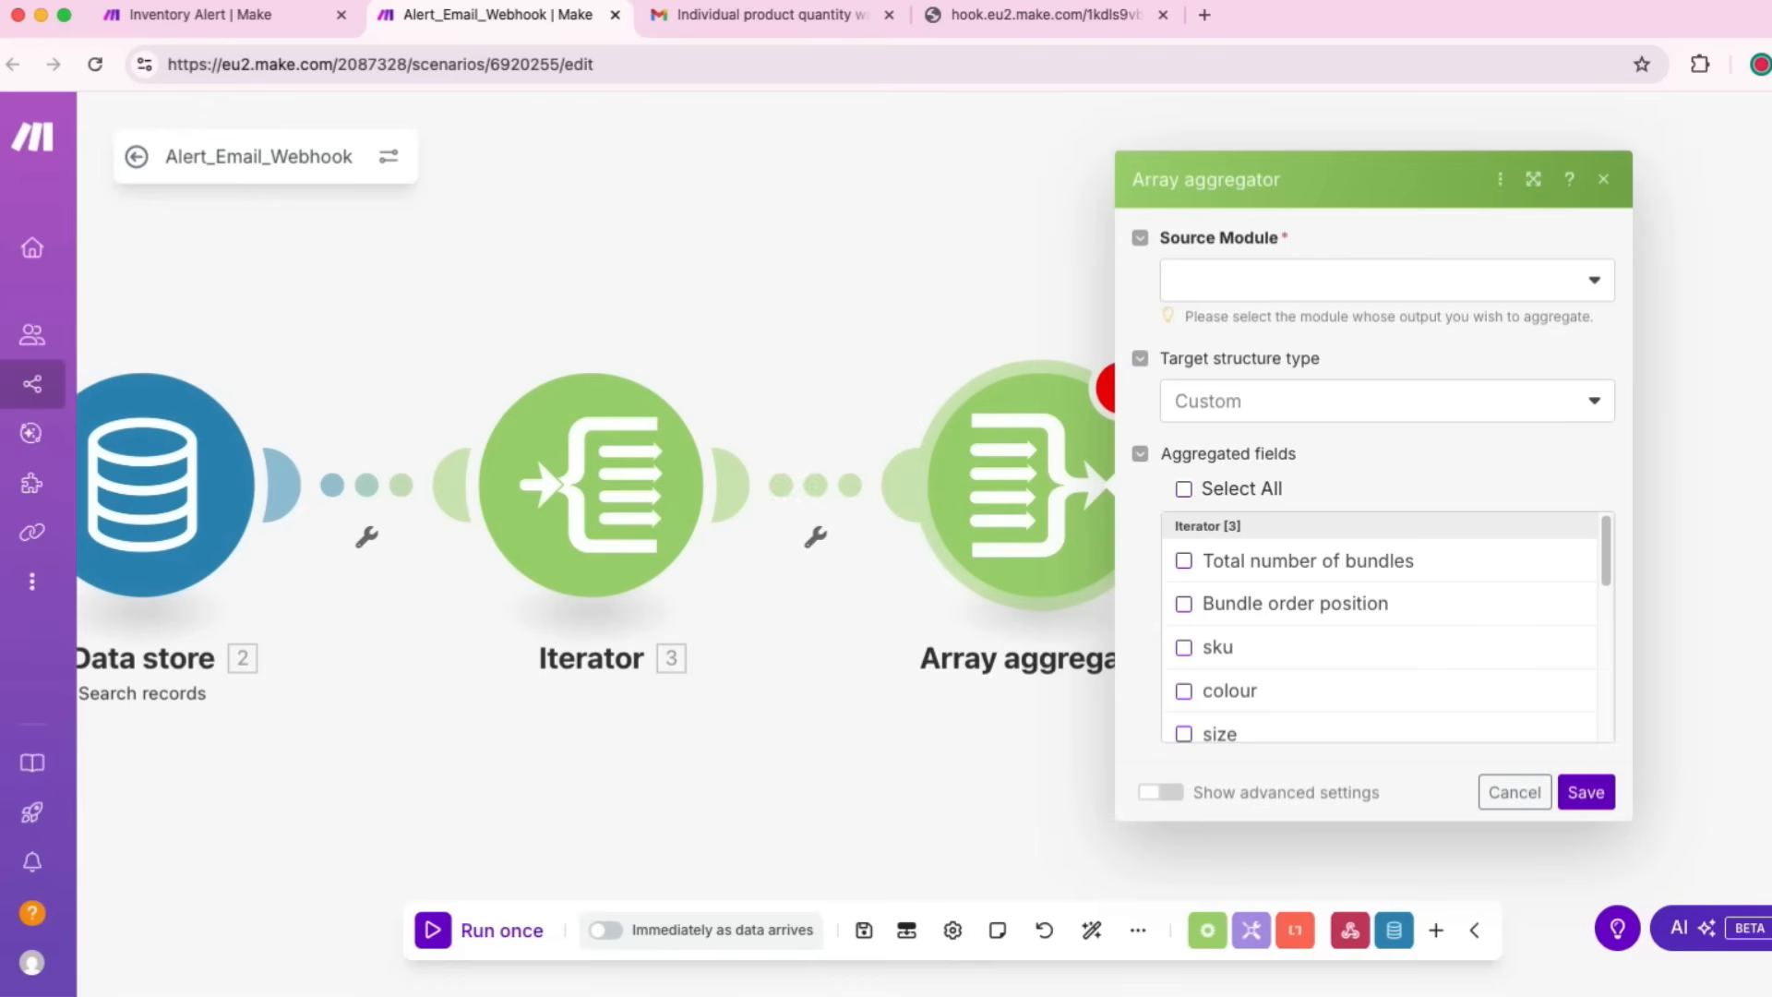
Step: Set the Array aggregator's source module to Iterator [3] and keep its target structure type as Custom
click(1387, 281)
click(1384, 321)
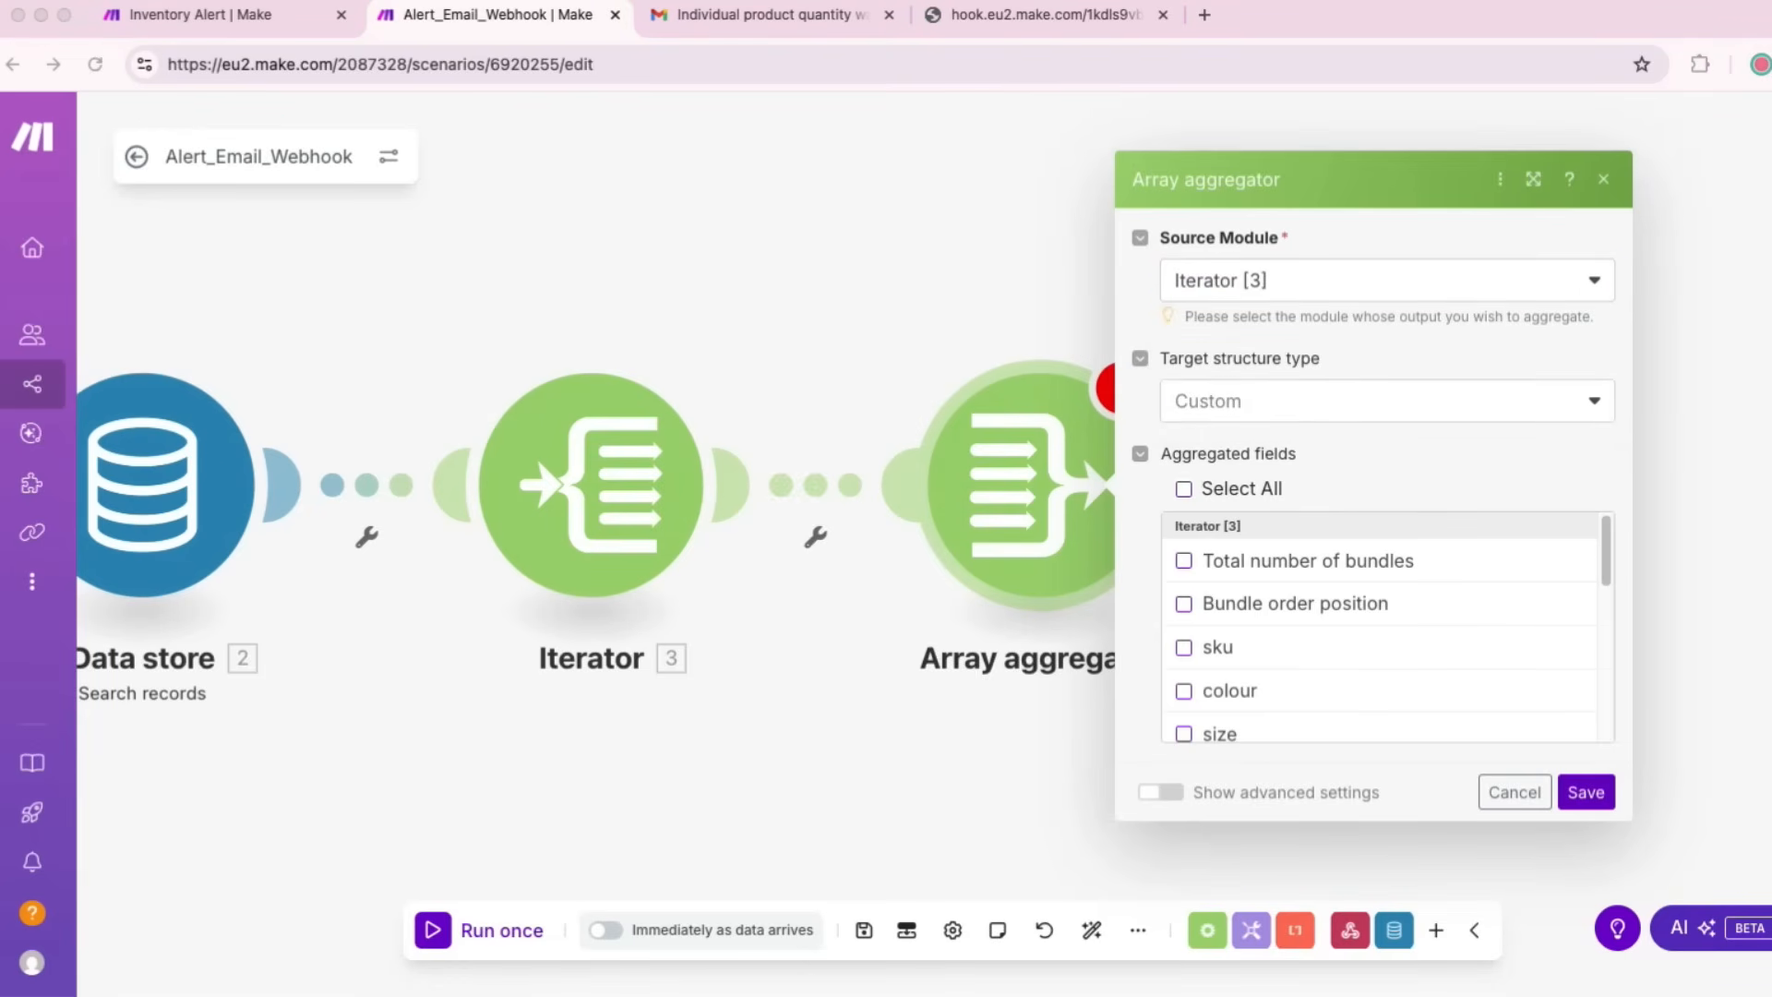
click(1387, 400)
click(1387, 400)
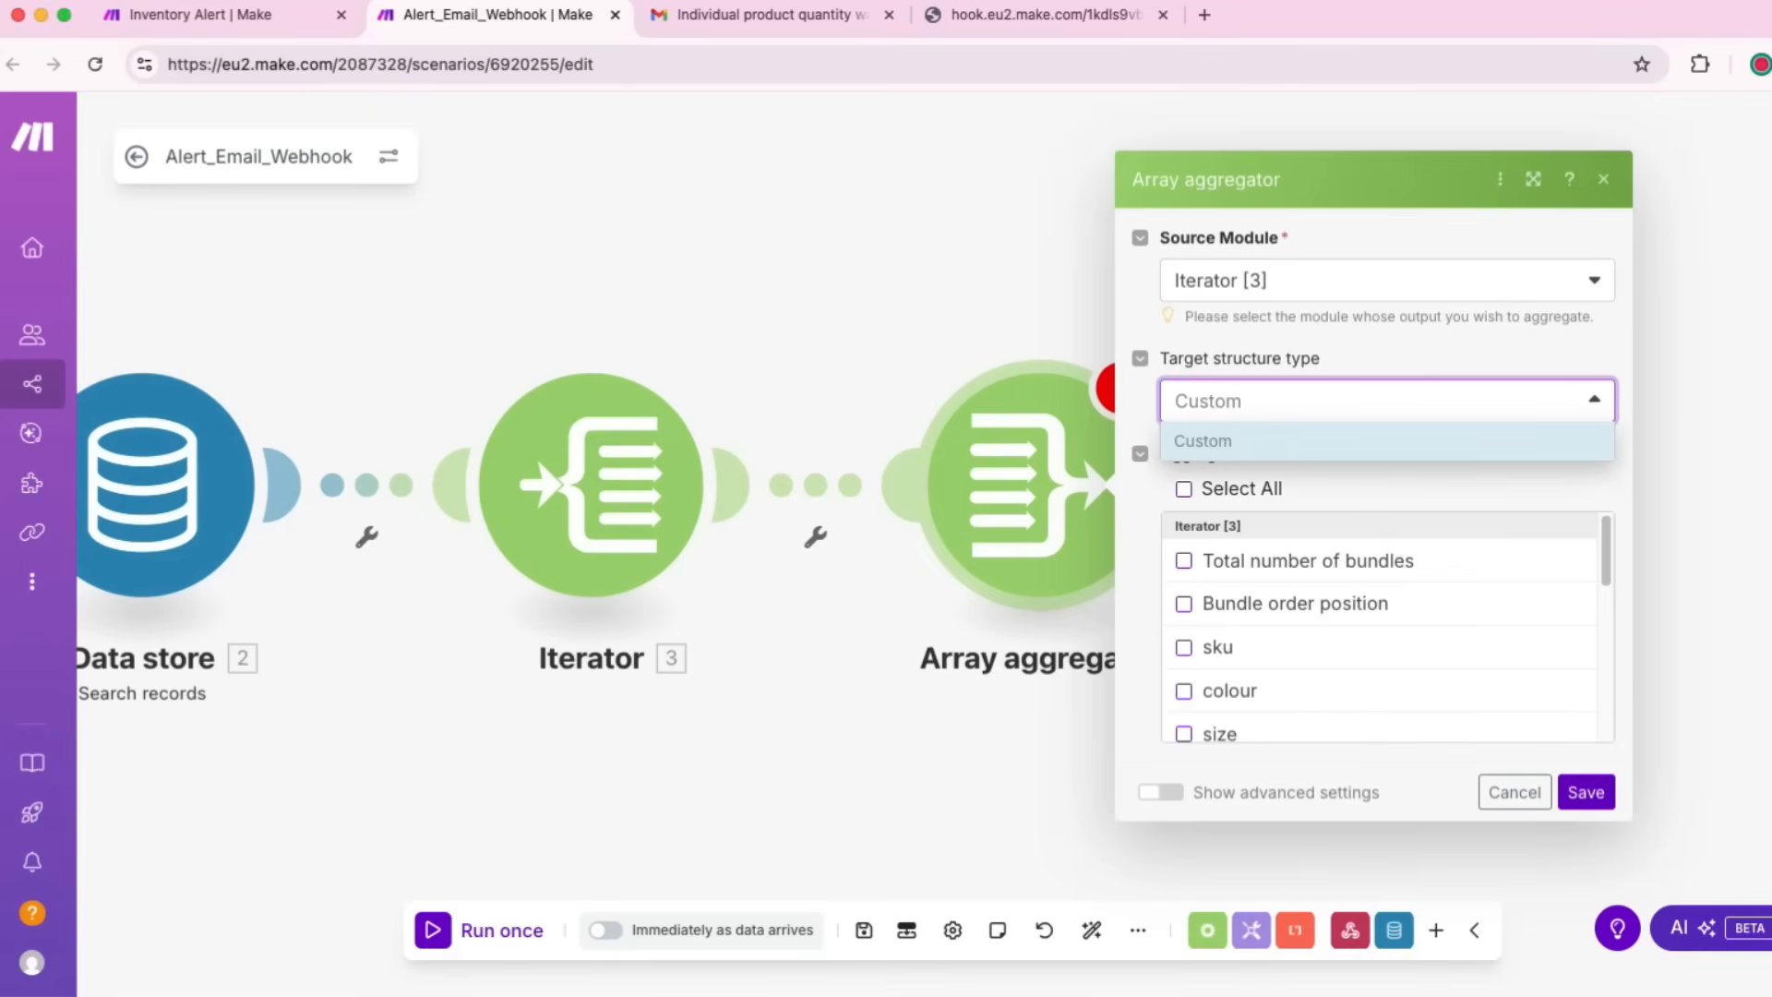
click(1387, 441)
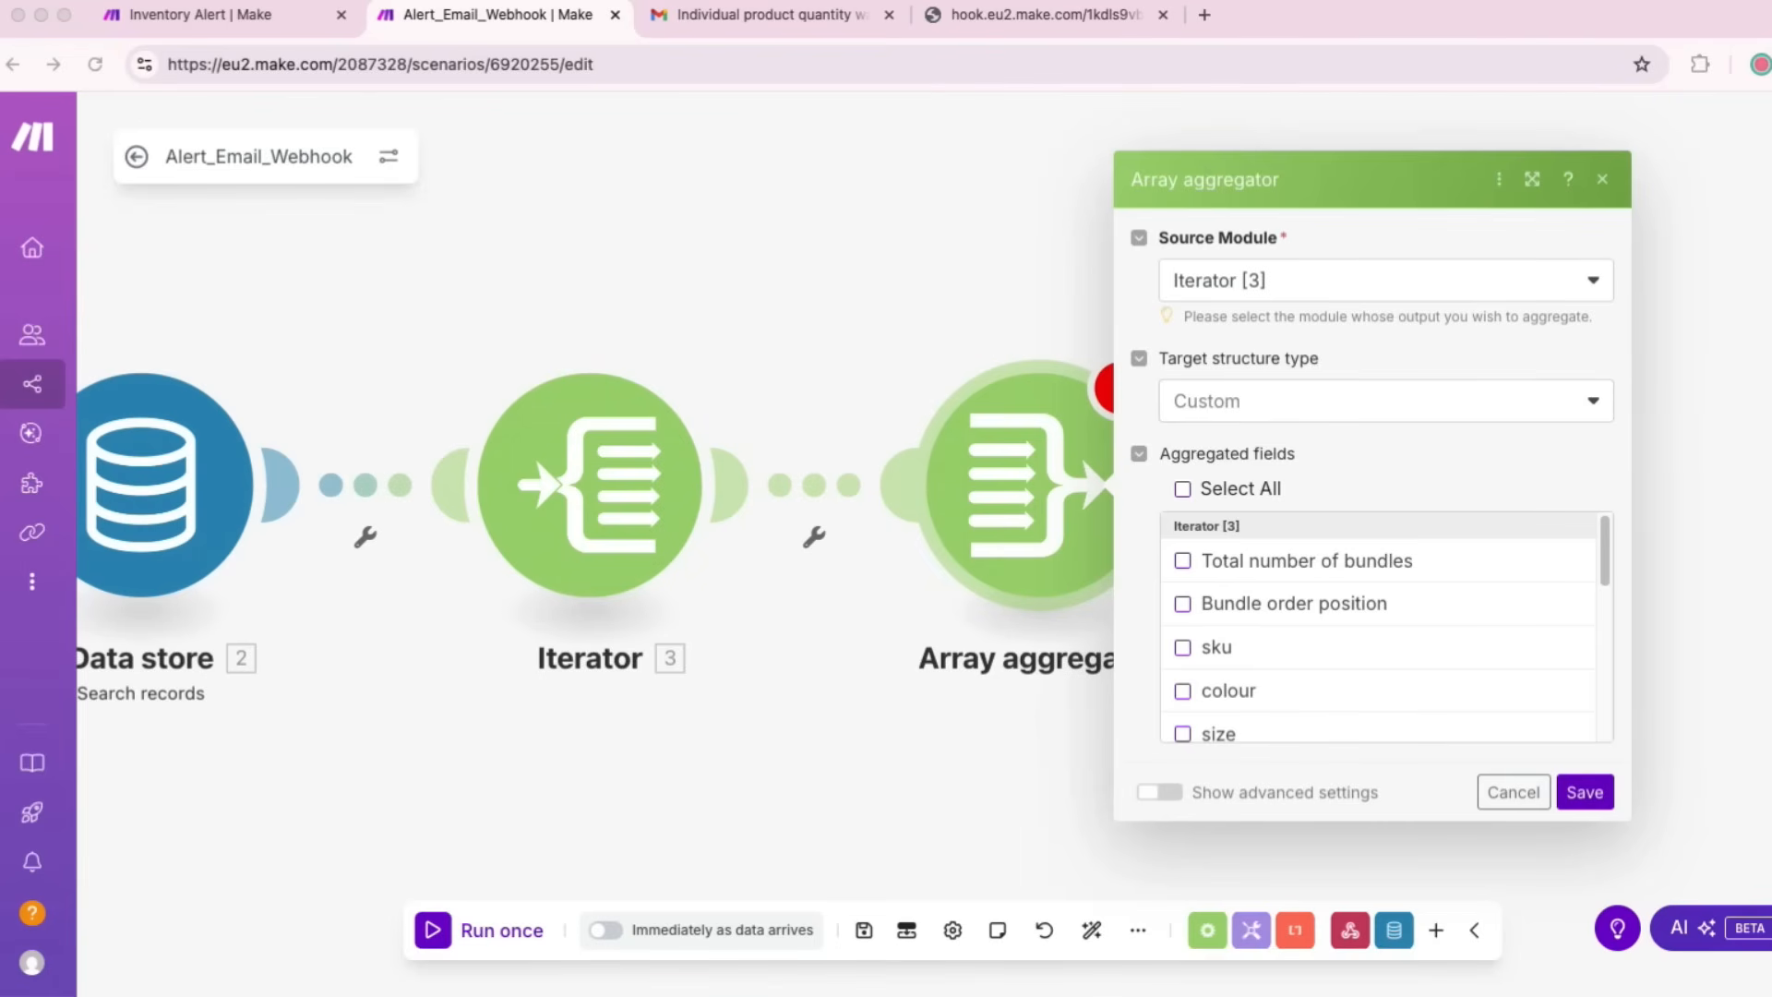
scroll(1379, 628, down, 5)
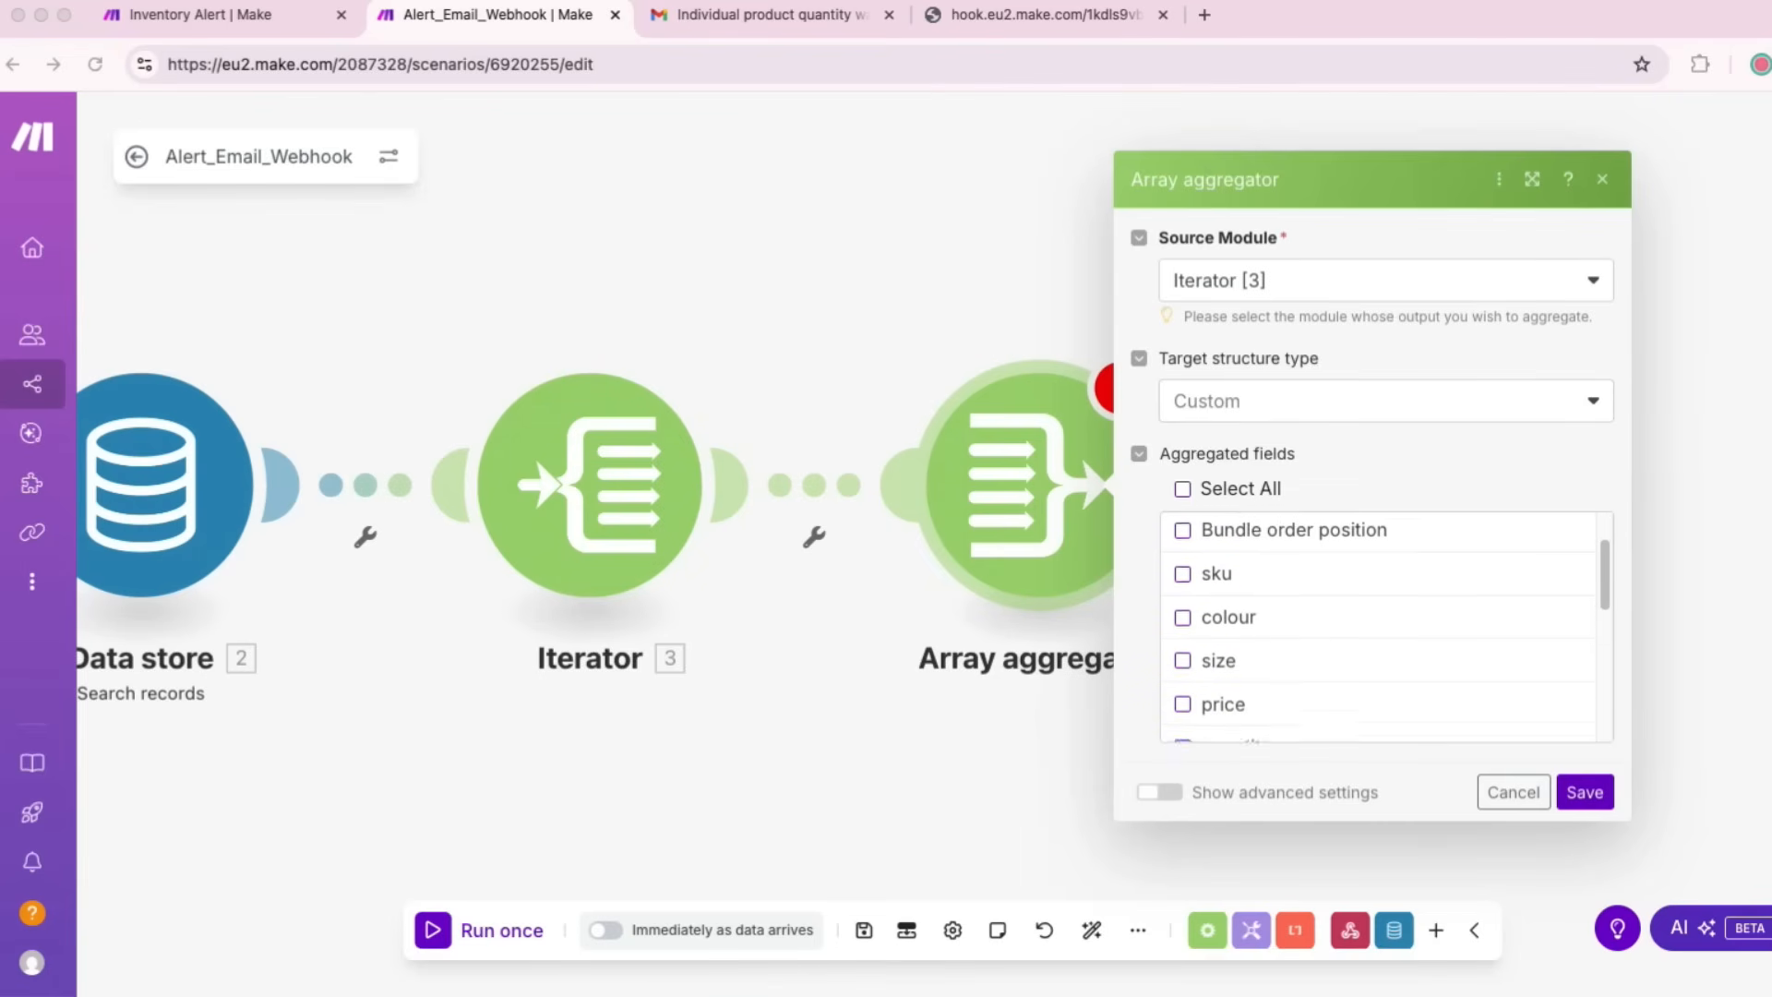
scroll(1379, 627, up, 5)
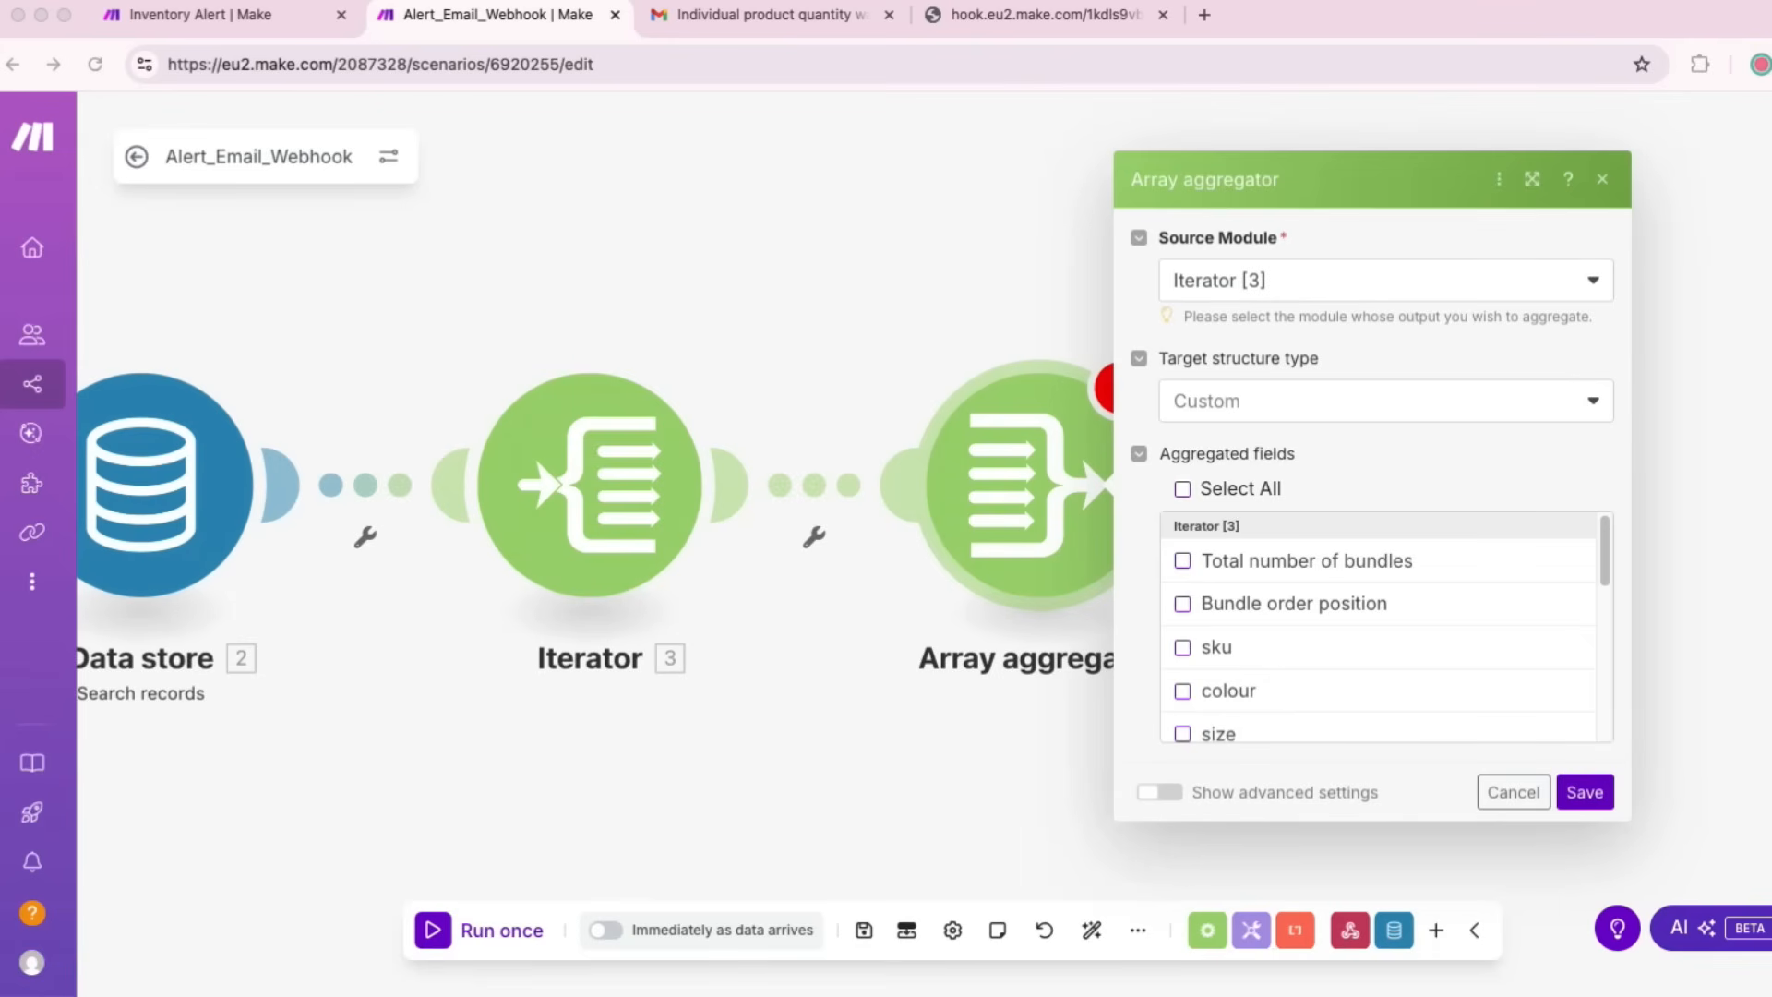
click(1183, 647)
click(1182, 647)
click(1182, 690)
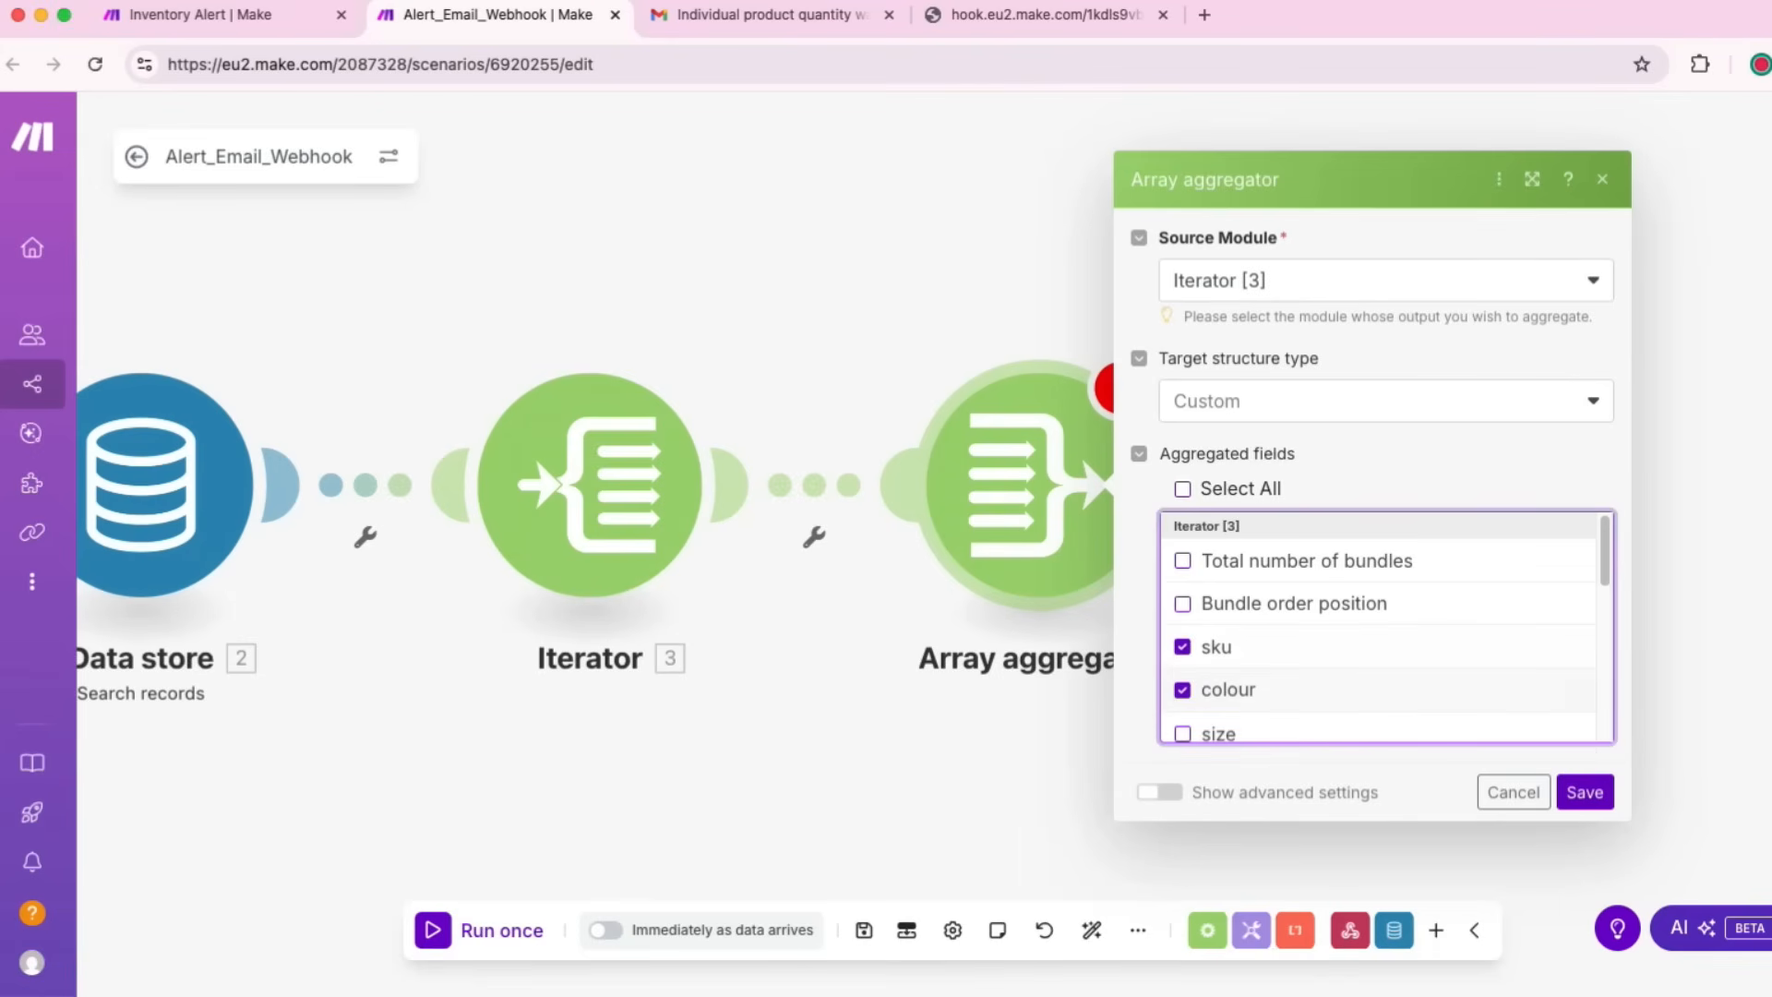
scroll(1384, 627, down, 2)
scroll(1384, 627, down, 2)
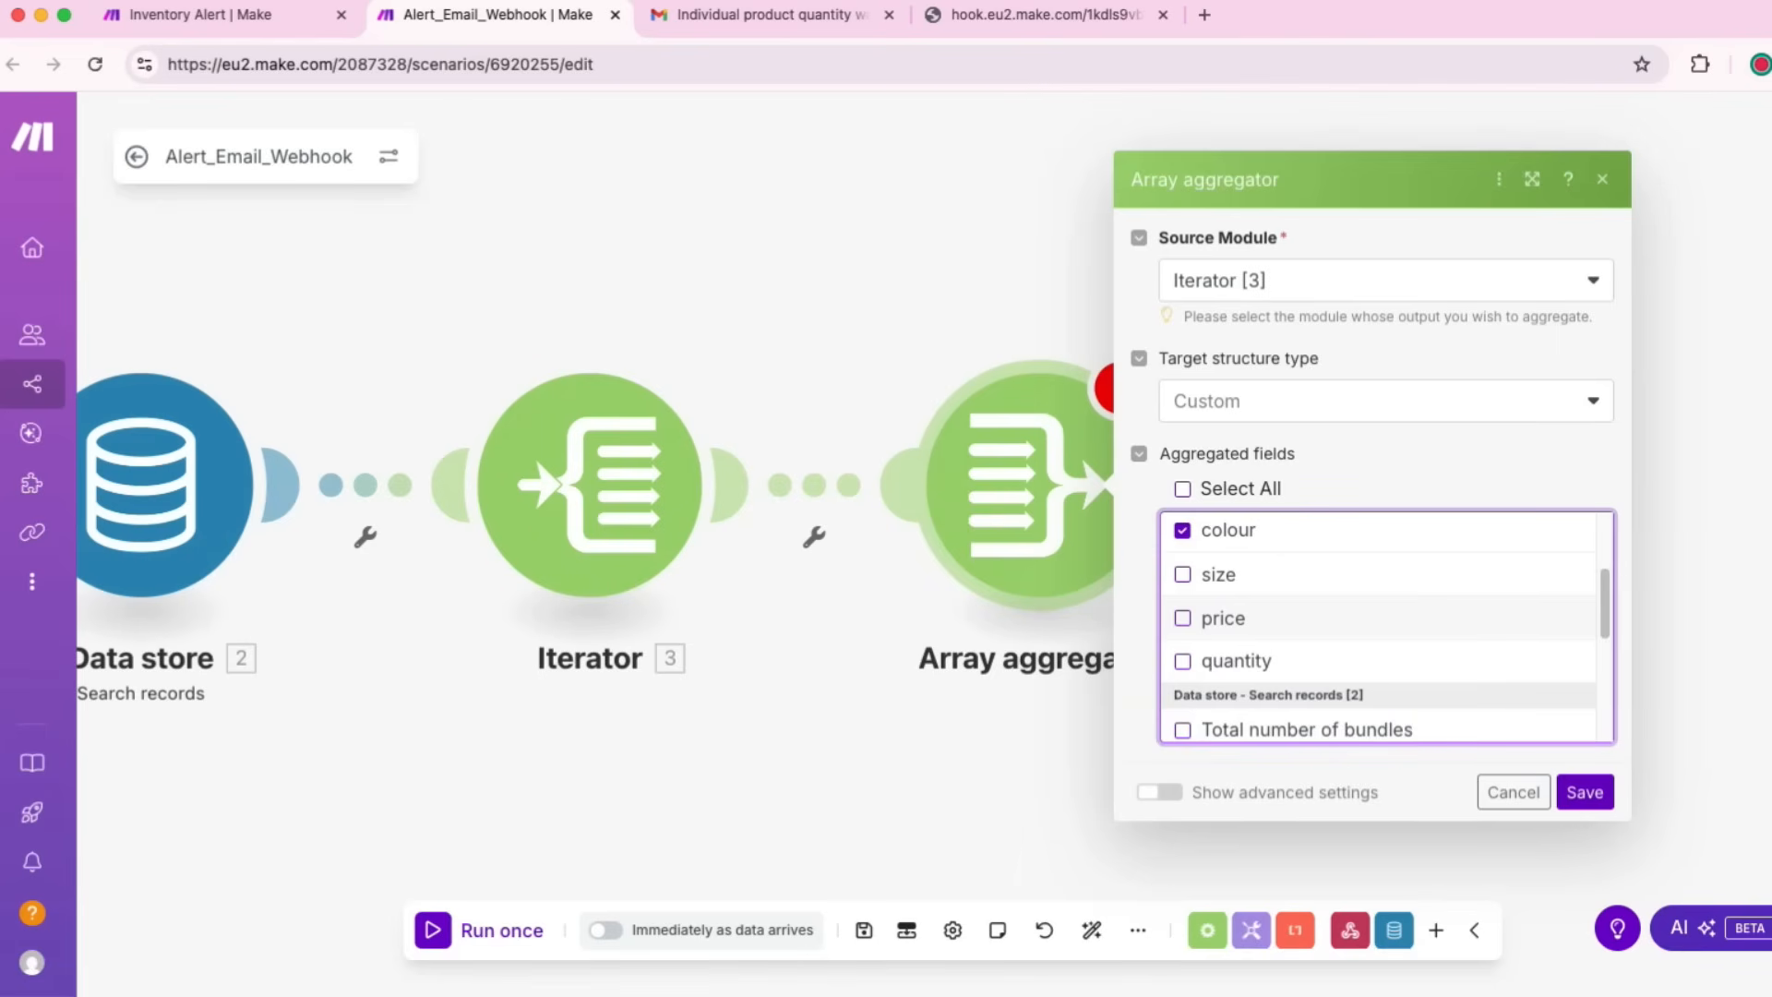
scroll(1384, 627, up, 4)
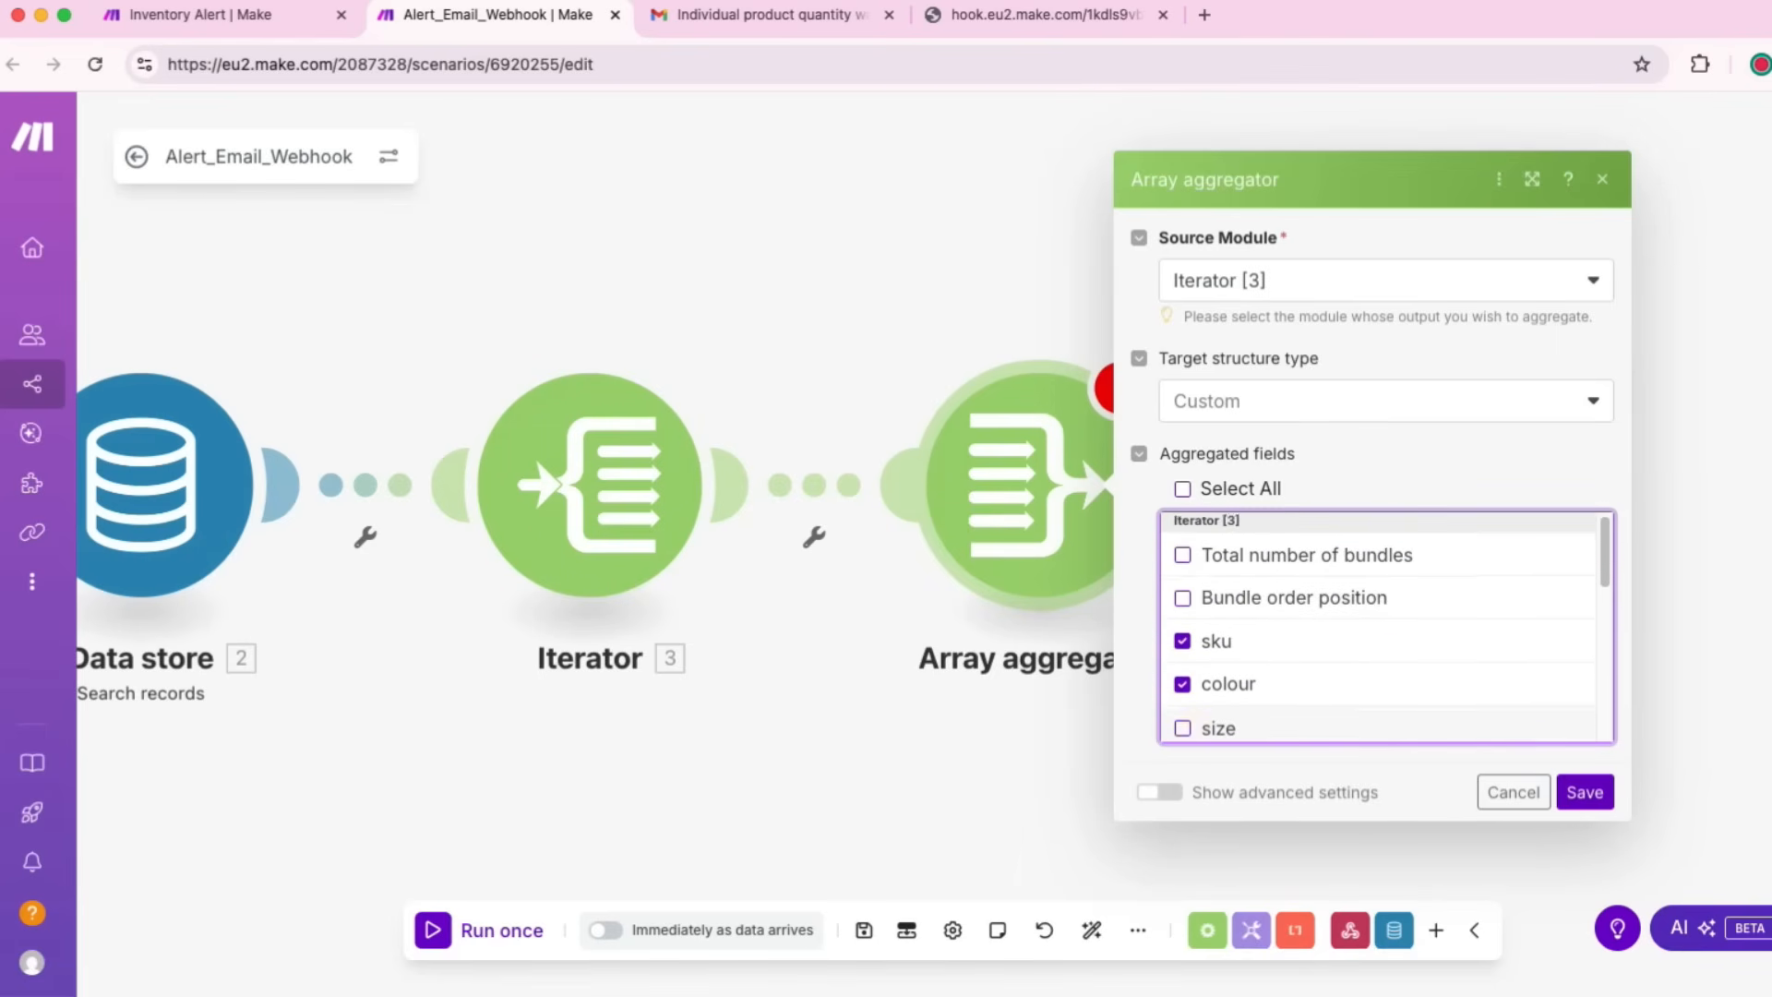
scroll(1384, 627, down, 3)
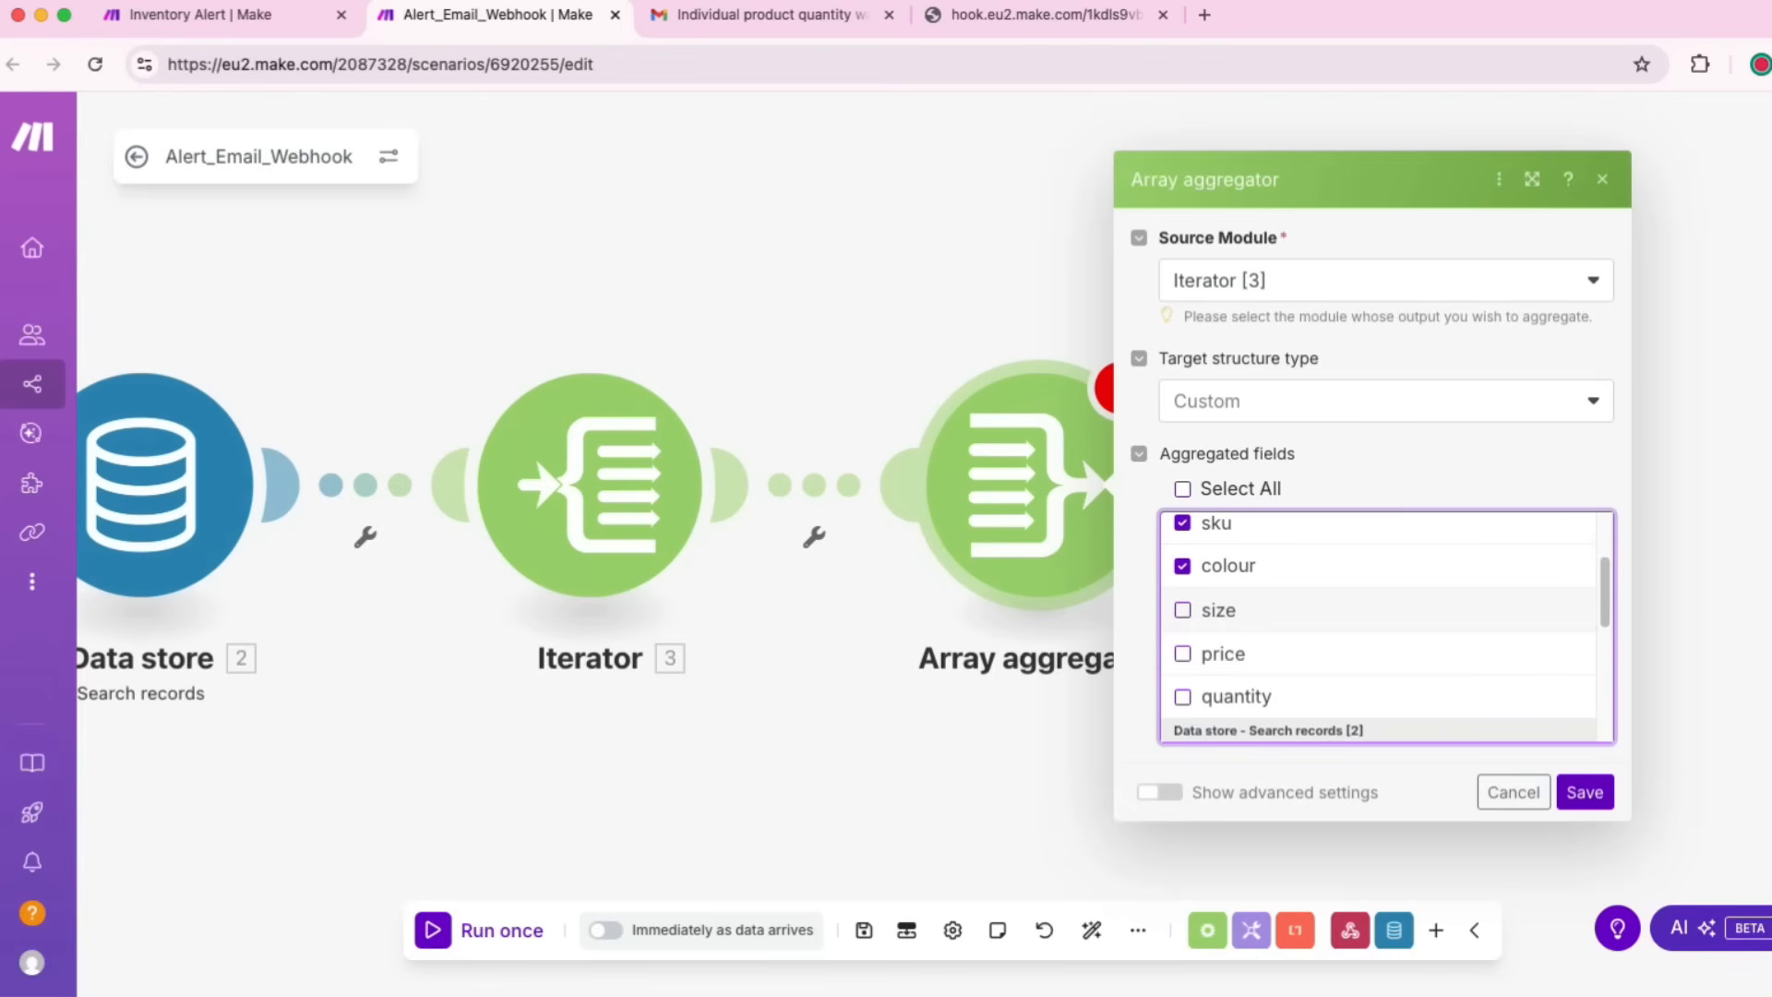
scroll(1384, 628, up, 3)
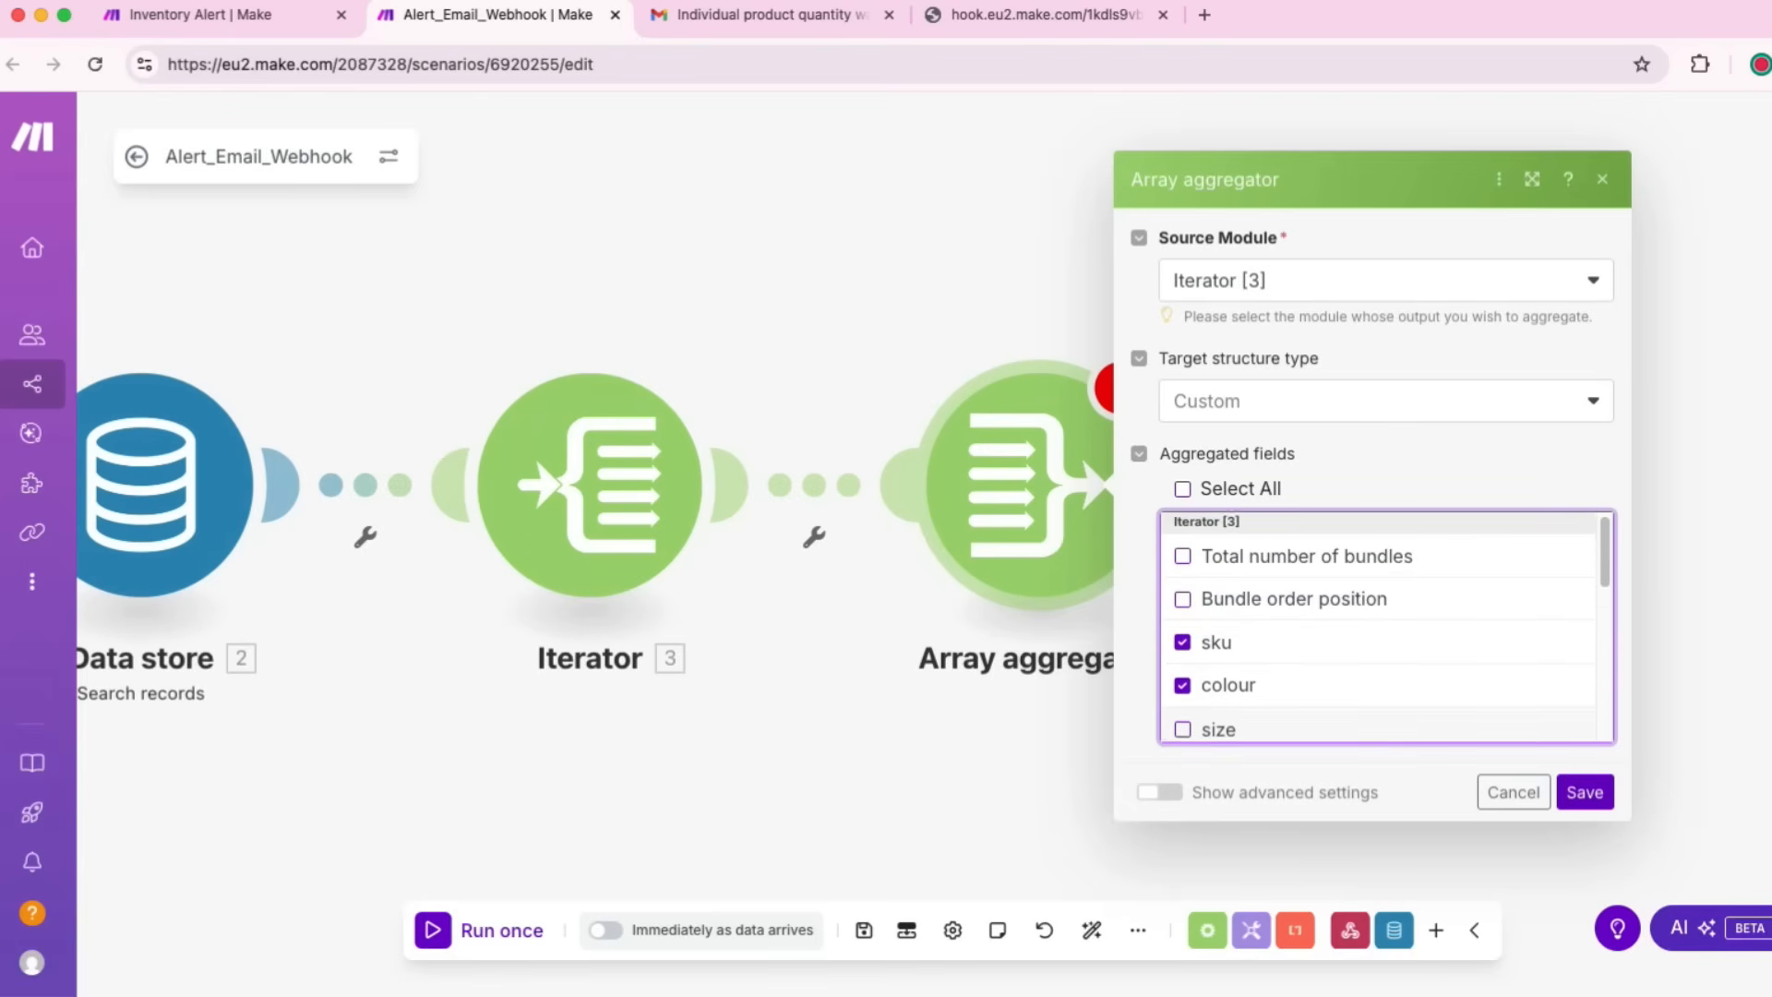
click(1182, 646)
click(1182, 689)
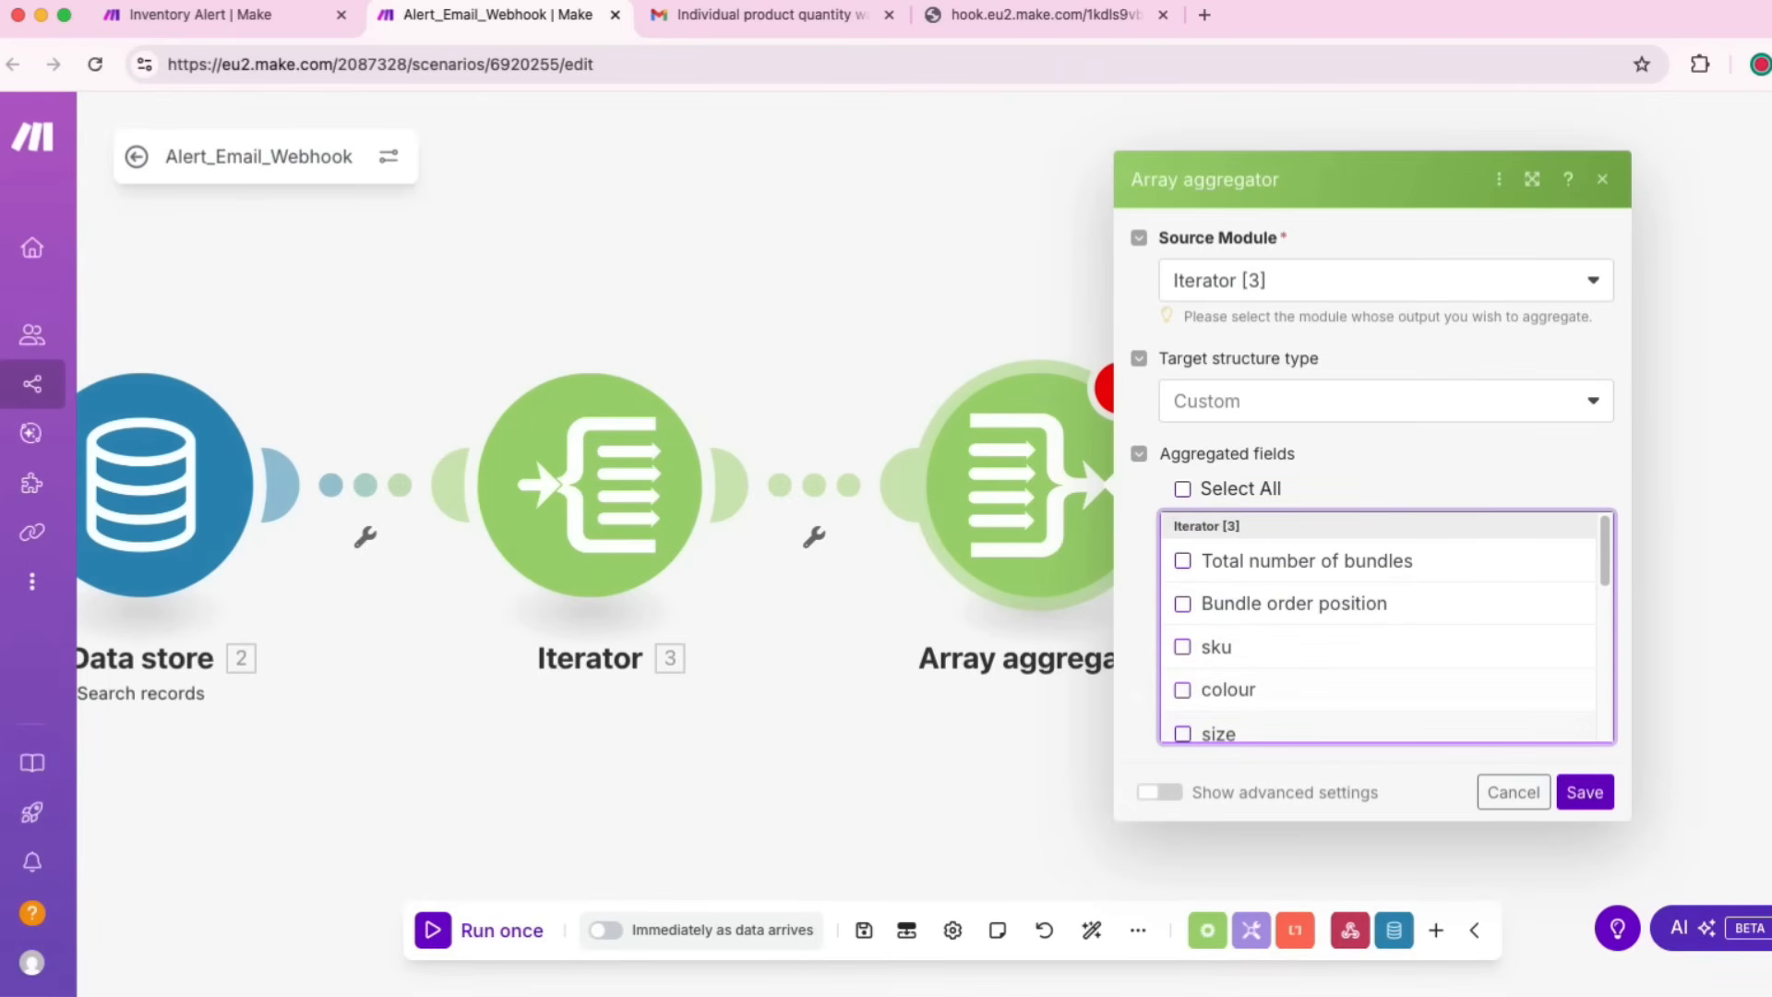
scroll(1384, 628, down, 6)
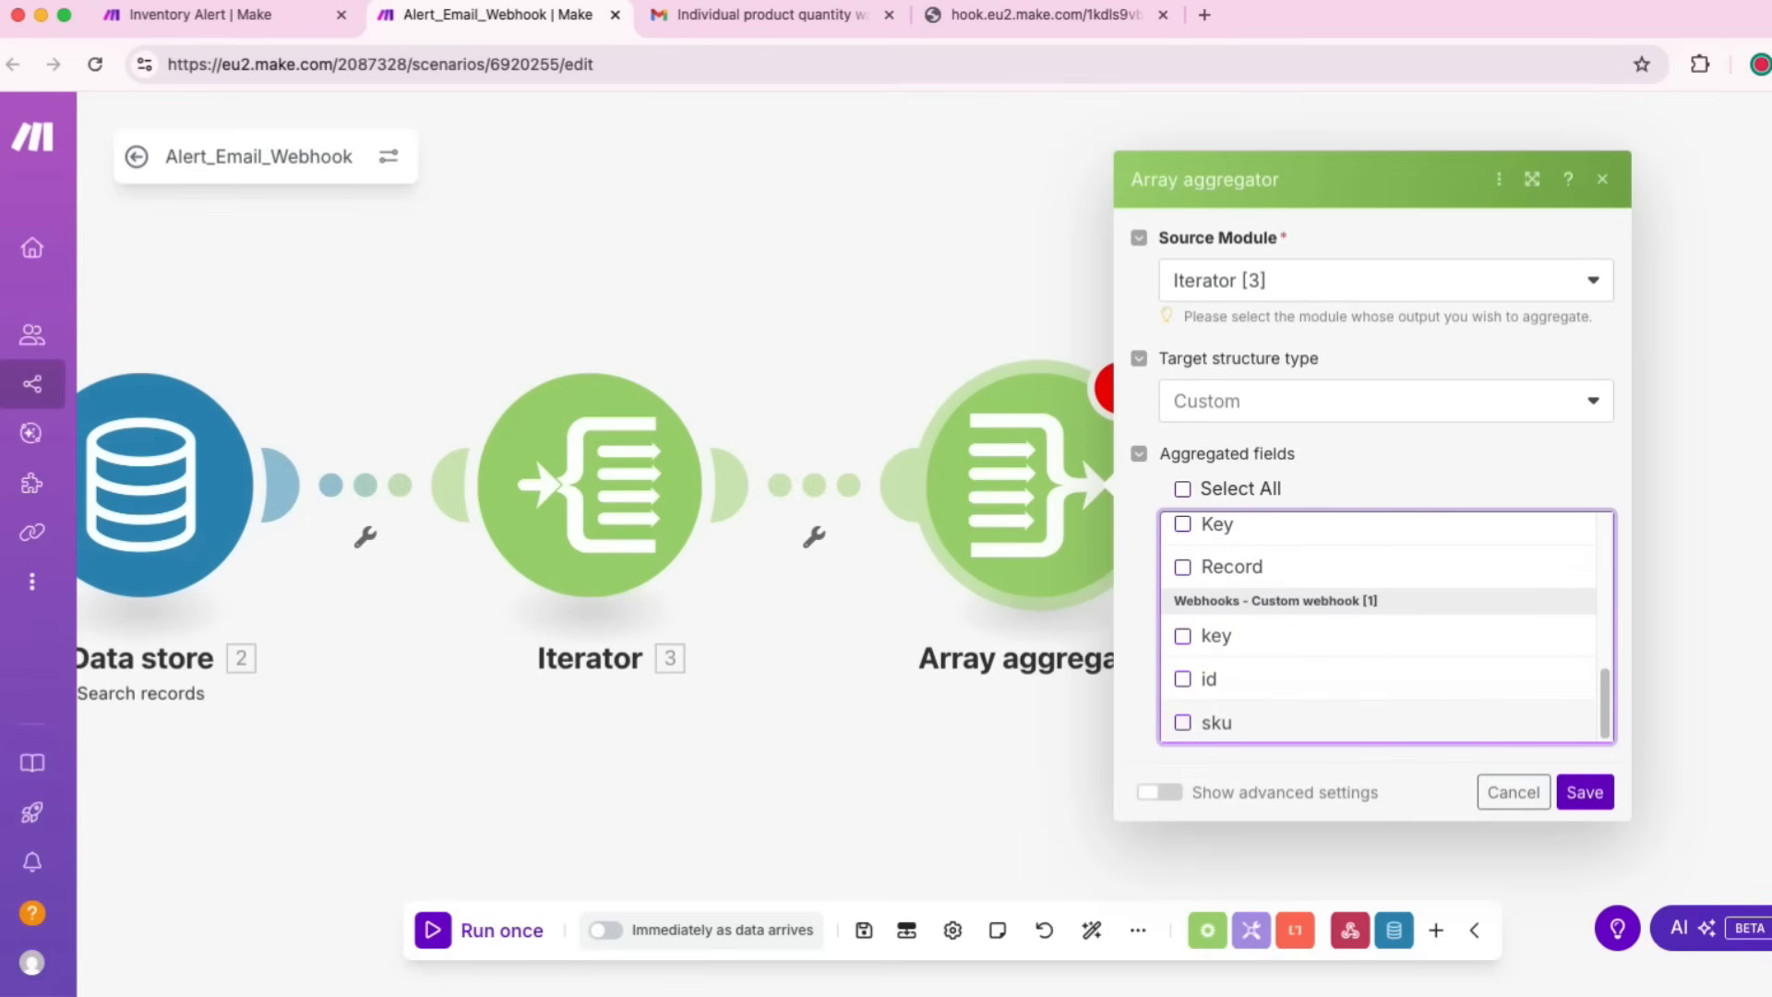
scroll(1384, 628, up, 6)
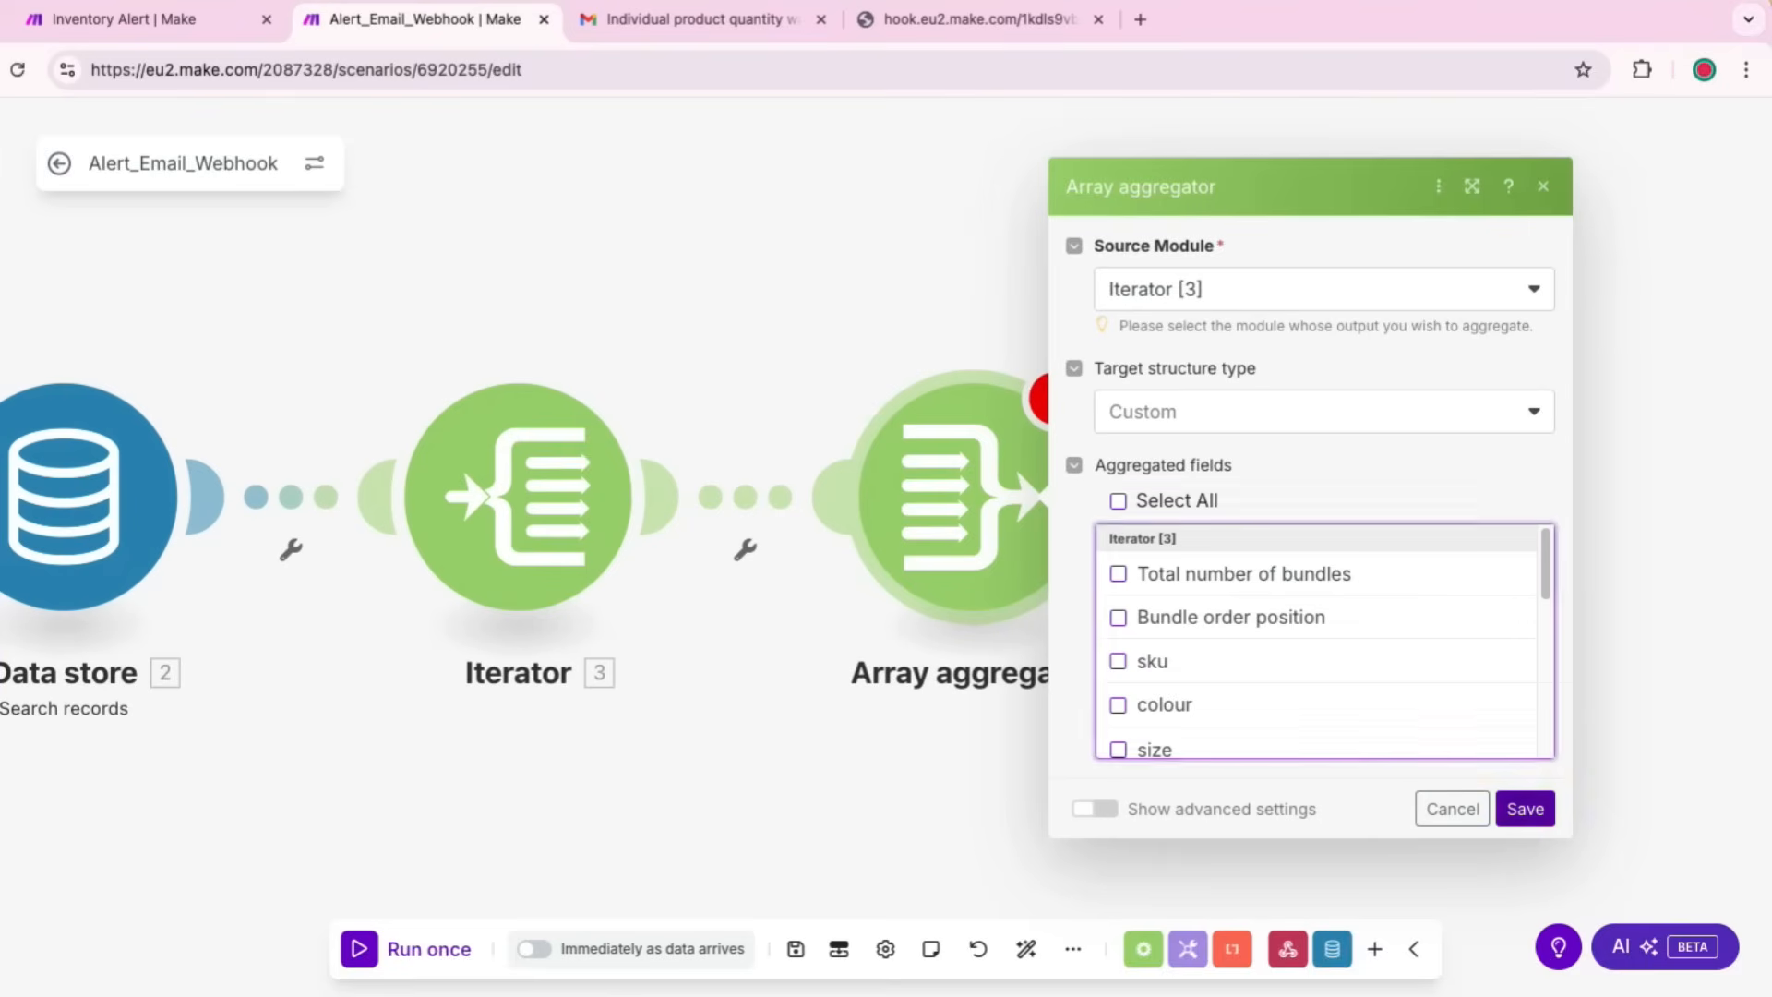
Step: Save the Array aggregator and add a Data store "Update a record" module after it, using Inventory Data Store
click(1524, 809)
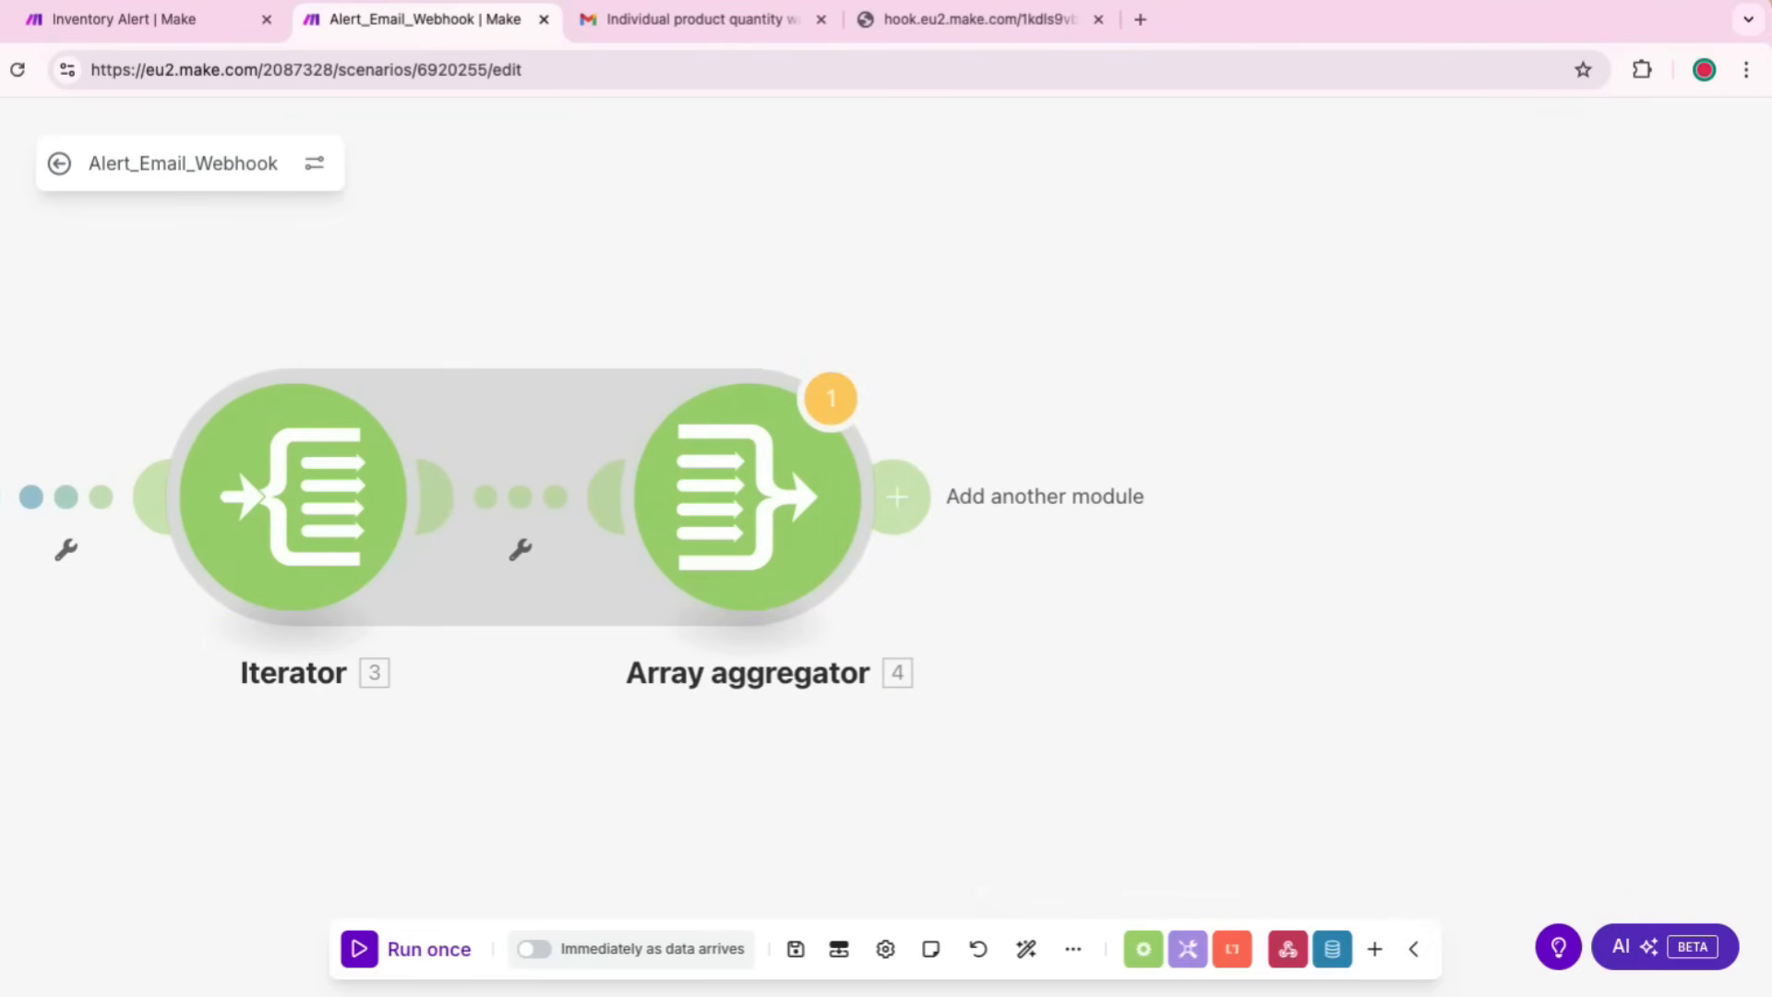
click(893, 497)
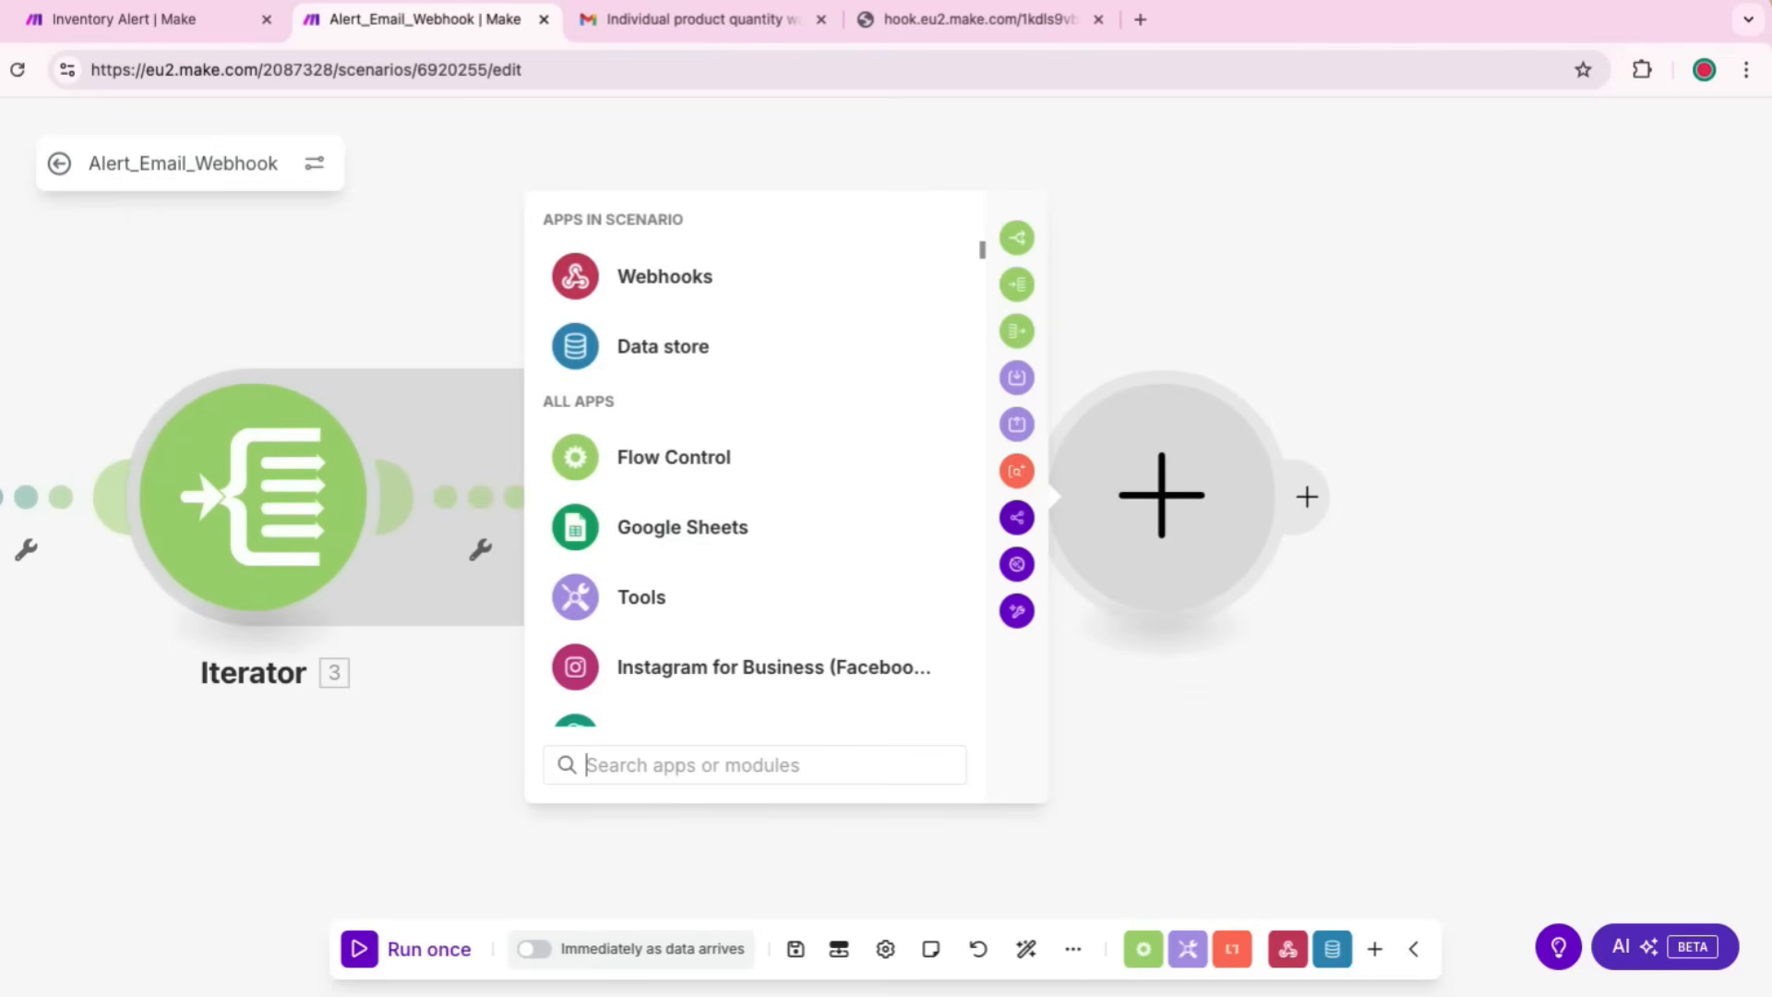
click(744, 347)
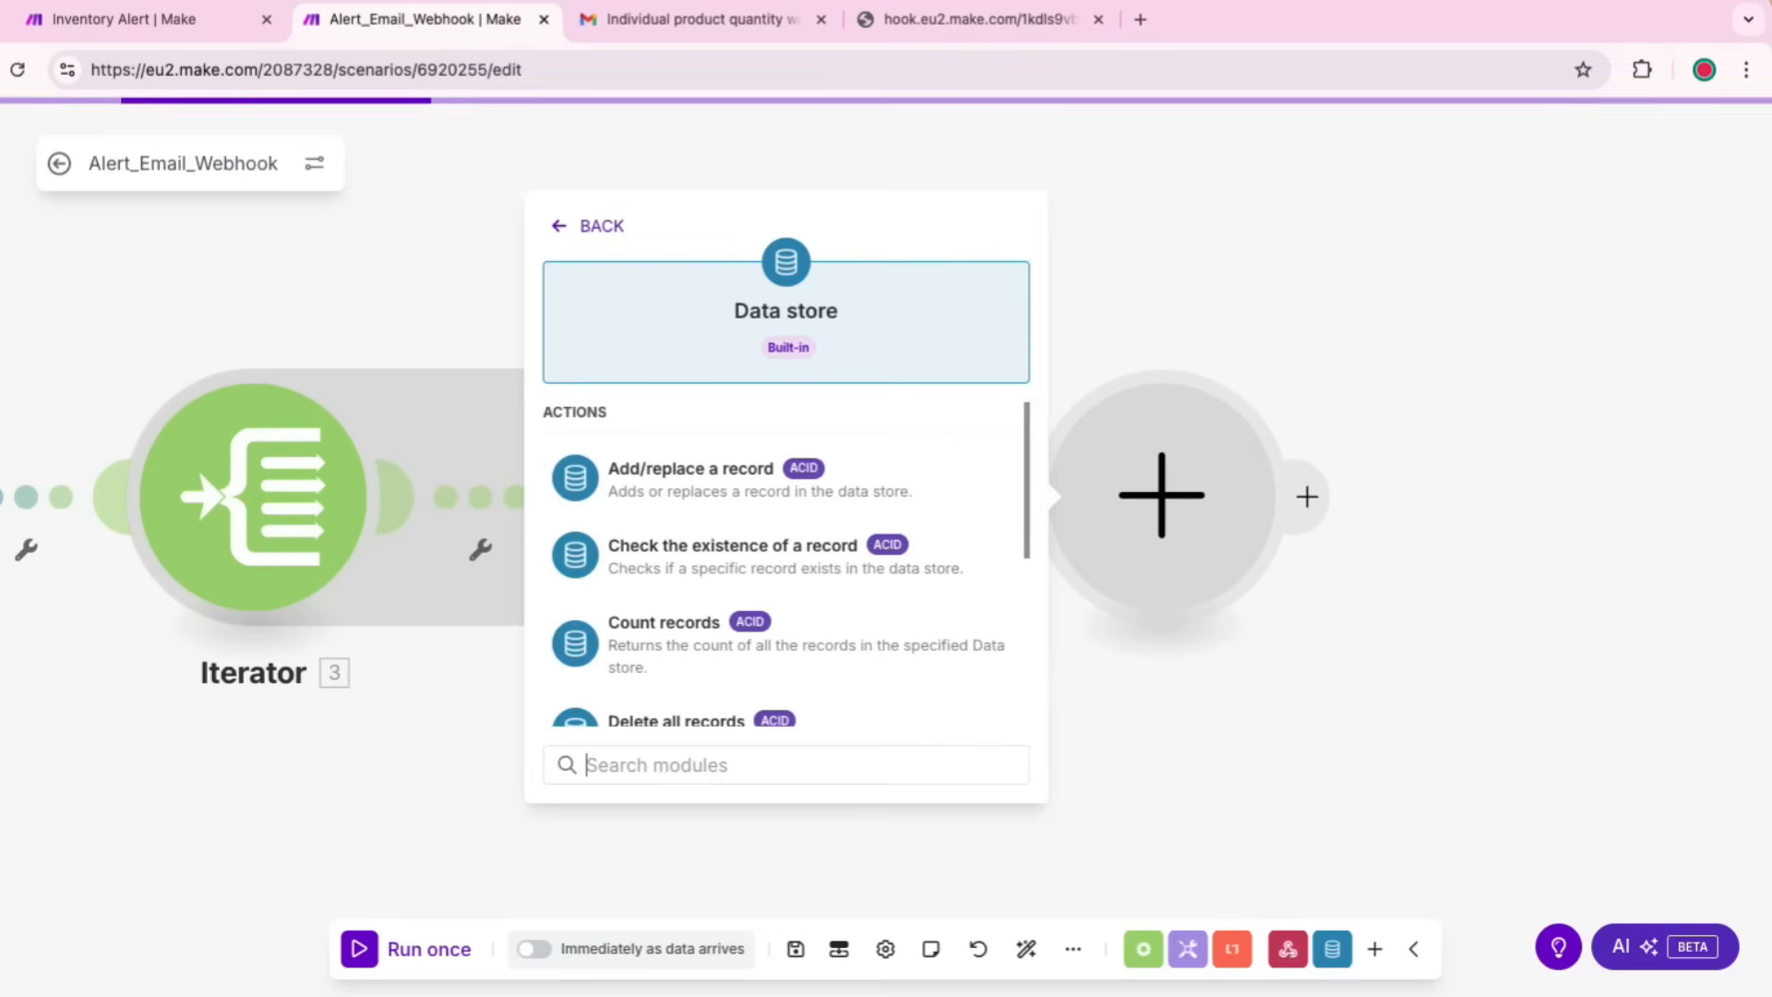
scroll(745, 572, down, 3)
scroll(784, 572, down, 1)
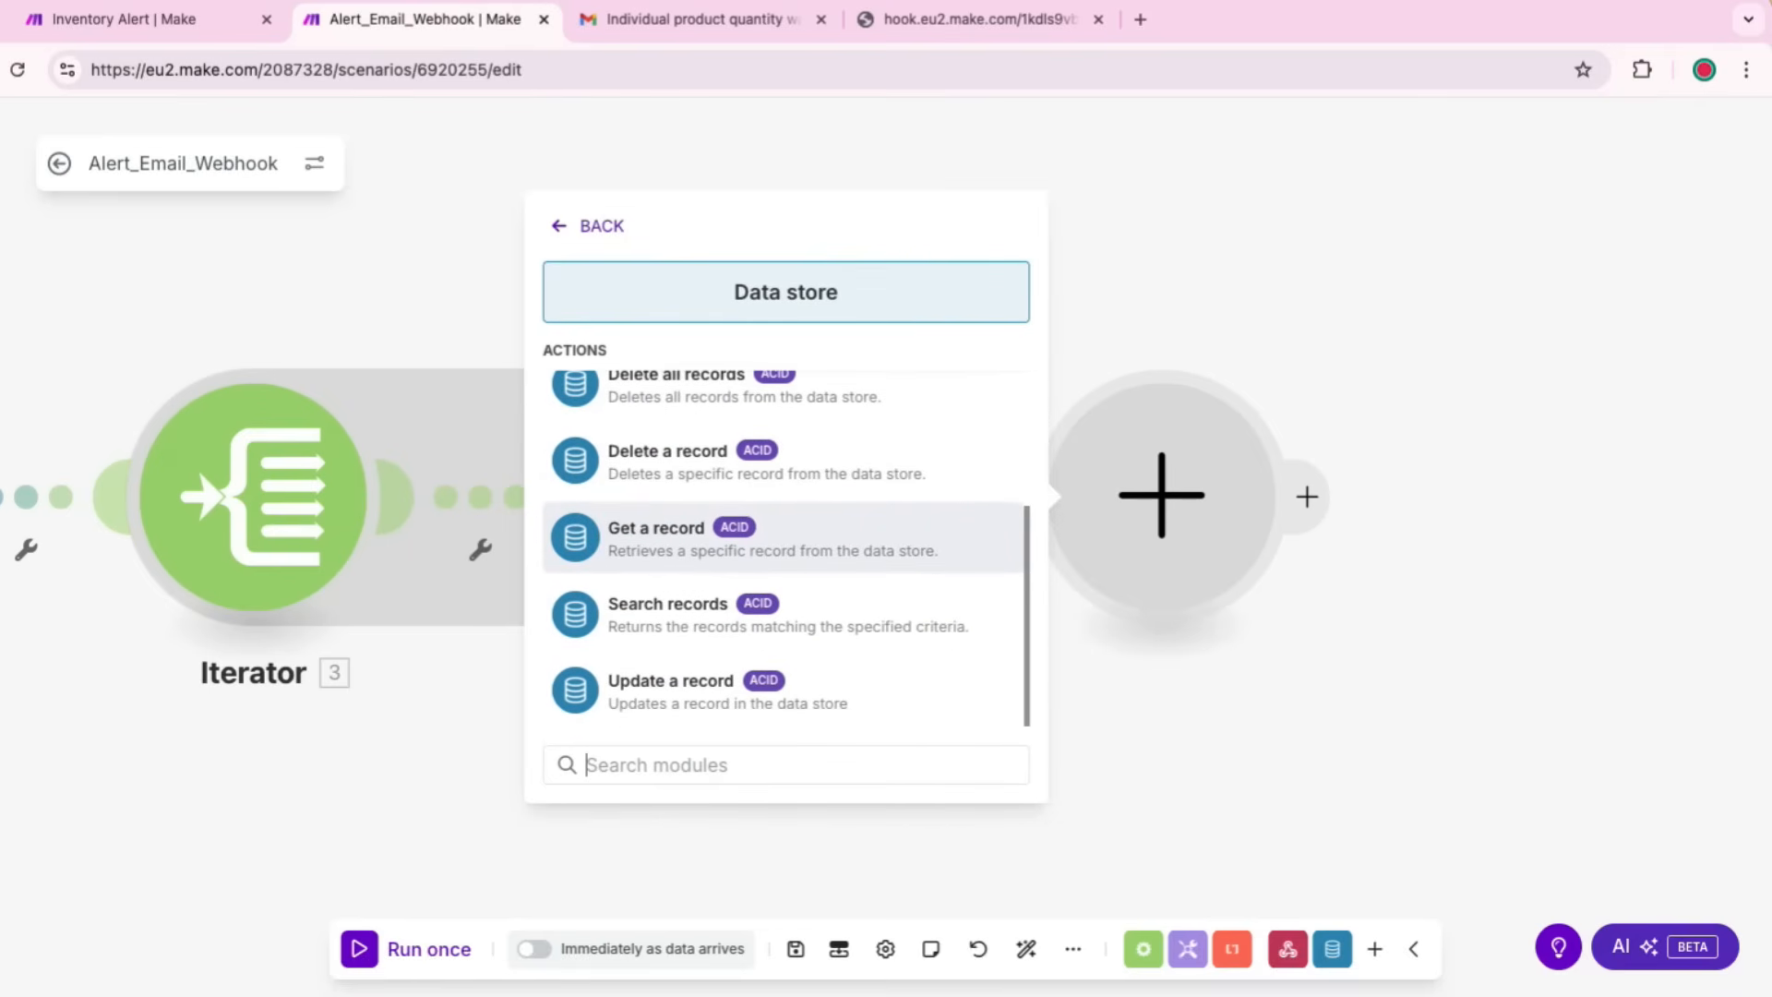
click(655, 682)
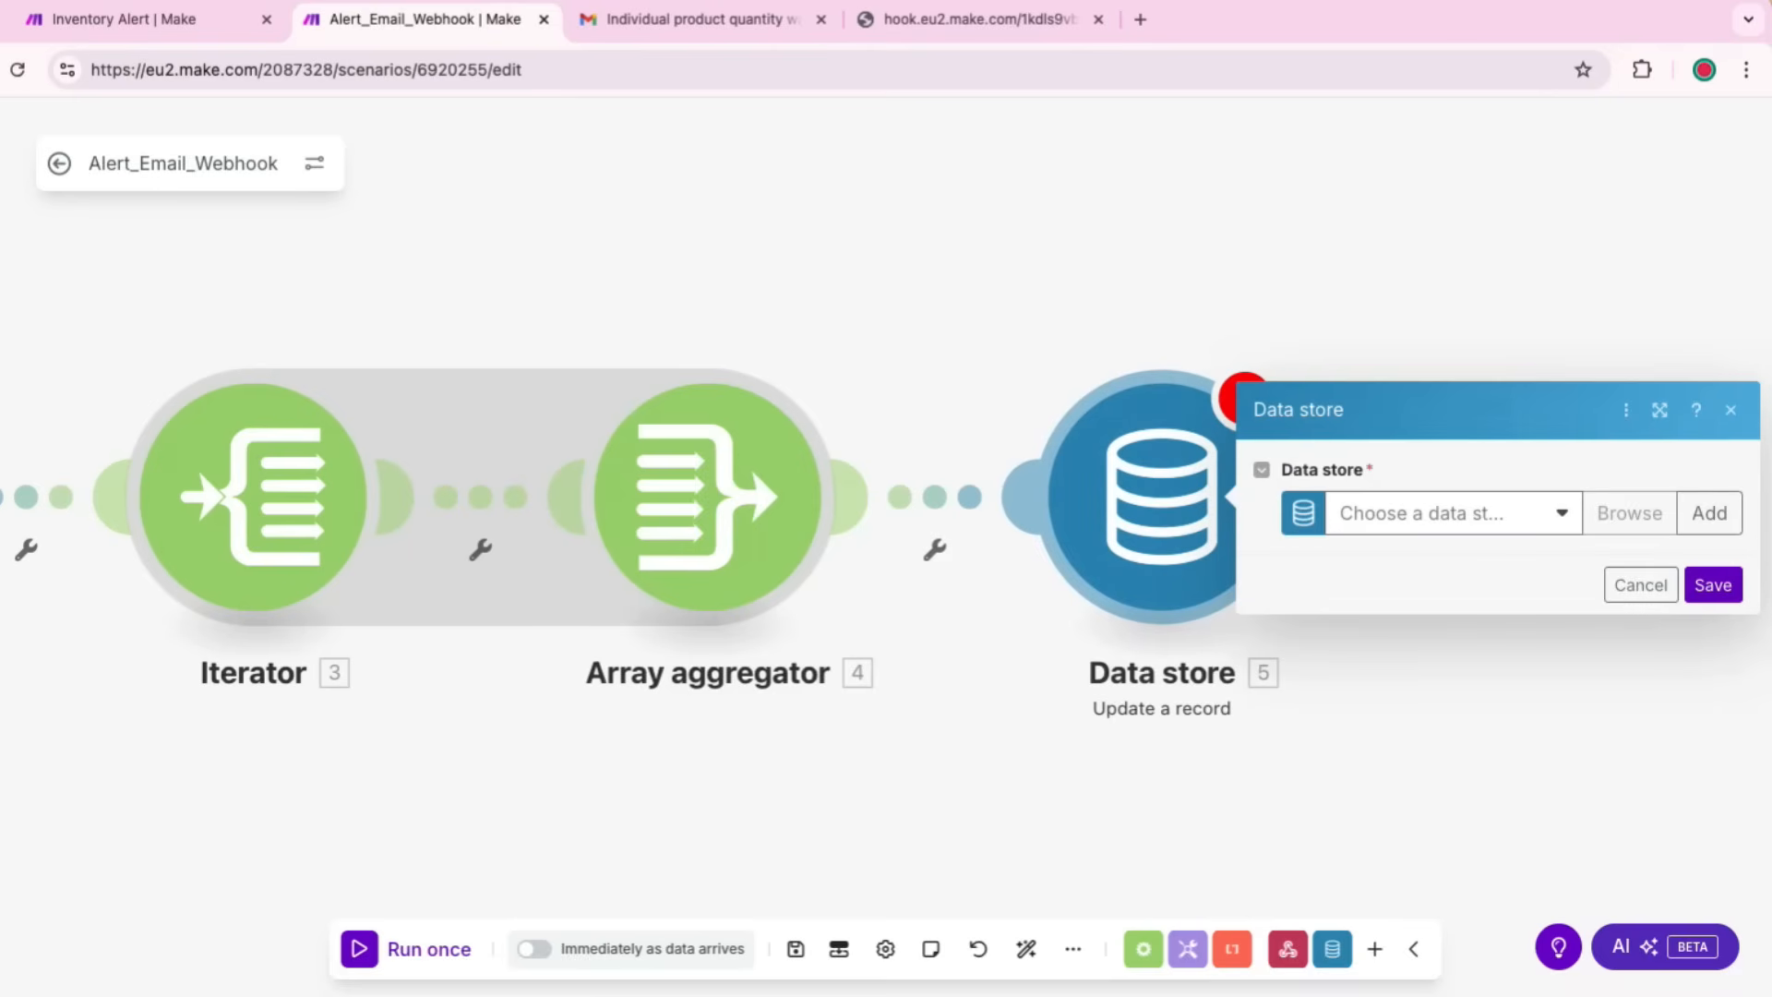
click(1448, 513)
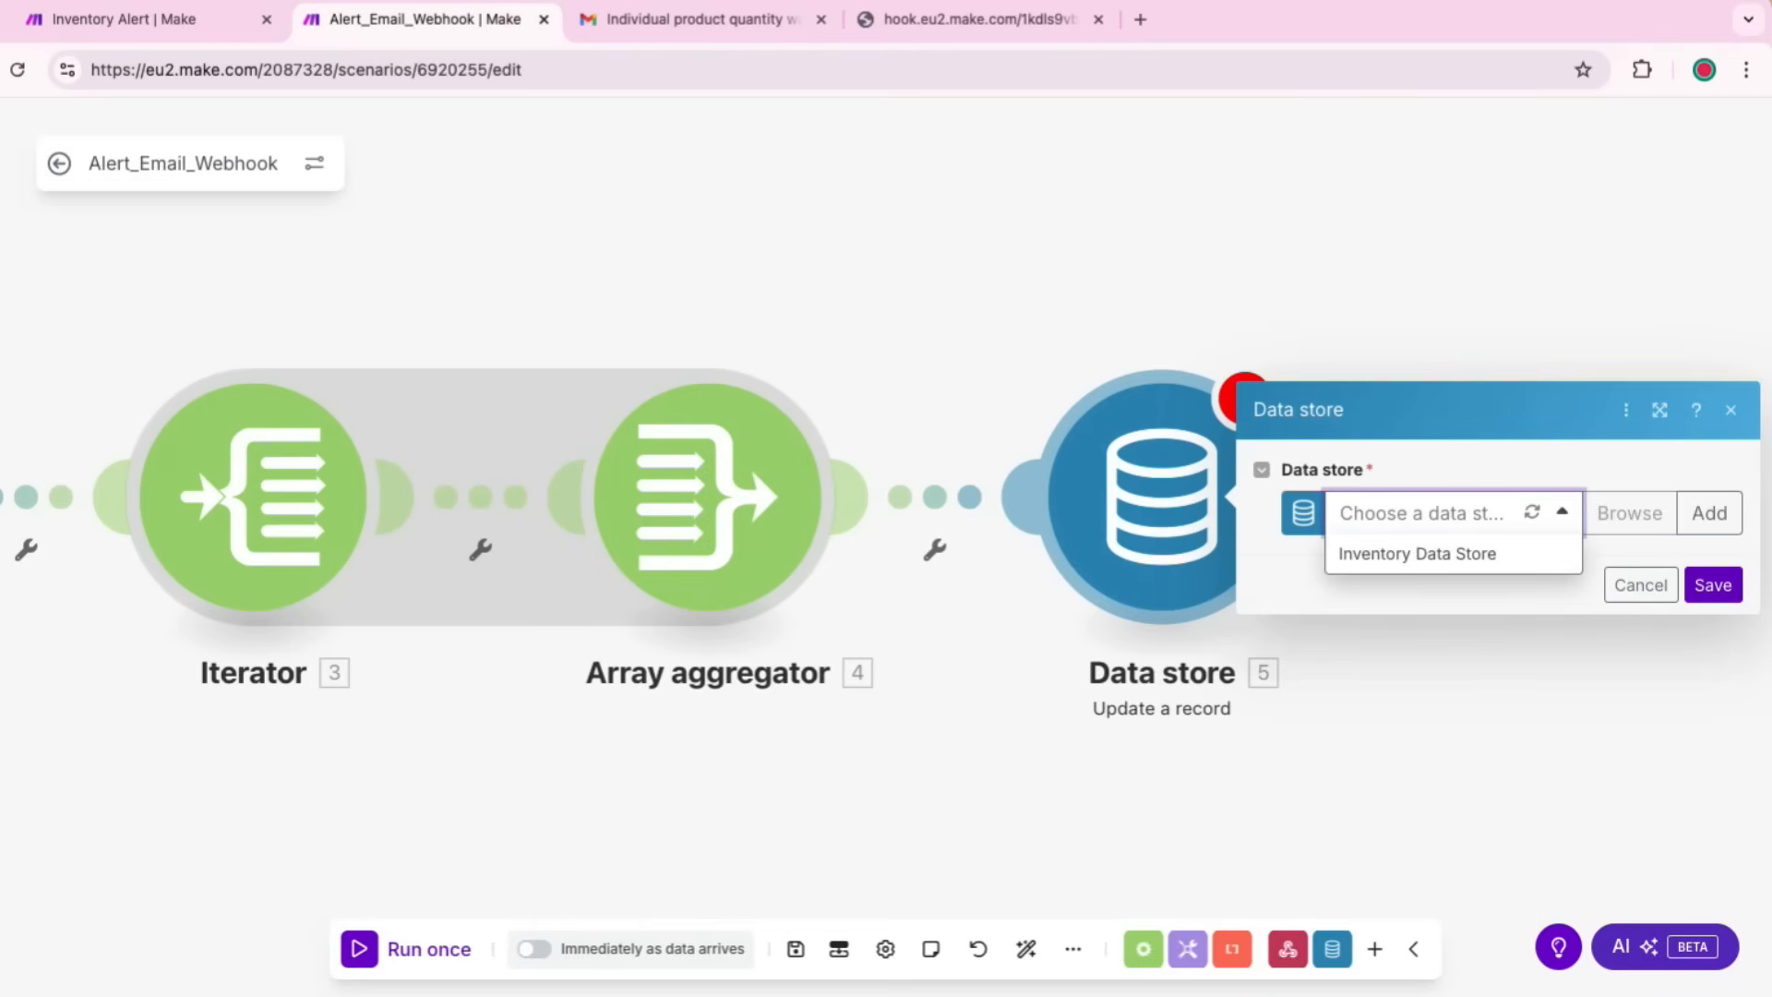
click(1421, 554)
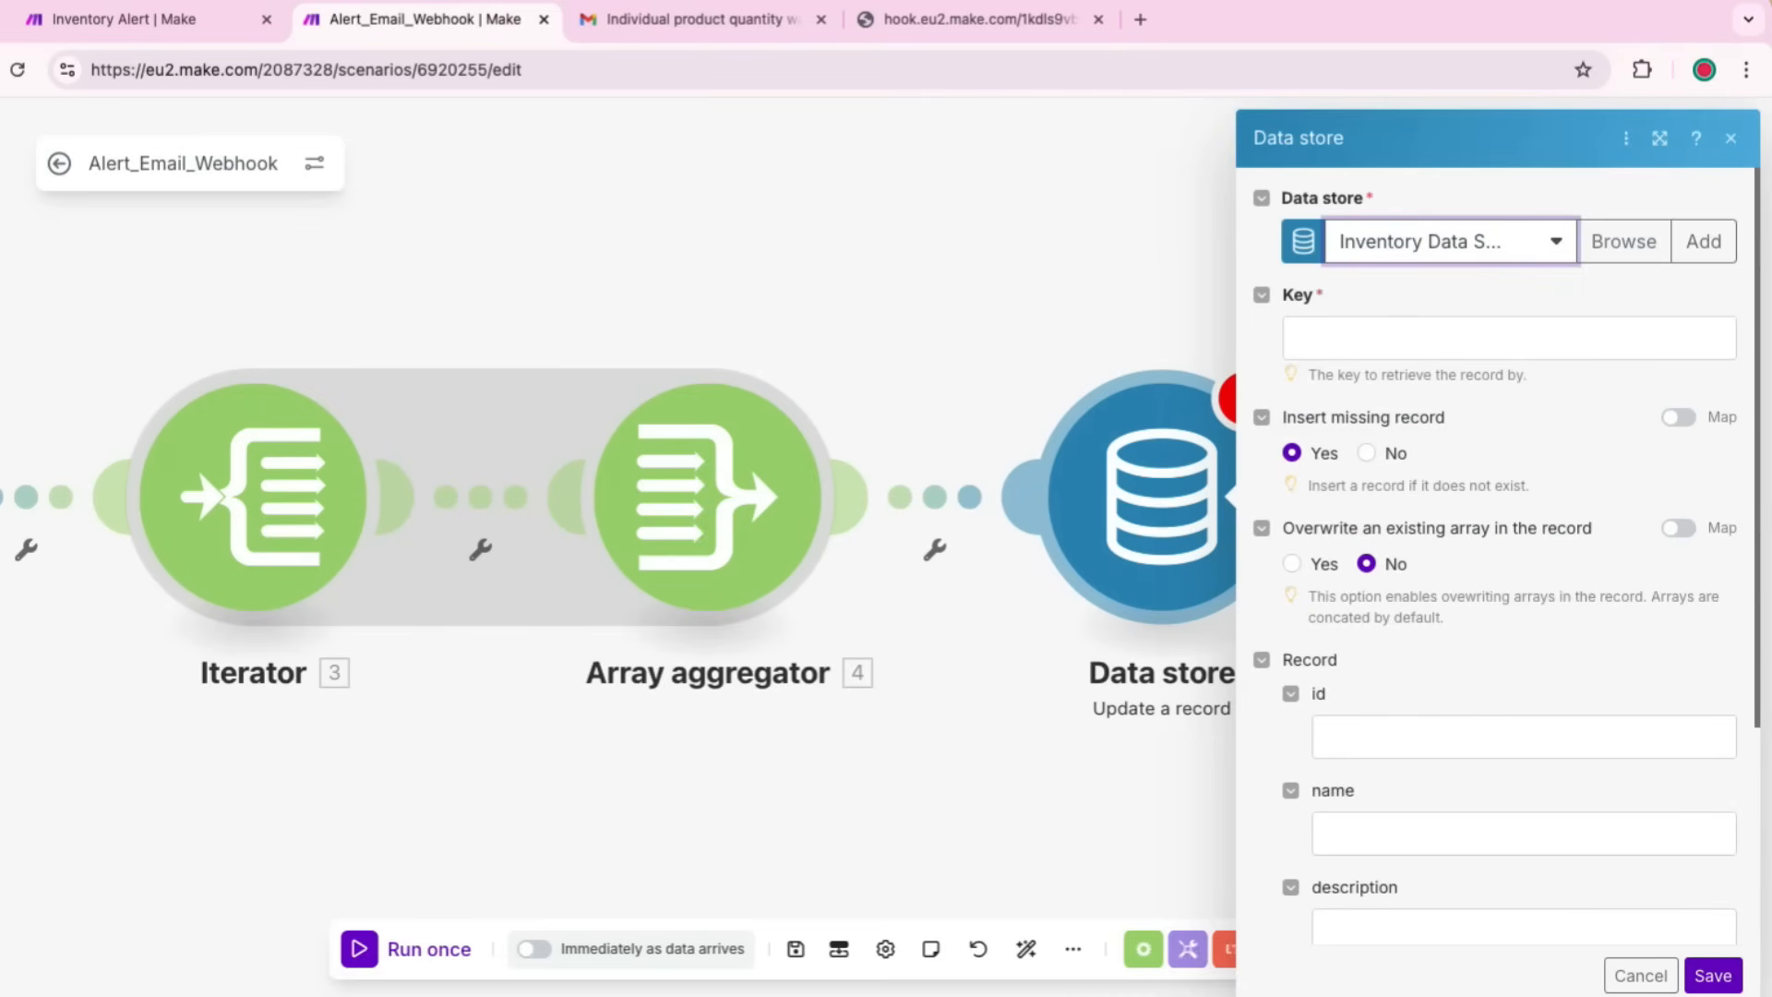
Step: Enable mapping for the record's variant field and map it to the Array aggregator's Array[]
scroll(1506, 553, down, 3)
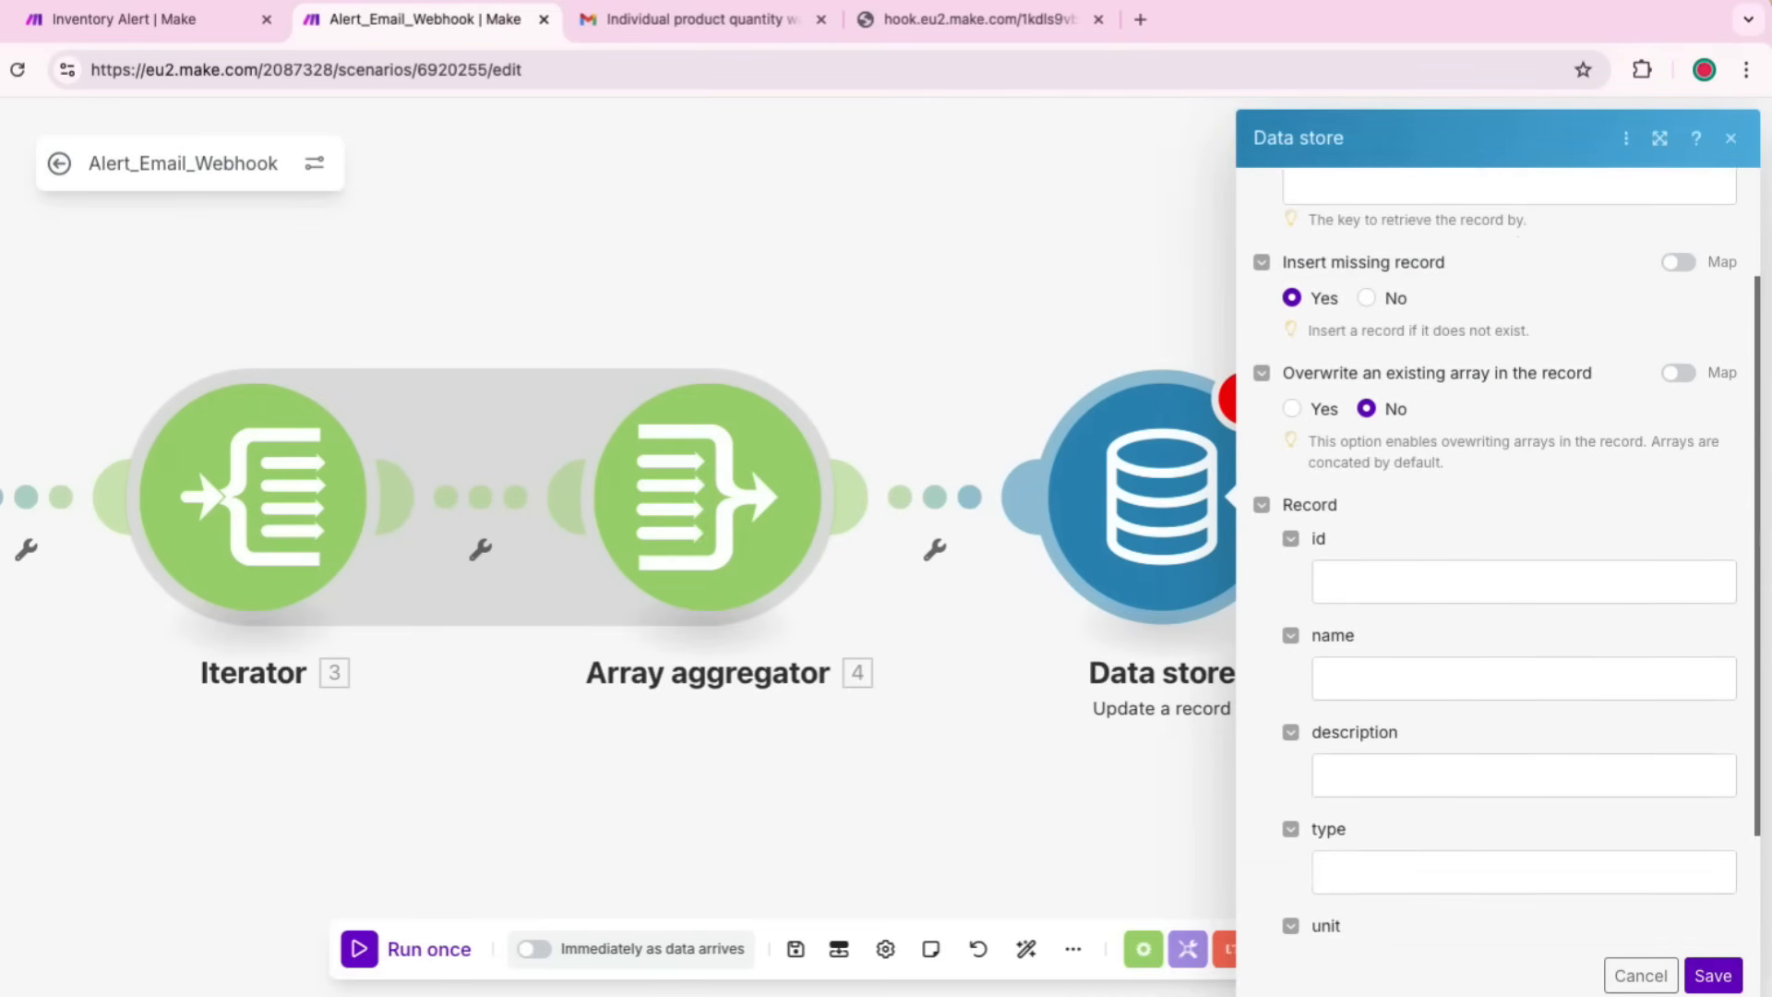
click(1678, 876)
click(1523, 903)
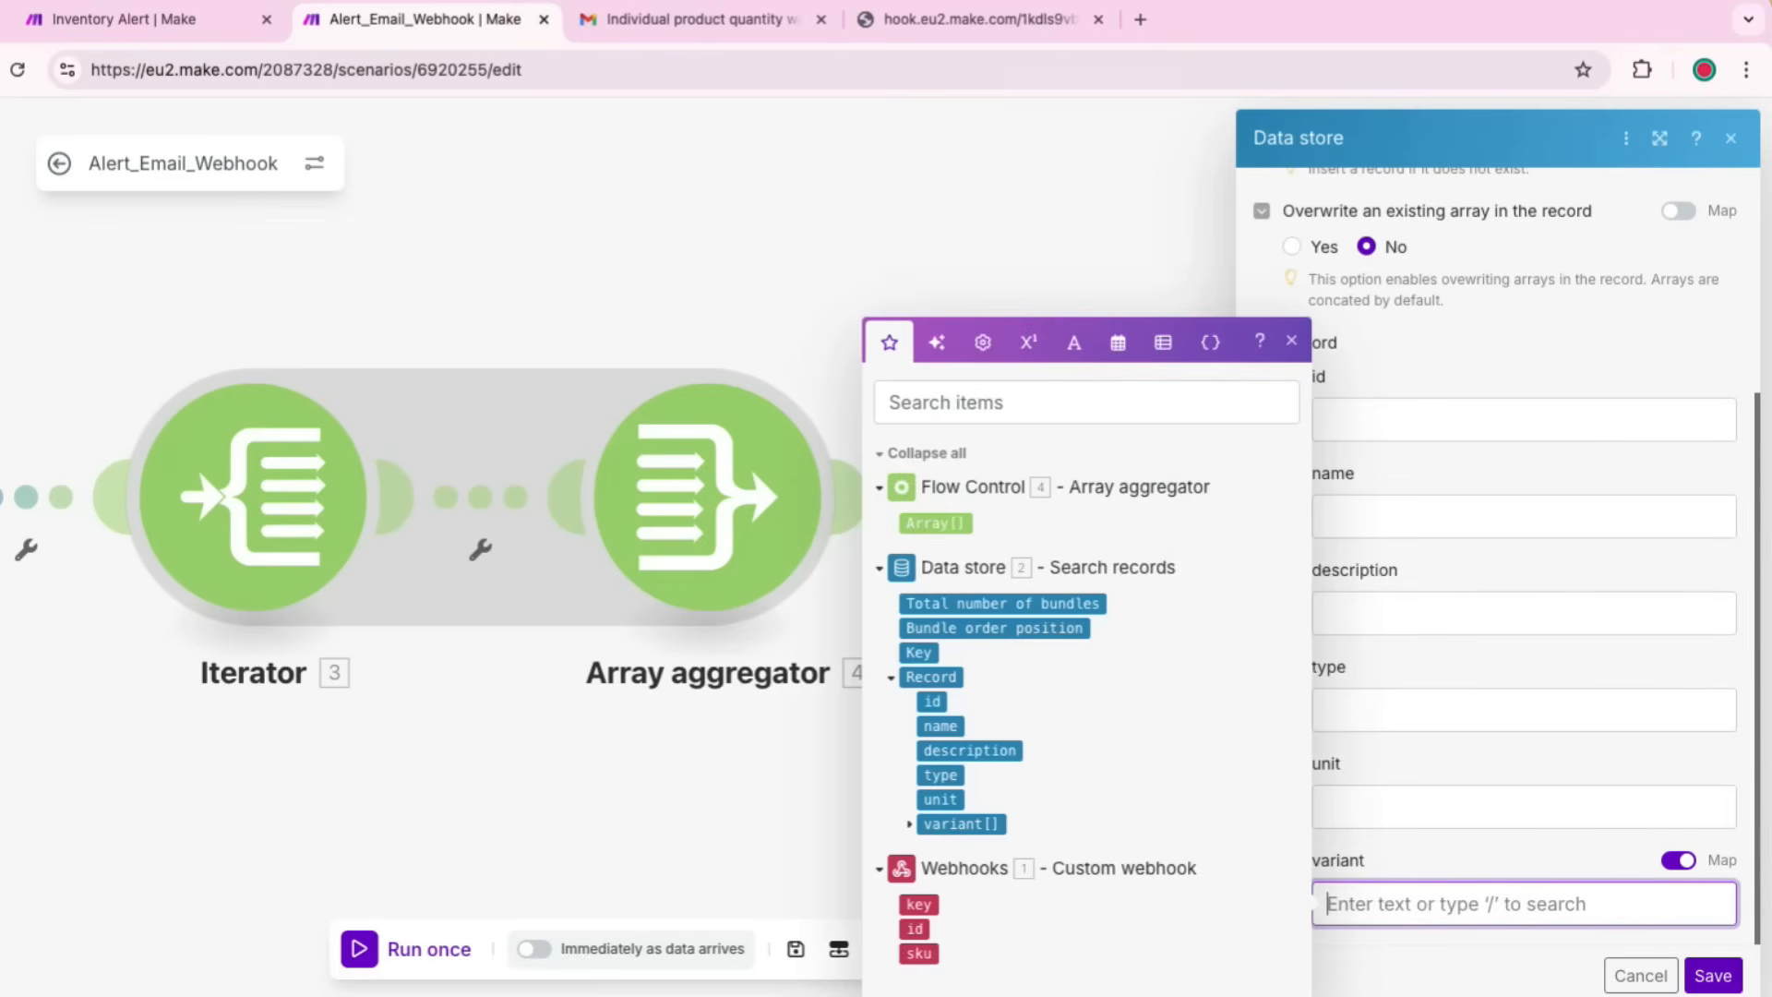
click(936, 523)
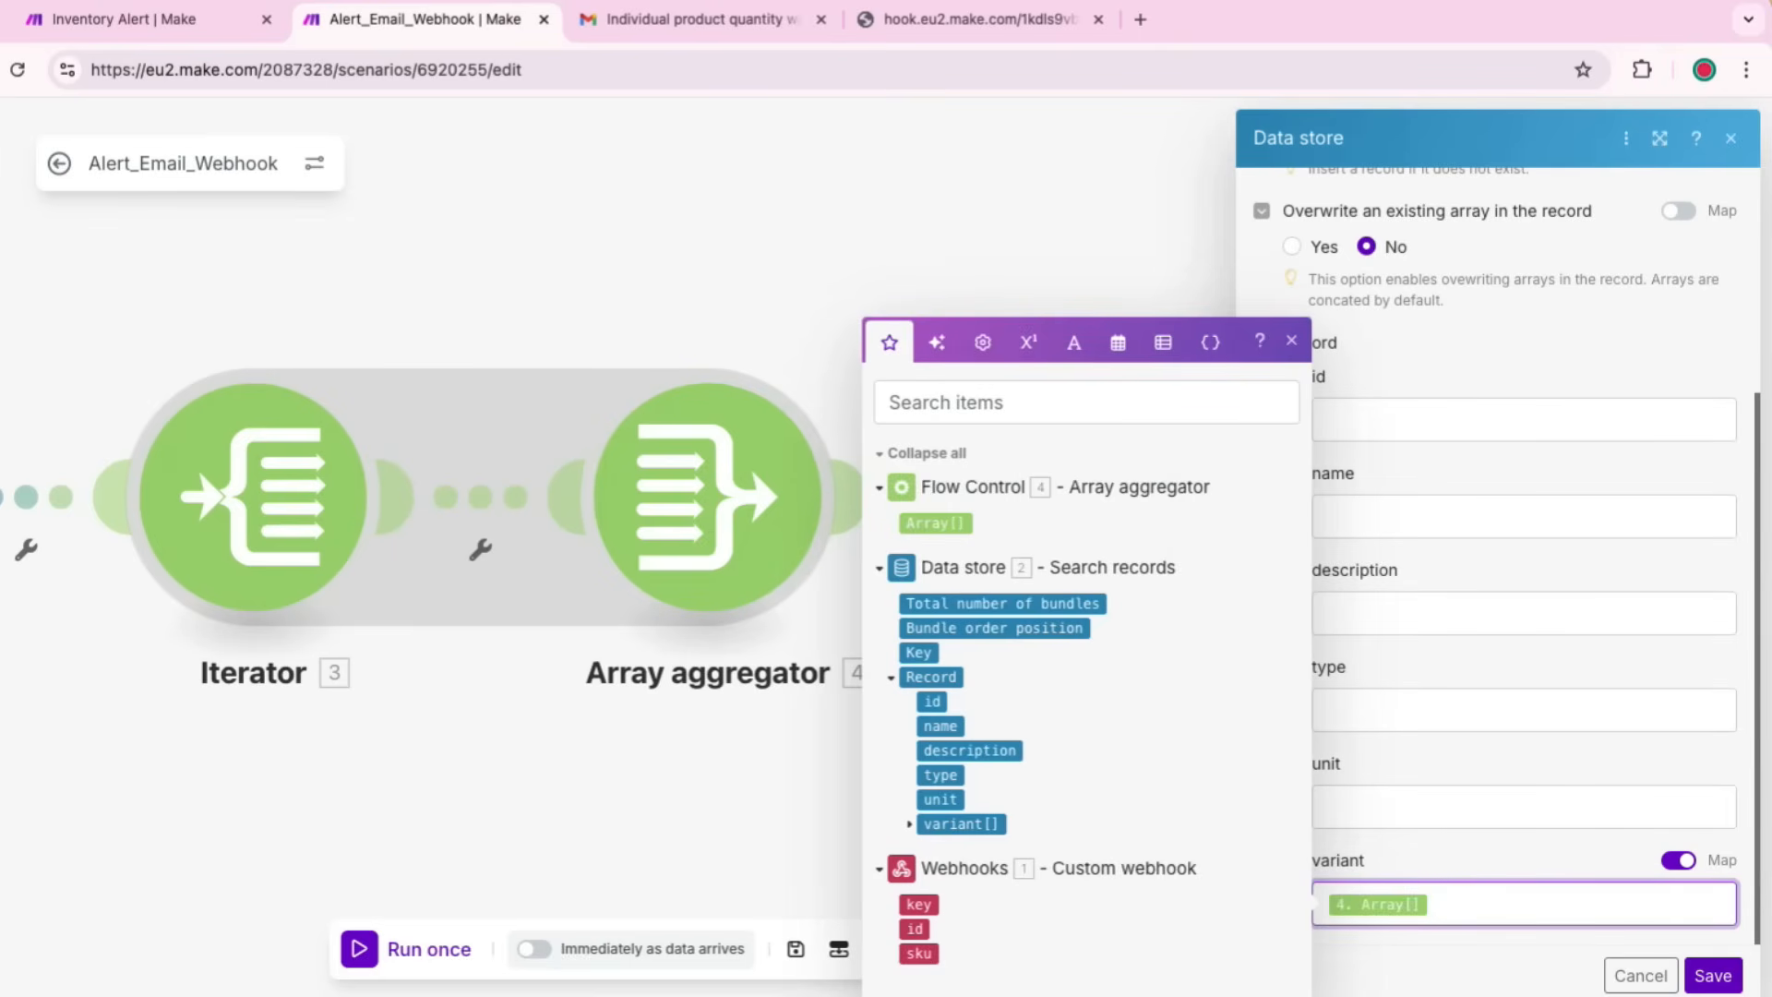
click(1495, 667)
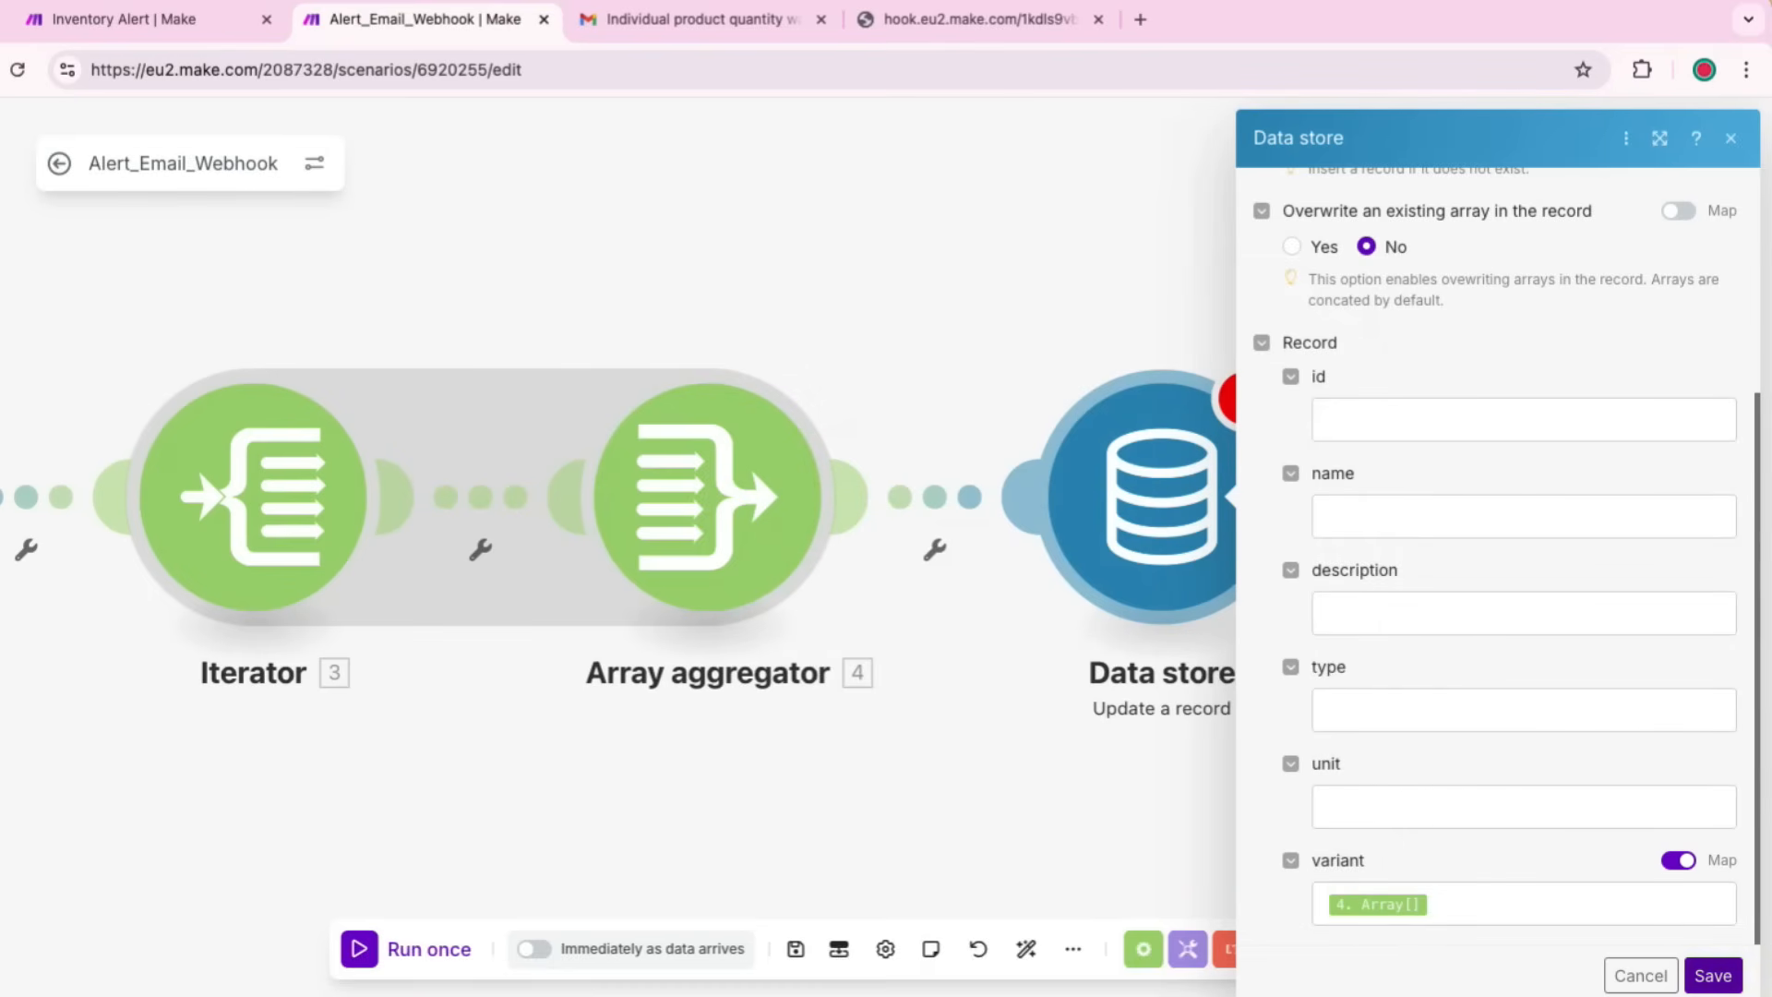
Step: Set overwriting an existing array in the record to Yes and map the webhook's key value as the record Key
click(1712, 975)
click(1291, 247)
click(1713, 976)
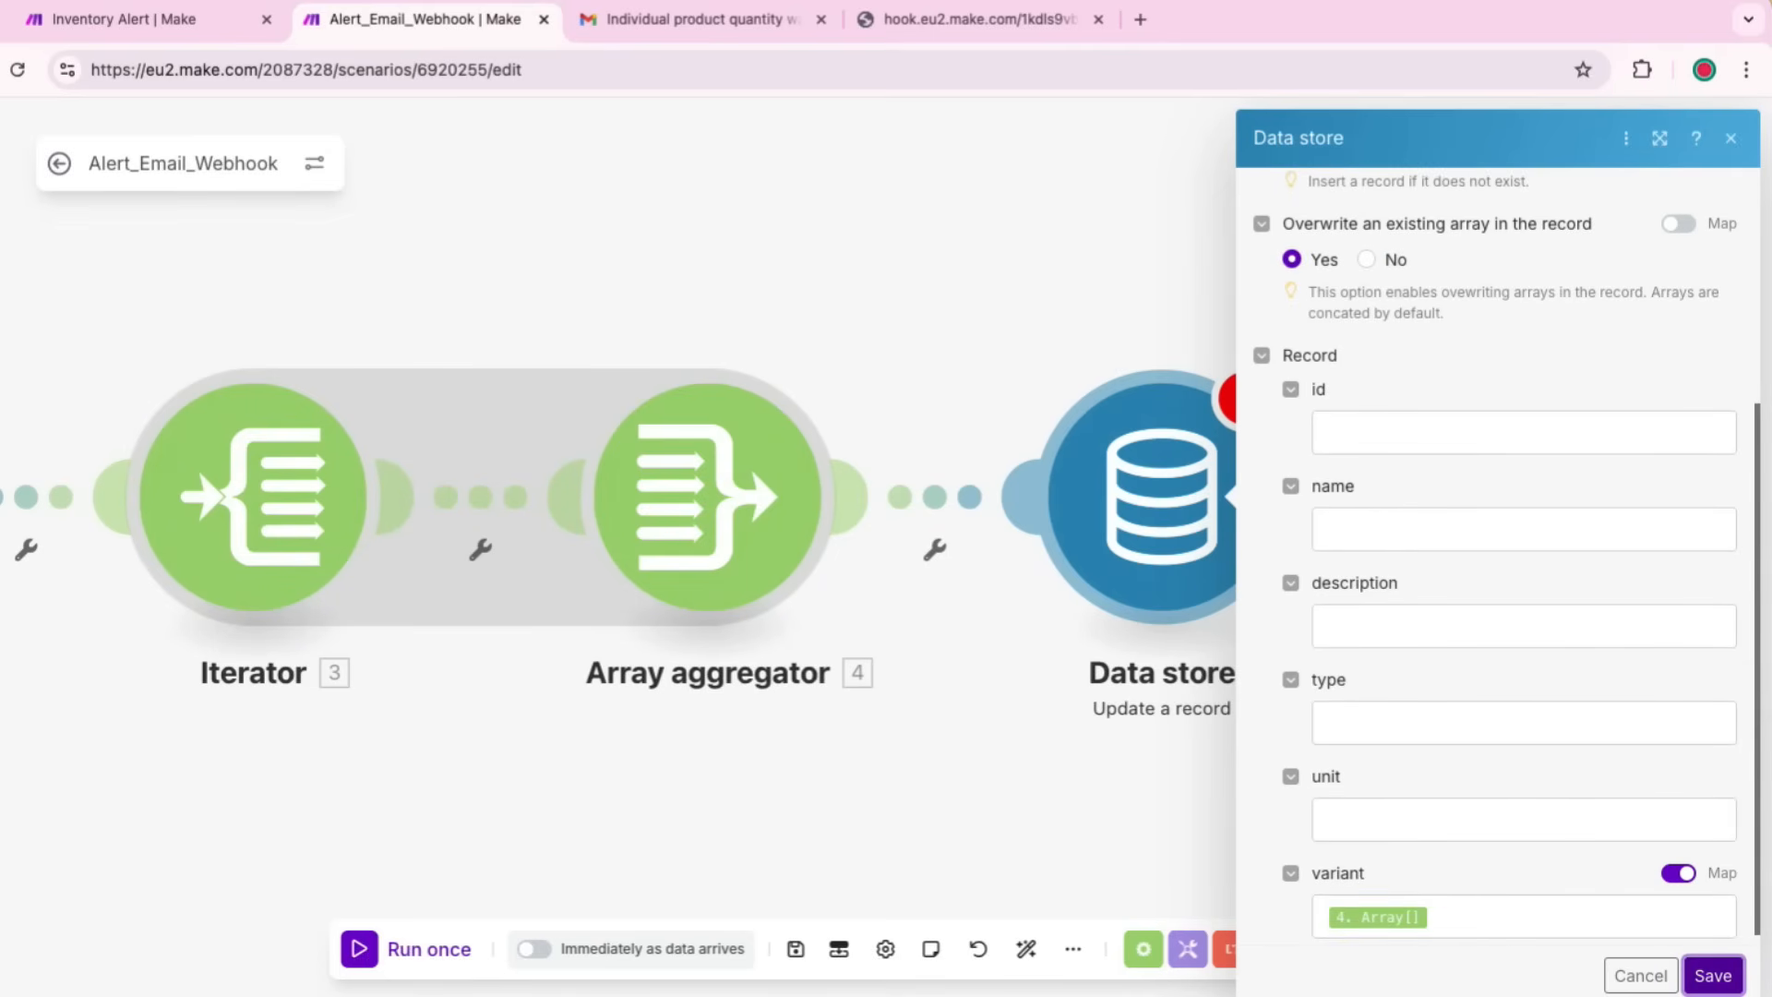
scroll(1496, 600, up, 5)
click(1476, 338)
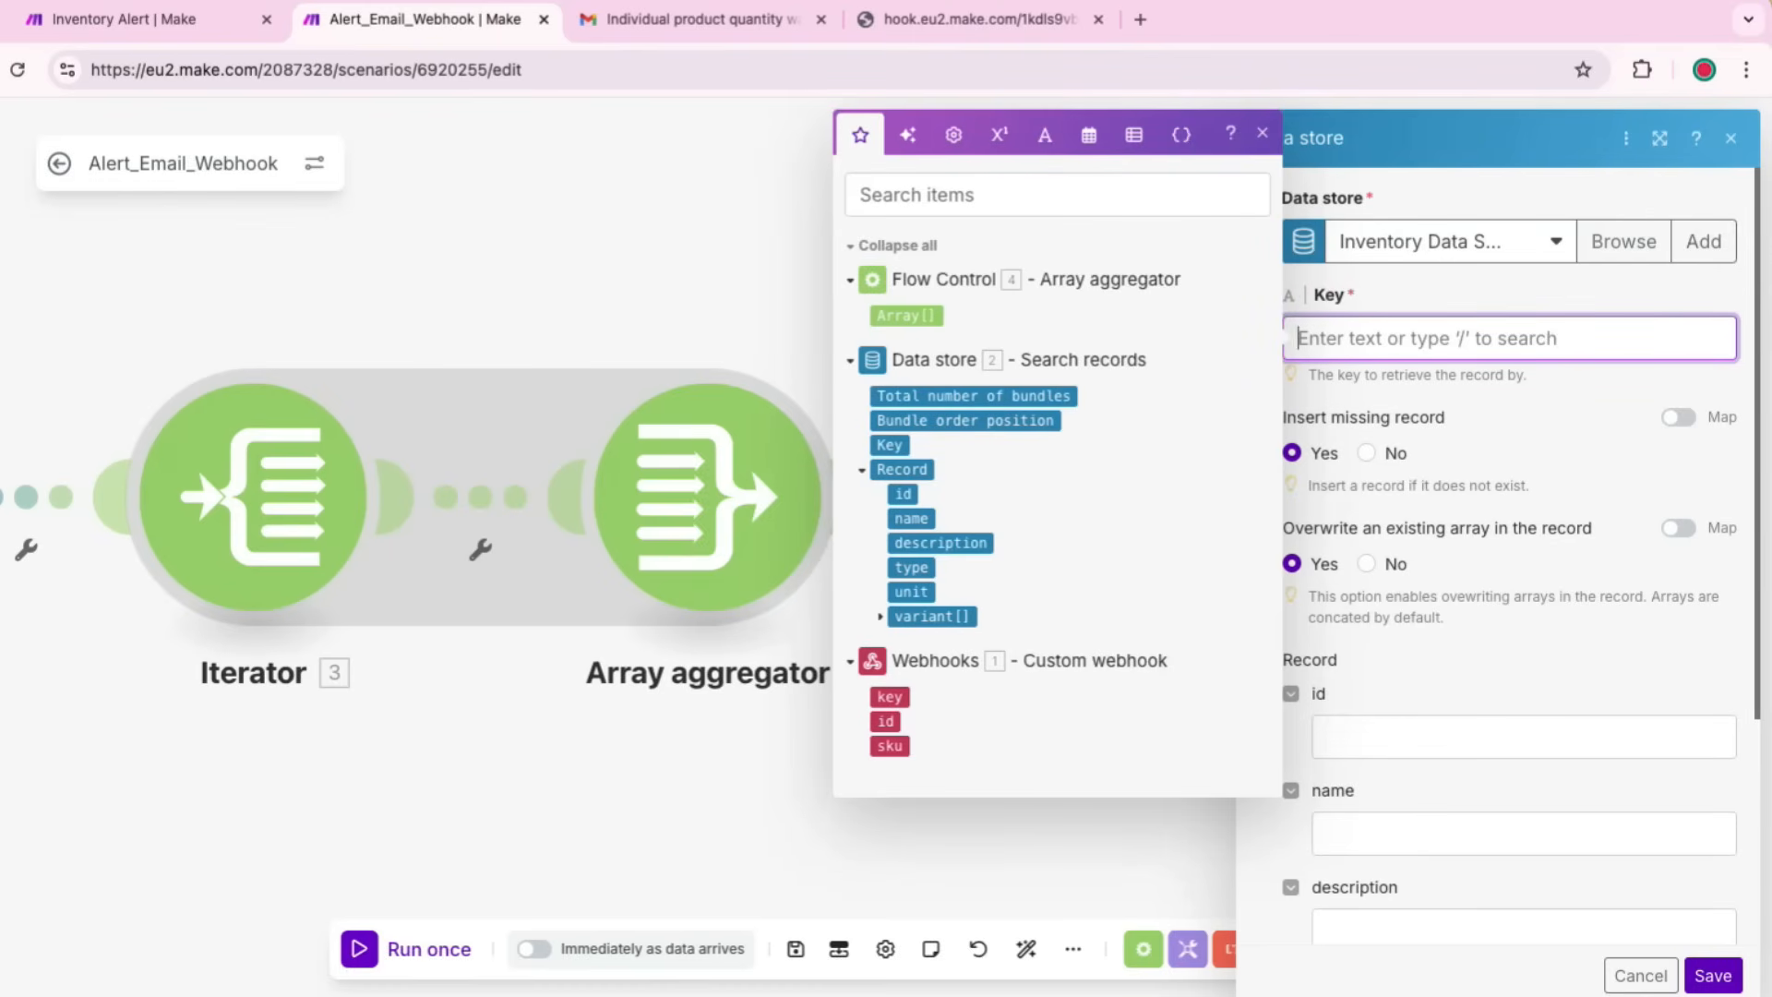
click(889, 695)
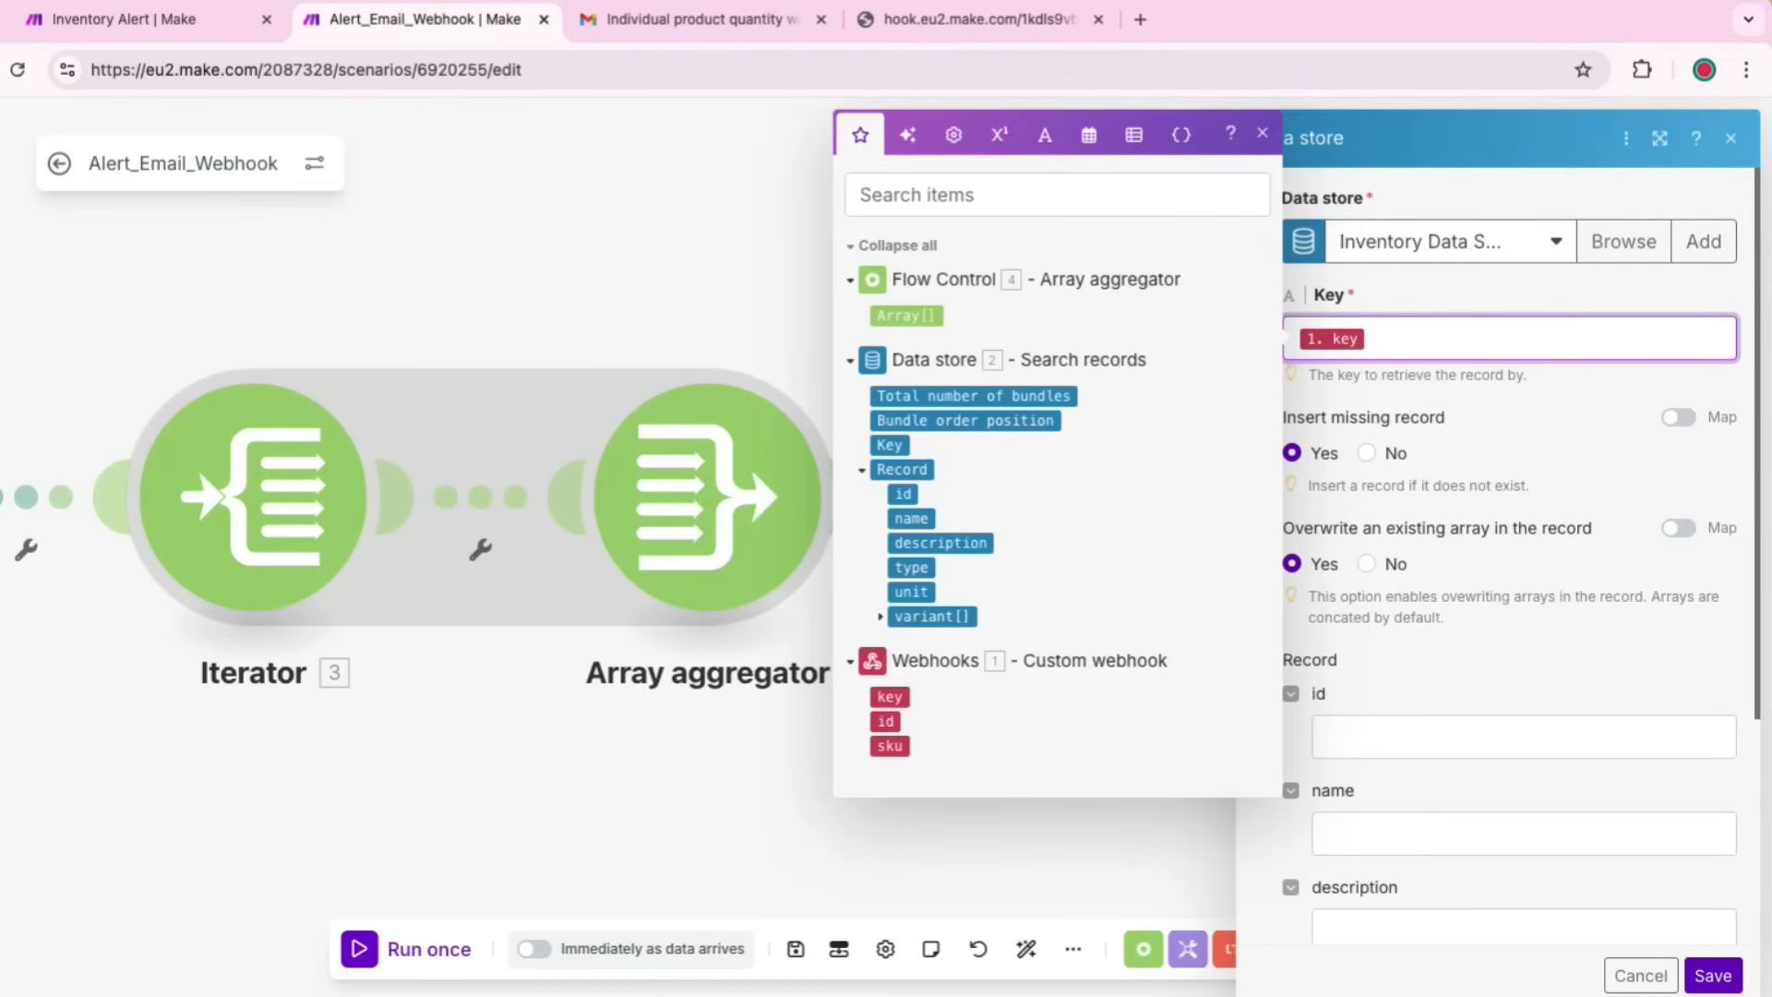
Step: Save the Update a record module and set the Array aggregator's target structure type to its Record: variant
click(1713, 975)
drag(1375, 636, 1507, 637)
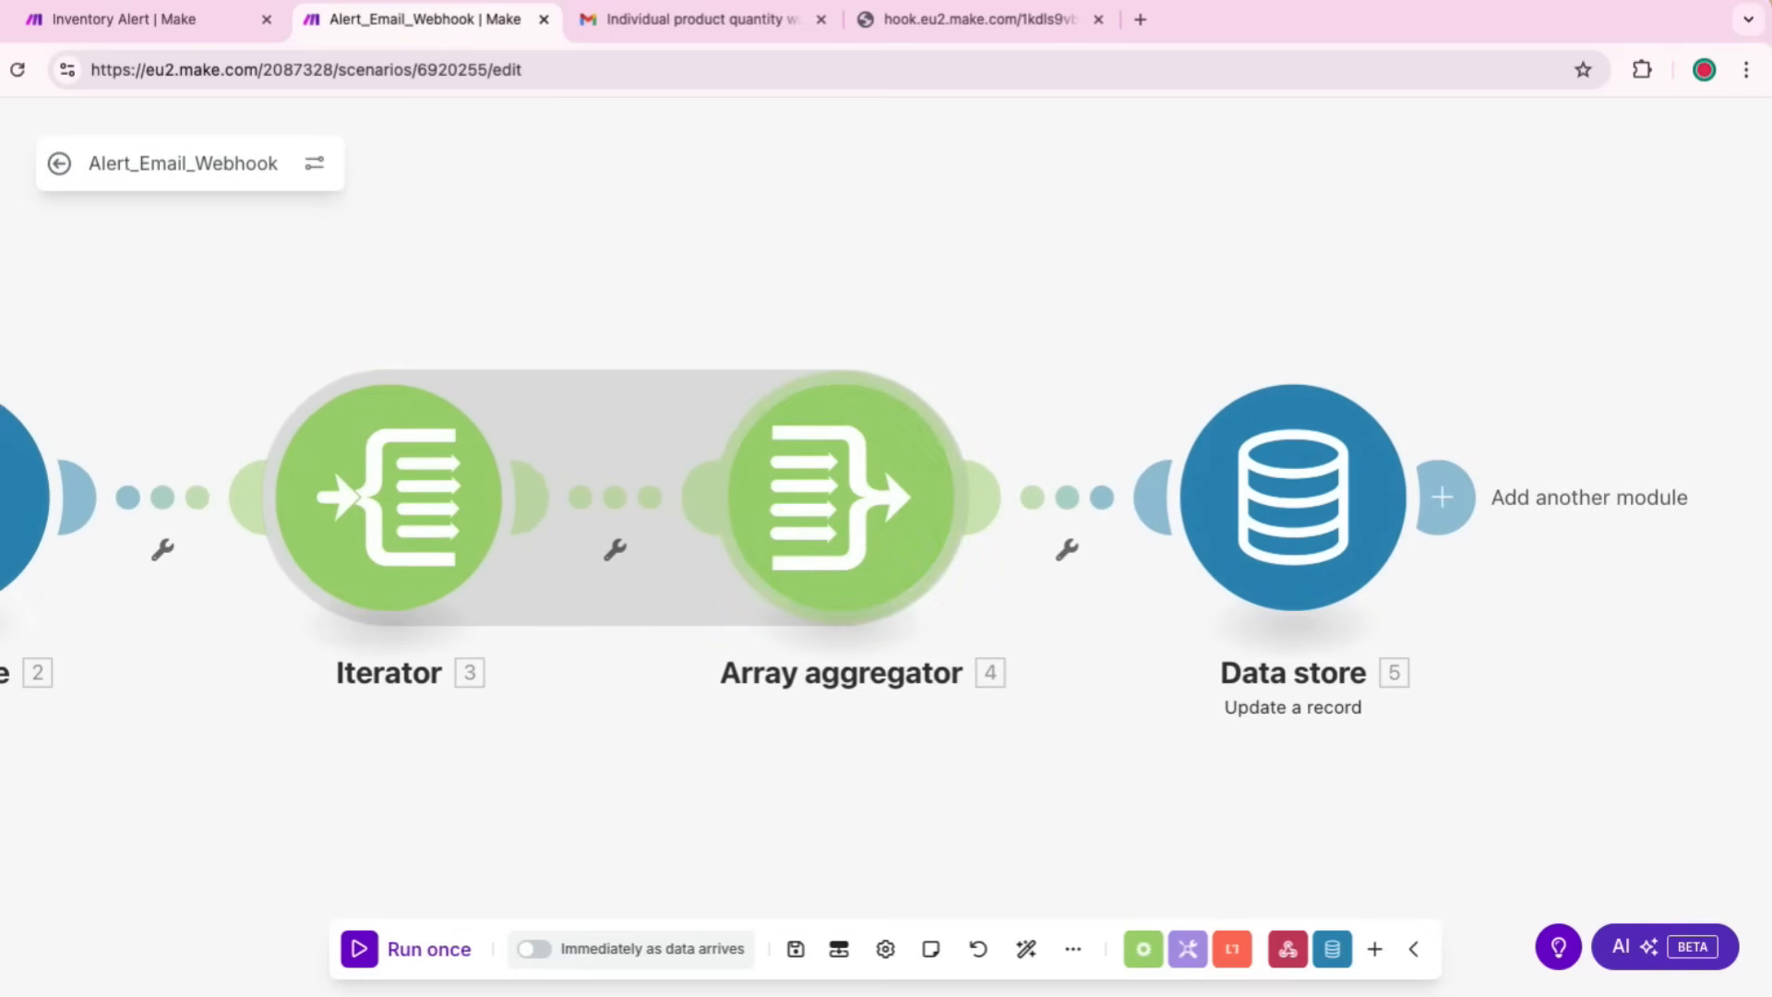
click(841, 497)
click(1192, 413)
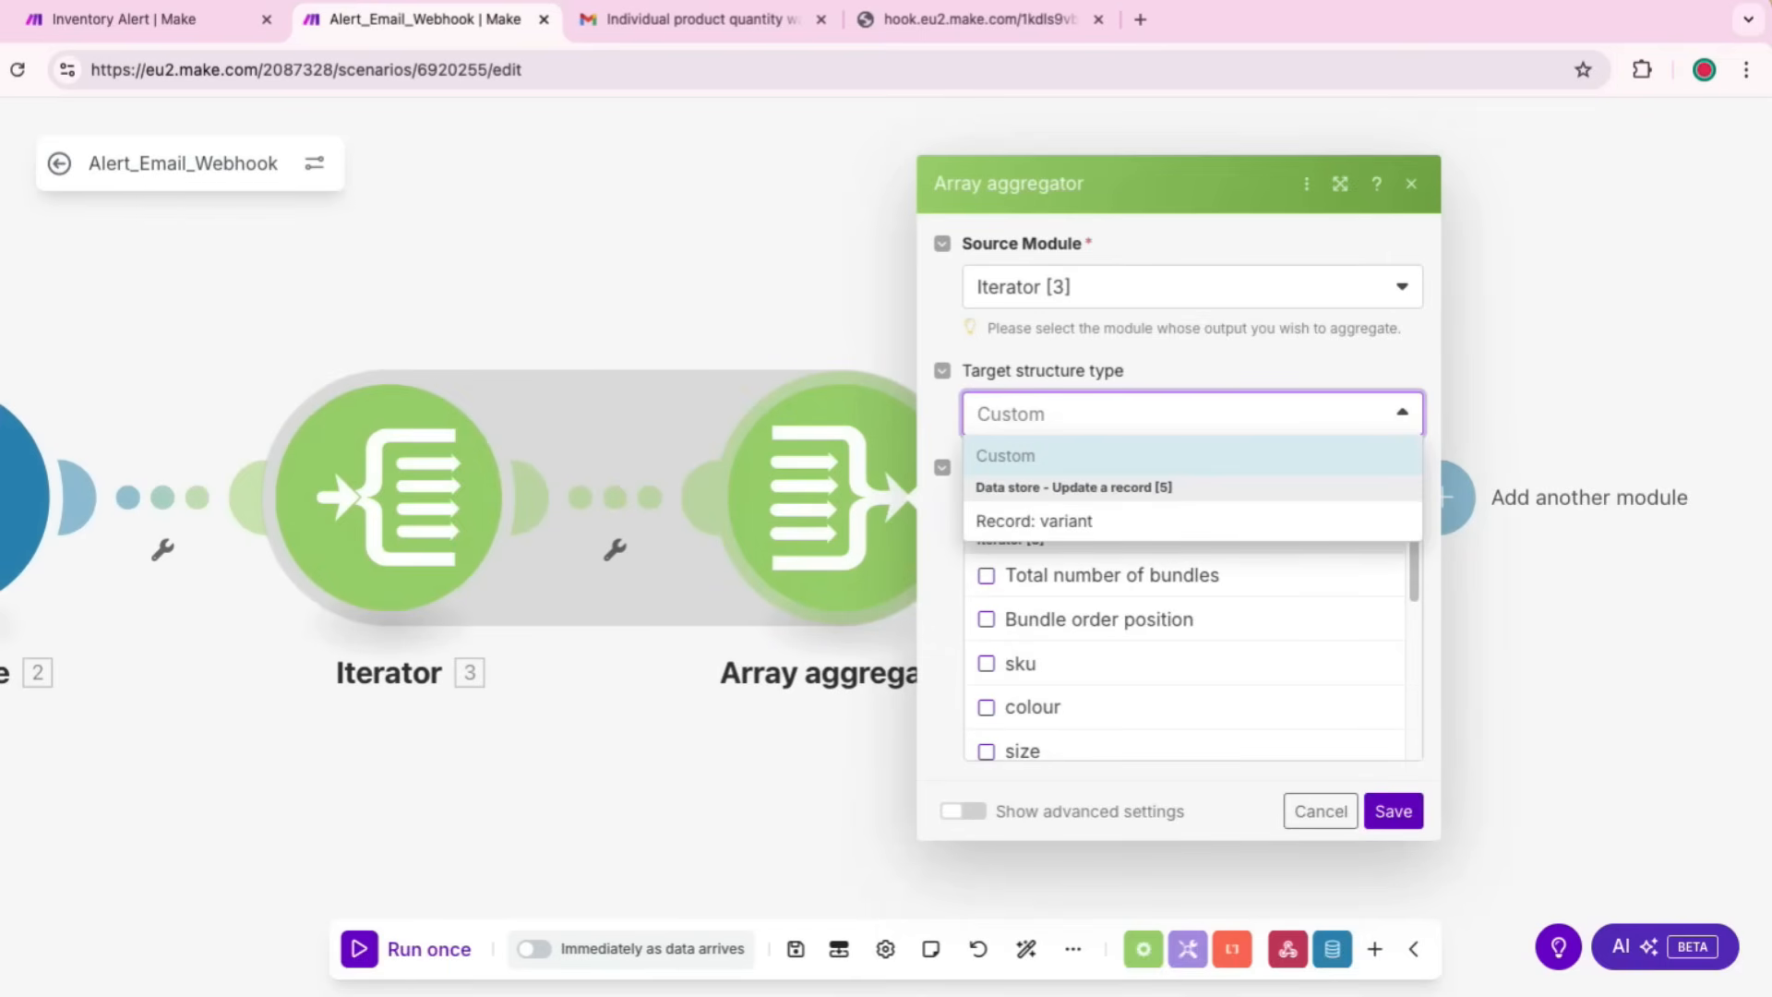
click(1107, 521)
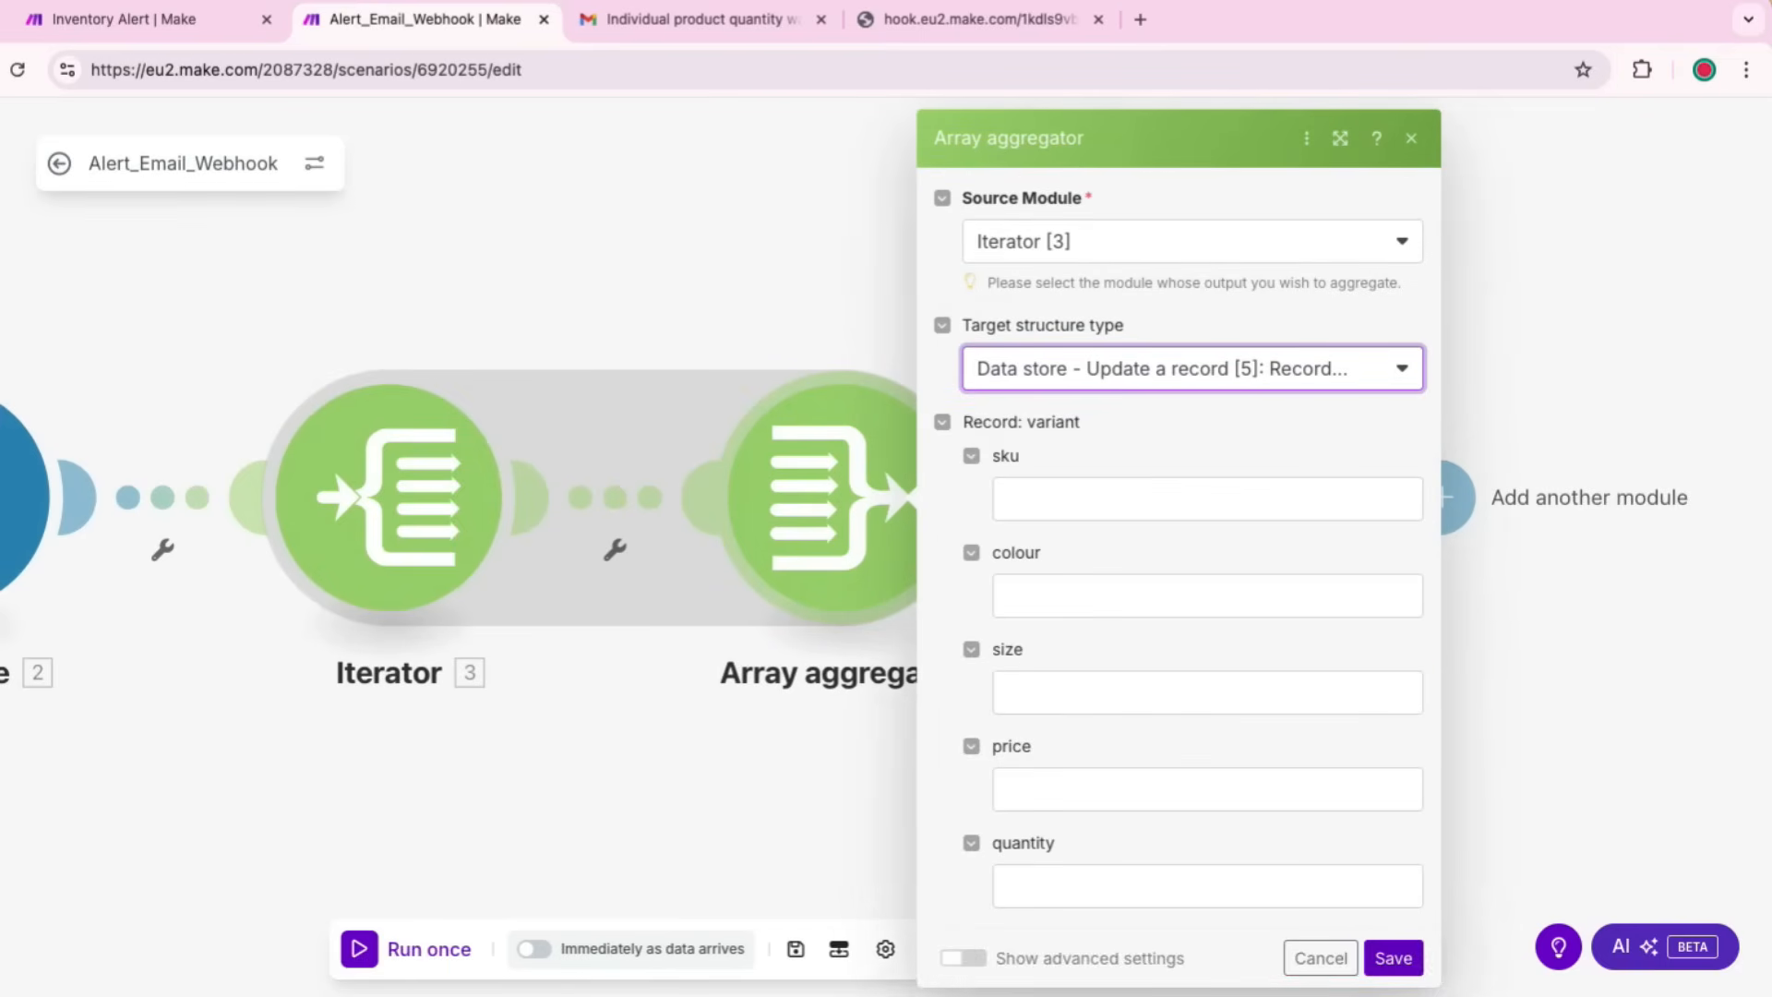
Step: Map the Iterator's sku, colour, size, price and quantity to the matching variant fields and save the Array aggregator
click(1207, 499)
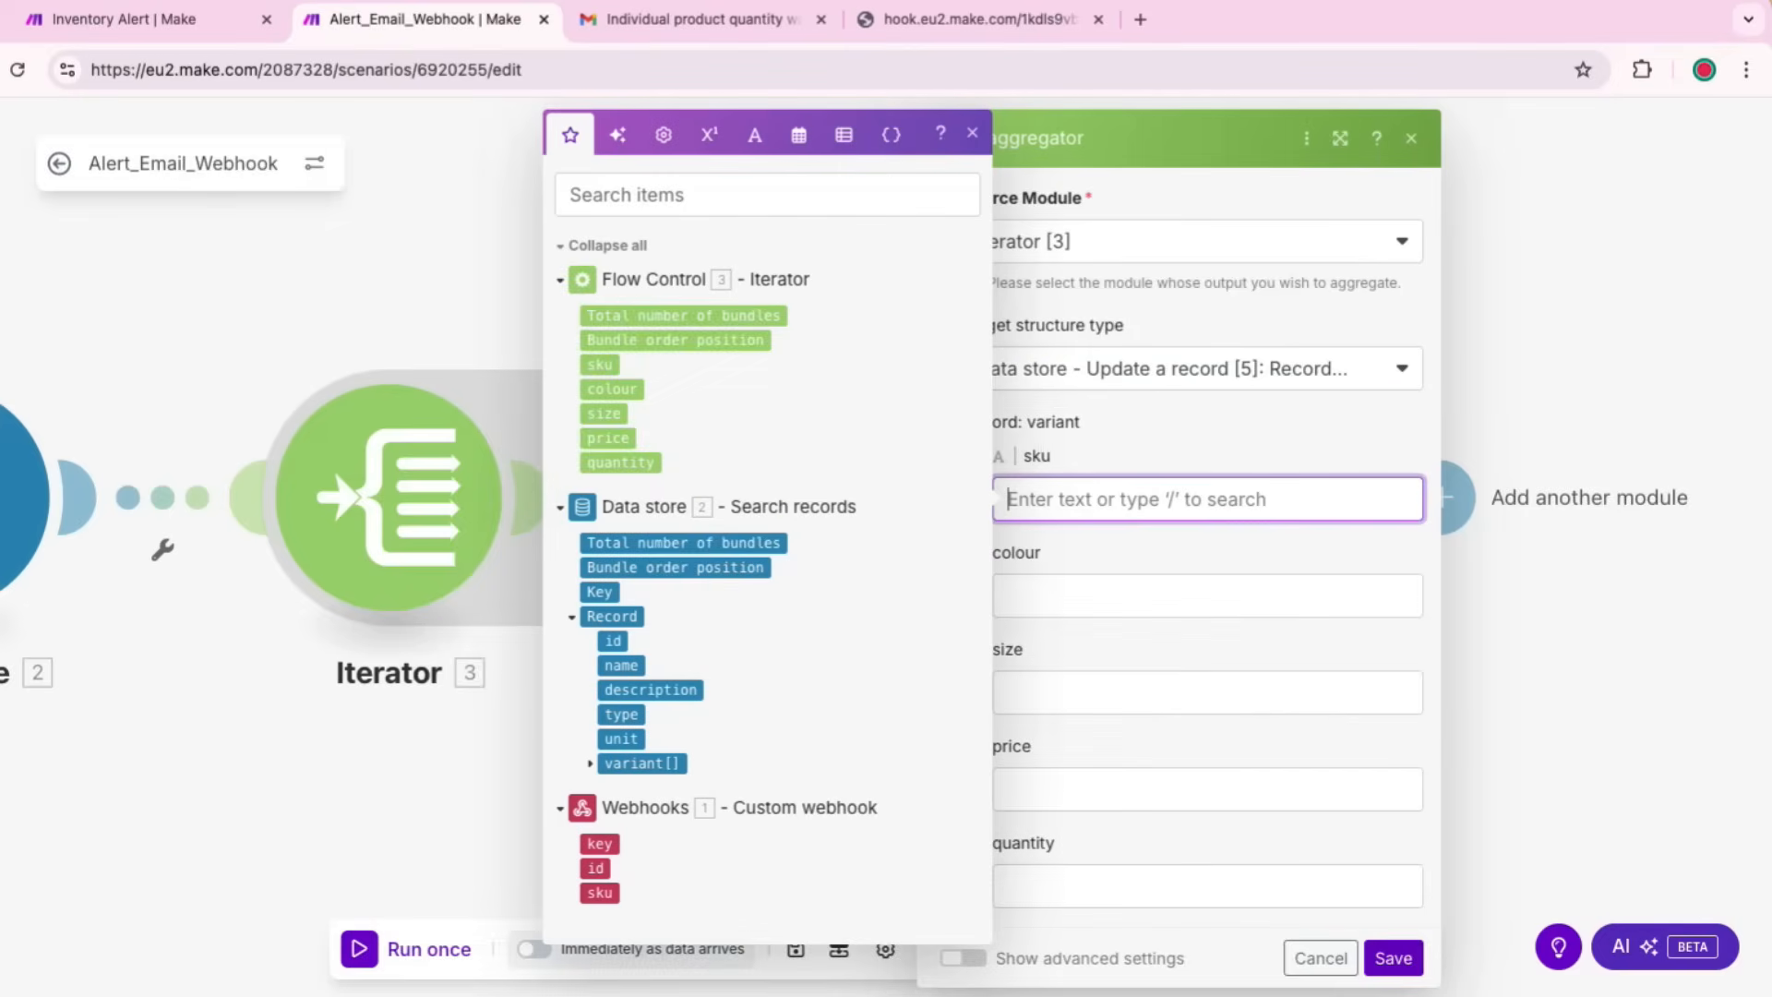
click(599, 365)
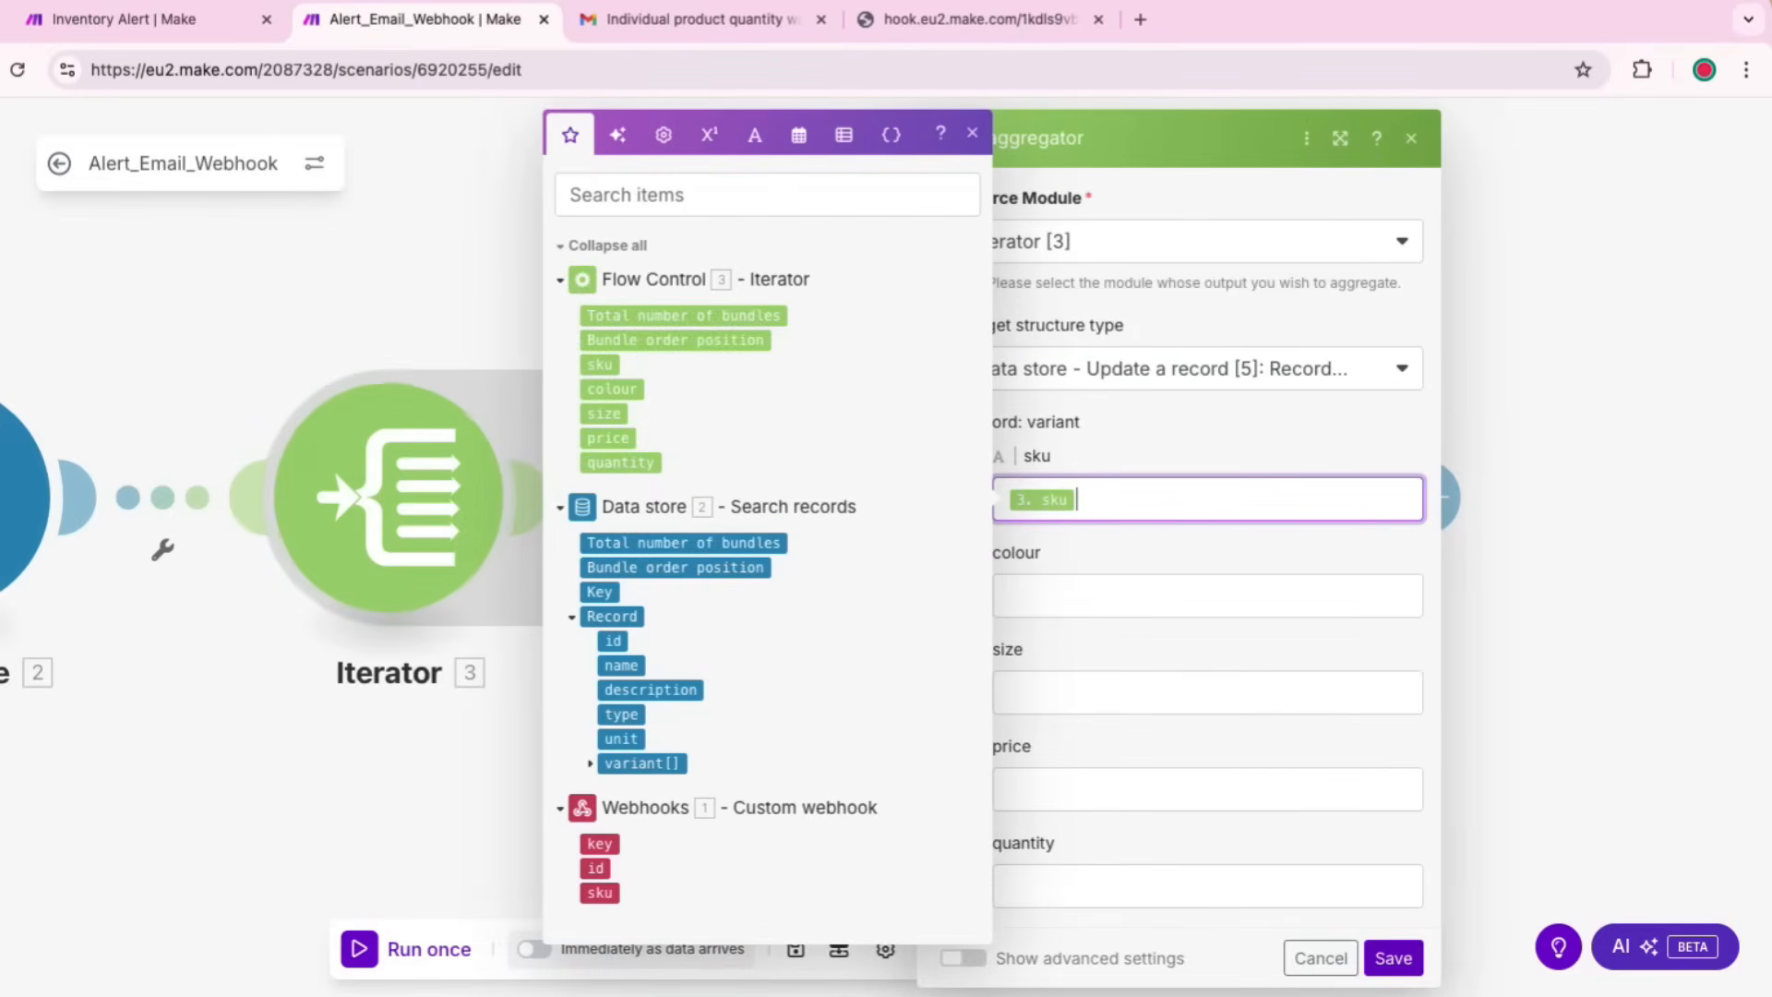
click(1207, 597)
click(612, 451)
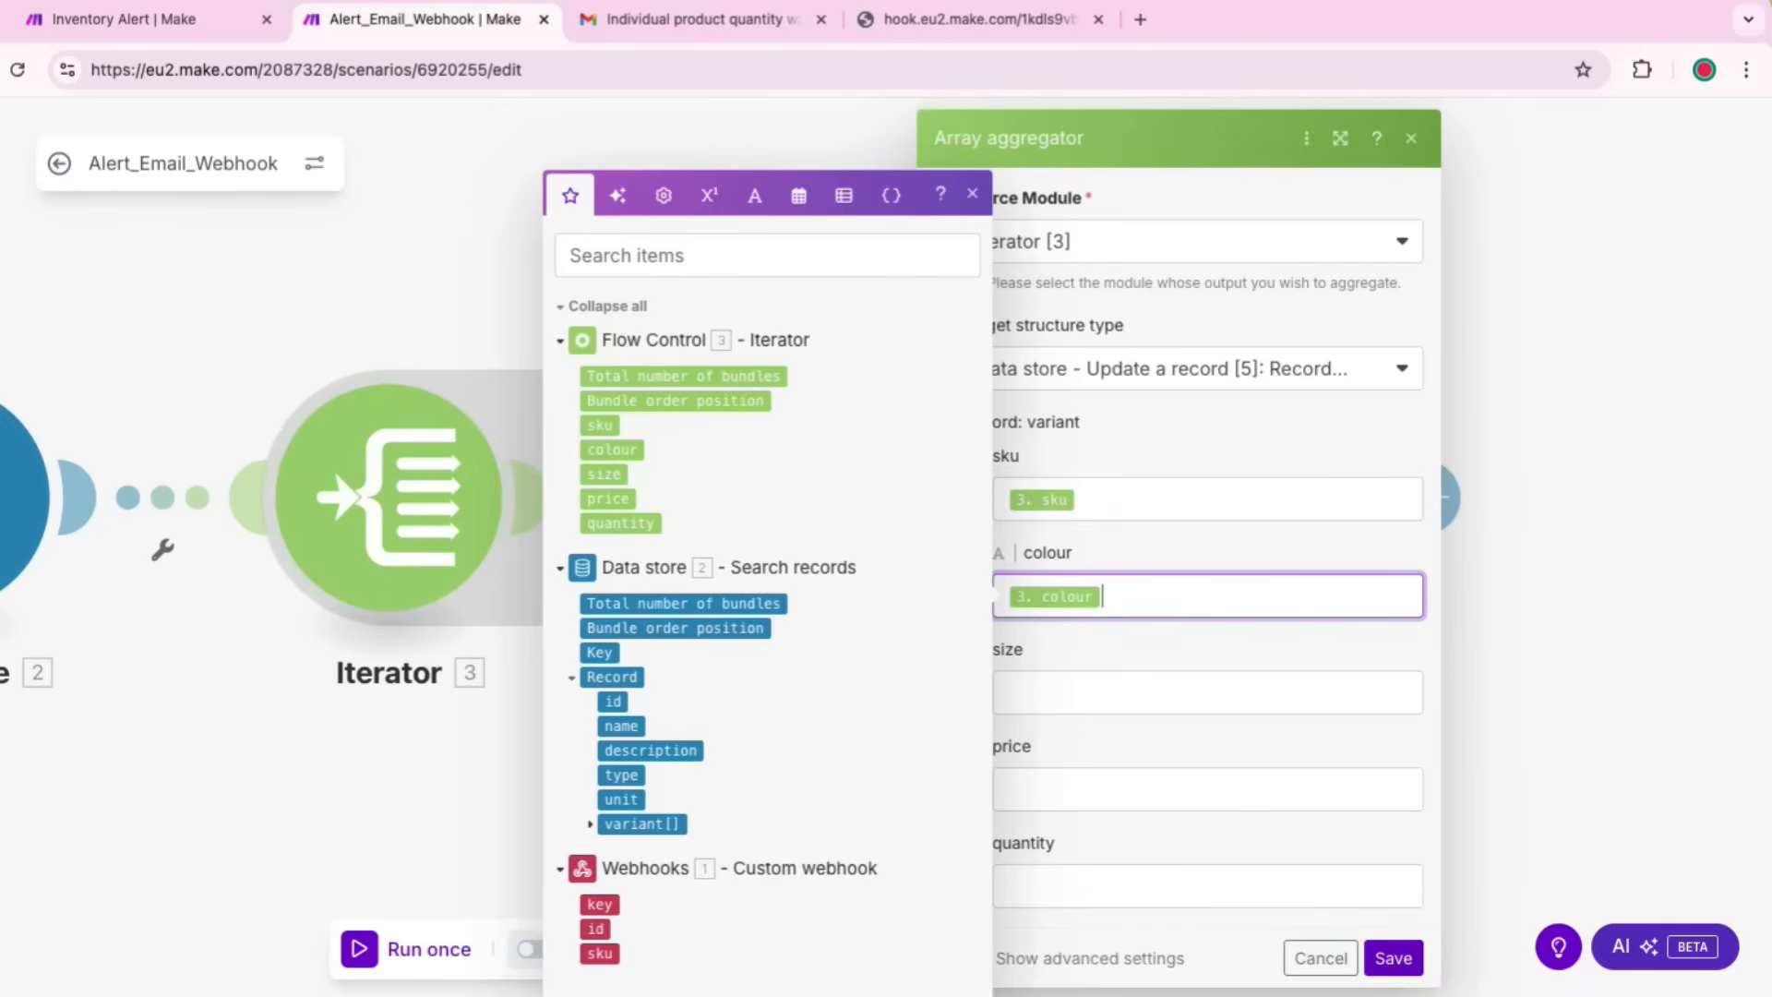
click(1207, 692)
click(605, 474)
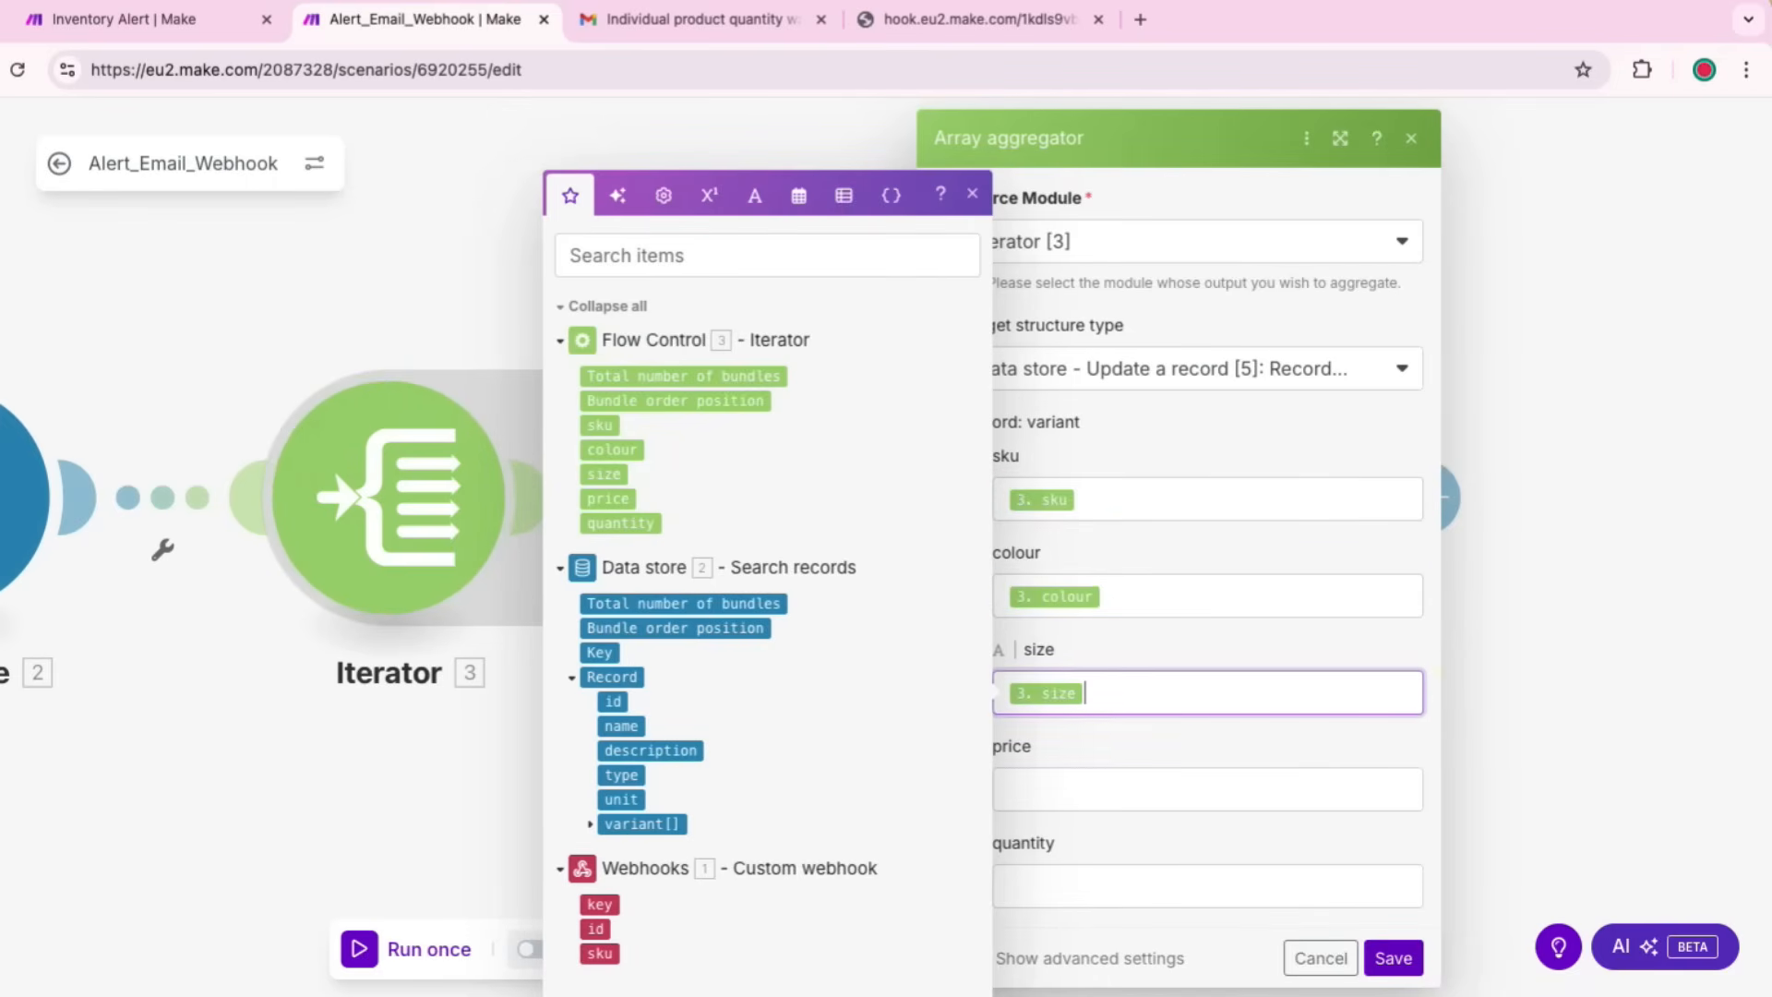
click(1207, 790)
click(608, 498)
click(1207, 887)
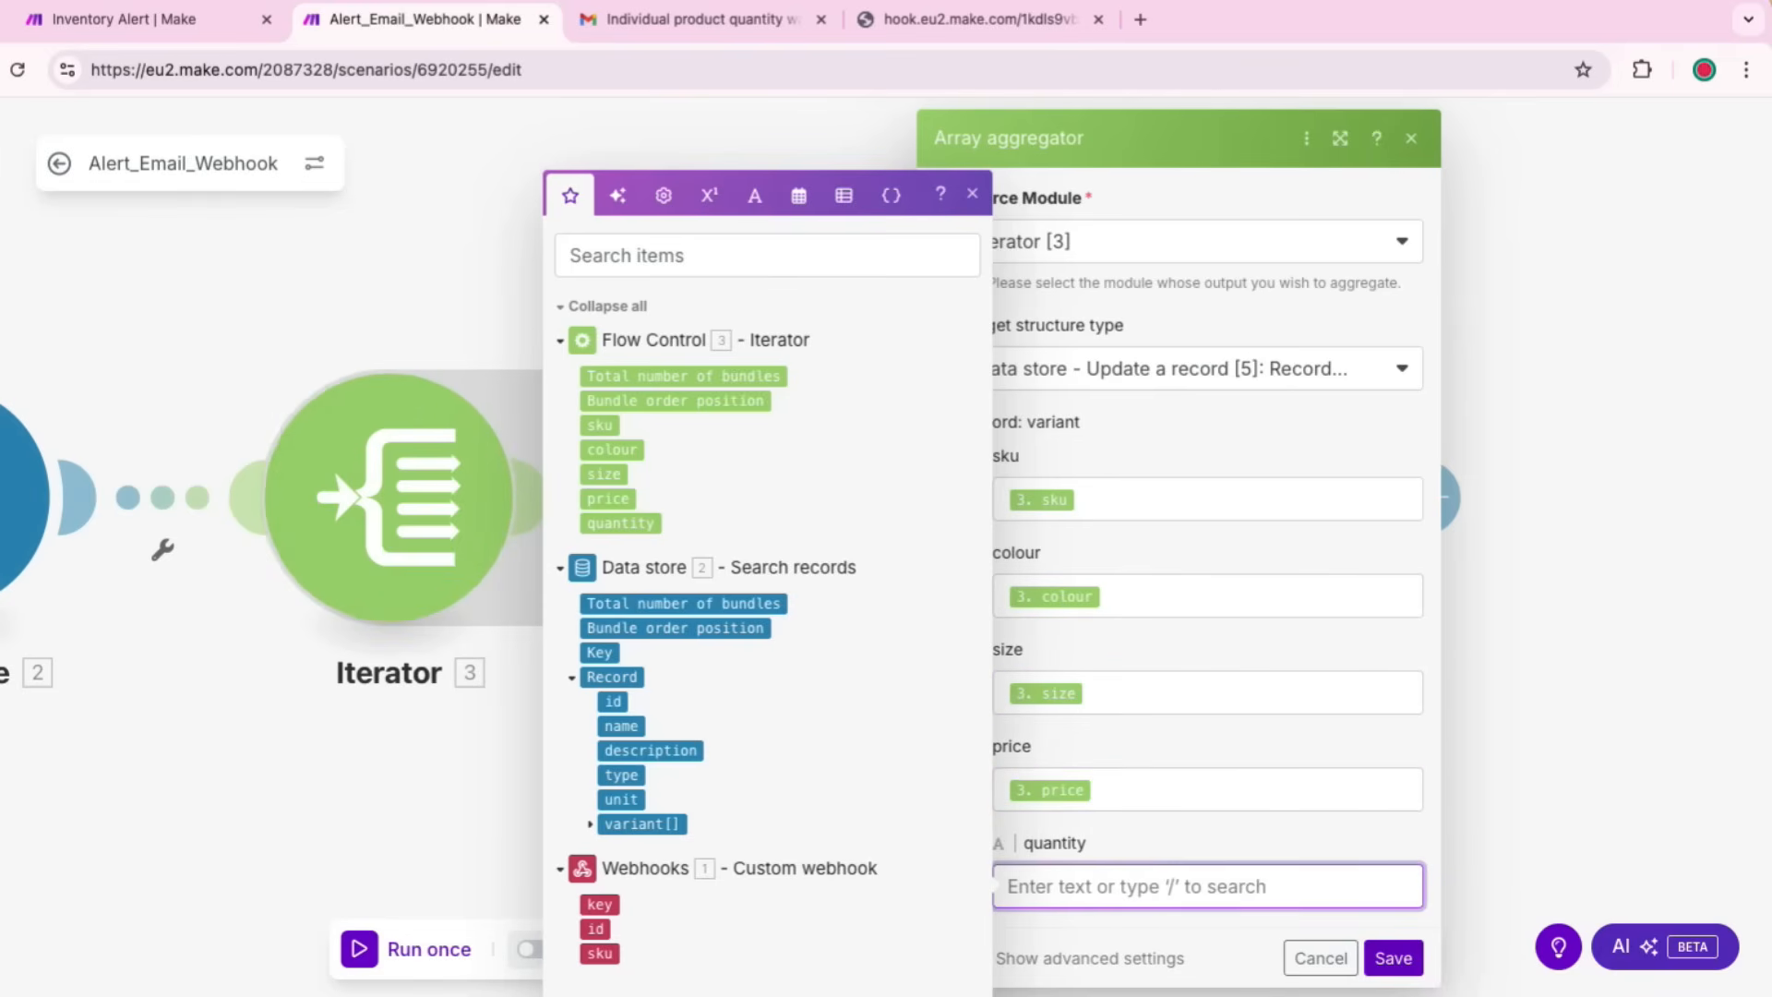
click(620, 524)
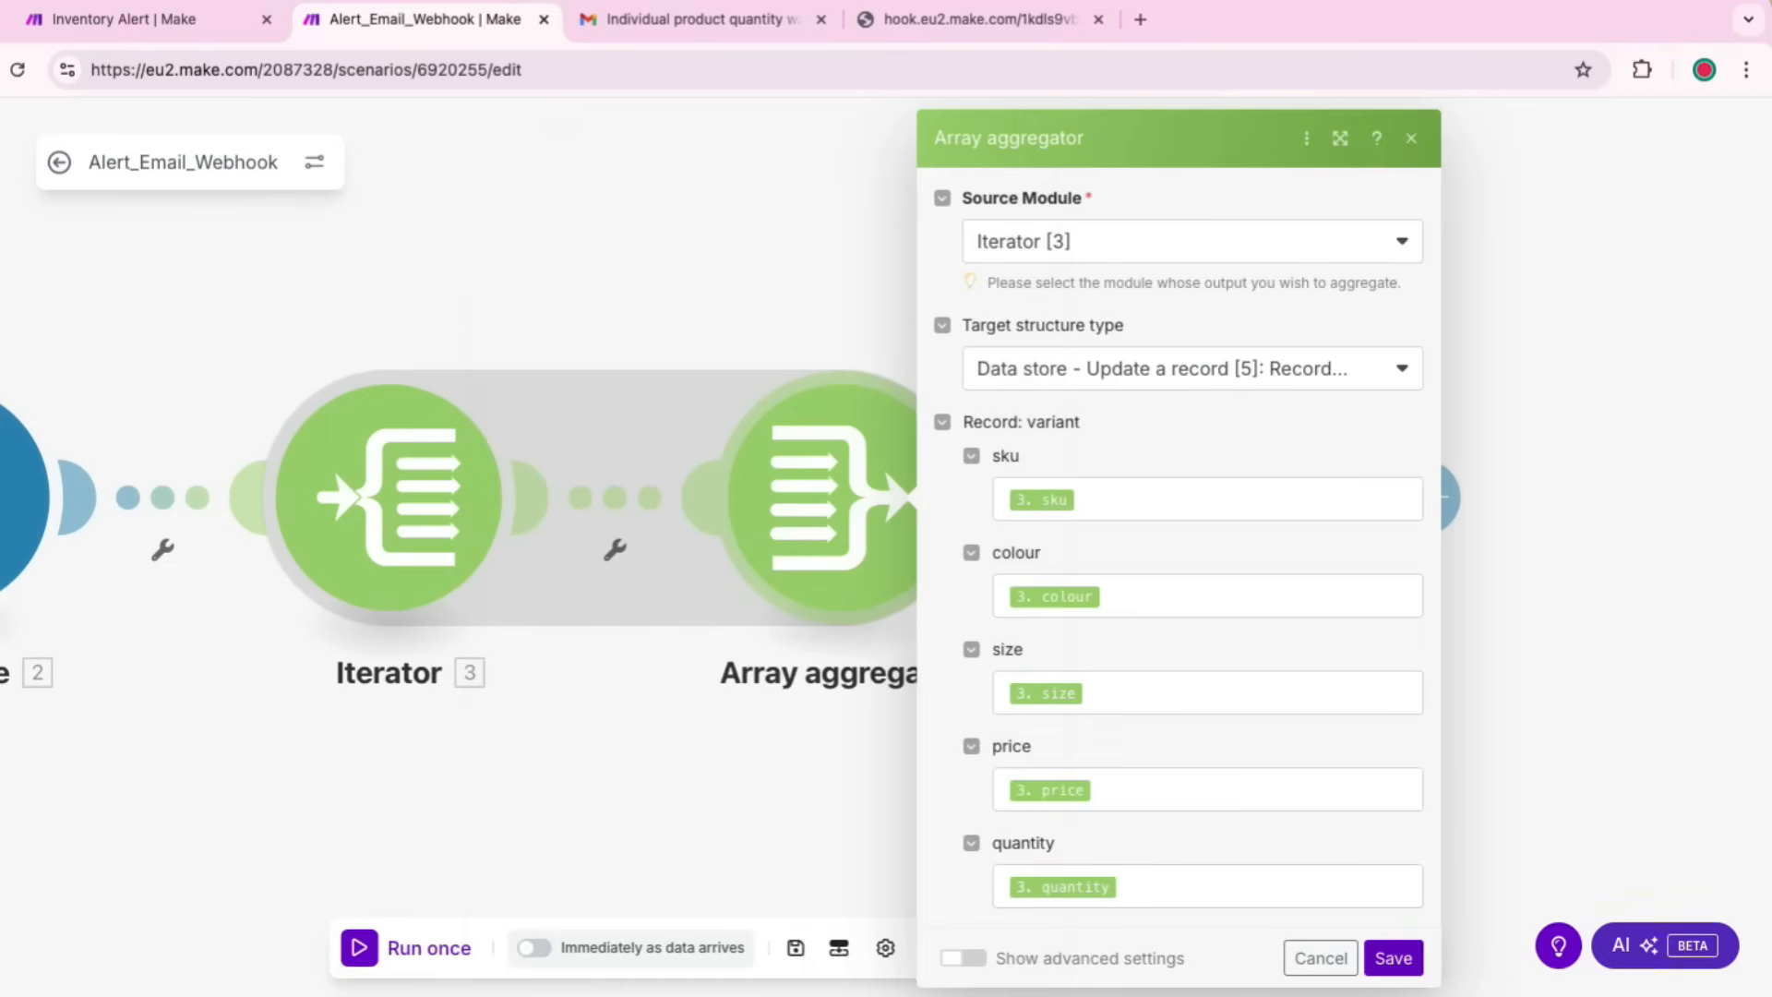
click(1393, 957)
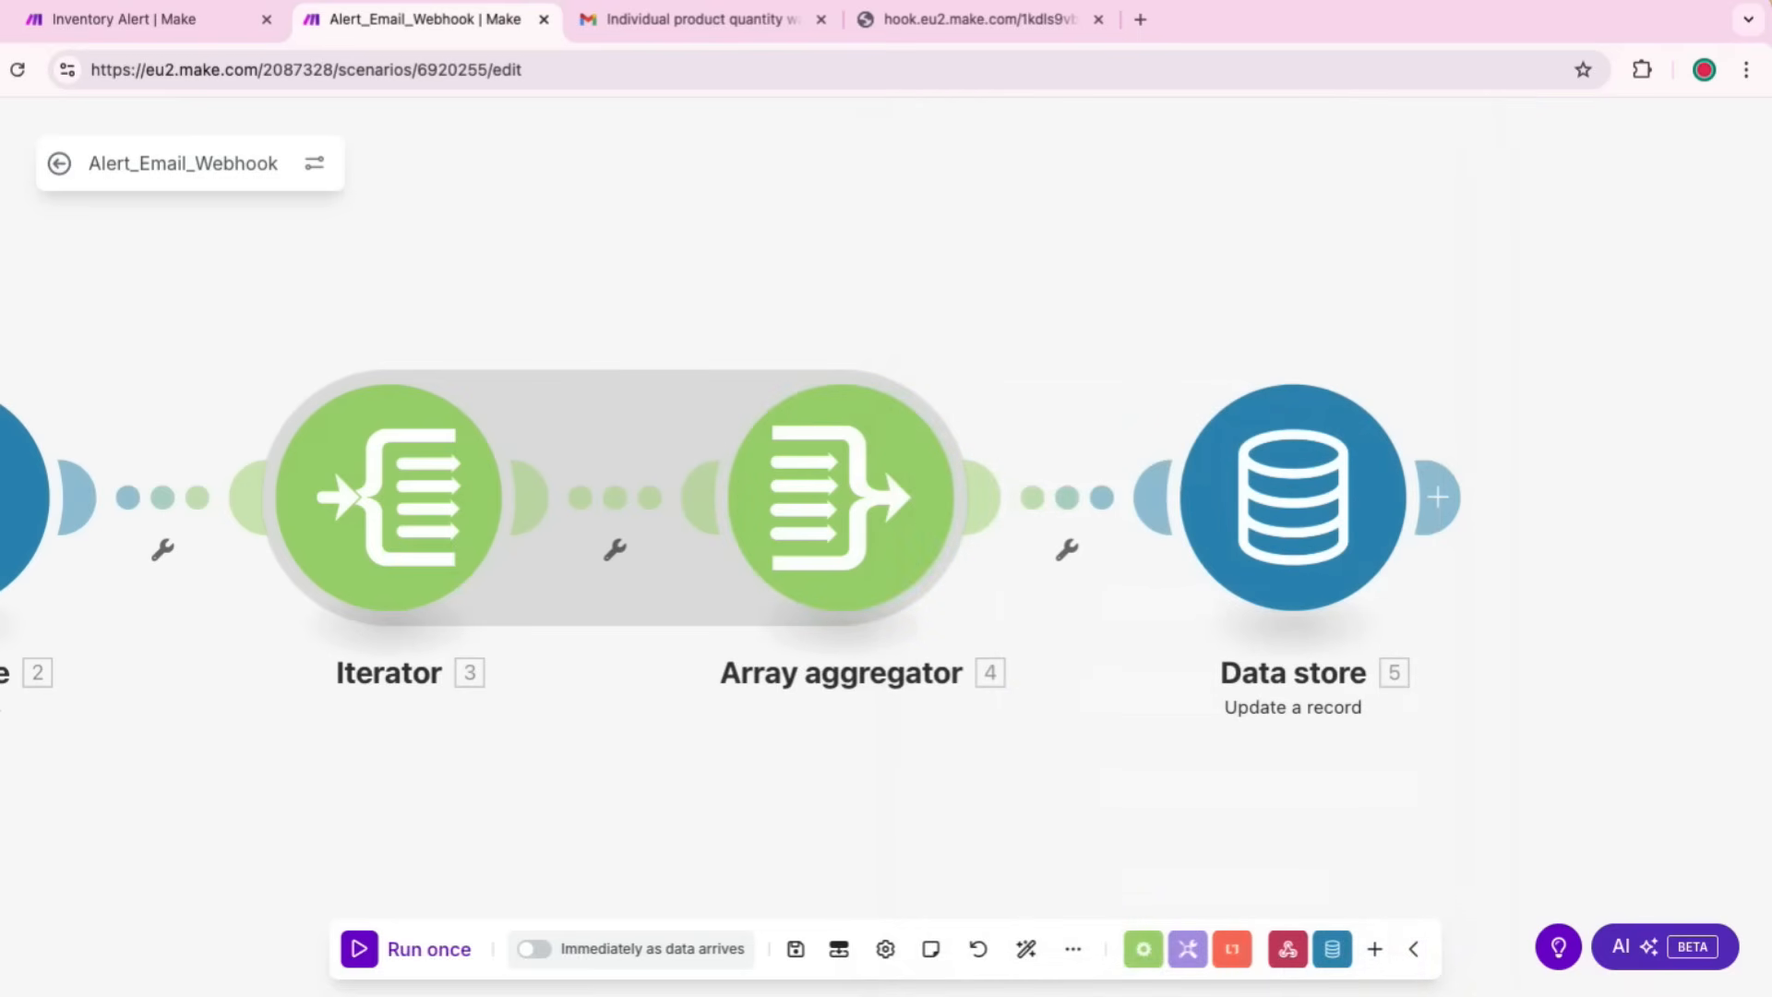
Step: Replace the Array aggregator's quantity mapping with the start of an if formula comparing the Iterator's sku = the webhook's sku
scroll(886, 498, left, 3)
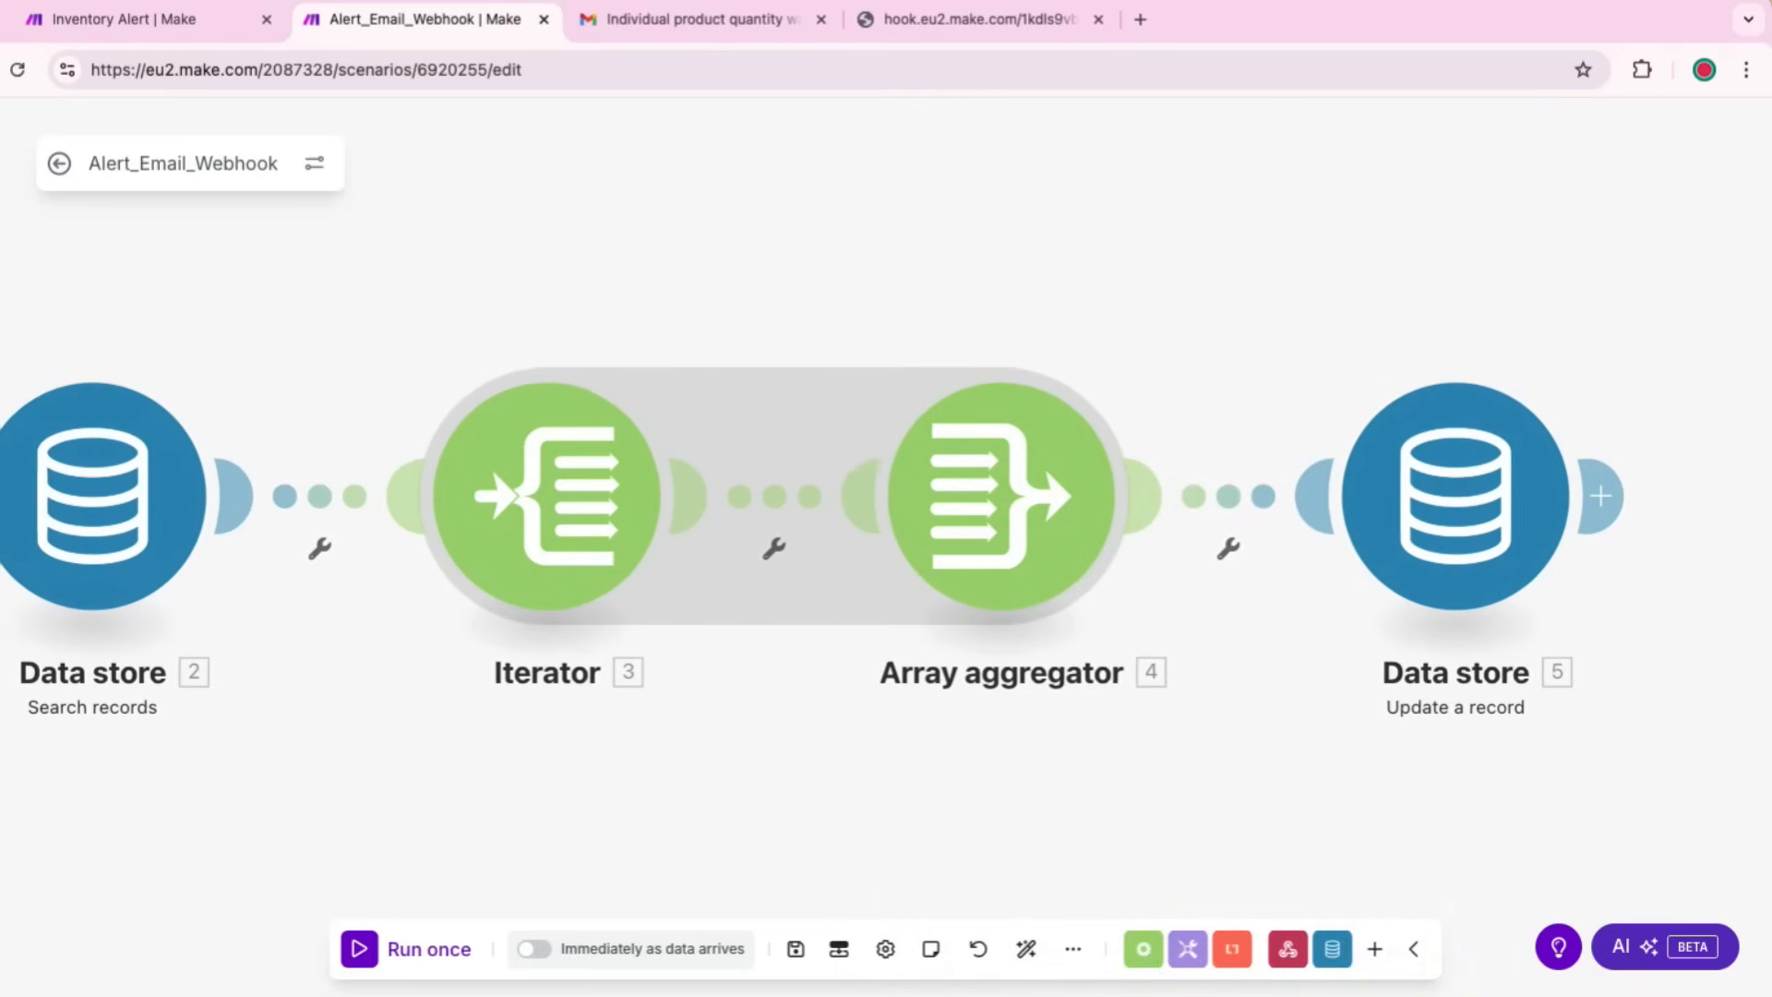
click(870, 498)
click(1273, 884)
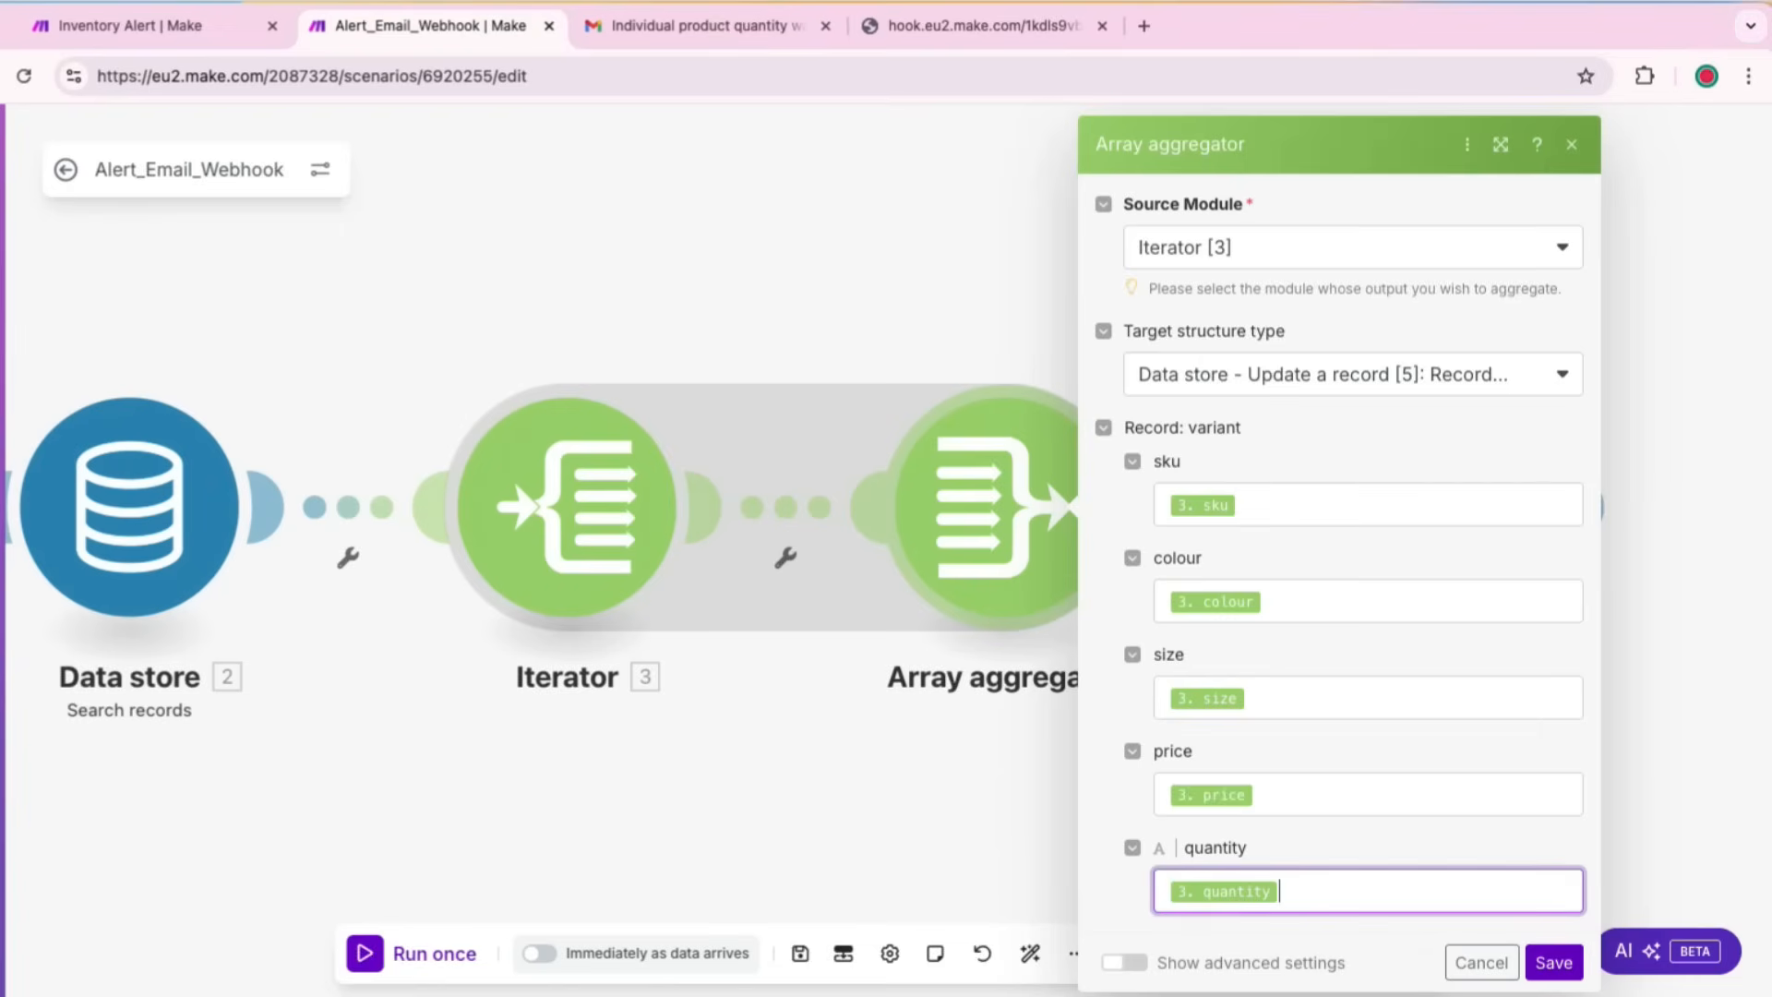
key(BackSpace)
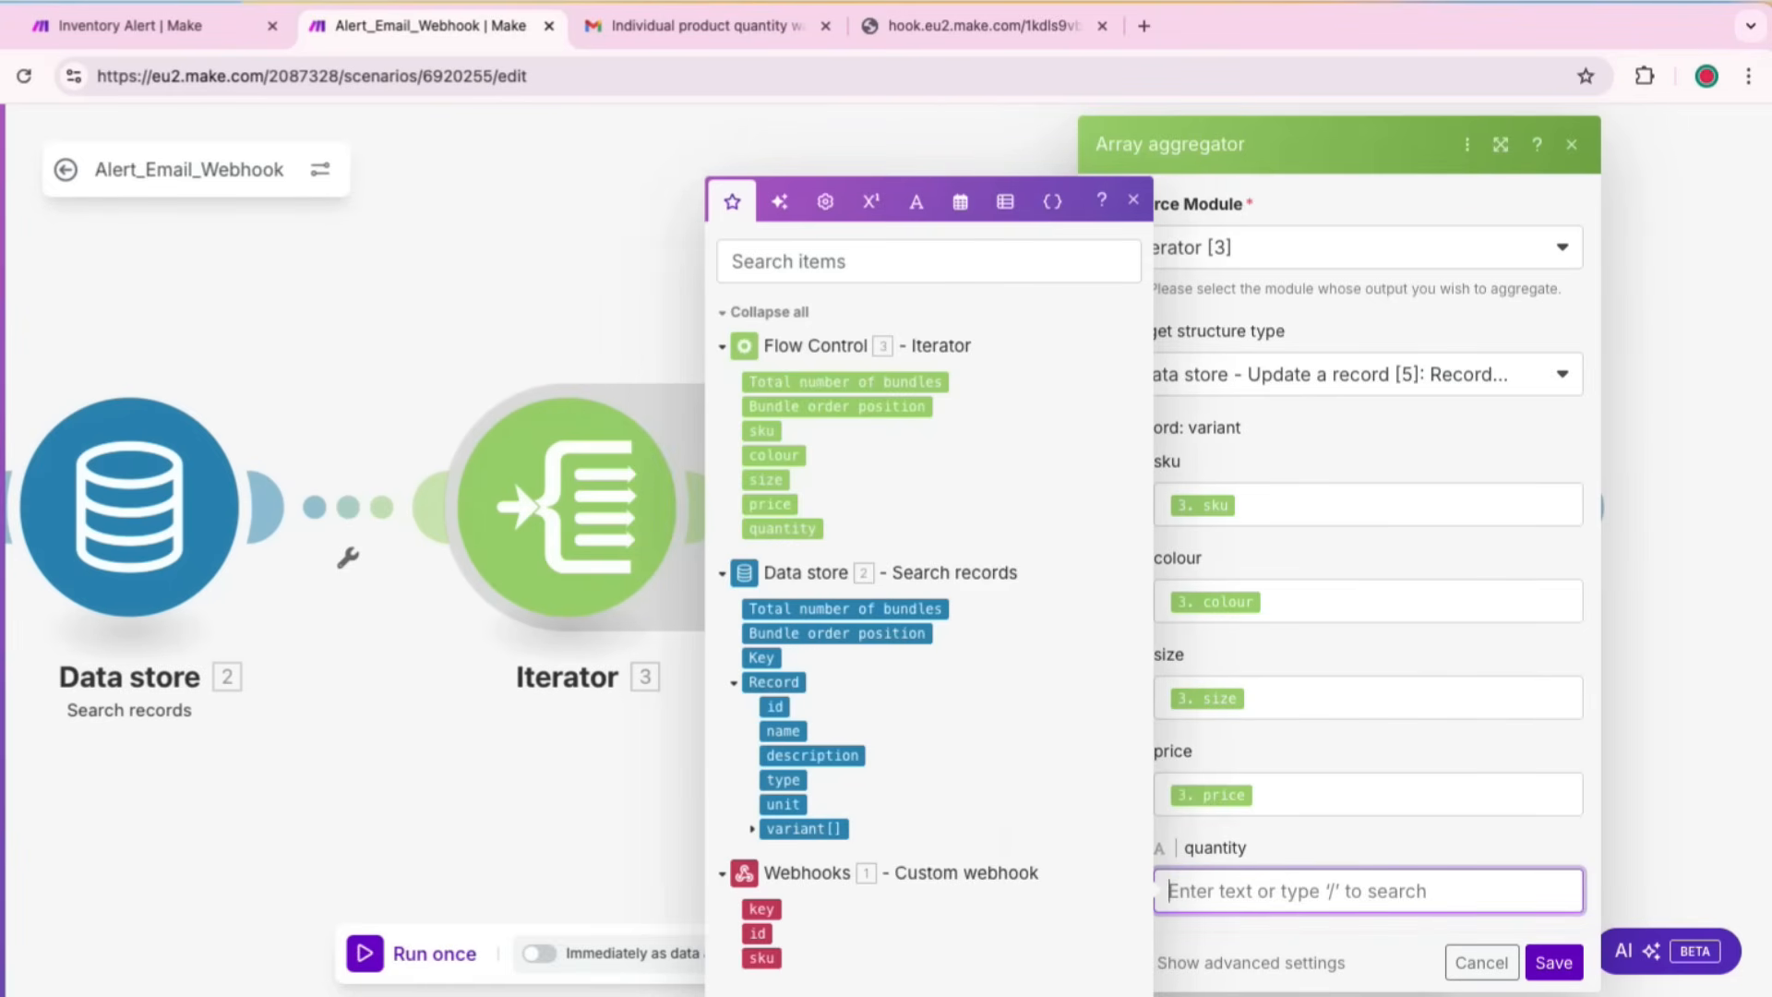
text(if( )
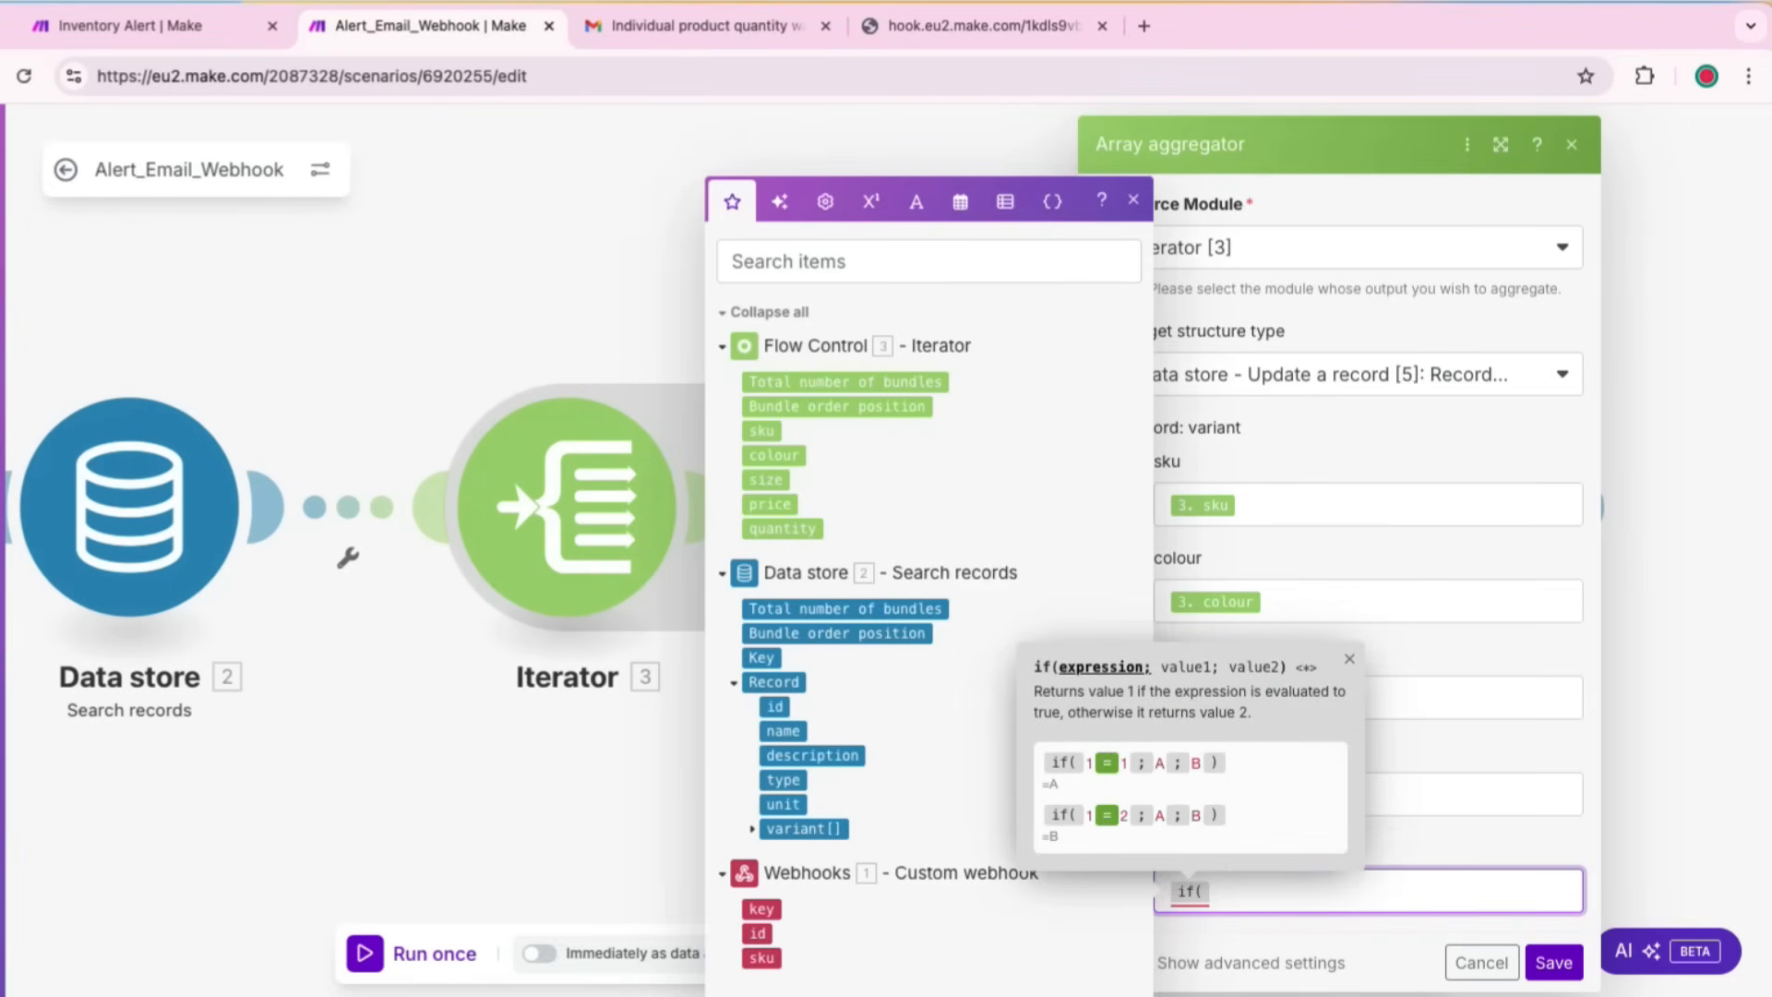
text(sk)
key(BackSpace)
key(BackSpace)
click(761, 430)
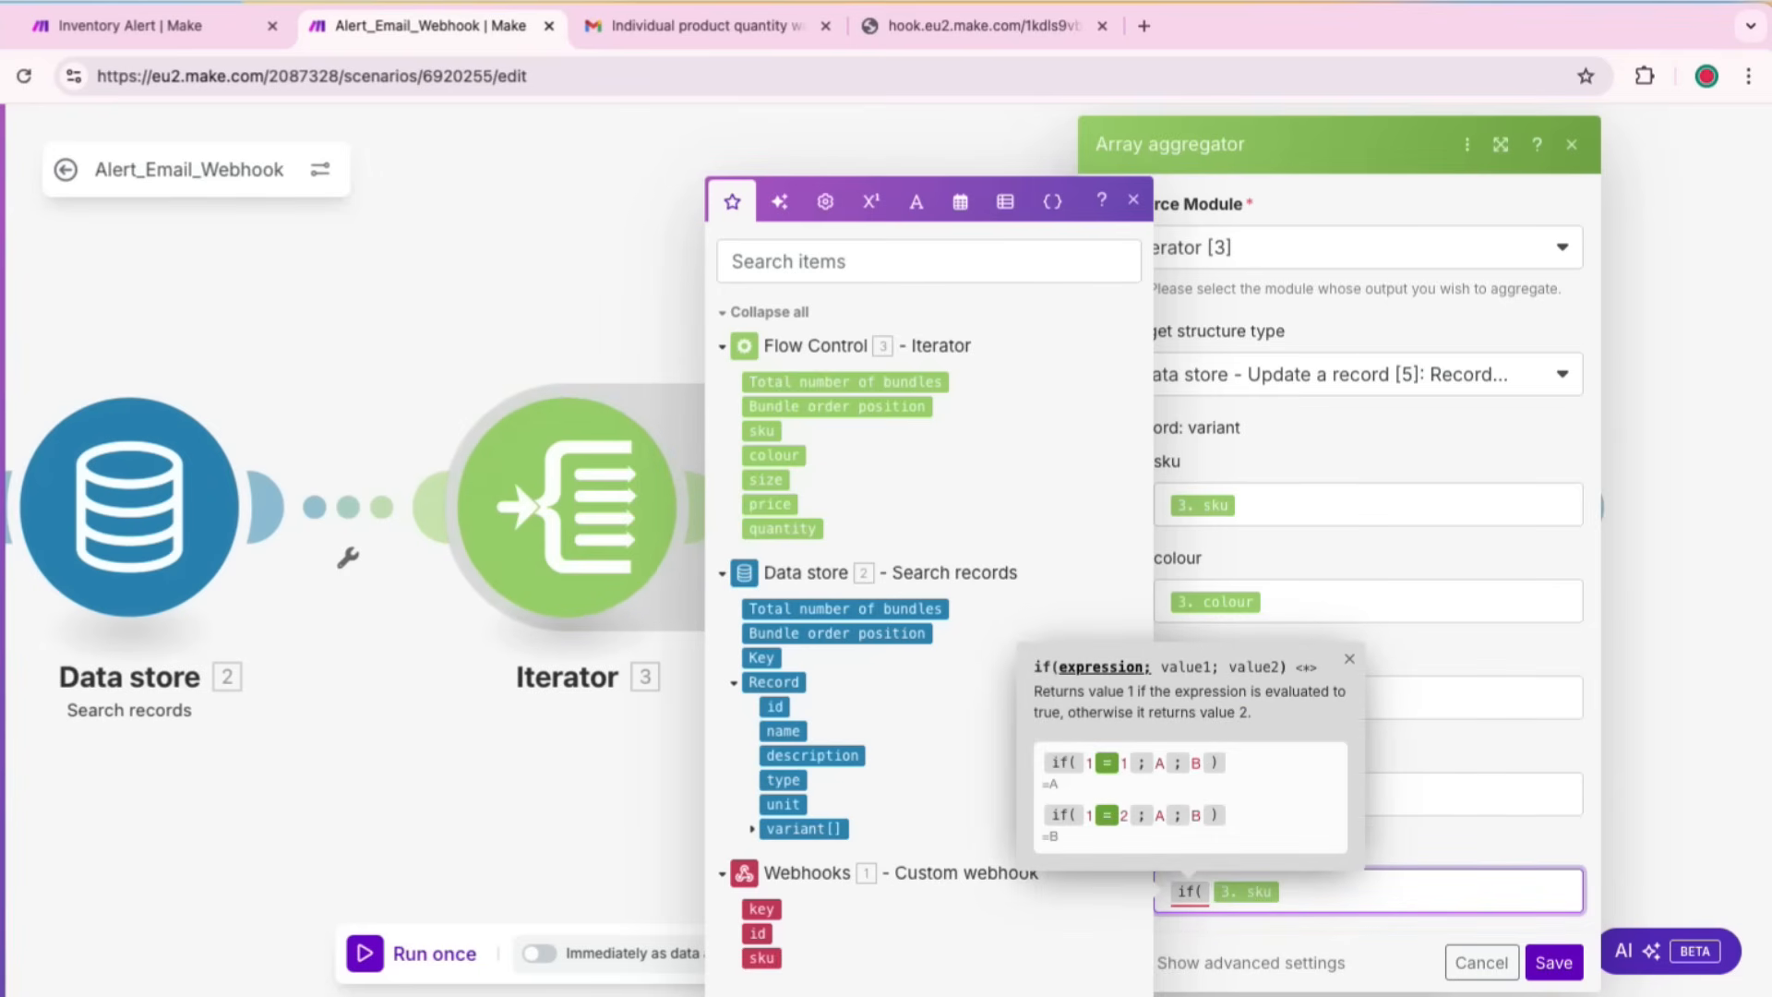
text(=)
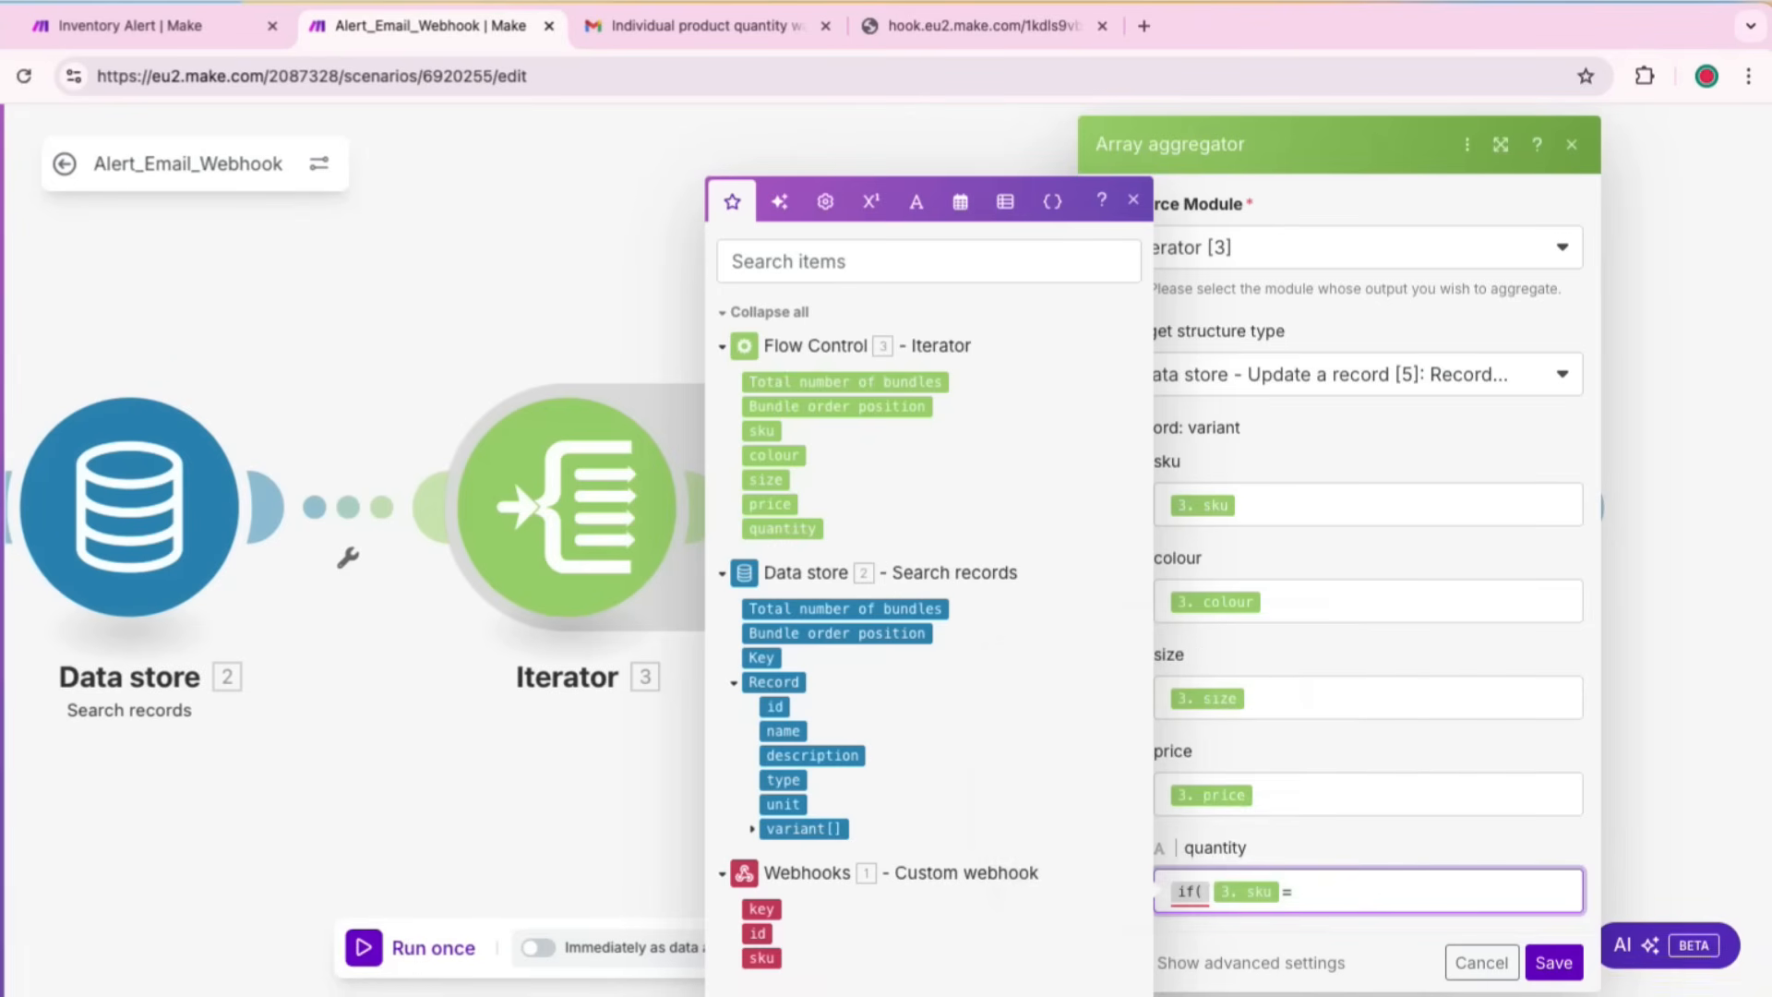
click(761, 957)
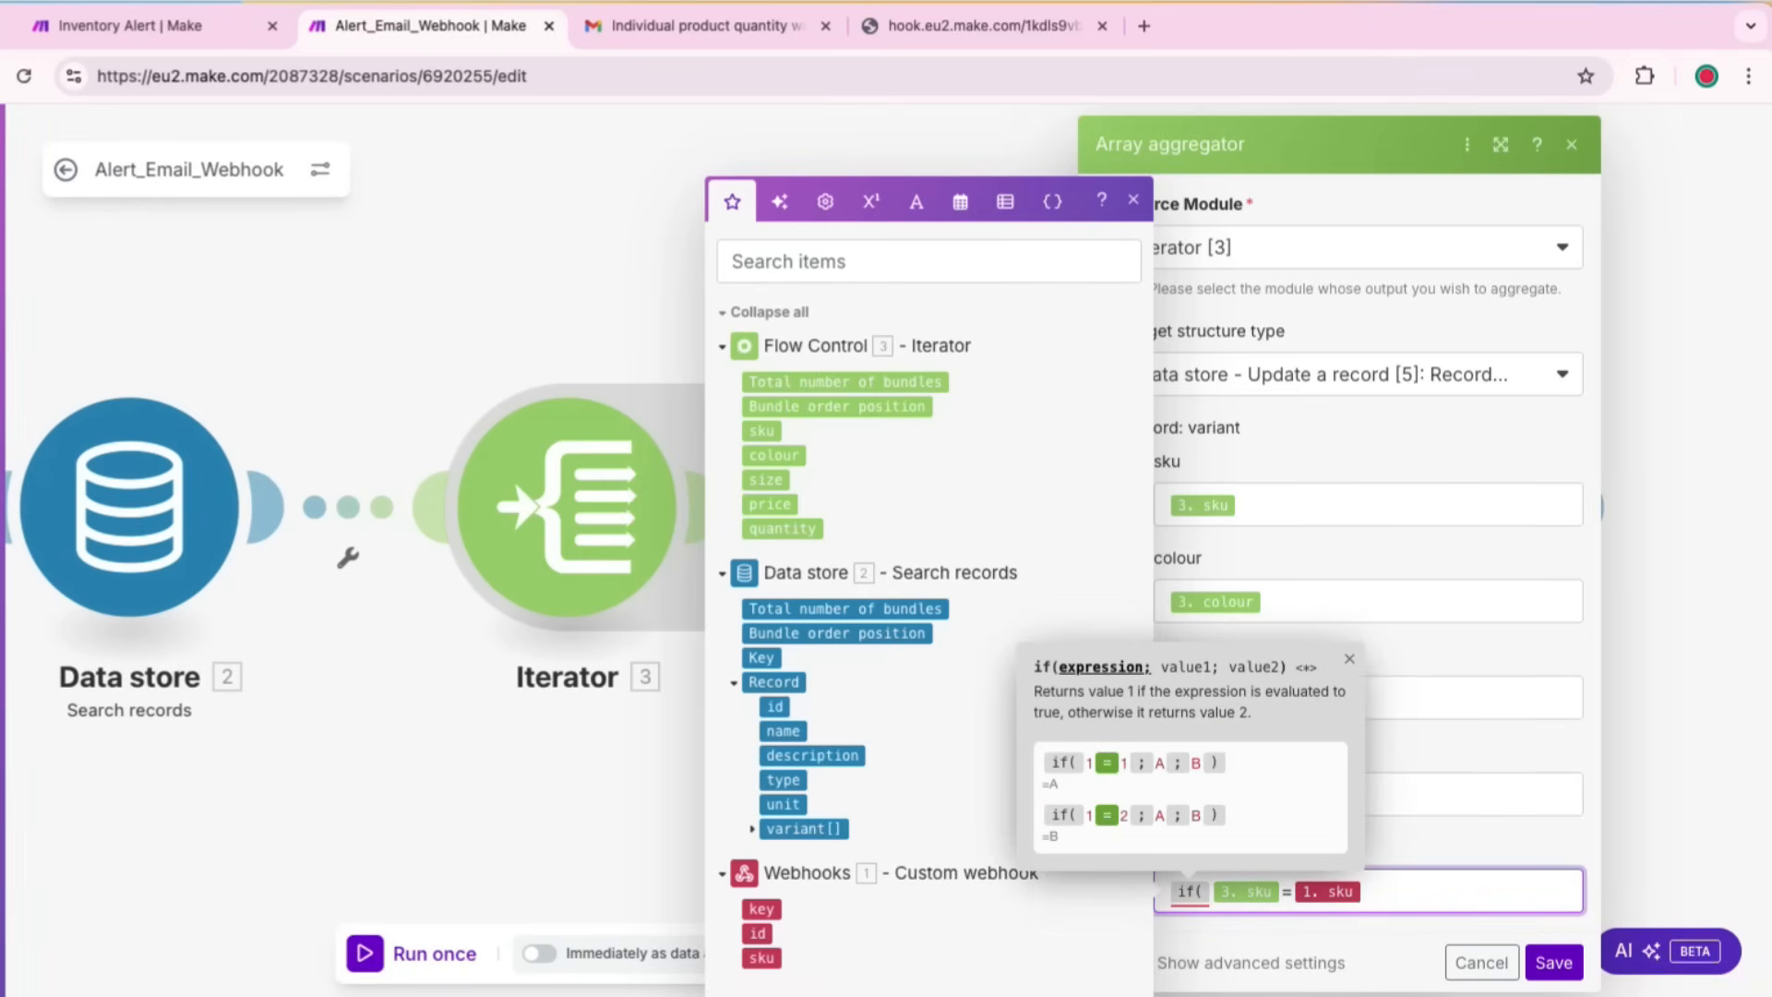
key(Escape)
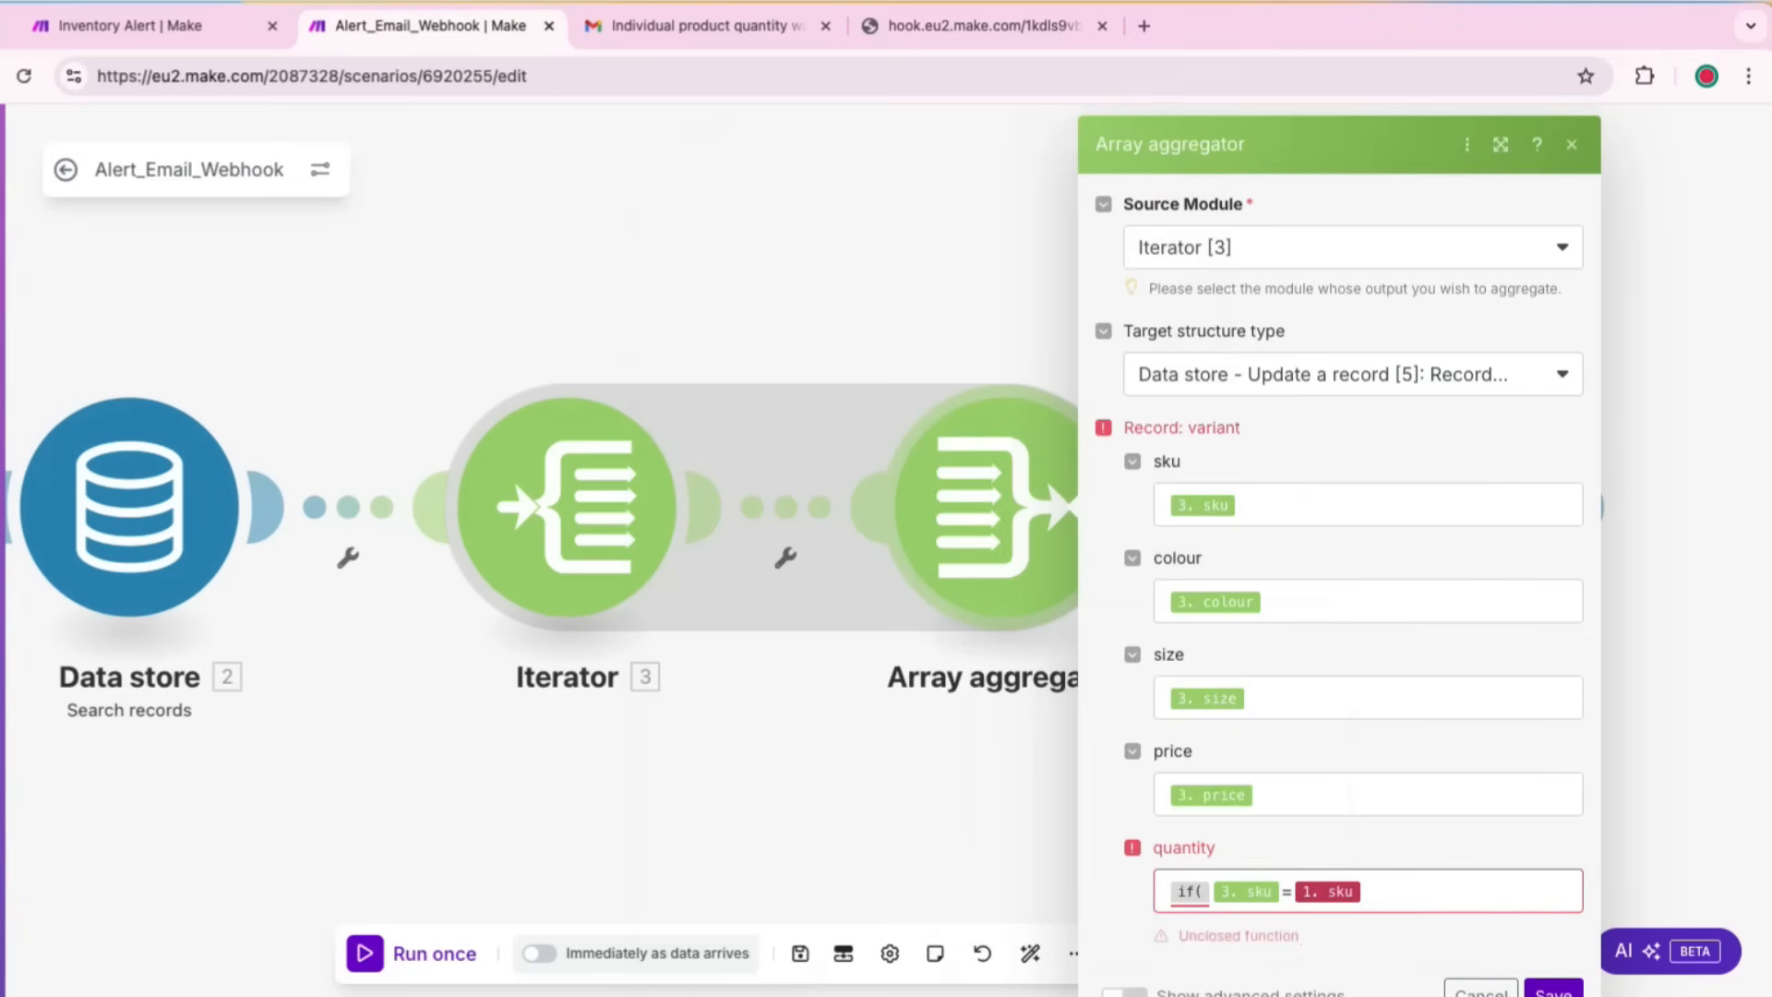
Step: Add a nested if as the quantity formula's true value, testing whether the Iterator's quantity is <=5
click(1439, 891)
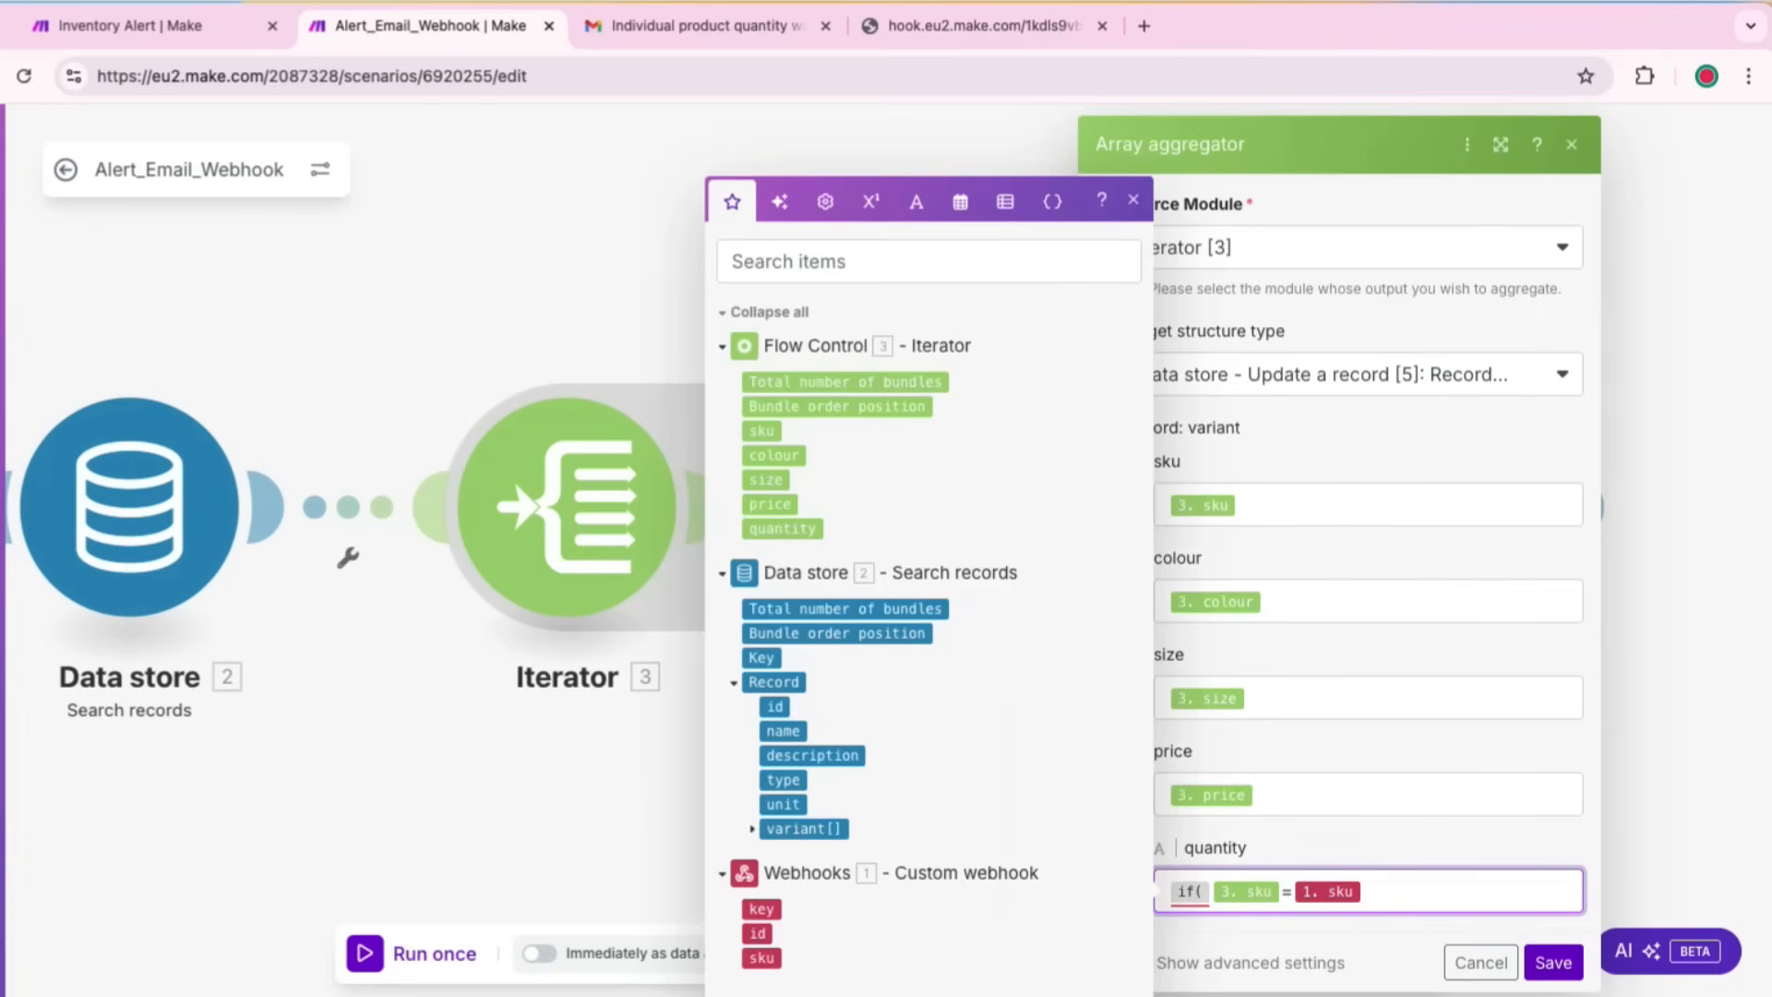
text(; if()
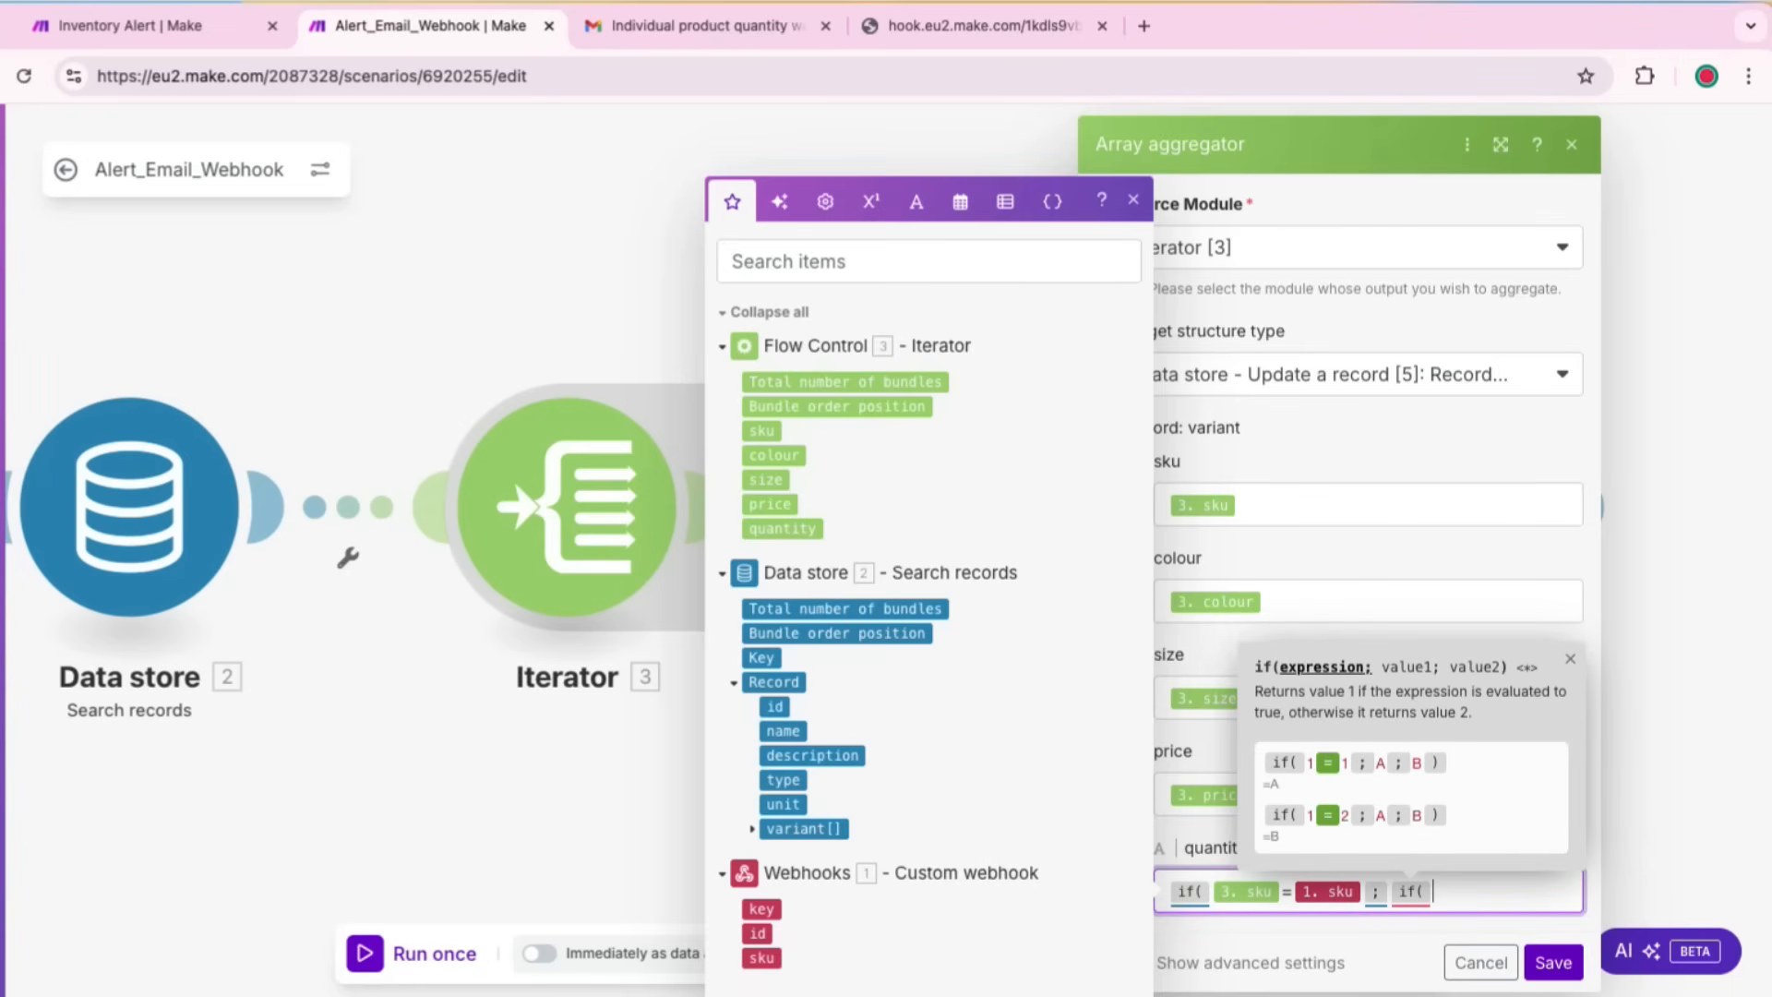
click(782, 529)
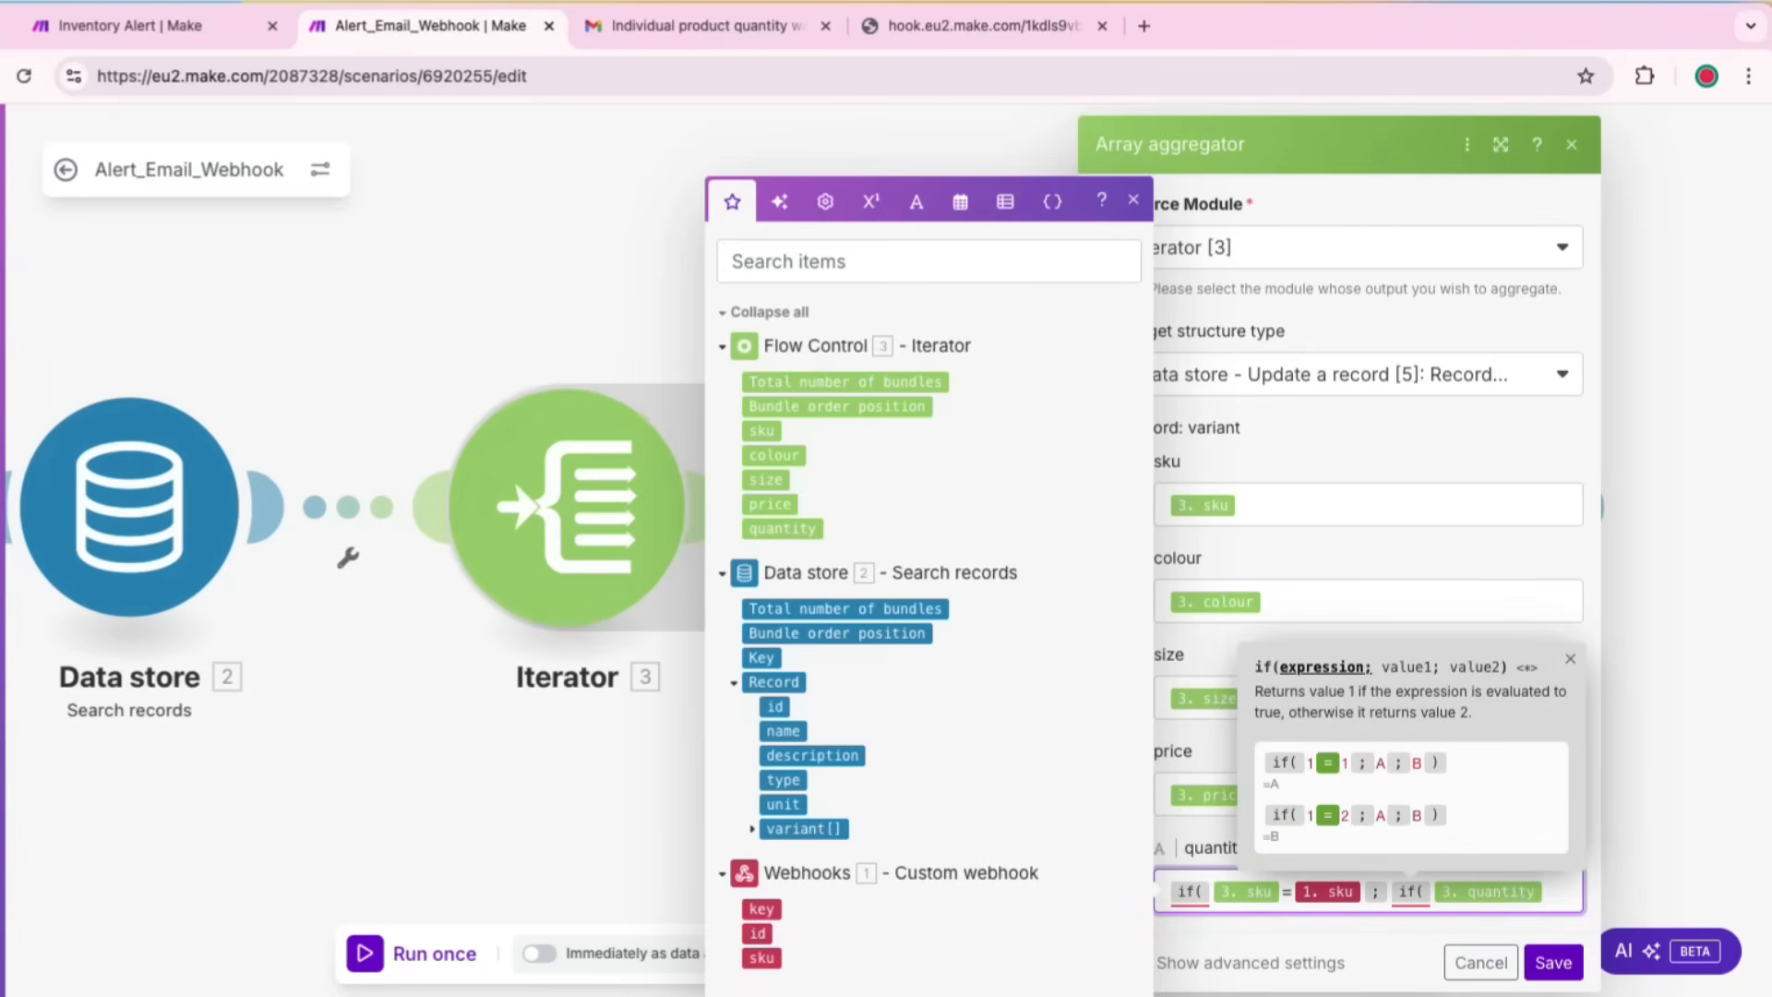
text(<=)
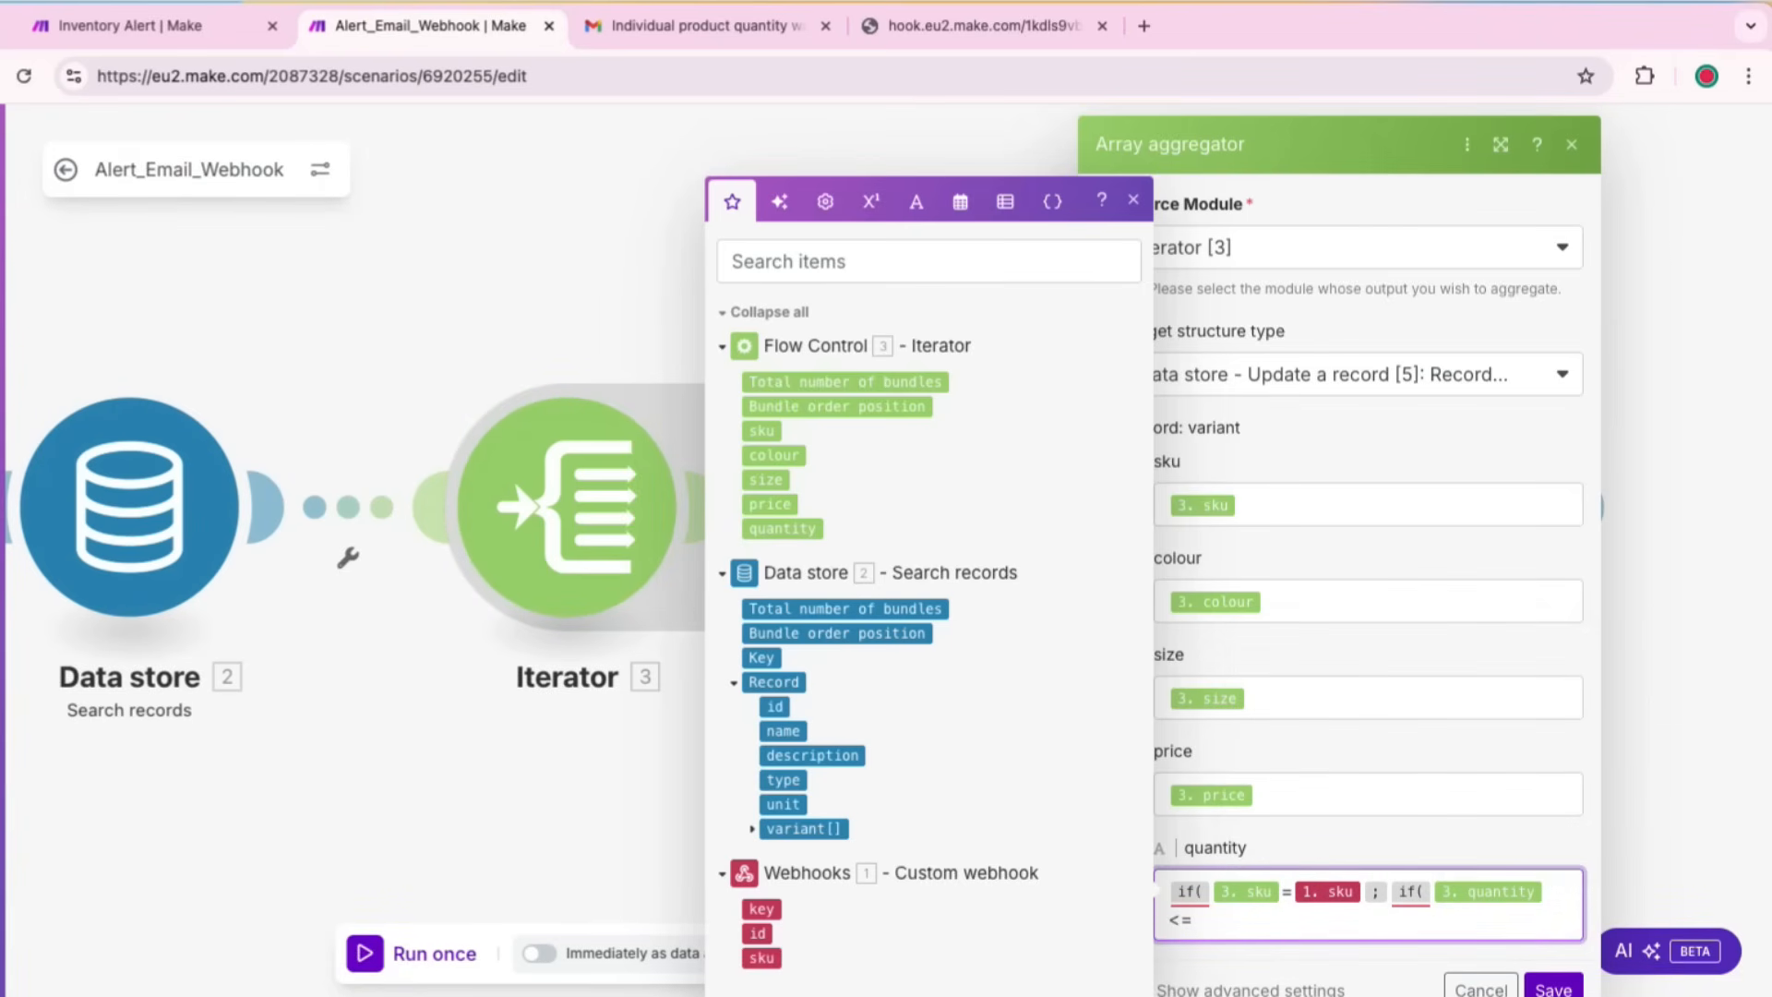
text(5 )
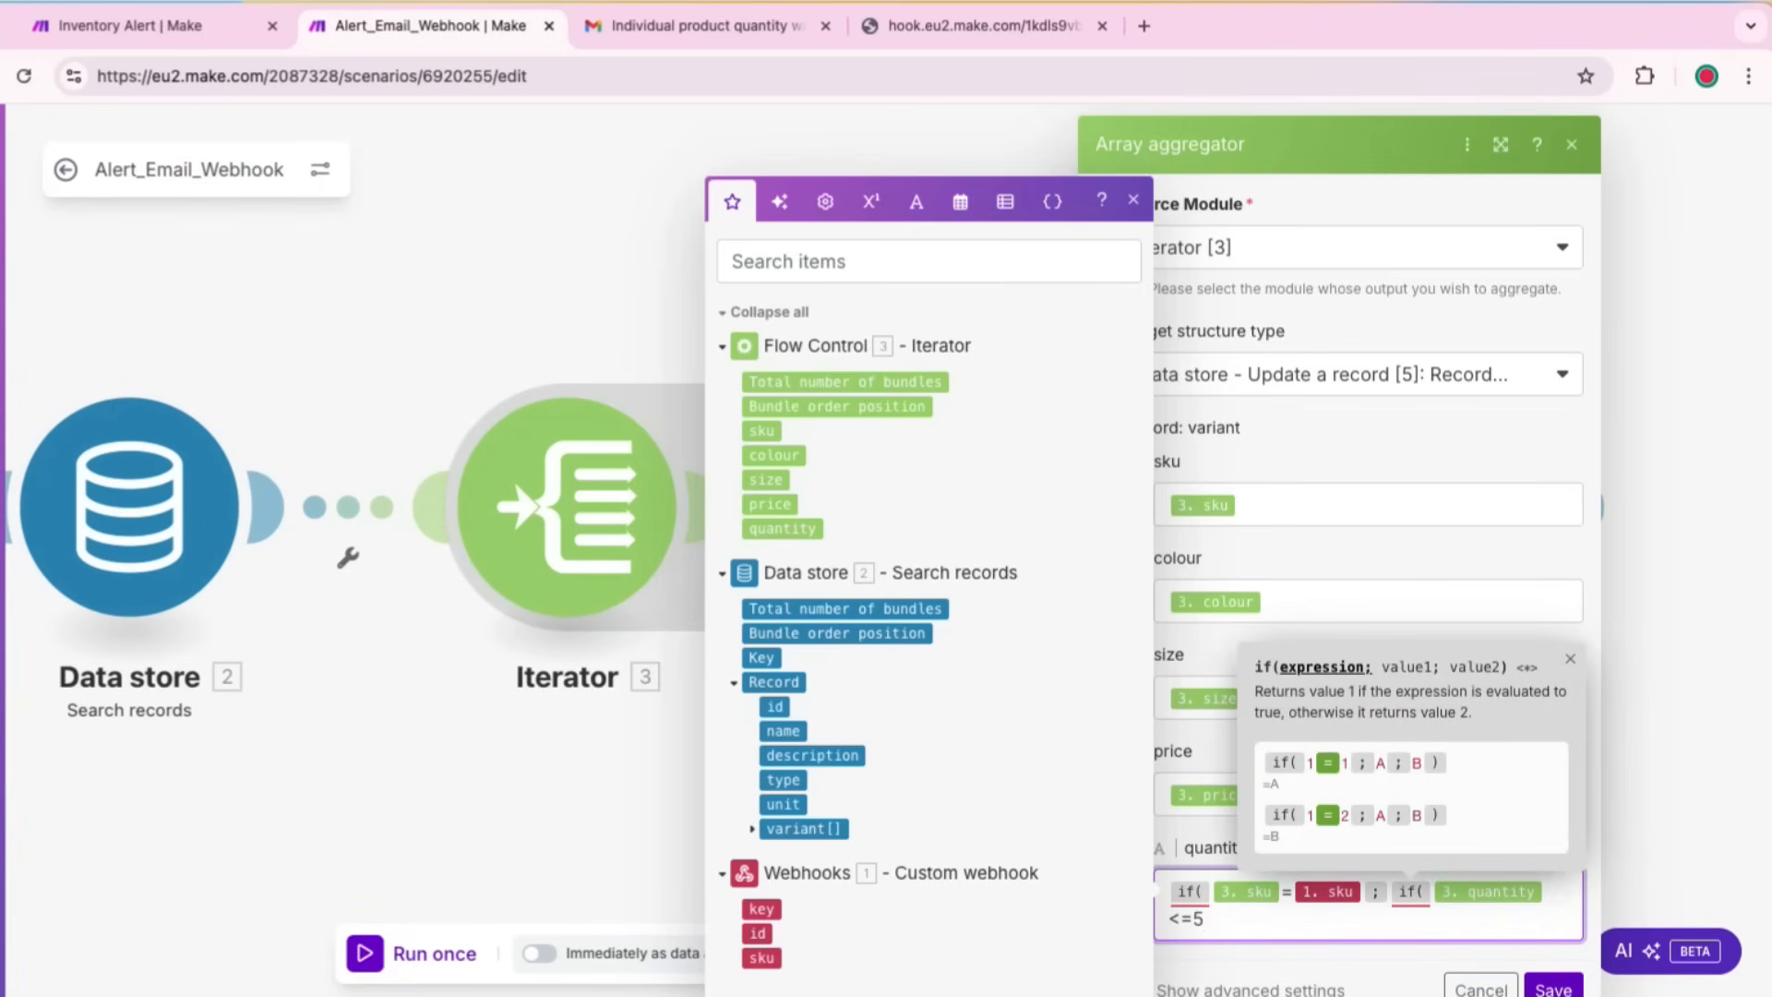
text(; )
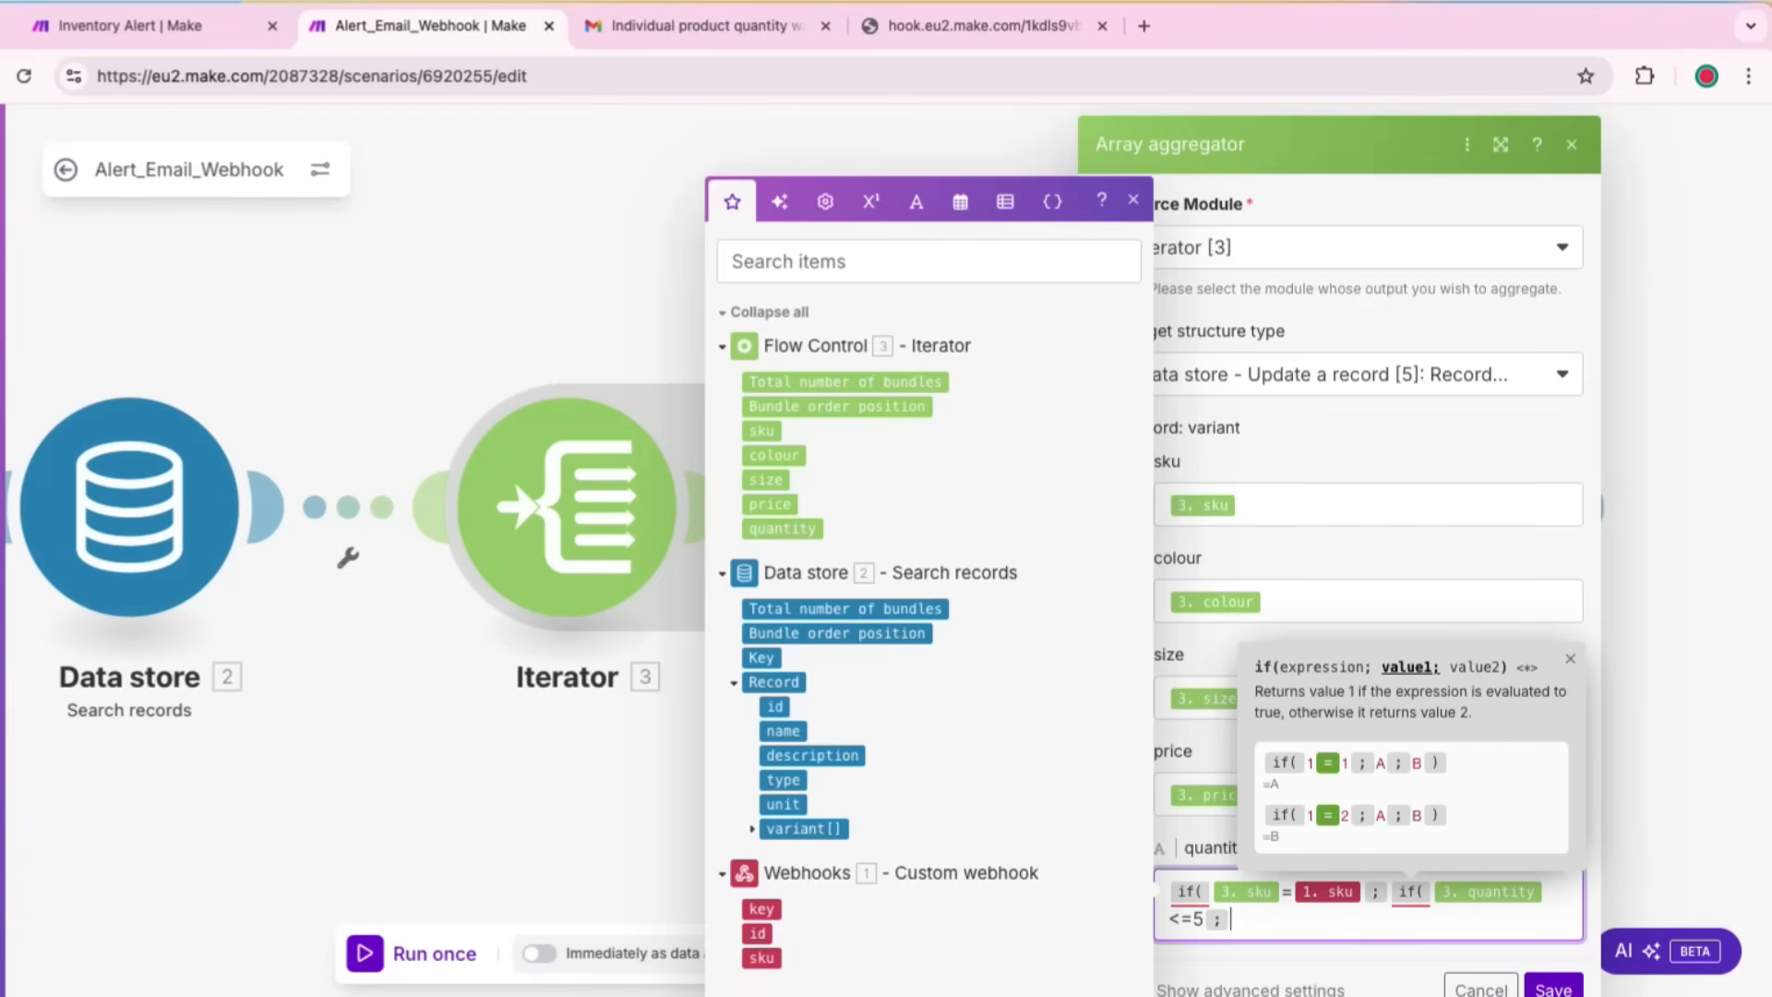
Step: Make the nested if return sum of the Iterator's quantity and 50 when true, and the Iterator's quantity otherwise
text(sum()
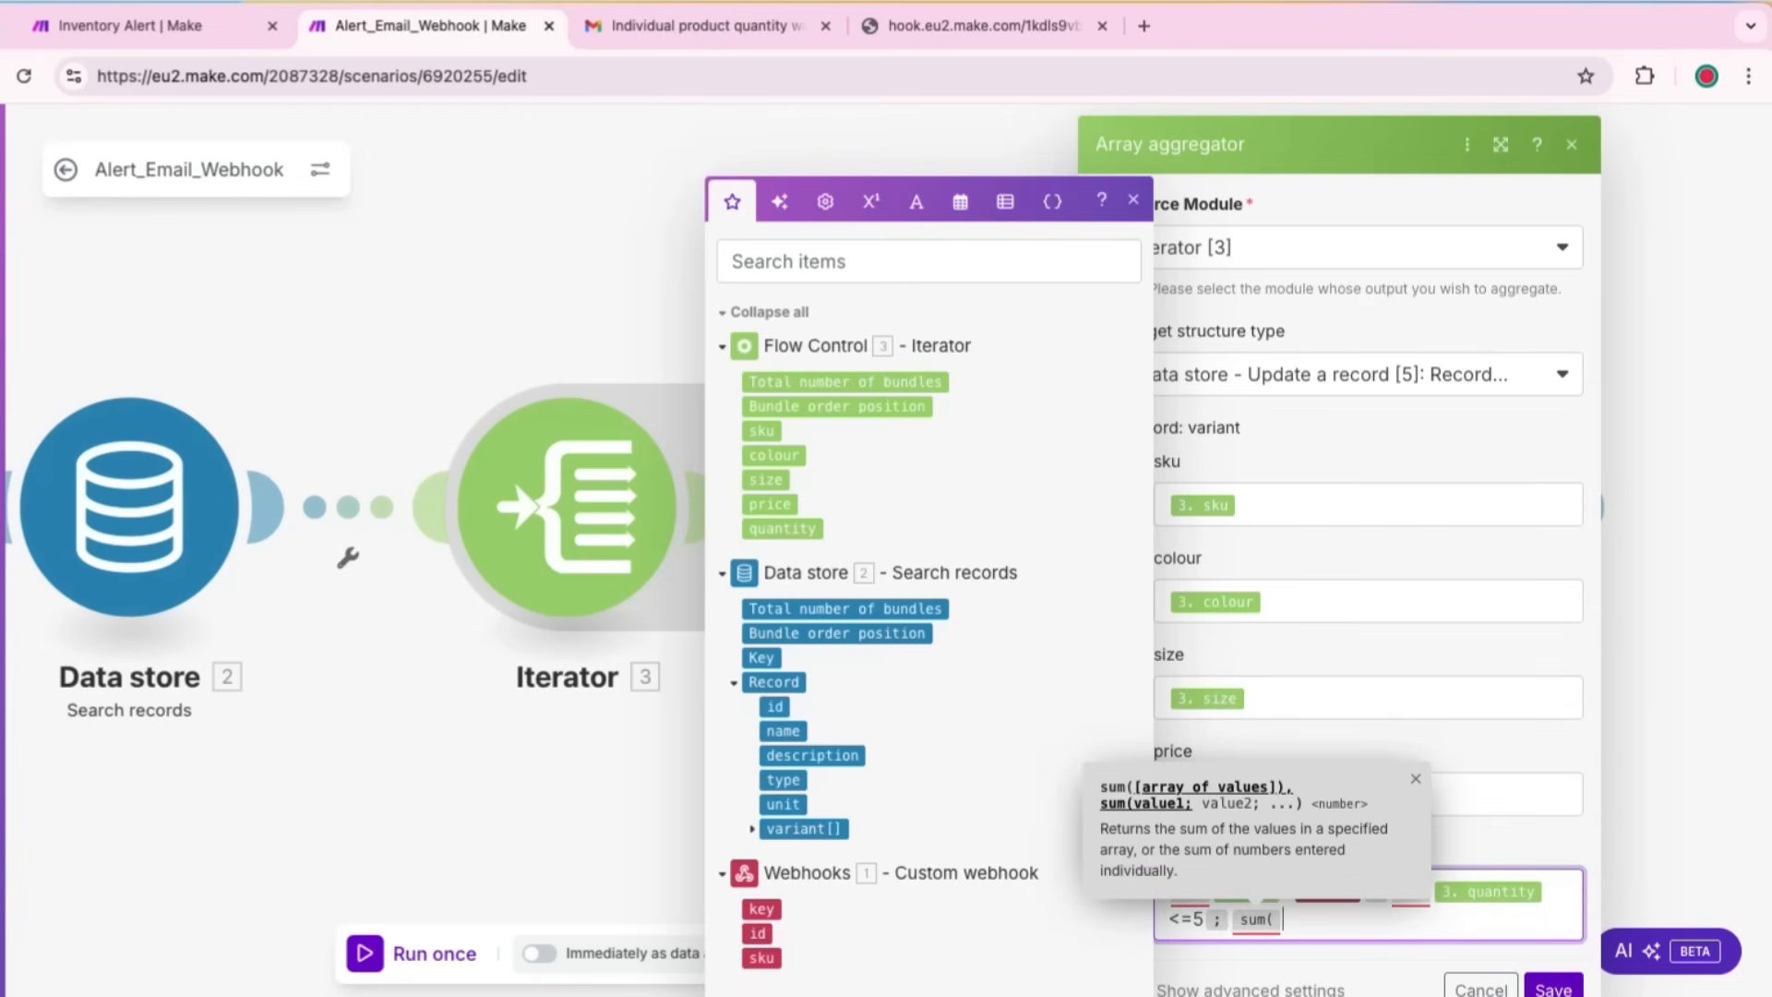
click(782, 529)
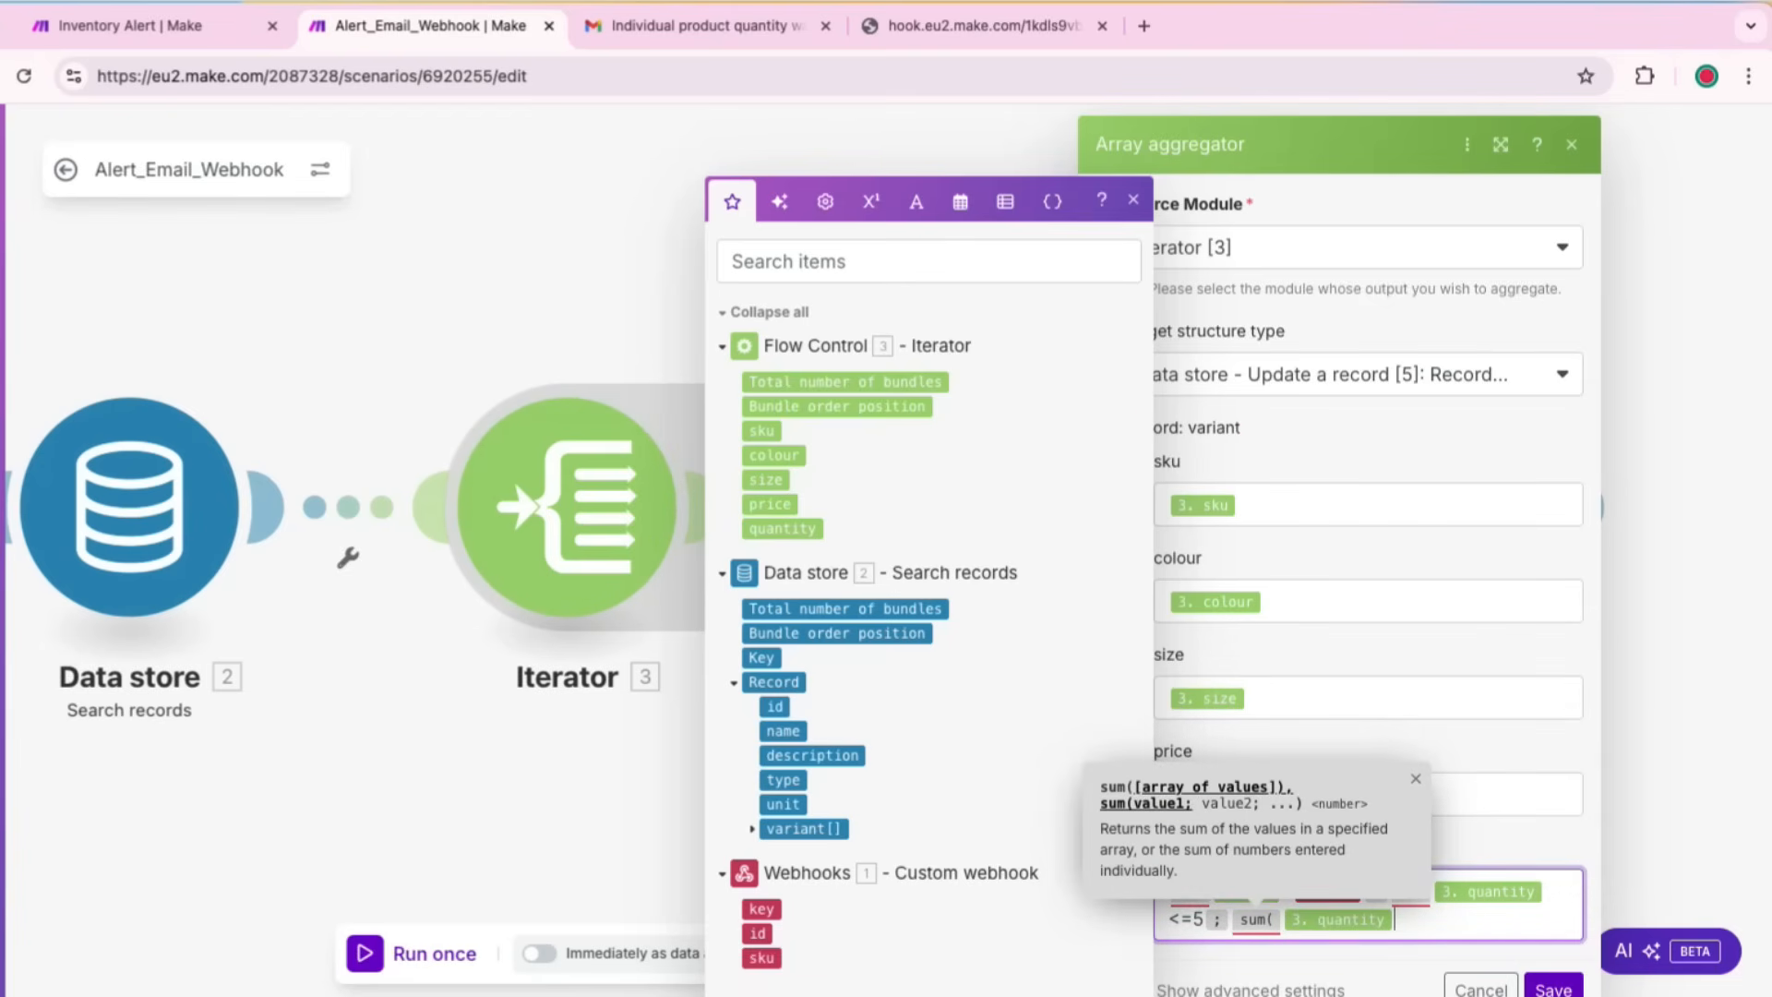
text(;50)
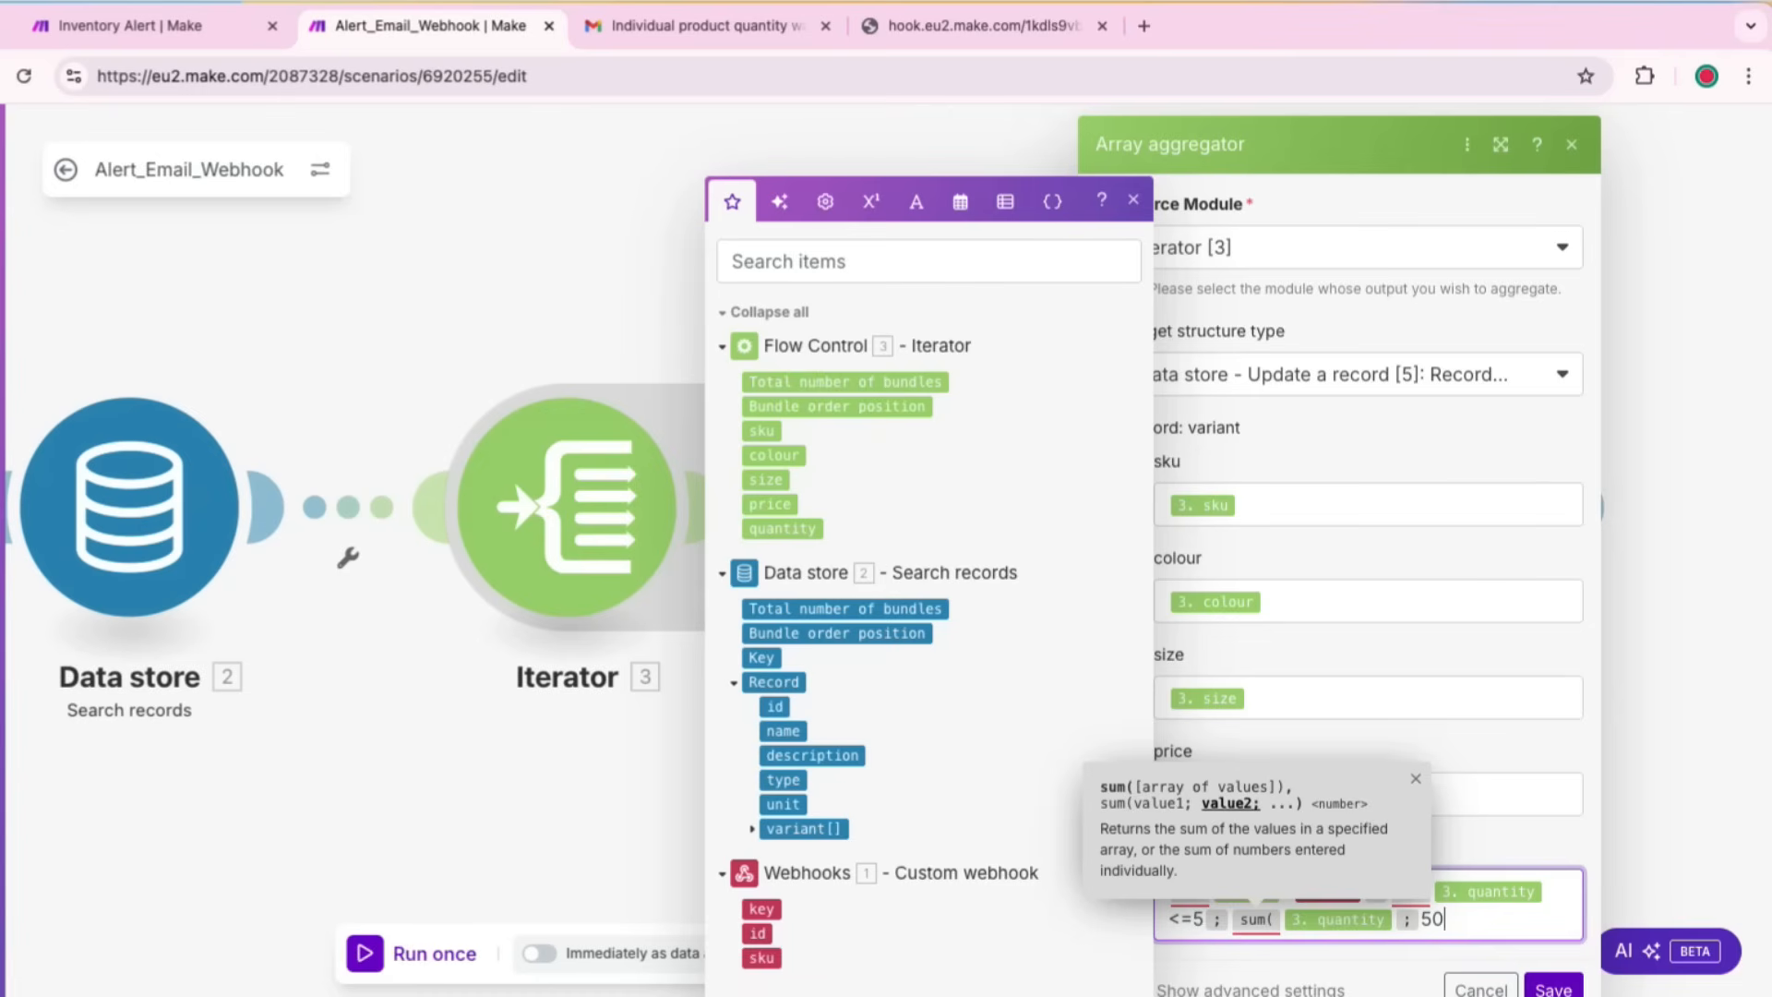
text();)
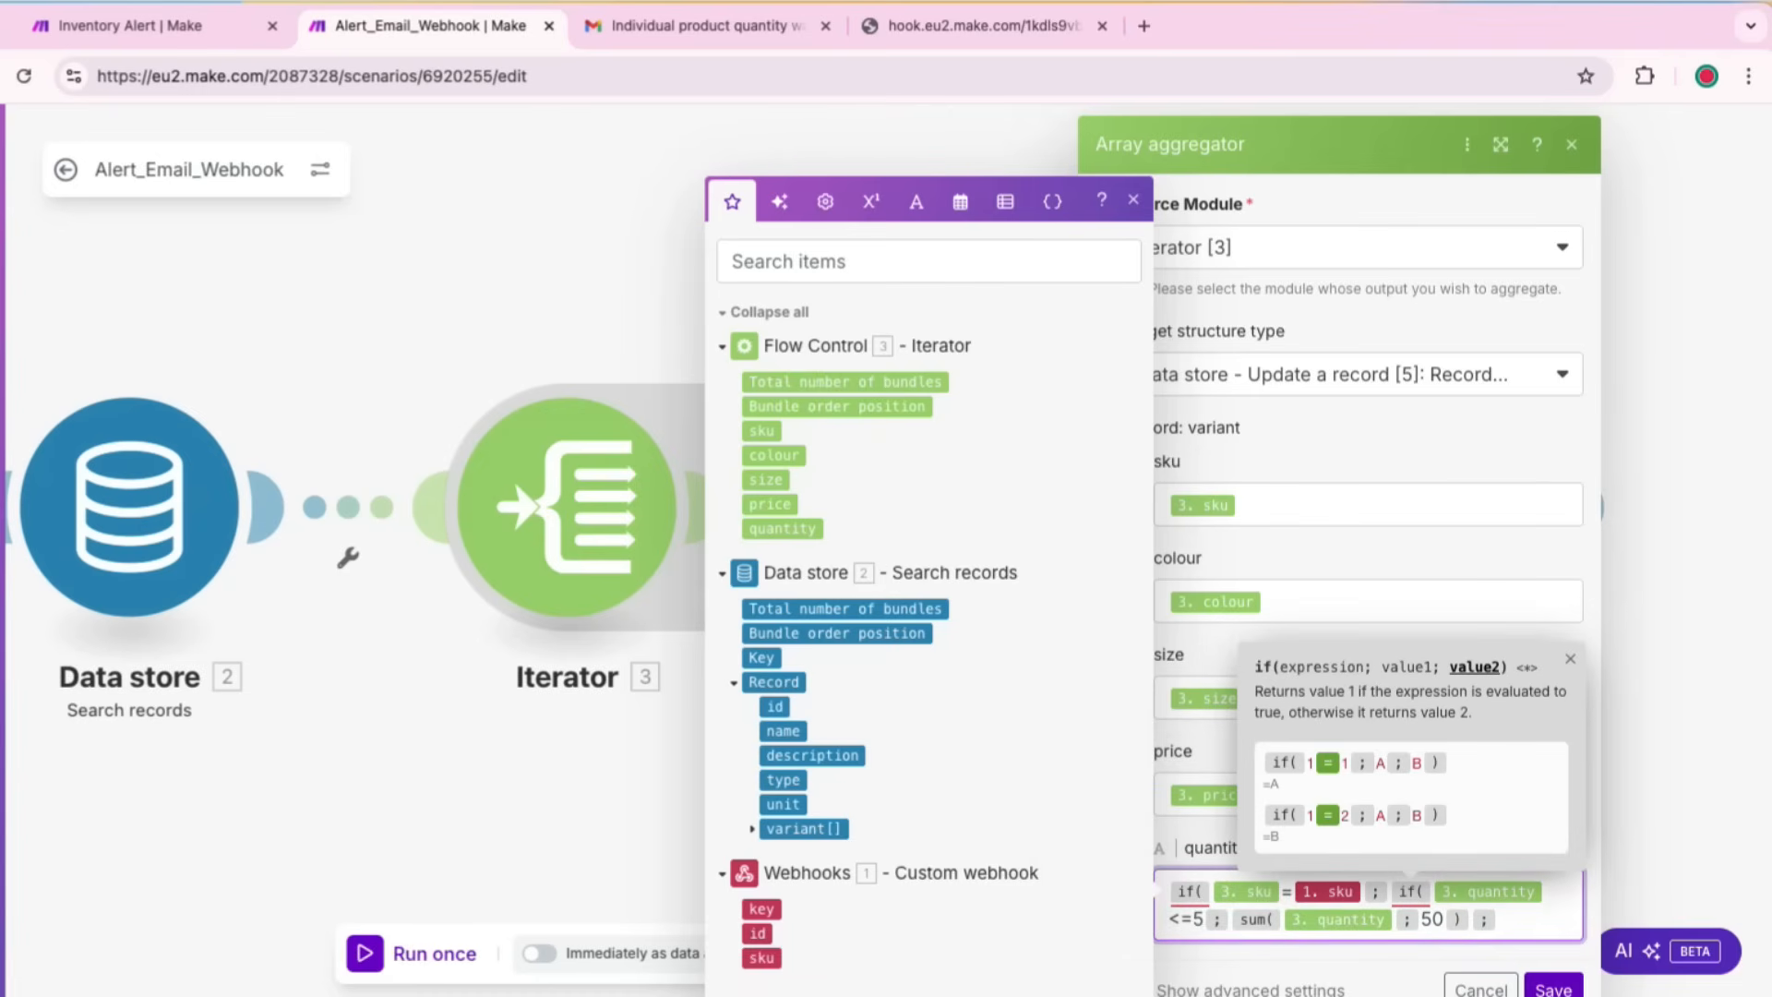
click(783, 529)
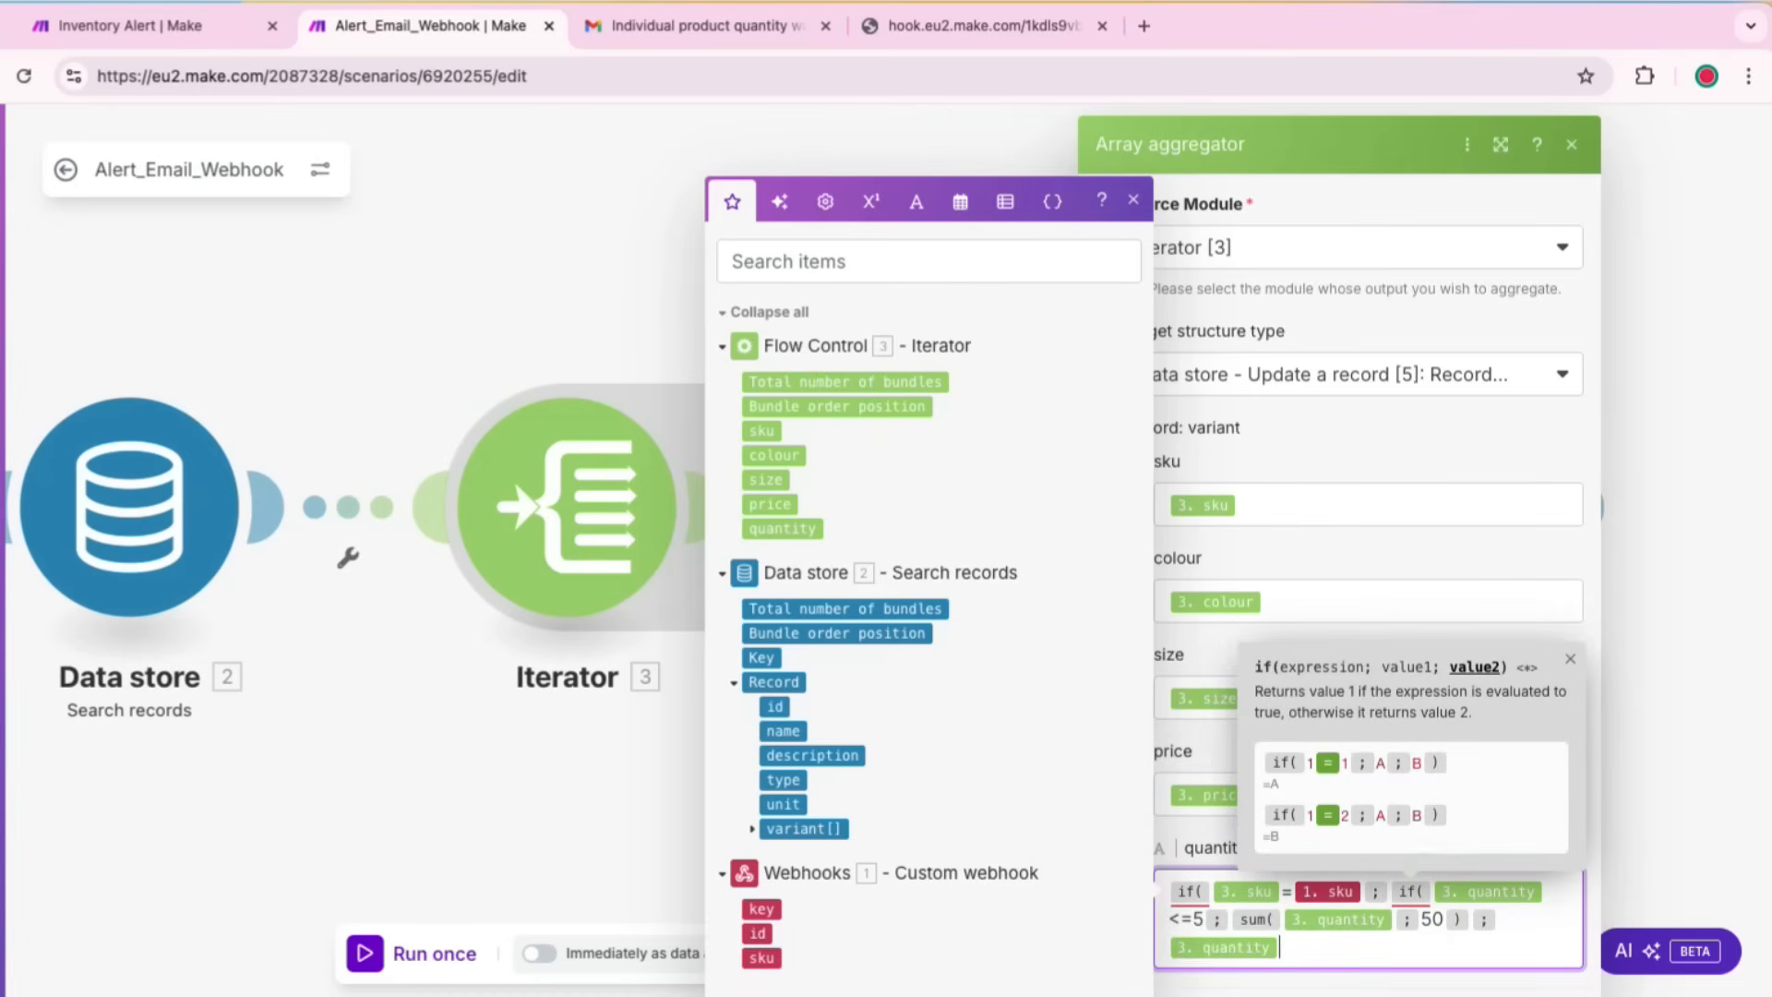
text() ;)
Step: Complete the outer if with the Iterator's quantity as its false value and save the Array aggregator
click(783, 529)
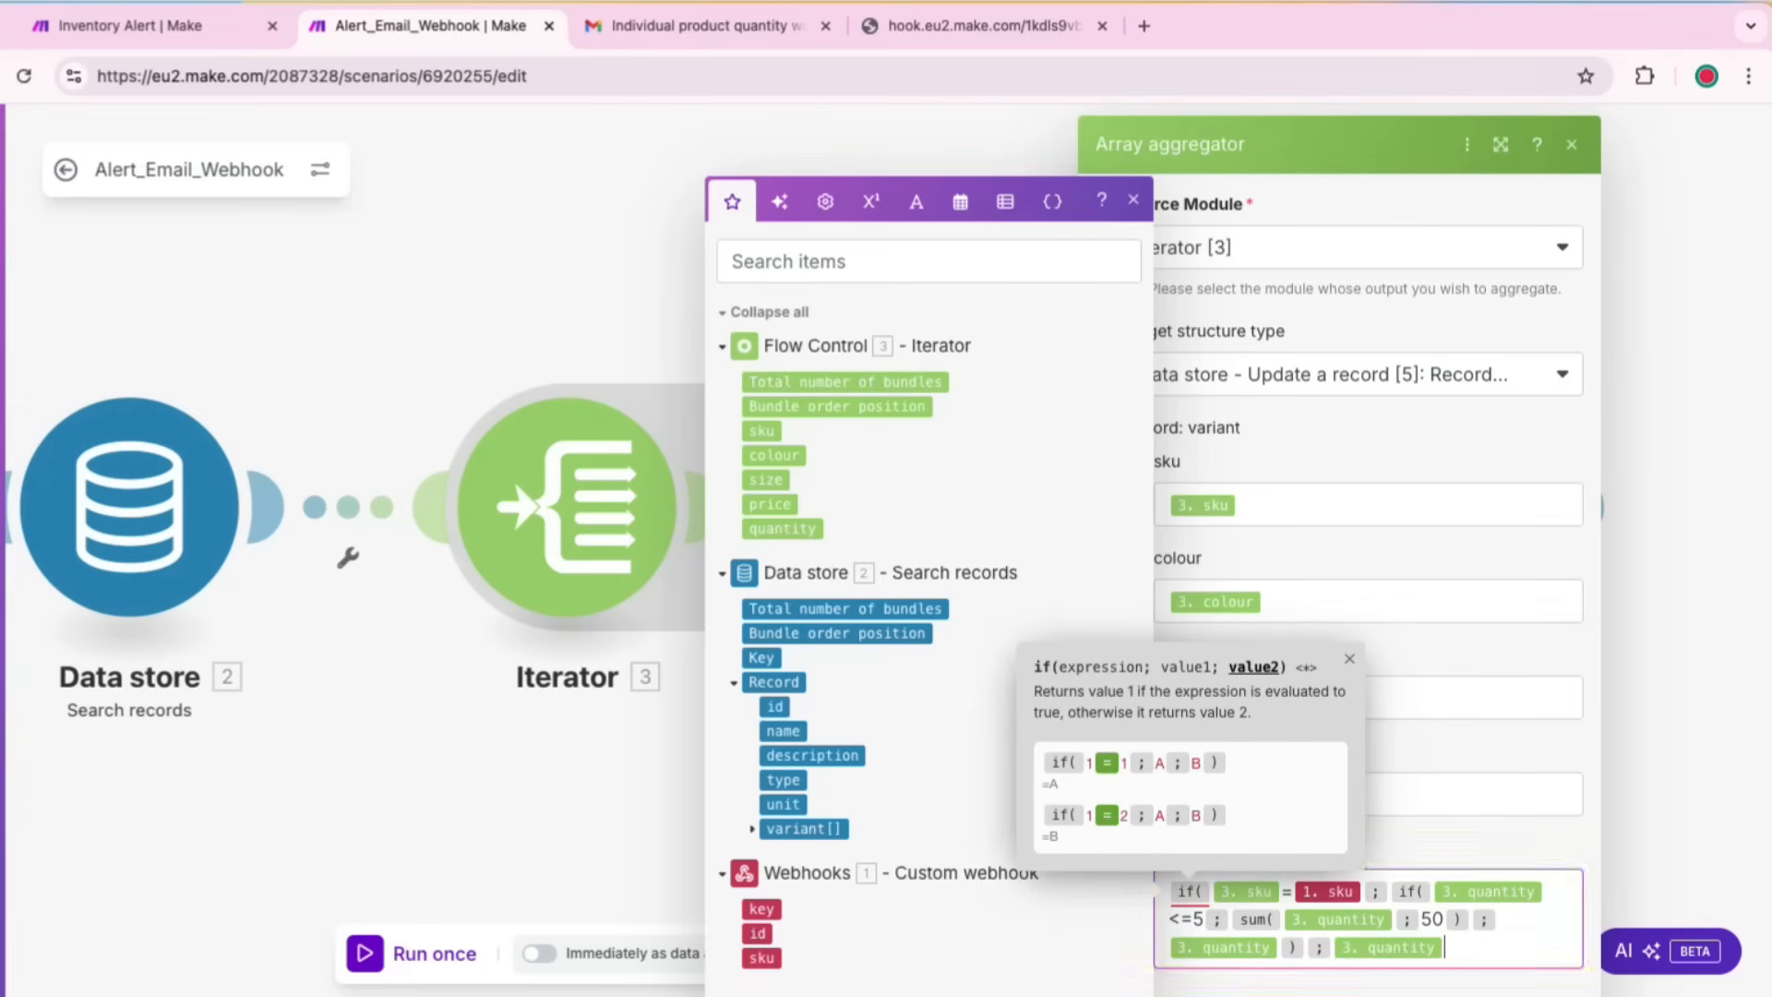
text())
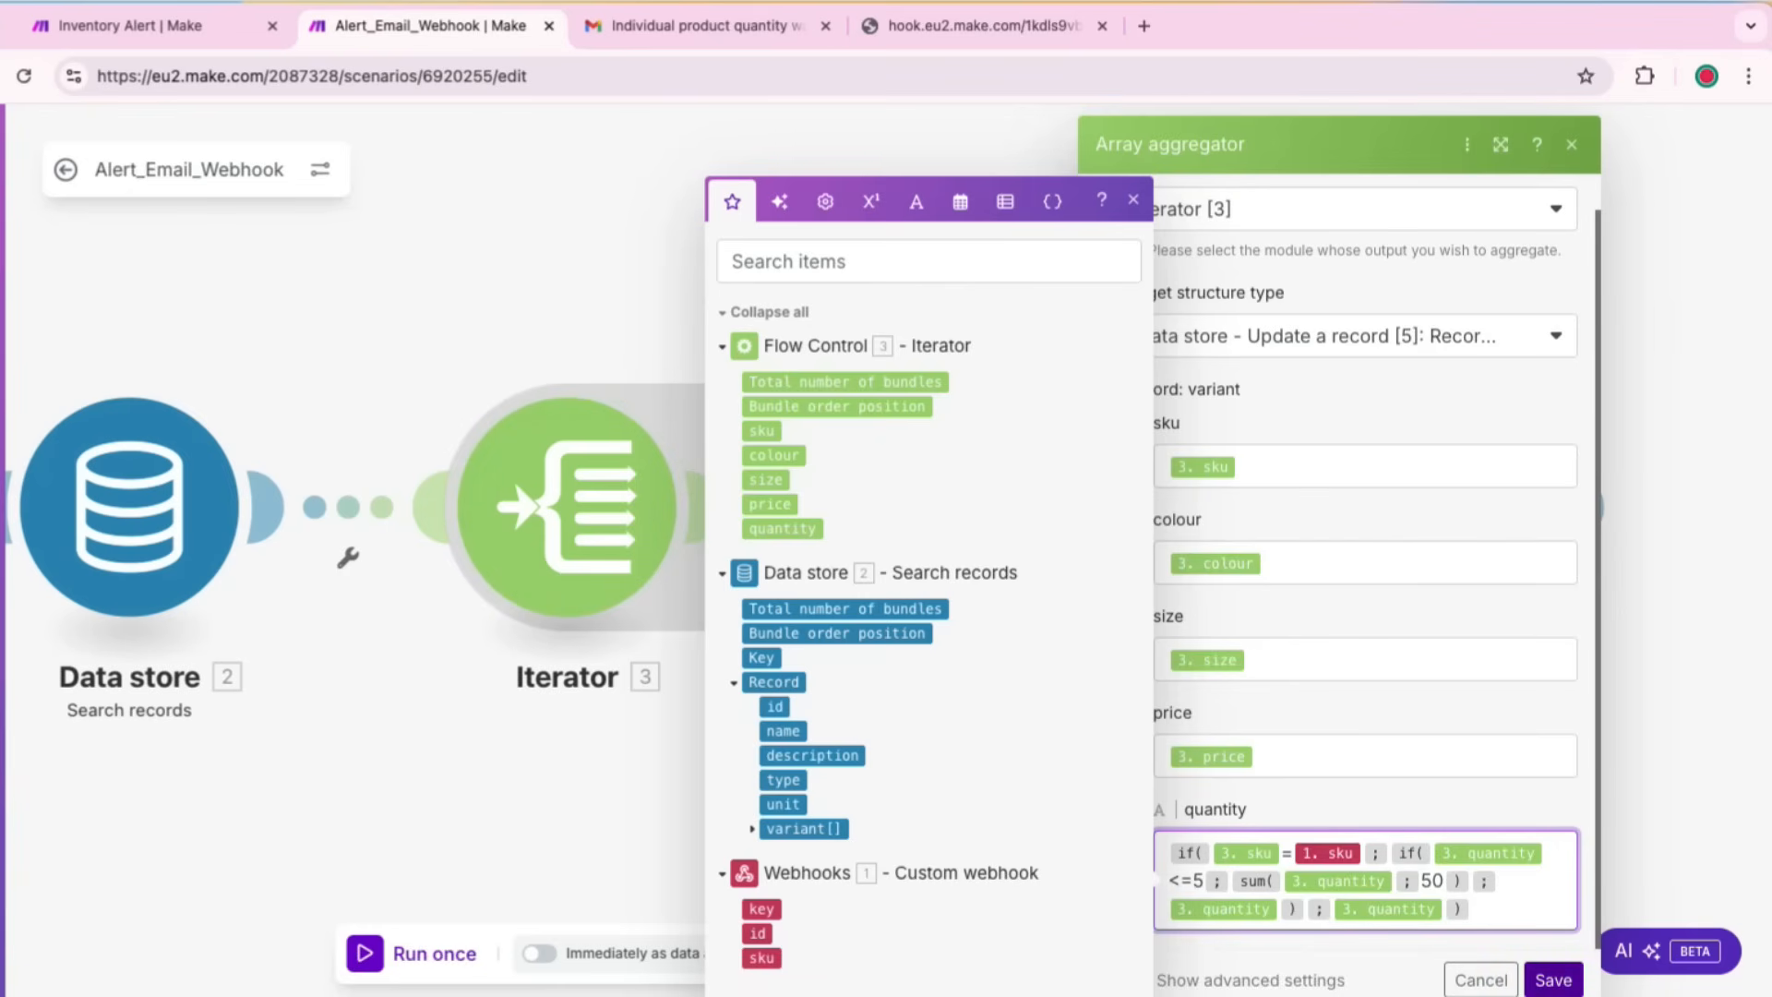
click(1553, 980)
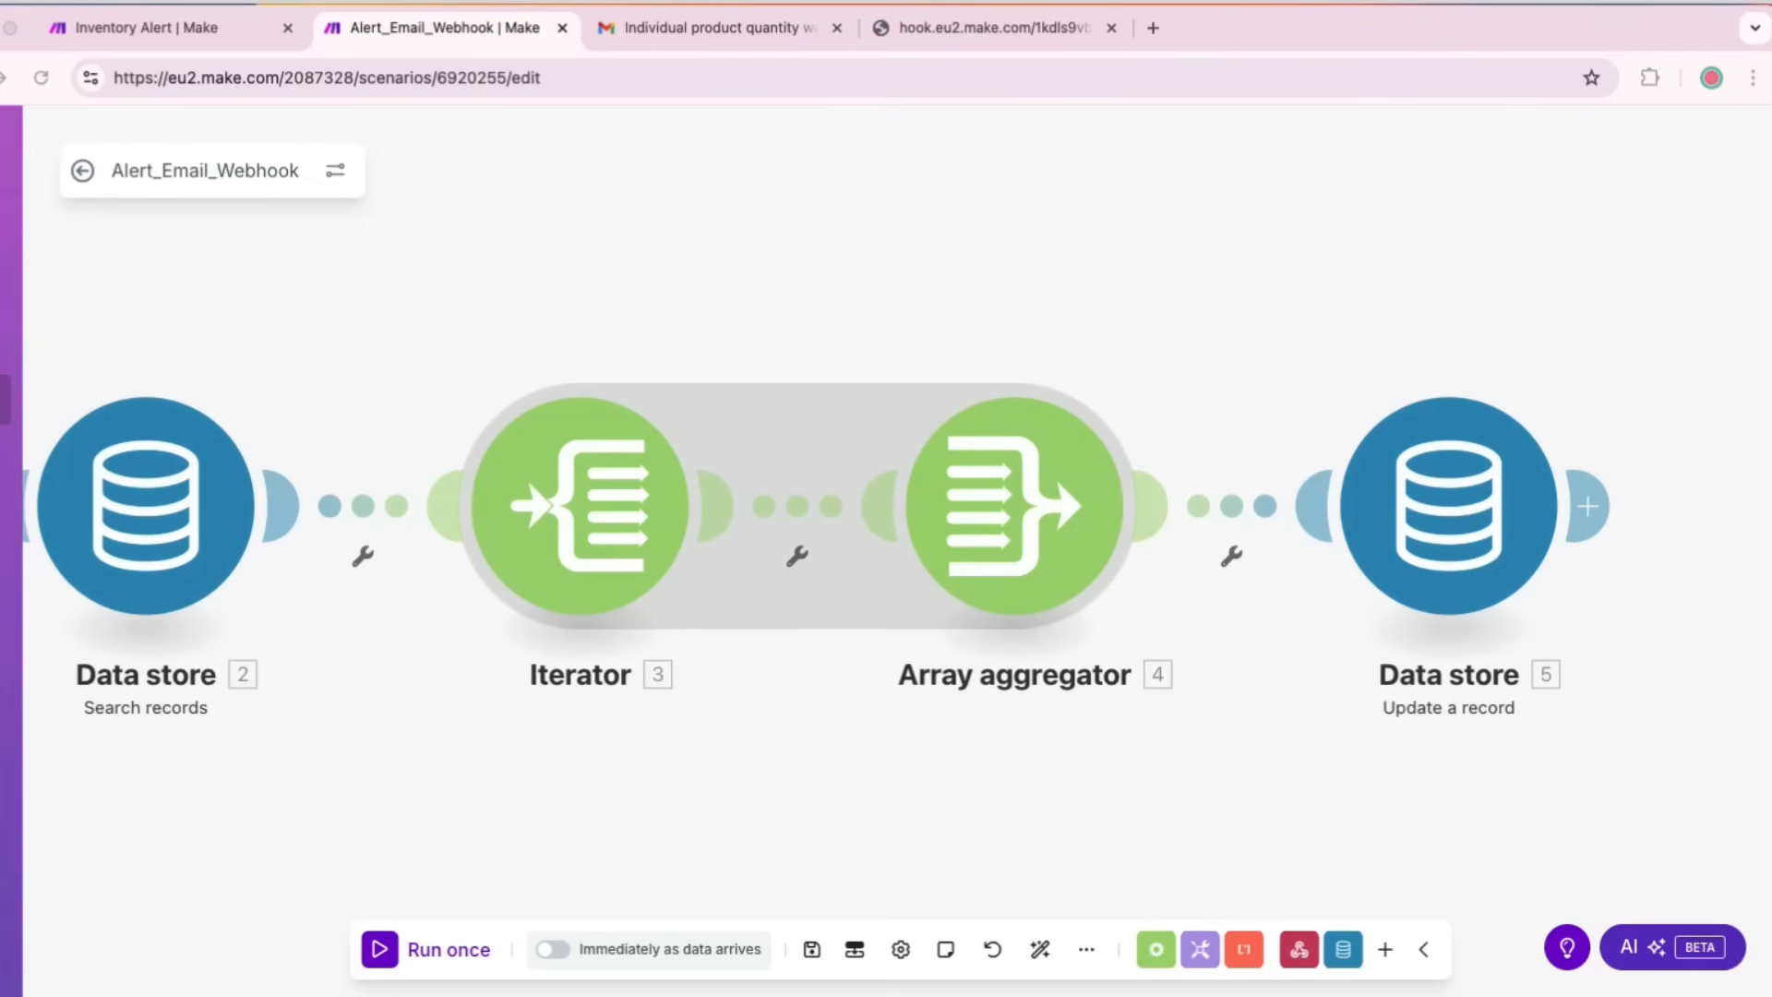
Step: In the Update a record module, map the record's id, name and description to the matching Search records fields
click(1449, 506)
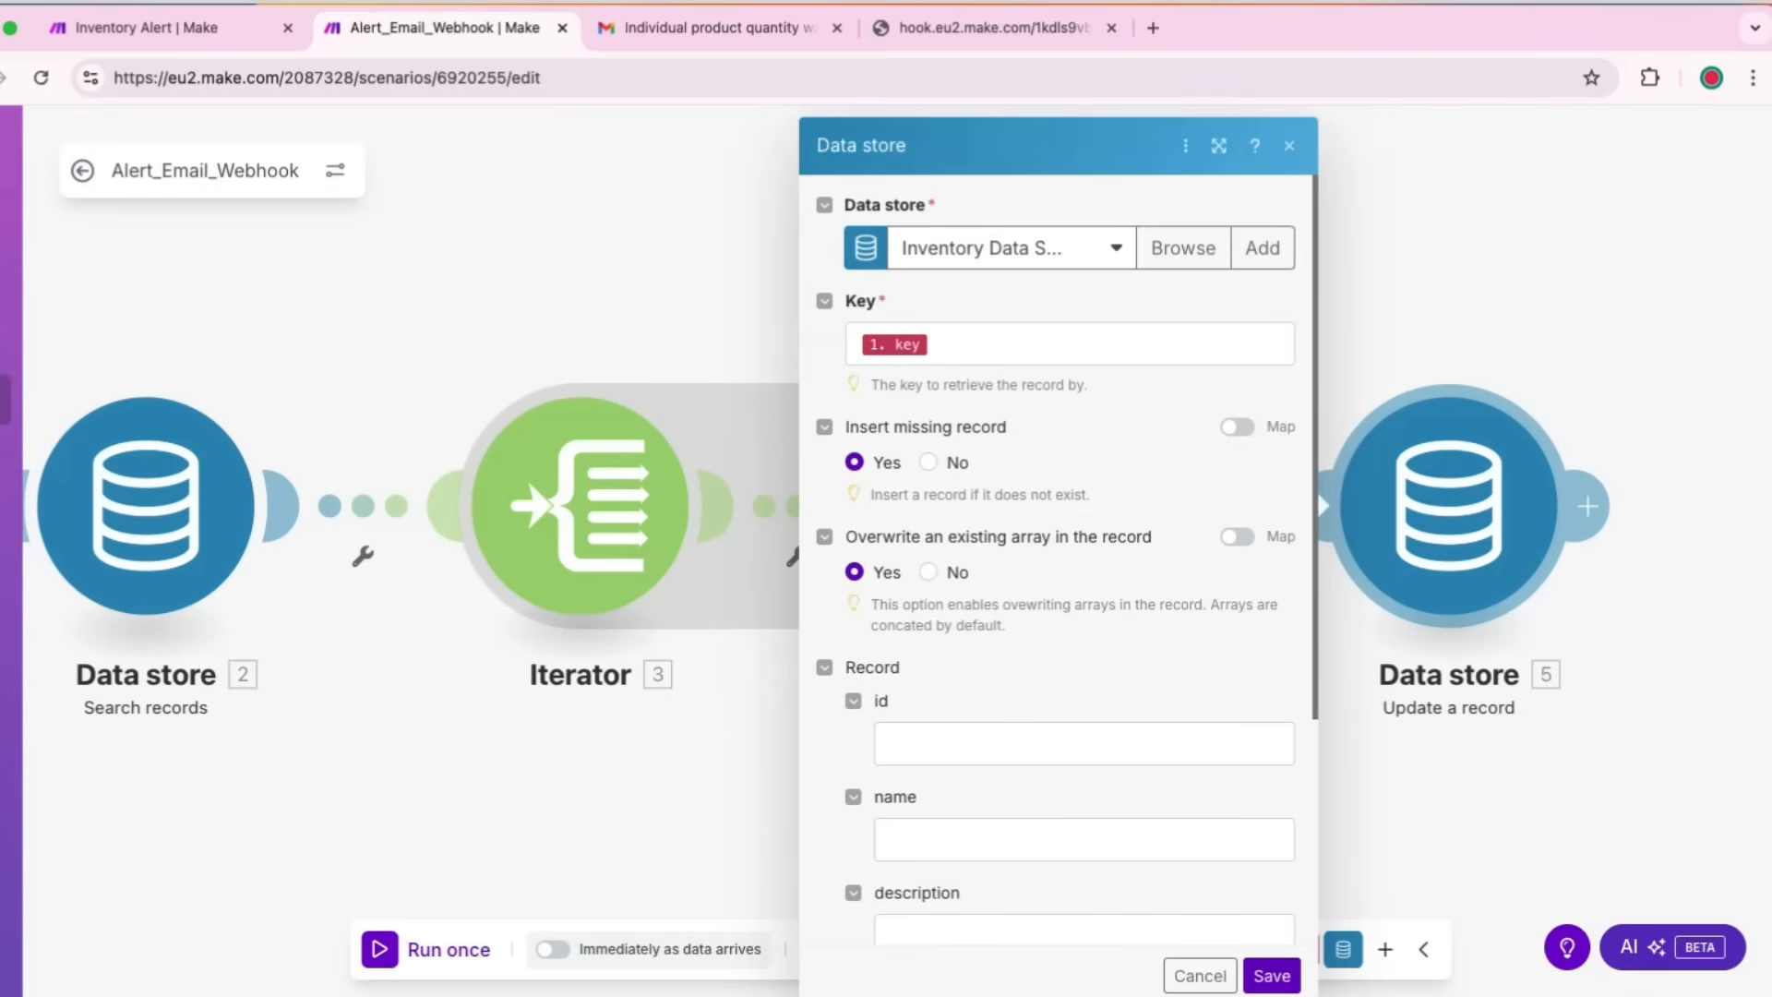
scroll(1058, 553, down, 4)
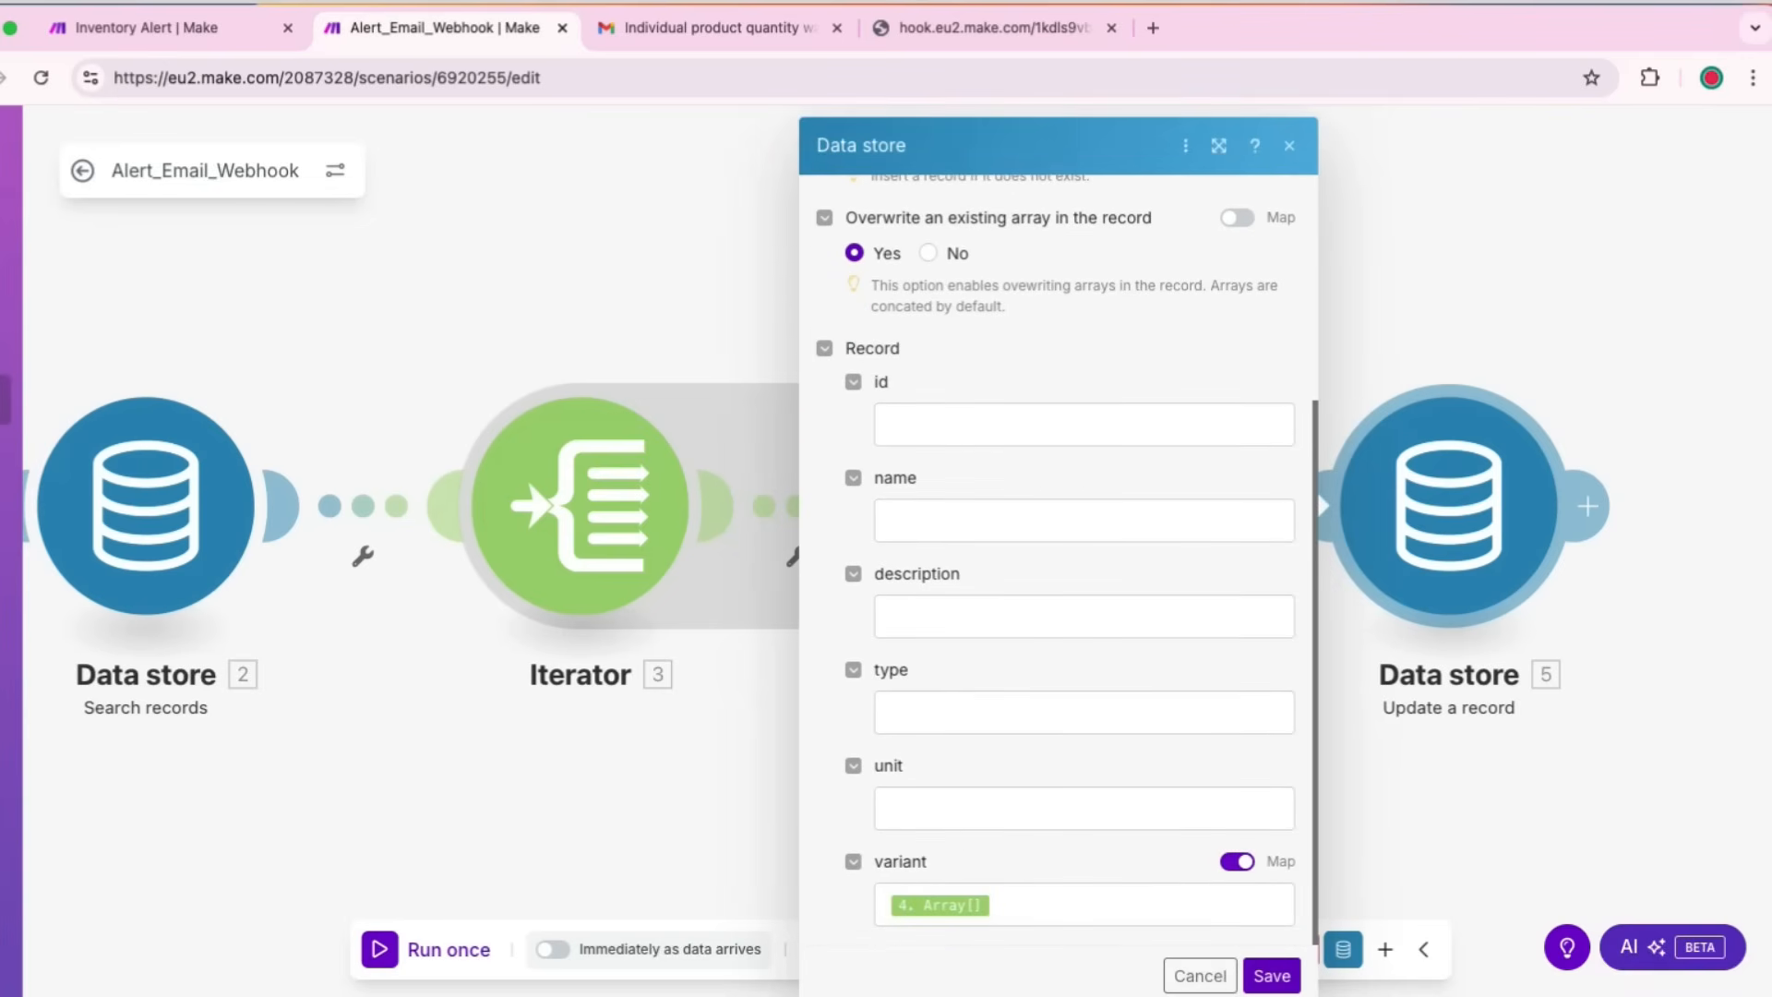
click(1083, 424)
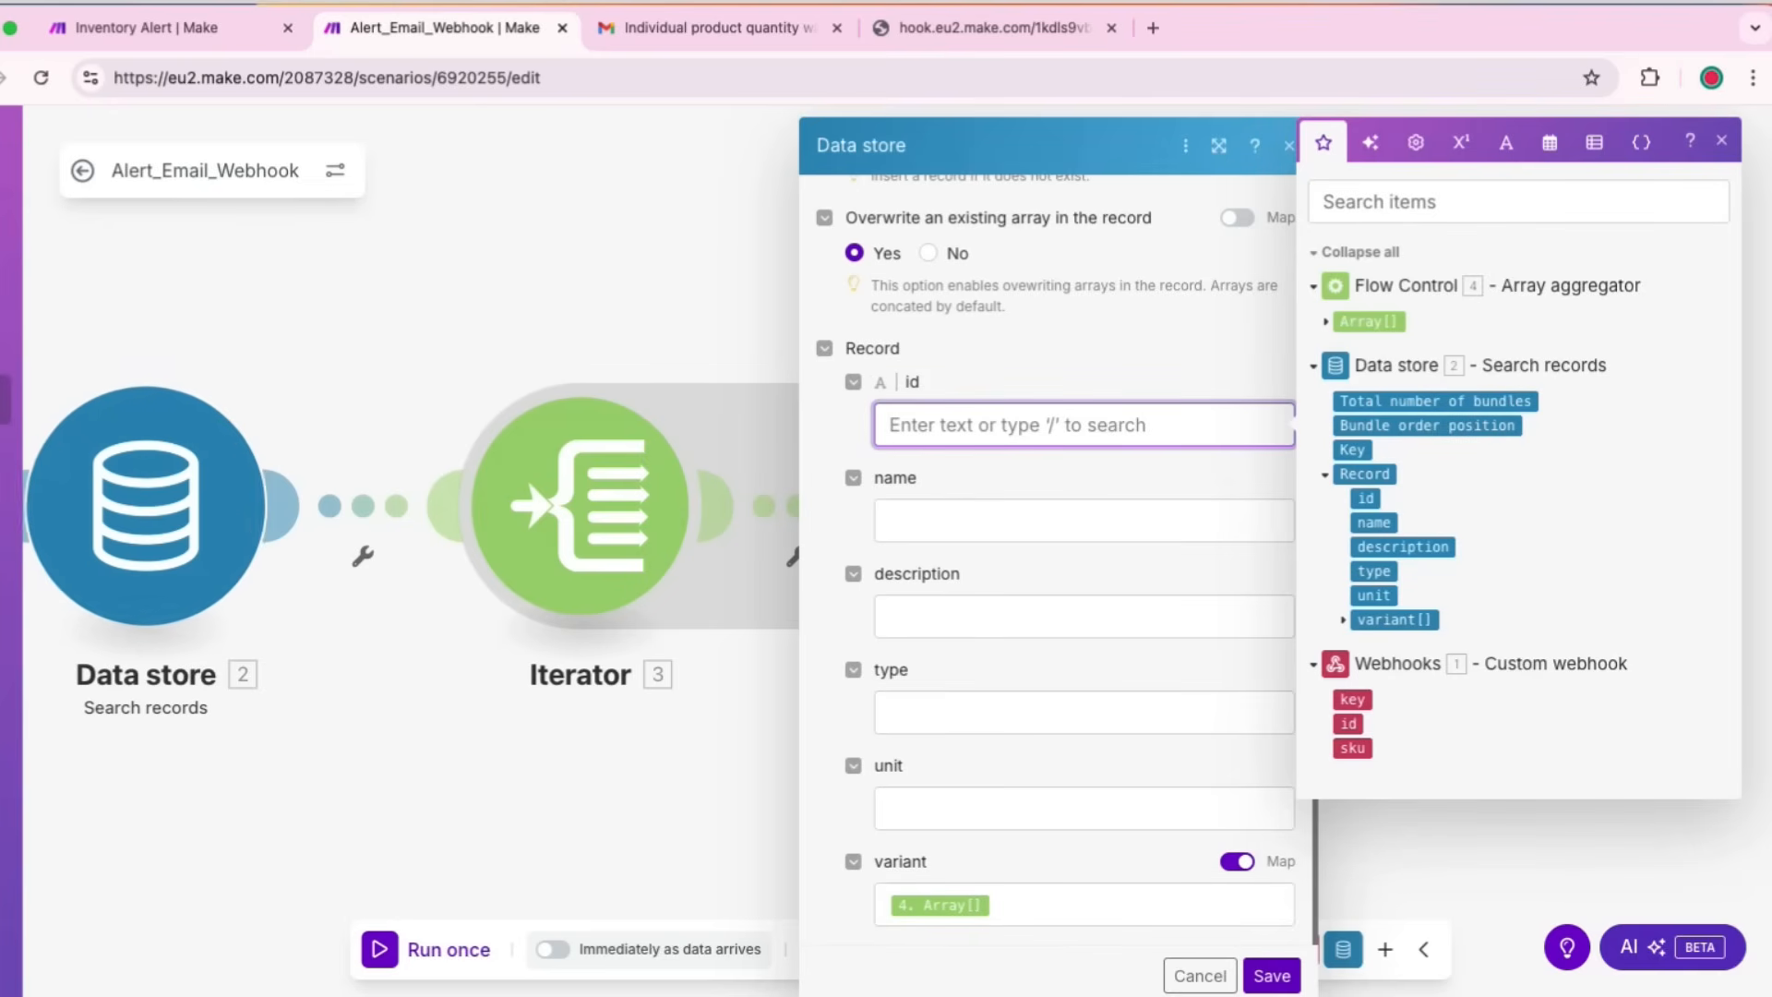
click(1366, 498)
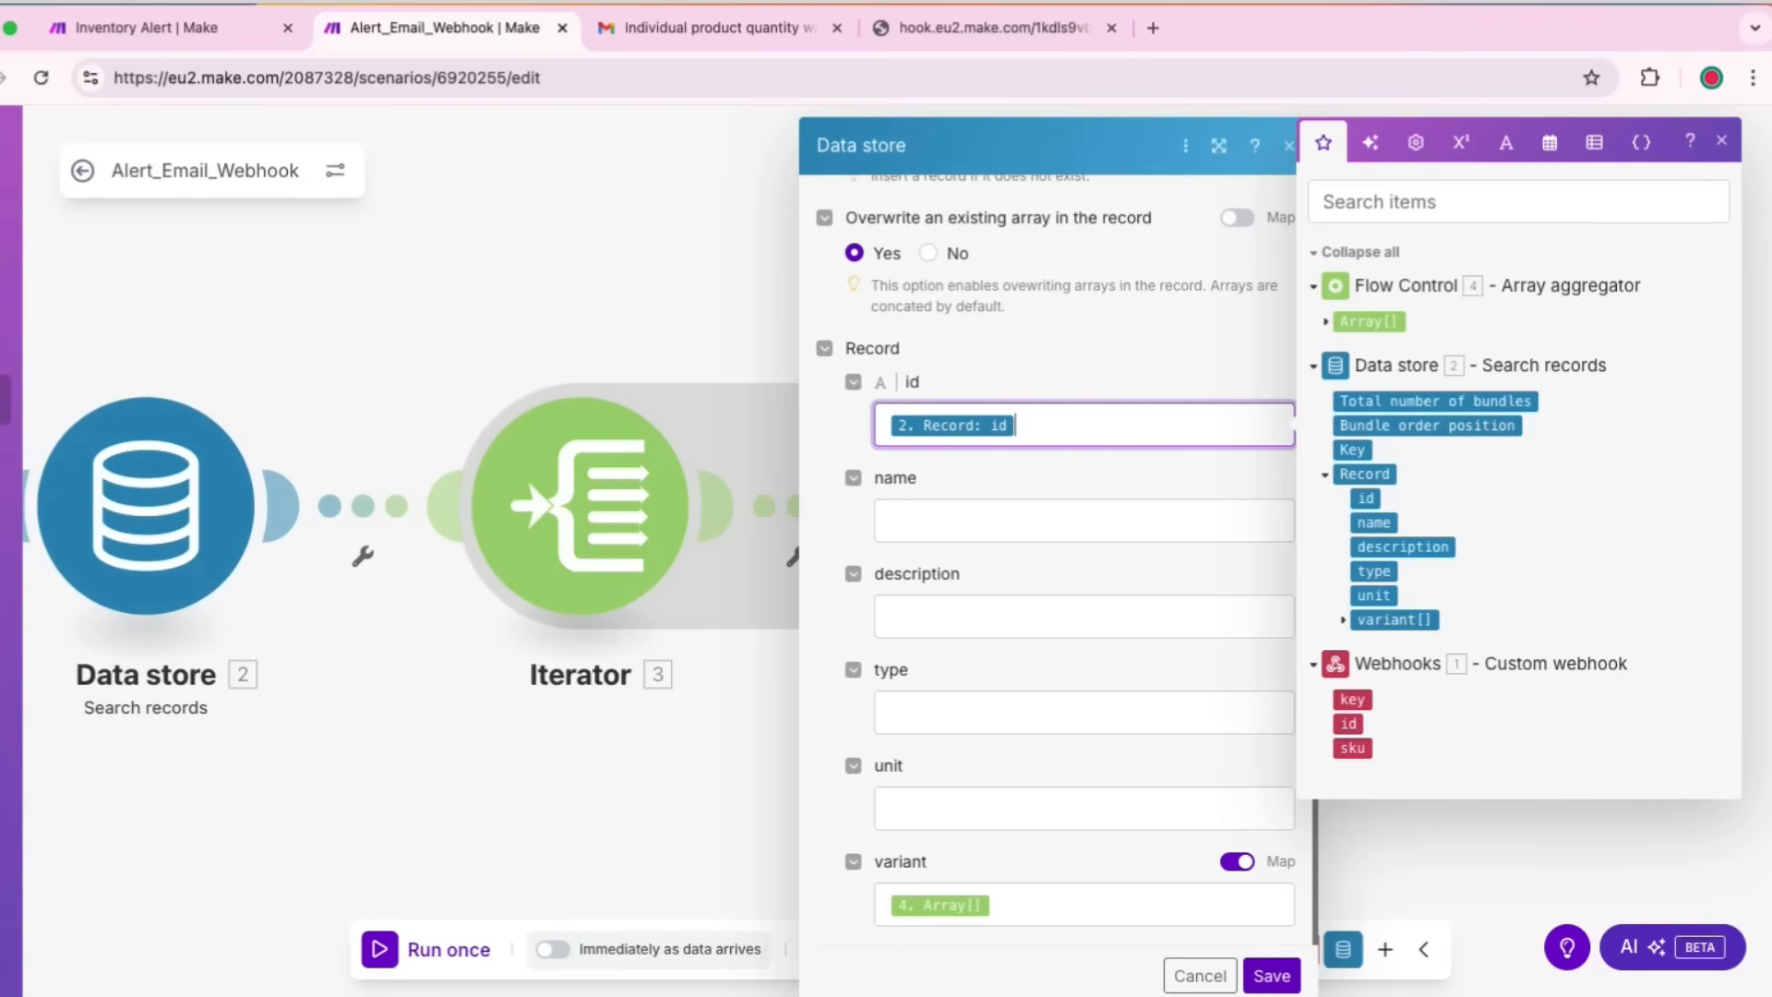
click(1083, 521)
click(1373, 585)
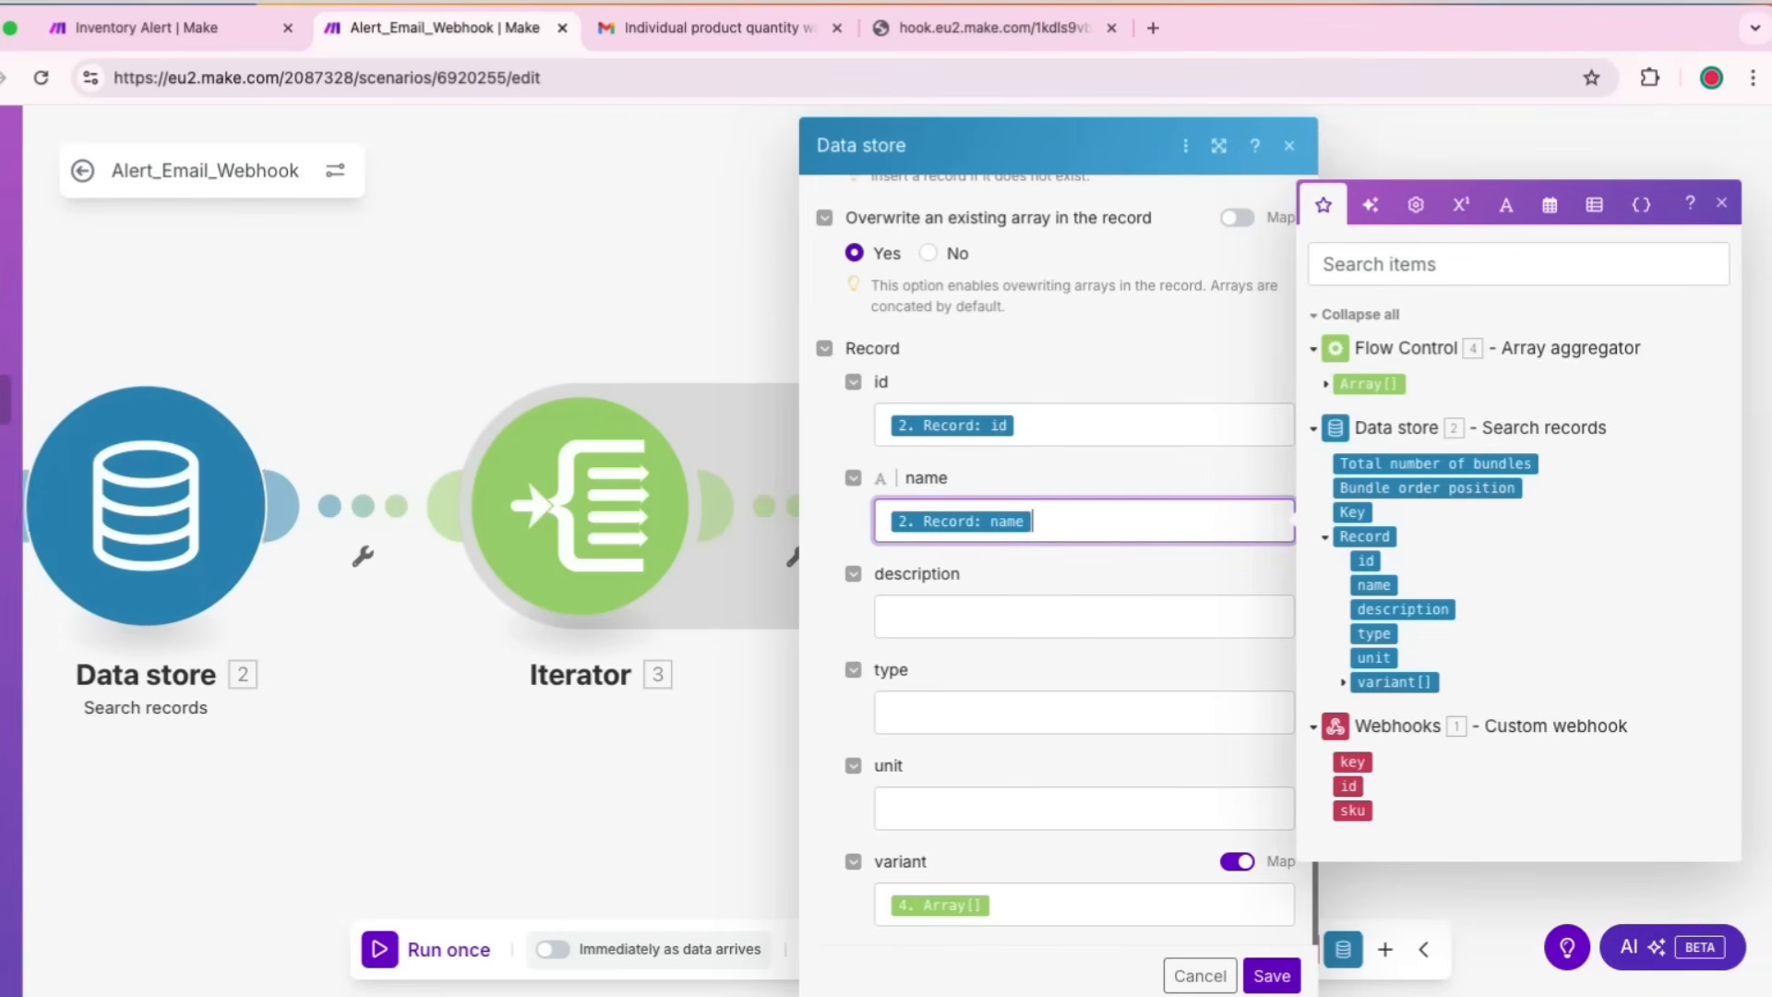
click(1083, 616)
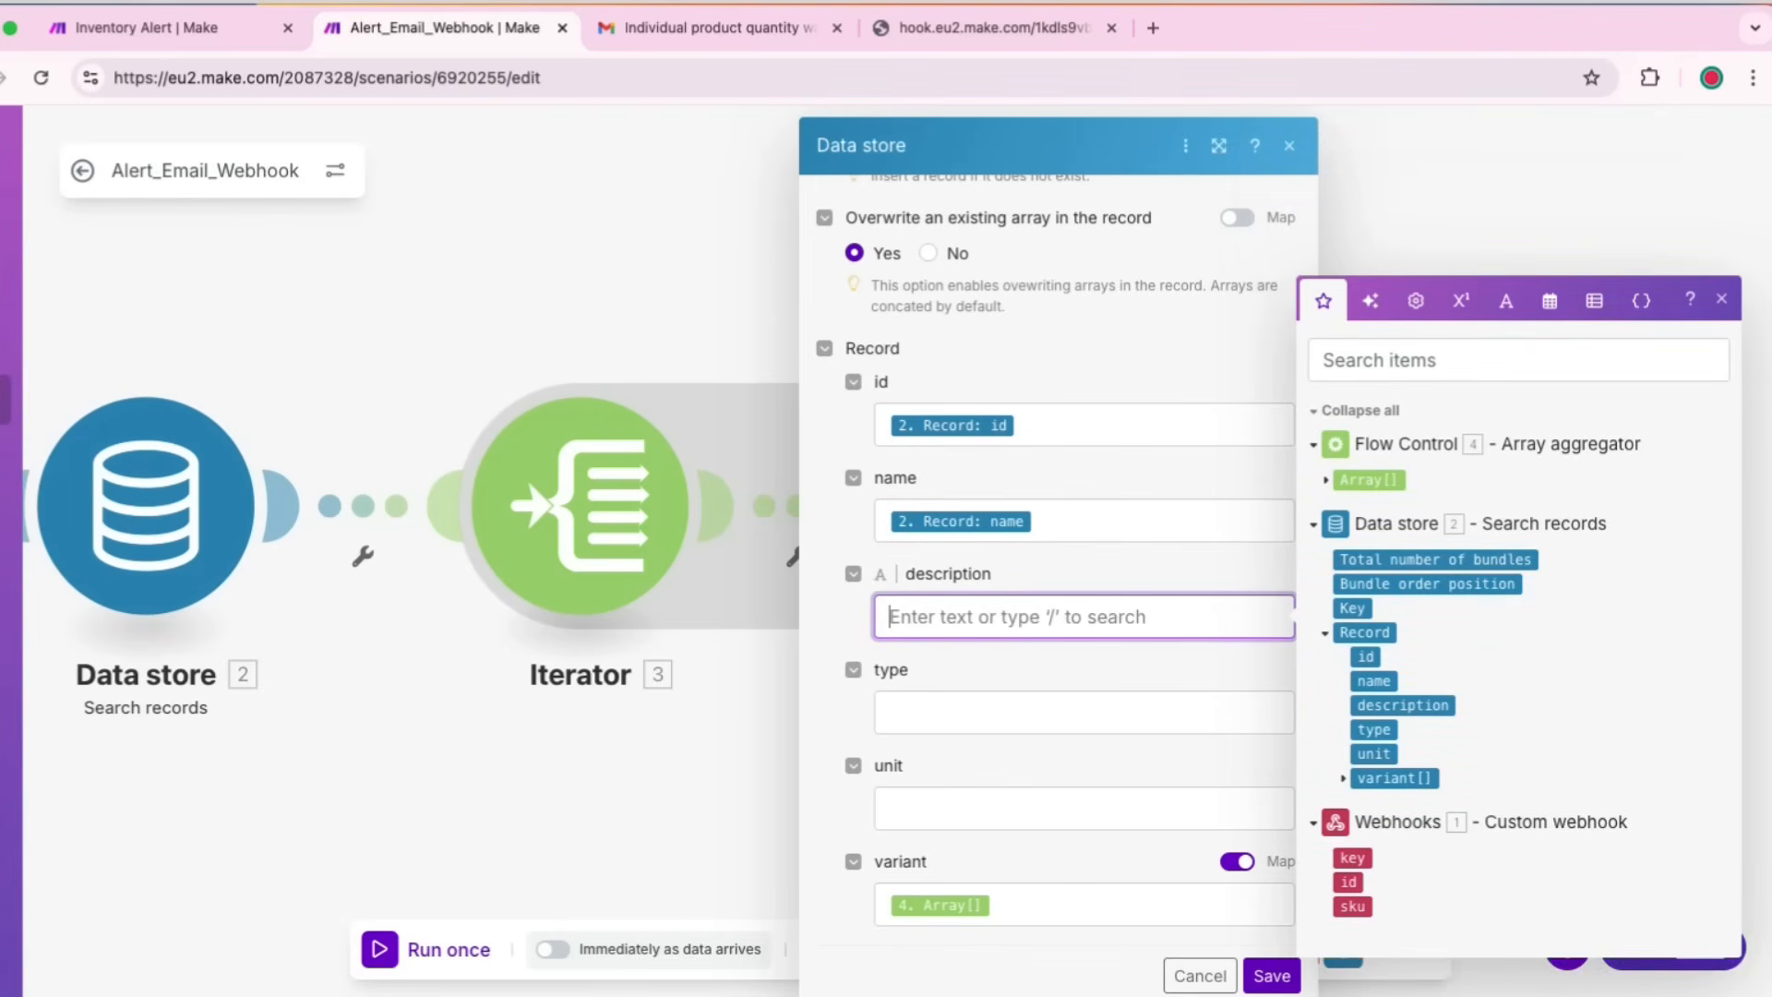
click(1373, 728)
click(1402, 704)
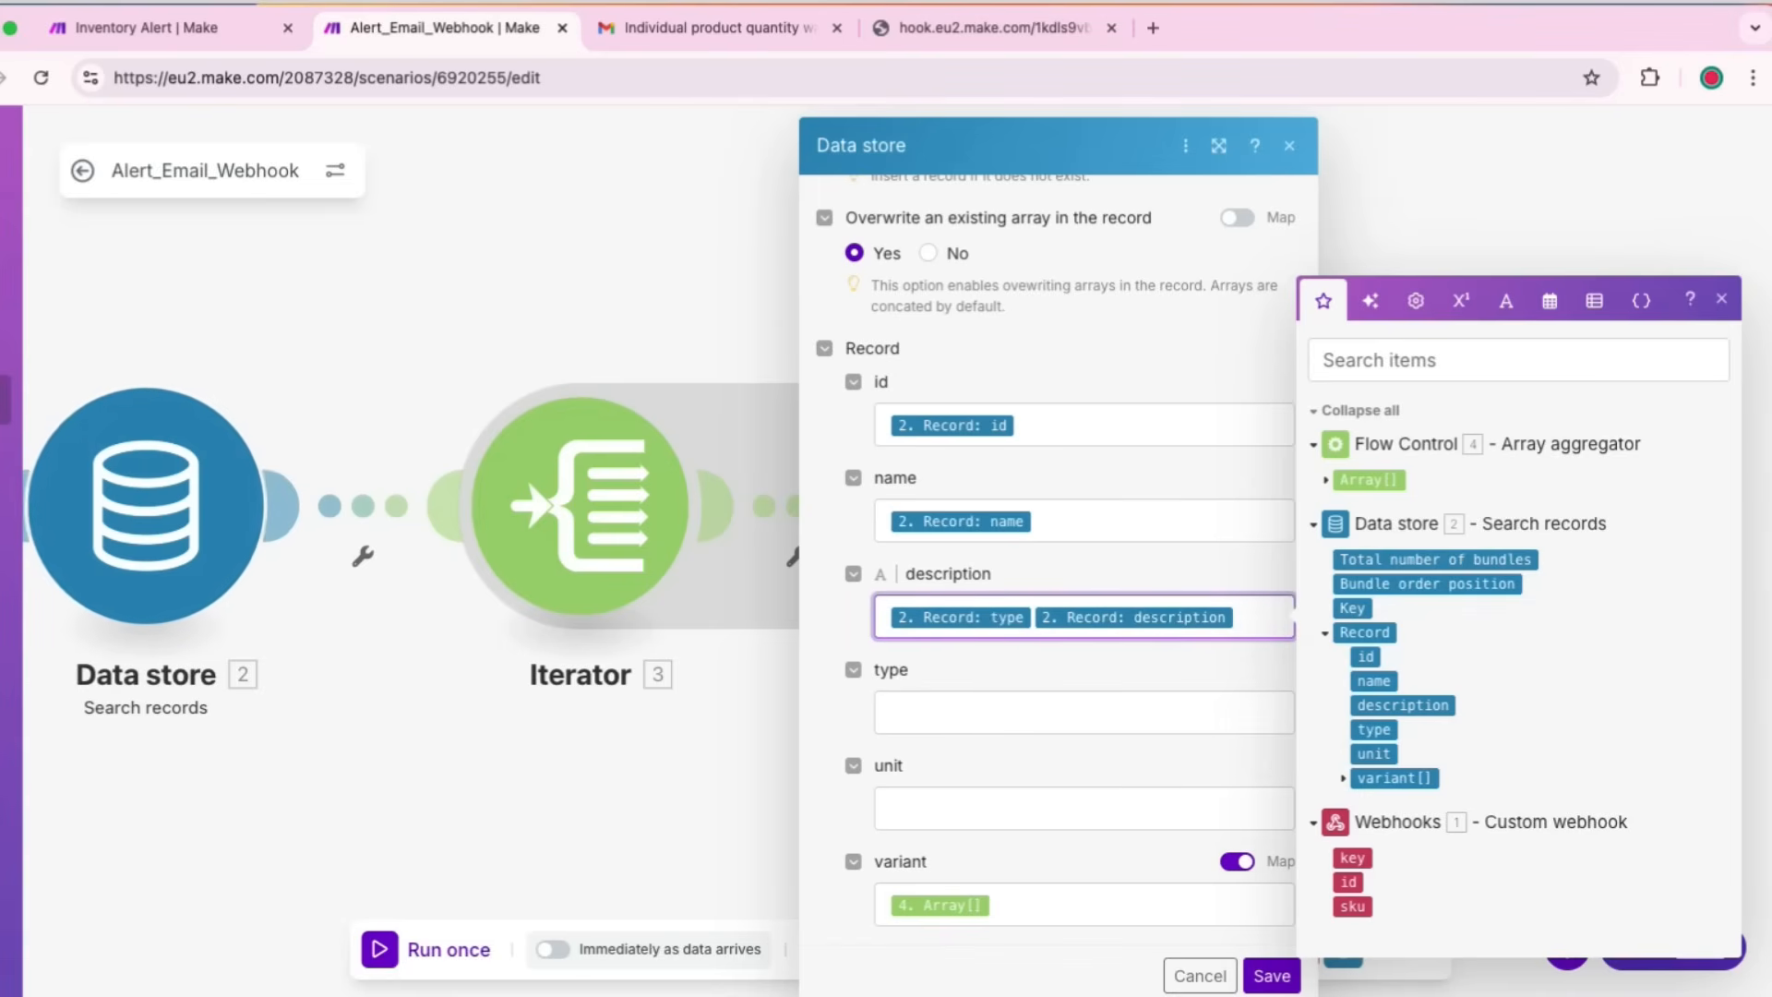
key(BackSpace)
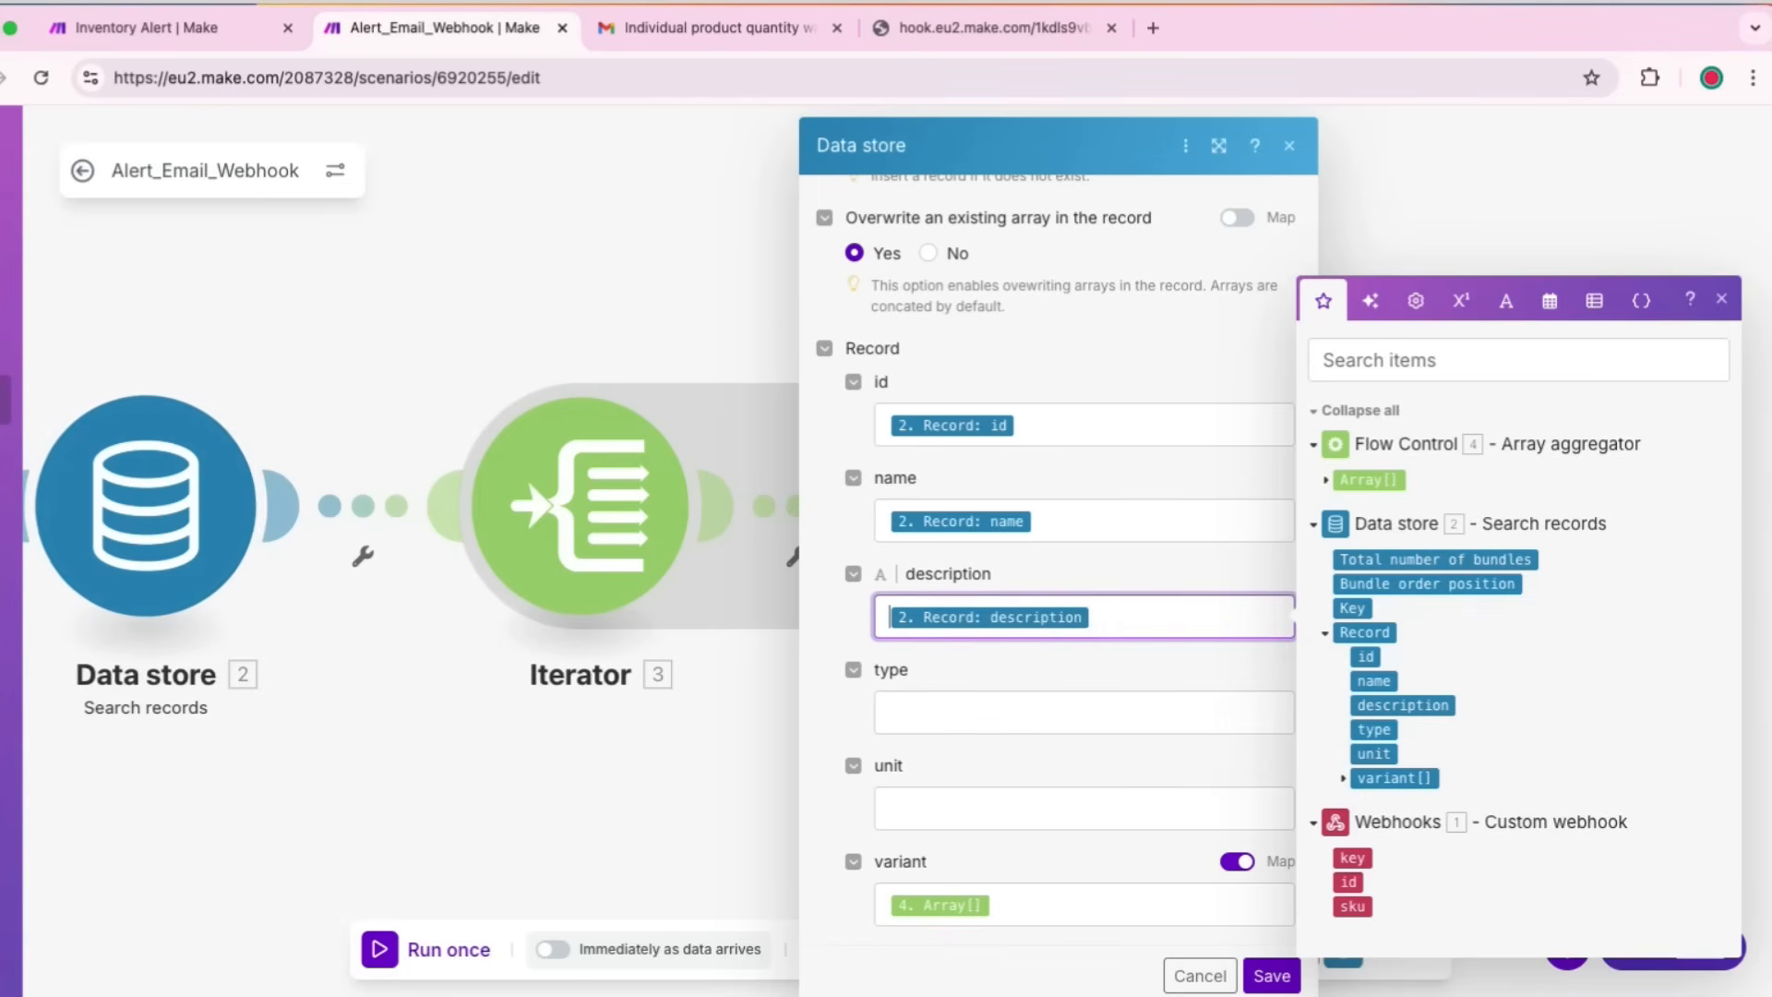
Step: Map the updated record's type and unit to the matching Search records fields and save the module
click(1084, 713)
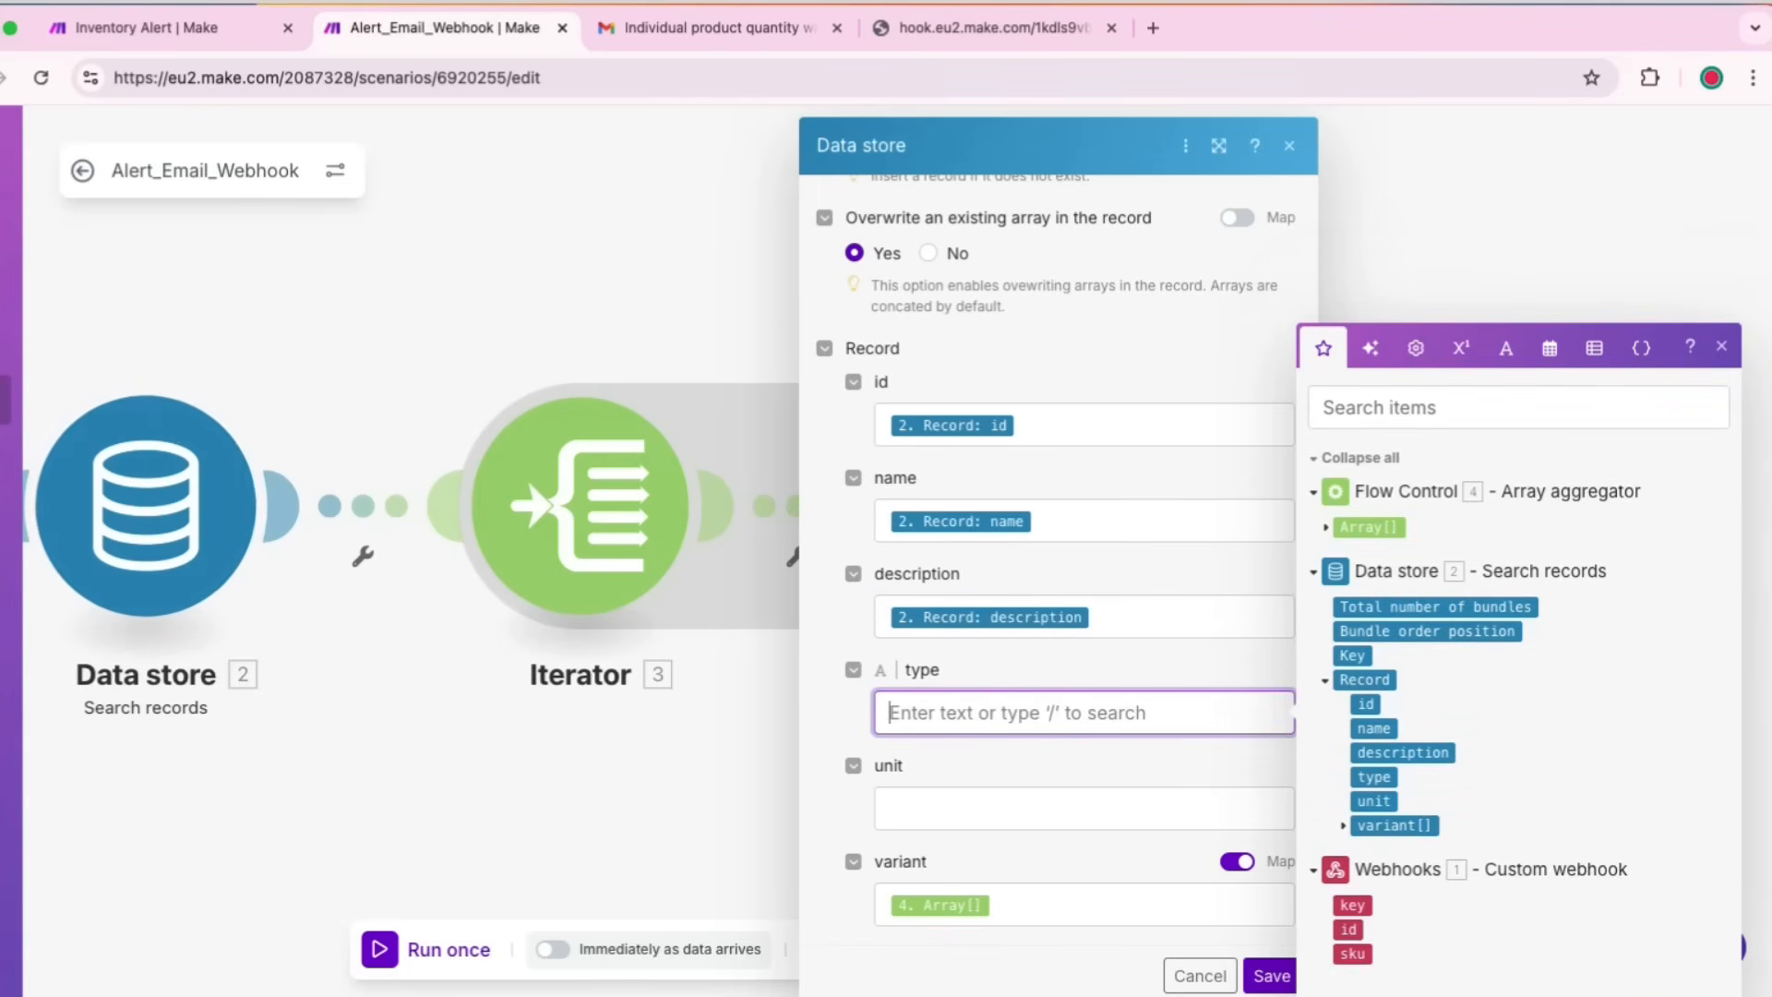
click(1373, 776)
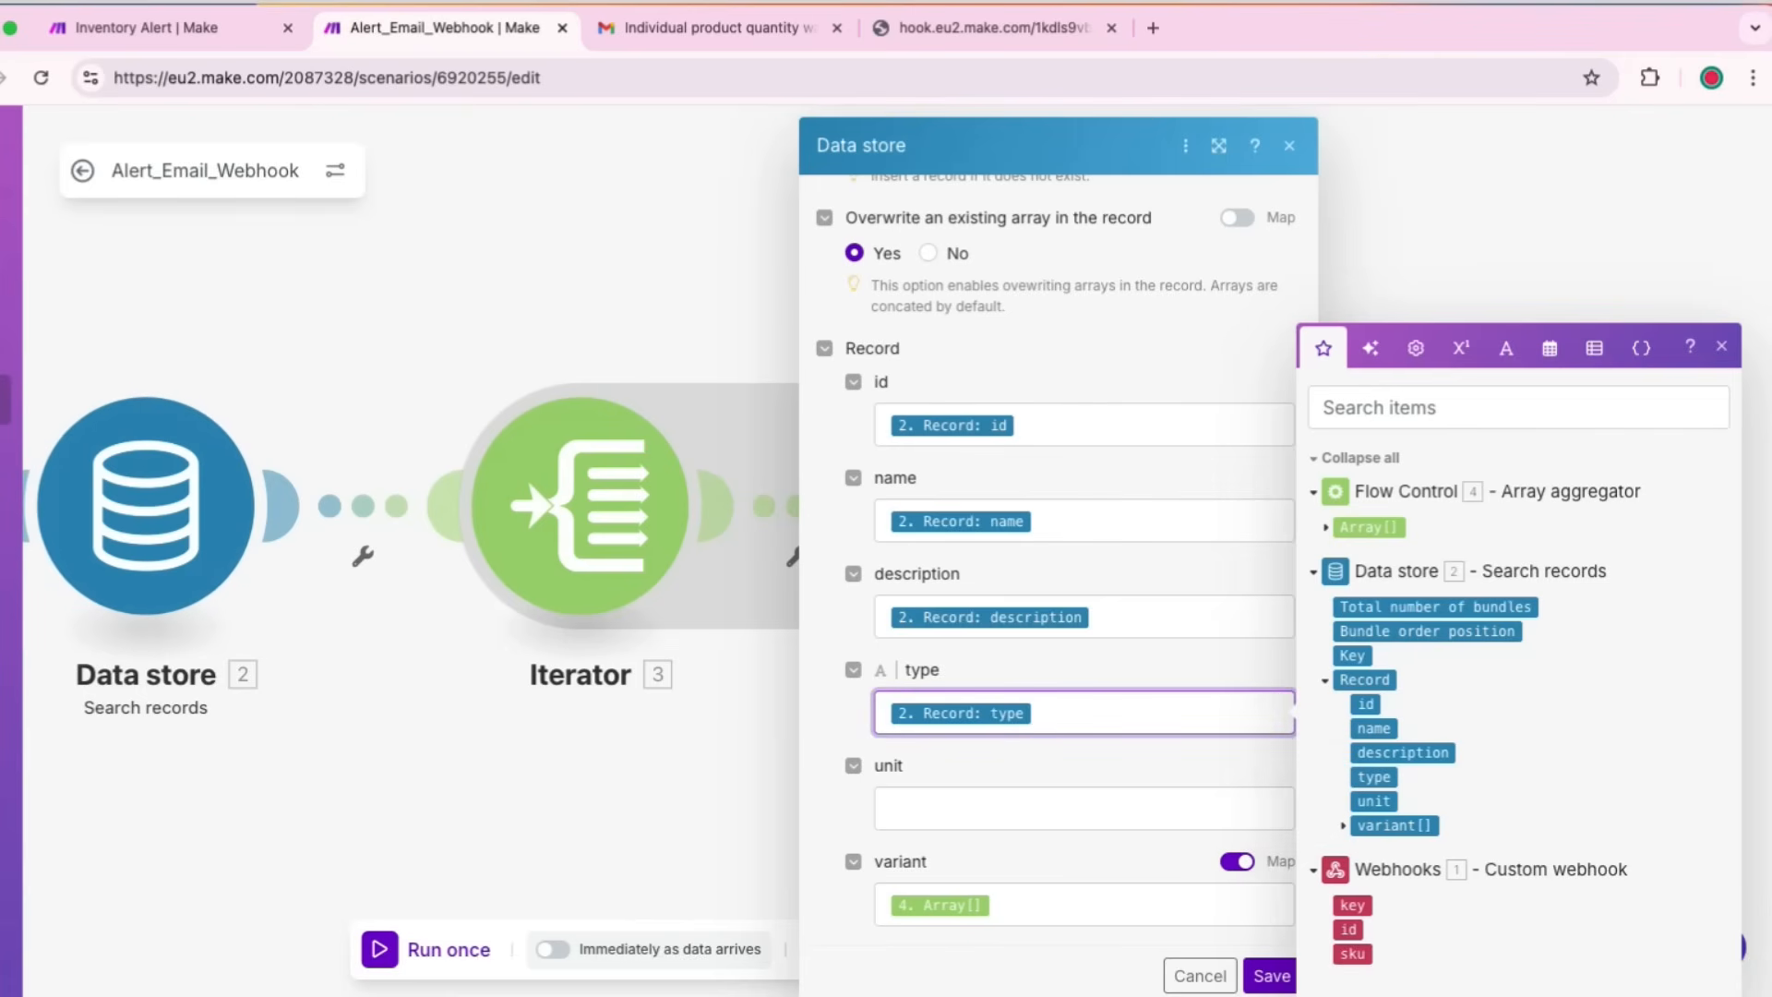
click(1084, 808)
click(1373, 800)
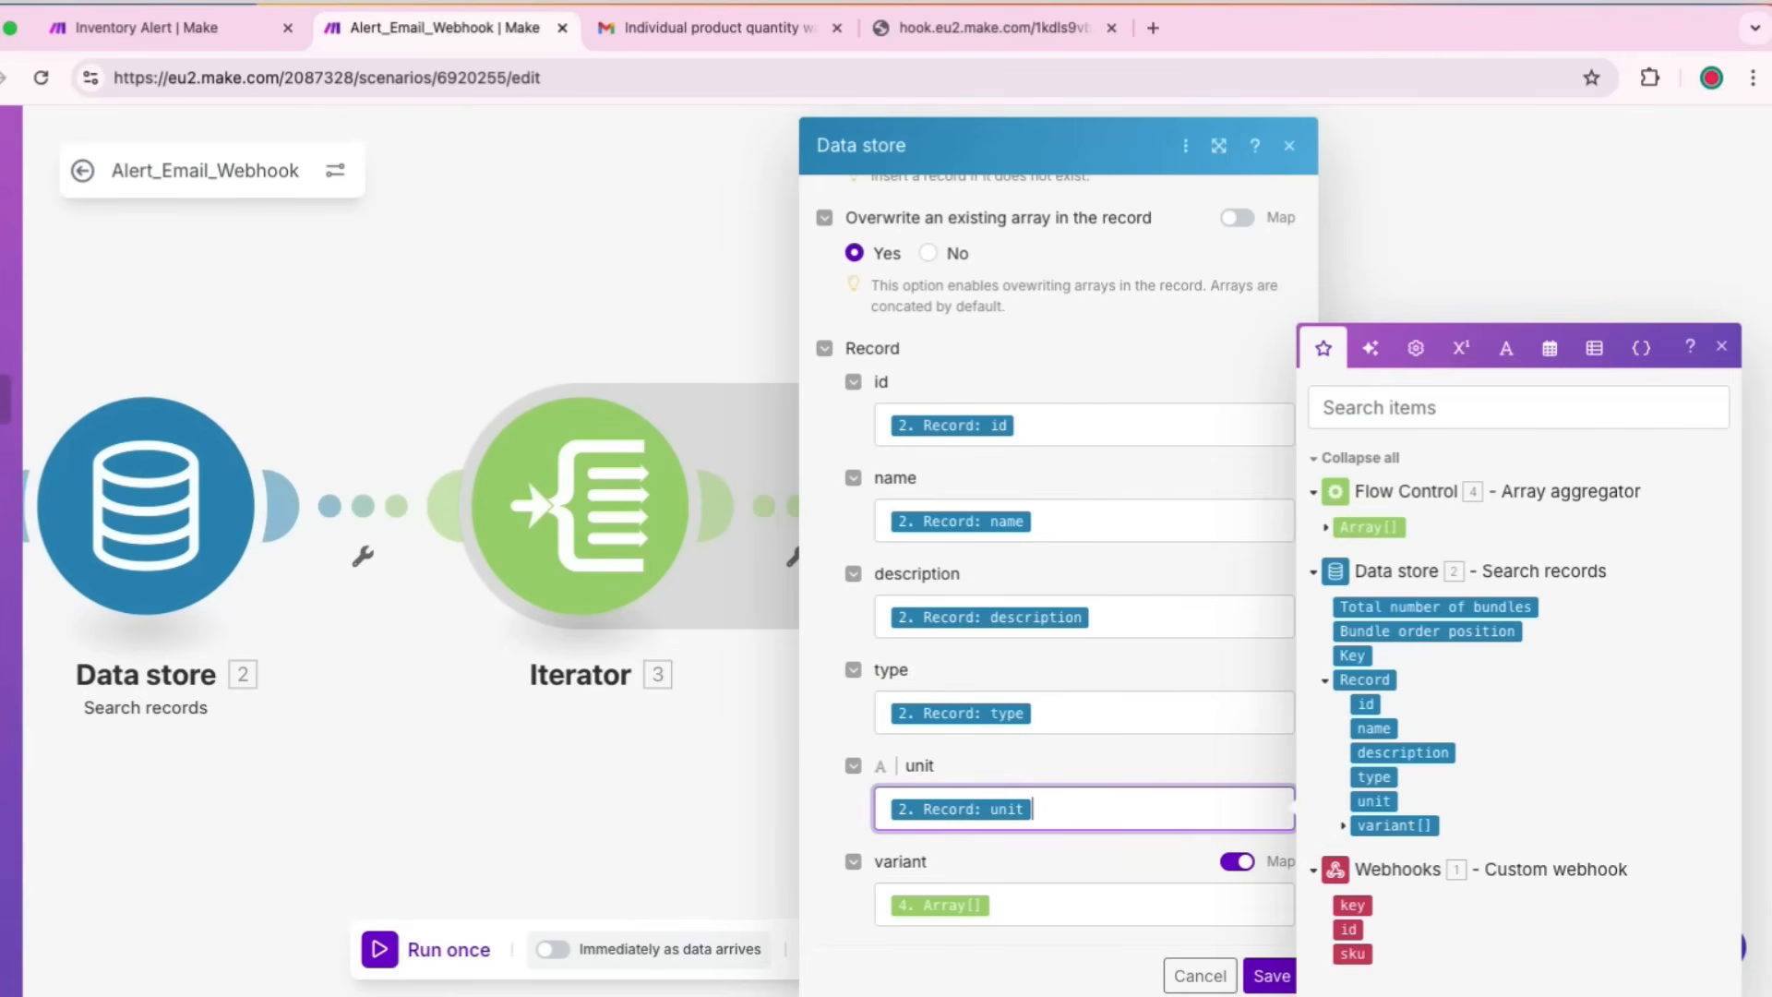
click(1269, 976)
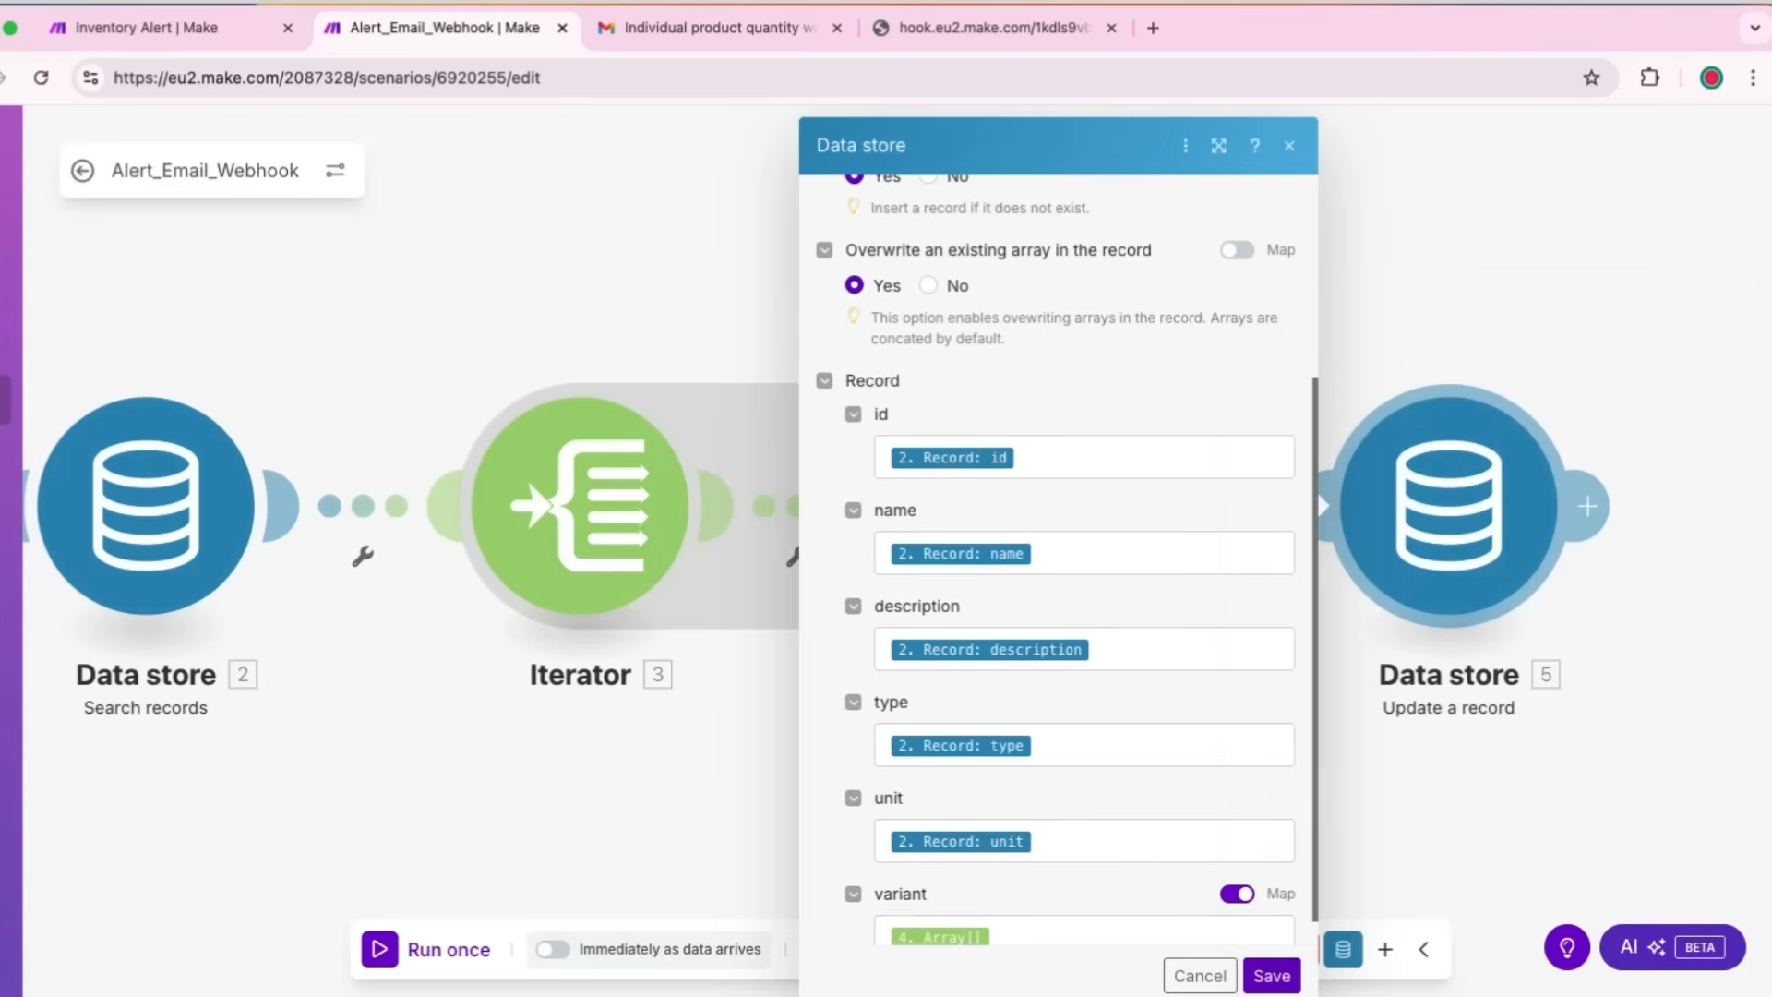
click(1270, 975)
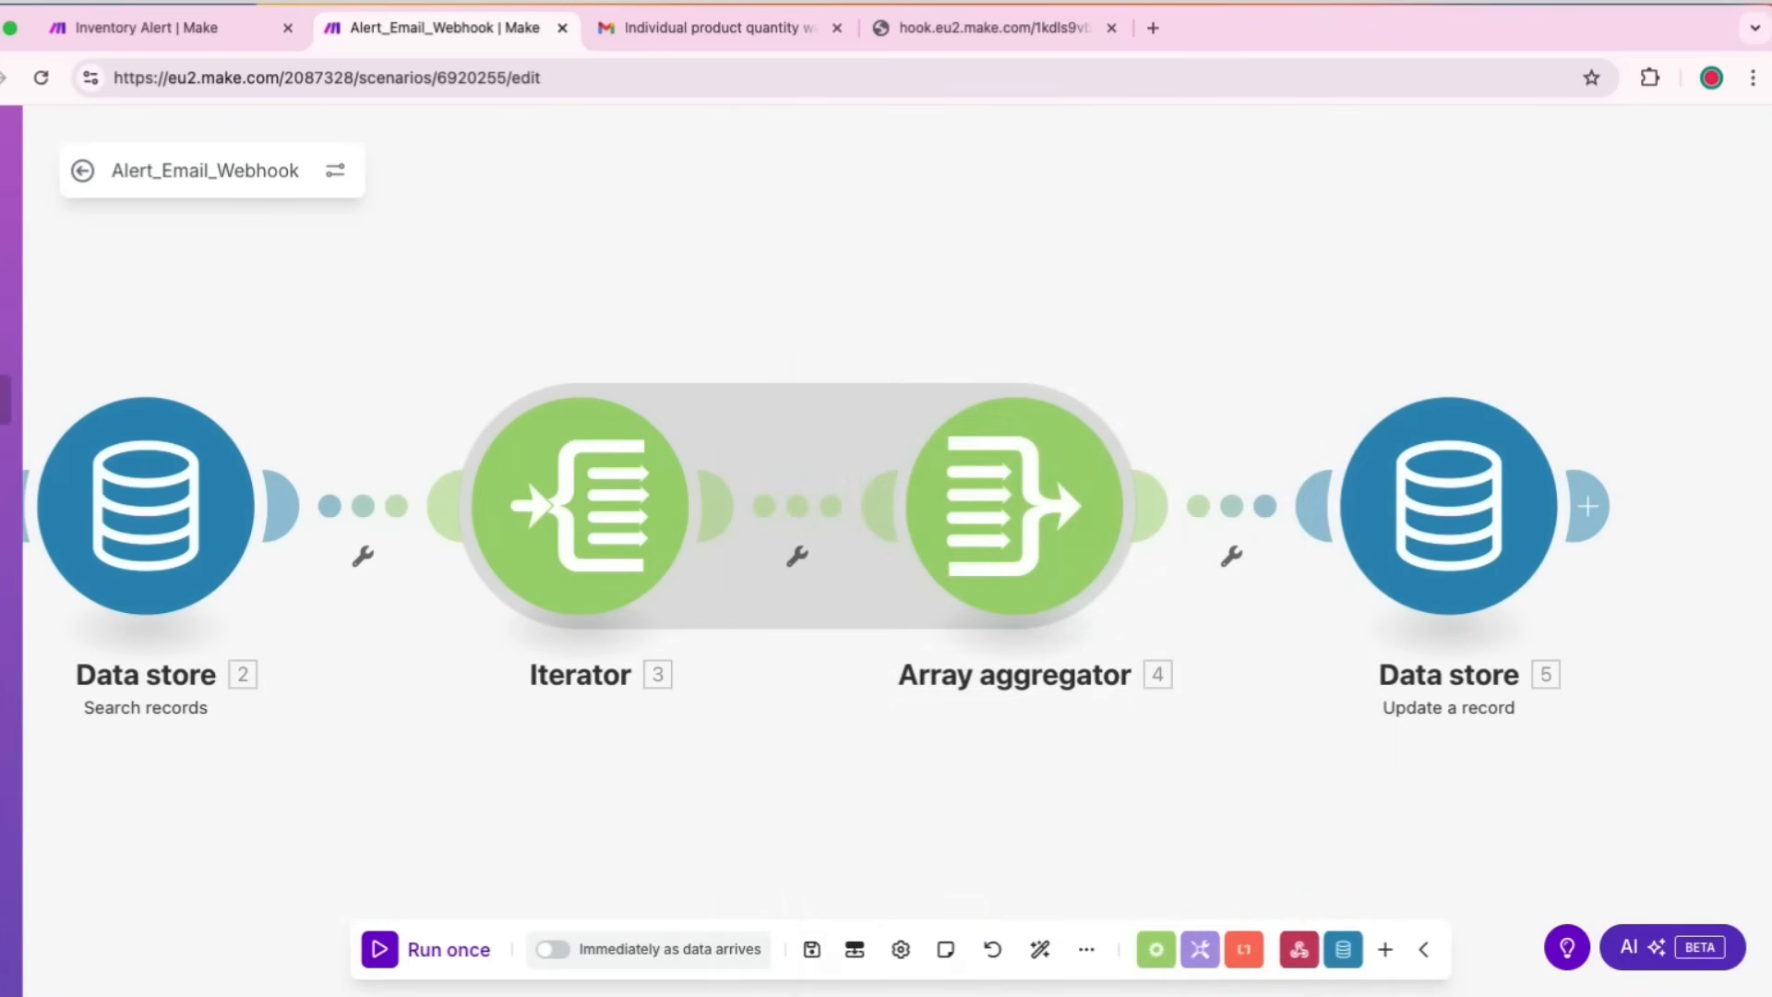
Step: Add a Webhook response module after the Update a record module
scroll(1642, 554, down, 1)
drag(1144, 295, 871, 295)
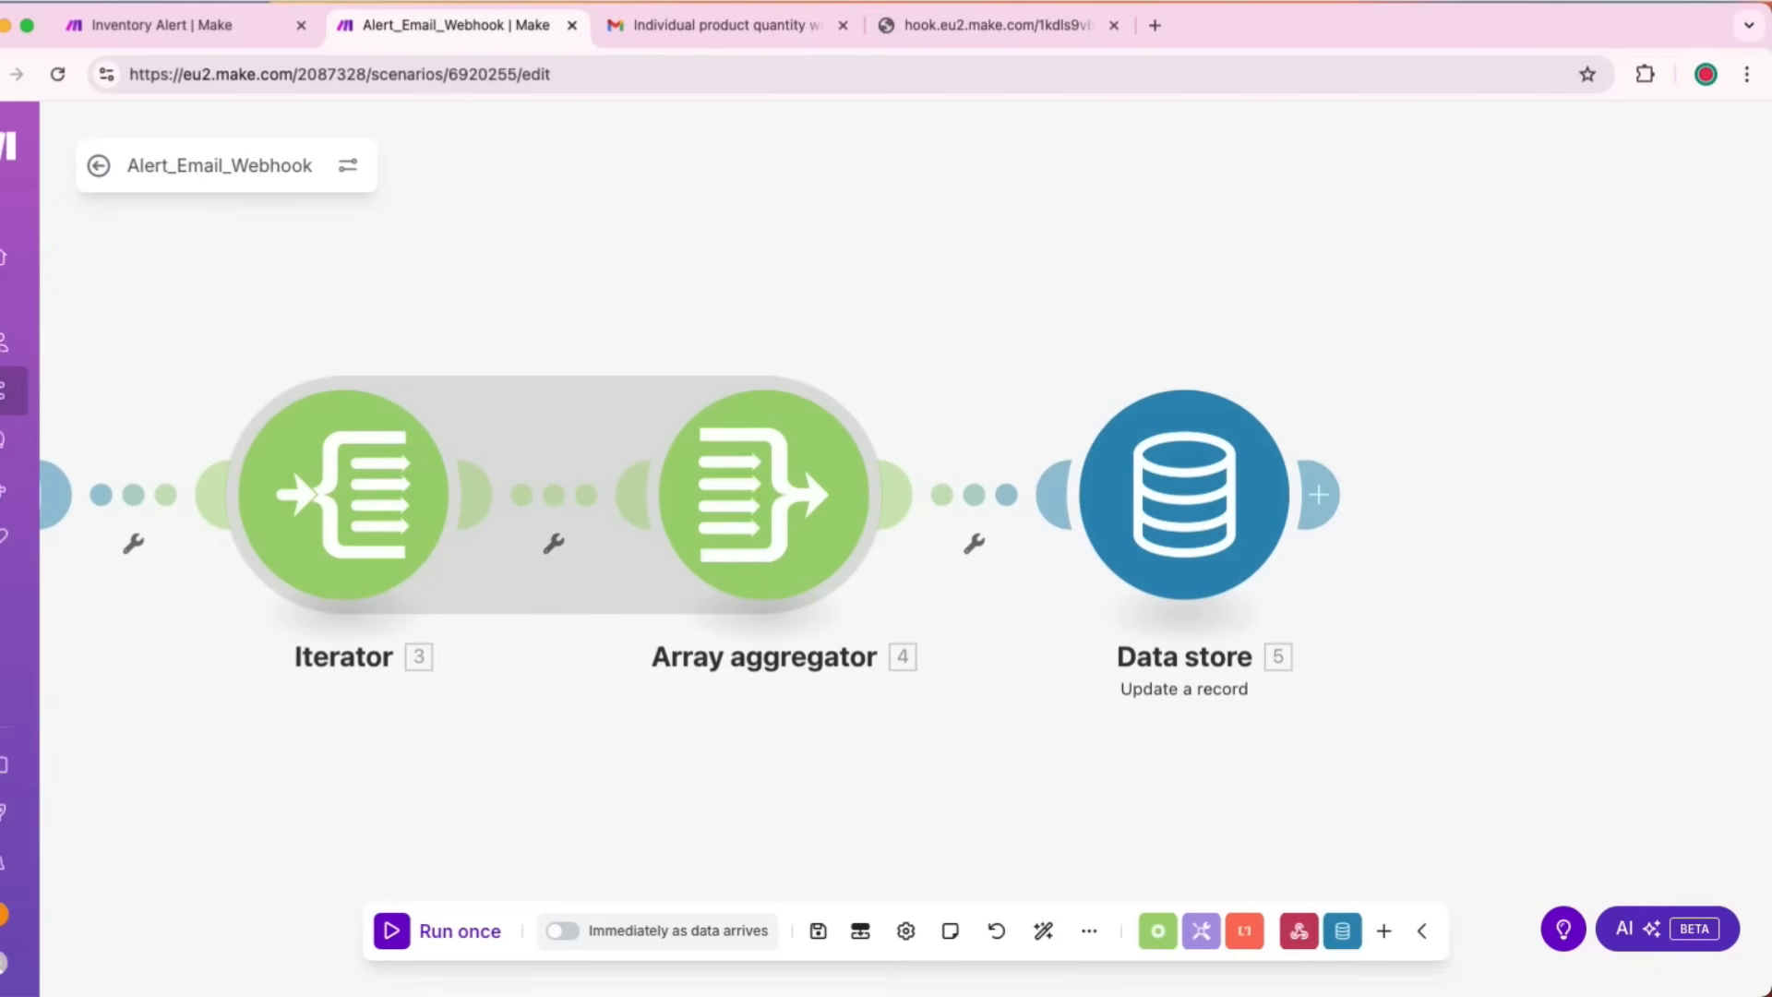
click(1322, 495)
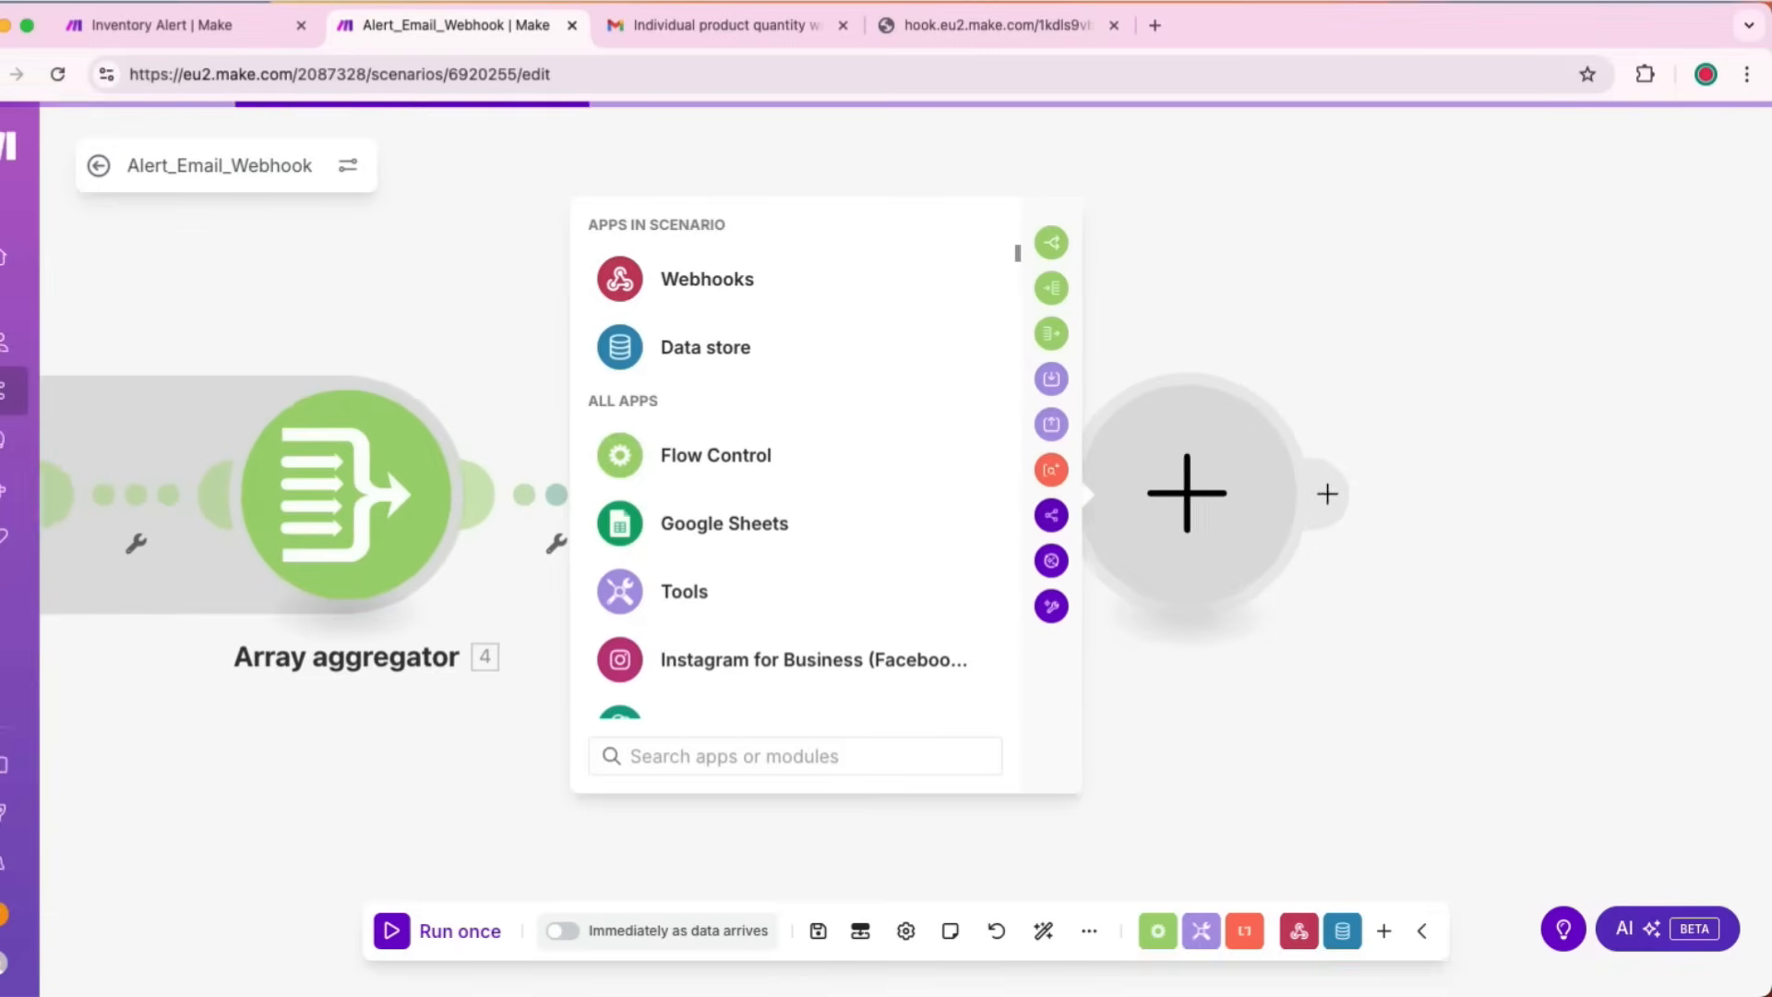
click(701, 279)
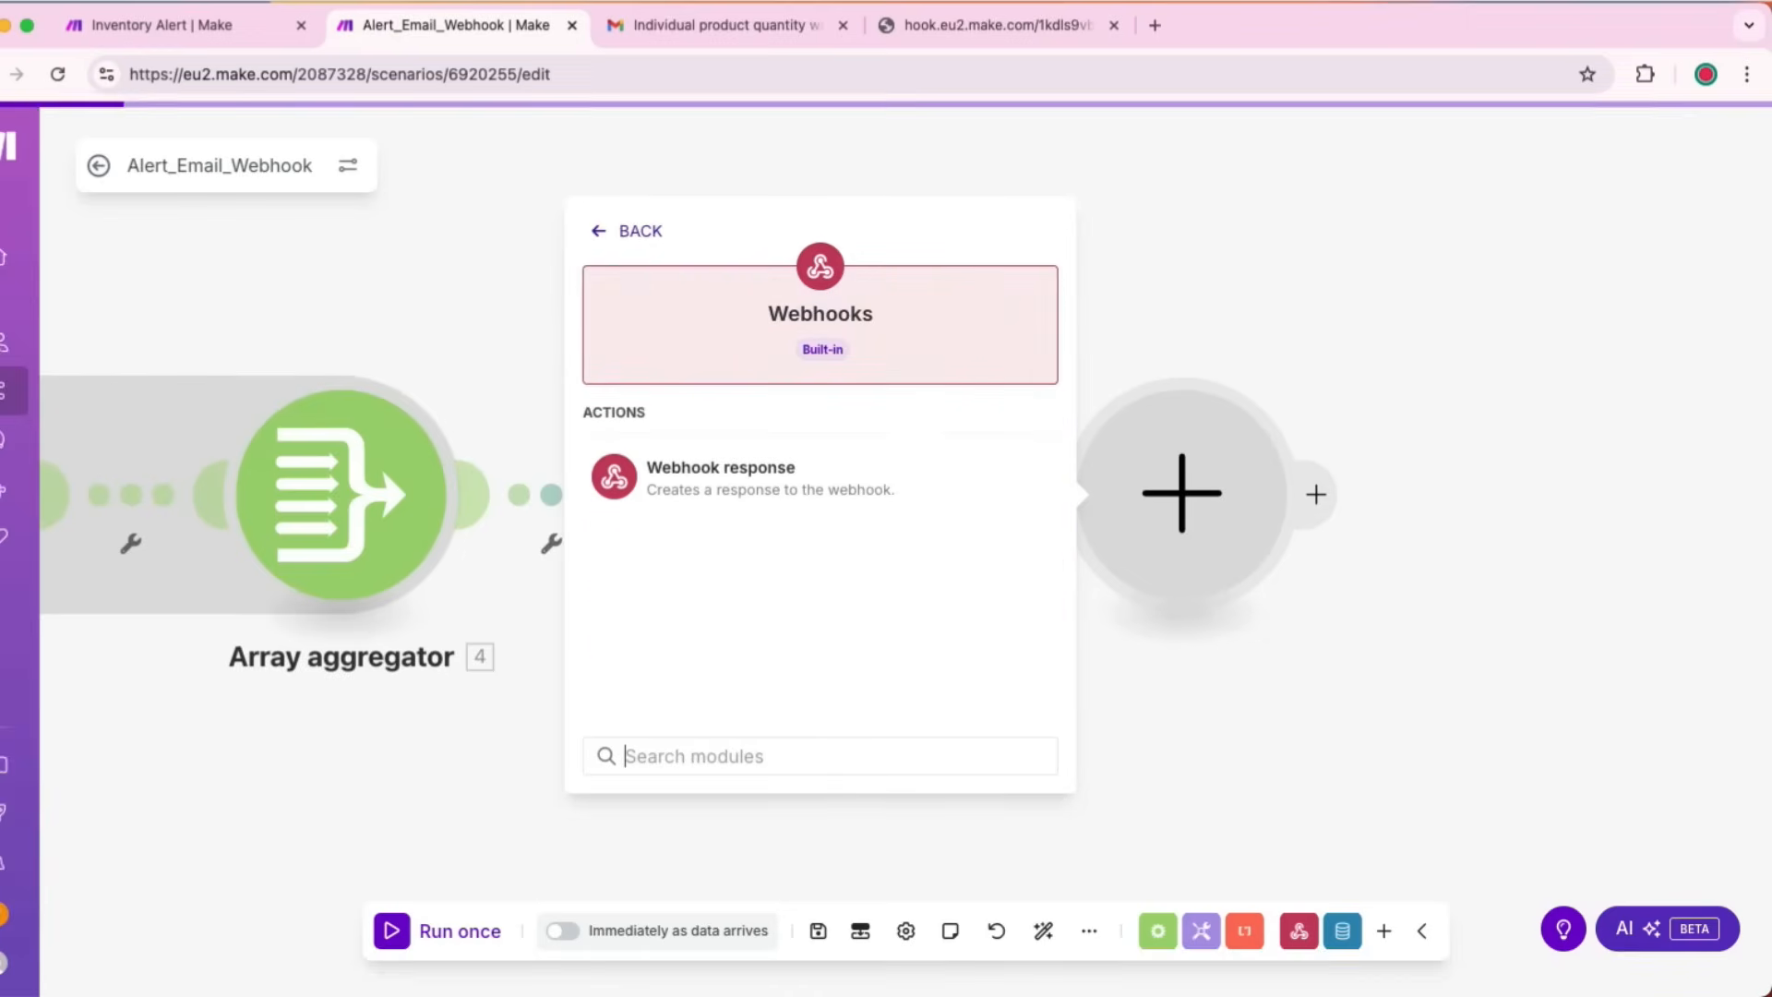
click(751, 474)
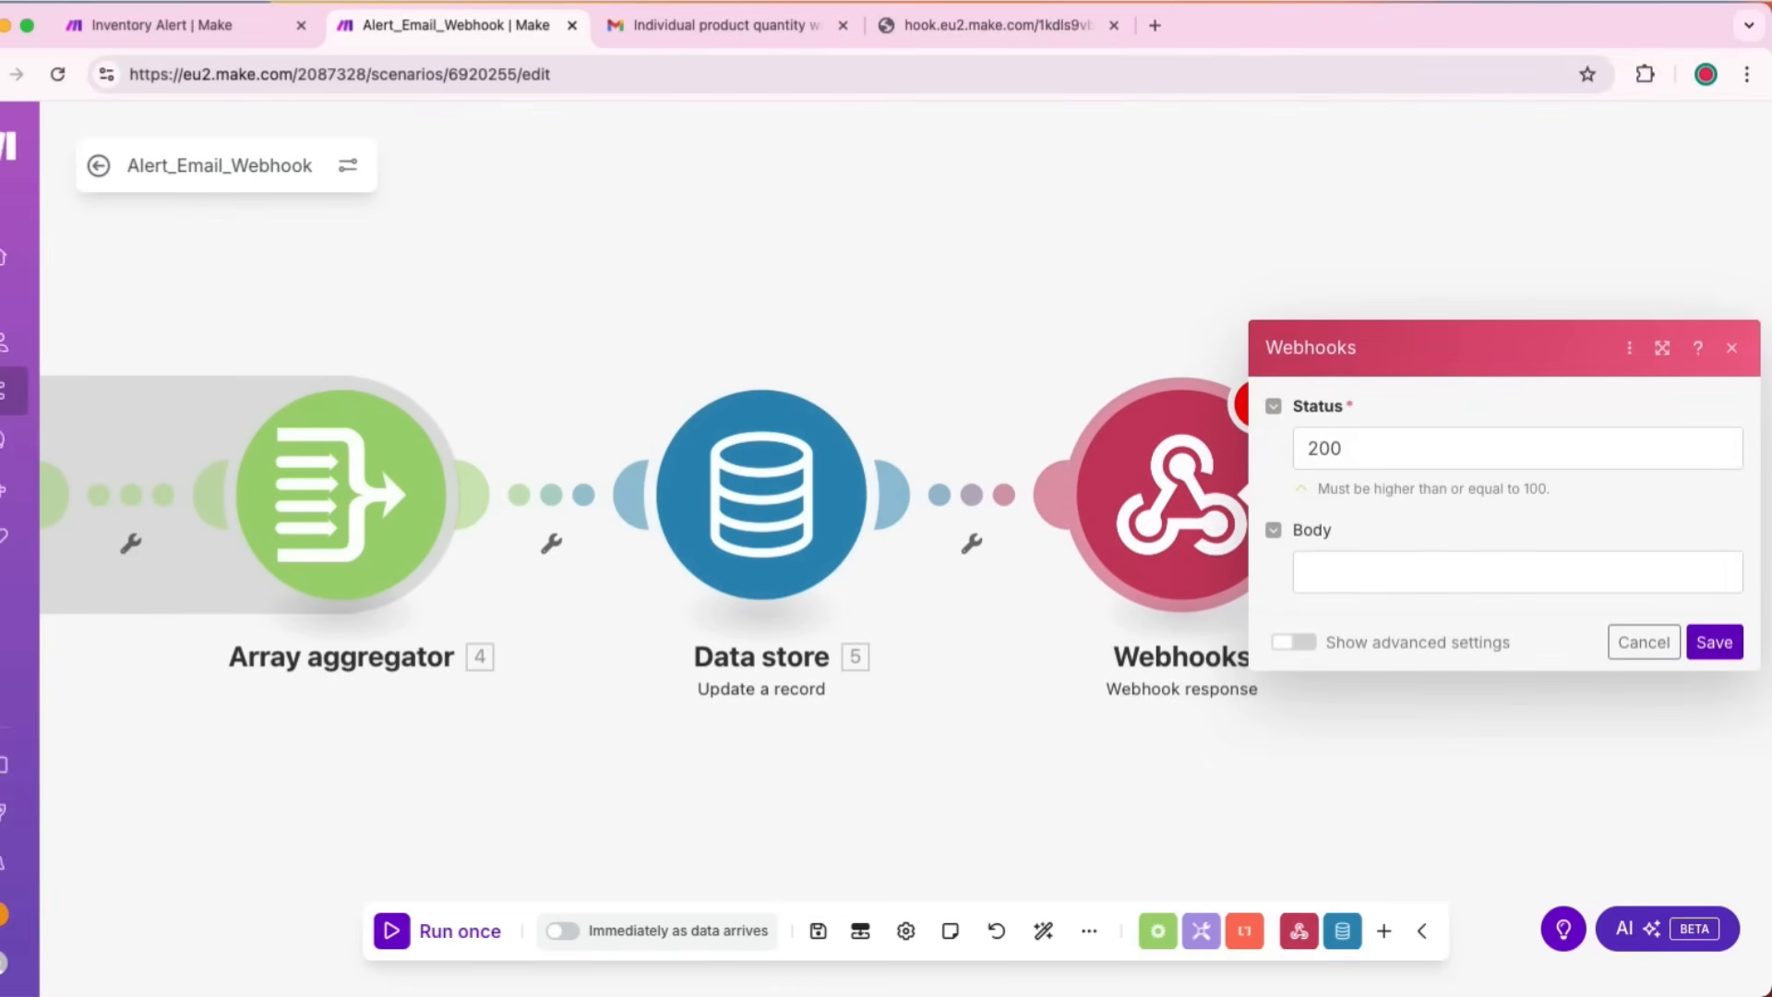
Step: Set the webhook response body to "Thank you ! We have updated our records with the requested stock." and save the module
click(1296, 573)
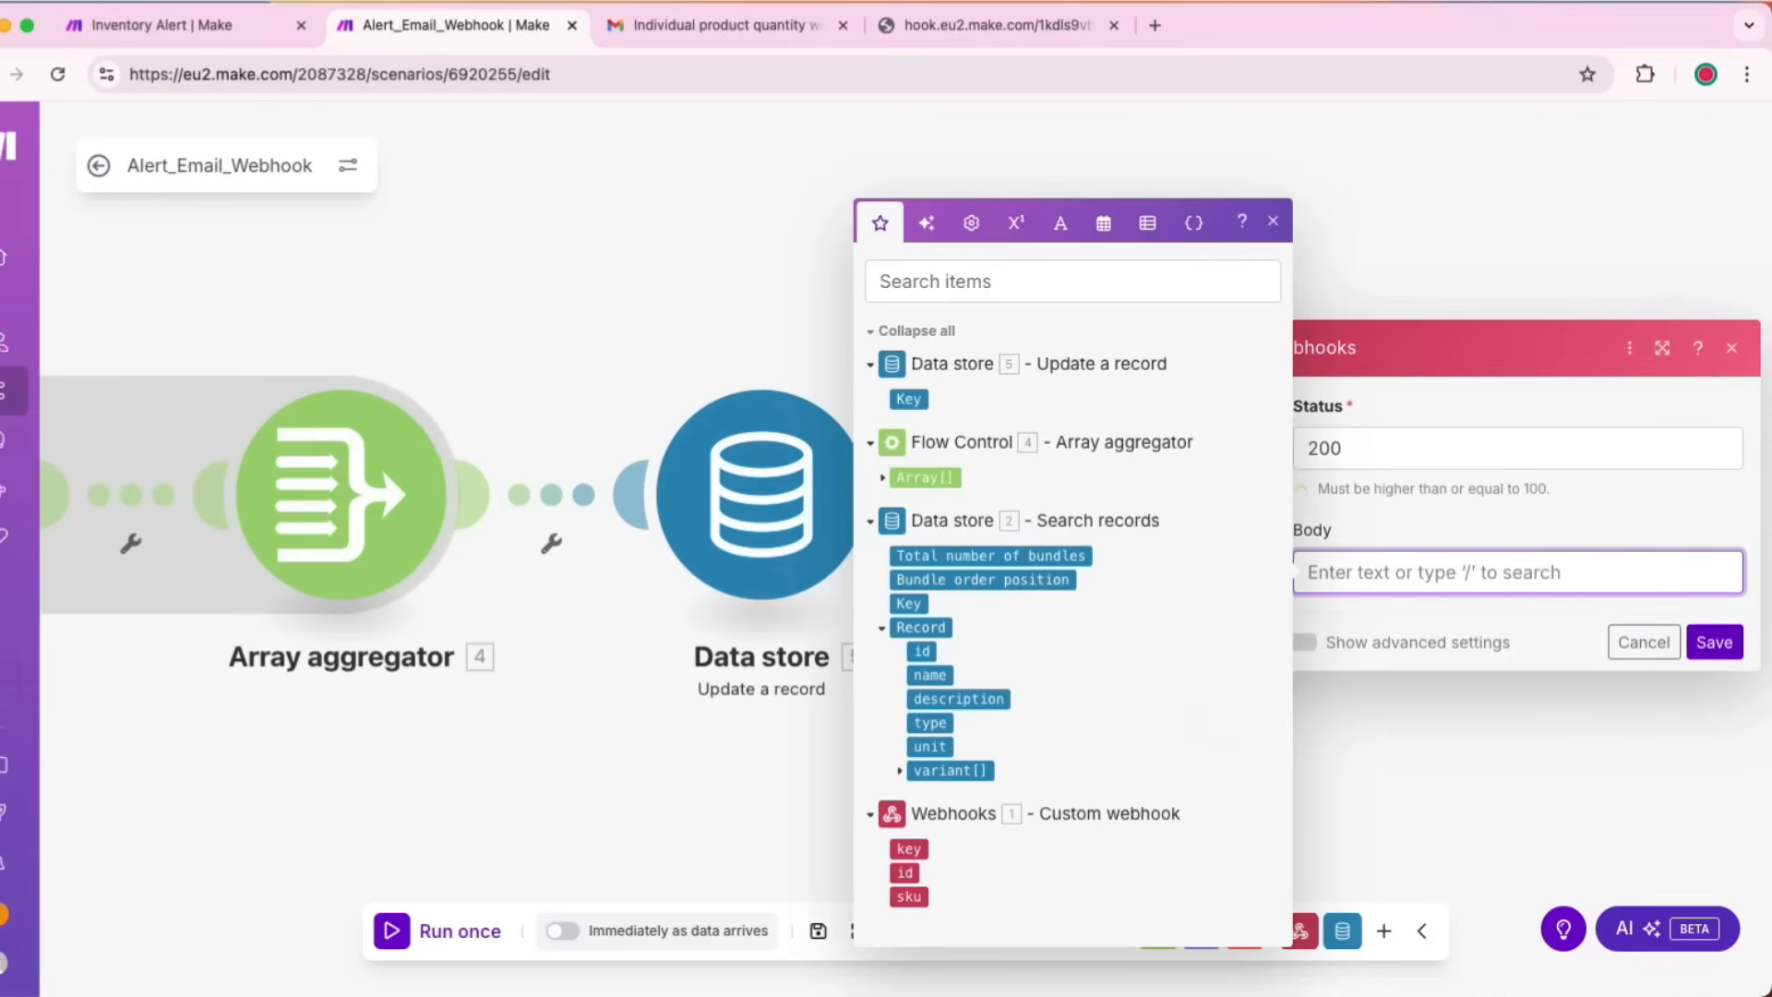
text(Thank y)
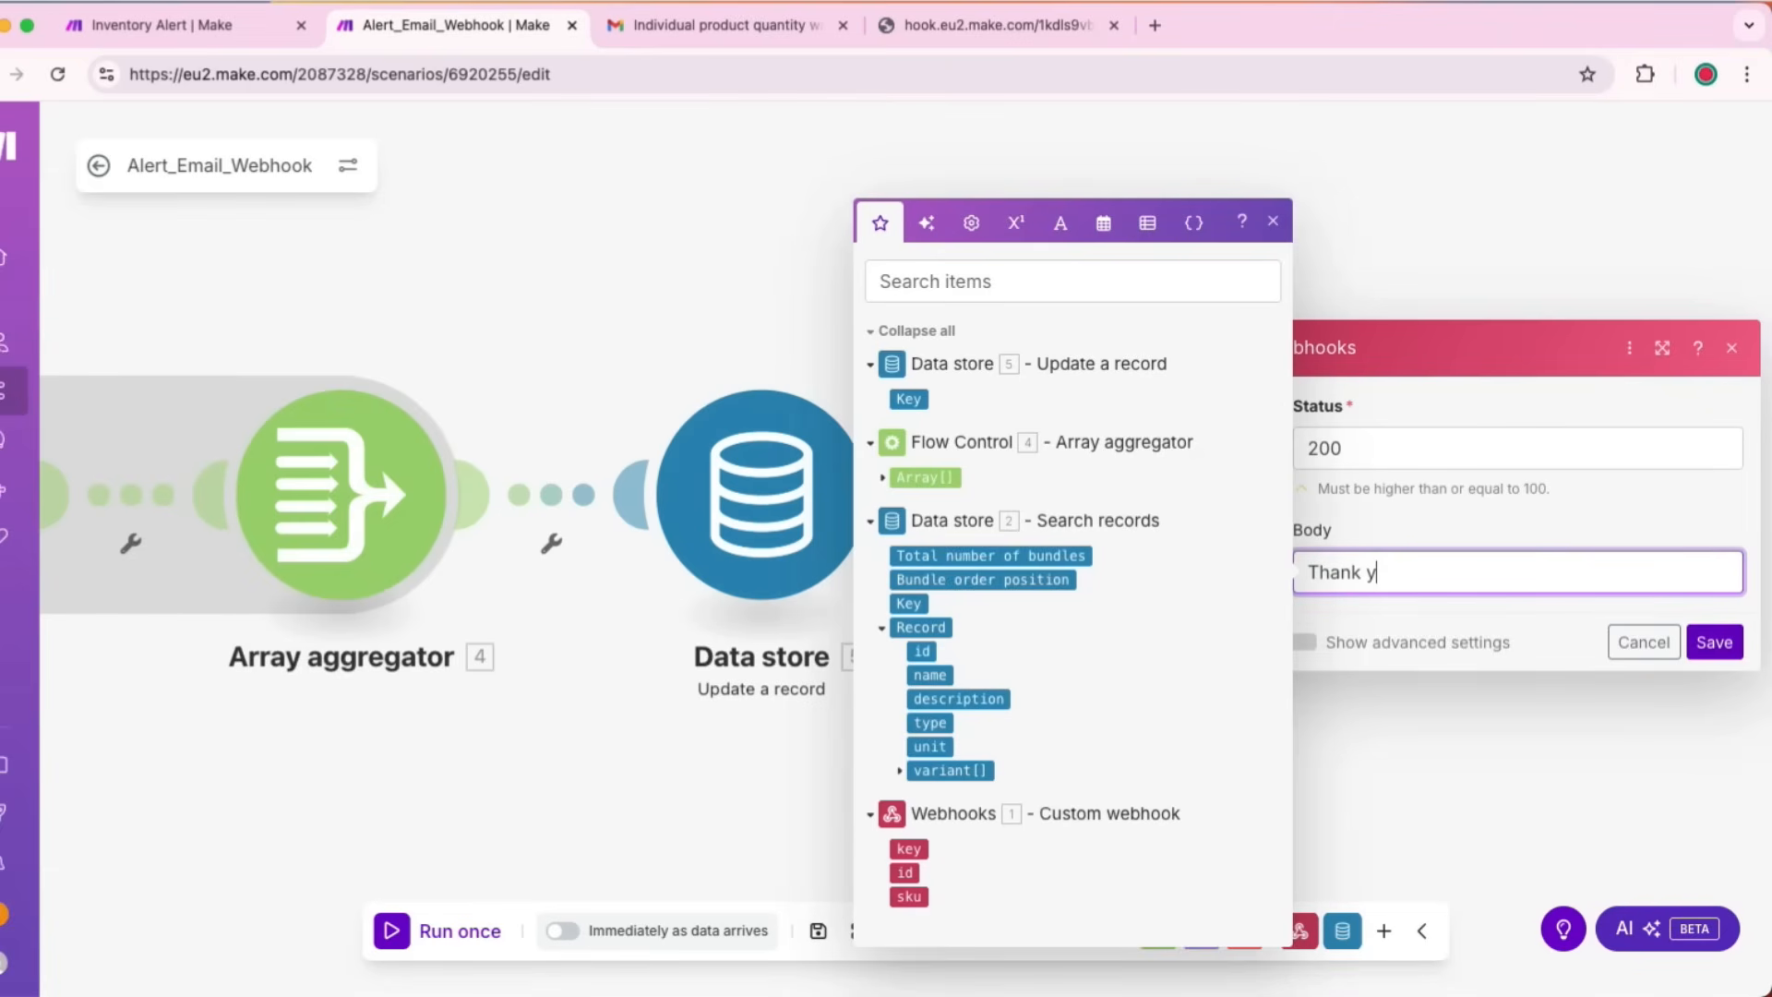
text(ou @)
key(BackSpace)
key(BackSpace)
text(! We have update)
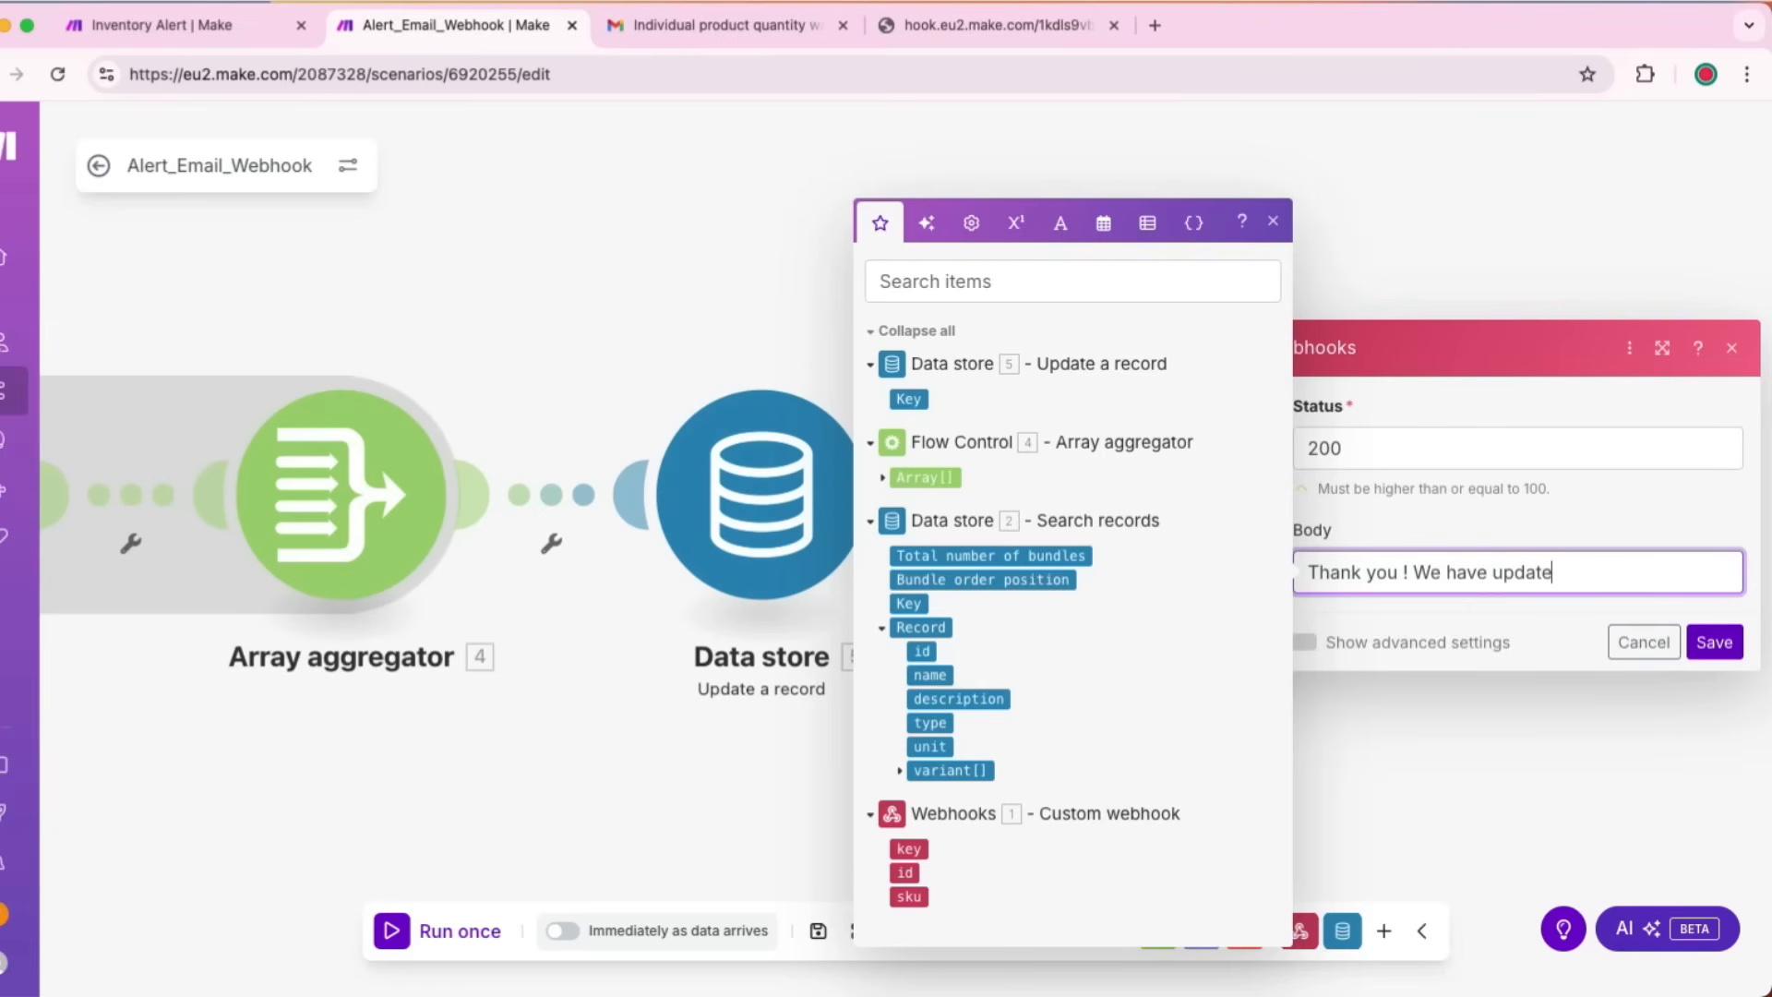
text(d our records with the req)
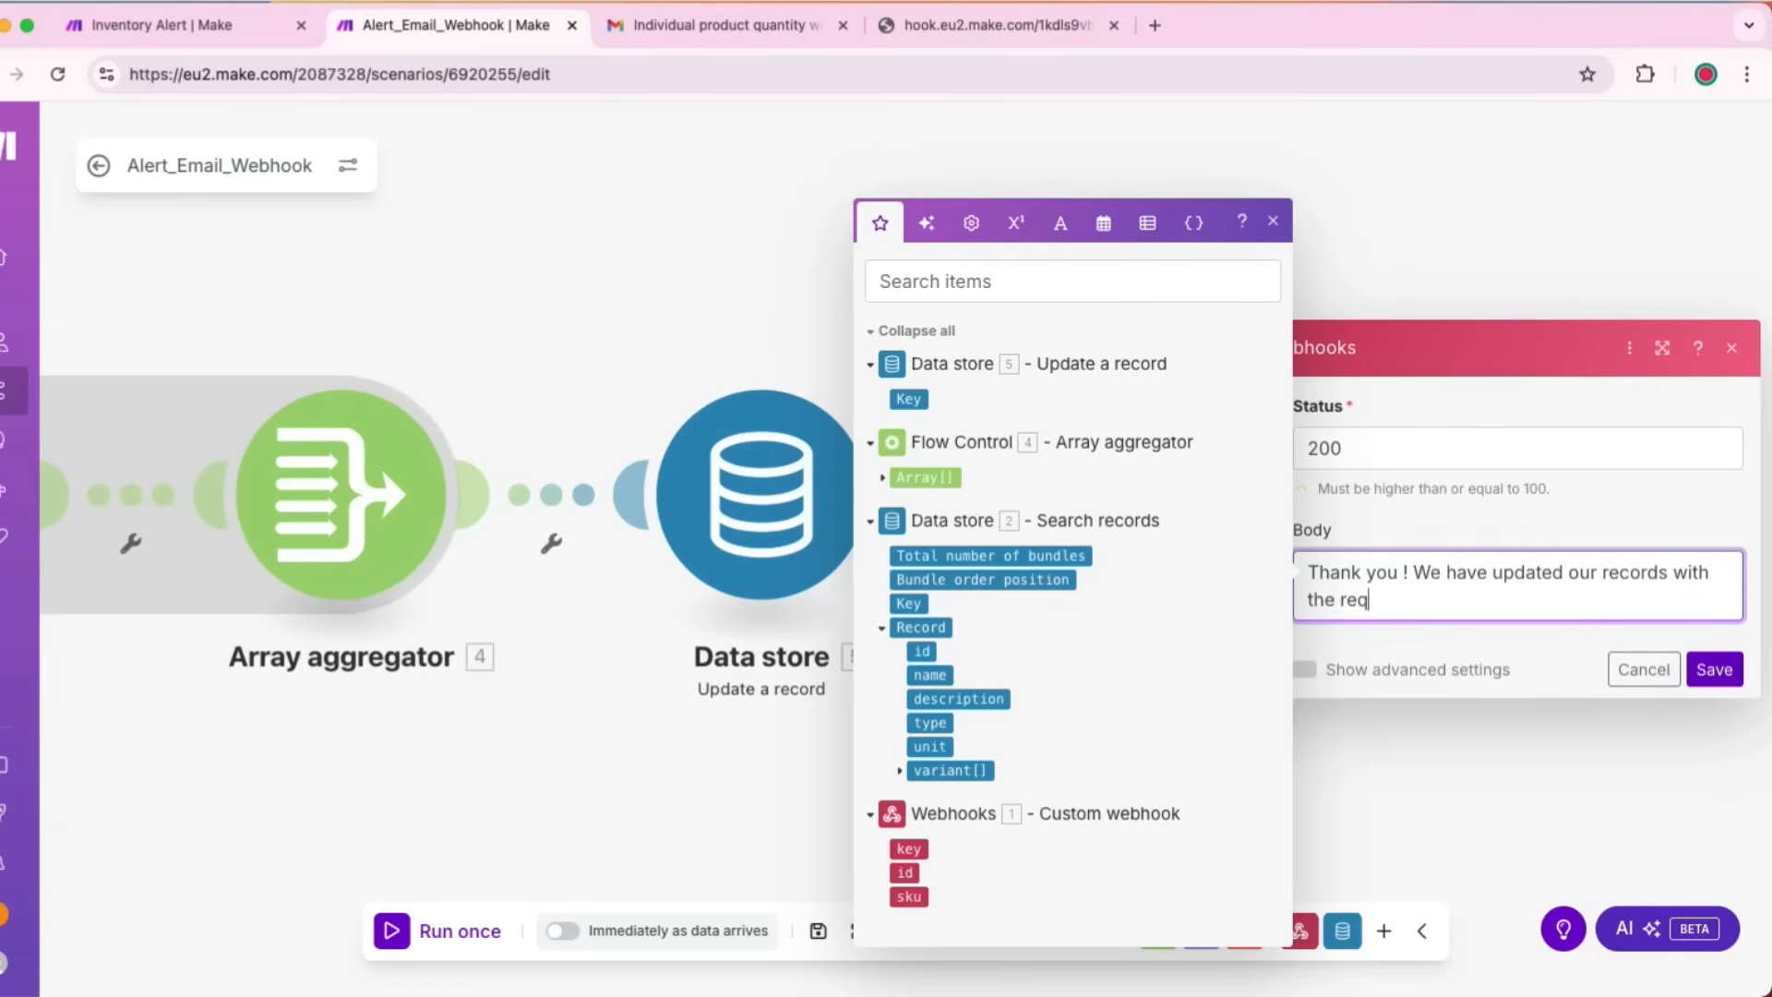
text(uested stock.)
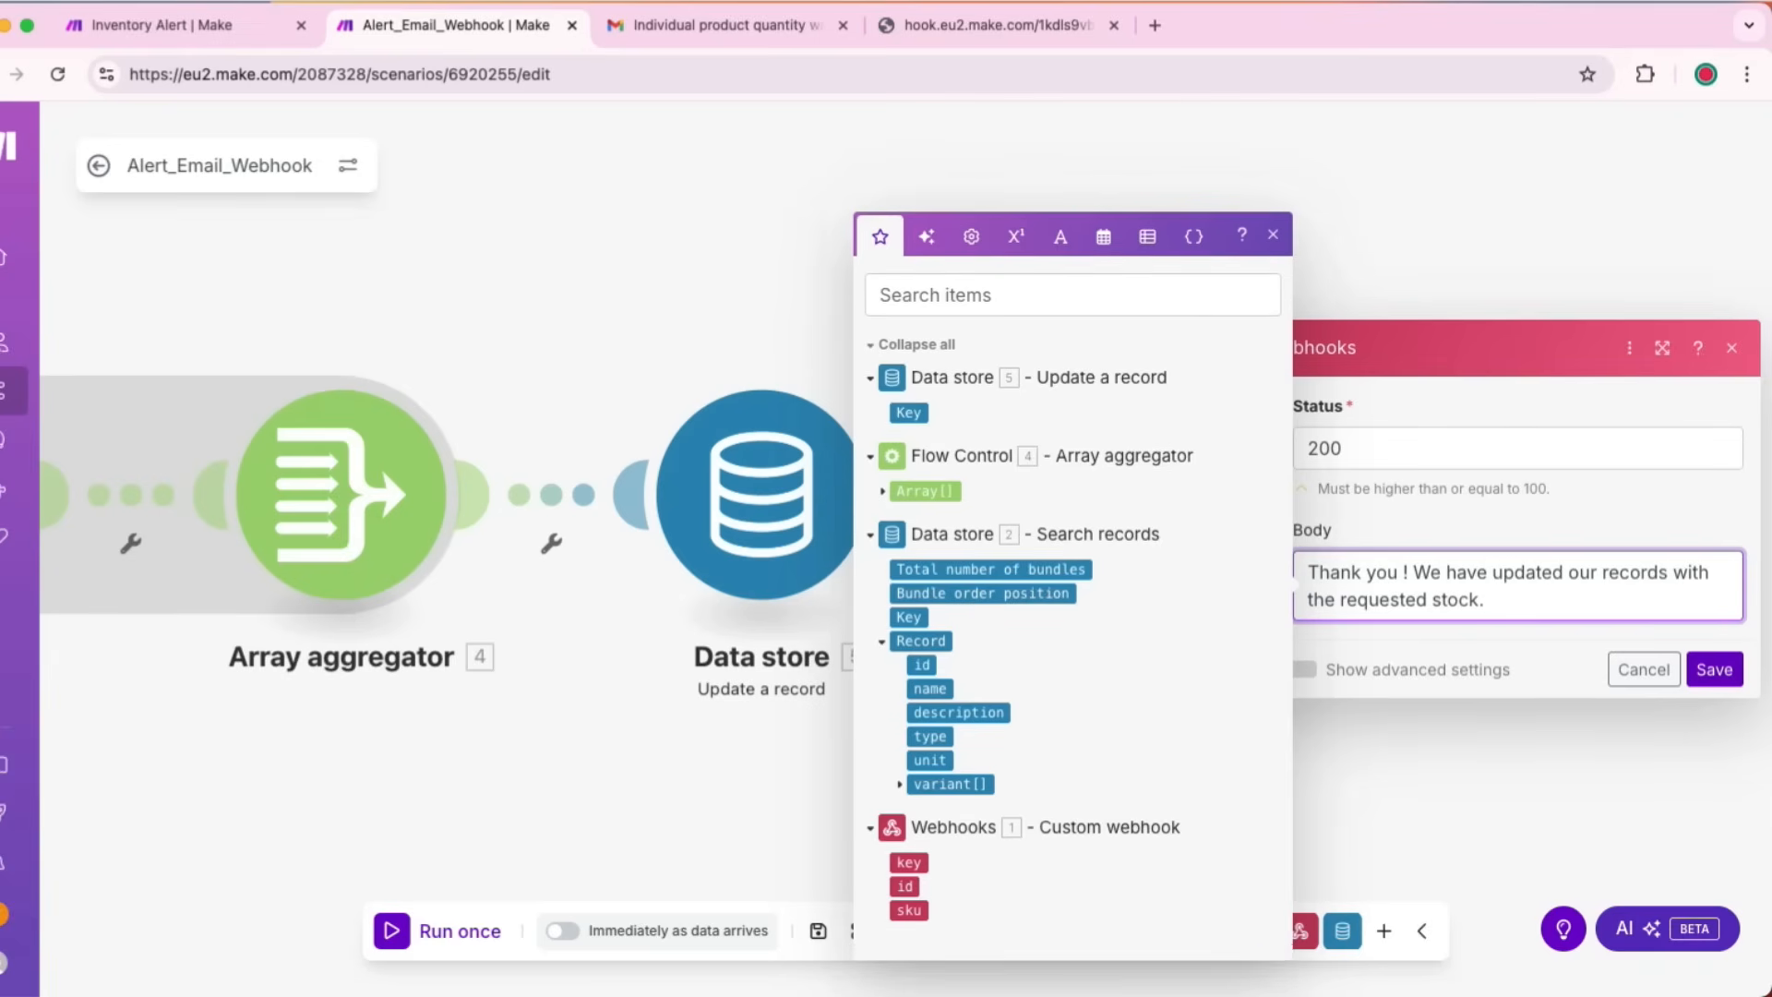
key(Escape)
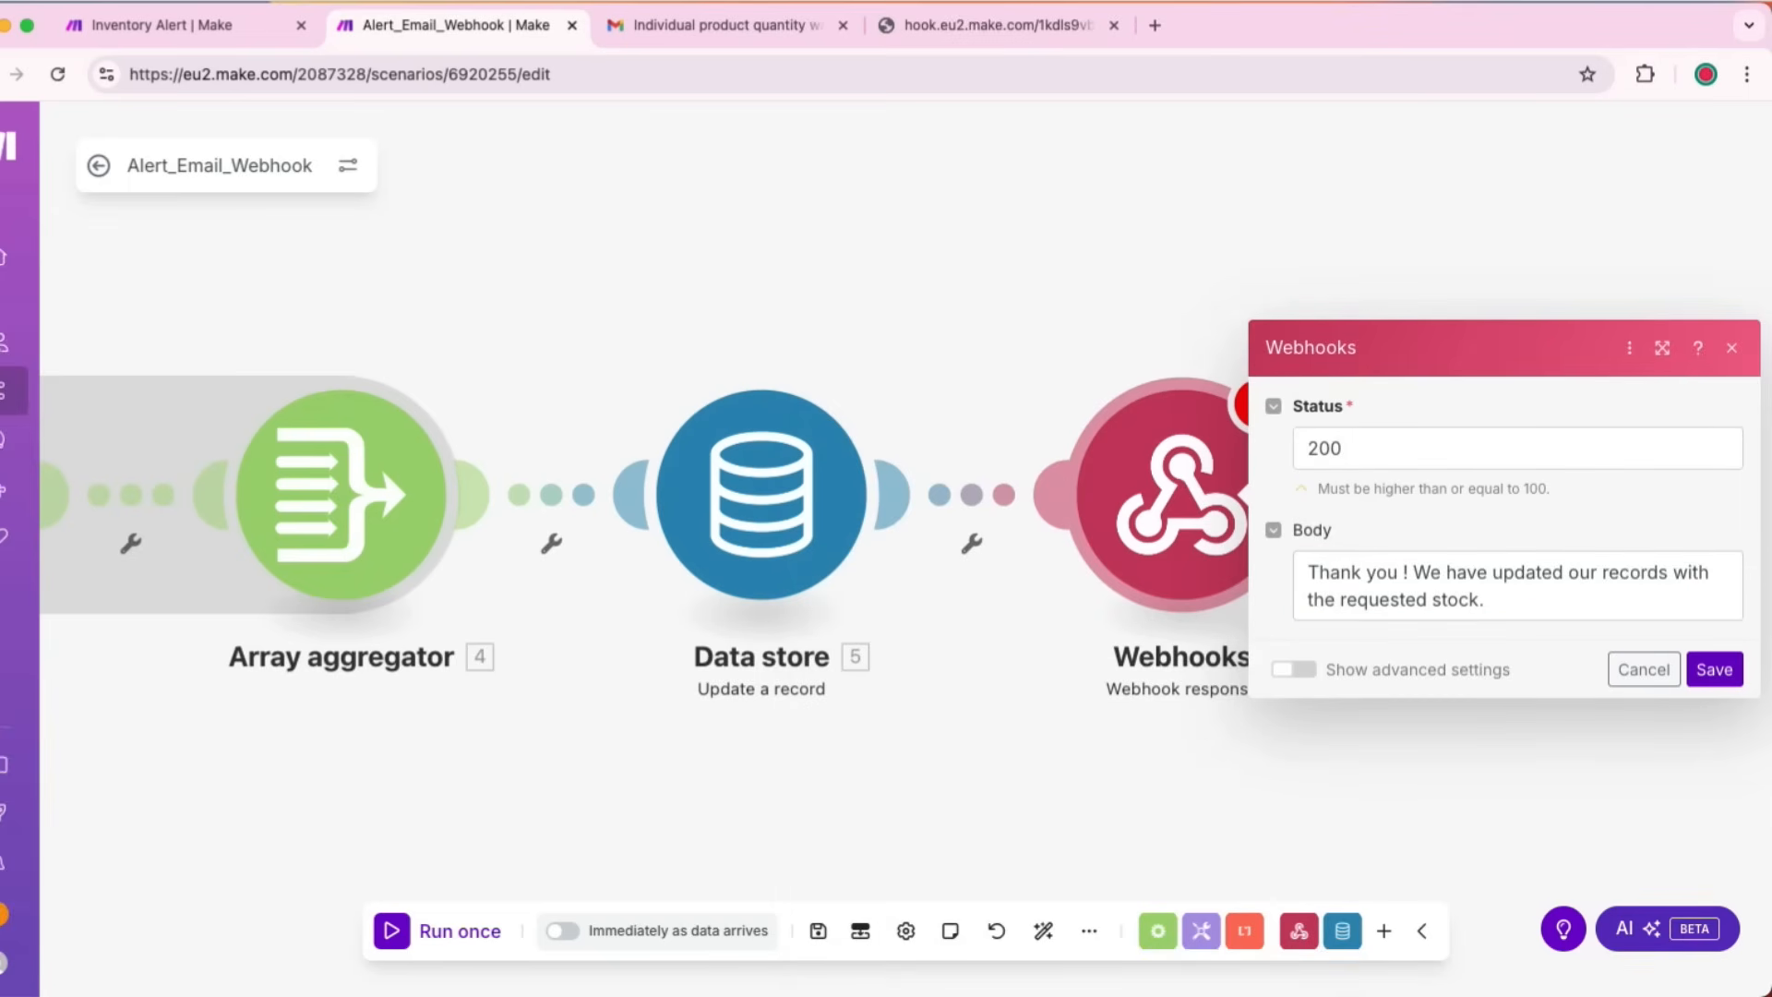
key(Return)
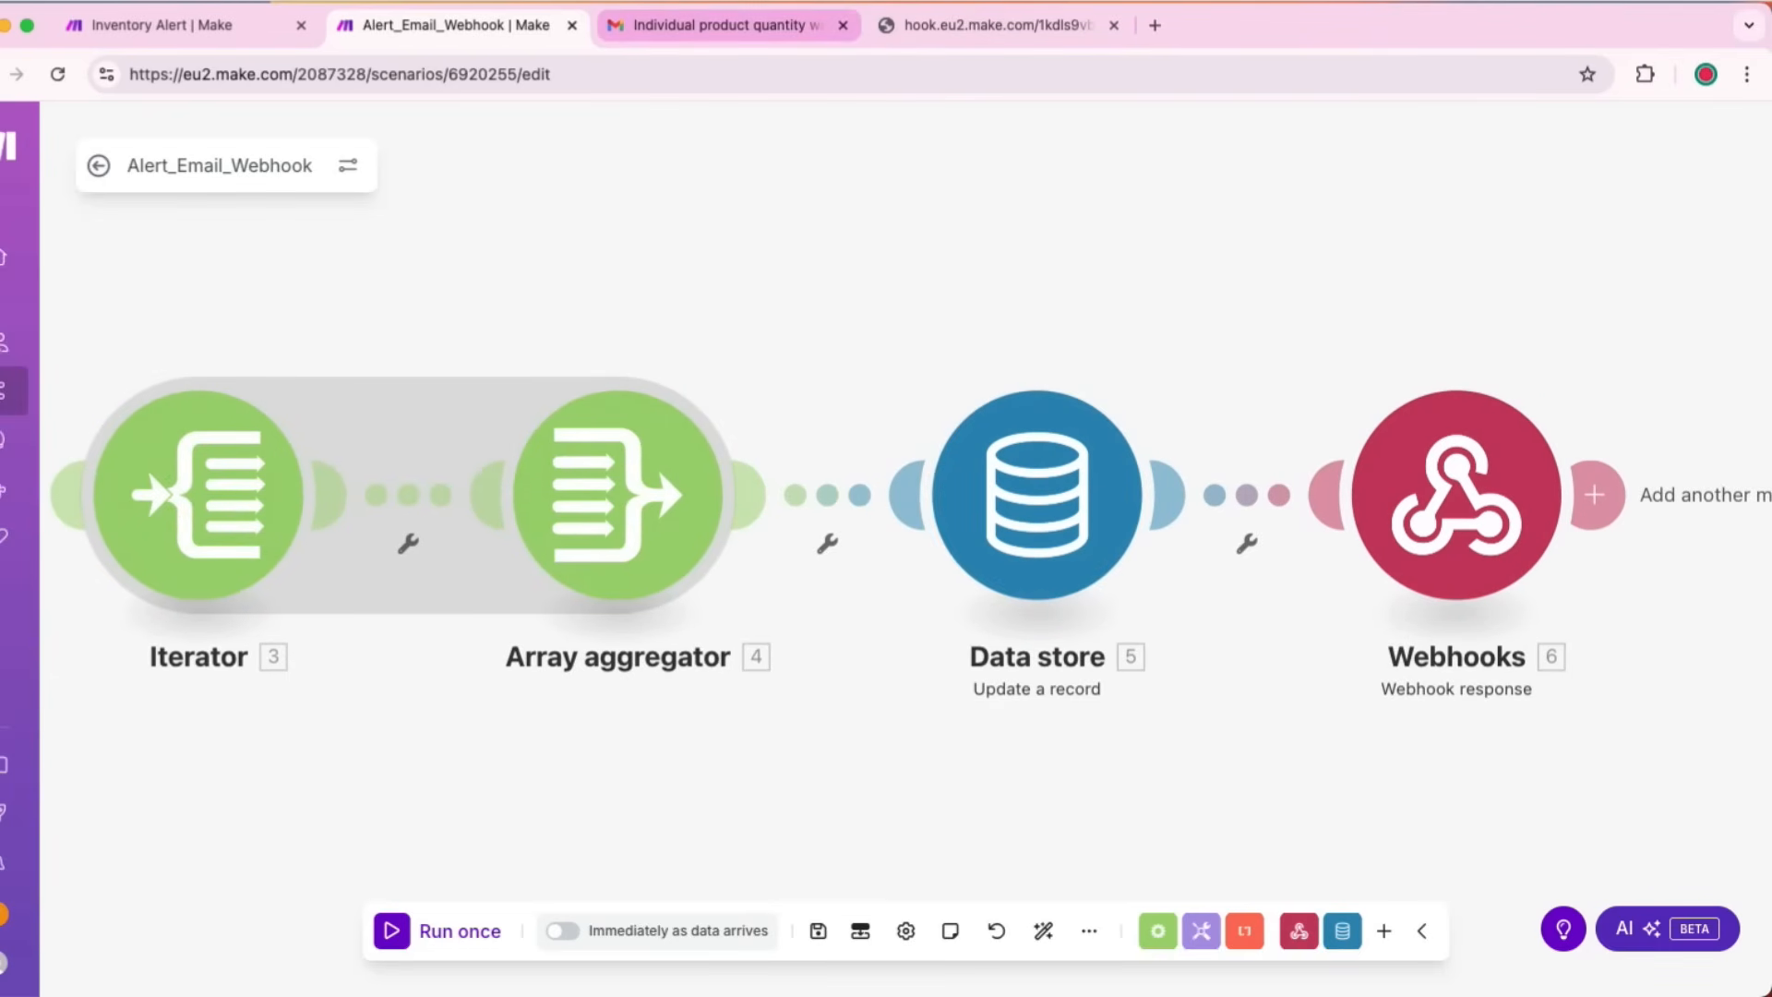
Step: Follow the delivery confirmation link in the Gmail product quantity warning, and save the Alert_Email_Webhook scenario in Make
click(715, 25)
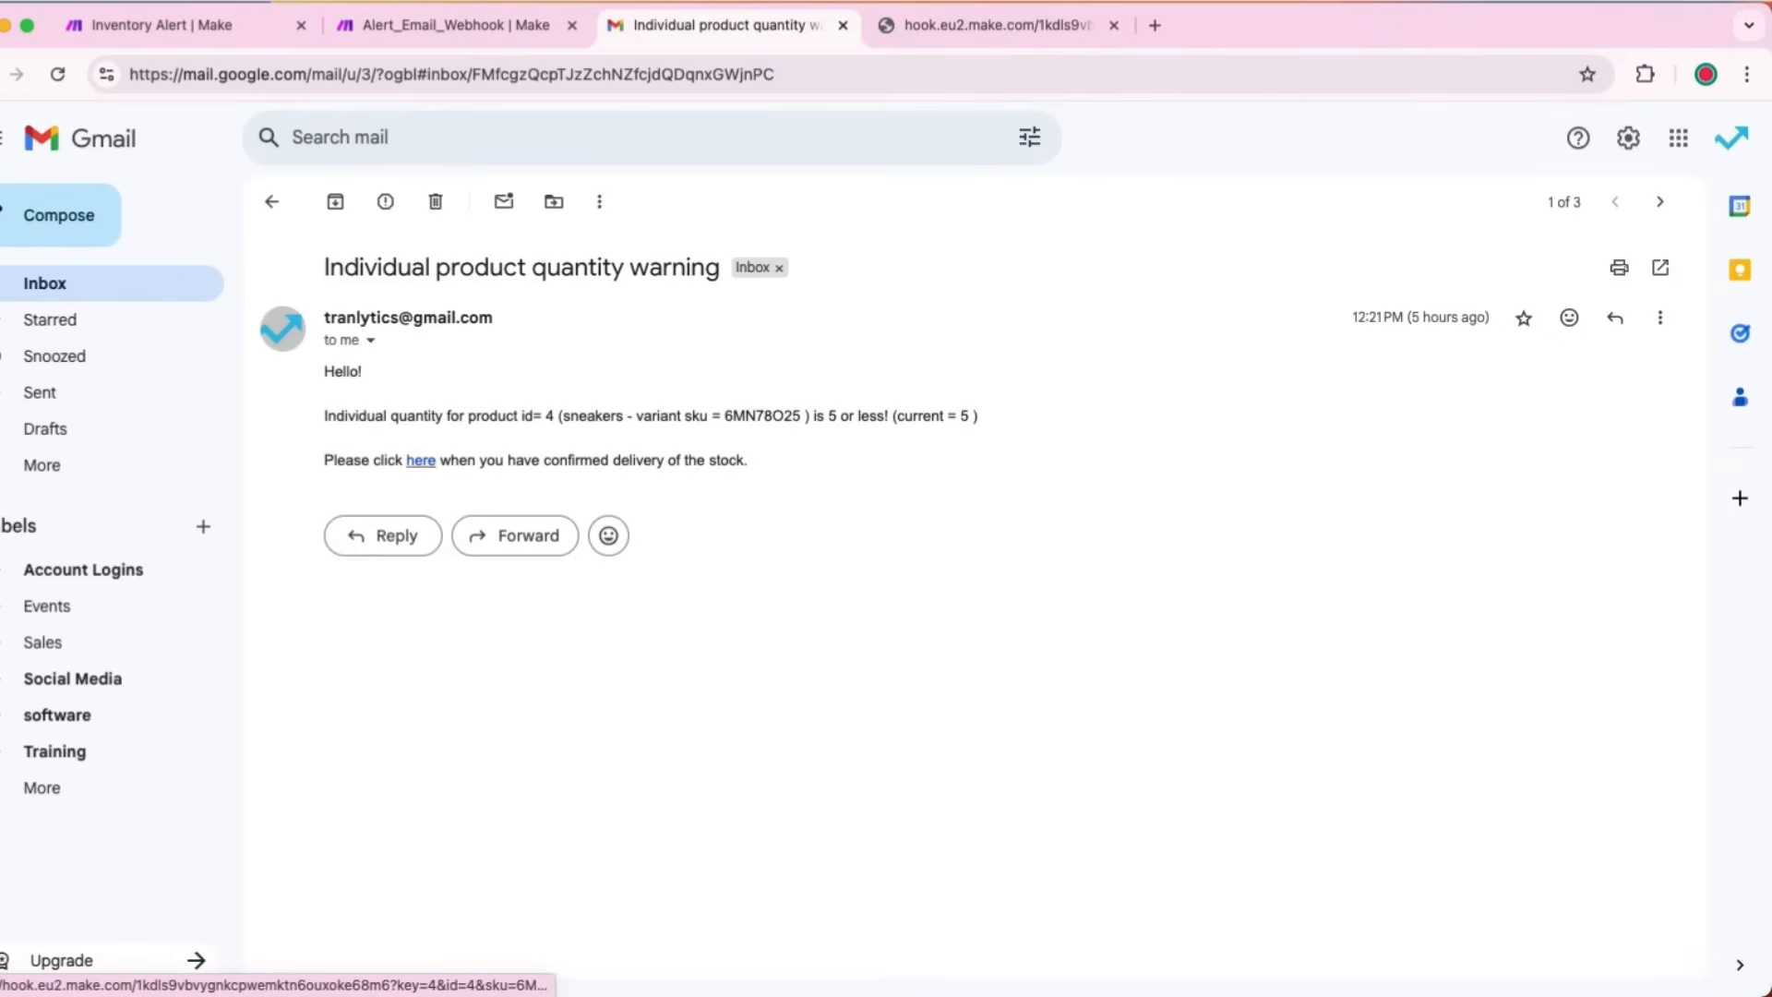
click(421, 460)
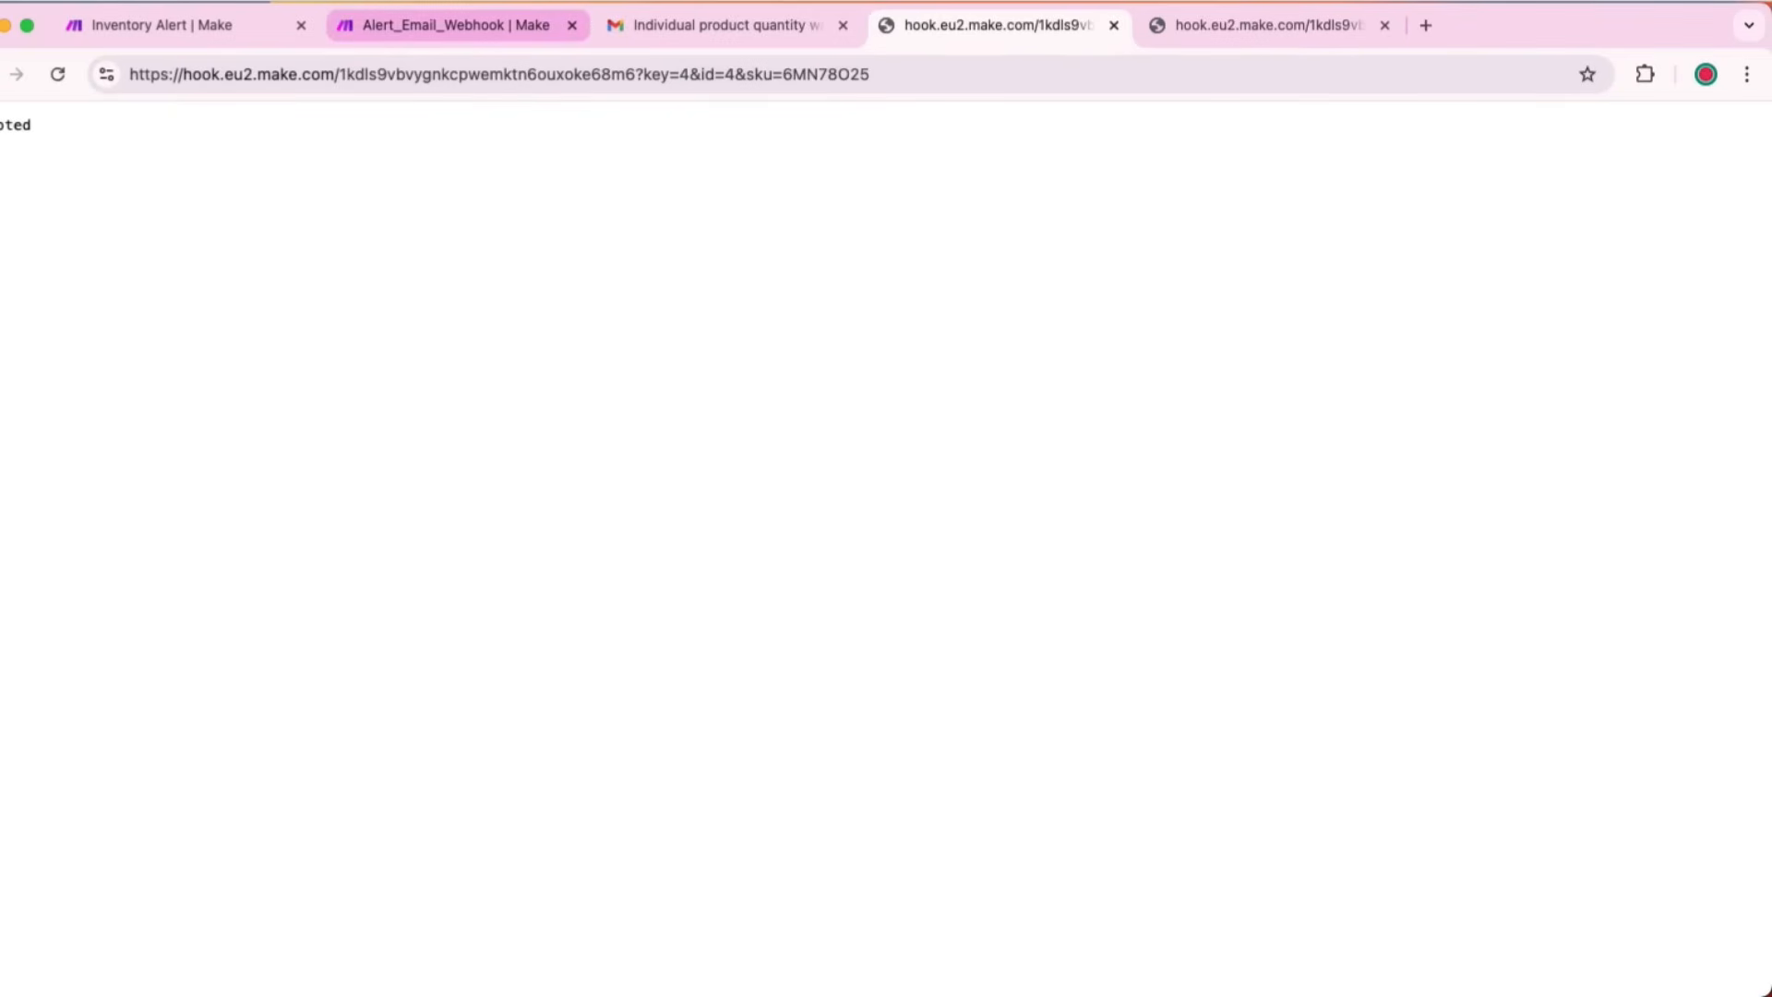
click(457, 25)
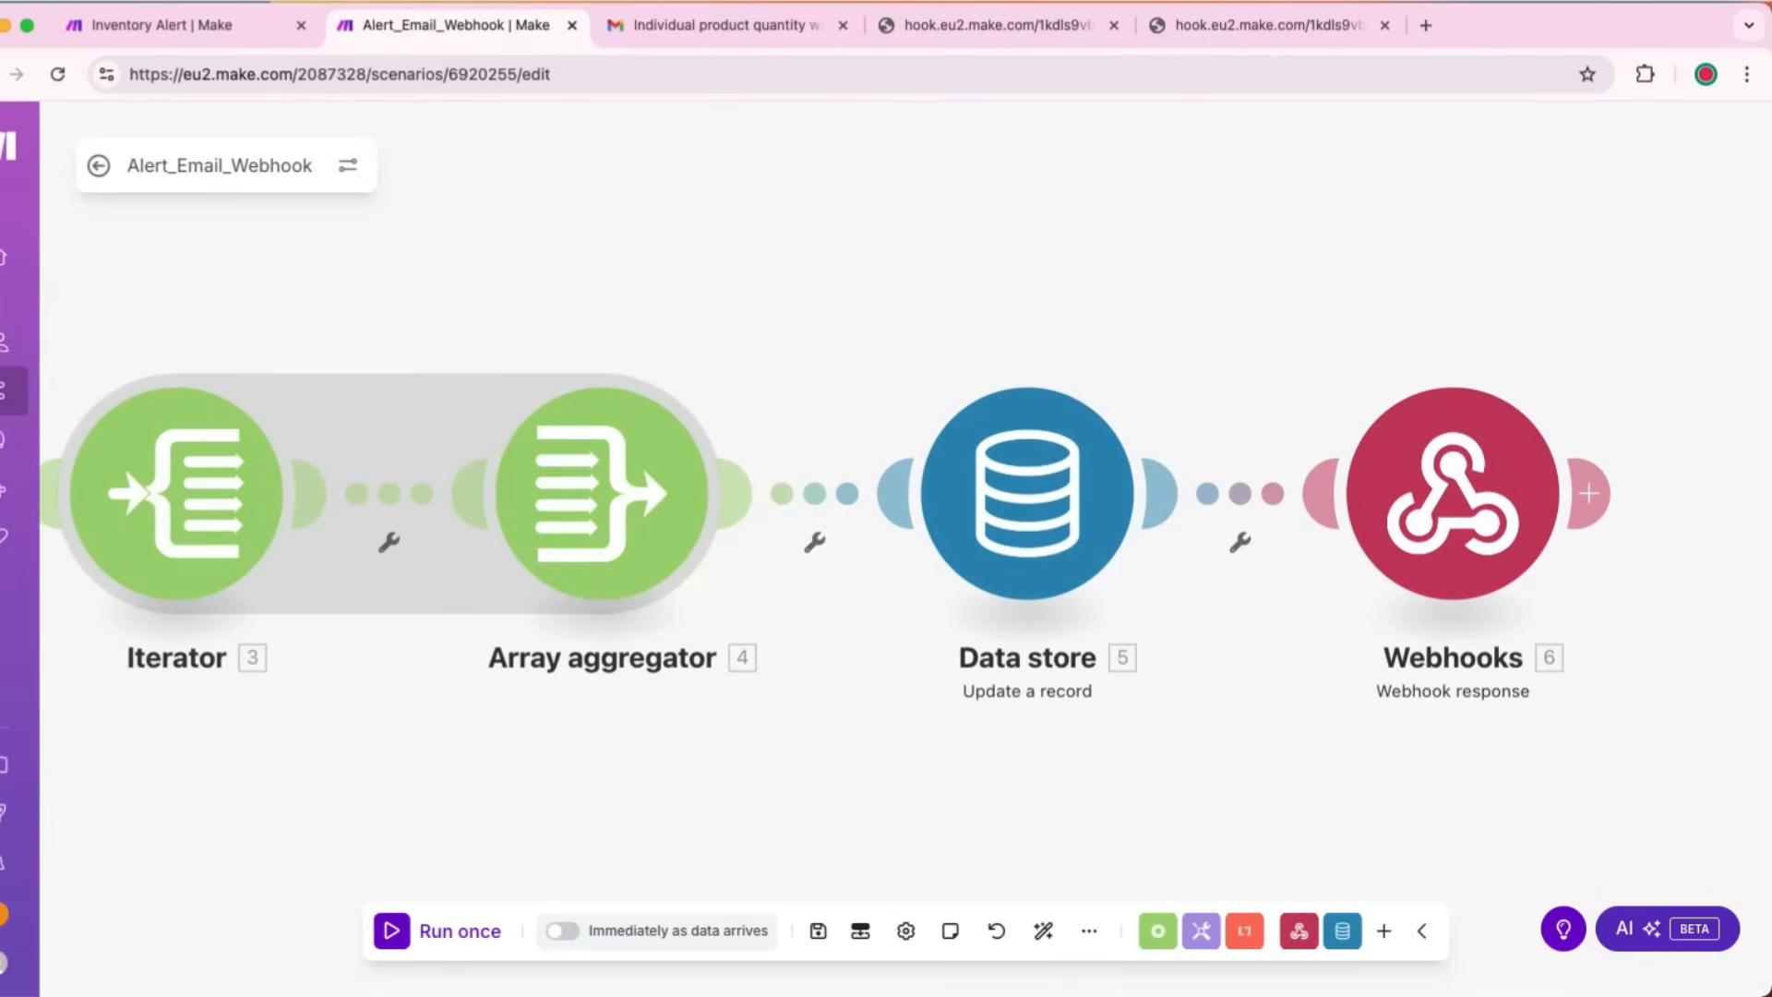
click(818, 930)
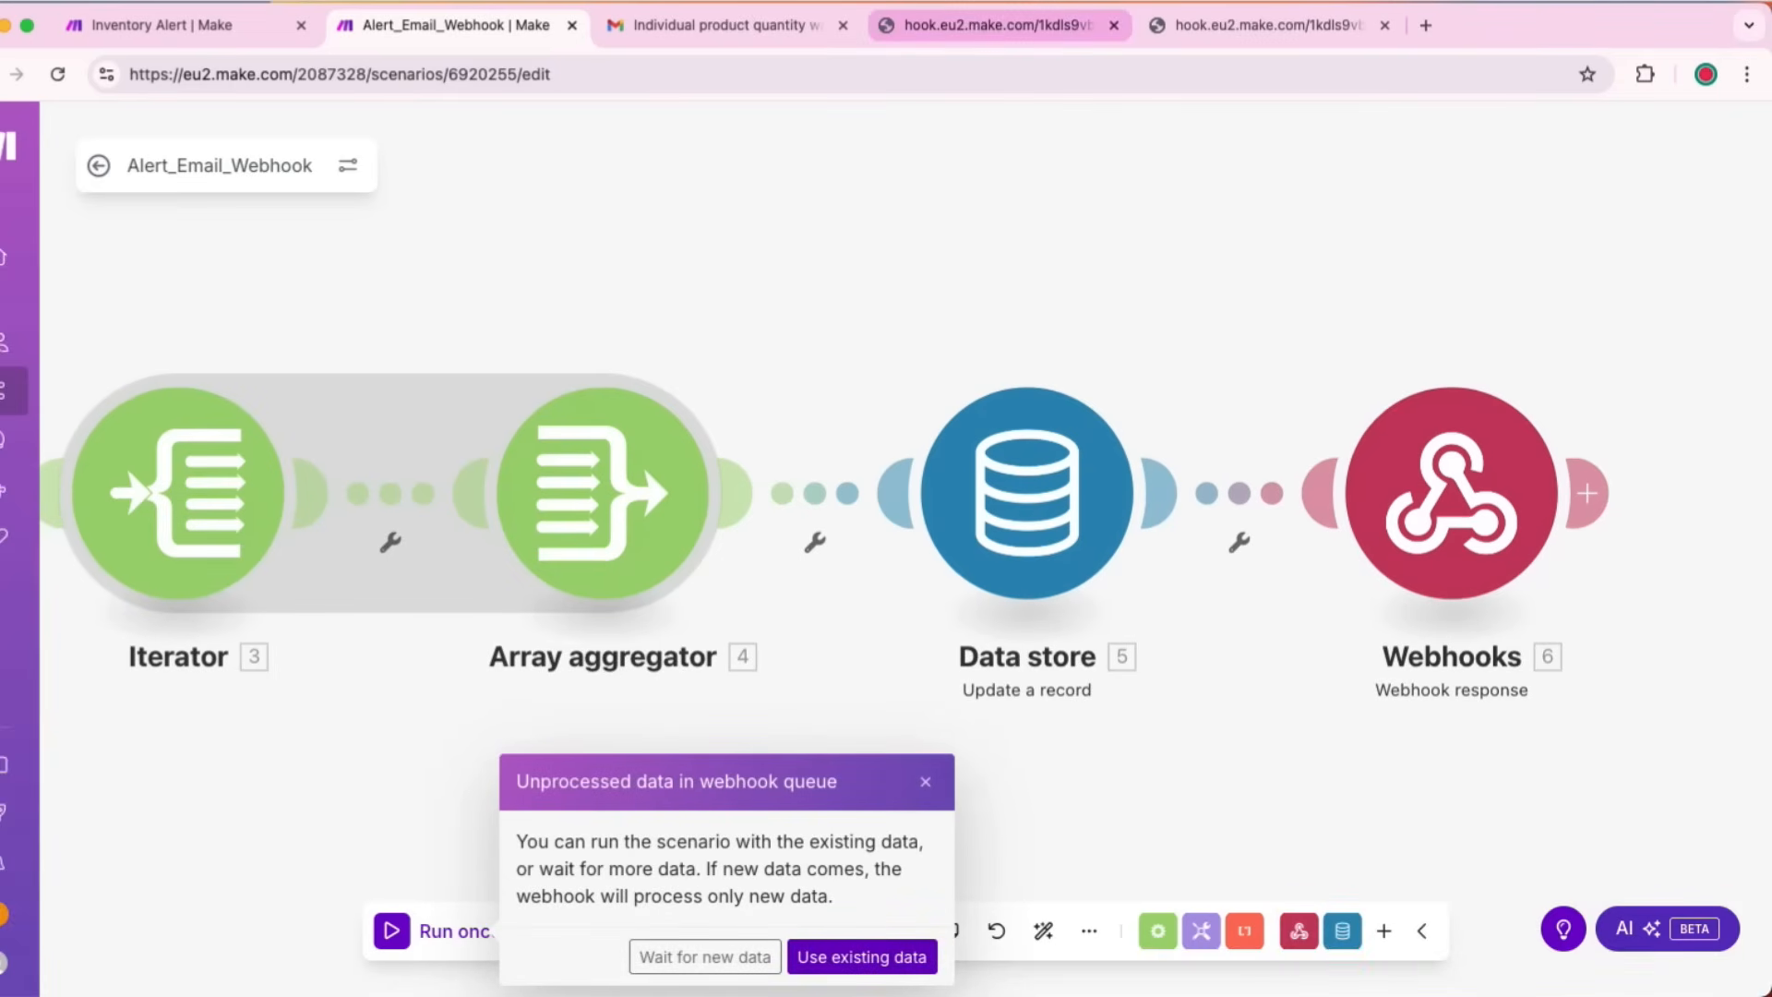
Step: Follow the Gmail warning's delivery confirmation link again and run the Make scenario with the existing webhook data
click(715, 25)
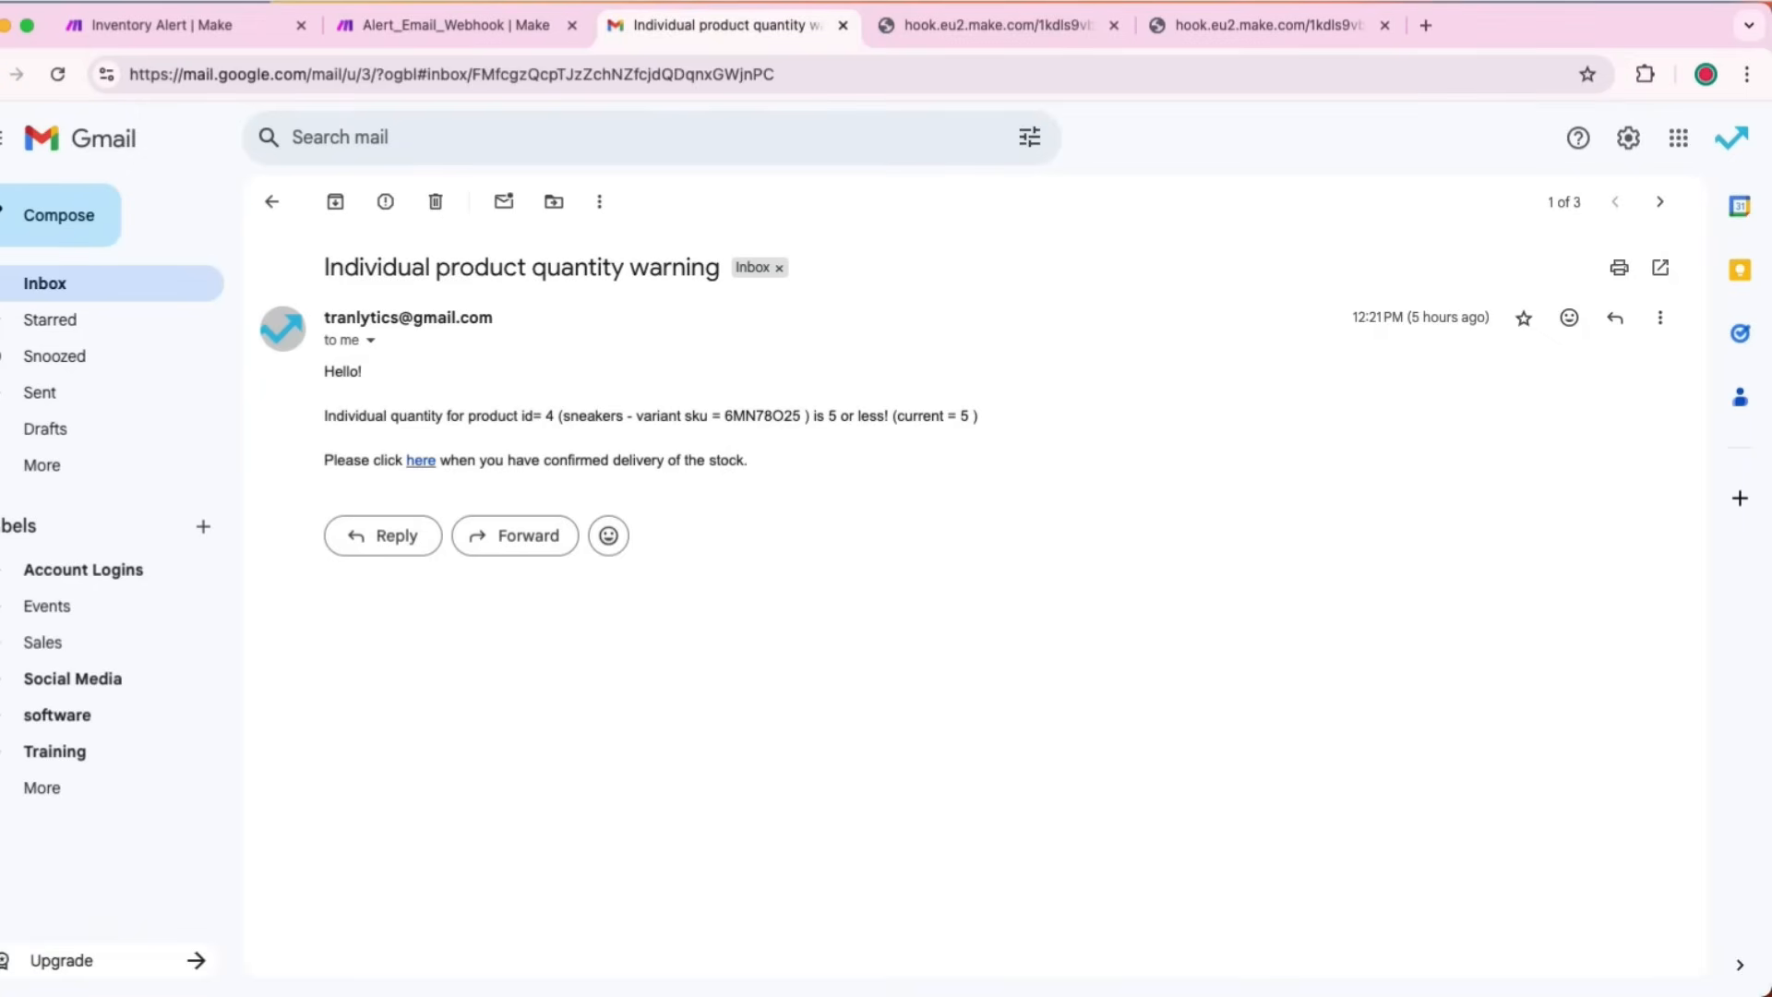
click(421, 459)
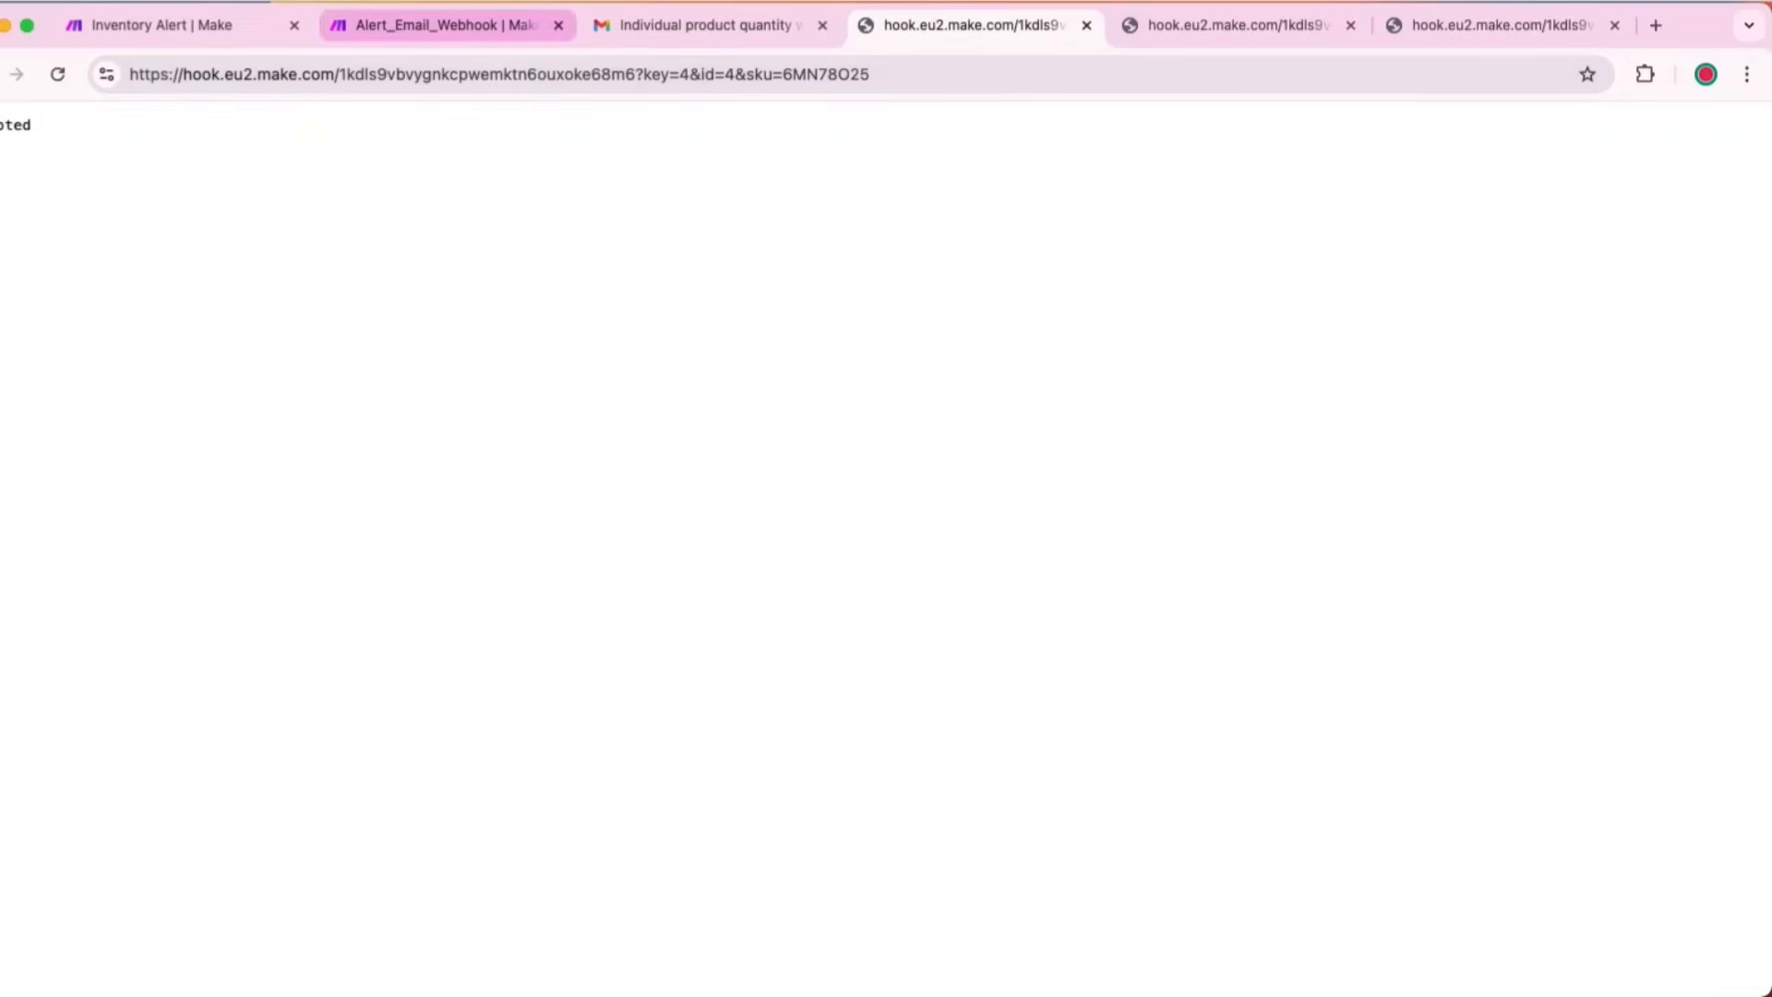
click(433, 25)
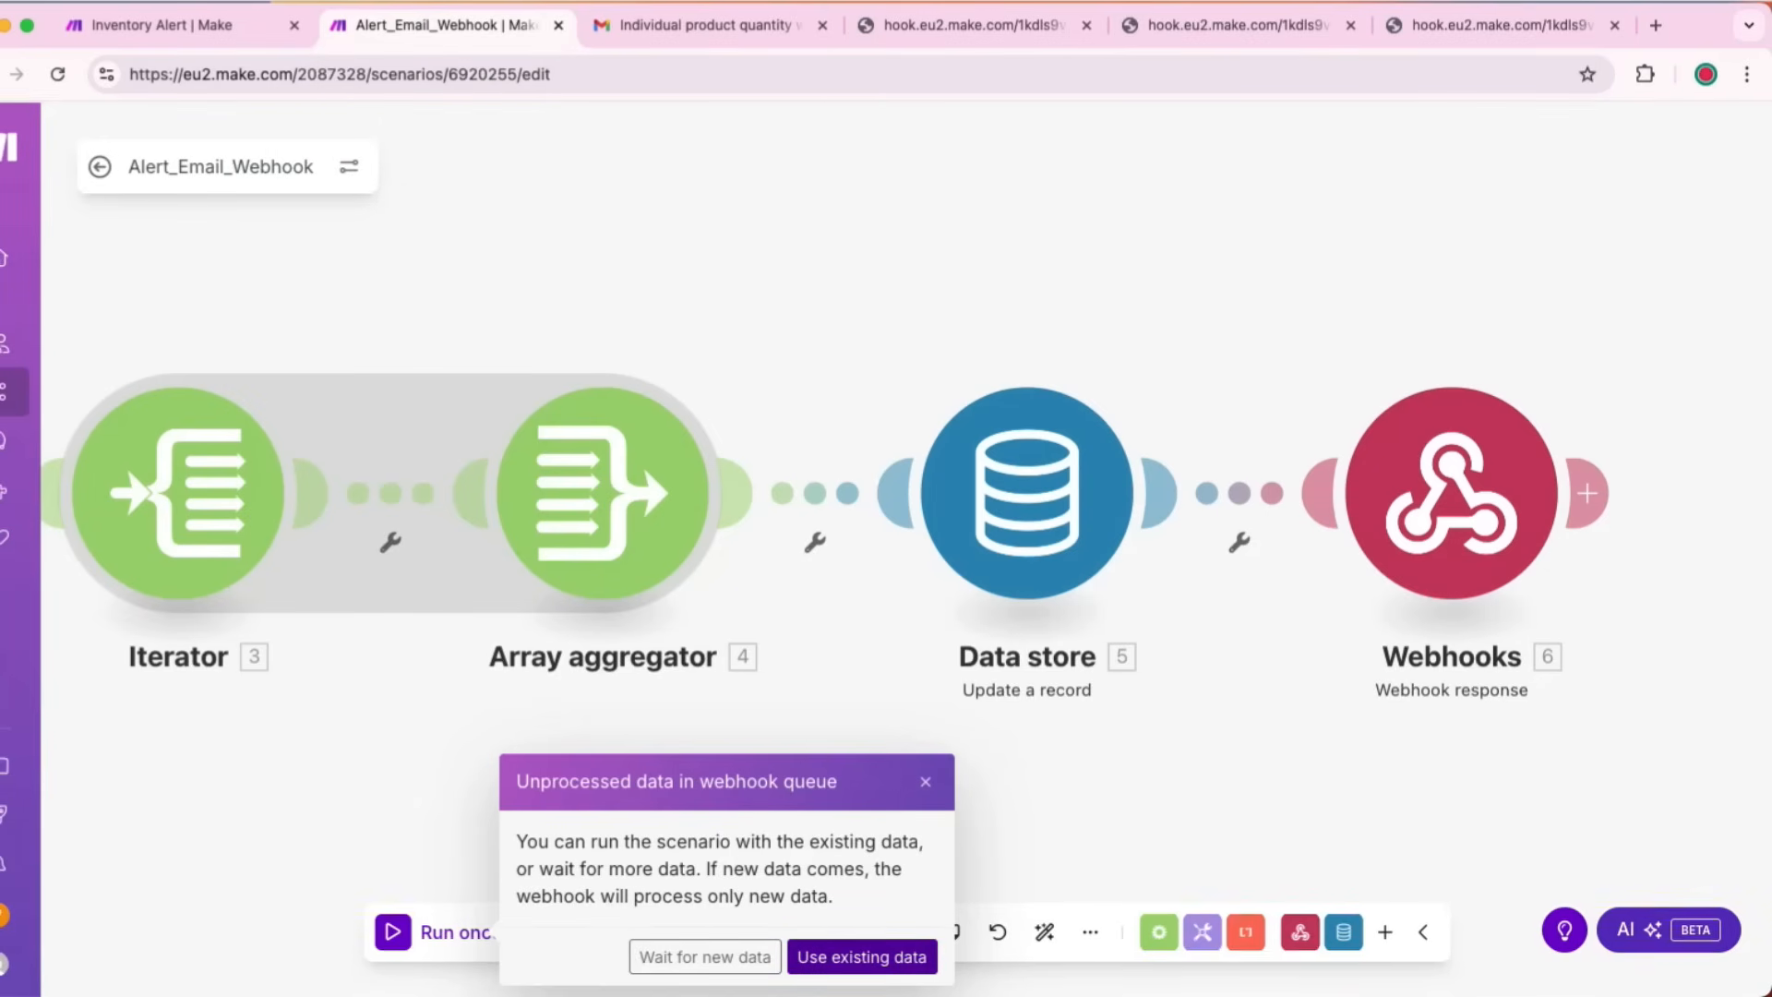
click(862, 956)
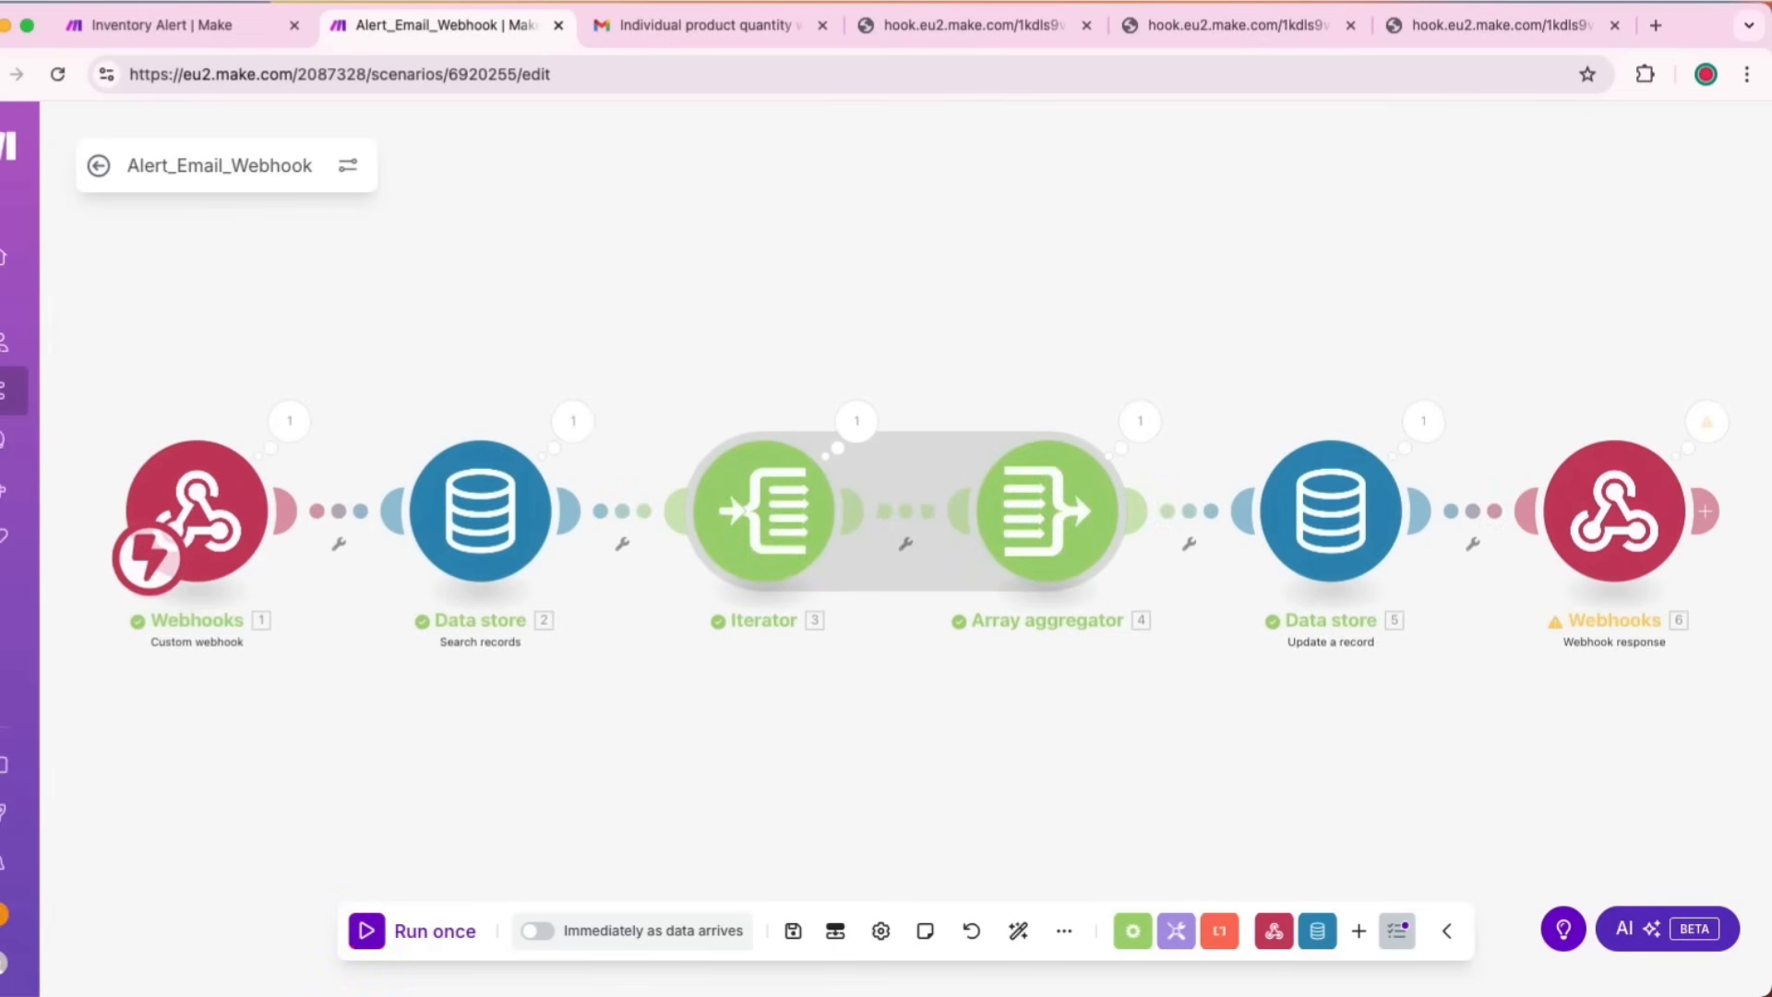
Step: Open the Inventory Data Store from the team's data stores to browse its records
scroll(905, 525, right, 1)
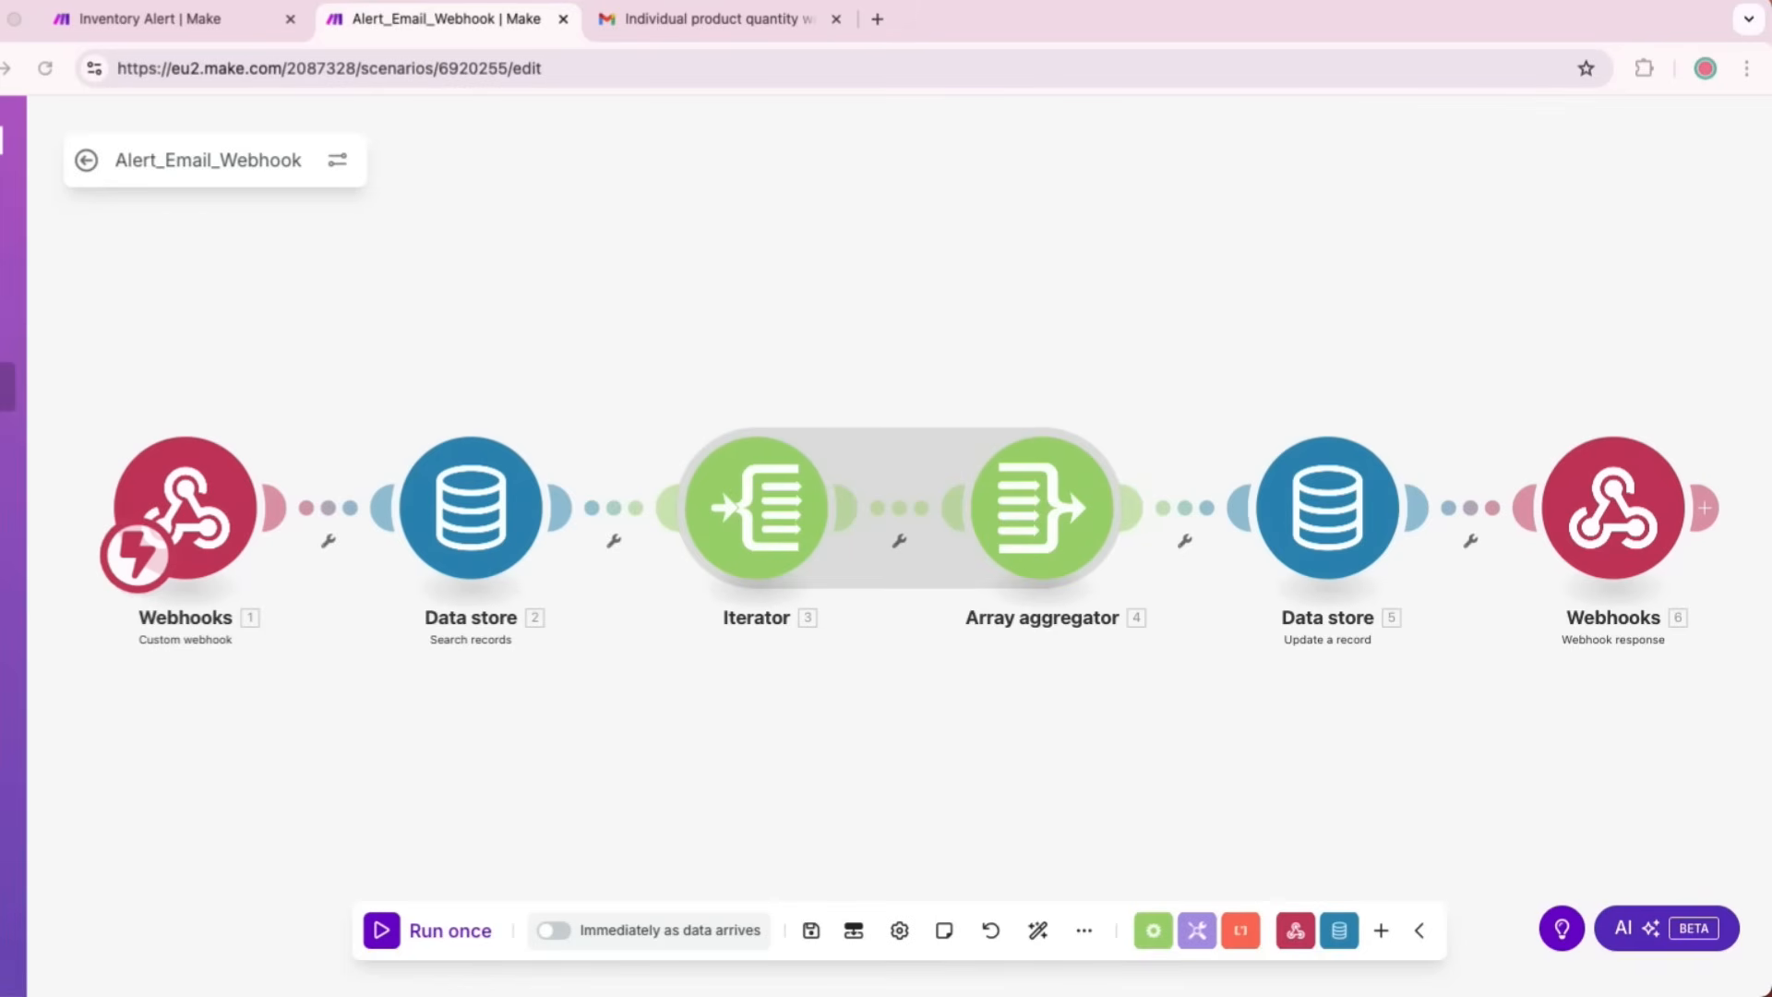
scroll(899, 525, right, 1)
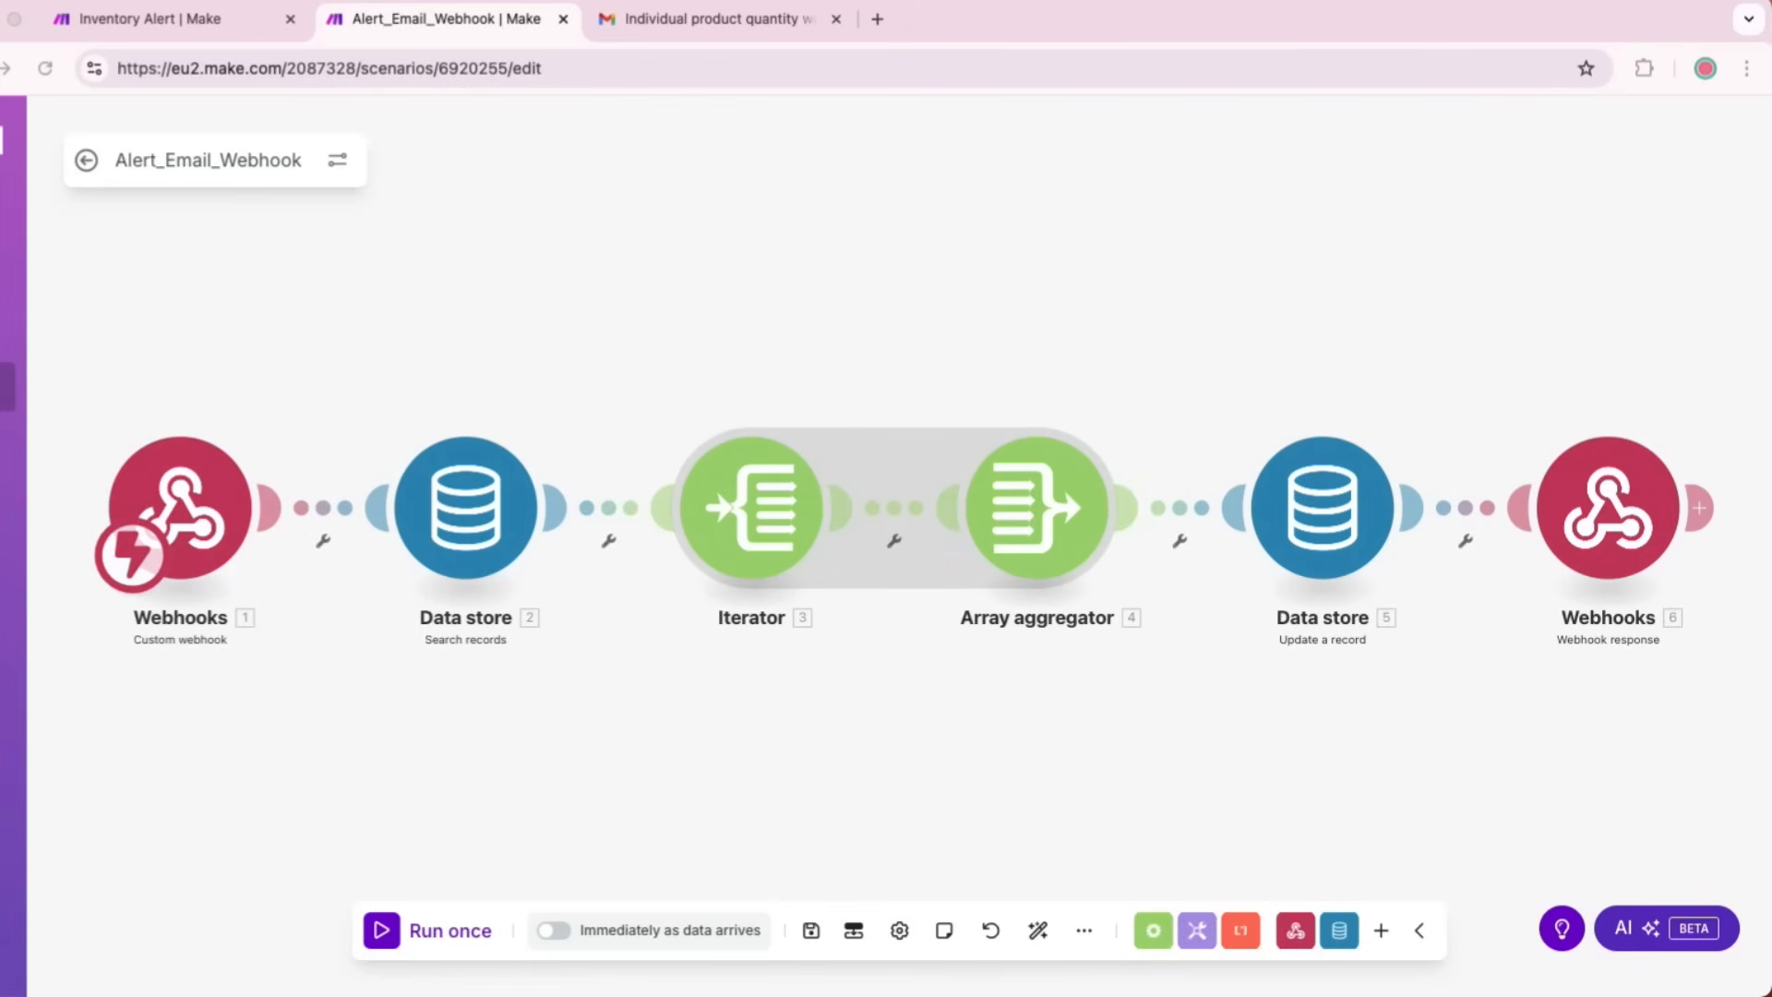
click(10, 631)
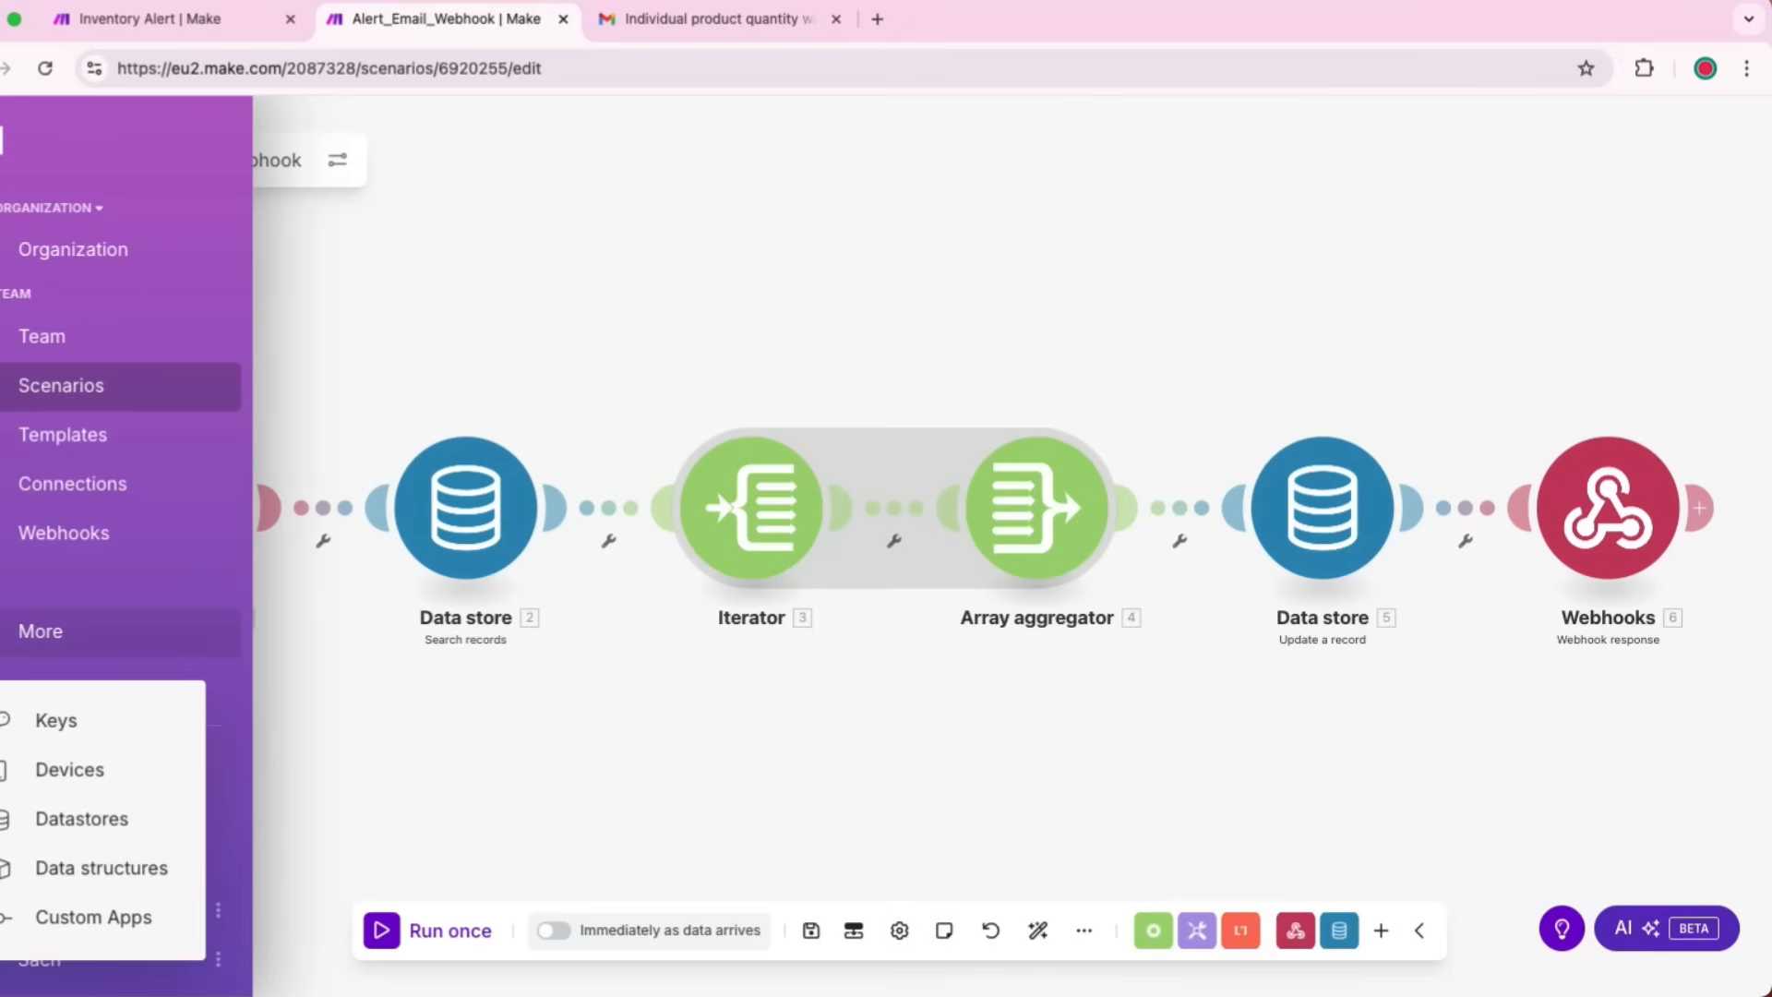
click(64, 815)
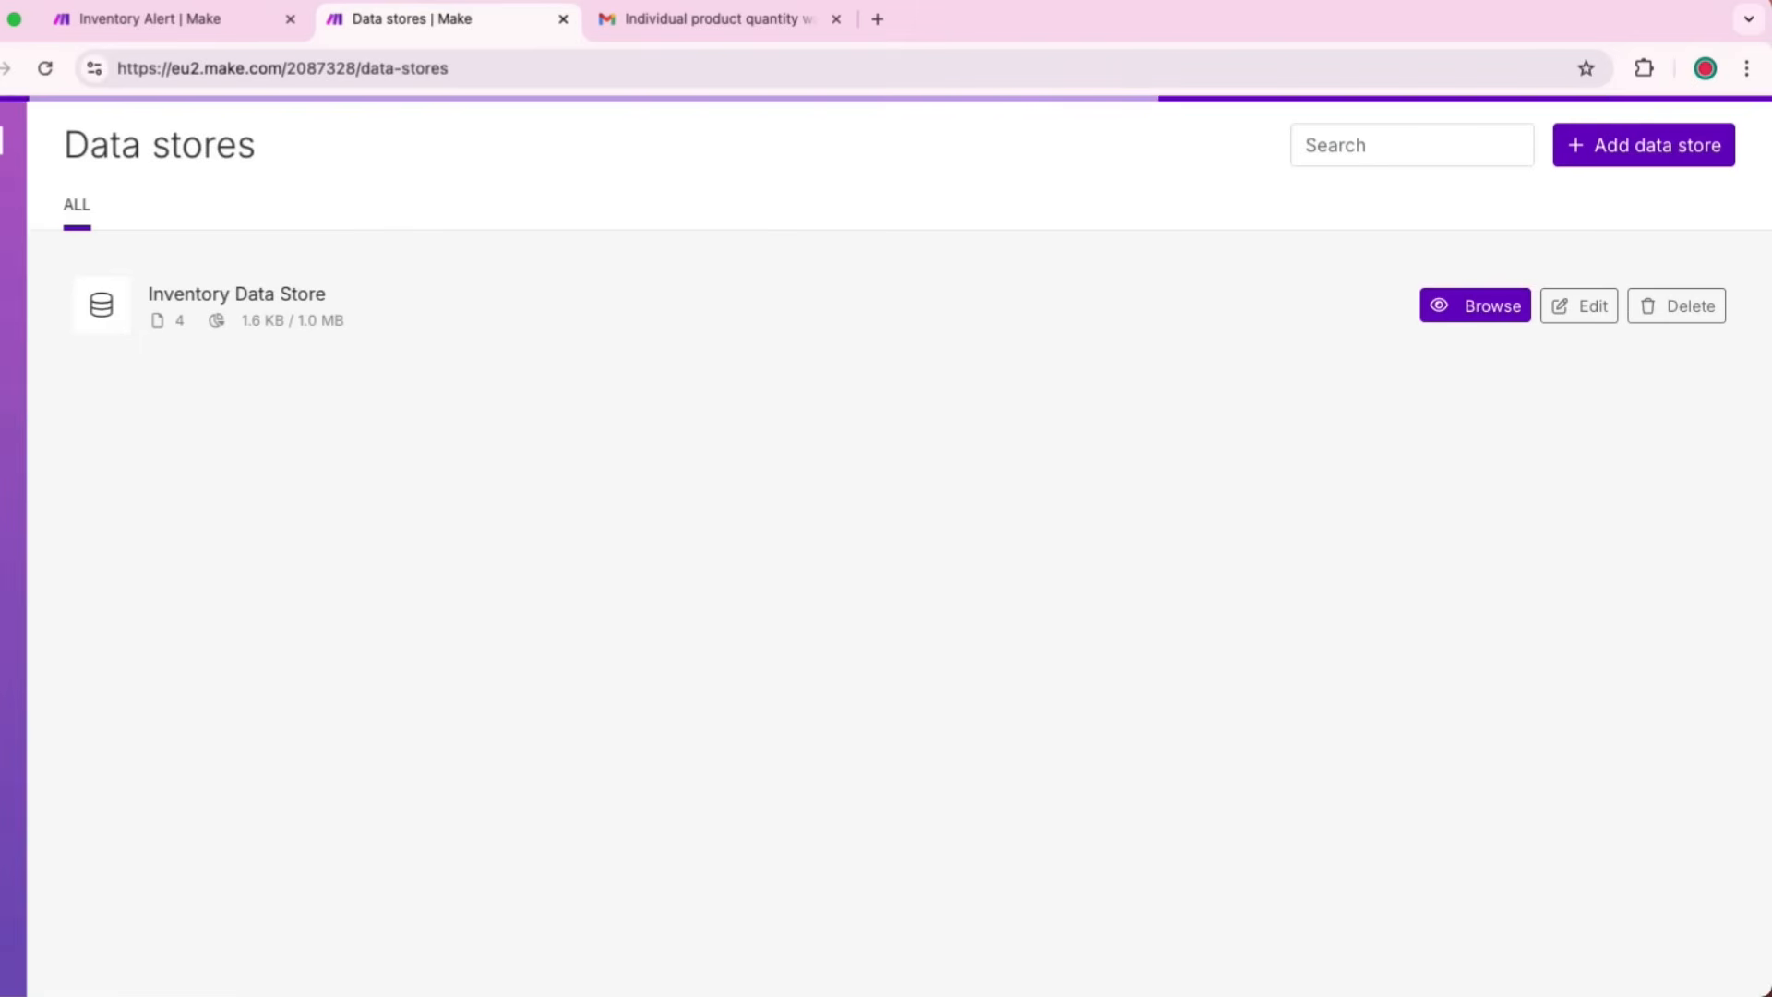
click(1474, 305)
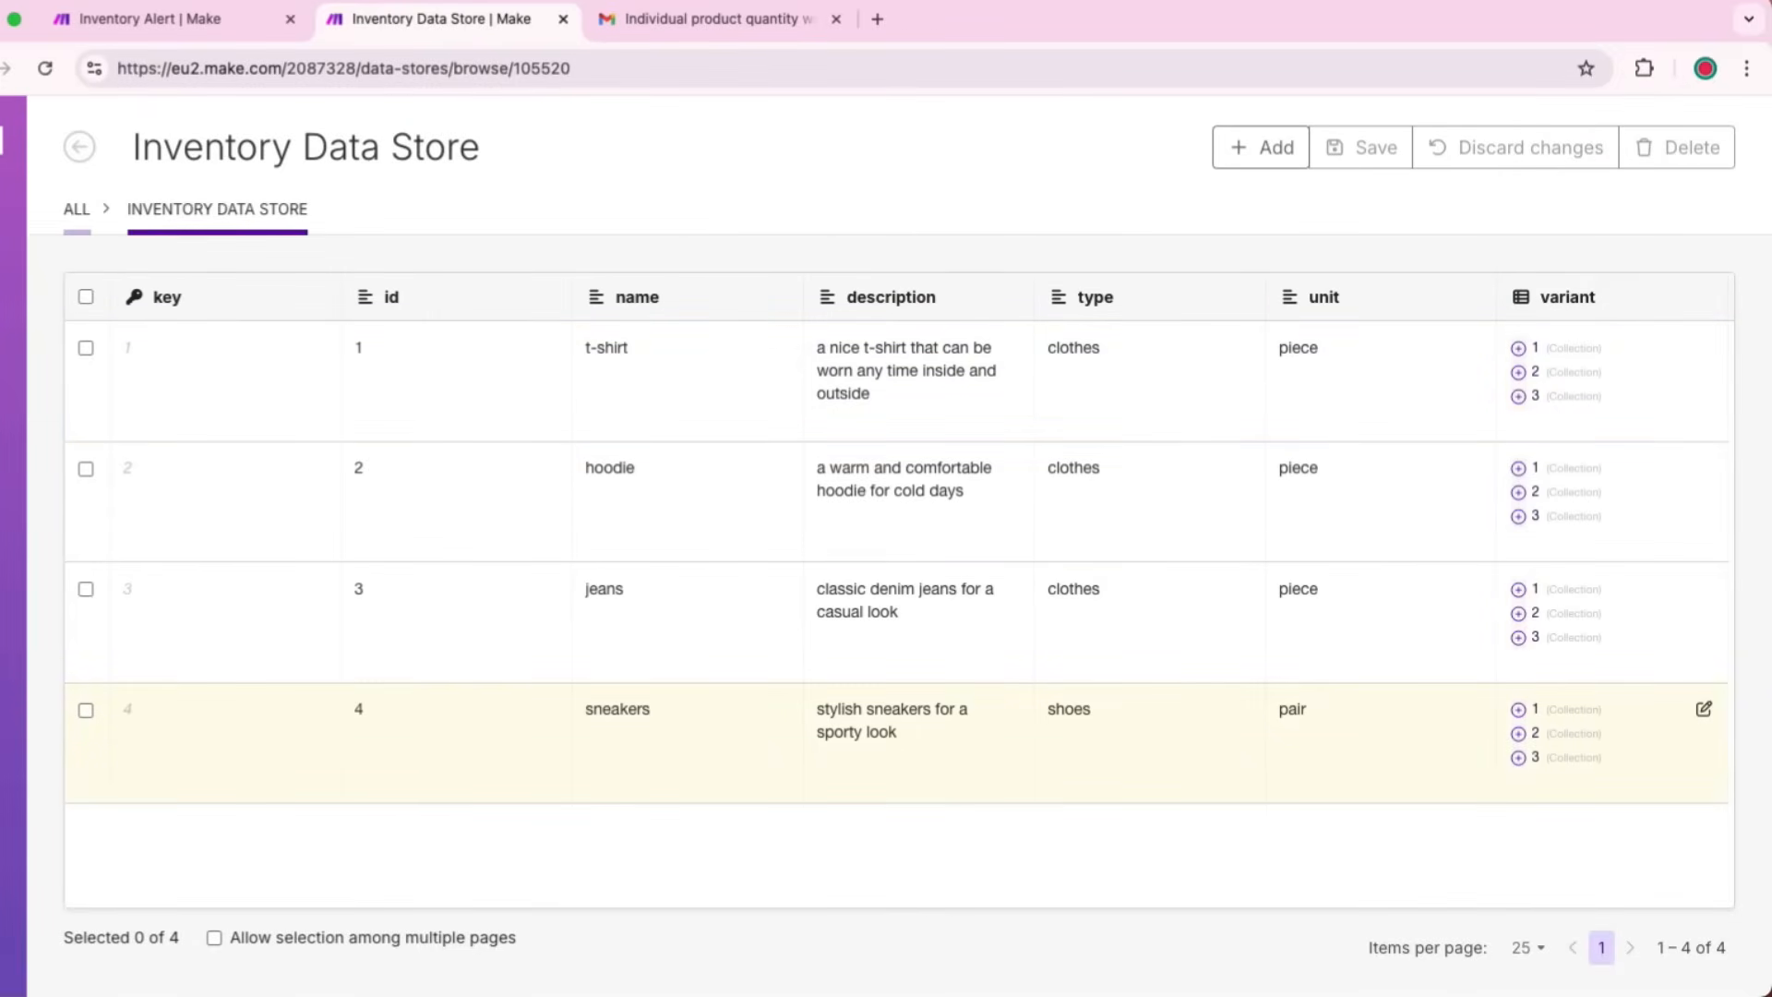
Step: Inspect the three variants of the sneakers record for their stock quantities, and close the record editor without making changes
click(1518, 758)
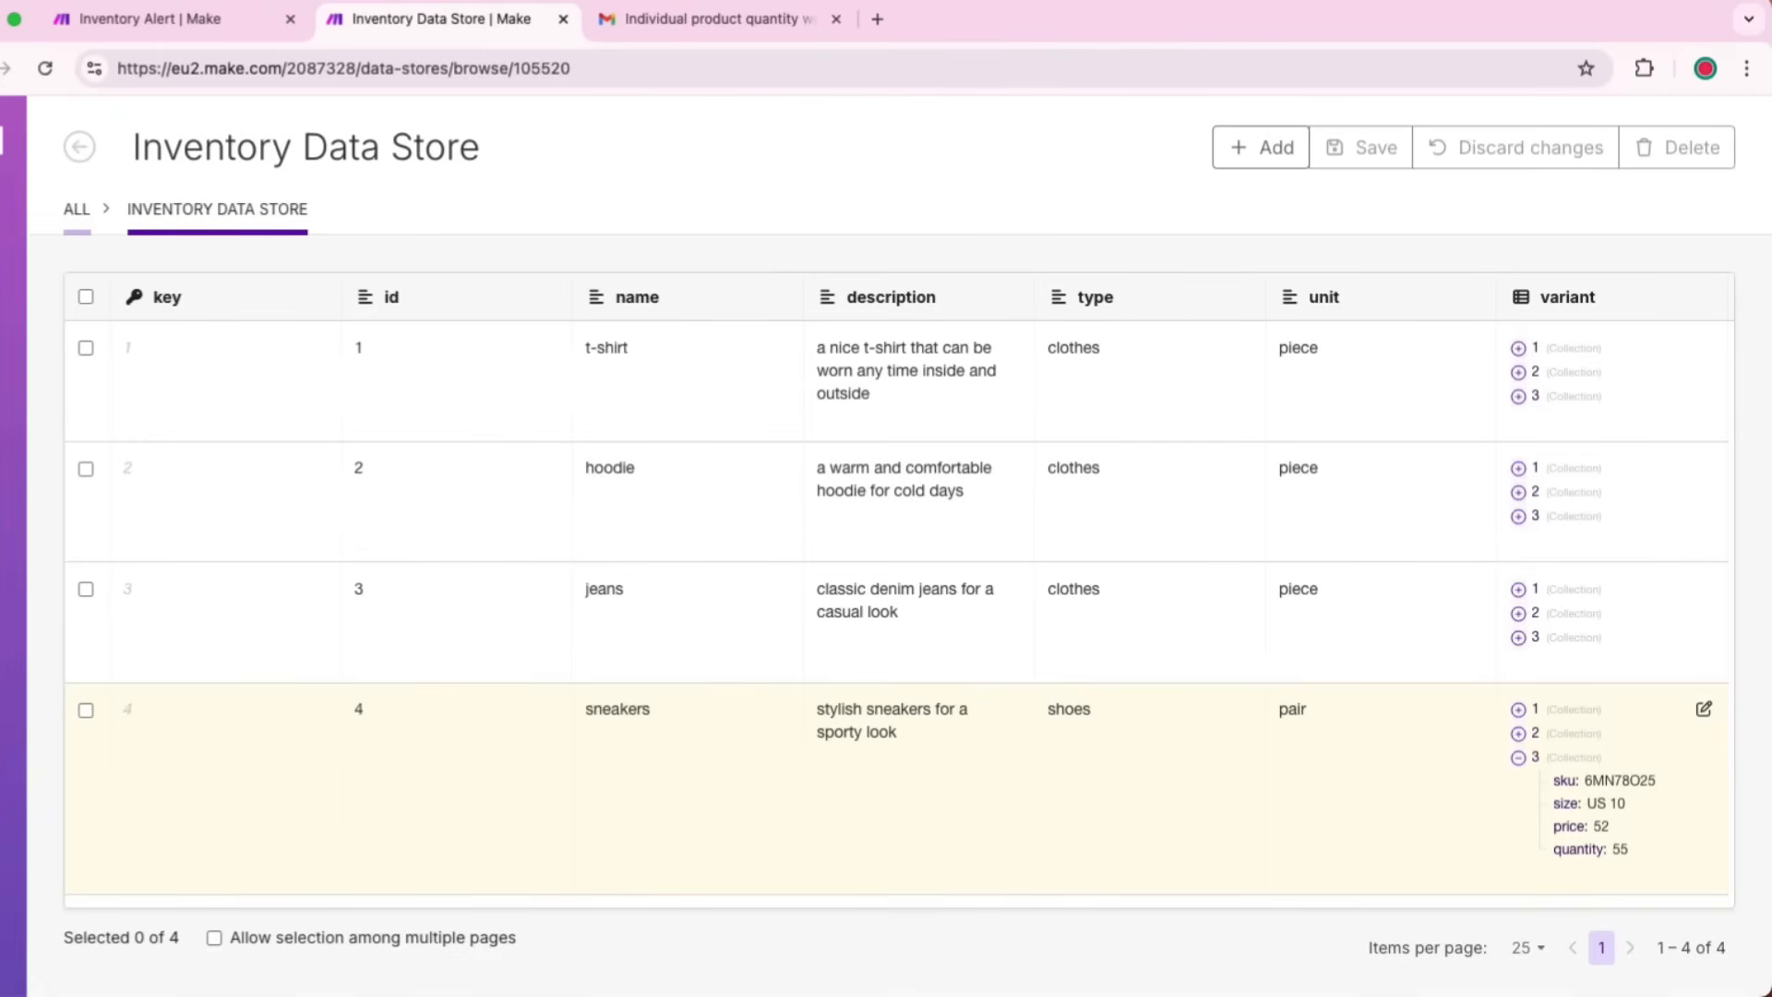
click(1518, 733)
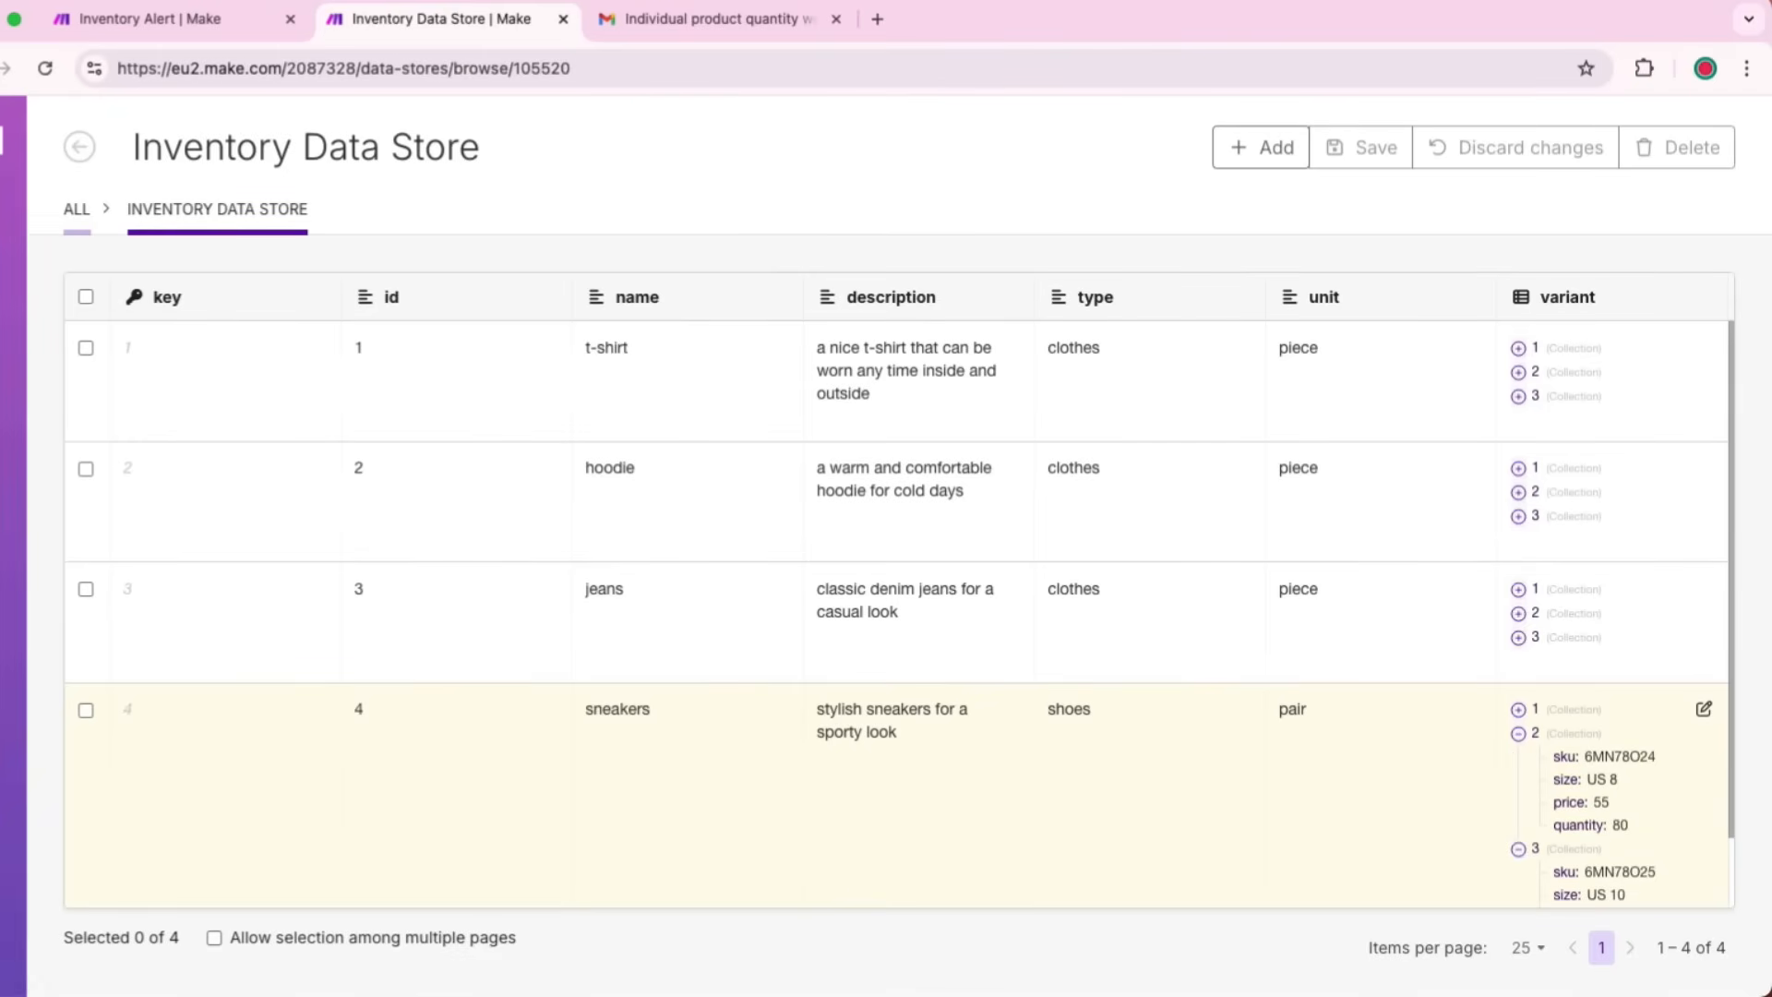
click(1518, 734)
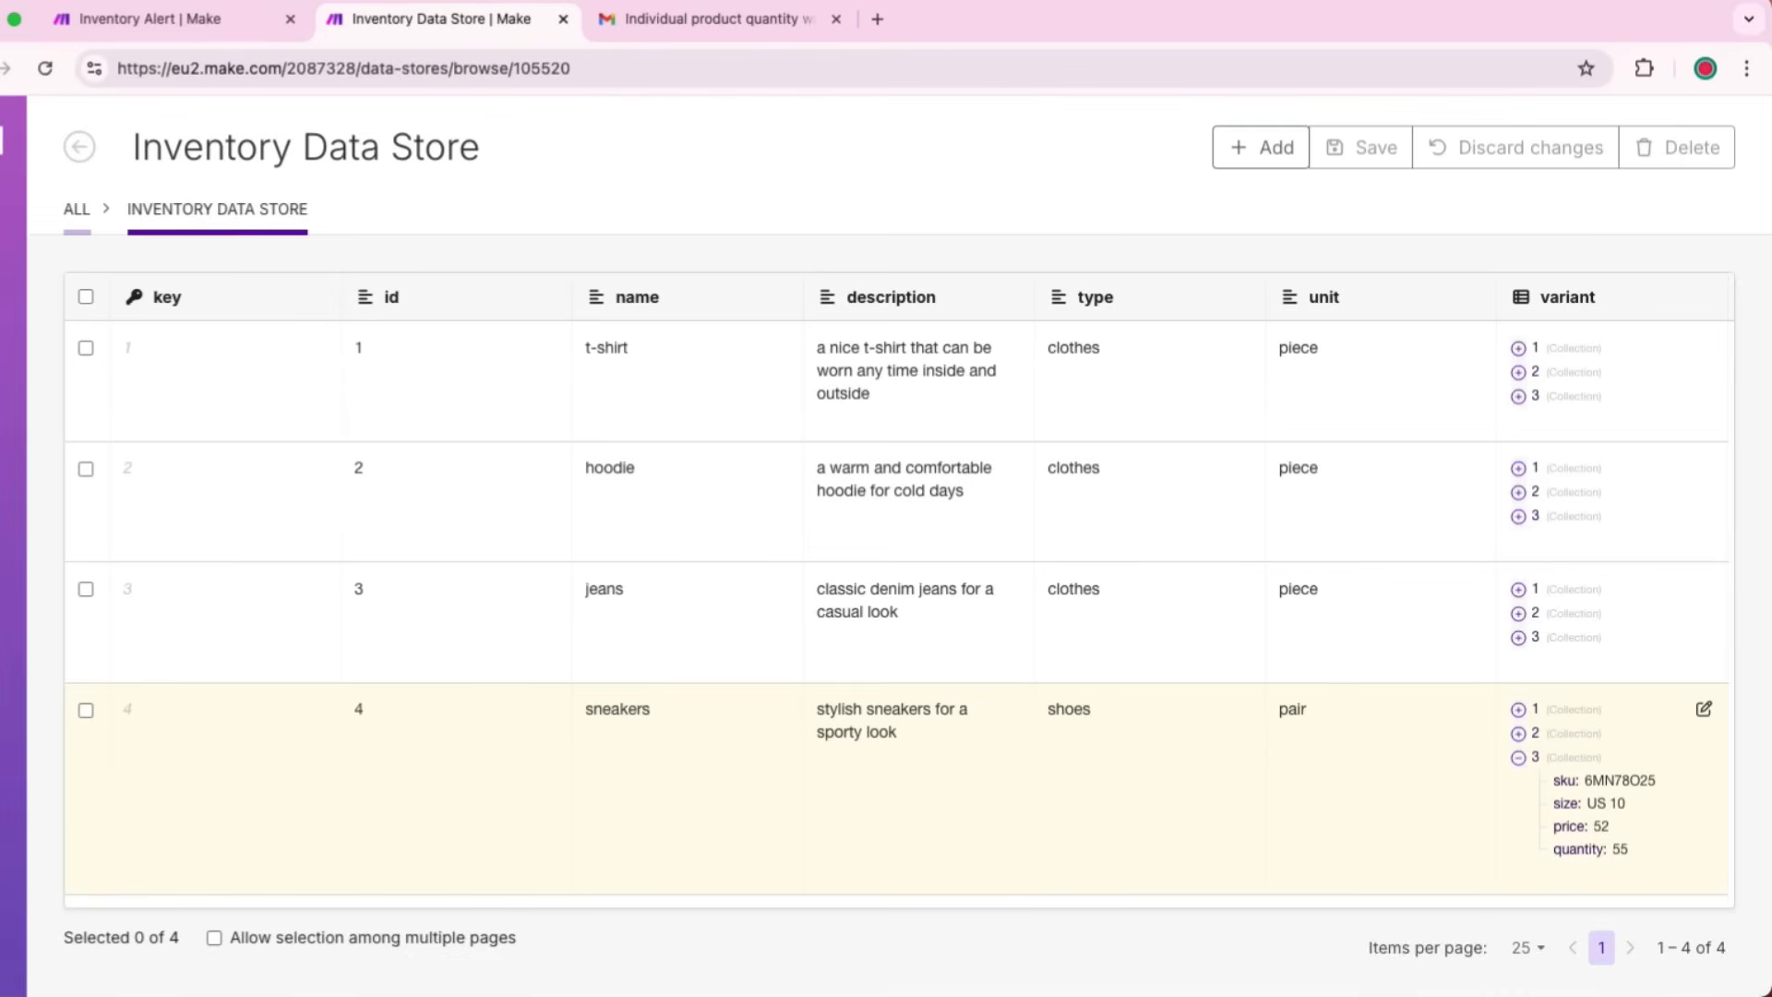
click(1518, 710)
click(1518, 710)
drag(1631, 854, 1553, 775)
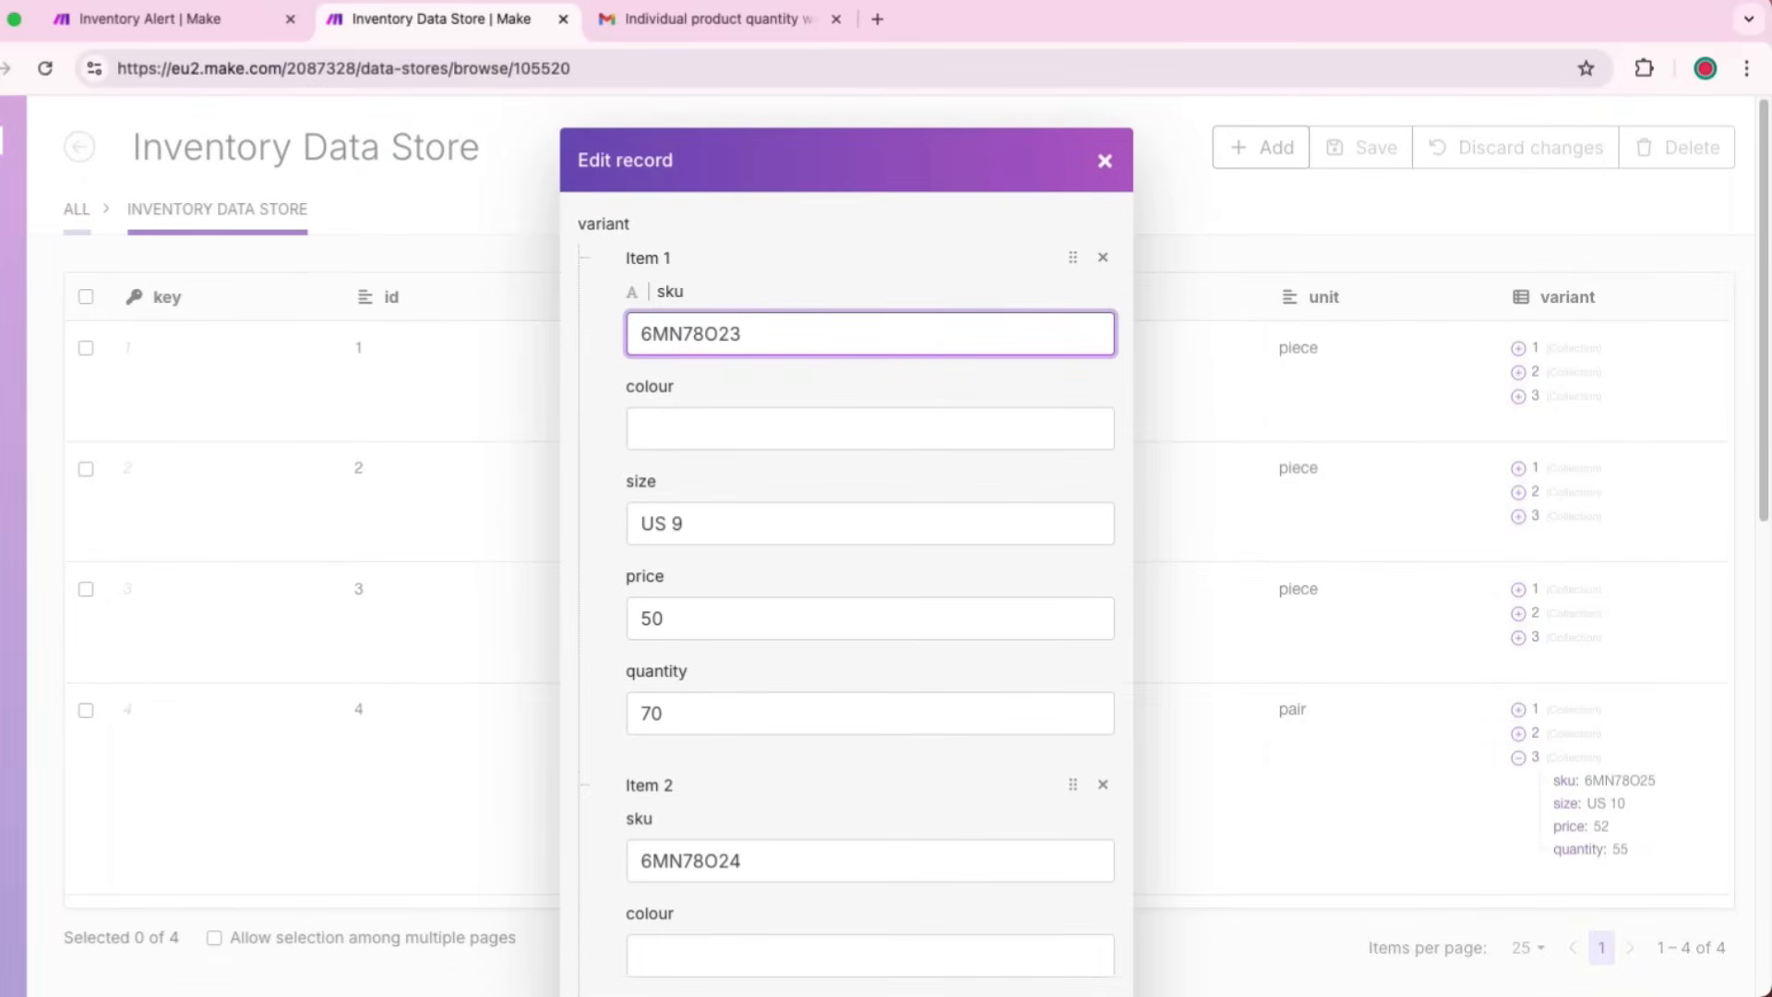
click(1104, 160)
Step: Go back to the team's scenarios and open the Inventory Database folder
mouse_move(13, 435)
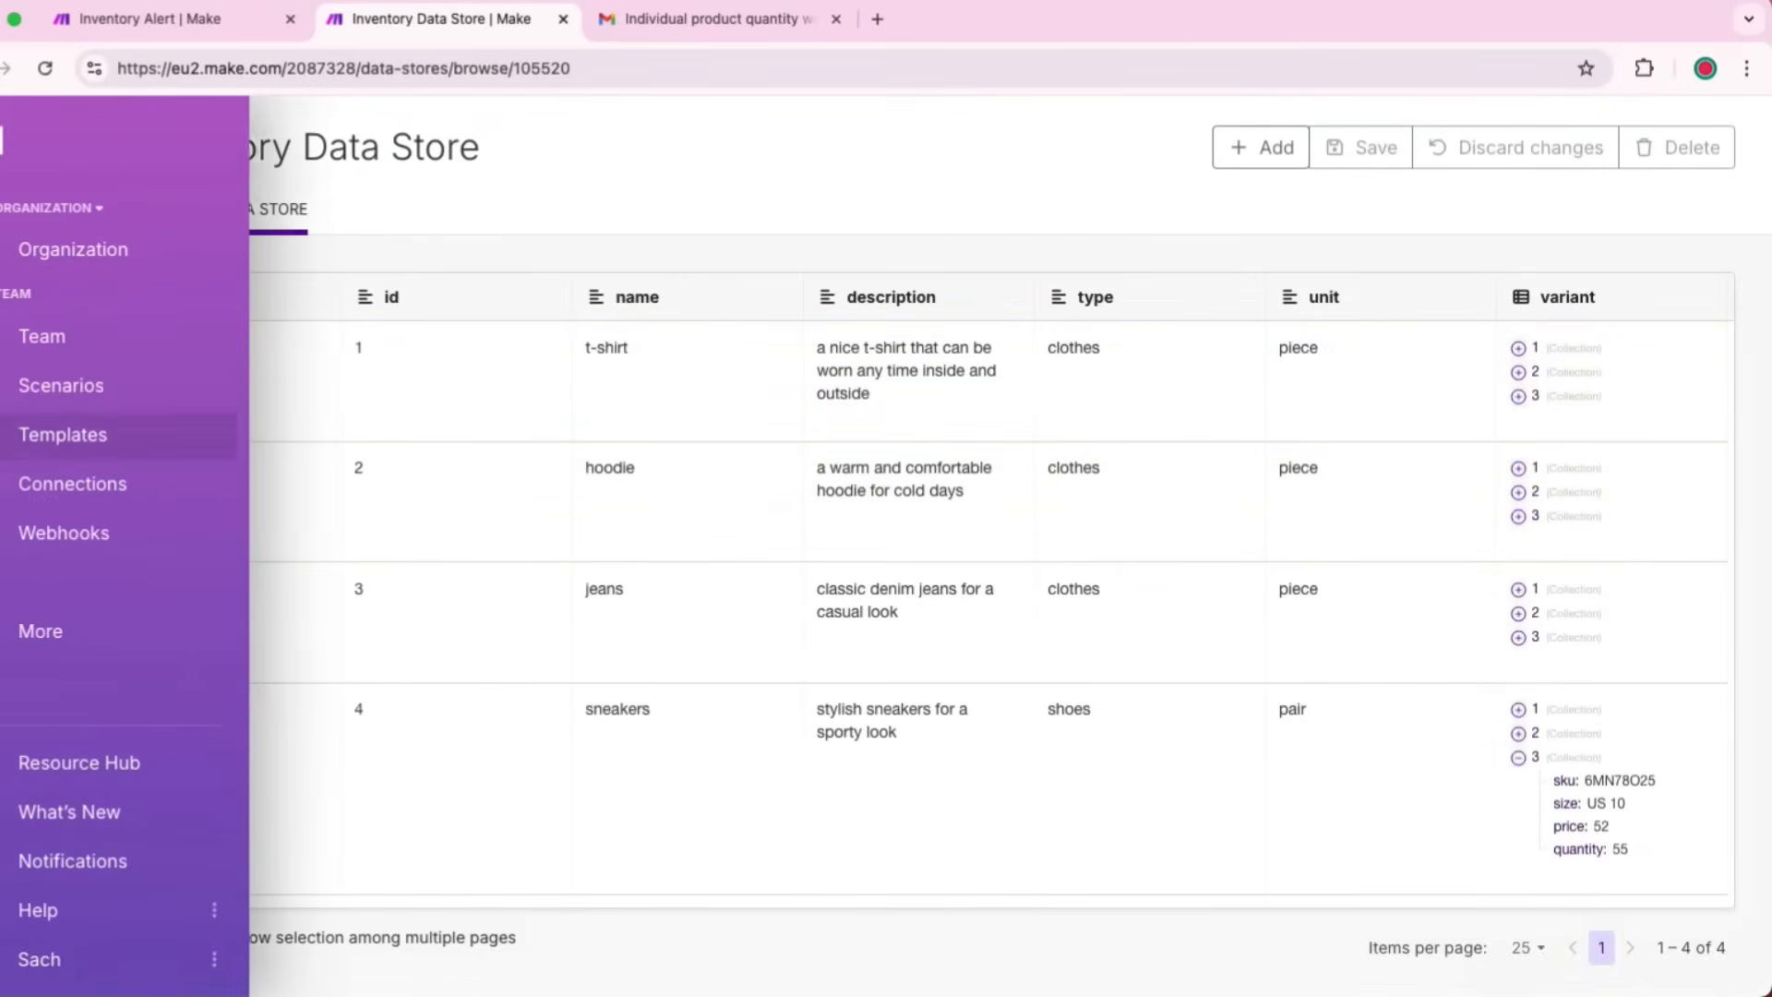
click(61, 385)
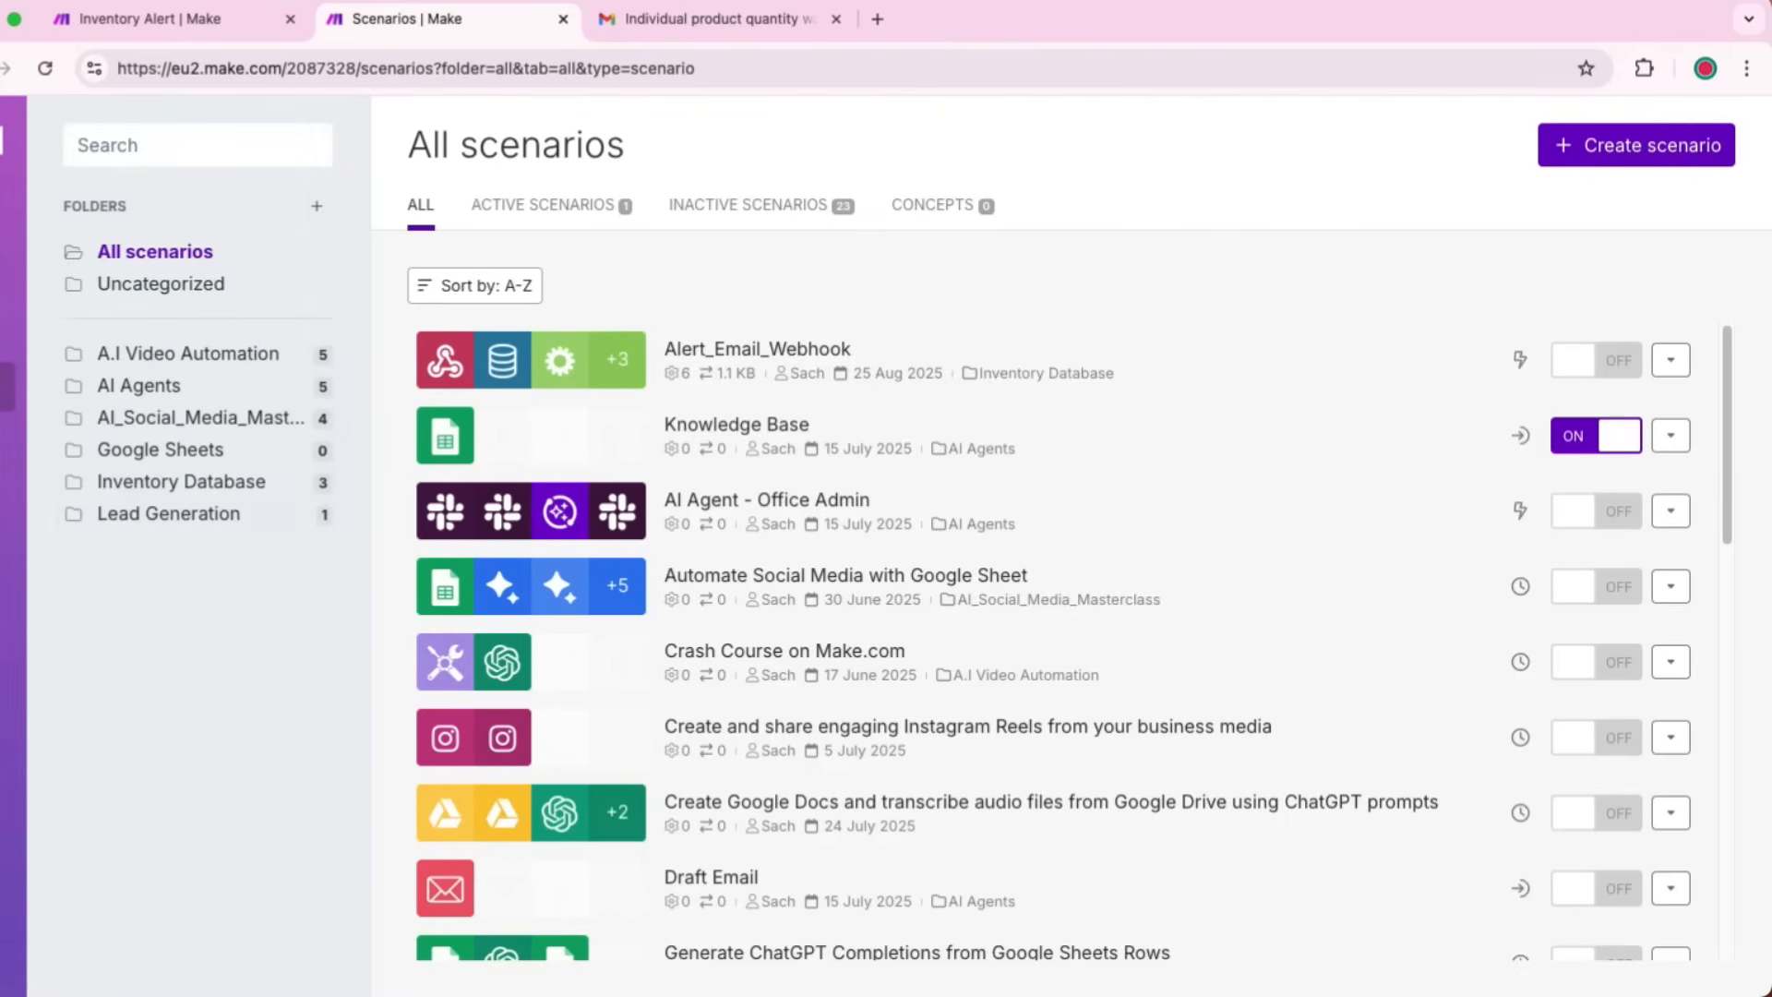
click(231, 480)
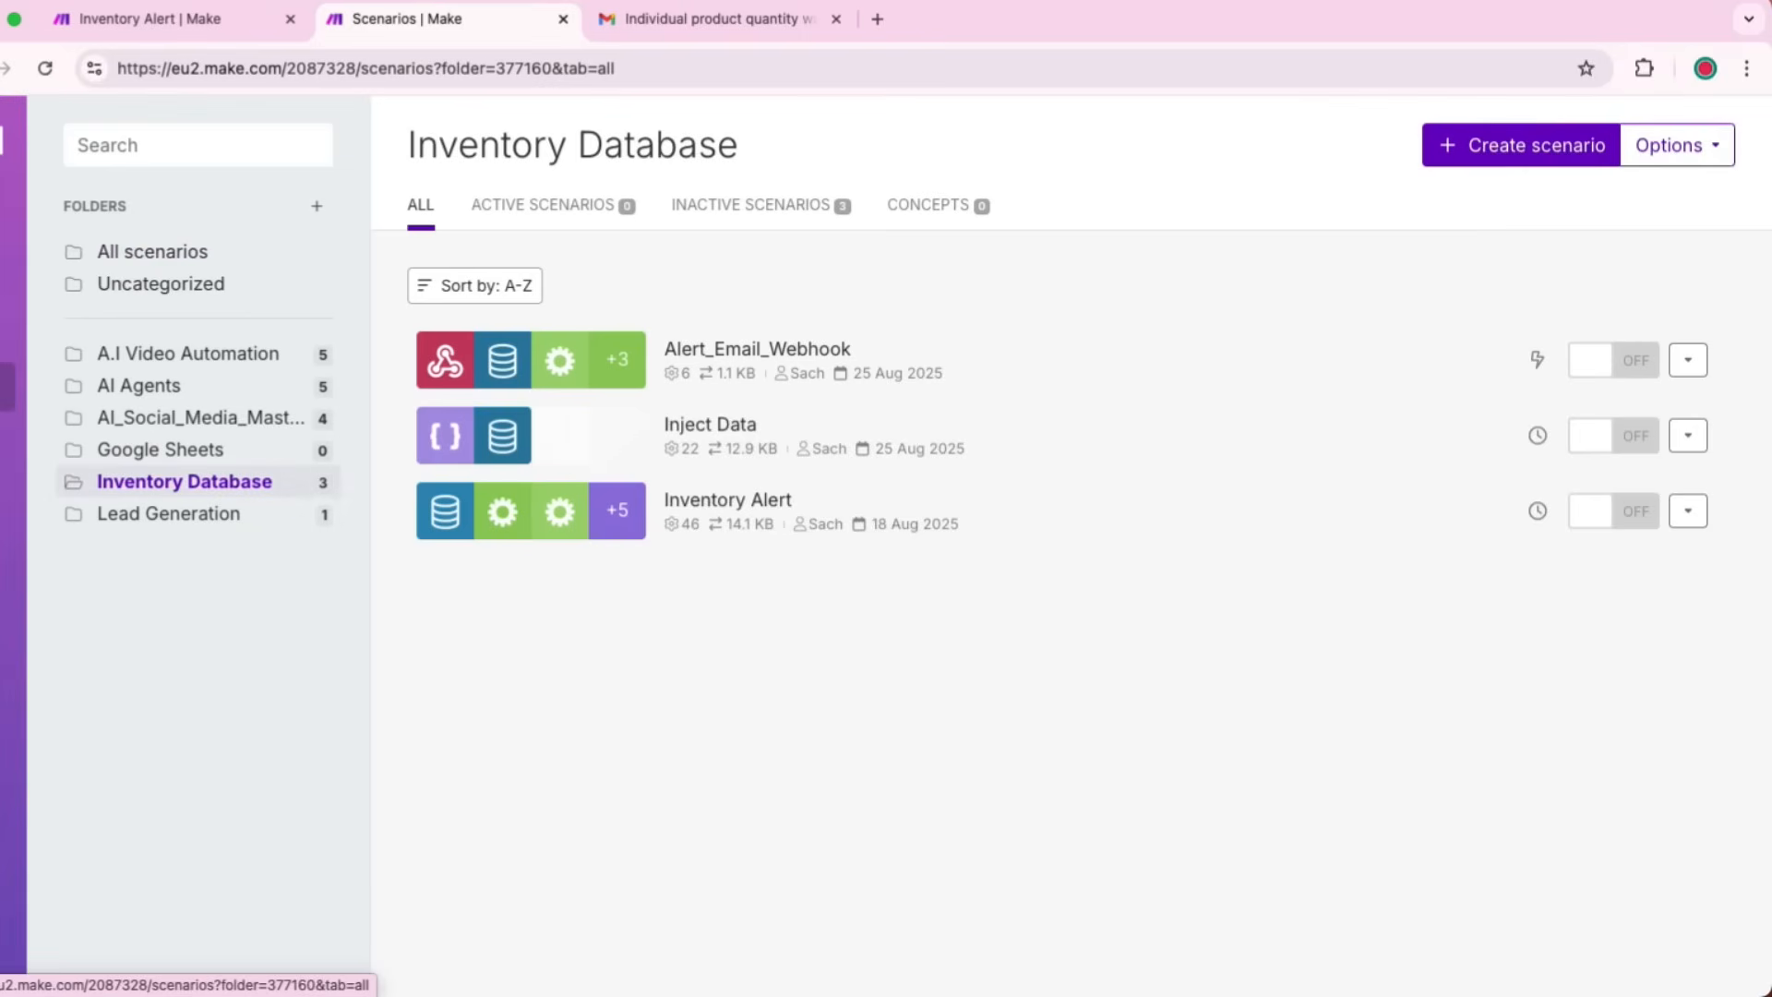